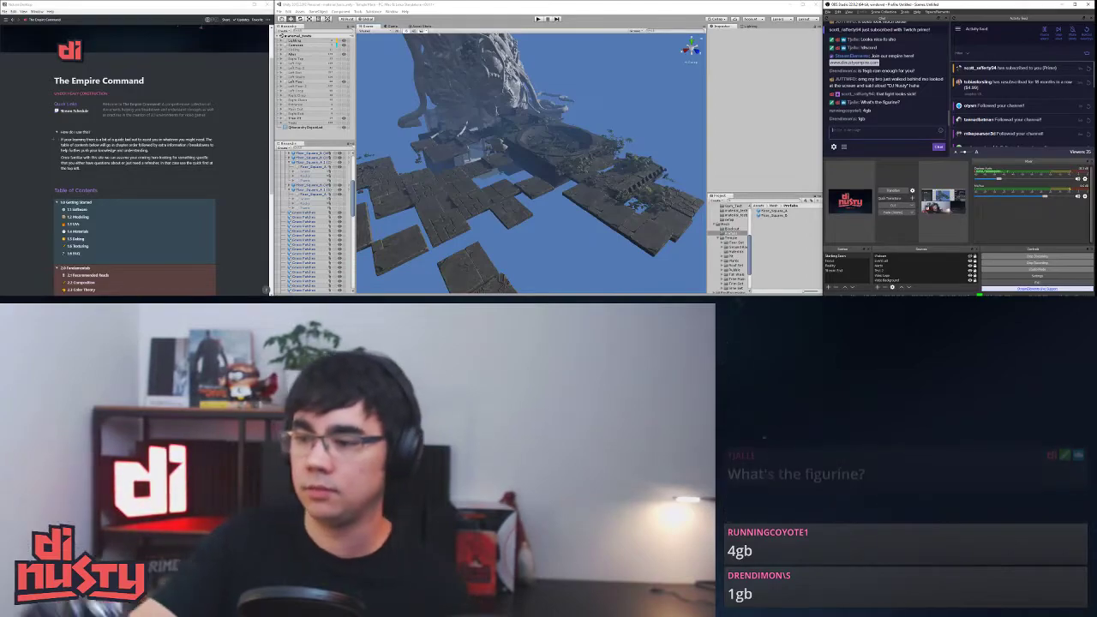
Step: Shift the webcam's manual focus for a close object, then set it back and close the webcam source's properties
double_click(891, 256)
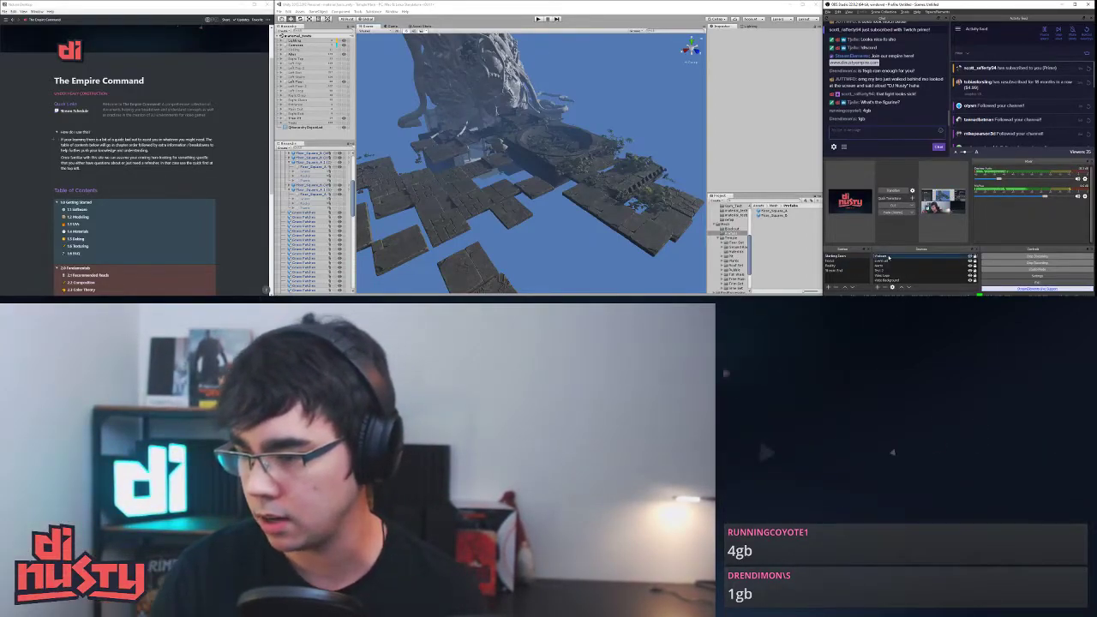
left_click_drag(961, 74, 978, 39)
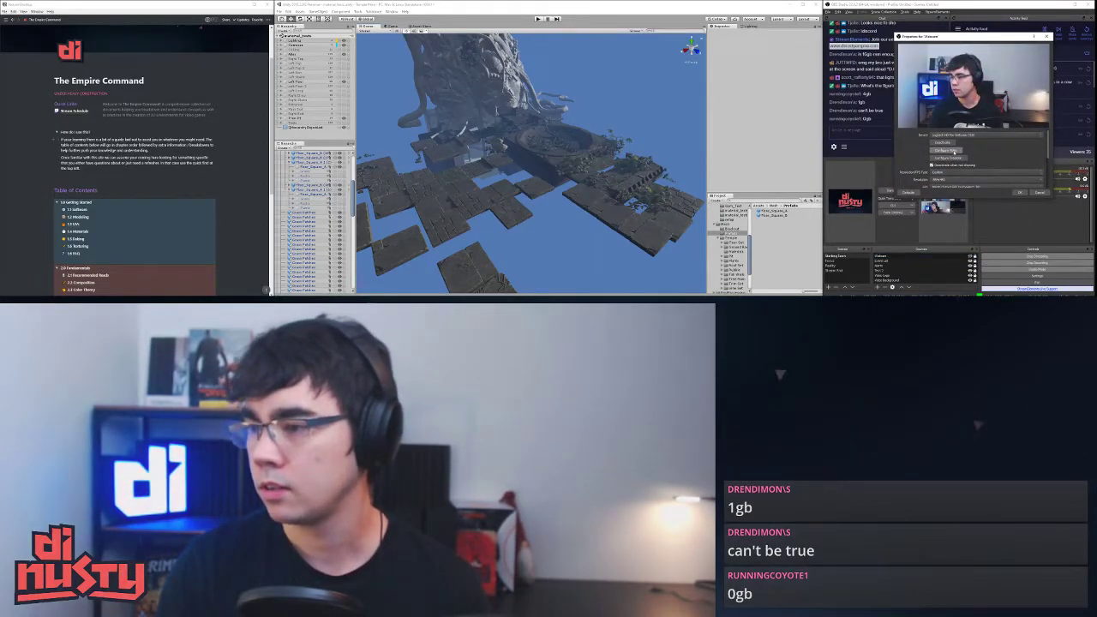
left_click_drag(586, 54, 1023, 110)
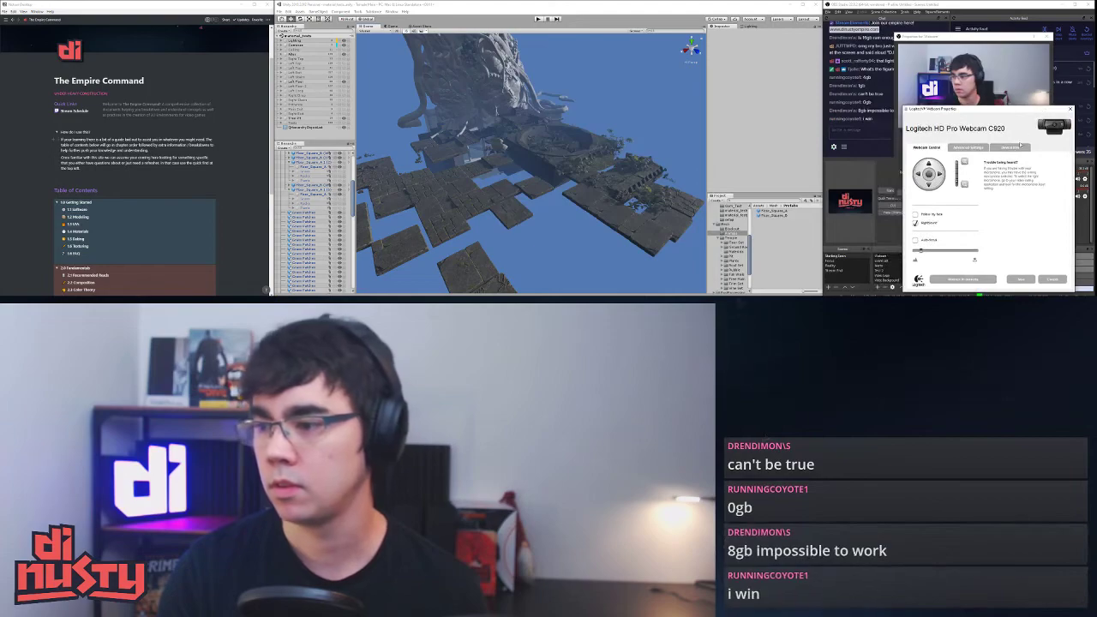
left_click_drag(921, 252, 951, 251)
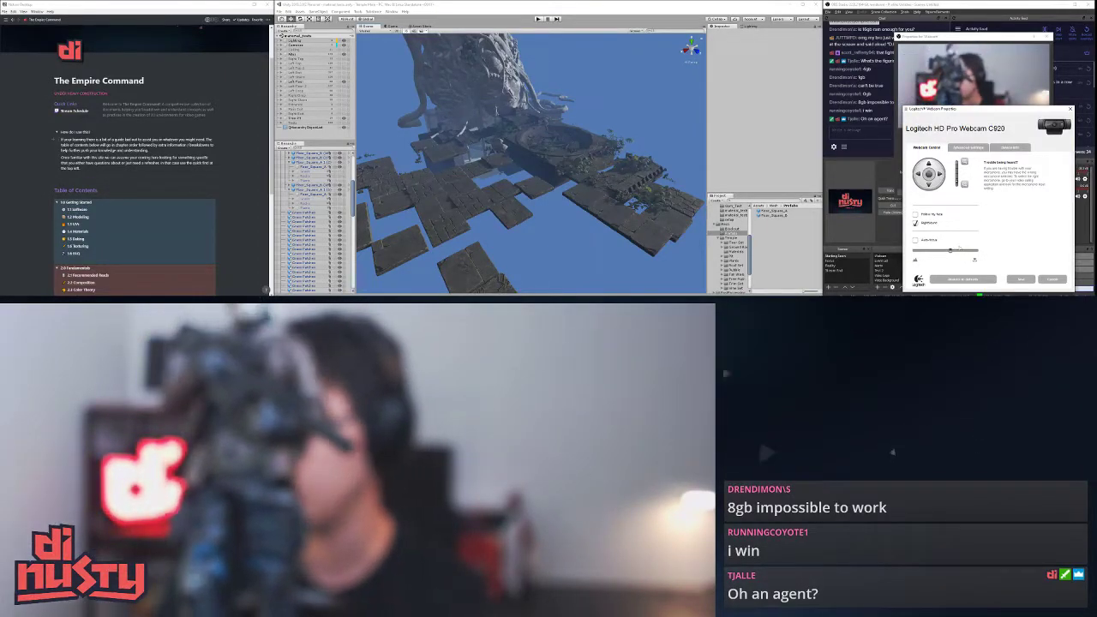
left_click_drag(950, 249, 921, 251)
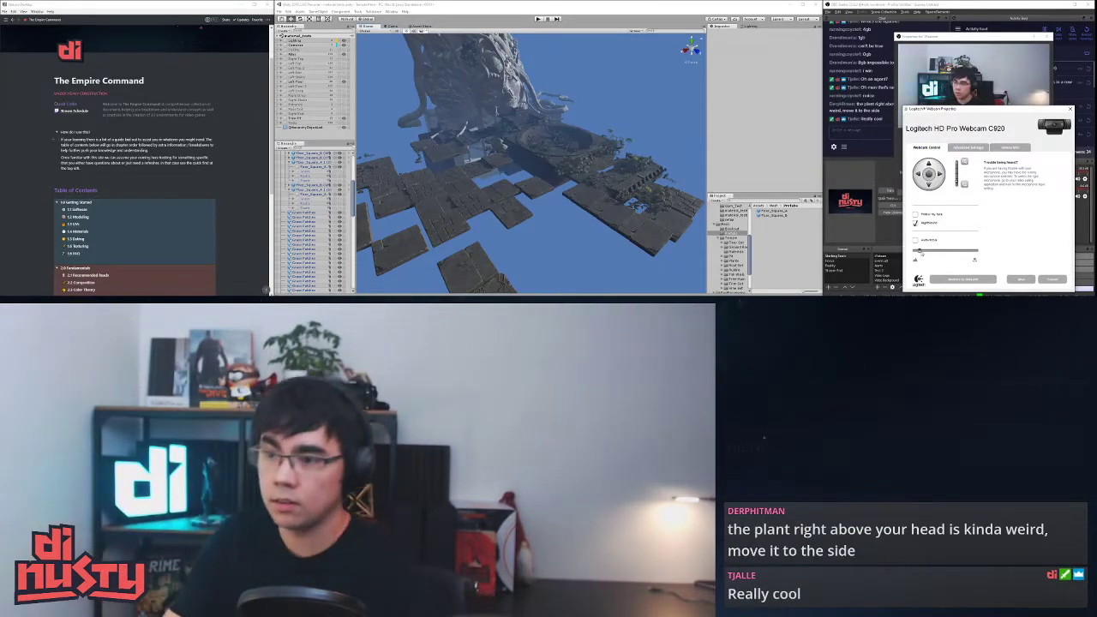
left_click(875, 179)
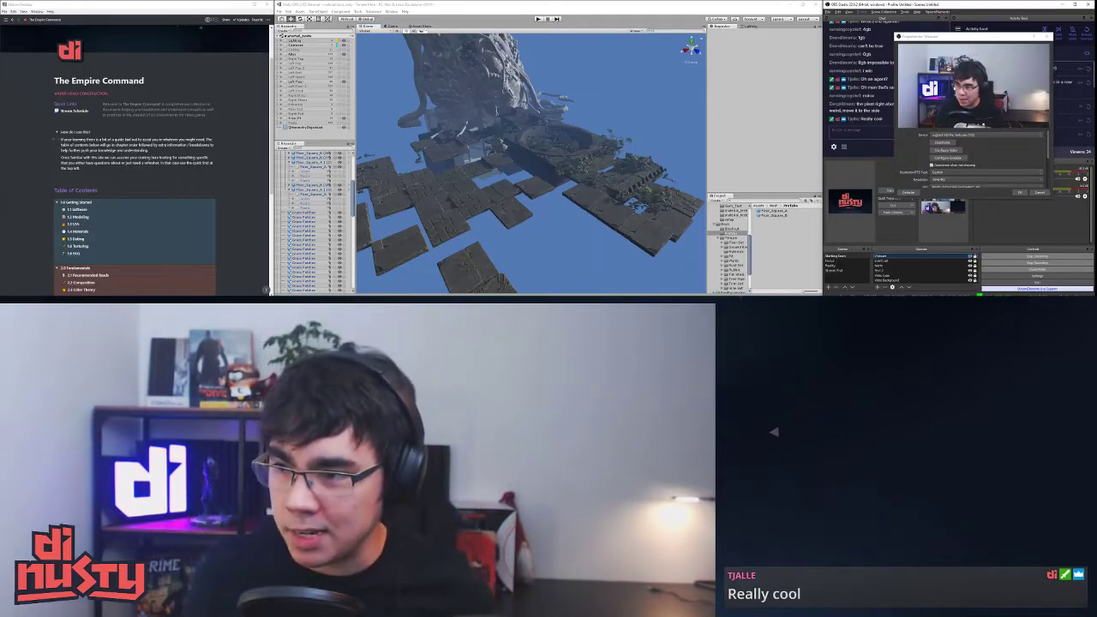
left_click(1020, 192)
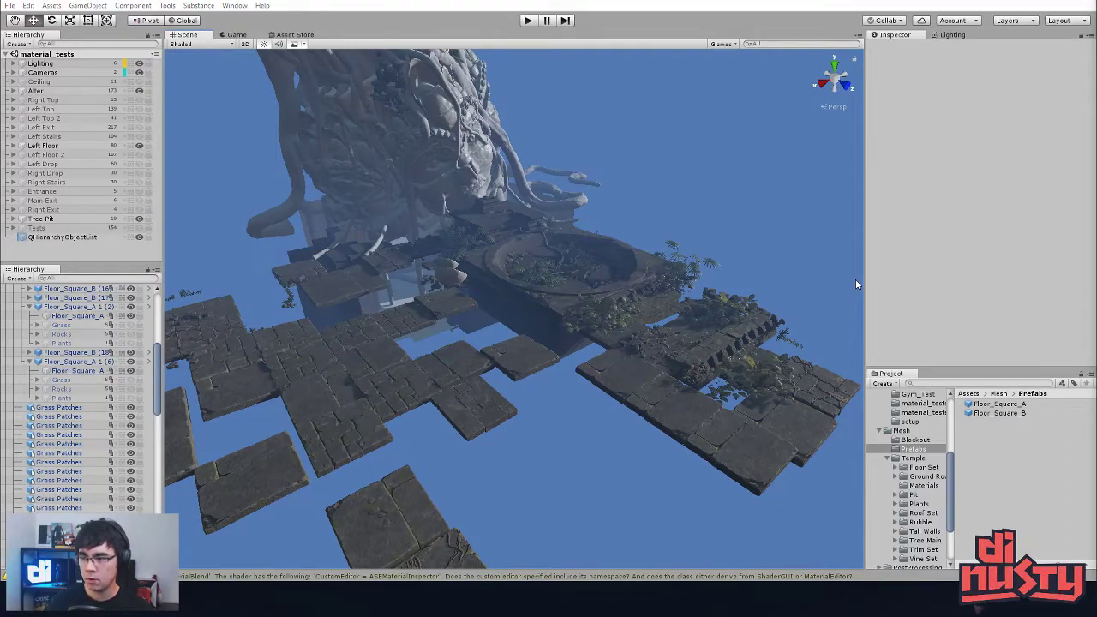
Step: Examine the left floor from above by checking individual tiles around Floor_Square_B (15)
left_click(590, 181)
left_click_drag(590, 181, 575, 328, "alt")
left_click(495, 300)
left_click_drag(495, 300, 383, 308, "alt")
left_click_drag(242, 144, 487, 276, "alt")
left_click(501, 274)
left_click(454, 245)
left_click(481, 257)
left_click(454, 246)
left_click(430, 222)
left_click(460, 296)
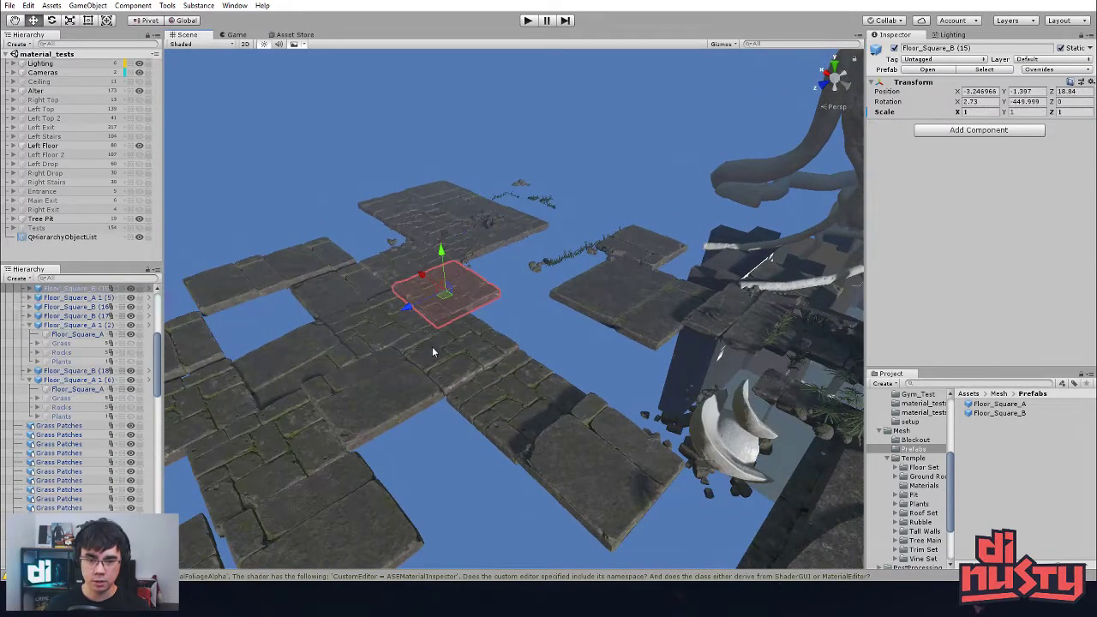
left_click(422, 333)
left_click(388, 280)
left_click(394, 316)
left_click(396, 314)
left_click(394, 292)
left_click(440, 290)
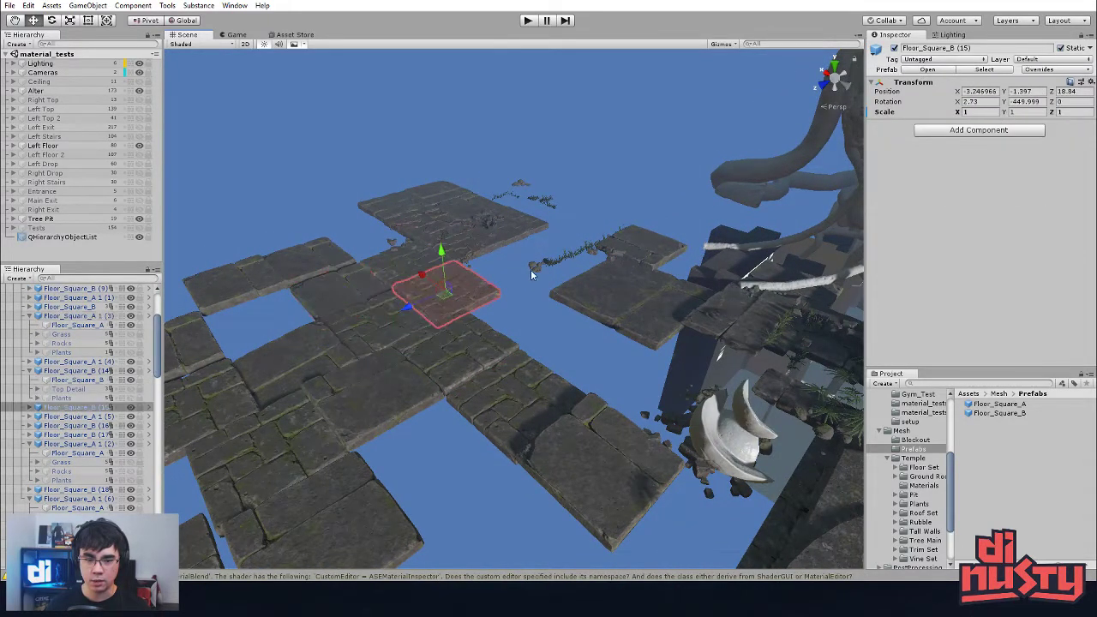
left_click(563, 353)
Step: Examine the tiles at the far end of the left floor, including the Floor_Square_B mesh near the rubble
left_click_drag(397, 378, 447, 356, "alt")
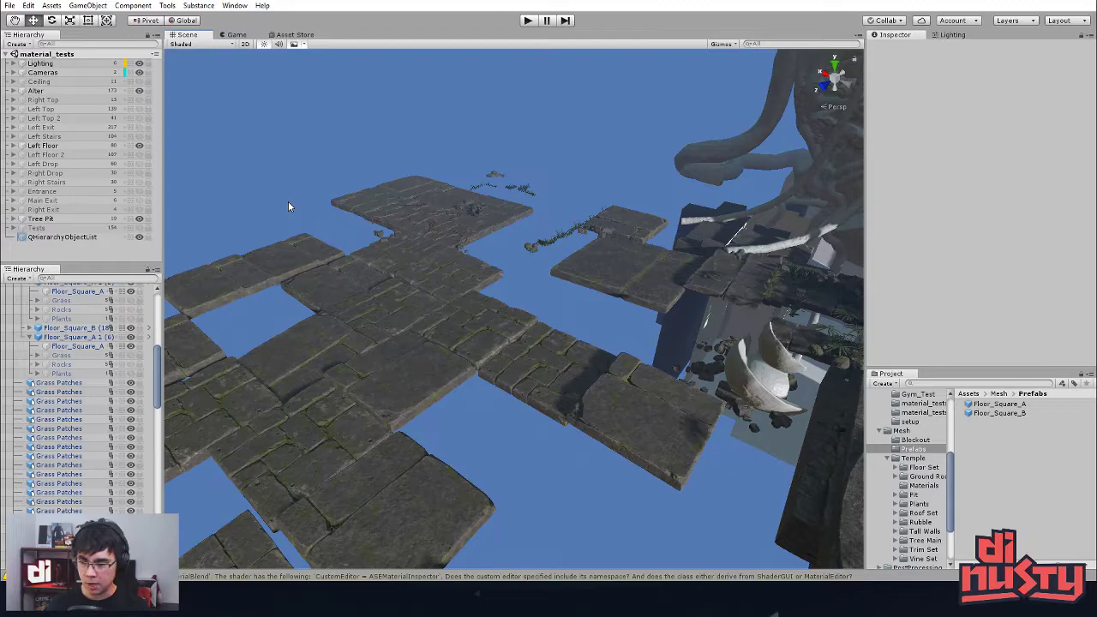
left_click_drag(447, 271, 458, 300, "alt")
left_click(609, 270)
left_click(467, 266)
left_click(469, 190)
left_click(463, 231)
left_click(529, 166)
left_click(497, 196)
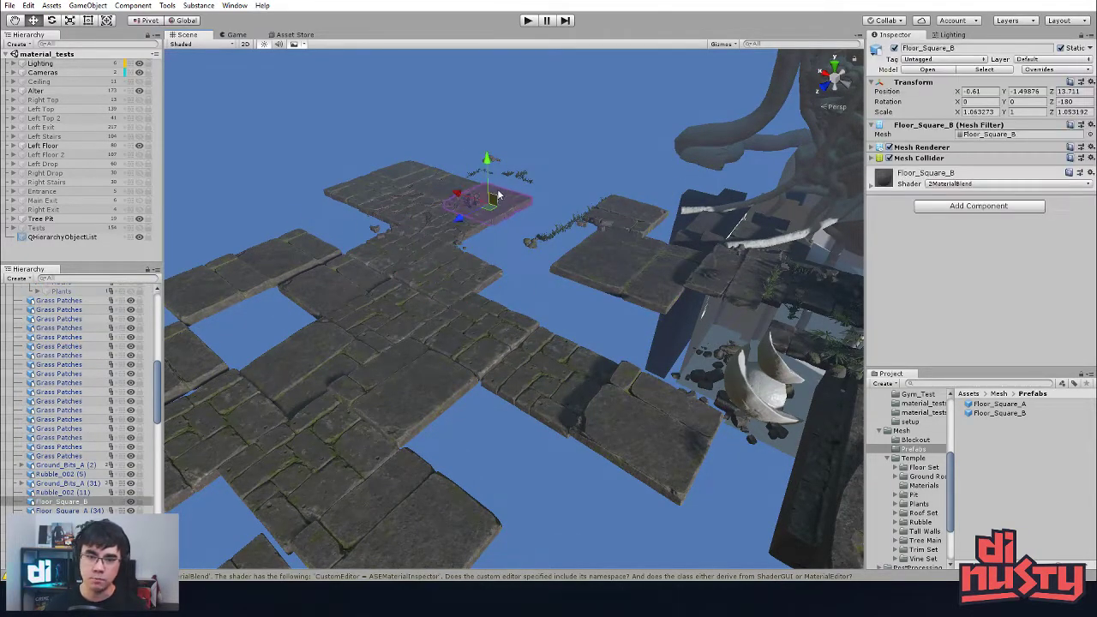
left_click(507, 174)
left_click(587, 152)
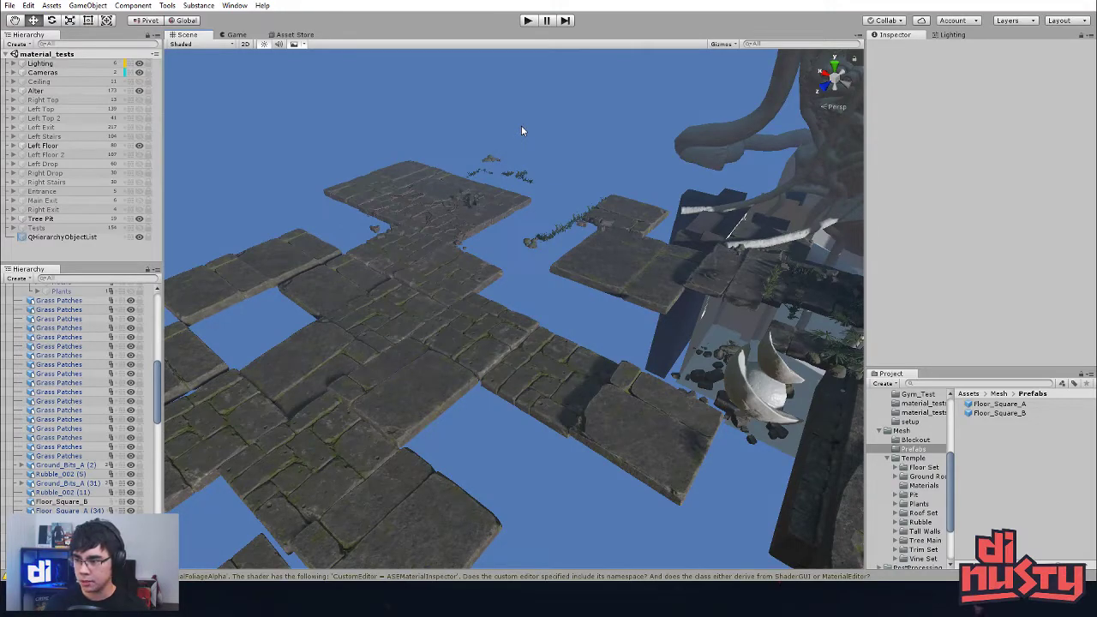
Step: Inspect the Floor_Square_A (47) tile and the loose Grass Patches lining the gap in the left floor
left_click(514, 287)
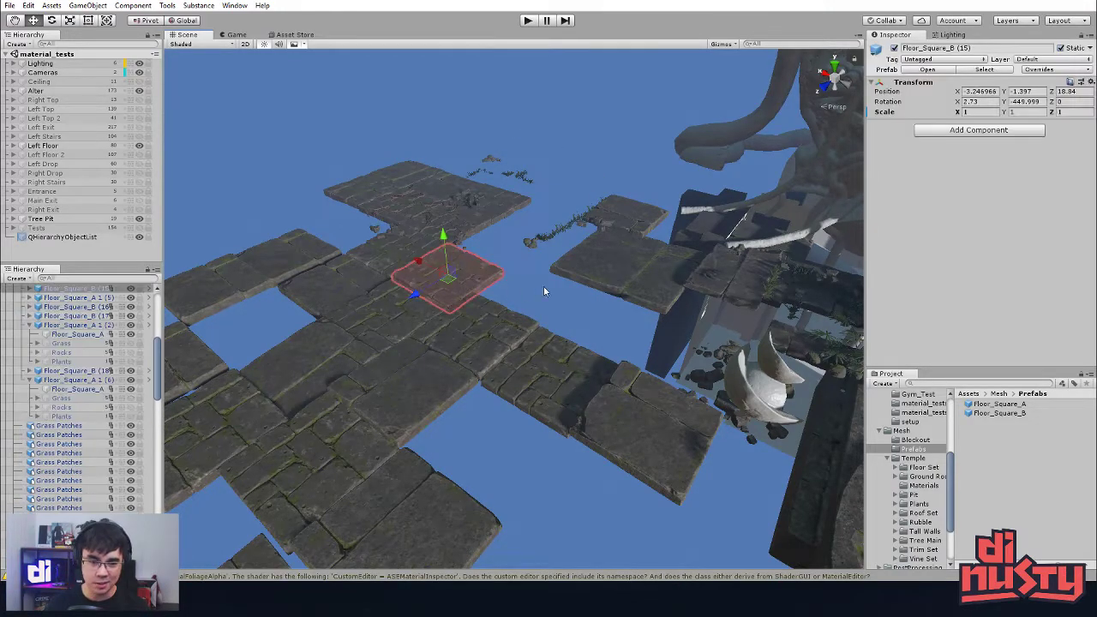
left_click(605, 257)
left_click(613, 215)
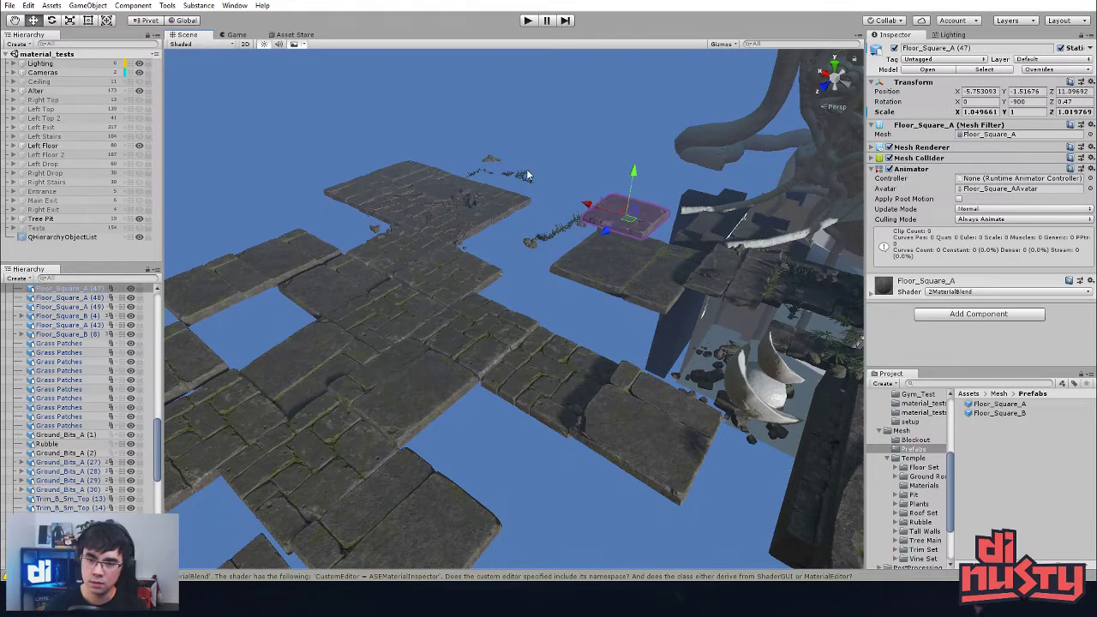
left_click(568, 230)
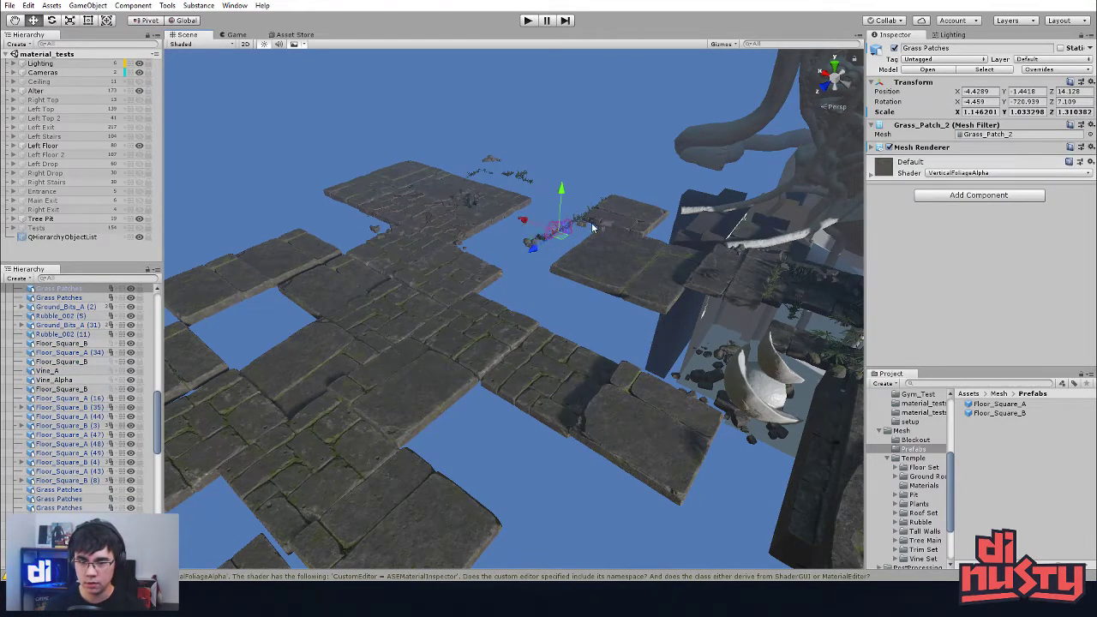
left_click(592, 227)
left_click(571, 225)
left_click_drag(556, 234, 525, 264)
left_click(539, 241)
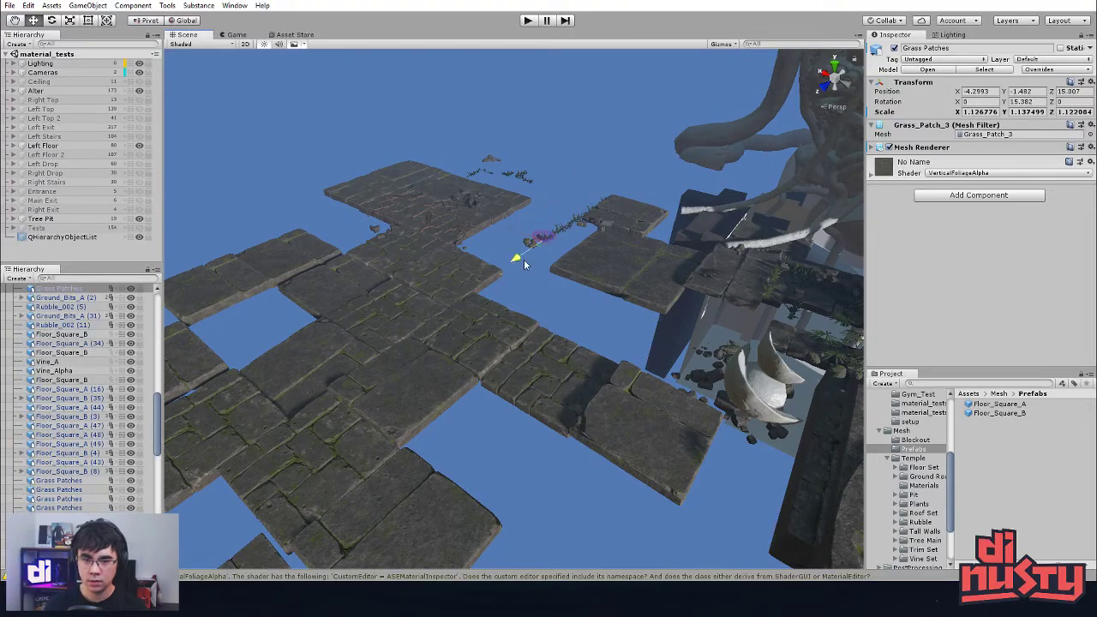
left_click(567, 229)
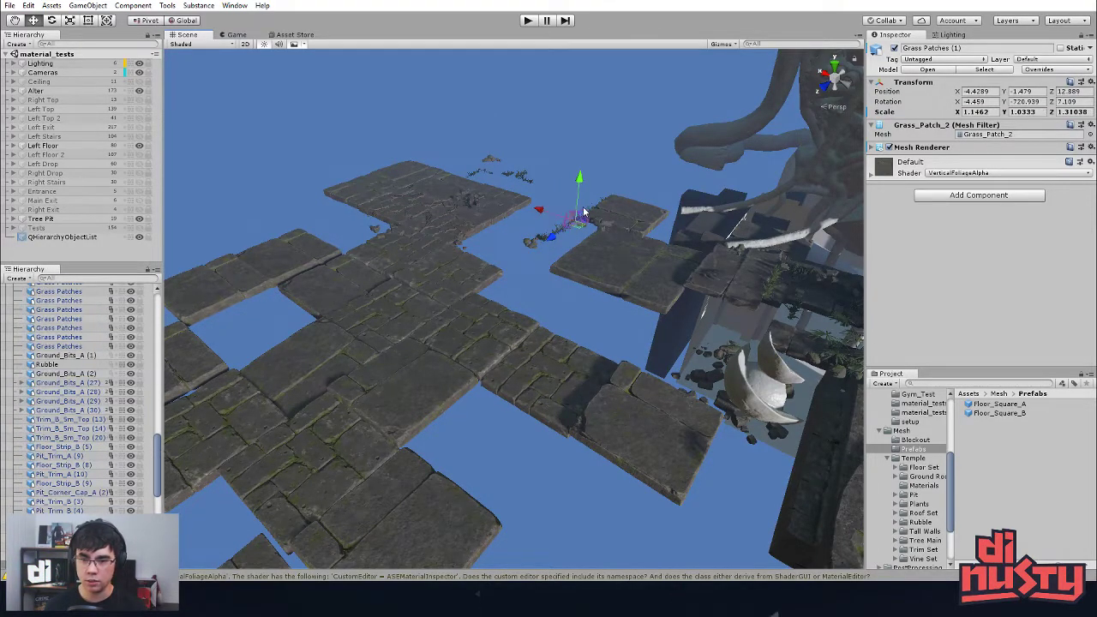
left_click(602, 198)
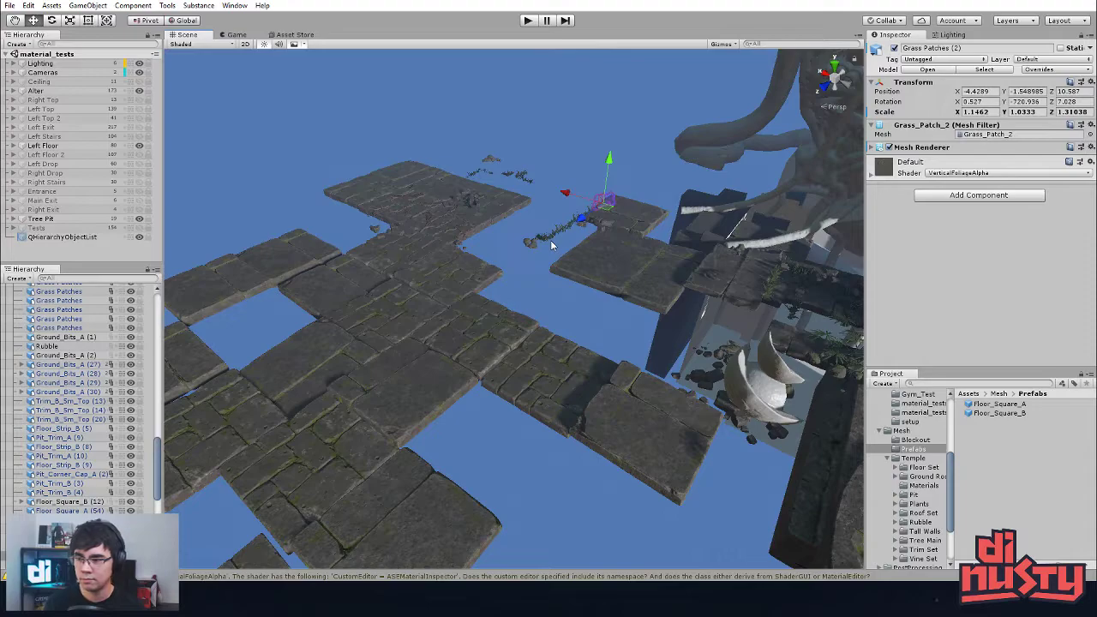
left_click(540, 227)
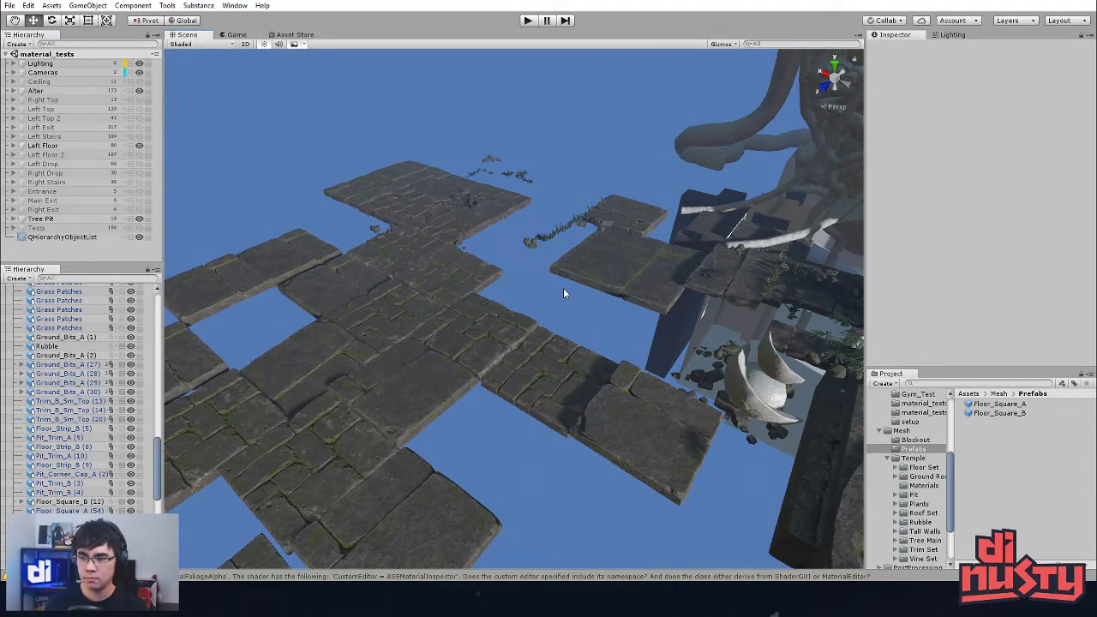
Step: Examine the temple scene around the root-covered tiles, the tree pit and the giant carved face
mouse_move(532, 248)
middle_mouse_down()
mouse_move(534, 239)
mouse_move(541, 263)
middle_mouse_up()
left_click_drag(541, 263, 597, 293, "alt")
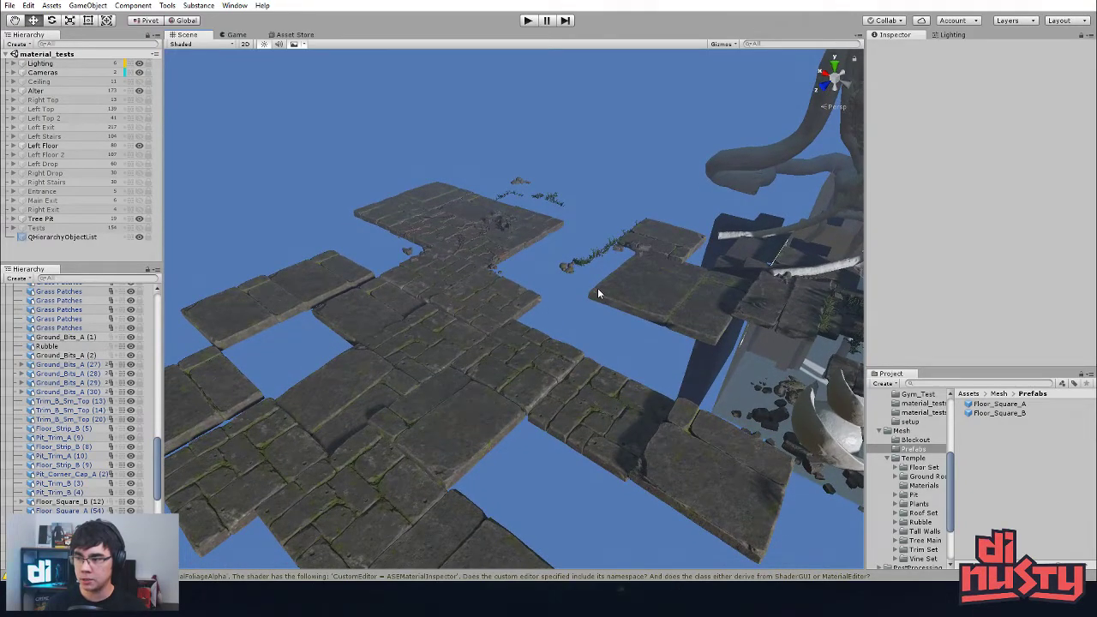
middle_click_drag(597, 293, 455, 286)
left_click_drag(455, 286, 521, 254, "alt")
middle_click_drag(521, 254, 462, 287)
right_click_drag(463, 287, 483, 223, "alt")
left_click_drag(482, 223, 465, 166, "alt")
middle_click_drag(466, 166, 471, 159)
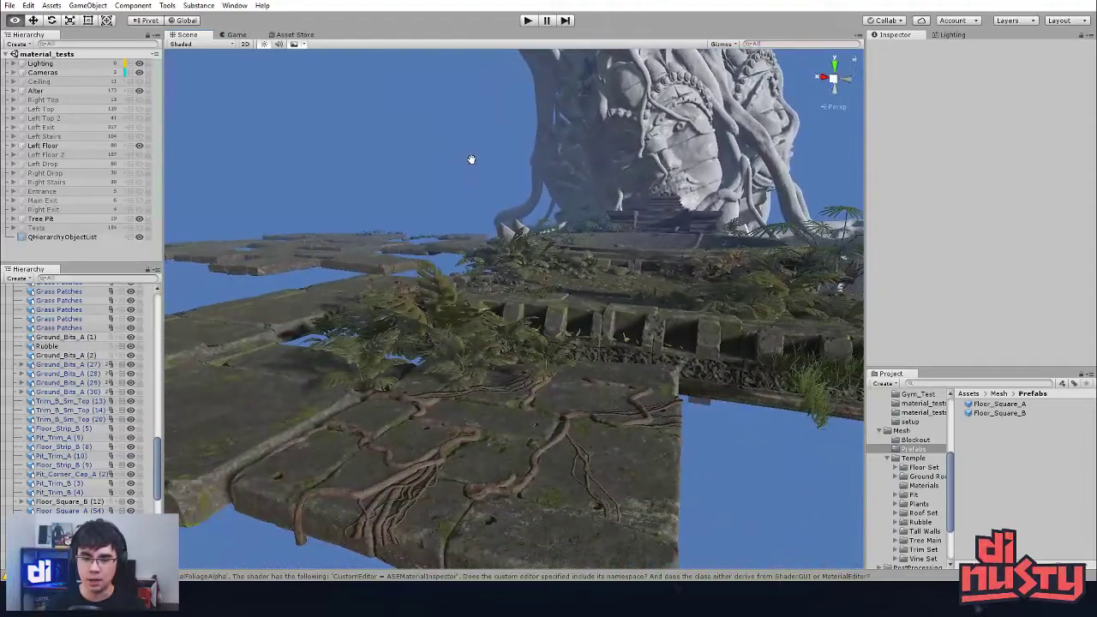
middle_click_drag(467, 210, 485, 261)
left_click_drag(485, 260, 511, 213, "alt")
middle_click_drag(512, 214, 492, 223)
right_click_drag(492, 222, 504, 225, "alt")
left_click_drag(503, 226, 514, 252, "alt")
Step: Check individual left floor tiles beside the tree pit from a low viewpoint
left_click(423, 288)
left_click(459, 265)
left_click(423, 288)
left_click(461, 267)
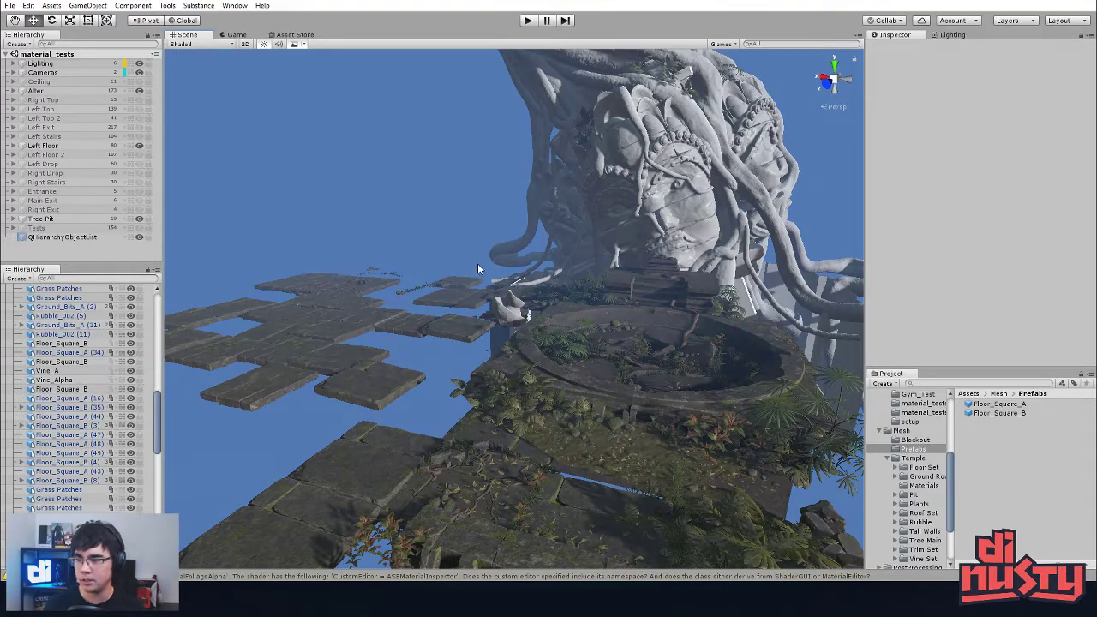
left_click(486, 270)
left_click(428, 324)
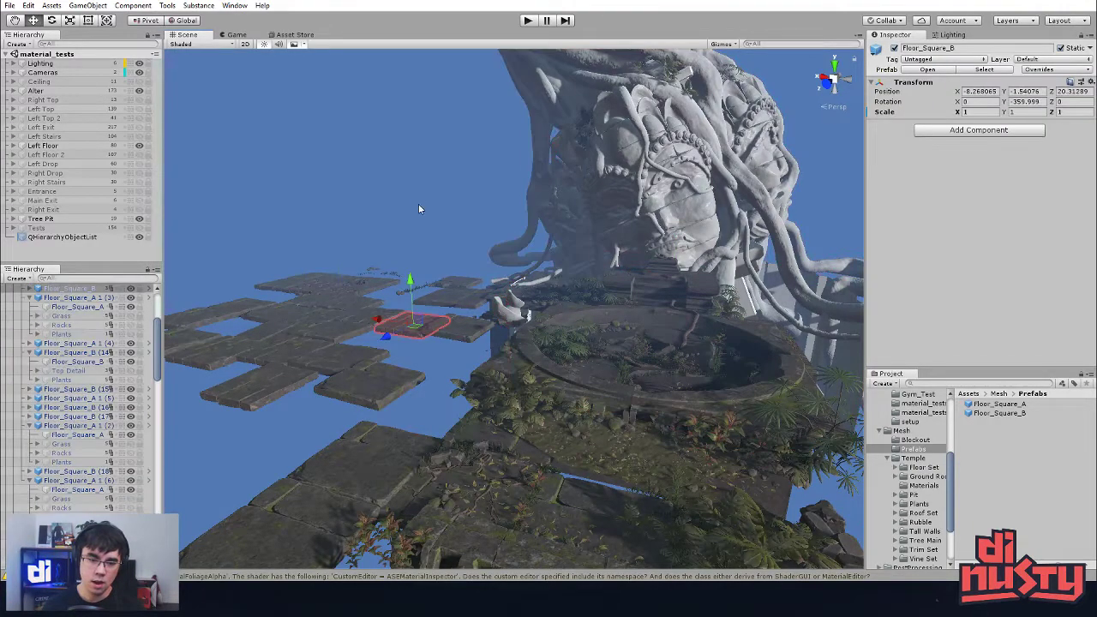
left_click(341, 328)
left_click(426, 248)
Step: Collapse the Prefabs group under Left Floor in the scene hierarchy
scroll(77, 385, "up", 5)
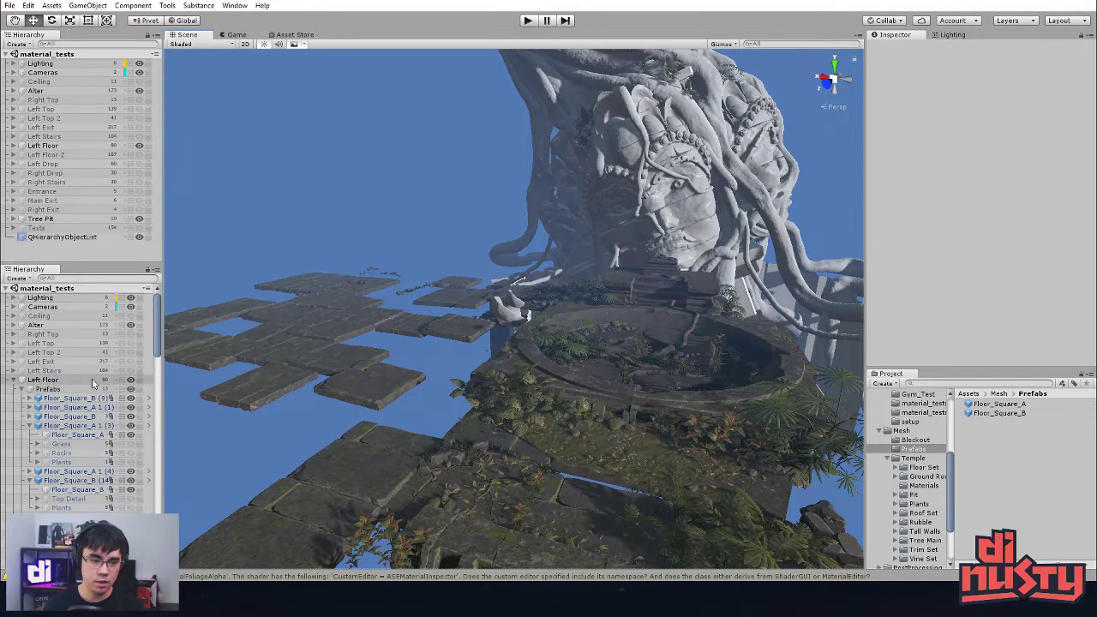
left_click(21, 389)
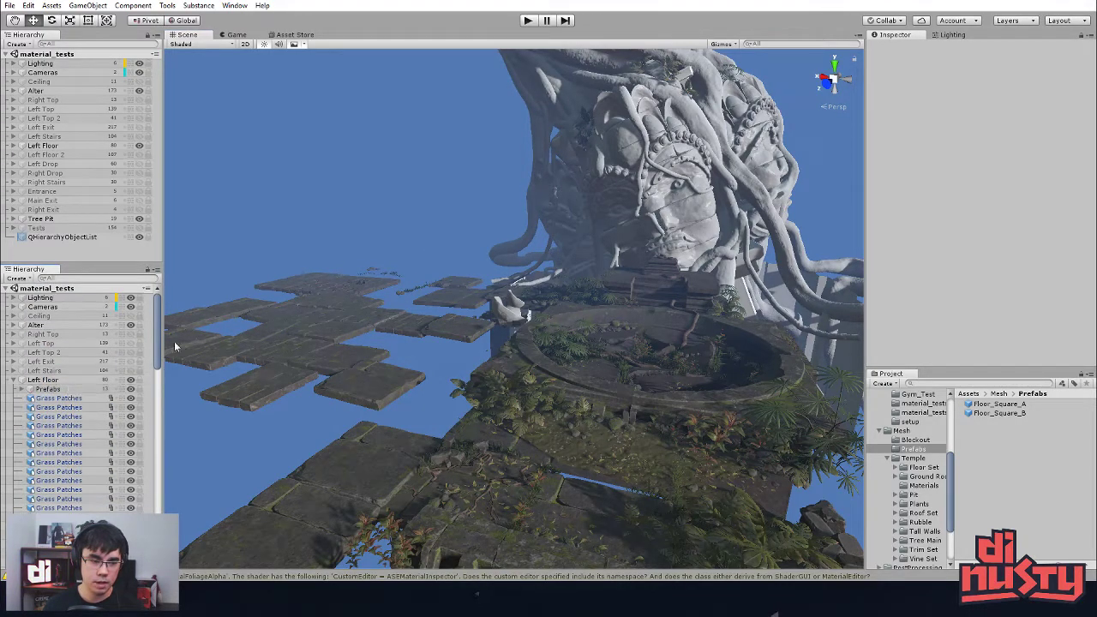
left_click(90, 390)
Step: Inspect the left floor from above, selecting tiles one after another up to Floor_Square_A (44)
left_click_drag(350, 237, 604, 403, "alt")
middle_click_drag(605, 404, 634, 399)
scroll(595, 328, "up", 2)
left_click_drag(607, 386, 580, 436, "alt")
middle_click_drag(580, 436, 558, 493)
left_click(519, 302)
left_click(468, 347)
left_click(436, 303)
left_click(451, 286)
left_click(454, 353)
left_click(458, 345)
left_click(414, 307)
left_click(489, 304)
left_click(484, 354)
left_click(403, 299)
left_click(413, 306)
left_click(366, 280)
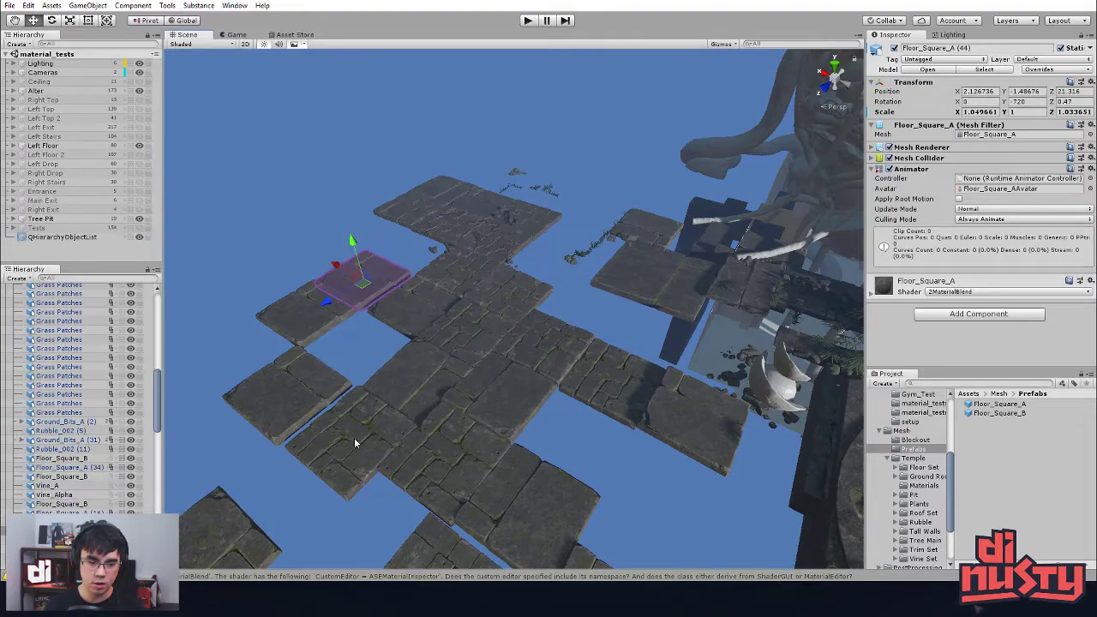
Step: Select the Floor_Square_B (15) tile in the middle of the left floor and enlarge the lower object hierarchy
left_click(445, 242)
left_click(468, 272)
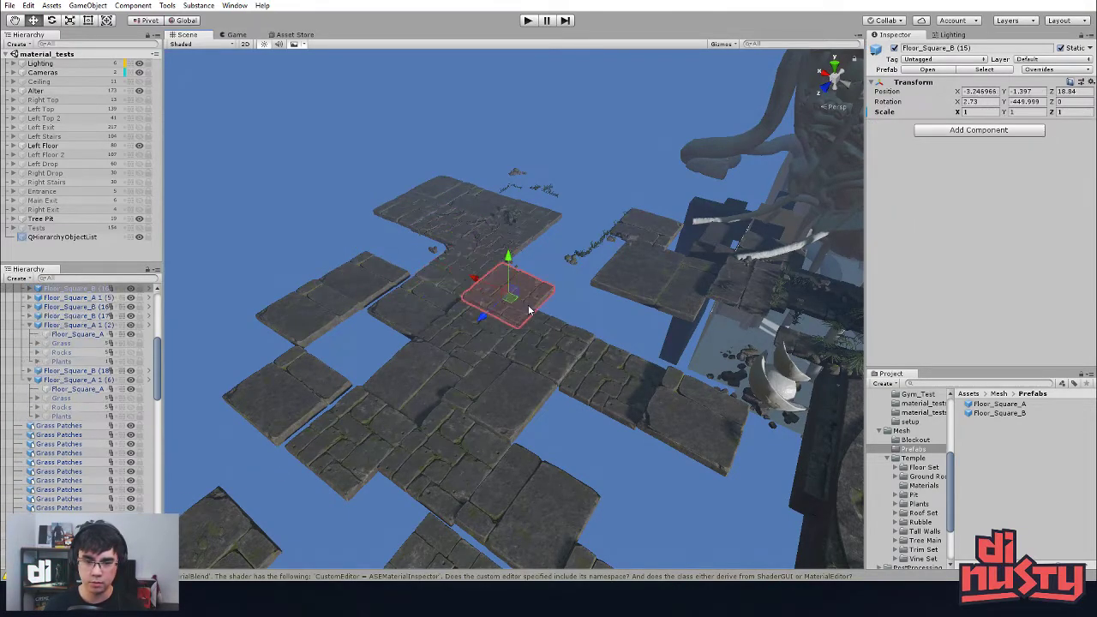
left_click(514, 327)
left_click(493, 313)
left_click(506, 289)
left_click(504, 339)
left_click(547, 304)
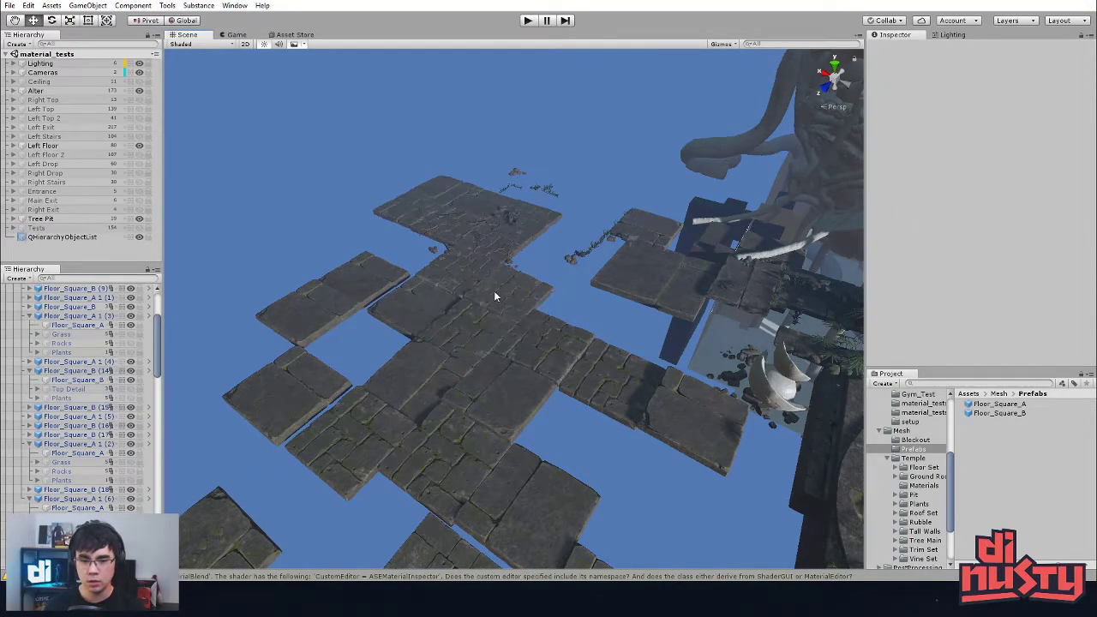
left_click(496, 301)
left_click_drag(566, 337, 582, 358, "alt")
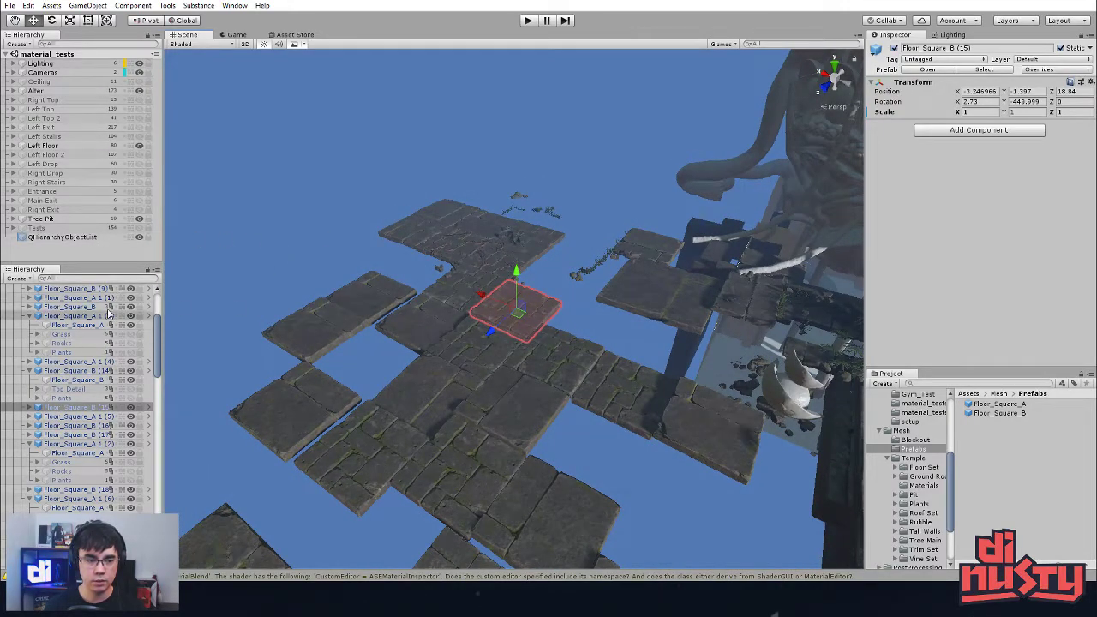
left_click_drag(105, 264, 114, 96)
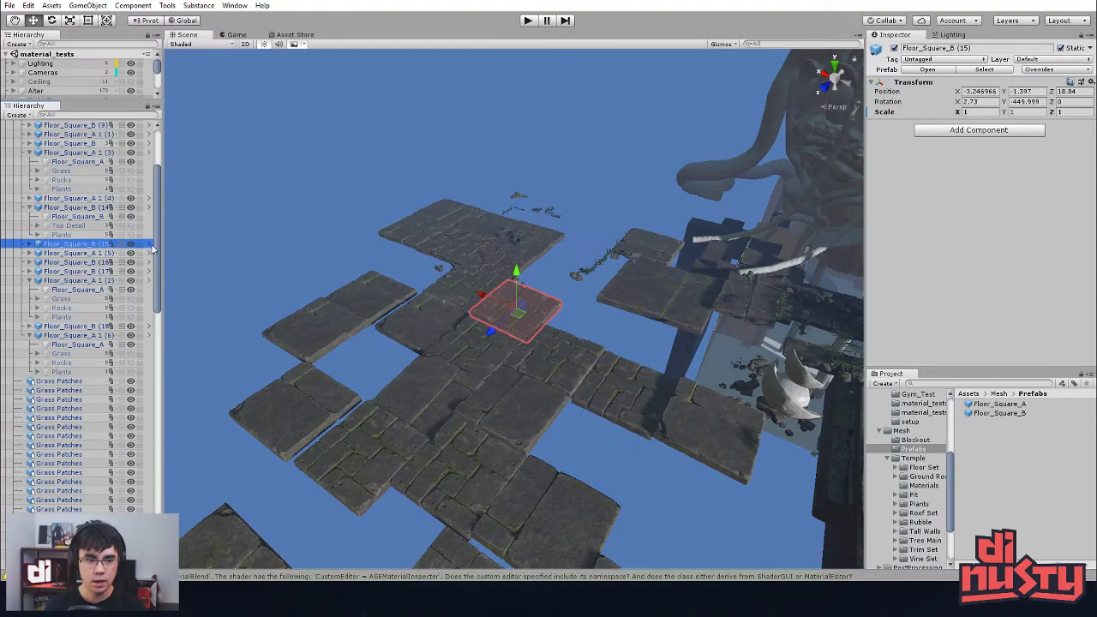
Step: Try to bring the Floor_Square_B (15) tile from the hierarchy into the project's Prefabs folder
left_click_drag(511, 293, 472, 279, "alt")
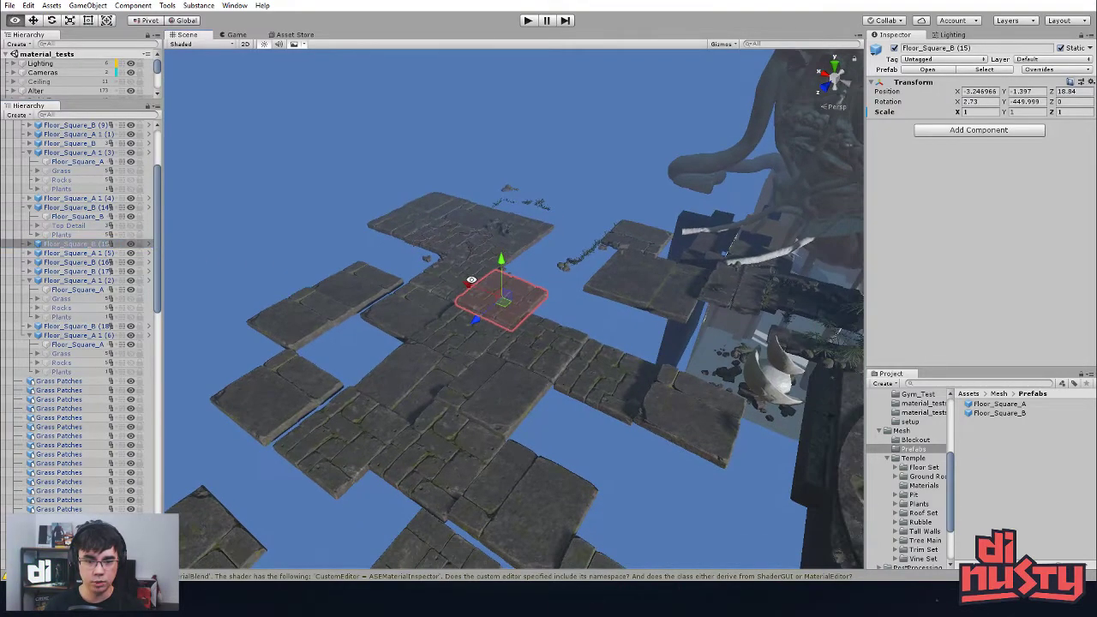
scroll(593, 310, "up", 2)
left_click_drag(520, 310, 612, 280, "alt")
left_click_drag(499, 313, 578, 291, "alt")
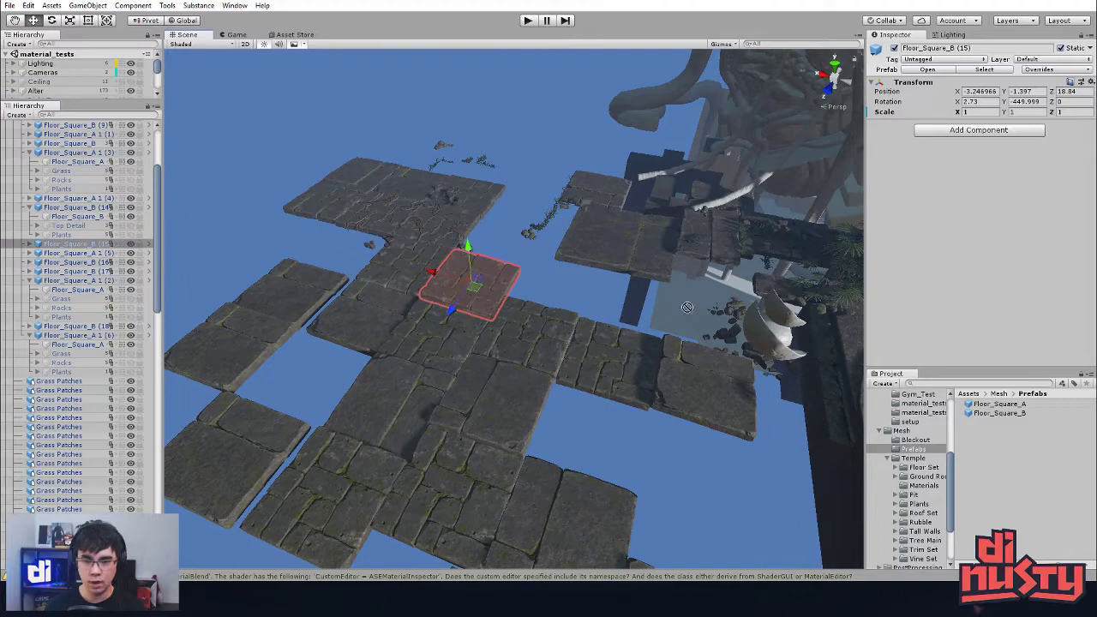
mouse_move(1007, 424)
left_mouse_down()
mouse_move(917, 455)
mouse_move(944, 444)
mouse_move(907, 406)
mouse_move(985, 491)
mouse_move(1003, 458)
mouse_move(984, 489)
mouse_move(1033, 482)
mouse_move(1027, 449)
mouse_move(932, 501)
mouse_move(1032, 433)
mouse_move(1027, 424)
left_mouse_up()
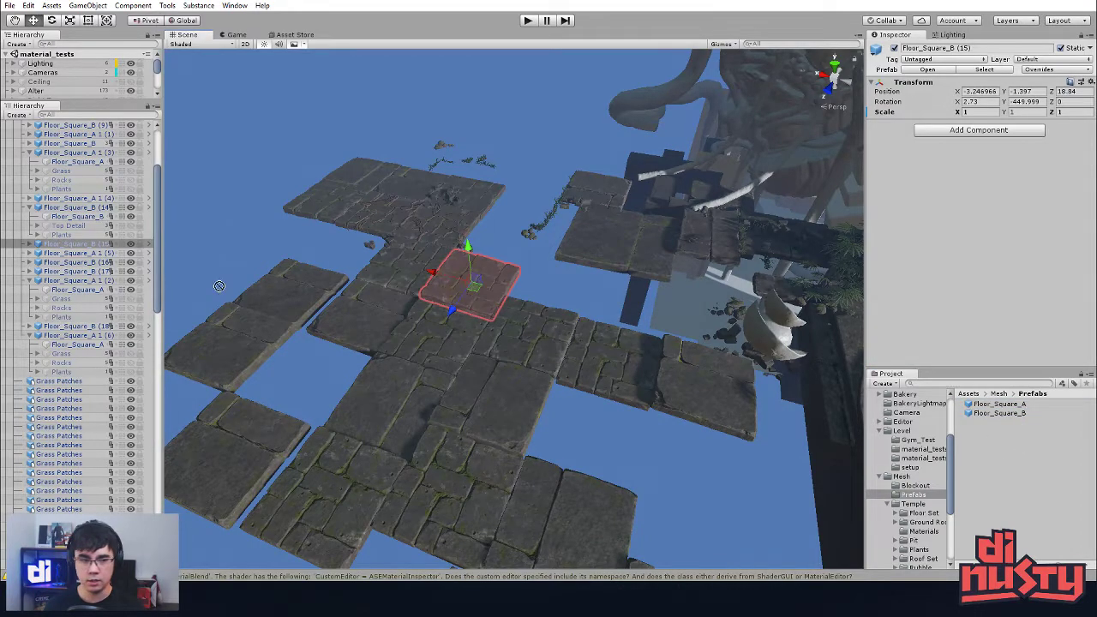
left_click(98, 244)
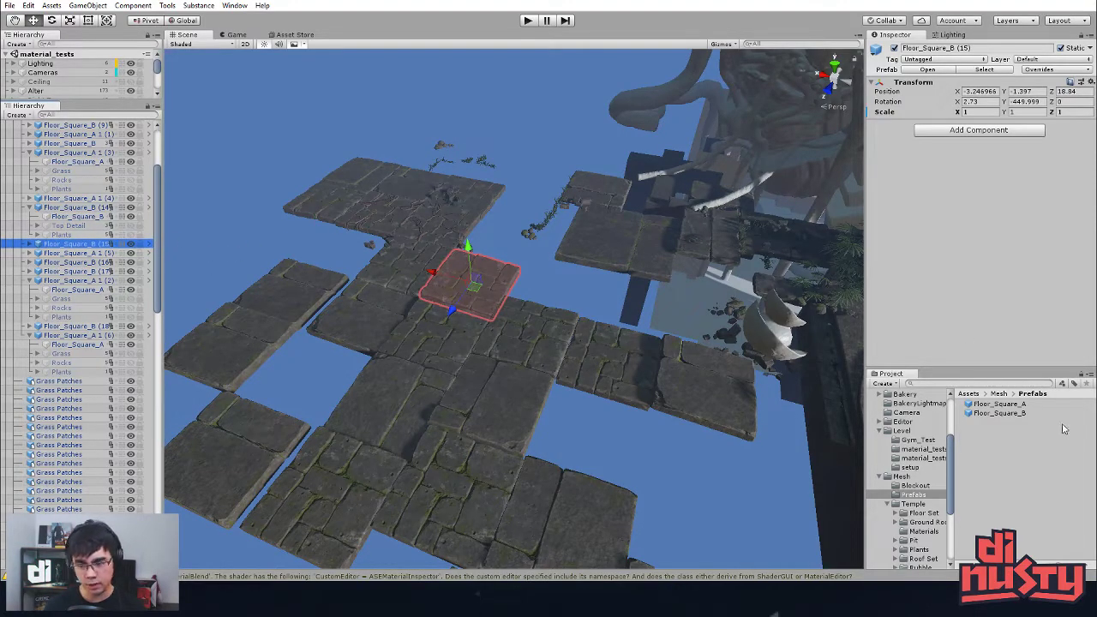
Step: Examine the Floor_Square_A and Floor_Square_B prefab assets, then clear the selection in the scene
left_click(1013, 415)
left_click(1011, 432)
left_click(1013, 414)
left_click(1017, 405)
left_click(1016, 437)
left_click(480, 197)
left_click(254, 176)
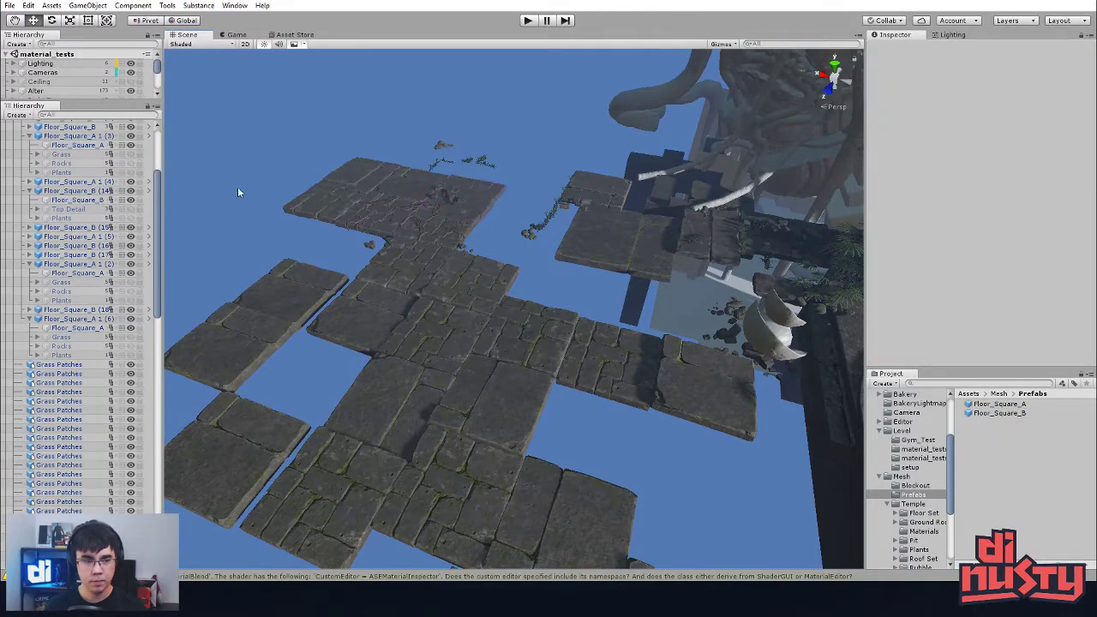
Step: Select the Floor_Square_B (15) tile, undo once, and check neighbouring pieces up to the Floor_Square_B tile at the floor's far end
left_click(443, 236)
key("ctrl+z")
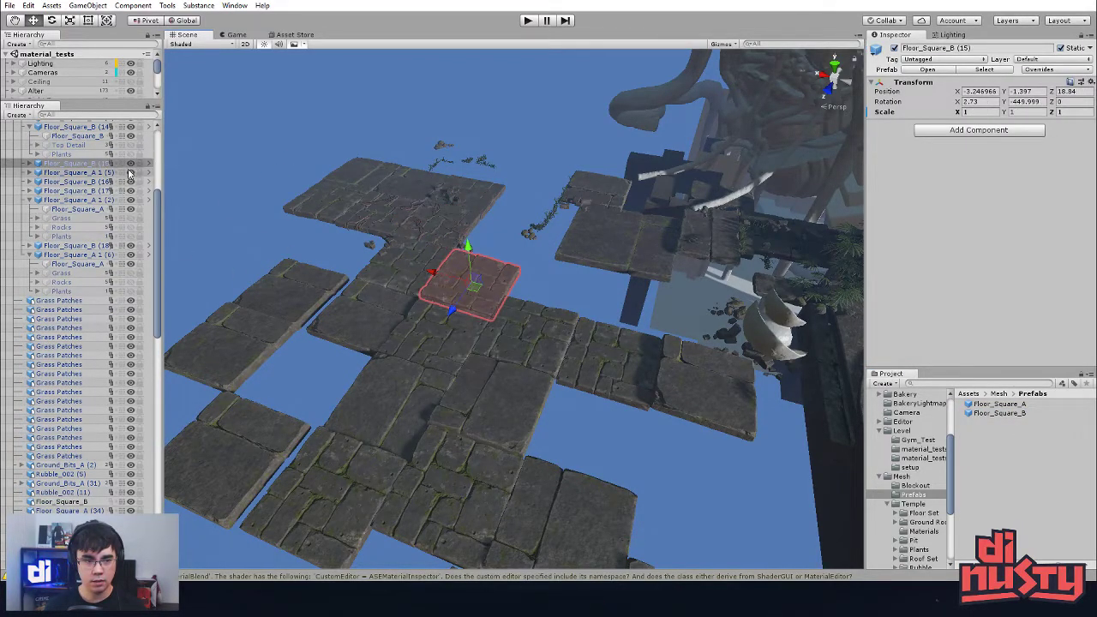
left_click_drag(507, 353, 566, 257, "alt")
left_click(580, 225)
left_click(586, 212)
left_click(518, 190)
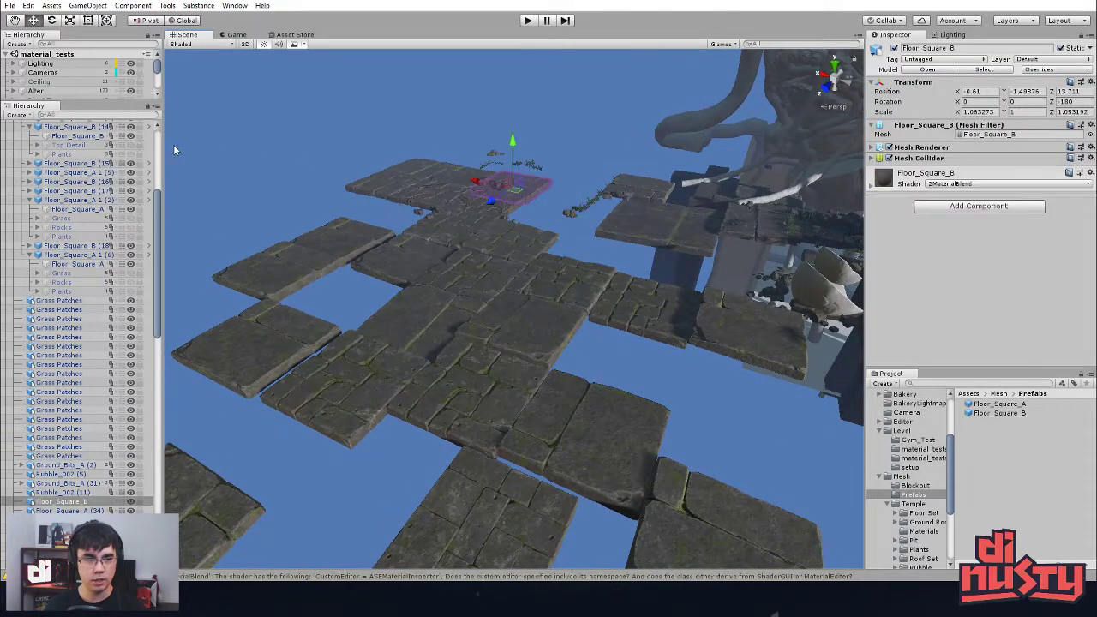
Step: Enlarge the upper object hierarchy and hide the Alter and Tree Pit groups while keeping Left Floor shown
left_click_drag(101, 101, 110, 279)
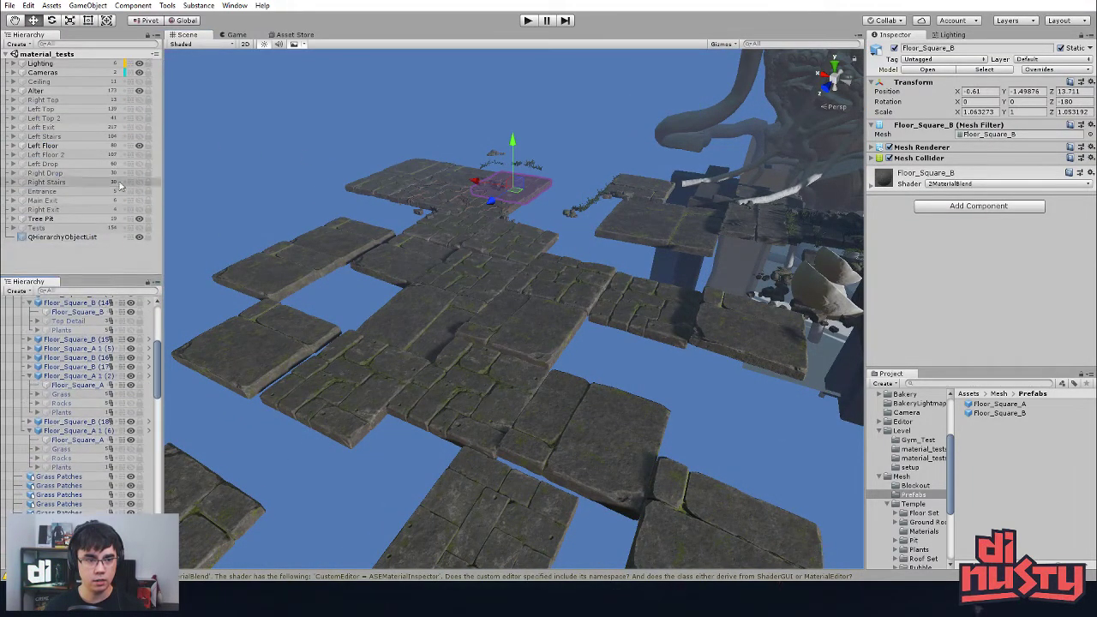
left_click(138, 147)
left_click(138, 147)
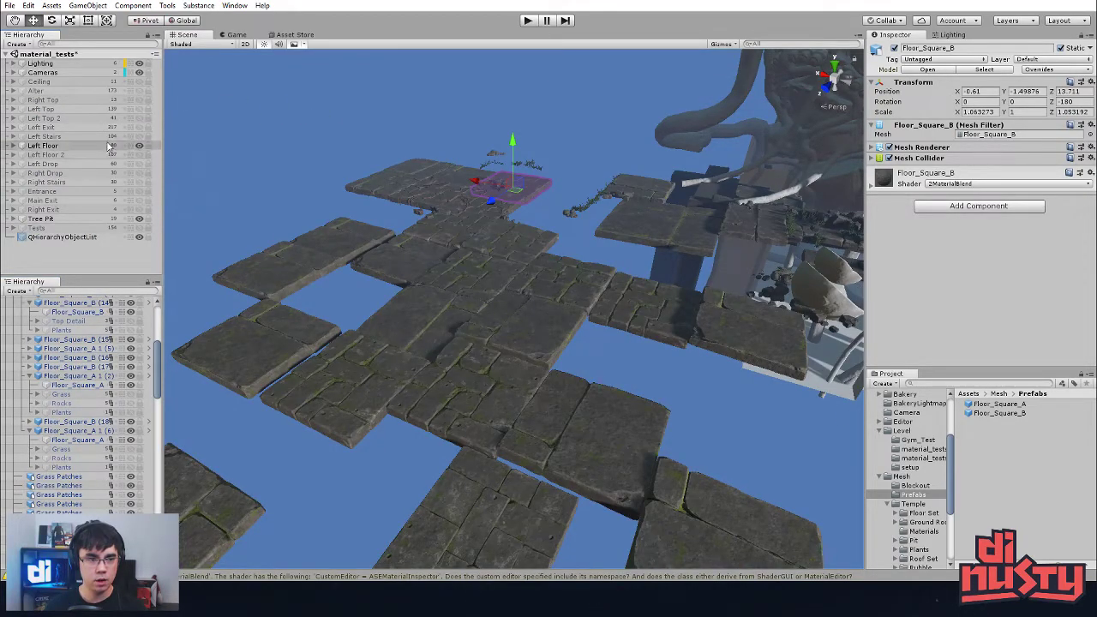
left_click(140, 219)
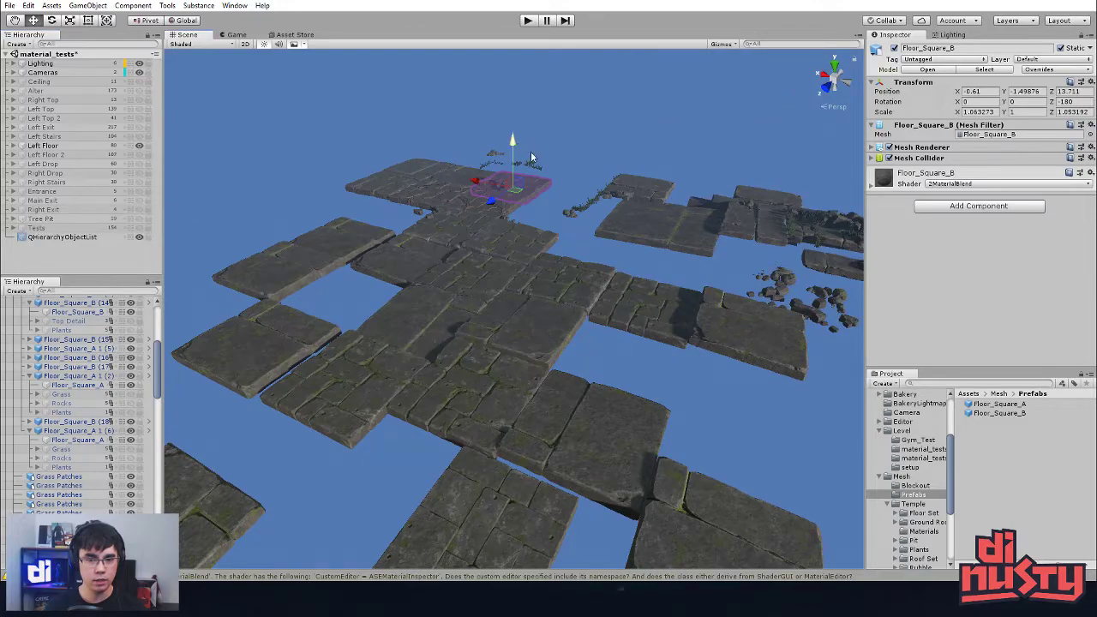
Step: Examine the grass patches and rubble in the gap beside the left floor by selecting individual pieces
left_click_drag(677, 152, 639, 152, "alt")
left_click(639, 153)
middle_click_drag(638, 152, 440, 227)
scroll(446, 232, "up", 4)
left_click(448, 237)
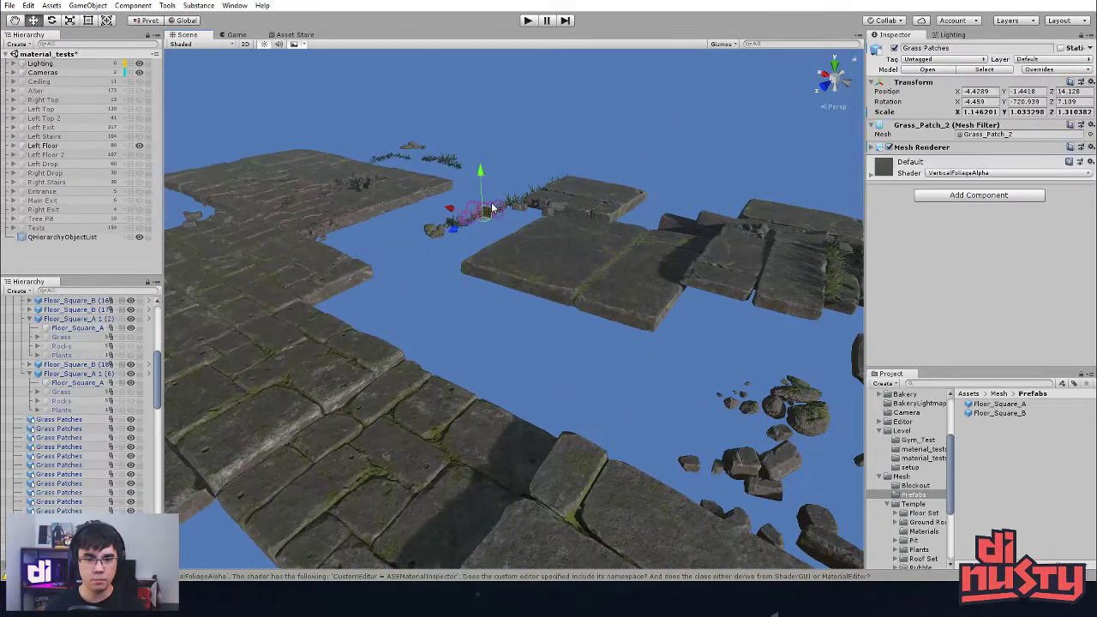
left_click(432, 230)
left_click(435, 208)
middle_click_drag(435, 208, 548, 303)
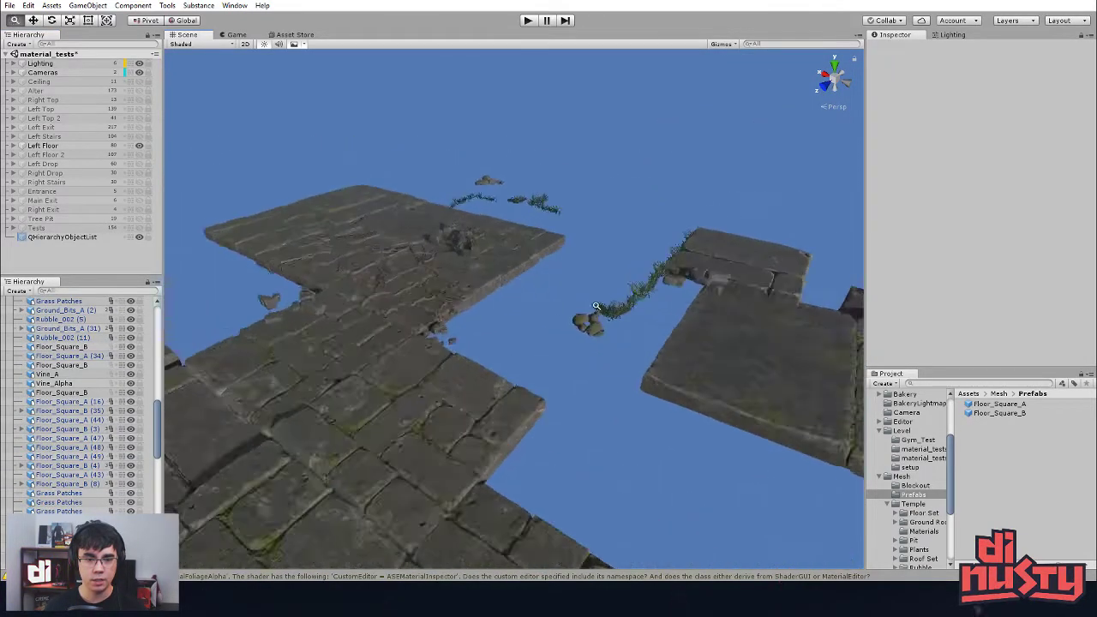
Step: Frame the grass patch beside the roots on the left floor and inspect the surrounding detail meshes up close
scroll(549, 303, "up", 2)
left_click(434, 226)
key("f")
left_click_drag(558, 277, 674, 262, "alt")
middle_click_drag(674, 262, 681, 305)
left_click_drag(681, 305, 649, 318, "alt")
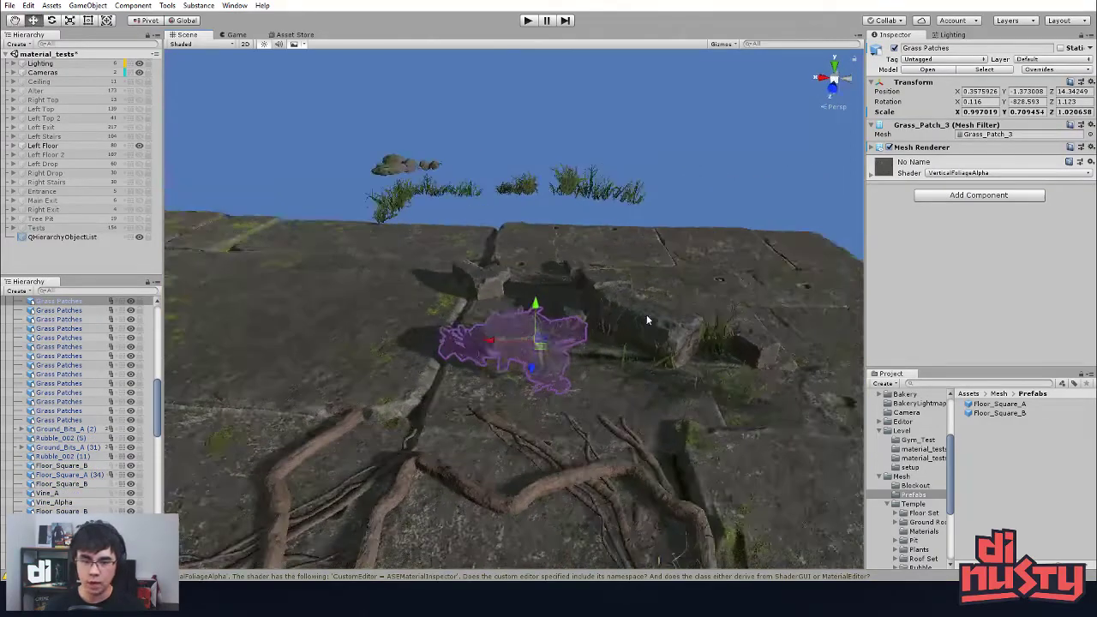
left_click(613, 300)
left_click_drag(701, 237, 697, 277, "alt")
left_click(691, 175)
left_click_drag(691, 176, 762, 255, "alt")
Step: Select various pieces around the far end of the left floor to check how the section is assembled
scroll(475, 238, "up", 3)
scroll(609, 181, "down", 5)
middle_click_drag(609, 181, 677, 150)
left_click(692, 179)
left_click(588, 135)
left_click(457, 168)
left_click(655, 225)
left_click(562, 175)
left_click_drag(561, 176, 580, 189, "alt")
scroll(580, 188, "down", 4)
Step: Inspect the left floor's tiles one by one, from Floor_Square_B (35) to Floor_Square_A 1 (3)
left_click(701, 214)
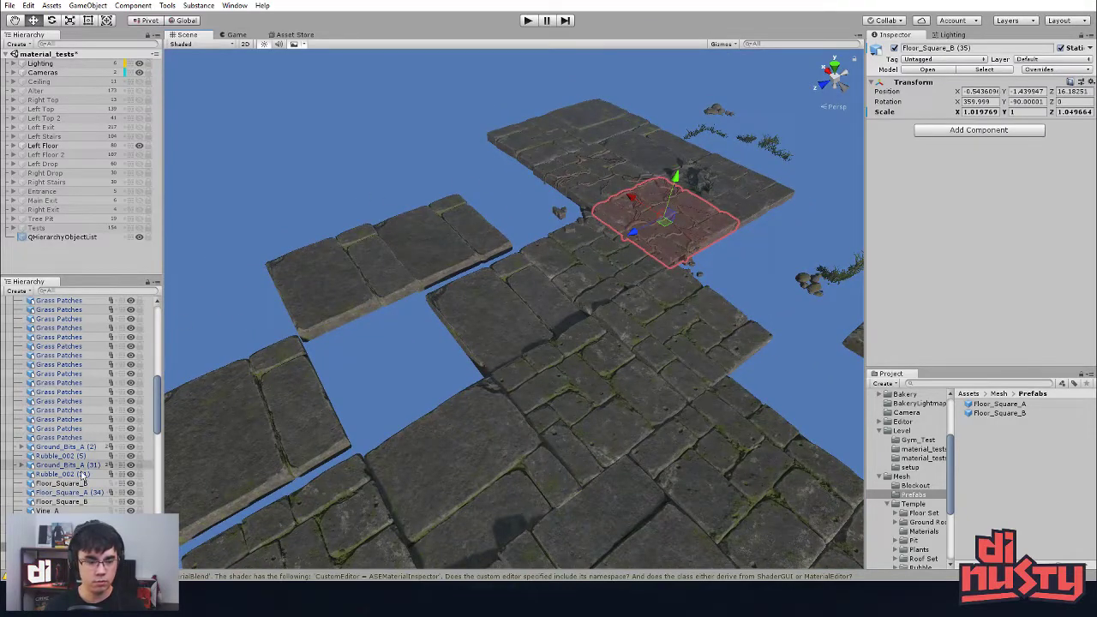
scroll(82, 467, "down", 1)
left_click(422, 211)
left_click(603, 236)
left_click(661, 224)
left_click(609, 255)
left_click(401, 143)
middle_click_drag(226, 373, 305, 354)
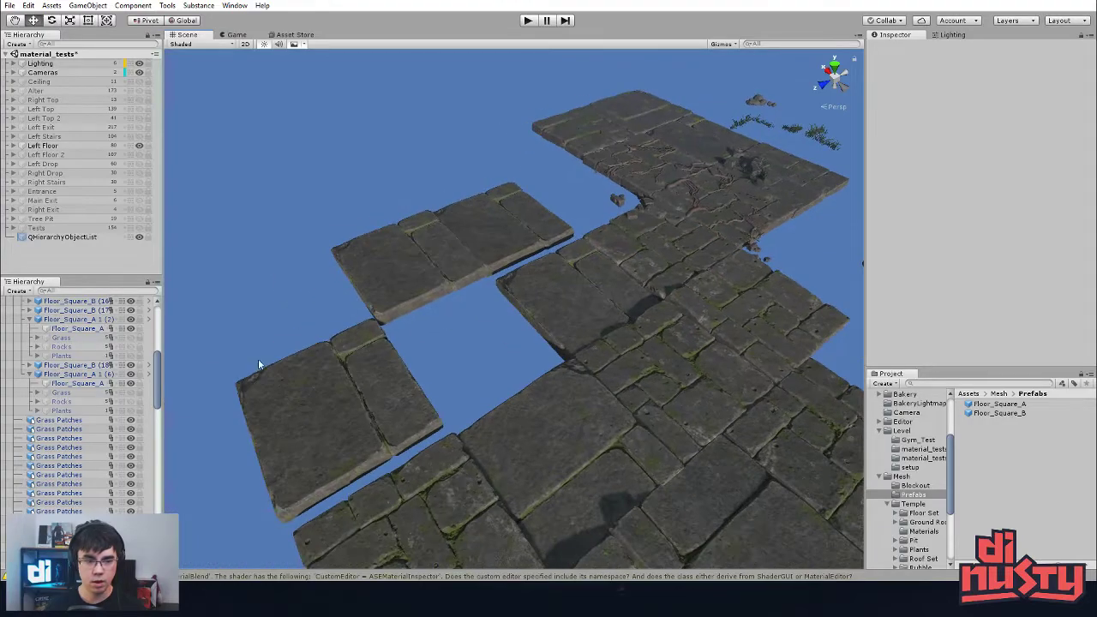
scroll(135, 326, "up", 1)
left_click_drag(479, 307, 545, 262, "alt")
middle_click_drag(546, 262, 476, 283)
left_click(492, 292)
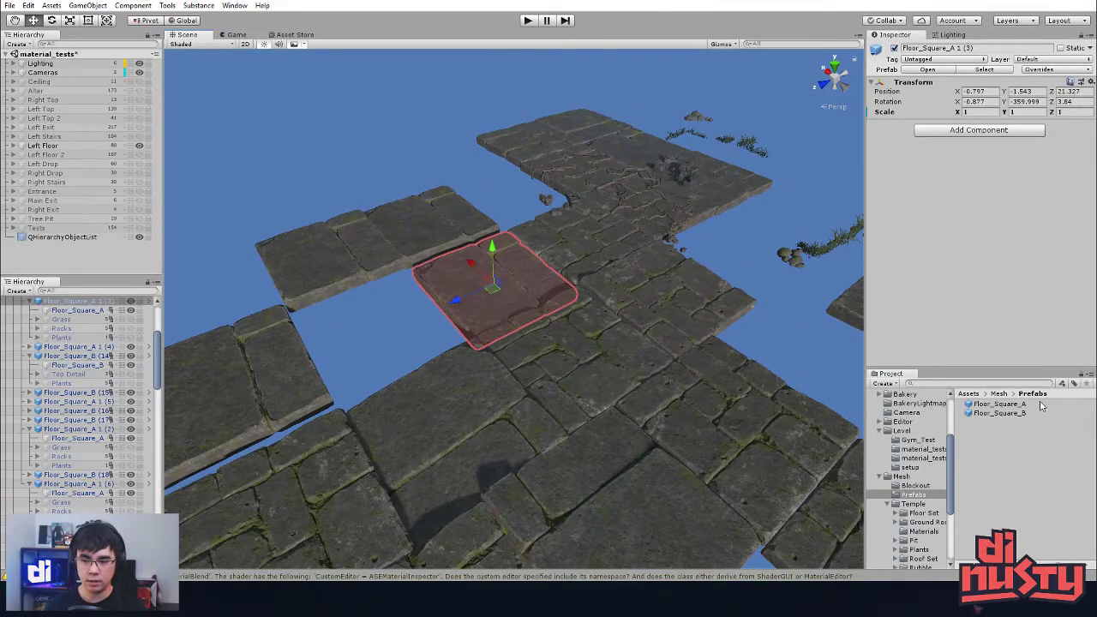
Step: Place an instance of the Floor_Square_A prefab above the detached slabs beside the left floor and frame it
key("Delete")
left_click(998, 402)
left_click_drag(998, 403, 397, 191)
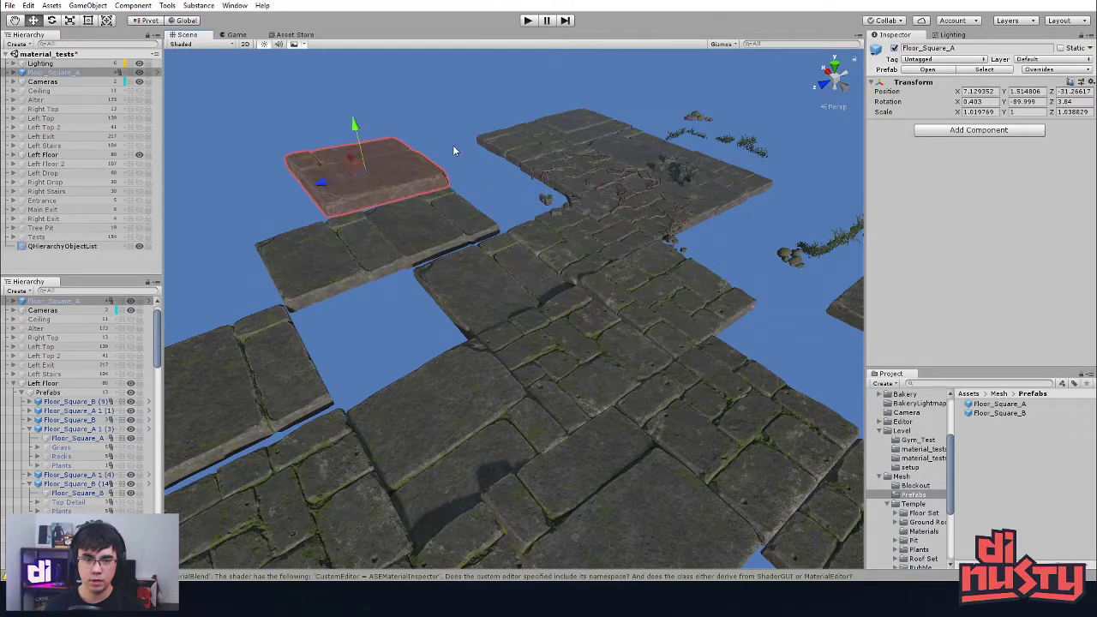
key("f")
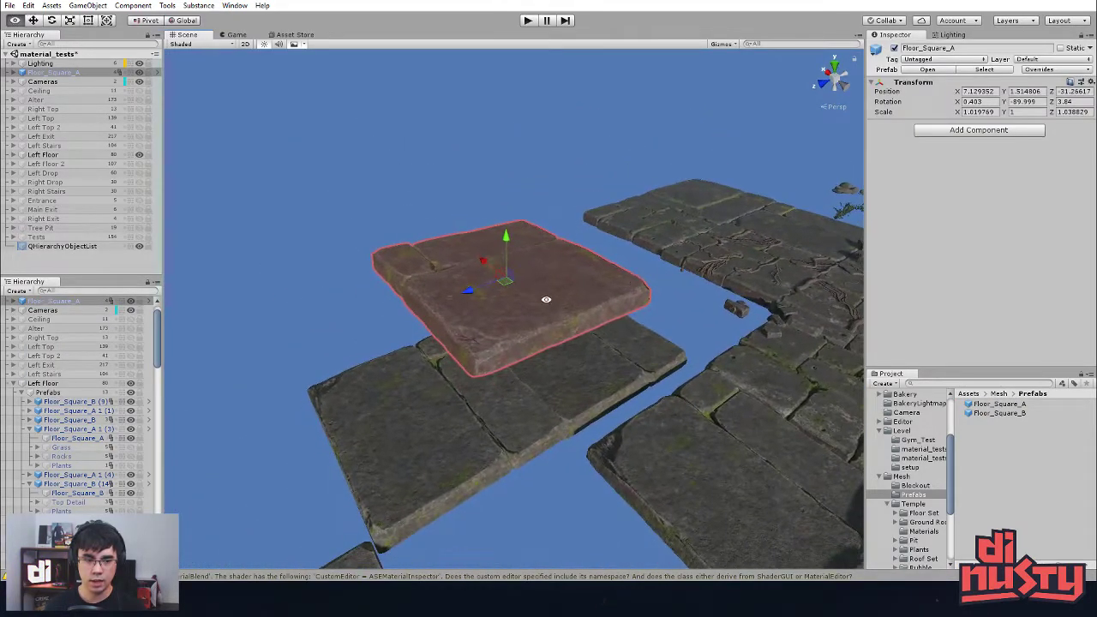
left_click_drag(545, 299, 565, 317, "alt")
Step: Open the Floor_Square_A prefab for isolated editing, briefly returning to the scene, and select its tile mesh
left_click(147, 302)
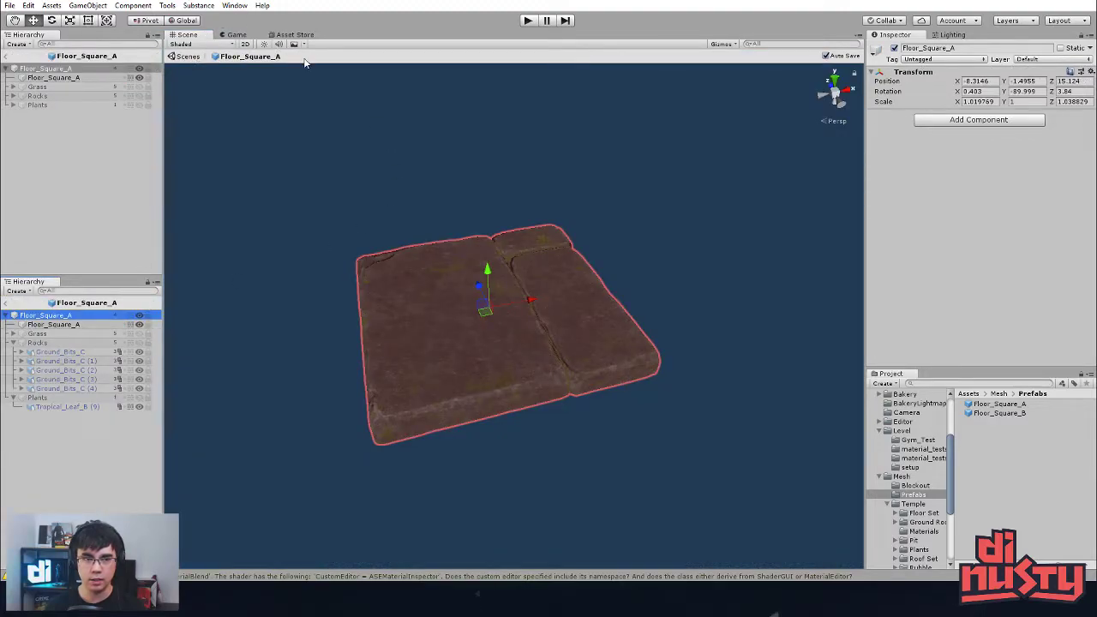
left_click(184, 56)
left_click(148, 301)
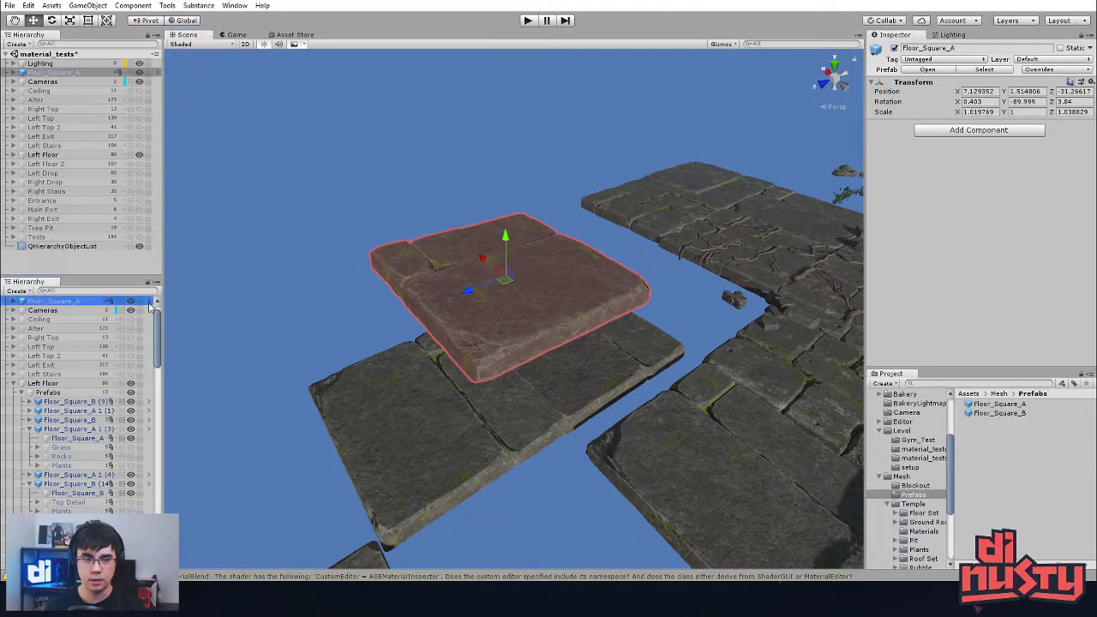
left_click(492, 198)
left_click(579, 327)
left_click_drag(580, 328, 544, 338, "alt")
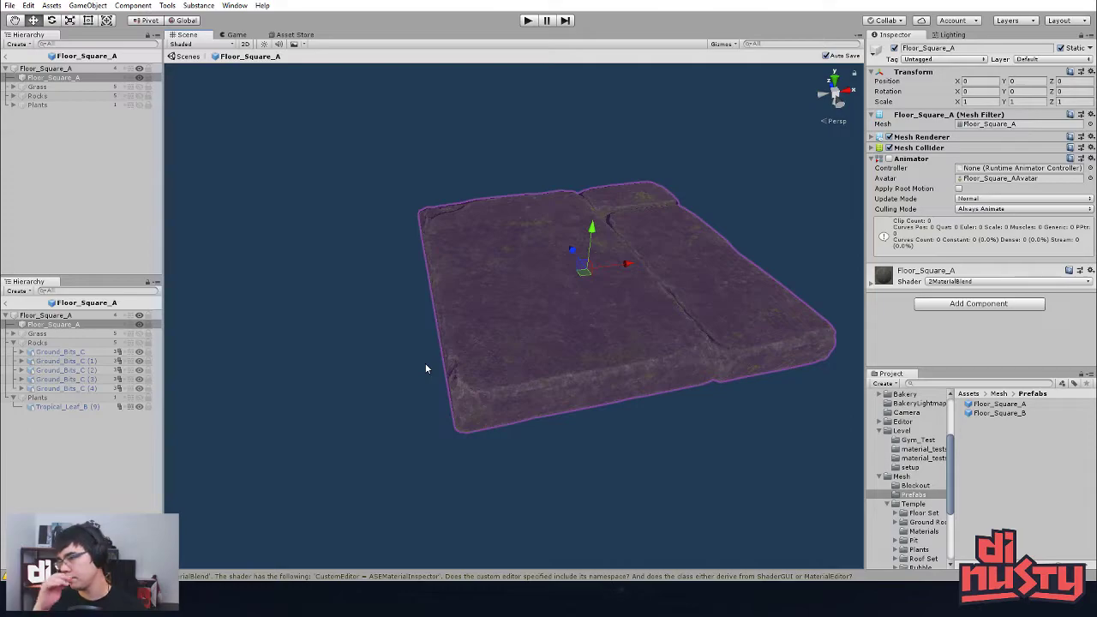
mouse_move(597, 311)
middle_mouse_down()
mouse_move(570, 315)
mouse_move(582, 322)
middle_mouse_up()
left_click_drag(596, 316, 752, 225, "alt")
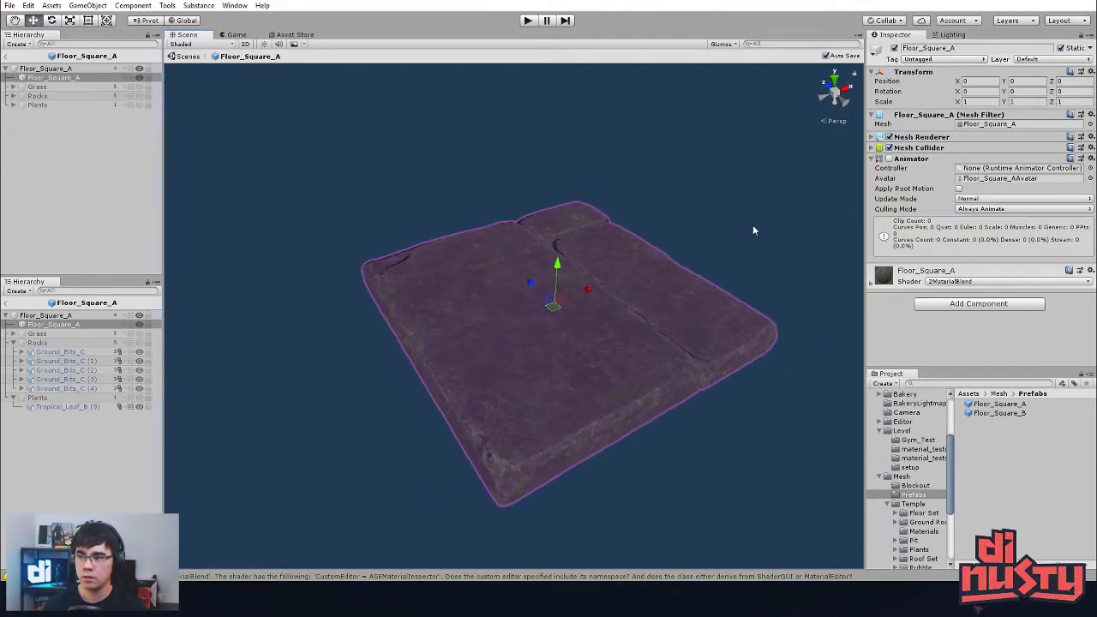
Step: Examine the isolated tile mesh in the Floor_Square_A prefab from several angles, including edge-on
left_click(735, 247)
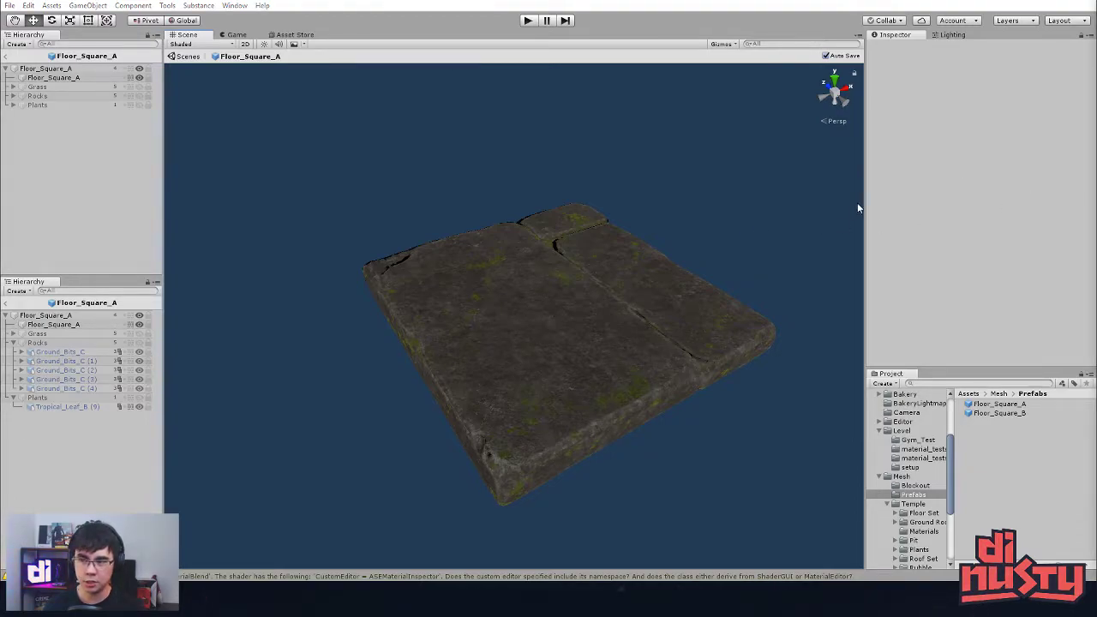
left_click(641, 228)
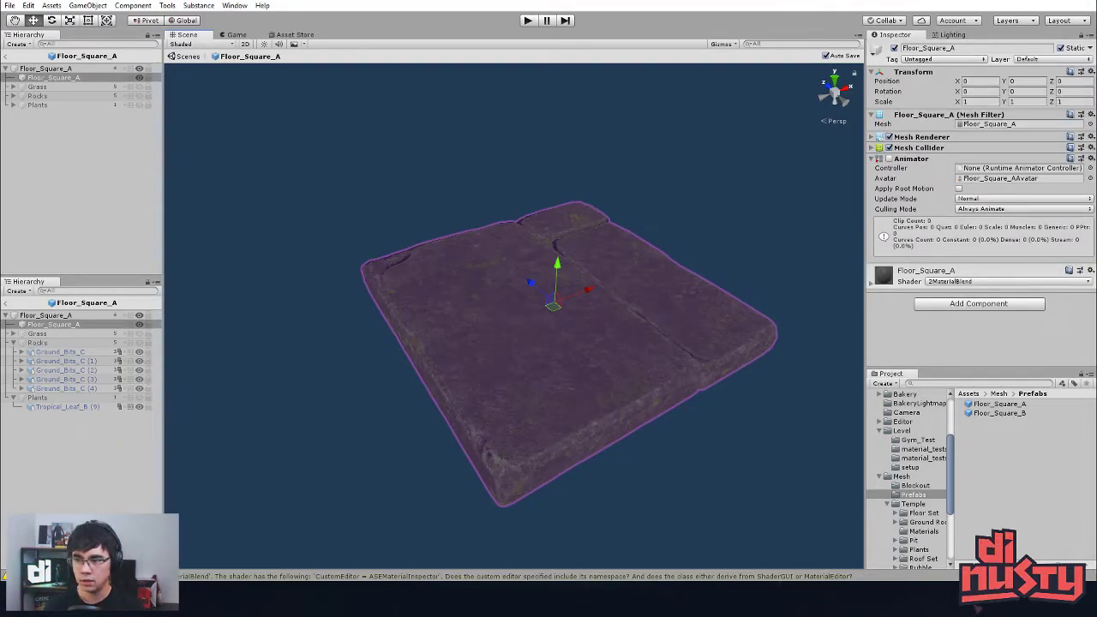
left_click(702, 193)
left_click_drag(702, 193, 691, 228, "alt")
left_click(620, 228)
left_click(622, 215)
left_click_drag(622, 215, 494, 211, "alt")
left_click(602, 277)
left_click_drag(602, 277, 704, 205, "alt")
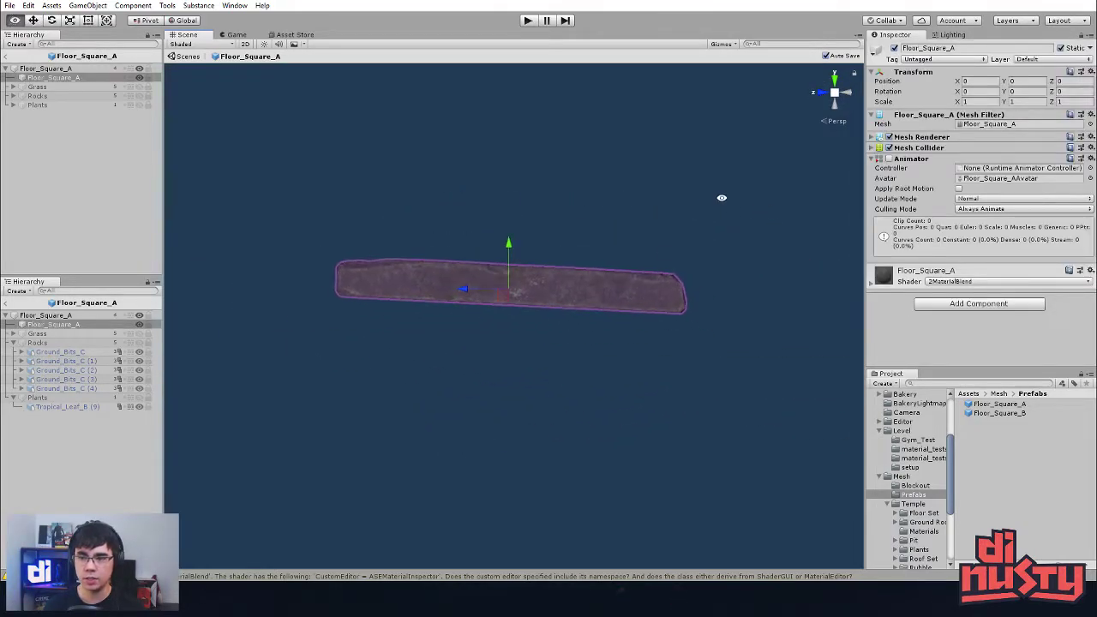
left_click_drag(849, 149, 772, 303, "alt")
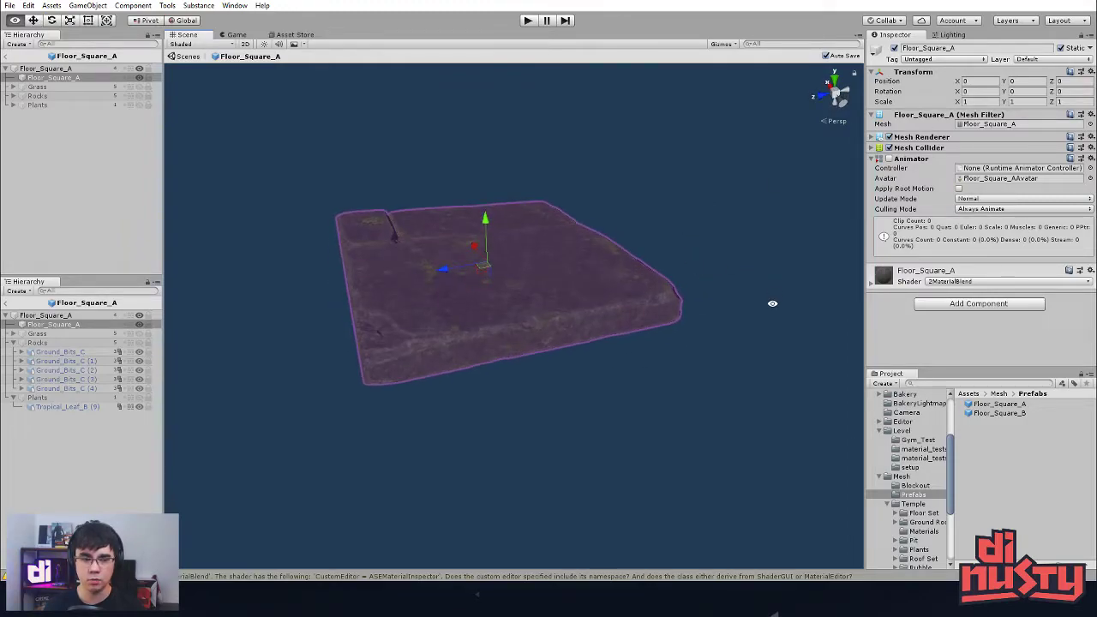
Step: Set the Floor_Square_A prefab root's position to 0, 0, 0 and frame the tile
left_click(54, 316)
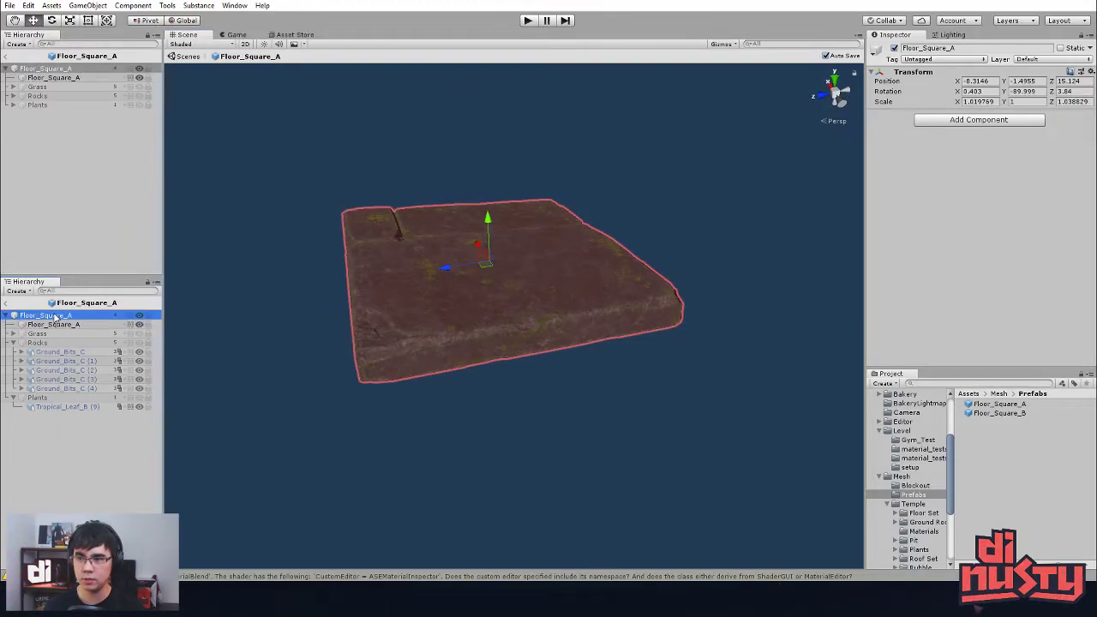
left_click_drag(303, 317, 413, 300, "alt")
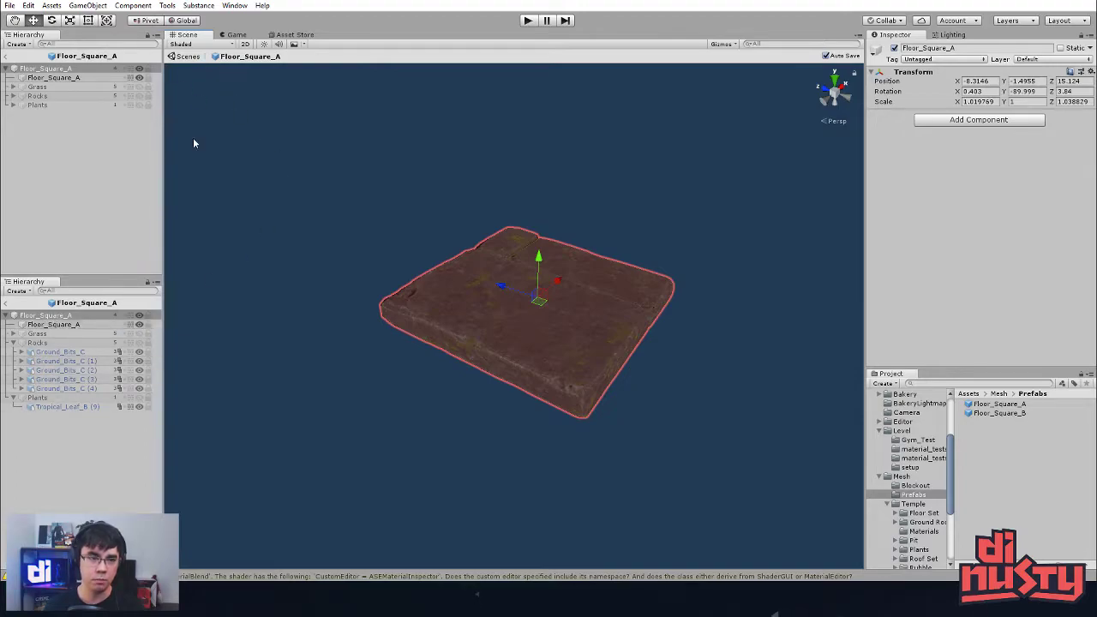
mouse_move(579, 280)
left_mouse_down("alt")
mouse_move(600, 265)
mouse_move(569, 264)
left_mouse_up("alt")
left_click_drag(633, 251, 723, 308, "alt")
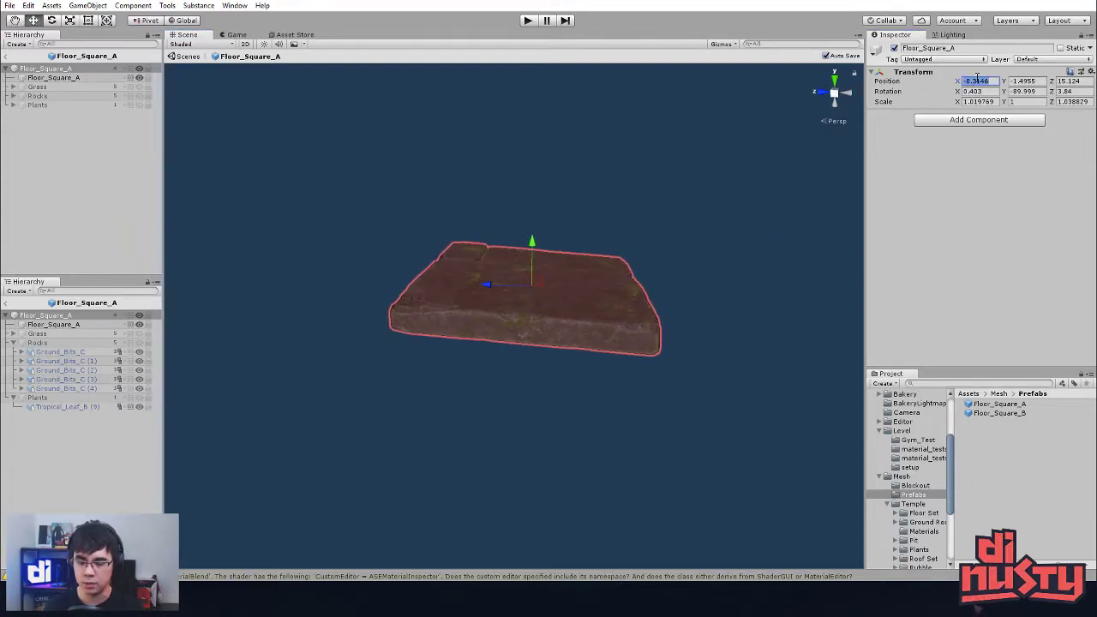
type("0")
key("Tab")
type("0")
key("Tab")
type("0")
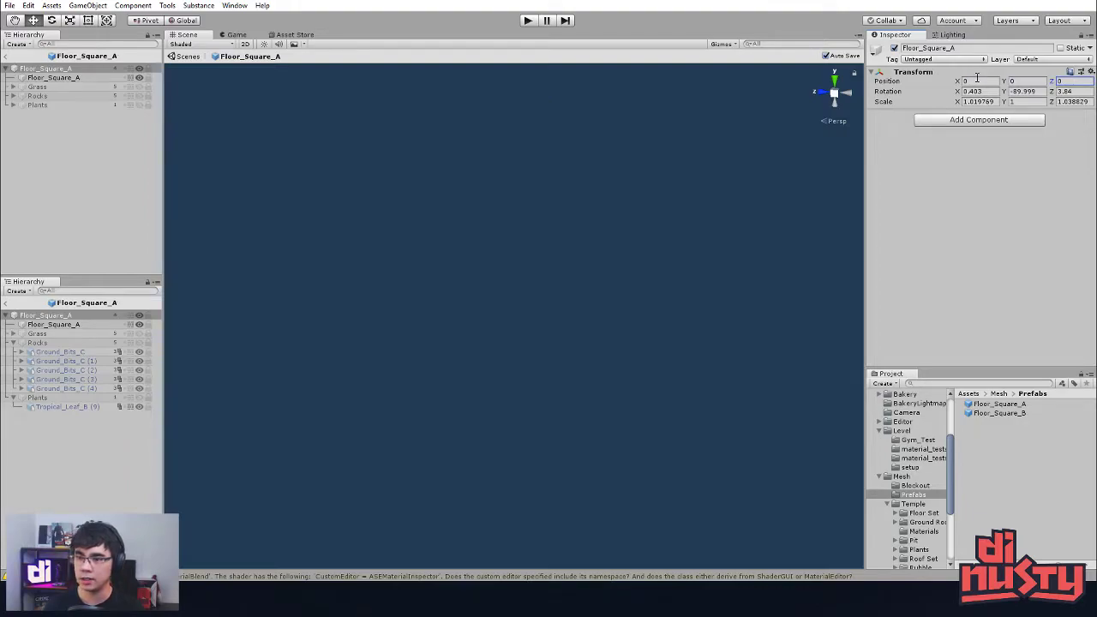
type("f")
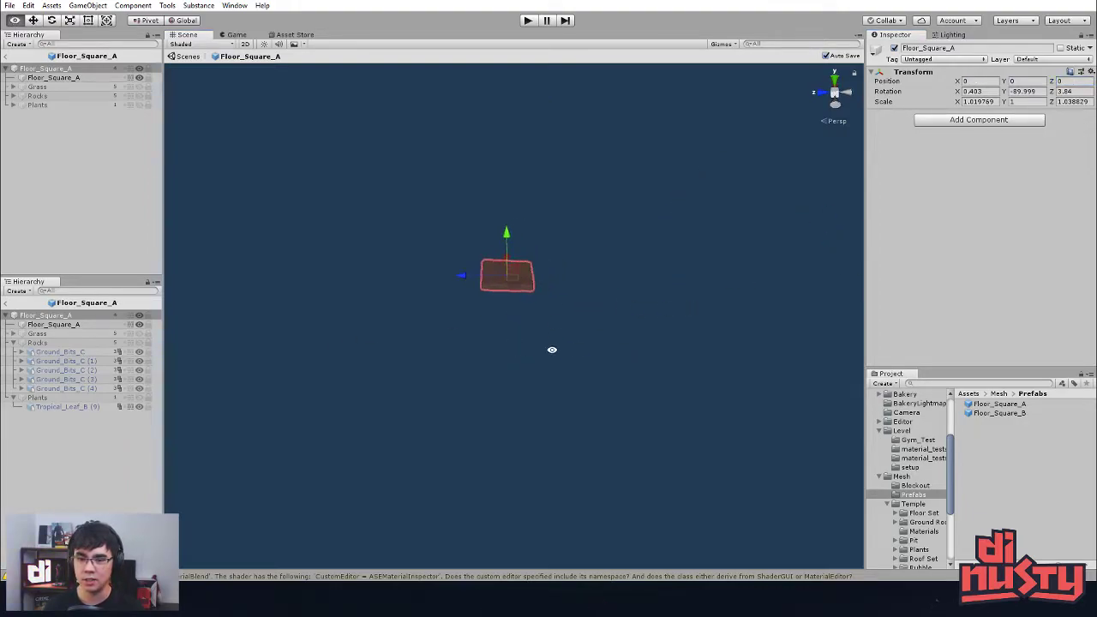
type("0")
left_click(631, 232)
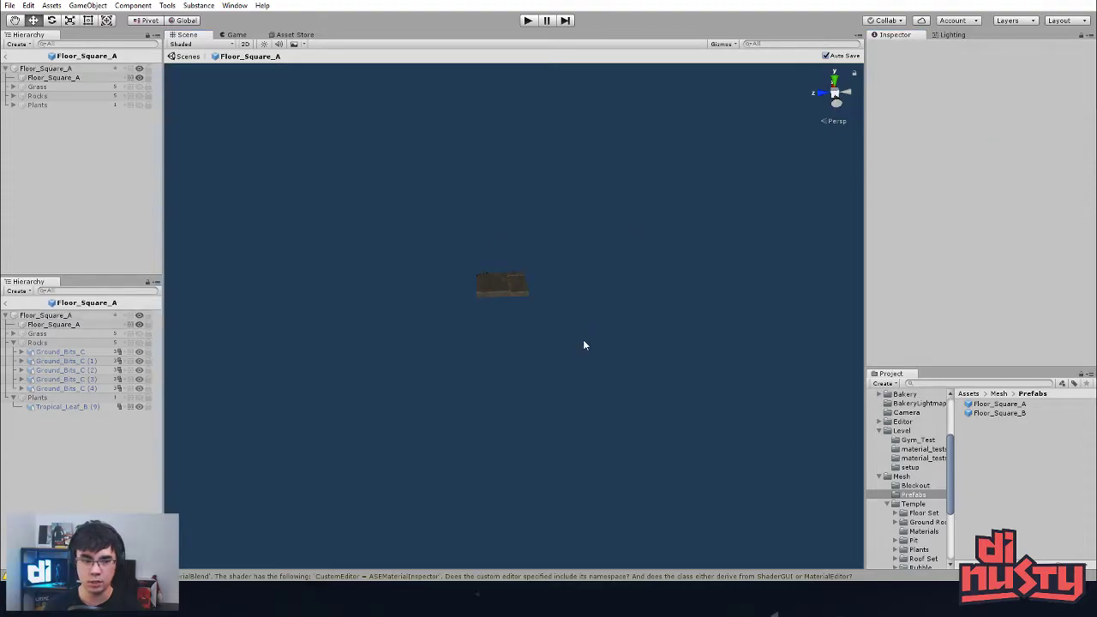
Step: Undo the transform changes to the Floor_Square_A prefab root, frame the tile again and clear the selection
key("ctrl+z")
key("ctrl+z")
key("ctrl+z")
key("ctrl+z")
key("f")
left_click_drag(506, 377, 698, 439, "alt")
left_click(672, 354)
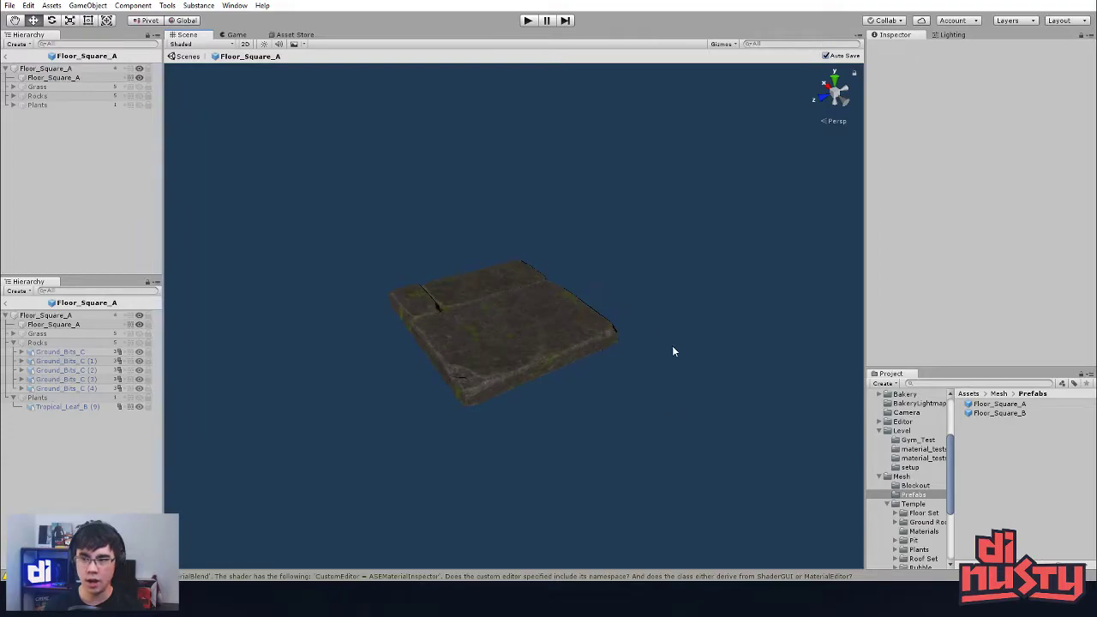
Step: Return to the main scene and view the placed Floor_Square_A instance from above
left_click(196, 57)
left_click_drag(319, 194, 609, 176, "alt")
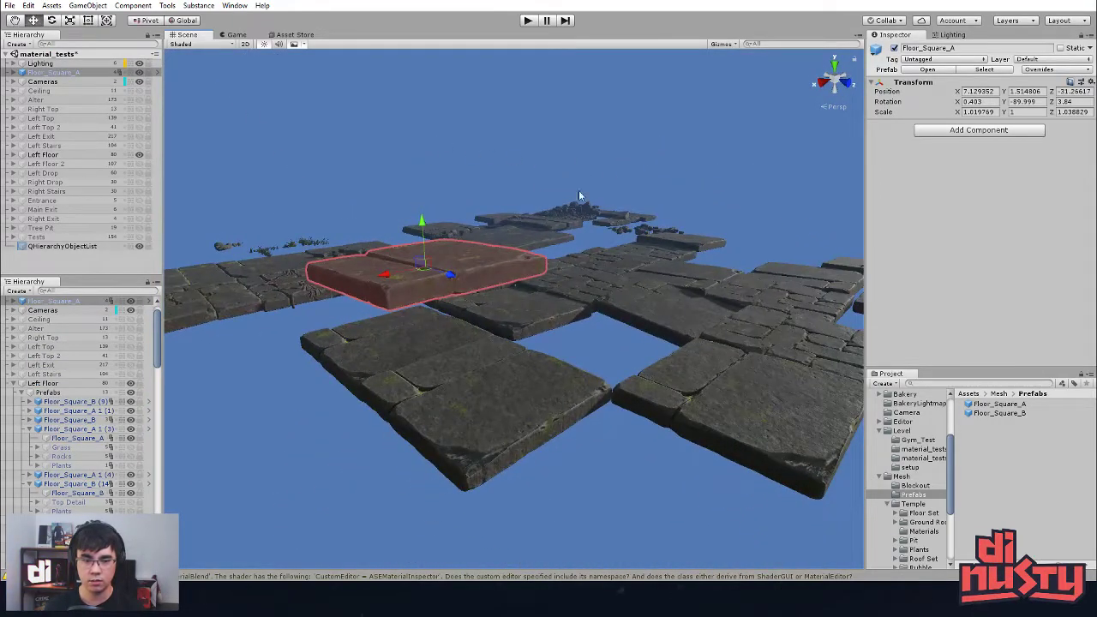
left_click_drag(352, 155, 754, 368, "alt")
left_click(729, 367)
left_click(570, 230)
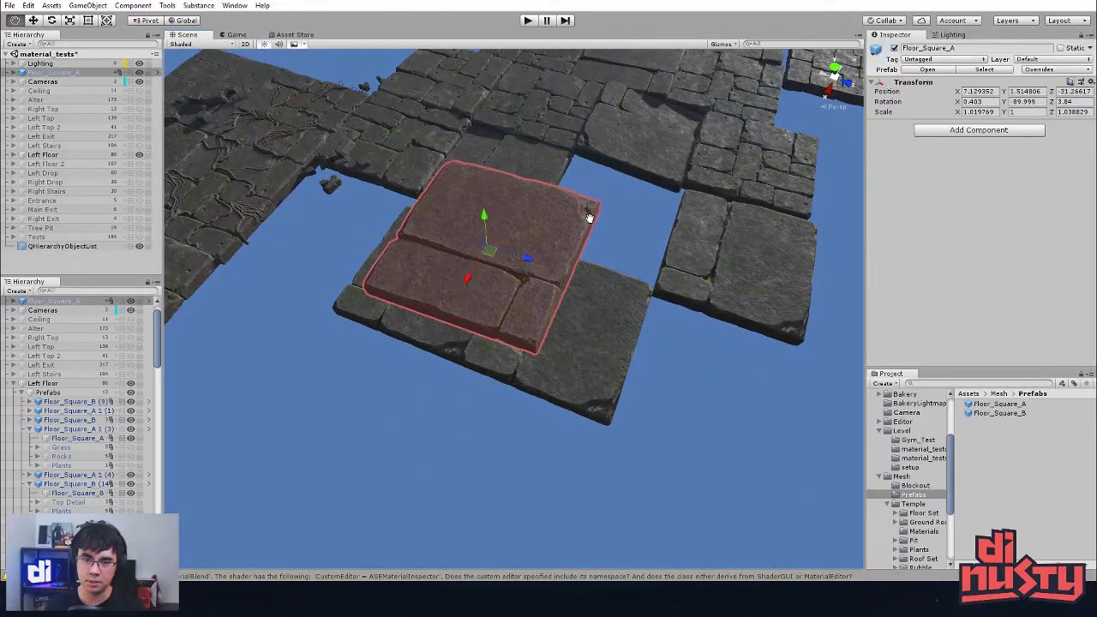
middle_click_drag(588, 219, 588, 248)
left_click(610, 252)
left_click(561, 281)
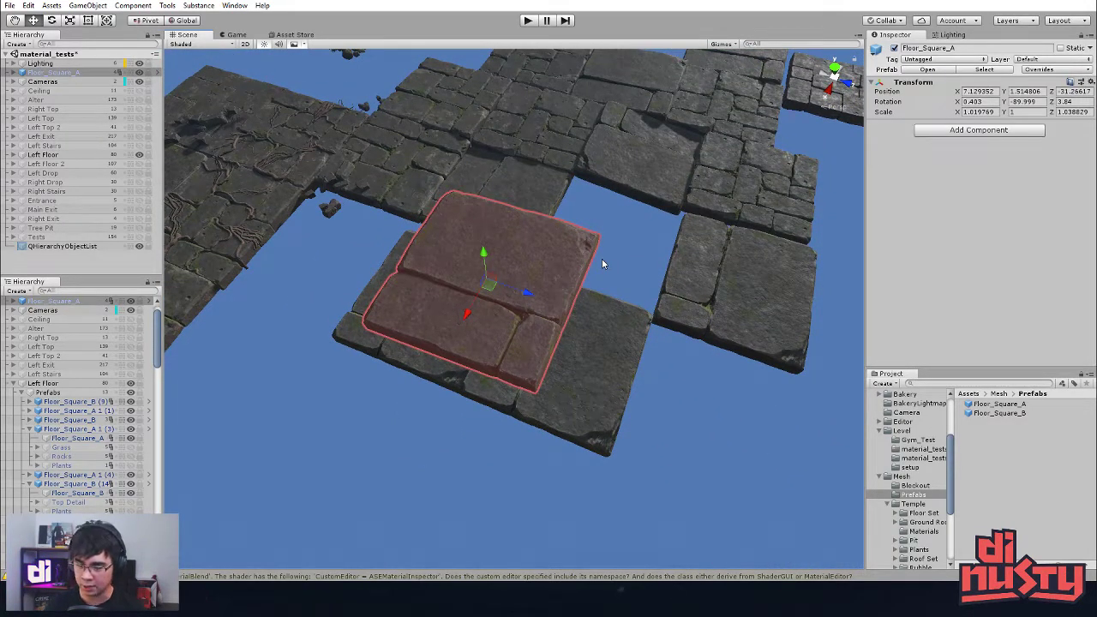
Step: Compare the placed Floor_Square_A instance with the surrounding floor tiles from different angles
left_click(605, 229)
left_click(551, 269)
left_click_drag(552, 270, 533, 322, "alt")
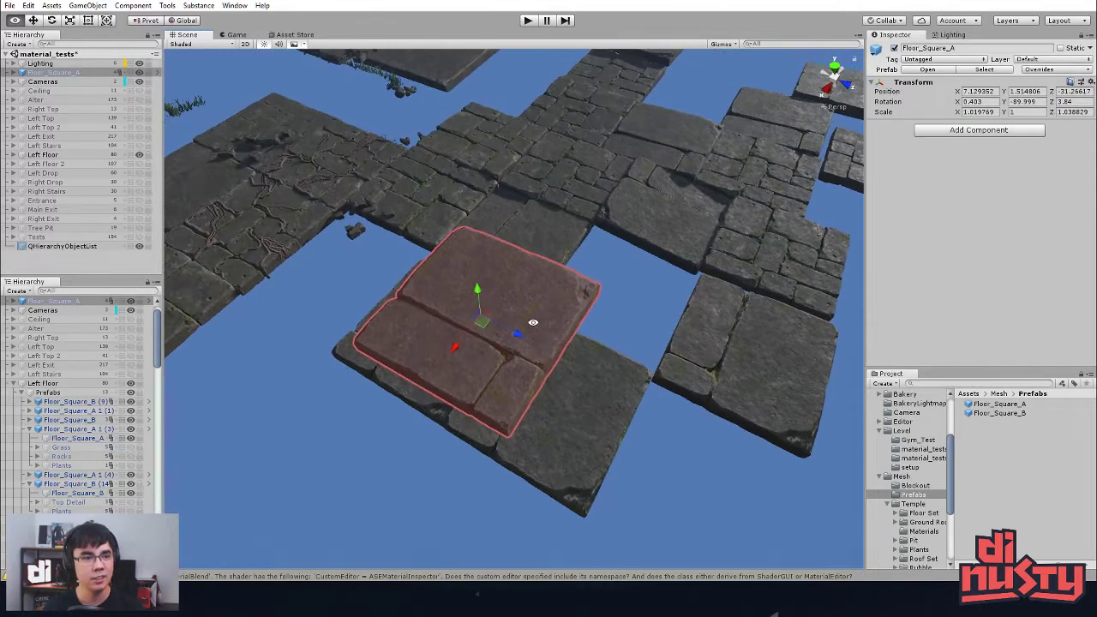
left_click_drag(567, 272, 523, 245, "alt")
left_click_drag(508, 283, 473, 279, "alt")
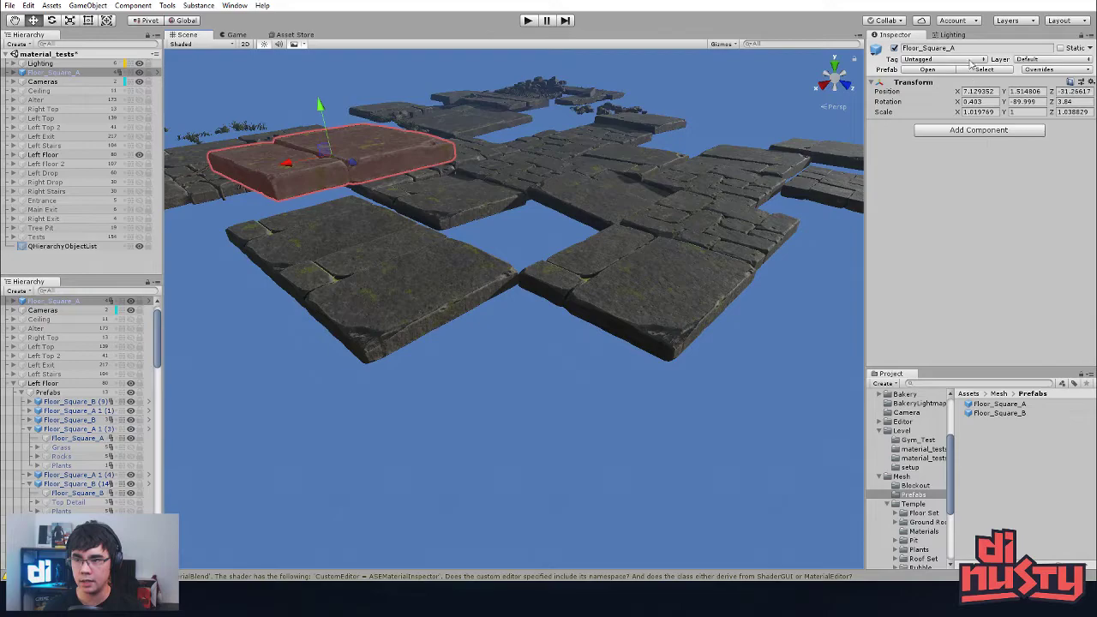
Step: Expand the placed Floor_Square_A instance in the lower hierarchy to reveal its mesh, Grass, Rocks and Plants children
left_click_drag(757, 189, 803, 297, "alt")
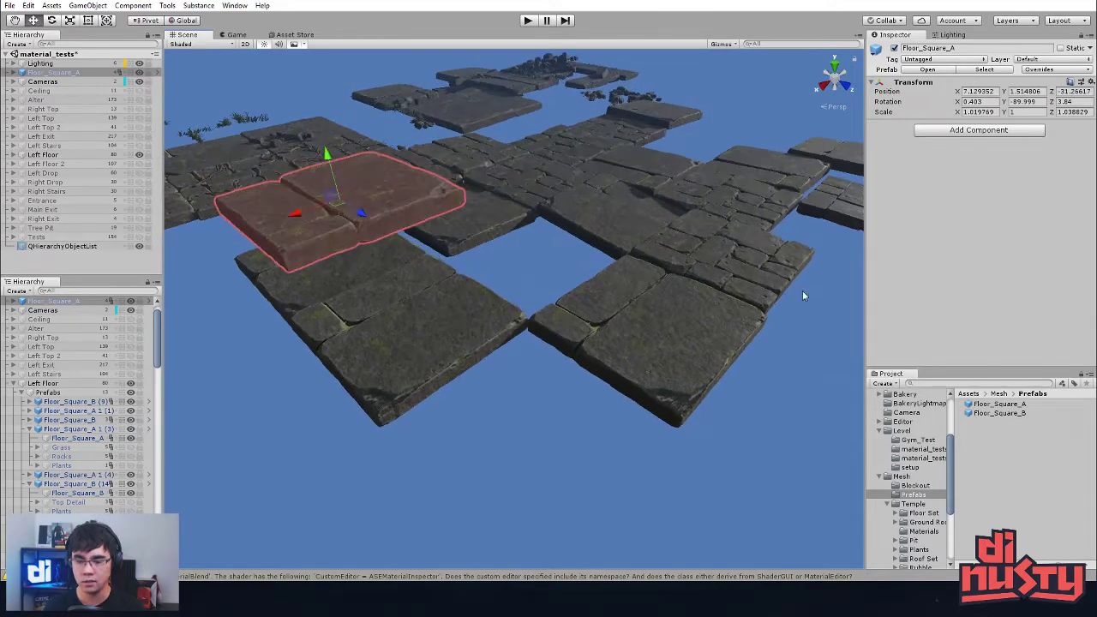
scroll(95, 342, "up", 2)
left_click(14, 319)
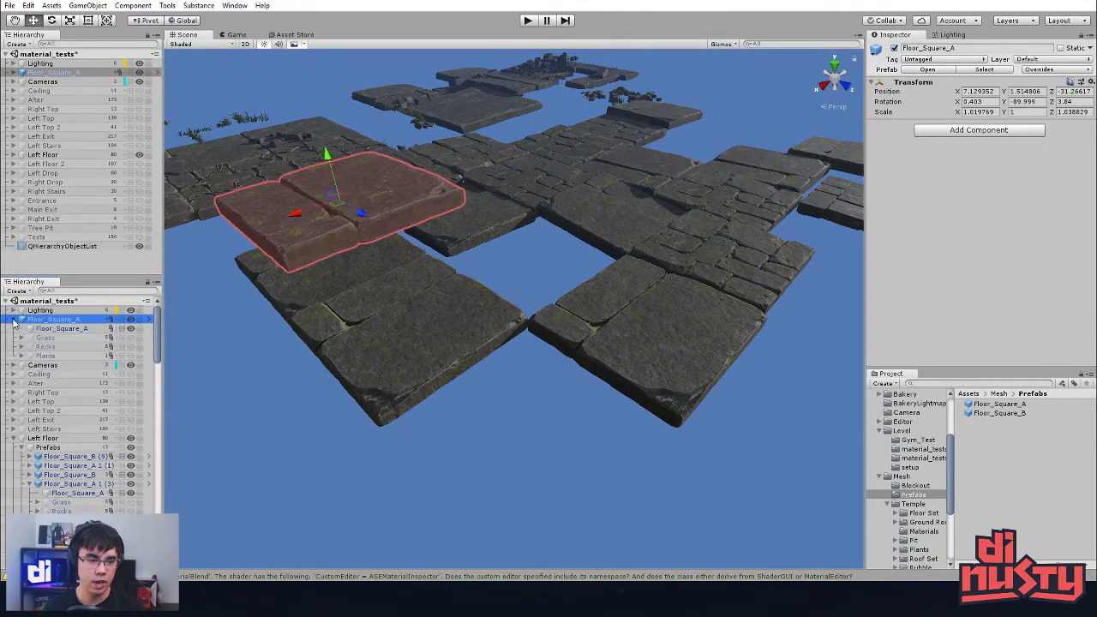
Step: Collapse the placed Floor_Square_A instance and delete it from the scene
left_click(68, 328)
left_click(15, 320)
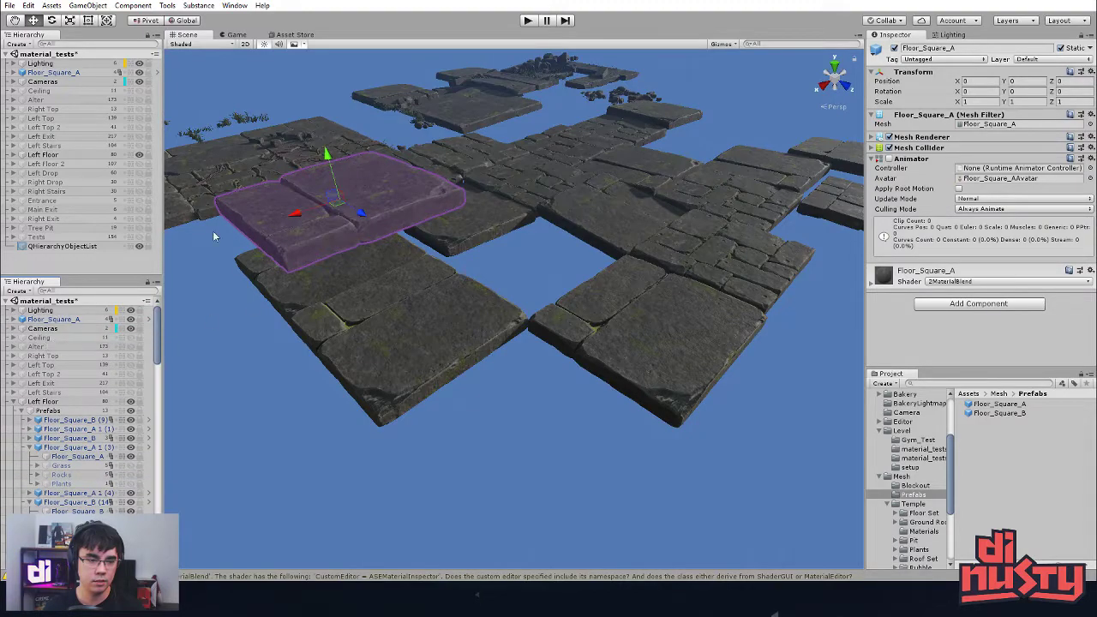
left_click(81, 322)
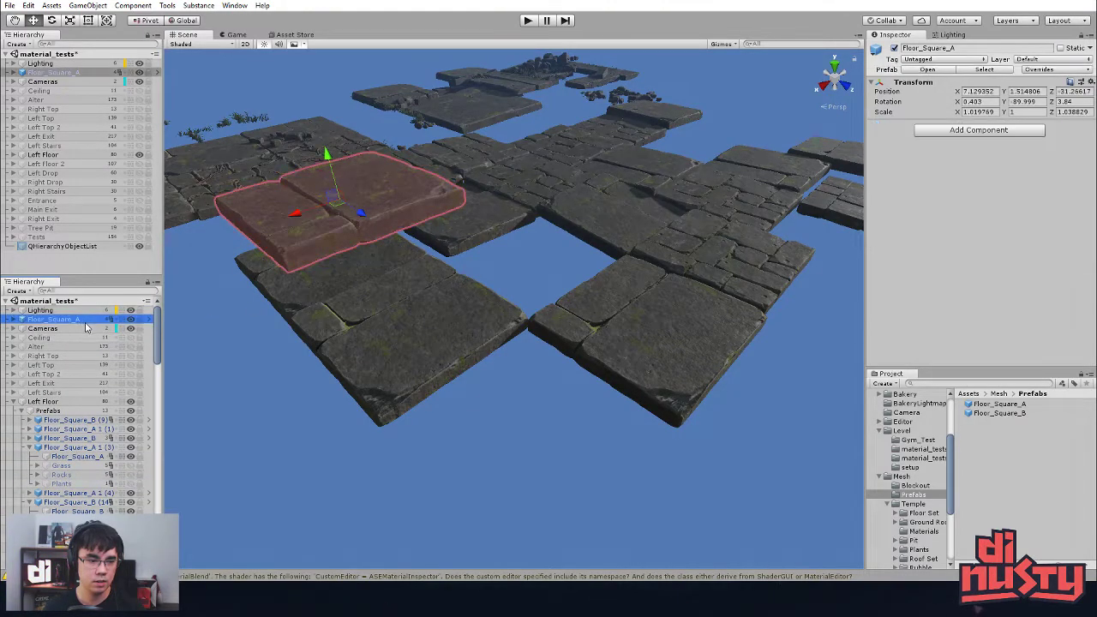
left_click(248, 283)
left_click(316, 250)
key("Delete")
Step: Inspect the existing floor tiles in the scene from different angles, including the Floor_Square_A (49) and Floor_Square_A 1 (3) tiles
left_click(403, 346)
left_click(456, 237)
left_click(606, 336)
left_click(396, 335)
left_click_drag(395, 337, 617, 374, "alt")
left_click(615, 374)
left_click(543, 336)
scroll(79, 460, "down", 3)
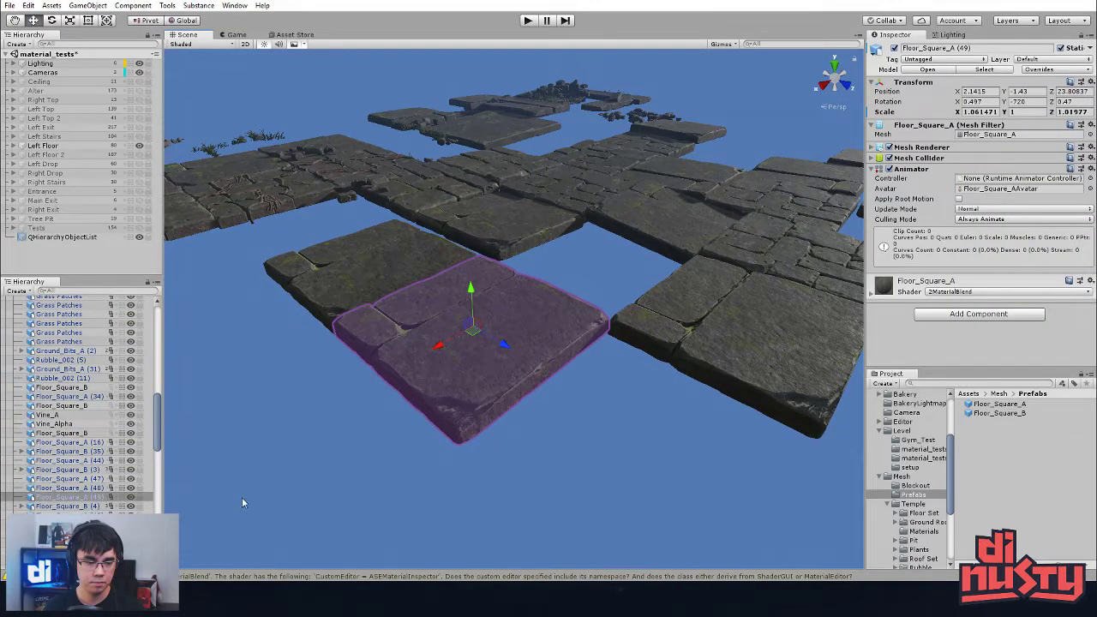
scroll(96, 505, "up", 5)
left_click(524, 230)
left_click_drag(579, 257, 593, 369, "alt")
left_click(539, 313)
left_click(567, 355)
left_click(504, 374)
middle_click_drag(507, 377, 520, 379)
scroll(53, 381, "up", 4)
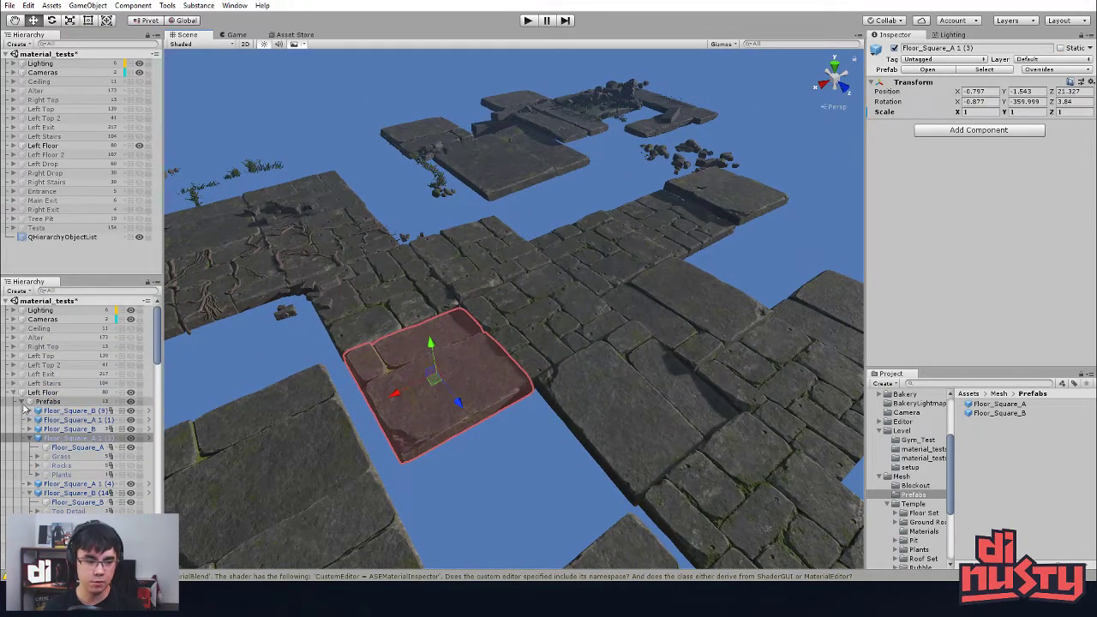
Step: Review the contents of the Left Floor object and its Prefabs group, and collapse the Floor_Square_A 1 (3) instance
left_click(22, 403)
left_click(22, 403)
left_click(22, 403)
left_click(14, 393)
left_click(14, 394)
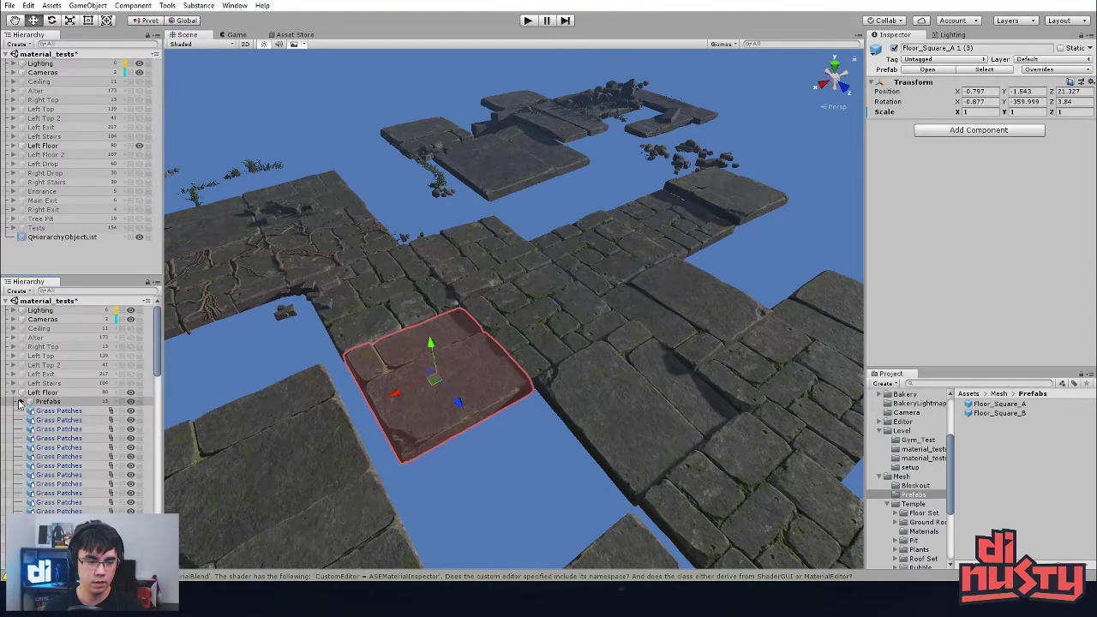
left_click(20, 403)
left_click(21, 403)
left_click(31, 439)
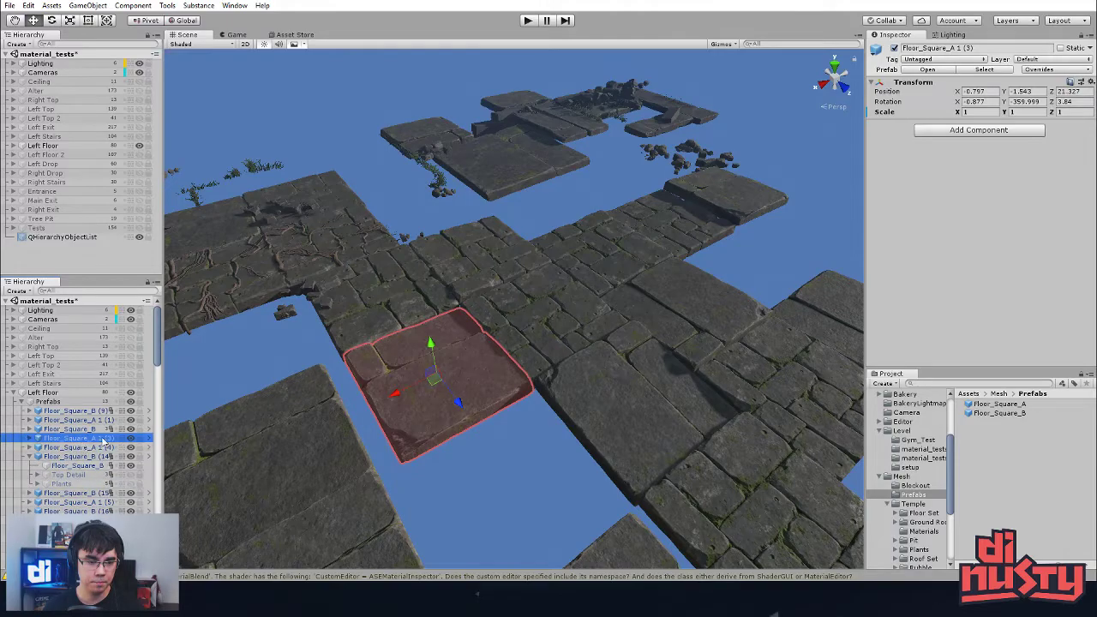
Step: Open the Floor_Square_A prefab from the Floor_Square_A 1 (3) instance and view the tile up close
left_click(150, 438)
left_click_drag(522, 399, 731, 417, "alt")
scroll(731, 417, "up", 5)
left_click_drag(719, 360, 698, 338, "alt")
Step: Examine the Floor_Square_A prefab's root, floor mesh, Grass and Rocks objects one after another
left_click(84, 323)
left_click(83, 316)
left_click(80, 324)
left_click(75, 333)
left_click(67, 342)
left_click(74, 333)
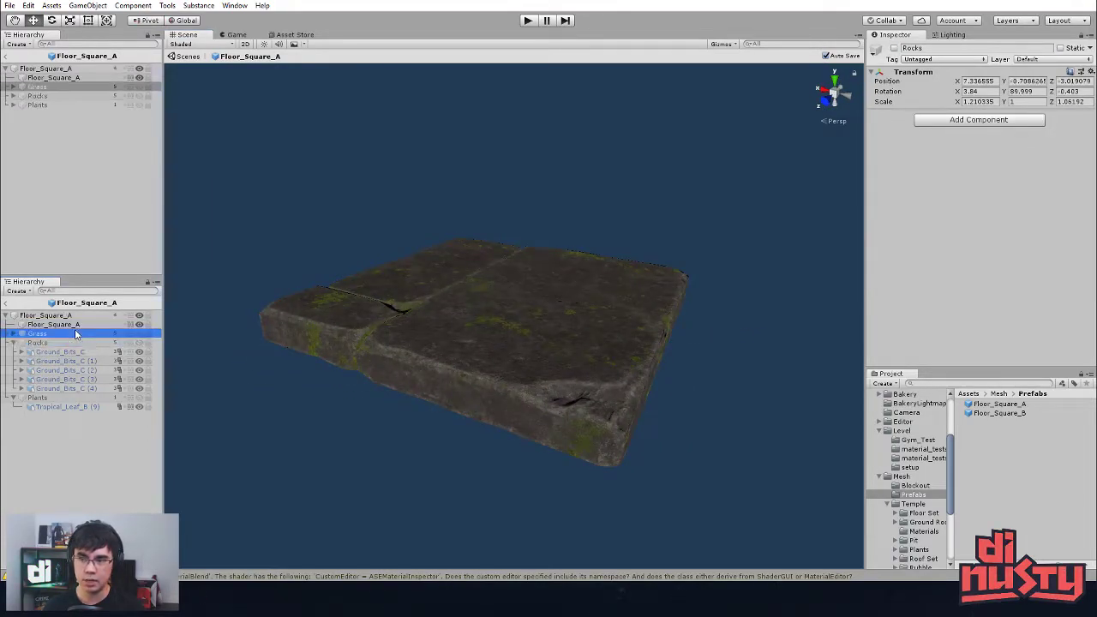
left_click(63, 326)
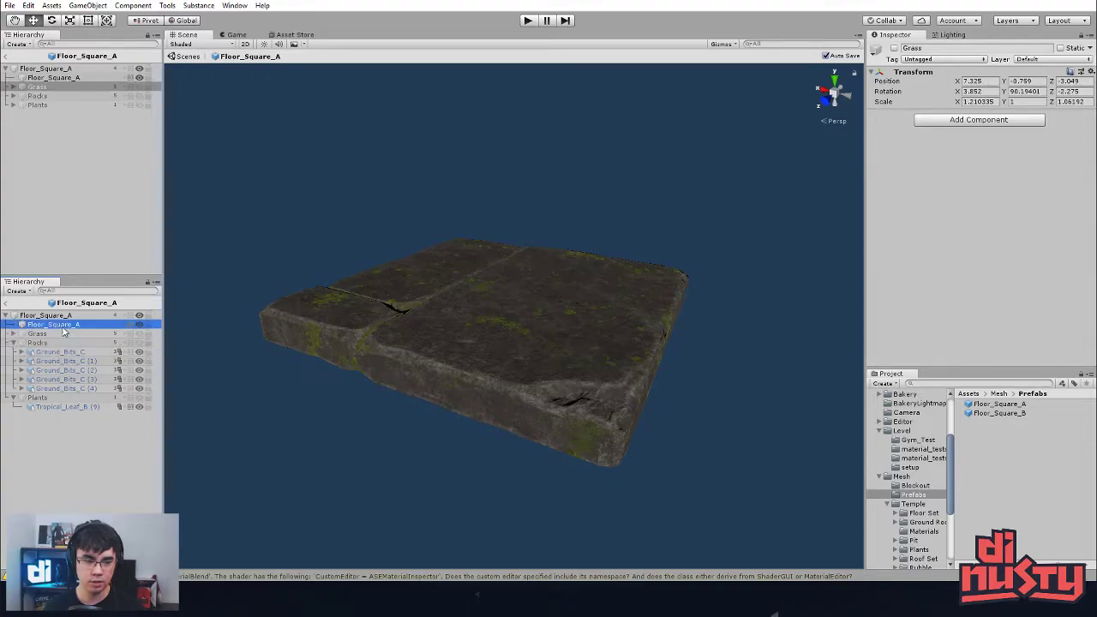
Step: Select the Floor_Square_A prefab root, view the whole tile from above and clear the selection
left_click(65, 315)
left_click(286, 228)
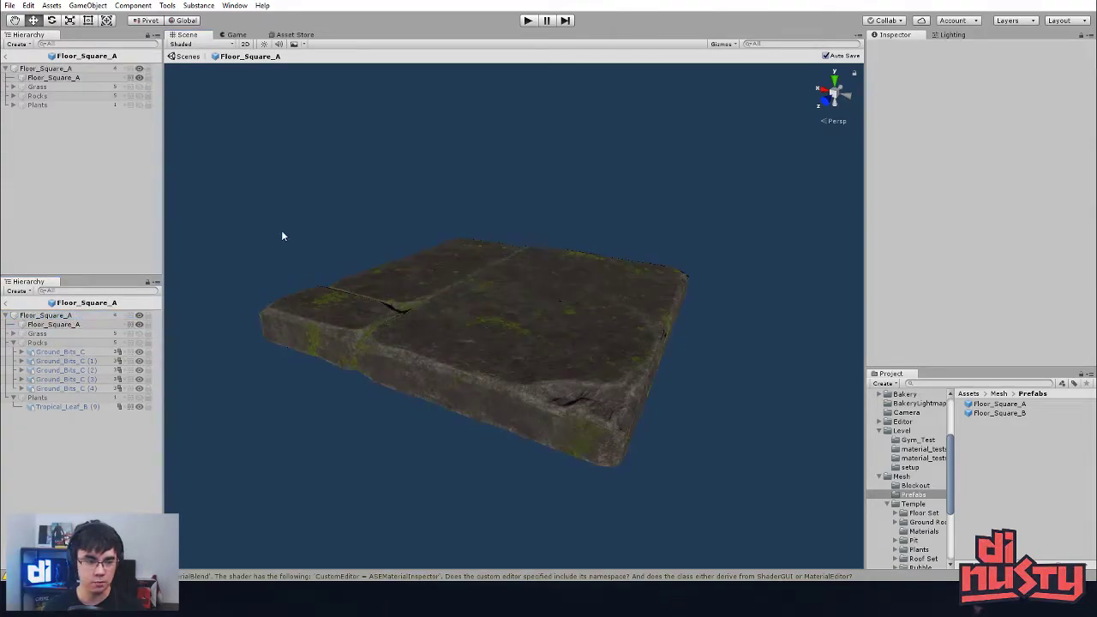
left_click(68, 315)
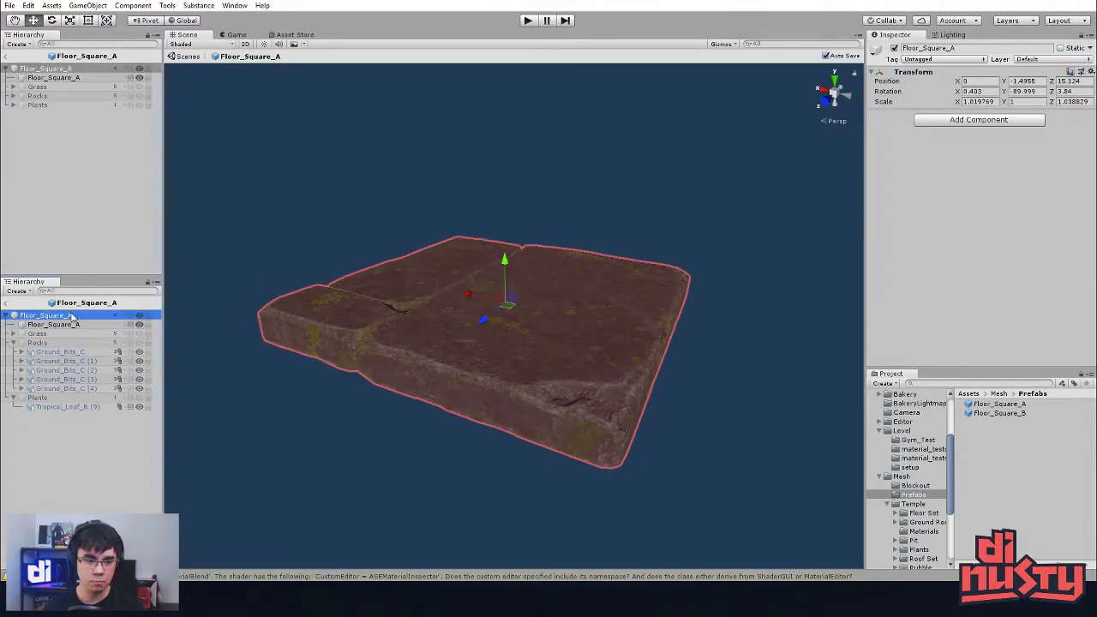
left_click_drag(331, 255, 322, 295, "alt")
left_click_drag(806, 195, 704, 223, "alt")
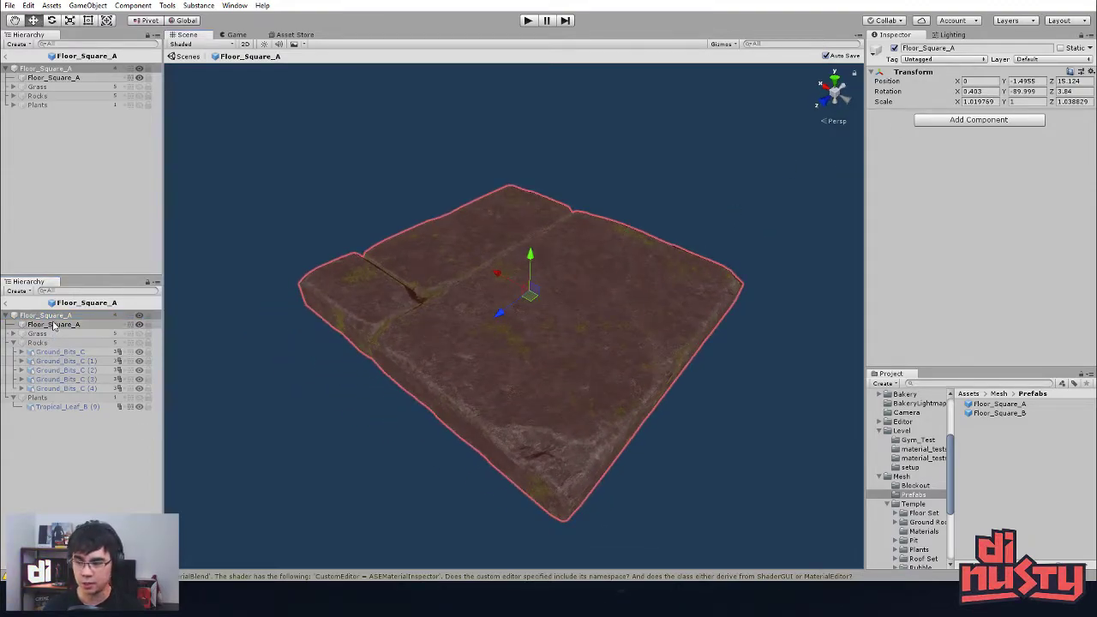
left_click(282, 153)
right_click_drag(358, 216, 371, 207)
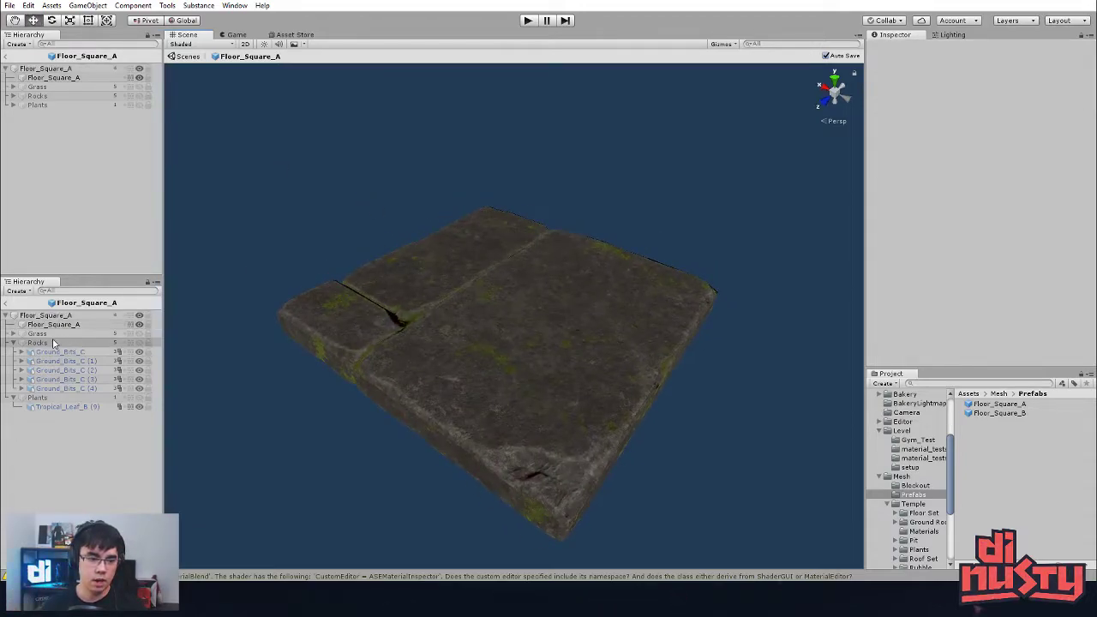
Step: Create an empty GameObject in the Floor_Square_A prefab and delete it again
right_click(70, 462)
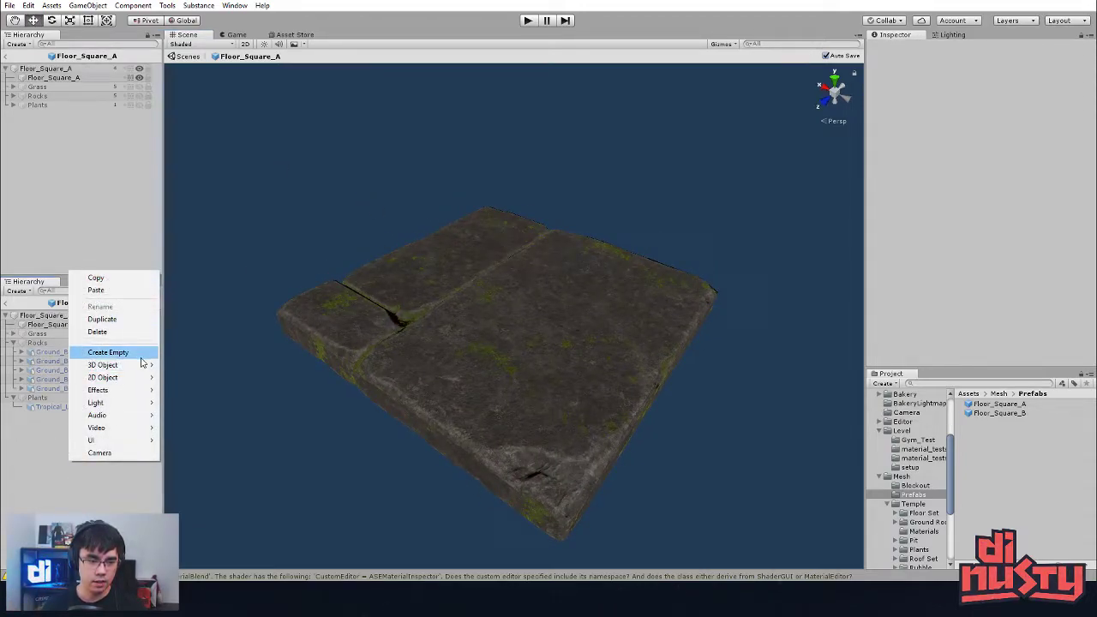
left_click(94, 352)
left_click(49, 428)
left_click(48, 416)
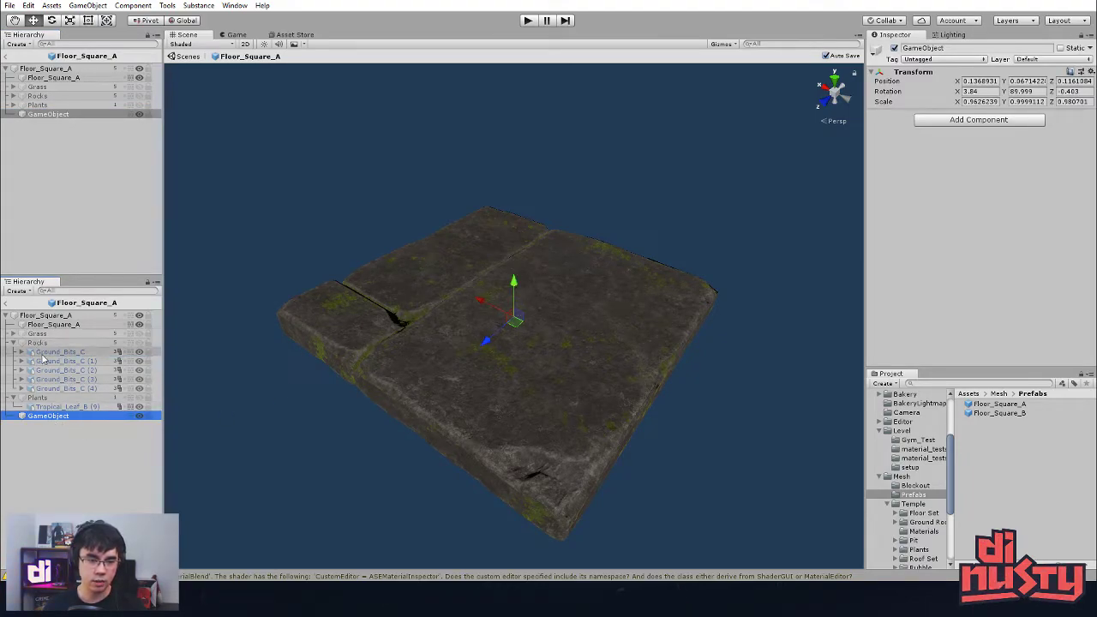
key("Delete")
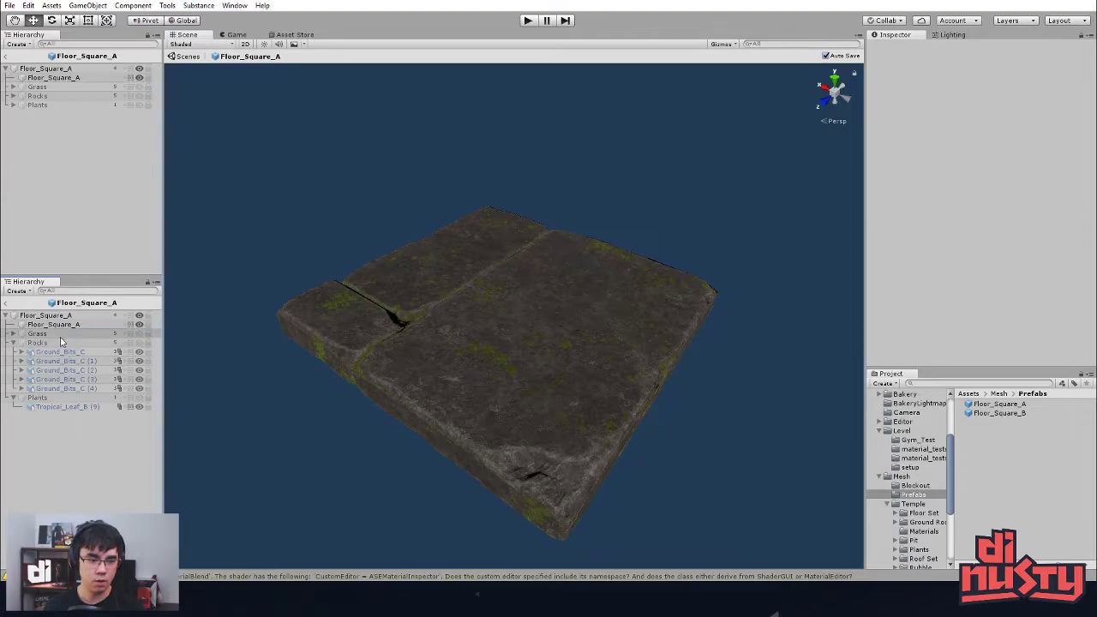
Step: Activate the Grass group in the Floor_Square_A prefab and view the tile
left_click(134, 335)
left_click(140, 334)
left_click(348, 204)
left_click_drag(335, 274, 471, 348, "alt")
scroll(389, 266, "up", 5)
Step: Examine the grass patches placed on the Floor_Square_A tile from several angles
left_click(591, 301)
left_click(493, 341, "shift")
left_click(597, 240)
left_click_drag(598, 241, 592, 296, "alt")
left_click(454, 244)
left_click_drag(454, 243, 494, 243, "alt")
left_click(455, 228)
left_click(637, 205)
left_click_drag(637, 205, 728, 247, "alt")
left_click(547, 426)
left_click_drag(547, 426, 606, 350, "alt")
left_click_drag(632, 314, 728, 289, "alt")
left_click_drag(616, 264, 716, 267, "alt")
left_click(627, 298)
left_click_drag(625, 297, 646, 309, "alt")
Step: Inspect Grass_Patch_2 (1) from the side of the tile and check how the grass sits on the stone
left_click(372, 347)
left_click_drag(372, 347, 305, 309, "alt")
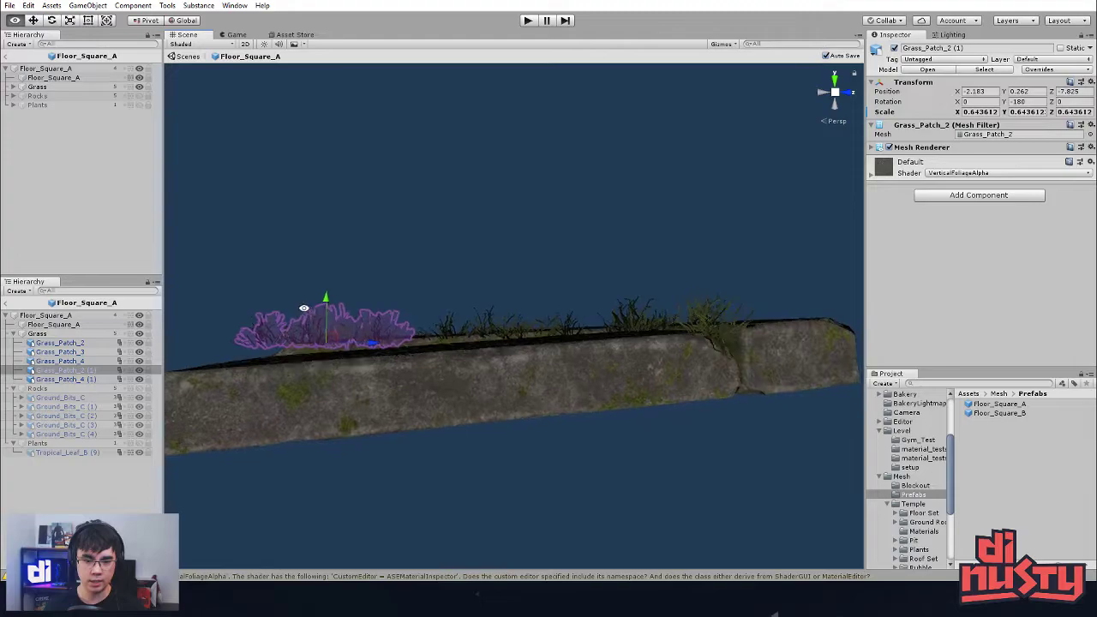
left_click(412, 389)
left_click_drag(411, 390, 448, 436, "alt")
left_click(497, 308)
left_click_drag(436, 363, 392, 379, "alt")
left_click_drag(317, 349, 613, 447, "alt")
Step: Return to the main scene and view the grass on the placed Floor_Square_A tiles
left_click(186, 44)
left_click(185, 47)
left_click(184, 58)
left_click(493, 208)
mouse_move(516, 249)
left_mouse_down("alt")
mouse_move(580, 214)
mouse_move(506, 236)
left_mouse_up("alt")
left_click(365, 288)
left_click_drag(437, 343, 482, 372, "alt")
left_click(598, 316)
left_click(650, 182)
left_click_drag(598, 315, 434, 243, "alt")
scroll(650, 197, "up", 3)
middle_click_drag(433, 242, 497, 281)
right_click_drag(495, 280, 643, 329)
Step: Compare the placed Floor_Square_A 1 (6) and Floor_Square_A 1 (4) instances with their surrounding tiles
left_click(525, 344)
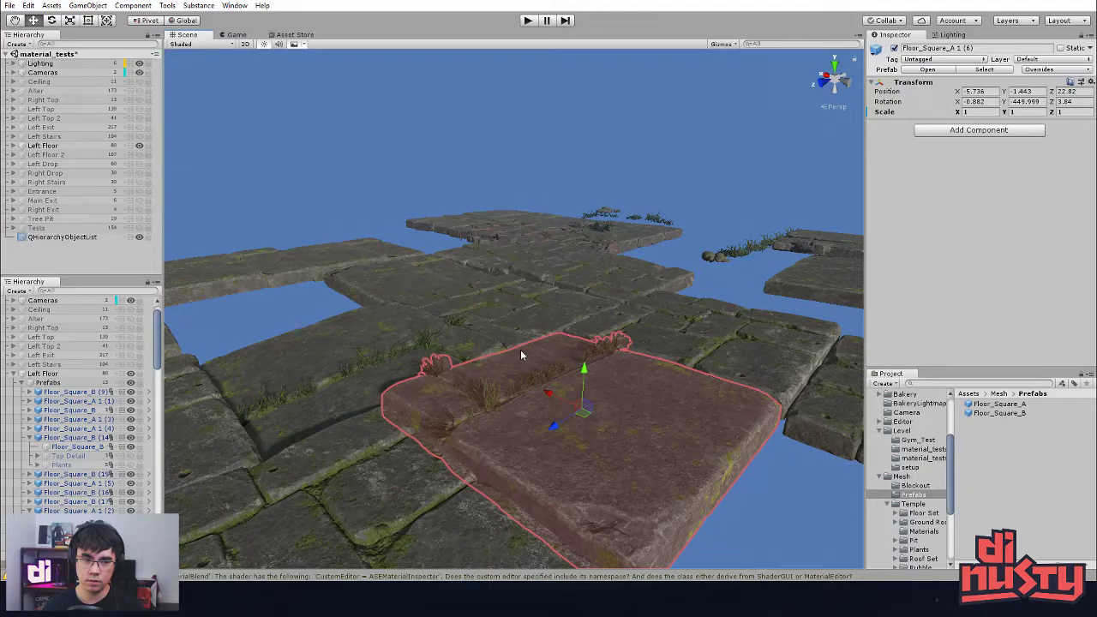
left_click(371, 312)
left_click(353, 285)
left_click(303, 255)
left_click(321, 282)
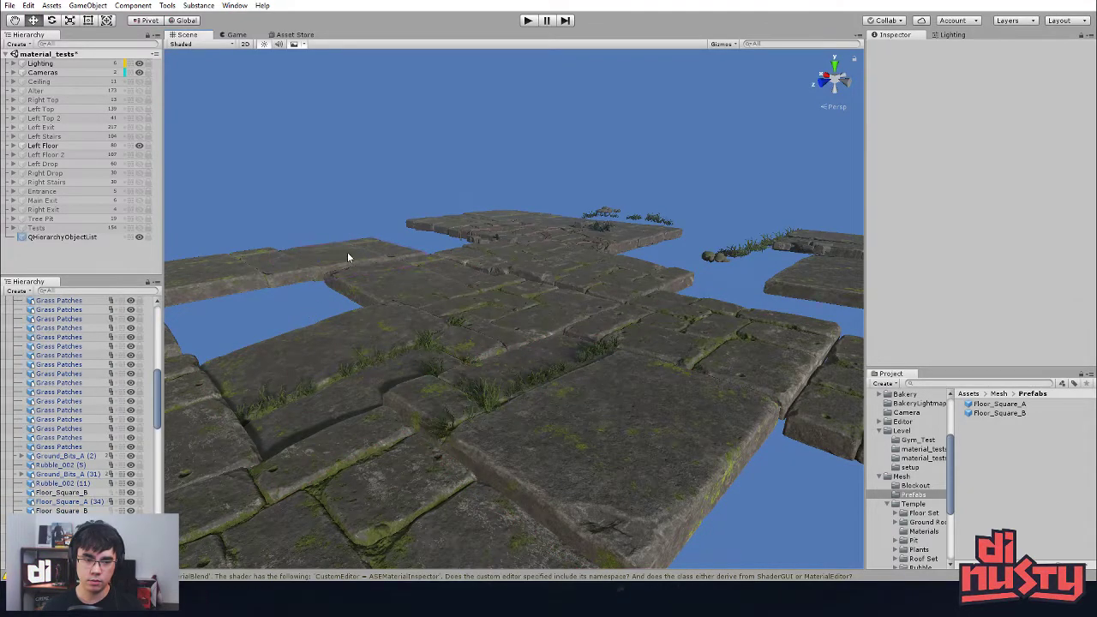
left_click(391, 362)
middle_click_drag(431, 404, 408, 404)
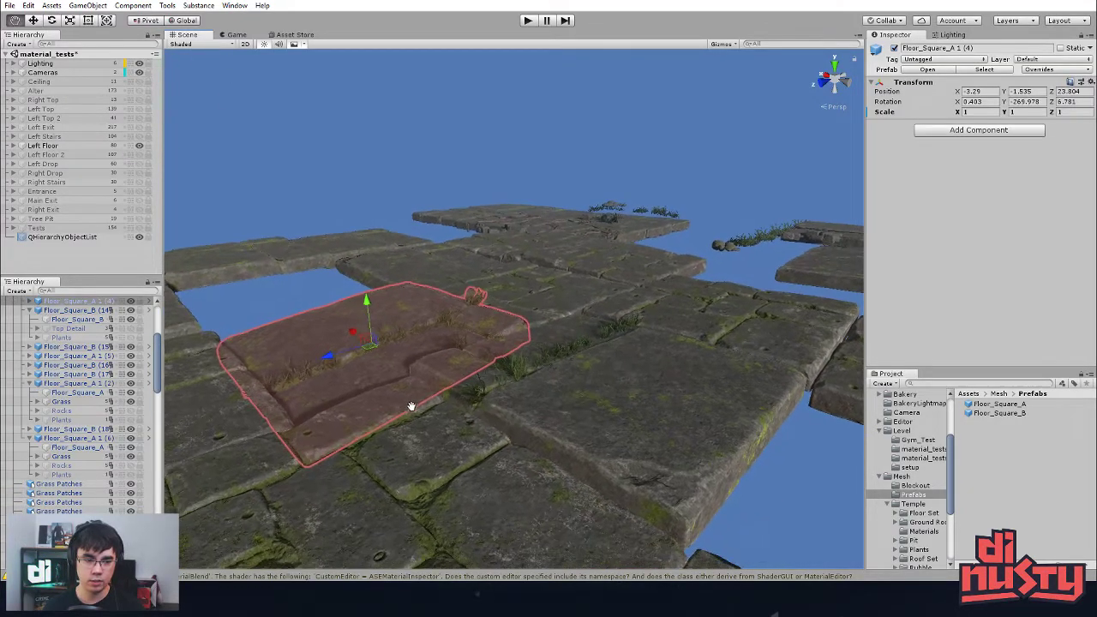
Step: Open the Floor_Square_A prefab from the Floor_Square_A 1 (6) instance and view the tile
left_click(636, 345)
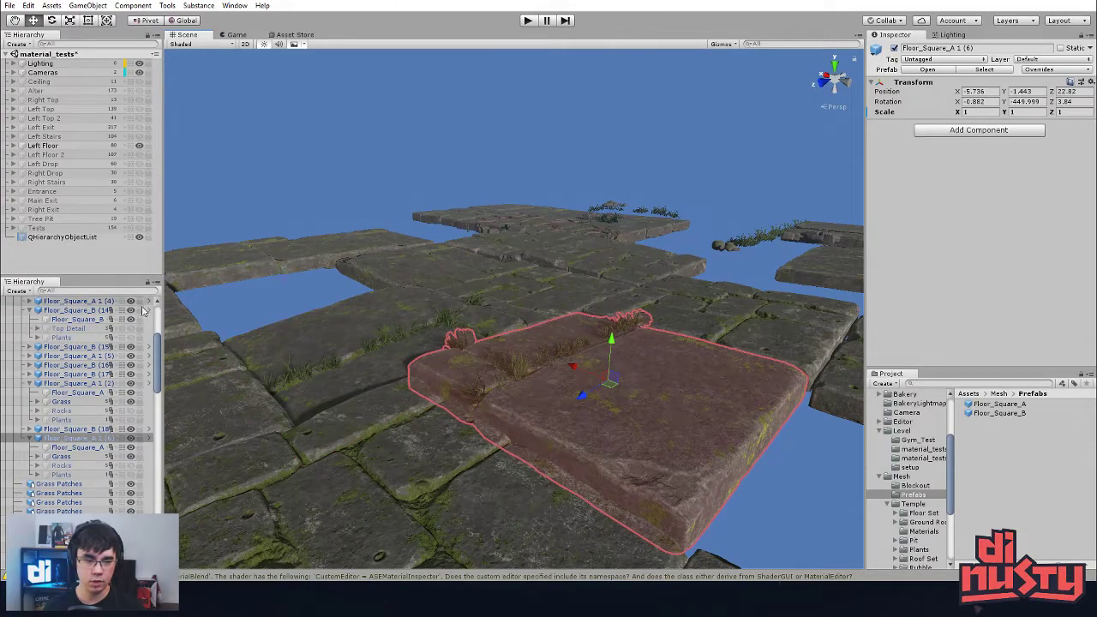
left_click(150, 438)
left_click_drag(494, 416, 746, 262, "alt")
Step: Open the Floor_Square_B prefab asset and examine its tile from different angles
left_click(1015, 412)
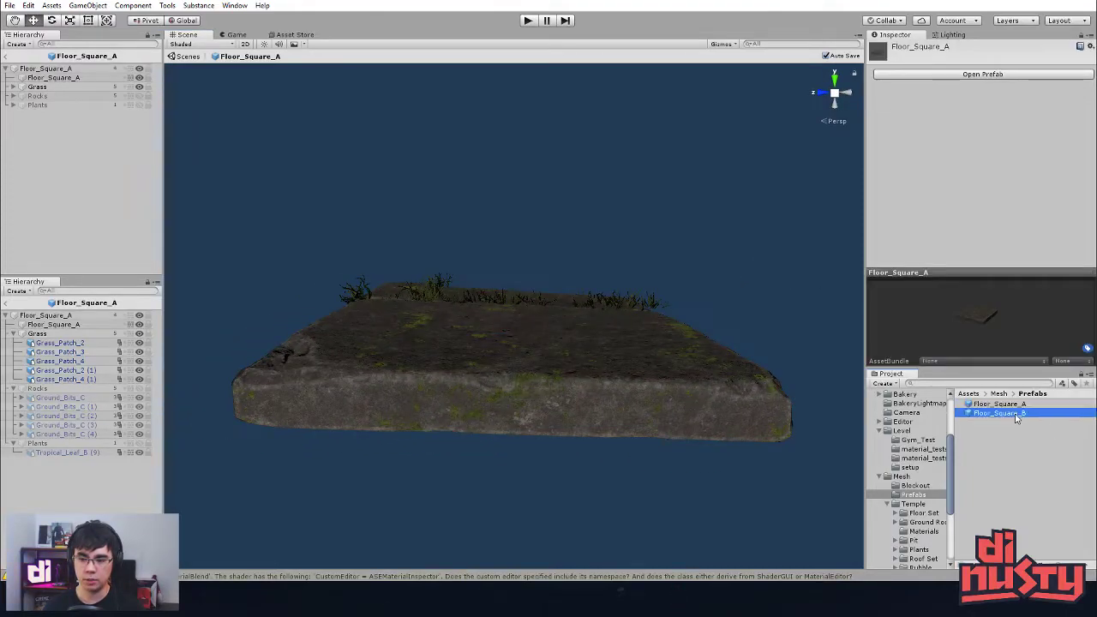
double_click(1017, 416)
left_click_drag(548, 300, 554, 314, "alt")
right_click_drag(554, 313, 719, 355, "alt")
left_click_drag(720, 356, 598, 265, "alt")
left_click(598, 266)
middle_click_drag(548, 282, 643, 296)
left_click_drag(643, 296, 604, 312, "alt")
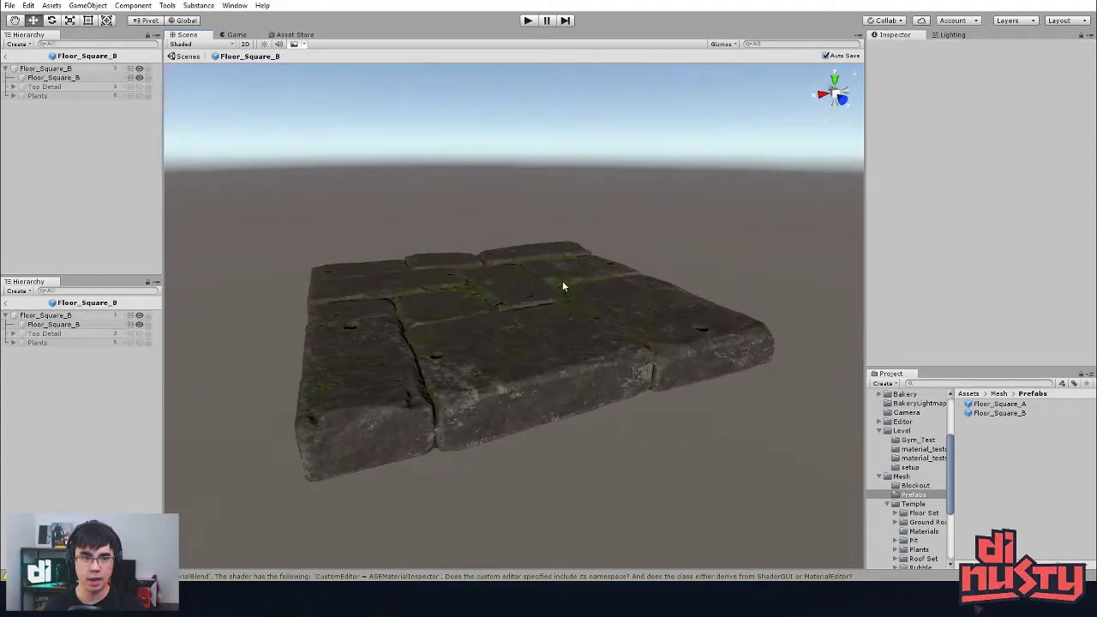
left_click_drag(366, 209, 463, 262, "alt")
left_click_drag(673, 297, 677, 268, "alt")
Step: Reopen the Floor_Square_A prefab asset, view the tile with its grass and select the floor mesh
double_click(1011, 406)
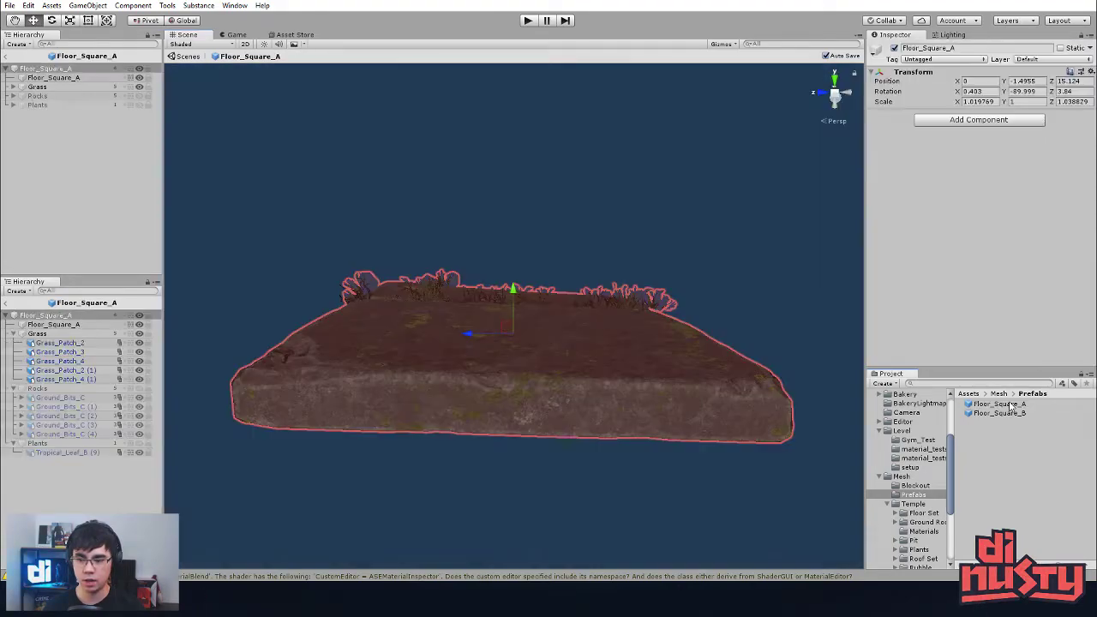
left_click(701, 279)
left_click_drag(723, 342, 786, 329, "alt")
left_click_drag(552, 340, 563, 348, "alt")
left_click(563, 348)
left_click_drag(600, 313, 677, 356, "alt")
left_click(814, 360)
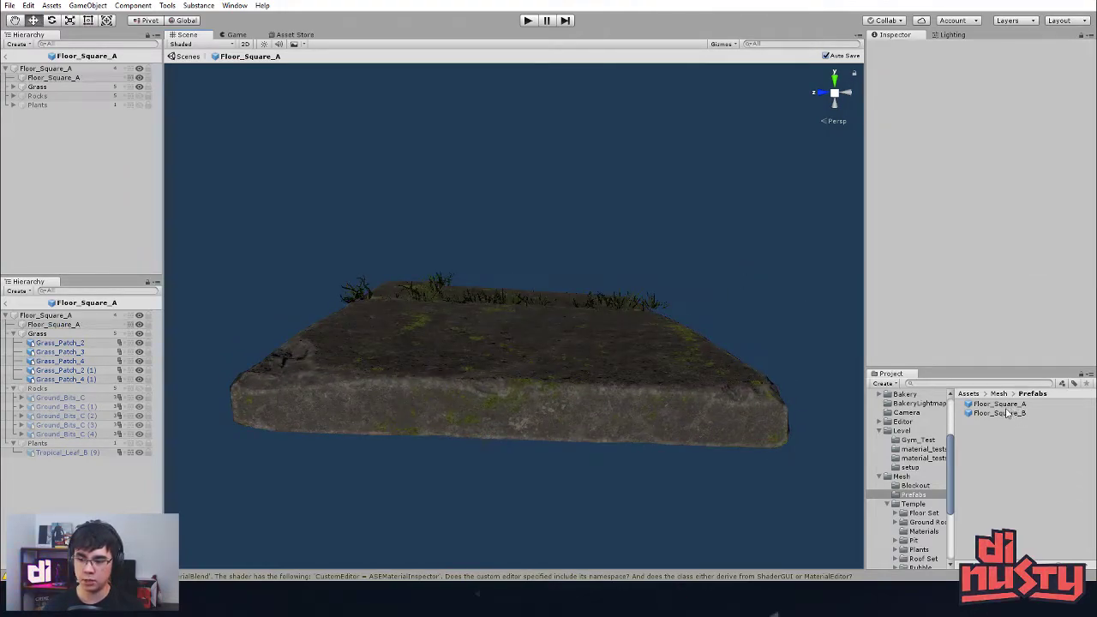
left_click_drag(776, 276, 678, 358, "alt")
left_click(497, 378)
left_click(307, 230)
left_click(685, 350)
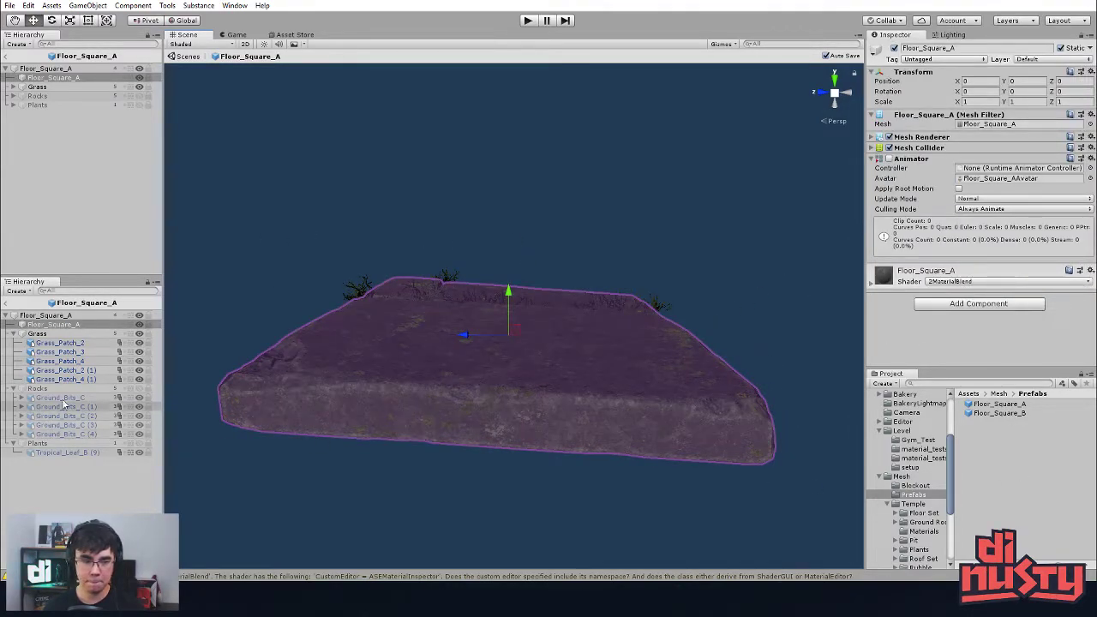
Step: Select Grass_Patch_3 in the Grass group and locate its source mesh in the project assets
left_click(60, 361)
left_click(62, 353)
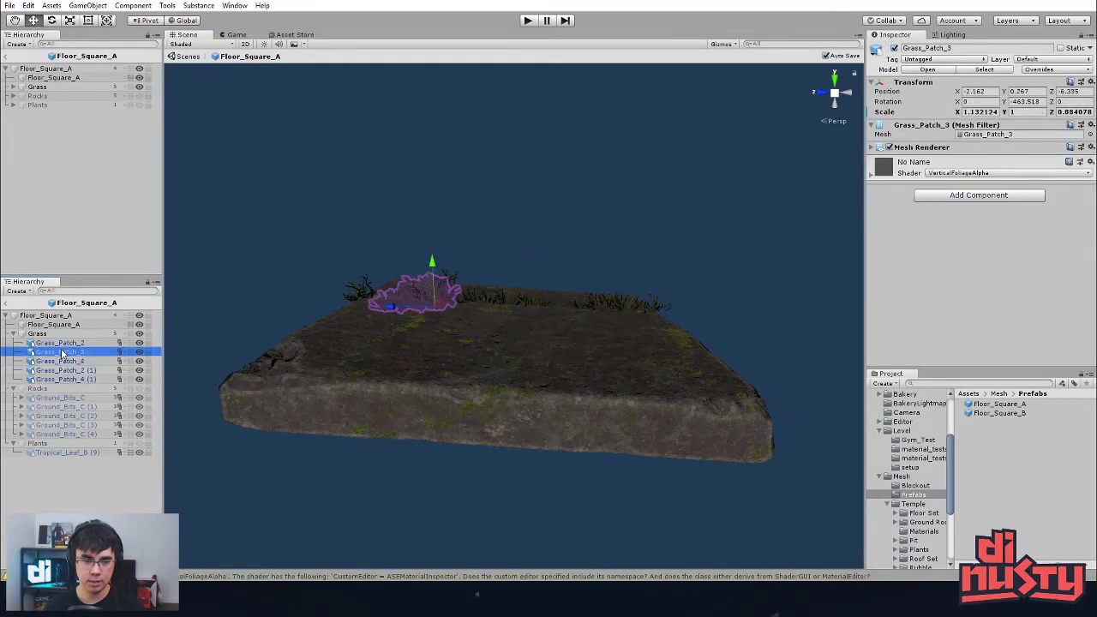
left_click(970, 134)
scroll(930, 509, "down", 2)
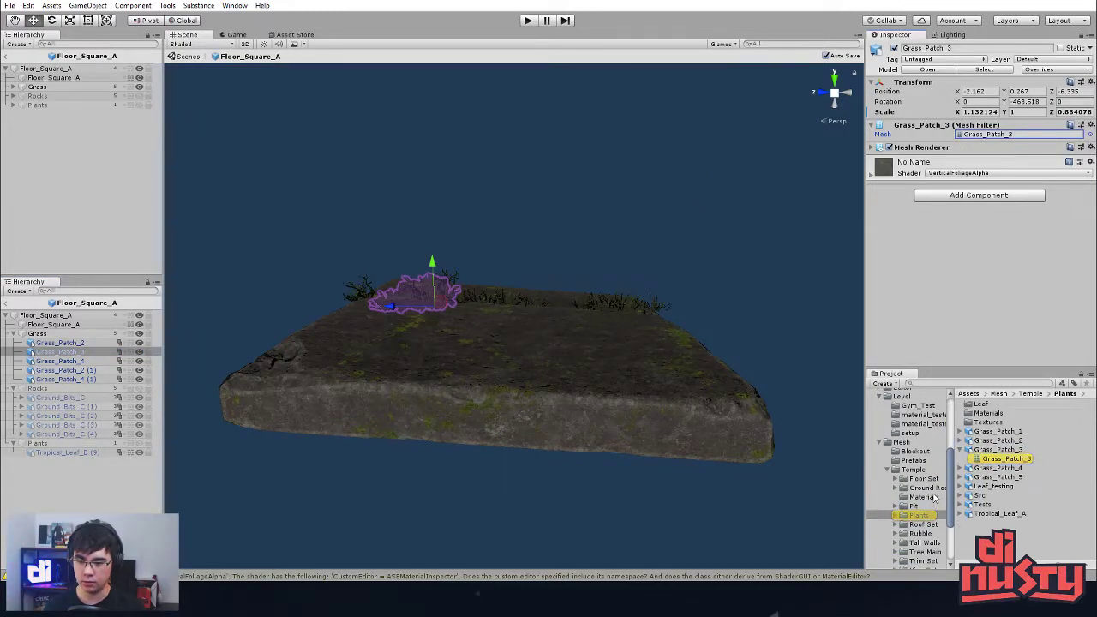
Step: Enlarge the project asset browser and open the Temple set's Floor Set folder
left_click_drag(965, 366, 956, 289)
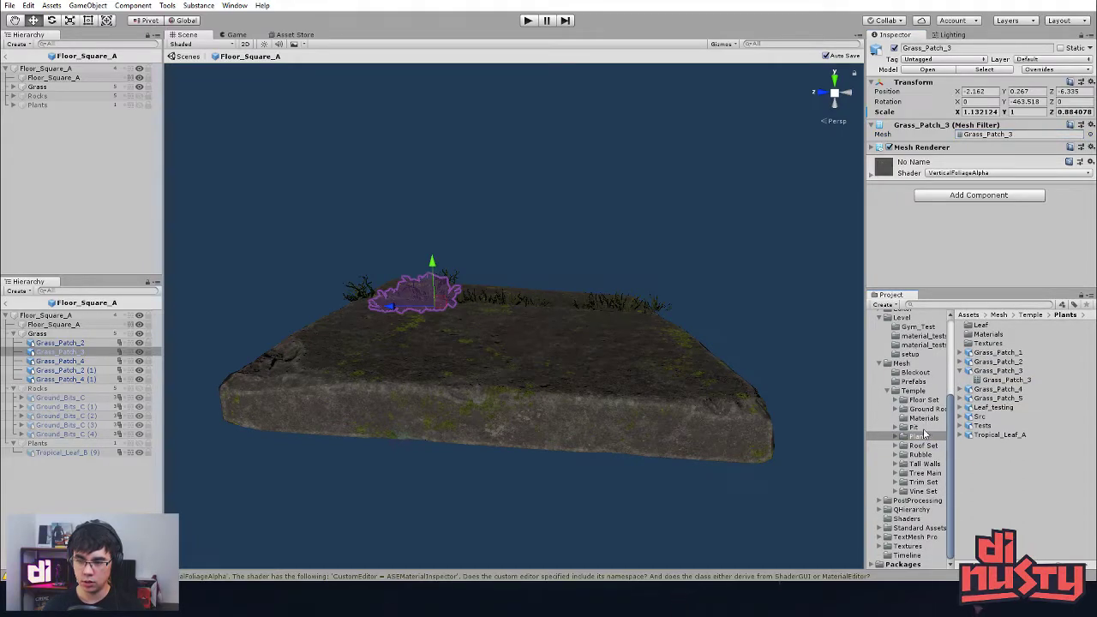
left_click(922, 399)
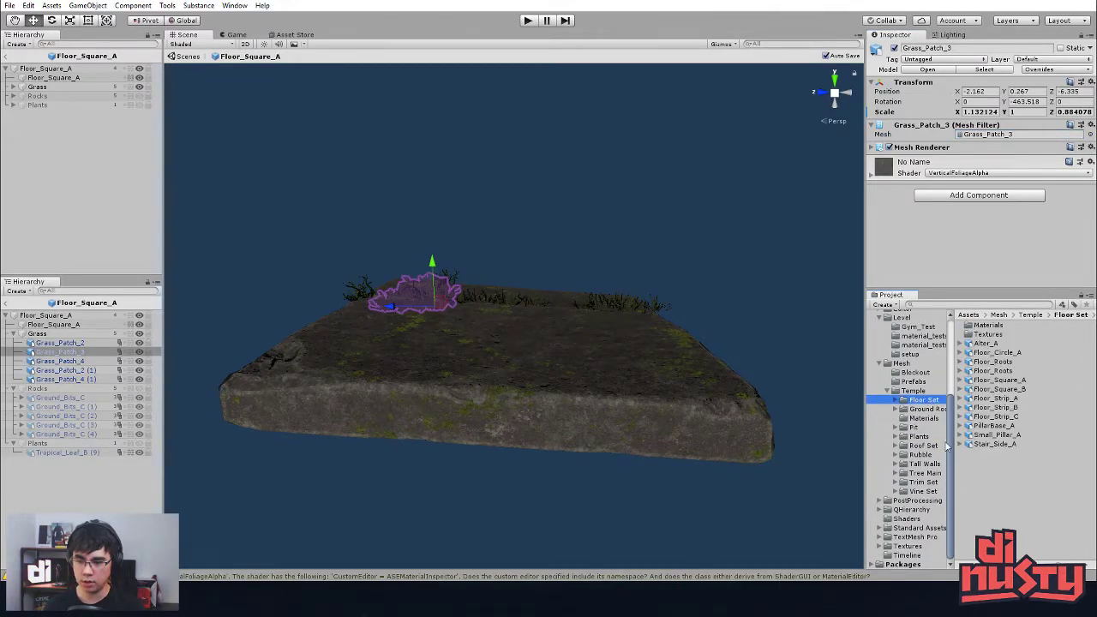
left_click(833, 435)
Step: Activate the Rocks group in the Floor_Square_A prefab and view the ground bits on the tile
left_click(90, 379)
left_click(94, 389)
left_click(139, 389)
left_click(235, 308)
left_click_drag(342, 232, 523, 249, "alt")
right_click_drag(522, 248, 651, 292, "alt")
mouse_move(652, 292)
left_mouse_down("alt")
mouse_move(609, 281)
mouse_move(636, 296)
left_mouse_up("alt")
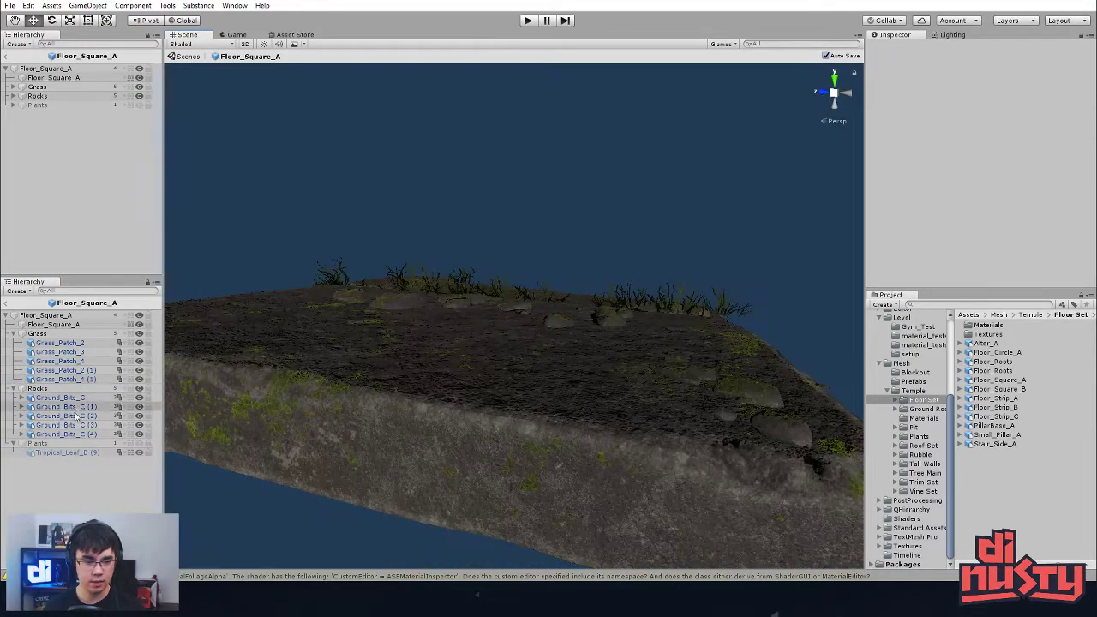
Step: Activate the Plants group in the Floor_Square_A prefab and select the Tropical_Leaf_B (9) plant
left_click(139, 444)
left_click_drag(440, 164, 514, 231, "alt")
right_click_drag(514, 231, 419, 250, "alt")
left_click_drag(419, 250, 397, 360, "alt")
left_click(315, 410)
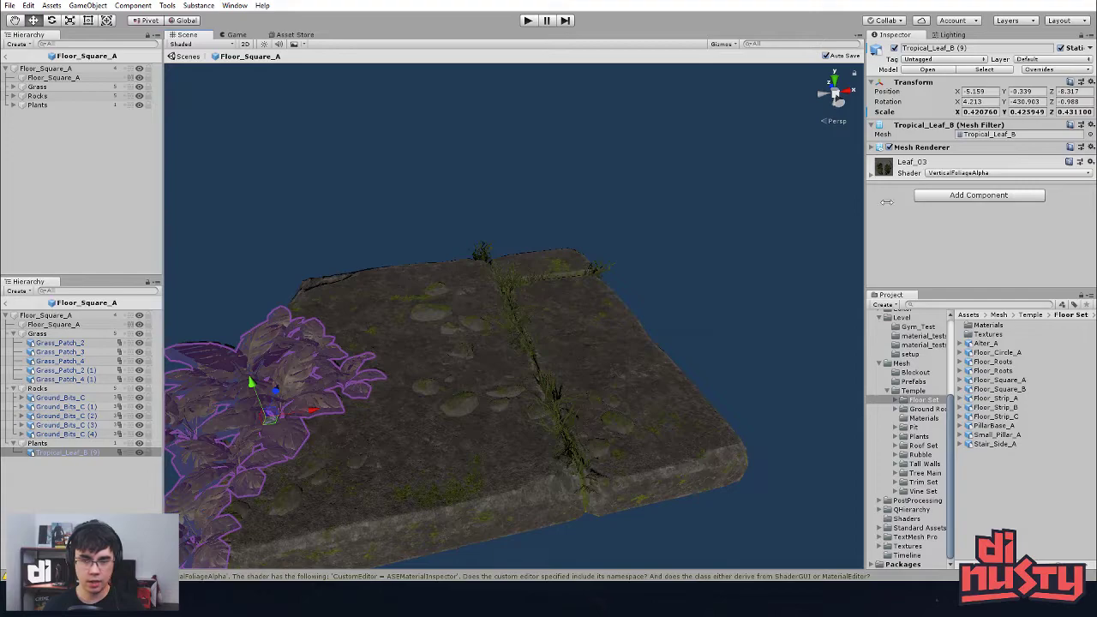
Step: Locate the Tropical_Leaf_B mesh in the project assets and preview the GroundPlant_B, GroundPlant_A and GroundPlant_C models in the Leaf folder
left_click(997, 134)
left_click(653, 166)
left_click_drag(654, 166, 703, 323, "alt")
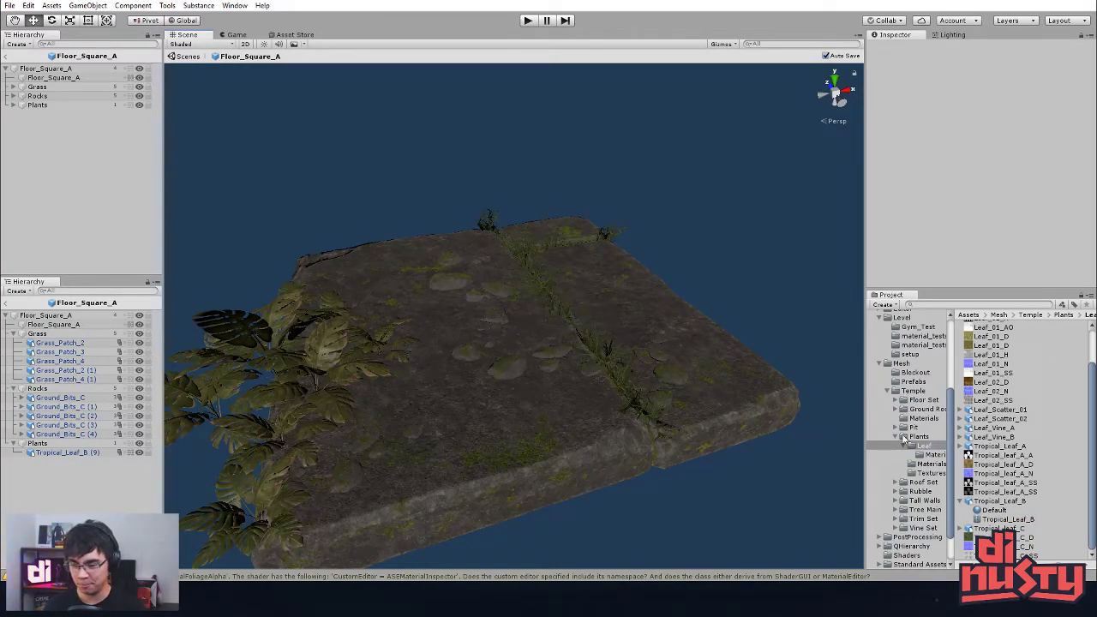
scroll(985, 387, "up", 2)
left_click(999, 343)
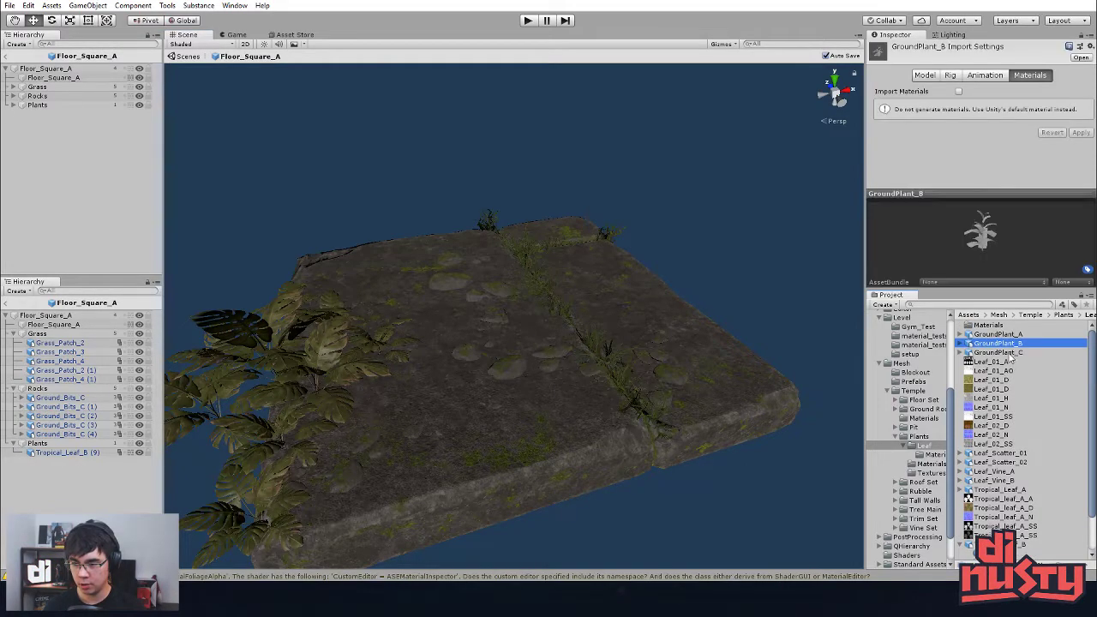
left_click(1017, 336)
left_click(1011, 353)
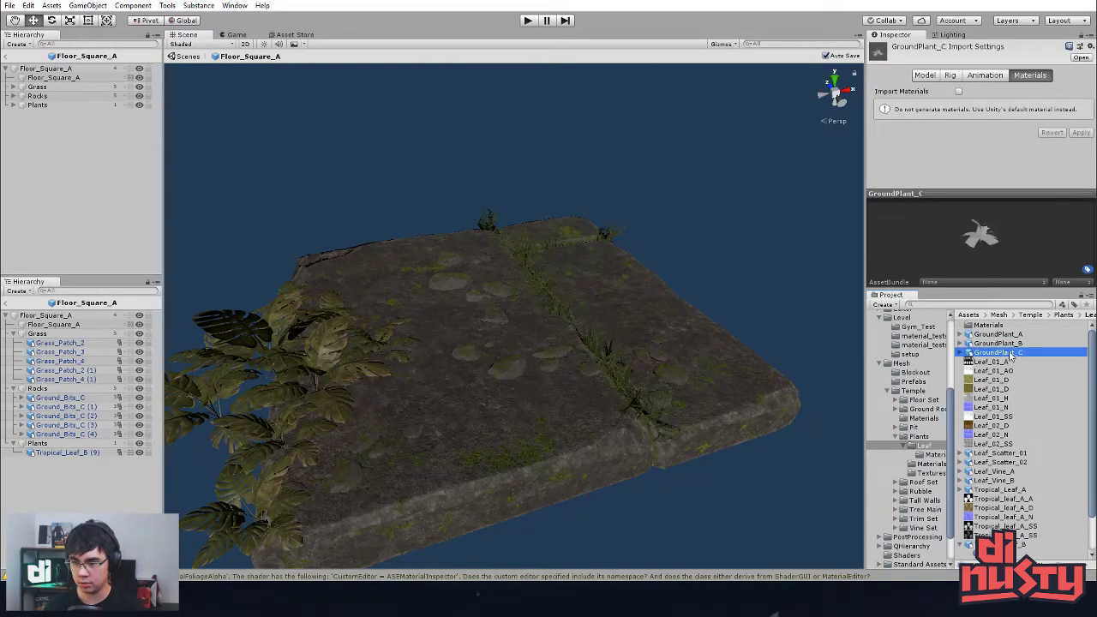
mouse_move(917, 359)
left_mouse_down()
mouse_move(590, 311)
mouse_move(936, 359)
left_mouse_up()
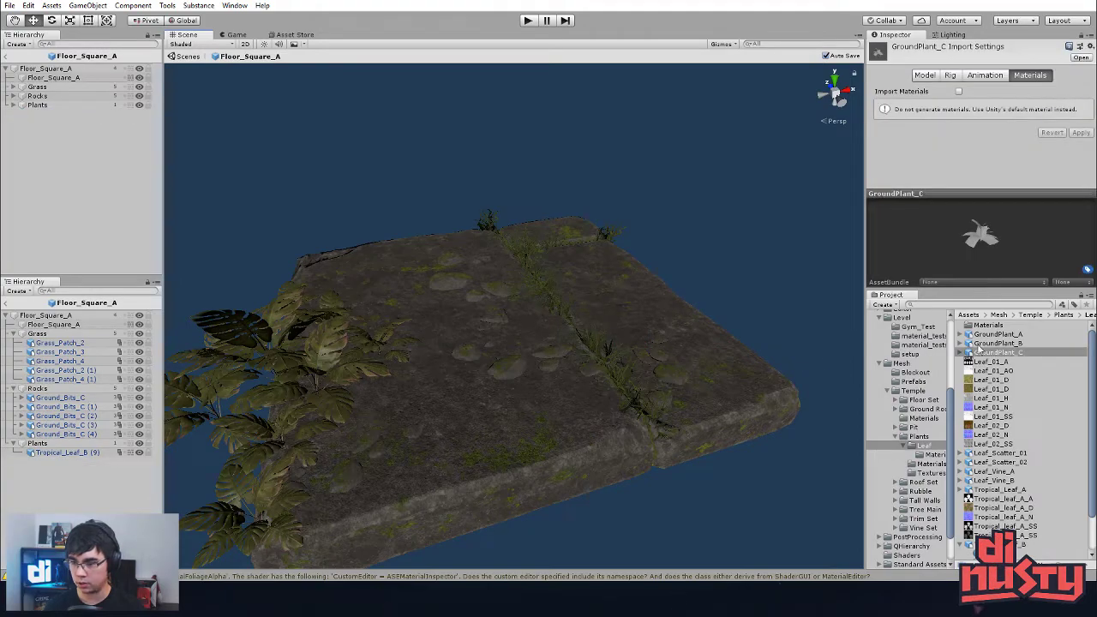
Step: Preview the leaf models in the Leaf folder and place Leaf_Scatter_01 on the tile in the Floor_Square_A prefab
scroll(999, 402, "down", 2)
left_click(1017, 502)
left_click(1017, 447)
left_click(1016, 420)
left_click(1015, 410)
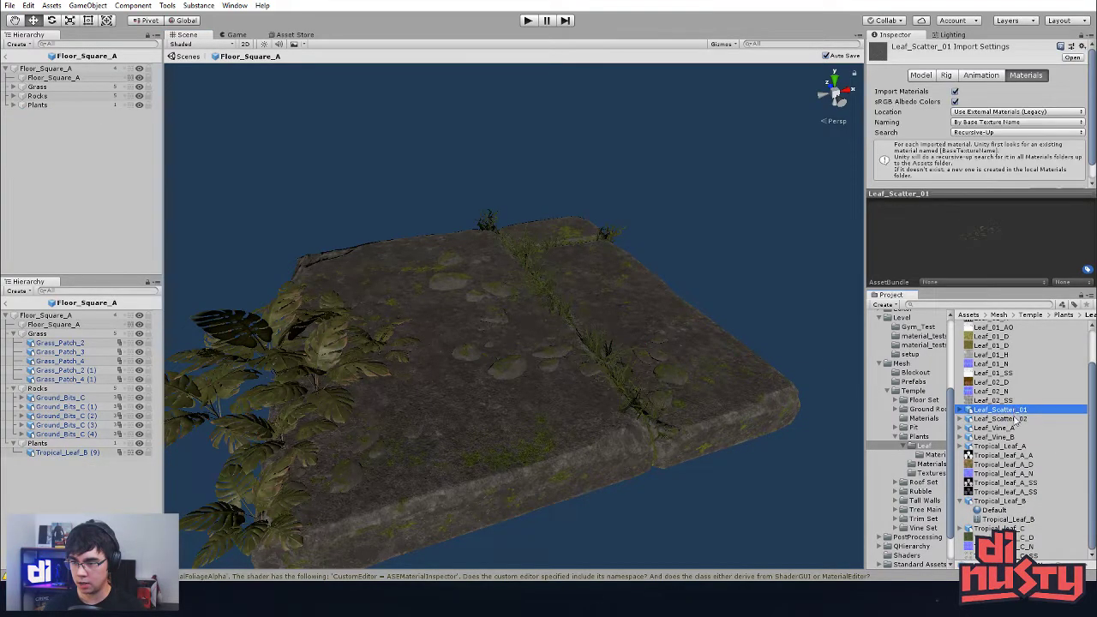
left_click_drag(1017, 409, 548, 315)
key("f")
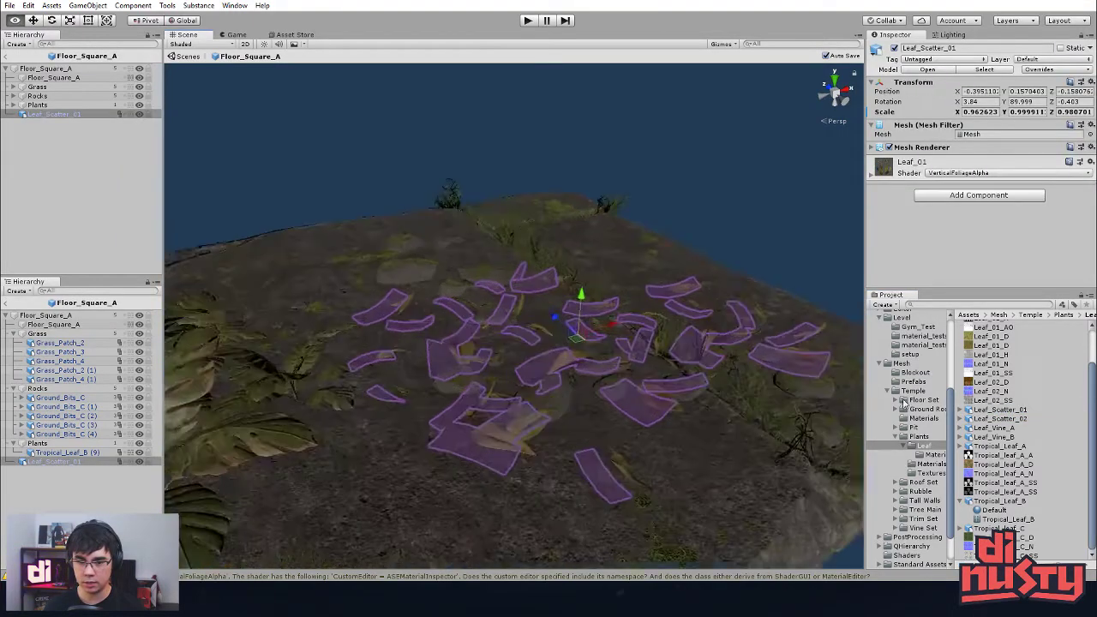
Step: Widen the scene view and frame the Leaf_Scatter_01 leaves on the tile
left_click_drag(825, 356, 890, 354)
left_click(751, 213)
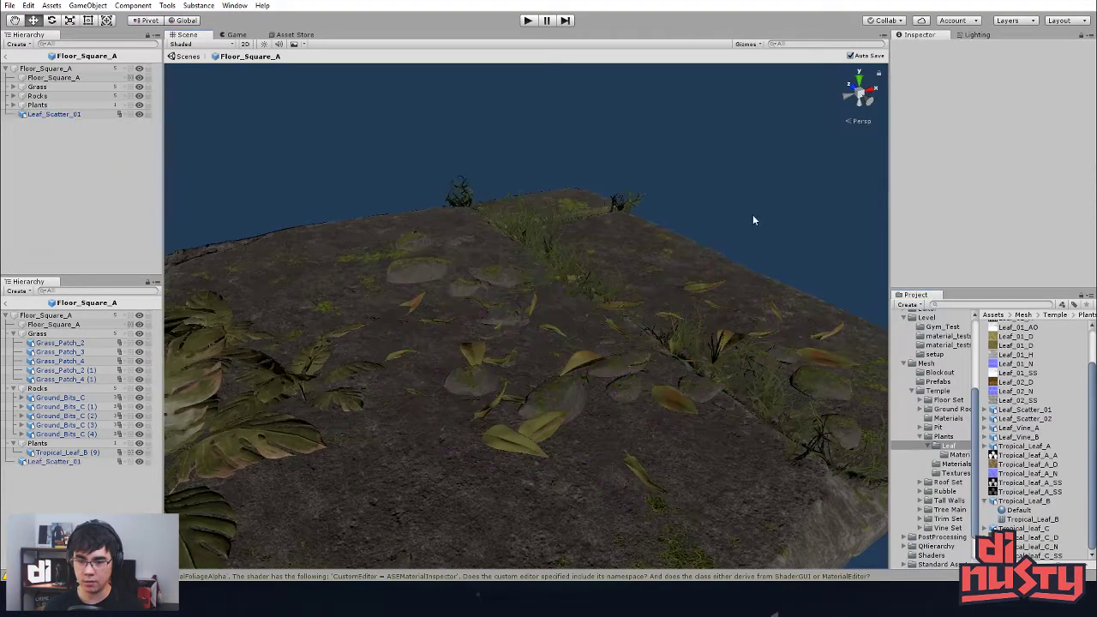
left_click_drag(752, 283, 663, 265, "alt")
left_click(578, 330)
left_click_drag(579, 330, 563, 358, "alt")
left_click(562, 359)
key("f")
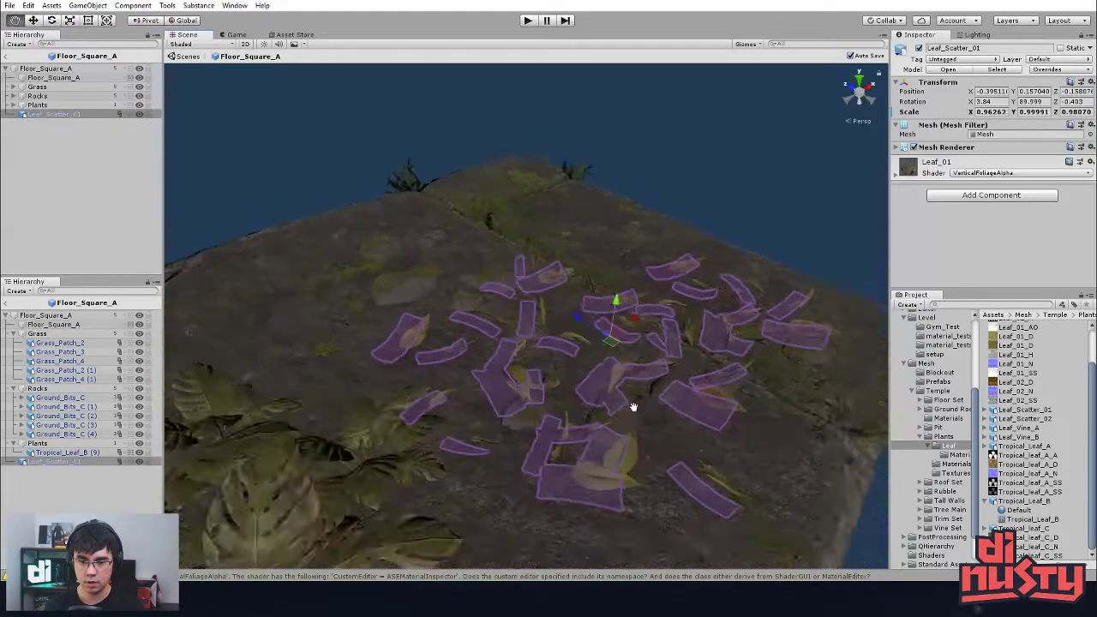
Step: Move Leaf_Scatter_01 across the tile beside the tropical leaves to about X 0.495, Y 0.151, Z 0.337
left_click_drag(633, 363, 433, 325)
left_click_drag(568, 348, 531, 302, "alt")
middle_click_drag(532, 302, 569, 339)
left_click(502, 295)
key("ctrl+z")
left_click_drag(498, 312, 714, 345)
left_click(508, 296)
left_click(558, 417)
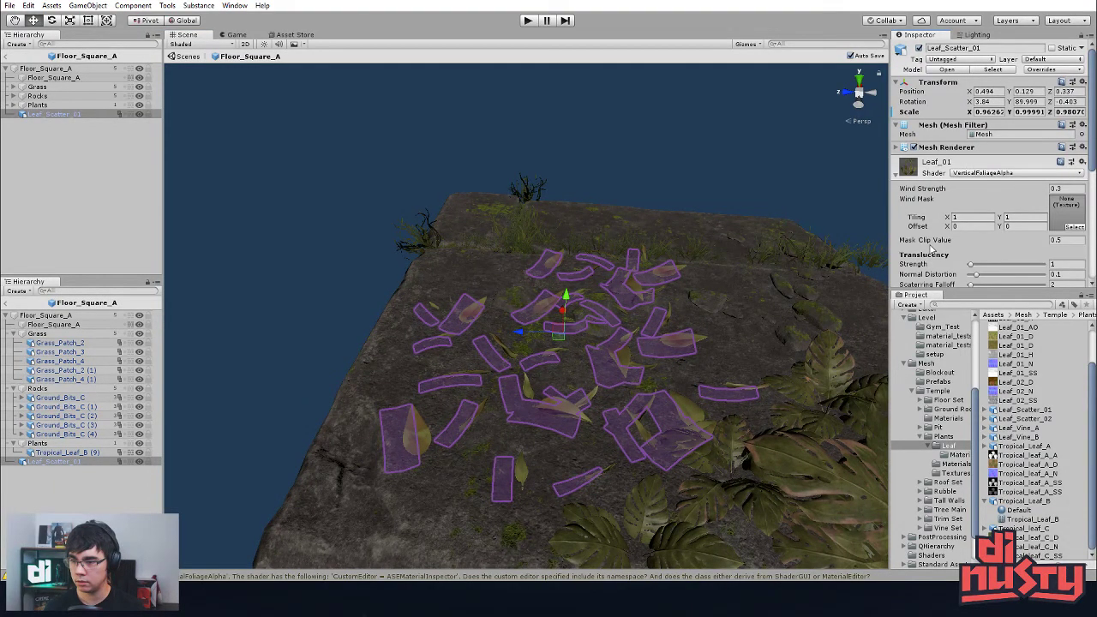
left_click_drag(768, 303, 692, 264, "alt")
mouse_move(562, 303)
left_mouse_down()
mouse_move(577, 326)
mouse_move(573, 286)
mouse_move(549, 288)
left_mouse_up()
Step: Tilt Leaf_Scatter_01 slightly to follow the stone surface and set the Leaf_01 material's Wind Strength to 0
key("e")
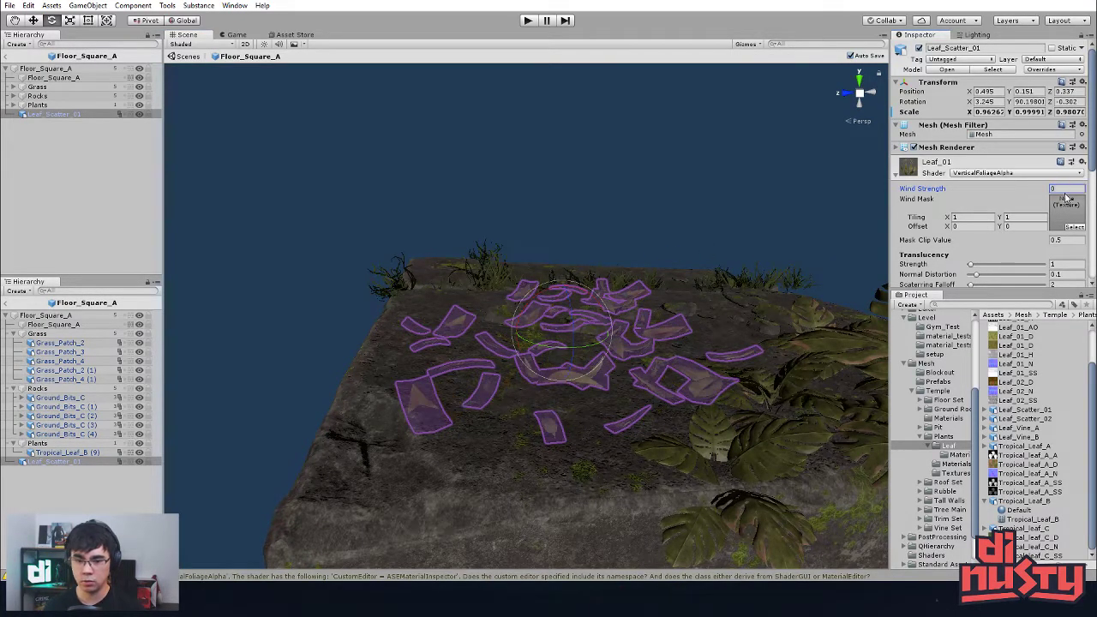
left_click(725, 214)
left_click(607, 352)
mouse_move(563, 302)
left_mouse_down()
mouse_move(573, 304)
mouse_move(554, 294)
mouse_move(563, 303)
left_mouse_up()
key("e")
key("w")
Step: Parent Leaf_Scatter_01 to the Plants group of the Floor_Square_A prefab and check the scattered leaves on the tile
left_click(590, 245)
left_click_drag(592, 248, 636, 279, "alt")
right_click_drag(635, 279, 305, 386, "alt")
left_click_drag(55, 462, 43, 443)
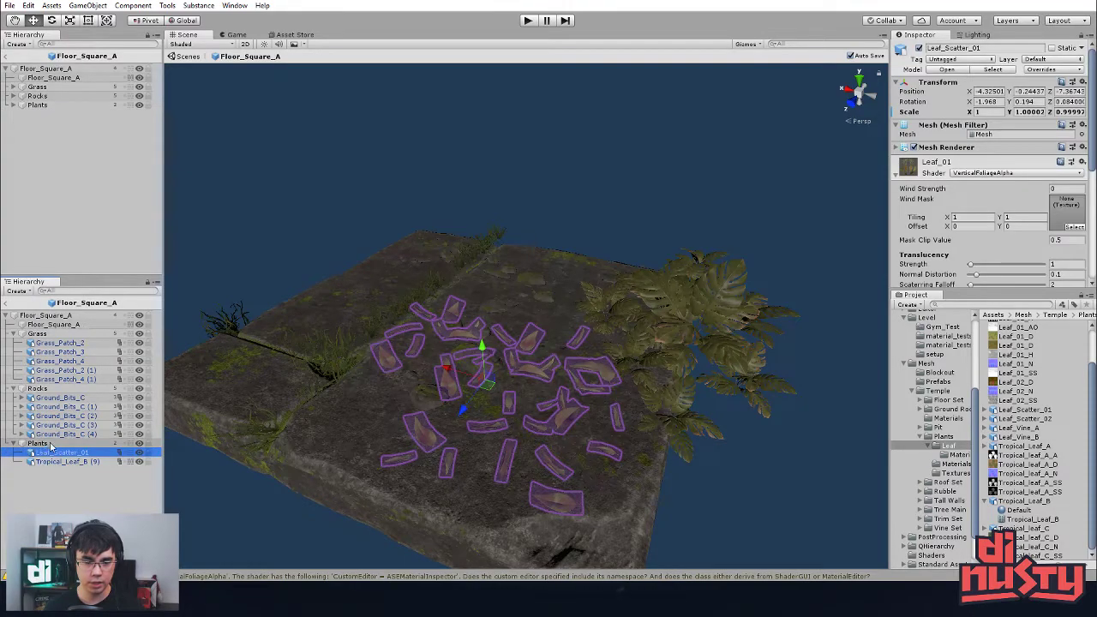
left_click(286, 271)
middle_click_drag(287, 355, 319, 328)
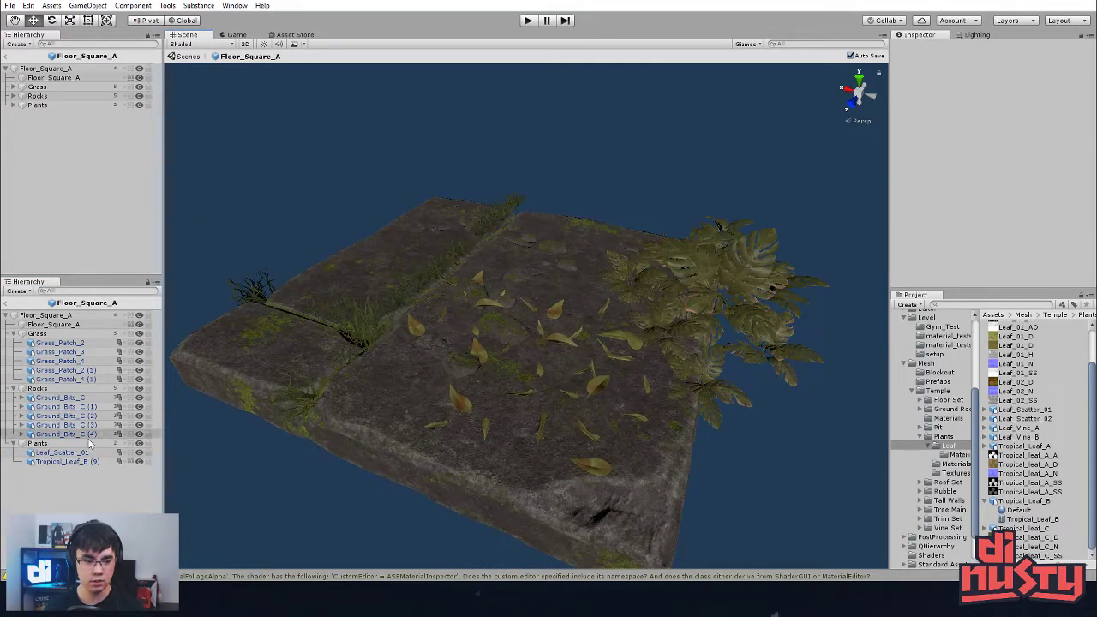
Step: Return to the material_tests scene and examine the scattered leaves on the Floor_Square_A tiles across the floor
left_click(188, 56)
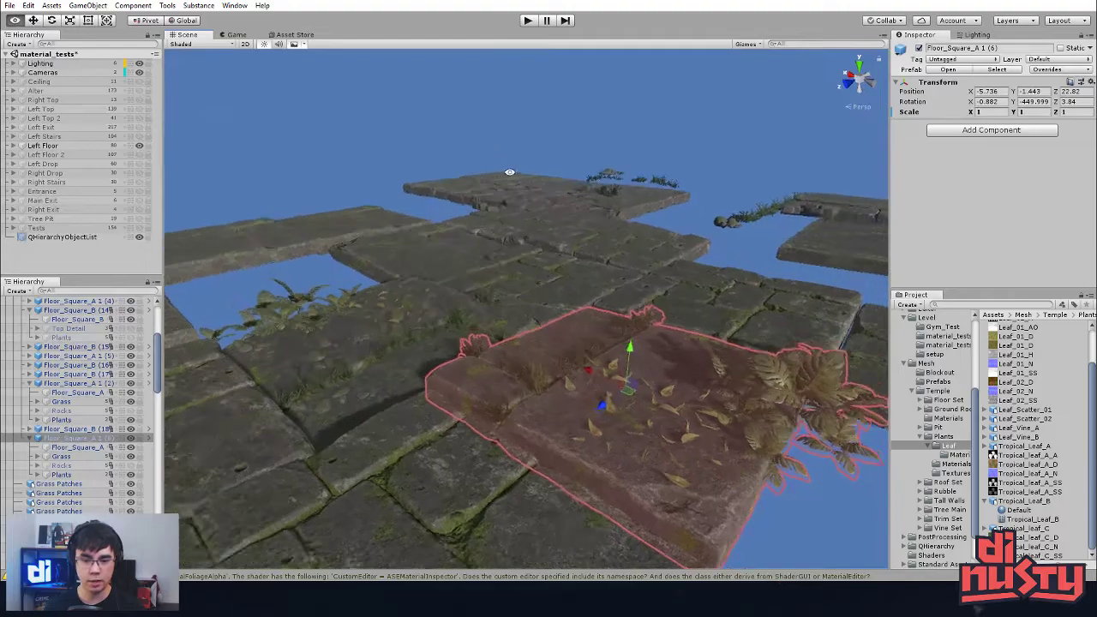
scroll(610, 378, "up", 5)
right_click_drag(610, 378, 642, 389, "alt")
left_click_drag(642, 389, 763, 423, "alt")
middle_click_drag(645, 315, 588, 350)
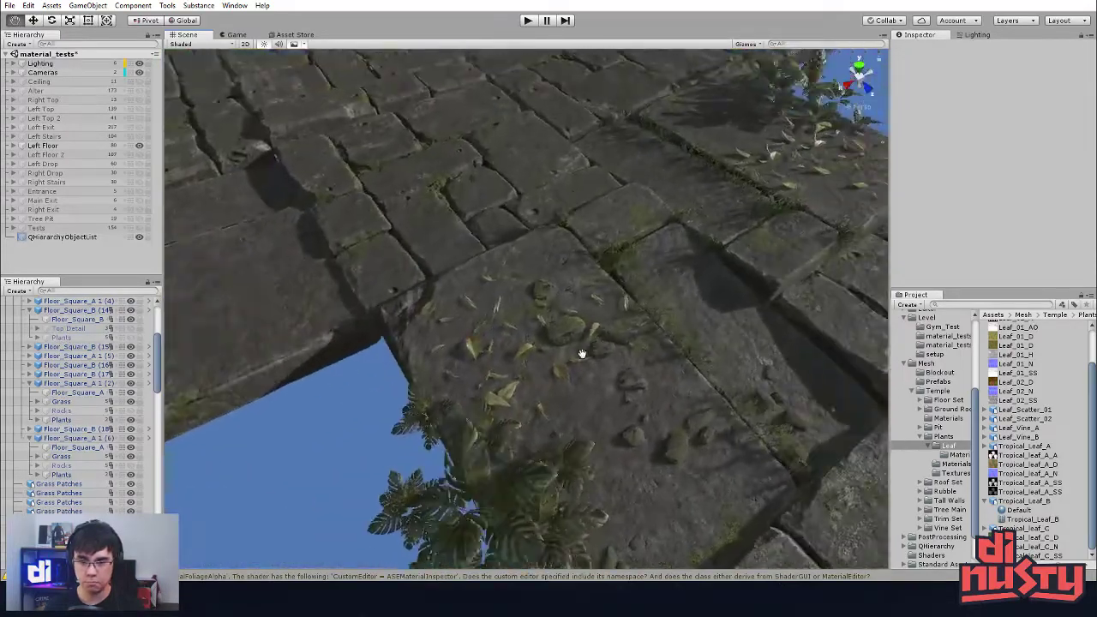
left_click_drag(589, 350, 611, 316, "alt")
left_click_drag(483, 361, 565, 291, "alt")
scroll(53, 327, "up", 5)
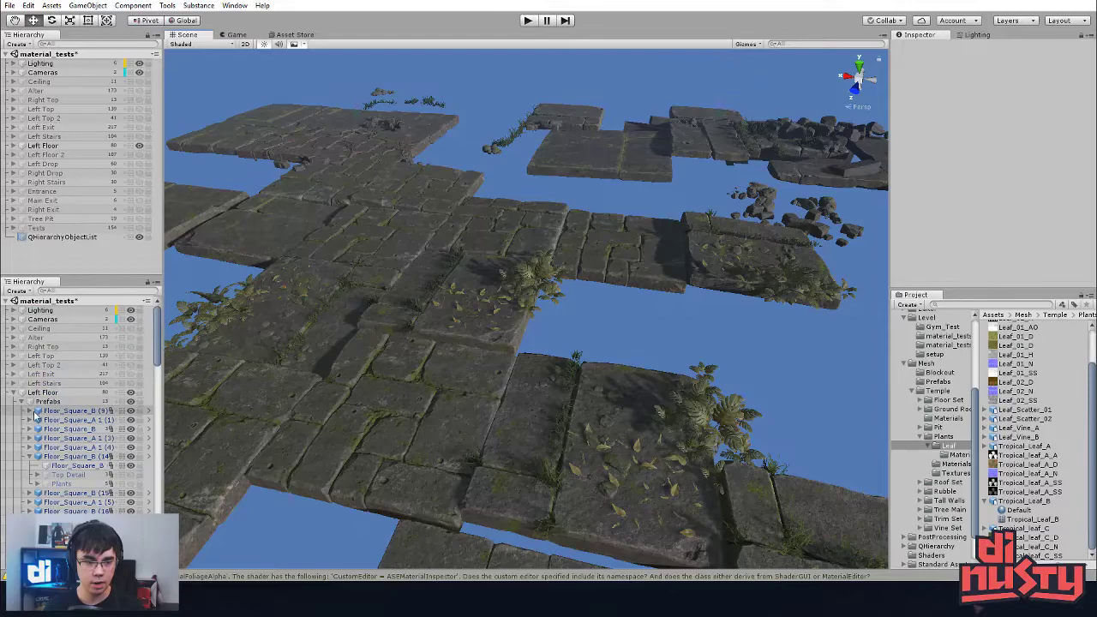
Step: Select the Prefabs group under Left Floor and examine which floor tiles belong to it
left_click(50, 401)
left_click_drag(368, 334, 739, 328, "alt")
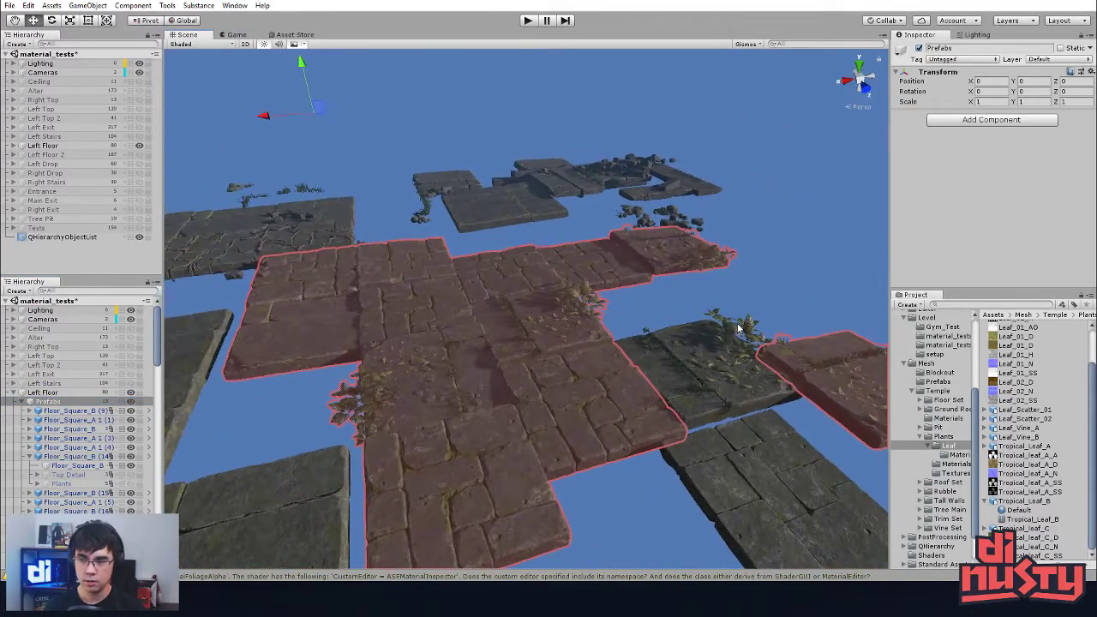
middle_click_drag(784, 298, 788, 265)
right_click_drag(788, 264, 818, 269, "alt")
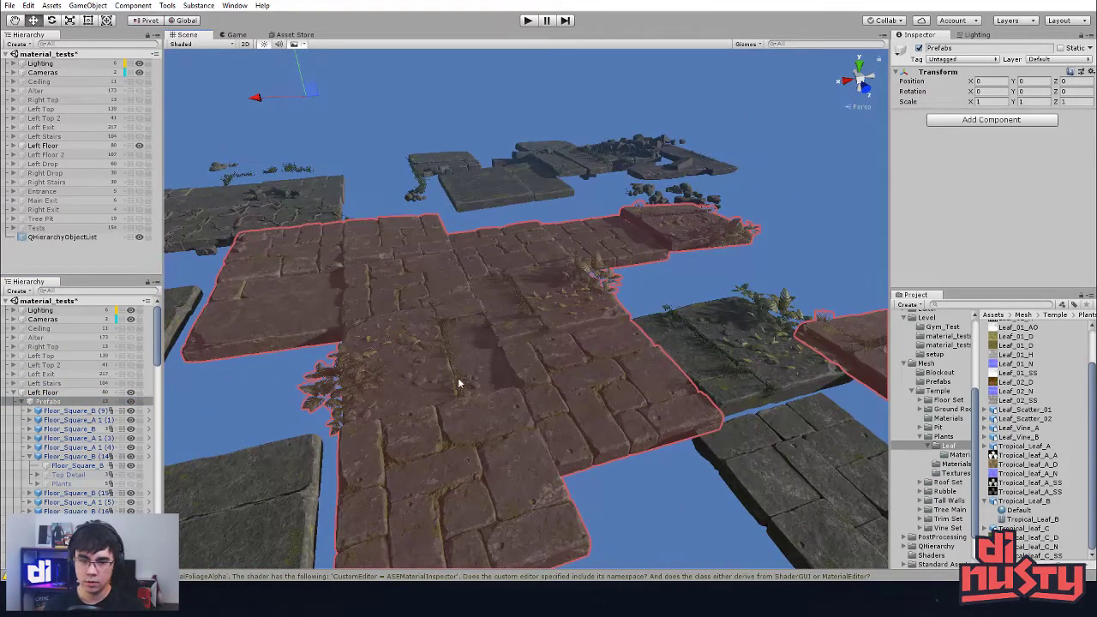
left_click(682, 280)
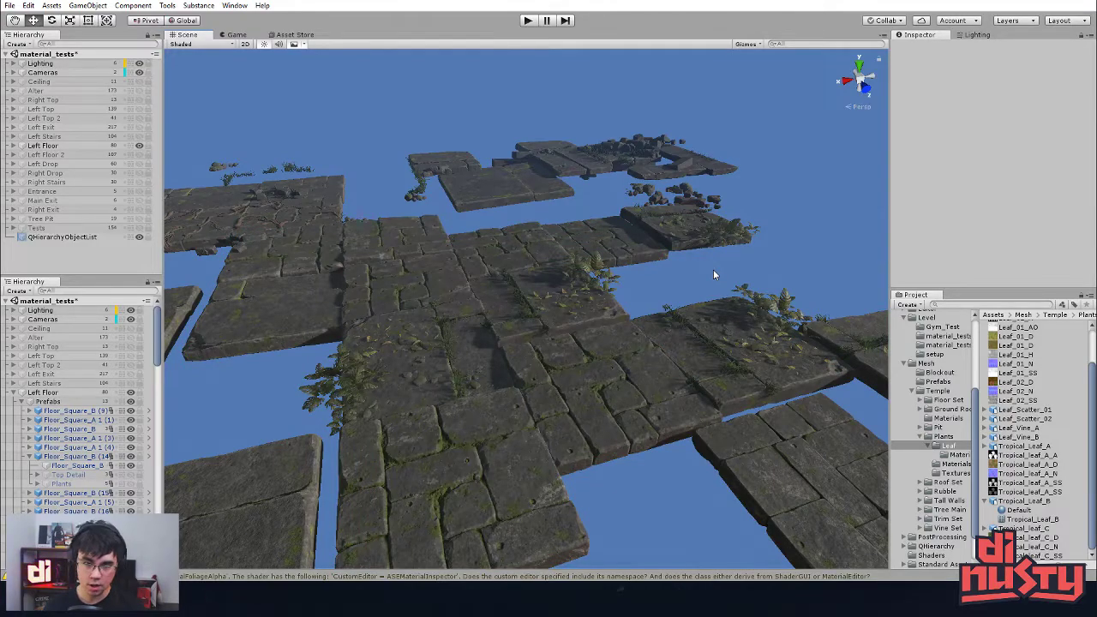
left_click_drag(560, 267, 510, 315, "alt")
left_click(438, 300)
left_click(796, 227)
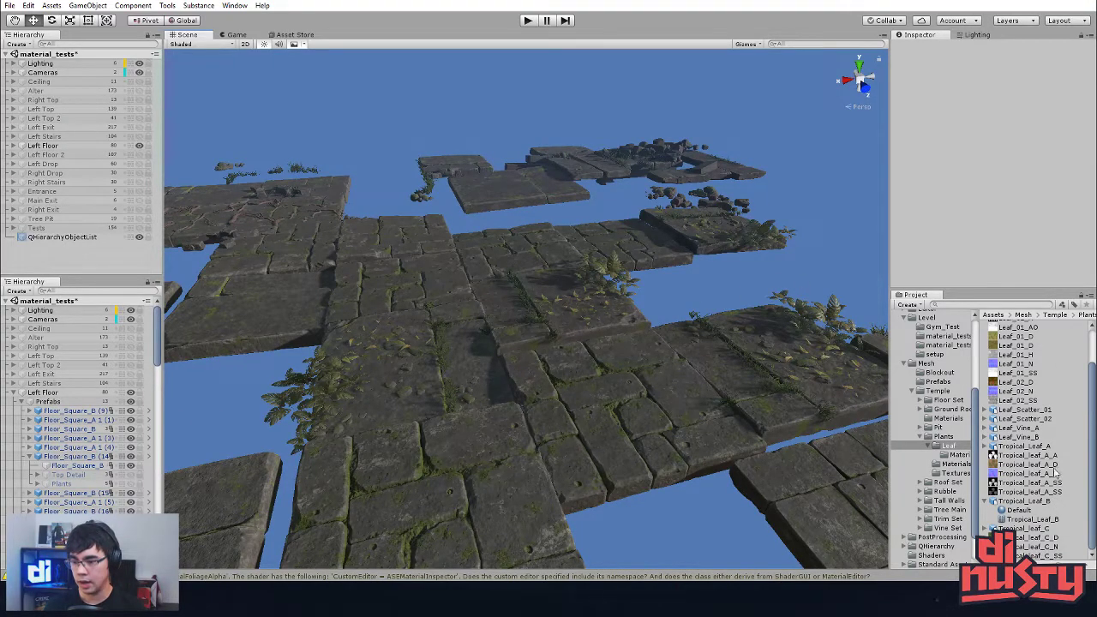
Step: Open the Floor_Square_B prefab from the Floor_Square_B (9) tile and activate its Top Detail group
left_click(73, 411)
left_click(527, 241)
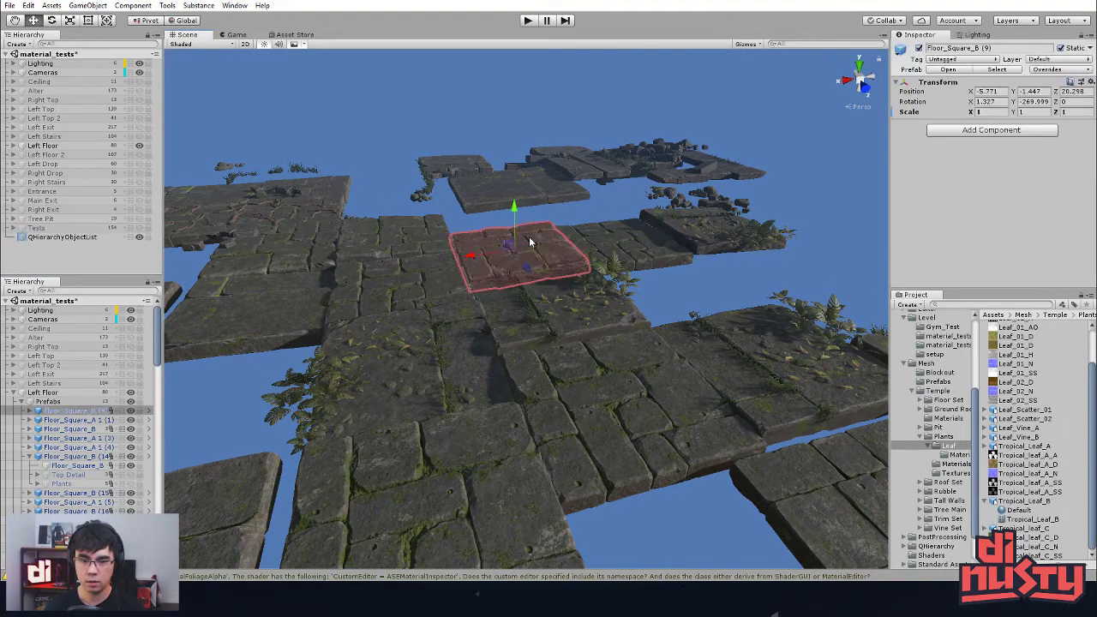
left_click(148, 411)
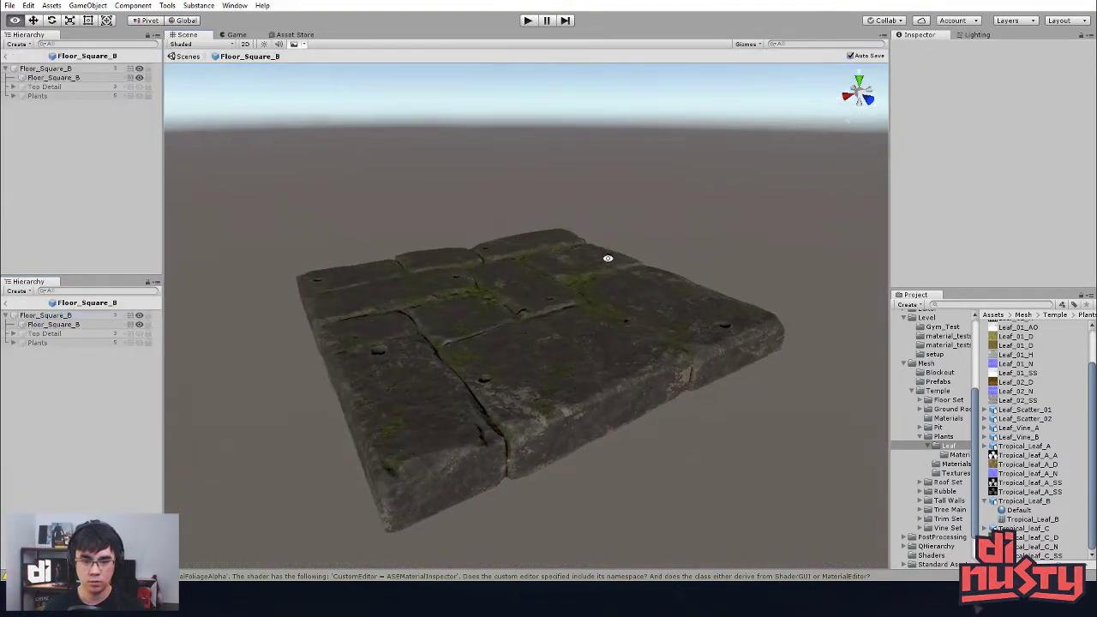
left_click(139, 333)
left_click(139, 333)
left_click(139, 333)
left_click_drag(364, 236, 433, 289, "alt")
right_click_drag(433, 288, 621, 386, "alt")
left_click_drag(621, 385, 628, 321, "alt")
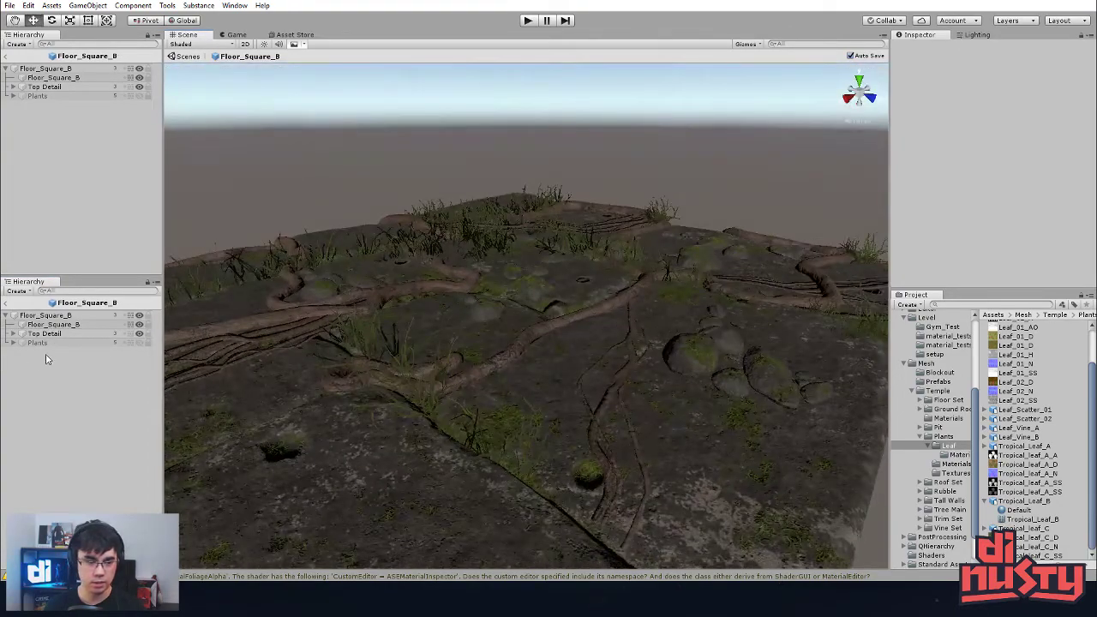
Step: Expand the Plants and Top Detail groups of Floor_Square_B and examine the vines, grass and rocks on the tile
left_click(13, 342)
left_click(14, 333)
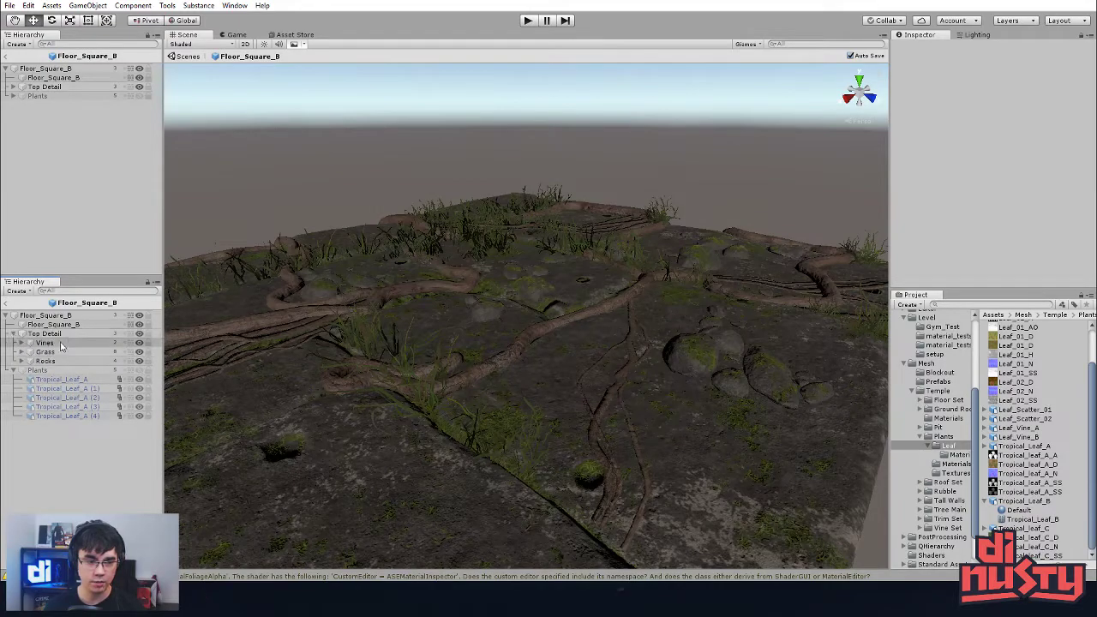
left_click_drag(473, 369, 502, 196, "alt")
left_click_drag(657, 324, 469, 293, "alt")
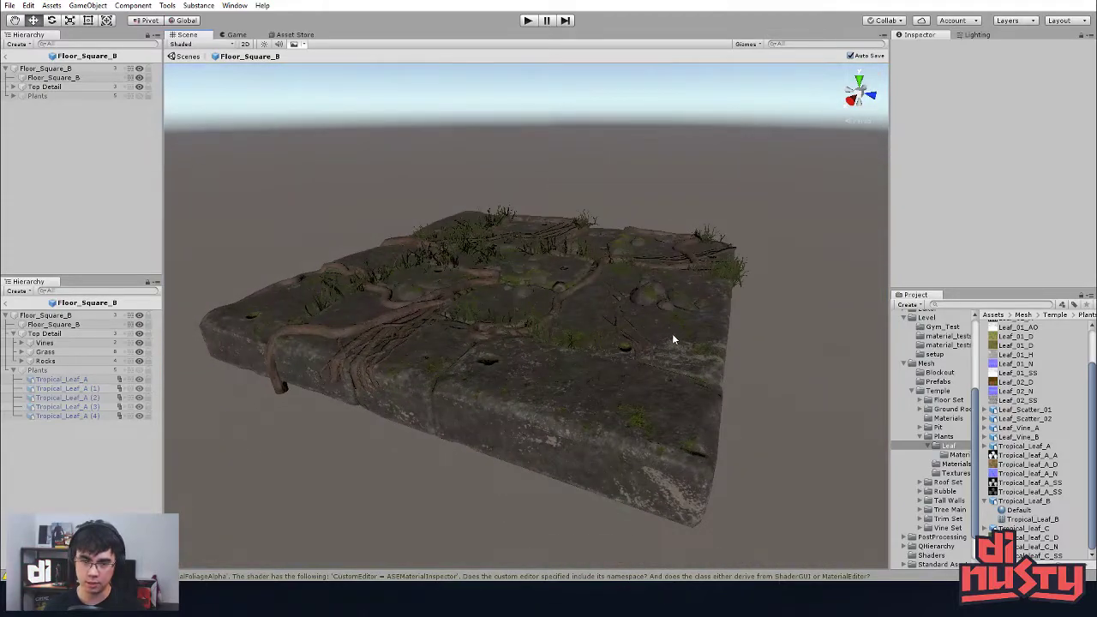
left_click_drag(673, 340, 619, 360, "alt")
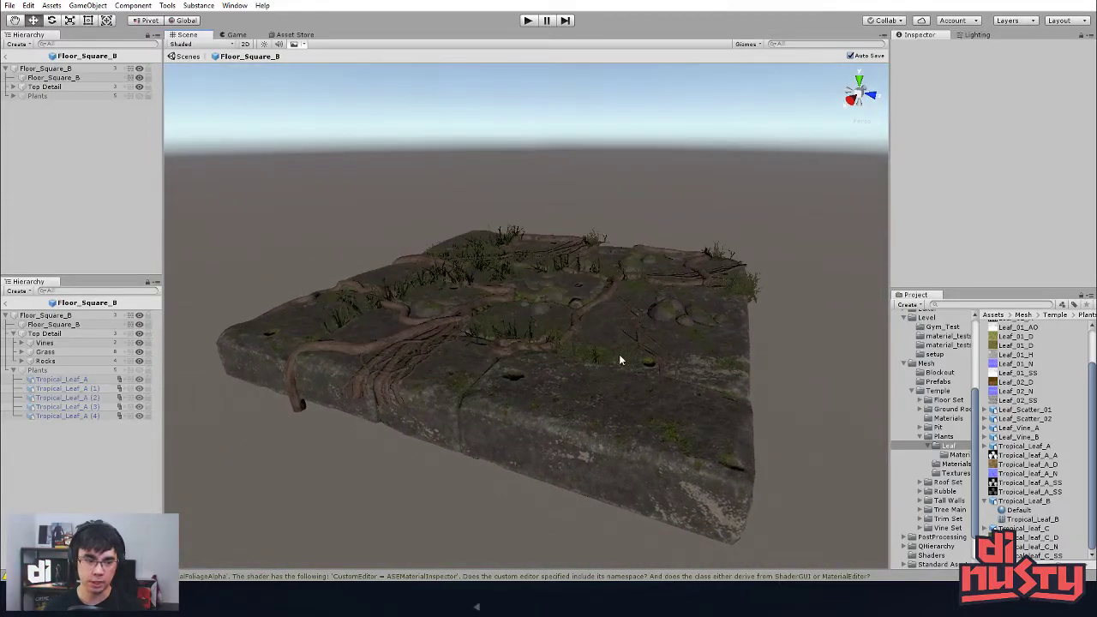
Step: Switch the Vines group of Floor_Square_B off and back on to compare the tile without vines, dismissing the file error
left_click(126, 352)
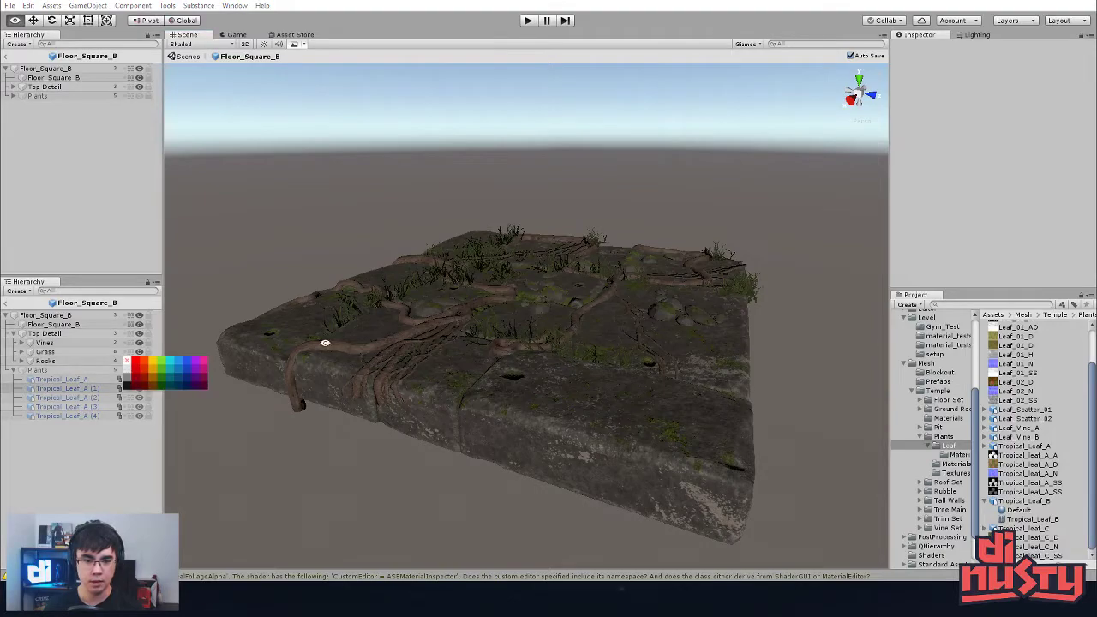
left_click_drag(303, 220, 233, 317, "alt")
left_click_drag(423, 313, 559, 314, "alt")
left_click(141, 351)
left_click(139, 343)
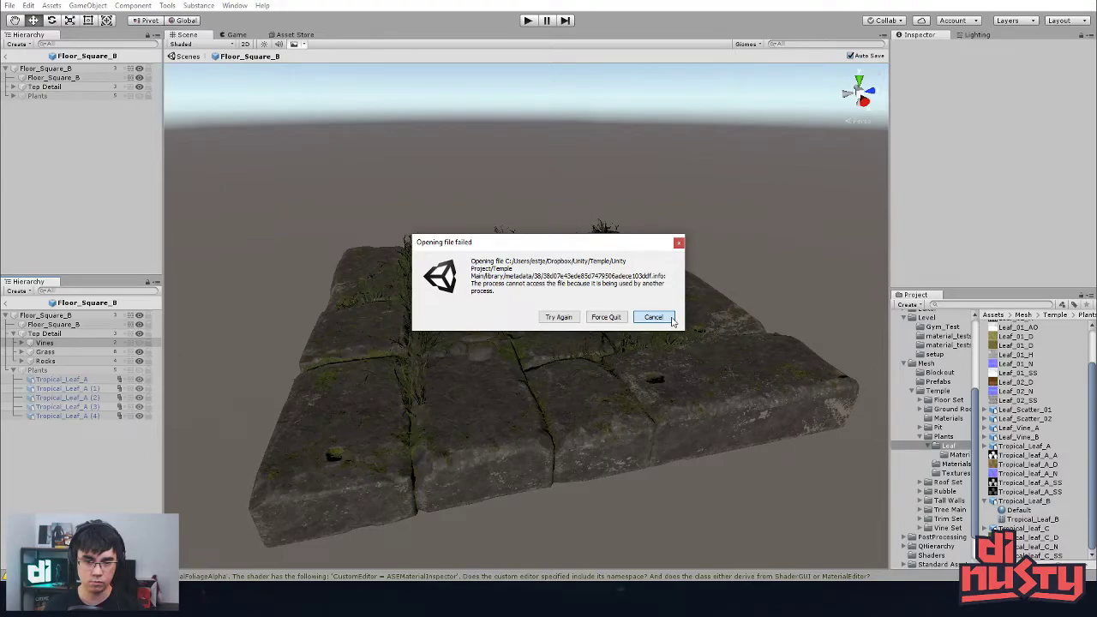
left_click(671, 321)
left_click(459, 338)
left_click(253, 344)
left_click(140, 343)
left_click(140, 343)
left_click(139, 343)
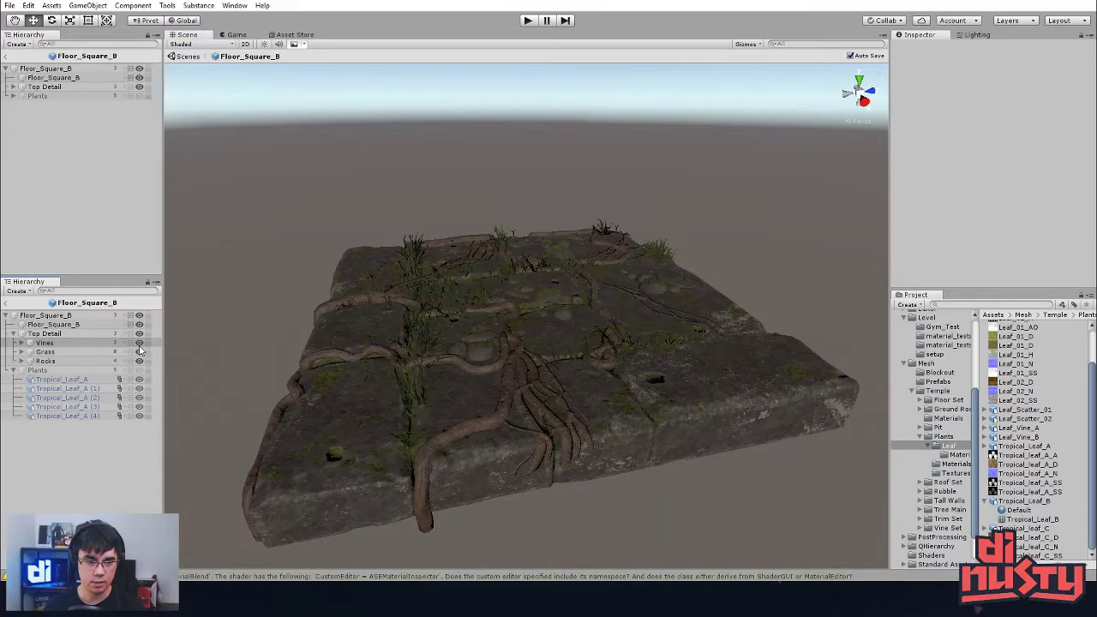
Step: Toggle the Grass group of Floor_Square_B off and on, dismiss the file error and look over the detailed tile
left_click(141, 351)
left_click(140, 351)
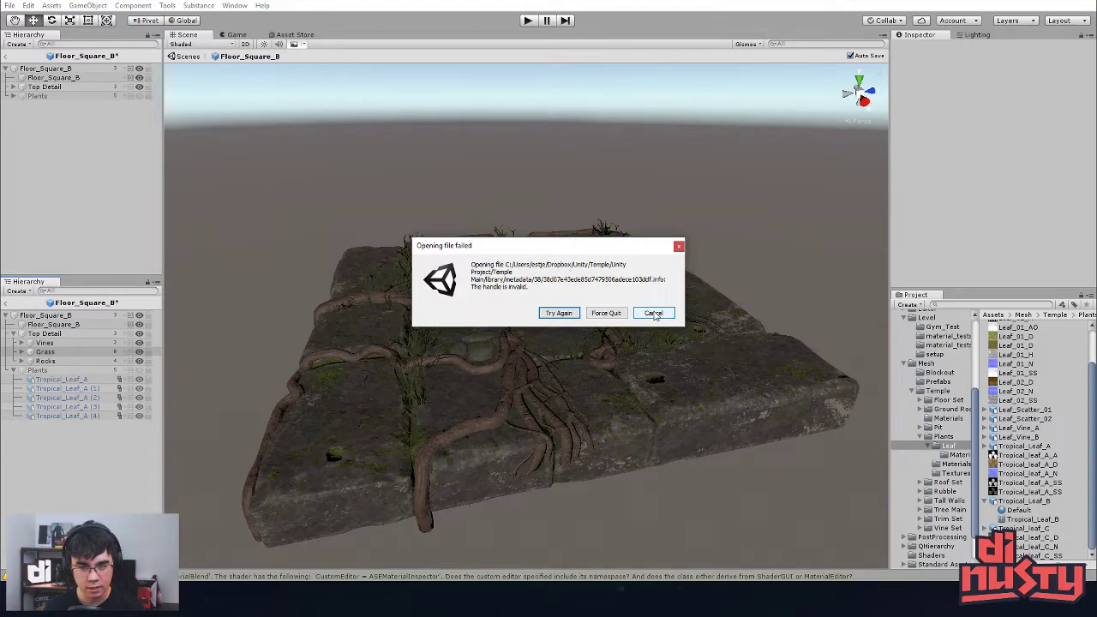
left_click(658, 315)
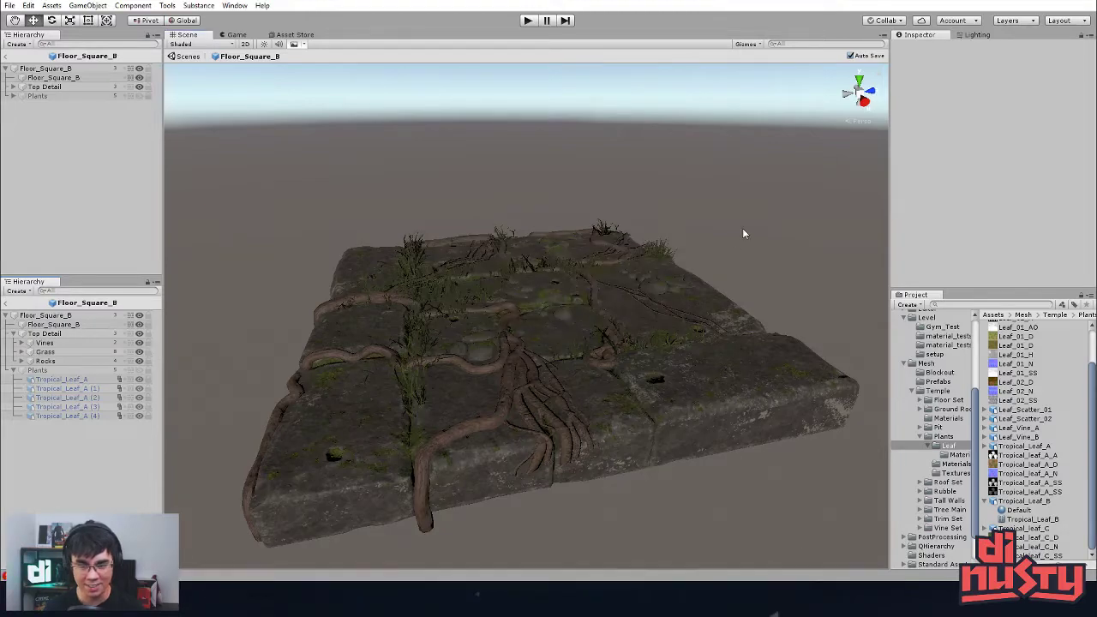
left_click(349, 333)
left_click(96, 361)
left_click(243, 280)
left_click_drag(531, 171, 545, 251, "alt")
mouse_move(569, 298)
left_mouse_down("alt")
mouse_move(531, 277)
mouse_move(582, 304)
left_mouse_up("alt")
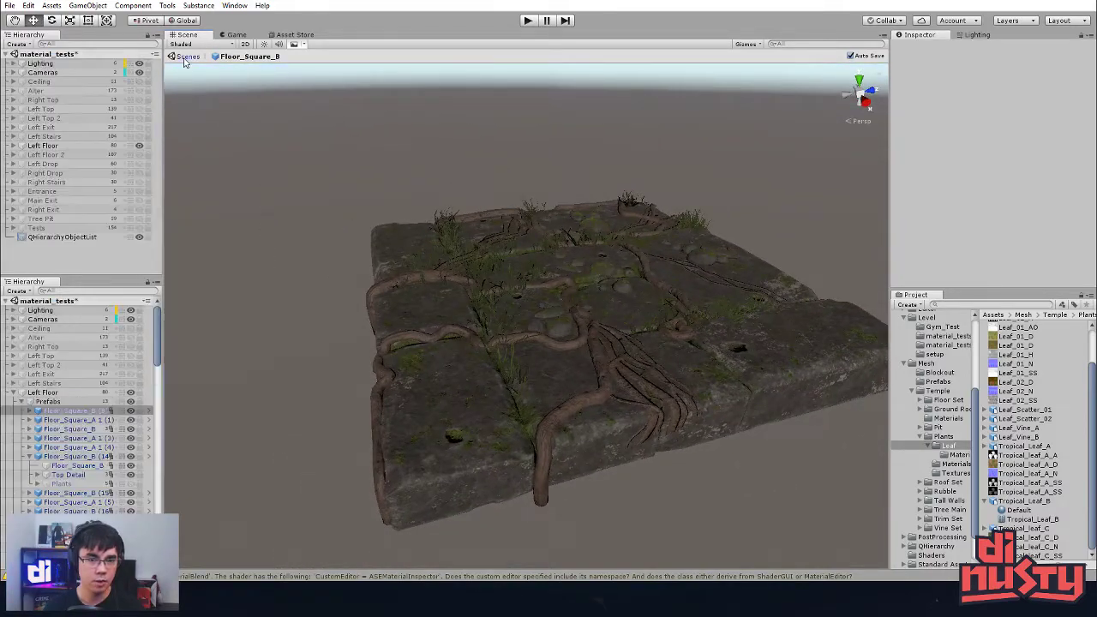
Step: Return to the material_tests scene and examine the vine, grass and rock details on the Floor_Square_B tiles
left_click(186, 56)
left_click_drag(450, 132, 567, 261, "alt")
left_click(640, 224)
left_click(518, 204)
right_click_drag(567, 261, 587, 272, "alt")
left_click_drag(588, 272, 665, 363, "alt")
left_click(697, 221)
left_click(668, 365)
key("f")
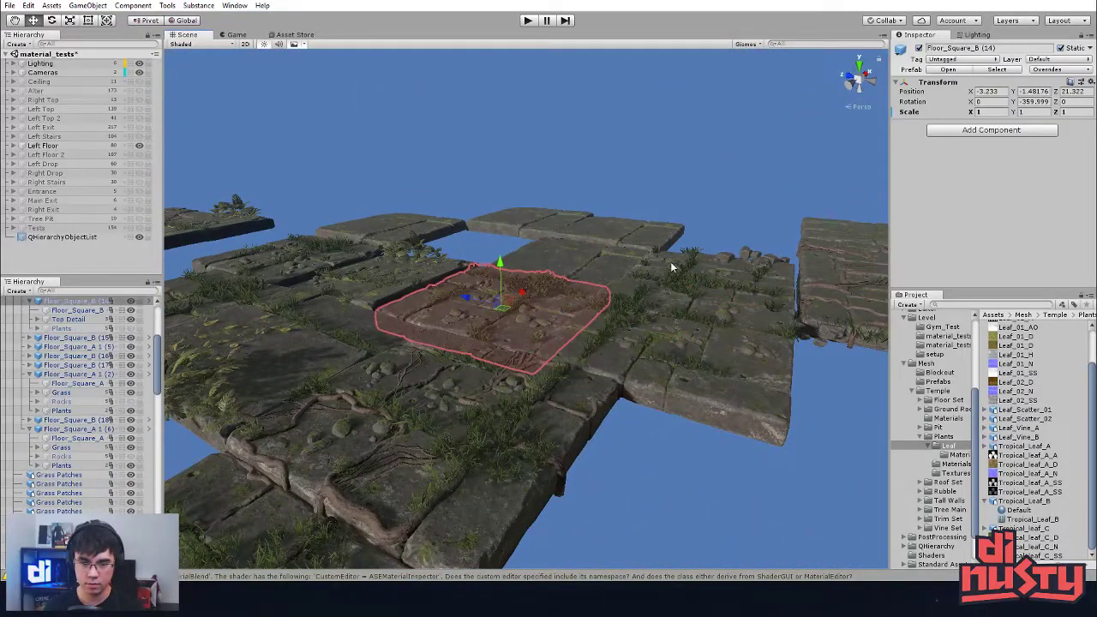
left_click(673, 267)
left_click(490, 249)
left_click_drag(463, 277, 660, 282, "alt")
mouse_move(561, 321)
left_mouse_down("alt")
mouse_move(543, 338)
mouse_move(559, 334)
left_mouse_up("alt")
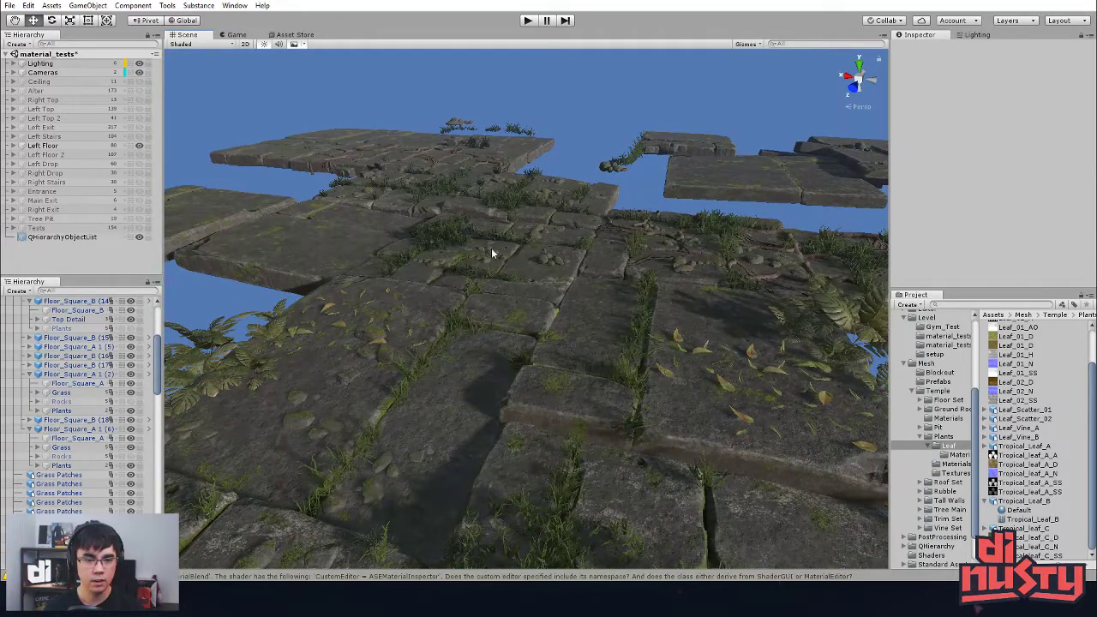
Step: Select the Floor_Square_B (14) tile in the scene and activate its Plants group
left_click(103, 310)
left_click(499, 289)
key("f")
left_click(595, 209)
left_click(575, 338)
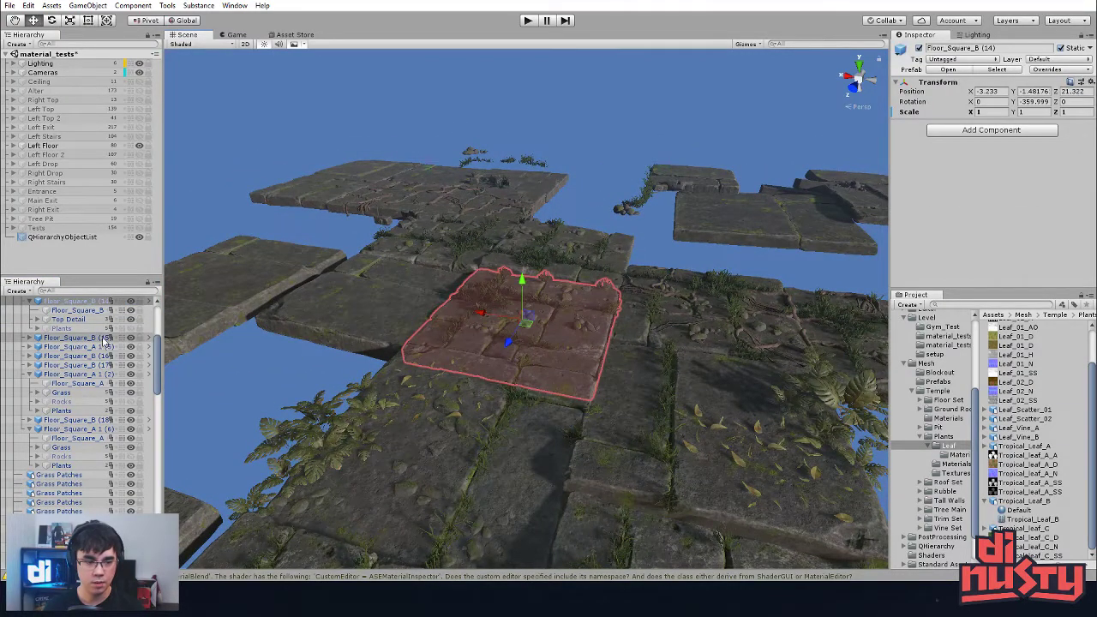
left_click(130, 328)
right_click_drag(524, 403, 521, 396)
Step: Expand the Floor_Square_A 1 (4) tile and toggle its Plants group off and on to compare the result
left_click(476, 311)
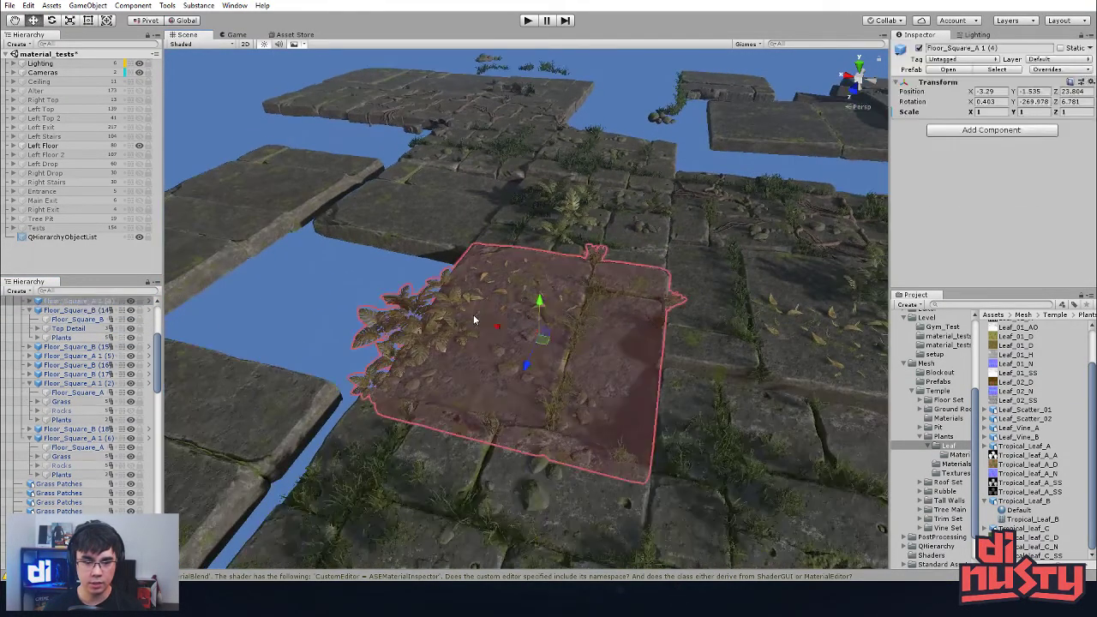
scroll(119, 379, "up", 1)
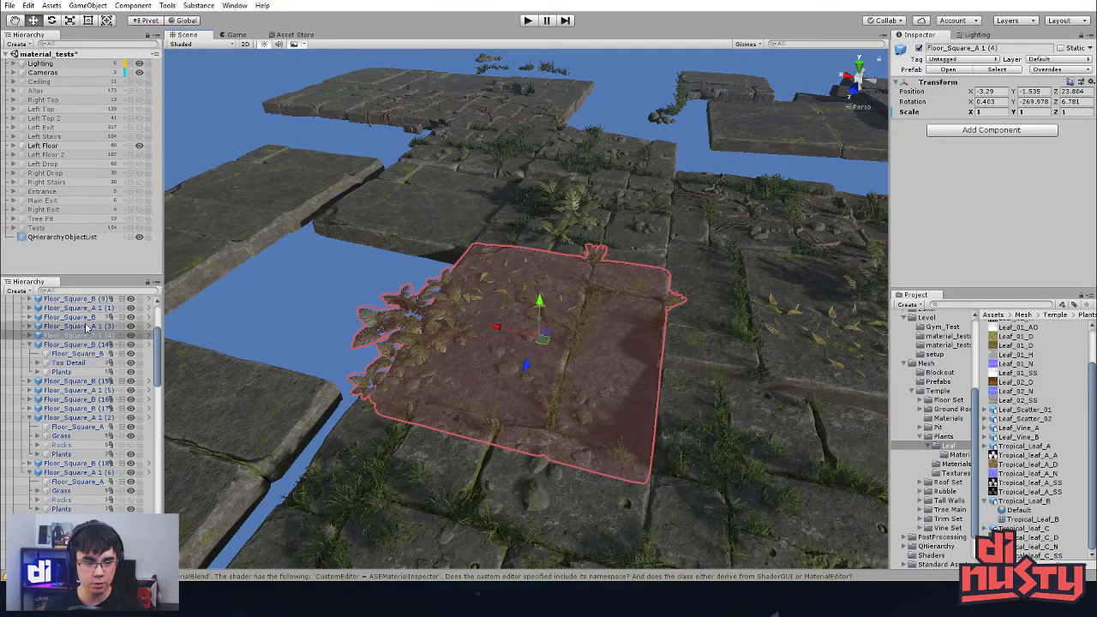
left_click(30, 335)
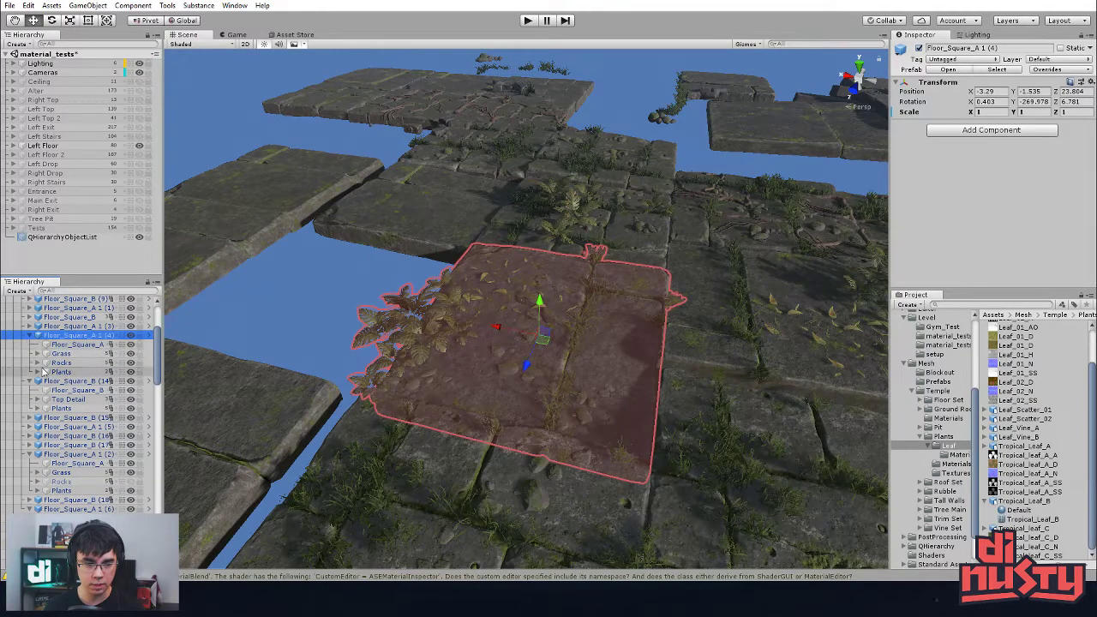
left_click(130, 372)
left_click(130, 372)
left_click(322, 309)
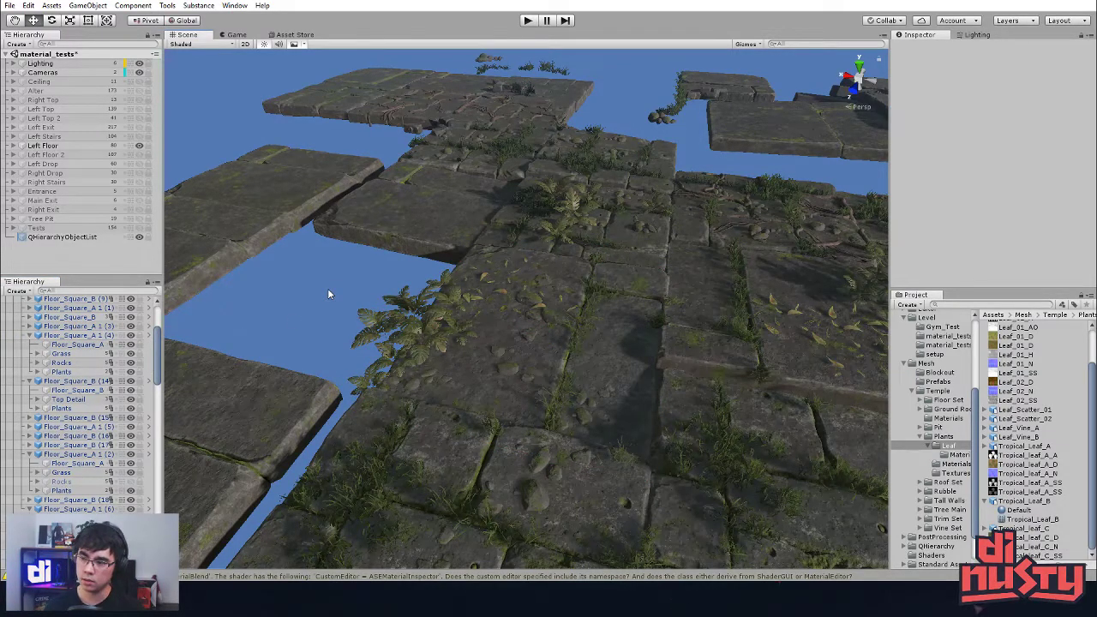
Step: Select the Floor_Square_B (15) tile and frame it in the scene view
left_click_drag(322, 291, 522, 201, "alt")
left_click(522, 202)
key("f")
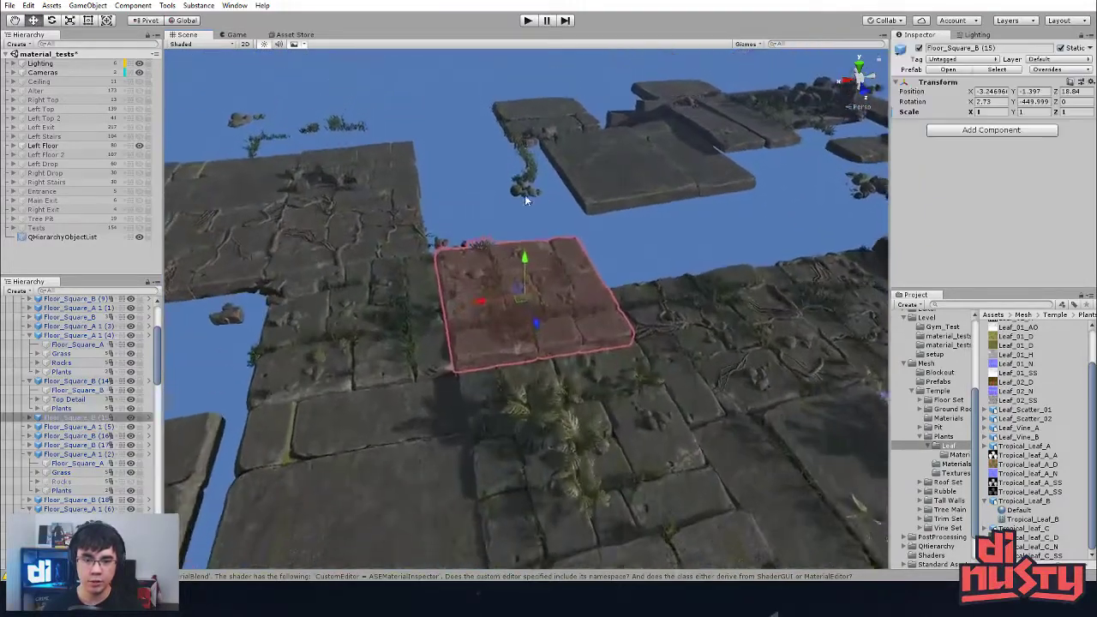
Step: Alternate the selection between the Floor_Square_B (15) prefab root and its floor mesh, finishing on the prefab root
left_click_drag(530, 395, 574, 362, "alt")
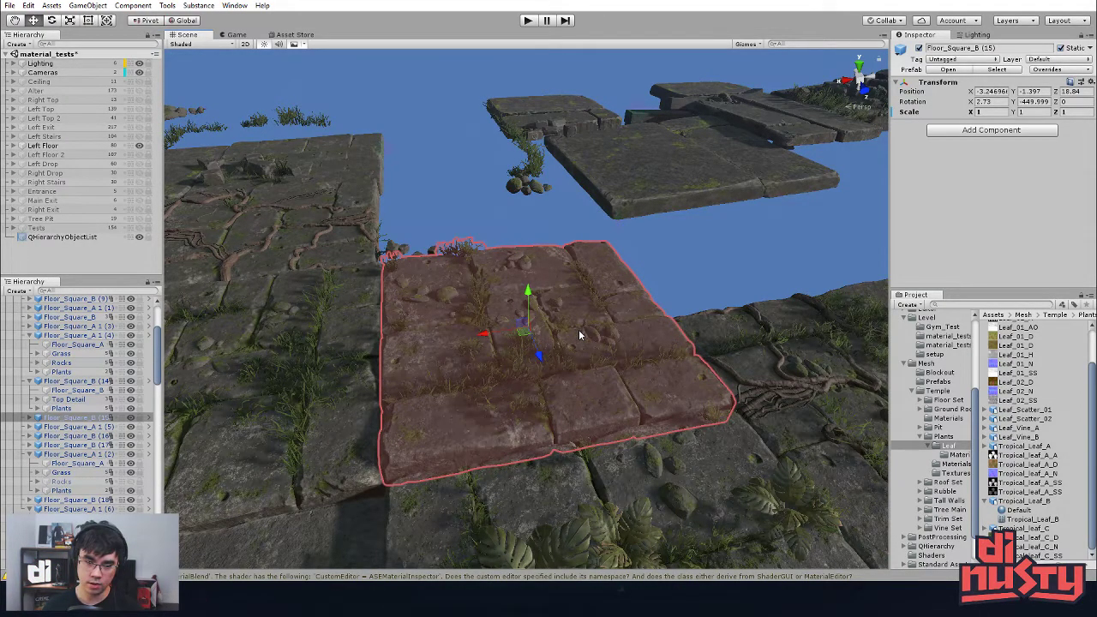
left_click(699, 247)
left_click_drag(771, 274, 597, 271, "alt")
left_click(600, 272)
left_click(677, 255)
left_click(597, 261)
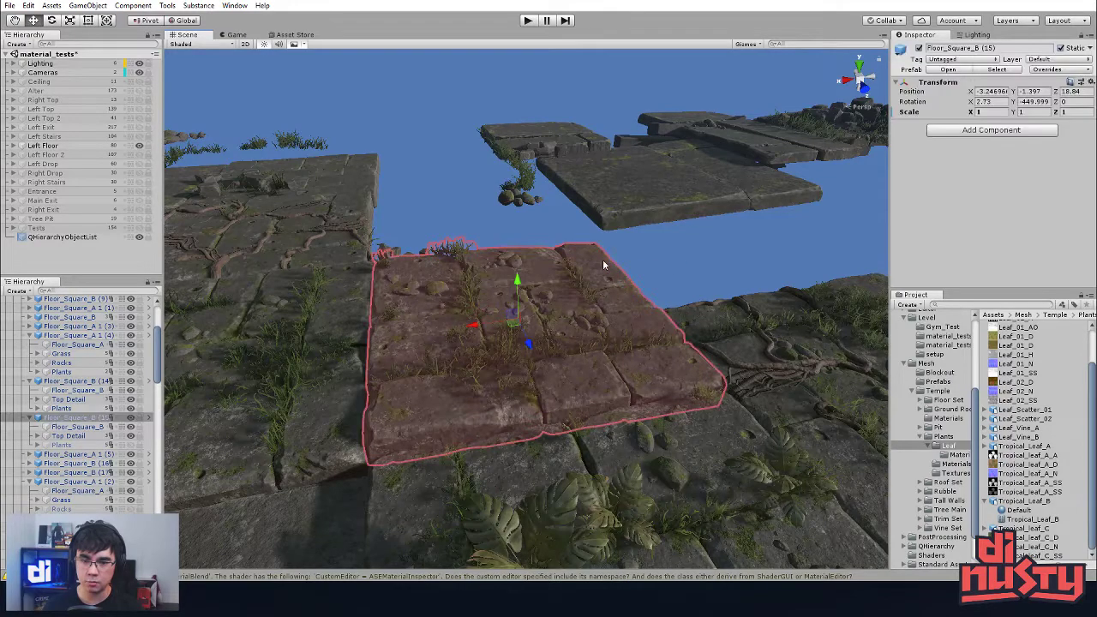
left_click(606, 258)
left_click(599, 260)
left_click(606, 258)
left_click(600, 261)
left_click(599, 260)
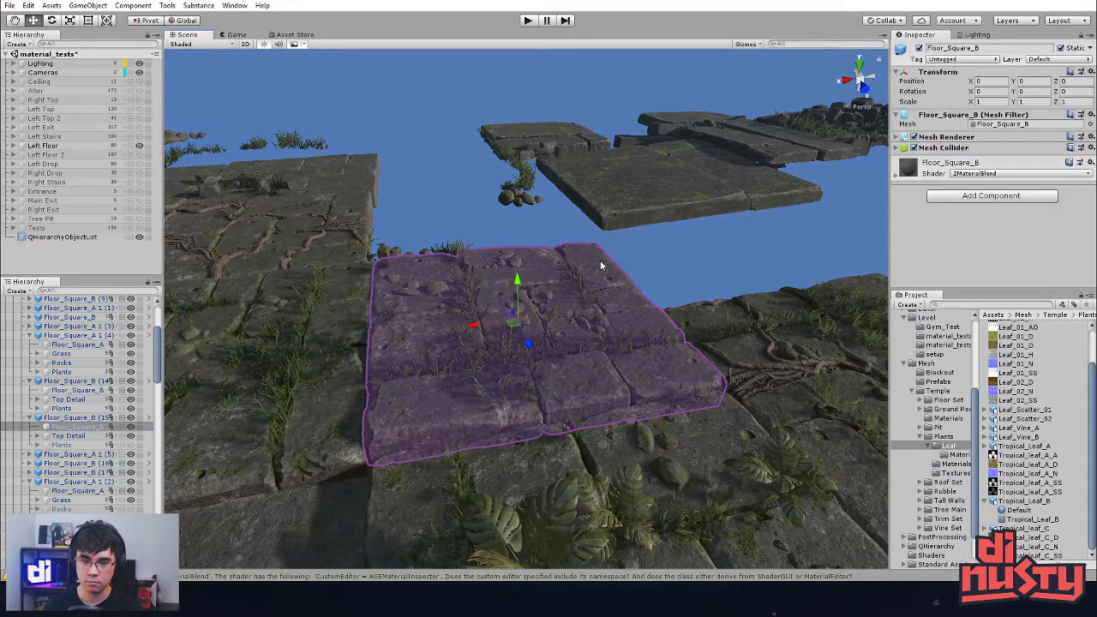
left_click(643, 253)
left_click(528, 362)
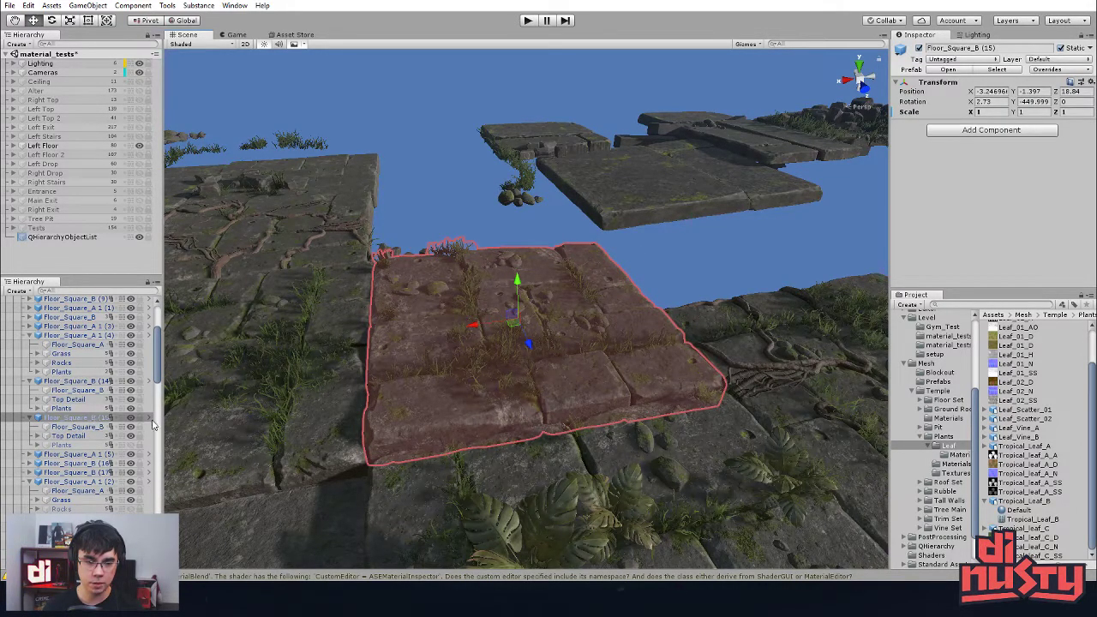
Step: Open the Floor_Square_B prefab for editing and examine its pieces up close
left_click(149, 418)
left_click(428, 234)
left_click(394, 273)
left_click_drag(413, 333, 437, 315, "alt")
left_click(598, 148)
left_click(413, 247)
Step: Try repositioning a piece of the Floor_Square_B prefab, undo the changes and return to the material_tests scene
left_click_drag(576, 250, 668, 301)
middle_click_drag(669, 301, 633, 299)
left_click_drag(632, 299, 418, 320, "alt")
key("ctrl+z")
key("ctrl+z")
left_click(186, 56)
Step: Examine the floor tiles around Floor_Square_B (15) from several angles
left_click(441, 199)
left_click_drag(441, 198, 663, 274, "alt")
left_click(663, 274)
left_click(714, 336)
left_click_drag(714, 337, 557, 369, "alt")
middle_click_drag(557, 369, 534, 380)
left_click_drag(533, 379, 422, 310, "alt")
middle_click_drag(421, 309, 428, 371)
middle_click_drag(612, 339, 607, 367)
Step: Collapse the Floor_Square_A 1 (4), Floor_Square_B (14) and Floor_Square_B (15) entries in the hierarchy
left_click(30, 336)
left_click(30, 346)
left_click(30, 354)
Step: Examine the whole Left Floor section to see how its modular tiles fit together
left_click(400, 244)
middle_click_drag(405, 237, 472, 264)
left_click(462, 232)
left_click_drag(548, 249, 335, 279, "alt")
middle_click_drag(335, 280, 438, 294)
left_click_drag(438, 294, 399, 222, "alt")
middle_click_drag(400, 222, 626, 212)
left_click(528, 282)
left_click_drag(529, 282, 582, 214, "alt")
left_click(466, 326)
left_click_drag(465, 325, 492, 331, "alt")
middle_click_drag(492, 330, 403, 342)
right_click_drag(403, 342, 433, 351, "alt")
left_click_drag(434, 352, 420, 403, "alt")
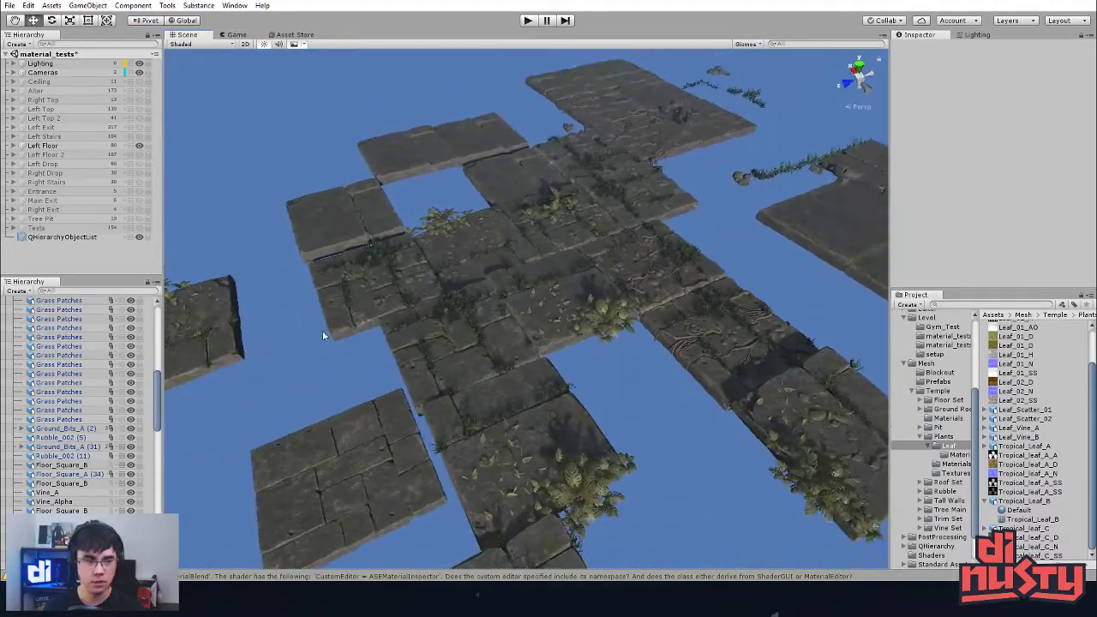
Step: Make all the hidden level groups from Ceiling down to Tree Pit visible, leaving Tests hidden
left_click_drag(140, 81, 142, 222)
left_click(140, 137)
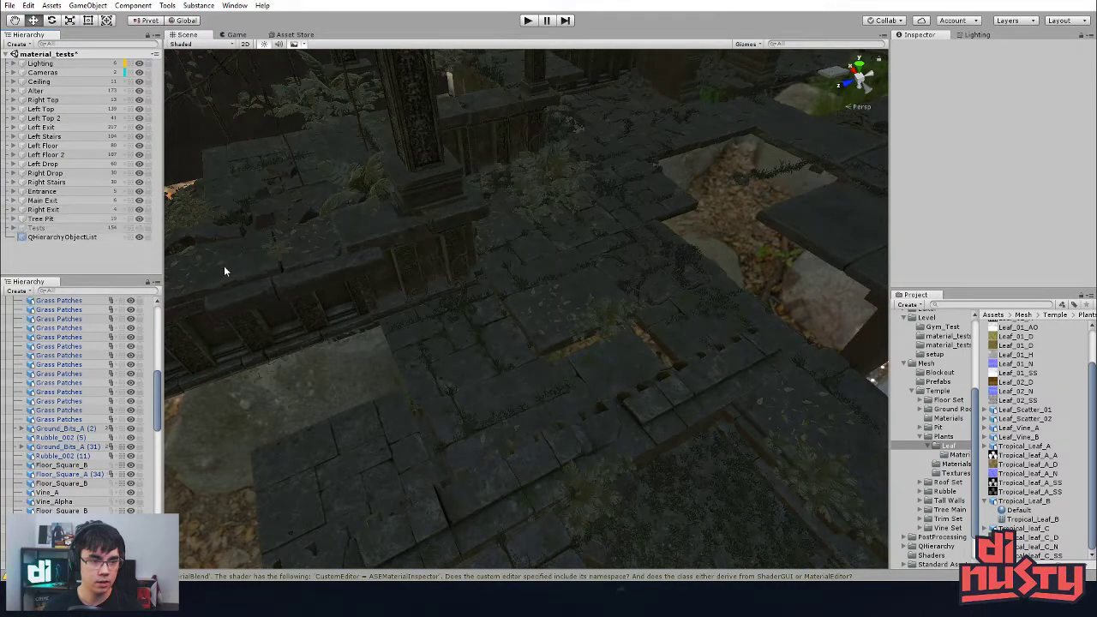
Step: Look over the assembled temple interior, from the floor tiles to the circular pit beside the altar
right_click_drag(539, 292, 538, 264)
scroll(538, 264, "down", 3)
middle_click_drag(538, 264, 440, 237)
middle_click_drag(660, 232, 545, 241)
right_click_drag(543, 241, 582, 330)
left_click_drag(583, 331, 569, 276, "alt")
right_click_drag(569, 276, 557, 261, "alt")
left_click_drag(557, 261, 573, 284, "alt")
middle_click_drag(627, 287, 606, 271)
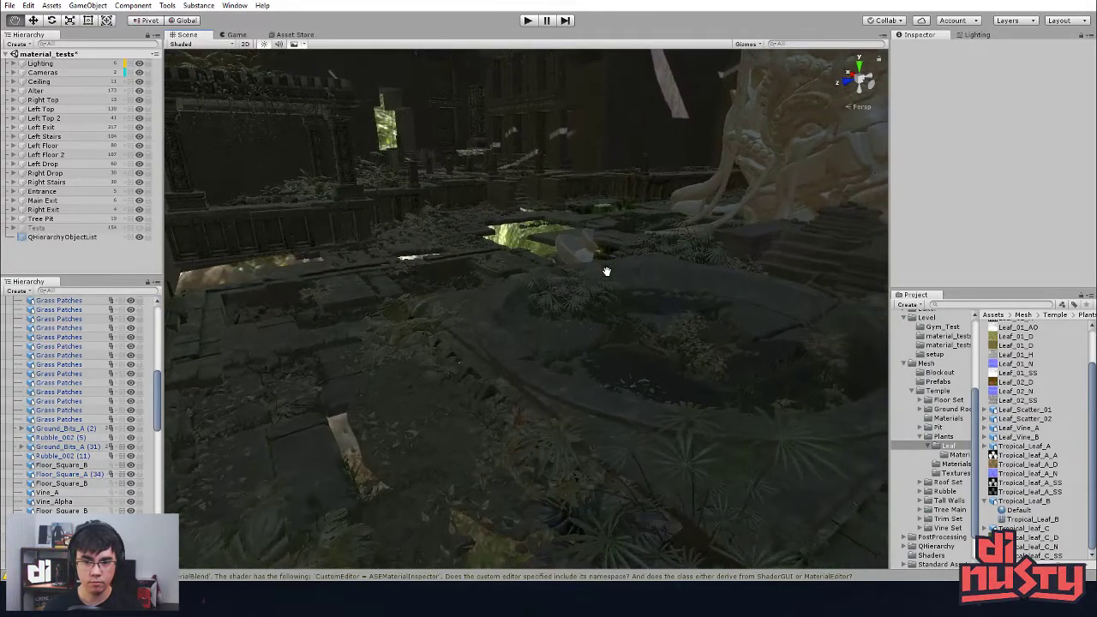
right_click_drag(606, 272, 538, 287)
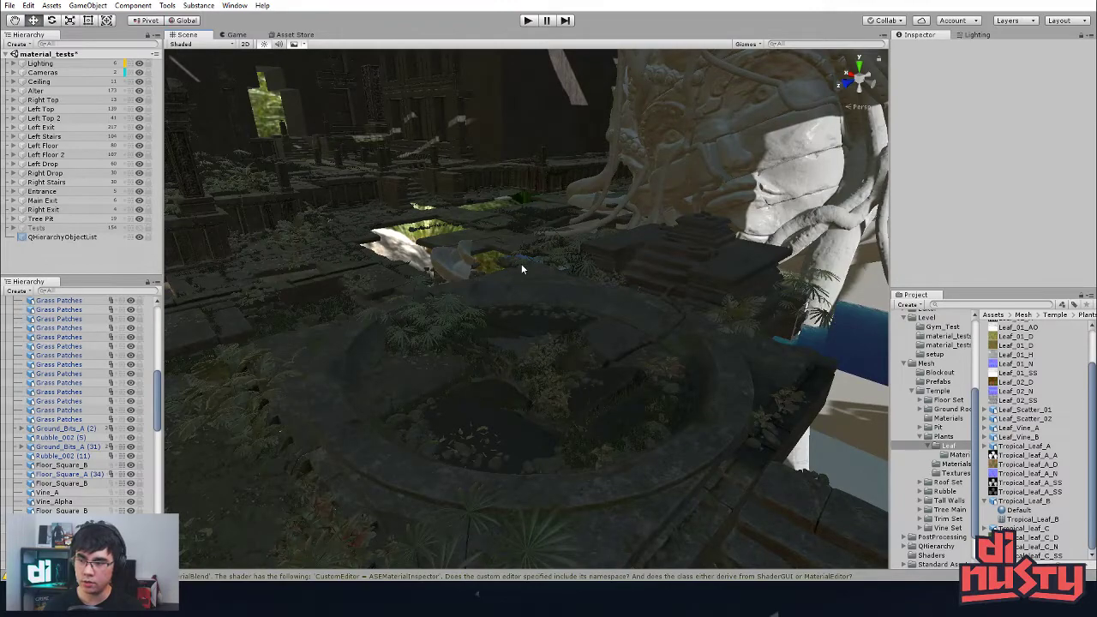
middle_click_drag(516, 269, 526, 288)
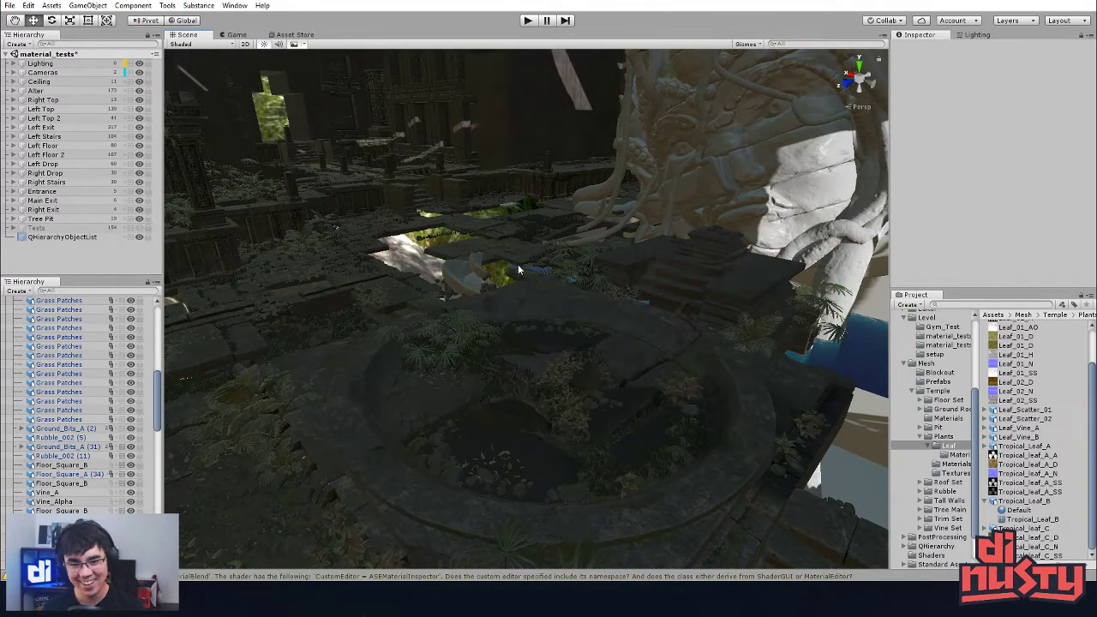
right_click_drag(521, 332, 443, 313)
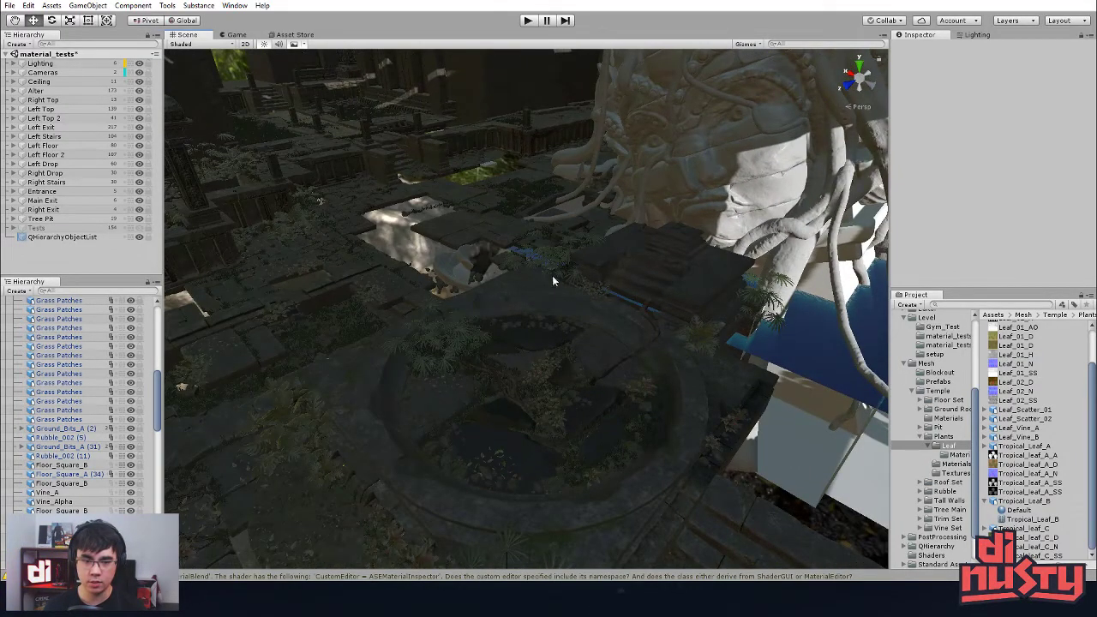
right_click_drag(545, 274, 599, 271)
middle_click_drag(599, 272, 598, 204)
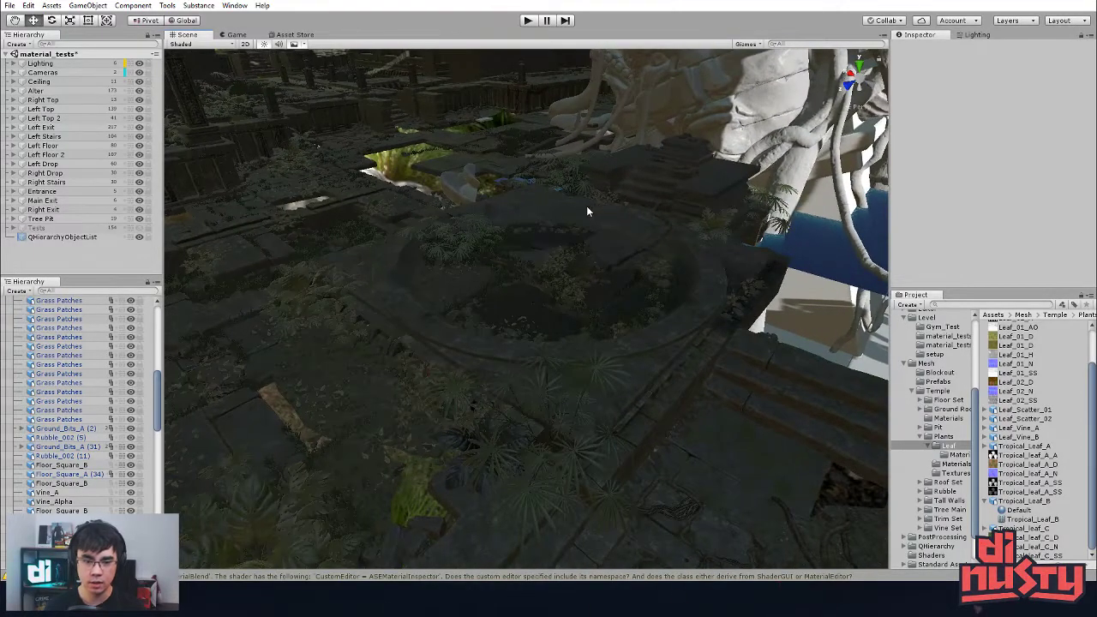
right_click_drag(757, 273, 675, 288)
Step: Hide the Ceiling group to expose the temple interior from above
left_click(74, 229)
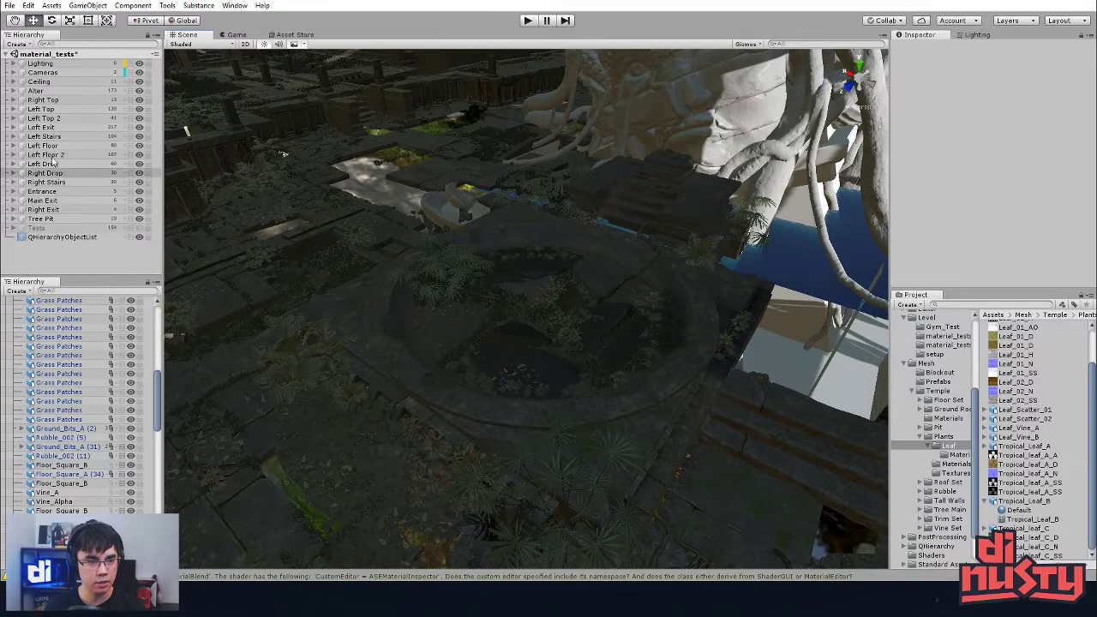
left_click(139, 82)
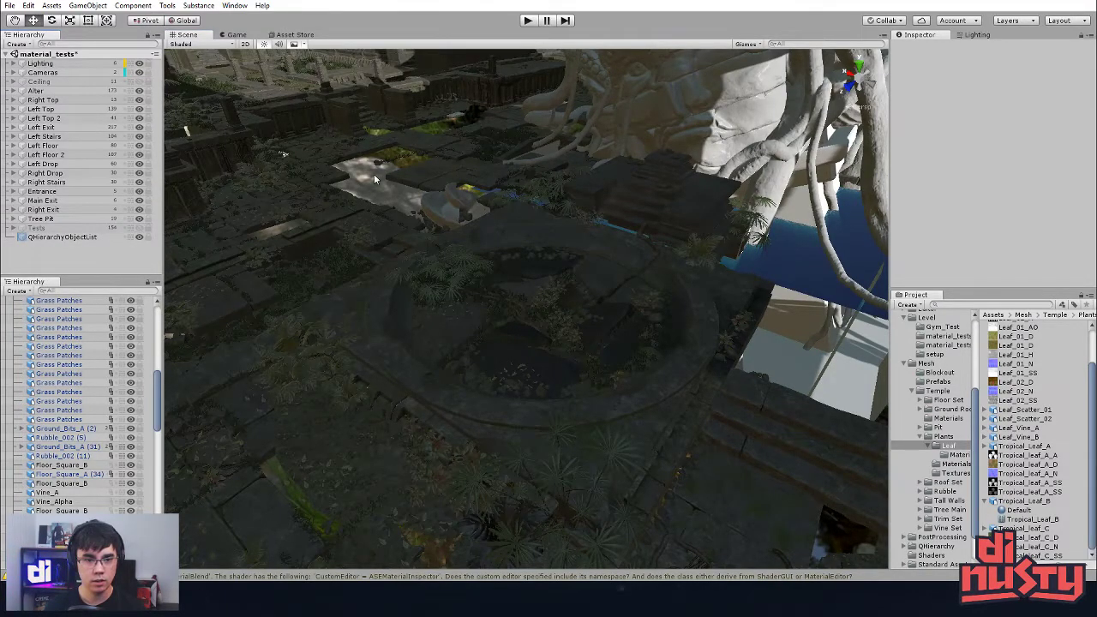
right_click_drag(378, 189, 402, 304)
key("s")
Step: Expand the Lighting group and rotate the Directional Light so that it lights the temple floor
left_click(9, 63)
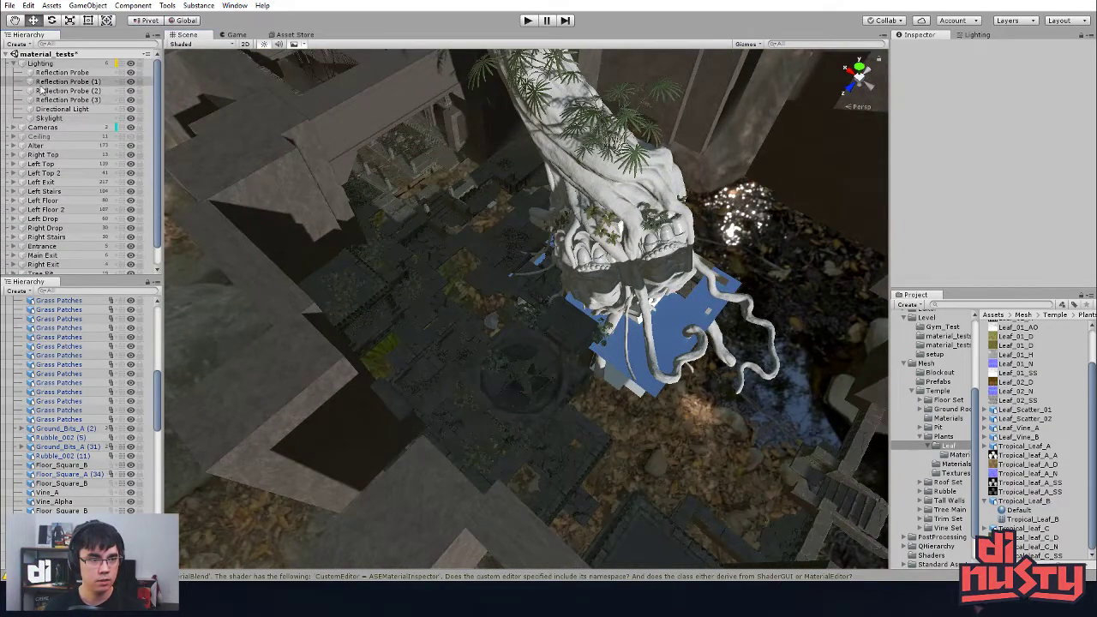
left_click(63, 109)
key("e")
left_click_drag(516, 322, 480, 265)
Step: Frame the circular pit and examine its grass, plants and vines under the new light
left_click(521, 376)
key("f")
scroll(492, 299, "down", 5)
left_click(326, 124)
left_click_drag(326, 124, 522, 129, "alt")
scroll(412, 274, "down", 5)
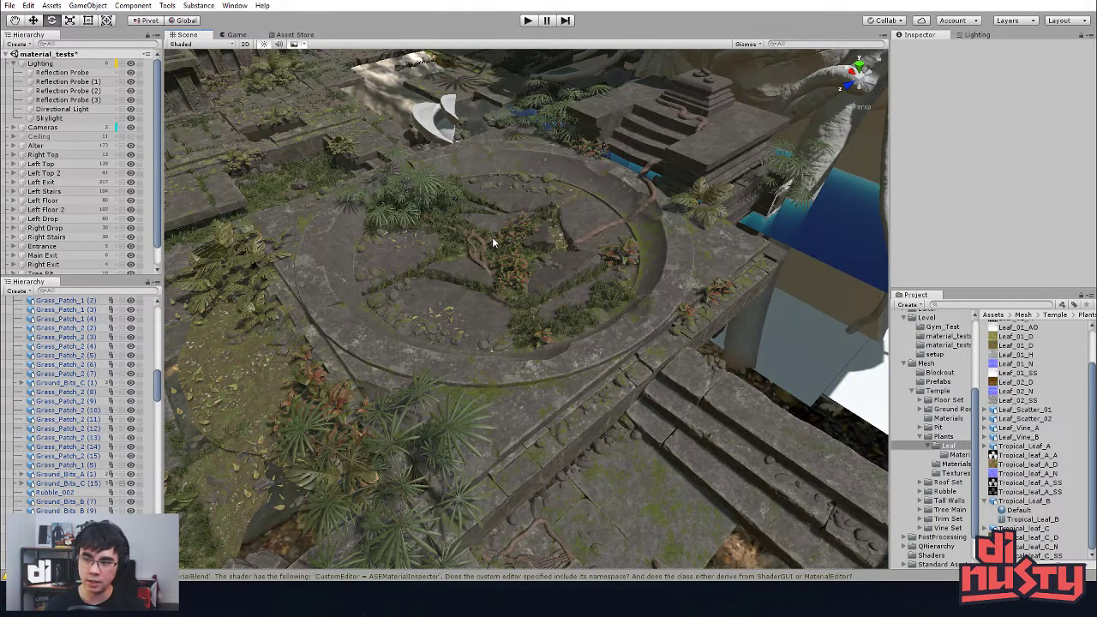
left_click_drag(492, 236, 544, 250, "alt")
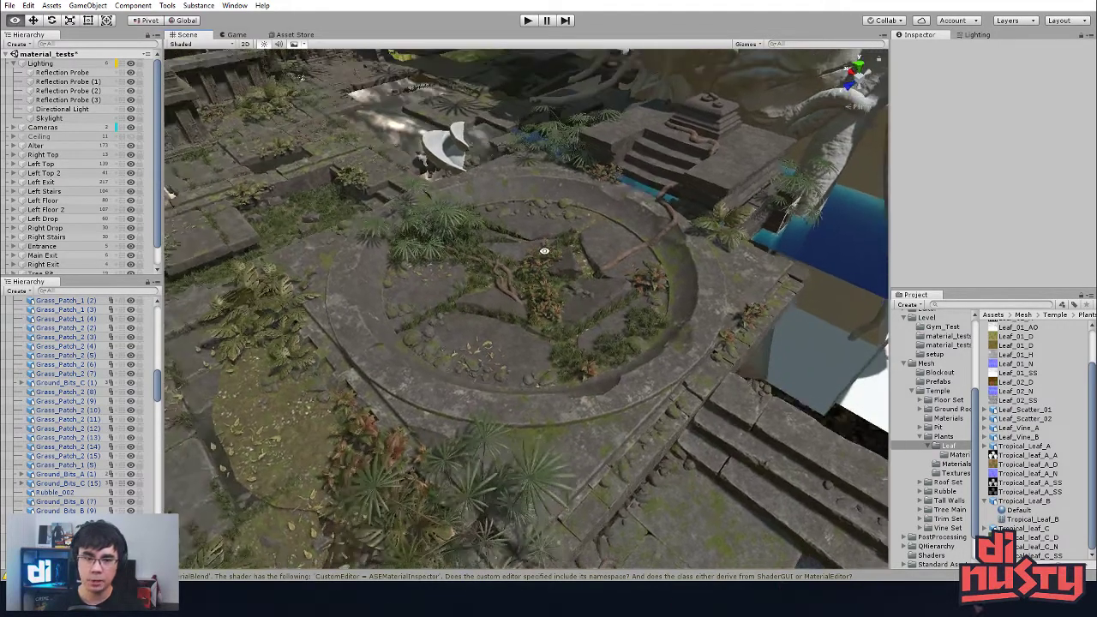
Step: Select the Front_center_Vine_H piece on the circular pit to check its extent, and clear the selection
left_click(425, 304)
left_click(523, 412)
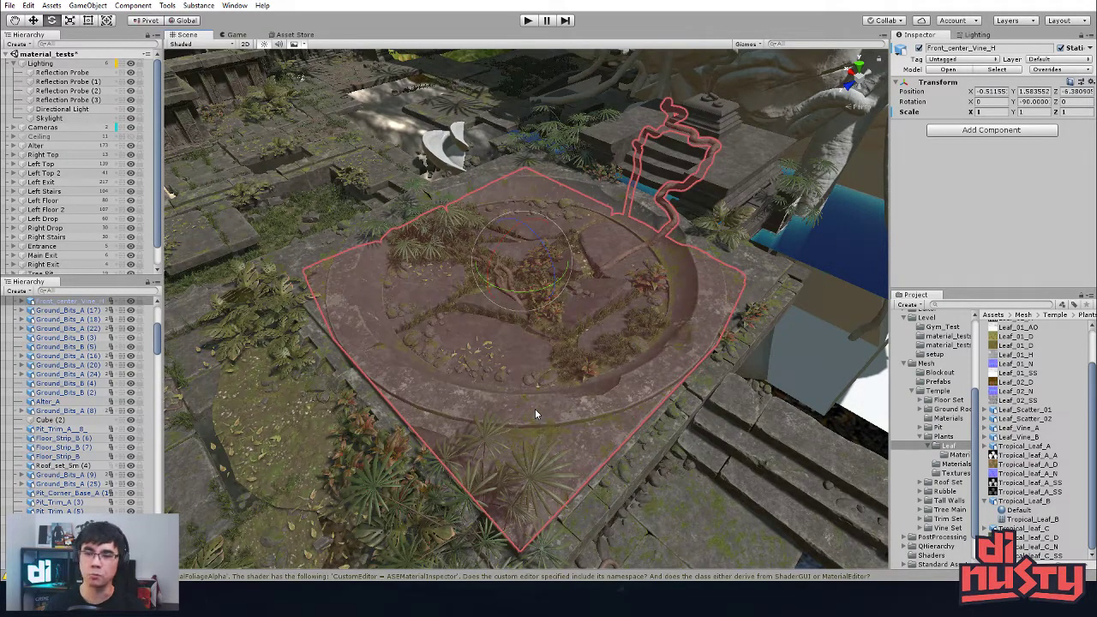
left_click(377, 114)
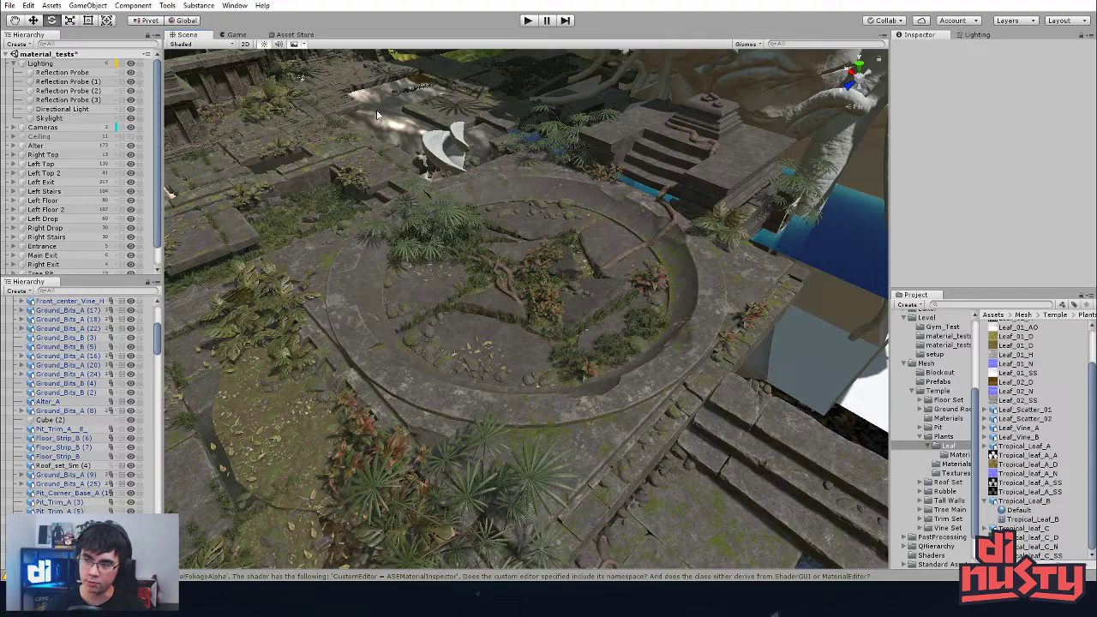
Step: Frame the carved ledge beside the floor gap and examine its surrounding plants, rubble and fallen leaves
left_click_drag(485, 246, 558, 254, "alt")
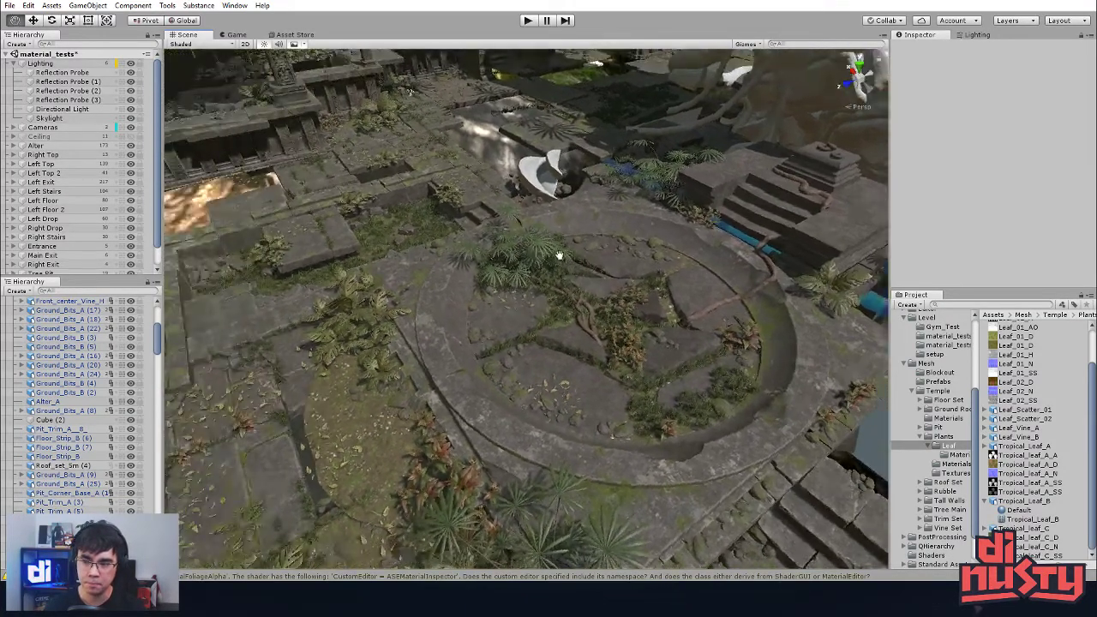
middle_click_drag(557, 254, 471, 242, "alt")
right_click_drag(444, 254, 533, 263)
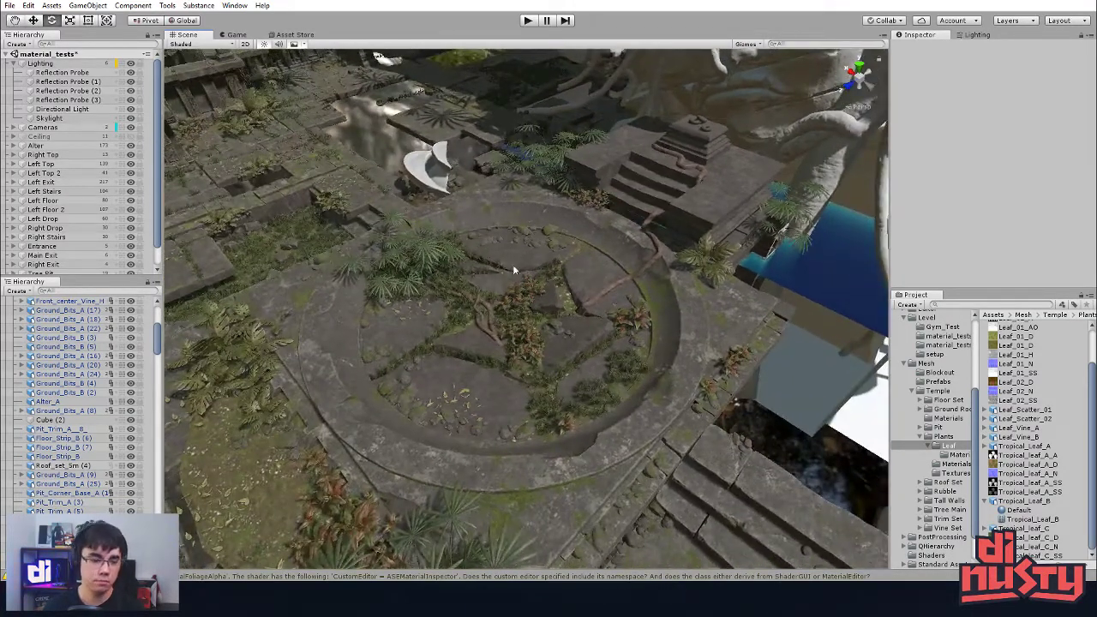
right_click_drag(339, 304, 370, 221)
right_click_drag(364, 182, 412, 219)
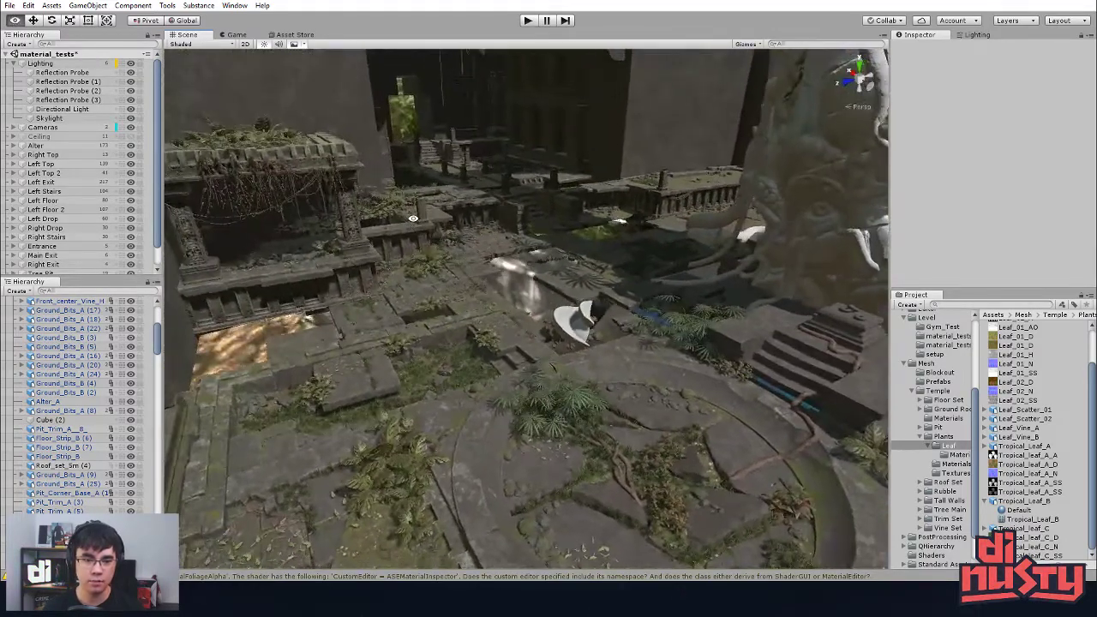
left_click(310, 288)
key("f")
left_click_drag(555, 464, 515, 446, "alt")
middle_click_drag(514, 445, 472, 413)
right_click_drag(470, 413, 463, 390)
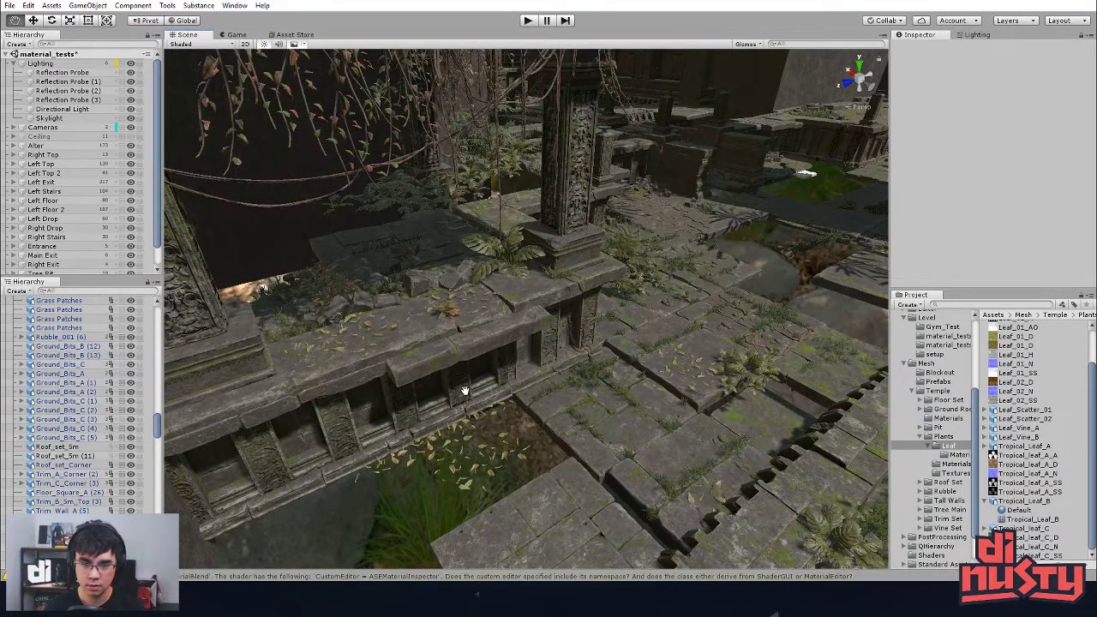
Step: Try deleting the GroundPlant_A (14) plant and the Rubble_001 (6) debris behind the carved ledge
left_click(328, 295)
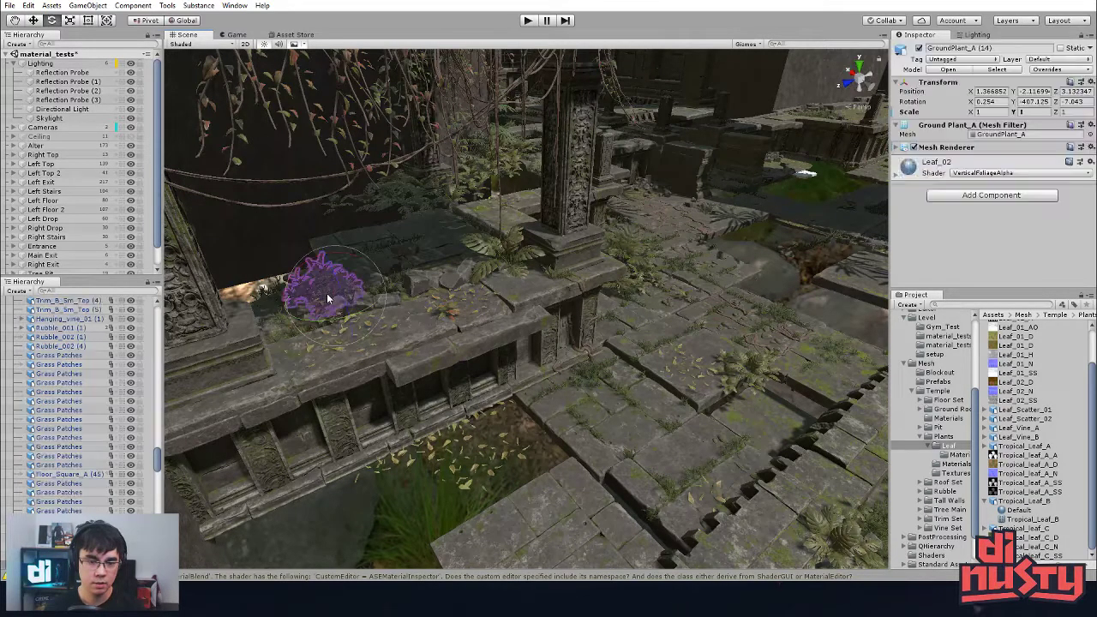
key("Delete")
middle_click_drag(426, 356, 412, 337)
left_click(328, 288)
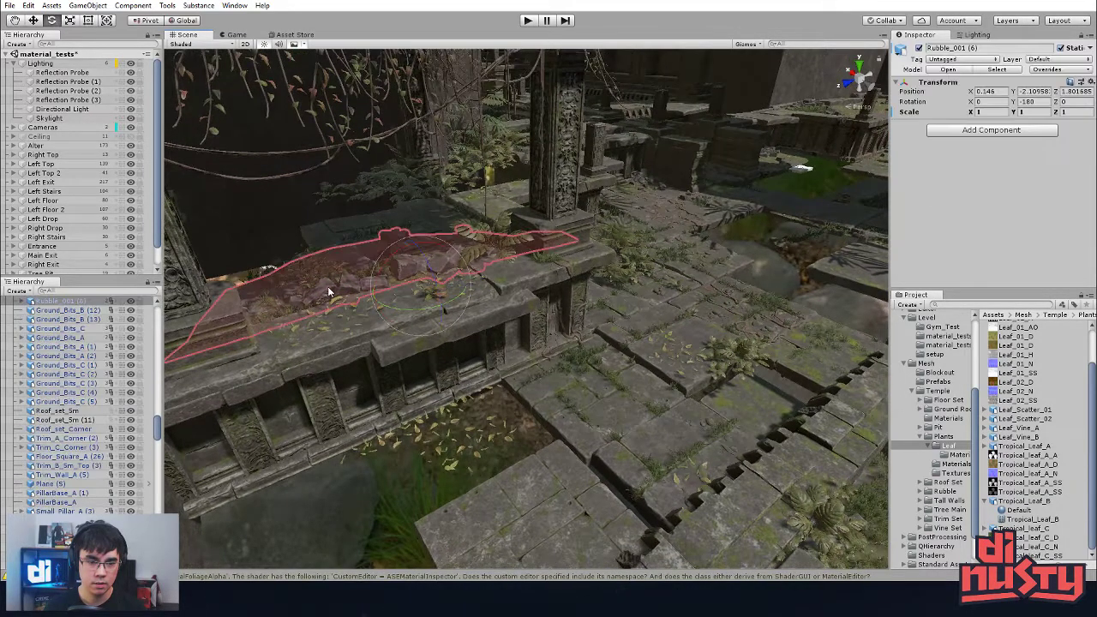
key("Delete")
left_click(412, 414)
left_click(510, 396)
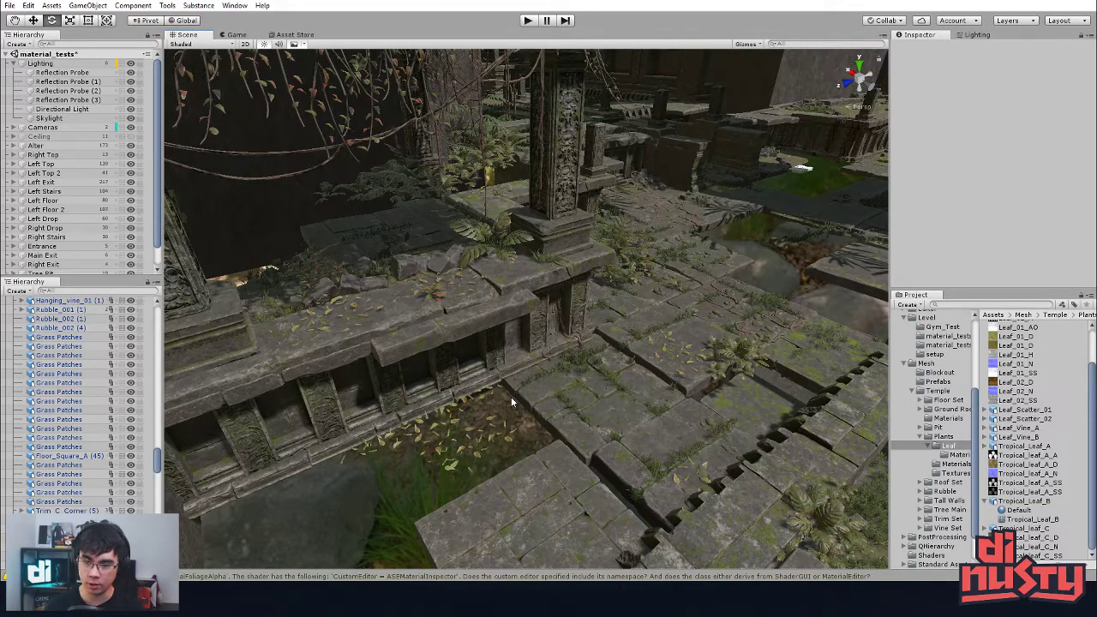
Step: Try rotating the GroundPlant_A (14) plant behind the ledge, undo the changes and select the plant again
middle_click_drag(656, 340, 597, 362)
right_click_drag(623, 364, 581, 367)
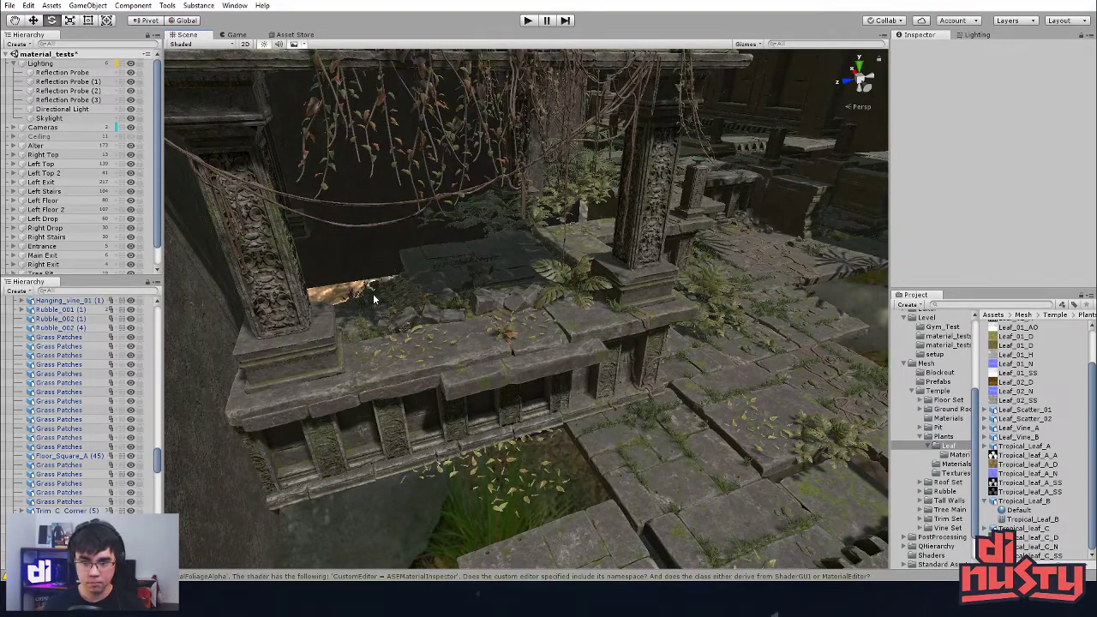
left_click(415, 295)
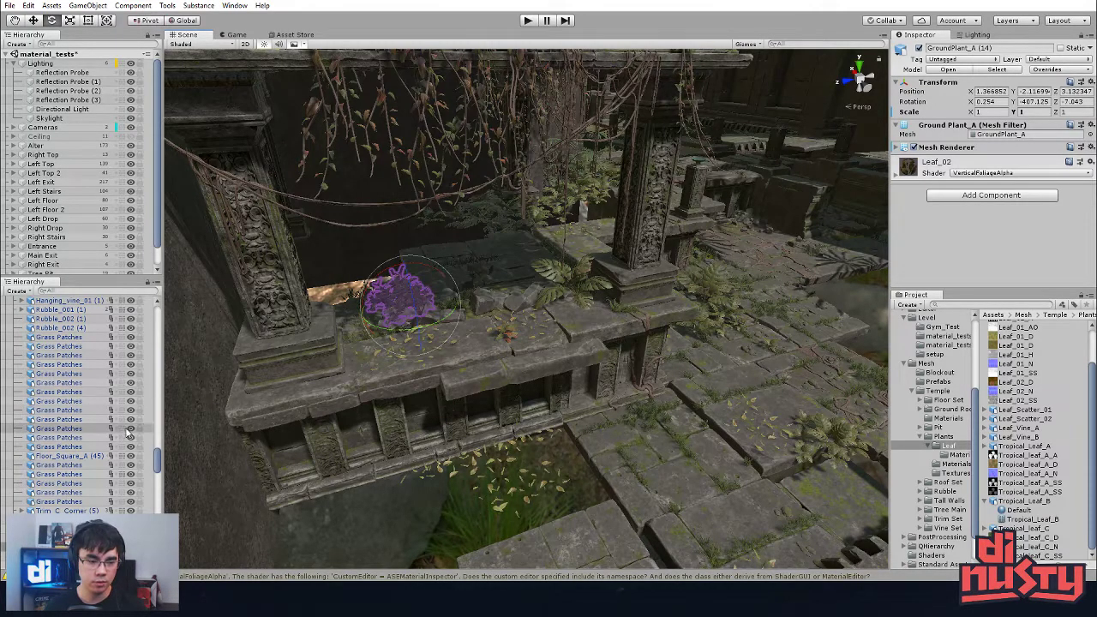
left_click_drag(429, 290, 381, 299)
key("ctrl+z")
key("ctrl+z")
left_click(408, 317)
left_click(402, 294)
Step: Select and frame the Floor_Square_B (17) tile, and expand it in the hierarchy to reach its child groups
left_click_drag(158, 468, 161, 422)
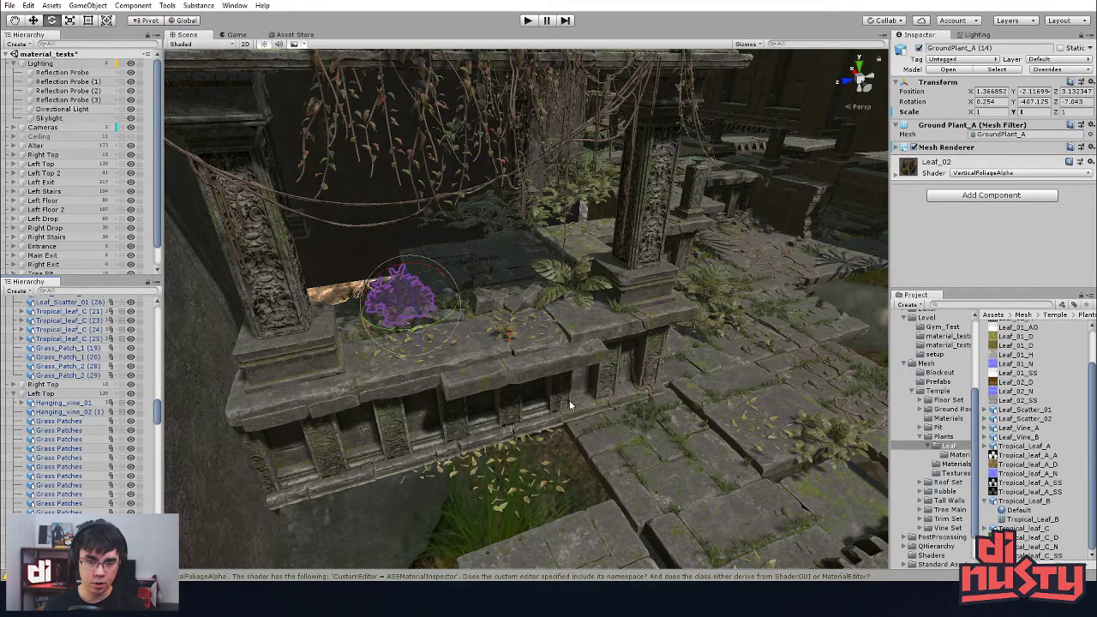
left_click(728, 479)
key("f")
scroll(73, 431, "down", 4)
left_click(29, 472)
left_click(30, 464)
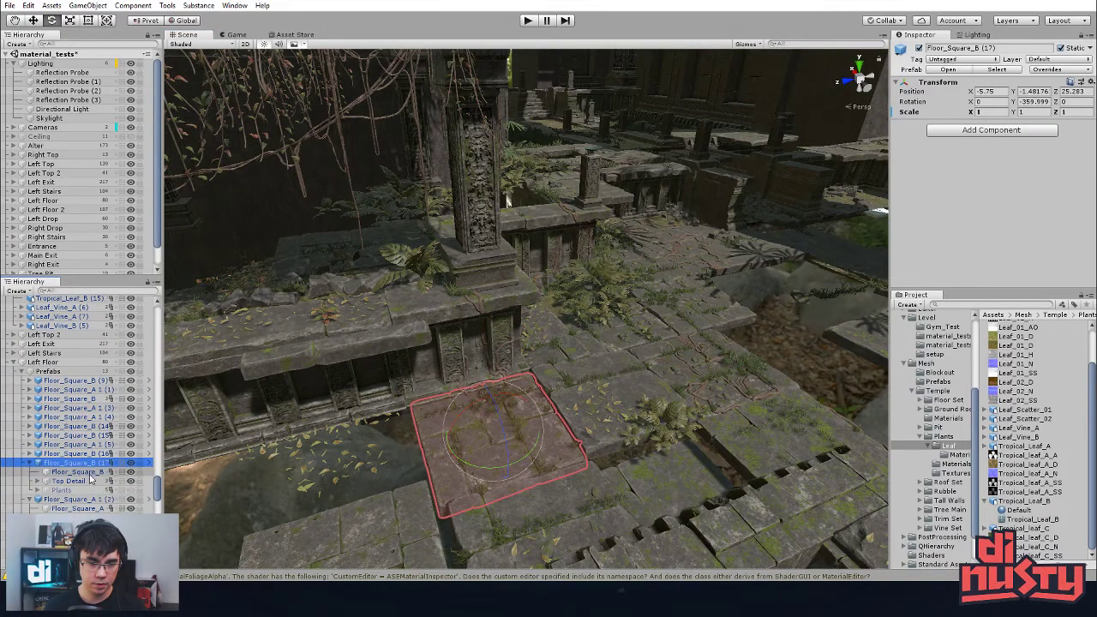
Step: Toggle the Plants group of Floor_Square_B (17) on and off to compare the tile with and without plants
left_click(130, 482)
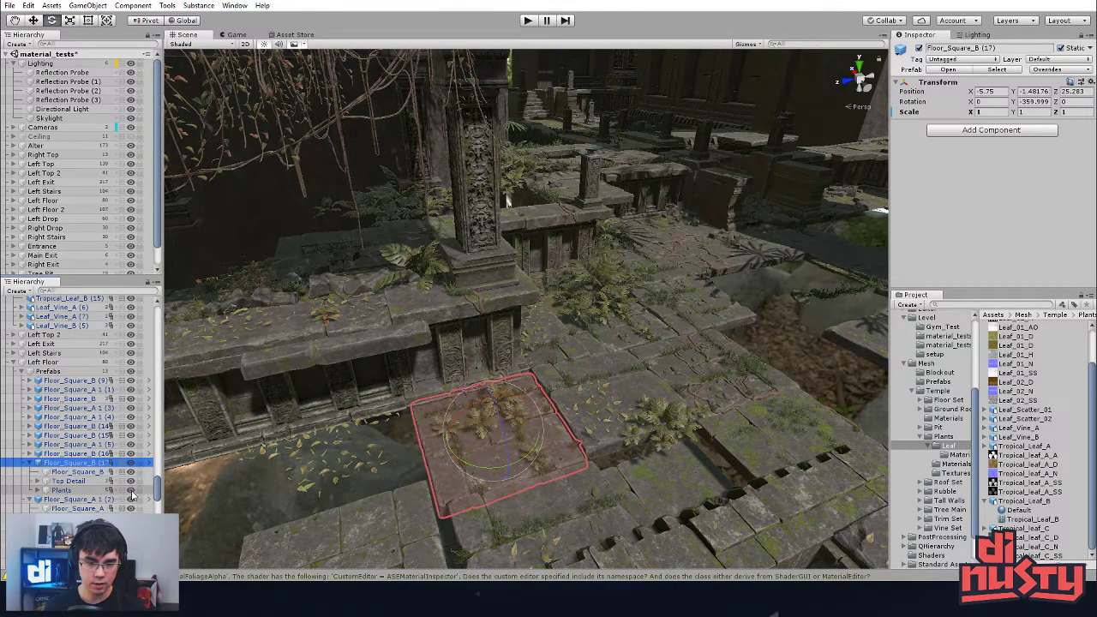
left_click(131, 491)
middle_click_drag(548, 479, 707, 505)
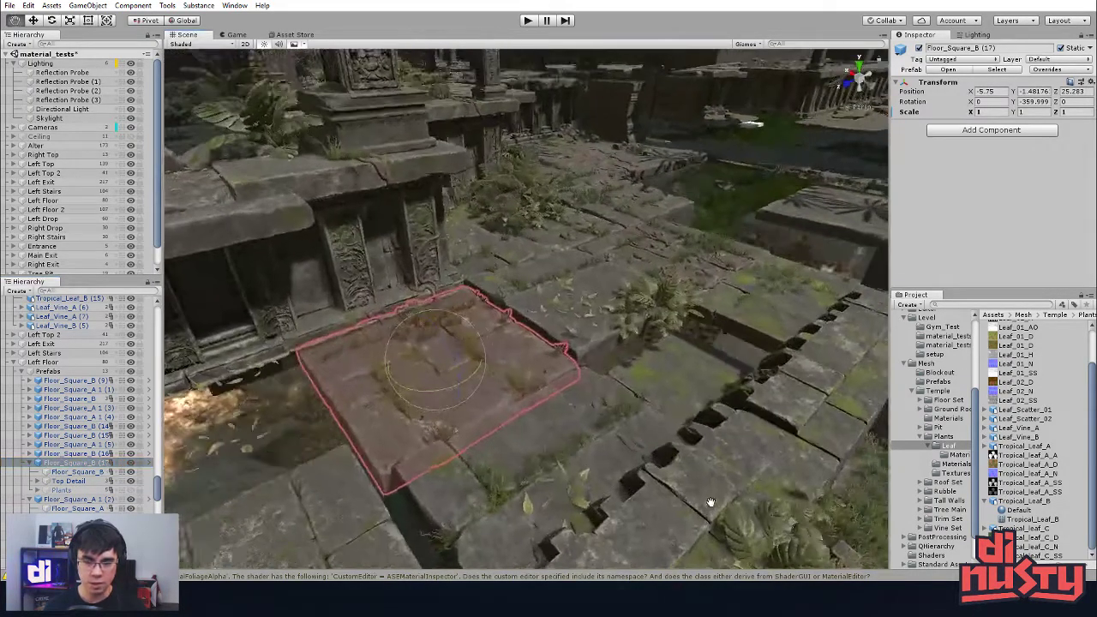
right_click_drag(707, 506, 777, 449)
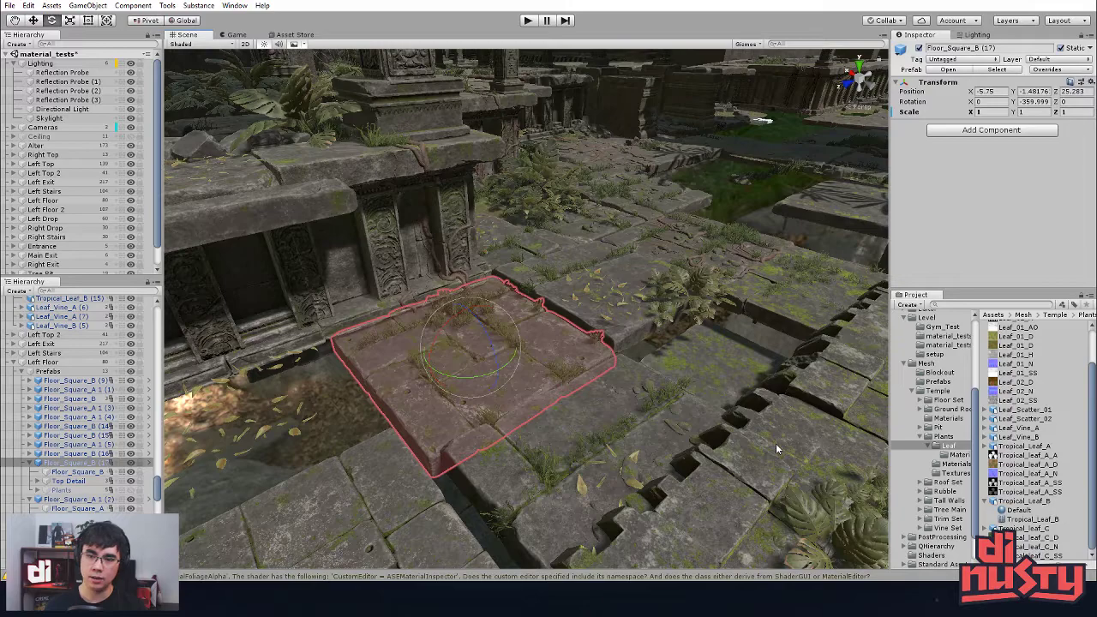
Step: Select the Plants group of the Floor_Square_B (17) tile and activate it
left_click(90, 490)
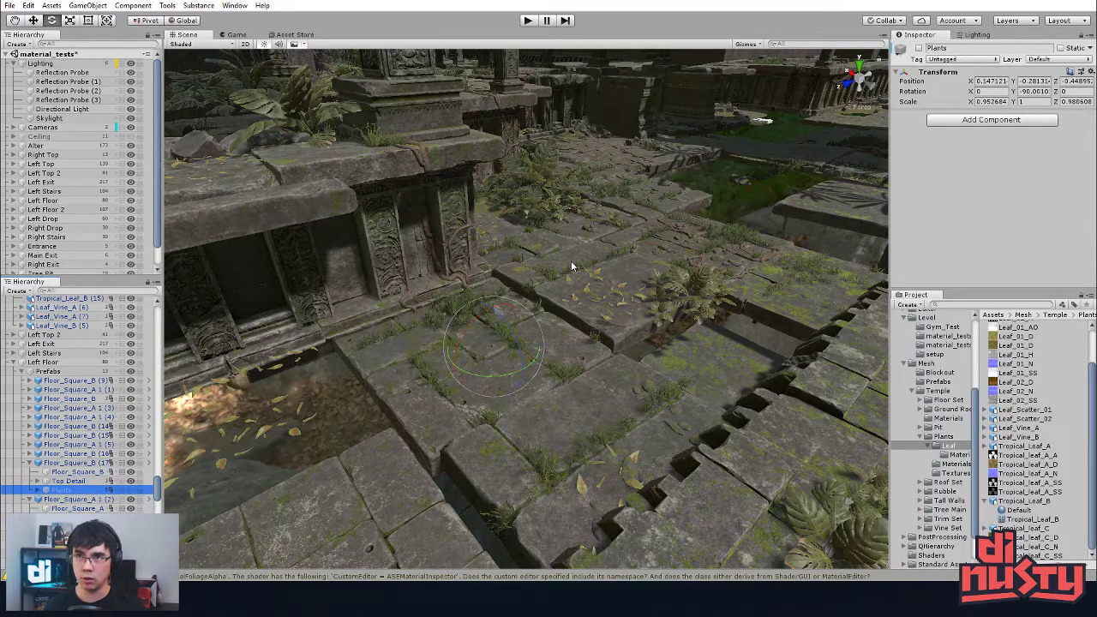
middle_click_drag(695, 261, 709, 244)
left_click(131, 490)
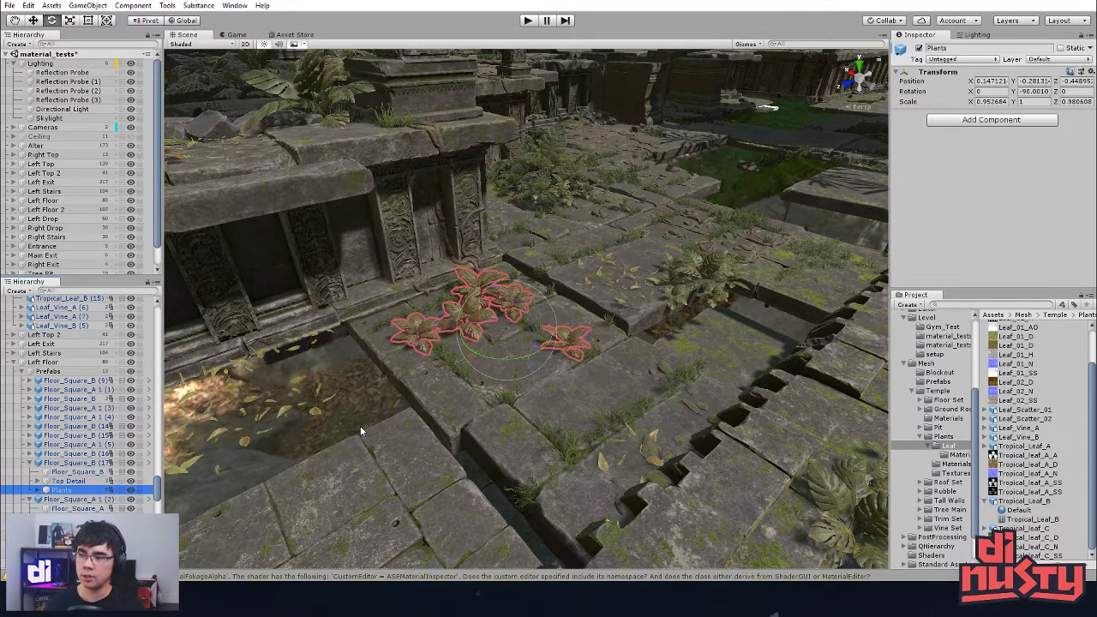
Step: Move on to the overgrown floor around the small bowl-topped pillar and examine its plants and vines
left_click(296, 186)
left_click(296, 186, "ctrl")
right_click_drag(412, 350, 506, 370)
left_click(536, 254)
key("f")
left_click(296, 317)
right_click_drag(296, 317, 399, 340)
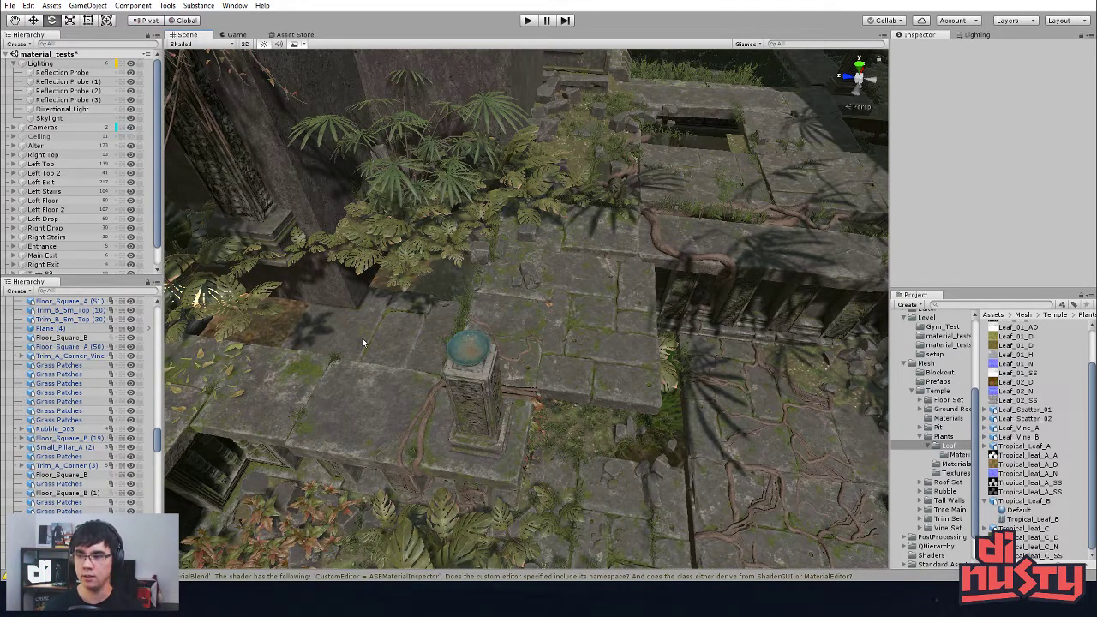
Step: Delete the loose rubble lying on the sunken floor beside the small bowl-topped pillar
left_click(546, 384)
left_click(547, 385)
right_click_drag(547, 385, 610, 360)
left_click(610, 359)
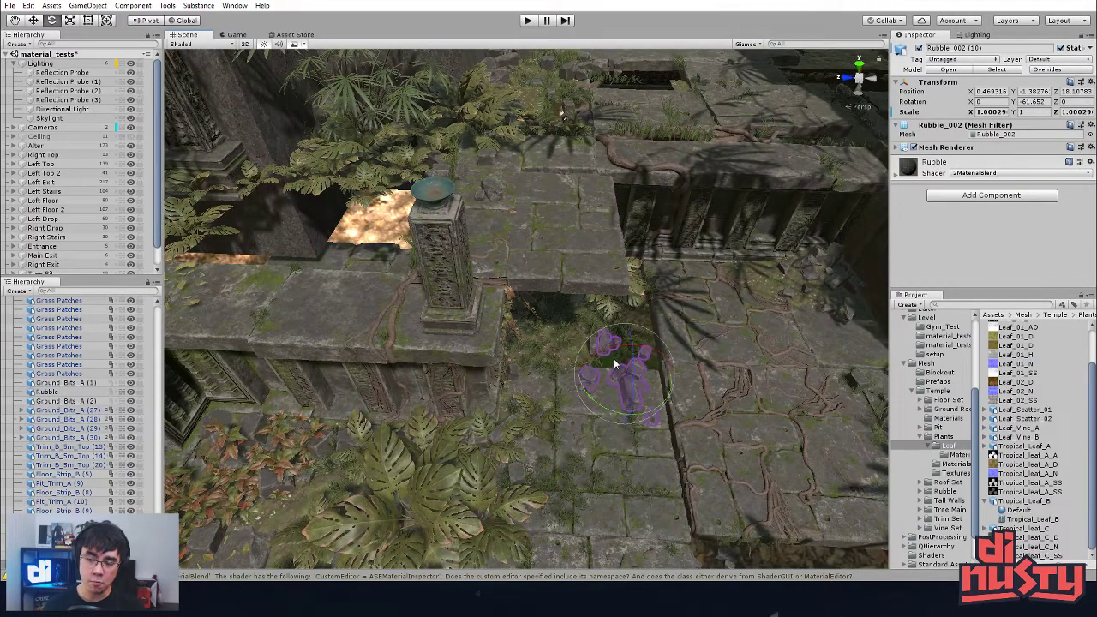
key("w")
middle_click_drag(735, 503, 647, 344)
left_click(662, 424)
key("Delete")
Step: Examine how the grass, roots and plants spread across the temple walkway and its surrounding ledges
middle_click_drag(661, 424, 631, 416)
scroll(661, 448, "down", 2)
right_click_drag(631, 416, 772, 278)
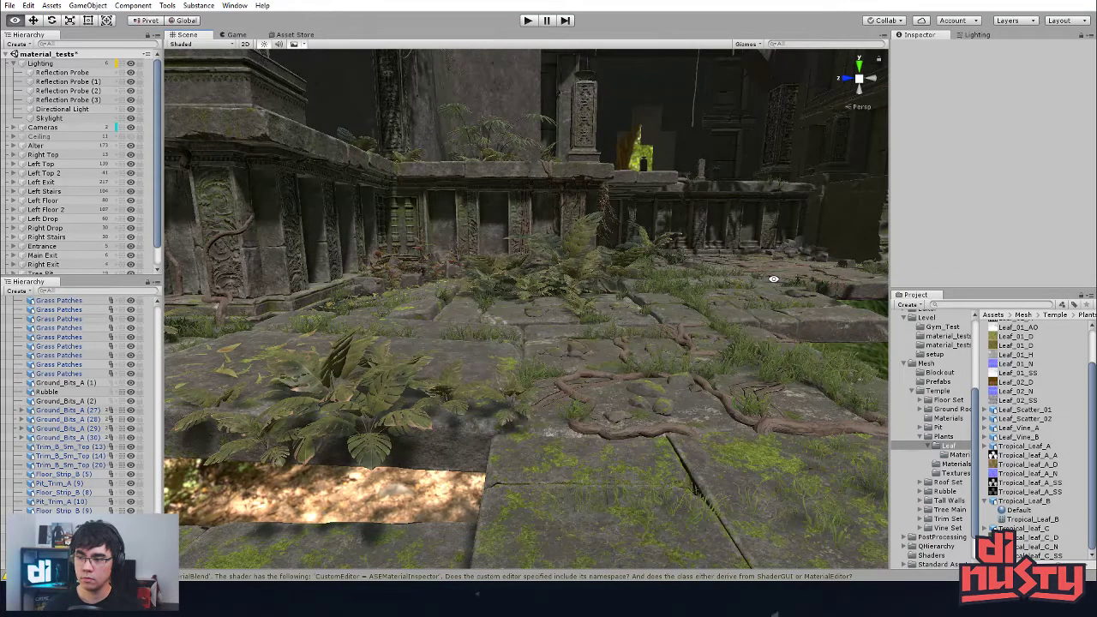
scroll(129, 421, "up", 10)
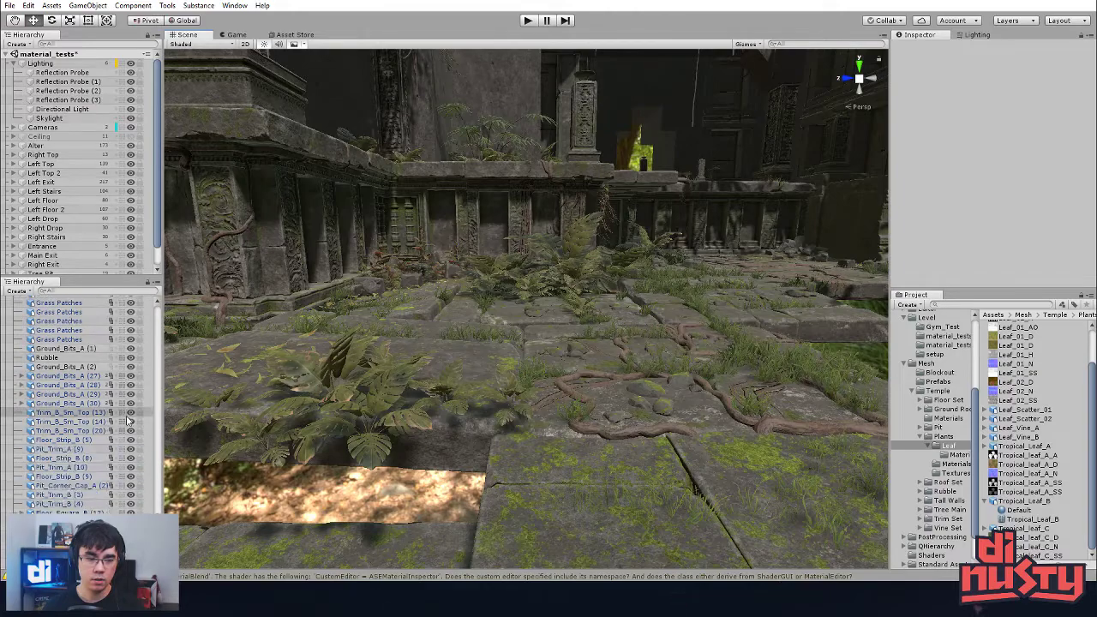
left_click_drag(174, 502, 170, 463)
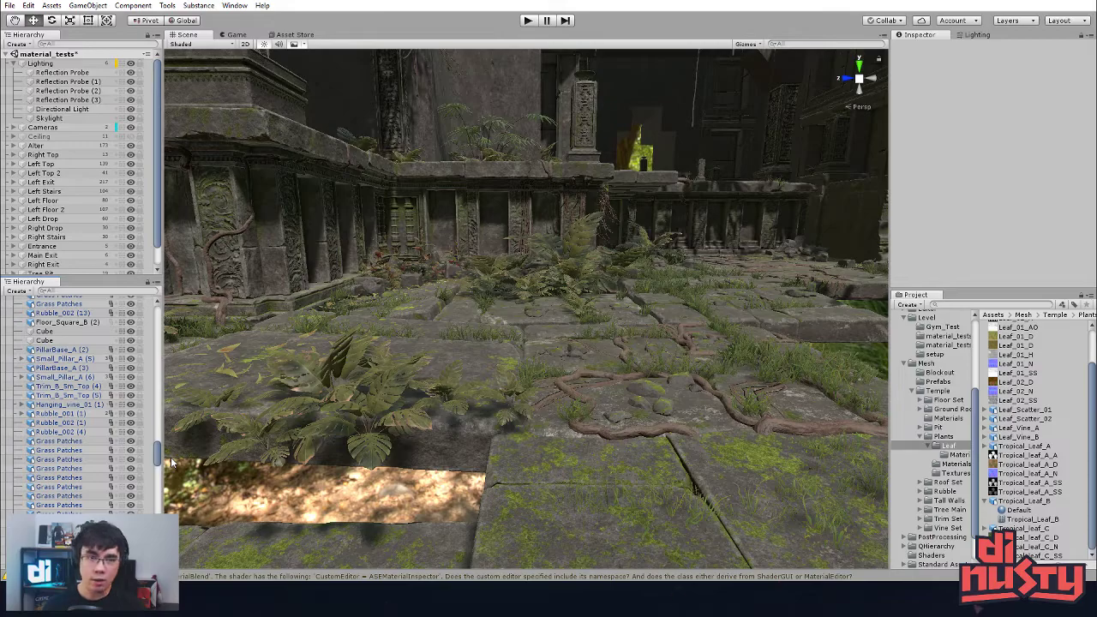
right_click_drag(545, 314, 548, 376)
left_click_drag(725, 379, 640, 410, "alt")
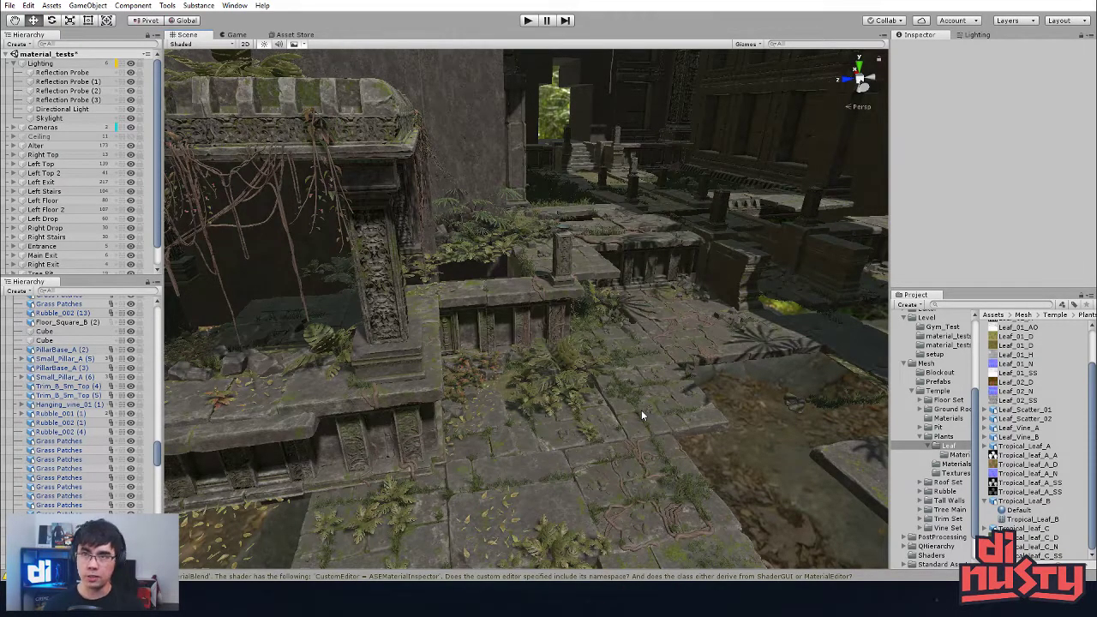
mouse_move(593, 330)
left_mouse_down("alt")
mouse_move(651, 282)
mouse_move(502, 257)
mouse_move(588, 346)
left_mouse_up("alt")
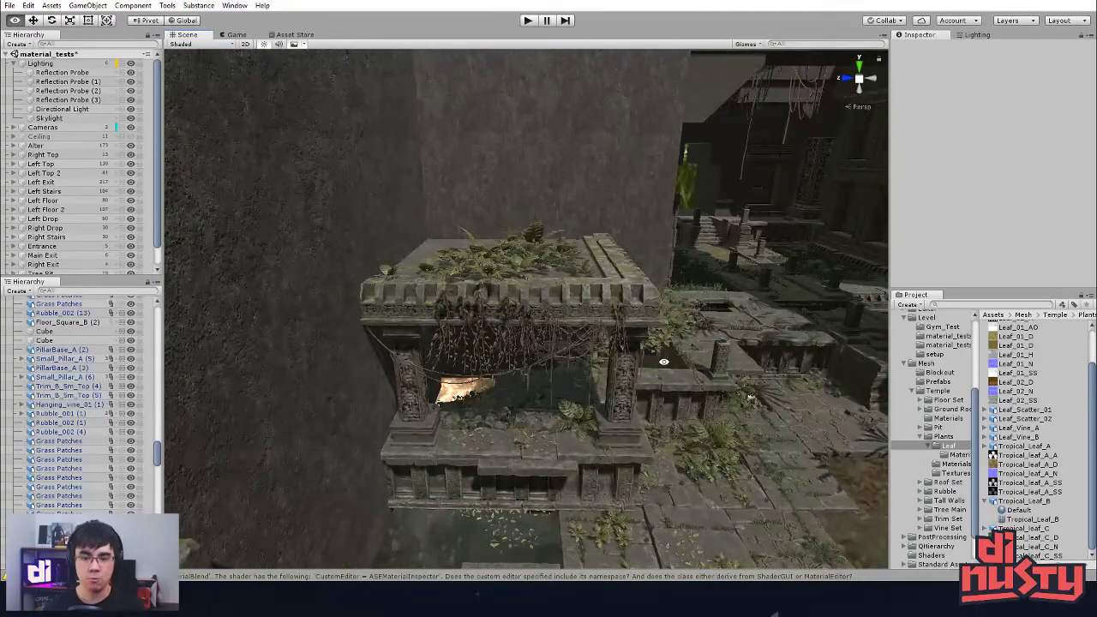
Step: Examine the trim of the vine-draped roof canopy and the tiled floor in front of it
left_click(490, 309)
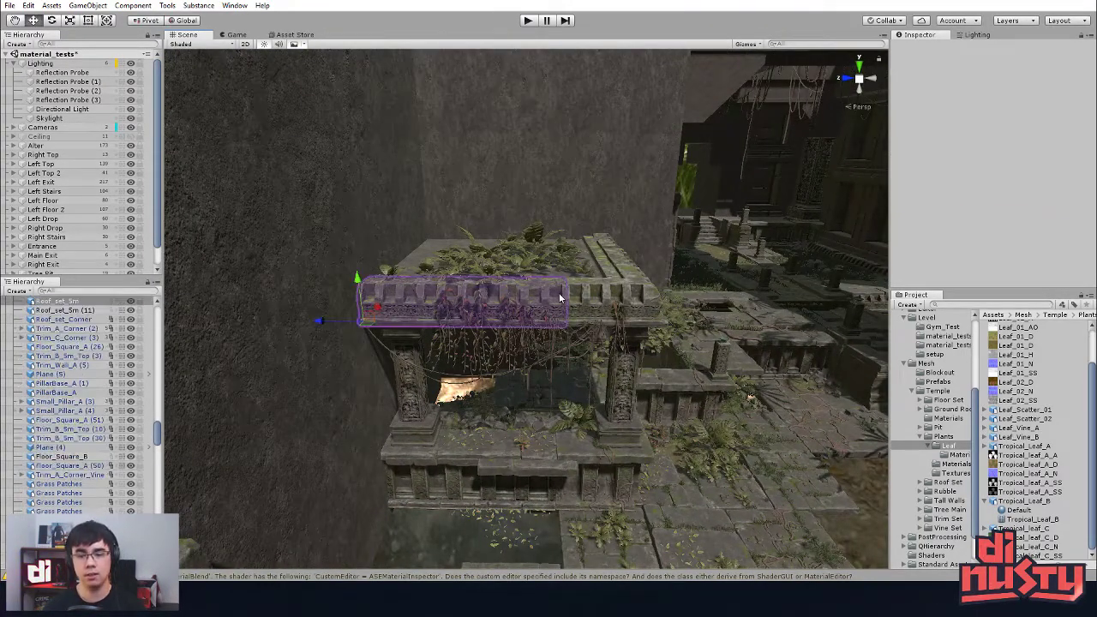
left_click(482, 314)
left_click(764, 435)
left_click_drag(764, 435, 592, 403, "alt")
middle_click_drag(592, 404, 616, 291, "alt")
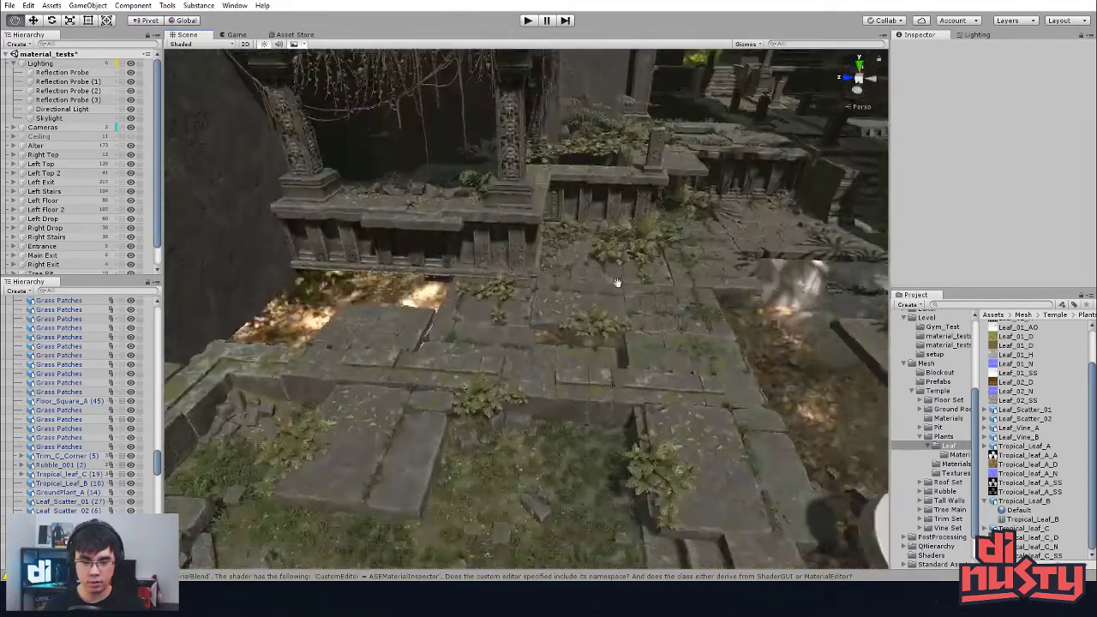
right_click_drag(617, 291, 566, 233, "alt")
left_click_drag(566, 233, 492, 351, "alt")
left_click(491, 351)
middle_click_drag(491, 351, 509, 378, "alt")
left_click(413, 411)
middle_click_drag(418, 450, 469, 411, "alt")
left_click_drag(469, 412, 521, 419, "alt")
Step: Try moving the Floor_Square_A 1 (5) tile sideways, and undo the move
left_click(704, 370)
left_click_drag(680, 351, 758, 358)
key("ctrl+z")
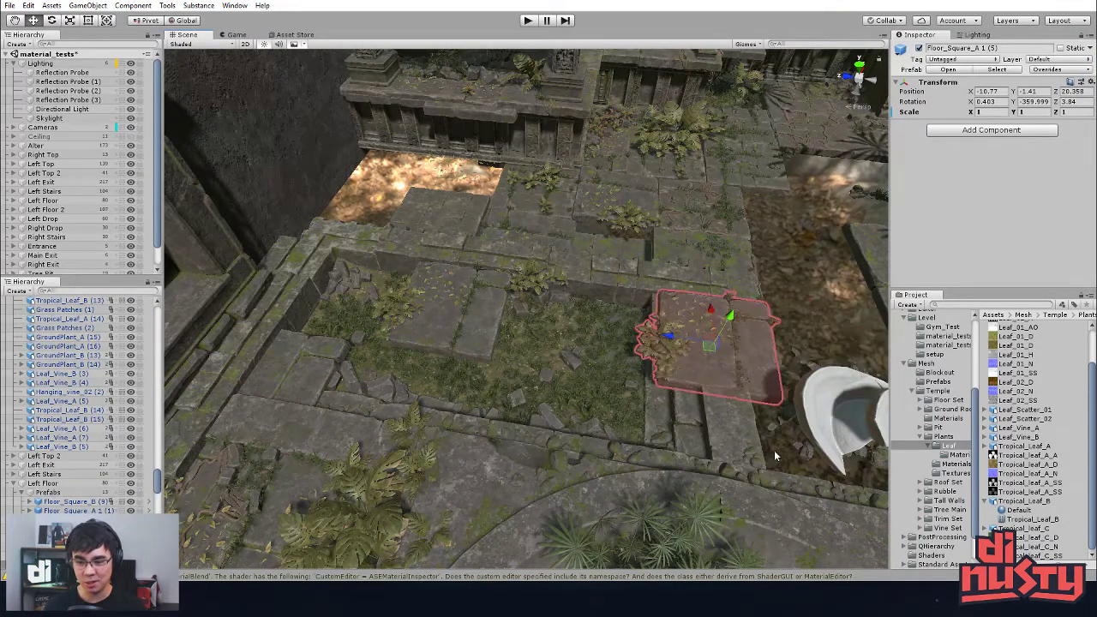
key("f")
left_click(680, 362)
left_click_drag(680, 362, 750, 391, "alt")
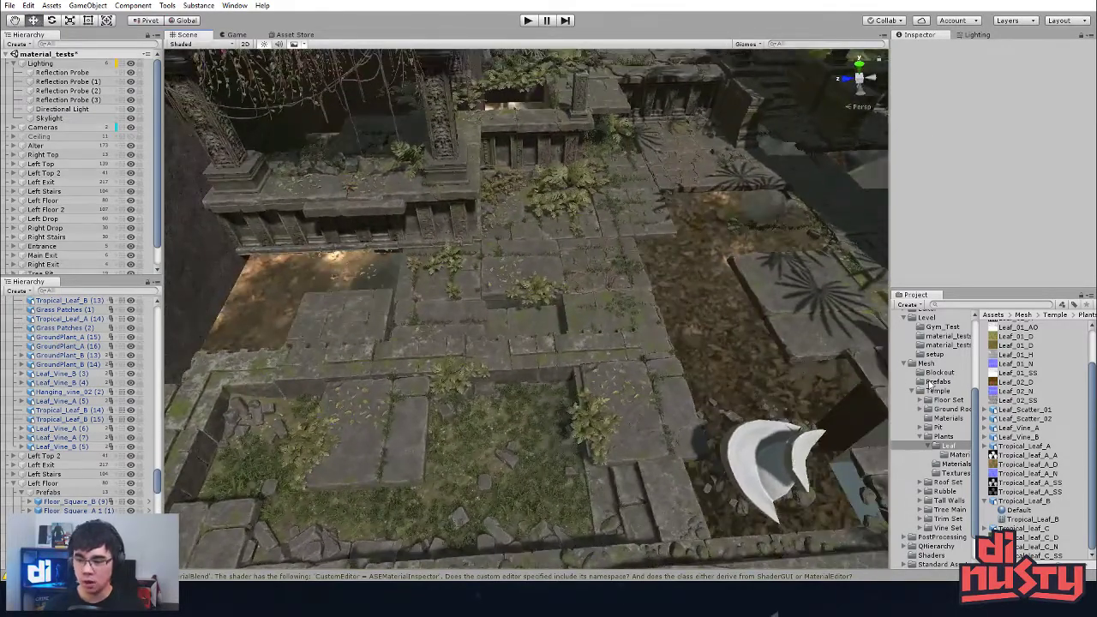
Step: Open the Floor_Square_A prefab from the Prefabs folder for editing and select its root object
left_click(926, 382)
left_click(1033, 326)
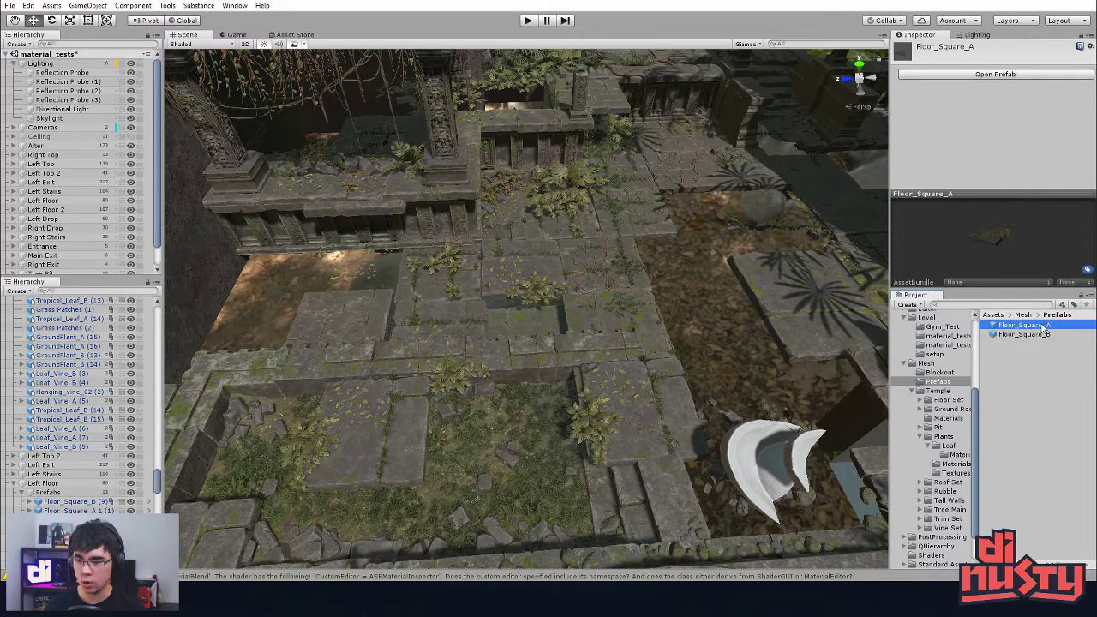
double_click(1042, 327)
left_click(210, 245)
left_click(79, 316)
left_click_drag(377, 219, 511, 275, "alt")
scroll(511, 274, "down", 3)
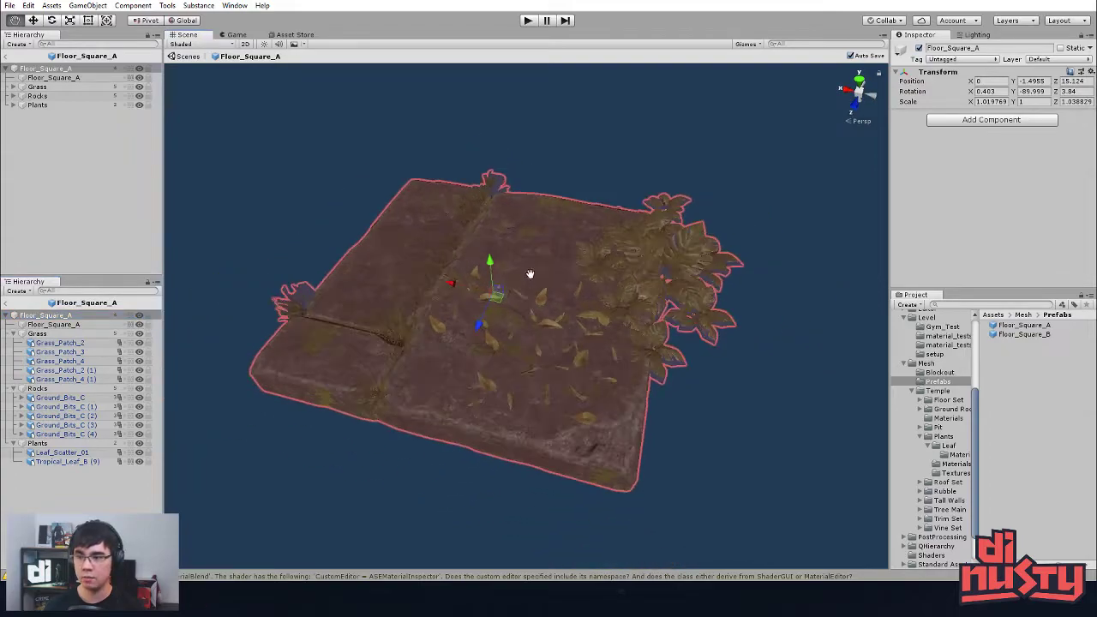
middle_click_drag(510, 274, 514, 294)
Step: Set the Floor_Square_A root's position to 0, 0, 0 and frame the tile again
left_click(1036, 81)
type("00")
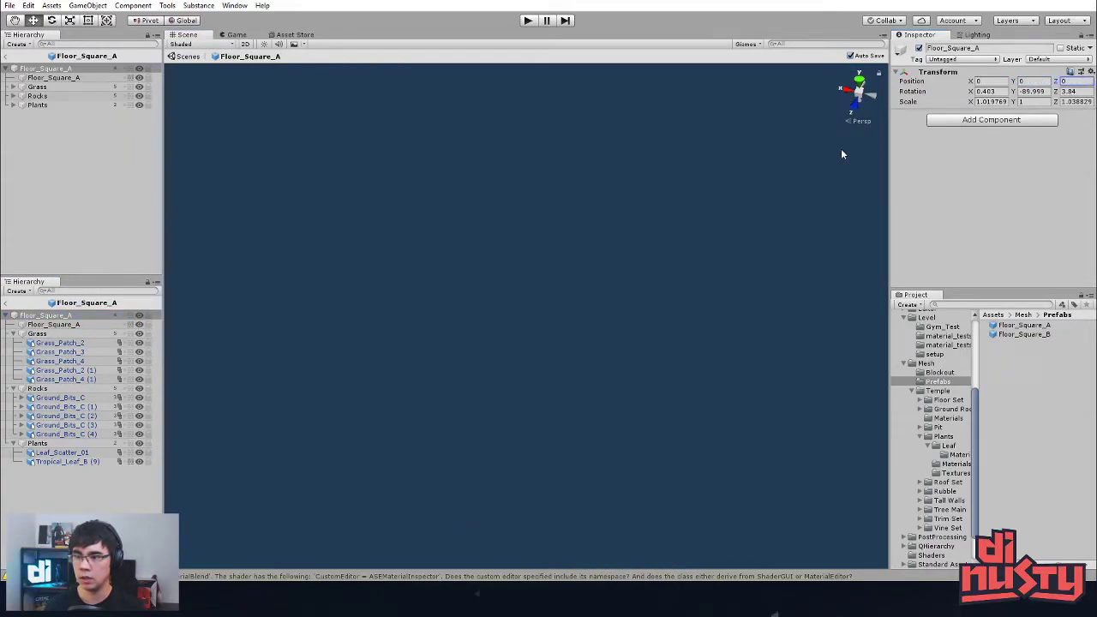
left_click(695, 223)
left_click_drag(694, 223, 642, 213, "alt")
right_click_drag(642, 213, 409, 186, "alt")
middle_click_drag(633, 186, 579, 279, "alt")
left_click(603, 204)
key("f")
left_click(597, 255)
left_click_drag(597, 254, 786, 315, "alt")
left_click(598, 337)
left_click(787, 315)
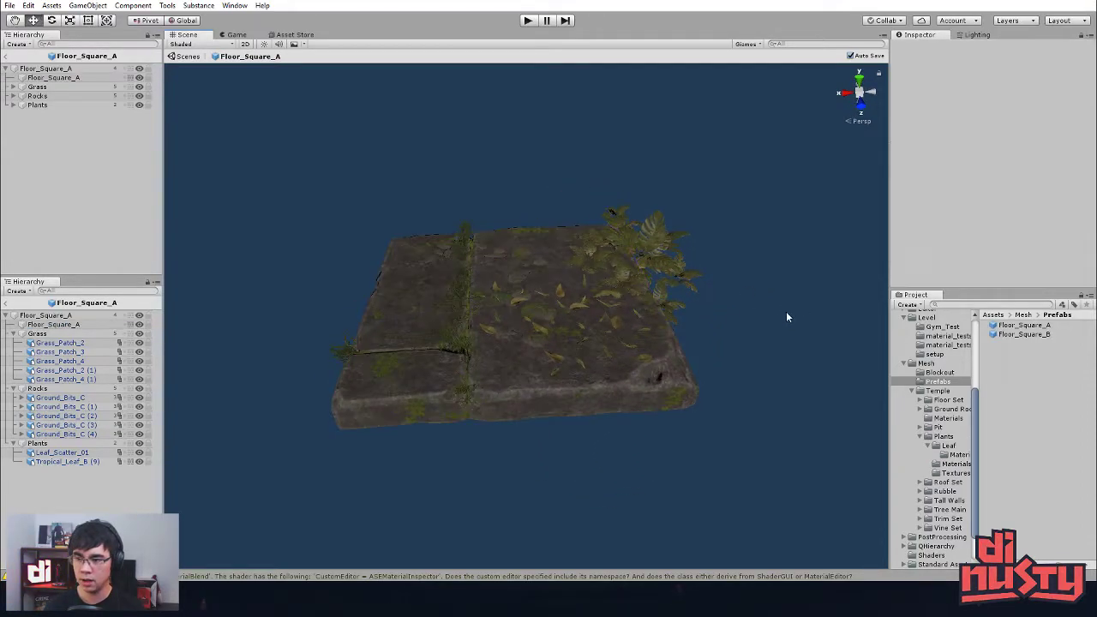
Step: Examine the base mesh of the Floor_Square_A prefab and the pieces lying on top of it
left_click(646, 363)
left_click(688, 360)
left_click(680, 377)
left_click_drag(680, 377, 776, 368, "alt")
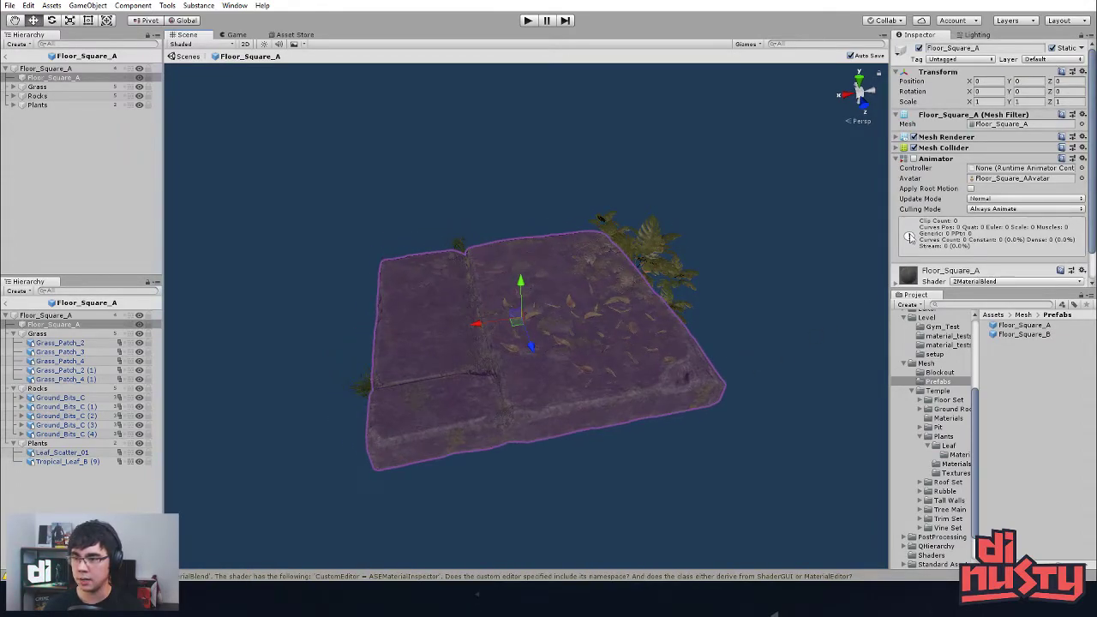
left_click(864, 151)
left_click(587, 246)
left_click(727, 226)
left_click(536, 275)
left_click(735, 214)
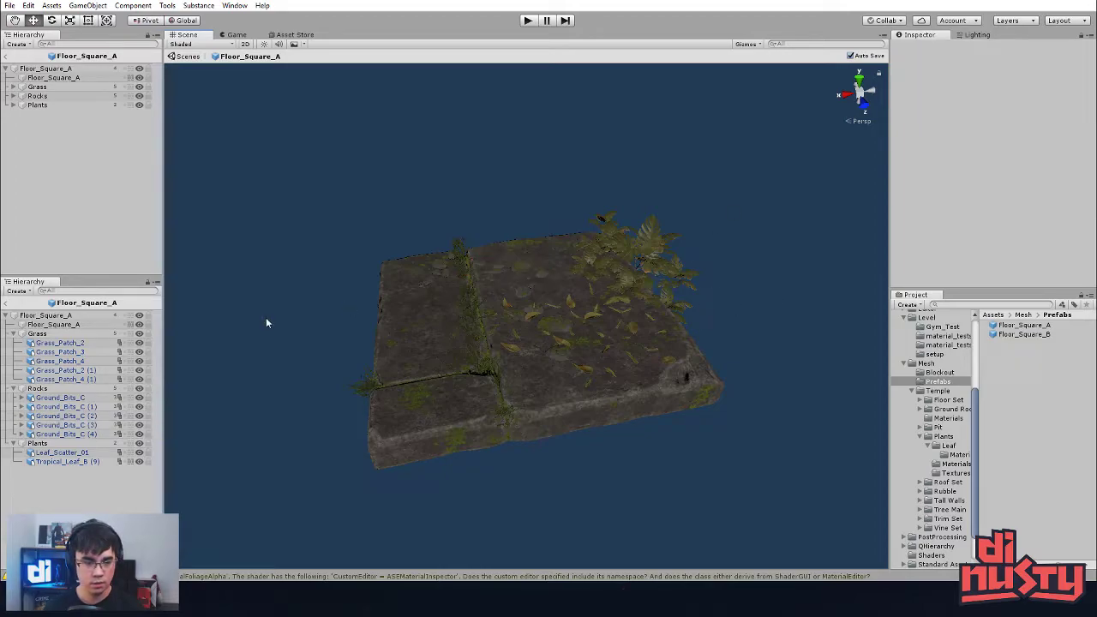
Step: Set the Floor_Square_A root's rotation to 0 on all three axes
left_click(60, 315)
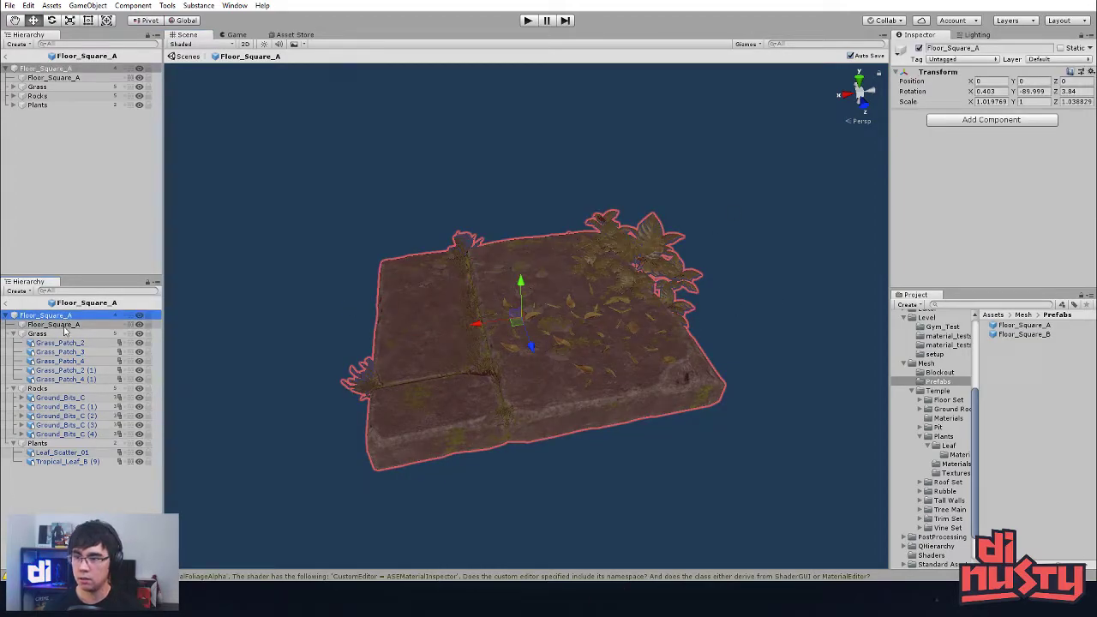
left_click(994, 92)
type("0")
left_click(1039, 92)
type("0")
left_click(1065, 93)
type("0")
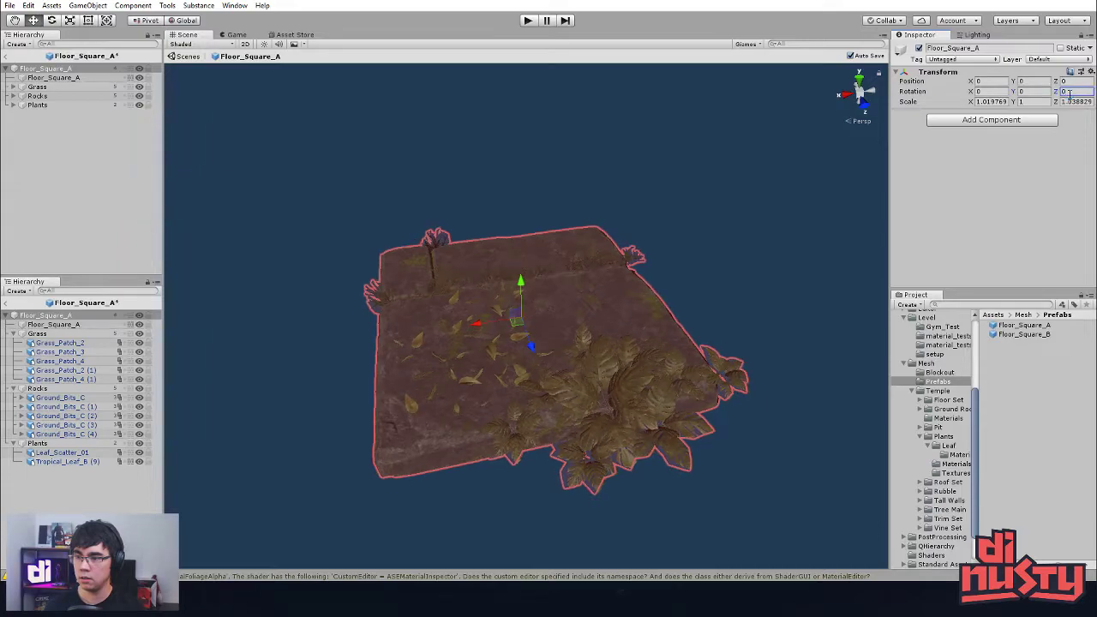
Step: Set the Floor_Square_A root's X and Z scale to 1
left_click(992, 101)
type("1")
left_click(1076, 101)
type("1")
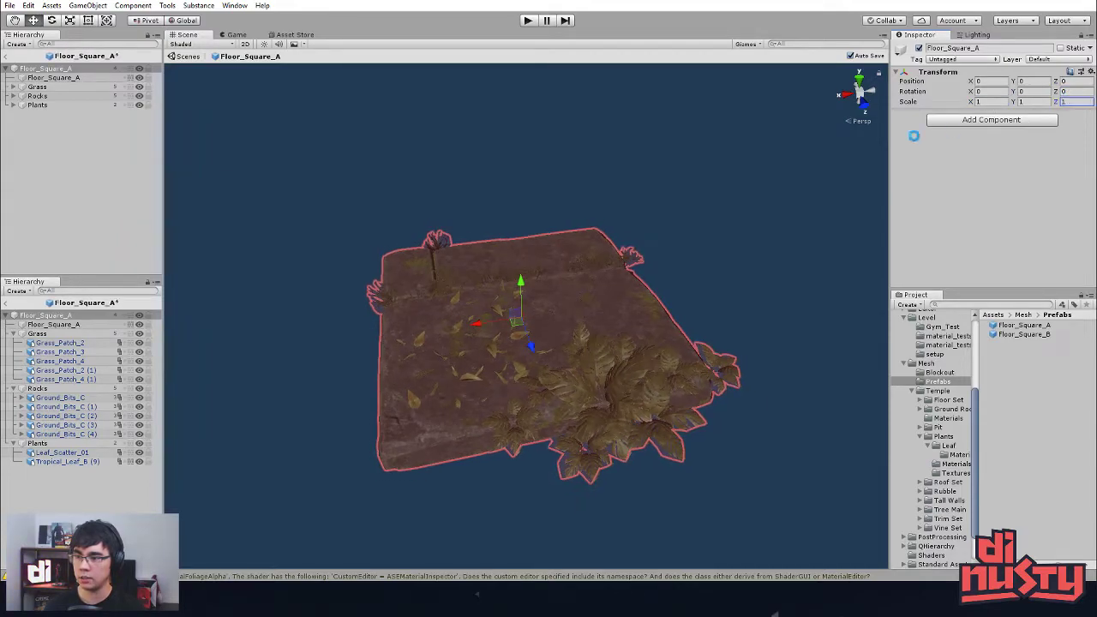
left_click(798, 157)
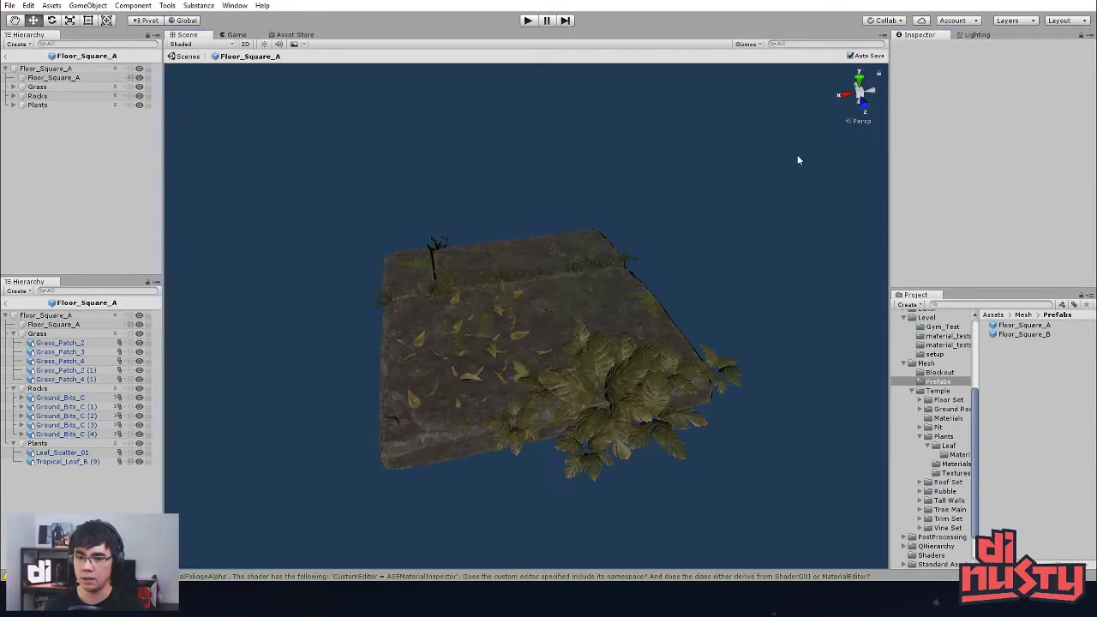
Step: Collapse the Grass group and select the Rocks group to inspect its ground stones
left_click(23, 334)
left_click(36, 334)
left_click(43, 342)
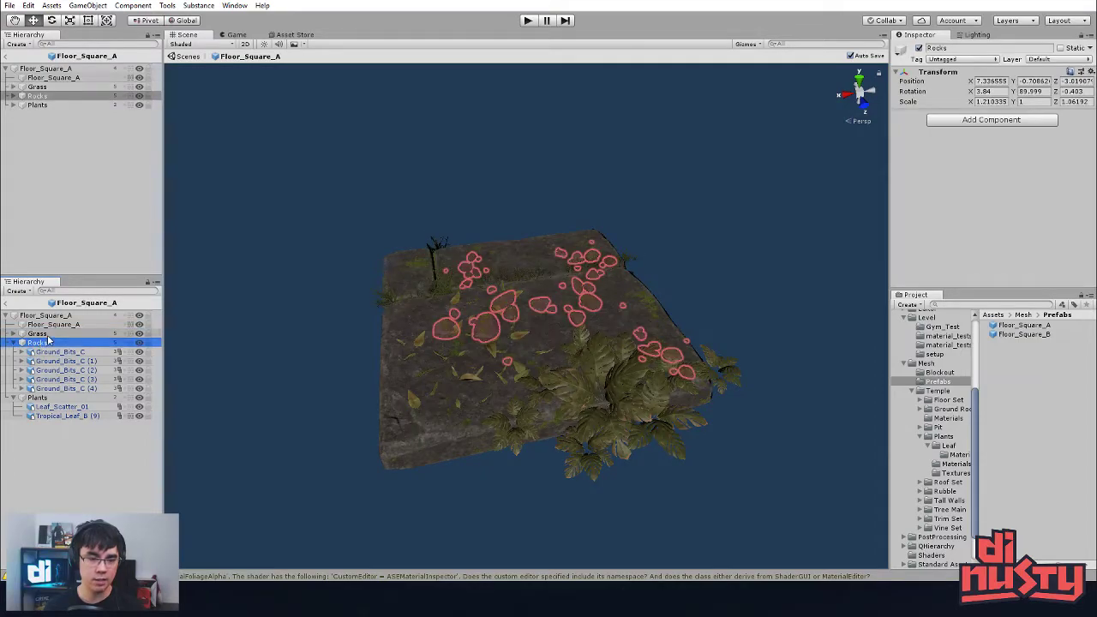
Step: Try scaling the Floor_Square_A root object, and undo the scaling
left_click(45, 316)
key("r")
mouse_move(527, 332)
left_mouse_down()
mouse_move(550, 352)
mouse_move(536, 326)
left_mouse_up()
mouse_move(508, 323)
left_mouse_down()
mouse_move(493, 330)
mouse_move(503, 325)
left_mouse_up()
key("ctrl+z")
key("ctrl+z")
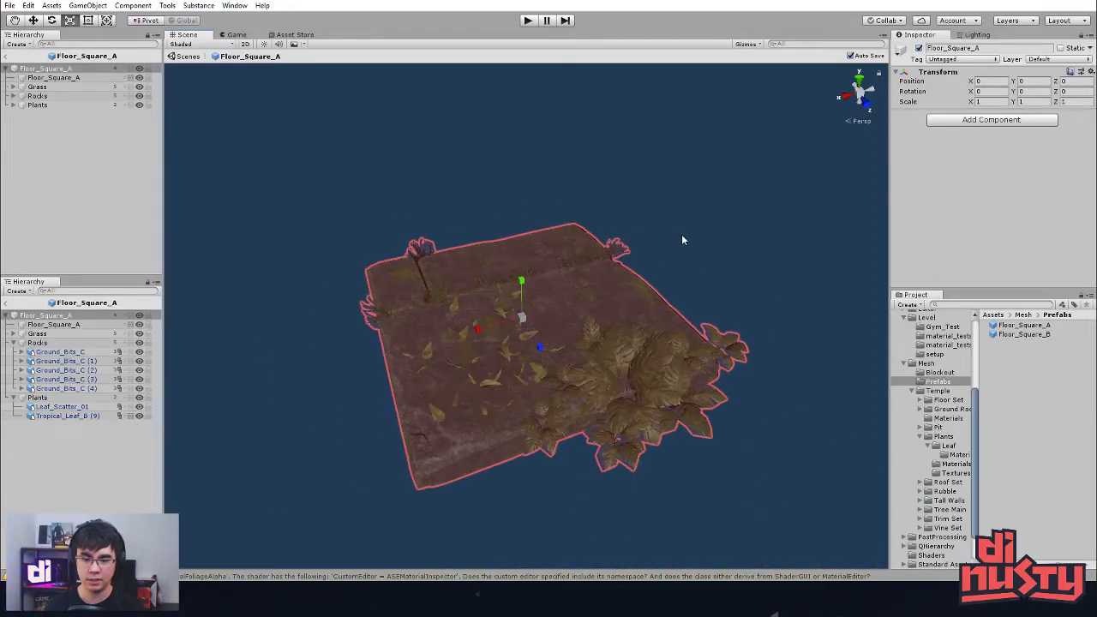
left_click(686, 245)
Step: Frame the grass patch at the far edge of the tile's crack and shift it into place
left_click_drag(687, 245, 692, 188, "alt")
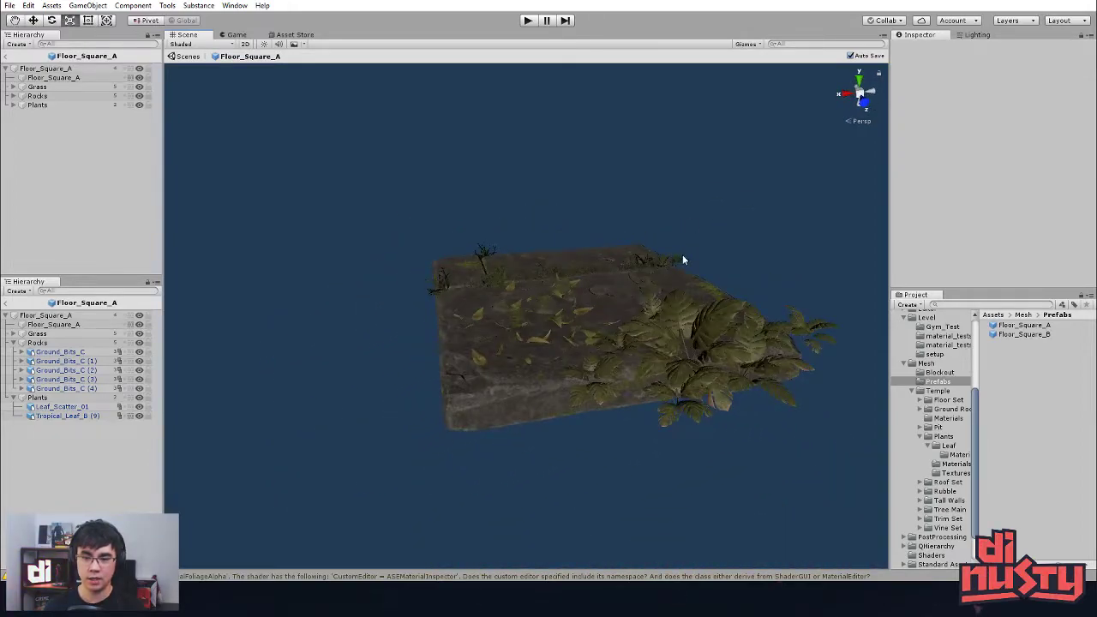
left_click(675, 258)
key("f")
left_click_drag(674, 270, 579, 257, "alt")
middle_click_drag(583, 289, 585, 299)
left_click_drag(583, 299, 656, 299, "alt")
key("w")
left_click_drag(568, 332, 531, 311)
key("e")
left_click(561, 223)
Step: Examine the tile from several sides to judge its grass, rocks and leafy plant
scroll(422, 308, "down", 5)
left_click_drag(423, 307, 708, 302, "alt")
middle_click_drag(708, 301, 707, 276)
left_click_drag(706, 276, 749, 251, "alt")
scroll(629, 241, "down", 5)
left_click_drag(629, 242, 644, 324, "alt")
left_click(509, 323)
left_click(564, 273)
left_click(575, 367)
left_click(457, 168)
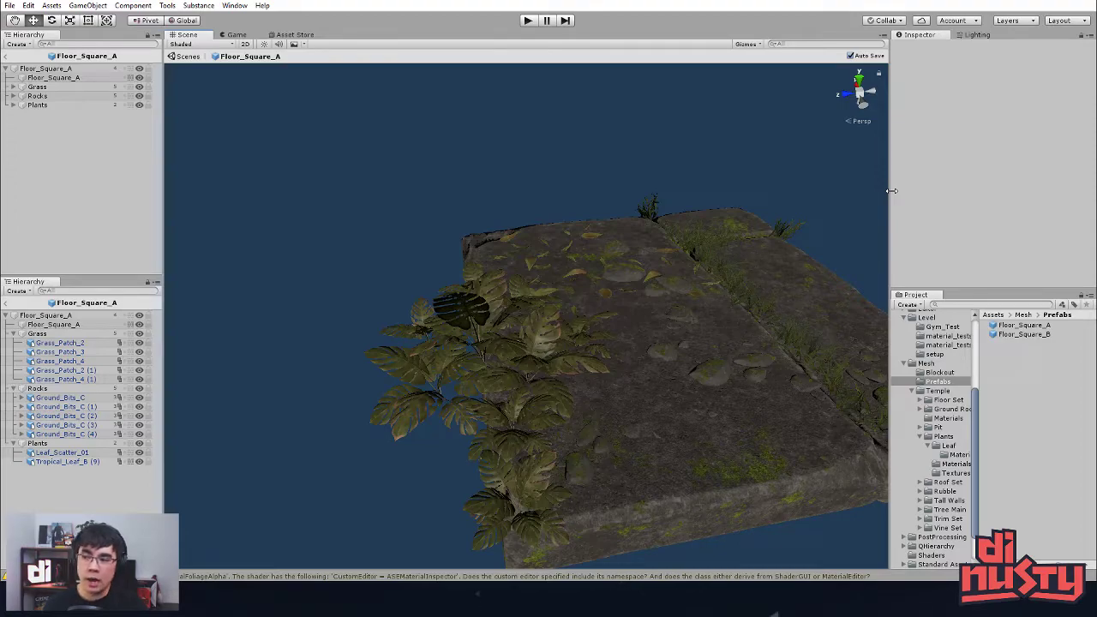
Step: Frame Grass_Patch_2 (1) at the end of the tile's crack and rotate it to fit the surface
middle_click_drag(698, 184, 734, 254)
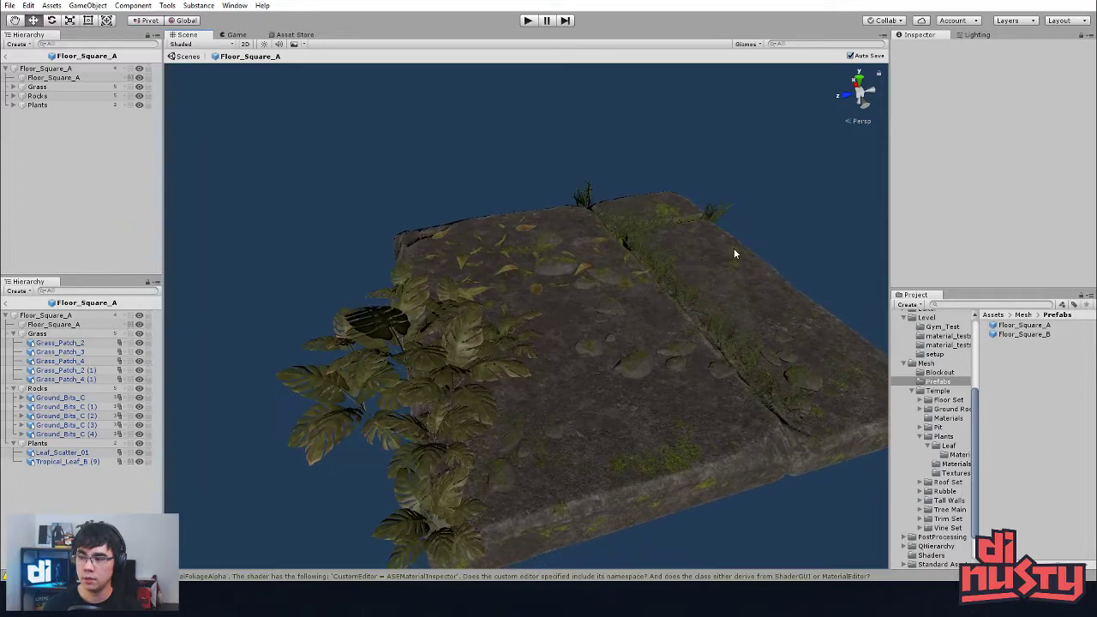
middle_click_drag(735, 215, 718, 175)
left_click(626, 251)
key("f")
left_click_drag(691, 288, 610, 193, "alt")
left_click(521, 324)
key("e")
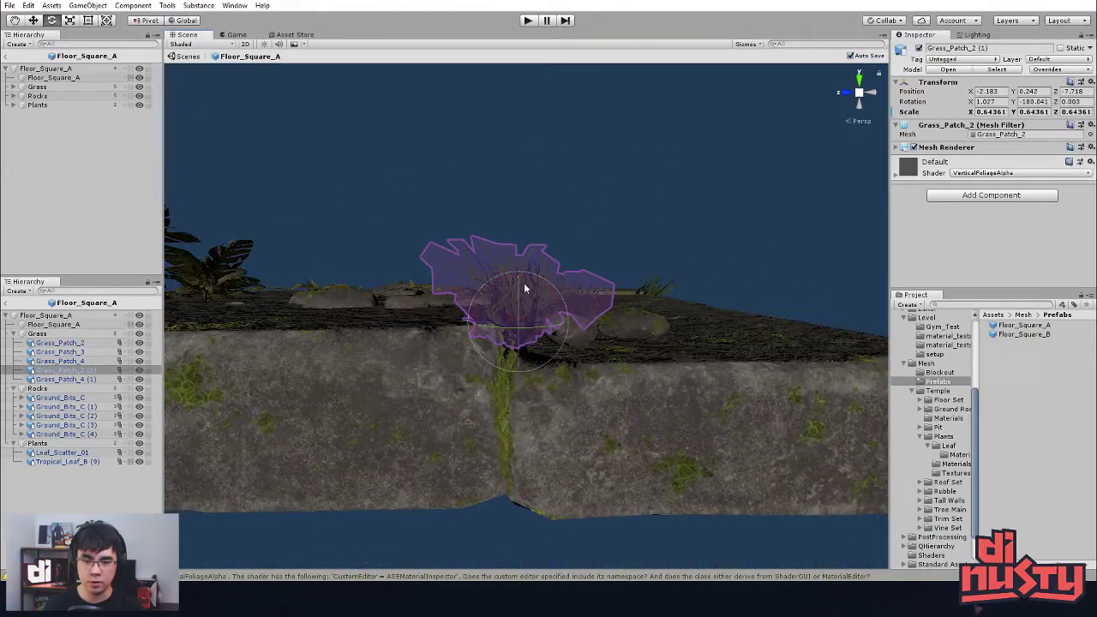
left_click_drag(533, 281, 501, 313)
key("w")
left_click(588, 206)
Step: Set the Wind Strength of the Tropical_Leaf_B (9) material to 0 and select Grass_Patch_3 to reach its material
left_click_drag(588, 207, 447, 278, "alt")
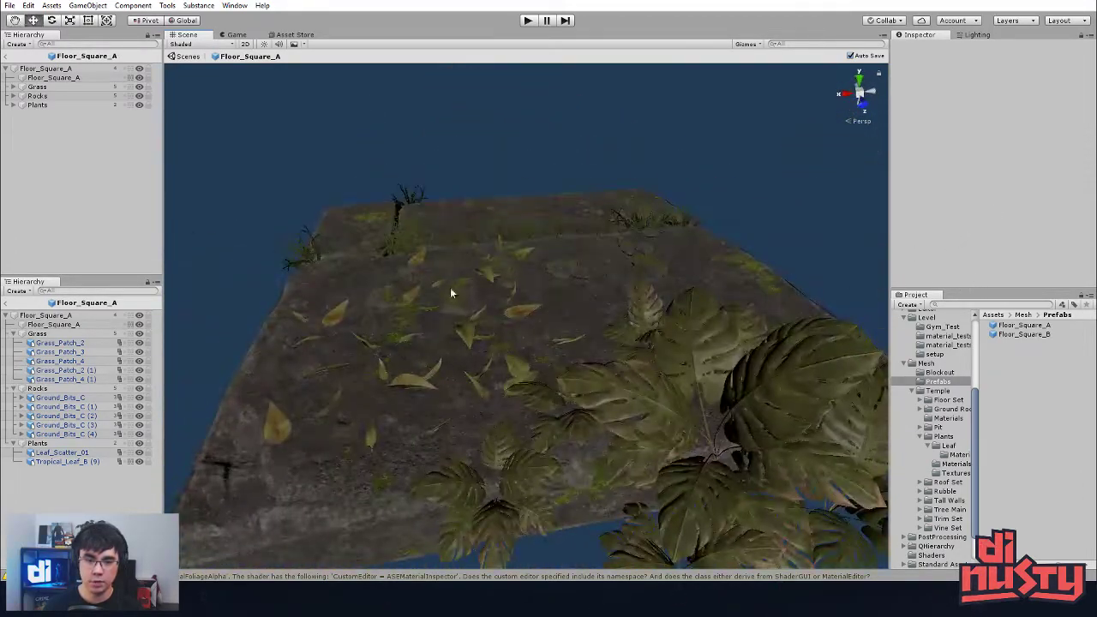
left_click(695, 399)
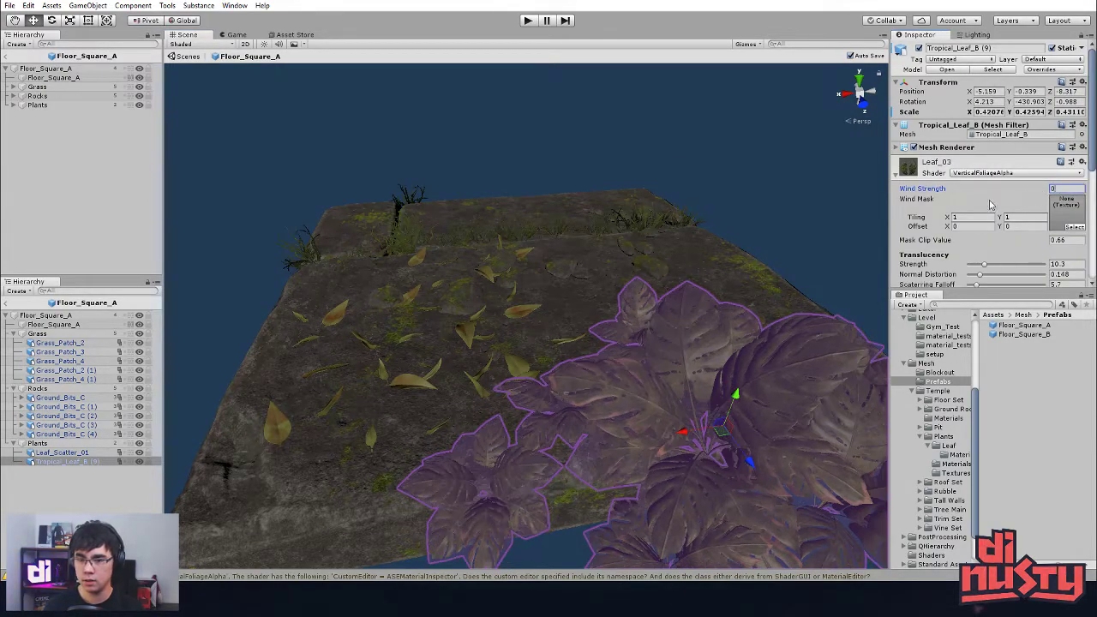
left_click(430, 220)
left_click(420, 230)
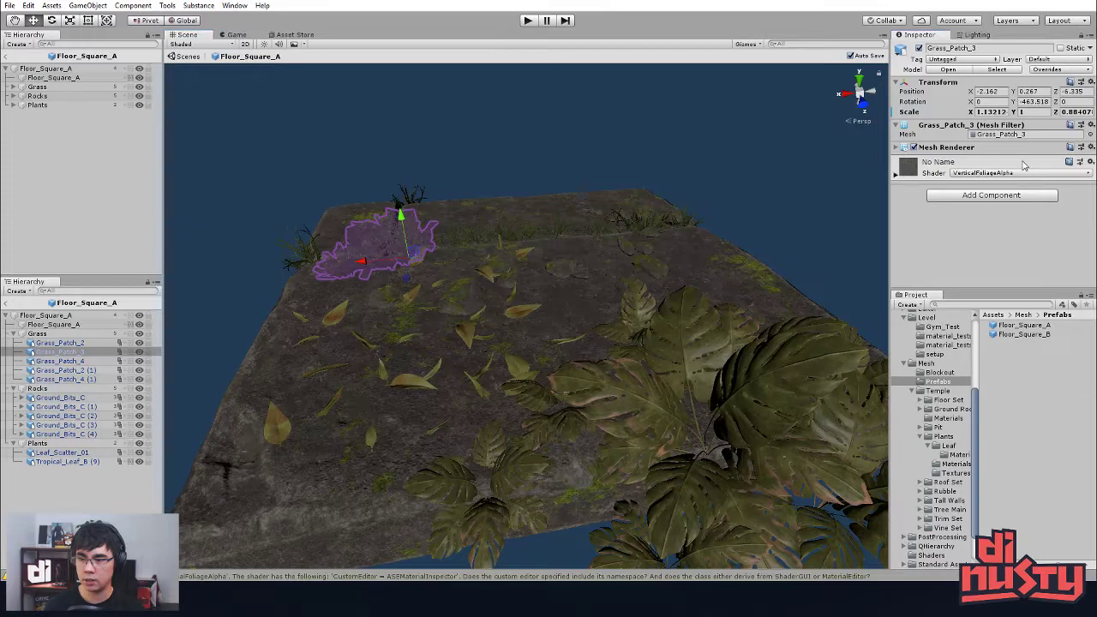
left_click(639, 131)
Step: Go through Grass_Patch_2, Grass_Patch_4 and Grass_Patch_4 (1) and check the Wind Strength of their materials
left_click(528, 223)
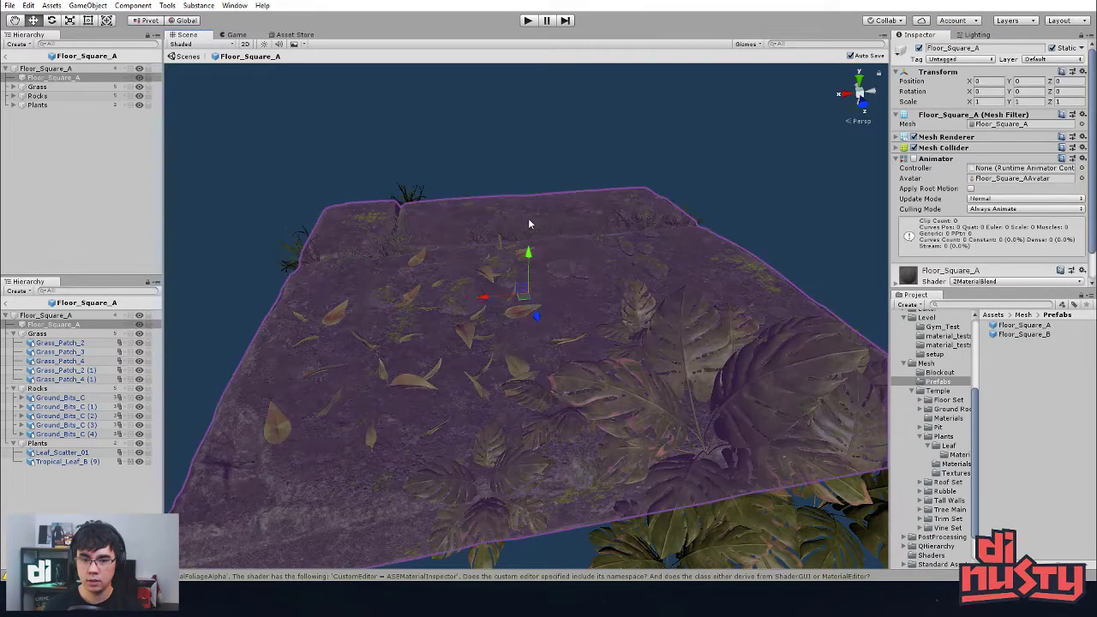
left_click(532, 225)
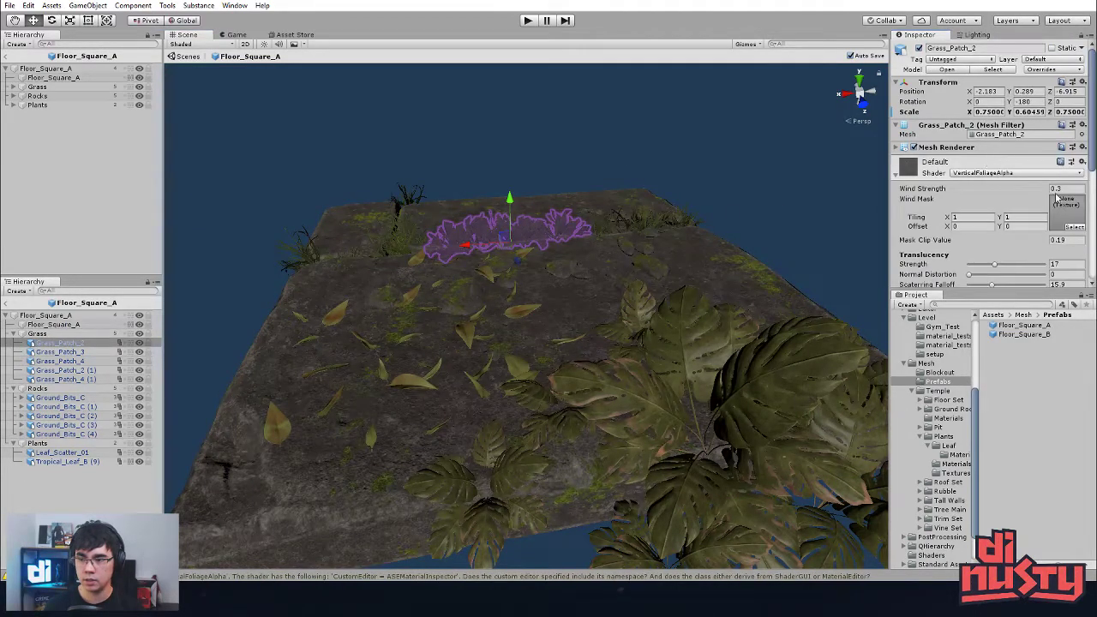
left_click(707, 131)
left_click(424, 202)
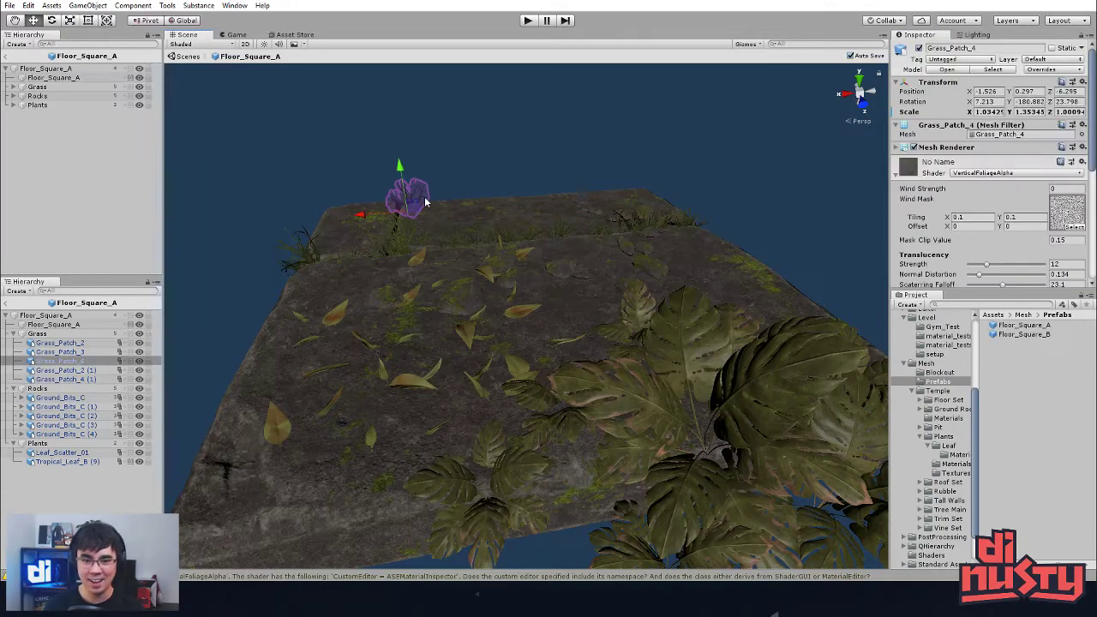
left_click(294, 252)
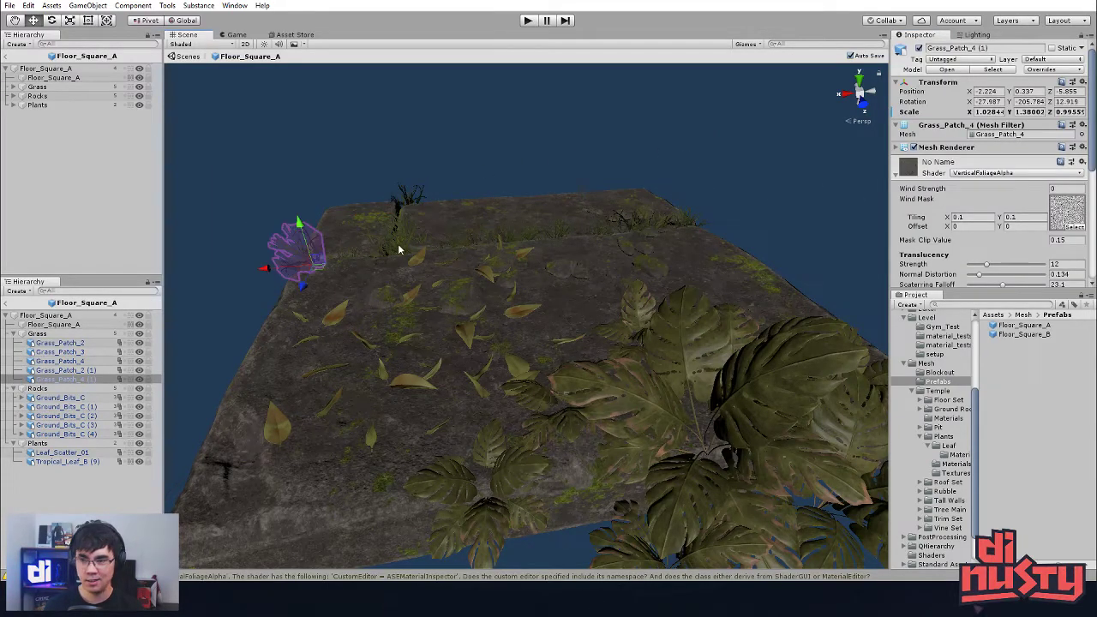
left_click(398, 250)
left_click(610, 140)
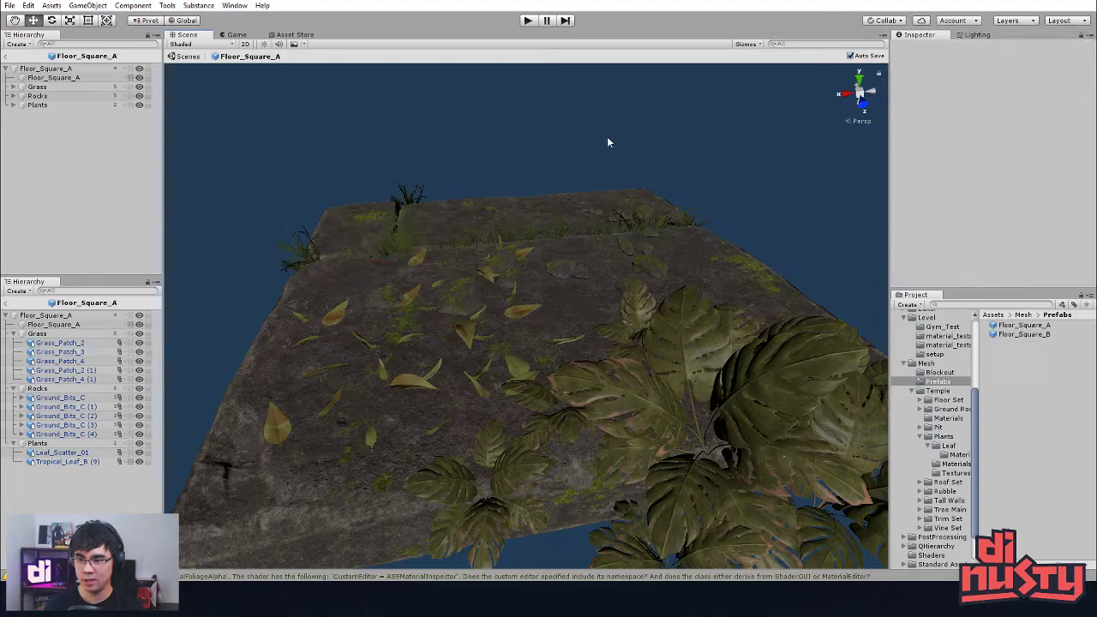
Step: Rotate the Tropical_Leaf_B (9) plant on the tile's edge and check the whole tile from several sides
mouse_move(619, 231)
left_mouse_down("alt")
mouse_move(626, 240)
mouse_move(568, 318)
mouse_move(598, 297)
mouse_move(592, 232)
mouse_move(713, 141)
mouse_move(631, 137)
mouse_move(648, 259)
mouse_move(667, 218)
mouse_move(640, 226)
left_mouse_up("alt")
left_click(648, 260)
key("e")
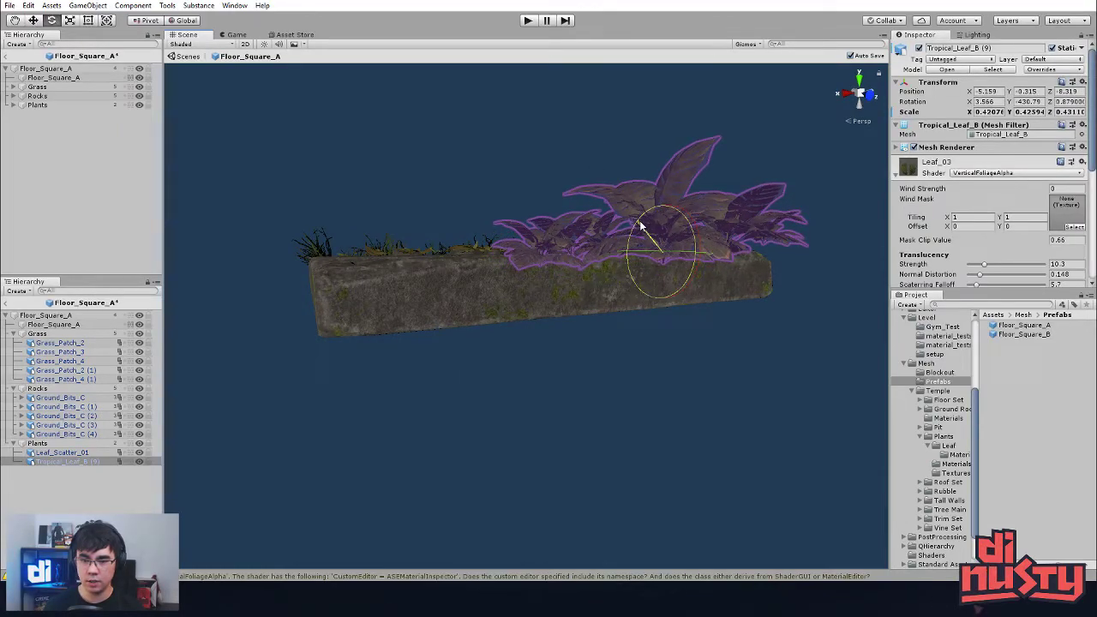
left_click_drag(693, 167, 774, 235, "alt")
left_click(653, 296)
middle_click_drag(701, 220, 654, 250, "alt")
left_click_drag(654, 250, 646, 262, "alt")
middle_click_drag(646, 263, 665, 261, "alt")
left_click_drag(665, 260, 668, 186, "alt")
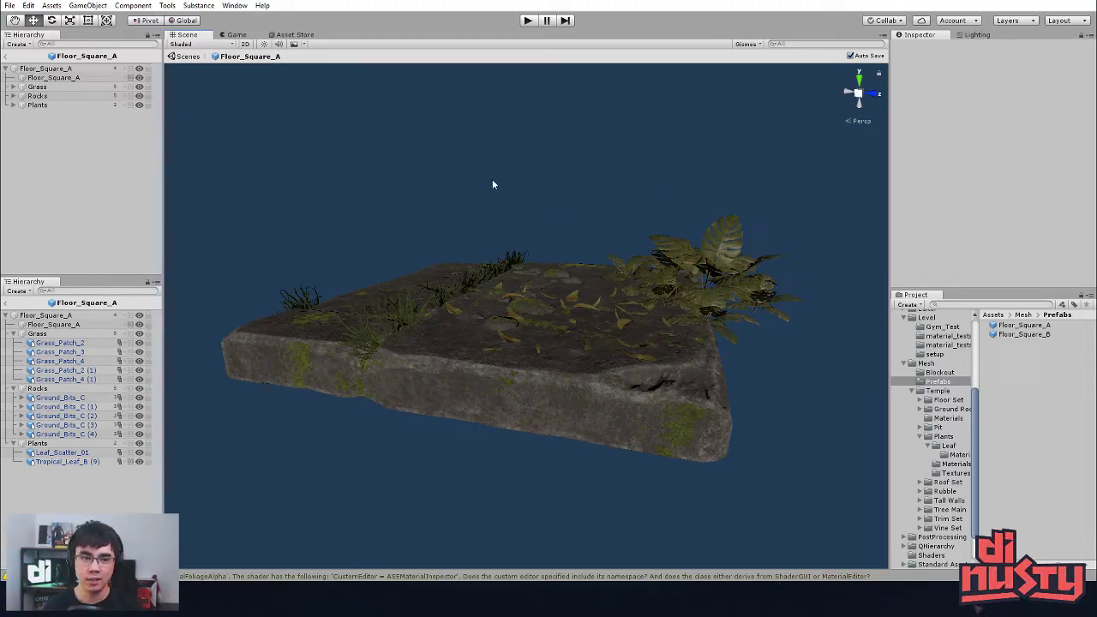
left_click_drag(502, 381, 511, 370, "alt")
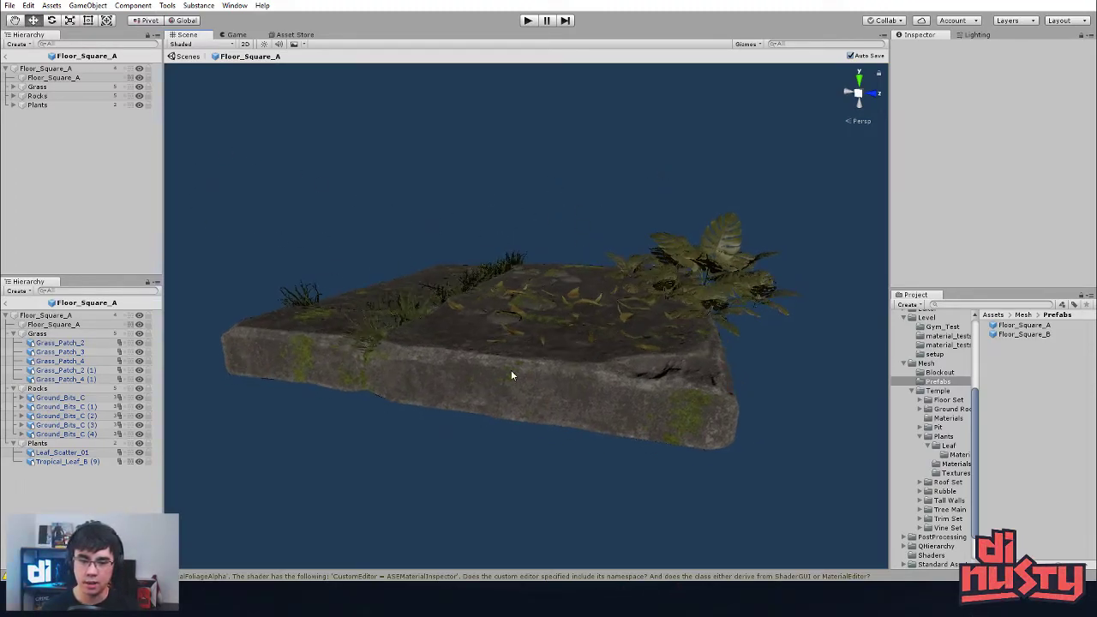
Step: Check the transforms of the Floor_Square_A root object and of its mesh child
left_click(48, 315)
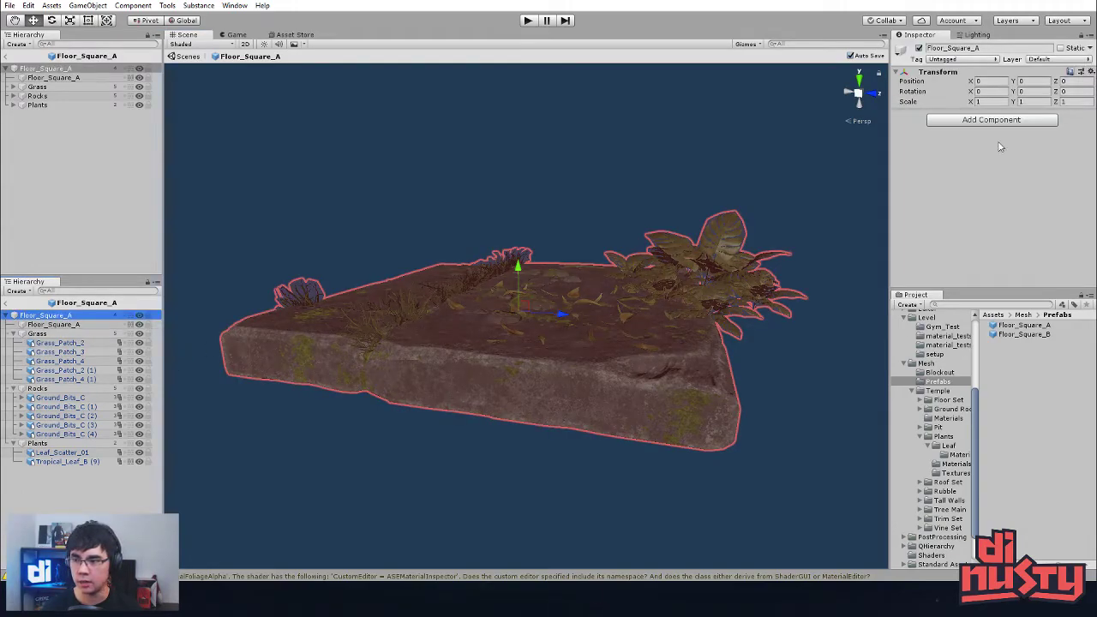
left_click(60, 324)
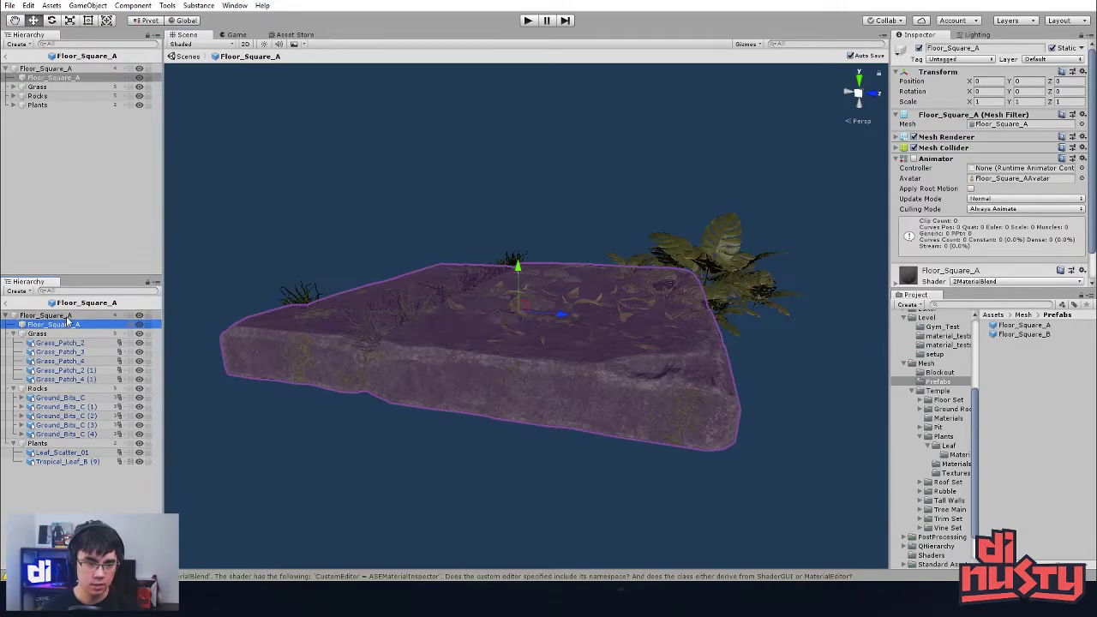
right_click(68, 317)
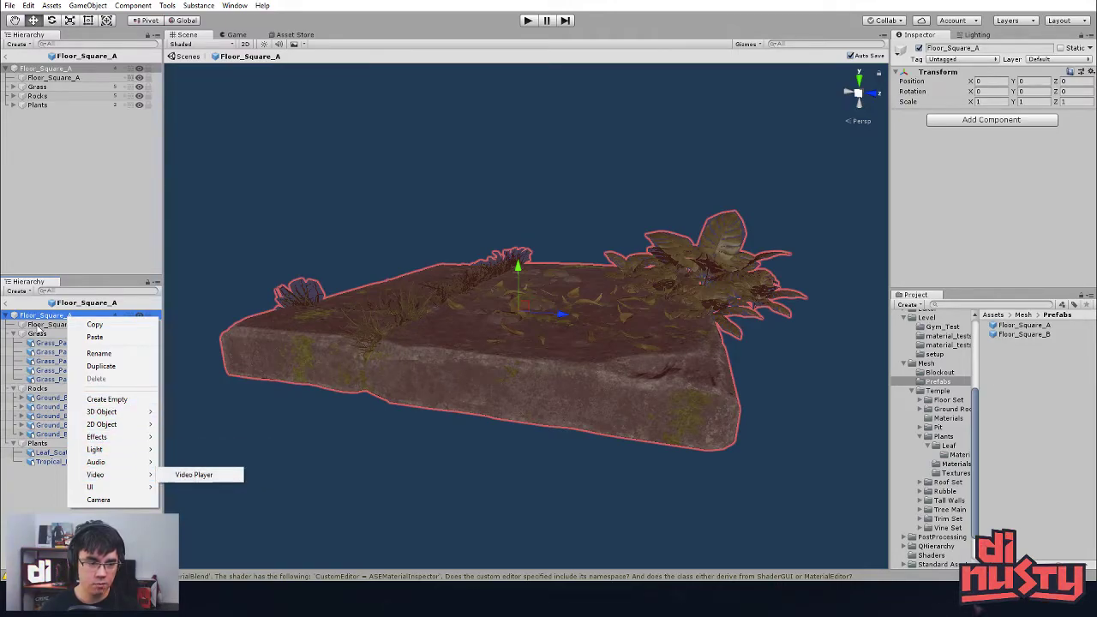
left_click(37, 332)
left_click(296, 206)
Step: Collapse the Grass, Rocks and Plants groups and return from the prefab to the temple scene
left_click(12, 334)
left_click(13, 342)
left_click(13, 351)
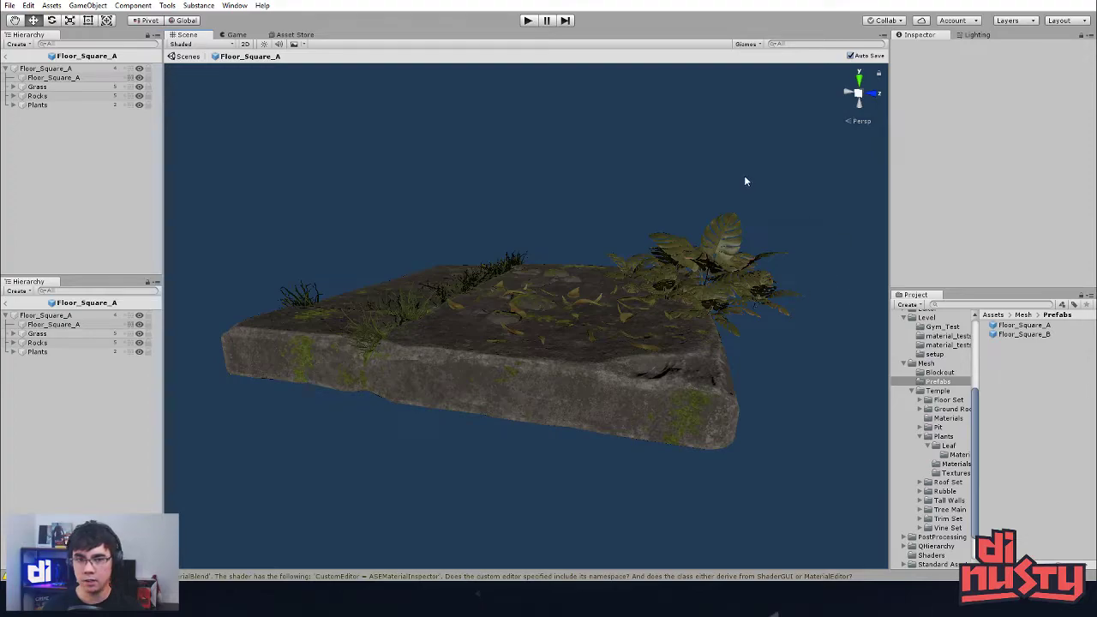
left_click(186, 56)
left_click(439, 167)
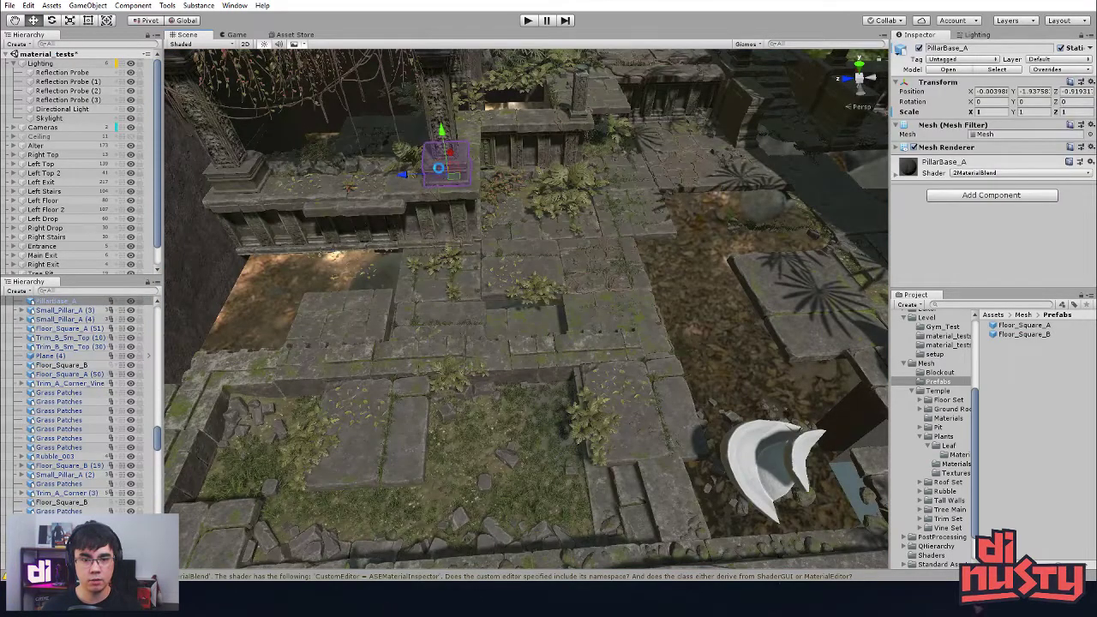
left_click(739, 260)
Step: Open the Floor_Square_B prefab and set its root object's position and rotation to 0 and its scale to 1
double_click(1021, 334)
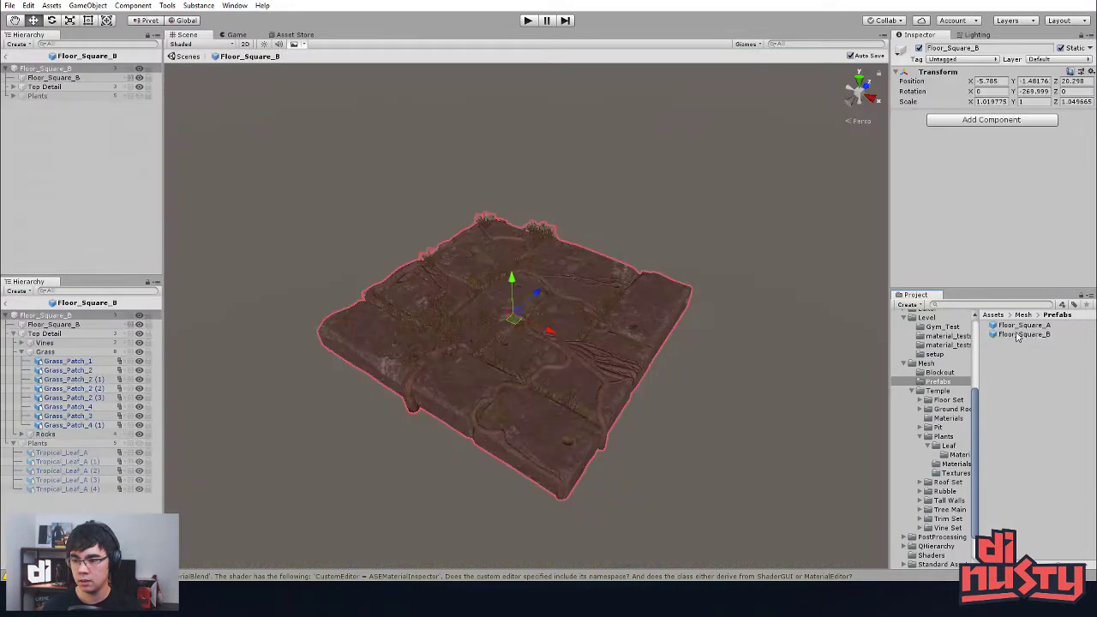
left_click_drag(694, 237, 505, 339, "alt")
left_click(505, 339)
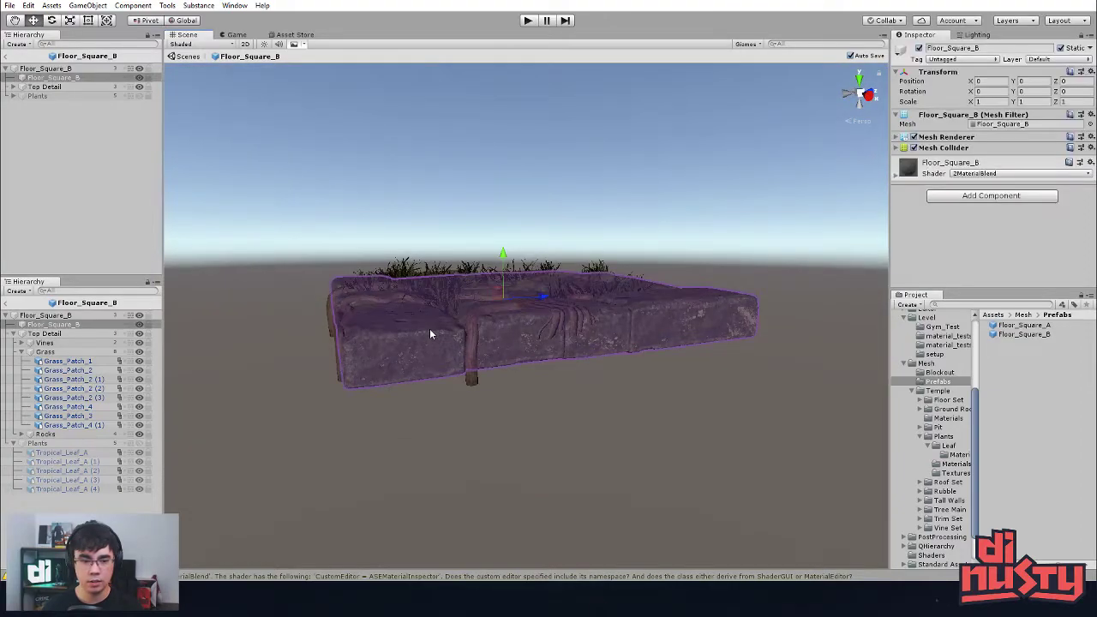
left_click(45, 315)
left_click(1005, 81)
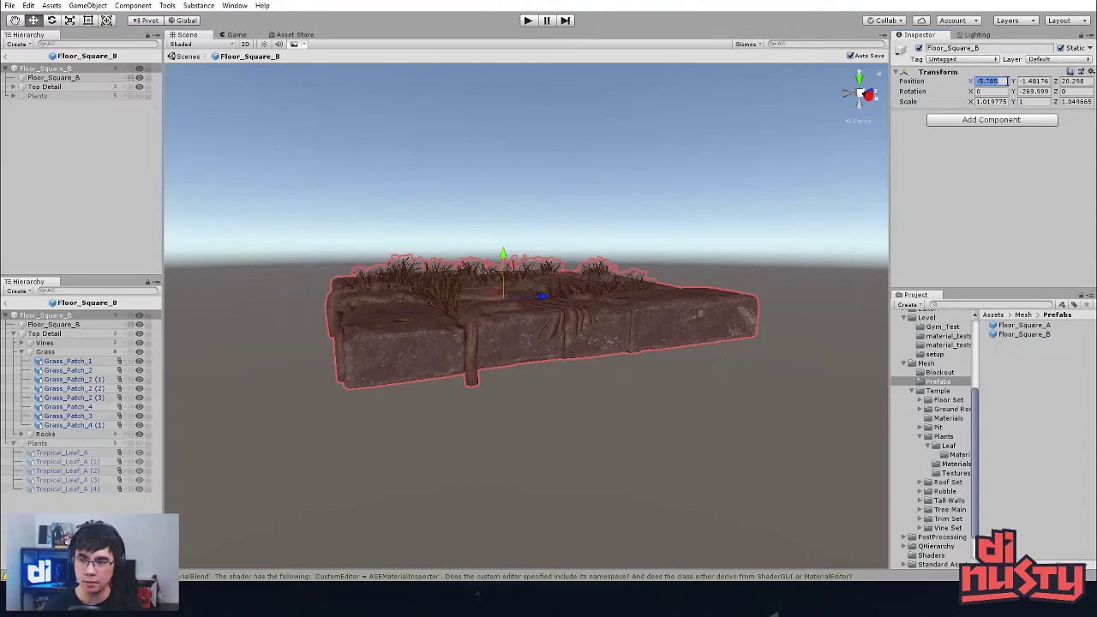
type("0")
key("Tab")
type("0")
key("Tab")
type("0")
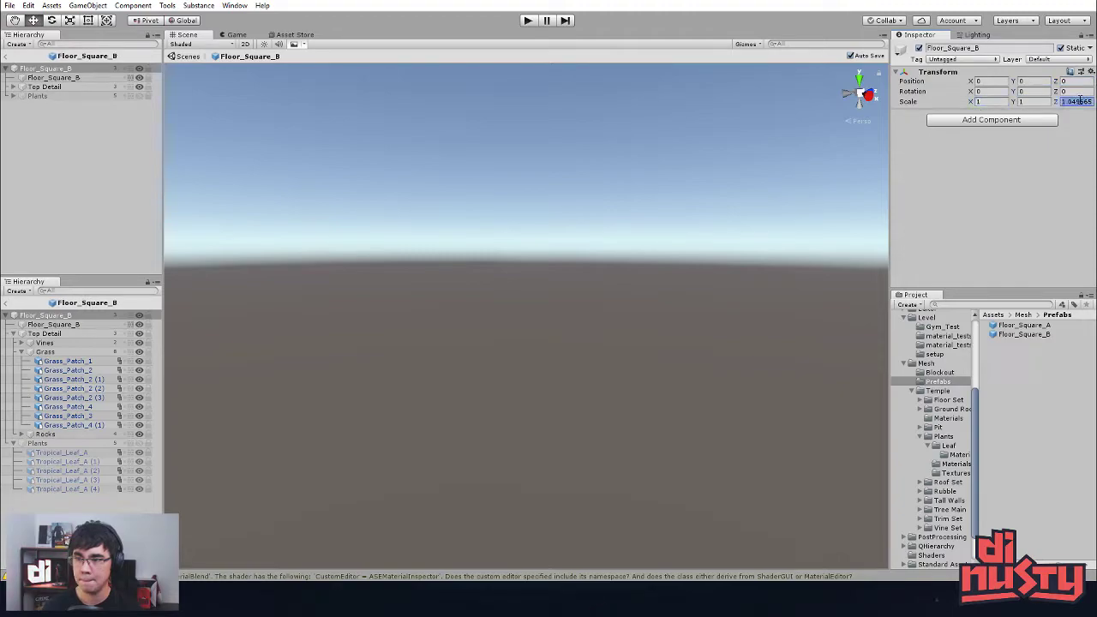
Step: Frame the Floor_Square_B tile and examine its vines and grass from above
left_click(710, 162)
right_click_drag(711, 162, 309, 272)
left_click(83, 317)
right_click_drag(434, 297, 786, 261)
key("f")
left_click_drag(785, 261, 565, 377, "alt")
scroll(699, 382, "up", 5)
left_click(699, 382)
scroll(548, 313, "up", 2)
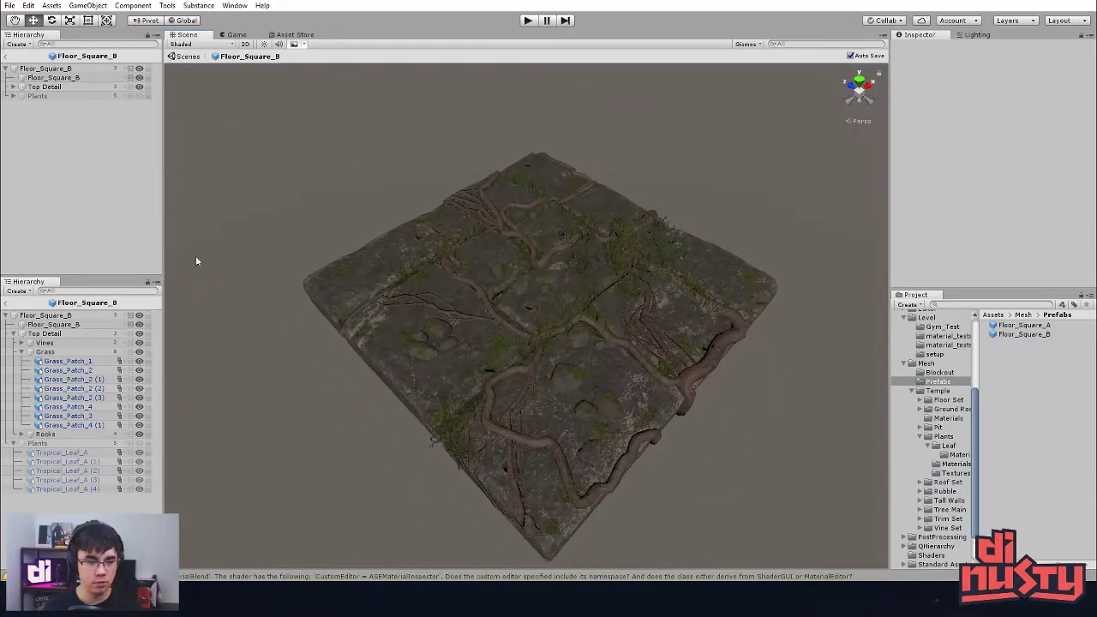
Step: Collapse the Grass, Plants and Top Detail groups and return from Floor_Square_B to the temple scene
left_click(20, 351)
left_click(14, 370)
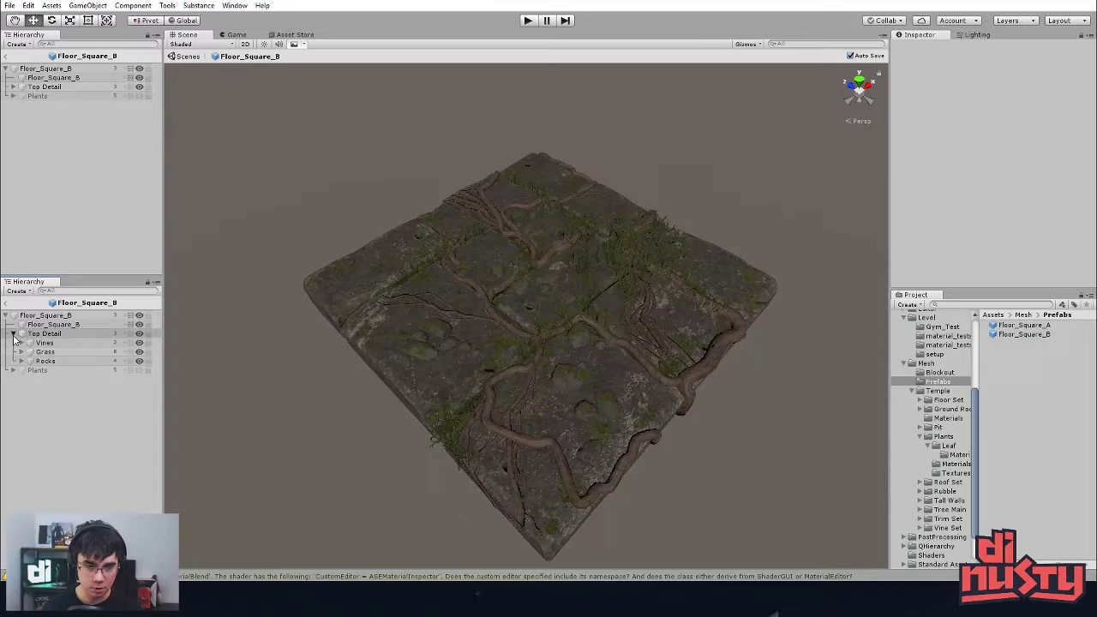
left_click(13, 334)
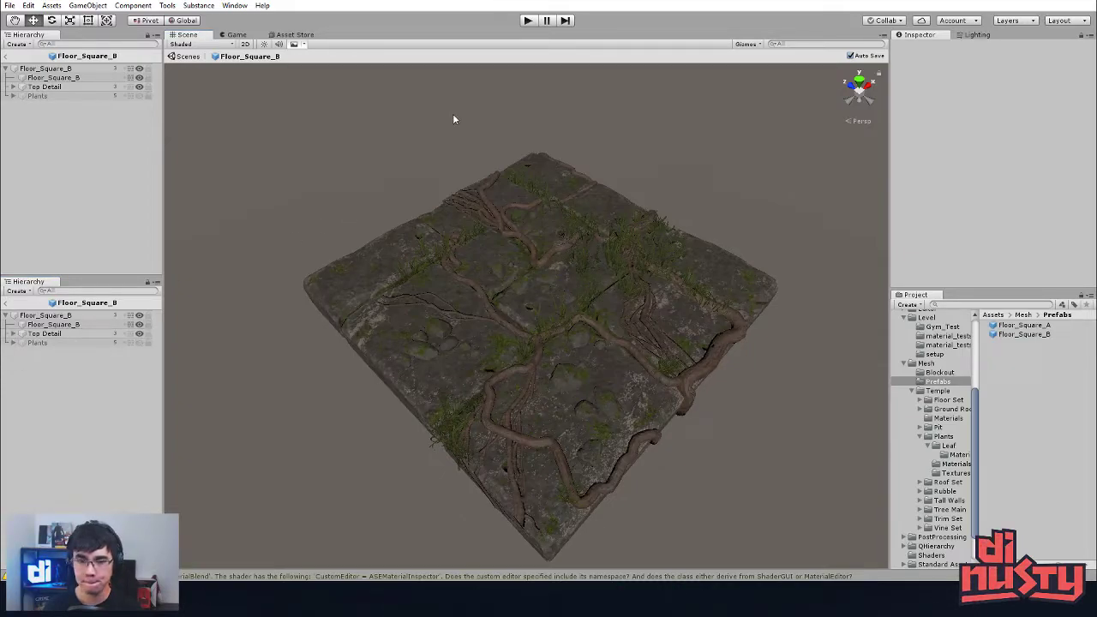
left_click(184, 57)
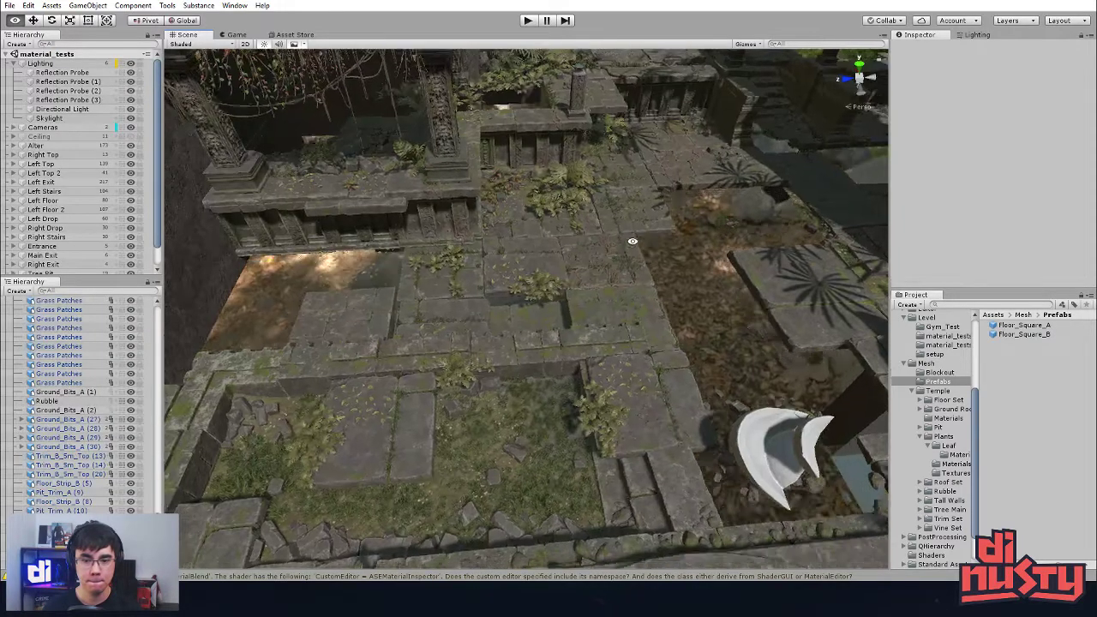
Step: Select the Floor_Square_A 1 (6) tile in the walkway, set the transform handles to local orientation and view the tile up close
left_click_drag(632, 241, 710, 252, "alt")
left_click(503, 249)
left_click_drag(650, 222, 255, 107, "alt")
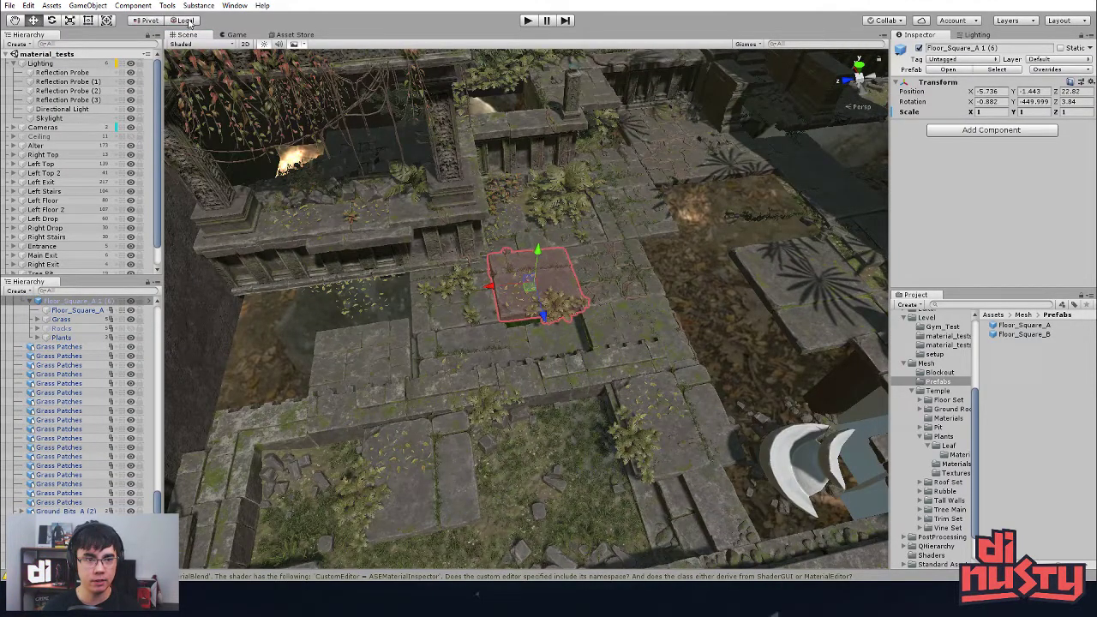
left_click_drag(479, 146, 514, 154, "alt")
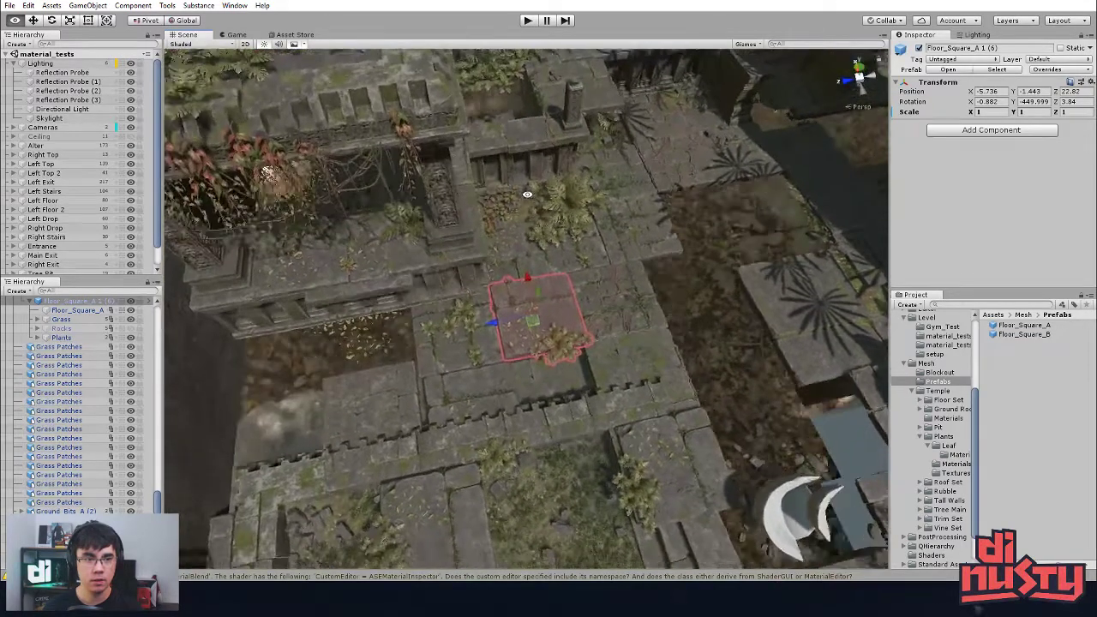
right_click_drag(514, 155, 742, 351, "alt")
left_click_drag(479, 129, 468, 191, "alt")
left_click(197, 24)
left_click_drag(479, 265, 519, 207, "alt")
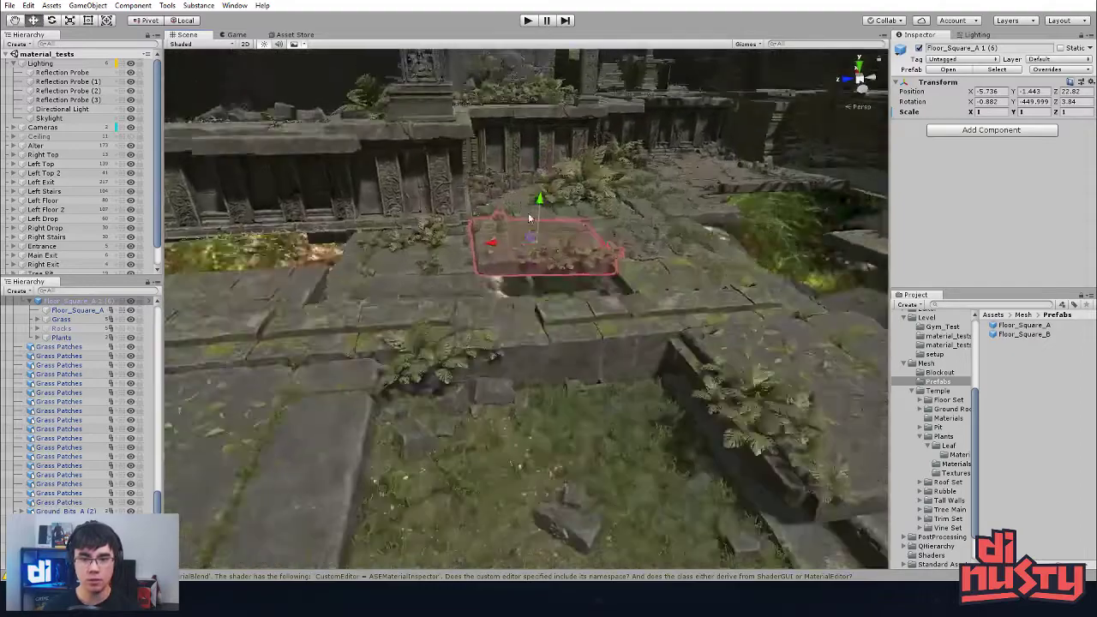
right_click_drag(519, 208, 742, 347, "alt")
left_click_drag(742, 347, 856, 98, "alt")
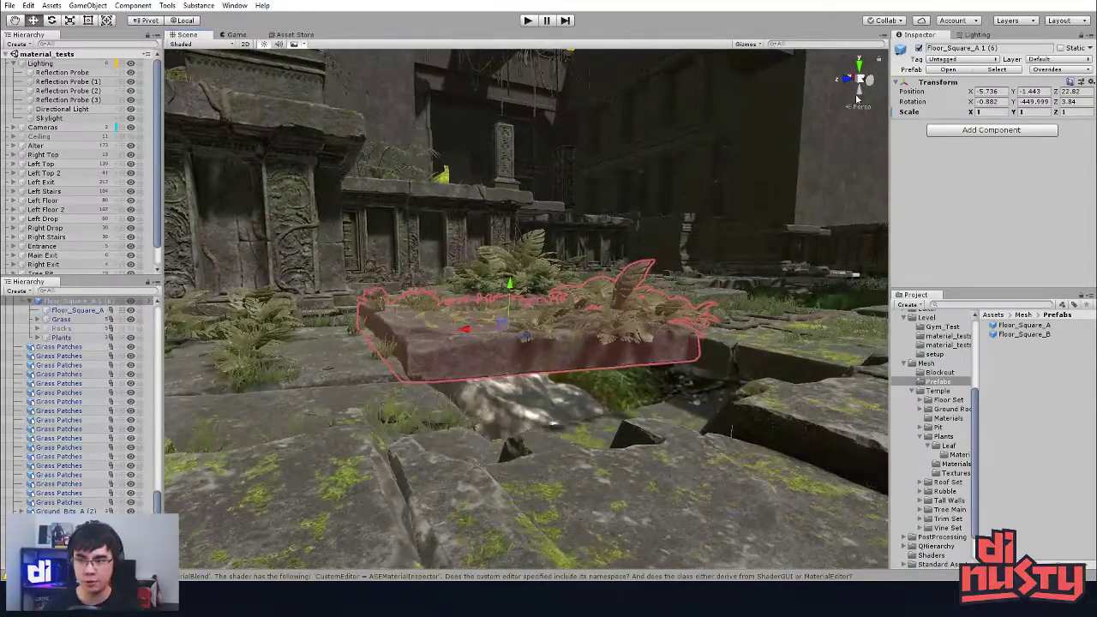
left_click_drag(727, 286, 719, 355, "alt")
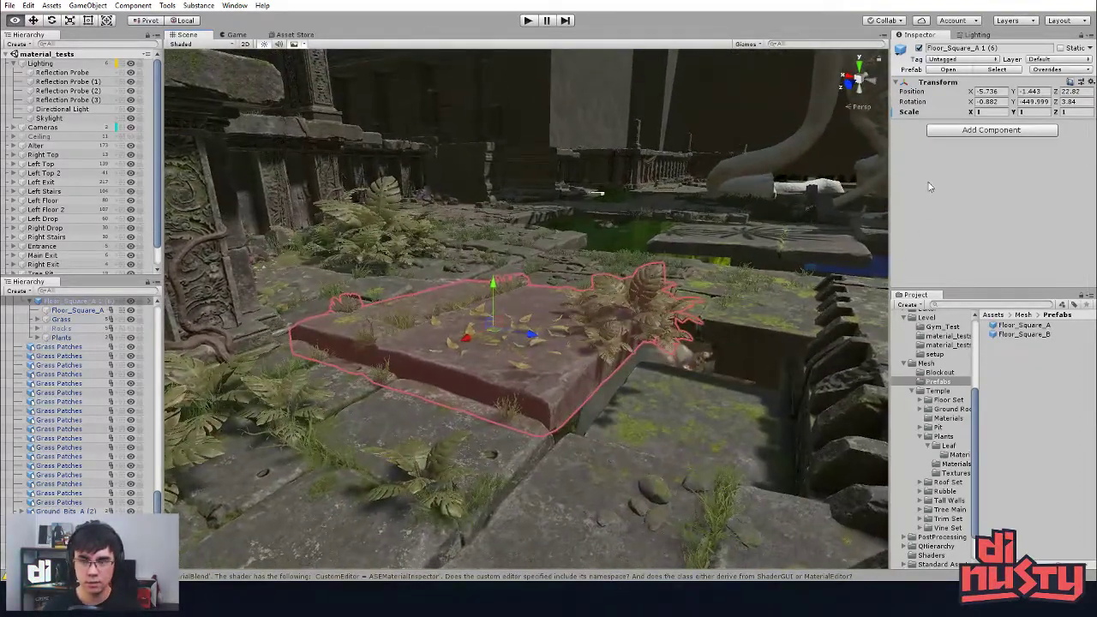
Step: Review the position and rotation values of the placed Floor_Square_A 1 (6) tile
left_click(990, 91)
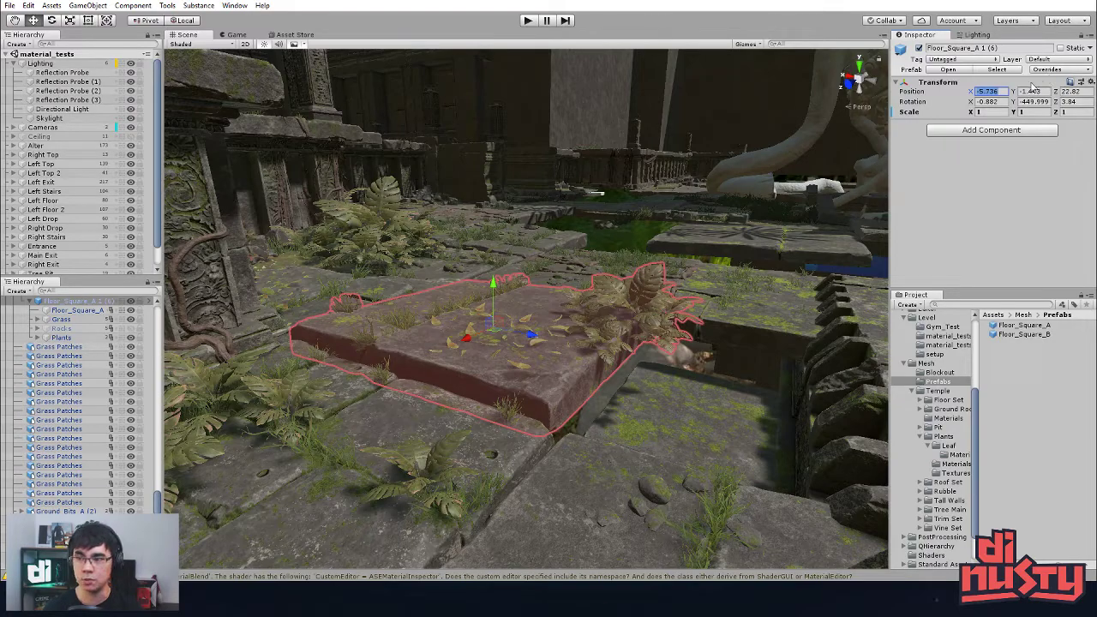
left_click(1081, 84)
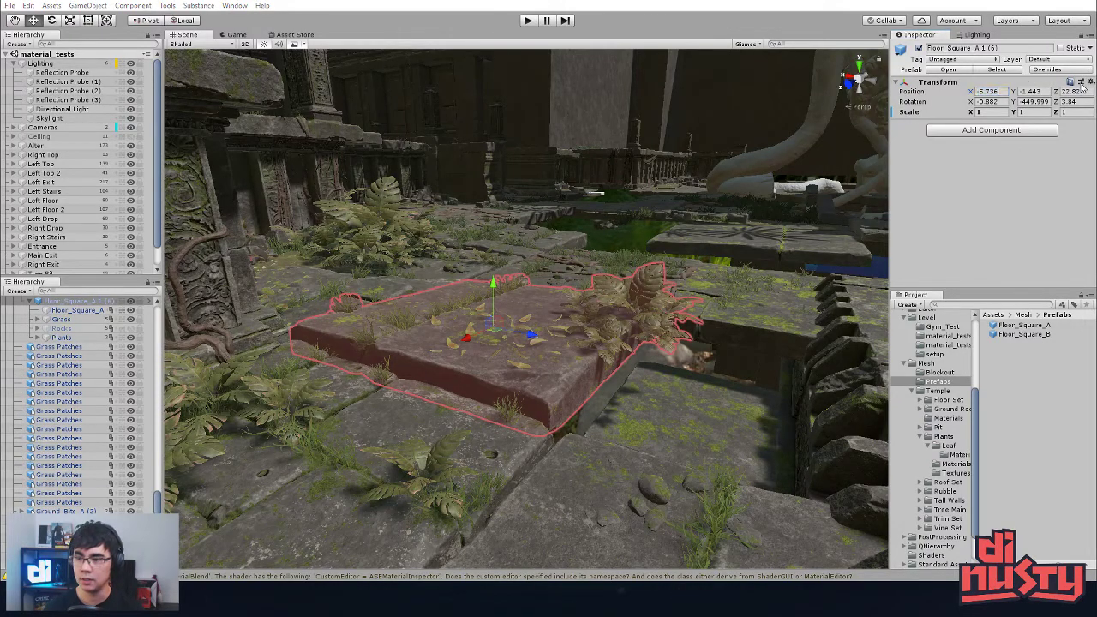
left_click(51, 98)
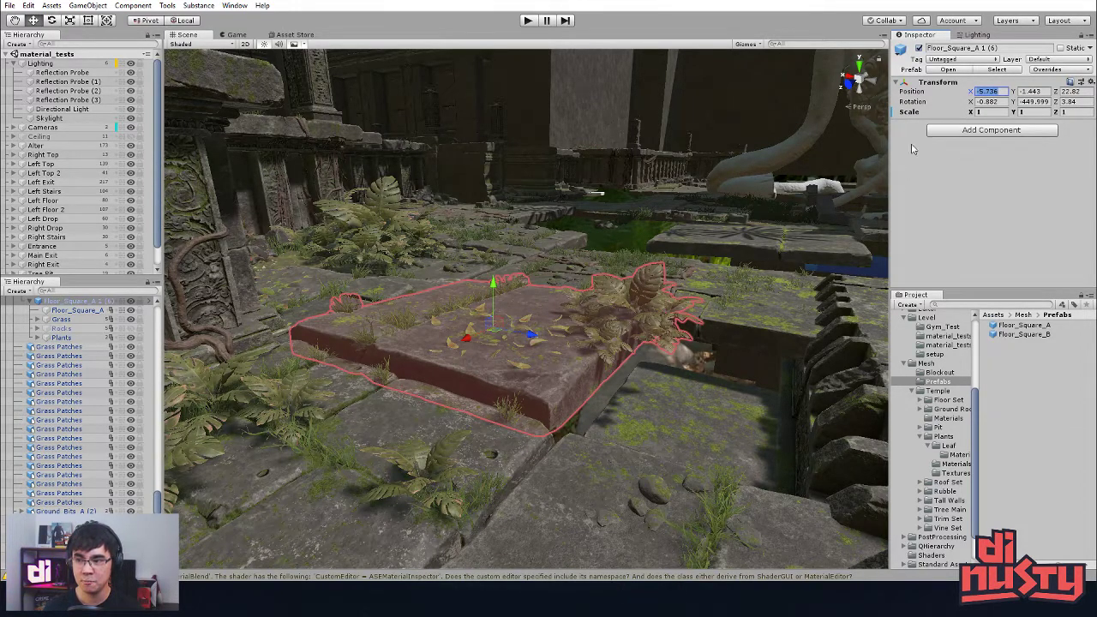
left_click(717, 379)
left_click(590, 356)
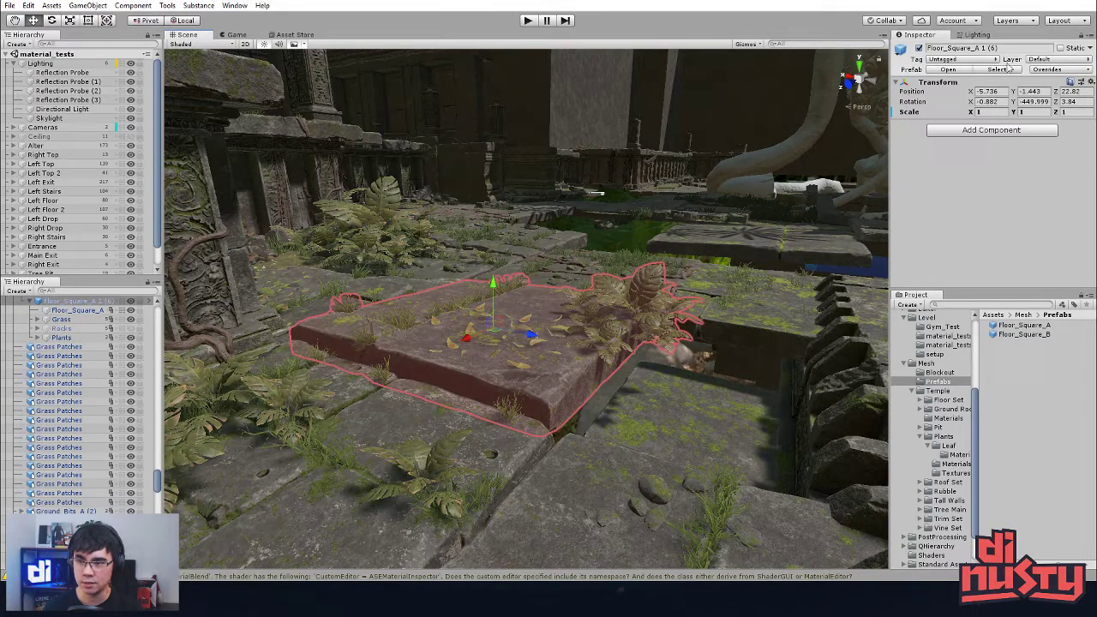
Step: Locate and select the source prefab asset of the placed Floor_Square_A 1 (6) tile
left_click(1006, 70)
right_click_drag(777, 195, 498, 318)
left_click(498, 317)
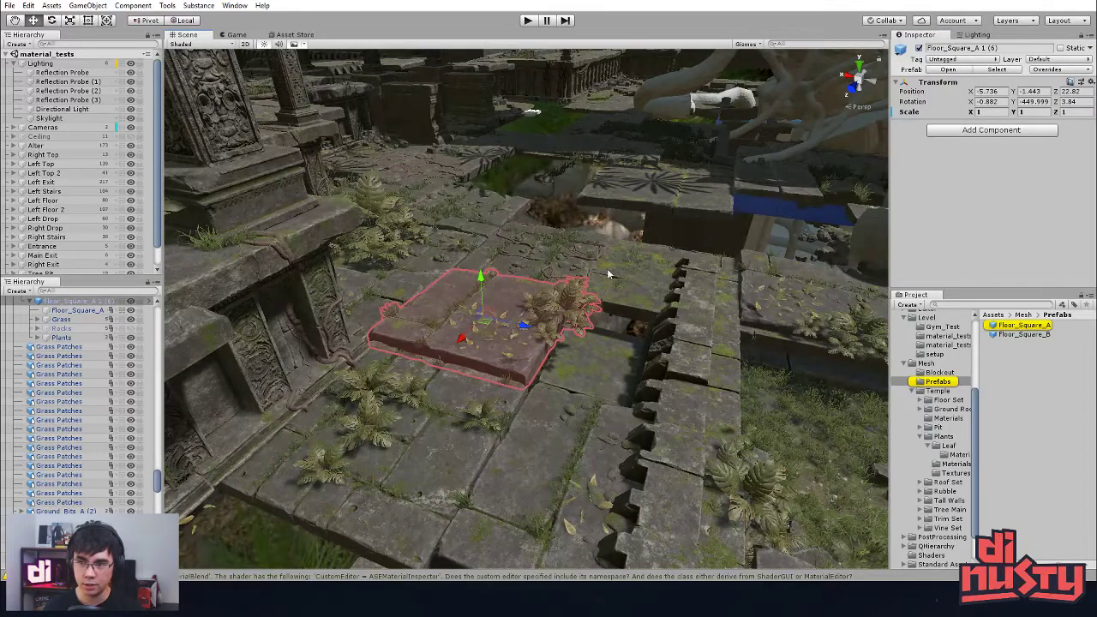
left_click(997, 70)
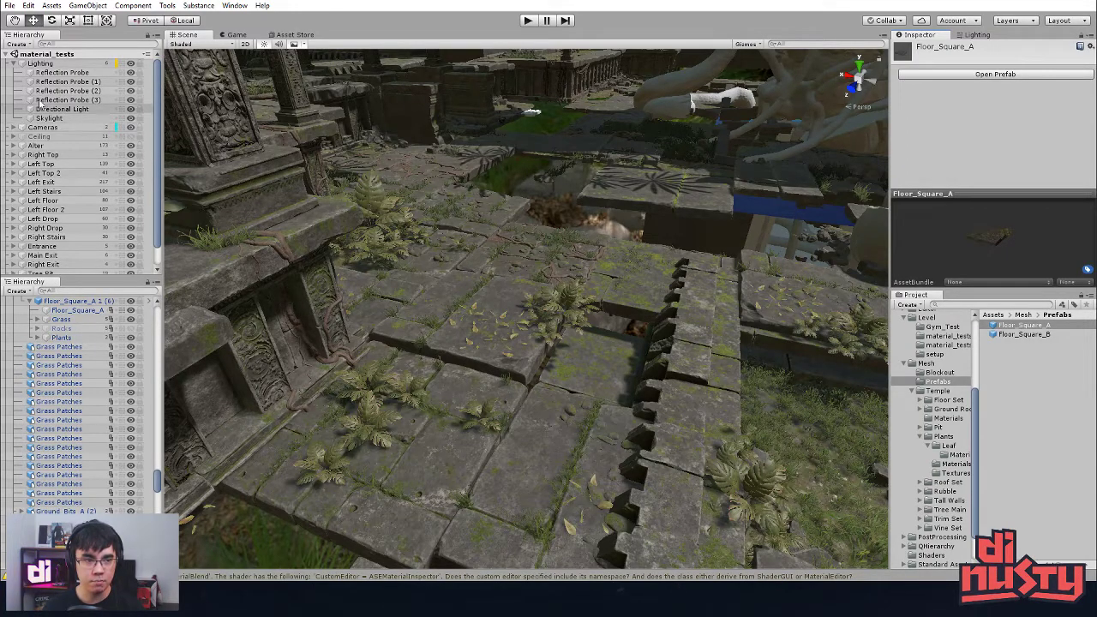
Step: Collapse the Lighting group in the scene hierarchy and look up the QHierarchy tool's settings entry
left_click(12, 64)
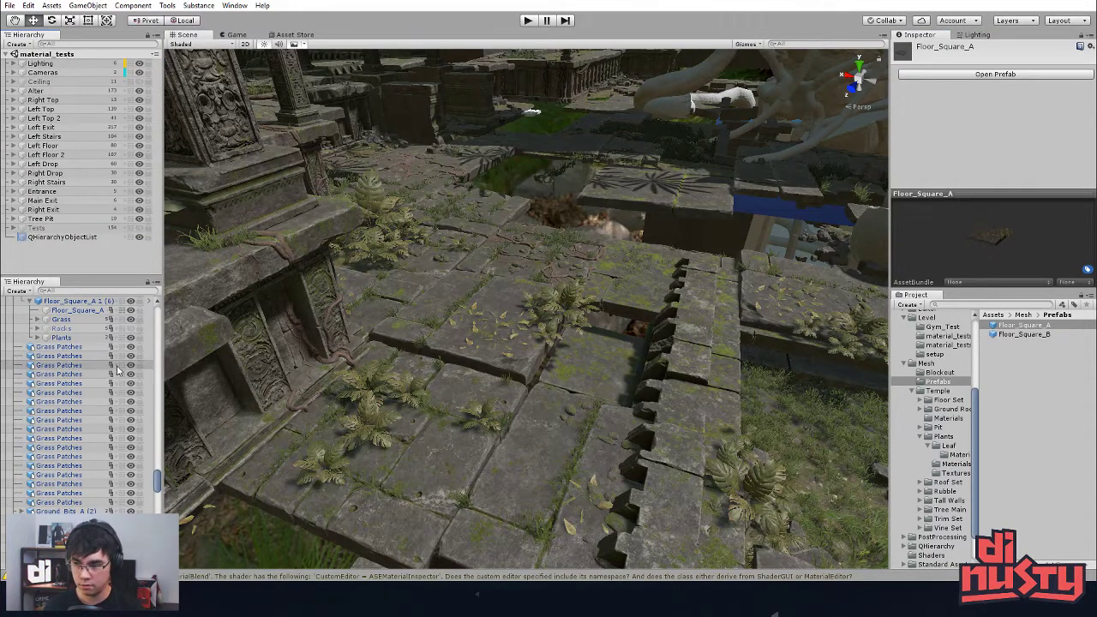
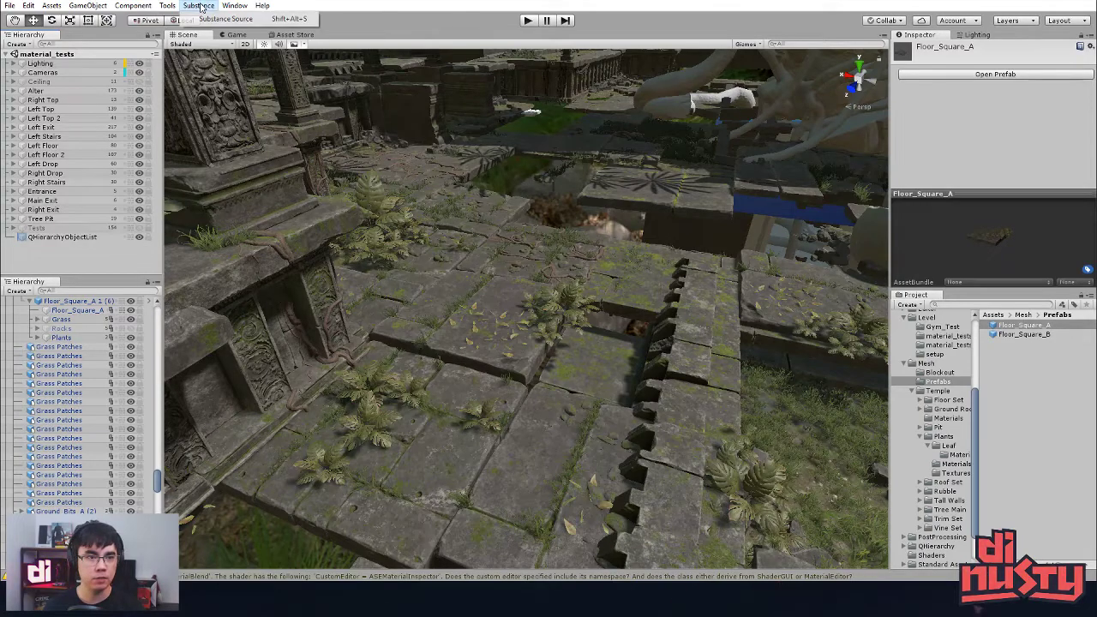
left_click(120, 7)
mouse_move(167, 7)
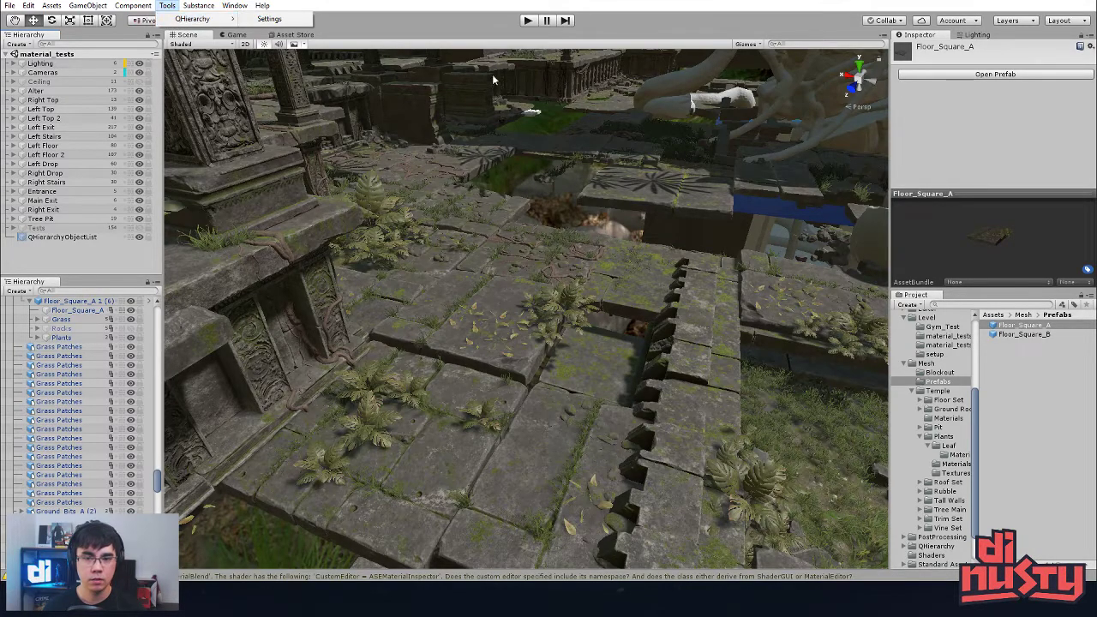
left_click(693, 232)
Step: Delete the Floor Blockout cube beside the pit in the walkway
left_click(626, 224)
left_click(685, 236)
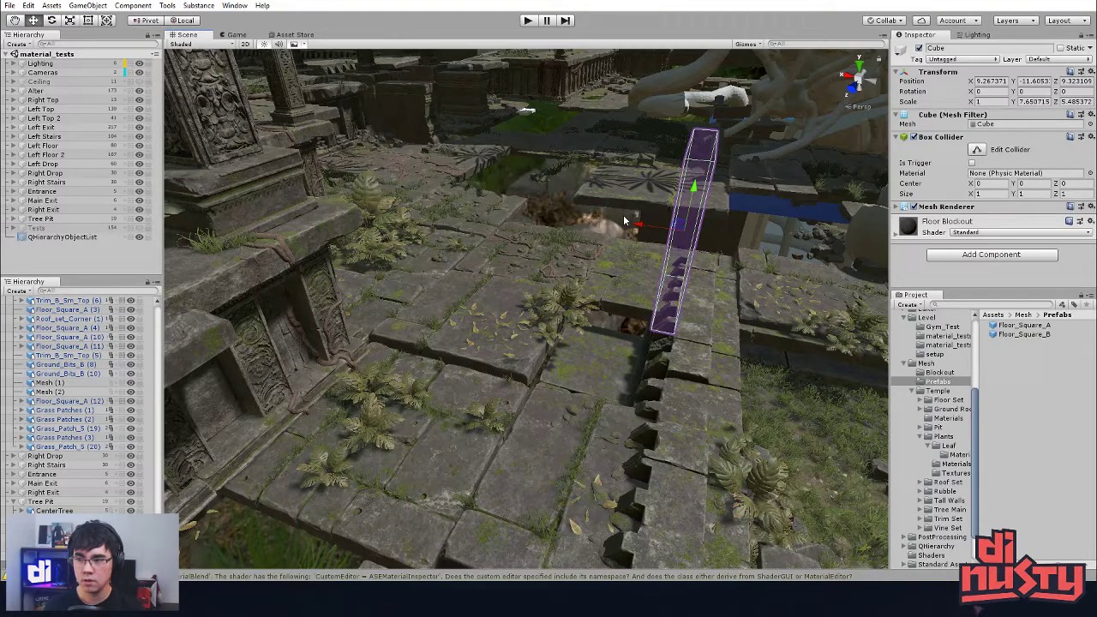
key("Delete")
Step: Examine the Tropical_Leaf_B (10) plant on the walkway and the flooded area beside the carved wall
left_click_drag(642, 225, 571, 204, "alt")
right_click_drag(571, 204, 578, 221)
mouse_move(558, 254)
left_mouse_down("alt")
mouse_move(516, 277)
mouse_move(577, 280)
mouse_move(572, 259)
left_mouse_up("alt")
left_click(557, 257)
key("f")
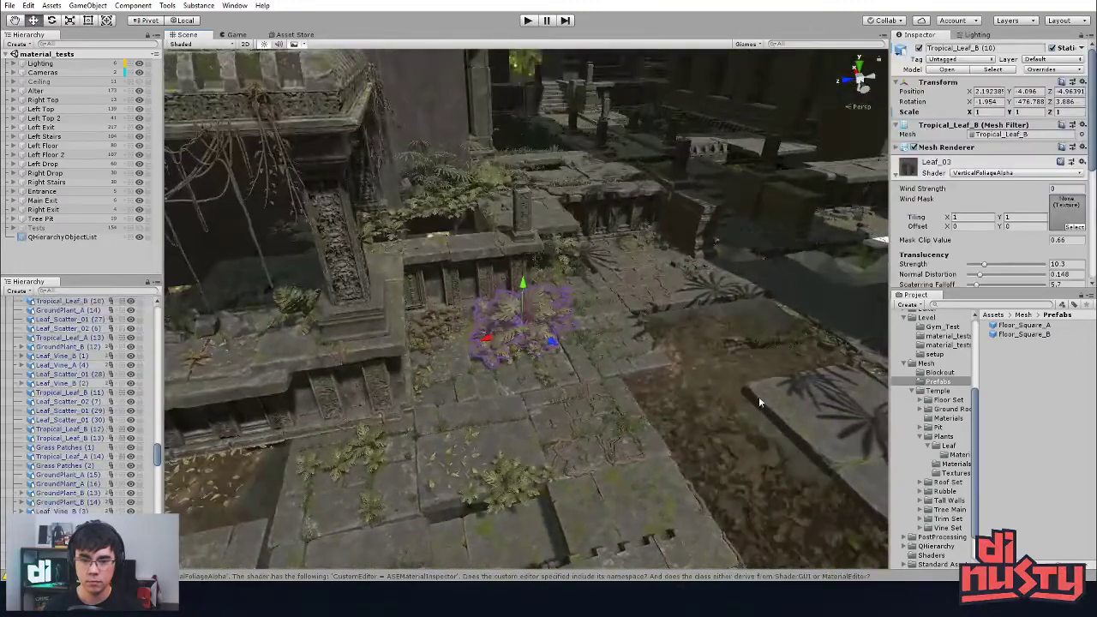
left_click(1056, 354)
middle_click_drag(787, 293, 798, 245)
right_click_drag(797, 244, 797, 244)
right_click_drag(752, 212, 445, 383)
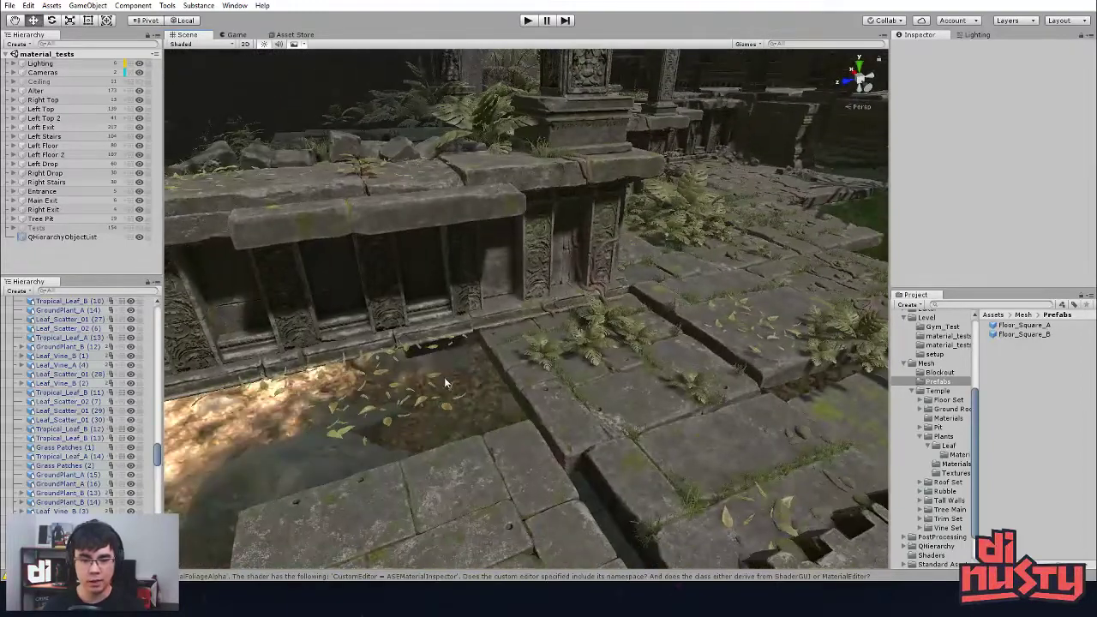
Step: Inspect the Leaf_Scatter_02 (6) leaves along the wall and the neighbouring Floor_Square_B (17) tile
left_click(435, 380)
left_click(460, 366)
left_click(437, 346)
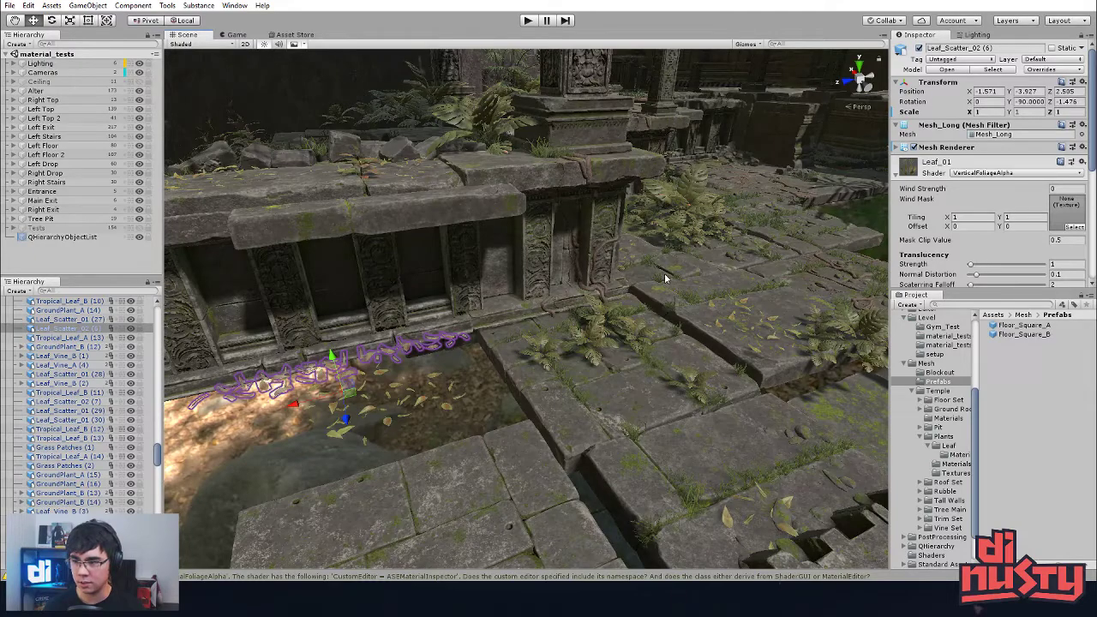
left_click(588, 320)
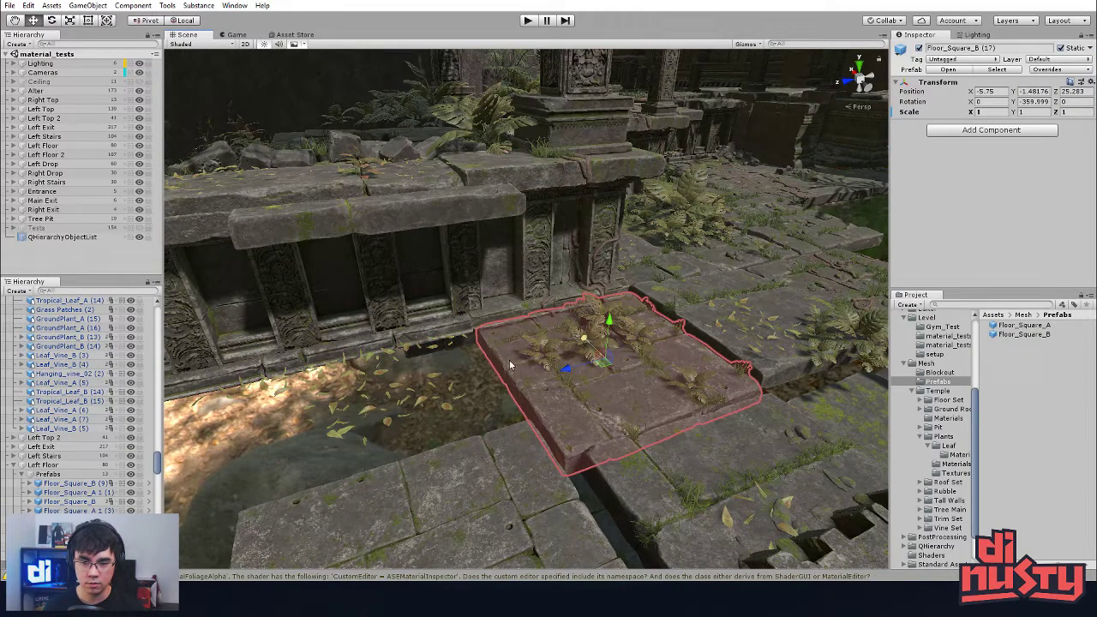
Step: Delete the Floor_Square_B mesh tile lying on the ledge beside the small pillar
key("Delete")
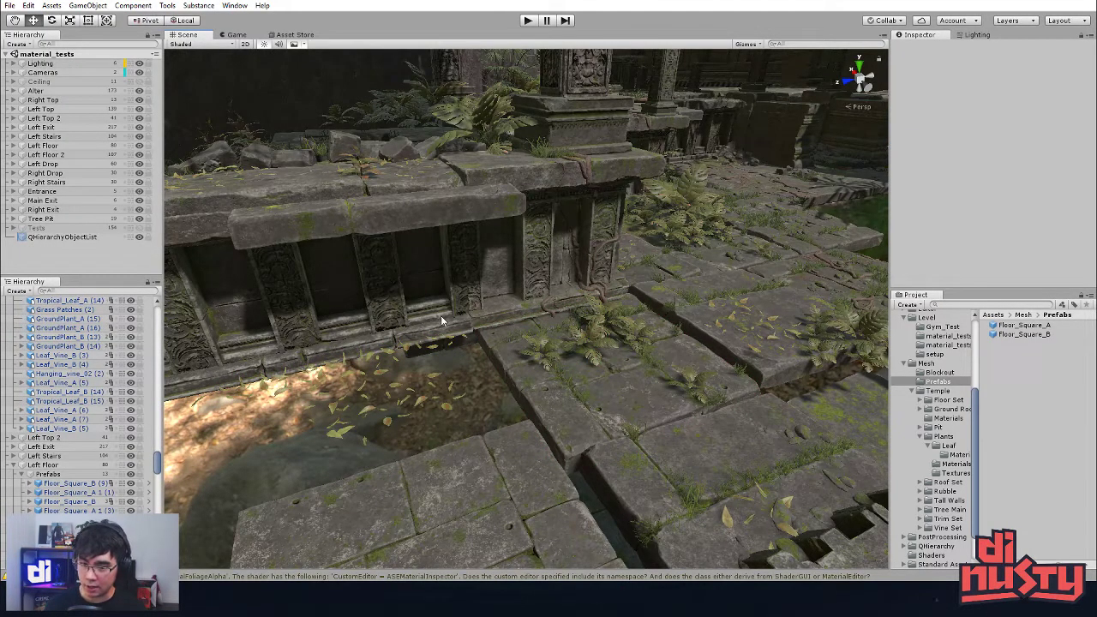
right_click_drag(440, 316, 564, 393)
left_click(555, 415)
left_click_drag(507, 464, 658, 292, "alt")
left_click(627, 159)
right_click_drag(628, 218, 561, 284)
left_click(637, 229)
middle_click_drag(560, 283, 707, 350)
right_click_drag(706, 350, 591, 275)
left_click(592, 276)
left_click_drag(592, 276, 670, 391, "alt")
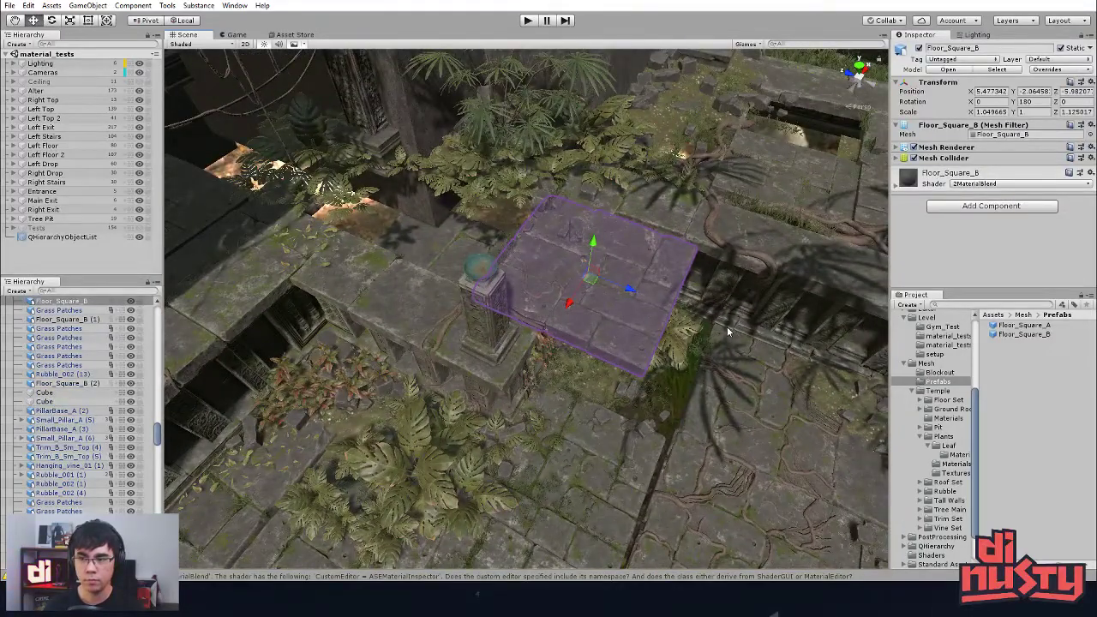
key("Delete")
Step: Examine the Trim_A_Corner (2) block under the pillar and how it meets the neighbouring ledge
left_click(670, 236)
right_click_drag(643, 340, 774, 245)
left_click(505, 338)
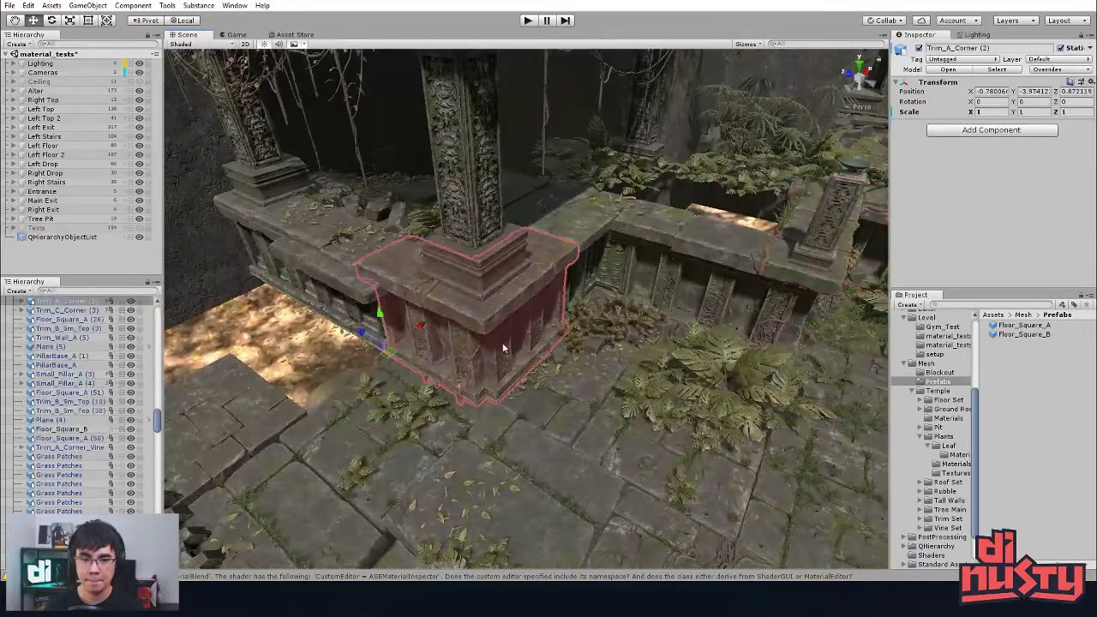
left_click_drag(461, 353, 509, 346, "alt")
middle_click_drag(509, 346, 658, 330)
left_click(477, 319)
left_click(595, 325)
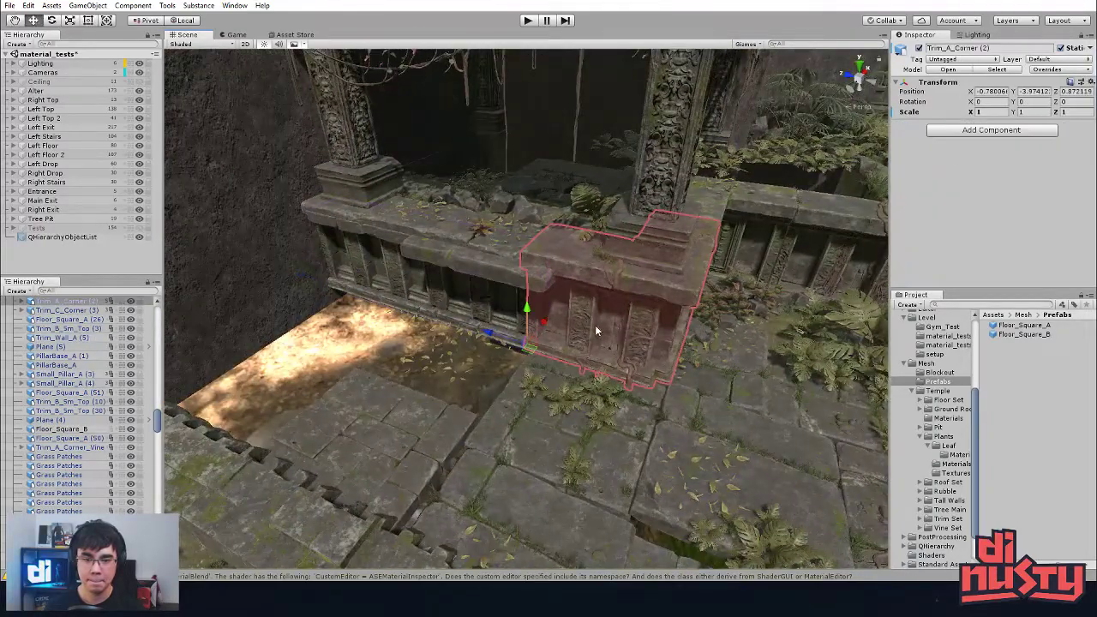
right_click_drag(599, 326, 514, 322)
left_click(474, 319)
left_click(538, 317)
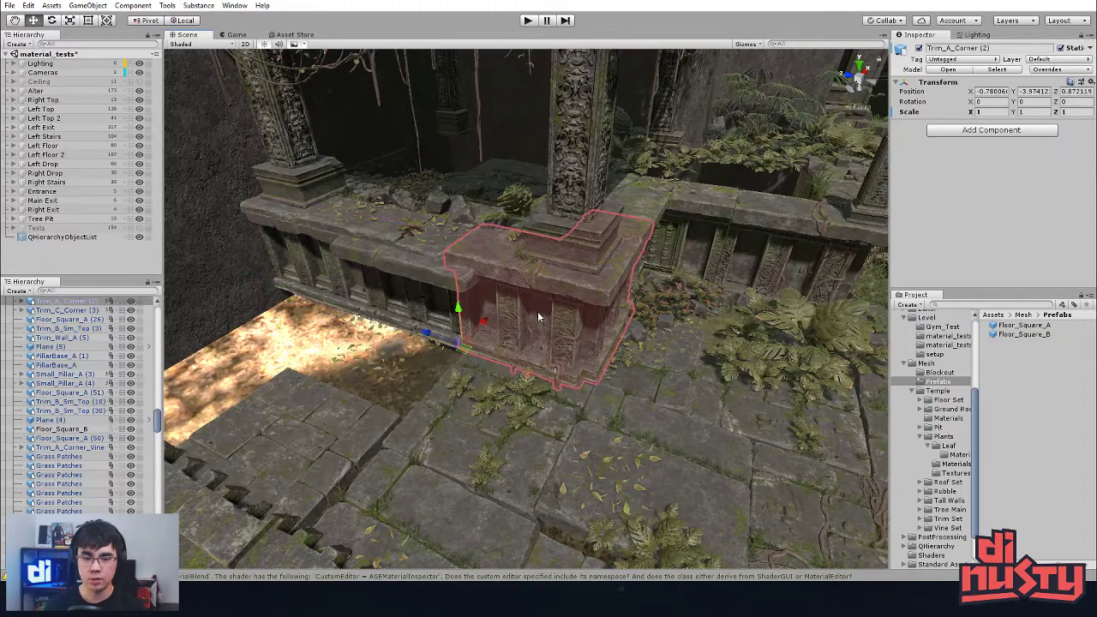
Step: Delete the Floor_Square_B (1) slab at the pillar base and the extra floor slabs along the wall ledge
left_click(319, 246)
key("f")
left_click(380, 274)
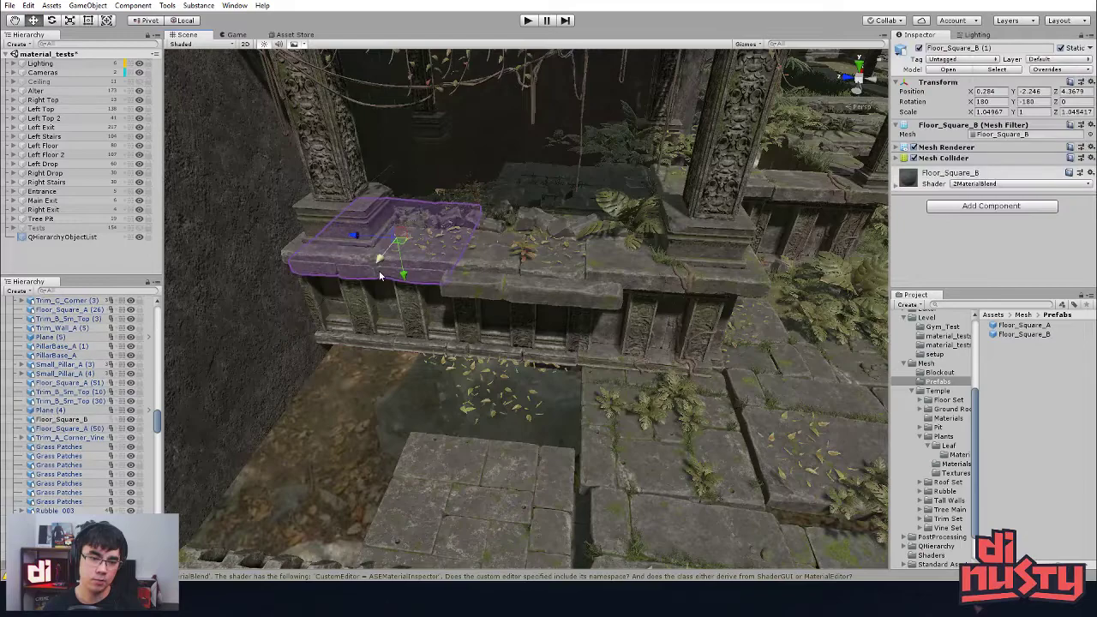
key("Delete")
left_click(594, 184)
key("Delete")
Step: Inspect the Trim_B_5m_Top (30) cap and the Trim_A_Corner (2) pieces at the corner of the carved wall
left_click(623, 217)
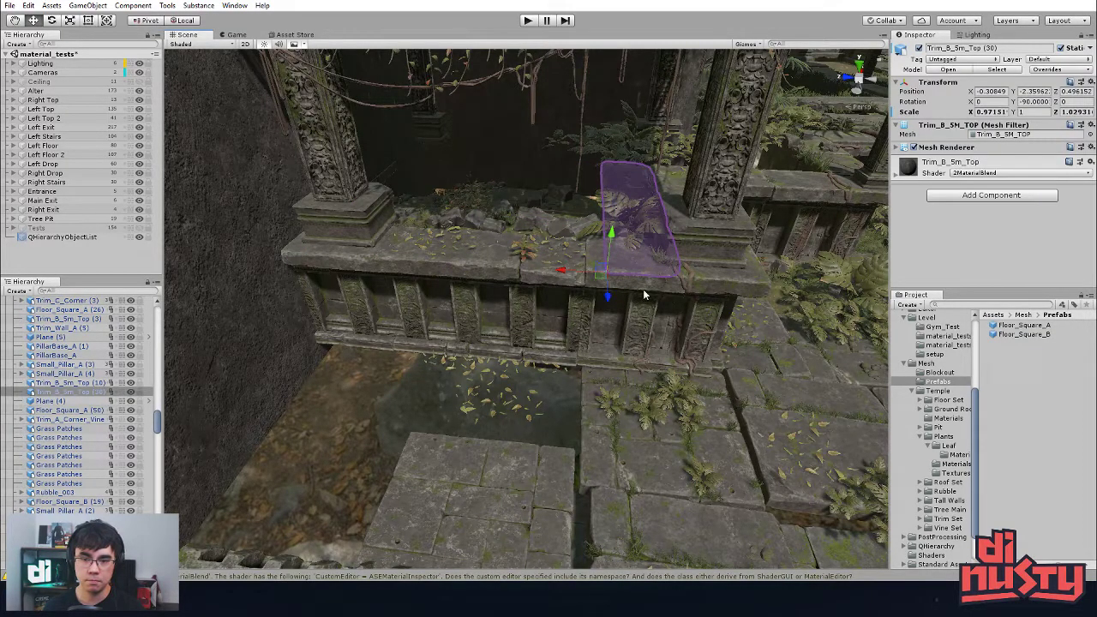
key("f")
left_click_drag(771, 377, 569, 253, "alt")
left_click(477, 365)
left_click(569, 253)
left_click(569, 262)
left_click(722, 282)
left_click(722, 284)
Step: Examine the Trim_B_5m_Top (3) cap running along the top of the carved wall
left_click(610, 258)
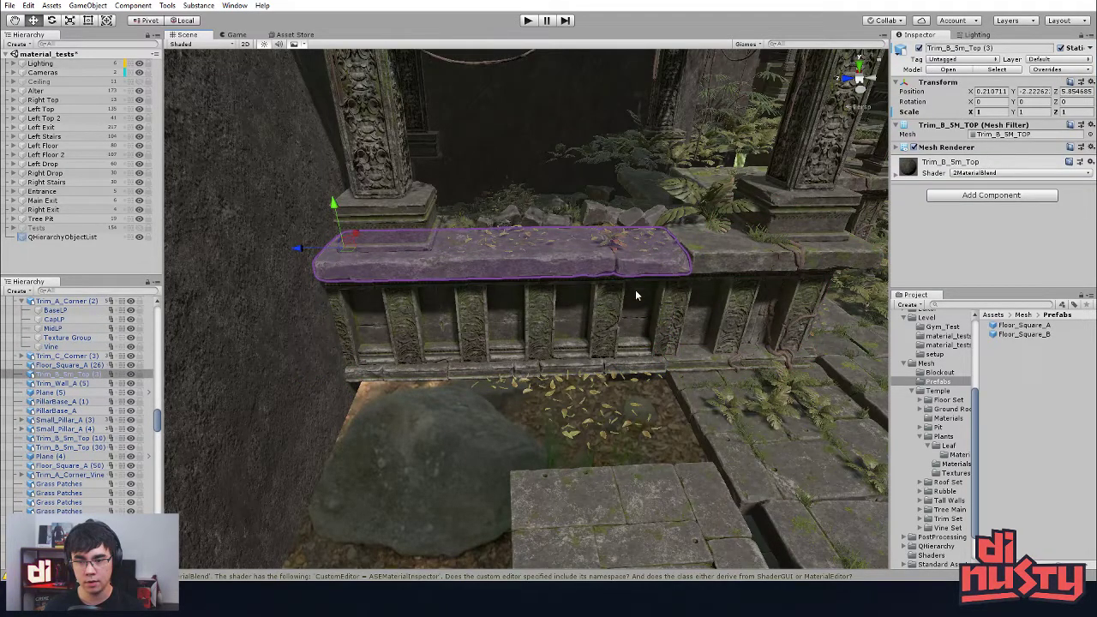
left_click(634, 300)
left_click_drag(634, 301, 720, 254, "alt")
left_click(622, 241)
left_click(610, 258)
left_click(608, 255)
left_click_drag(607, 253, 515, 259, "alt")
Step: Settle the Leaf_Scatter_01 (27) leaves onto the ledge at height -1.962 with a Z rotation of -0.451
left_click(506, 244)
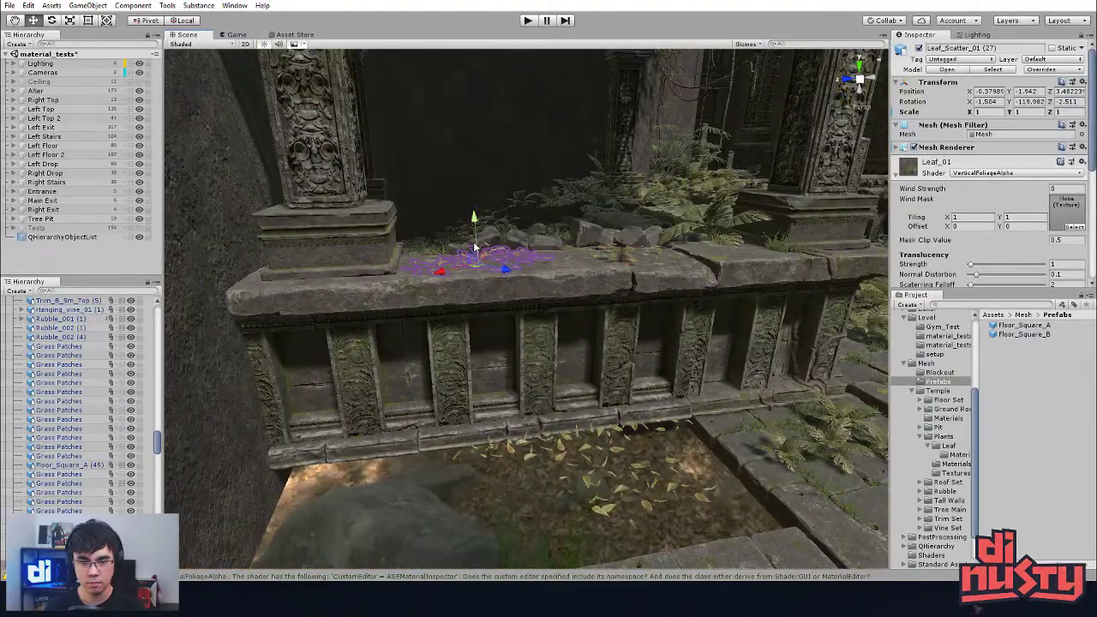
key("f")
left_click_drag(513, 290, 515, 288)
key("w")
middle_click_drag(797, 296, 703, 267)
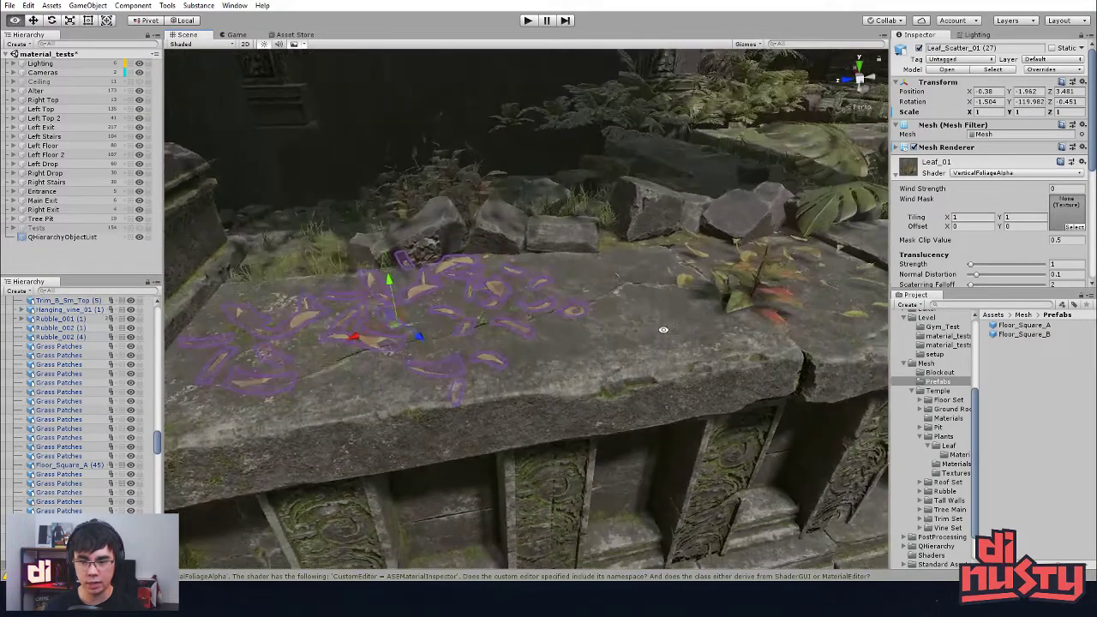
Step: Adjust the Leaf_Scatter_01 (28) leaves on the ledge to height -1.943 with a Z rotation of 0.557
left_click(766, 253)
key("e")
mouse_move(768, 253)
left_mouse_down()
mouse_move(763, 276)
mouse_move(767, 258)
left_mouse_up()
key("w")
scroll(767, 259, "down", 3)
middle_click_drag(725, 242, 671, 191)
middle_click_drag(691, 256, 646, 210)
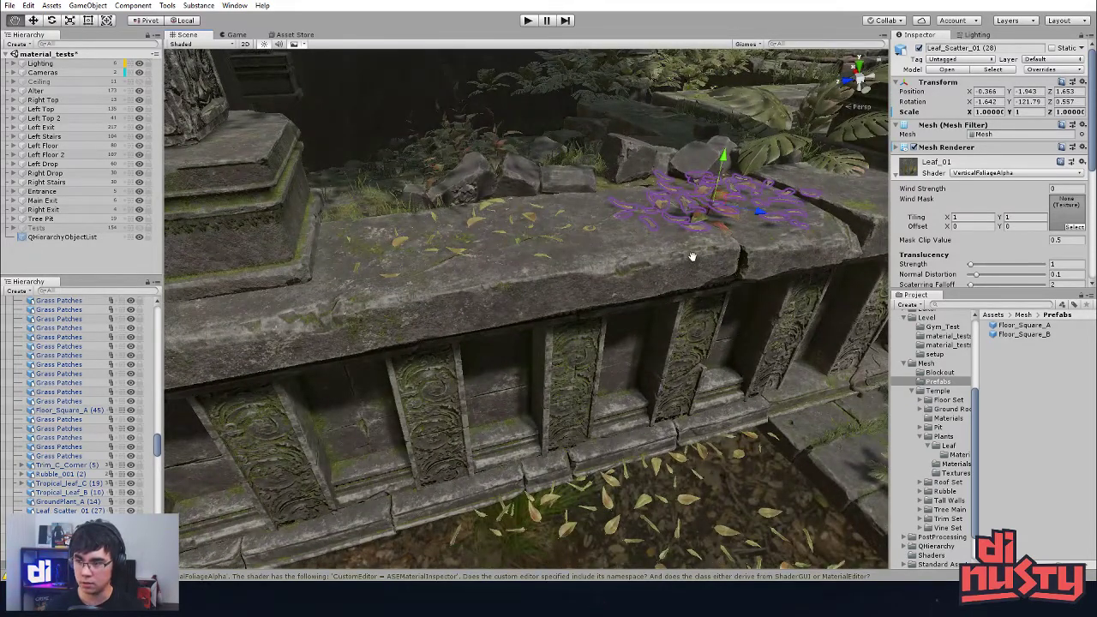
middle_click_drag(719, 304, 690, 302)
Step: Examine the Trim_Wall_A (5) piece beneath the cap from close up and from a distance
left_click(588, 367)
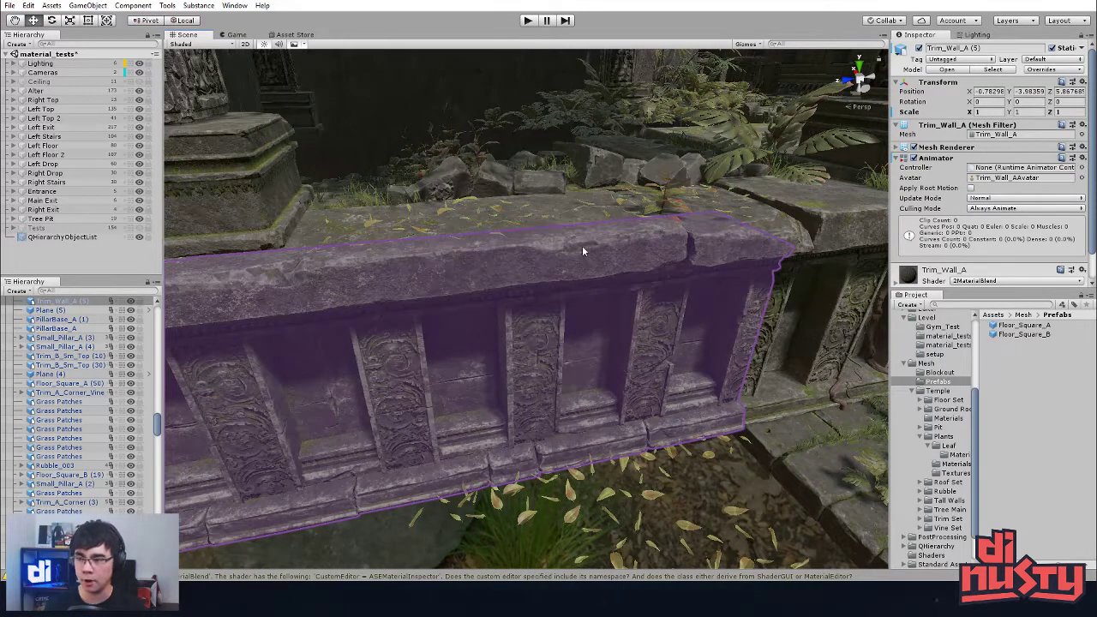
middle_click_drag(728, 330, 721, 329)
left_click_drag(722, 328, 473, 350, "alt")
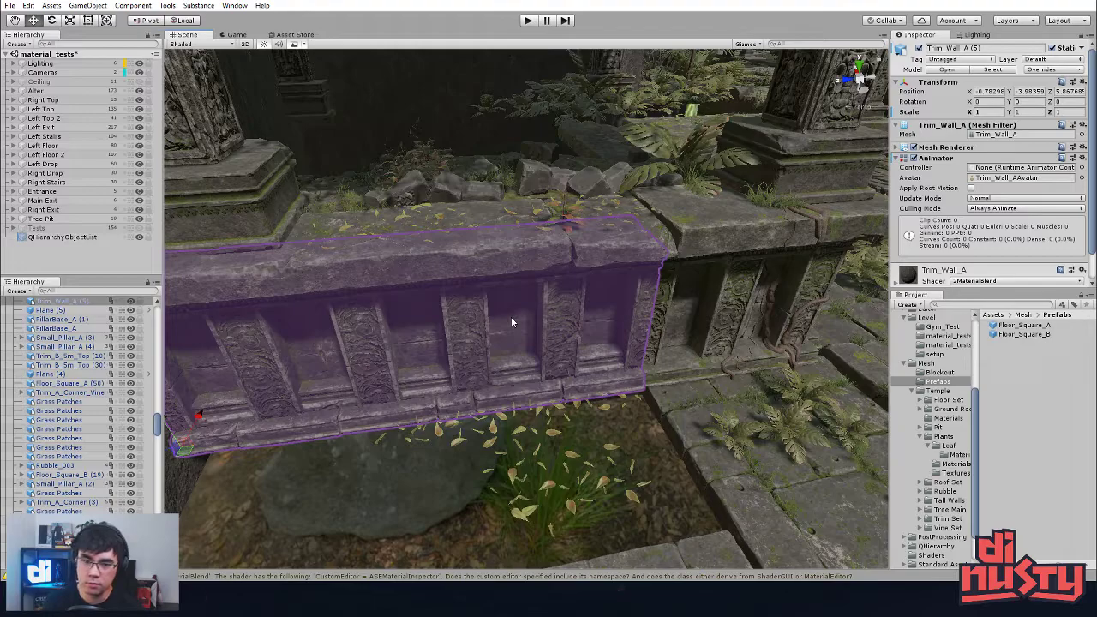
left_click_drag(432, 161, 549, 330, "alt")
scroll(525, 266, "down", 5)
middle_click_drag(524, 263, 534, 276)
left_click_drag(534, 277, 516, 274, "alt")
left_click(496, 439)
left_click(505, 348)
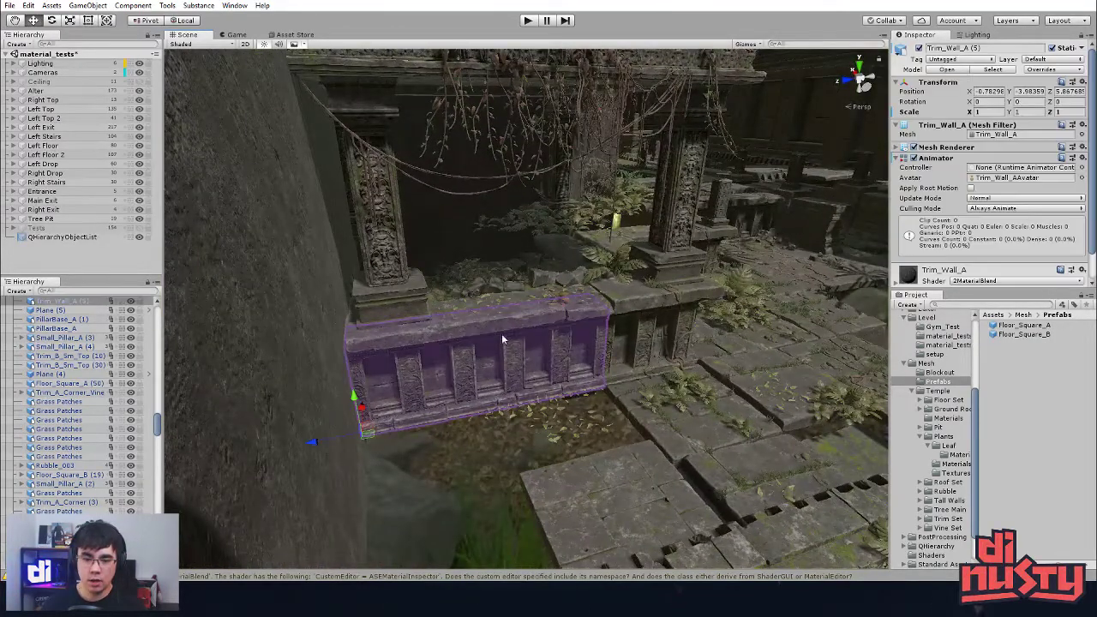
Step: Try to save Trim_B_5m_Top (3) and Trim_Wall_A (5) together as one prefab in the Prefabs folder
left_click(507, 319)
left_click(513, 369)
left_click(522, 323)
left_click(536, 370, "shift")
left_click_drag(542, 439, 493, 433, "alt")
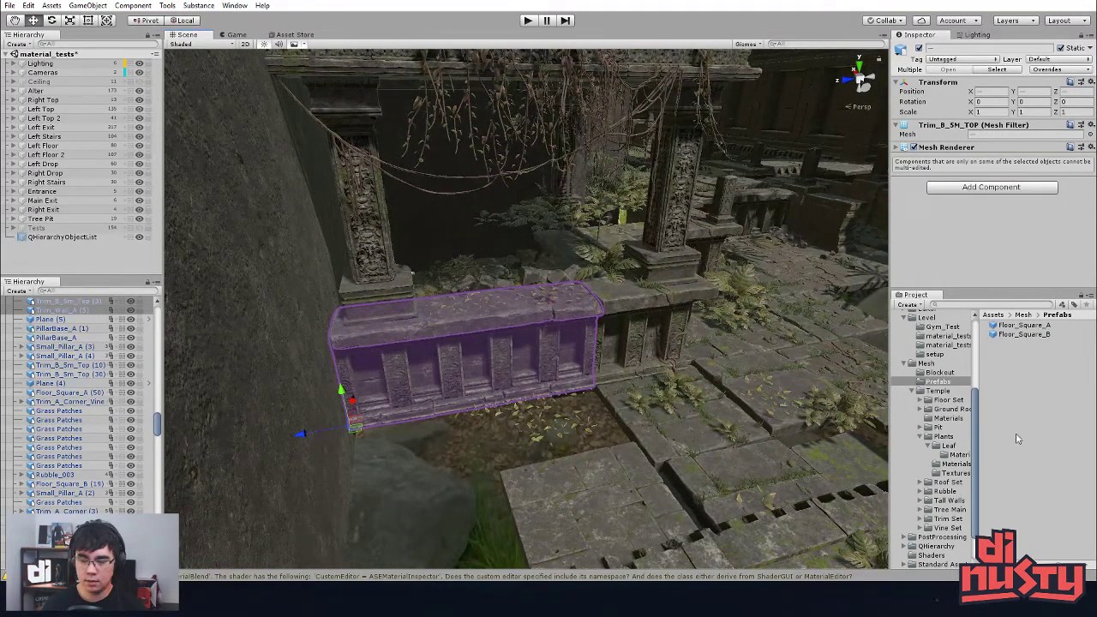
scroll(17, 343, "up", 2)
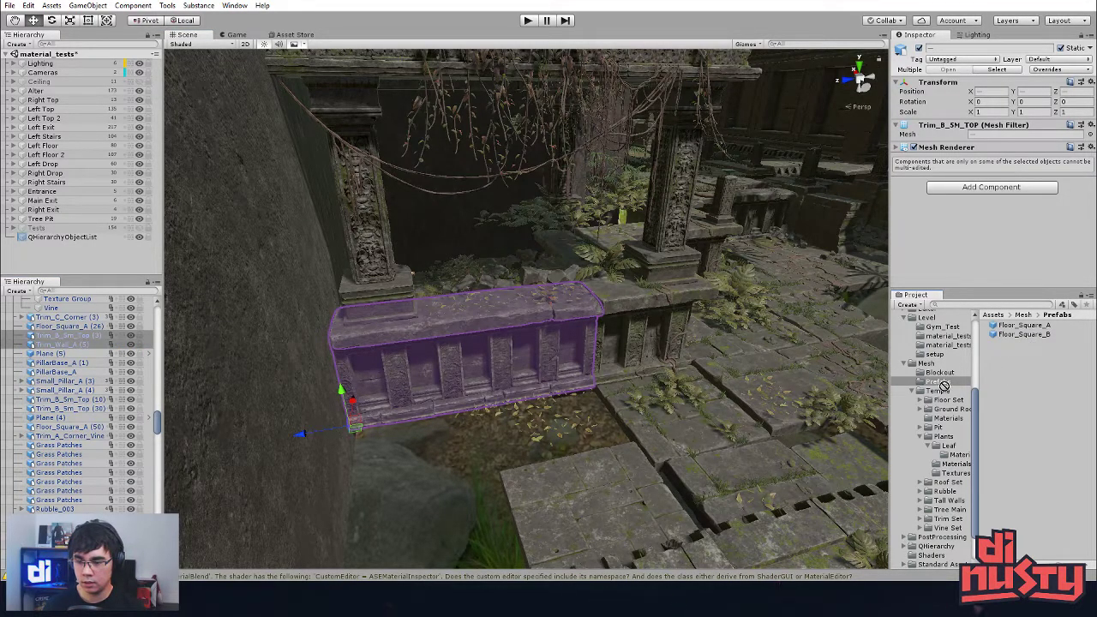
Step: Create an empty GameObject at Trim_B_5m_Top (3) and place it on the same hierarchy level as the trim pieces
left_click(53, 335)
left_click(64, 344)
left_click(69, 335)
left_click(78, 343)
left_click(75, 335)
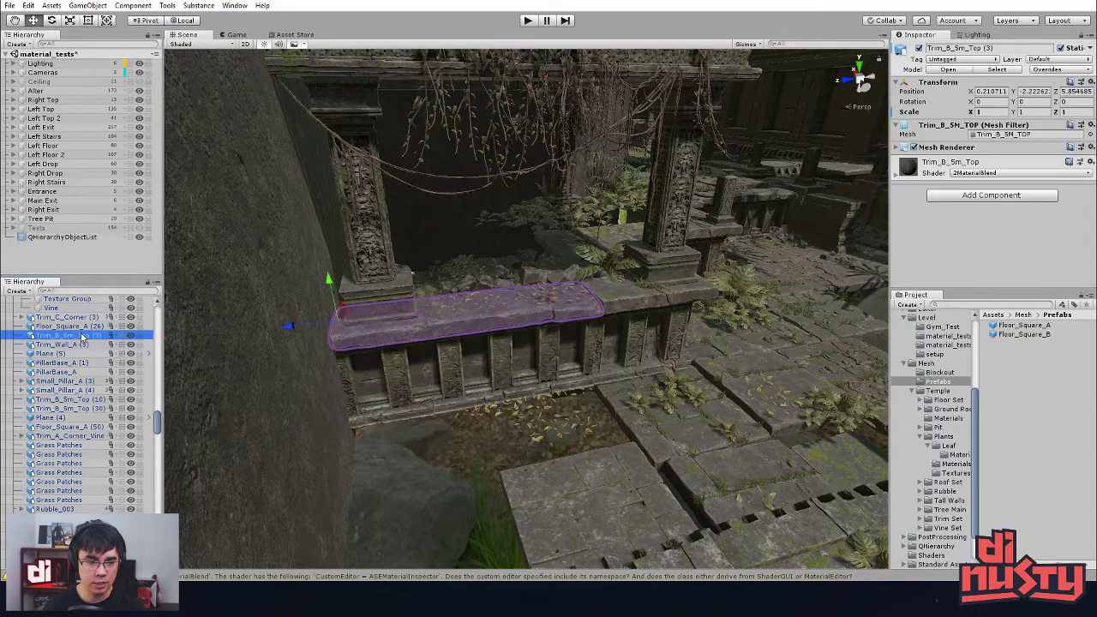
right_click(78, 336)
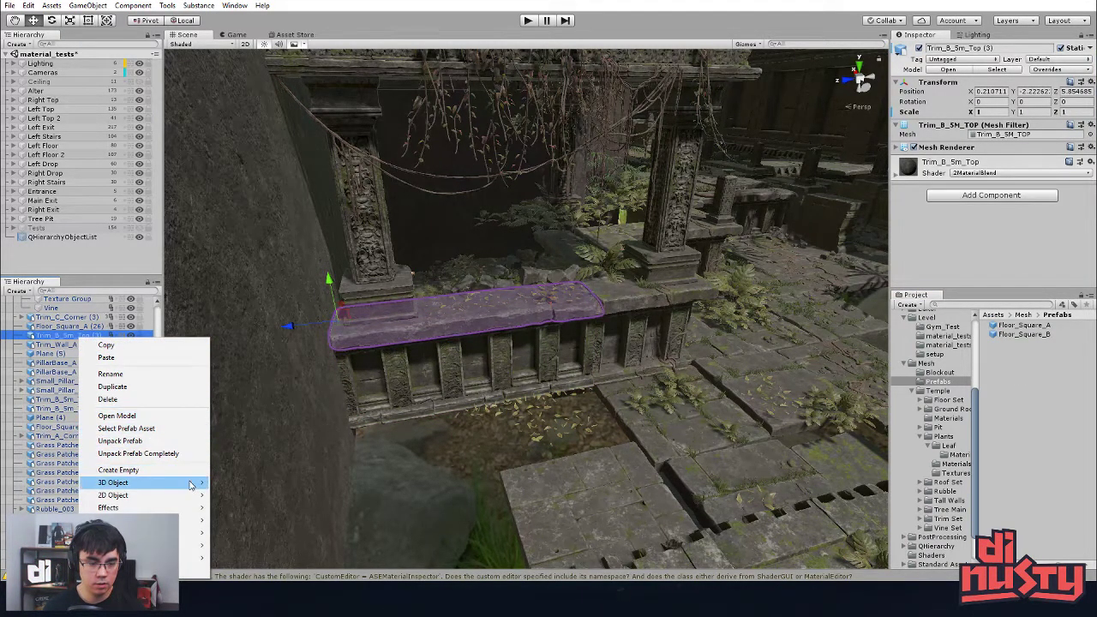
left_click(189, 470)
left_click_drag(52, 345, 69, 331)
Step: Parent Trim_B_5m_Top (3) and Trim_Wall_A (5) under the empty GameObject
left_click(82, 345)
left_click(83, 362, "shift")
left_click(83, 354)
left_click(444, 333)
left_click(466, 361, "shift")
Step: Save the grouped GameObject as a prefab in the Prefabs folder and check its child pieces in the hierarchy
left_click_drag(71, 346, 1025, 360)
left_click(57, 335)
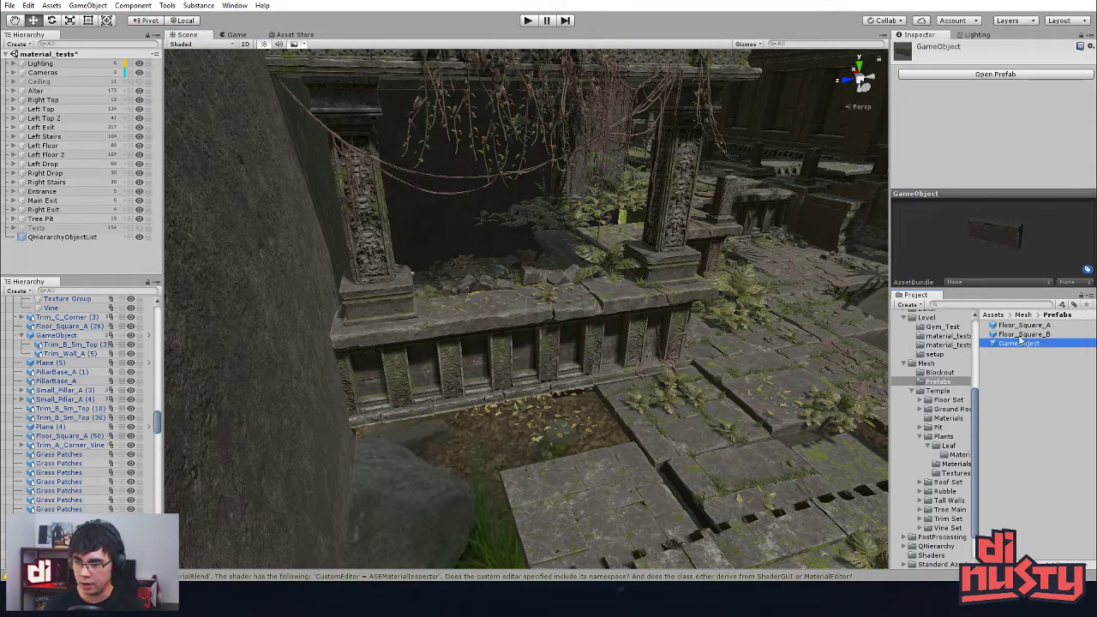
left_click(57, 335)
left_click(73, 345)
left_click(74, 354)
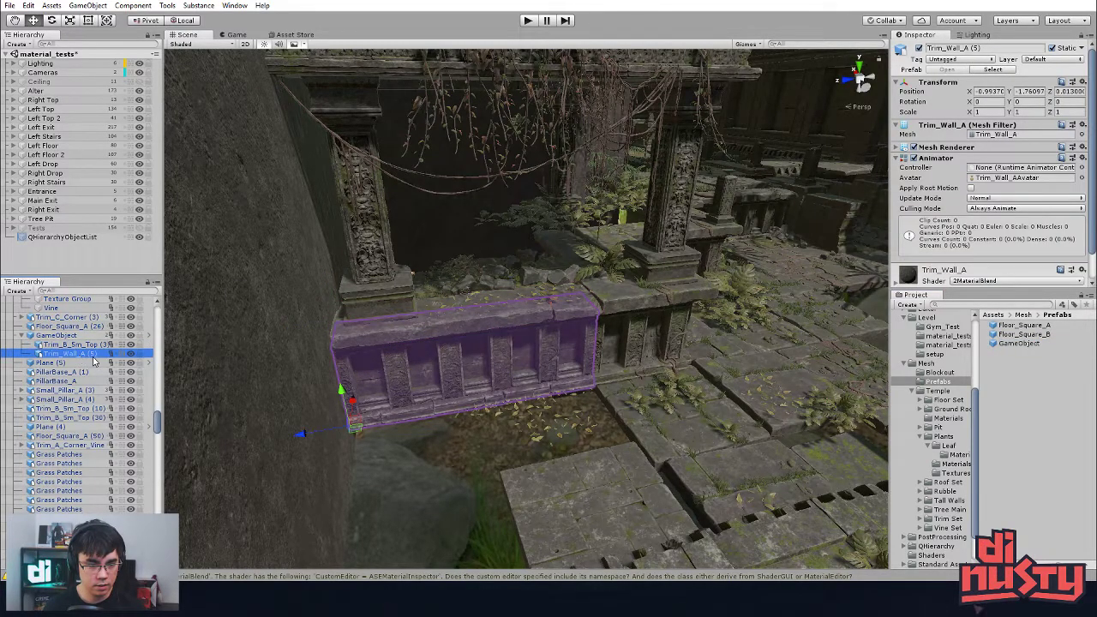
left_click(86, 336)
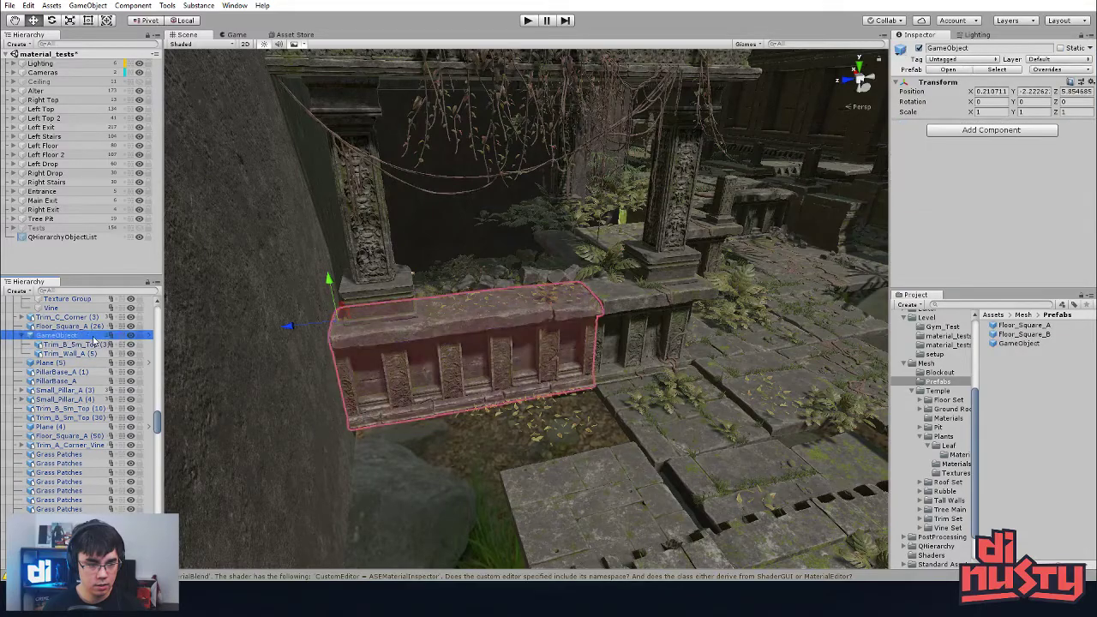
mouse_move(472, 374)
left_mouse_down("alt")
mouse_move(480, 420)
mouse_move(462, 379)
mouse_move(477, 377)
left_mouse_up("alt")
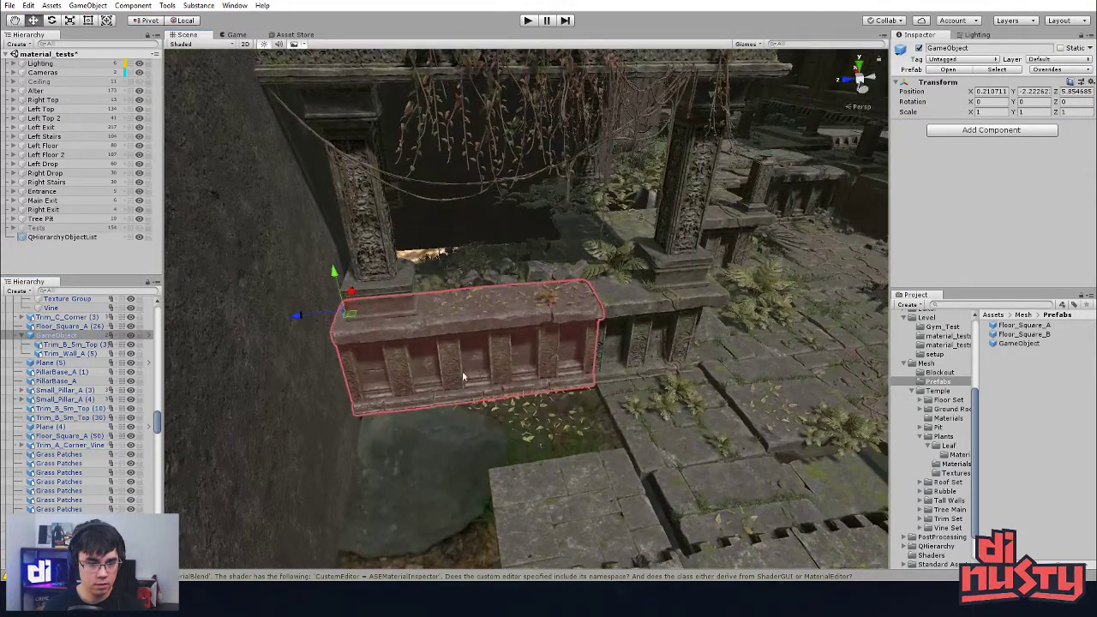
Step: Rename the new GameObject prefab asset as Trim_Wall_A
left_click(1022, 344)
key("F2")
type("Trim_Wall_A (5)")
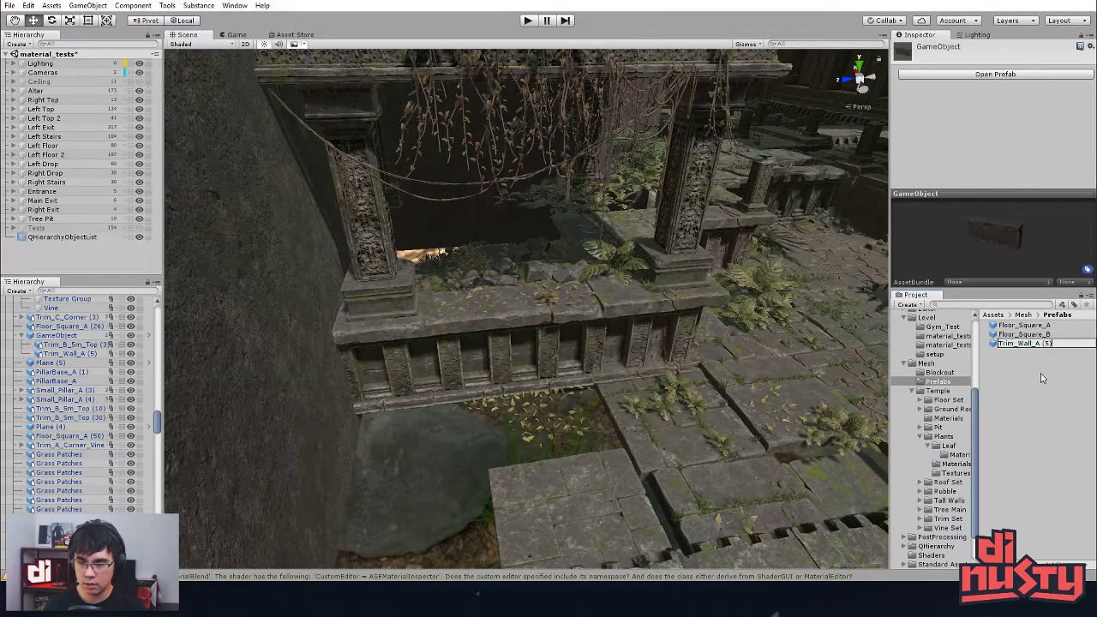
key("BackSpace")
key("BackSpace")
key("BackSpace")
key("BackSpace")
key("Return")
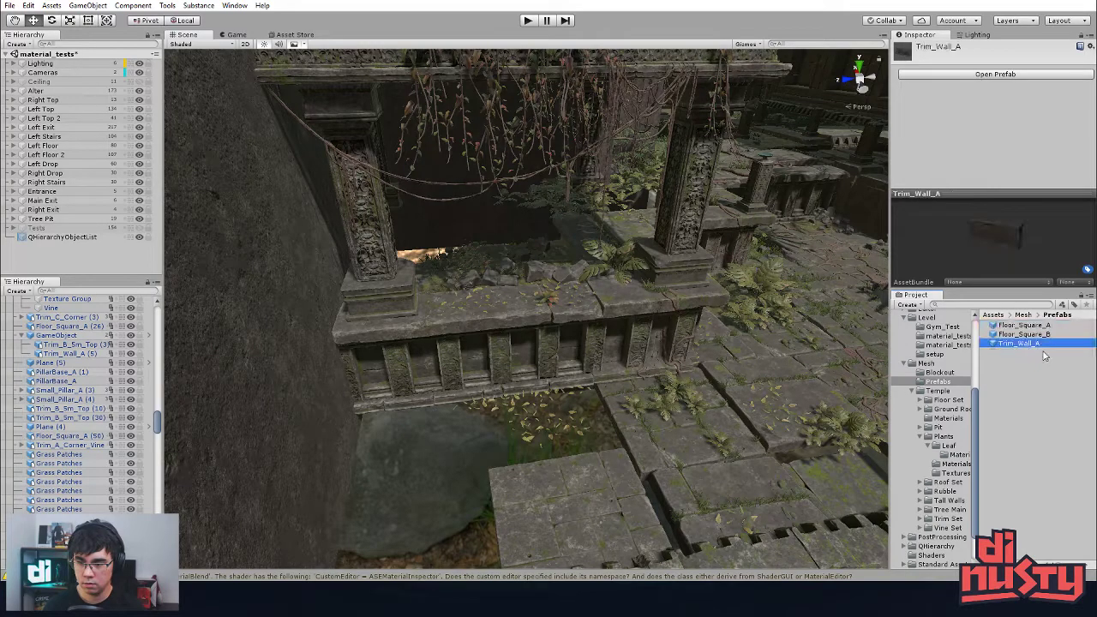
Step: Open the Trim_Wall_A prefab in isolation and inspect its wall piece, cap piece and root object
double_click(1019, 346)
left_click(619, 288)
left_click_drag(619, 289, 697, 268, "alt")
left_click(606, 328)
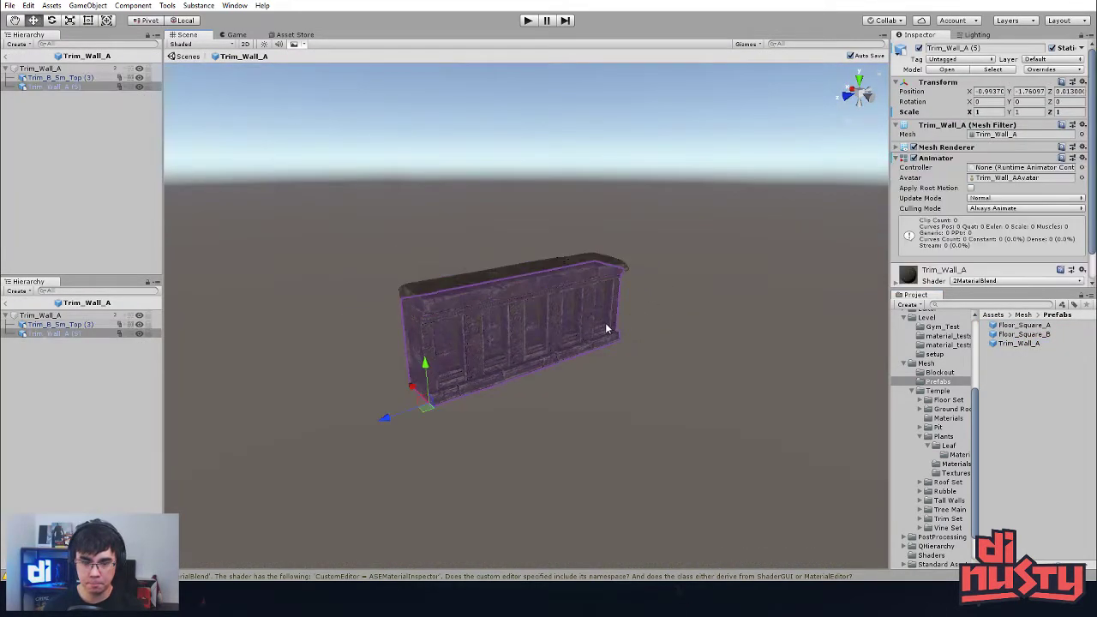
left_click(625, 266)
left_click(638, 264)
left_click(75, 315)
left_click_drag(347, 287, 442, 272, "alt")
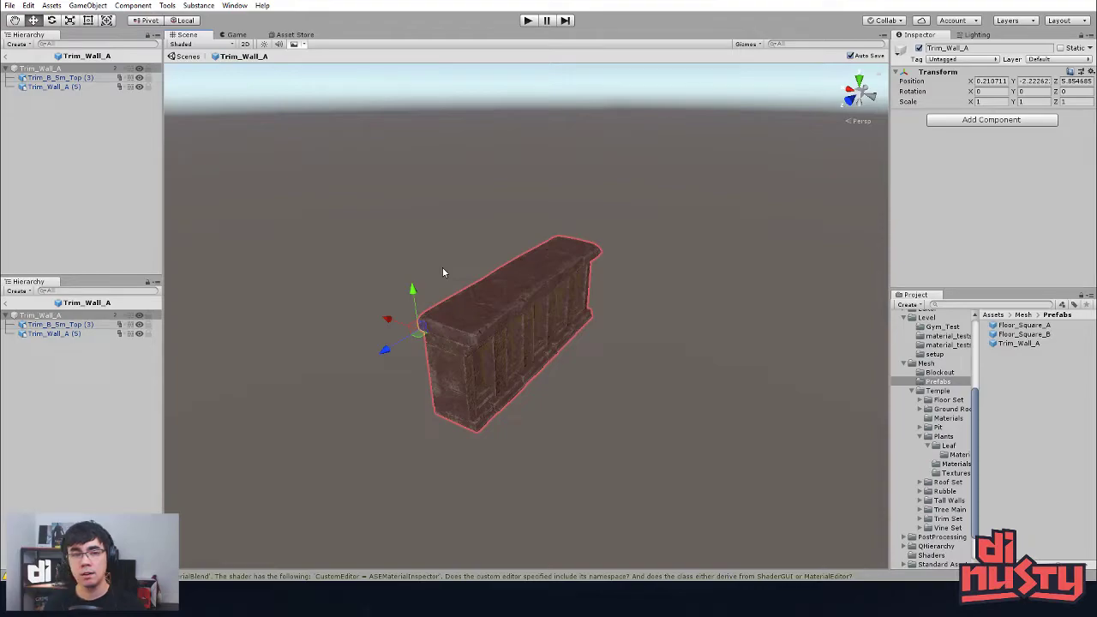
left_click(370, 95)
left_click(486, 302)
left_click(73, 315)
mouse_move(257, 336)
left_mouse_down("alt")
mouse_move(321, 294)
mouse_move(483, 341)
mouse_move(419, 207)
left_mouse_up("alt")
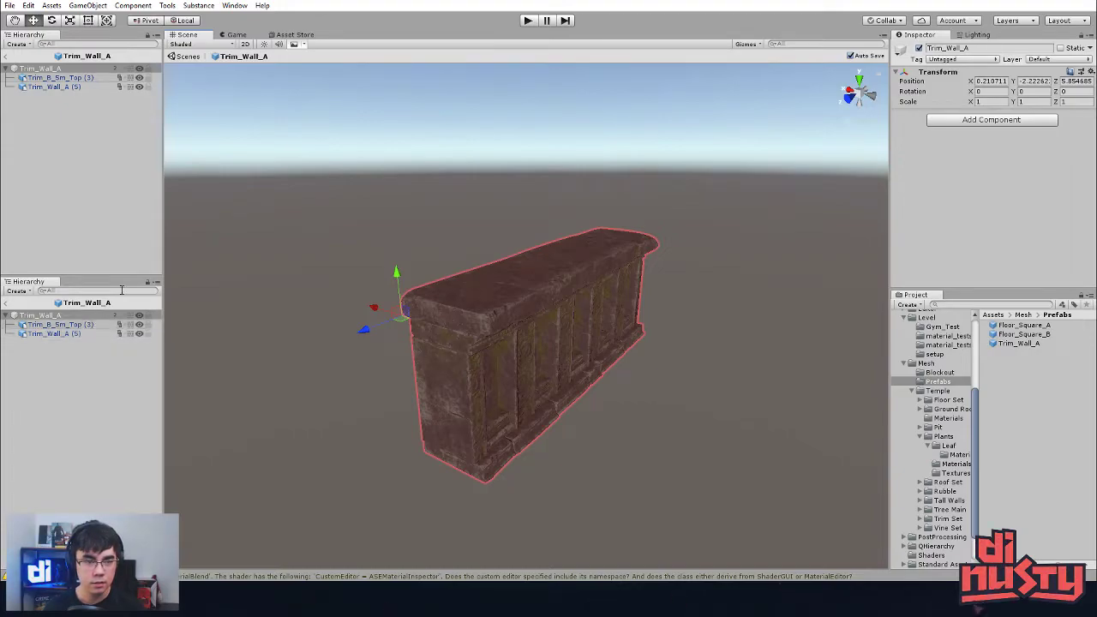
Step: Return to the scene and view the grouped wall instance up close as a whole
left_click(185, 57)
left_click(467, 331)
key("f")
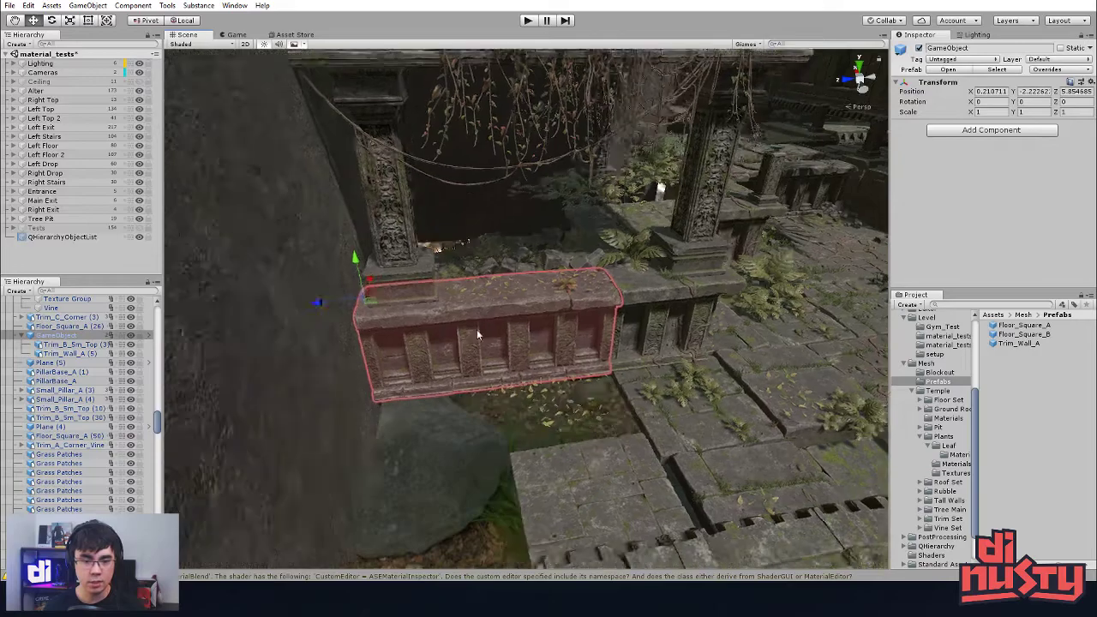
left_click_drag(467, 332, 605, 334, "alt")
right_click_drag(605, 334, 599, 341)
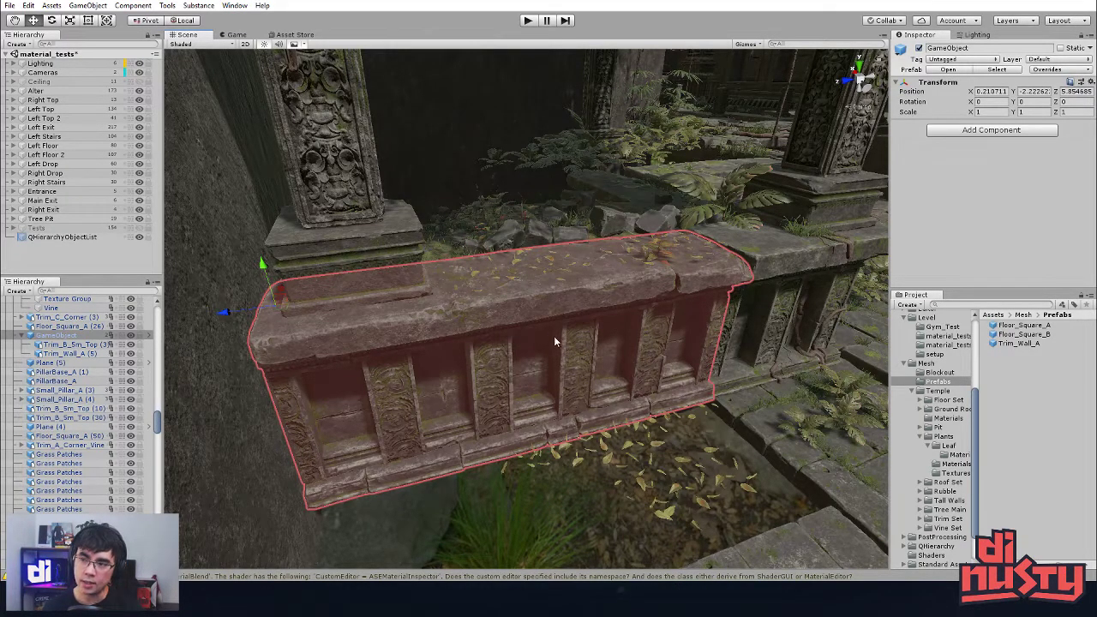
left_click(665, 489)
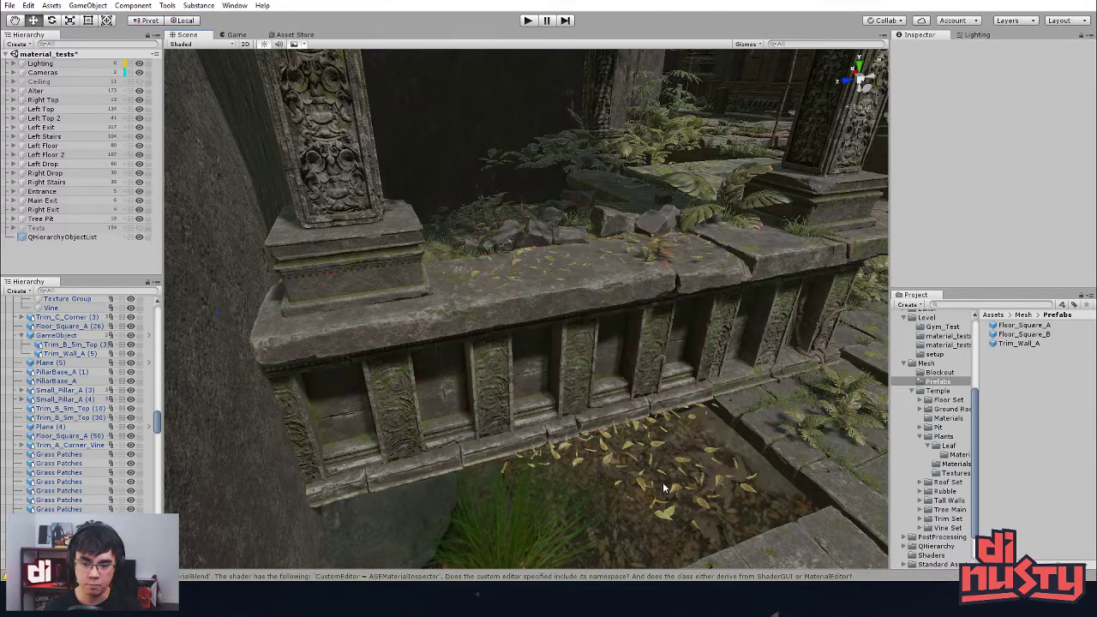
left_click(552, 470)
left_click(453, 428)
left_click(409, 315)
left_click(409, 315)
left_click(409, 315)
left_click(600, 548)
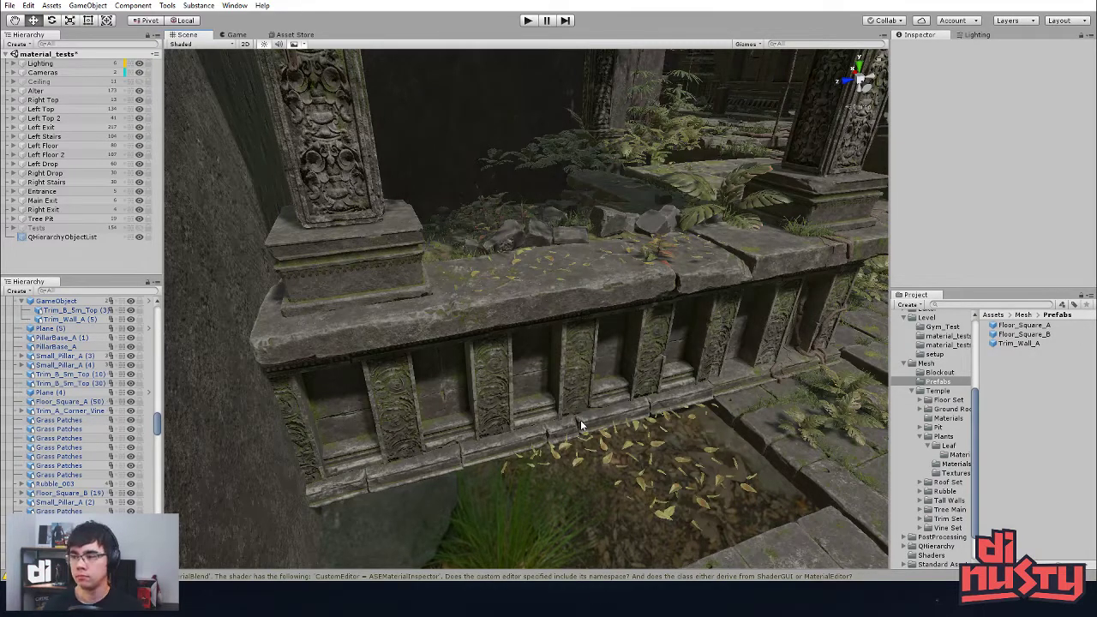
Step: Compare the grouped wall instance in the scene with the Trim_Wall_A prefab asset
left_click(624, 404)
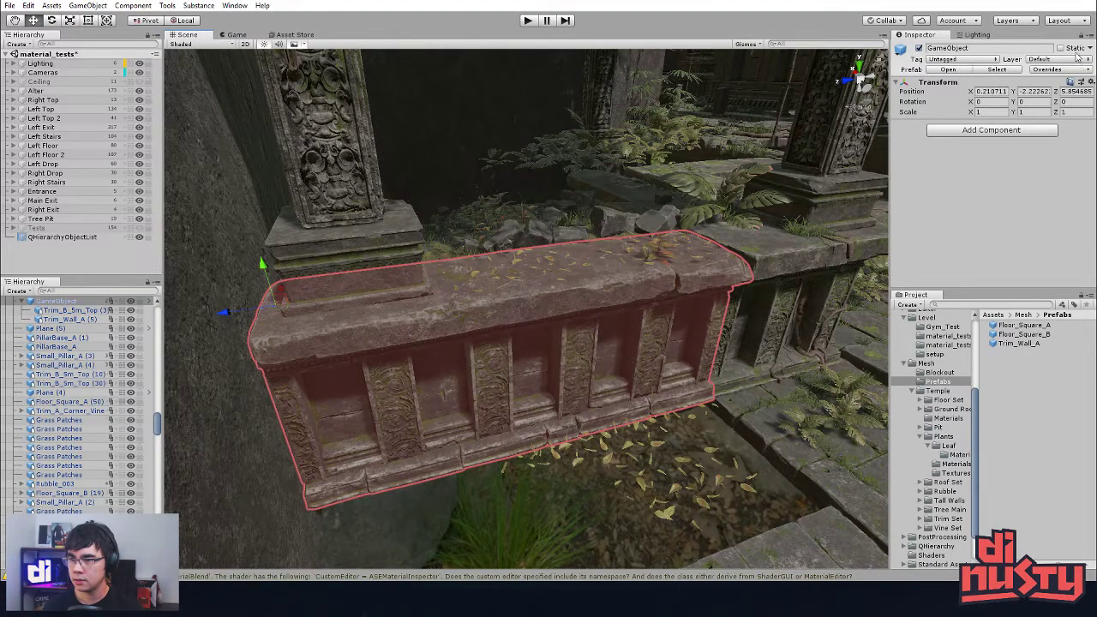
right_click_drag(776, 255, 813, 250)
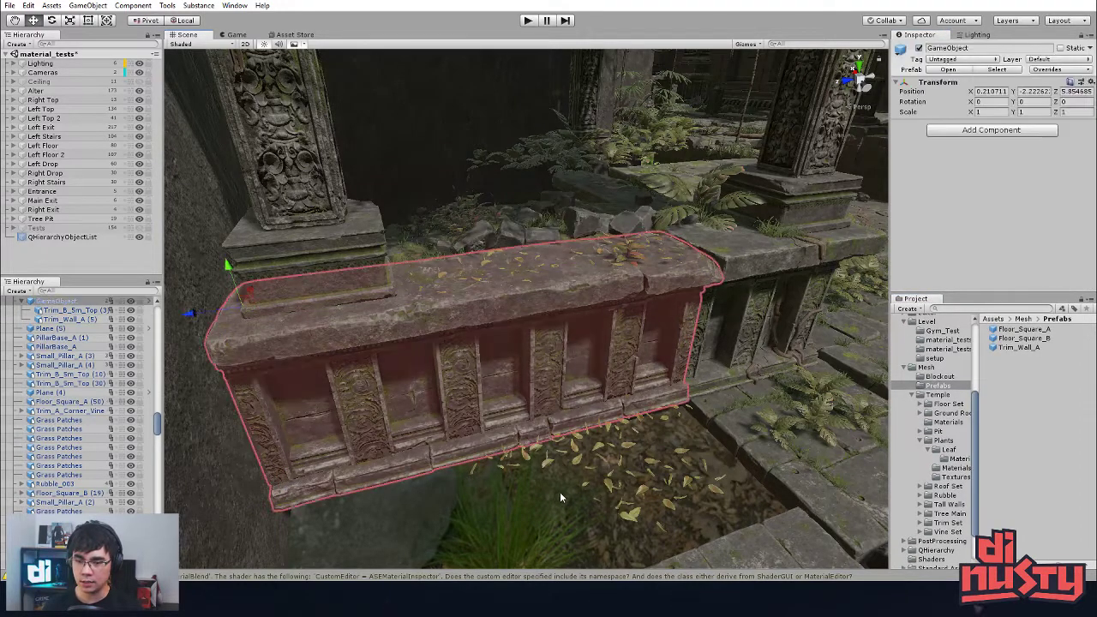
left_click(1011, 347)
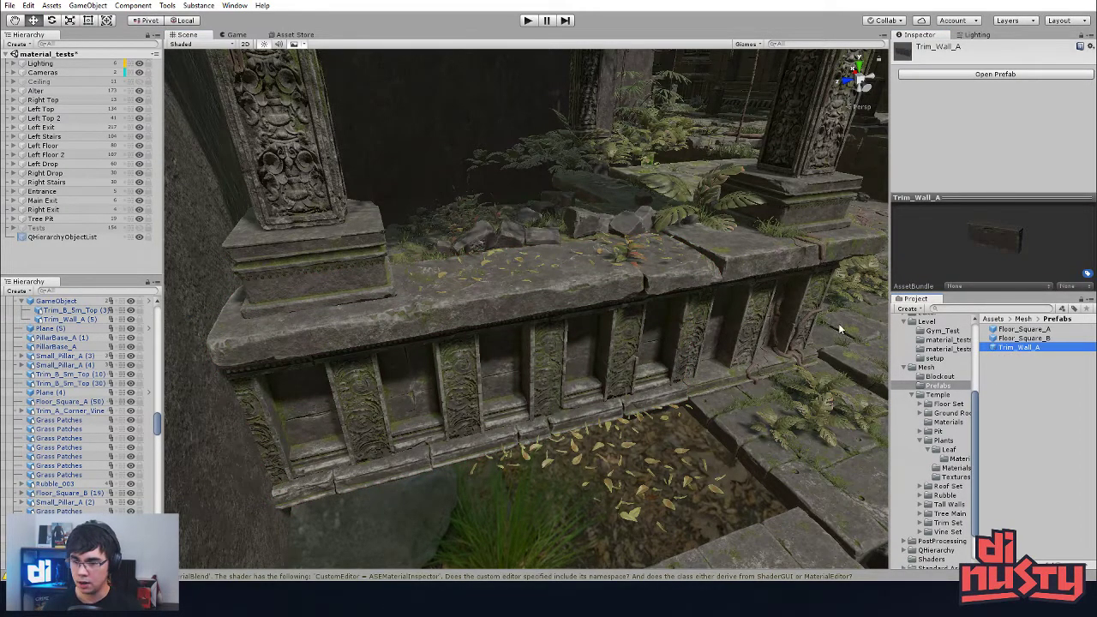
left_click(644, 307)
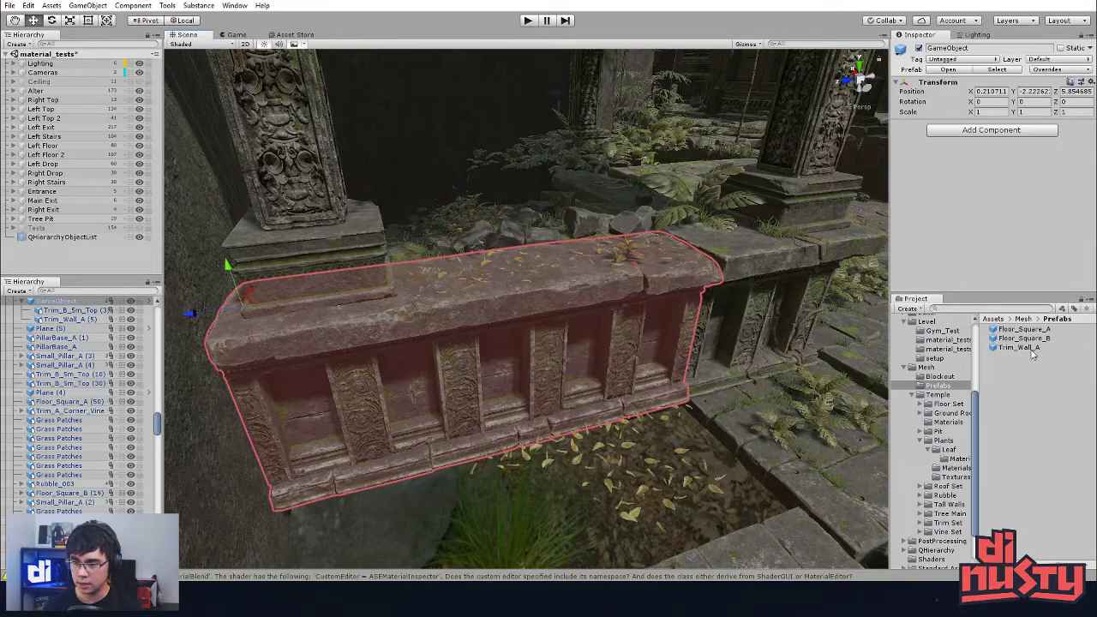
Step: Try to move the Trim_B_5m_Top and Trim_Wall_A pieces out of the grouped prefab instance
left_click(1031, 350)
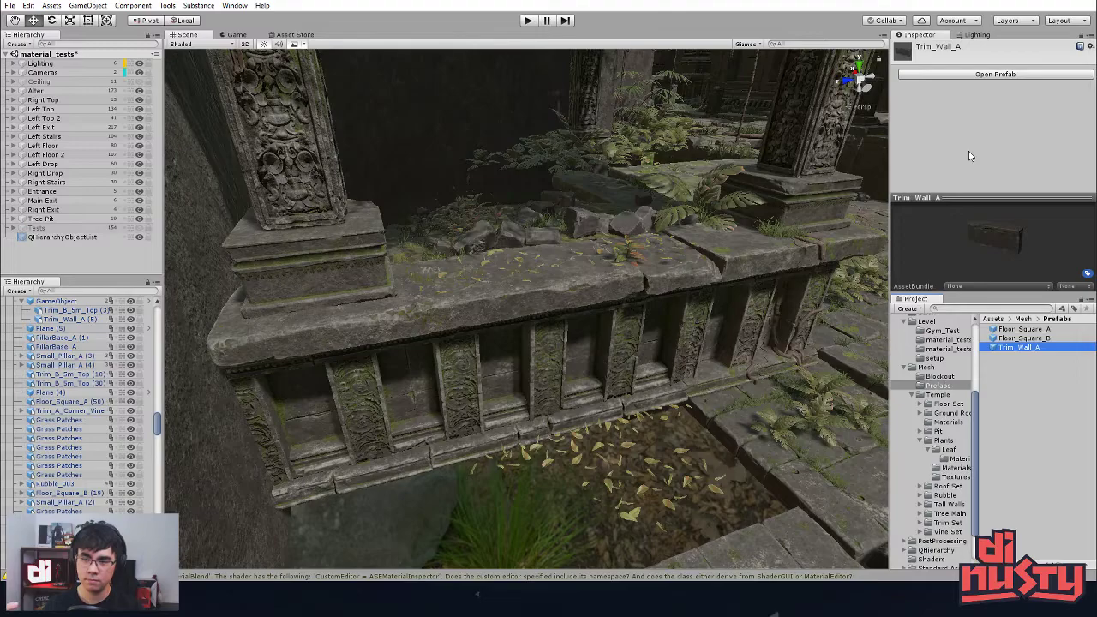
left_click(601, 332)
left_click_drag(611, 401, 492, 430, "alt")
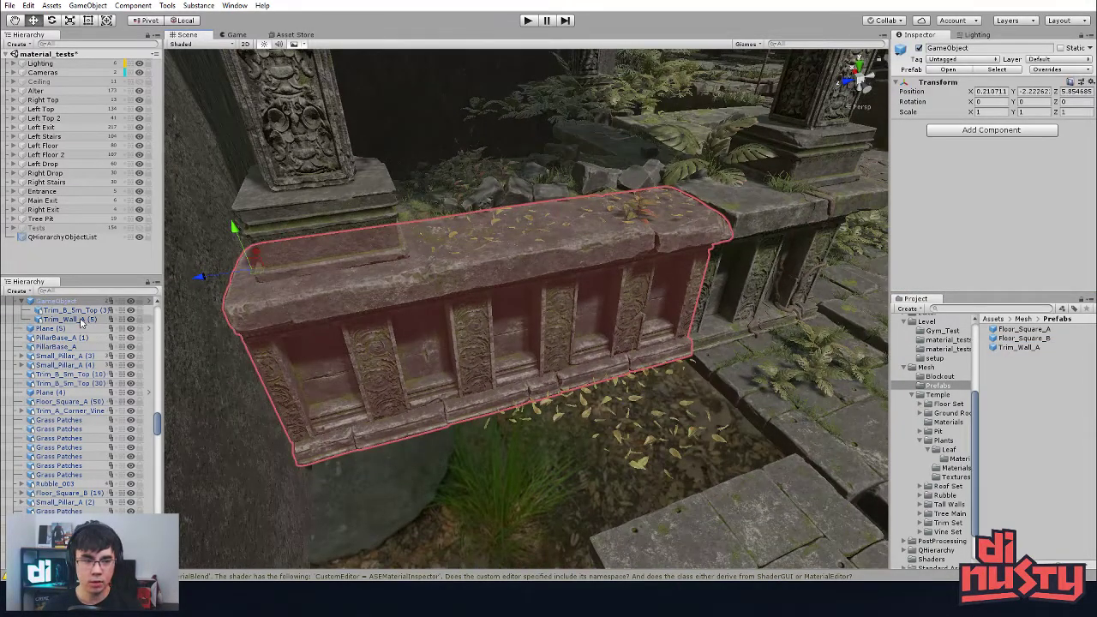
left_click(73, 309)
scroll(75, 351, "up", 2)
left_click_drag(75, 359, 75, 346)
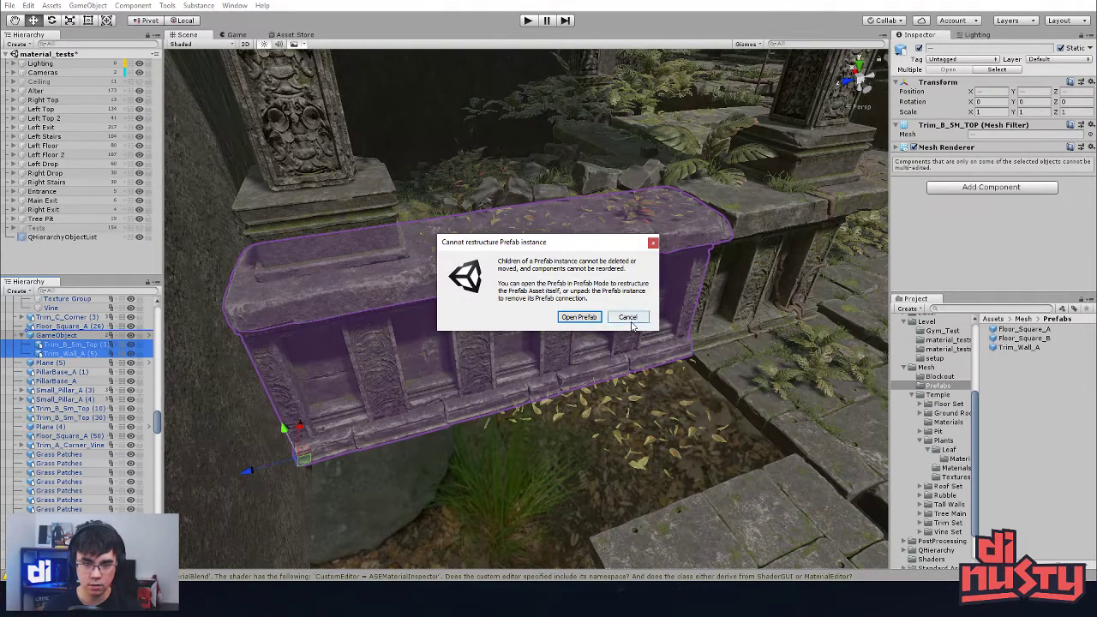
left_click(626, 317)
Step: Copy the group's wall and cap pieces and paste the copies outside the prefab instance
left_click(101, 336)
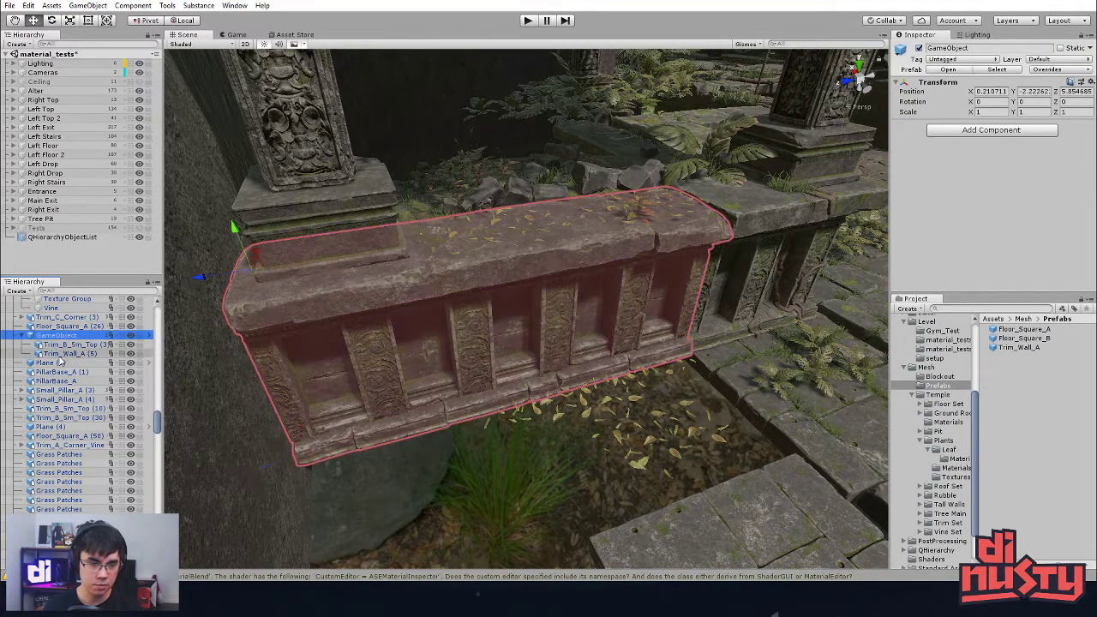
left_click(101, 354)
left_click_drag(696, 384, 201, 399, "alt")
left_click(538, 269)
middle_click_drag(538, 269, 872, 319)
left_click(600, 272)
left_click_drag(457, 268, 529, 254, "alt")
left_click(529, 255)
left_click(53, 392)
left_click(68, 384, "shift")
key("ctrl+c")
left_click(72, 375)
key("ctrl+v")
scroll(99, 374, "down", 6)
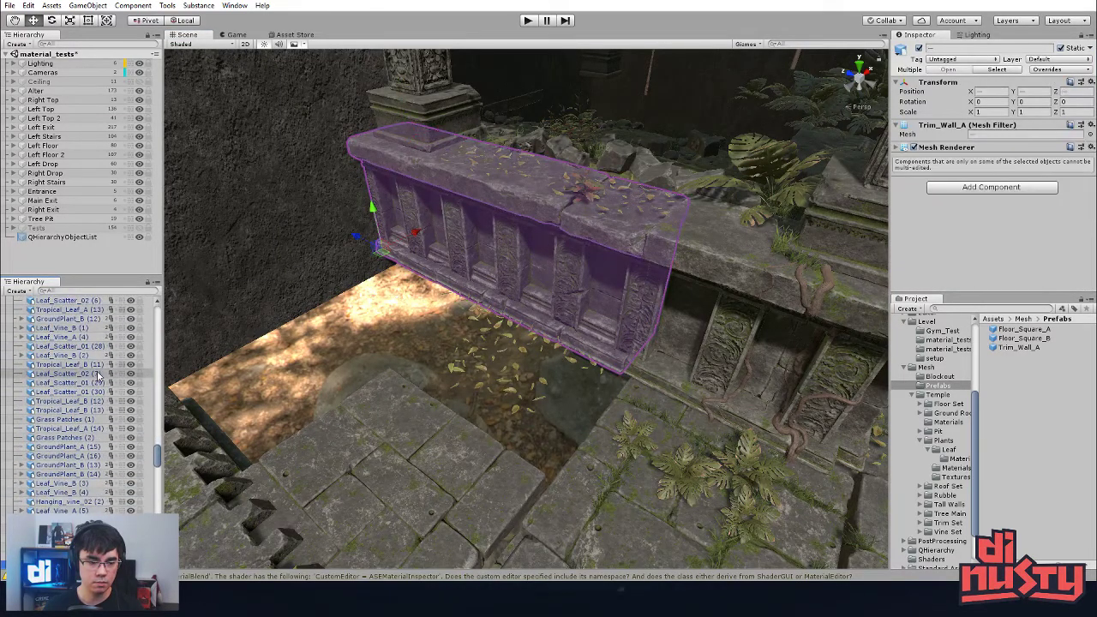
Step: Move the pasted wall and cap pair out in front of the original wall, to about X -2.73
left_click_drag(417, 238, 352, 300)
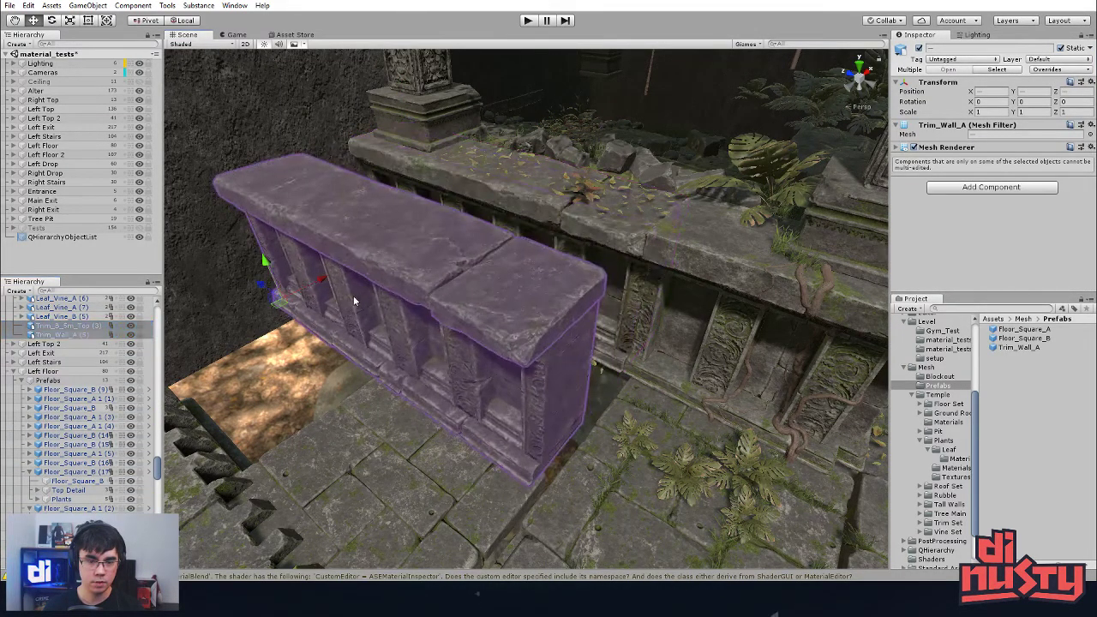
left_click(359, 345)
left_click(385, 332)
left_click(358, 370)
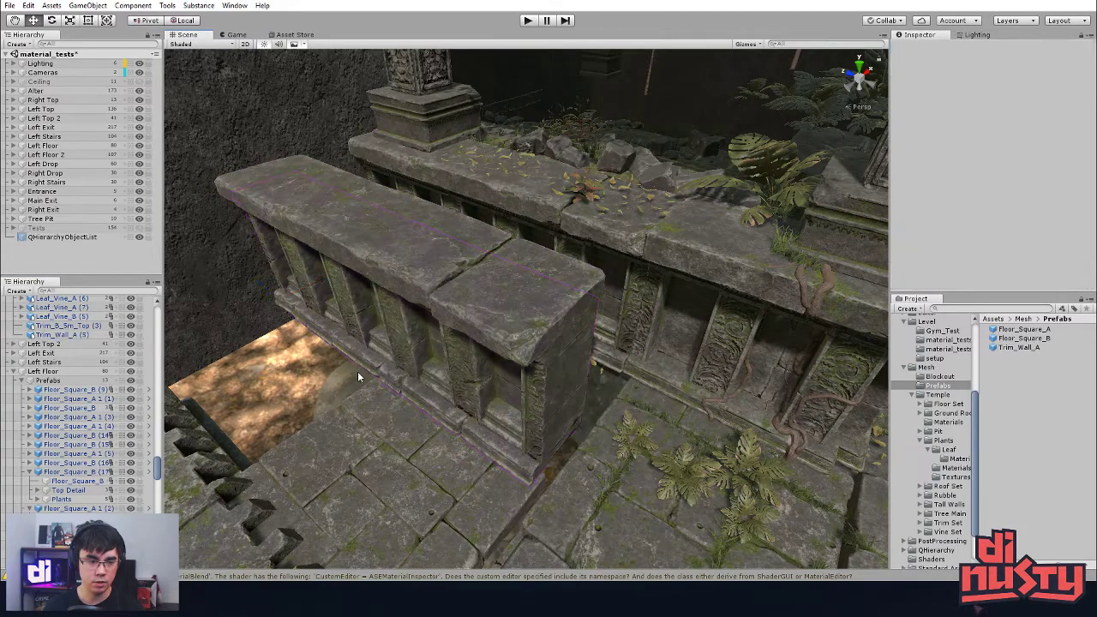
left_click(354, 374)
left_click(413, 245)
left_click(306, 336)
Step: Create an empty object as a child of the copied Trim_Wall_A piece so it sits at that piece's pivot
left_click(78, 326)
left_click(77, 336, "shift")
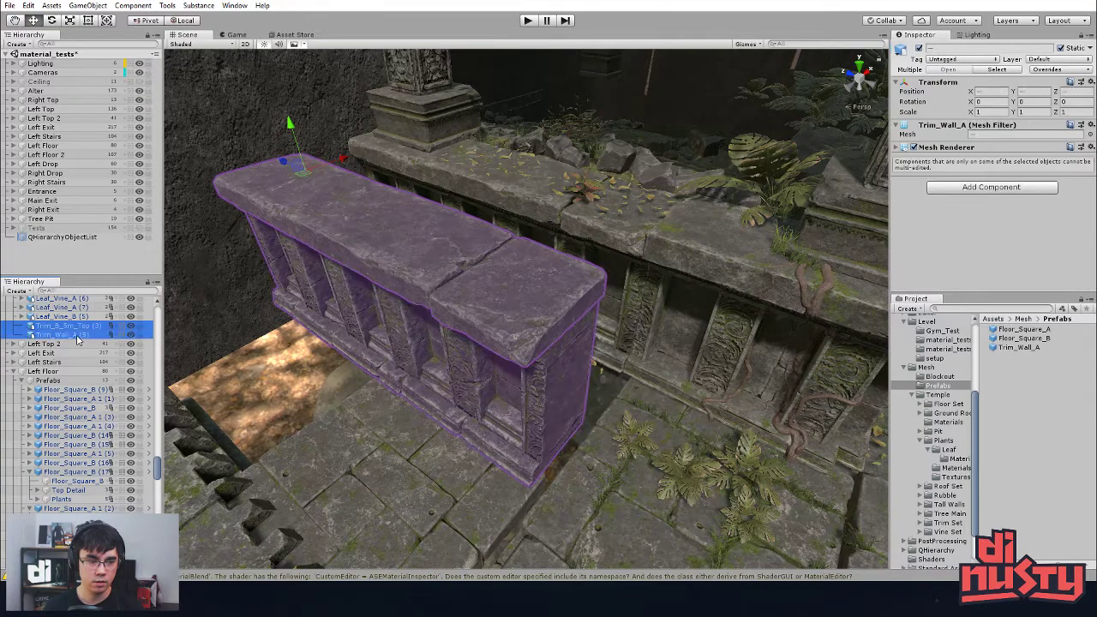
left_click(77, 336)
left_click_drag(275, 367, 500, 333, "alt")
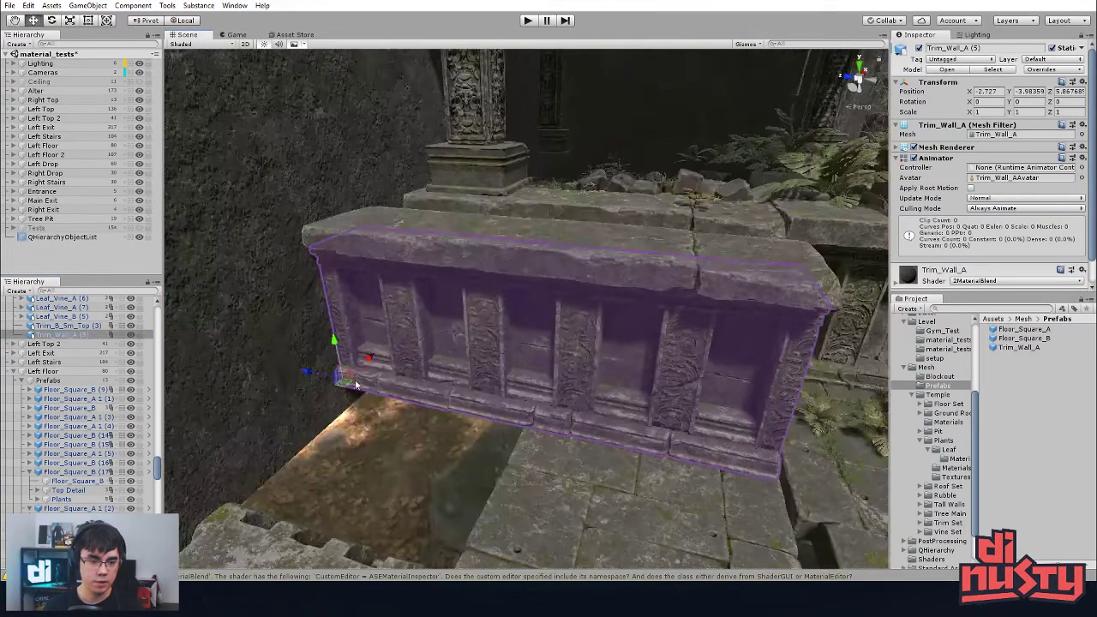
left_click_drag(352, 391, 341, 382, "alt")
right_click(83, 335)
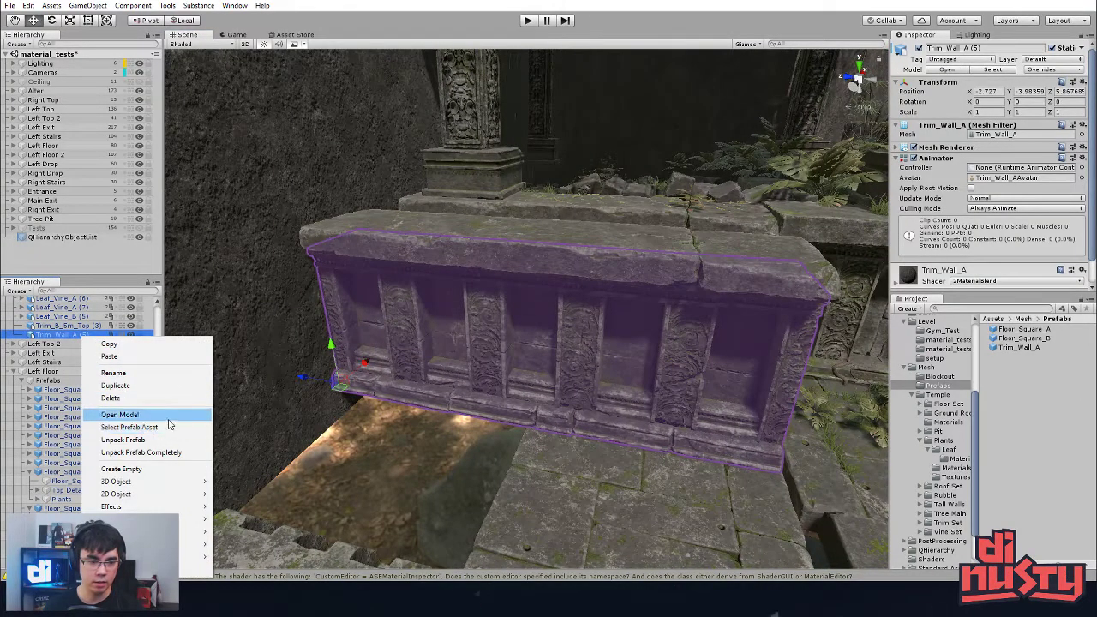
left_click(121, 468)
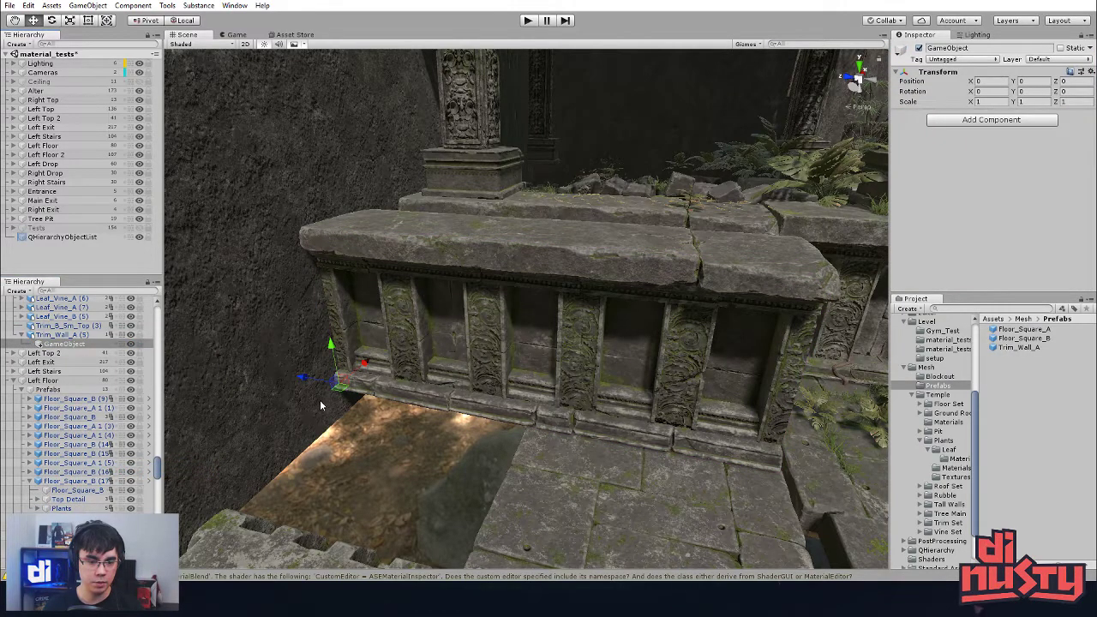
Step: Unparent the empty GameObject from the wall piece and parent both the cap and wall pieces under it
left_click(80, 343)
mouse_move(80, 342)
left_mouse_down()
mouse_move(77, 322)
mouse_move(81, 342)
mouse_move(89, 334)
mouse_move(72, 326)
left_mouse_up()
left_click(75, 335)
left_click(74, 346, "shift")
left_click(74, 344, "shift")
left_click(72, 327)
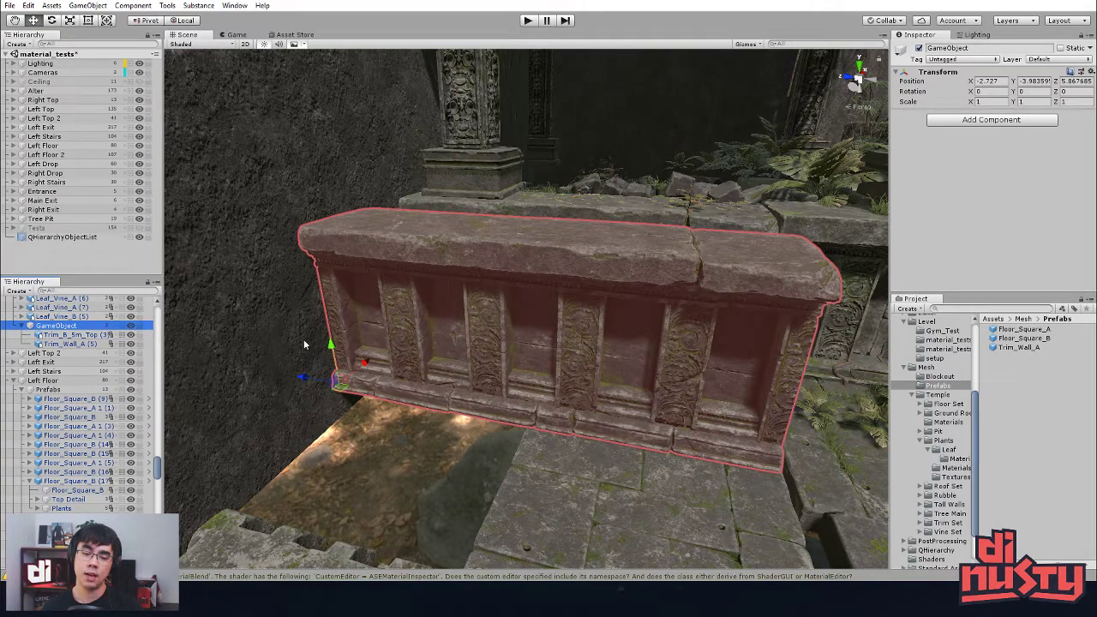
left_click_drag(308, 368, 406, 413, "alt")
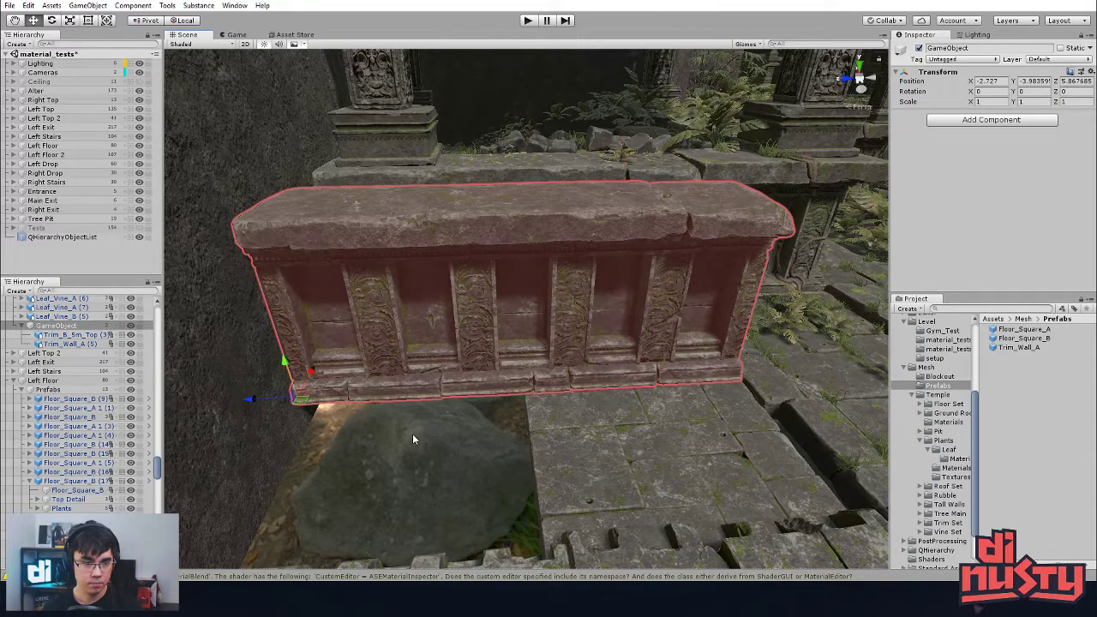
left_click(91, 344)
left_click(90, 335)
left_click(91, 344)
left_click(83, 326)
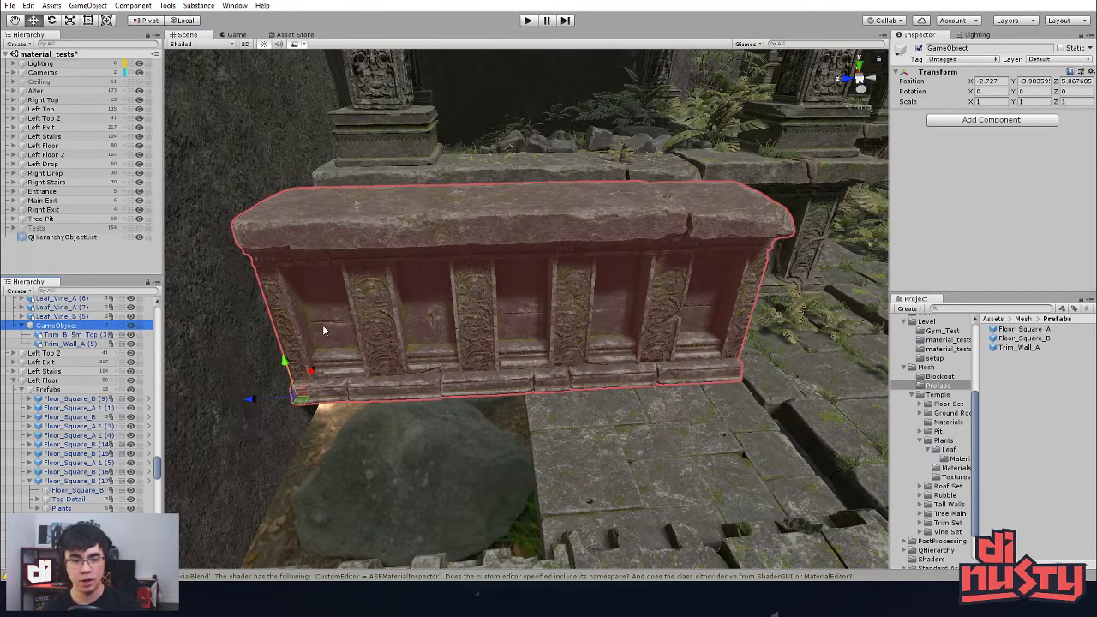
Step: Delete the old Trim_Wall_A prefab asset from the Assets/Mesh/Prefabs folder
left_click(1019, 347)
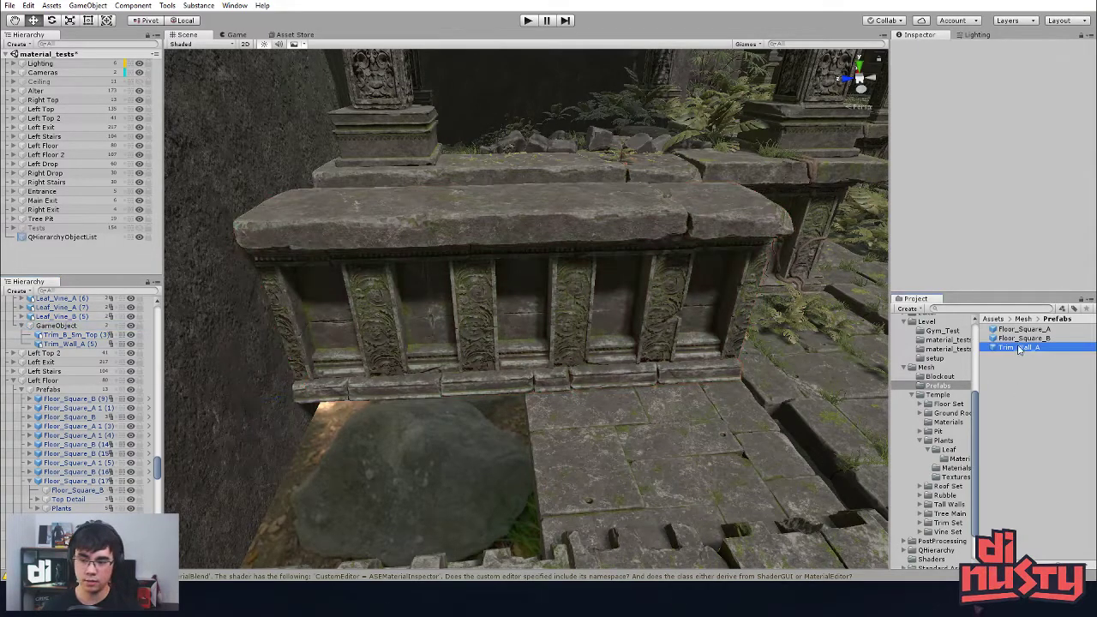
left_click(480, 172)
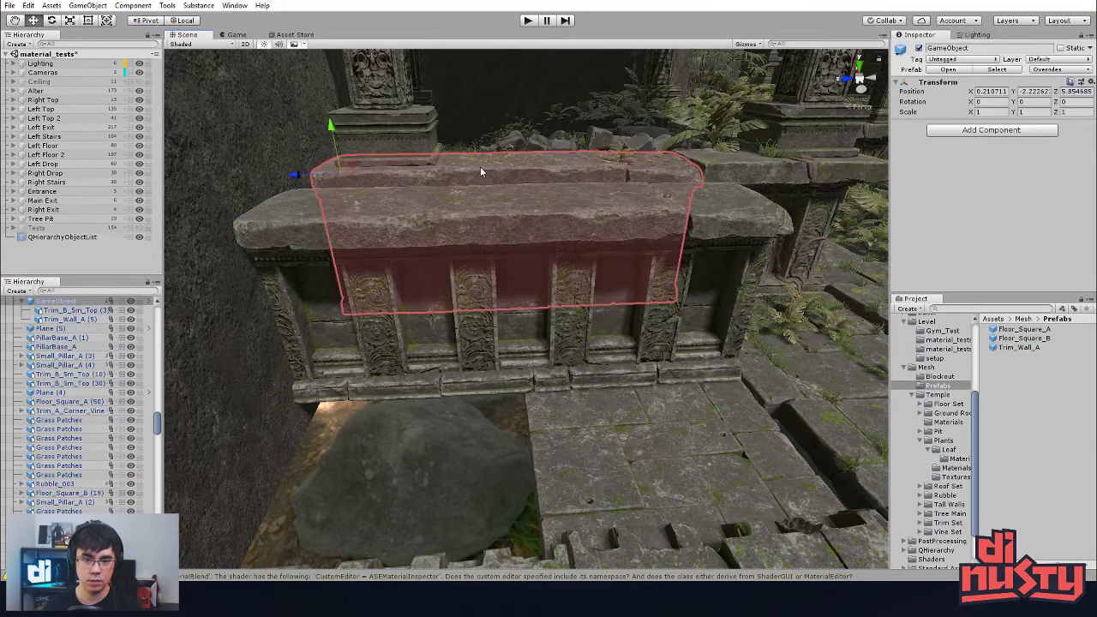
left_click(1012, 347)
key("Delete")
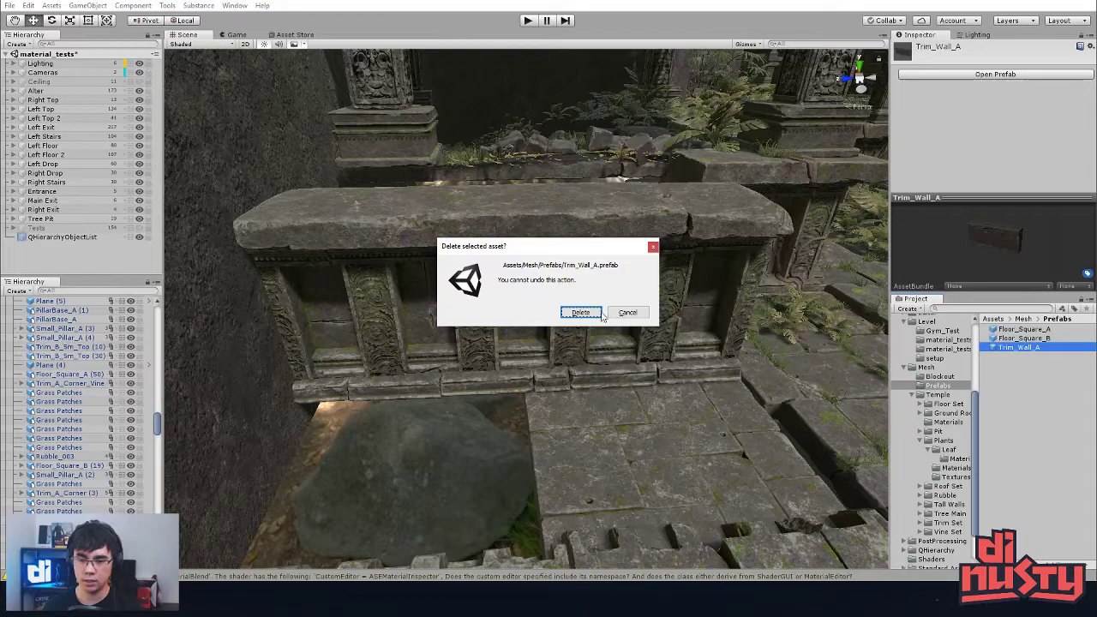
left_click(589, 312)
Step: Select the rebuilt wall group in the scene and confirm deleting the old prefab's files everywhere in Dropbox
left_click(532, 221)
left_click(531, 216)
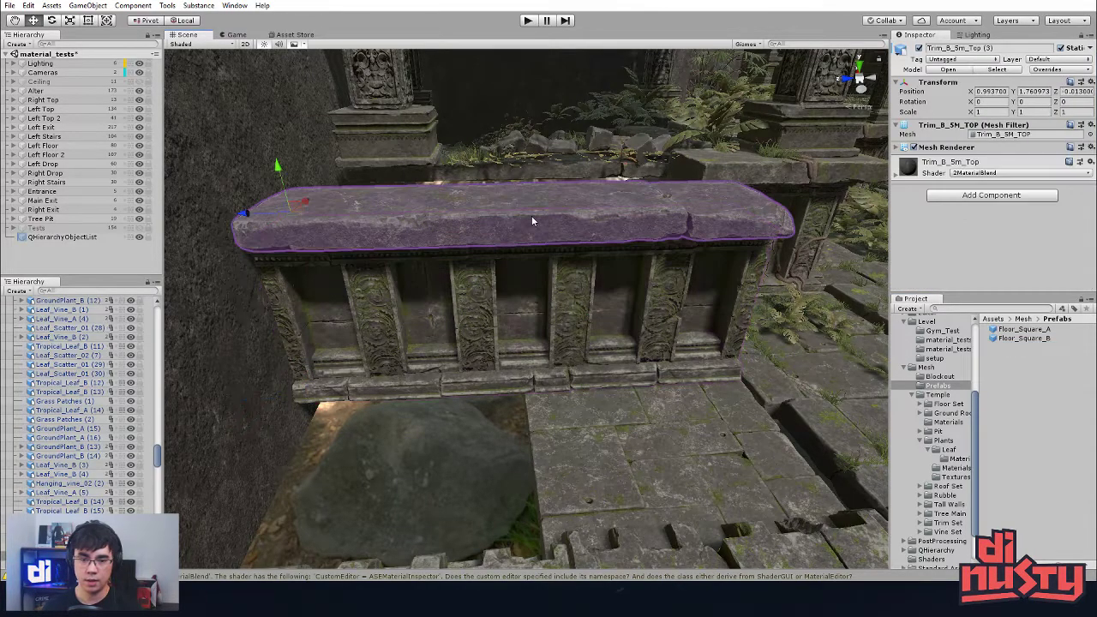
left_click(383, 422)
scroll(77, 514, "down", 1)
left_click(57, 514)
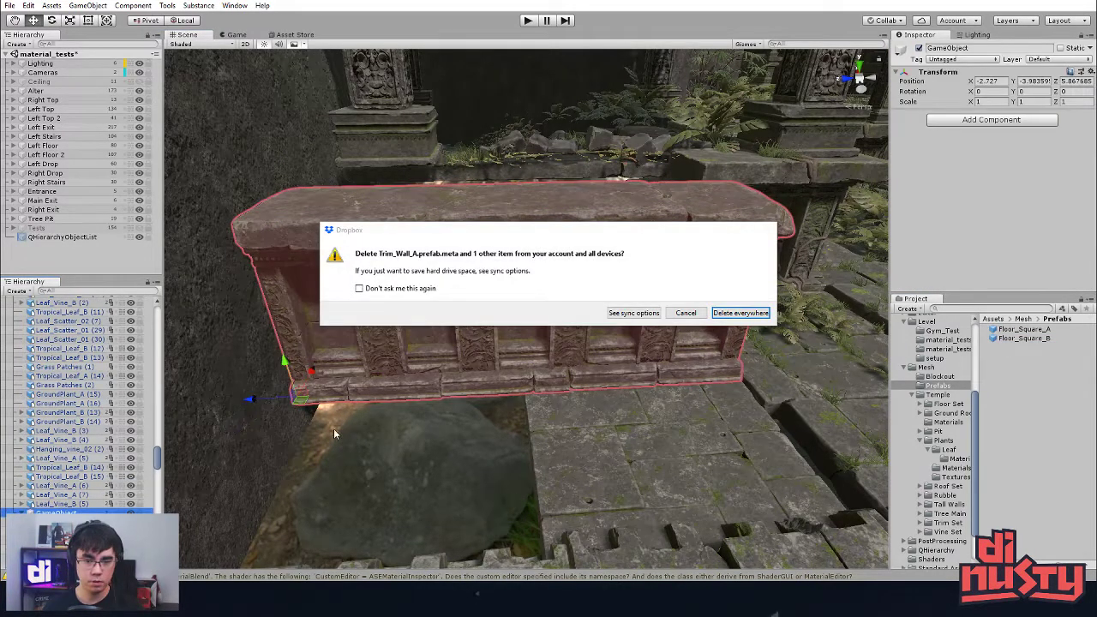
left_click(664, 271)
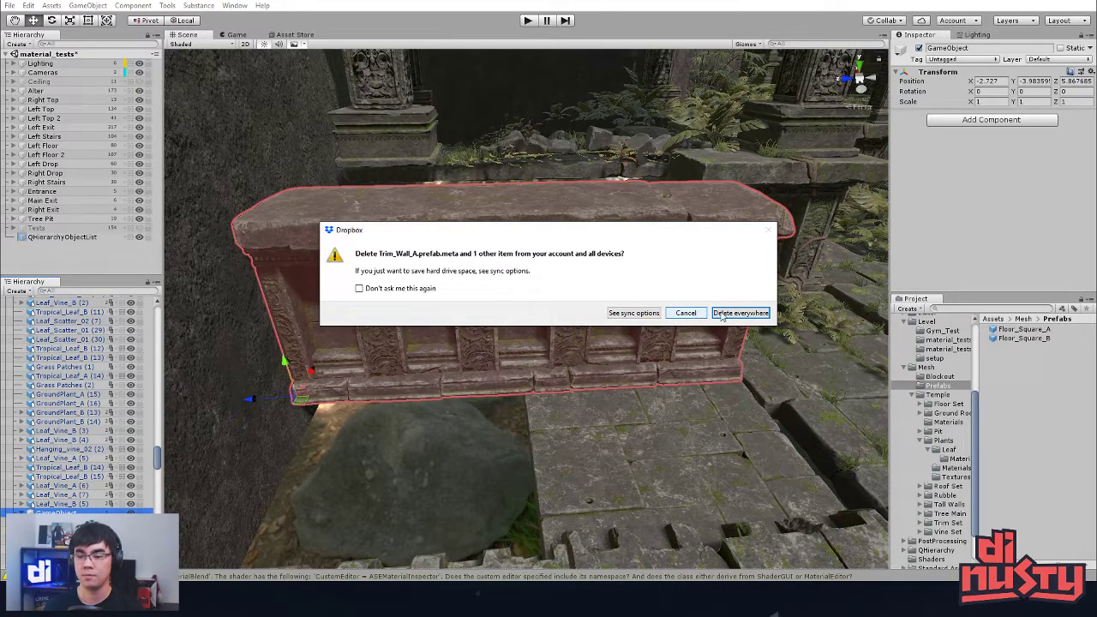
left_click(715, 314)
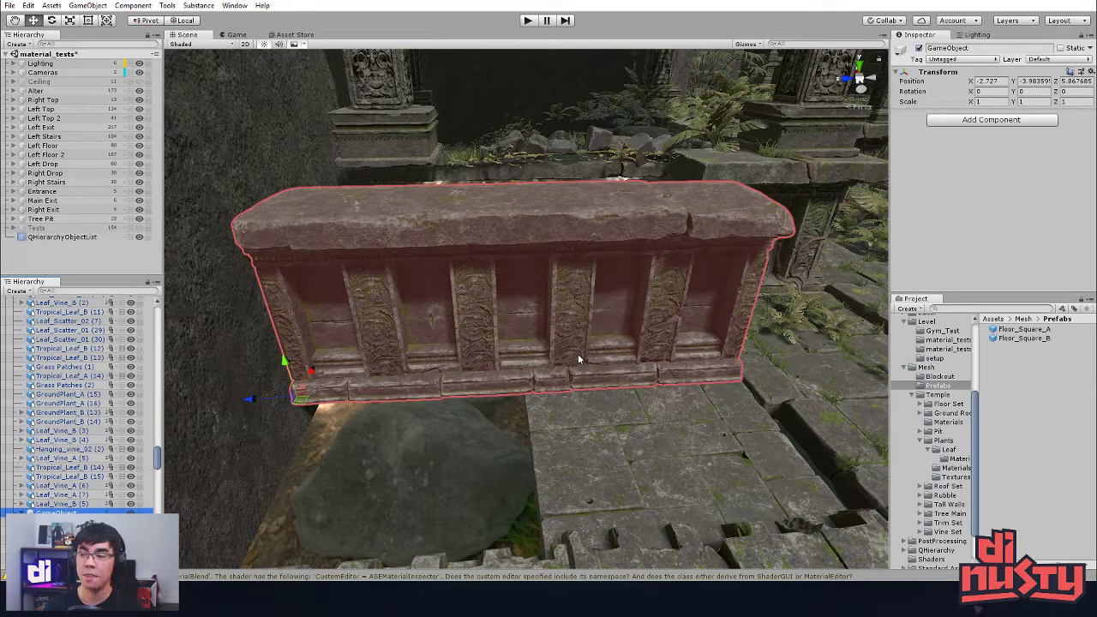
Step: Review the group's wall and cap pieces and the option to create an empty object under the wall piece
left_click(552, 334)
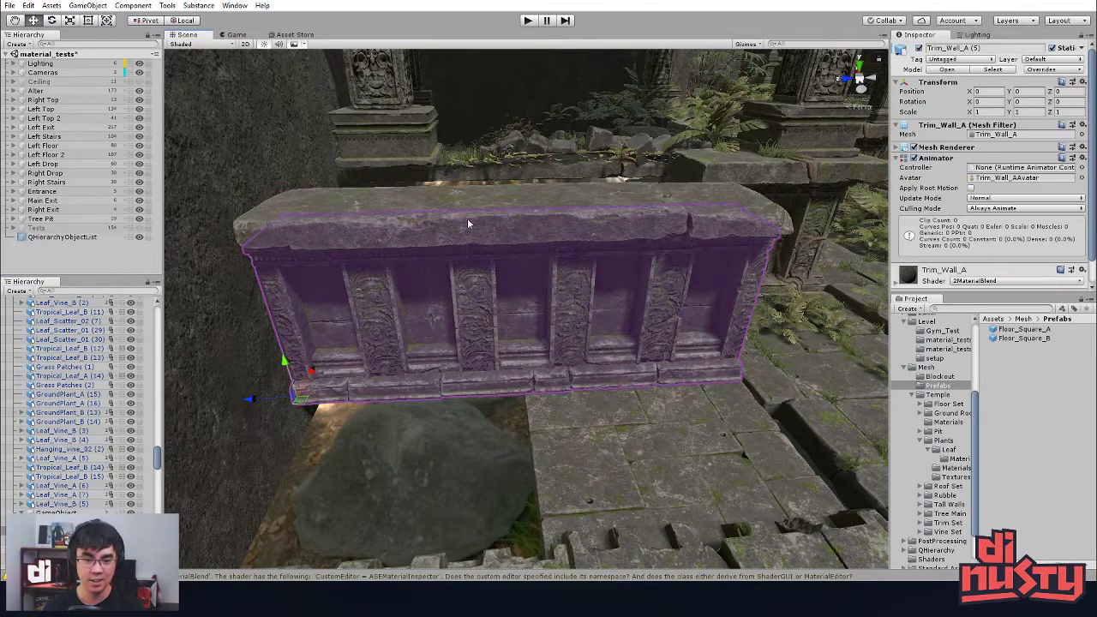
left_click(485, 235)
left_click(383, 425)
scroll(108, 381, "down", 2)
left_click(77, 478)
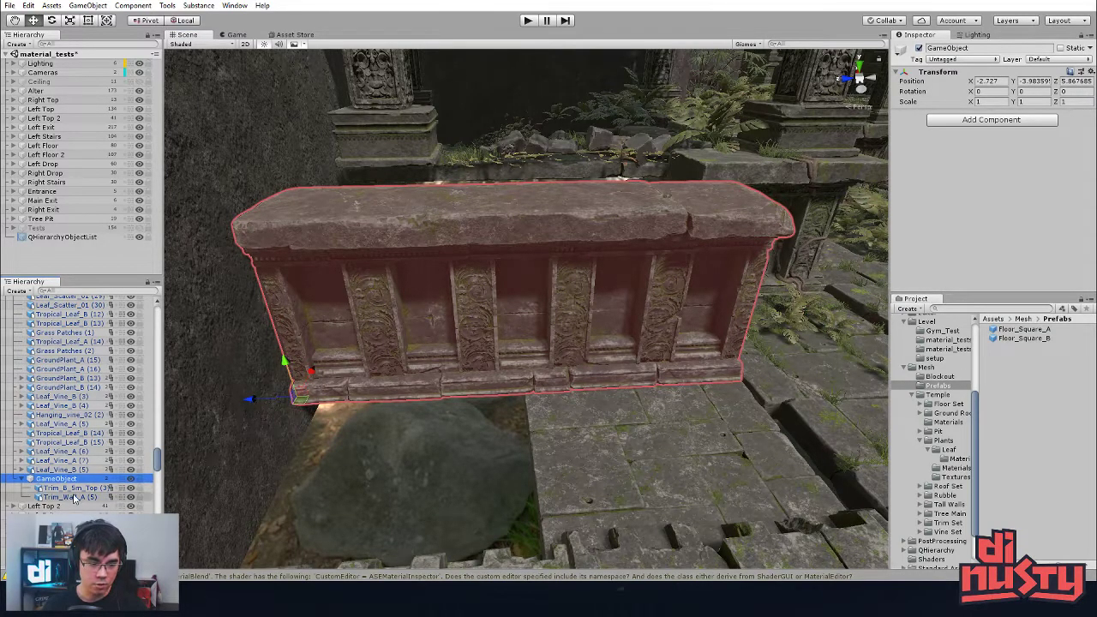
right_click(72, 497)
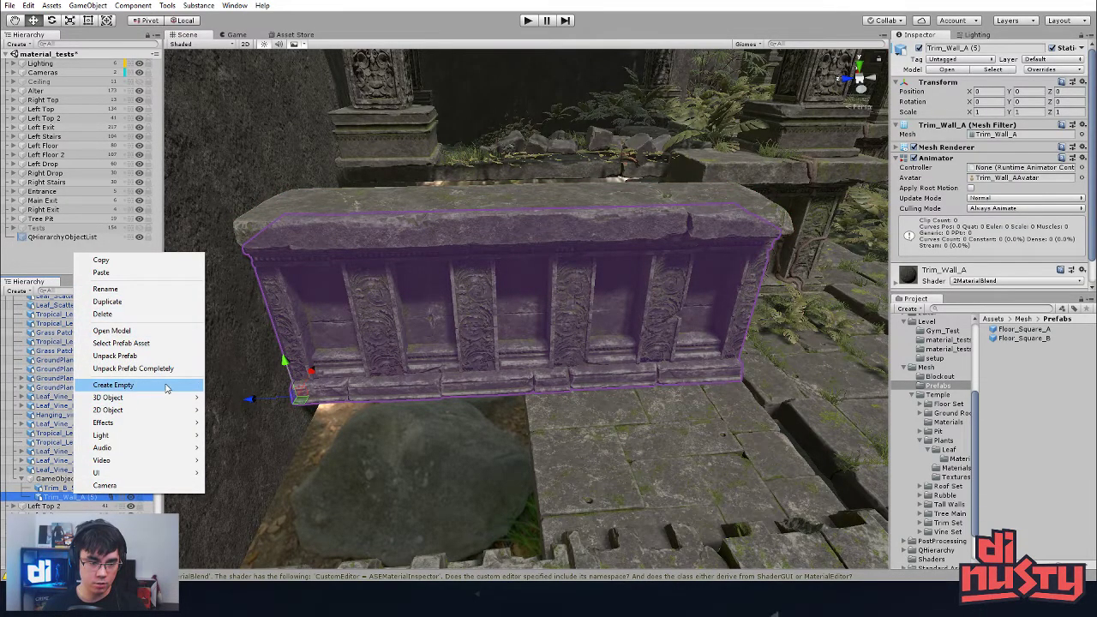
left_click(60, 493)
left_click(61, 488)
left_click(69, 497)
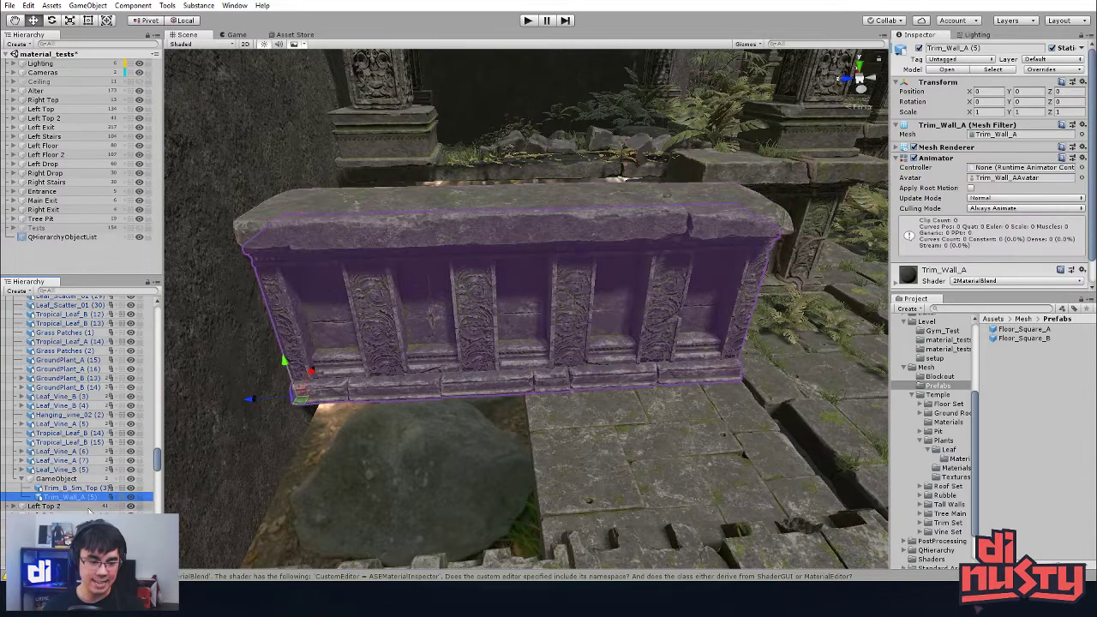
right_click(81, 502)
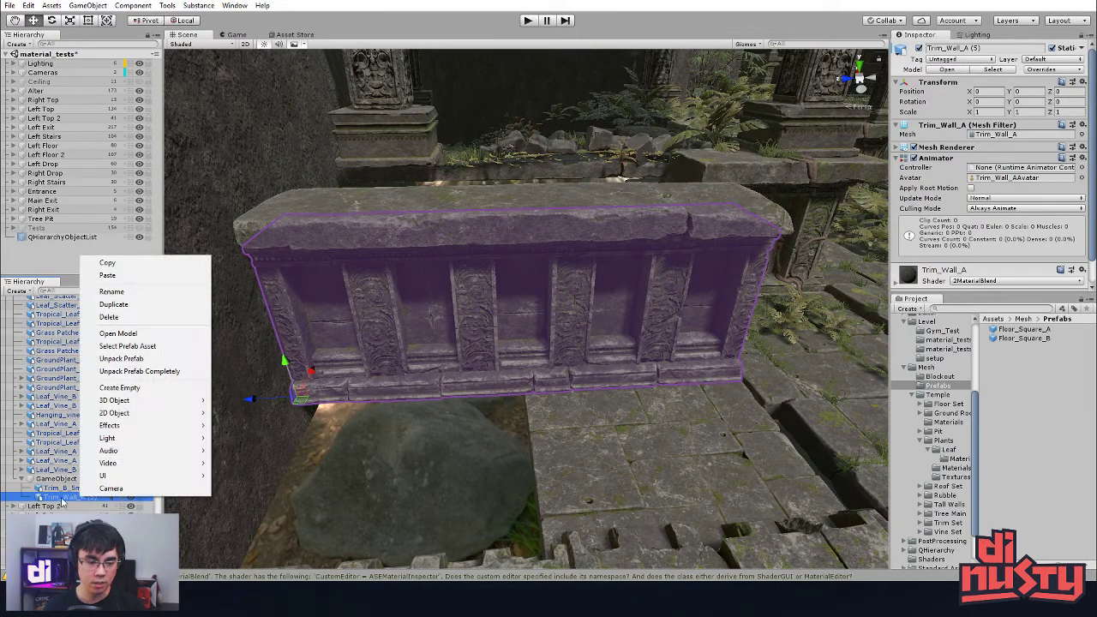
left_click(62, 493)
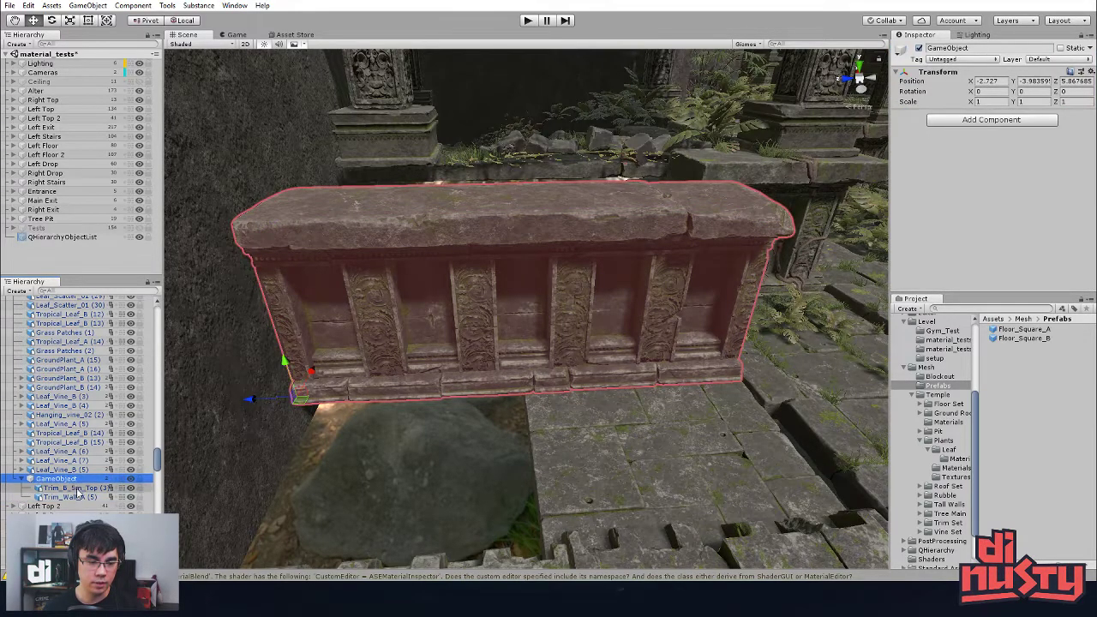
Step: Compare the pivots of the wall piece, cap piece and parent GameObject, viewing the group from the front
left_click(327, 399)
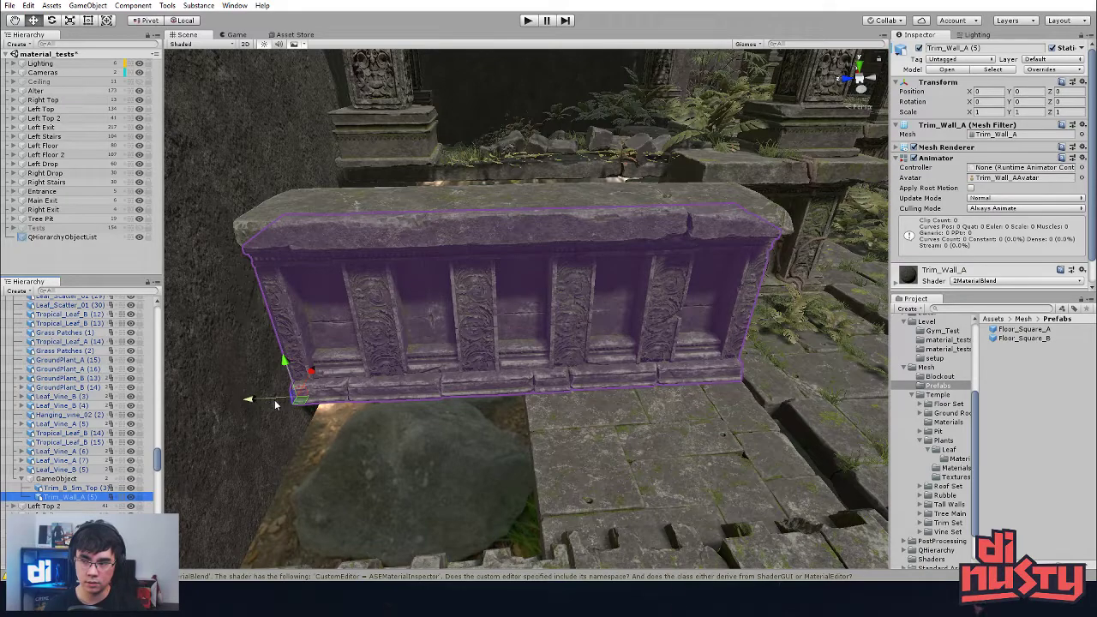
left_click(59, 479)
left_click(58, 487)
left_click(61, 497)
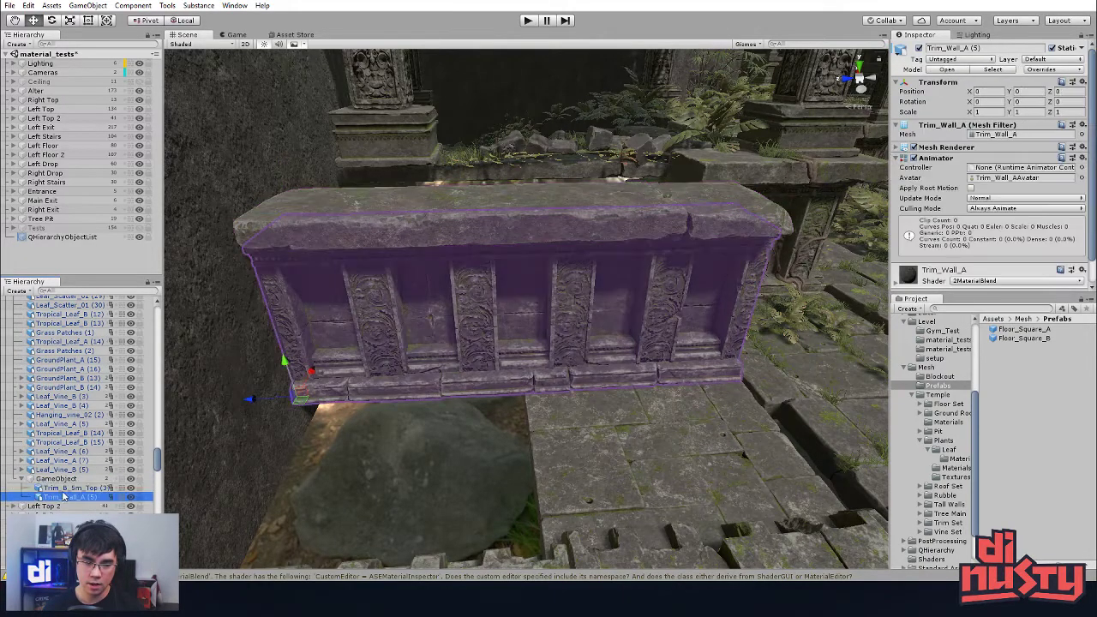
left_click(70, 479)
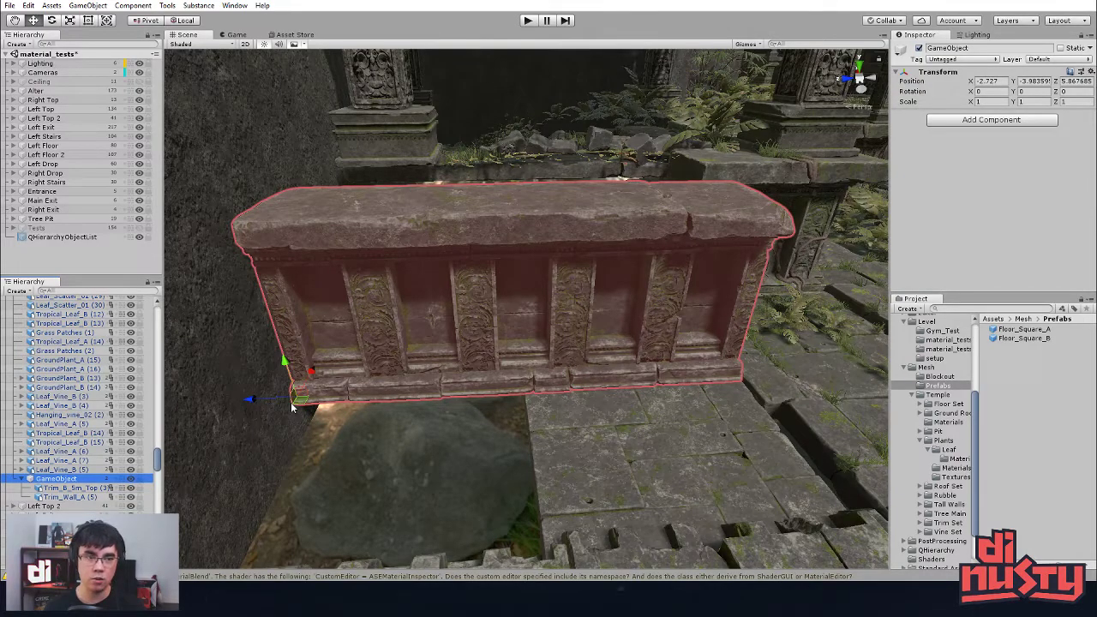
right_click_drag(444, 329, 495, 334)
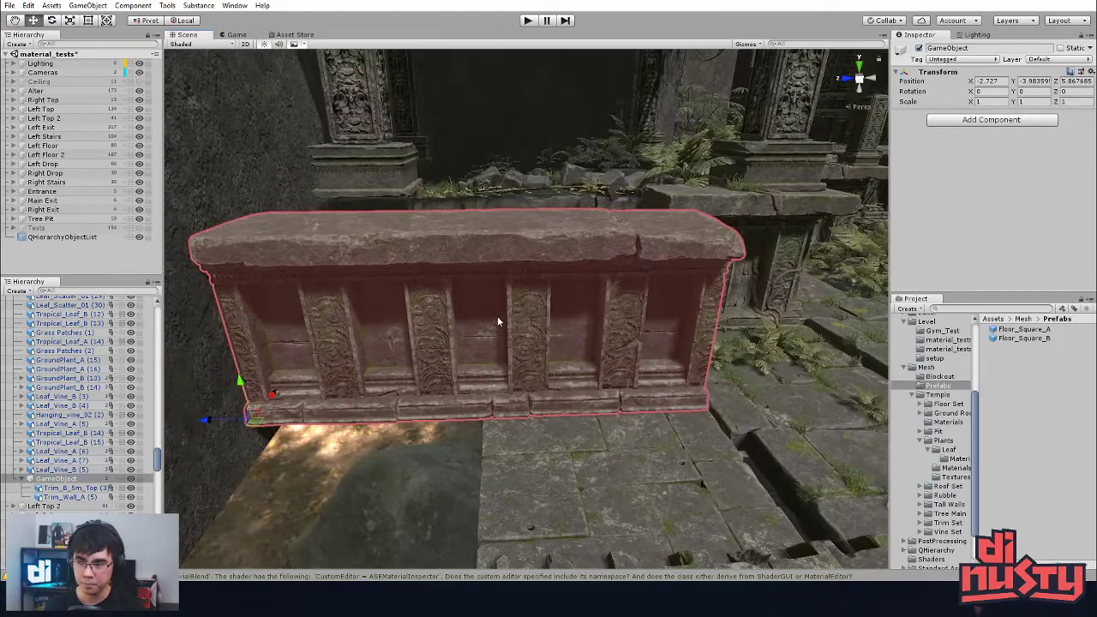
left_click_drag(585, 337, 454, 375, "alt")
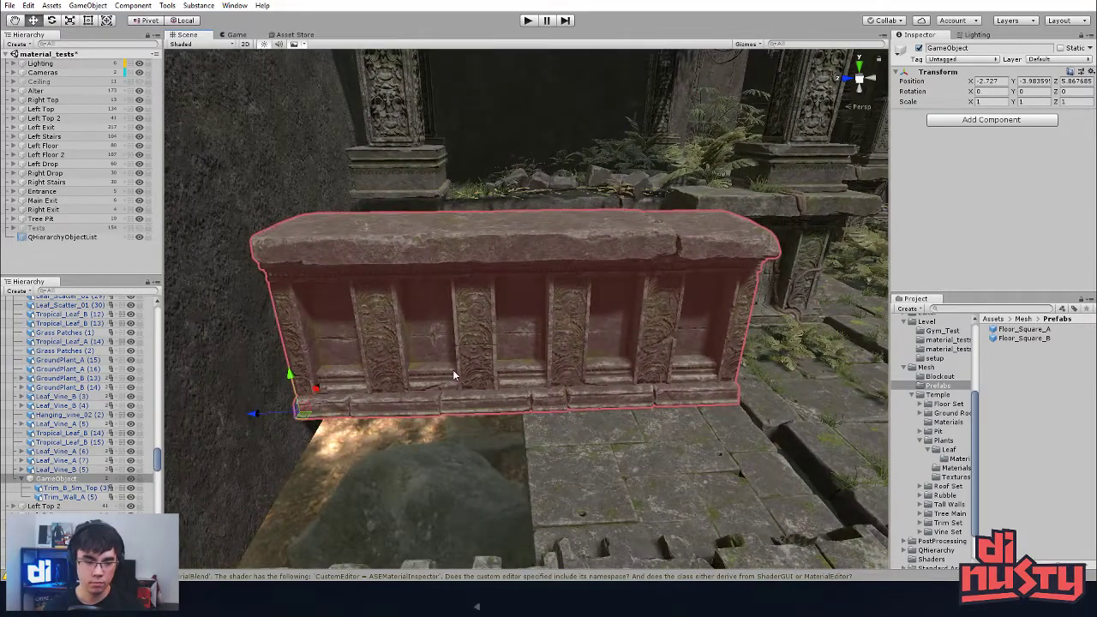
mouse_move(453, 461)
left_mouse_down("alt")
mouse_move(524, 396)
mouse_move(565, 379)
mouse_move(463, 450)
mouse_move(447, 478)
left_mouse_up("alt")
Step: Create a new prefab asset in the Prefabs folder from the rebuilt wall GameObject group
left_click(68, 497, "shift")
left_click(72, 480)
left_click_drag(71, 480, 1065, 392)
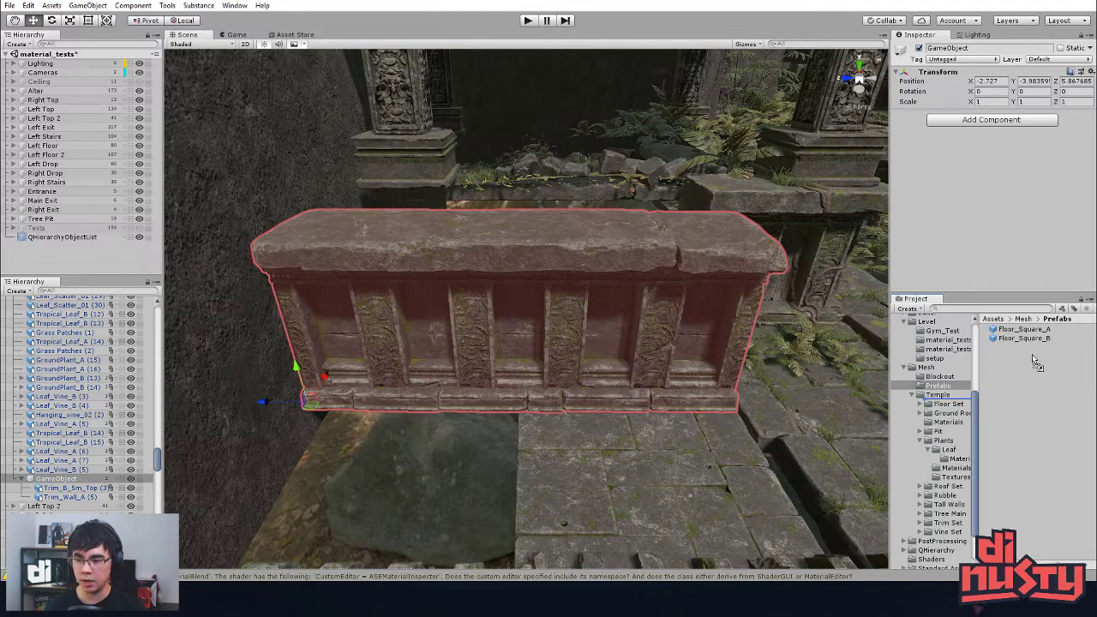
left_click_drag(1011, 355, 1018, 367)
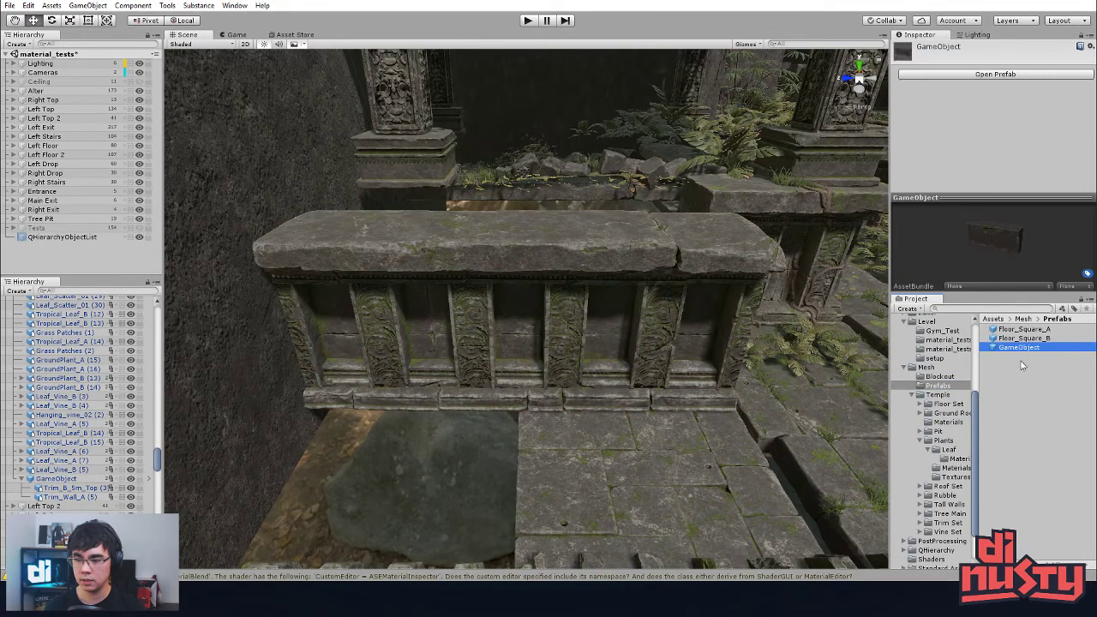
left_click(73, 497)
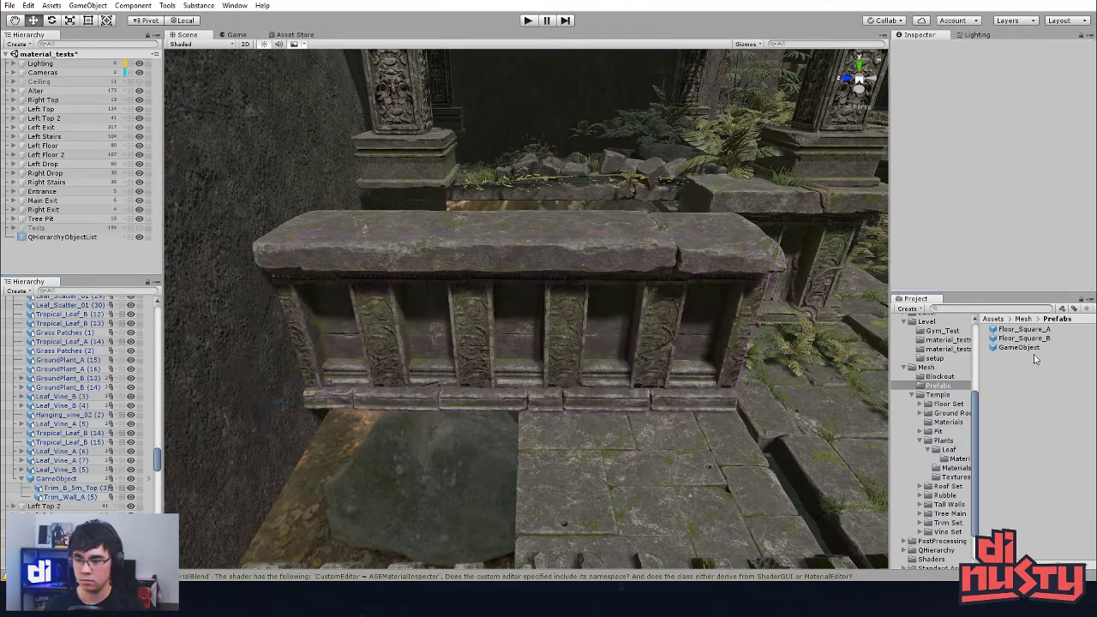
Step: Check the new GameObject prefab in isolation and inspect its instance and wall piece in the scene
double_click(1024, 347)
left_click(1027, 347)
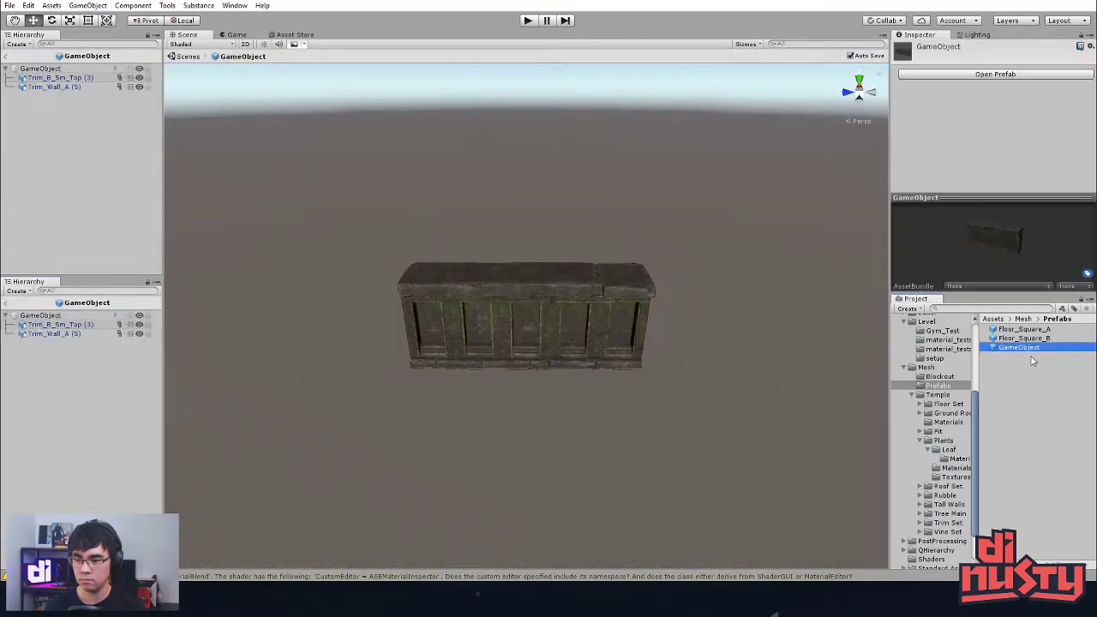
left_click(195, 57)
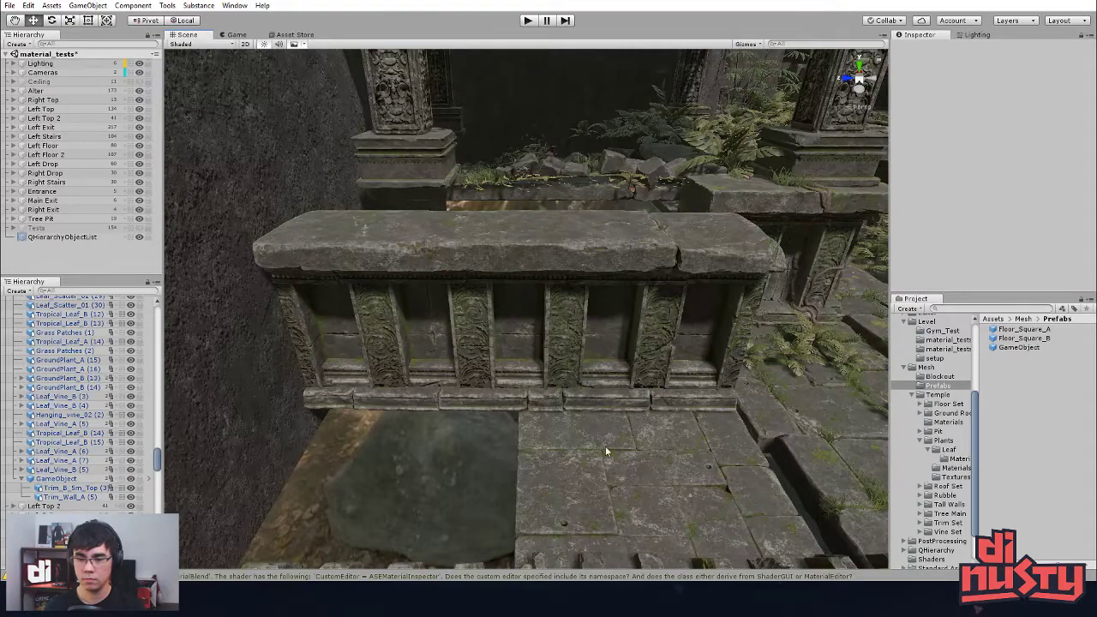
left_click(472, 390)
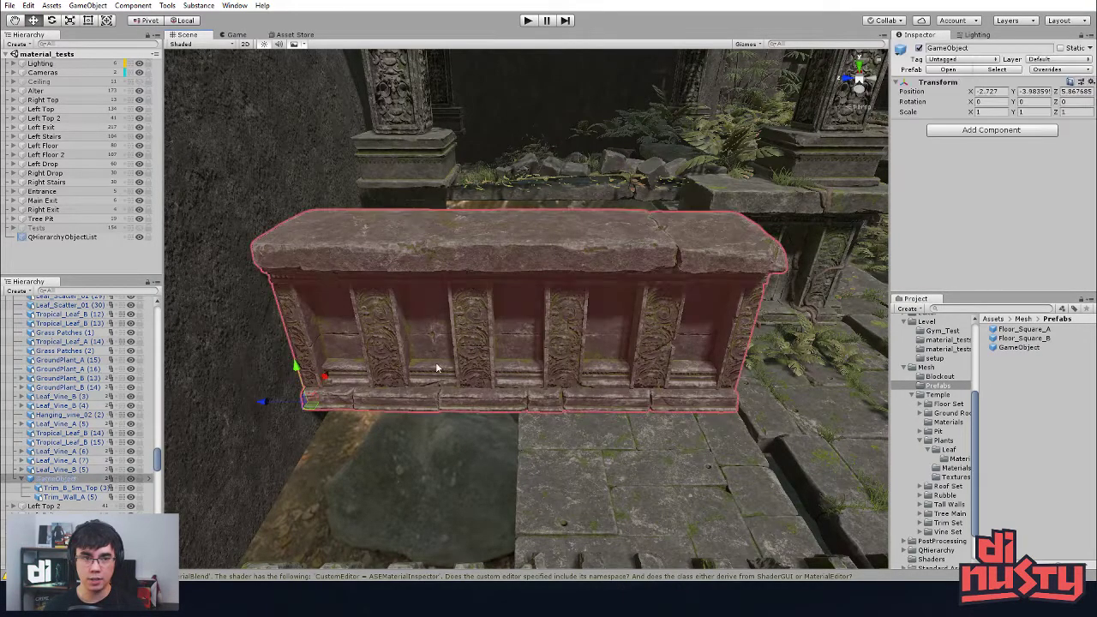
left_click(419, 508)
left_click(412, 374)
left_click(411, 373)
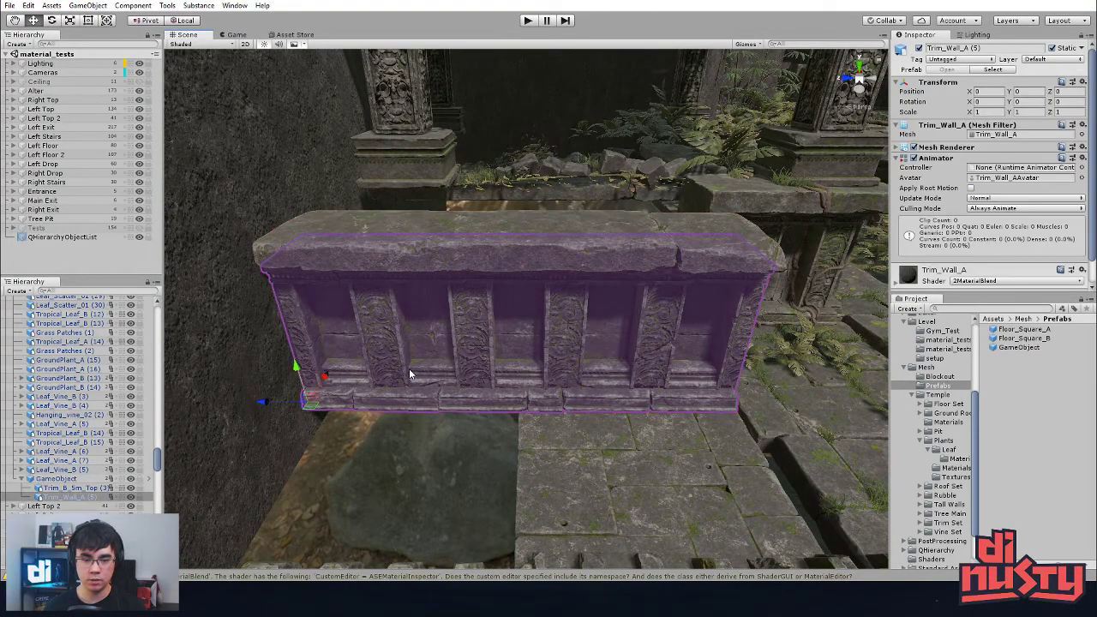
left_click(411, 458)
double_click(96, 477)
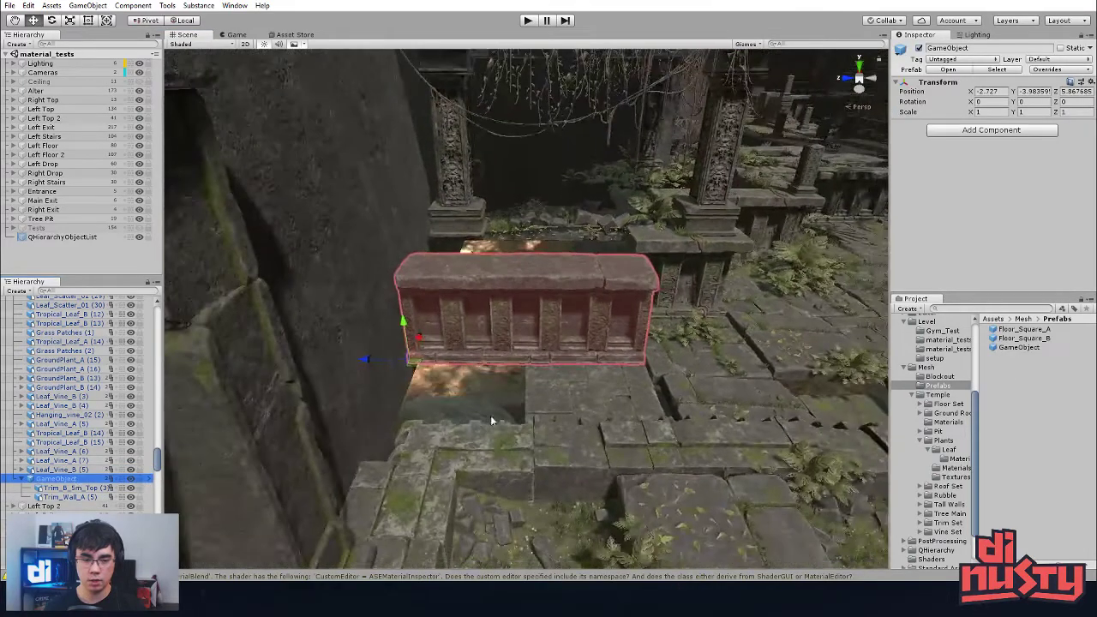
Step: Rename the GameObject prefab asset as Trim_Wall_A and return to the scene
left_click(155, 478)
left_click(614, 461)
left_click(1006, 350)
left_click(1019, 349)
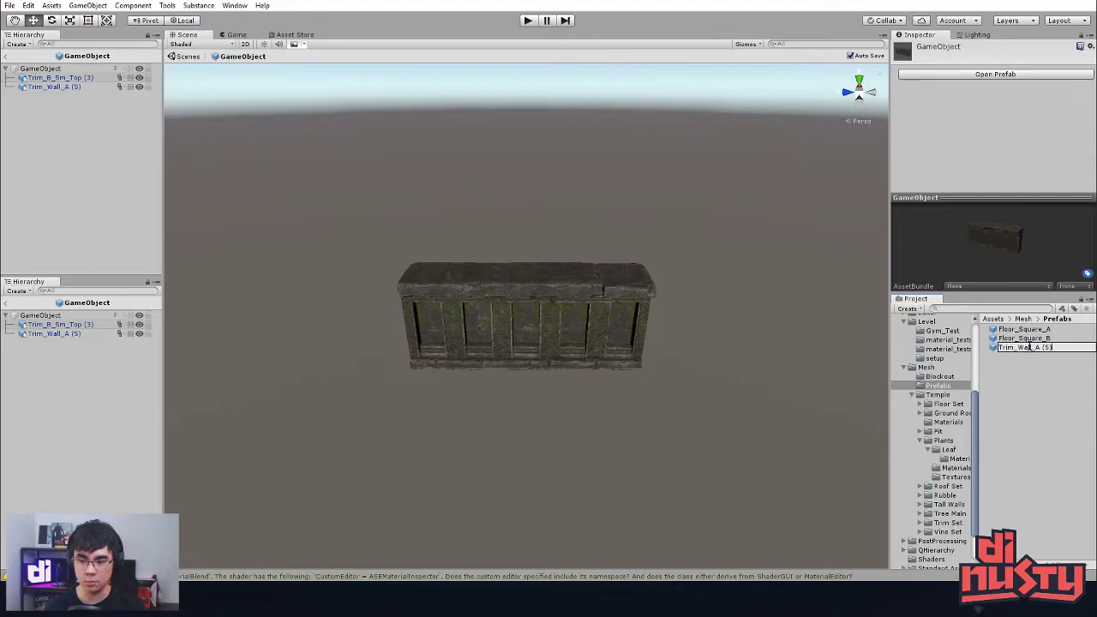
type("Trim_Wall_A")
key("Return")
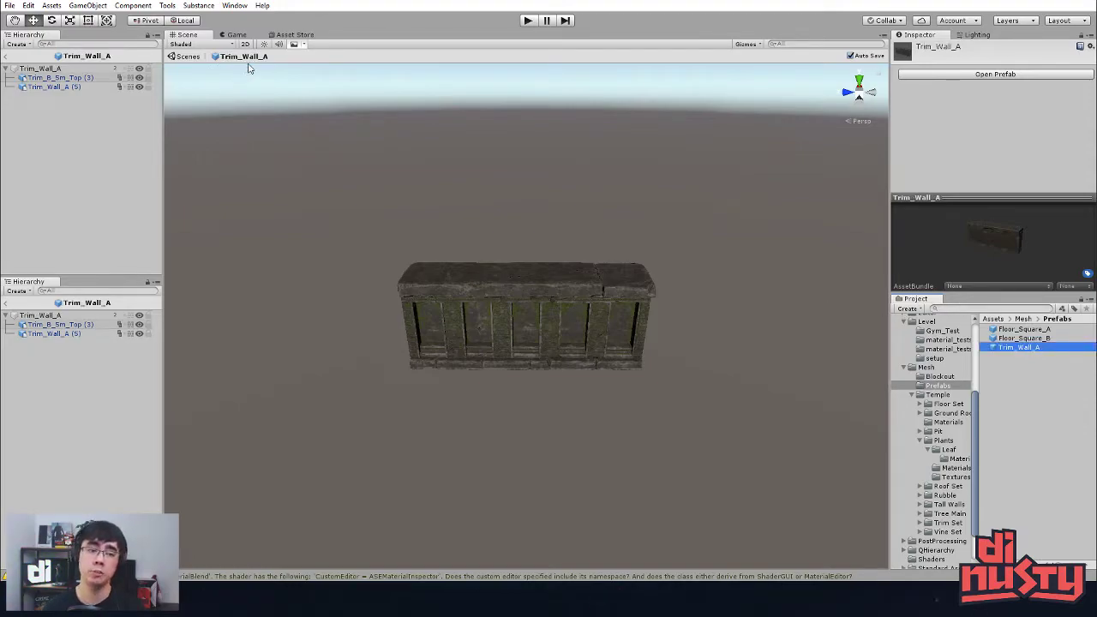
left_click(183, 56)
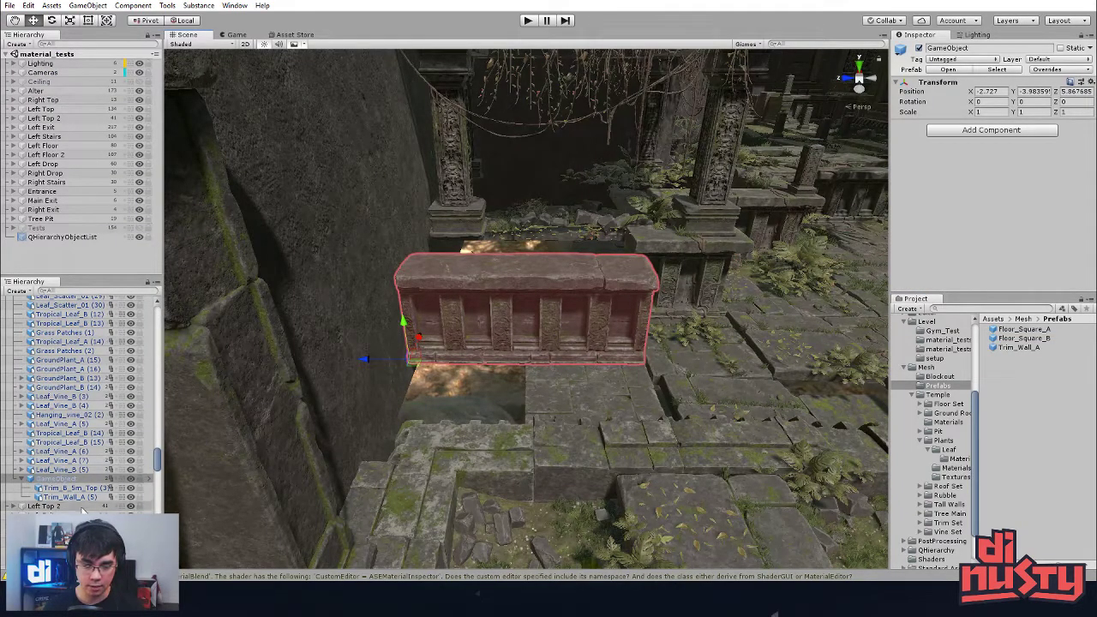
Step: Place a Trim_Wall_A prefab instance in the scene and delete the old GameObject wall group
left_click_drag(1022, 351, 609, 392)
left_click(558, 315)
key("Delete")
left_click(716, 332)
left_click_drag(689, 370, 454, 423, "alt")
middle_click_drag(454, 423, 340, 448)
left_click_drag(340, 448, 269, 394, "alt")
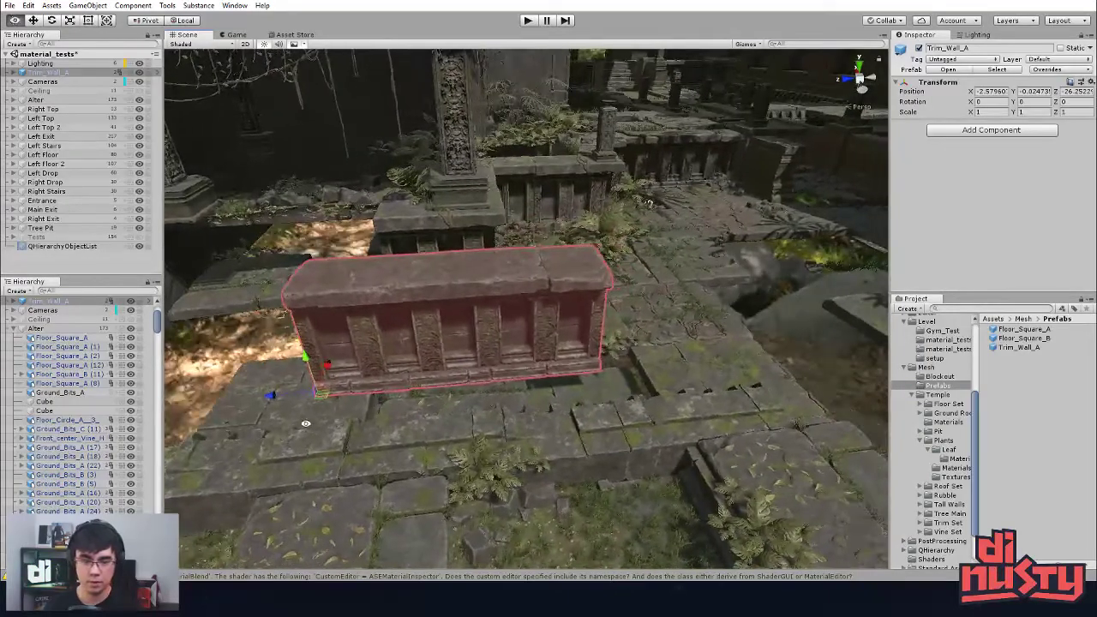
Step: Duplicate the Trim_Wall_A instance and move the copy to Z -28.27, end to end with the first wall
left_click(238, 402)
left_click(346, 356)
left_click(345, 355)
left_click_drag(345, 355, 623, 321, "alt")
key("ctrl+d")
left_click_drag(351, 361, 537, 394, "alt")
left_click_drag(476, 427, 797, 349)
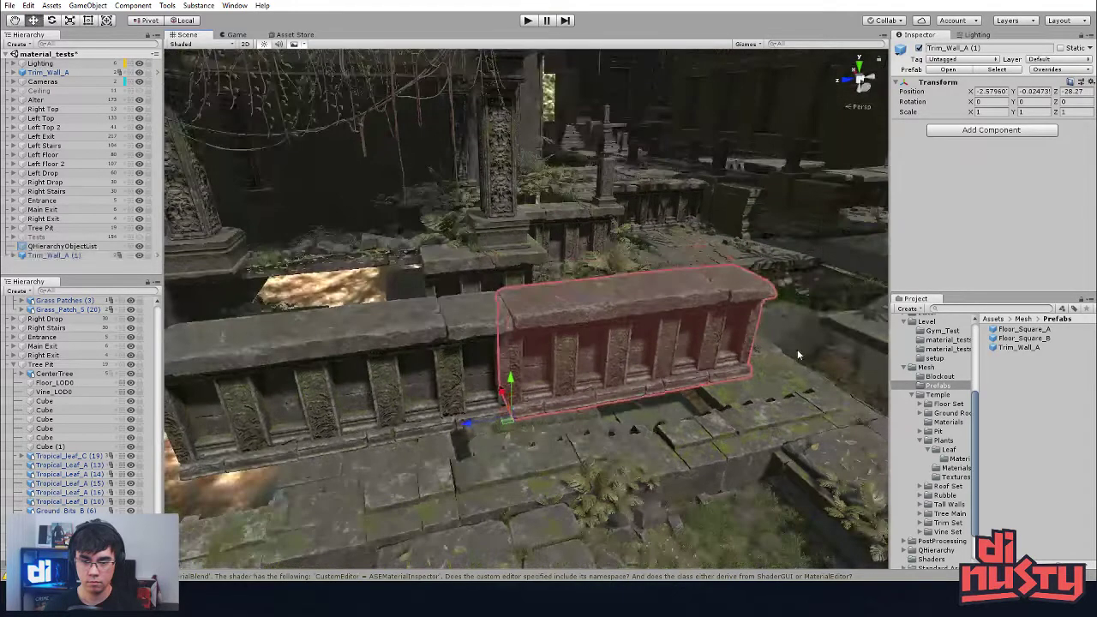
Step: Examine how the two Trim_Wall_A instances line up end to end in the scene
left_click(797, 349)
left_click_drag(582, 339, 633, 369, "alt")
left_click(568, 331)
left_click(464, 384)
left_click(667, 296)
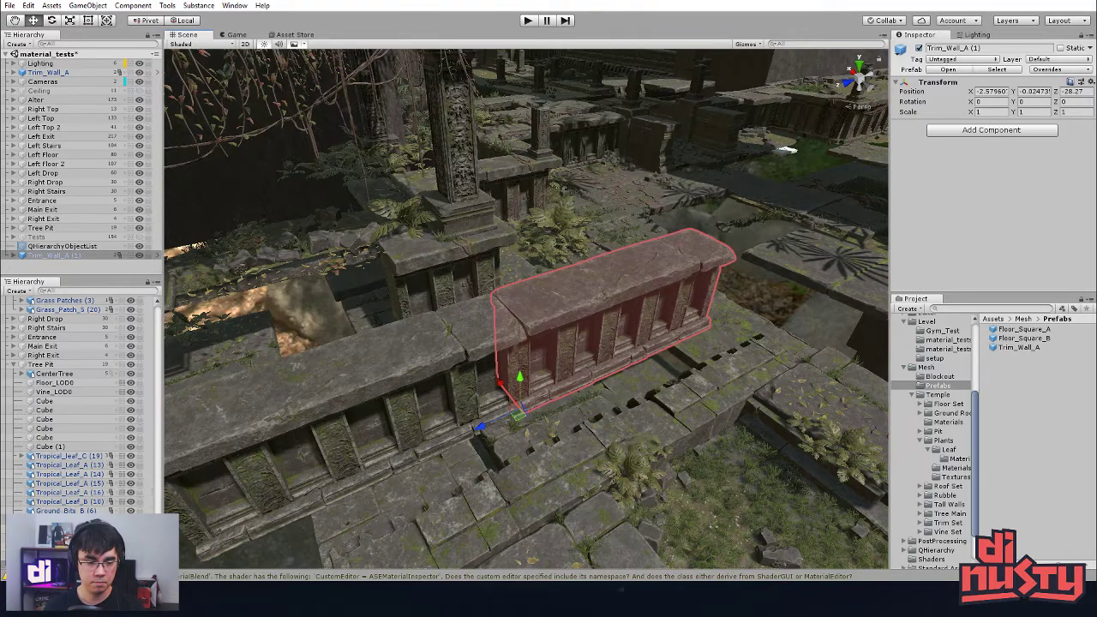
left_click(68, 556)
left_click(68, 520)
left_click(531, 356)
left_click(470, 346)
left_click(707, 296)
left_click(709, 296)
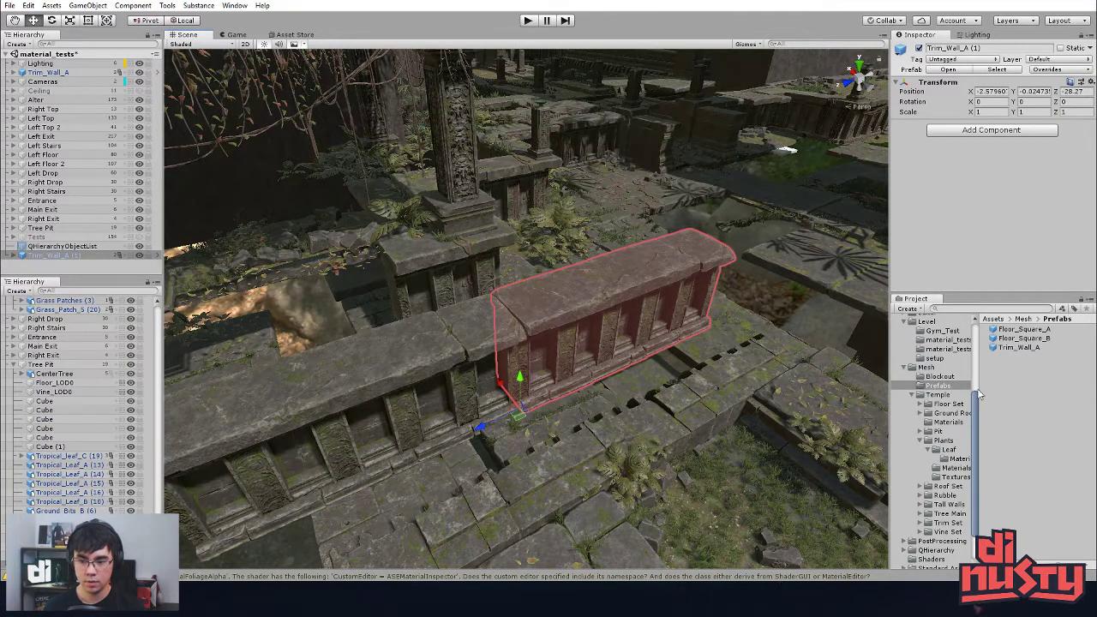
right_click_drag(572, 345, 498, 352)
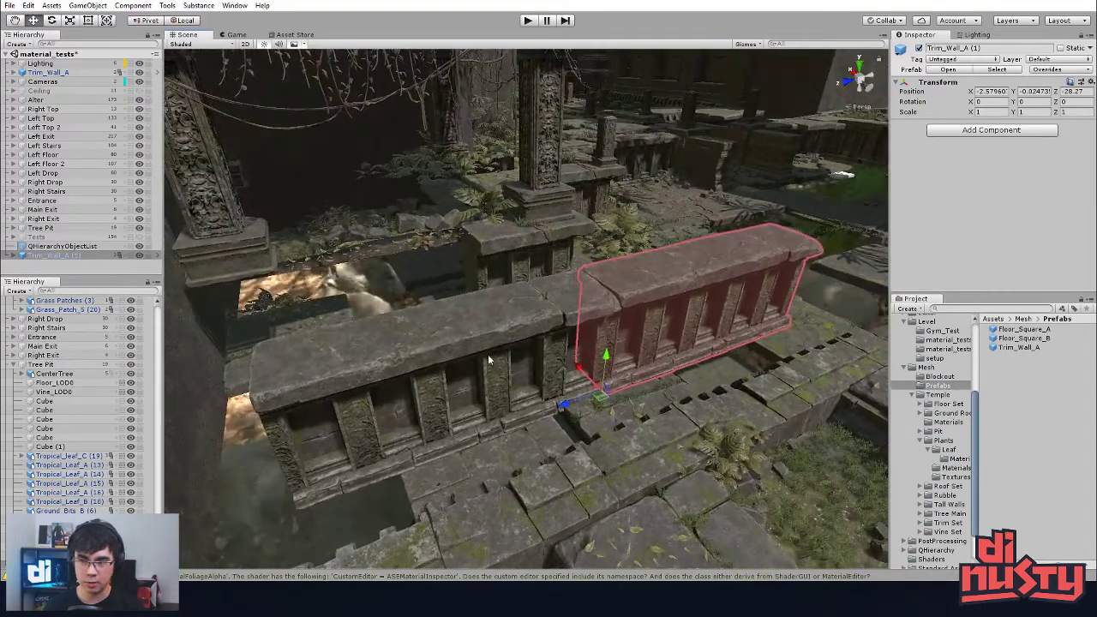
Step: Locate the first wall's source prefab asset and open Trim_Wall_A for editing
left_click(464, 375)
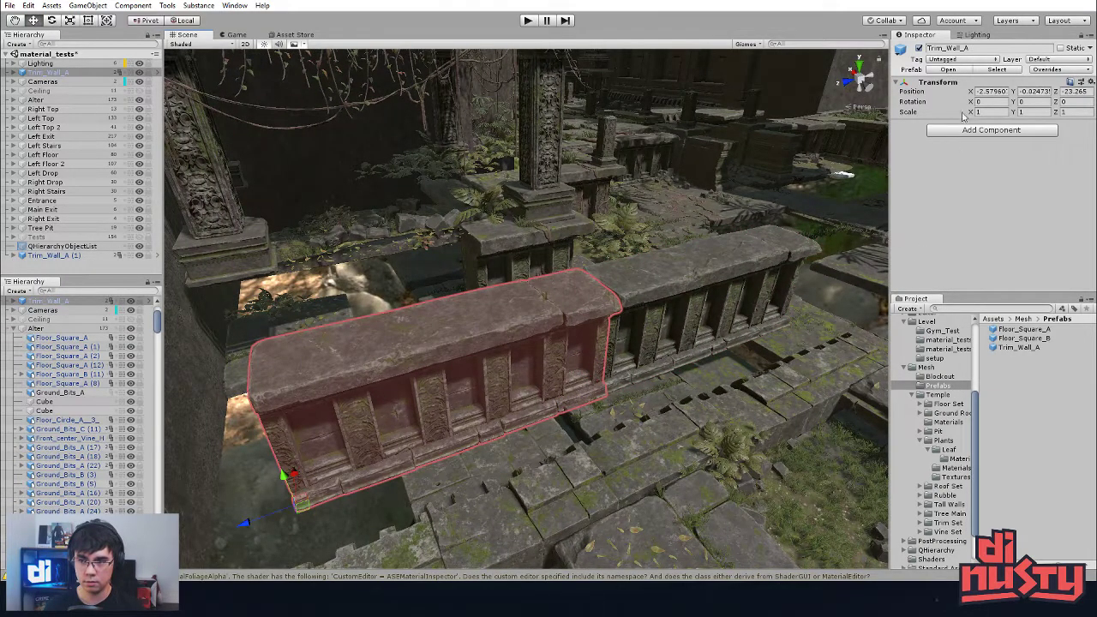
left_click(994, 69)
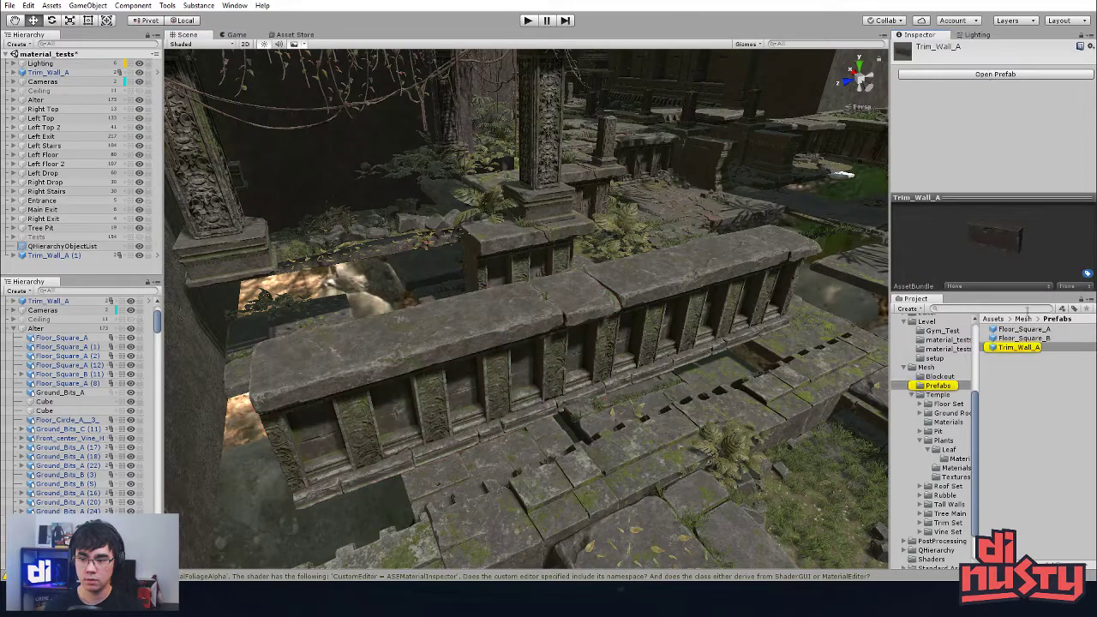
double_click(1013, 348)
left_click(635, 289)
left_click_drag(635, 289, 774, 352, "alt")
Step: Remove the number suffixes from the prefab's two pieces, naming them Trim_B_5m_Top and Trim_Wall_A
left_click(63, 326)
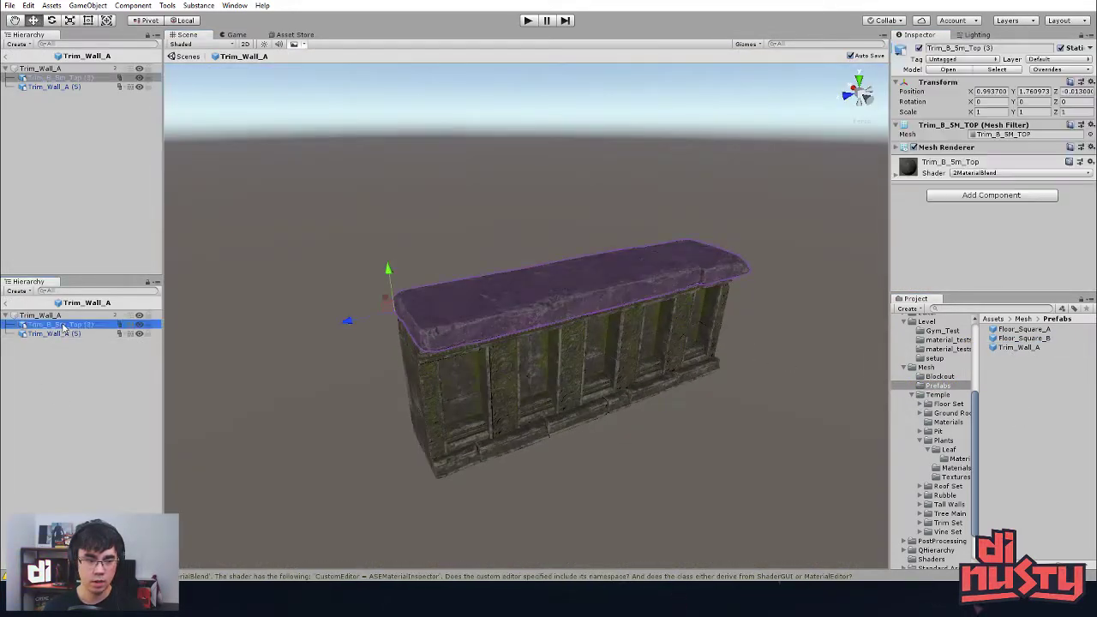
left_click(83, 326)
key("BackSpace")
left_click(86, 335)
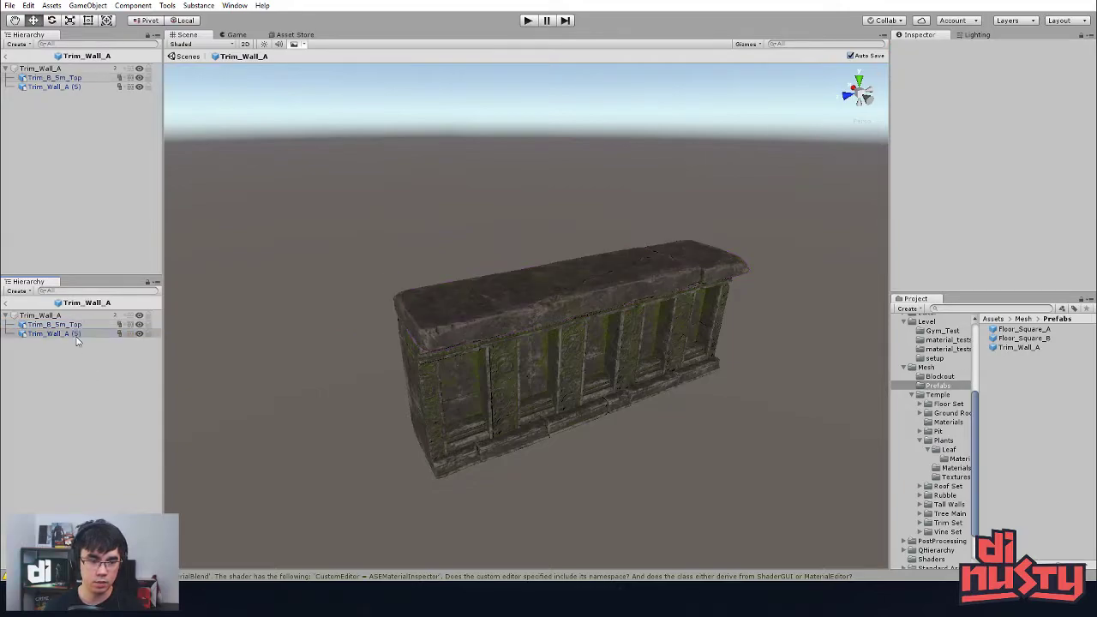
left_click(71, 335)
key("BackSpace")
left_click(100, 372)
left_click(85, 337)
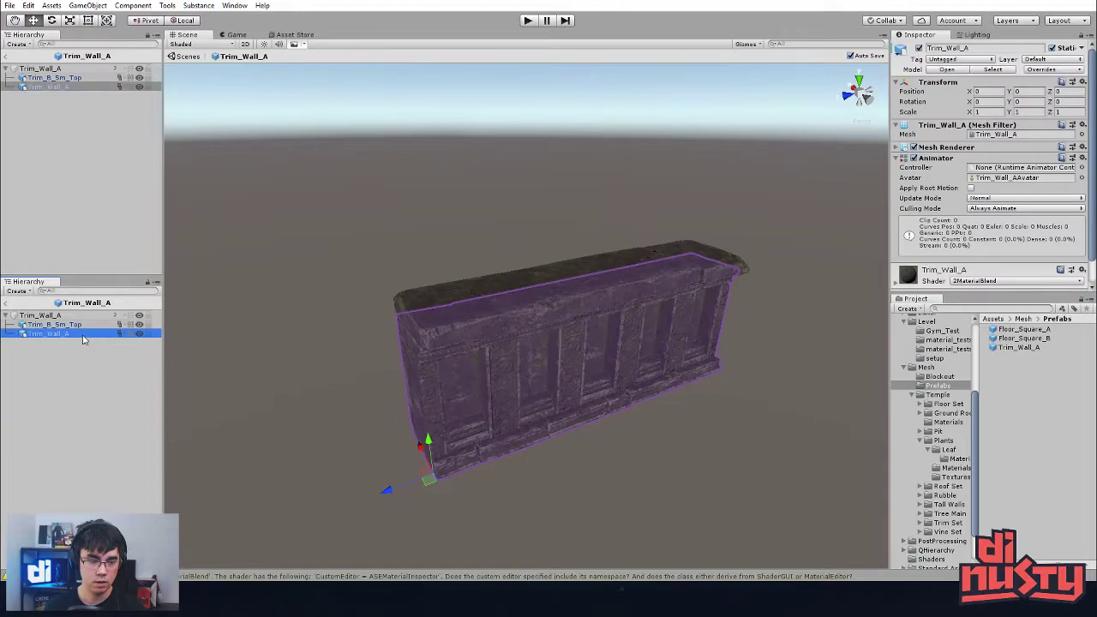
left_click(84, 335)
key("BackSpace")
left_click(83, 388)
Step: Set the X, Y and Z position of the prefab's root object to 0
left_click(66, 317)
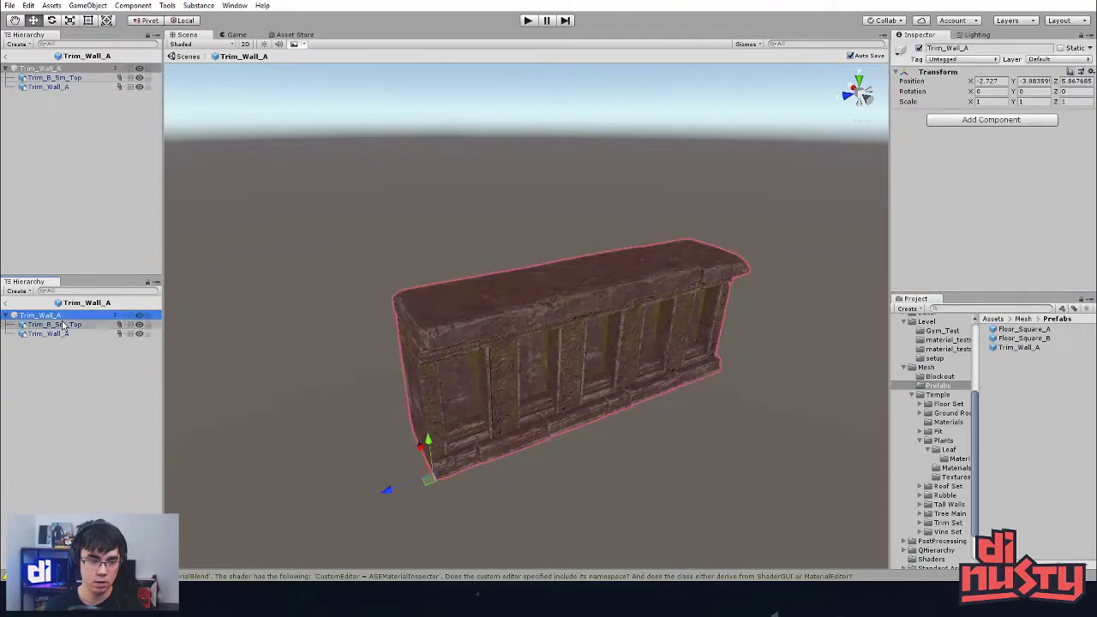
left_click(989, 82)
type("0")
left_click(1033, 82)
type("0")
left_click(1072, 82)
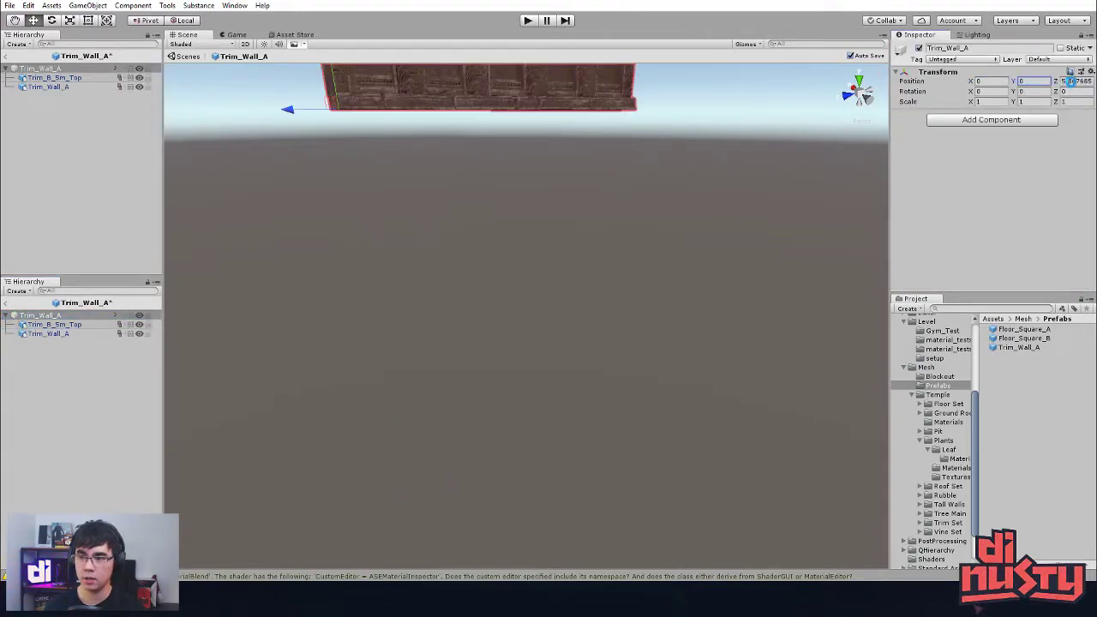
type("0")
Step: Frame the wall in the prefab view and inspect its cap piece, wall piece and root object
left_click(672, 269)
left_click(709, 96)
key("f")
left_click(664, 318)
left_click_drag(664, 318, 752, 377, "alt")
scroll(690, 369, "up", 3)
left_click(75, 325)
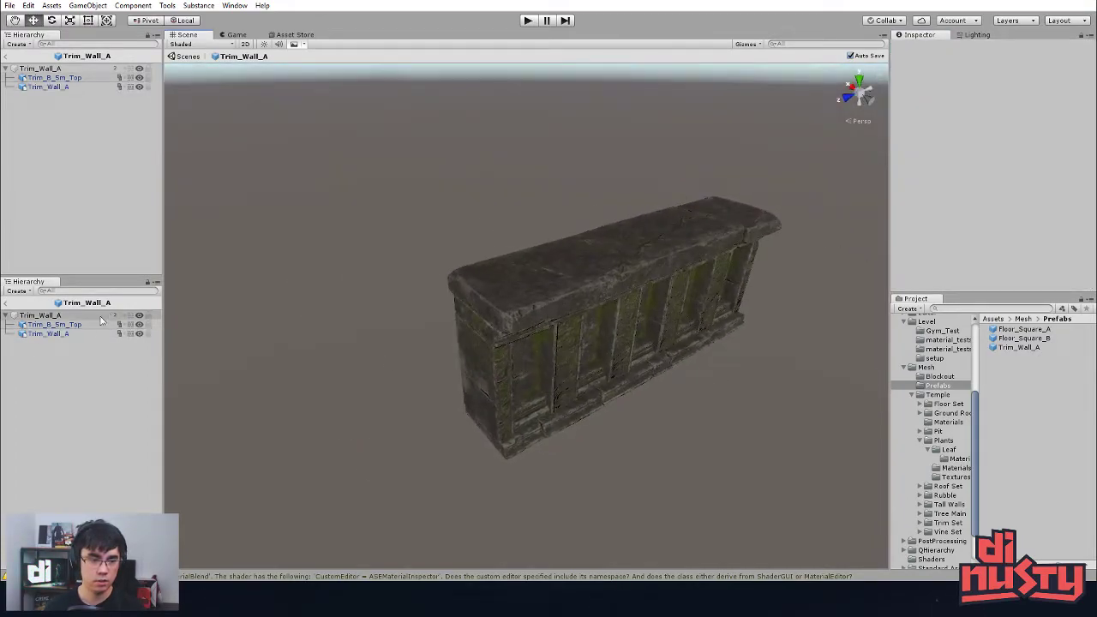
left_click(78, 345)
left_click(79, 334)
left_click(80, 328)
left_click(72, 316)
left_click_drag(263, 342, 468, 403, "alt")
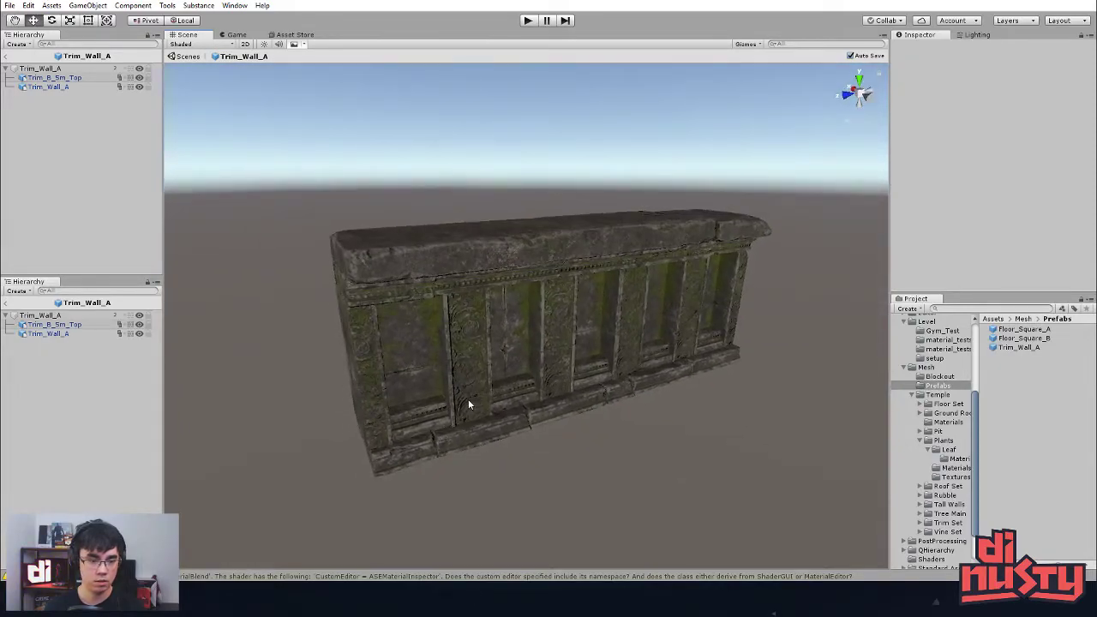
Step: Check the wall instances in the scene, reopen the Trim_Wall_A prefab and review its cap and wall pieces
left_click(185, 56)
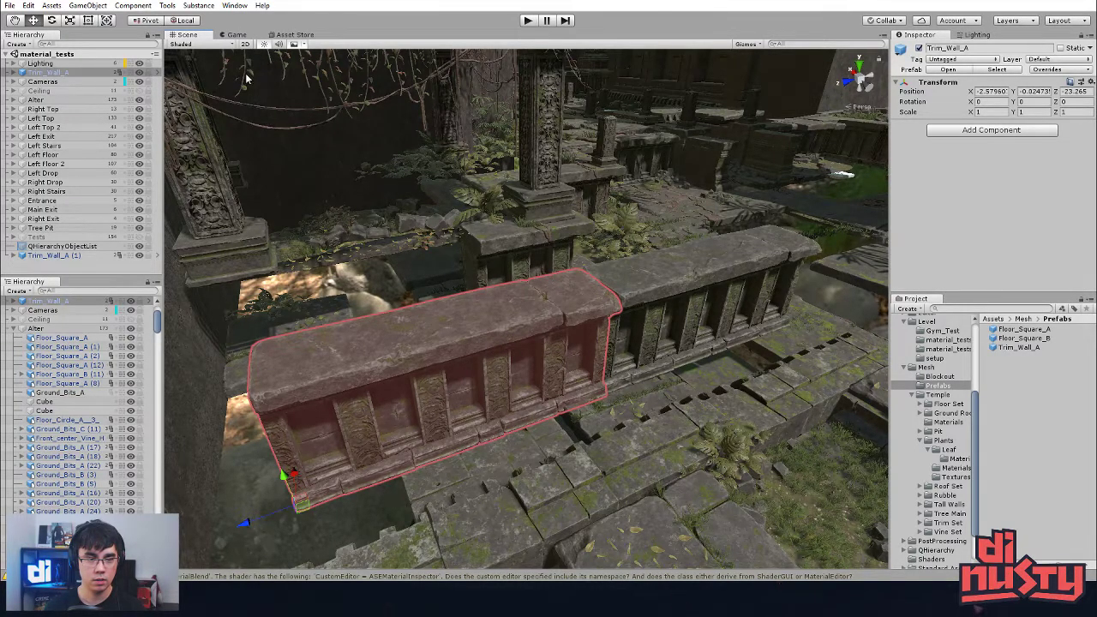
left_click(152, 303)
left_click_drag(530, 235, 633, 242, "alt")
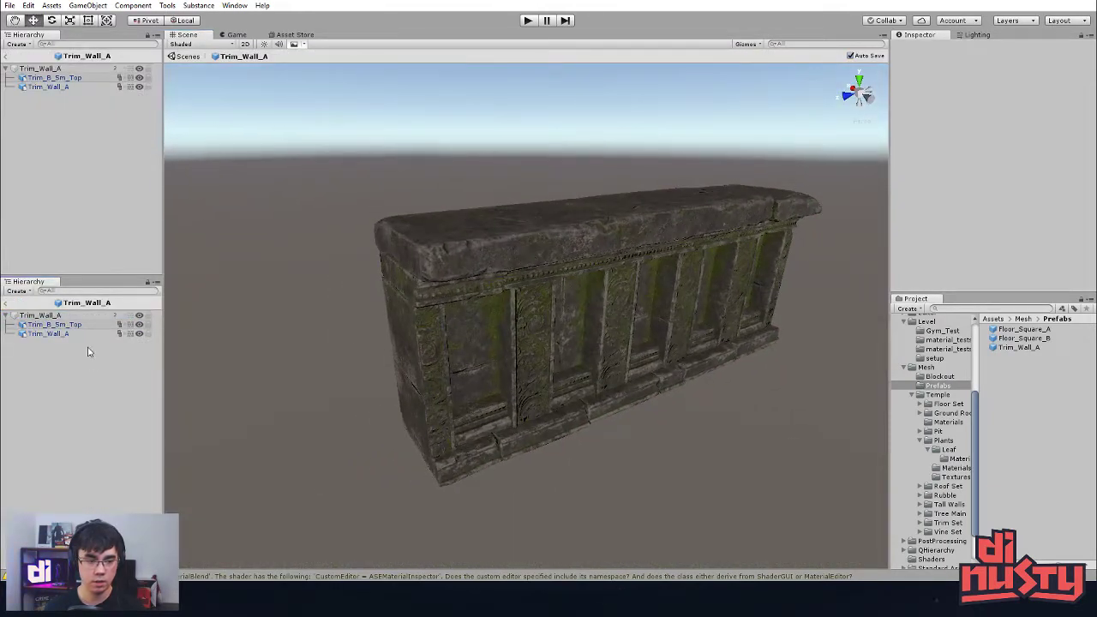
left_click(76, 326)
left_click(76, 335)
left_click(83, 327)
left_click(78, 368)
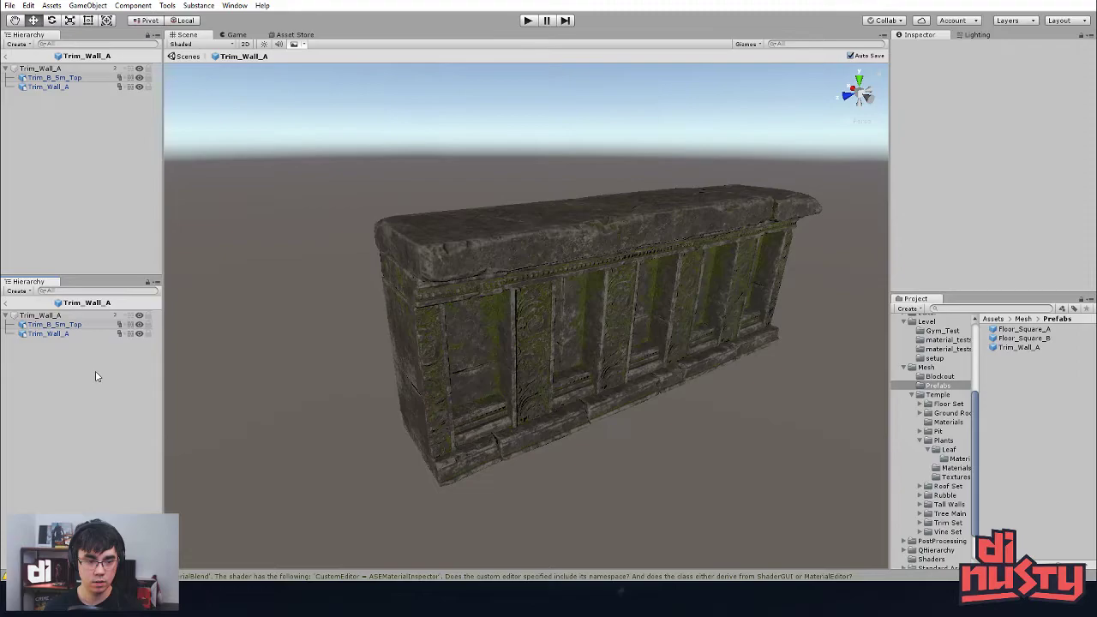
Step: Create an empty object inside the Trim_Wall_A prefab and name it Top
right_click(96, 375)
left_click(132, 454)
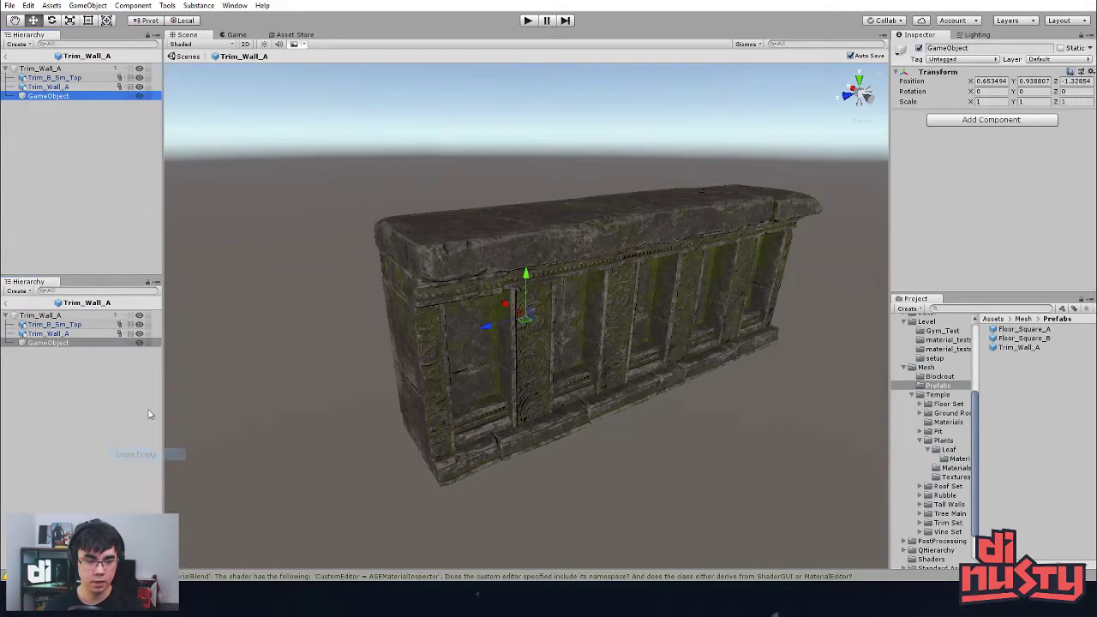
left_click(60, 345)
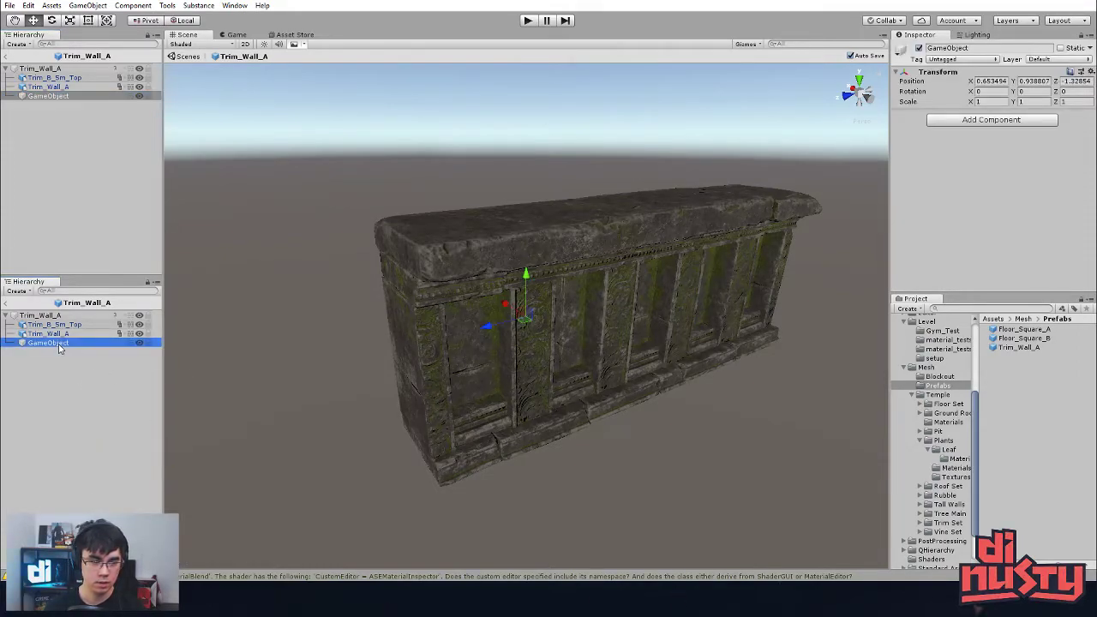
key("F2")
type("Top")
key("Return")
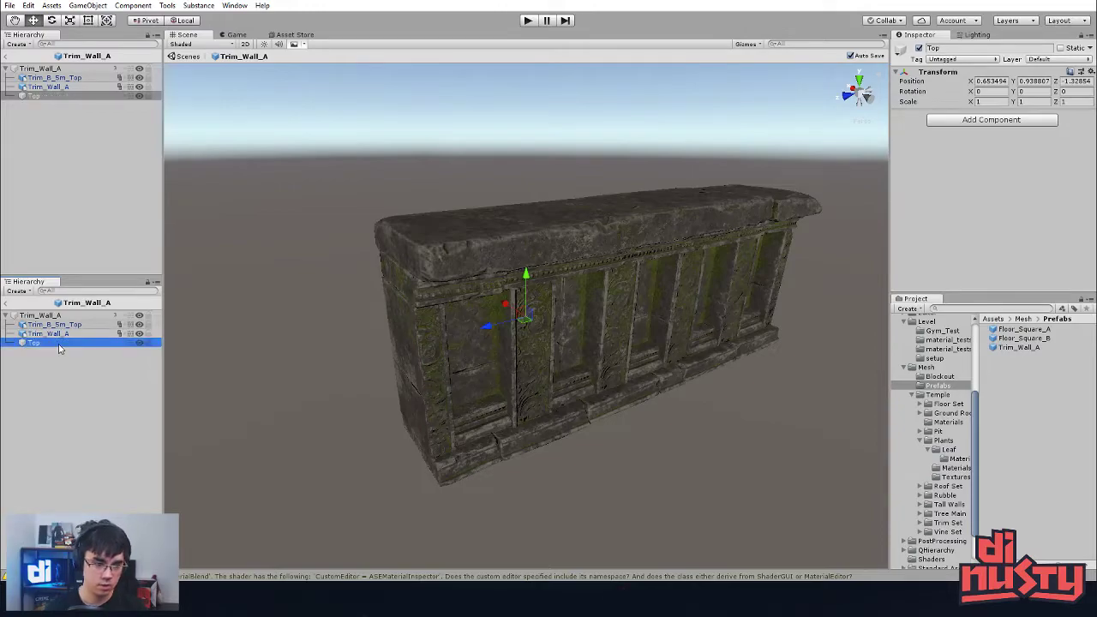
Step: Create a second empty object inside the prefab and name it Top2
right_click(84, 374)
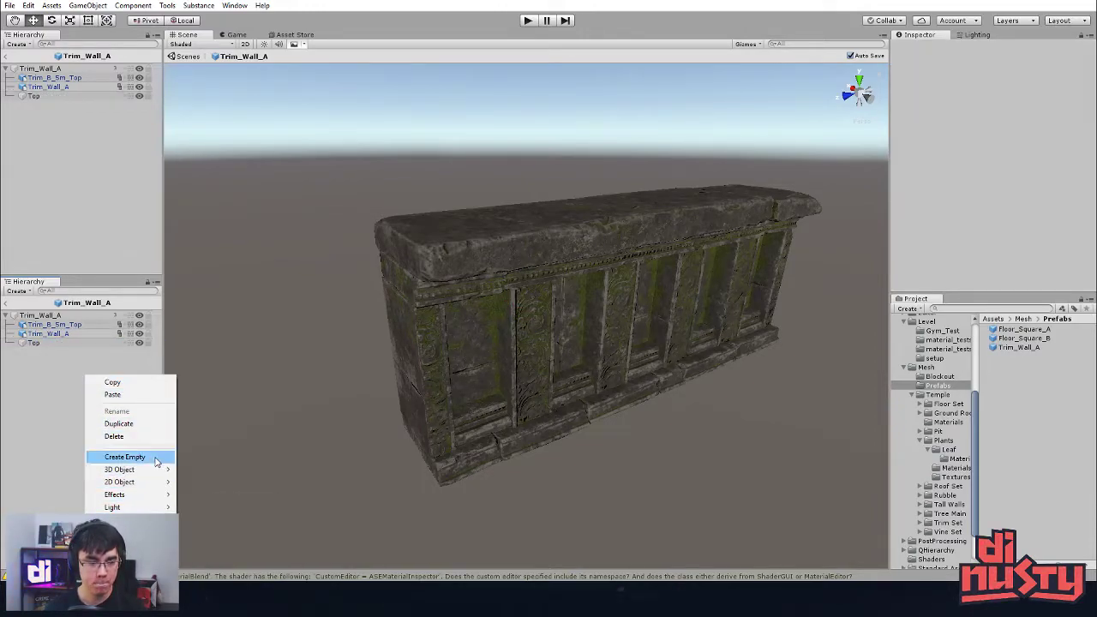
left_click(156, 459)
left_click(47, 352)
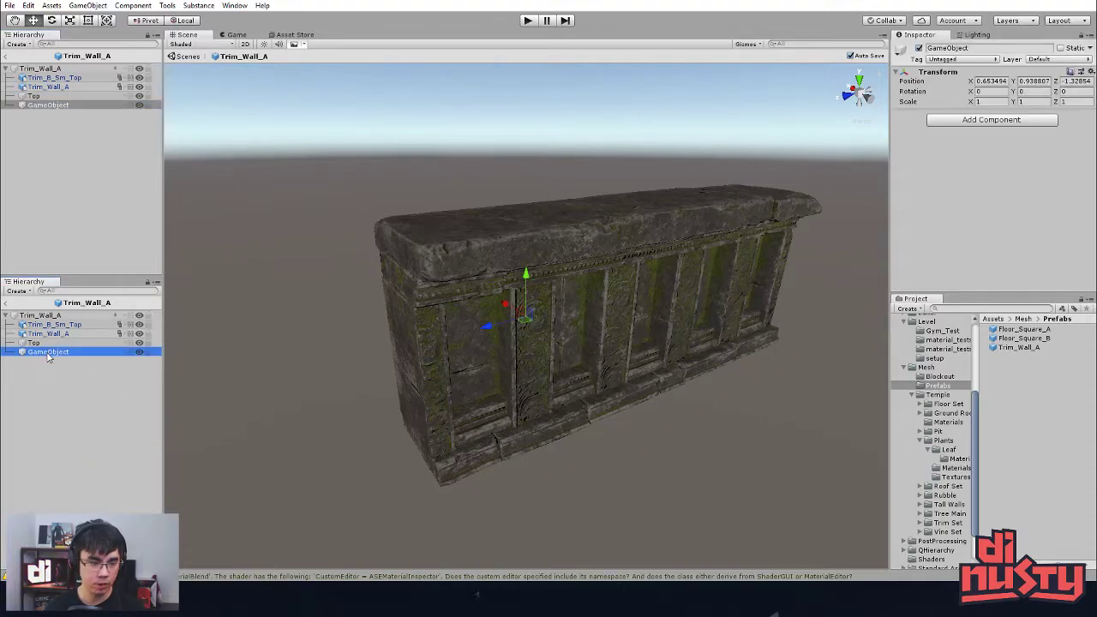
key("F2")
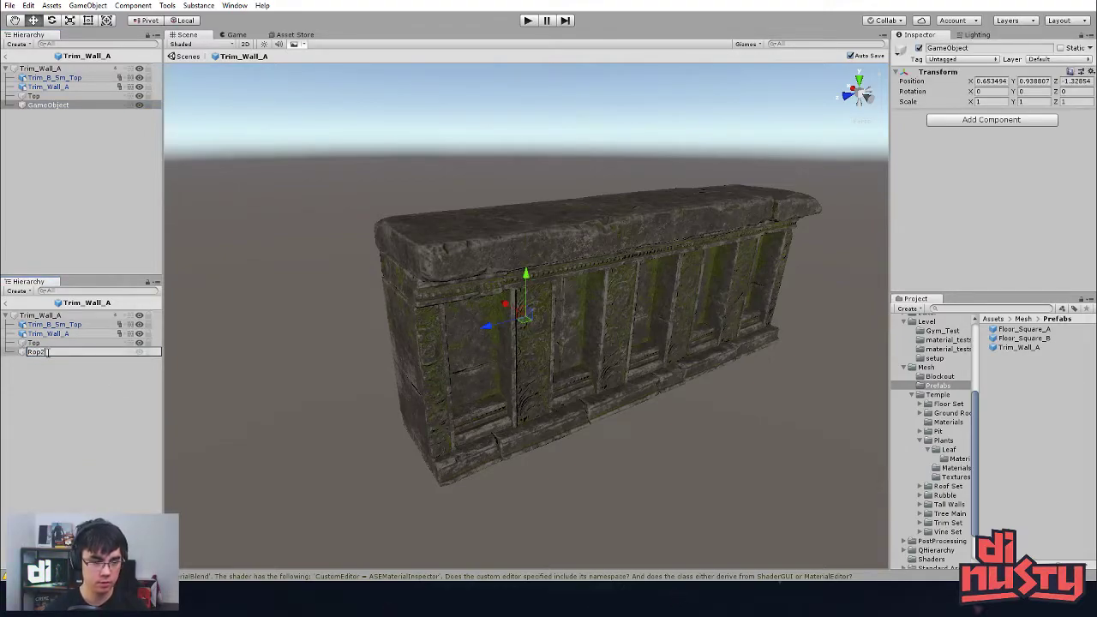
type("Top2")
key("Return")
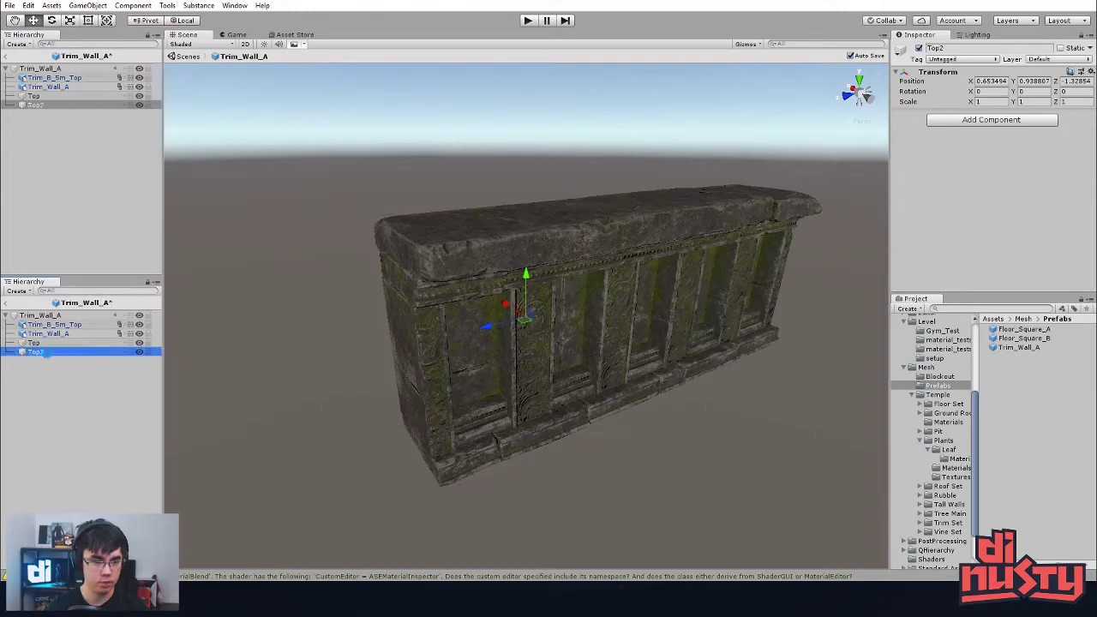
Step: Duplicate the cap piece, nest one under Top and one under Top2, and name the copy Trim_B_5m_Top
left_click_drag(69, 325, 111, 370)
key("ctrl+d")
left_click(104, 361)
key("F2")
key("BackSpace")
left_click(109, 372)
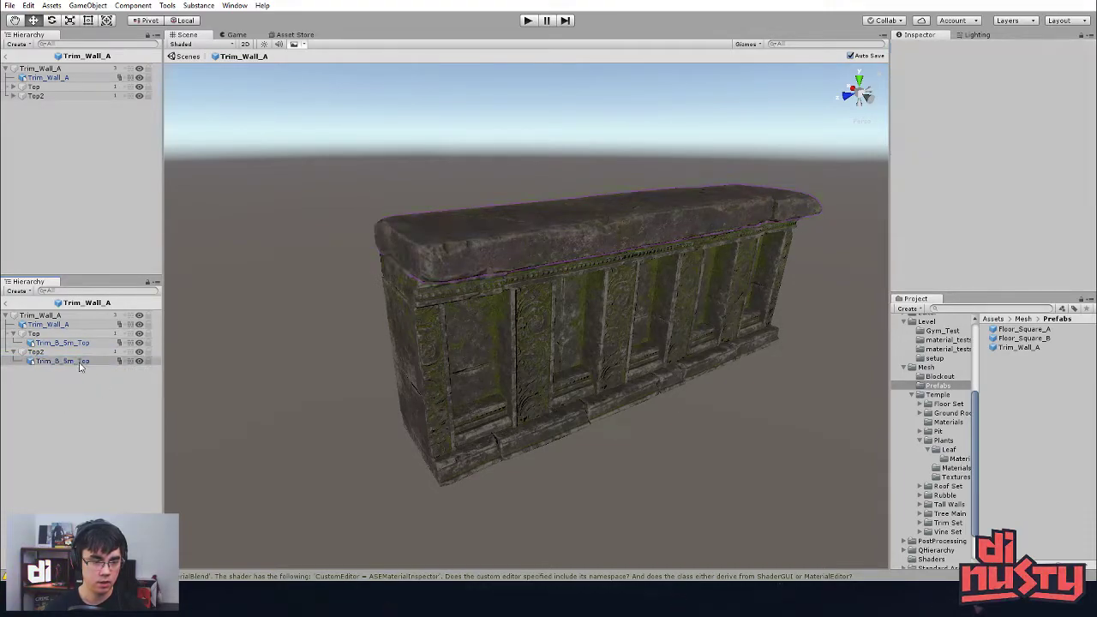
Step: Deactivate the Top object with its cap piece and select the Top2 object
left_click(81, 345)
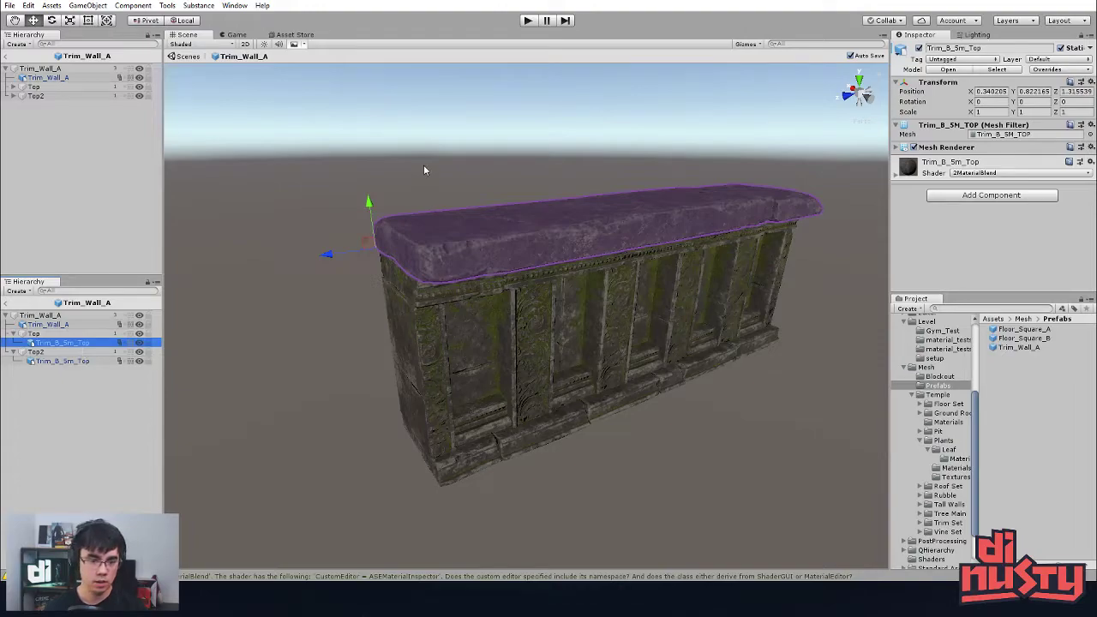
left_click(423, 173)
left_click(415, 234)
left_click(66, 343)
left_click(80, 334)
left_click(96, 352)
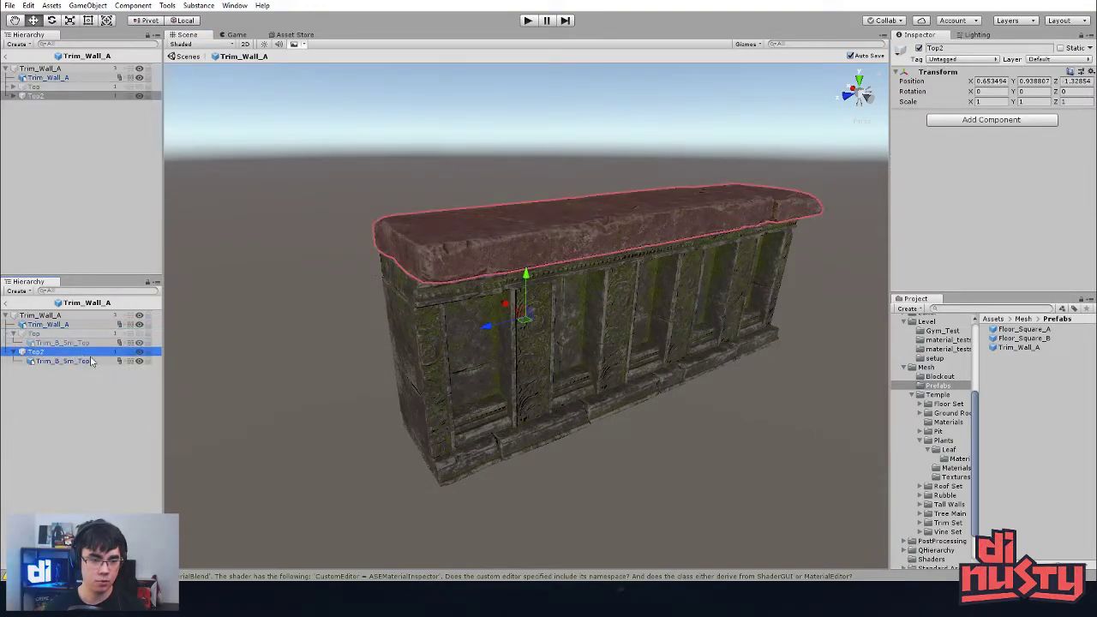
Step: Flip the cap piece under Top2 to -180 degrees about X and move it back over the top of the wall
left_click(96, 362)
left_click_drag(377, 364, 390, 310, "alt")
key("e")
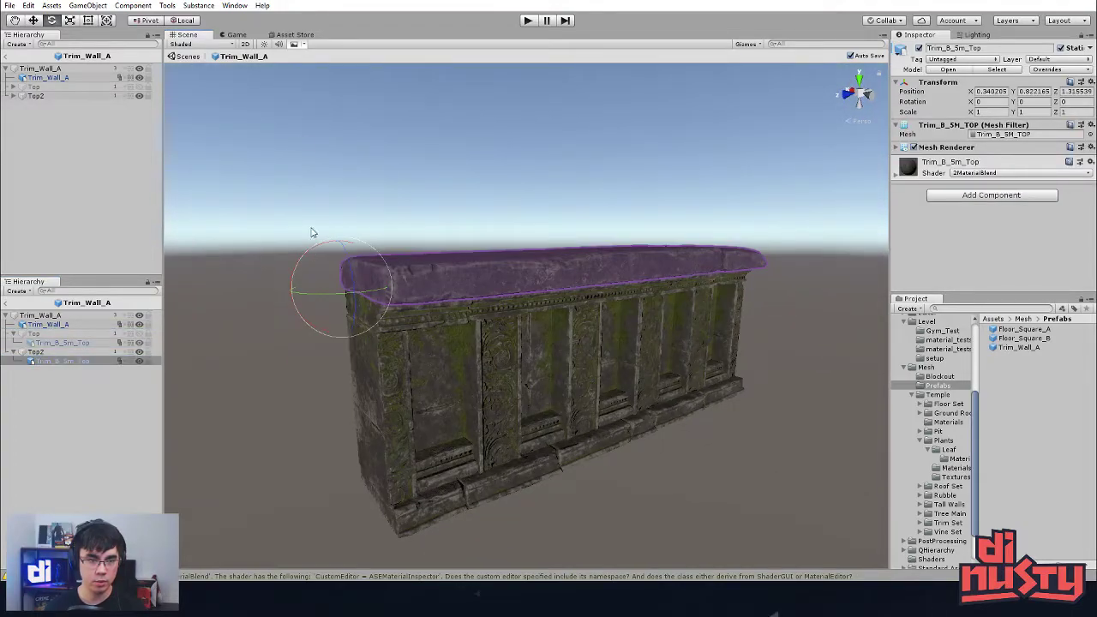
left_click(158, 20)
left_click_drag(388, 130, 703, 316, "alt")
key("w")
left_click(593, 233)
left_click_drag(593, 233, 479, 269, "alt")
left_click(478, 269)
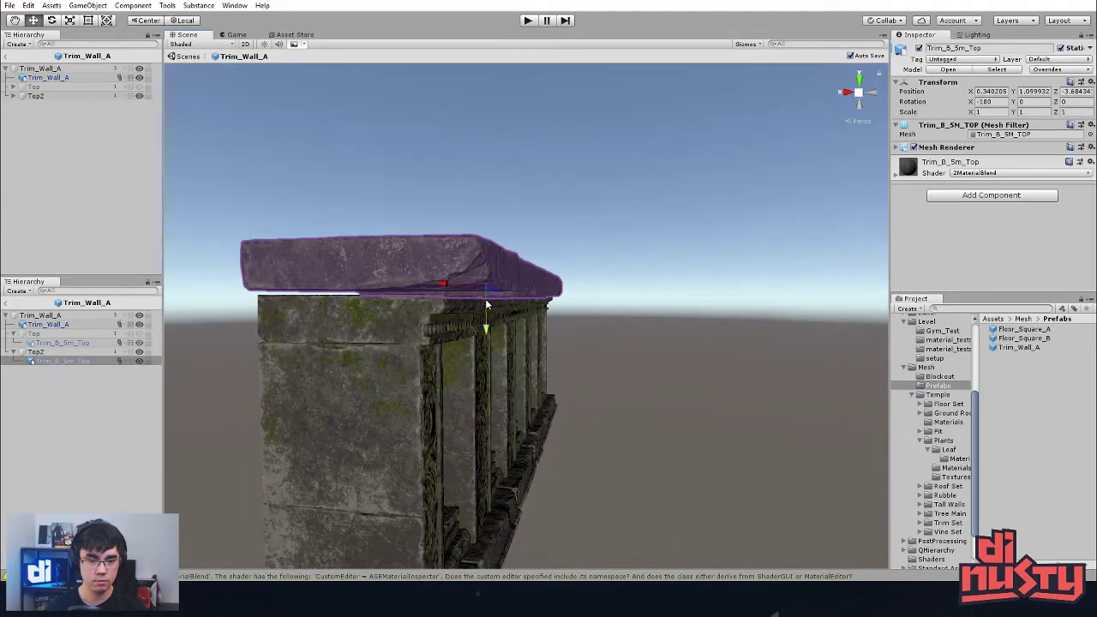
Step: Try lowering the flipped cap closer to the wall and undo the last two changes
left_click_drag(485, 310, 485, 313)
left_click(641, 335)
left_click_drag(641, 335, 504, 327, "alt")
key("ctrl+z")
key("ctrl+z")
Step: Scale the flipped cap's height to about 1.013 and align it with the wall below
key("r")
left_click(504, 243)
left_click_drag(504, 243, 523, 364, "alt")
left_click(537, 359)
left_click_drag(419, 284, 457, 284)
key("w")
left_click(591, 221)
left_click_drag(591, 221, 397, 171, "alt")
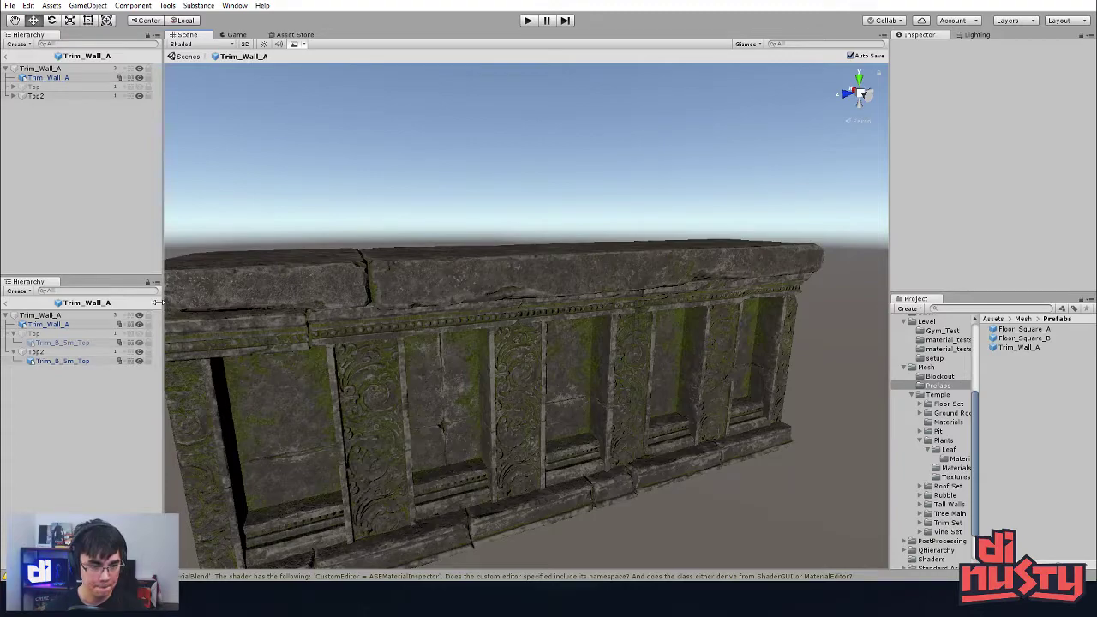
Step: Collapse Top and Top2, toggle their visibility to compare the two cap variants, and cancel the file error dialog
left_click(12, 351)
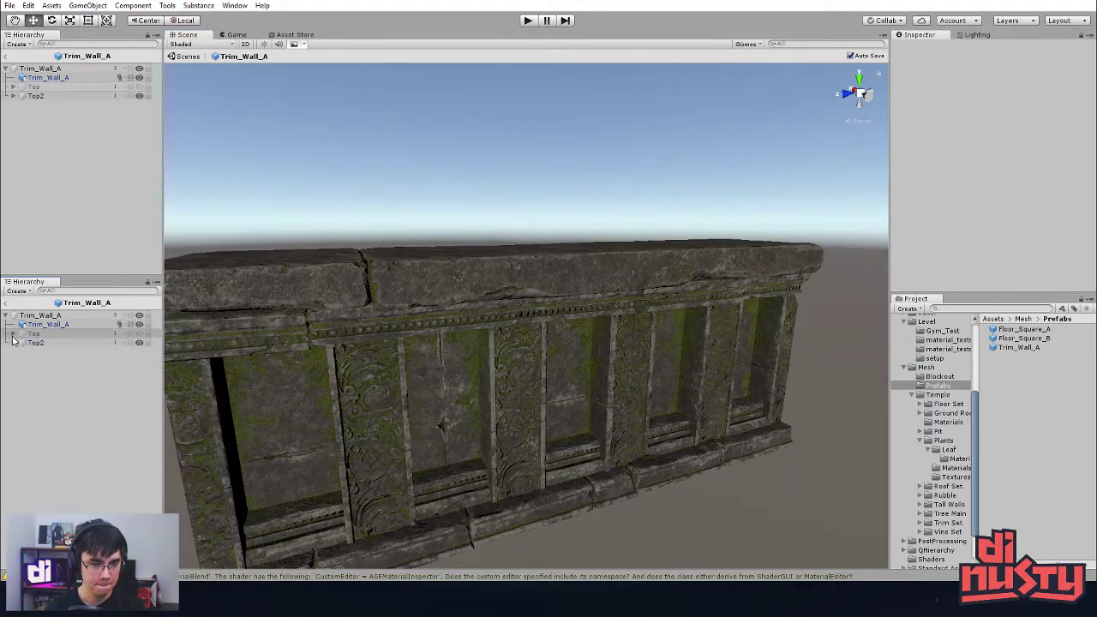
left_click(46, 335)
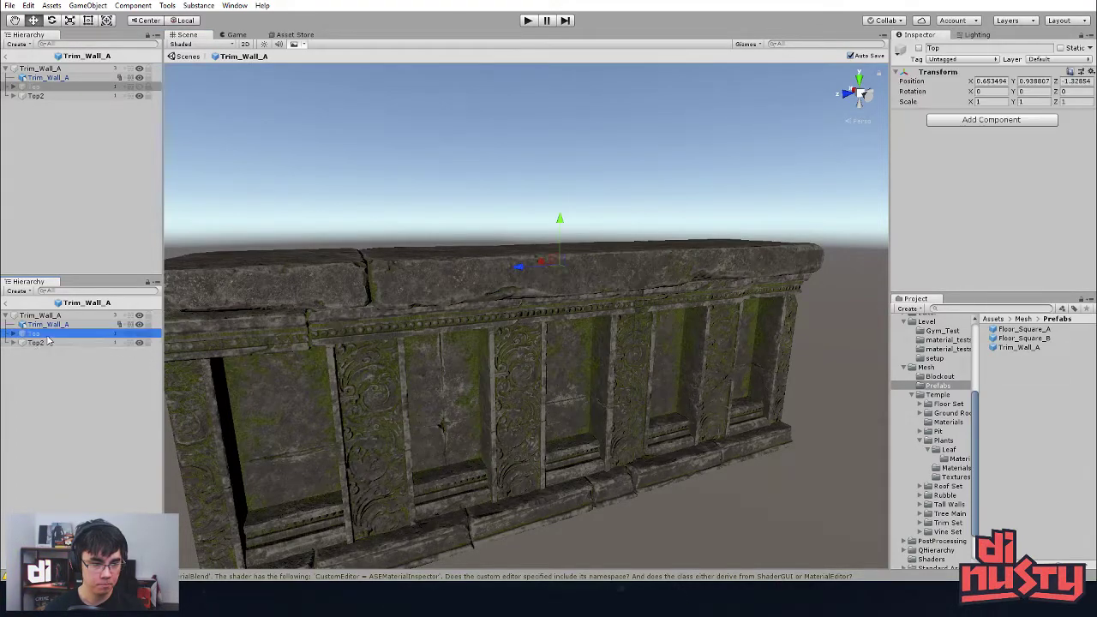
left_click(141, 343)
left_click(139, 334)
left_click(140, 335)
left_click(141, 345)
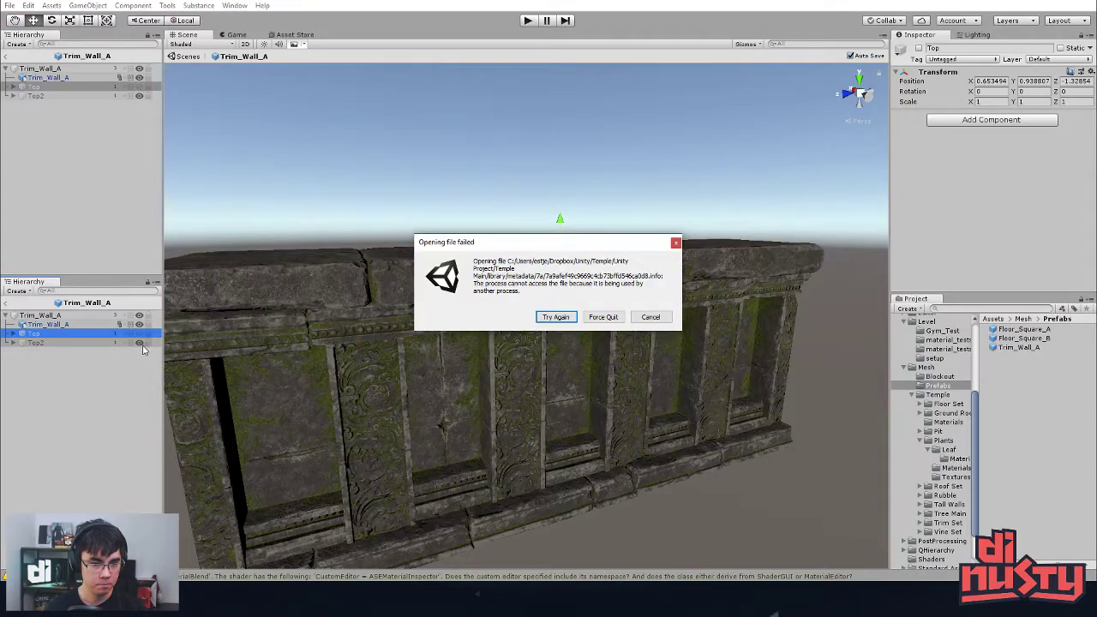
left_click(657, 321)
Step: Activate the Top cap variant and deactivate Top2 in the prefab
left_click(641, 181)
left_click(140, 343)
left_click(139, 333)
left_click(140, 342)
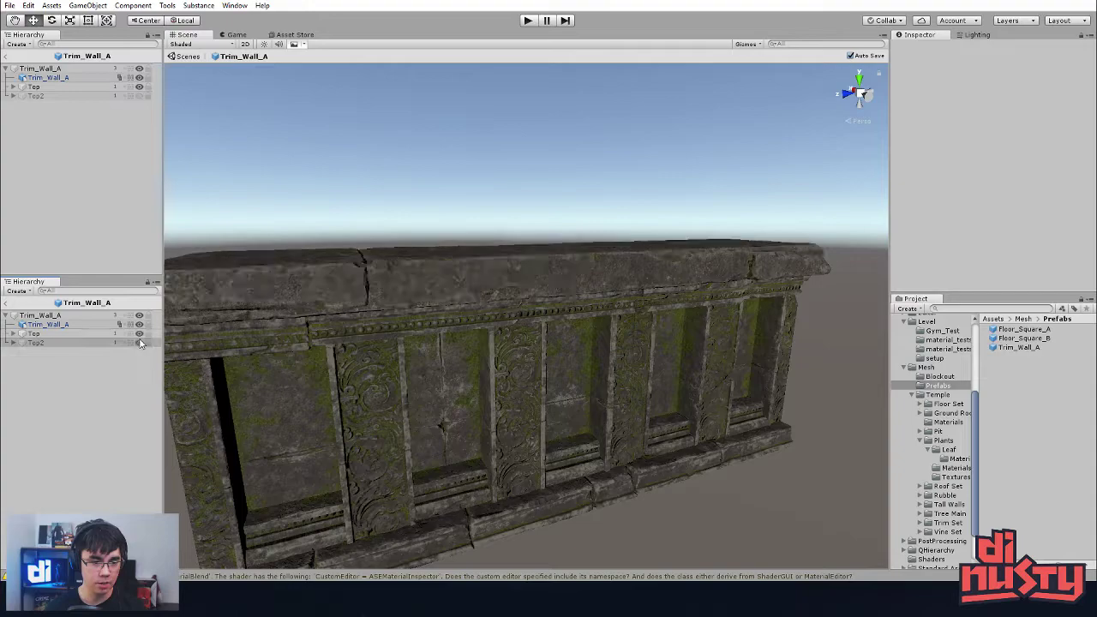
left_click_drag(282, 214, 386, 195, "alt")
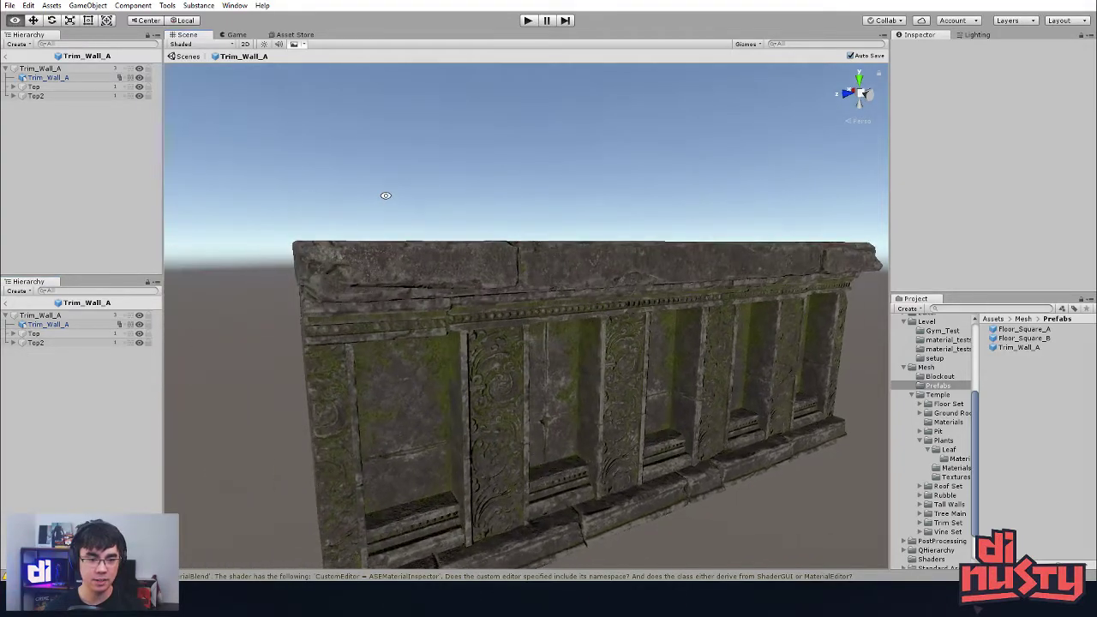
left_click(142, 343)
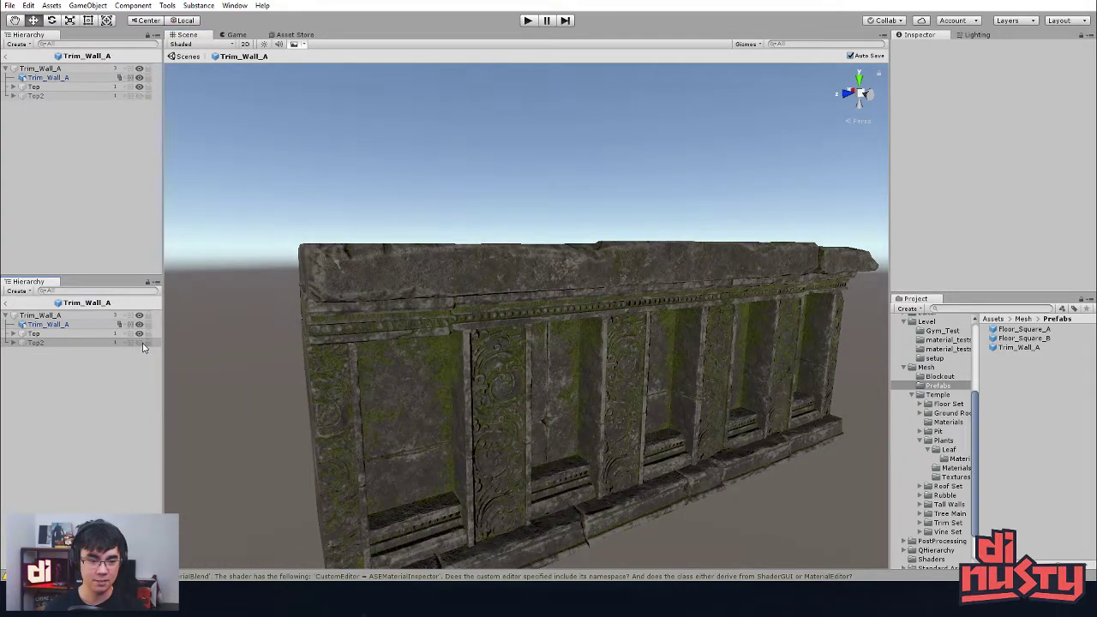
Step: Return from the prefab to the temple scene and focus on the Trim_Wall_A (1) instance
left_click(185, 61)
left_click(319, 305)
left_click(543, 347)
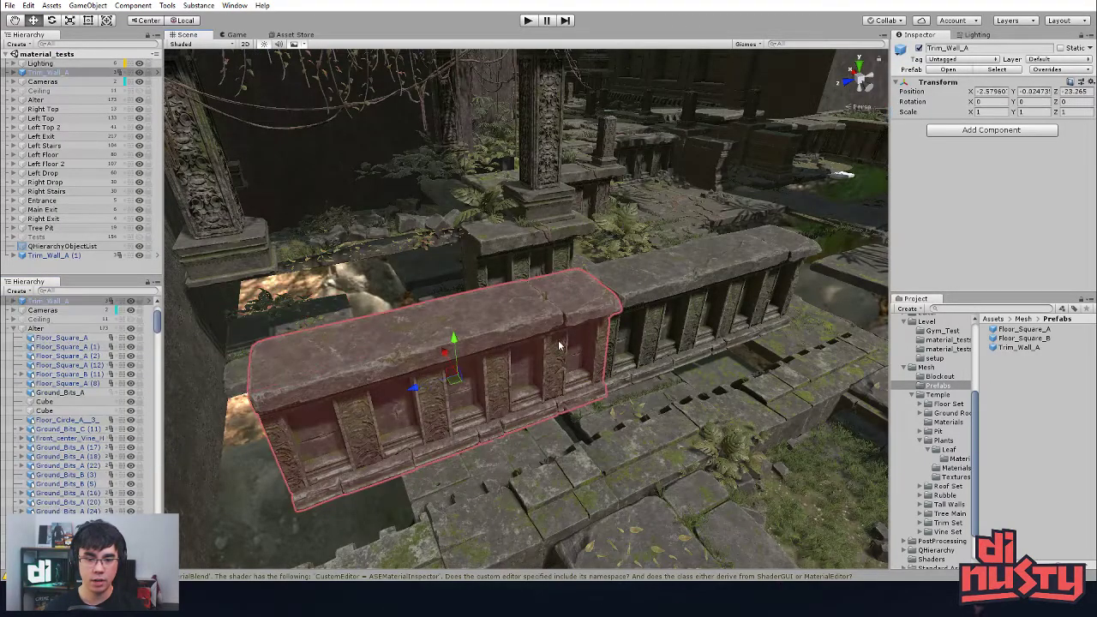
left_click(654, 346)
key("f")
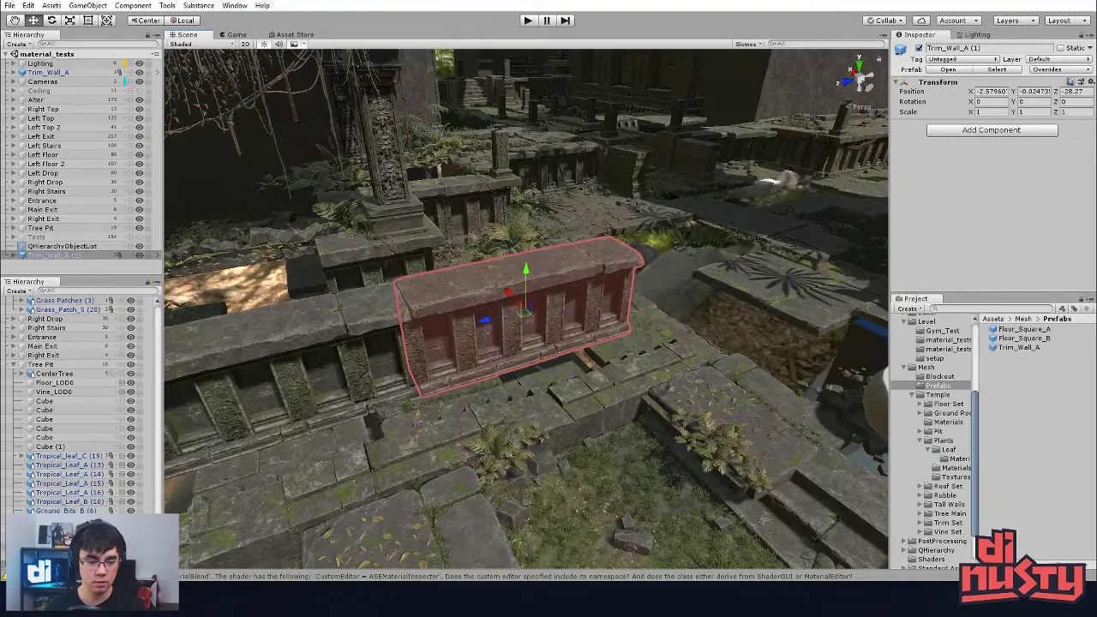
scroll(76, 488, "down", 2)
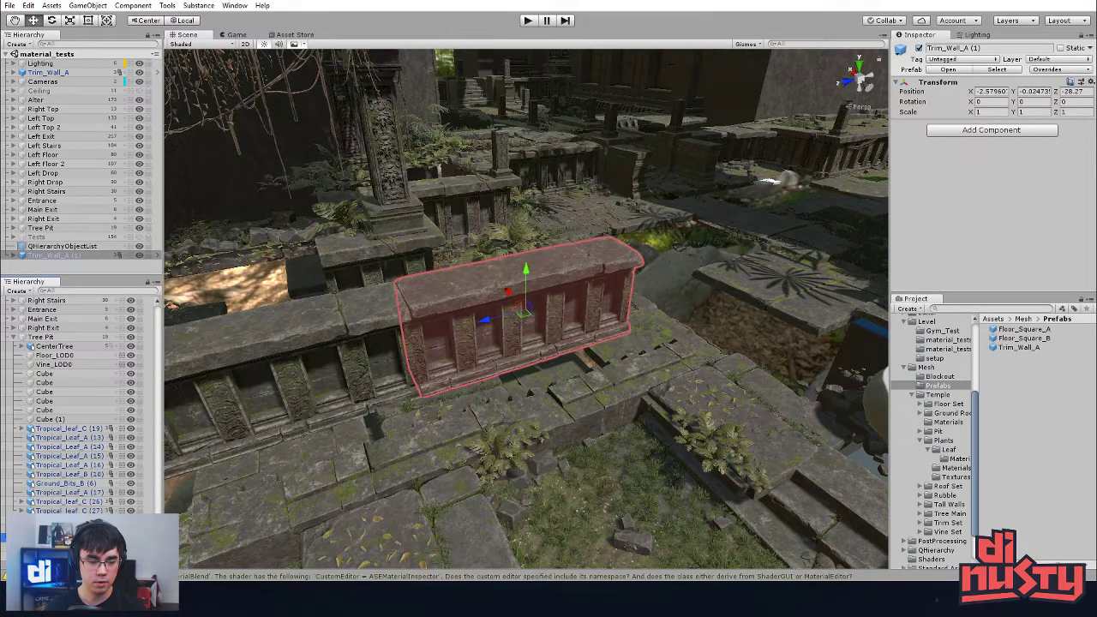
Step: Examine from several angles how the caps of the neighbouring Trim_Wall_A instances meet
left_click(345, 452)
right_click_drag(360, 446, 753, 411, "alt")
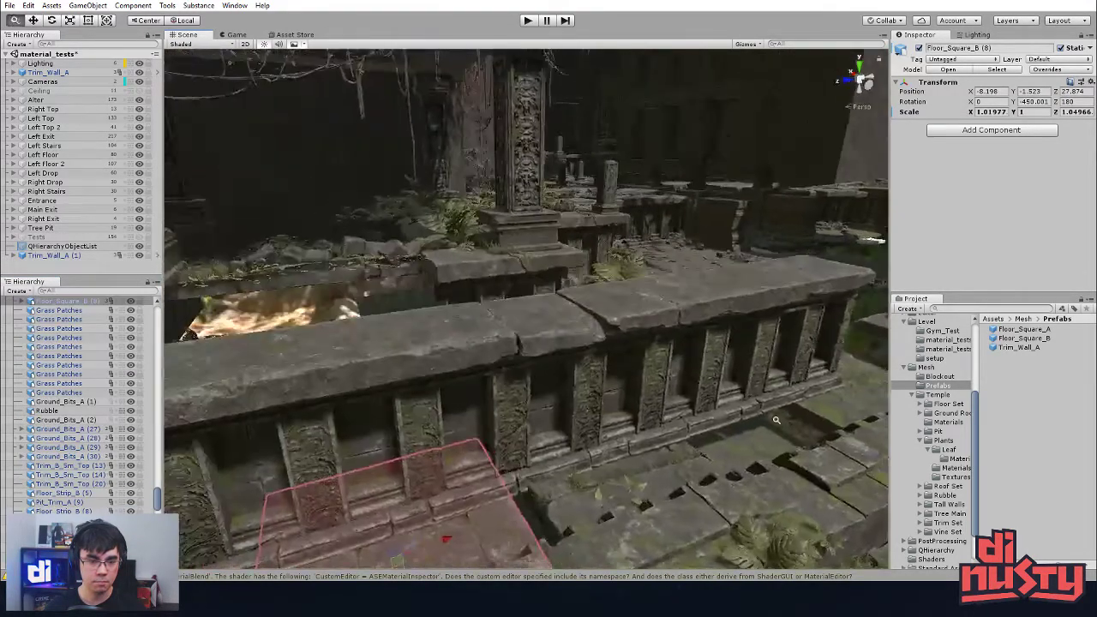
left_click_drag(753, 410, 693, 487, "alt")
left_click(480, 326)
left_click_drag(480, 326, 456, 167, "alt")
right_click_drag(456, 166, 566, 270)
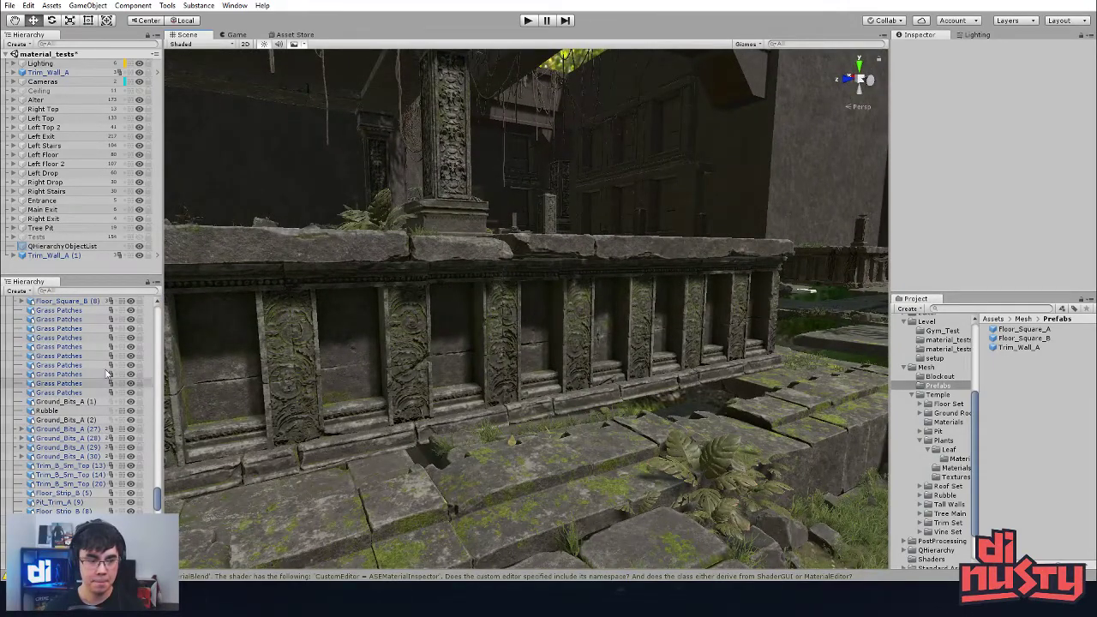
right_click_drag(339, 426, 573, 297)
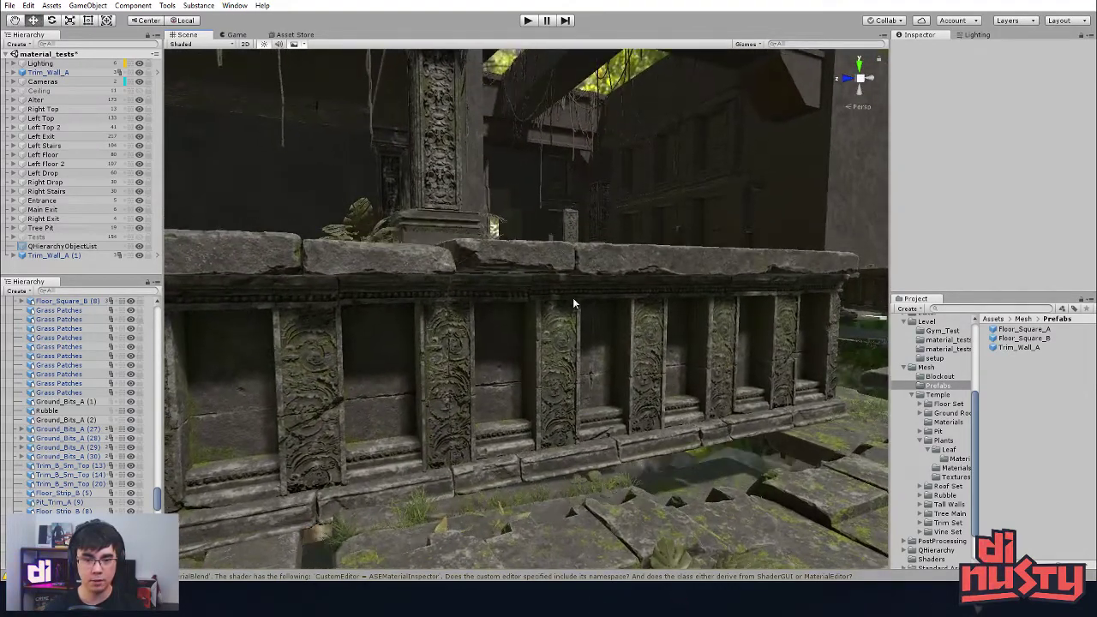
left_click(572, 297)
Step: Reopen the Trim_Wall_A prefab, deactivate the cap piece under Top and activate Top2
left_click(149, 565)
left_click(429, 218)
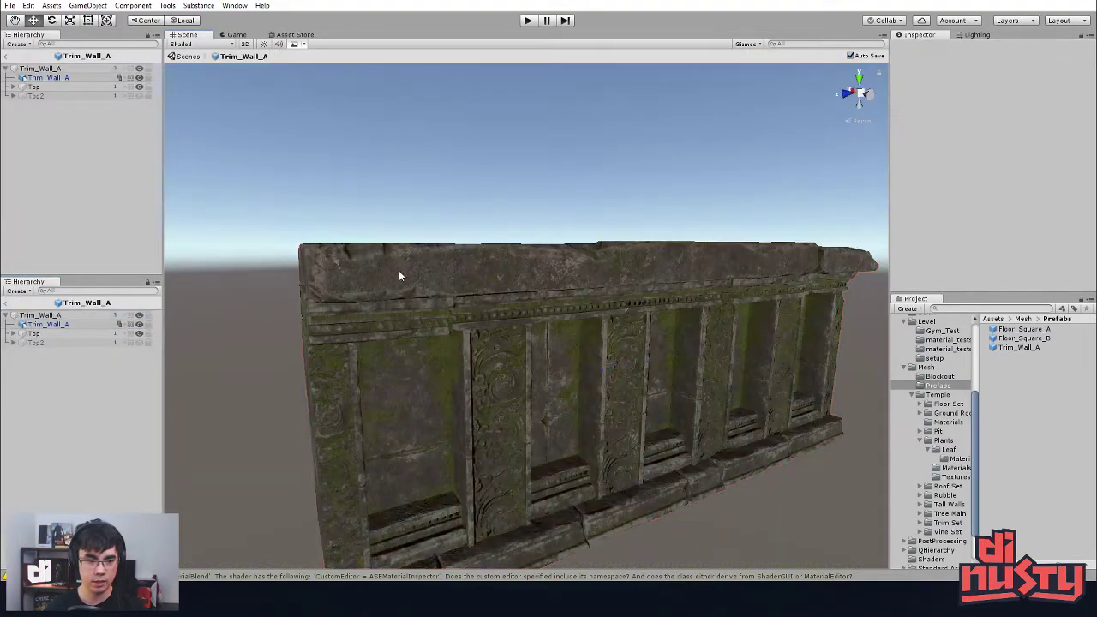
left_click(399, 270)
left_click(139, 342)
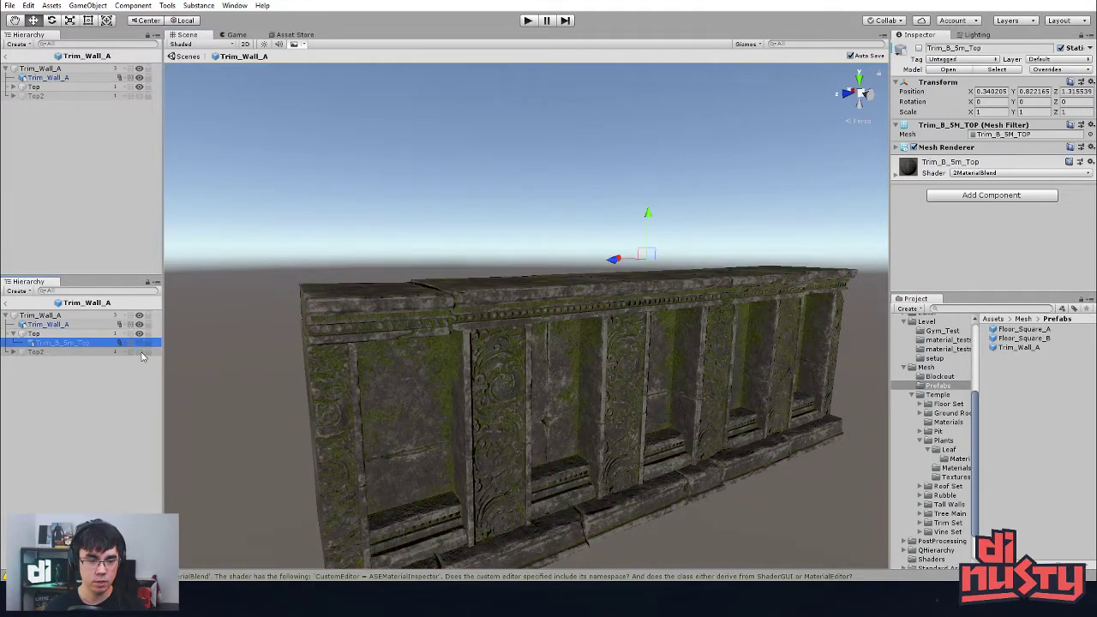
left_click(139, 364)
left_click(138, 352)
Step: Adjust the Top2 cap on the wall to about X 0.369, Y 1.055, with a Z rotation of about 1.97 degrees
left_click(349, 271)
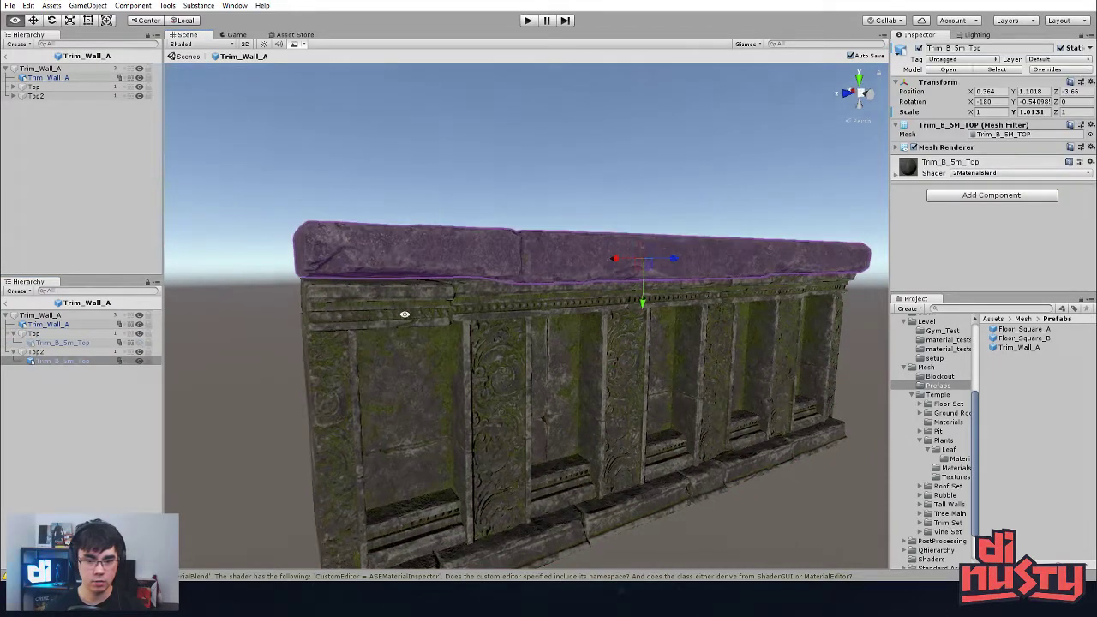
mouse_move(641, 302)
left_mouse_down()
mouse_move(636, 290)
mouse_move(678, 285)
mouse_move(644, 292)
left_mouse_up()
key("w")
left_click(618, 182)
left_click_drag(618, 181, 616, 190, "alt")
left_click(614, 259)
left_click_drag(642, 296, 642, 299)
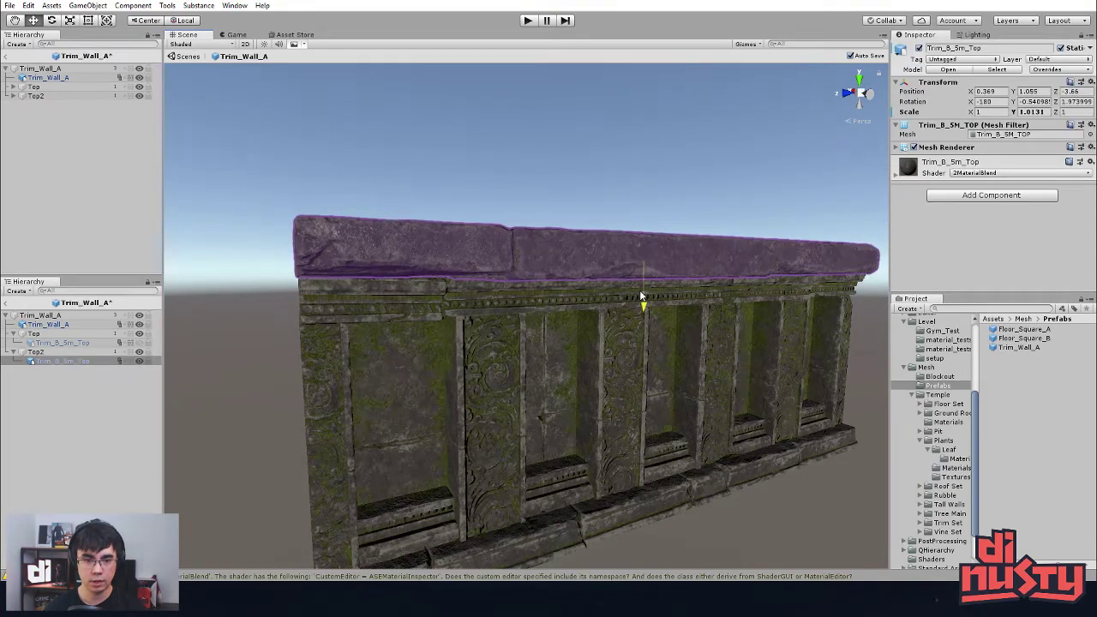
Step: Return to the temple scene and examine the updated caps along the row of wall instances
left_click(180, 88)
left_click(182, 56)
left_click_drag(453, 261, 472, 345, "alt")
left_click(523, 229)
left_click_drag(565, 301, 643, 339, "alt")
left_click(323, 301)
left_click_drag(343, 308, 432, 325, "alt")
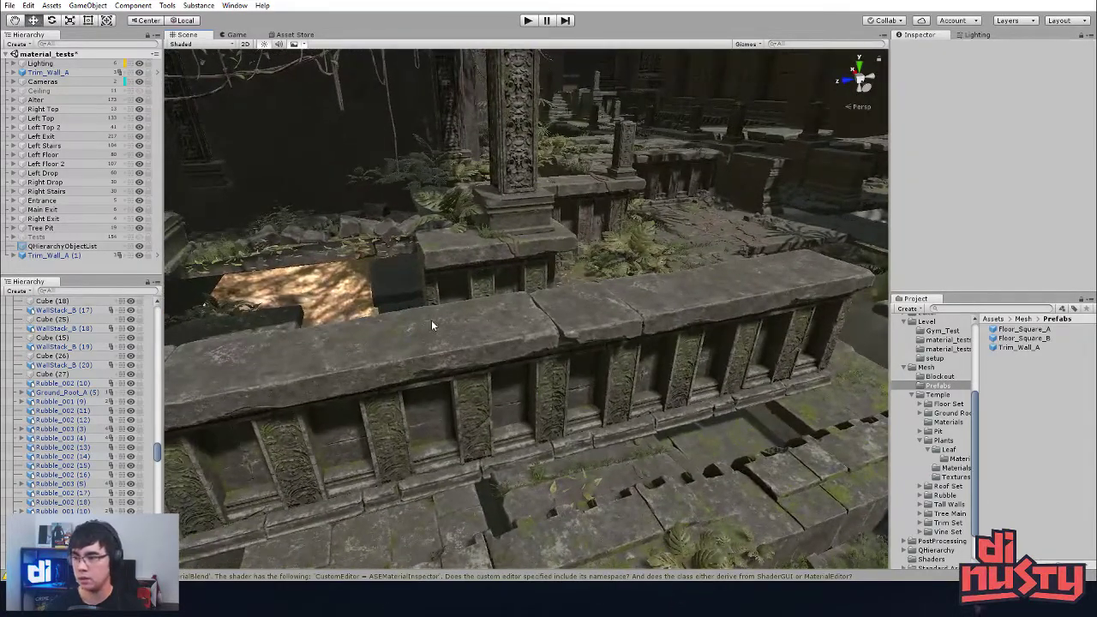
left_click_drag(497, 379, 629, 460, "alt")
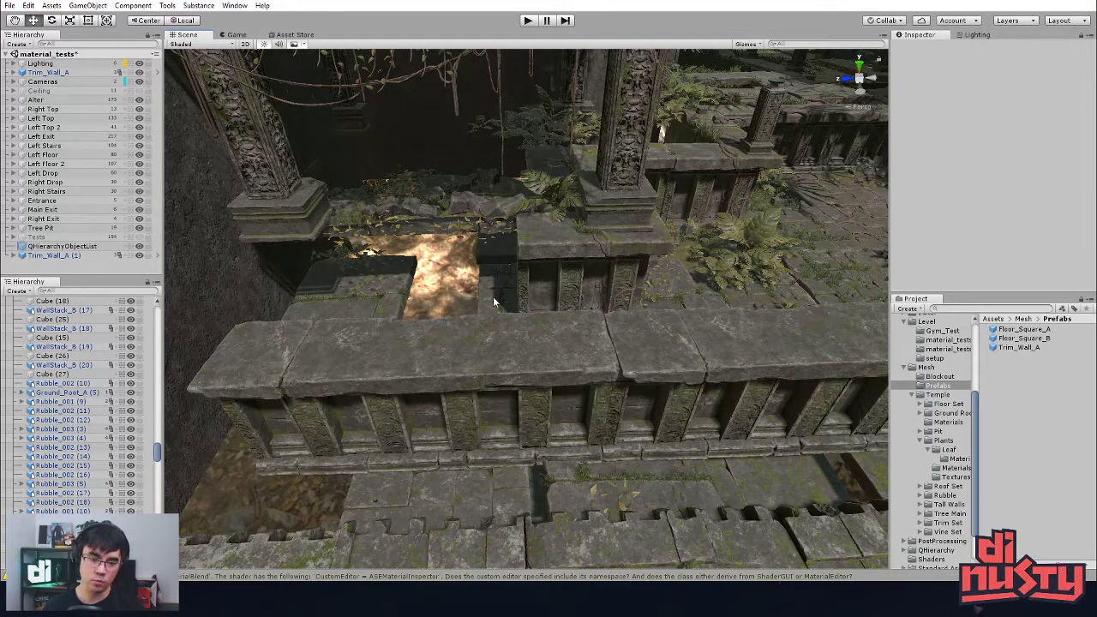
middle_click_drag(703, 359, 678, 363)
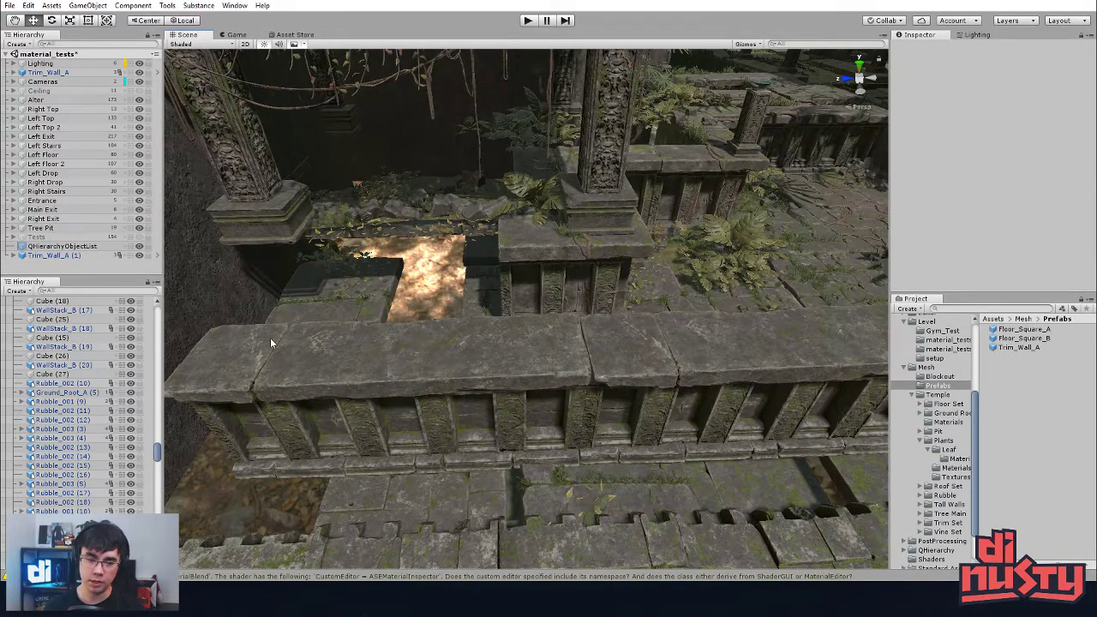
Step: Try turning the cap of the Trim_Wall_A (1) instance around in the scene and undo the change
left_click_drag(779, 358, 962, 198, "alt")
left_click(604, 353)
left_click_drag(686, 351, 628, 254, "alt")
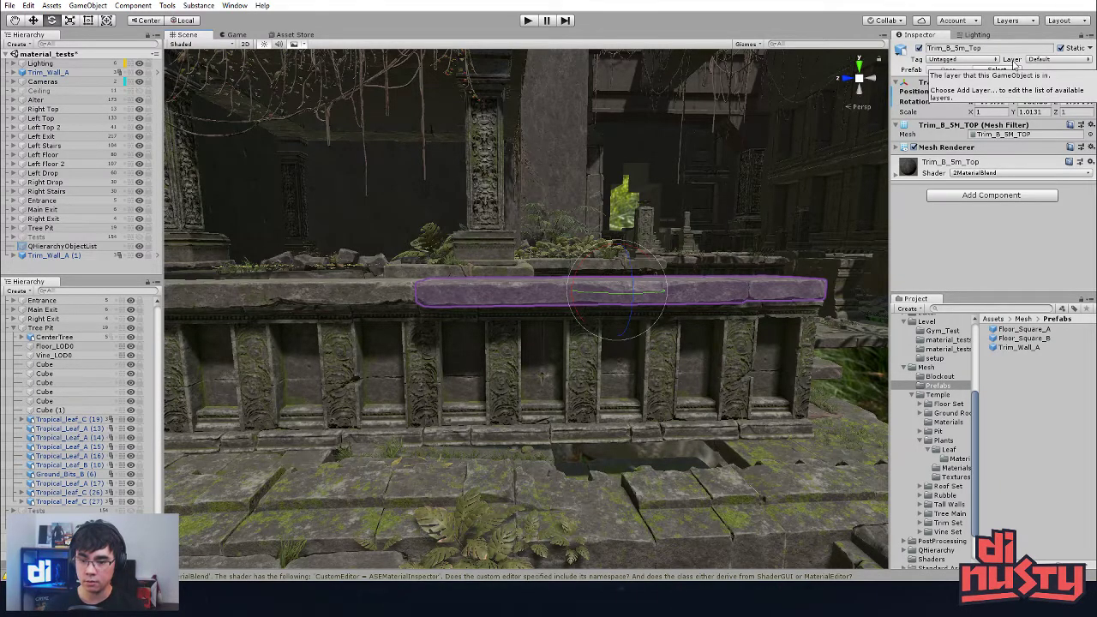
left_click_drag(523, 227, 484, 302, "alt")
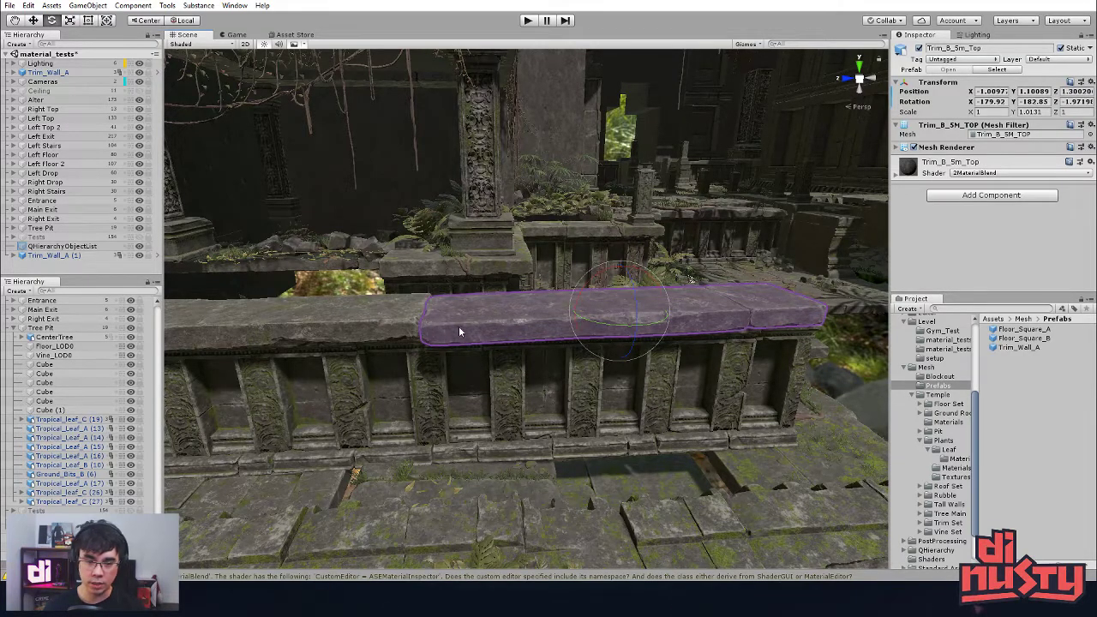
key("ctrl+z")
left_click(602, 184)
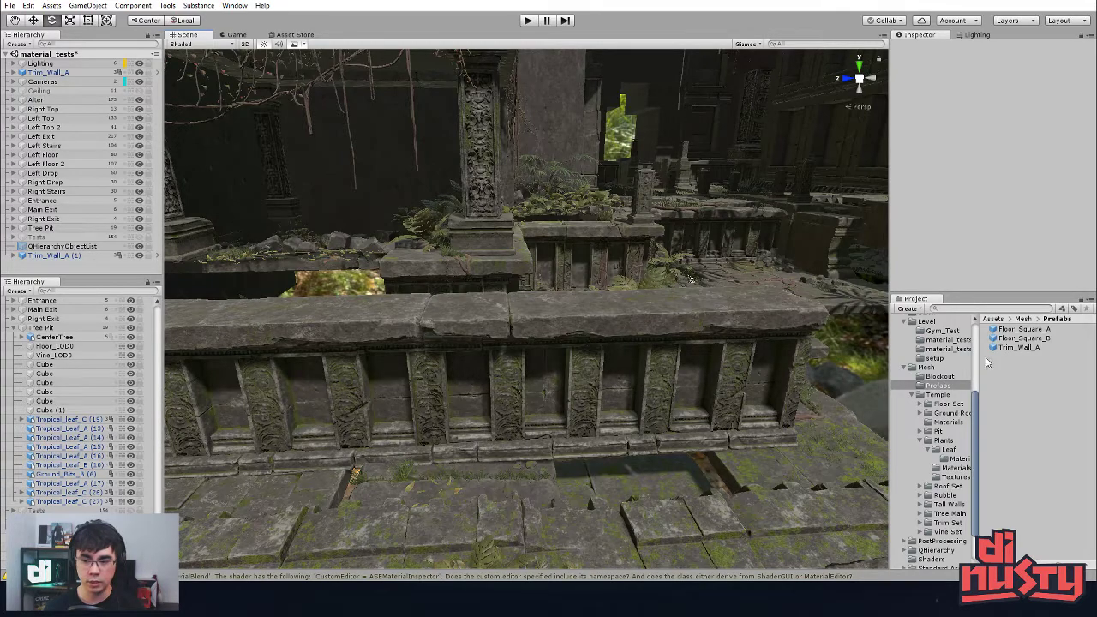
Step: Reopen the Trim_Wall_A prefab, deactivate Top2 and reactivate the cap piece under Top
double_click(1020, 349)
left_click(615, 186)
left_click_drag(615, 186, 564, 279, "alt")
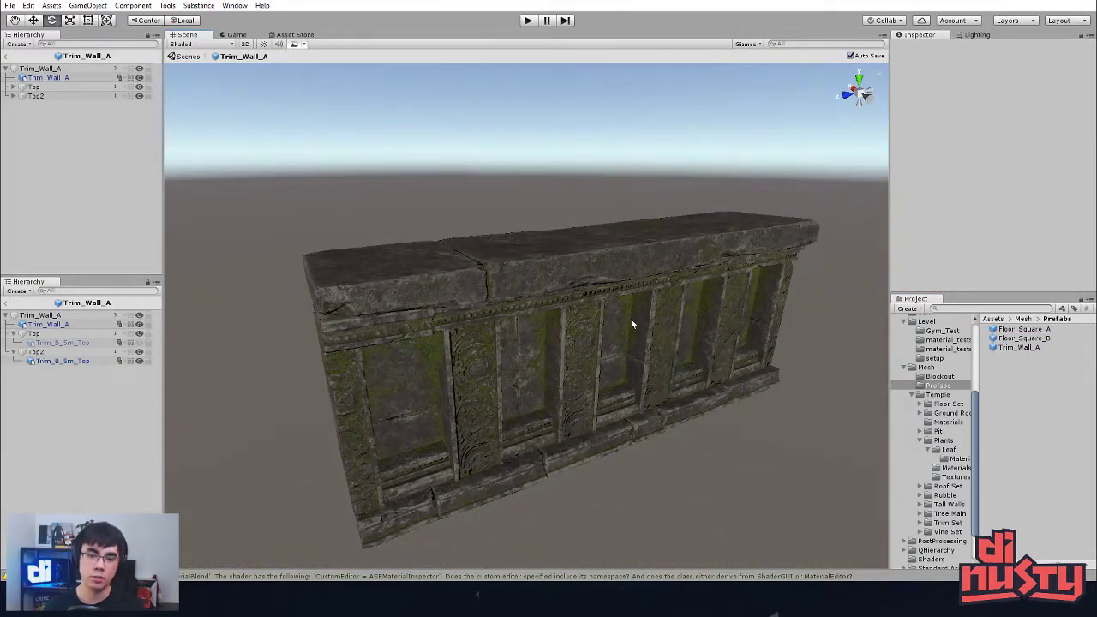
left_click_drag(541, 328, 472, 359, "alt")
left_click(18, 333)
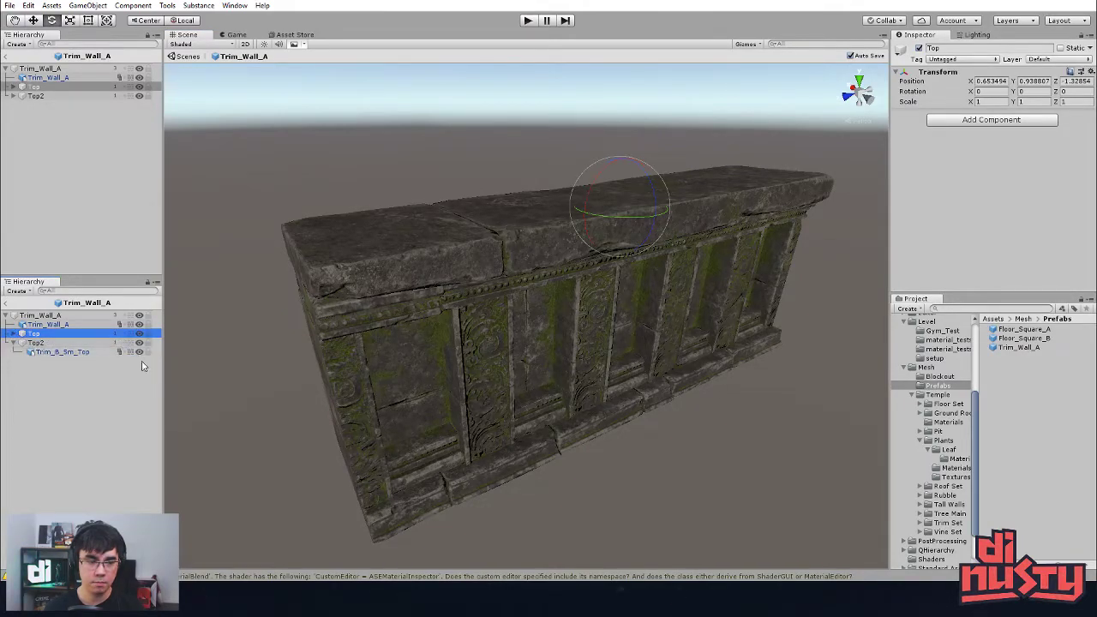
left_click(140, 348)
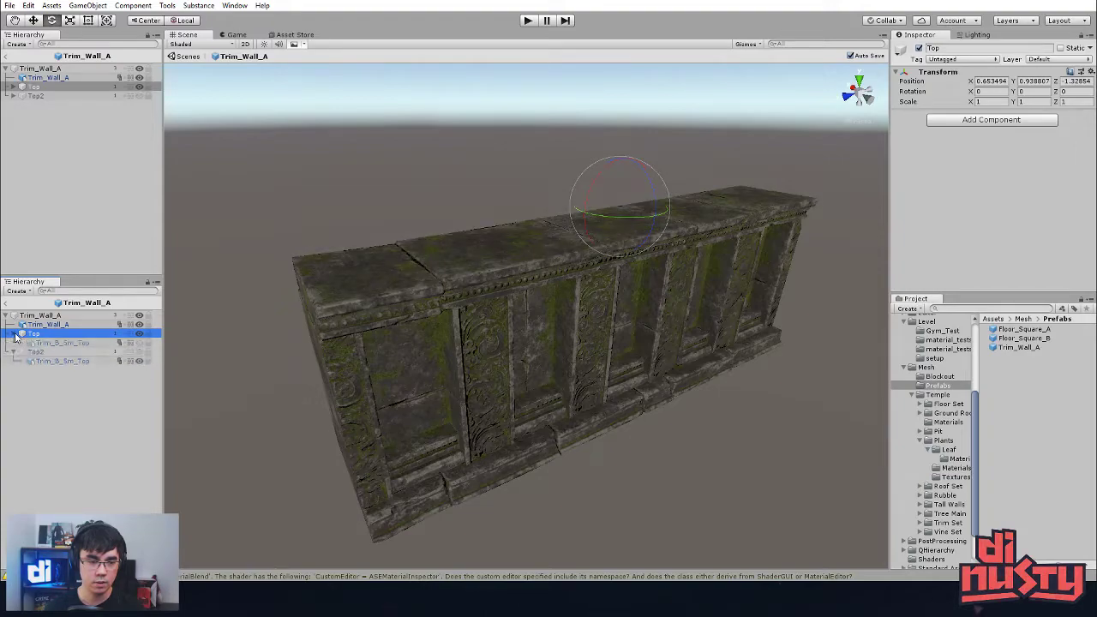
left_click(141, 346)
left_click(288, 190)
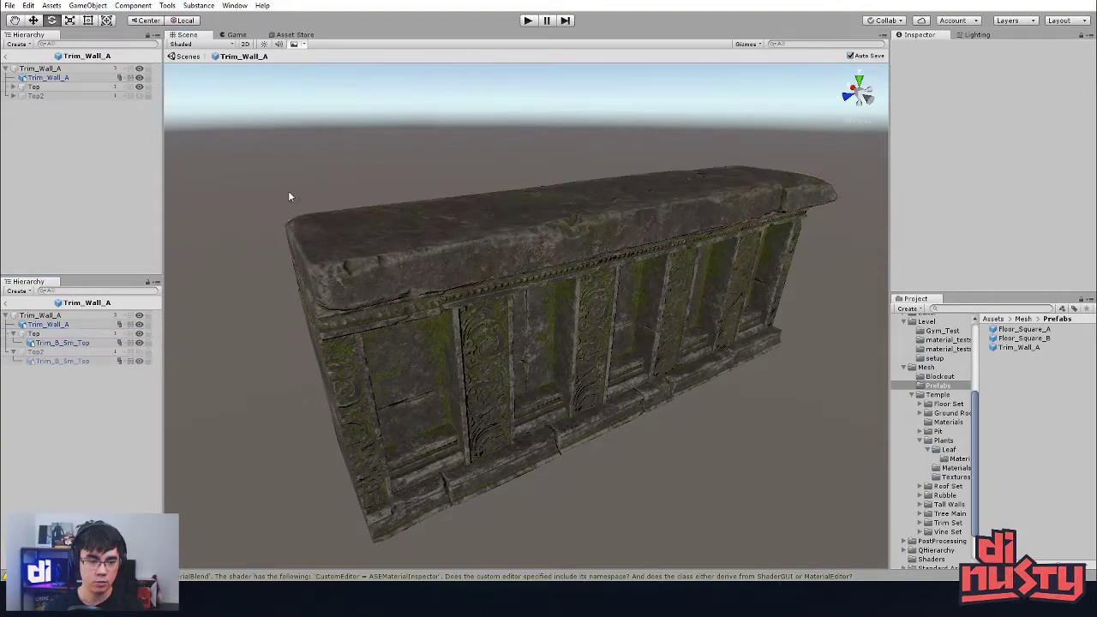
Step: Create an empty object named Stone under Top and nest the Trim_B_5m_Top cap piece inside it
left_click(85, 334)
left_click(71, 345)
right_click(72, 346)
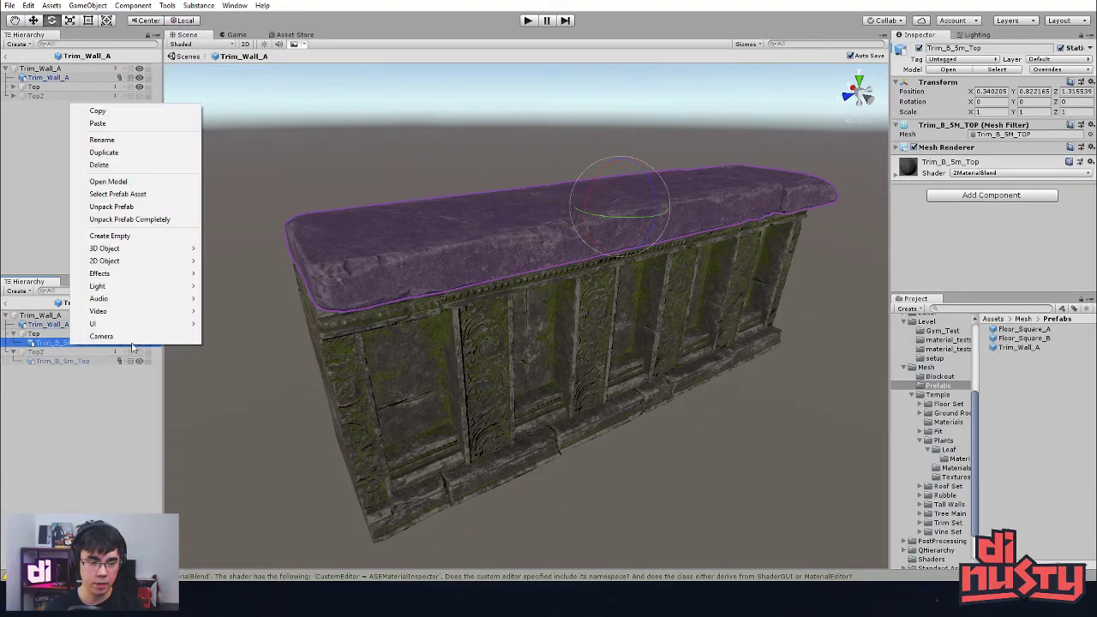
left_click(162, 236)
left_click_drag(60, 353, 61, 339)
key("F2")
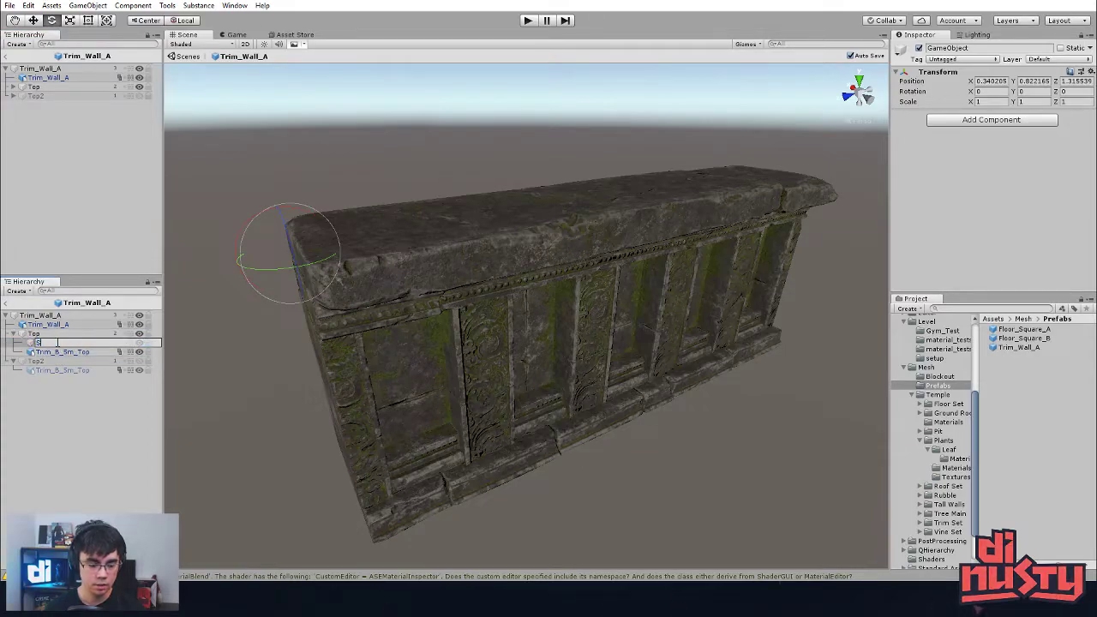
key("Return")
left_click(76, 352)
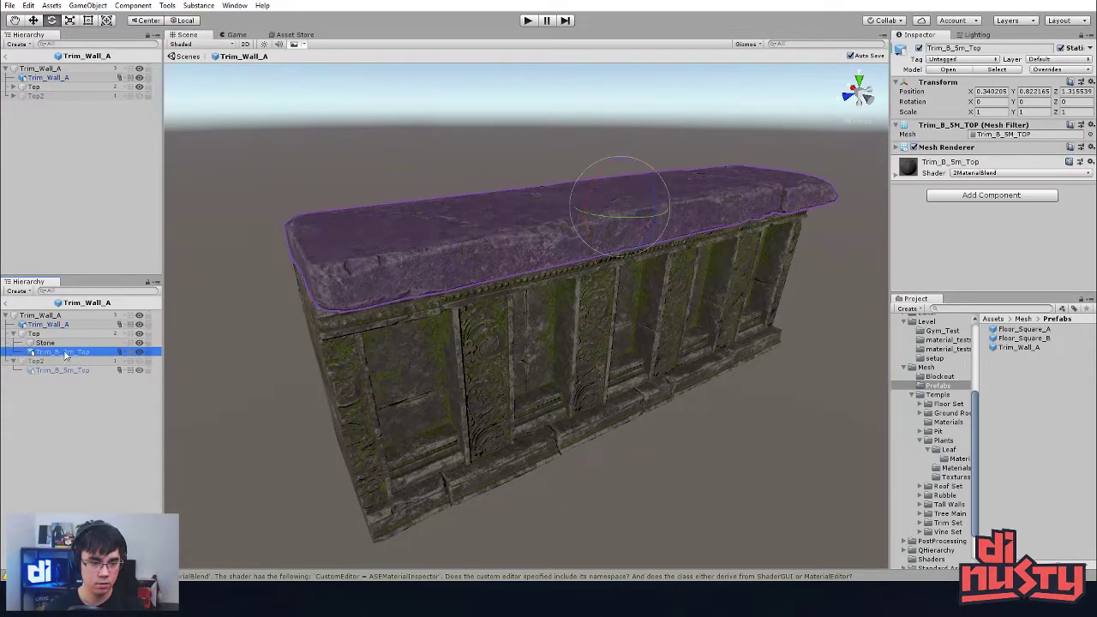
left_click_drag(56, 351, 48, 343)
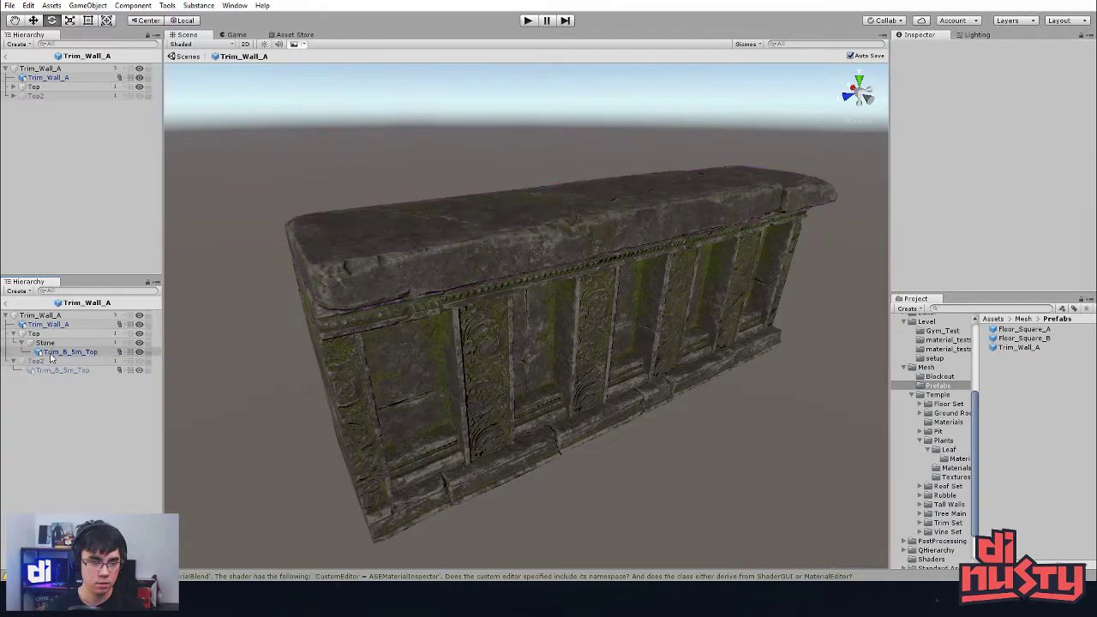
Step: Create an empty object named Grass under Top, alongside the Stone group
left_click(49, 342)
right_click(49, 342)
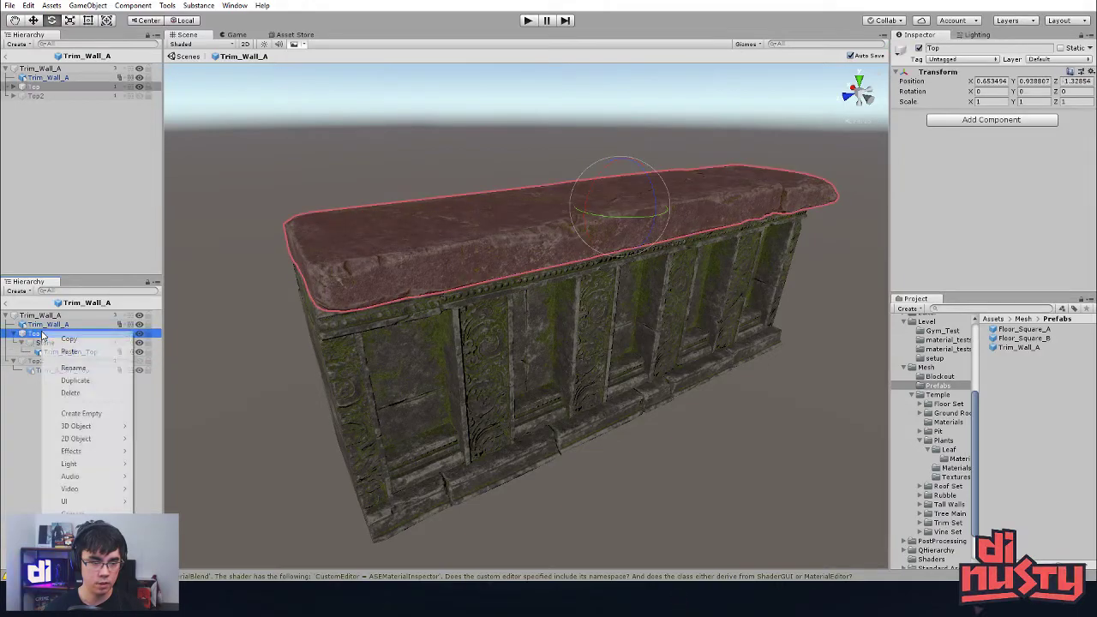
left_click(101, 415)
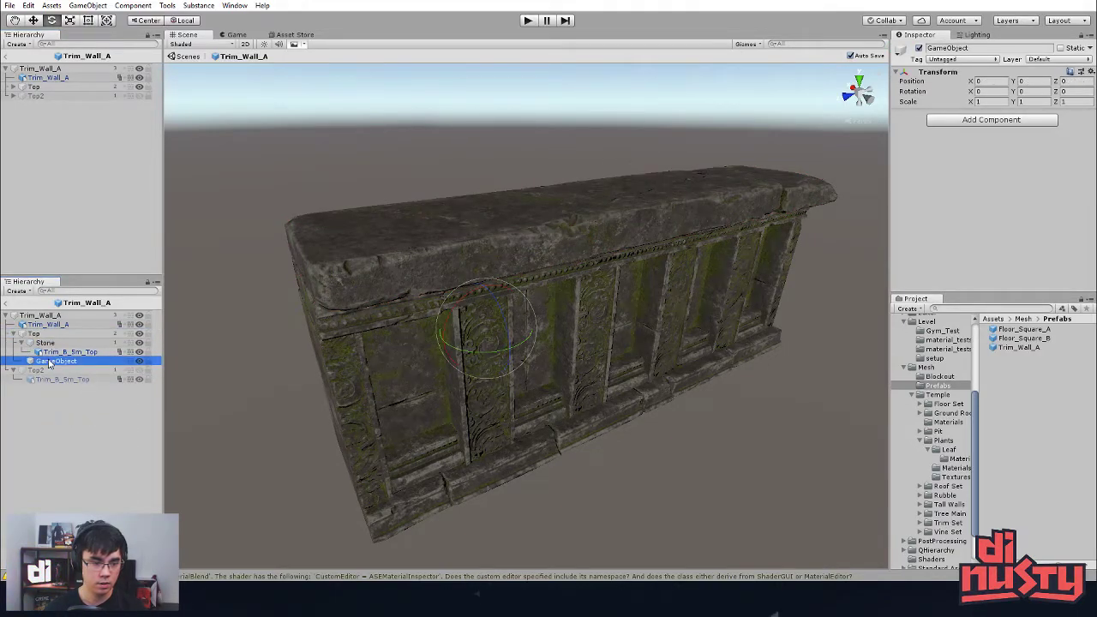
type("Grass")
key("Return")
Step: Search the project assets for grass and place the Grass_Patch_1 model on the near end of the wall cap
left_click(284, 149)
left_click_drag(285, 149, 382, 210, "alt")
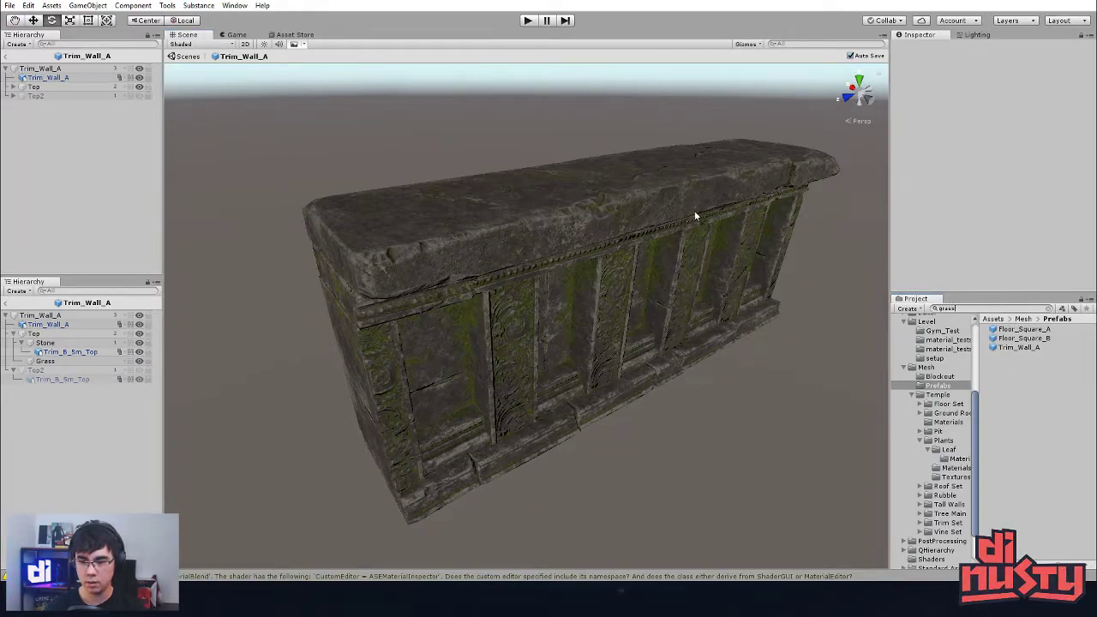
scroll(1032, 360, "down", 3)
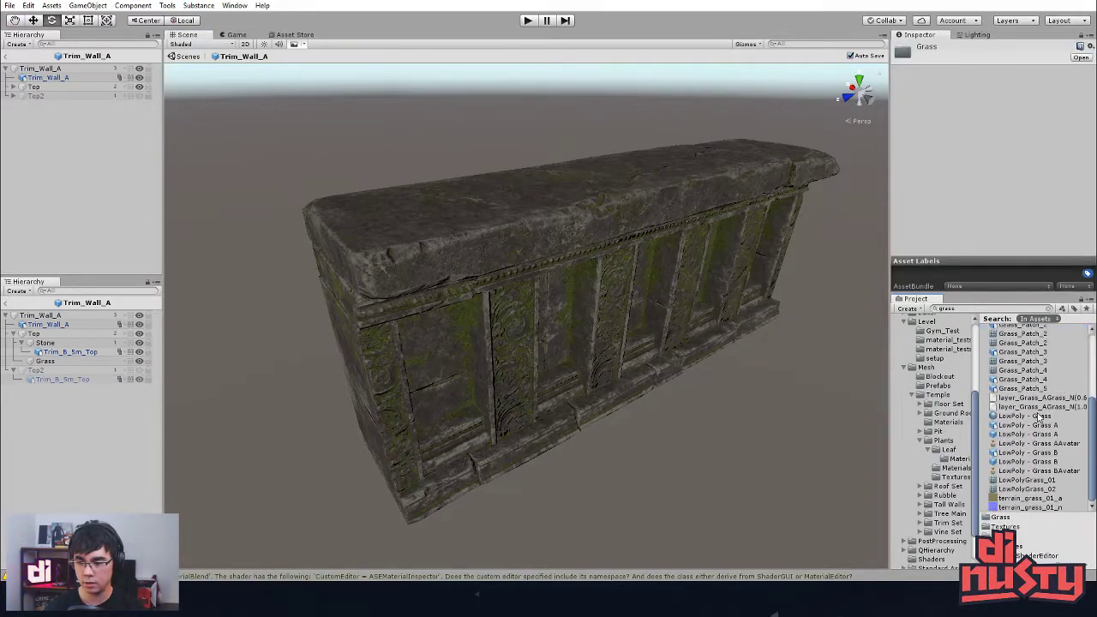
left_click(1045, 366)
left_click_drag(1034, 371, 621, 254)
left_click_drag(635, 187, 244, 300)
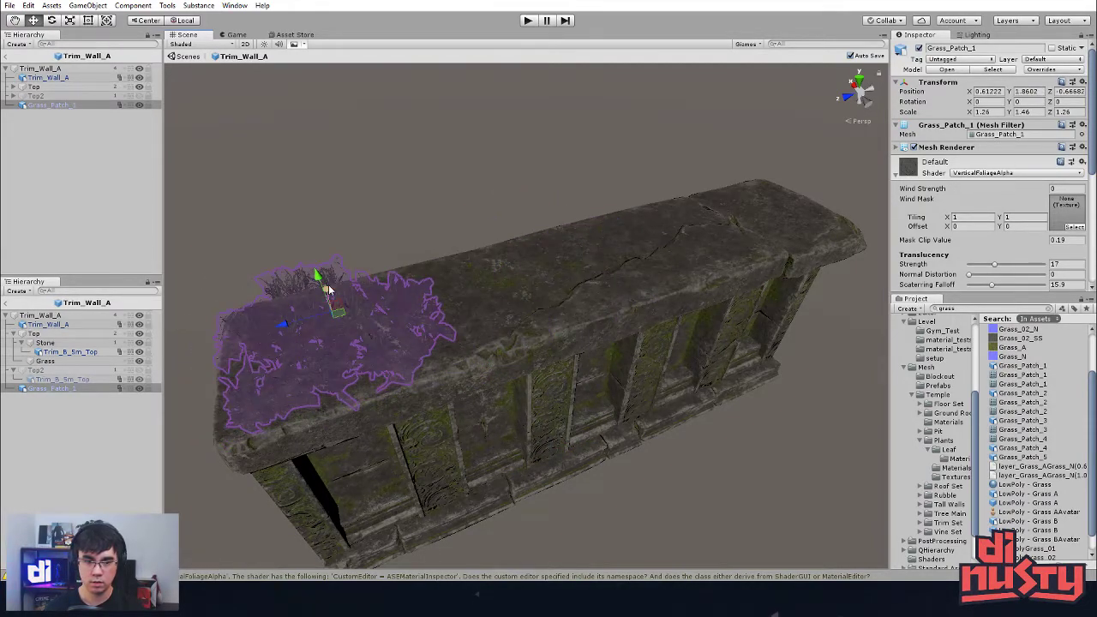
Step: Adjust the height of Grass_Patch_1 to about 1.98 so the grass sits on the cap's upper surface
key("f")
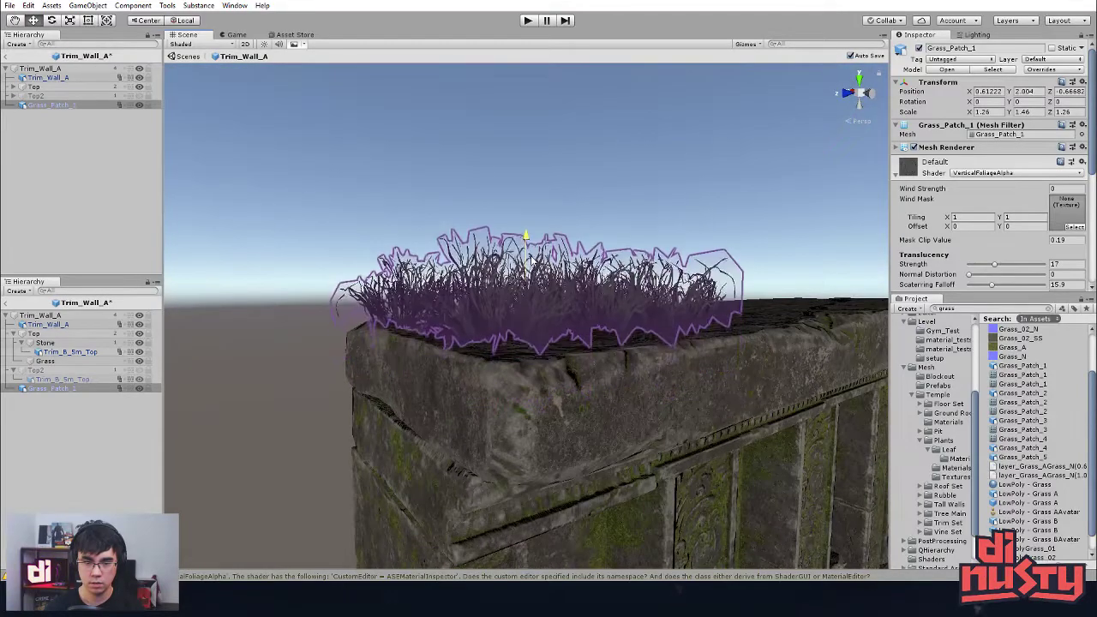
left_click(582, 202)
left_click_drag(582, 202, 436, 396, "alt")
left_click(509, 372)
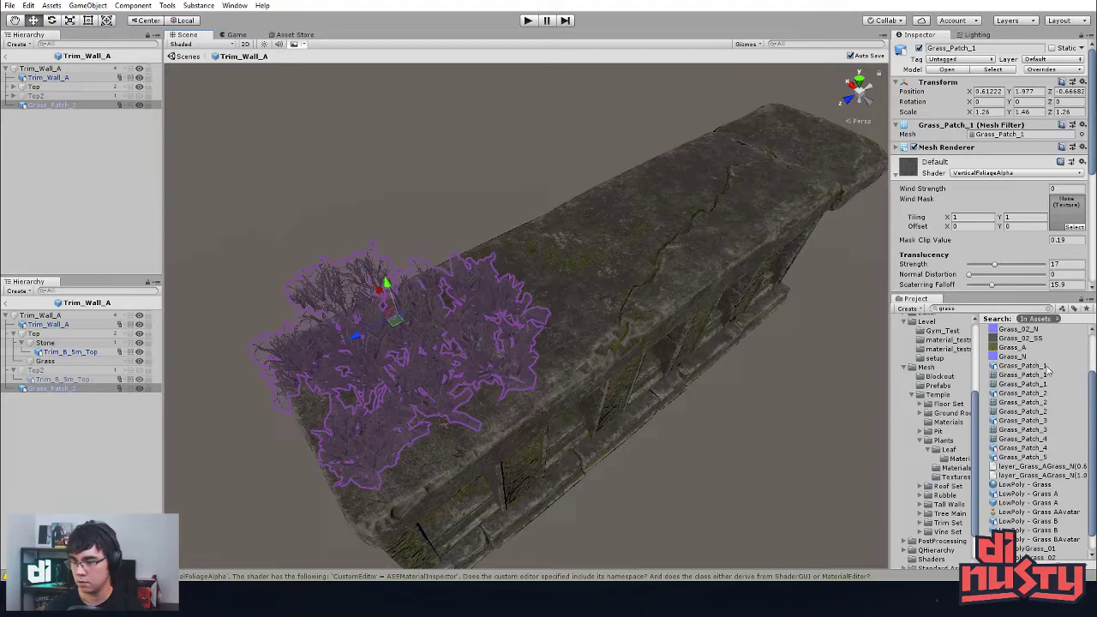
Step: Compare the other grass patch assets, try placing the Grass_Patch_2 mesh on the cap and delete the placed object
left_click(1046, 383)
left_click(1045, 403)
left_click(1043, 394)
left_click(1040, 421)
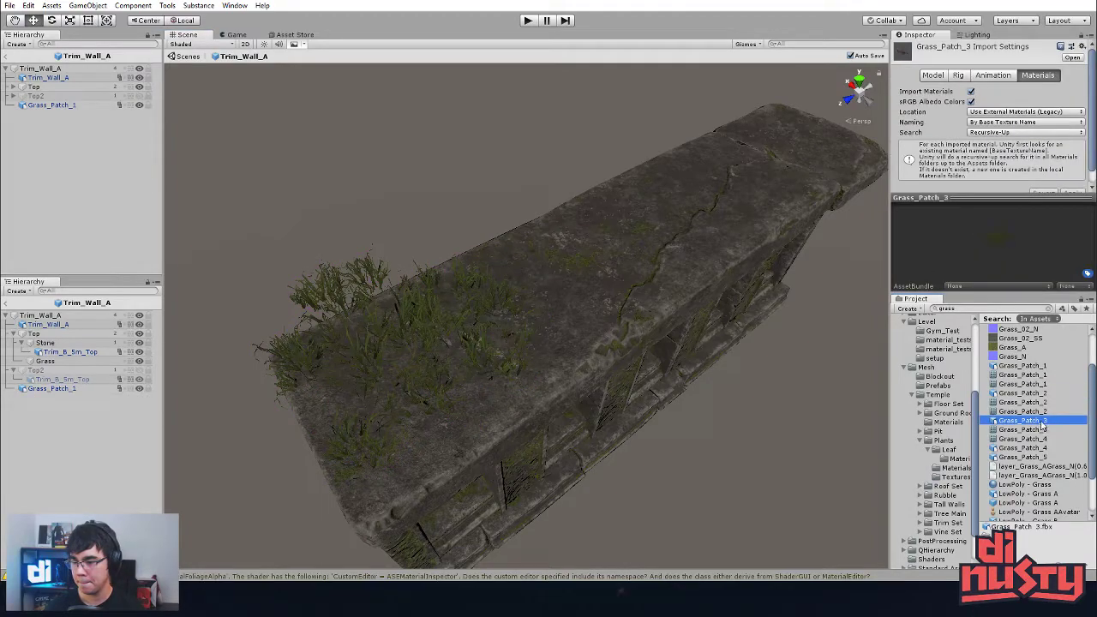
left_click(1043, 403)
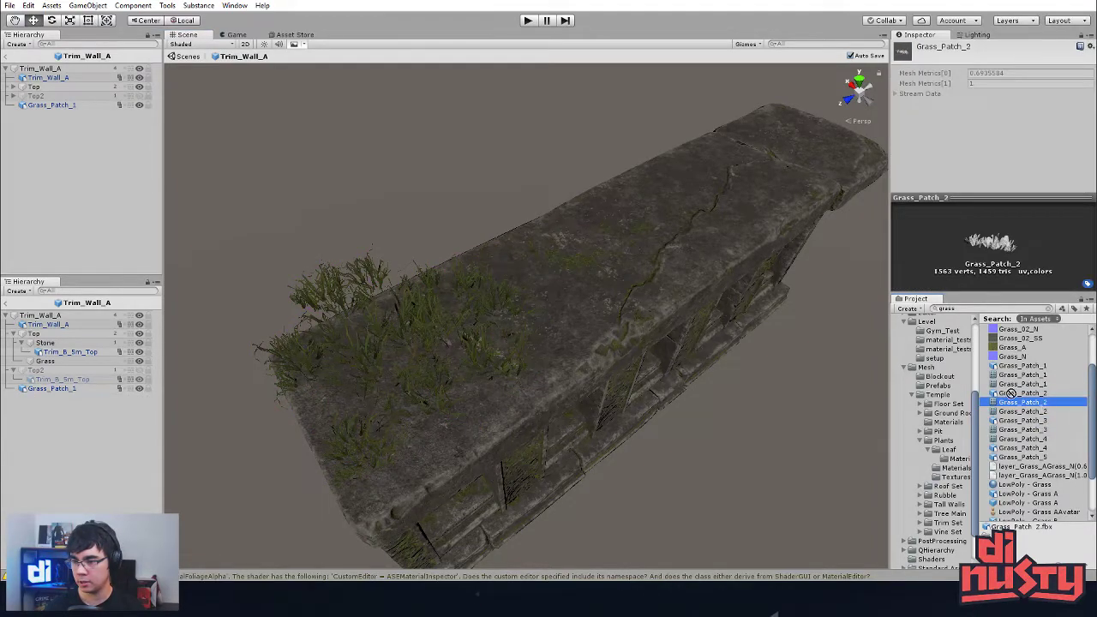
left_click_drag(1030, 400, 669, 262)
left_click_drag(588, 350, 662, 328, "alt")
key("Delete")
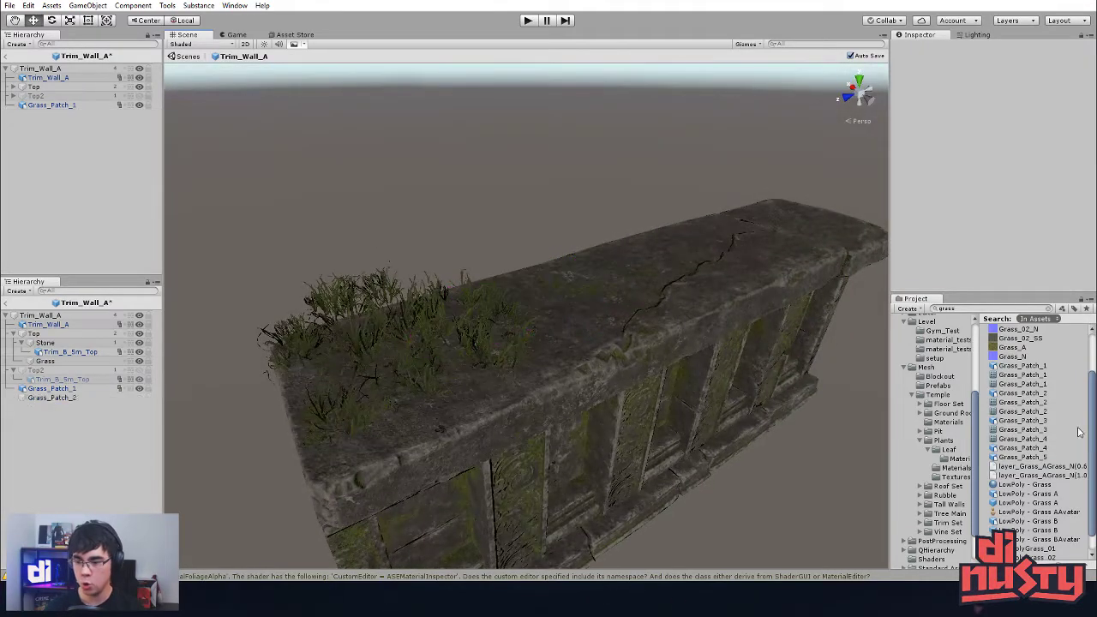
Step: Add the Grass_Patch_2 prefab to the back edge of the wall's top slab
left_click(1078, 394)
left_click_drag(1028, 399, 658, 263)
key("f")
left_click_drag(793, 343, 655, 377, "alt")
Step: Duplicate Grass_Patch_2 further along the wall top and delete the large Grass_Patch_1 at the near end
key("ctrl+d")
left_click_drag(422, 310, 667, 299)
left_click_drag(575, 232, 591, 309)
middle_click_drag(617, 317, 869, 331)
left_click_drag(869, 331, 485, 373, "alt")
left_click(390, 367)
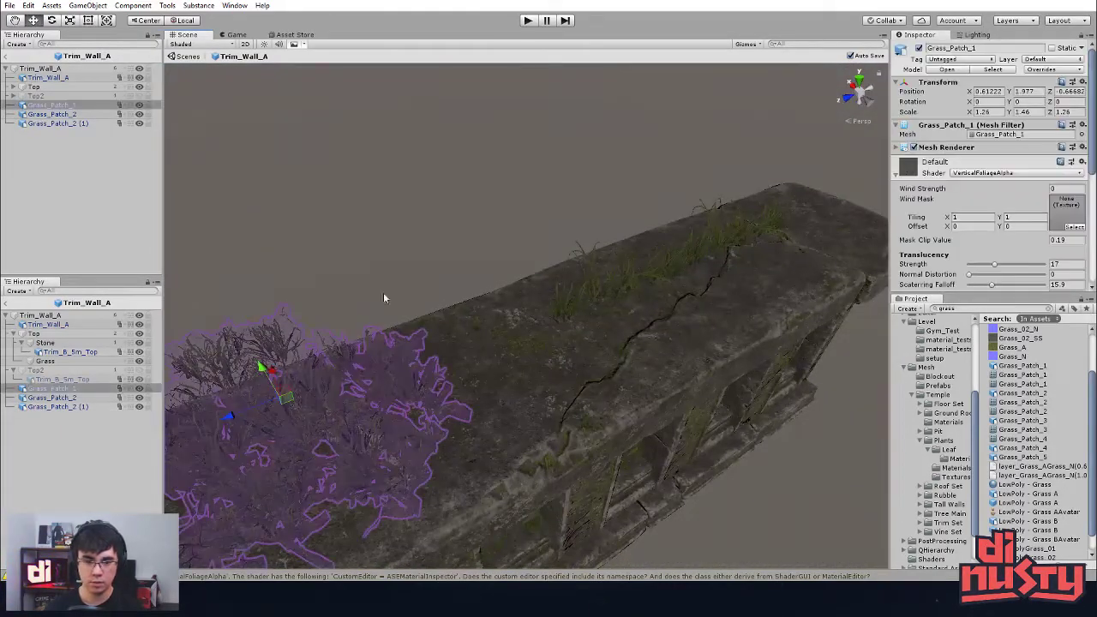
key("Delete")
Step: Turn the duplicated grass patch crosswise, about -92° around Y, and move it to the wide crack across the wall top
left_click(718, 241)
left_click_drag(718, 241, 664, 174, "alt")
key("e")
key("w")
left_click_drag(543, 205, 599, 280)
left_click_drag(600, 279, 632, 279, "alt")
Step: Tilt the crosswise grass patch about 10° around Z and lower it so it sits in the wide crack
key("e")
left_click_drag(632, 279, 771, 237, "alt")
key("w")
mouse_move(564, 251)
left_mouse_down()
mouse_move(579, 270)
mouse_move(561, 264)
mouse_move(602, 241)
mouse_move(562, 264)
left_mouse_up()
key("e")
key("w")
left_click(629, 224)
left_click_drag(630, 224, 559, 272, "alt")
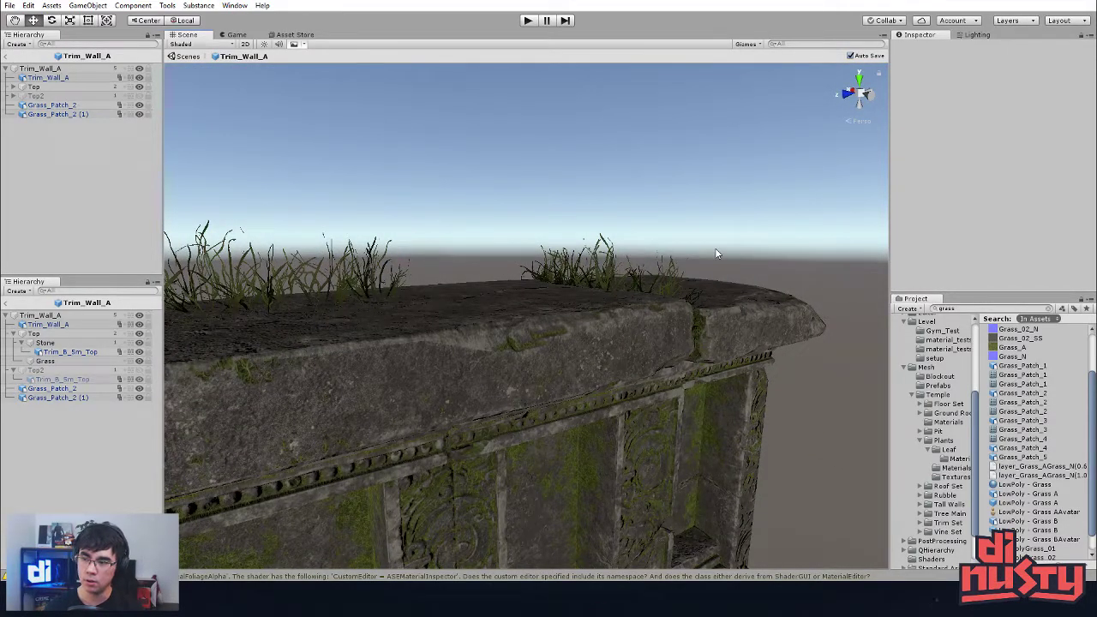
Step: Lower the original Grass_Patch_2 so its roots sit on the stone along the wall's back edge
left_click_drag(743, 250, 637, 365, "alt")
left_click(498, 293)
left_click_drag(499, 293, 698, 190, "alt")
key("f")
left_click_drag(565, 341, 523, 347, "alt")
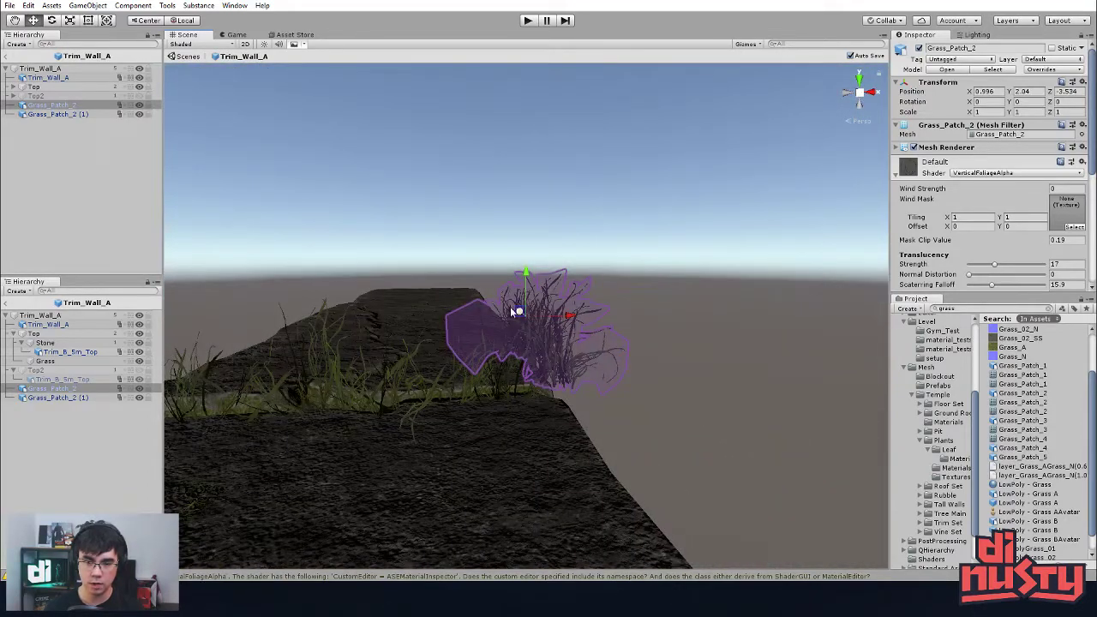
left_click_drag(517, 308, 468, 281, "alt")
left_click_drag(531, 311, 528, 318)
Step: Duplicate the back-edge Grass_Patch_2 and place the copy further along the same edge toward the near end
left_click_drag(805, 441, 786, 411, "alt")
left_click(573, 305)
key("ctrl+d")
left_click_drag(536, 304, 344, 328)
left_click(431, 248)
left_click_drag(522, 283, 639, 310, "alt")
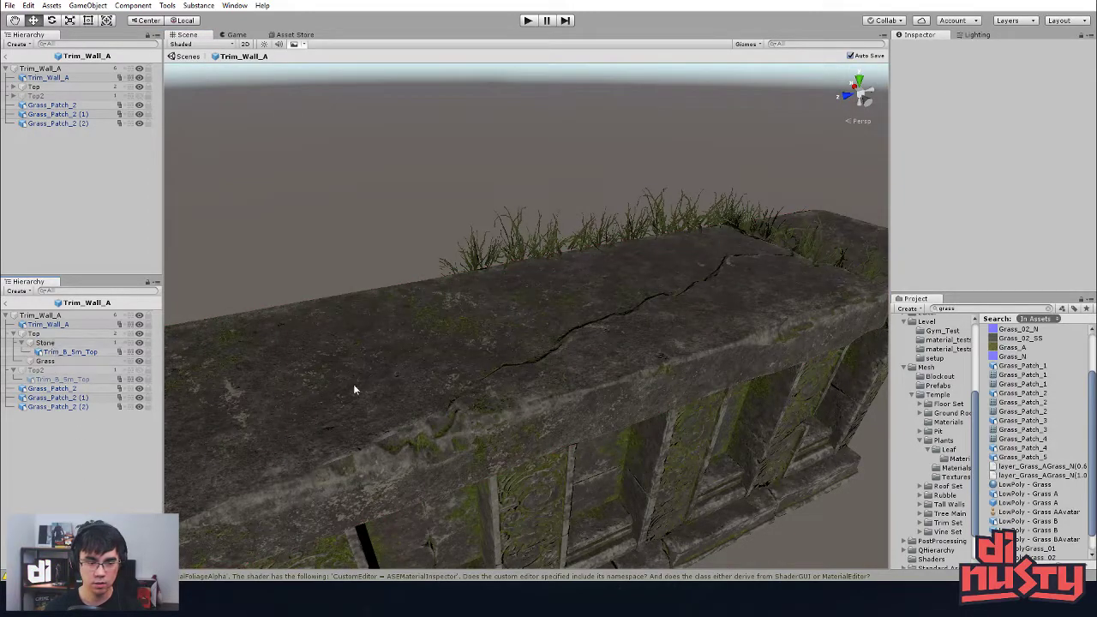
Step: Search the project assets for "stone" and "rock", preview the low-poly rock results and collapse the Mesh and Level folders
left_click(1015, 309)
type("stone")
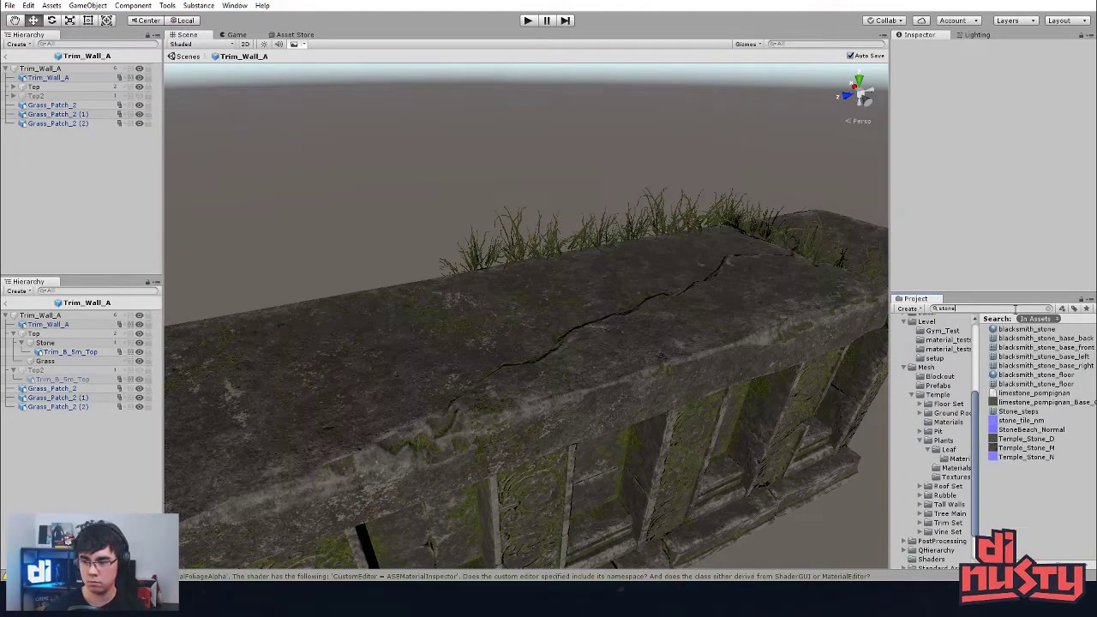
key("ctrl+a")
type("rock")
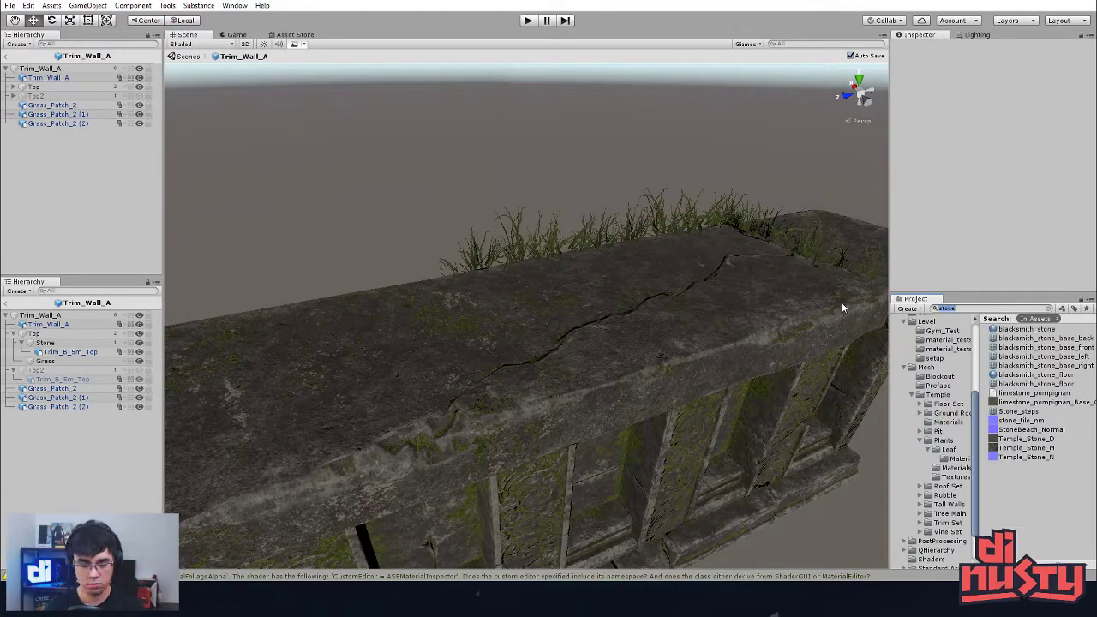
left_click(1046, 366)
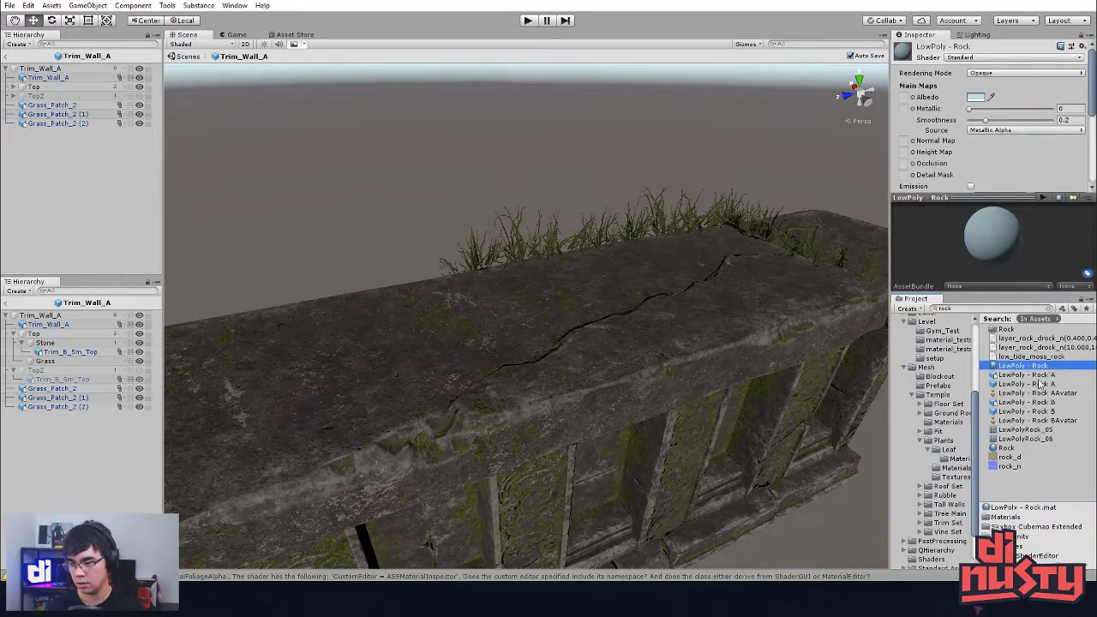
left_click(1039, 384)
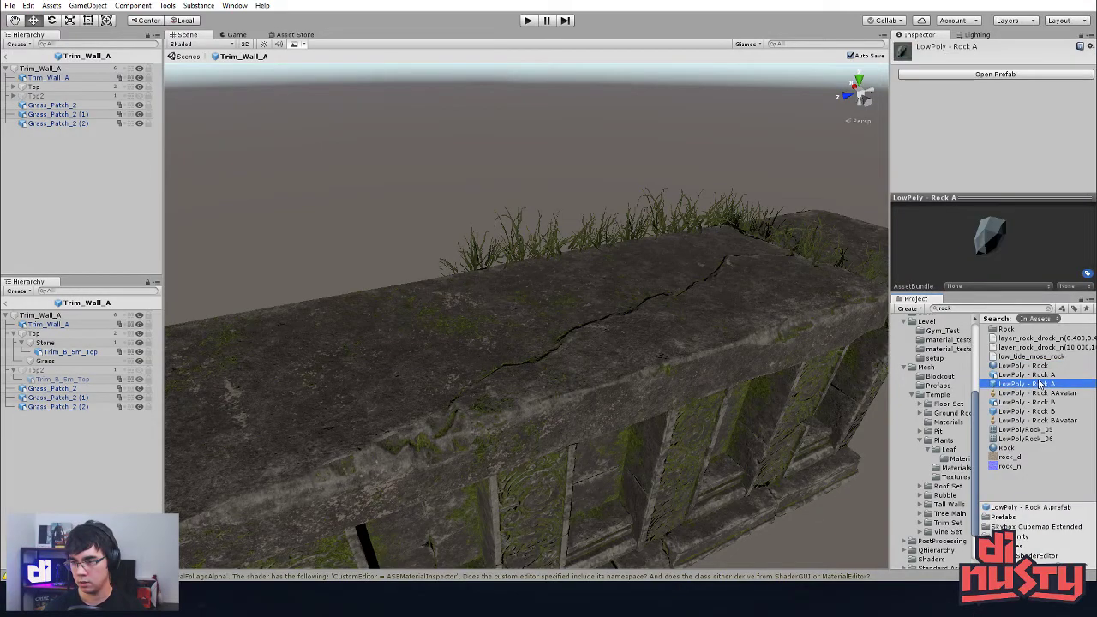
left_click(1035, 449)
left_click(1039, 430)
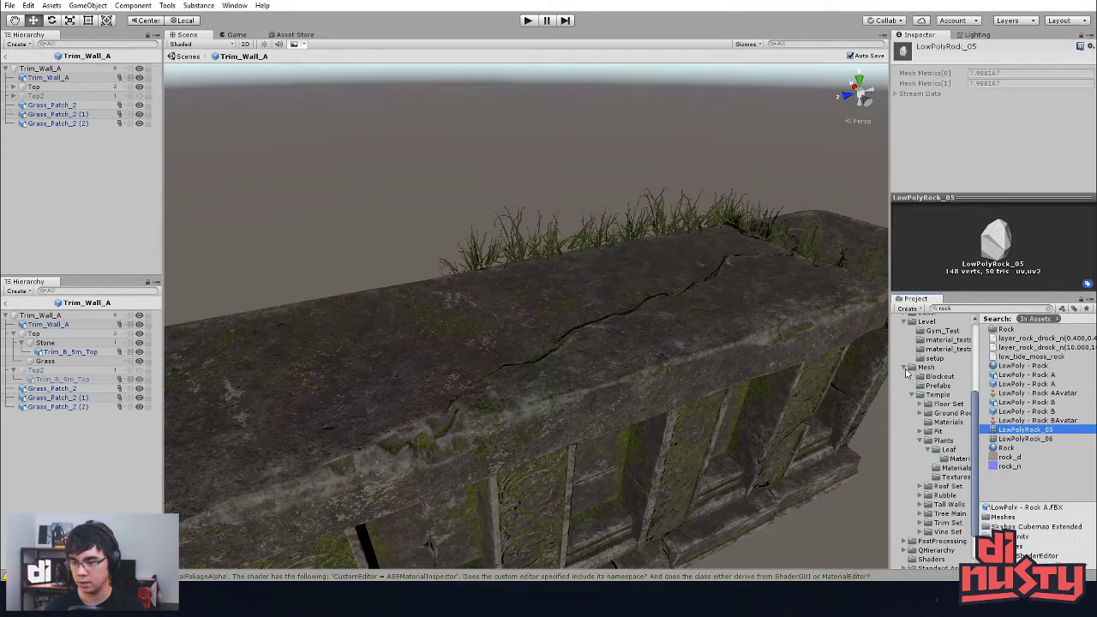
left_click(908, 368)
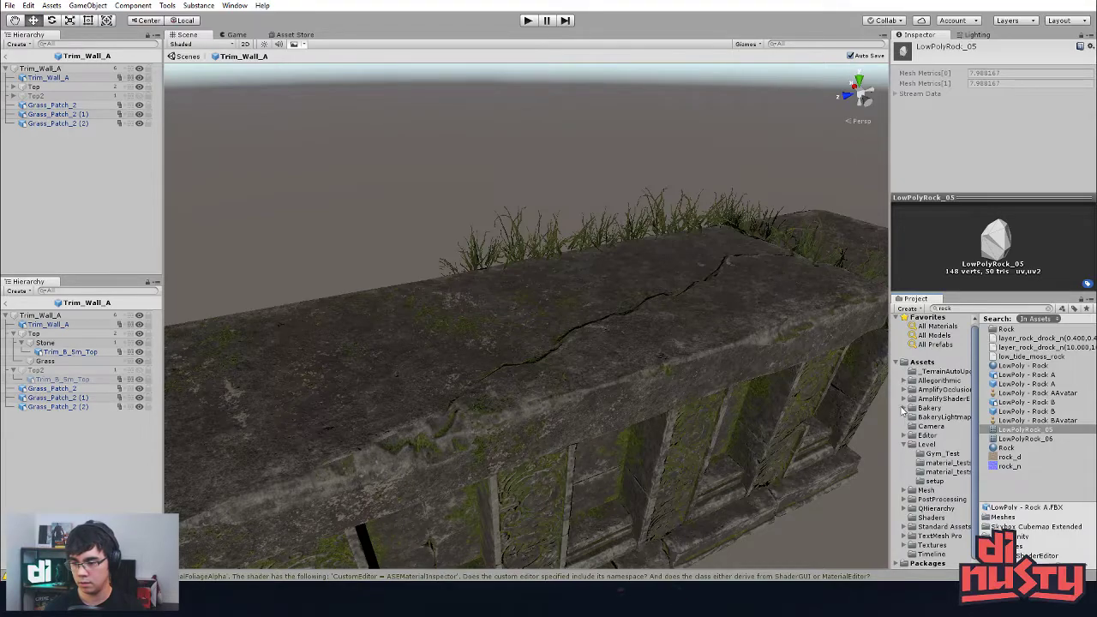
left_click(904, 444)
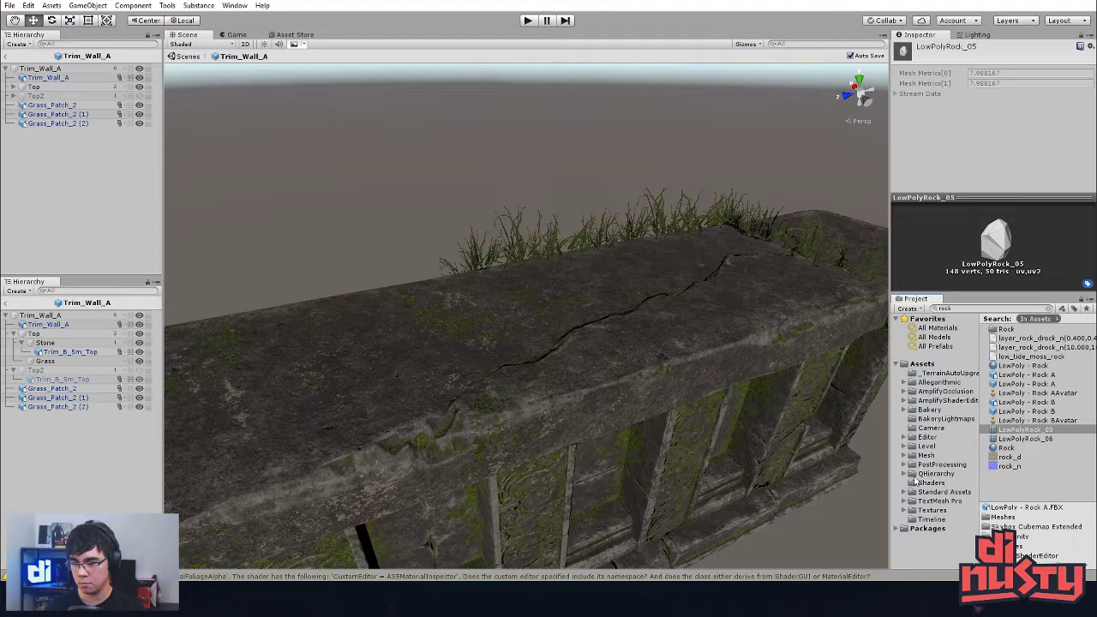
Step: Locate the top slab's model in the project, open the neighbouring Temple Rubble folder and preview its Ground_Bits meshes
left_click(731, 326)
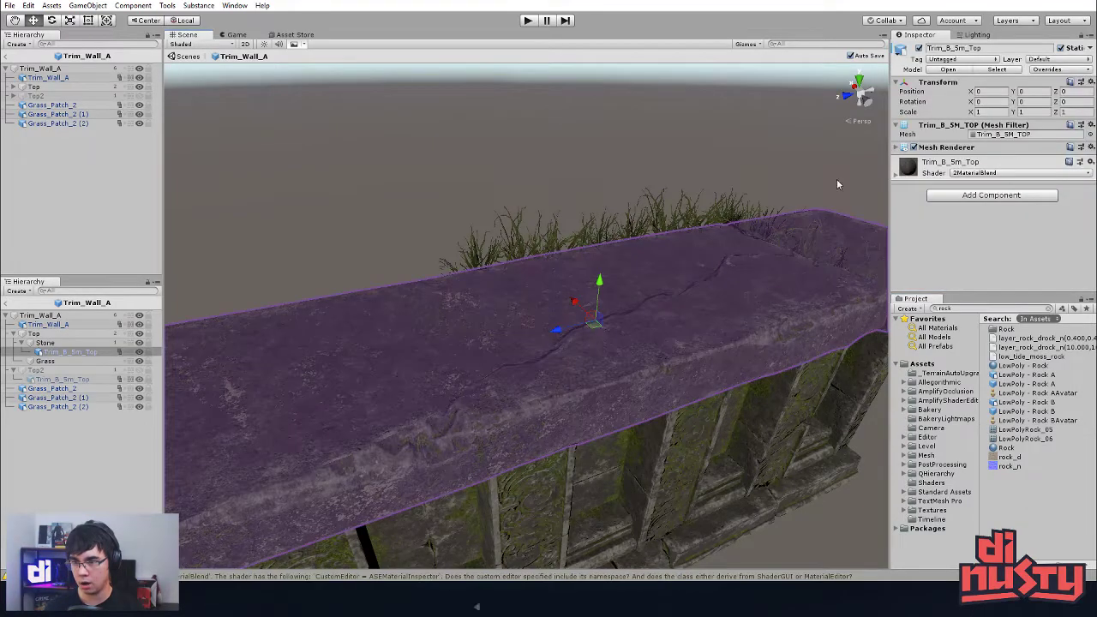
left_click(949, 70)
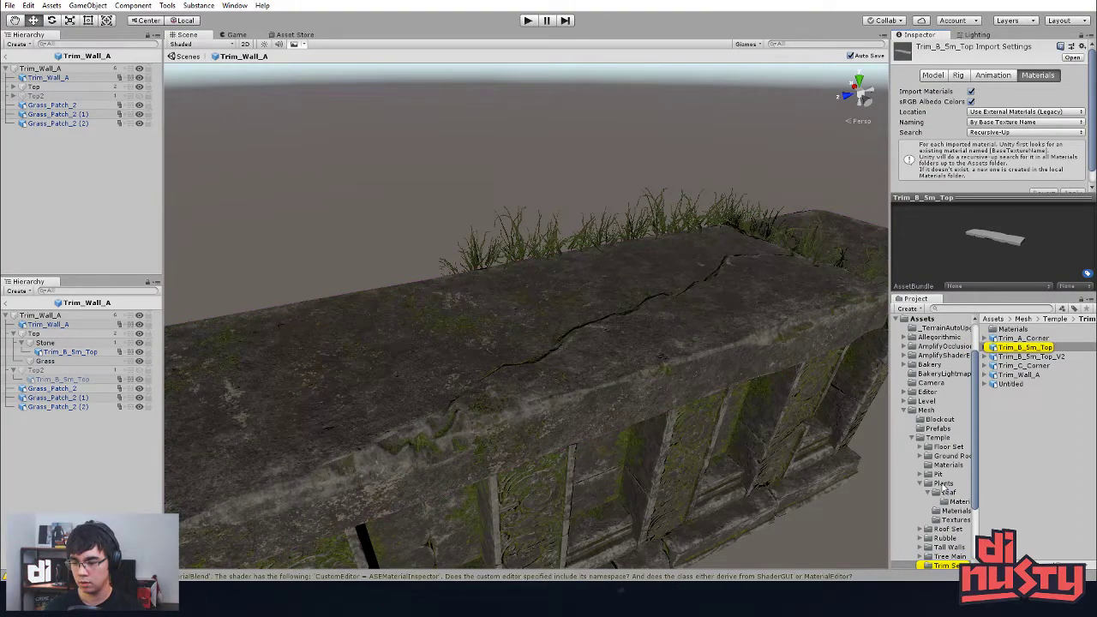
left_click(920, 484)
left_click(943, 501)
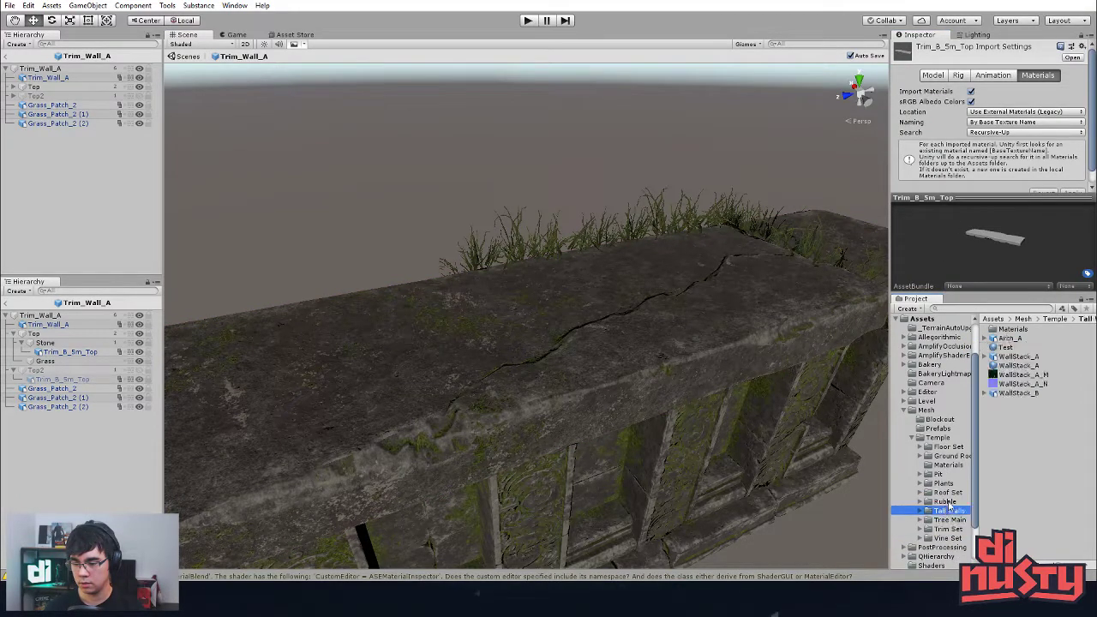
left_click(1028, 365)
left_click(1024, 355)
left_click(1024, 347)
left_click(1029, 338)
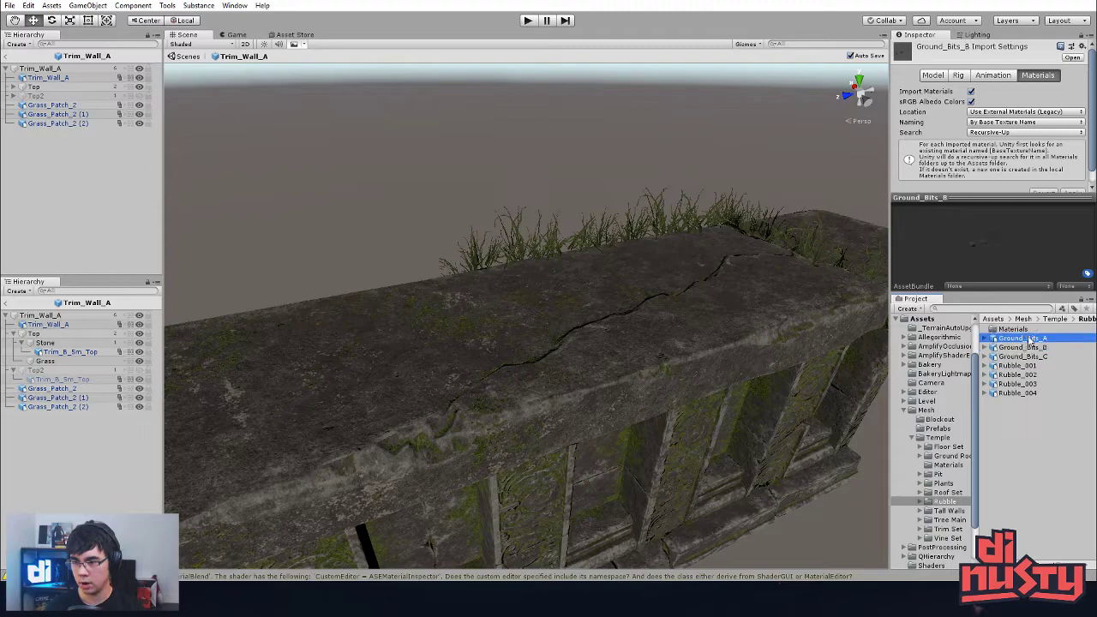
Step: Add Ground_Bits_A to the wall top beside the long crack, at about X 0.26, Y 2.06, Z -2.69
left_click_drag(1029, 341, 673, 475)
left_click_drag(651, 432, 651, 340)
key("ctrl+z")
left_click_drag(642, 440, 655, 373)
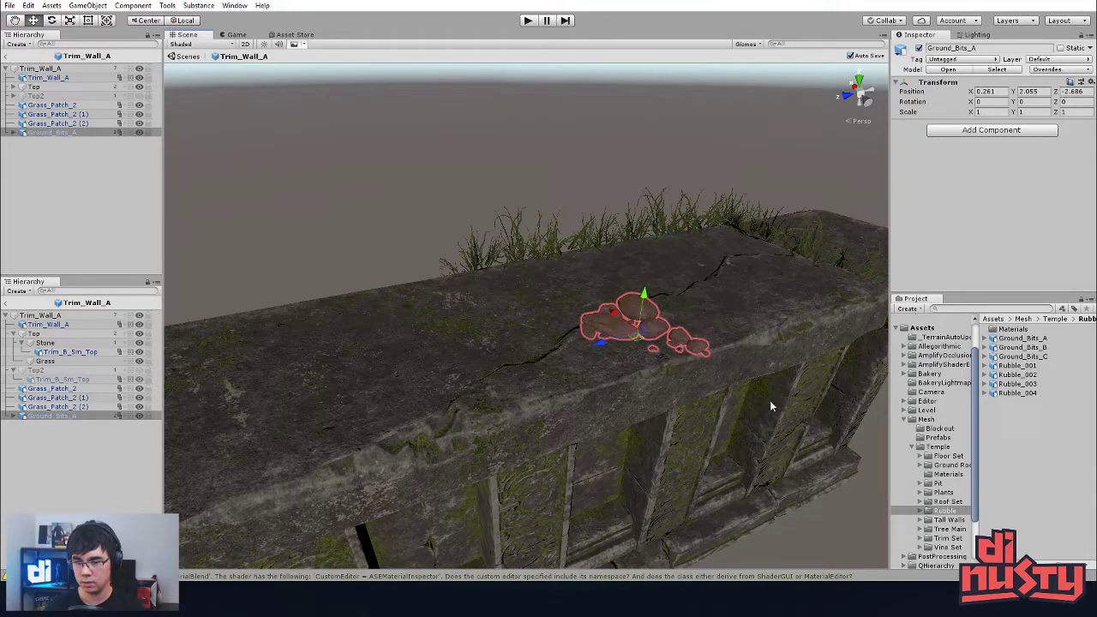
Step: Add Ground_Bits_C on the wall top next to the wide crack, at about X 0.52, Y 2.06, Z -3.49
left_click(1024, 356)
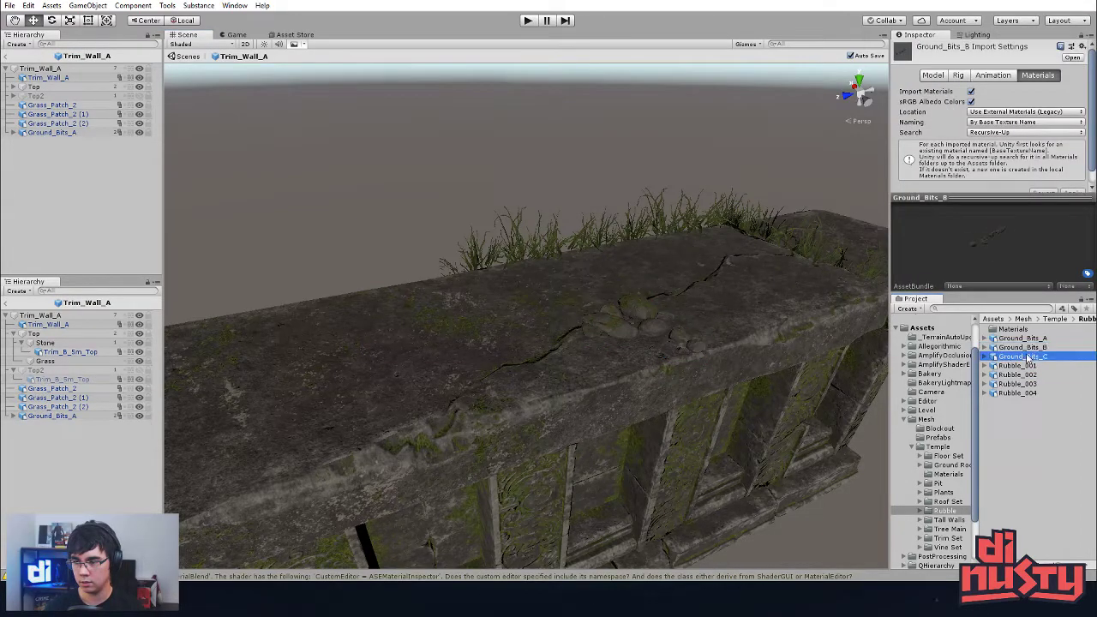
left_click_drag(1028, 358, 711, 293)
key("shift+d")
middle_click_drag(706, 313, 593, 328)
left_click_drag(593, 328, 310, 384, "alt")
left_click(560, 309)
Step: Add another Ground_Bits_C on the far end section beyond the wide crack, at about X 0.43, Y 2.02, Z -4.45
left_click(1028, 356)
left_click_drag(992, 355, 728, 257)
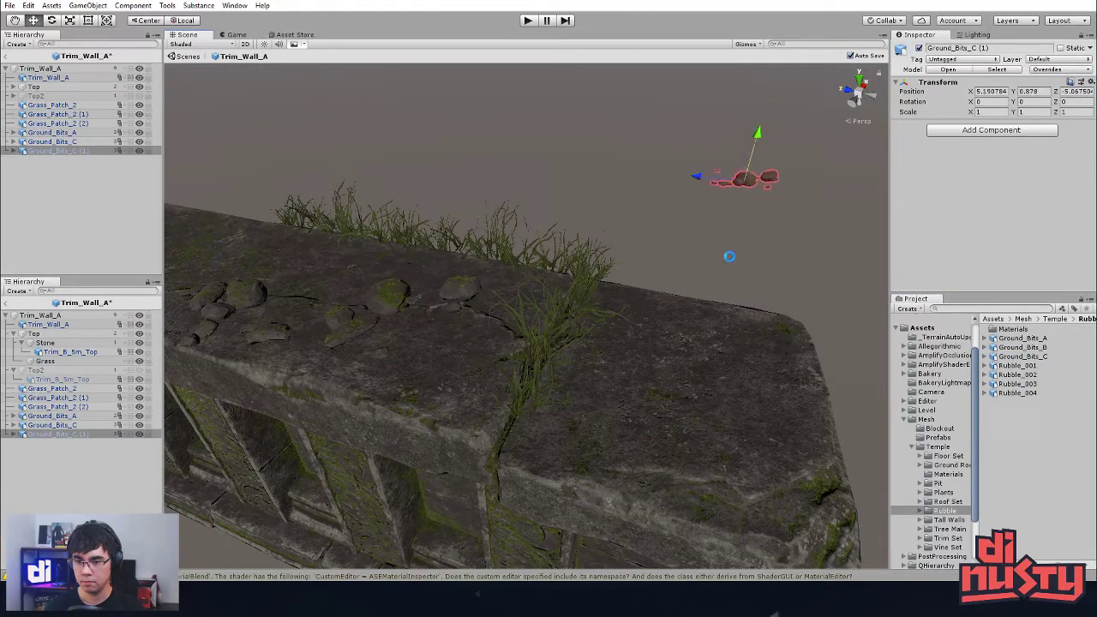
left_click_drag(732, 186, 455, 160, "ctrl+shift")
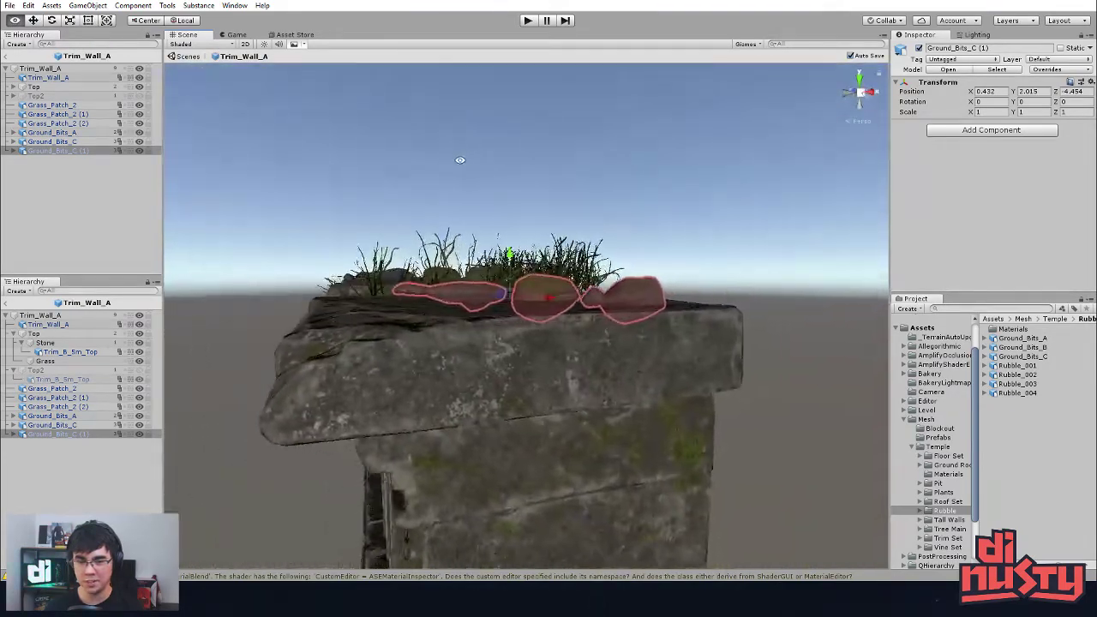
Step: Tilt the far-end Ground_Bits_C stones about 2° around Z to match the slope of the slab
left_click_drag(484, 269, 503, 340, "alt")
left_click(507, 341)
left_click(520, 347)
key("ctrl+z")
key("w")
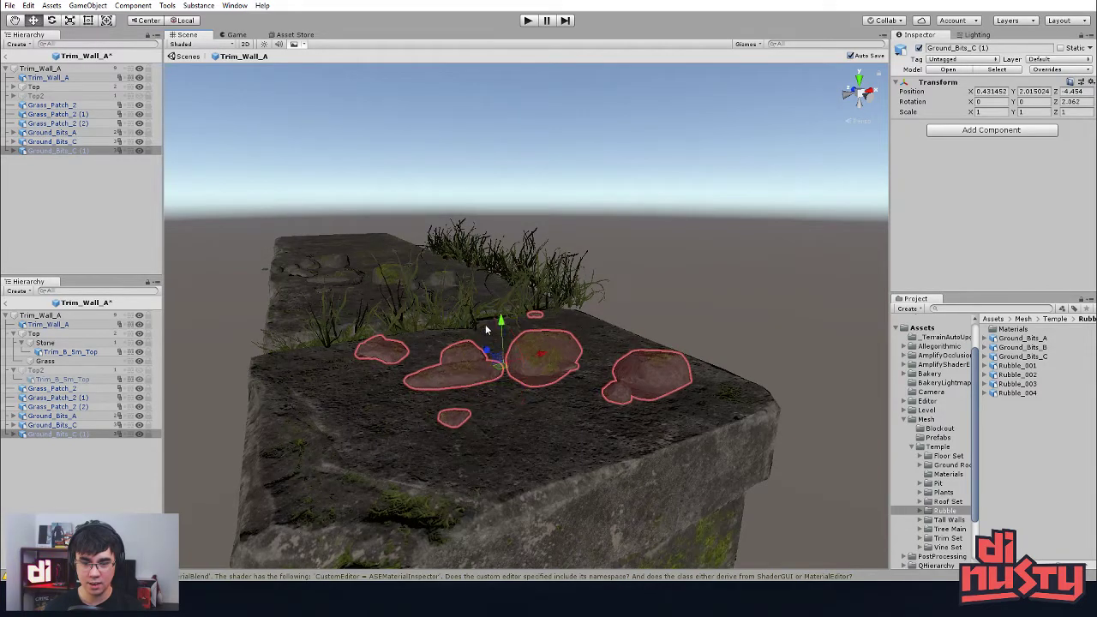
left_click(660, 301)
left_click_drag(660, 301, 469, 307, "alt")
left_click(708, 356)
key("e")
left_click(630, 283)
left_click_drag(629, 282, 655, 479, "alt")
Step: Lower the Ground_Bits_C stones in front of the wide crack slightly so they sink into the slab
left_click(628, 336)
key("w")
left_click_drag(589, 389, 656, 149)
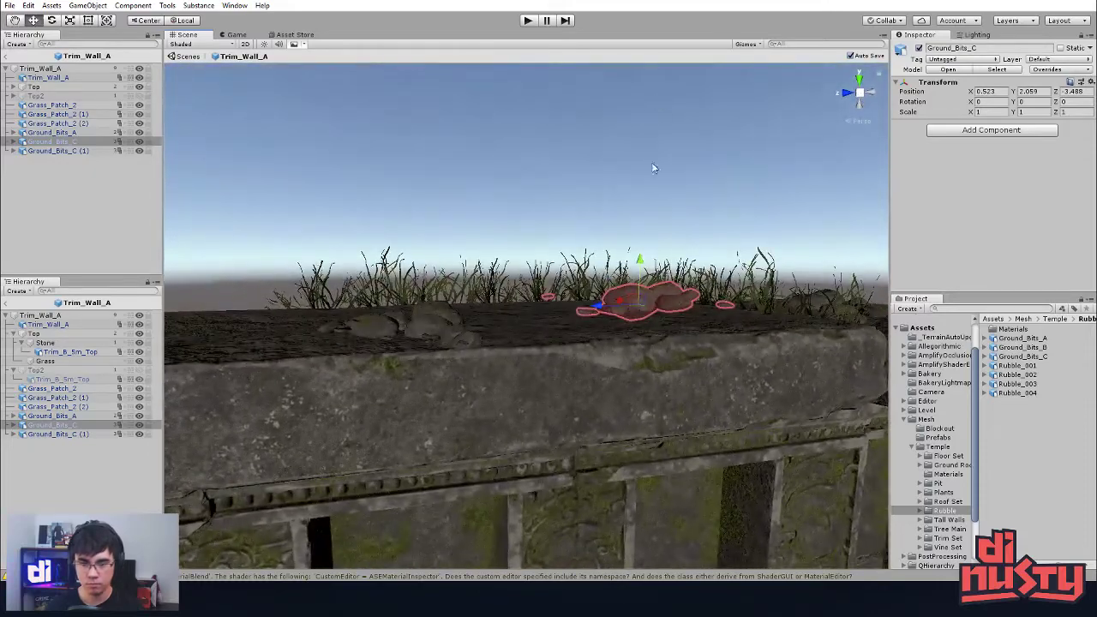
left_click_drag(641, 278, 641, 287)
left_click_drag(638, 246, 604, 207, "alt")
left_click(601, 204)
Step: Delete the Ground_Bits_A stones beside the long crack in the middle of the wall top
left_click_drag(731, 328, 722, 353, "alt")
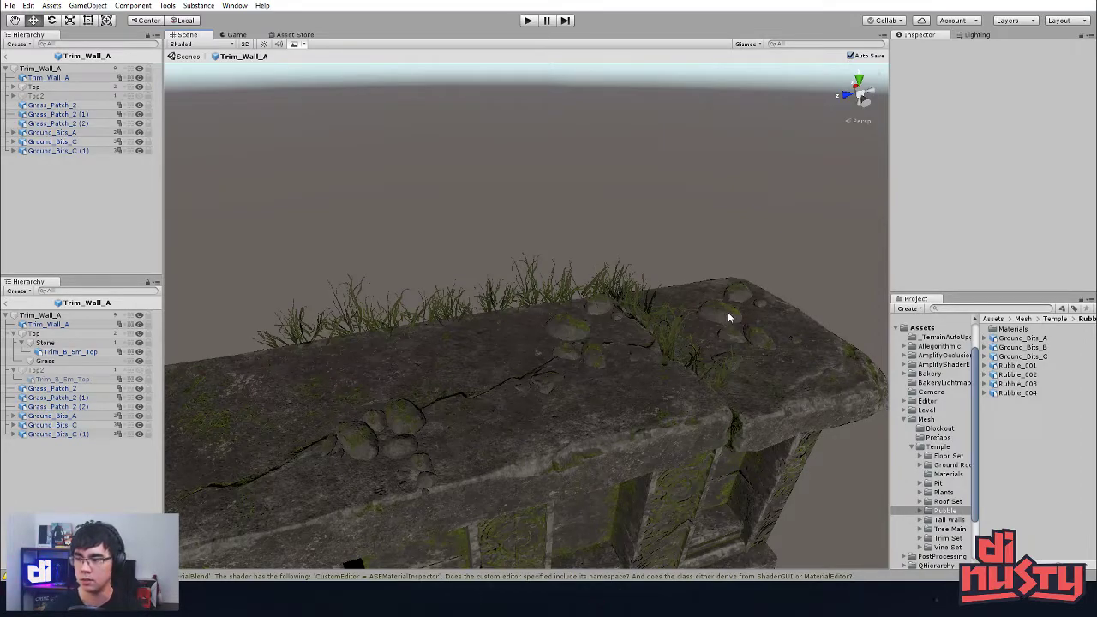
left_click_drag(728, 317, 666, 365, "alt")
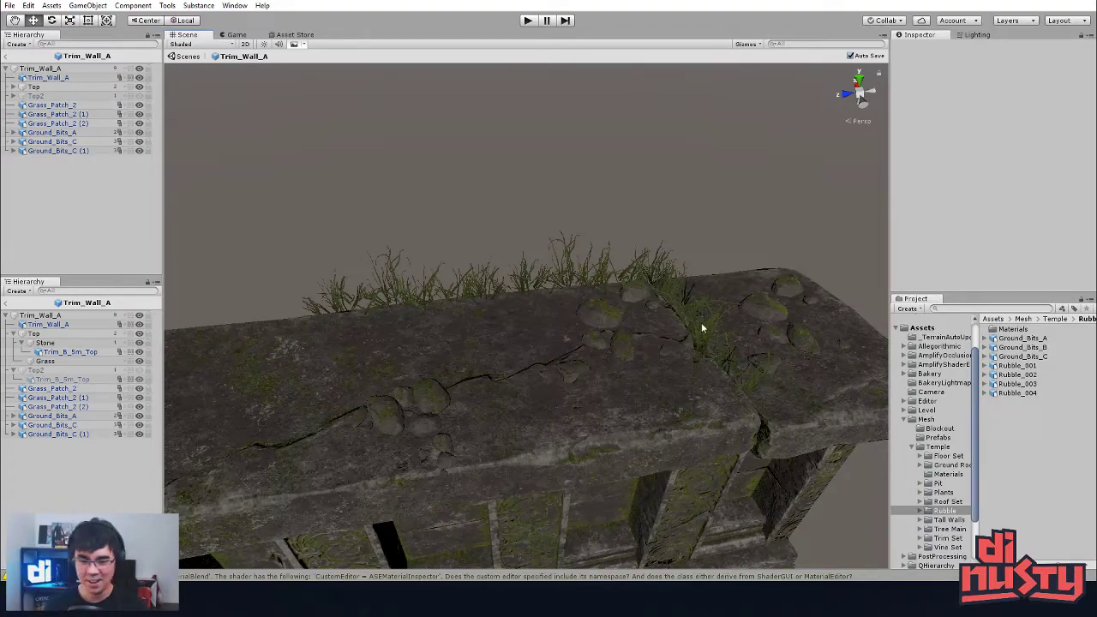
left_click(424, 394)
left_click_drag(424, 394, 522, 480, "alt")
left_click_drag(570, 409, 594, 329)
key("Delete")
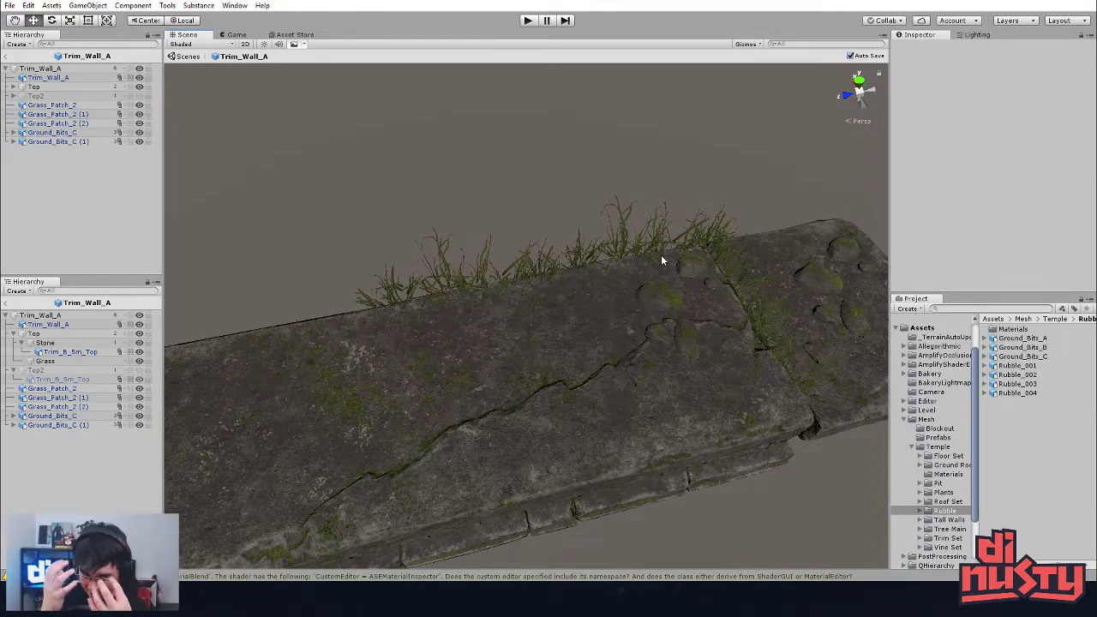
Step: Examine the placement of the grass and stones along the wall top from several angles
left_click_drag(703, 244, 766, 92, "alt")
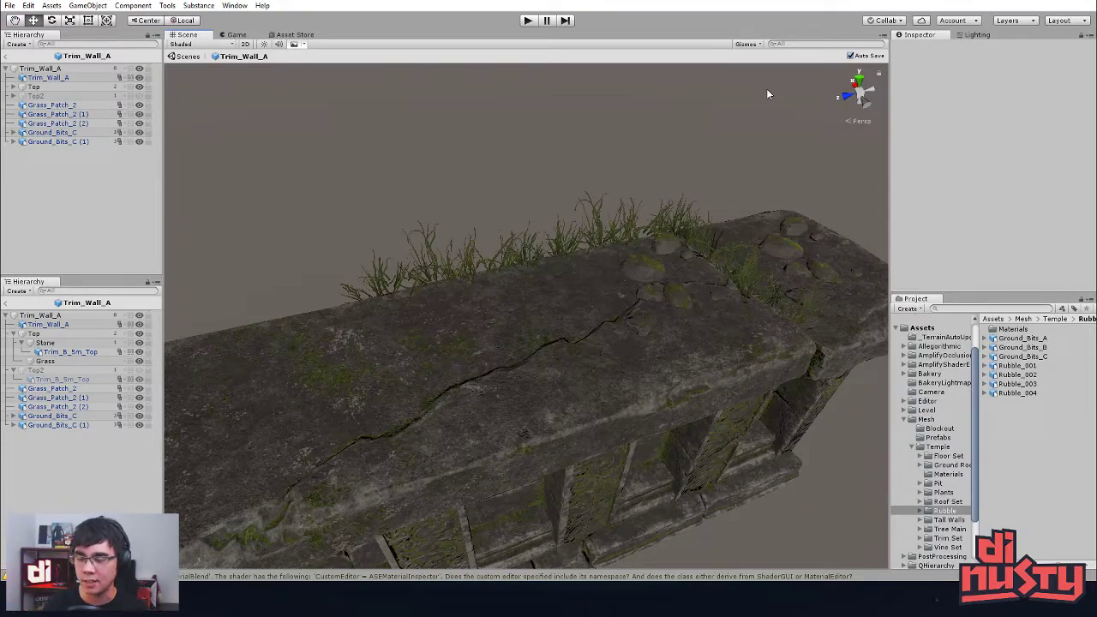
right_click_drag(628, 214, 619, 199)
left_click(596, 231)
left_click(519, 218)
right_click_drag(517, 224, 521, 212)
left_click_drag(521, 213, 377, 251, "alt")
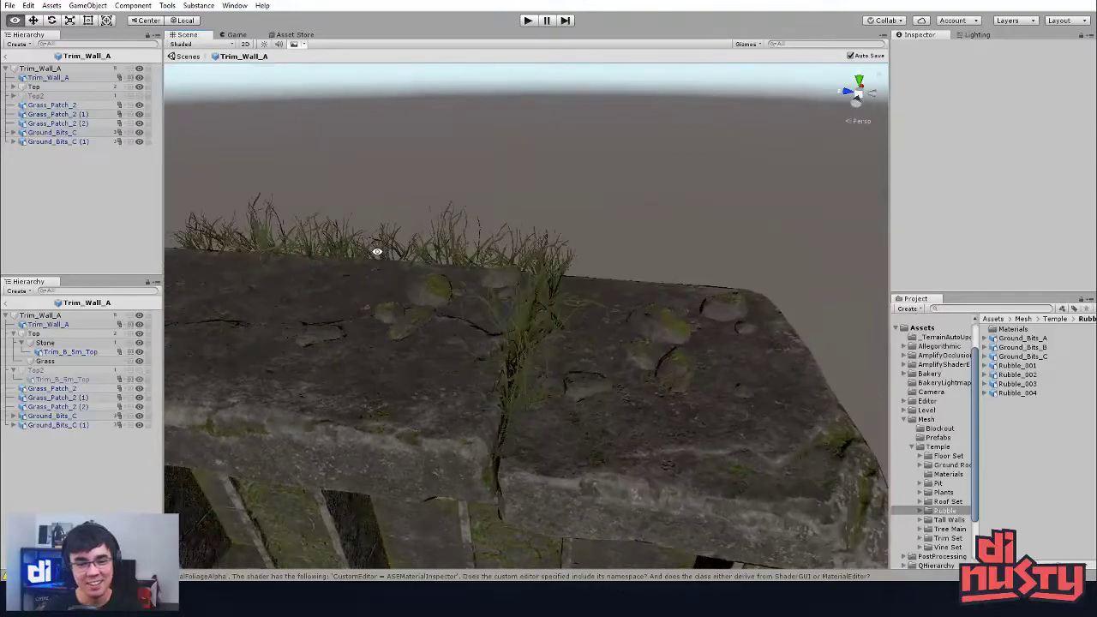
left_click_drag(598, 173, 521, 246, "alt")
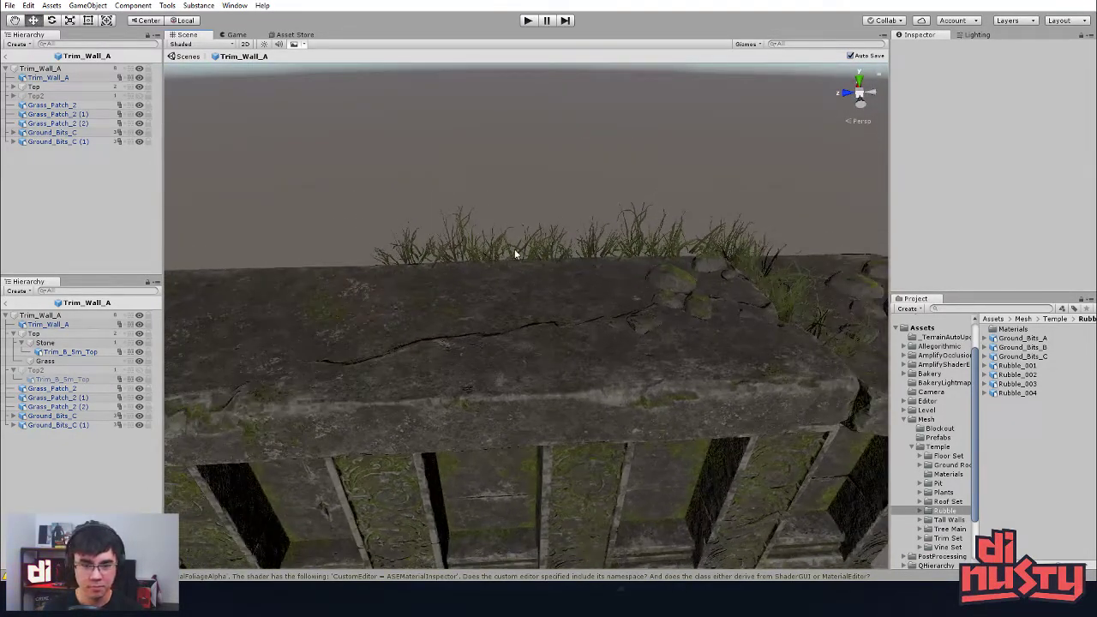
left_click(497, 250)
left_click(637, 186)
Step: Duplicate the crosswise grass patch in the wide crack and undo the copy's first move along the wall
middle_click_drag(637, 186, 845, 186)
scroll(844, 186, "down", 3)
left_click_drag(685, 202, 836, 224, "alt")
middle_click_drag(835, 224, 794, 221)
left_click_drag(794, 221, 692, 214, "alt")
left_click(695, 218)
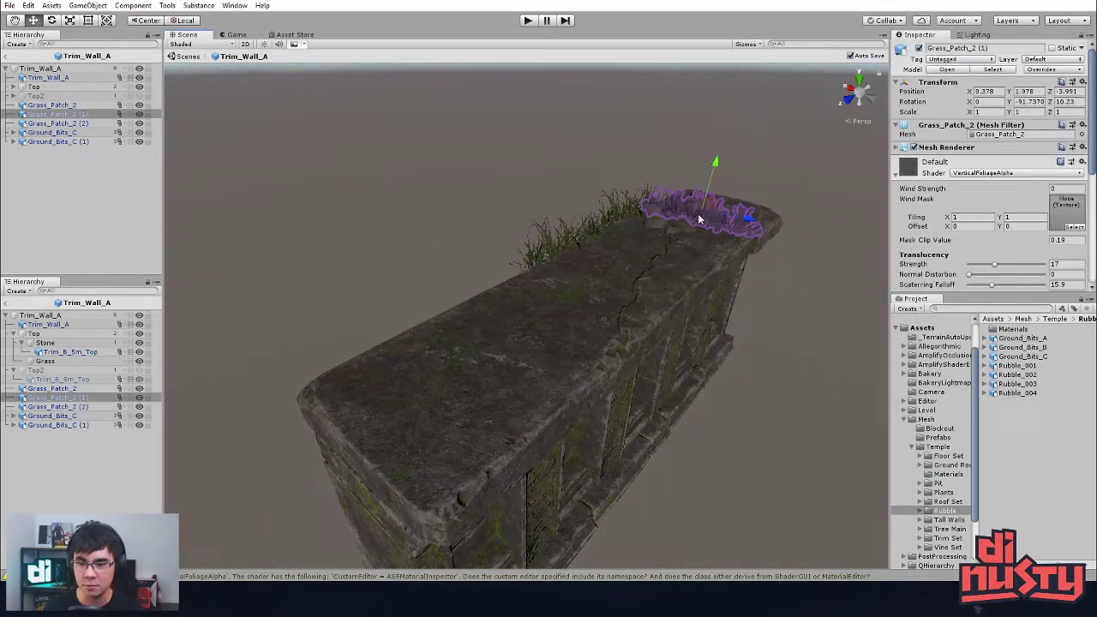
key("ctrl+z")
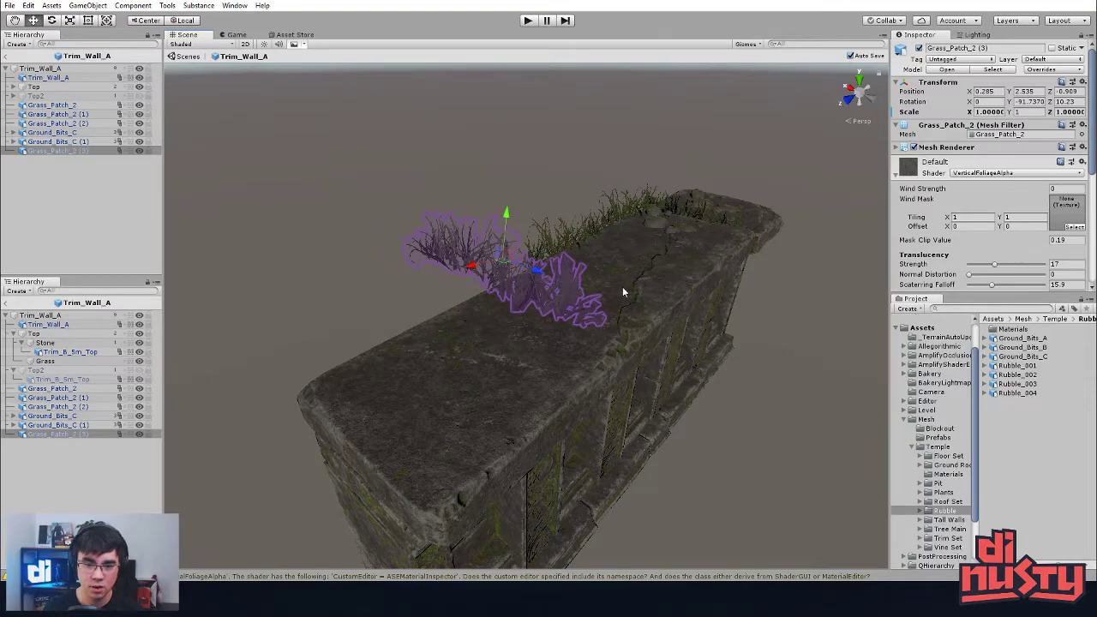
key("ctrl+z")
Step: Set the transform handles to global orientation and move the duplicated crosswise grass patch to the near end of the wall
left_click_drag(622, 286, 538, 240, "alt")
left_click(147, 20)
left_click_drag(444, 162, 566, 176, "alt")
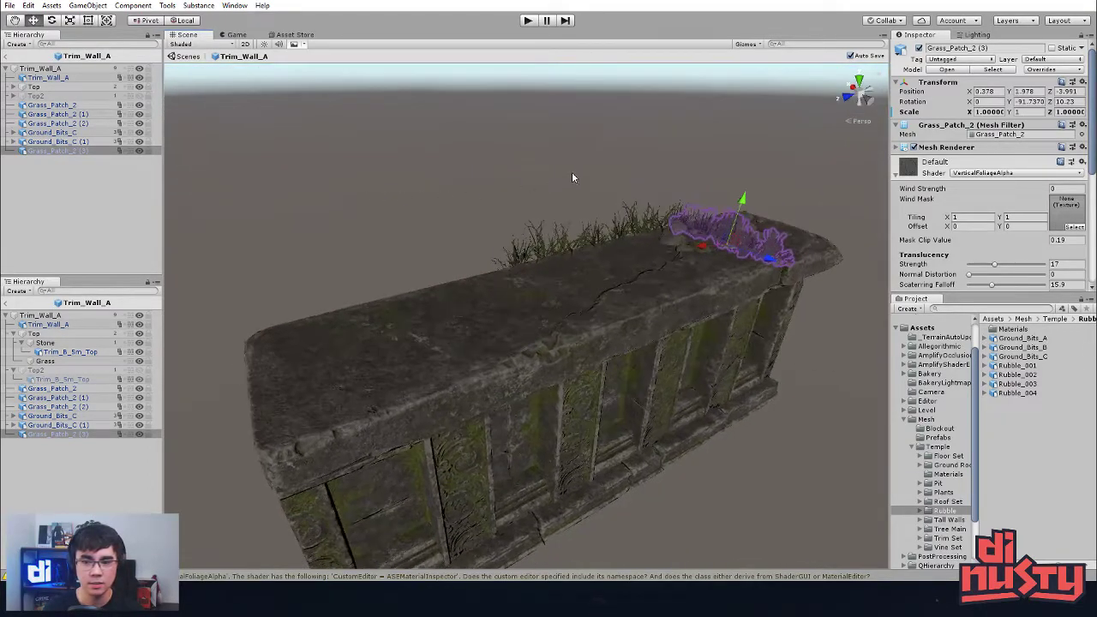
left_click(148, 21)
left_click(183, 21)
left_click_drag(709, 205, 672, 300)
left_click(472, 186)
key("f")
left_click_drag(570, 259, 407, 206, "alt")
left_click(406, 206)
Step: Slide the nearer back-edge grass patch along the wall to about Z -2.19, leaving a gap between the two clumps
left_click_drag(591, 334, 604, 287, "alt")
left_click(571, 311)
left_click_drag(484, 324, 428, 331)
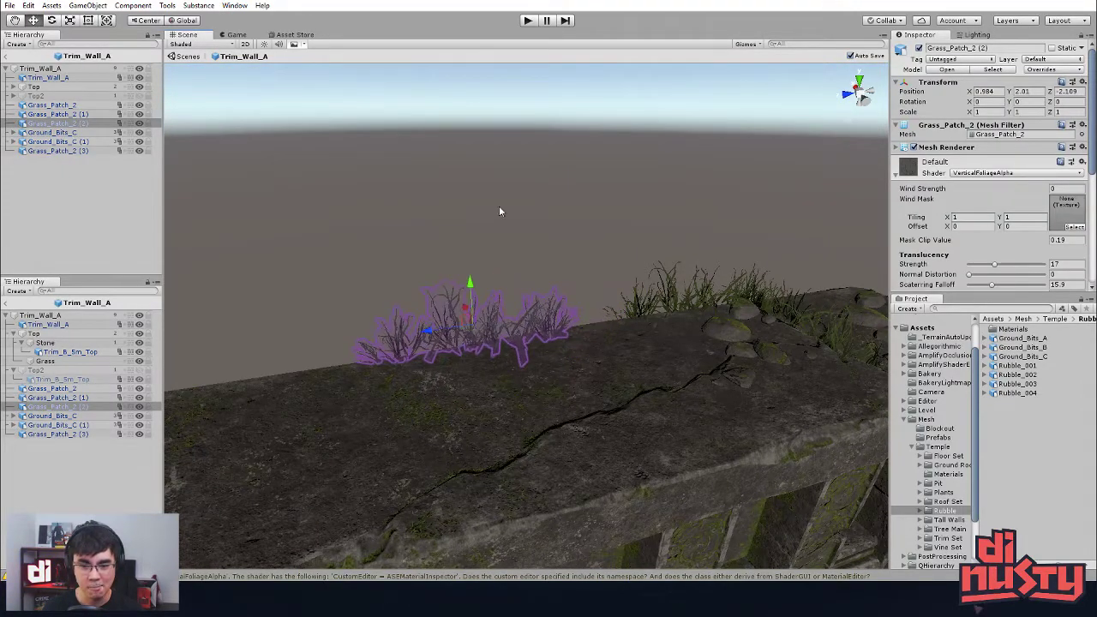
left_click(492, 217)
Step: Add Ground_Bits_B and raise it onto the wall top, at about X 1.66, Y 2.06, Z -3.25
left_click_drag(540, 230, 366, 135, "alt")
middle_click_drag(504, 309, 464, 268)
left_click_drag(463, 267, 349, 182, "alt")
left_click_drag(470, 240, 703, 404, "alt")
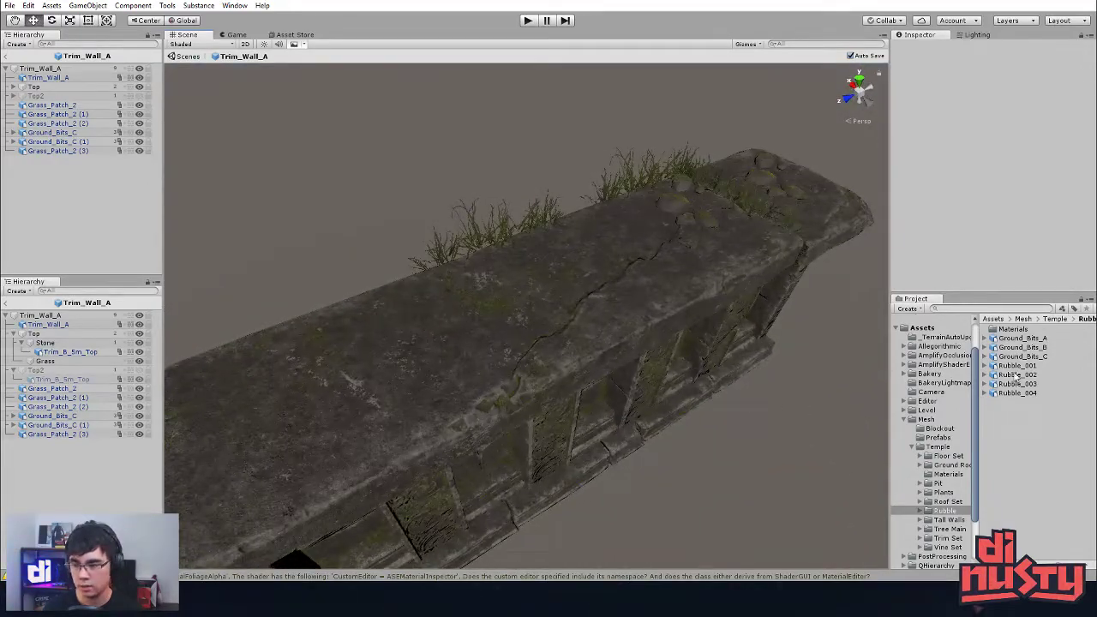
left_click(1022, 347)
left_click(1028, 355)
left_click_drag(1022, 347, 607, 428)
scroll(722, 471, "down", 4)
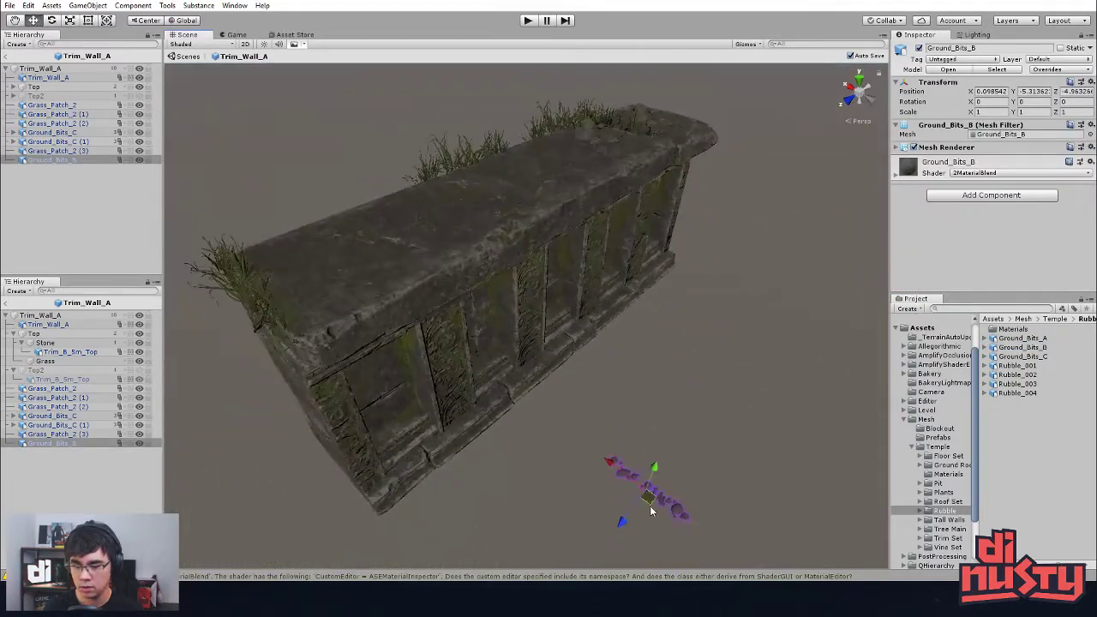
left_click_drag(642, 497, 566, 440)
left_click_drag(588, 275, 554, 203)
left_click_drag(563, 145, 665, 335)
key("f")
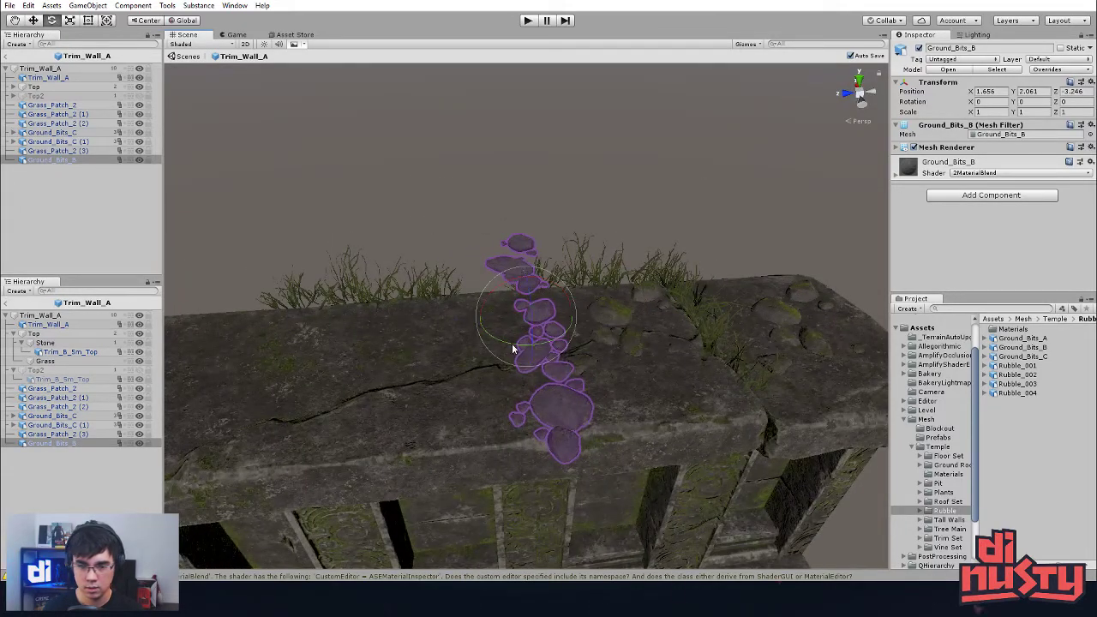
Step: Rotate Ground_Bits_B about 84° around Y and move it along the long crack, to about X 0.05, Y 2.05, Z -2.61
left_click_drag(514, 347, 424, 269)
key("w")
left_click_drag(518, 327, 670, 246)
left_click_drag(579, 288, 587, 420)
key("e")
key("w")
left_click_drag(584, 378, 512, 435)
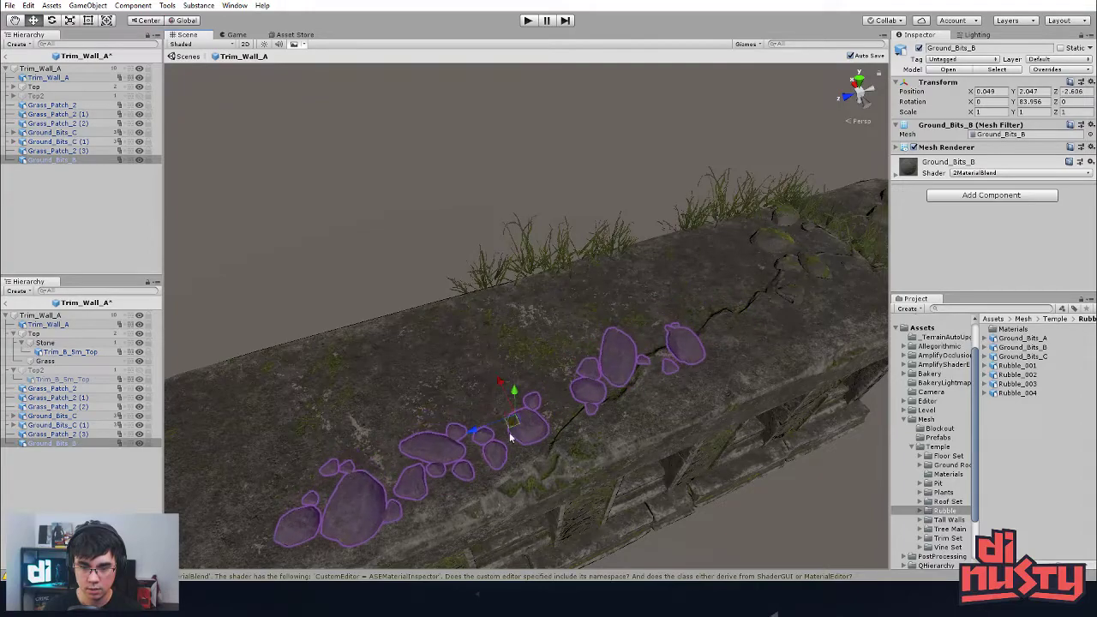
Step: Move Ground_Bits_B farther along the wall top, to about X -0.01, Z -2.08
left_click(715, 519)
left_click_drag(637, 400, 665, 350, "alt")
left_click(665, 352)
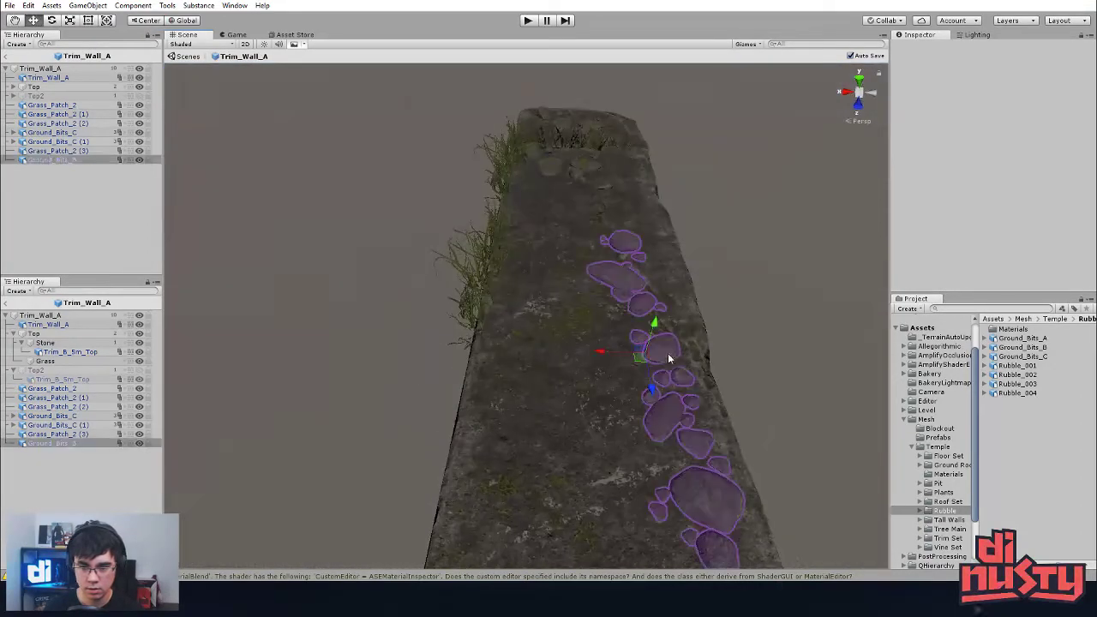
middle_click_drag(664, 352, 595, 286)
left_click_drag(595, 286, 565, 343, "alt")
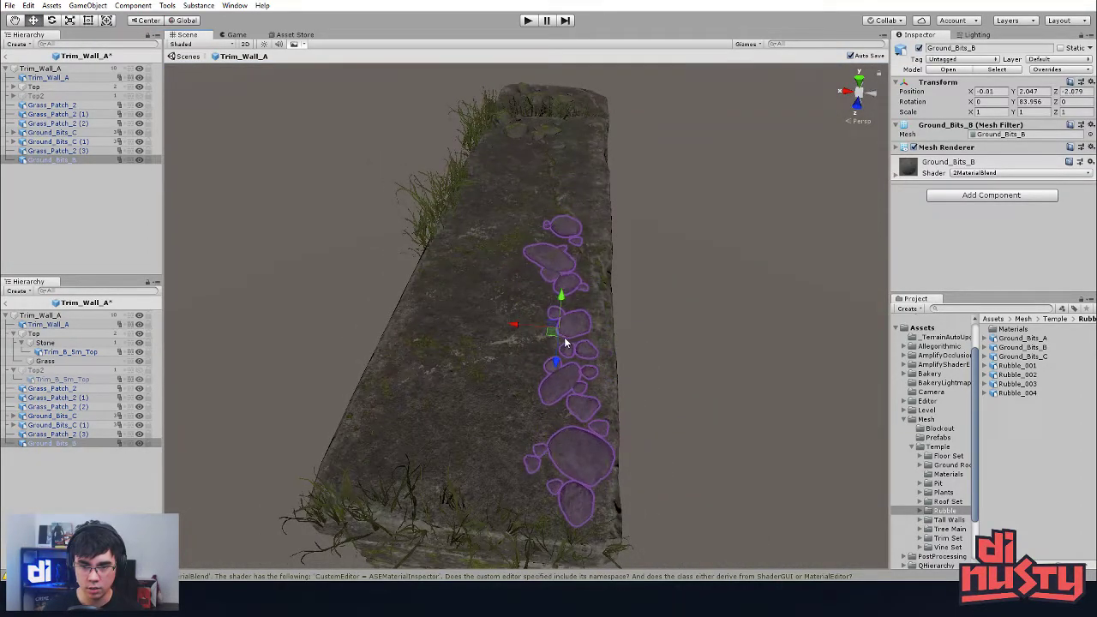
left_click(656, 355)
left_click_drag(656, 355, 592, 295, "alt")
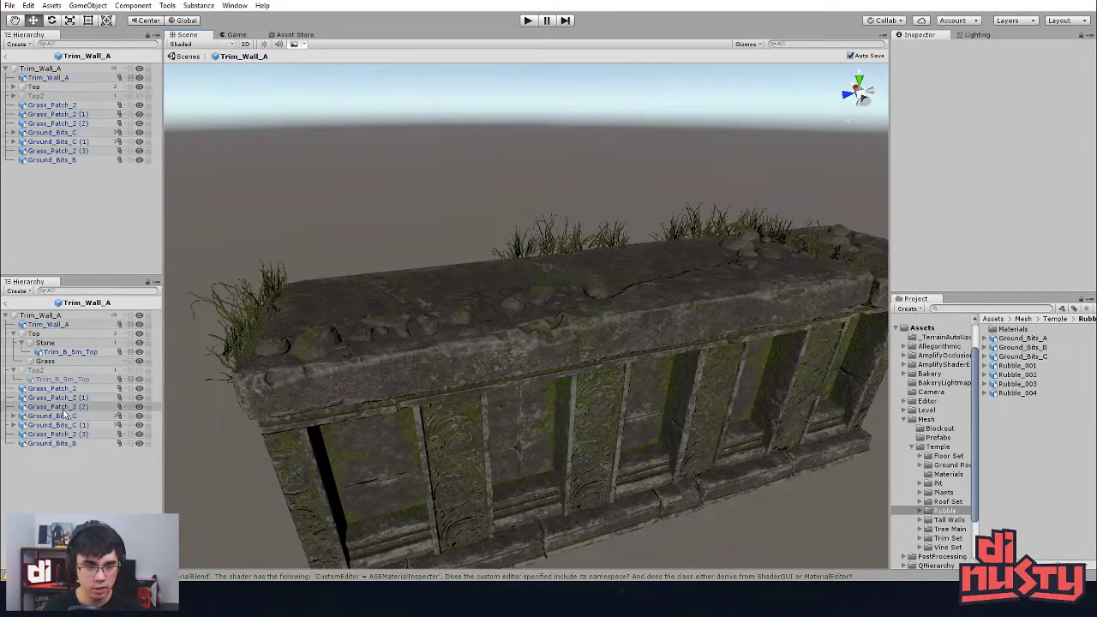
Step: Move all four Grass_Patch_2 objects into the Grass group under Top
left_click(71, 389)
left_click(72, 434, "shift")
left_click(65, 407)
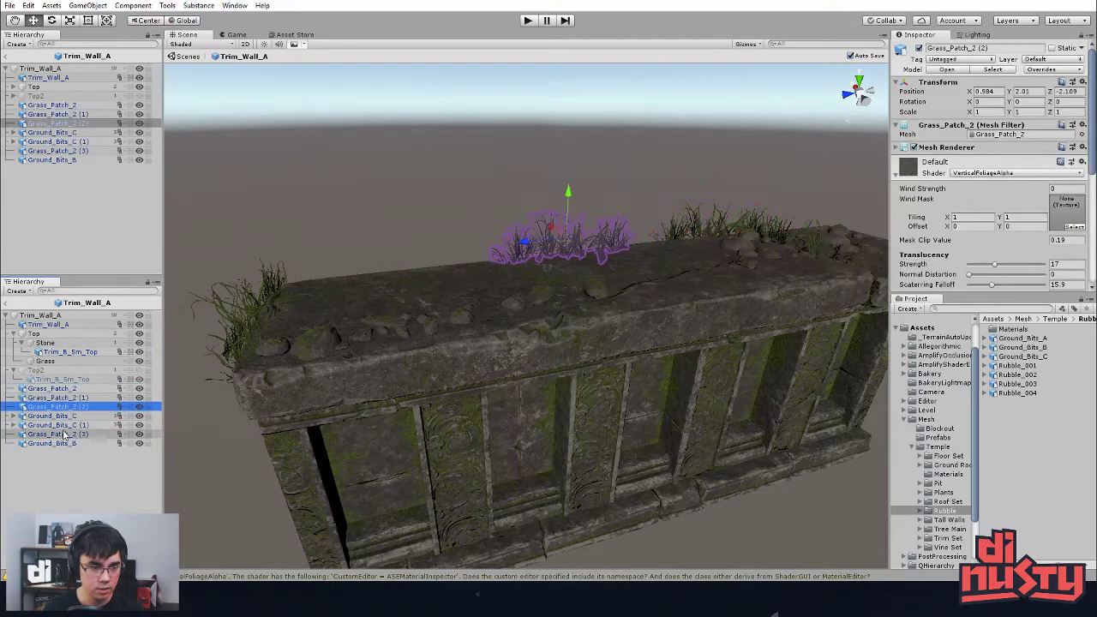
left_click(60, 435)
left_click(45, 360)
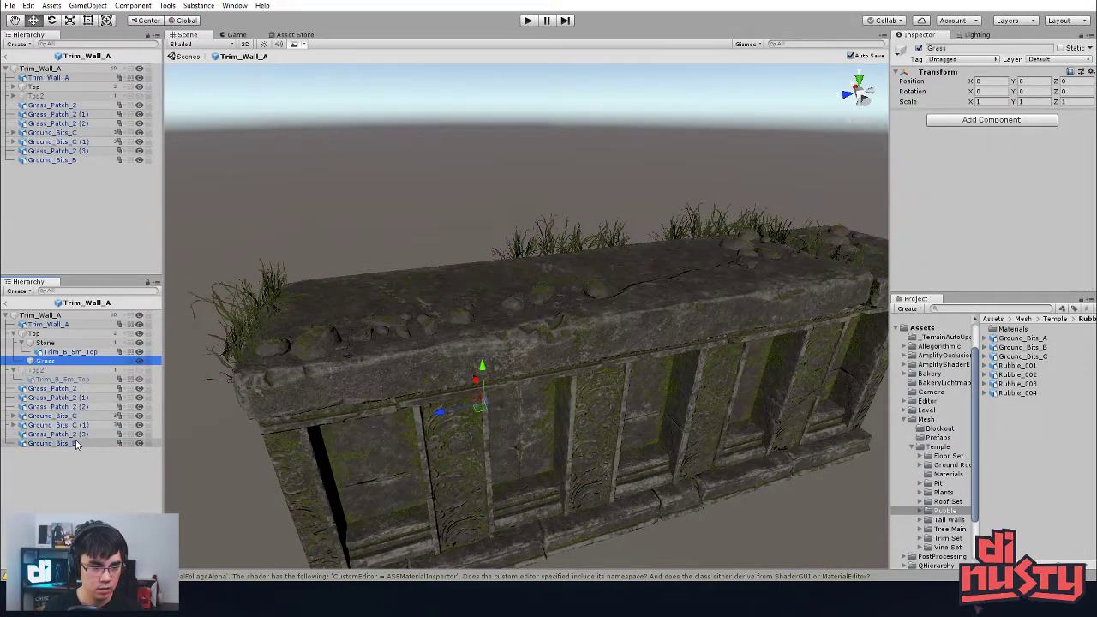
left_click(74, 434)
left_click(51, 407, "ctrl")
left_click(53, 398, "ctrl")
left_click(54, 389, "ctrl")
left_click_drag(54, 389, 48, 363)
left_click(71, 469)
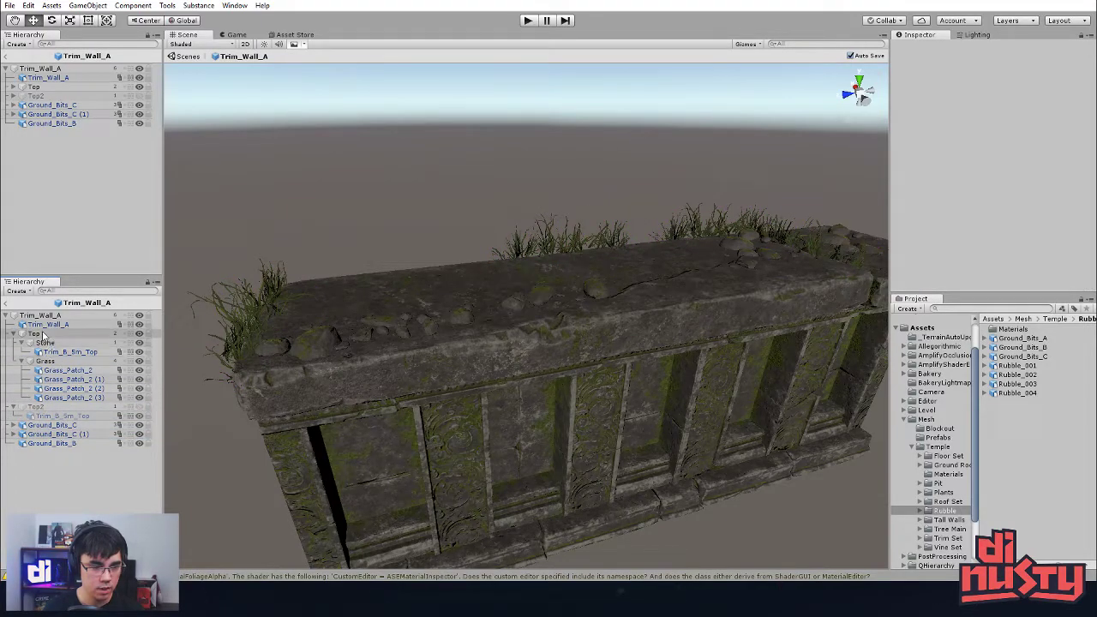
Step: Move the two Ground_Bits_C objects and Ground_Bits_B into the Stone group under Top
left_click(54, 426)
left_click(60, 443, "shift")
left_click_drag(60, 426, 52, 343)
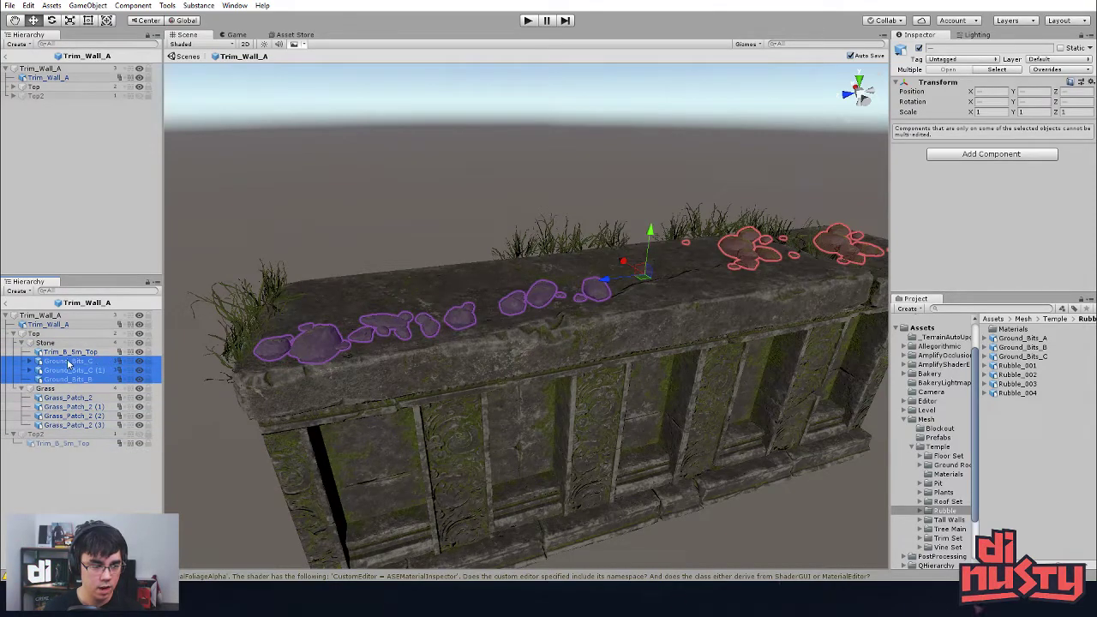
Step: Create an empty child object under Top and name it Stone
left_click(50, 344)
right_click(38, 334)
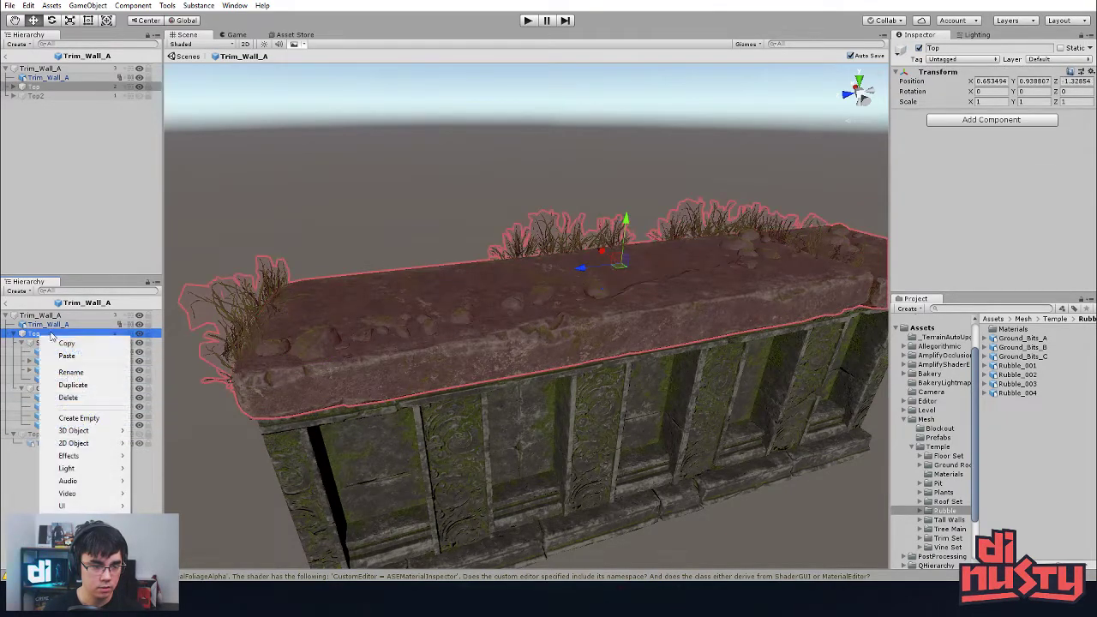
left_click(98, 419)
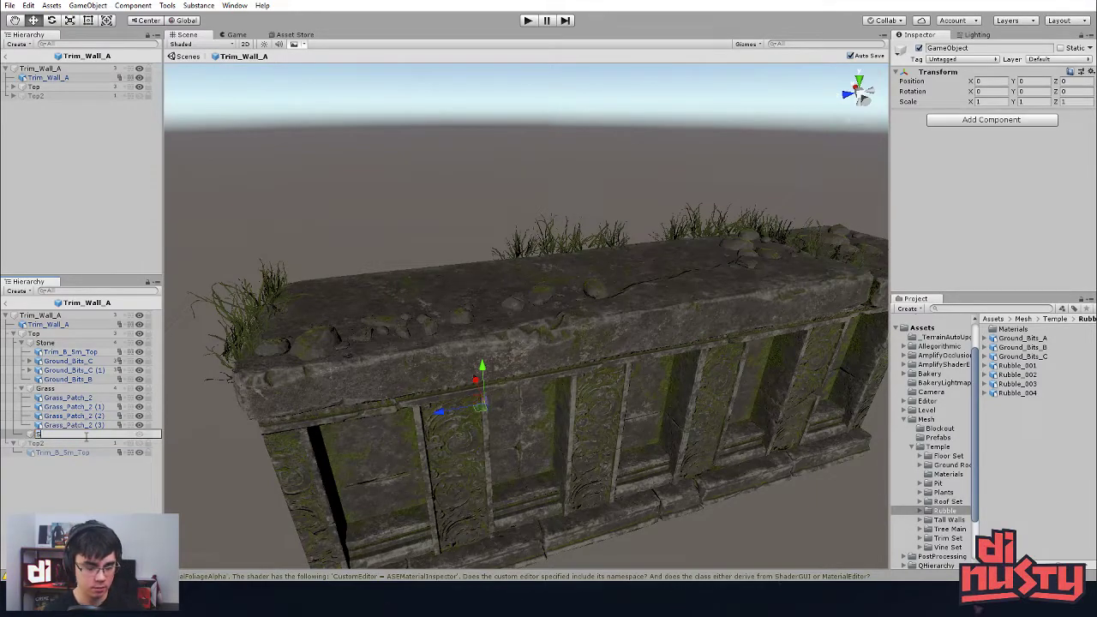
type("Stone")
left_click(96, 398)
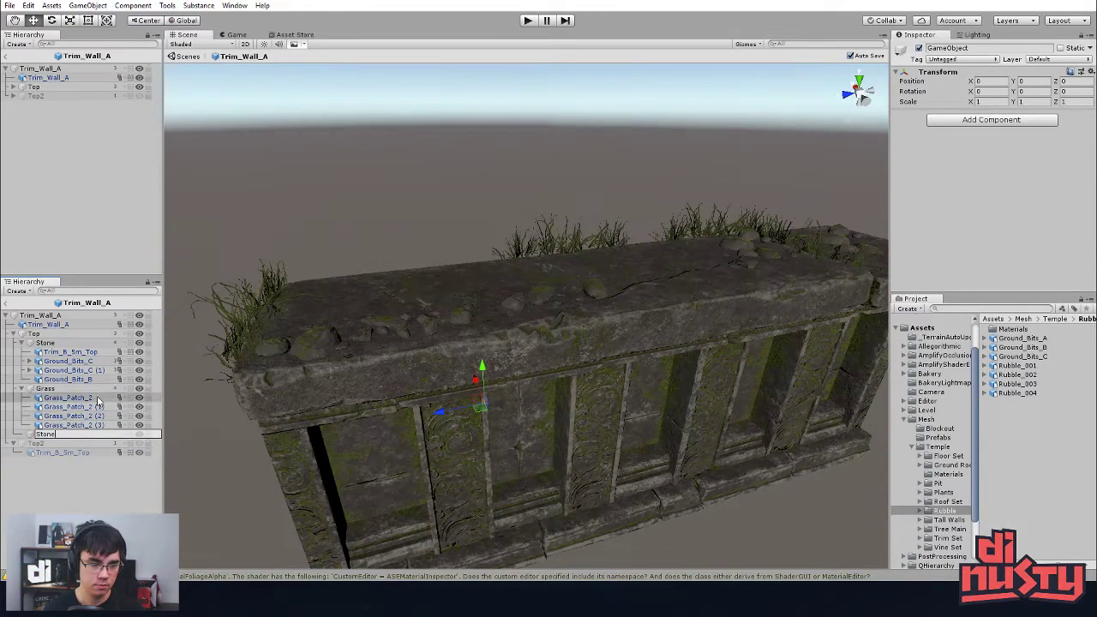
Step: Move the three Ground_Bits objects into the newly created group and rename that group Rocks
left_click(72, 379)
left_click(73, 361)
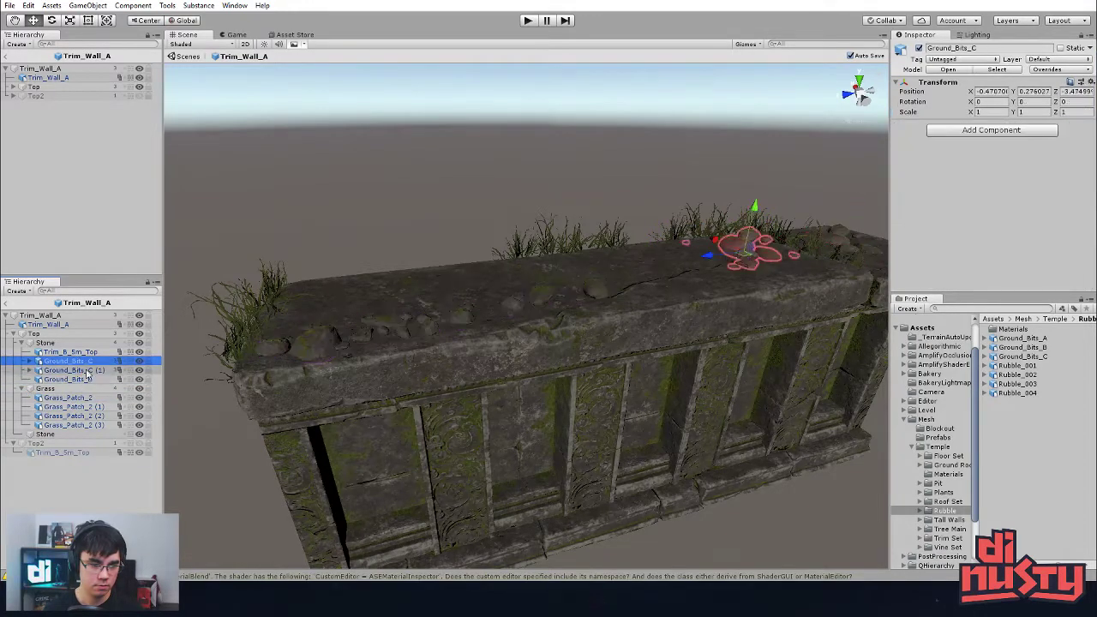
left_click(87, 381, "shift")
left_click_drag(76, 414, 59, 437)
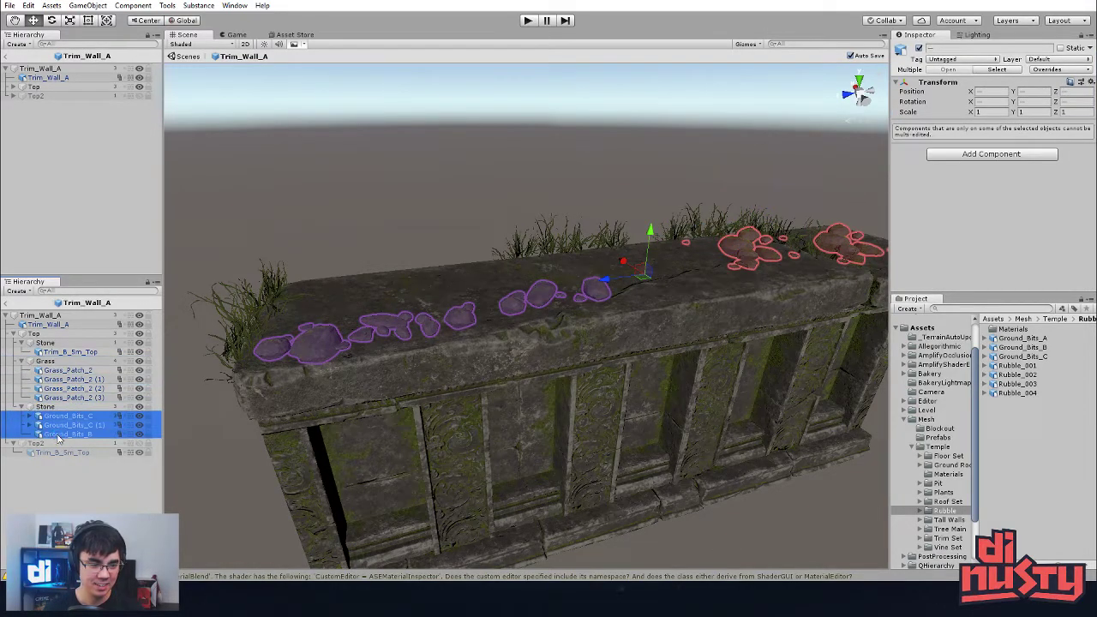
left_click(47, 343)
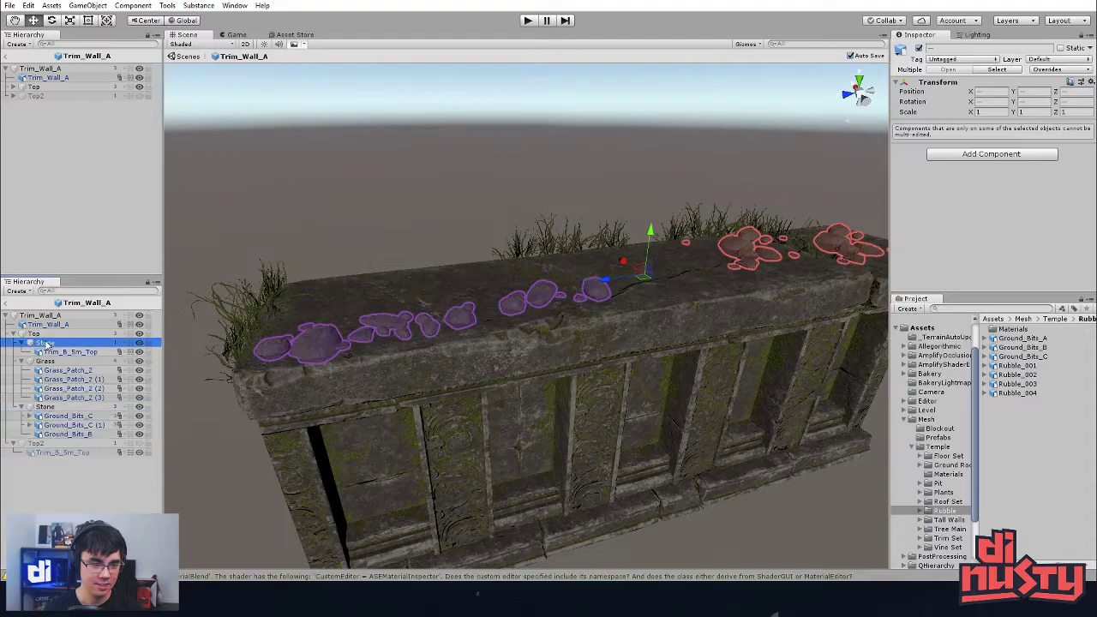
left_click(47, 406)
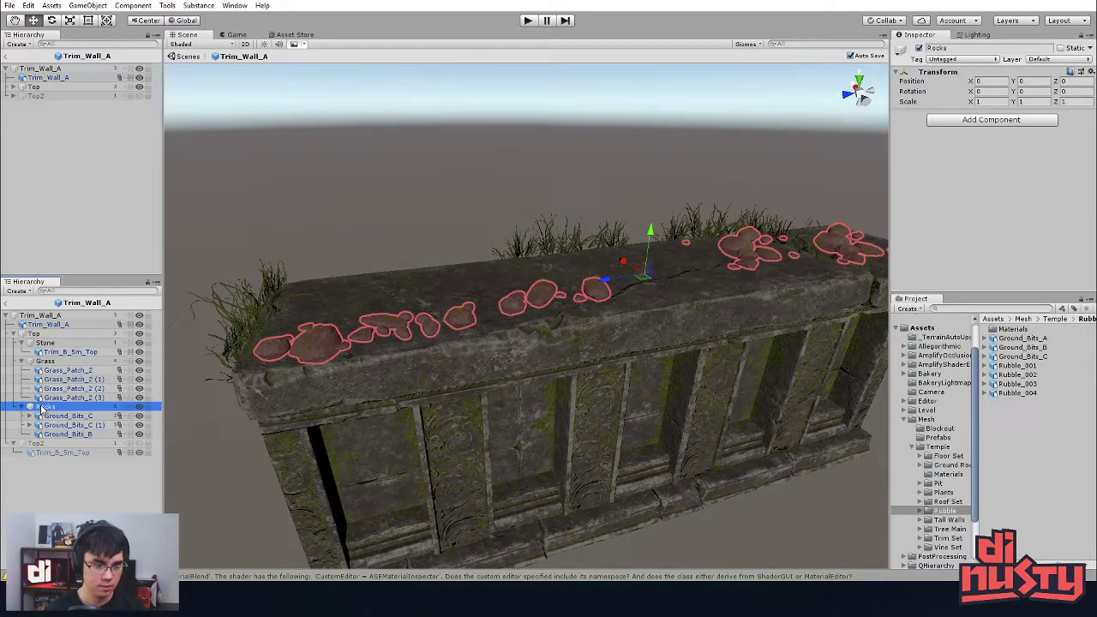
Step: Collapse the Stone, Grass and Rocks groups and reorder Rocks above Grass under Top
left_click(47, 361)
left_click(65, 352)
left_click(59, 343)
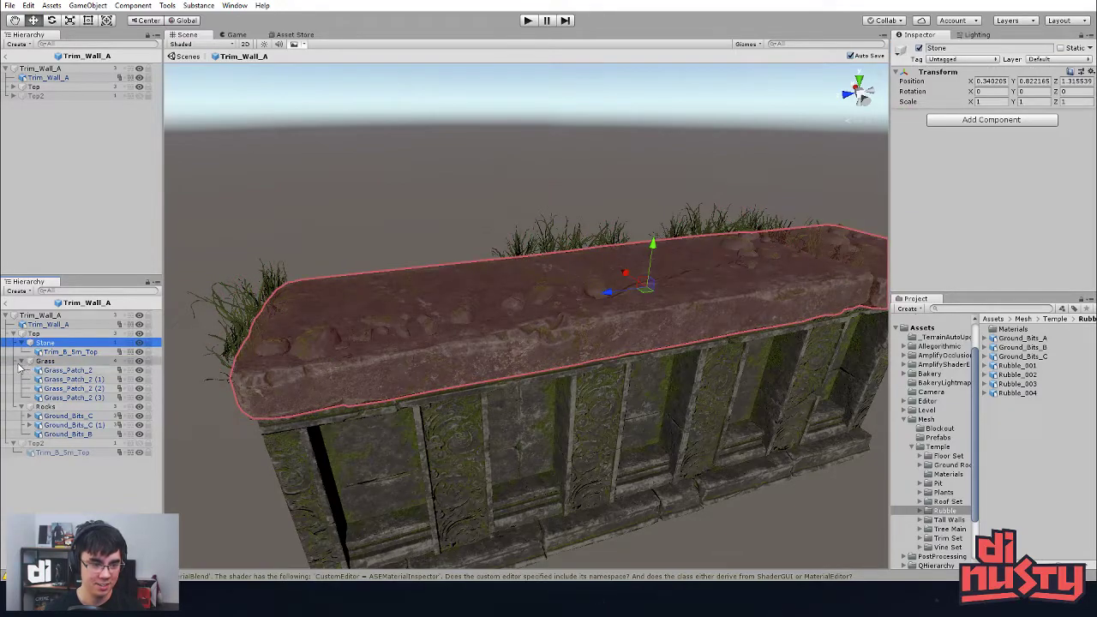
left_click(28, 362)
left_click(60, 370)
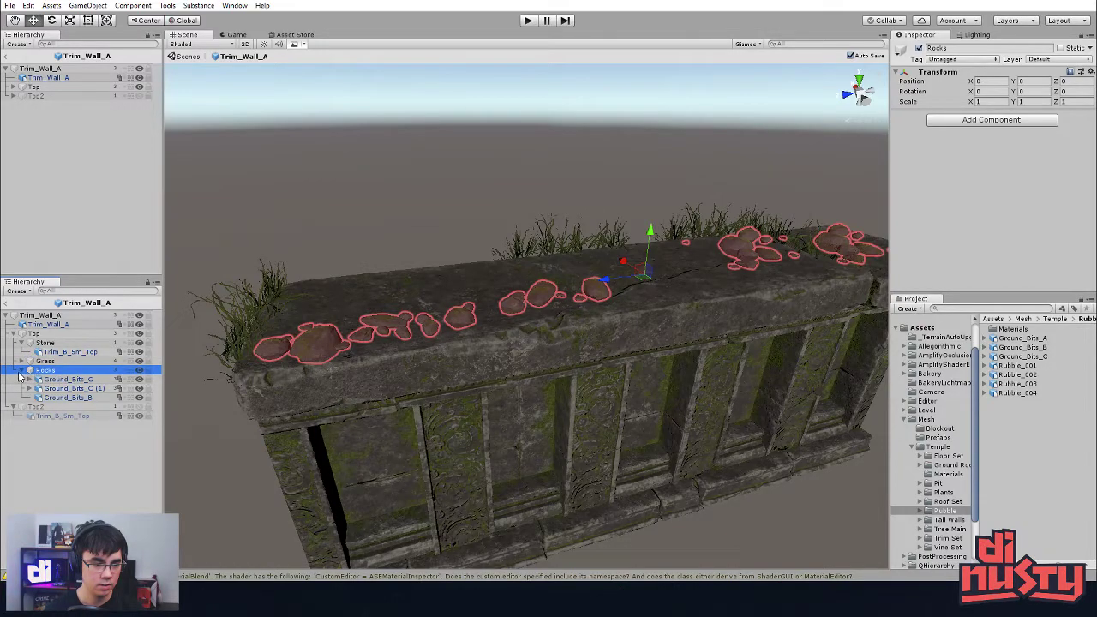
left_click(21, 370)
left_click(21, 342)
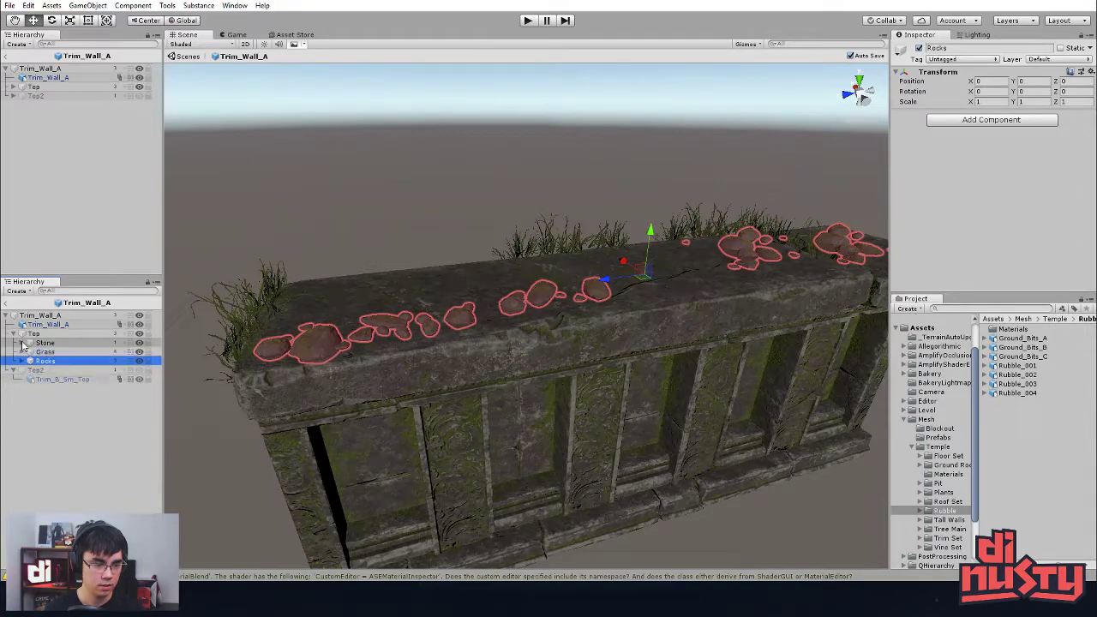
left_click_drag(66, 342, 74, 340)
left_click(59, 354)
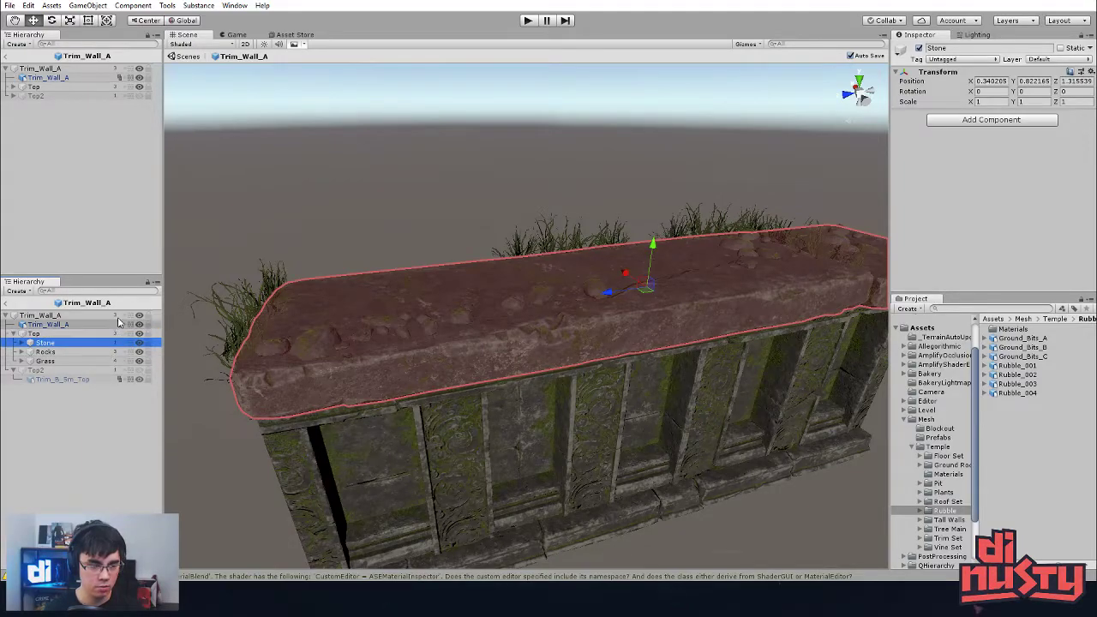
Step: Leave prefab editing for the temple scene and examine the dressed wall top from several angles
left_click(118, 440)
left_click_drag(367, 215, 489, 291, "alt")
left_click(182, 56)
middle_click_drag(489, 291, 634, 265)
left_click_drag(634, 266, 593, 332, "alt")
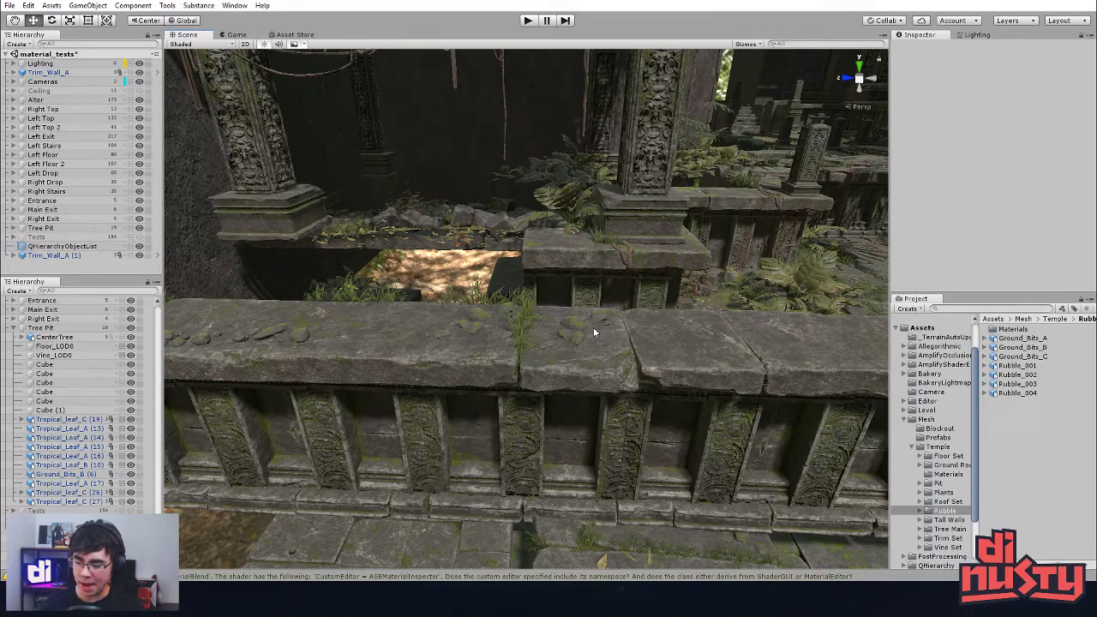
left_click_drag(630, 339, 792, 341, "alt")
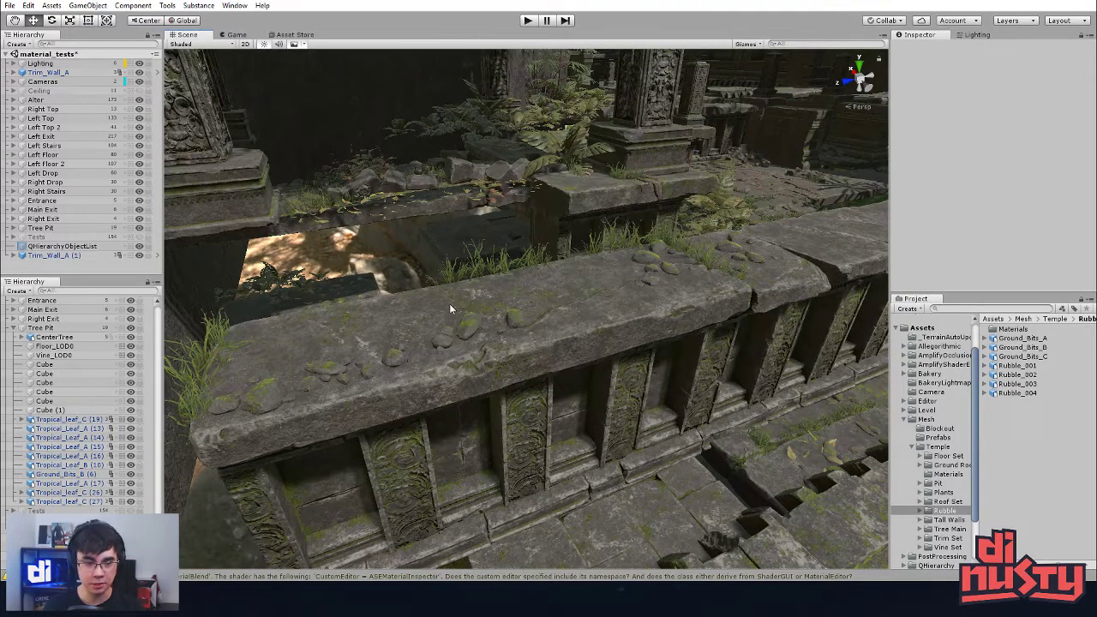
Step: Reopen the Trim_Wall_A prefab and duplicate a grass patch onto the base ledge, at about X -0.67, Y -0.69, Z -0.78
left_click(438, 387)
left_click(951, 70)
left_click_drag(714, 368, 497, 305, "alt")
left_click(507, 190)
left_click_drag(507, 190, 610, 350, "alt")
key("ctrl+d")
right_click_drag(610, 351, 570, 377, "alt")
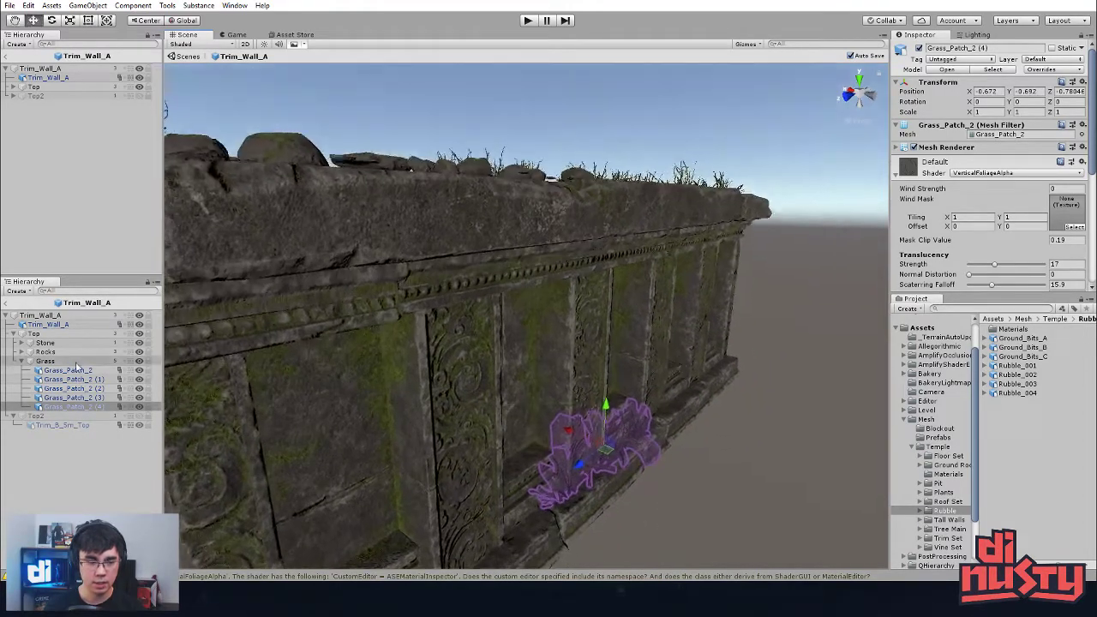
left_click_drag(569, 377, 563, 369, "alt")
Step: Tilt the ledge grass about 23° around Z, shift it to about X -0.62, Y -0.76, and retry the failed file opening
key("f")
left_click_drag(583, 437, 549, 352, "alt")
left_click_drag(536, 314, 608, 333)
key("w")
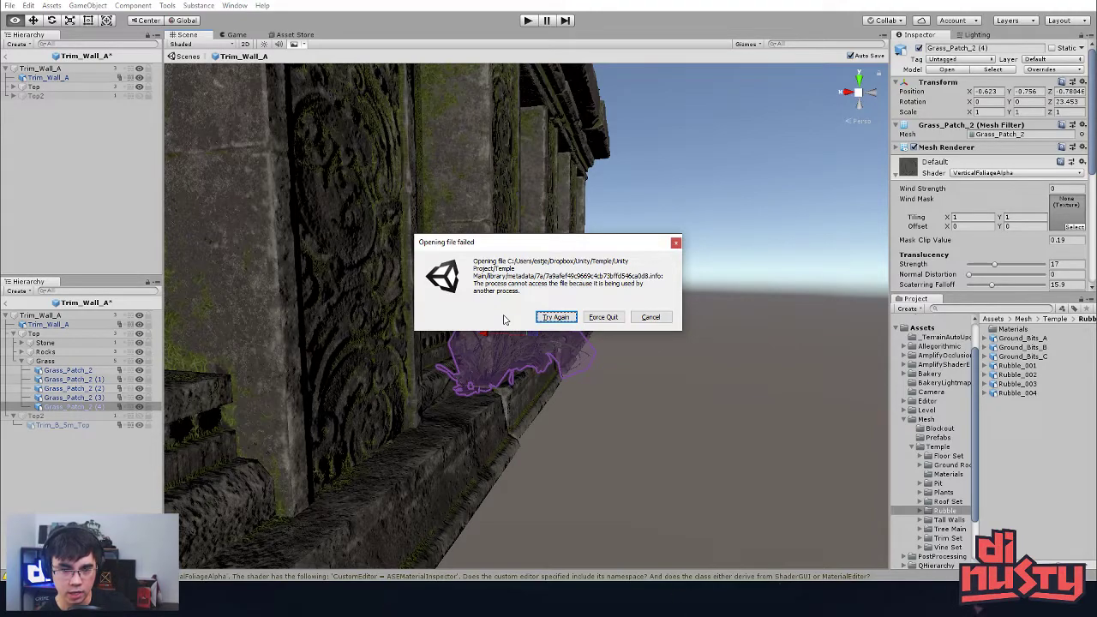
left_click(567, 320)
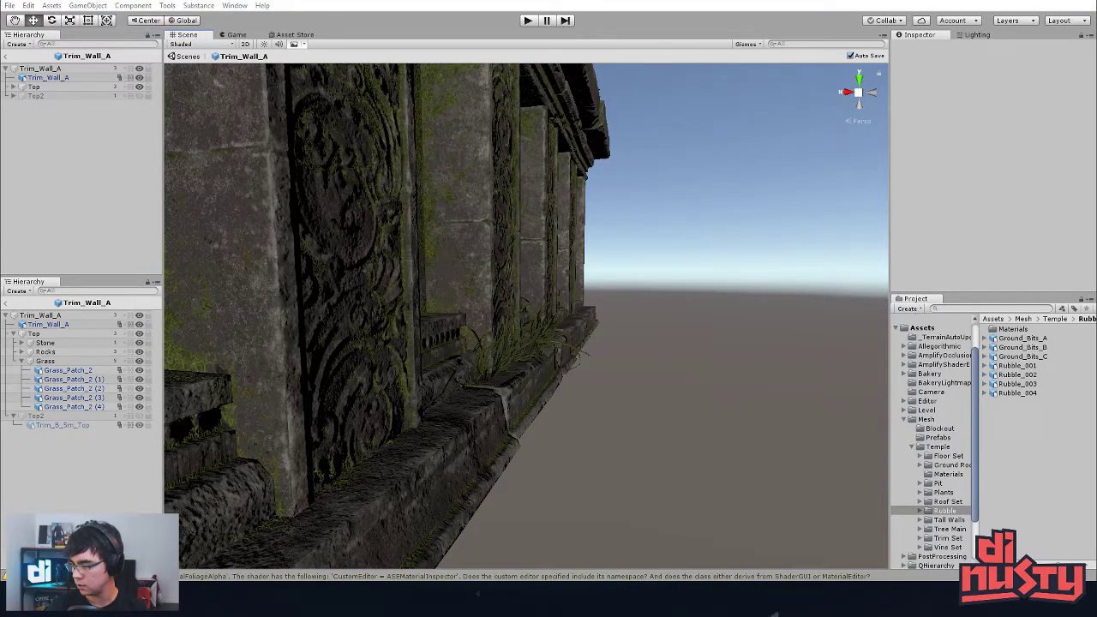
Step: Duplicate the tilted grass patch and slide the copy along the base ledge to about Z -1.9
left_click_drag(769, 419, 541, 500, "alt")
left_click(521, 409)
left_click(541, 499)
left_click(489, 403)
left_click_drag(489, 402, 433, 431, "alt")
key("ctrl+d")
left_click_drag(352, 368, 497, 403)
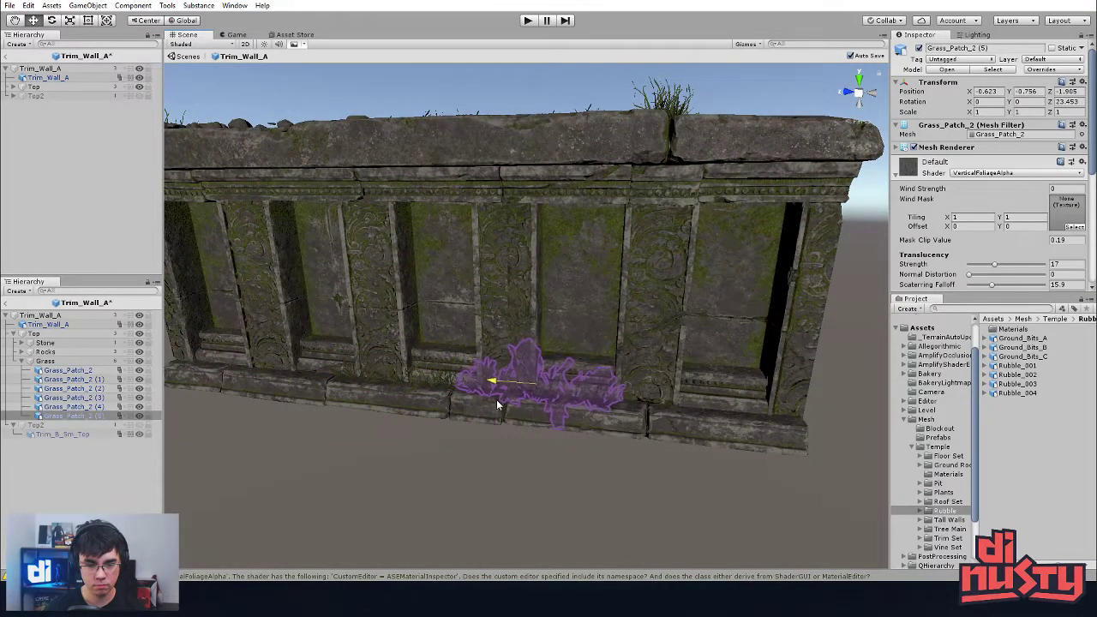
left_click(537, 435)
left_click_drag(538, 433, 724, 532, "alt")
Step: Duplicate Ground_Bits_B and lower the copy onto the base ledge, at about Y -0.74, Z -3.48
left_click(540, 243)
left_click_drag(541, 243, 524, 214, "alt")
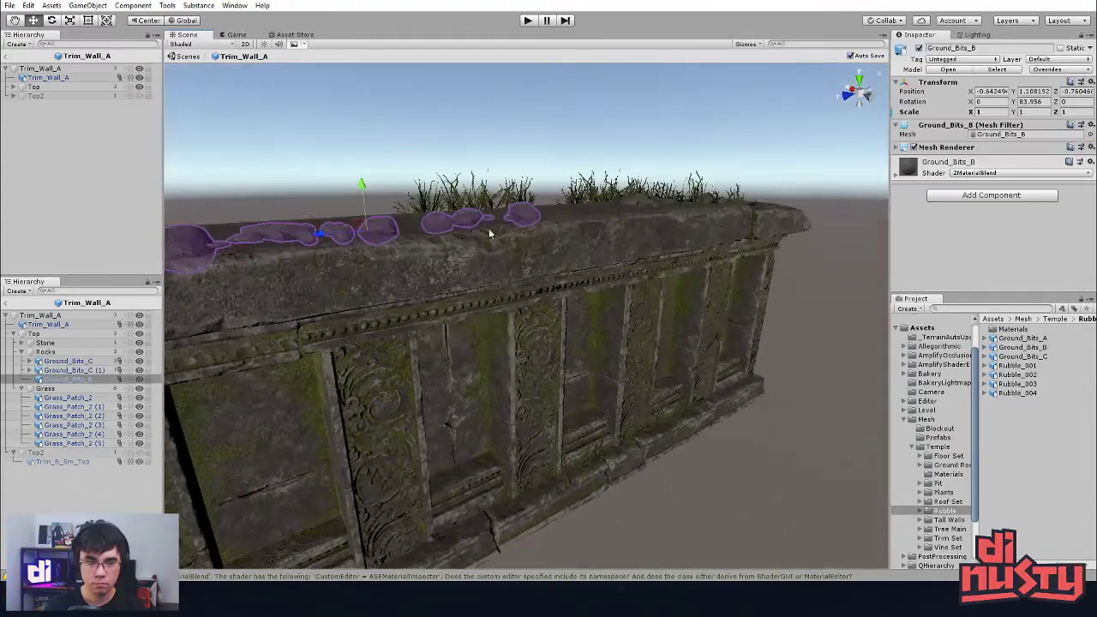
key("ctrl+d")
left_click_drag(358, 223, 725, 445)
key("ctrl+z")
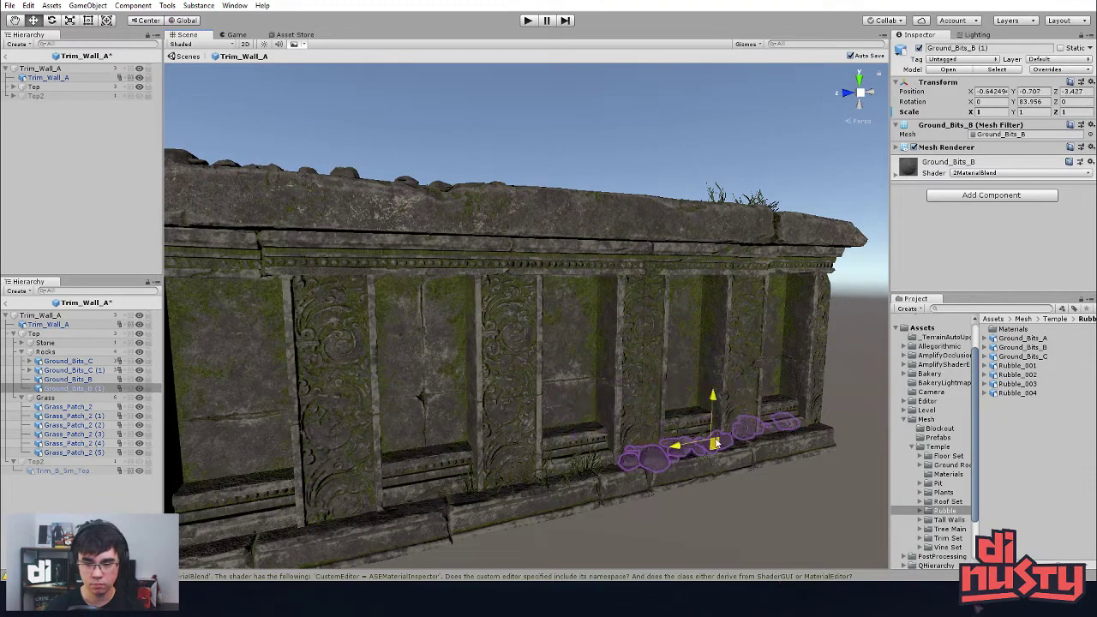
key("f")
right_click_drag(648, 456, 590, 494, "alt")
left_click_drag(590, 495, 357, 358, "alt")
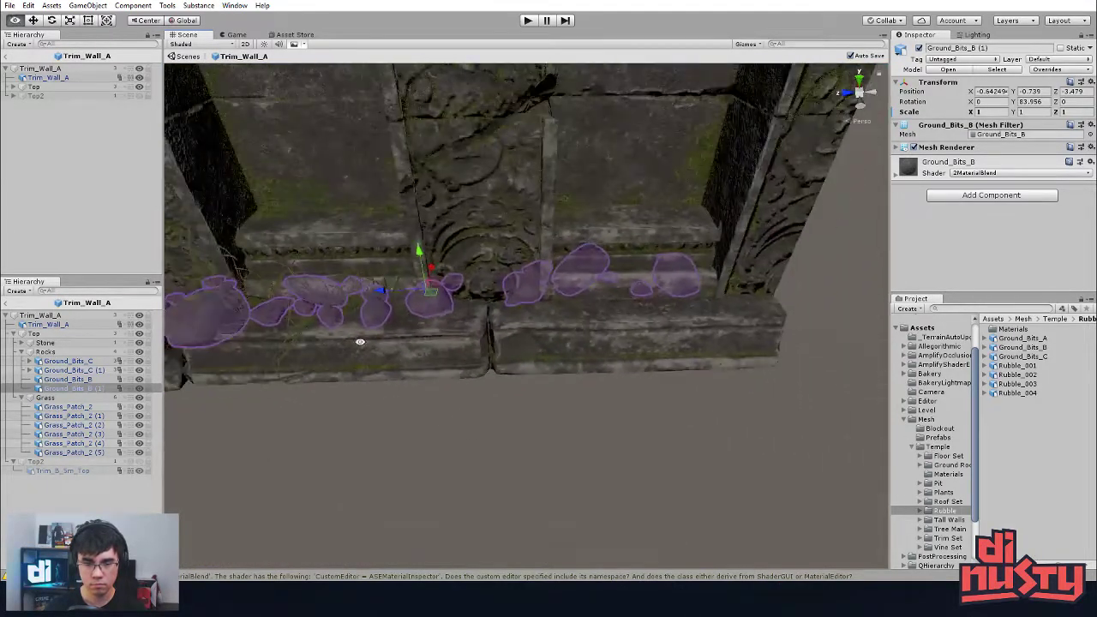
Step: Turn the ledge rubble about 180° around Y, move it to the opposite end of the ledge and seat it against the wall
left_click_drag(437, 314, 627, 328)
key("w")
scroll(263, 312, "down", 5)
left_click_drag(432, 301, 259, 335)
middle_click_drag(259, 335, 466, 335)
left_click_drag(465, 335, 538, 324)
right_click_drag(558, 330, 878, 399, "alt")
left_click_drag(625, 351, 603, 347, "alt")
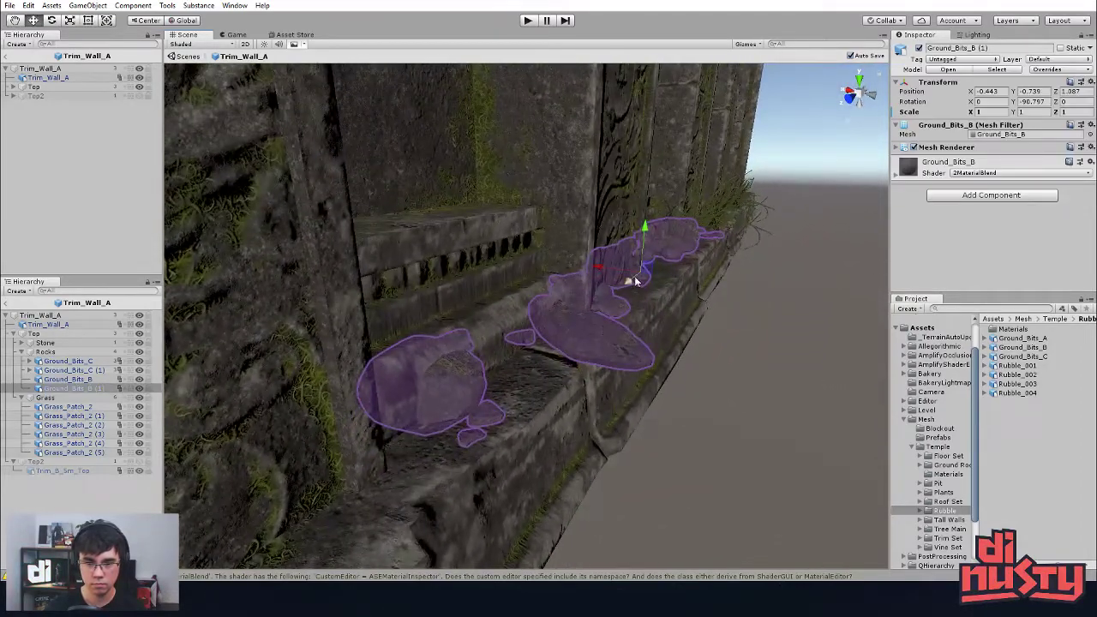
left_click_drag(649, 283, 535, 391)
left_click_drag(535, 391, 606, 359, "alt")
left_click(737, 368)
left_click_drag(737, 369, 265, 396, "alt")
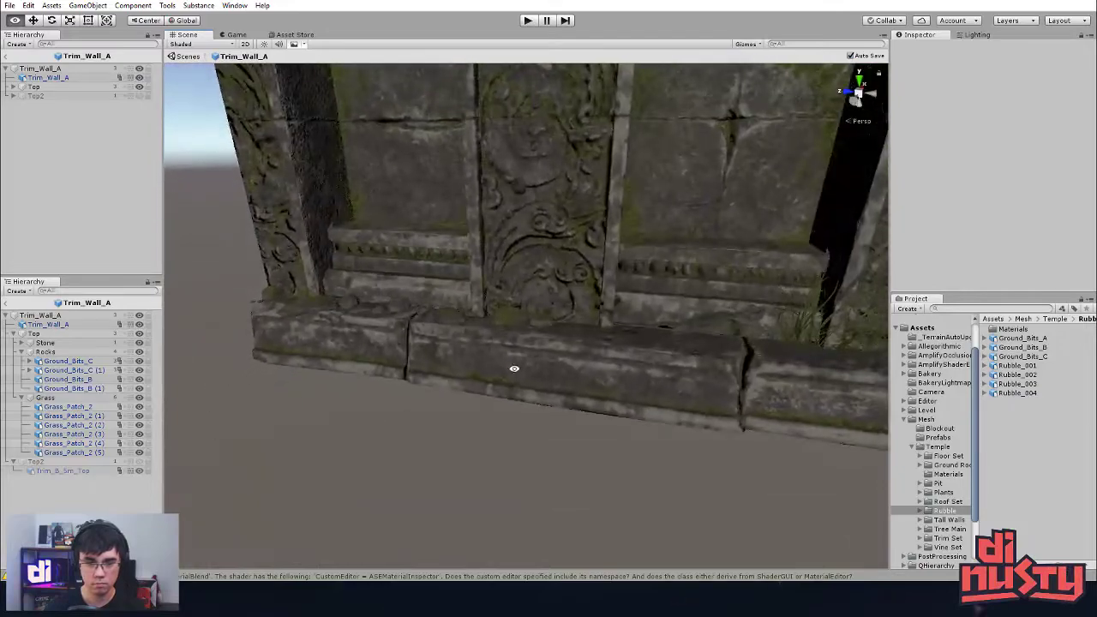
Step: Duplicate the ledge rubble and move the copy along the base to the other end of the ledge
left_click(491, 323)
key("ctrl+d")
left_click_drag(359, 310, 802, 358)
key("f")
key("f")
left_click(726, 453)
left_click_drag(727, 458, 798, 322, "alt")
Step: Fine-tune the position of the second rubble copy at the end of the base ledge
left_click(608, 408)
key("e")
key("w")
left_click_drag(614, 382, 626, 385)
left_click(423, 405)
left_click_drag(423, 404, 588, 468, "alt")
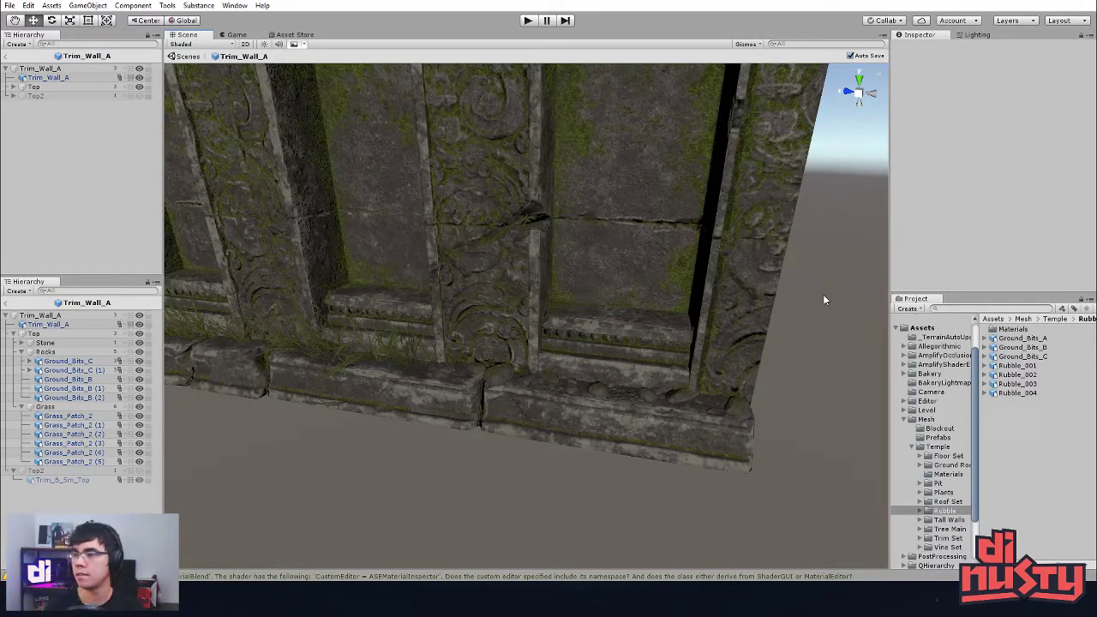
Step: Search the project for "grass" and add Grass_Patch_4 to the prefab
left_click_drag(822, 300, 559, 416, "alt")
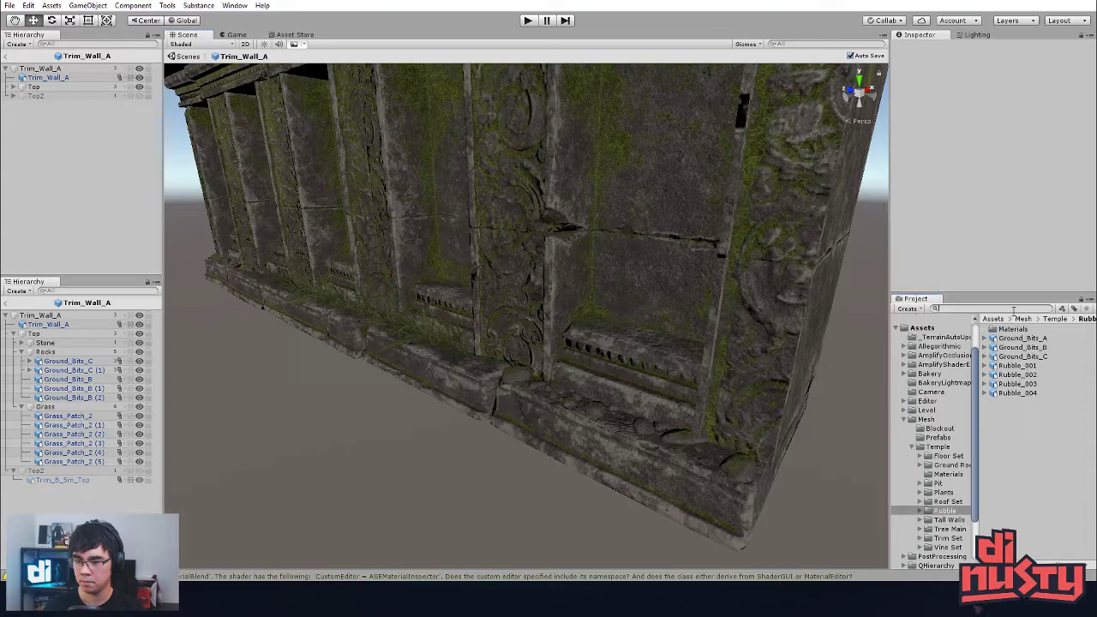
left_click(1029, 409)
scroll(1030, 420, "down", 2)
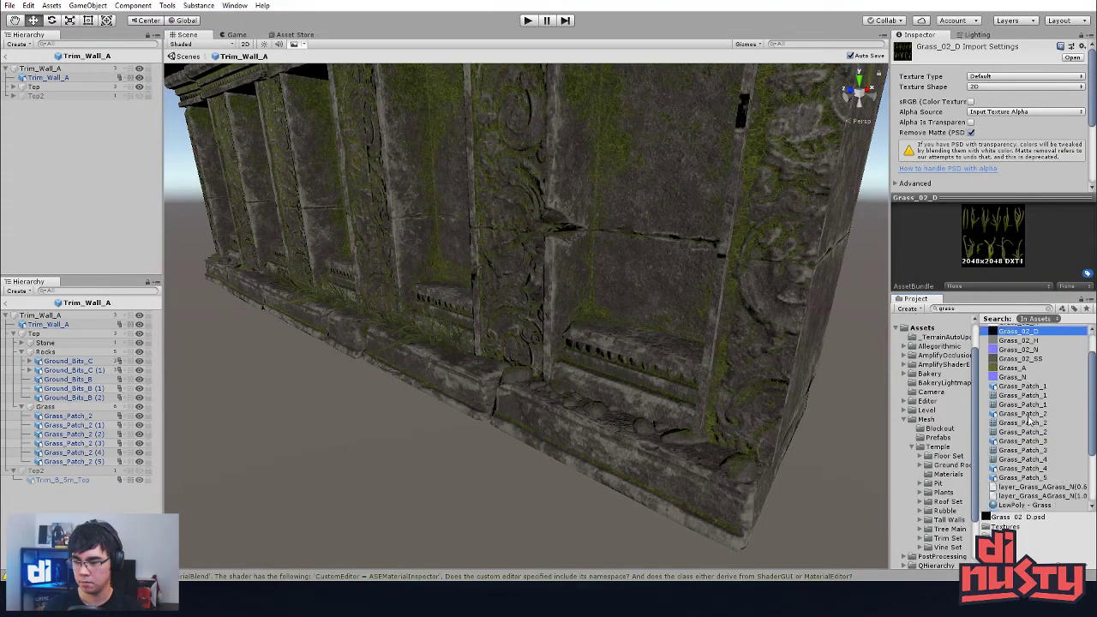
left_click(1038, 442)
key("Up")
left_click_drag(1040, 440, 650, 442)
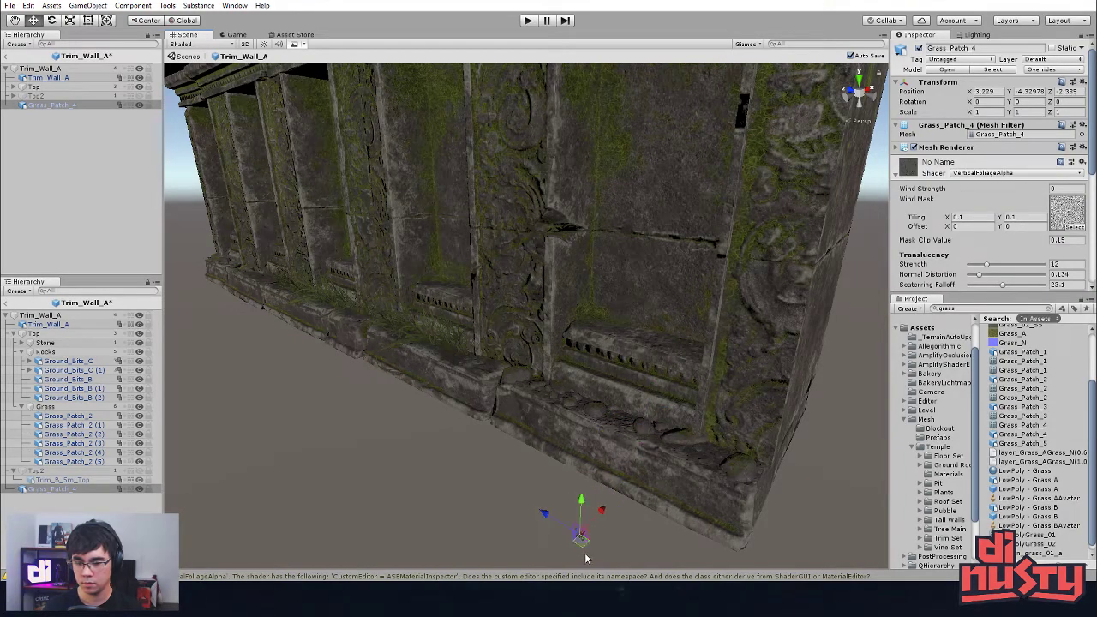
Step: Raise Grass_Patch_4 and move it across to the end of the wall's base ledge
left_click_drag(583, 501, 592, 318)
left_click_drag(600, 365, 665, 408)
left_click(653, 531)
left_click_drag(652, 530, 665, 424)
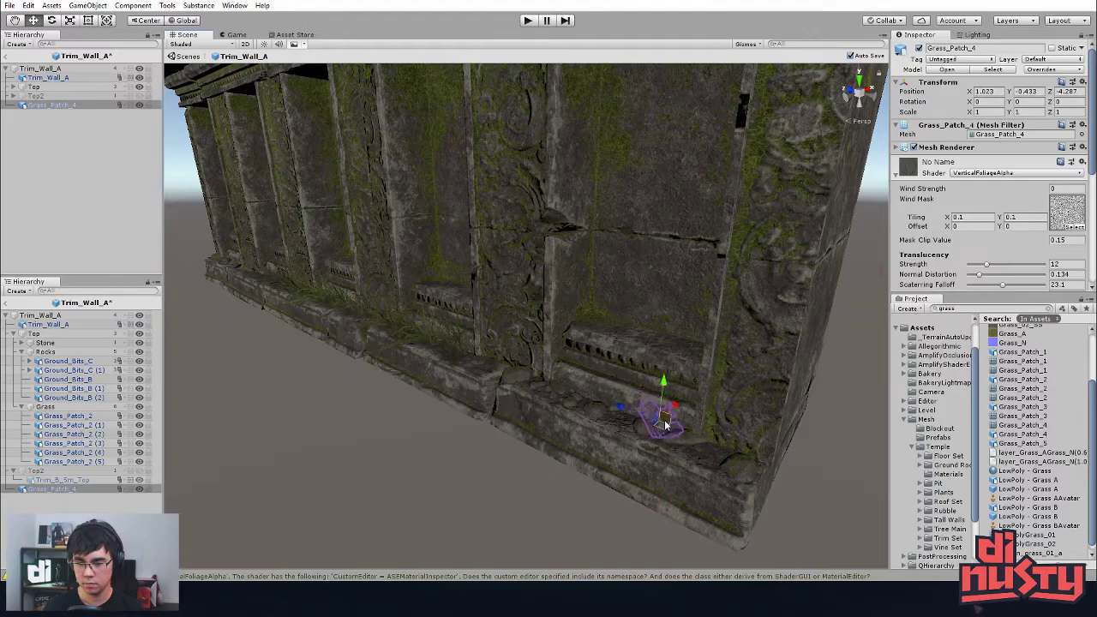
key("f")
right_click_drag(613, 449, 231, 367, "alt")
left_click_drag(232, 366, 451, 404, "alt")
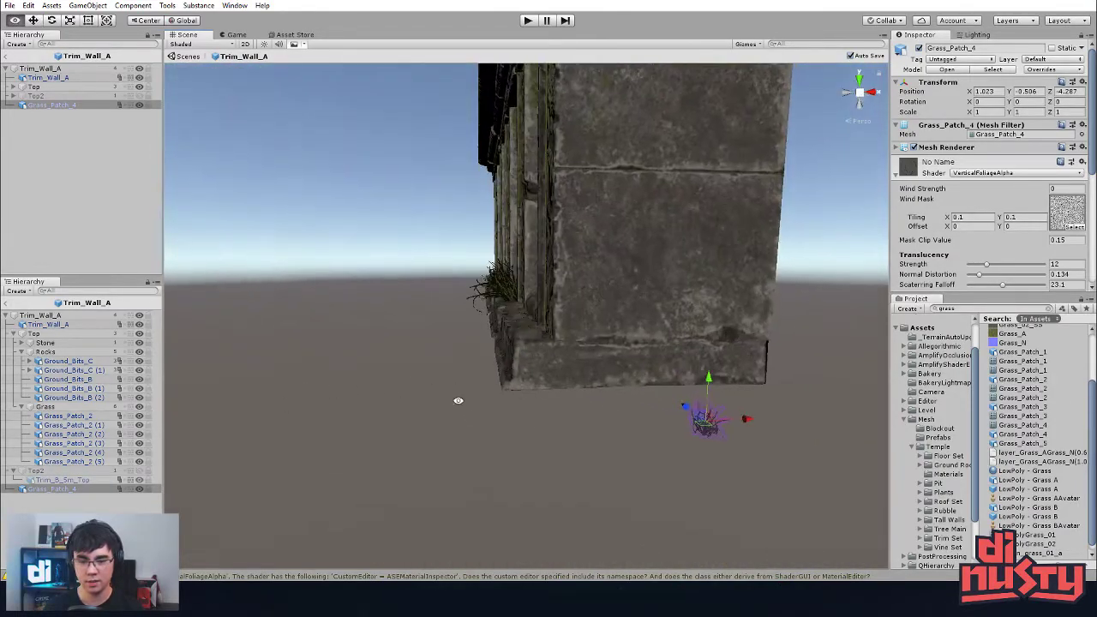
left_click_drag(696, 412, 599, 396)
Step: Tilt Grass_Patch_4 about 27° around Z and seat it on the outer end of the base ledge
scroll(467, 333, "up", 5)
middle_click_drag(600, 397, 511, 382, "alt")
left_click_drag(426, 295, 553, 310)
key("e")
left_click_drag(497, 286, 757, 471)
key("w")
left_click(756, 473)
left_click(753, 288)
left_click(747, 290)
left_click(746, 292)
left_click_drag(724, 297, 644, 284)
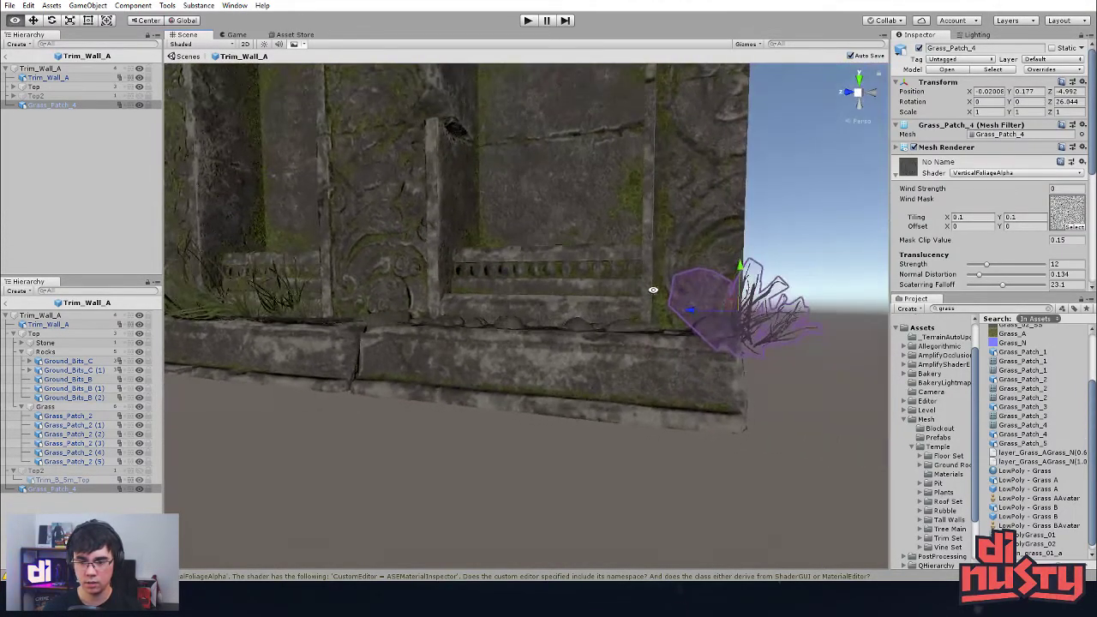
left_click_drag(714, 315, 744, 419)
Step: Duplicate the grass patch, move the copy along the ledge to the stone joint and rotate it to about -19°, 42°, 25°
key("ctrl+d")
left_click_drag(768, 346, 647, 388)
key("e")
right_click_drag(647, 388, 692, 394, "alt")
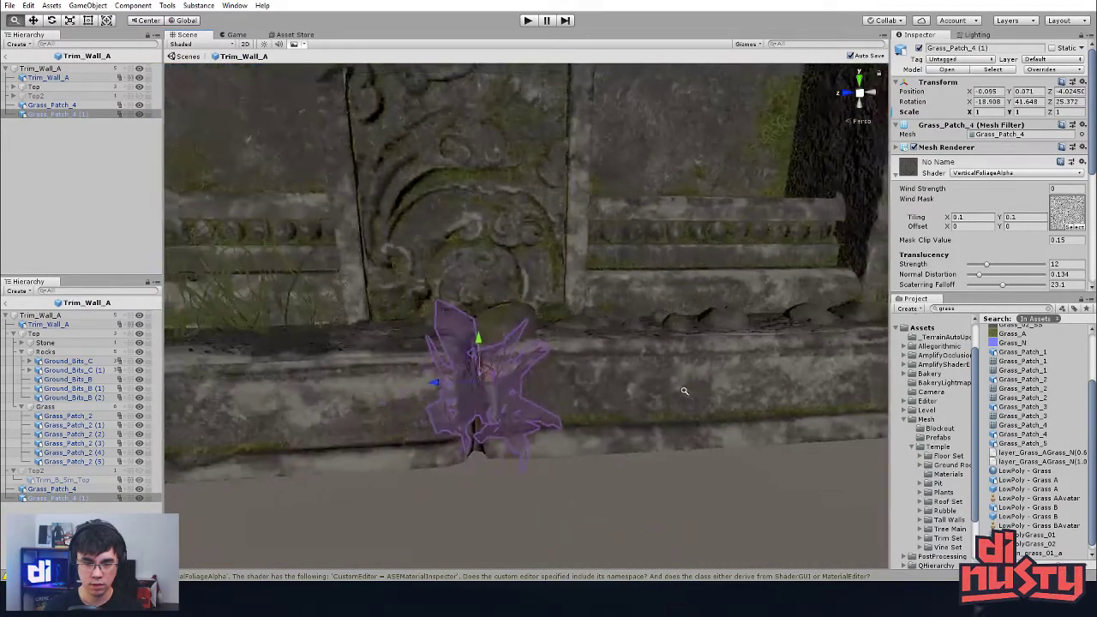
left_click_drag(691, 392, 605, 306, "alt")
left_click(467, 364)
left_click(468, 373)
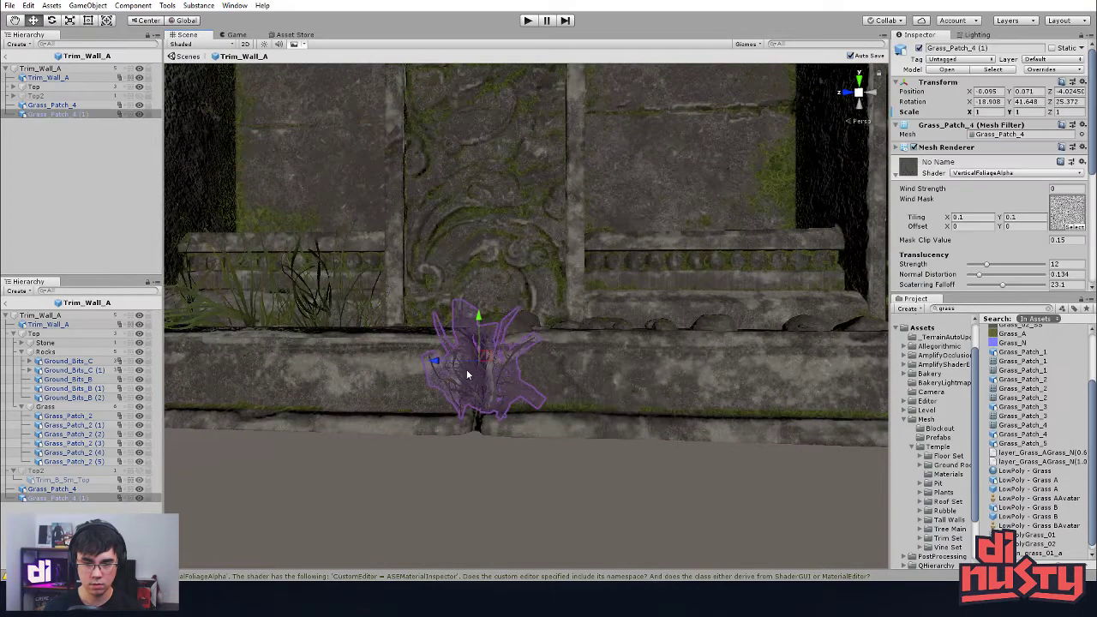
left_click_drag(460, 365, 451, 365)
left_click_drag(518, 494, 508, 369)
Step: Duplicate the grass again and place the copy beside the rubble at the ledge's other end, rotated to about 8°, -18°, 47°
left_click(700, 275)
key("ctrl+d")
left_click_drag(514, 413, 373, 521, "alt")
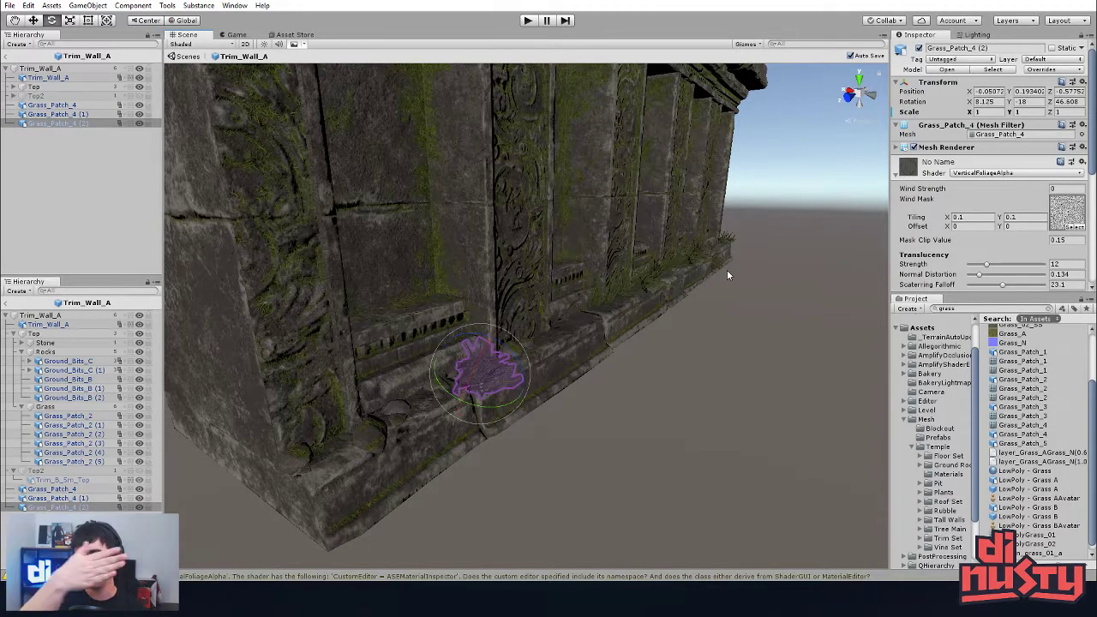
Step: Lower the grass copy beside the rubble to a Y position of 0.149 so it sits on the ledge
middle_click_drag(683, 240, 735, 128)
scroll(735, 129, "down", 3)
left_click_drag(735, 129, 622, 346, "alt")
scroll(622, 345, "up", 4)
middle_click_drag(622, 345, 618, 351)
mouse_move(617, 351)
left_mouse_down("alt")
mouse_move(617, 338)
mouse_move(620, 347)
left_mouse_up("alt")
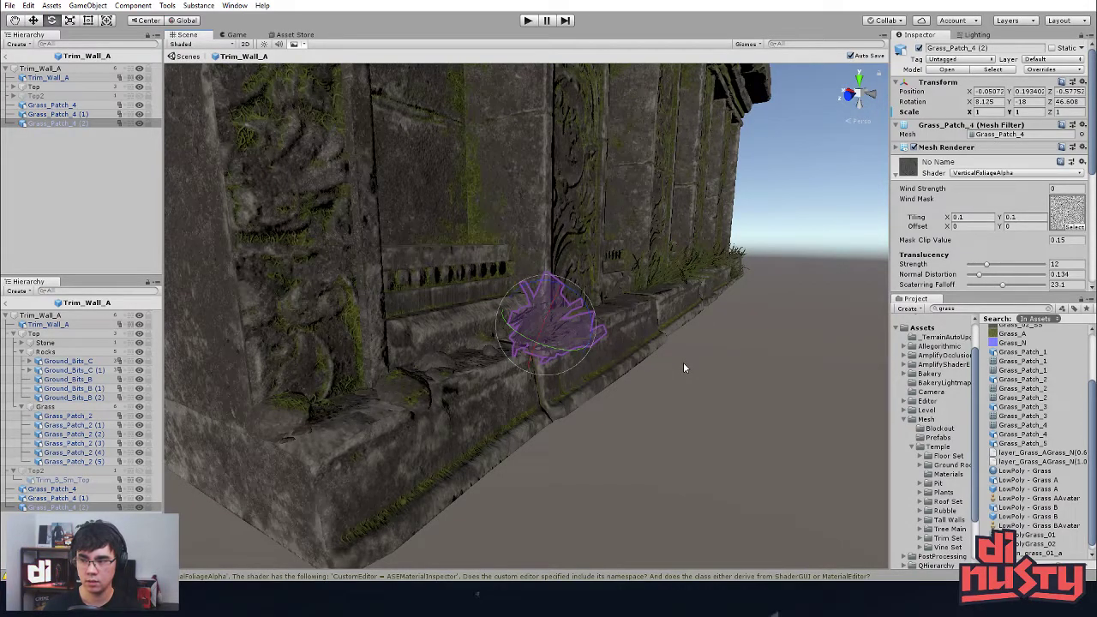
left_click_drag(697, 360, 695, 348, "alt")
left_click(587, 386)
left_click_drag(588, 386, 584, 353, "alt")
left_click(557, 274)
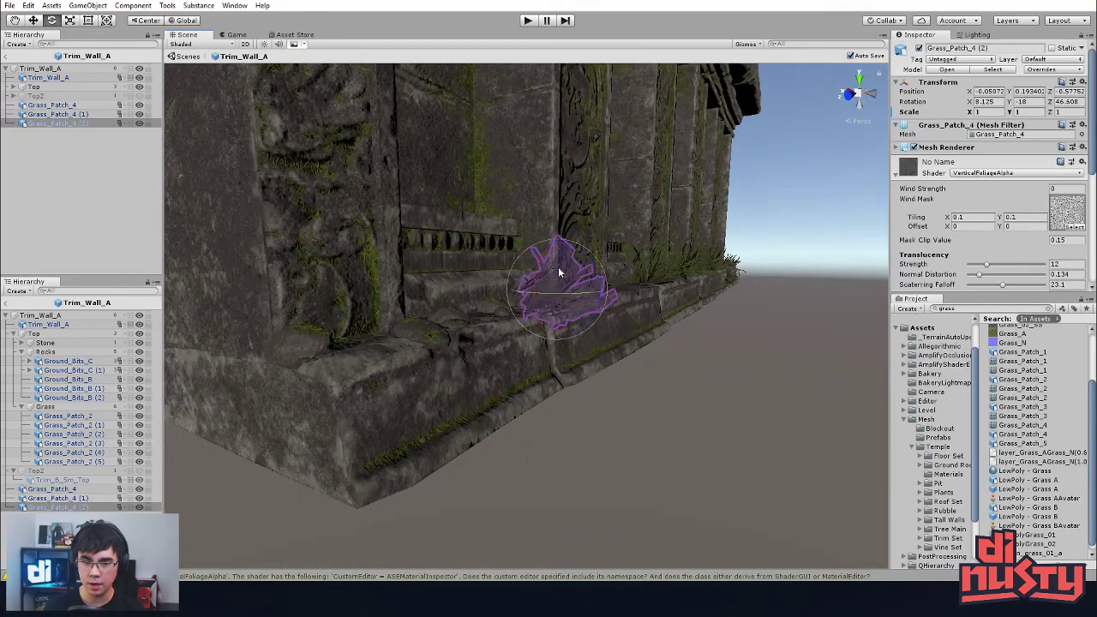
left_click_drag(561, 265, 560, 281)
Step: Examine the wall from several angles to judge how the grass and rubble sit along the base ledge
left_click(715, 378)
left_click_drag(717, 379, 609, 329, "alt")
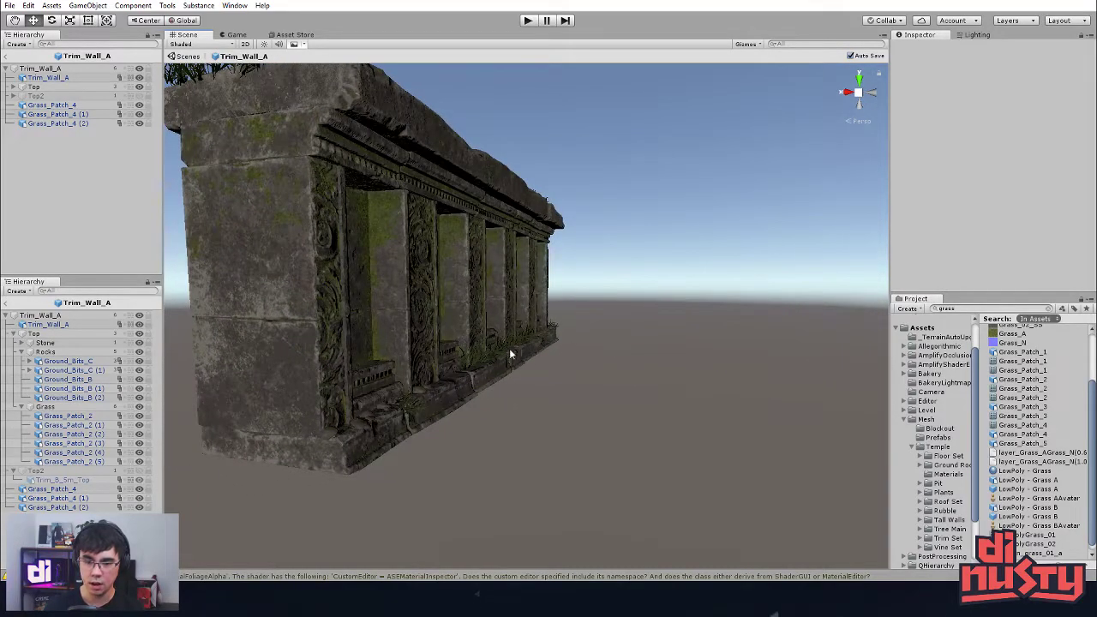
mouse_move(491, 315)
left_mouse_down("alt")
mouse_move(465, 309)
mouse_move(487, 317)
left_mouse_up("alt")
middle_click_drag(488, 317, 564, 335)
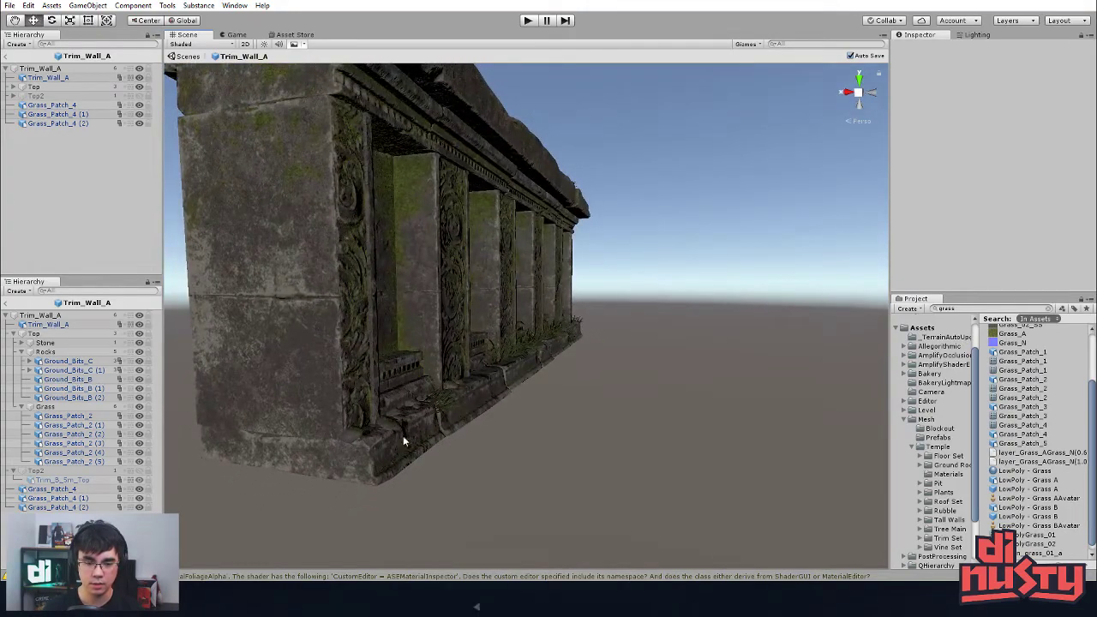
left_click(526, 354)
left_click_drag(526, 353, 419, 440, "alt")
right_click_drag(418, 440, 694, 404, "alt")
left_click_drag(693, 403, 581, 298, "alt")
left_click(592, 350)
left_click_drag(592, 350, 774, 374, "alt")
left_click(805, 426)
left_click_drag(817, 443, 801, 397, "alt")
Step: Duplicate the grass patch beside the rubble and place the copy farther along the base ledge at the next stone joint
left_click(482, 352)
left_click_drag(583, 380, 625, 359, "alt")
left_click_drag(747, 325, 558, 377, "alt")
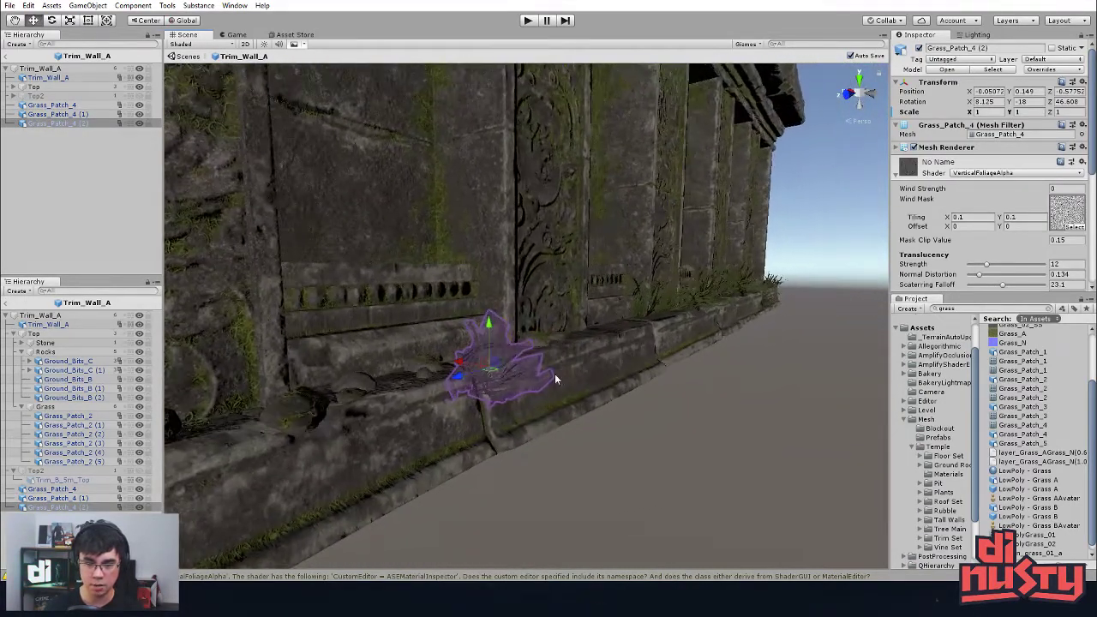
key("ctrl+d")
left_click_drag(492, 365, 488, 314)
key("f")
key("e")
key("w")
left_click(499, 392)
left_click_drag(500, 391, 650, 412, "alt")
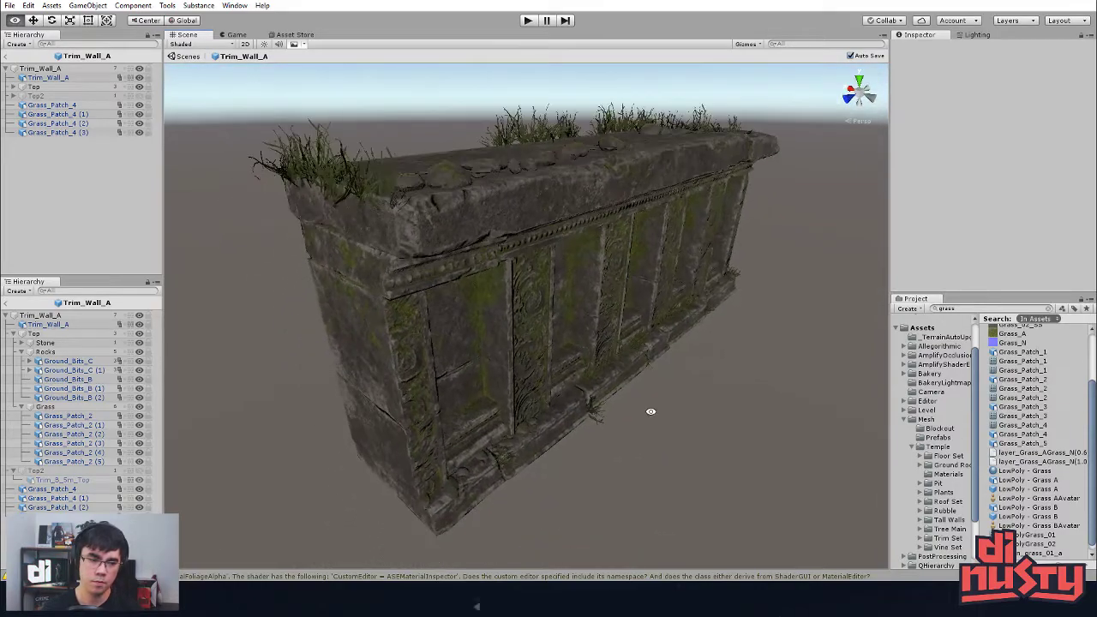
Step: Move the four Grass_Patch_4 objects into the Grass group under Top
left_click(96, 490)
left_click(68, 516, "shift")
left_click_drag(65, 500, 49, 408)
left_click(243, 412)
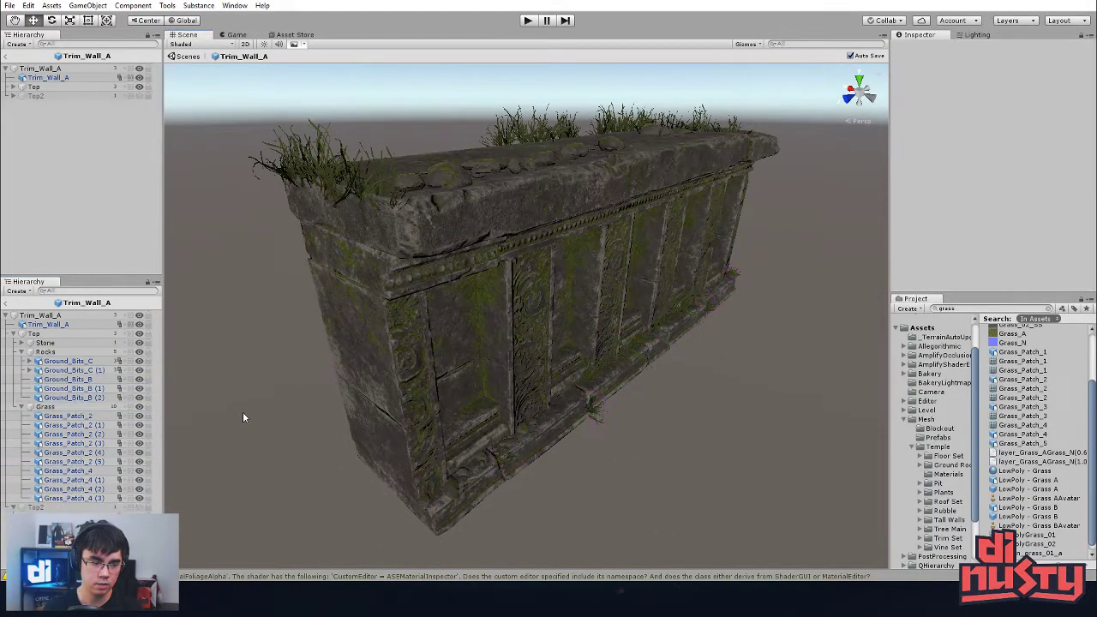
Step: Return to the main scene and examine the dressed wall sections in the temple environment
left_click(194, 60)
left_click(360, 190)
left_click_drag(437, 248, 360, 428, "alt")
left_click(358, 428)
left_click(483, 402)
left_click_drag(482, 402, 548, 431, "alt")
left_click(385, 507)
left_click(380, 460)
left_click(358, 507)
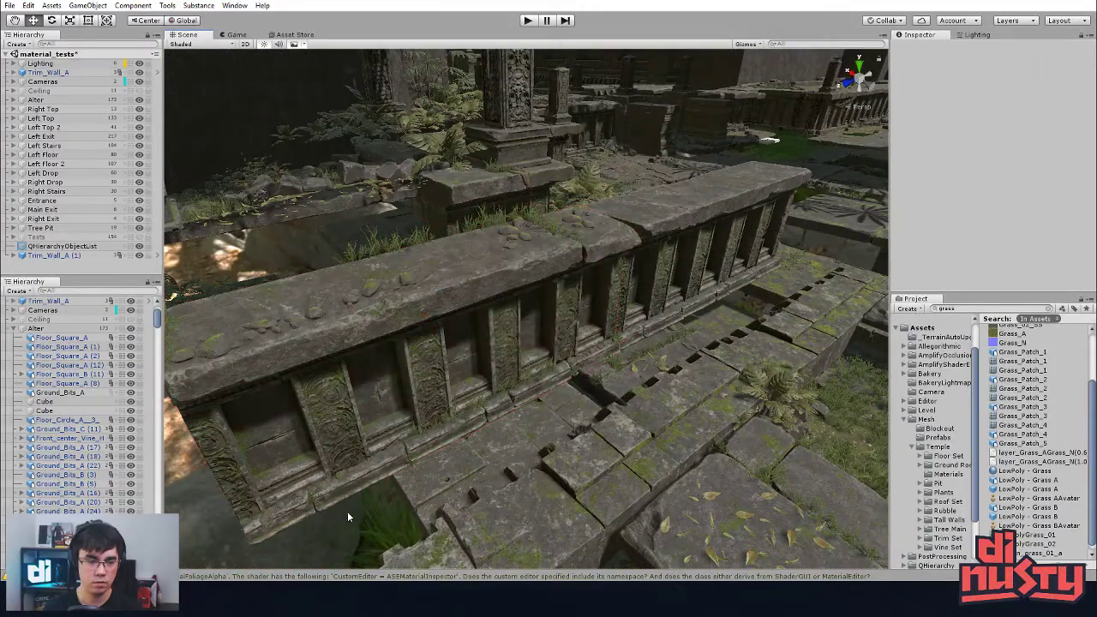
Step: Reopen the Trim_Wall_A prefab for editing, then select and collapse its Top group
left_click(341, 461)
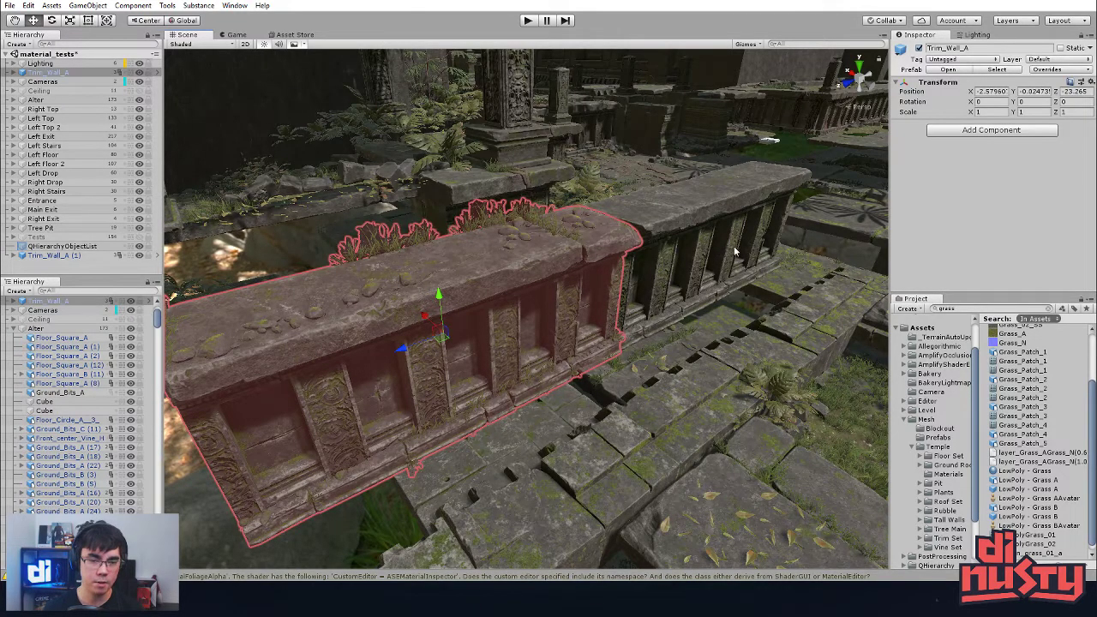
left_click(949, 69)
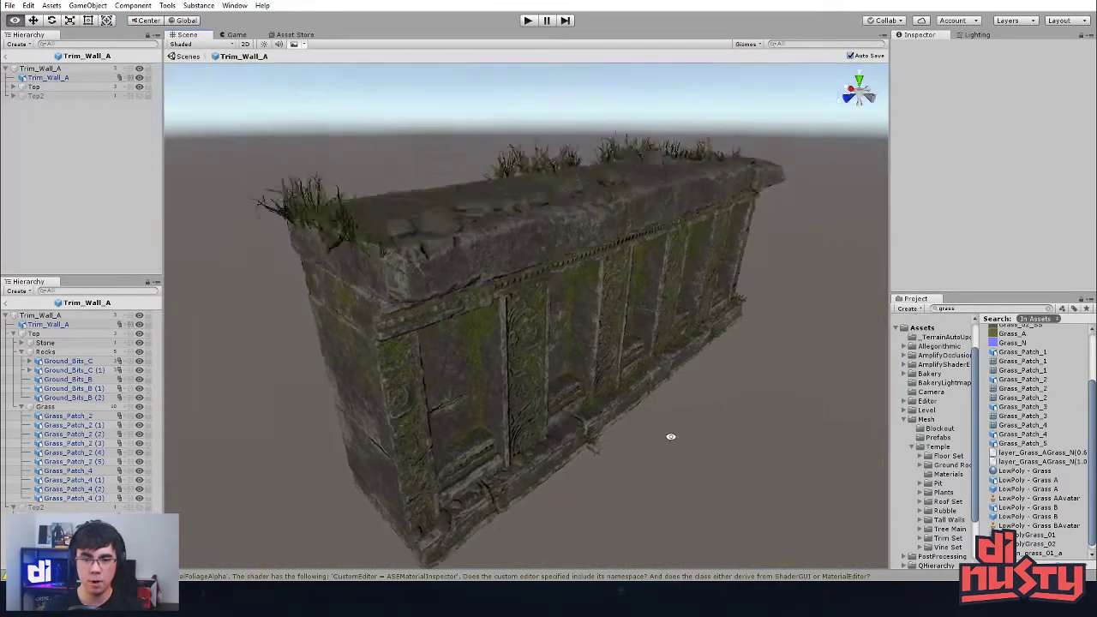
left_click(522, 182)
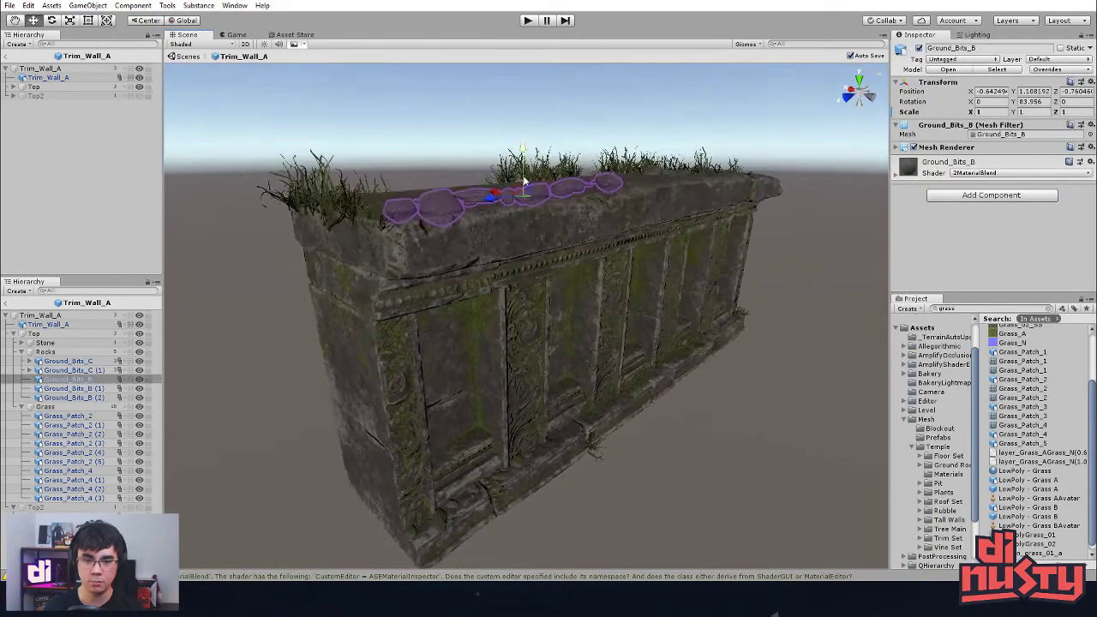
left_click(47, 343)
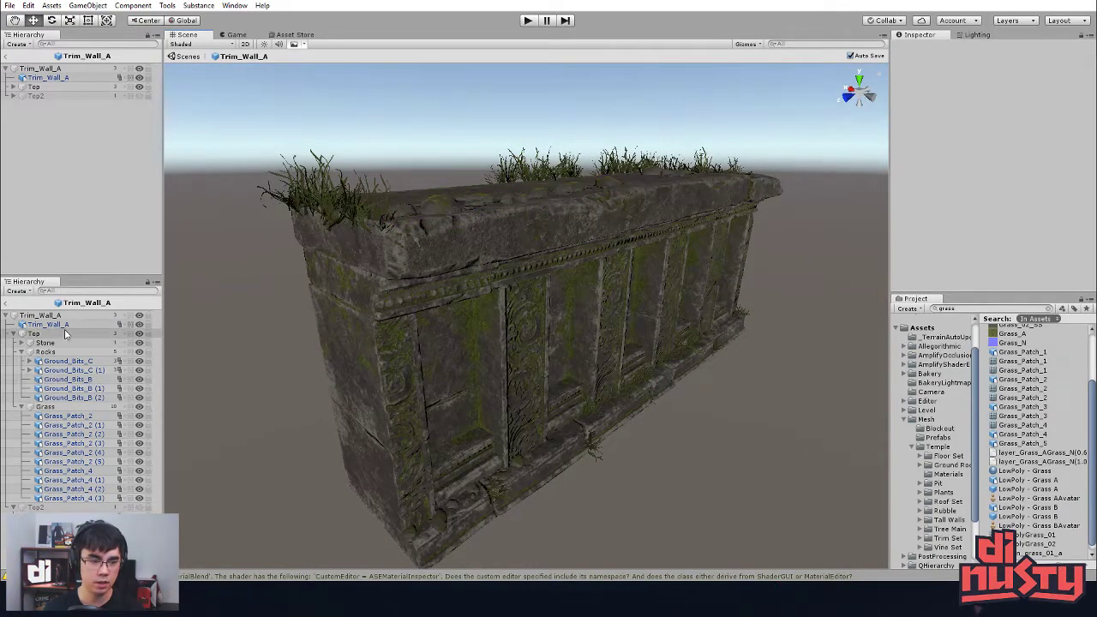
key("Up")
left_click(14, 334)
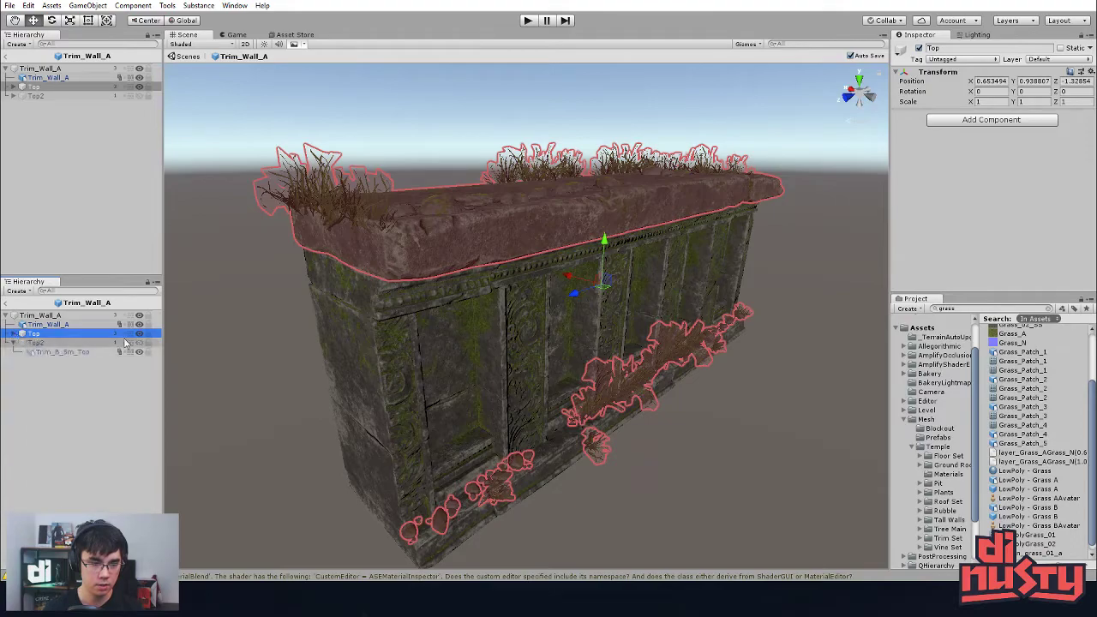
Step: Toggle the visibility of the Top and Top2 groups to check which dressing belongs to each
left_click(138, 334)
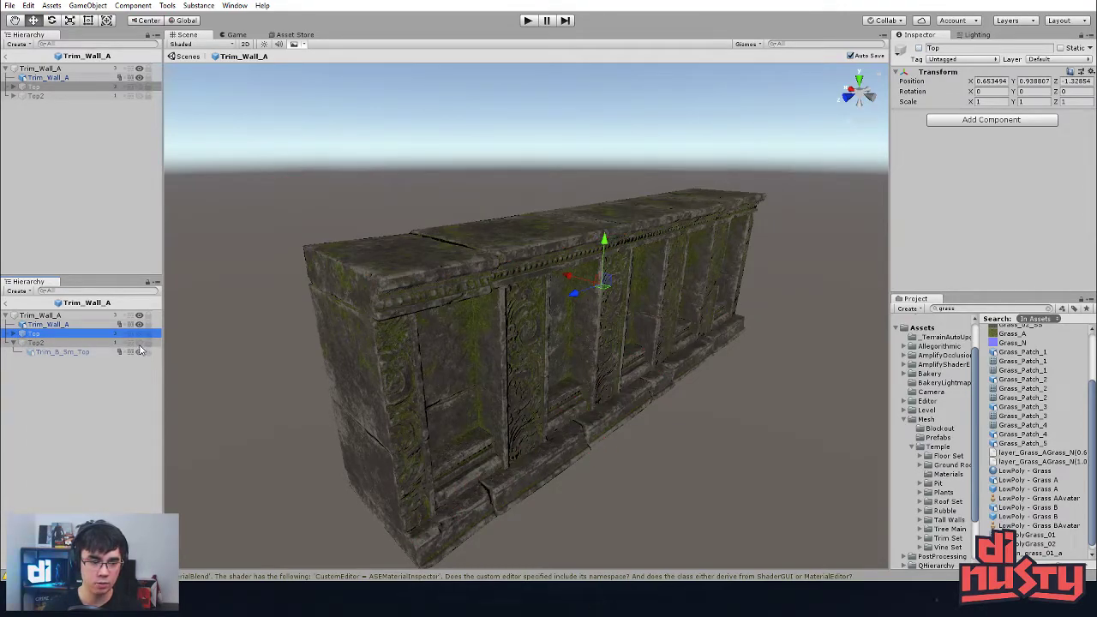
left_click(139, 344)
left_click(139, 343)
left_click(140, 334)
left_click(140, 334)
left_click(140, 334)
Step: Select the grass patches and rubble along the base ledge and move them out of Top to the prefab root
left_click_drag(669, 431, 698, 339, "alt")
left_click_drag(733, 232, 404, 547)
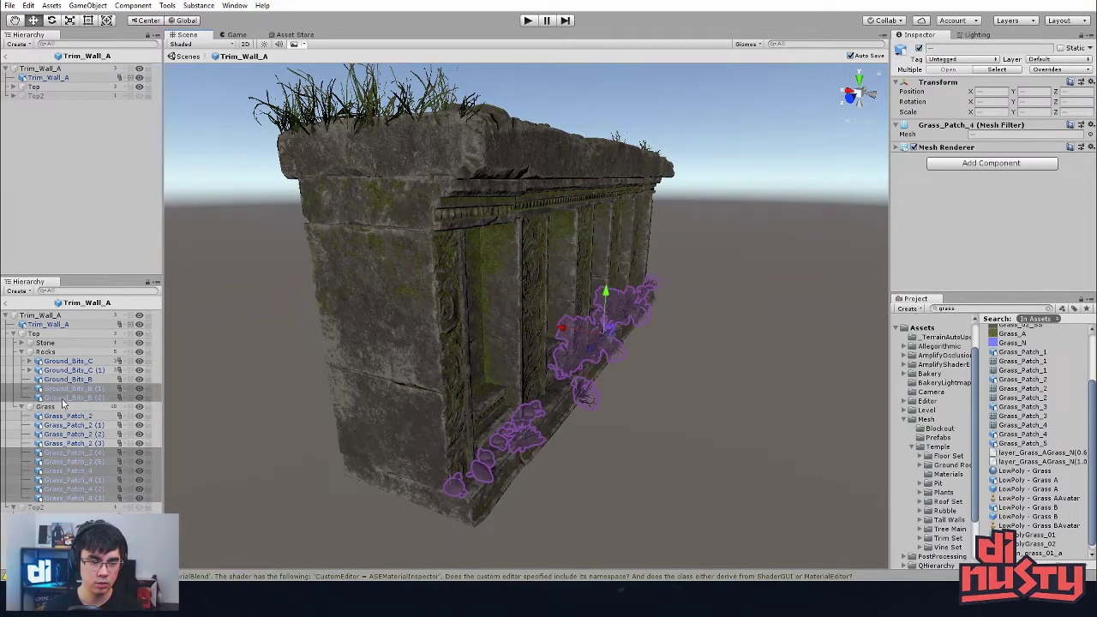
left_click_drag(78, 403, 73, 337)
left_click(58, 335)
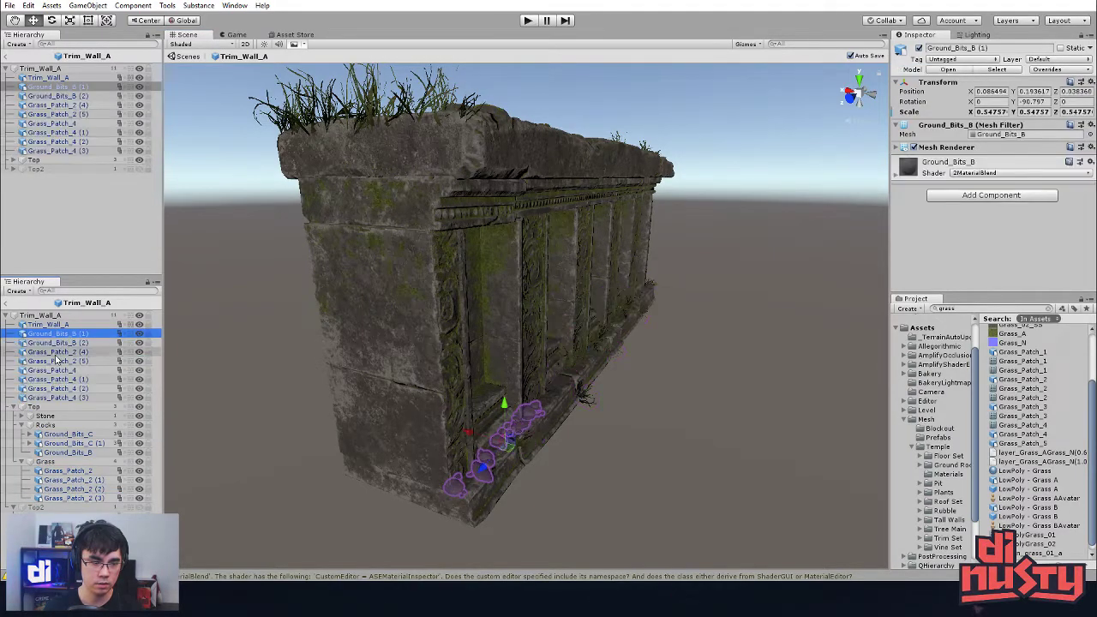
left_click(54, 398)
left_click(54, 353)
left_click(53, 399, "shift")
right_click(53, 401)
left_click(40, 363)
left_click(40, 354)
left_click(41, 333)
Step: Create an empty object under the Trim_Wall_A prefab root and name it Grass
right_click(49, 318)
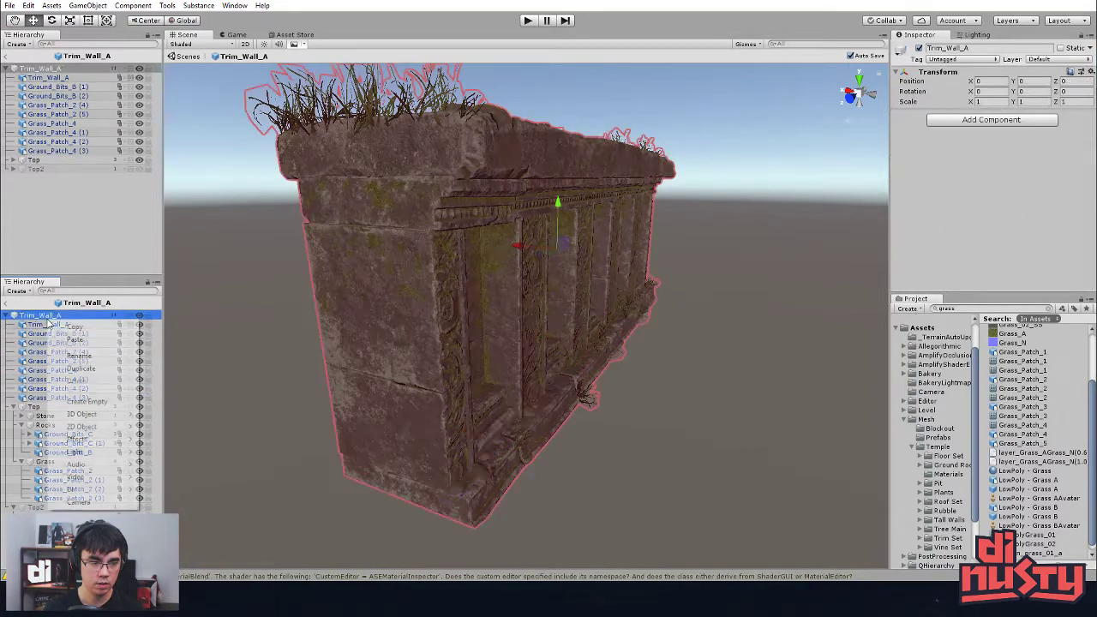
left_click(114, 402)
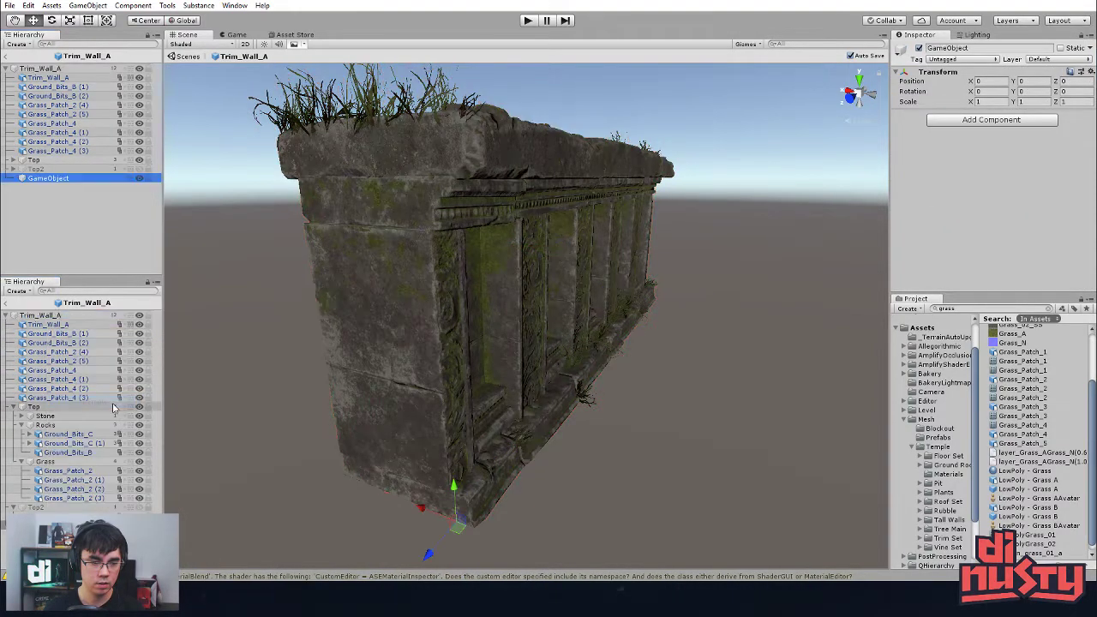
left_click(49, 525)
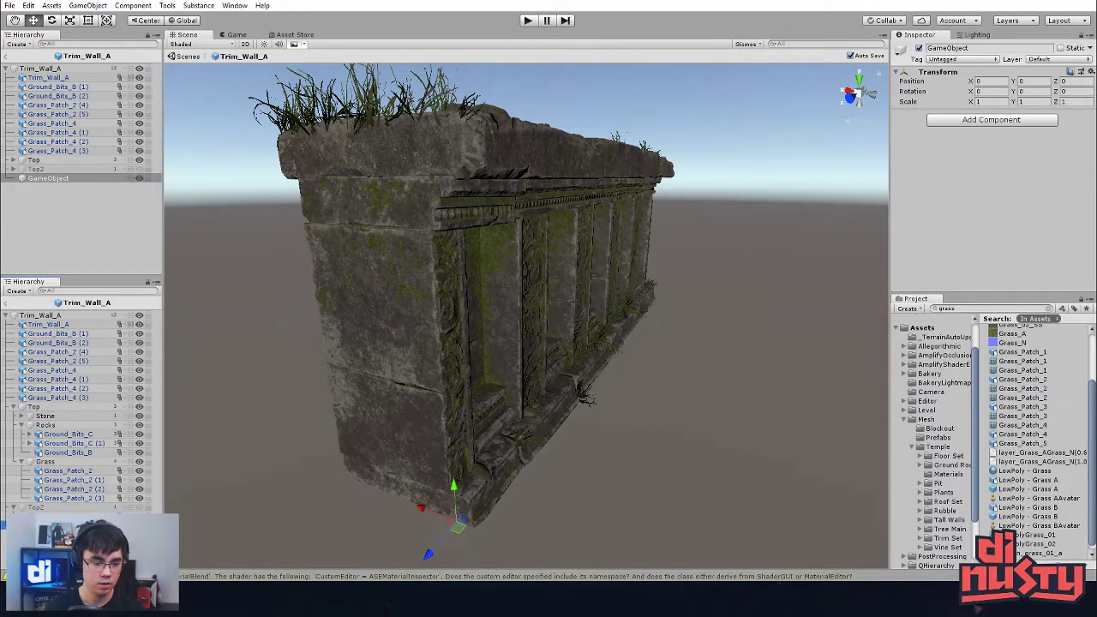
left_click(48, 324)
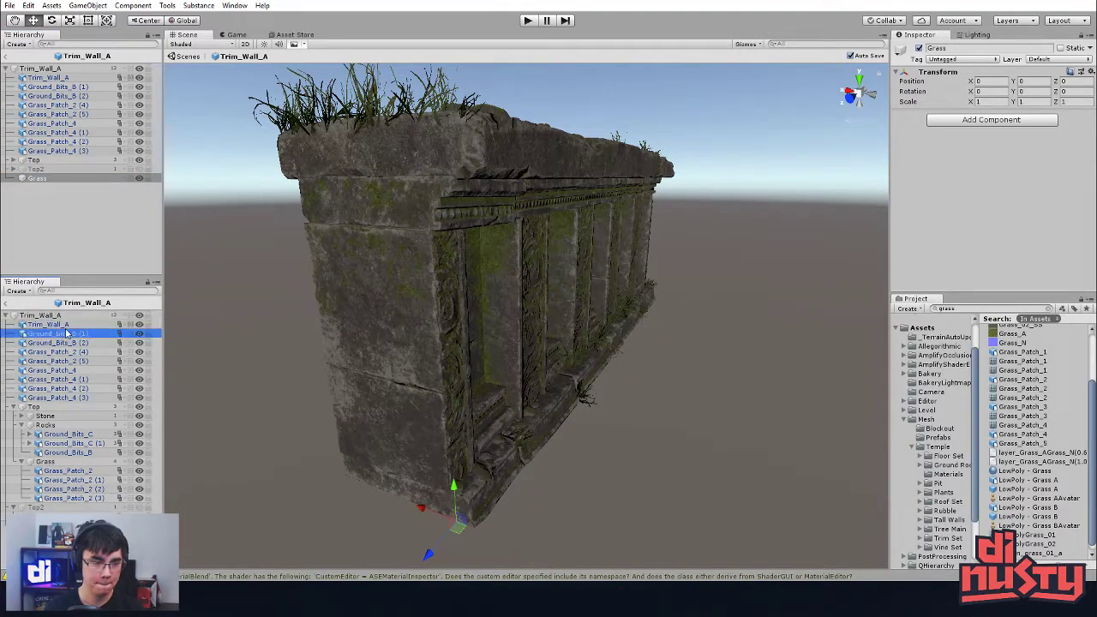
left_click(51, 548)
left_click(52, 526)
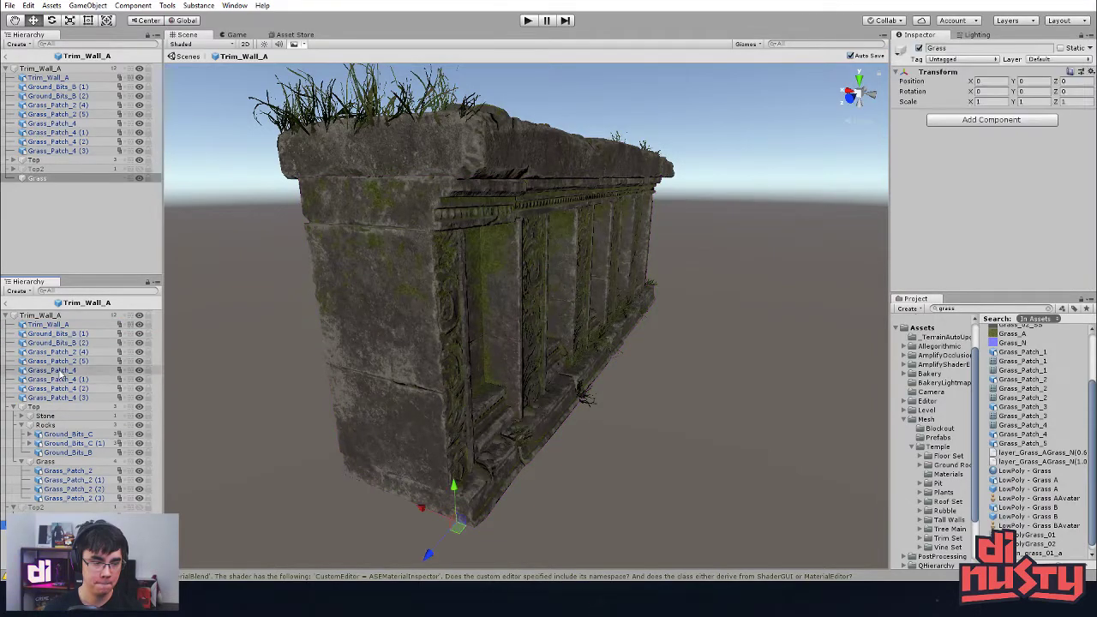
left_click(58, 370)
left_click(61, 388)
left_click(62, 352)
left_click(63, 346)
left_click(69, 333)
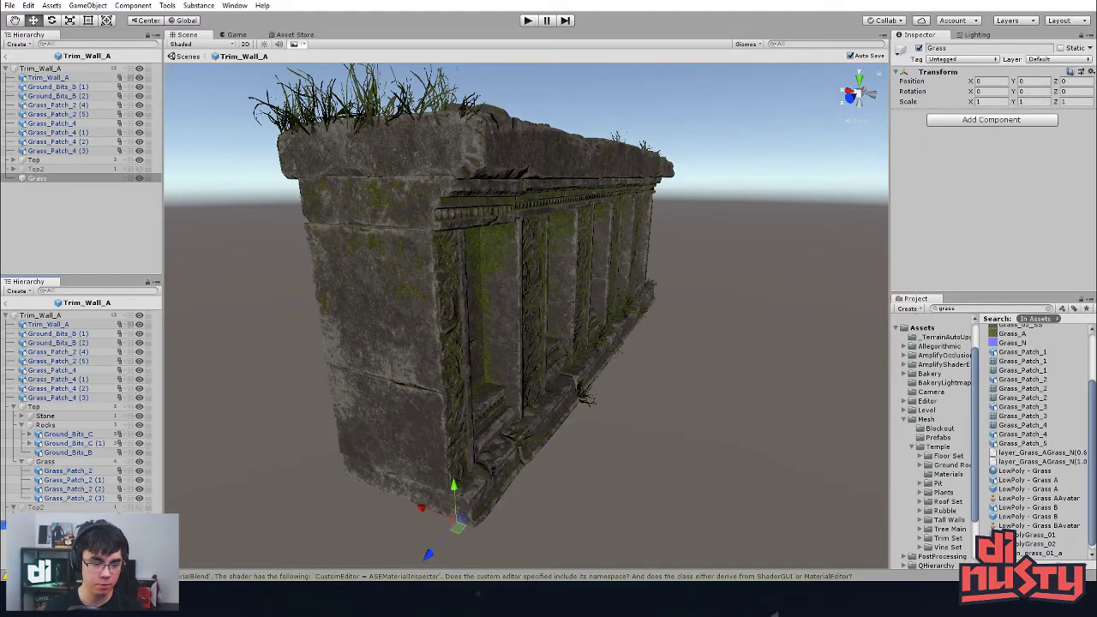
right_click(50, 352)
mouse_move(86, 522)
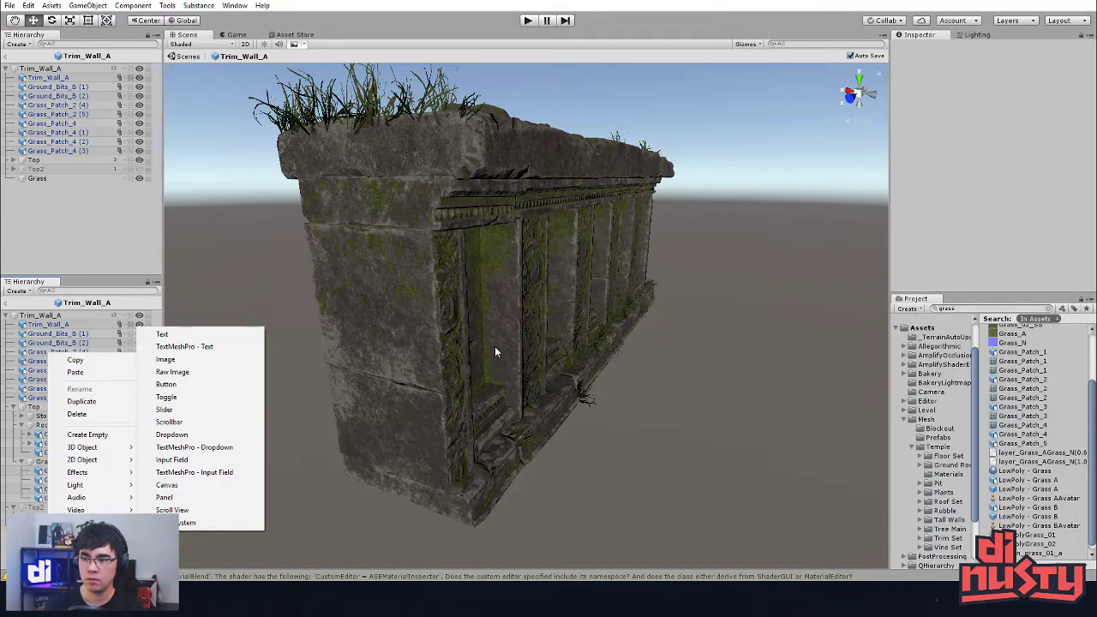
left_click(699, 276)
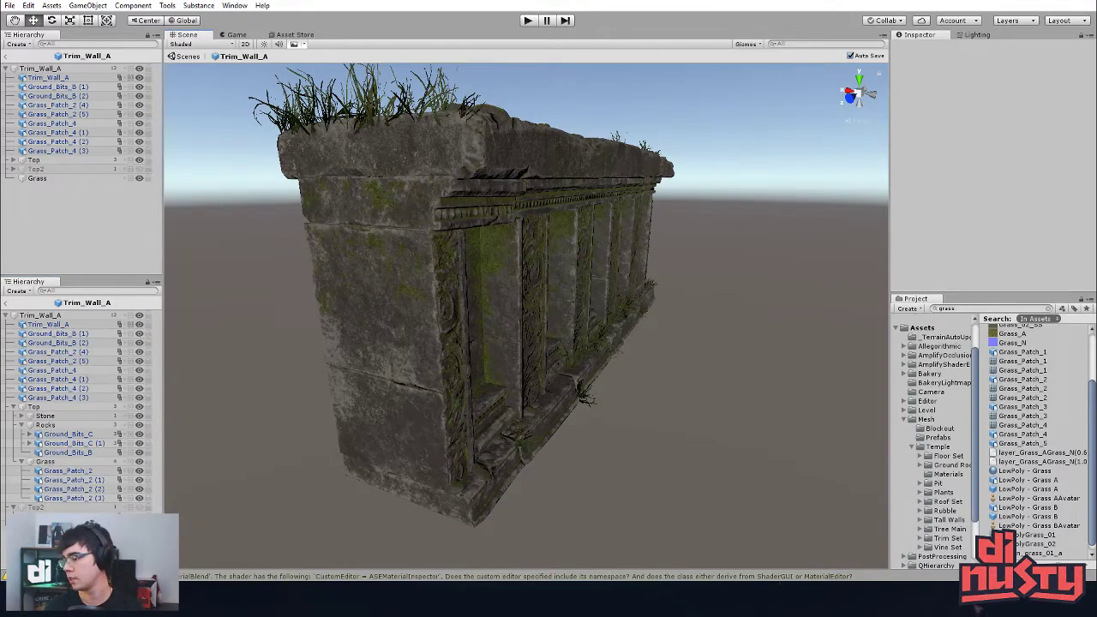
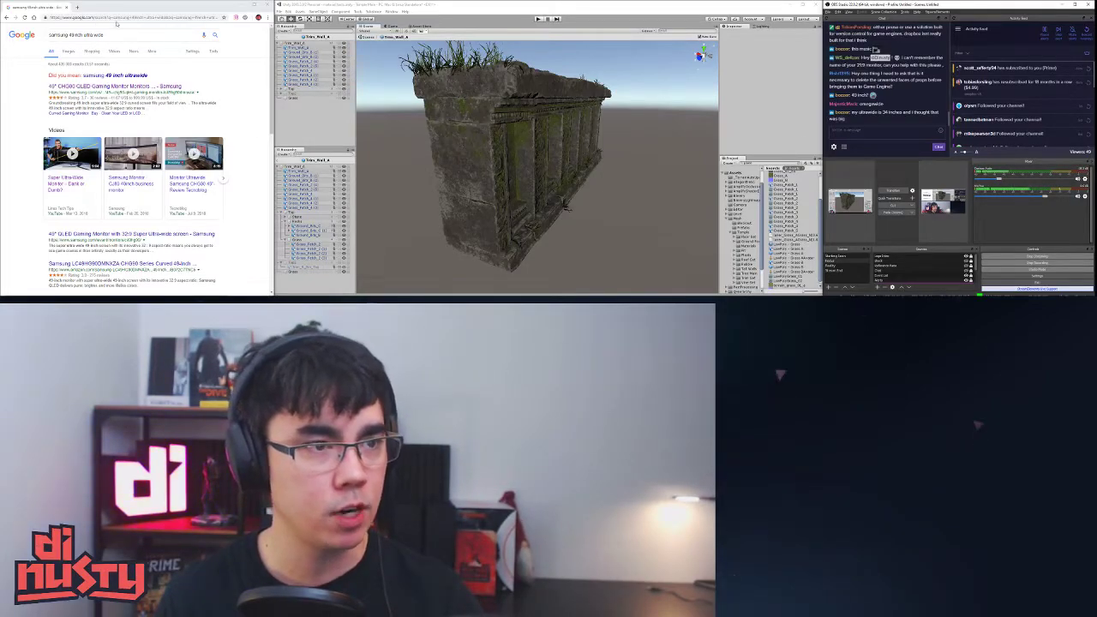
Step: Close the browser window and look through The Empire Command page's table of contents
left_click(267, 6)
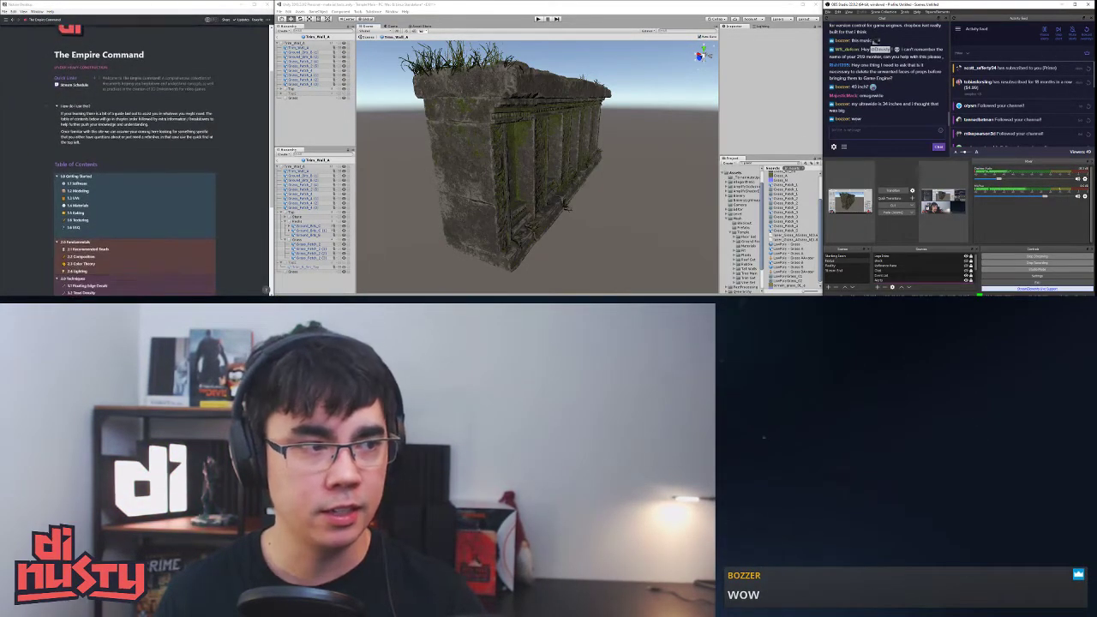
scroll(201, 89, "down", 5)
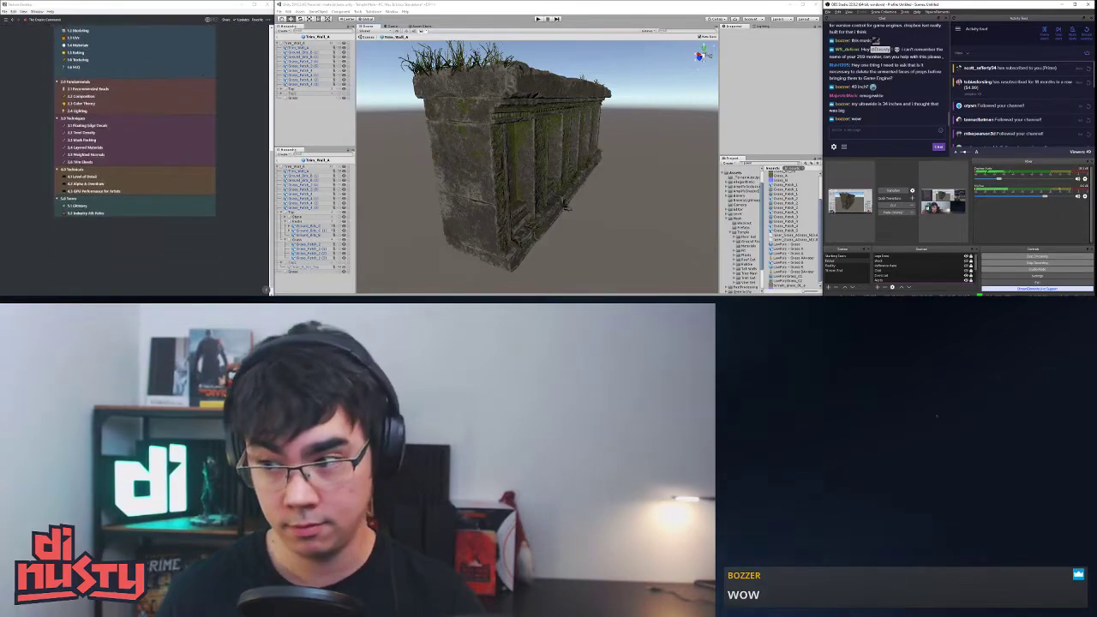
scroll(201, 89, "up", 5)
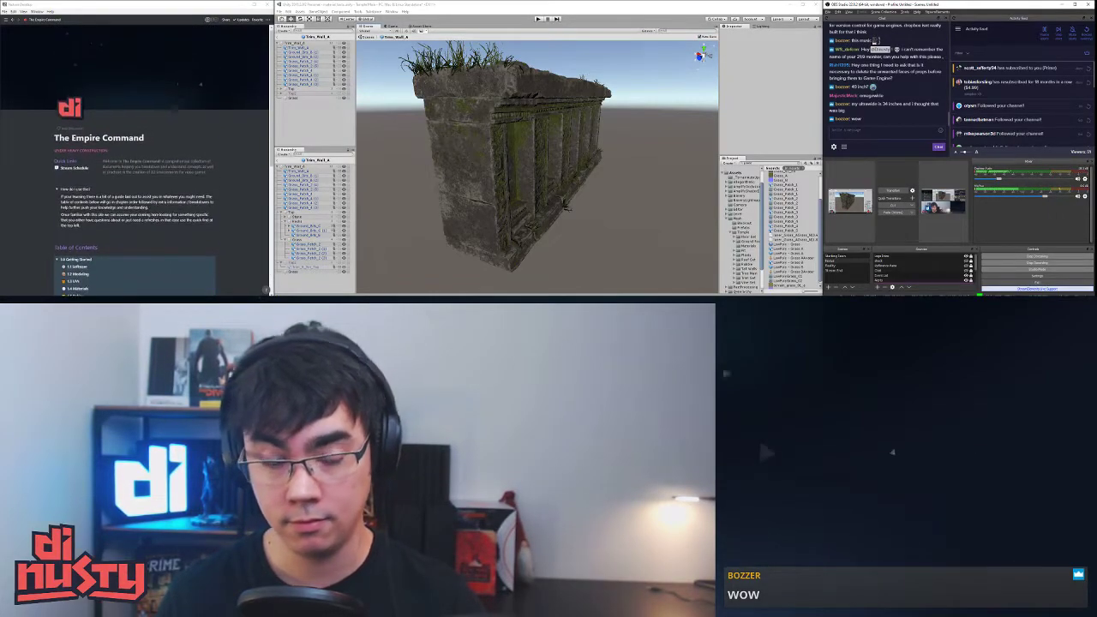
scroll(201, 89, "down", 1)
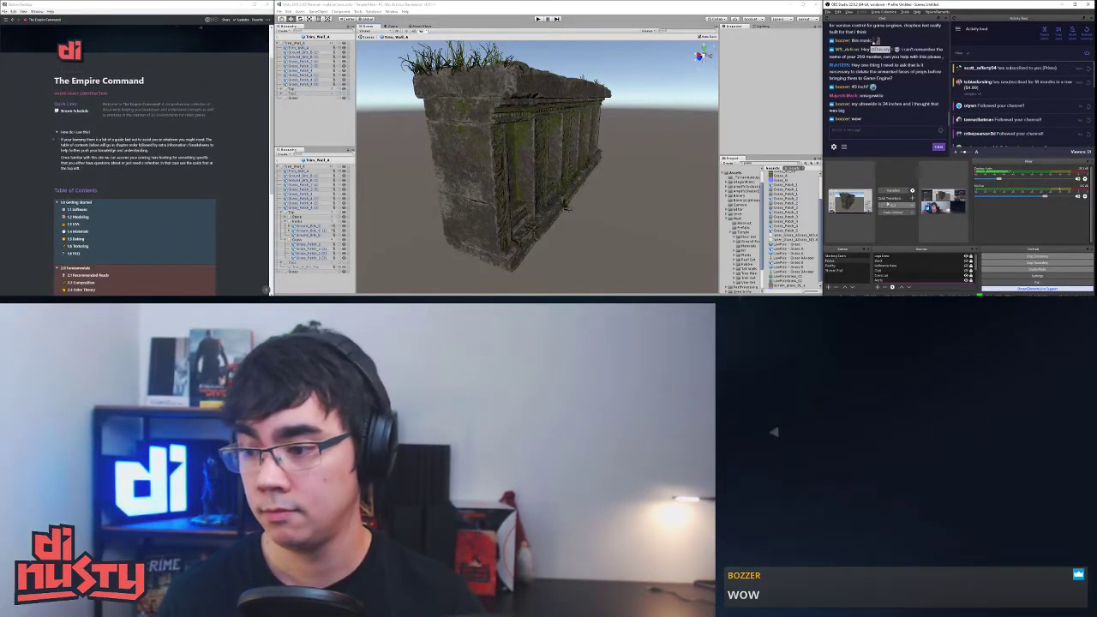
left_click(841, 265)
left_click(840, 262)
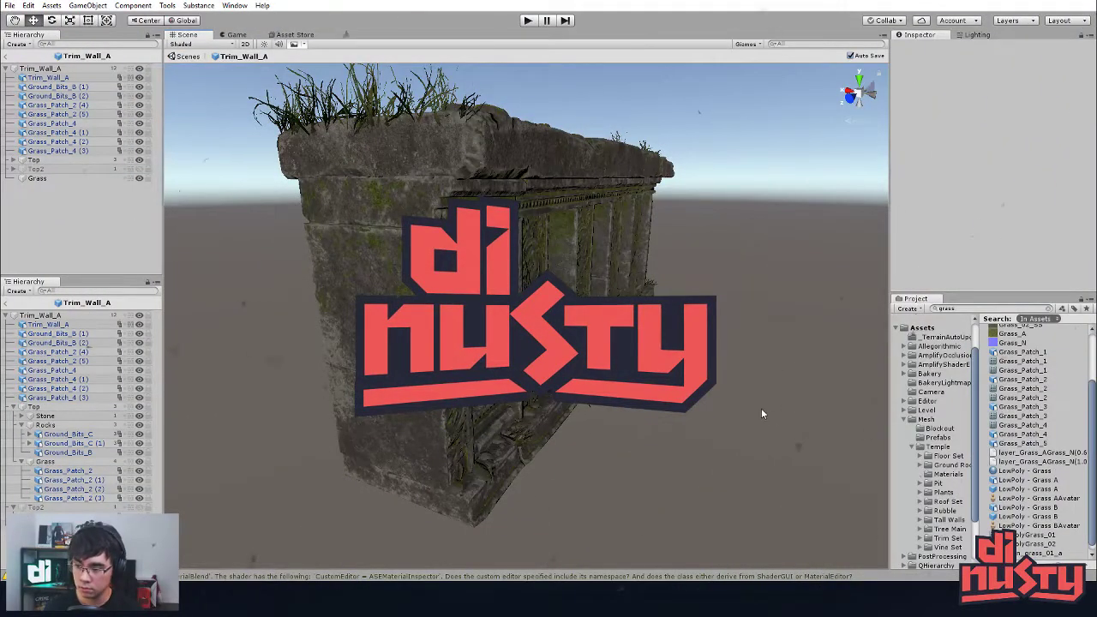
Step: Rotate the grass patch hanging over the front of the base ledge slightly and check it along the wall
left_click_drag(755, 393, 666, 423, "alt")
right_click_drag(666, 424, 539, 428, "alt")
left_click(558, 501)
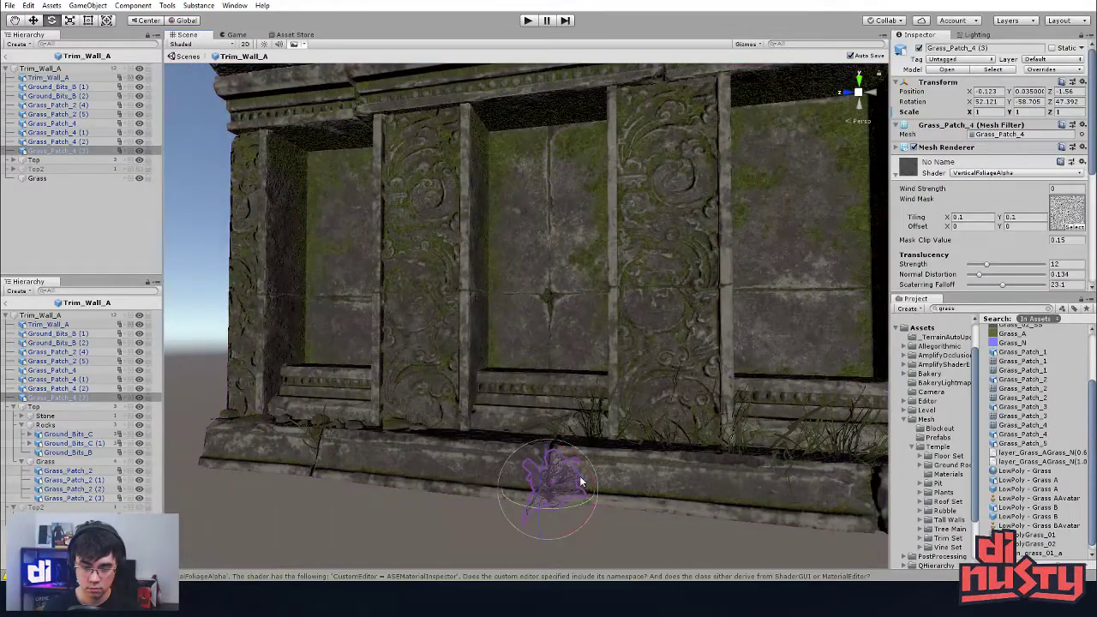
left_click_drag(575, 455, 553, 467)
left_click(513, 541)
left_click_drag(505, 542, 609, 490, "alt")
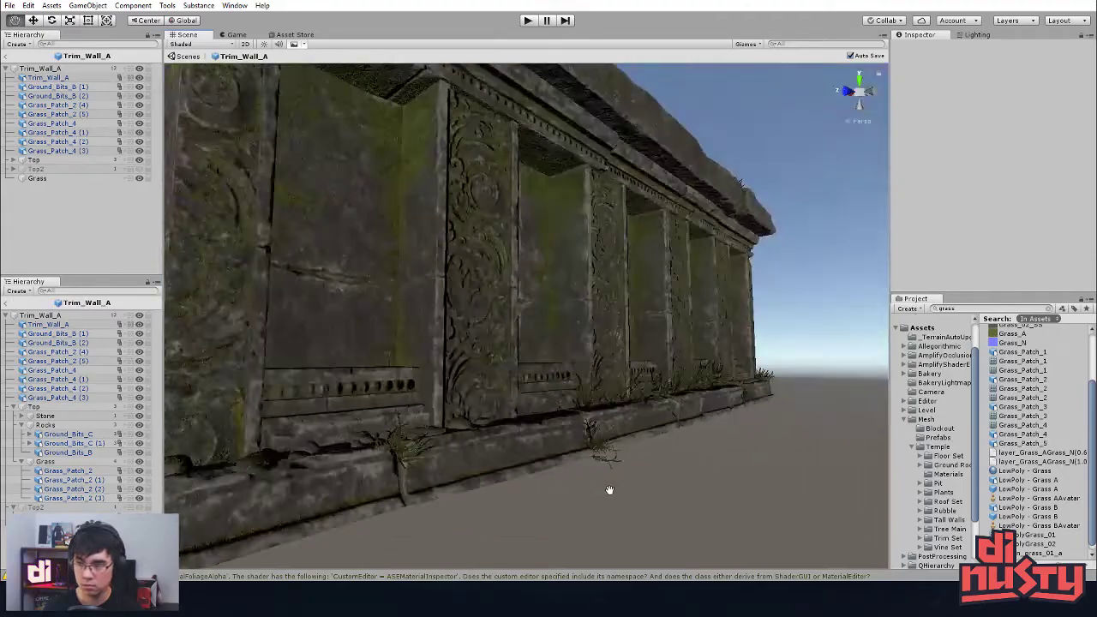
middle_click_drag(609, 489, 559, 533, "alt")
right_click_drag(558, 533, 636, 485)
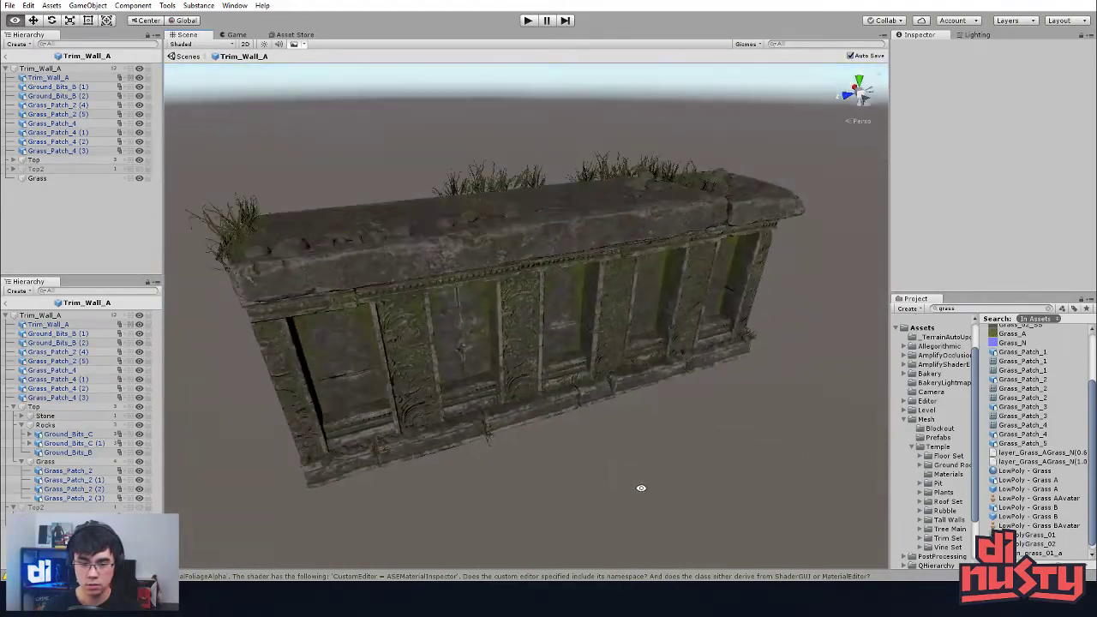
Step: Reorder the Grass object to sit directly above the Top group in the prefab root, and collapse the Top group
left_click(53, 525)
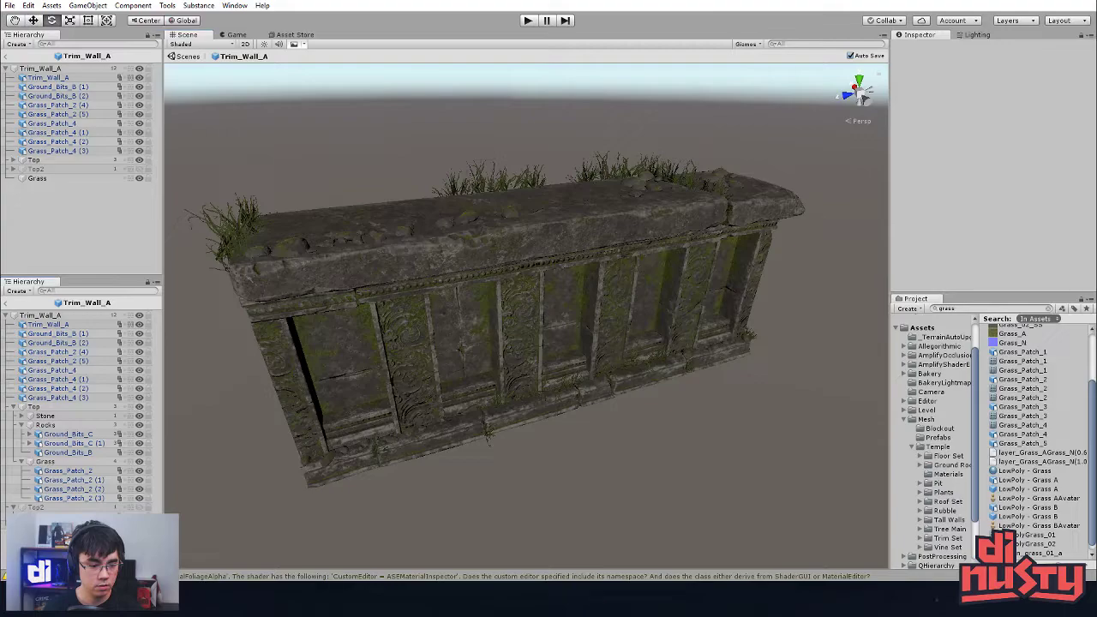
left_click_drag(53, 525, 101, 411)
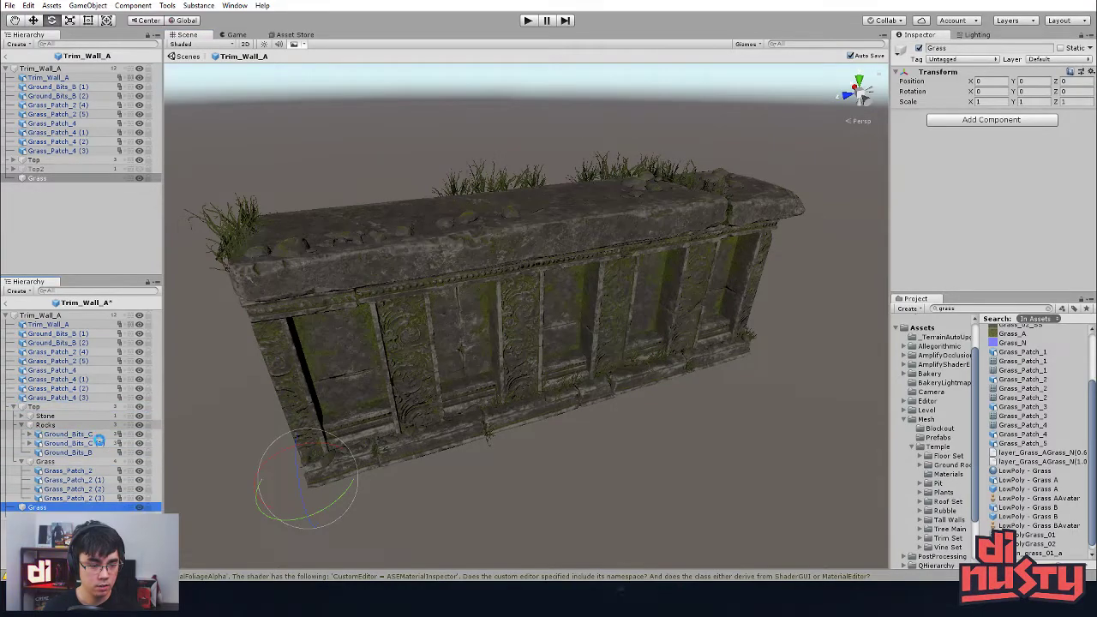
left_click_drag(49, 508, 69, 405)
left_click(13, 415)
left_click(13, 426)
left_click(27, 461)
Step: Add another empty object to the prefab root directly above Grass and name it Stone
left_click(63, 318)
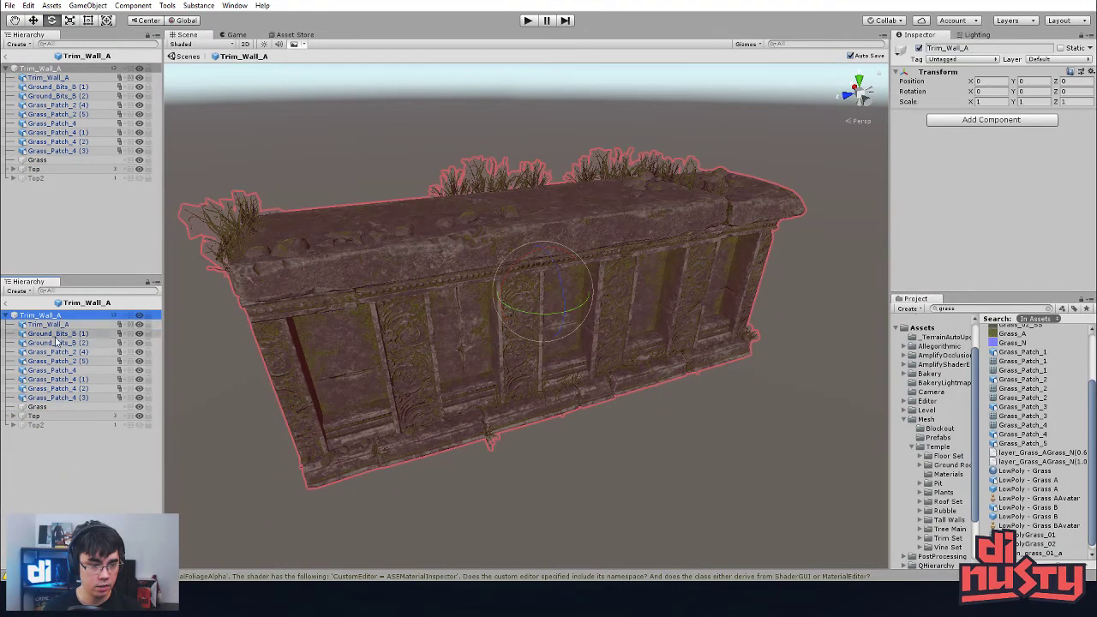
left_click(35, 416)
right_click(38, 416)
left_click(37, 410)
right_click(36, 408)
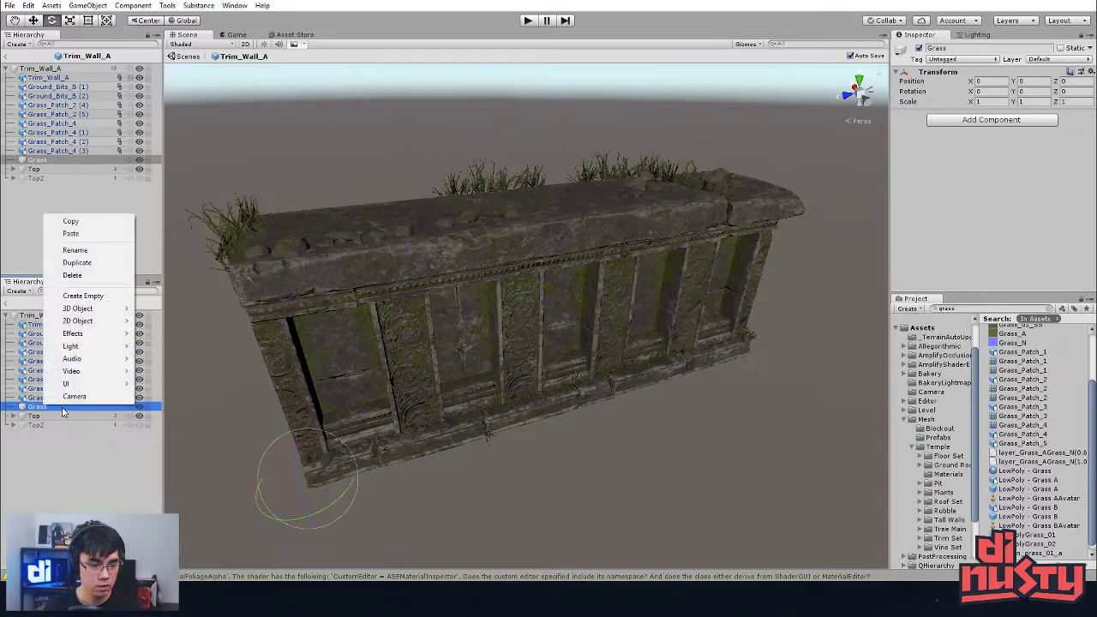
left_click(94, 309)
left_click_drag(51, 418, 51, 413)
key("F2")
type("Stone")
key("Return")
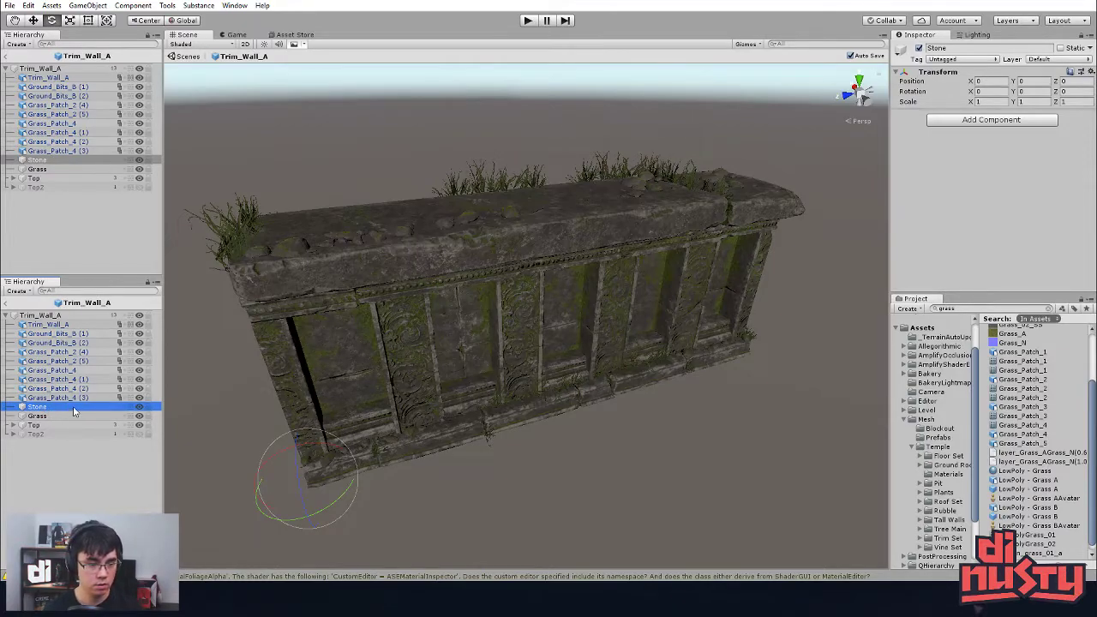
Step: Parent the root-level patches from Grass_Patch_2 (4) through Grass_Patch_4 (3) to the Grass object
left_click(51, 397)
left_click(57, 352, "shift")
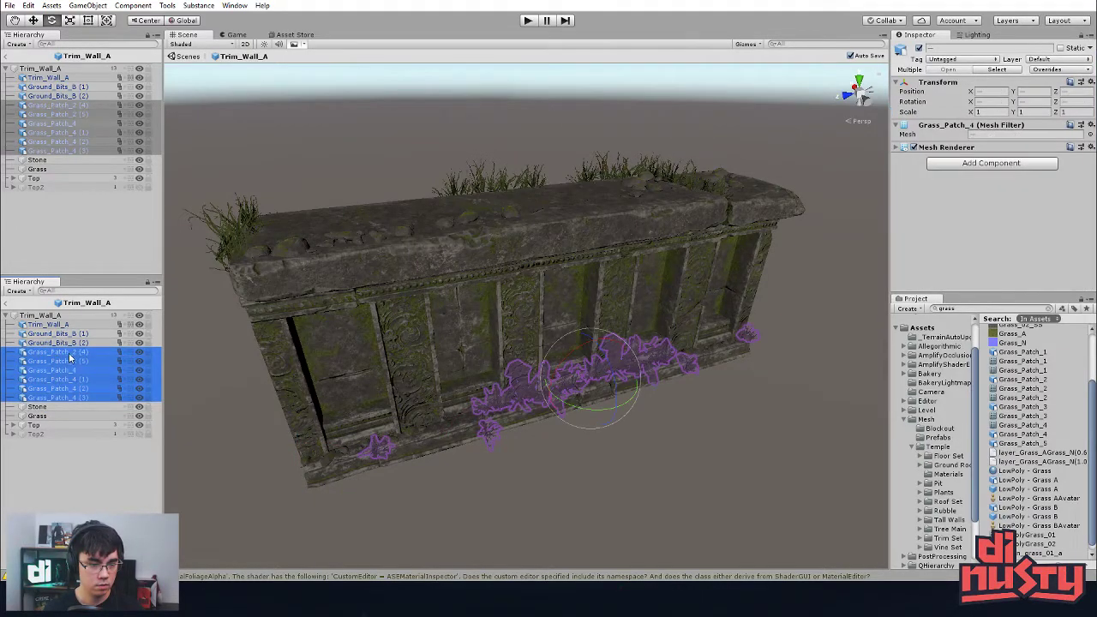
left_click_drag(71, 358, 48, 416)
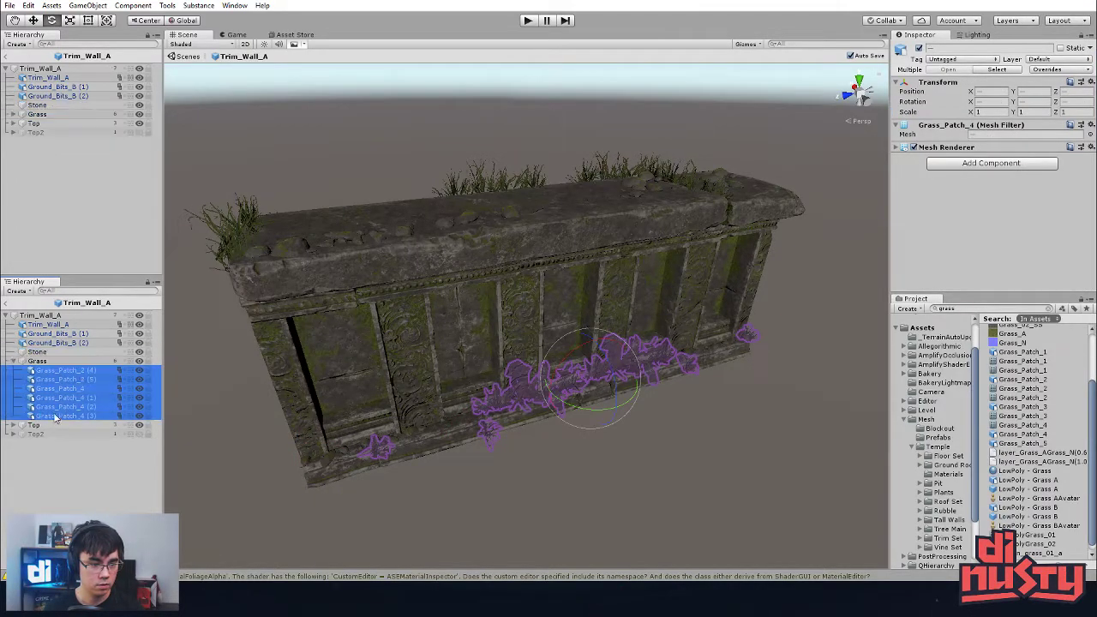
Step: Parent the Trim_Wall_A mesh and both Ground_Bits_B pieces to the Stone object, and collapse the Stone and Grass groups
left_click(54, 335)
left_click(54, 326)
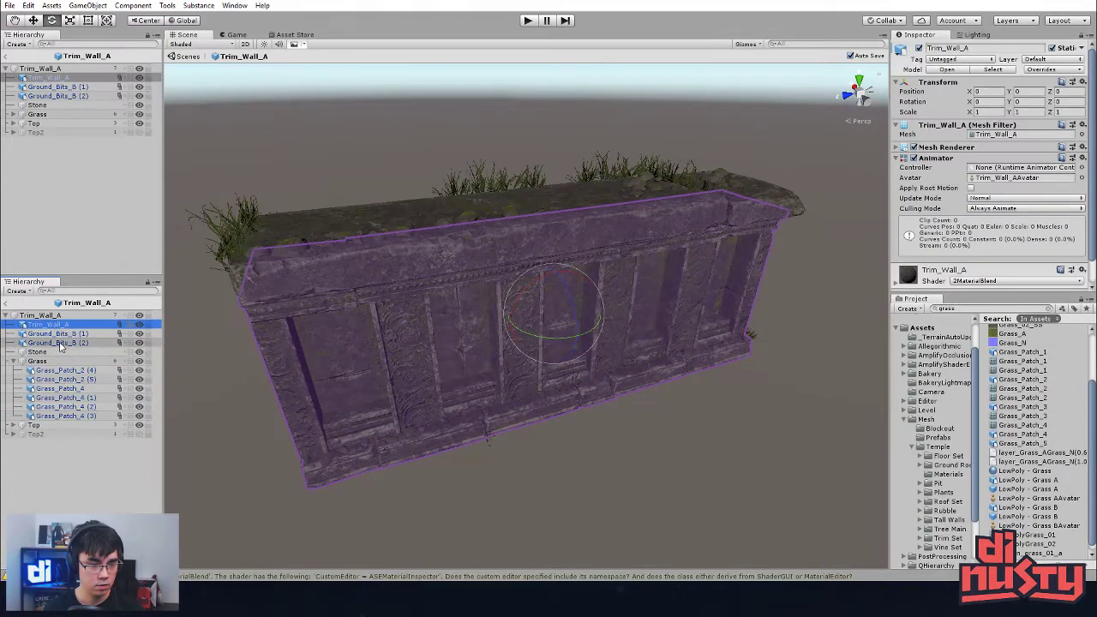
left_click(59, 344, "shift")
left_click_drag(60, 344, 39, 352)
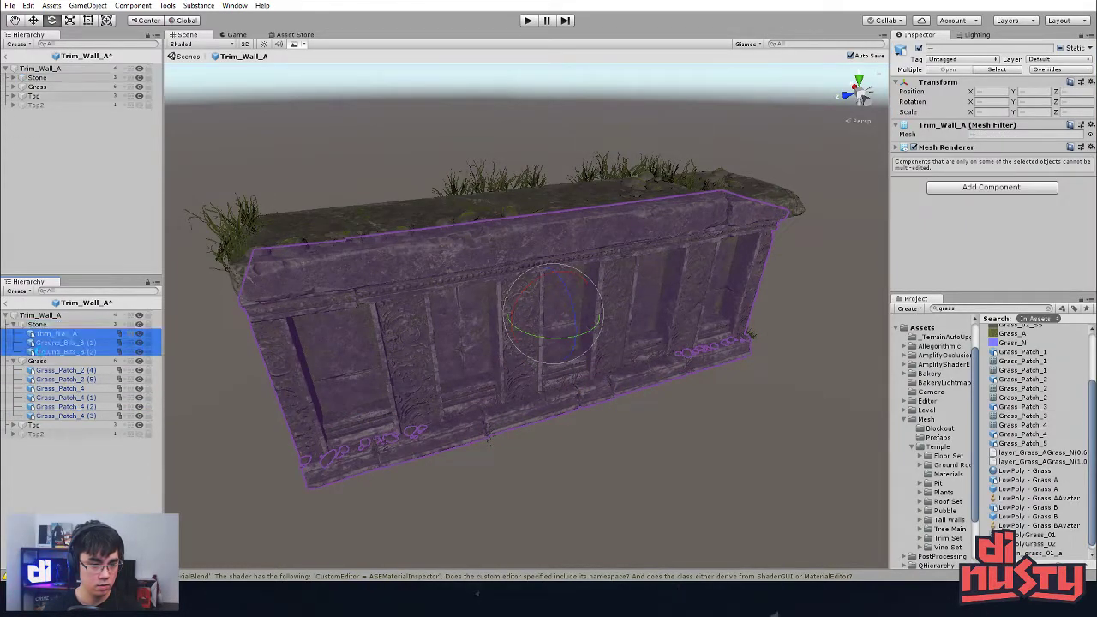
left_click(13, 361)
left_click(13, 325)
left_click(29, 392)
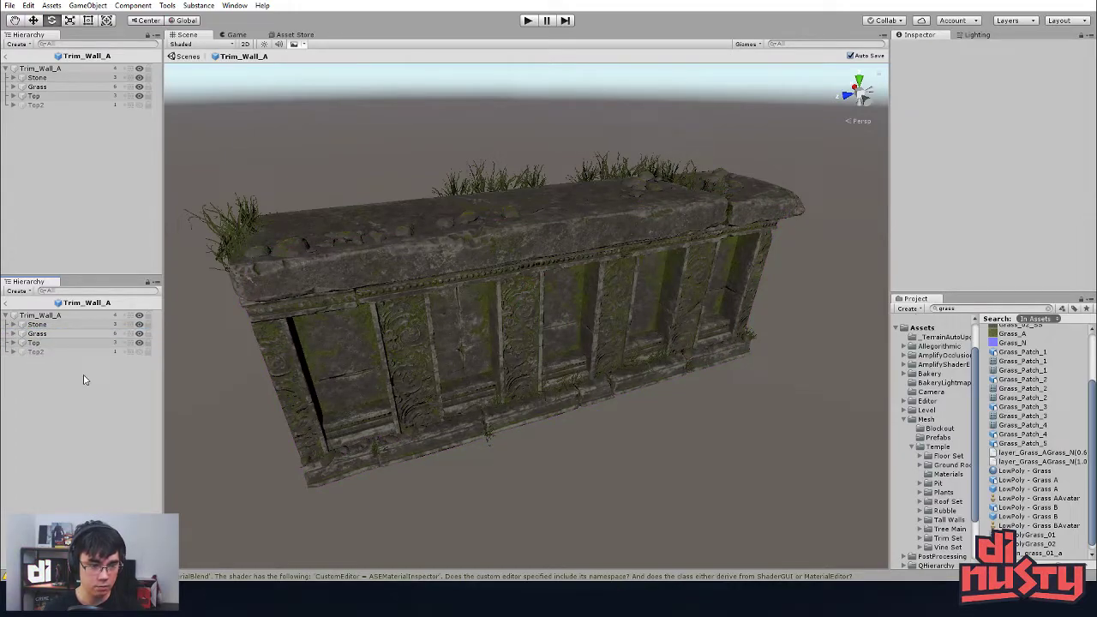
Step: Return to the material_tests scene and swap the Trim_Wall_A instance from its Top group to Top2
left_click_drag(392, 174, 489, 159, "alt")
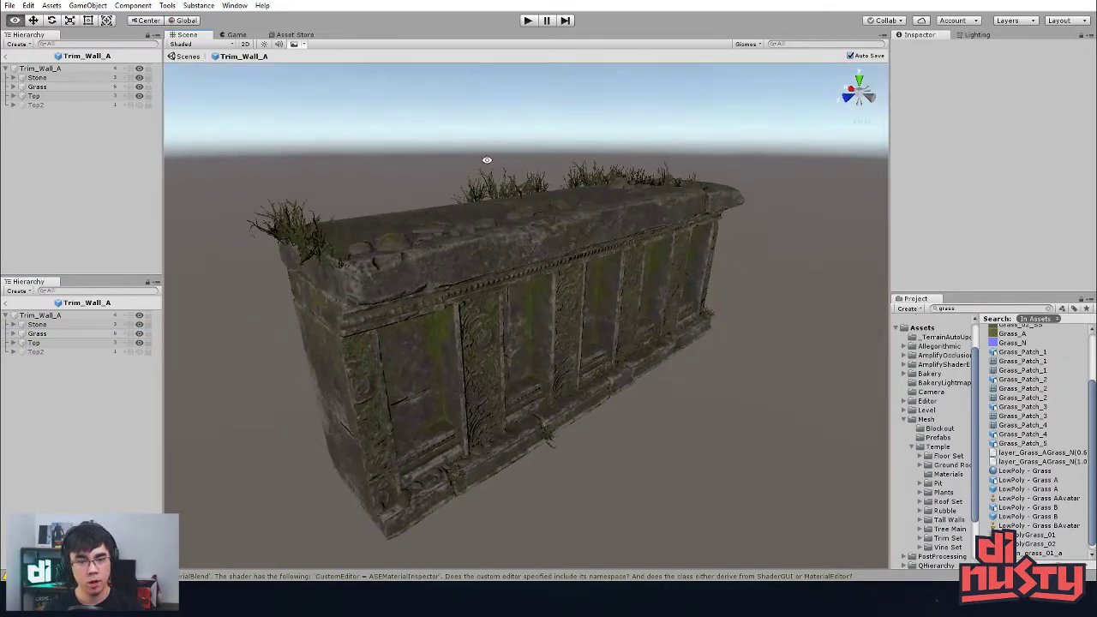
left_click(186, 57)
left_click_drag(393, 268, 405, 373, "alt")
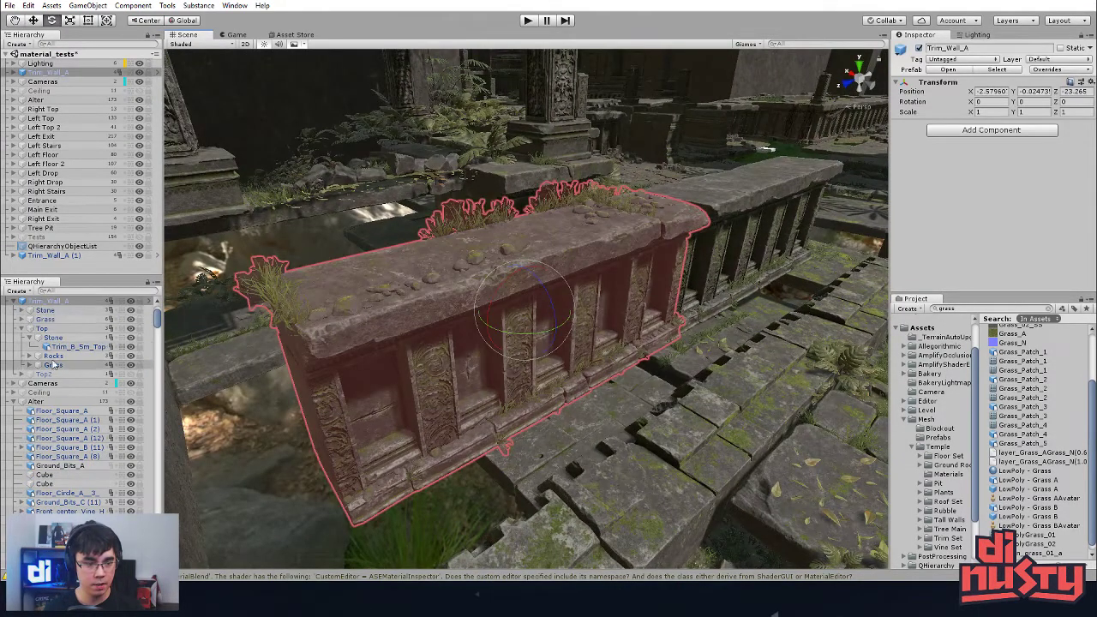
left_click(22, 328)
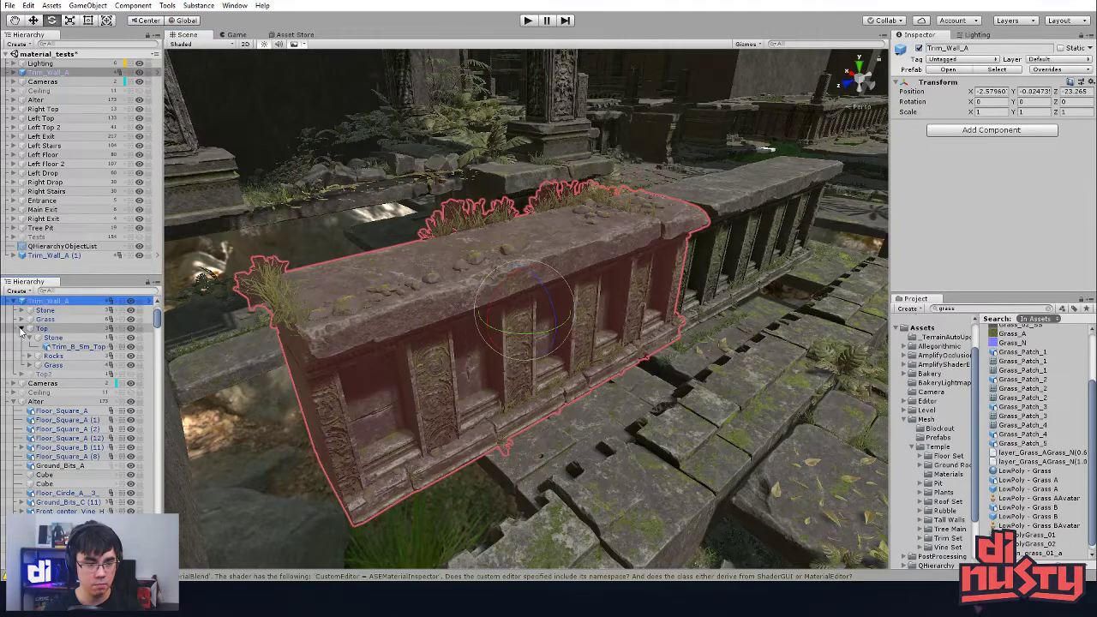
left_click(130, 329)
left_click(130, 338)
Step: Inspect the grass and rubble along the base ledge of the wall up close in the scene
left_click_drag(552, 420, 678, 506, "alt")
scroll(590, 379, "up", 4)
left_click(678, 506)
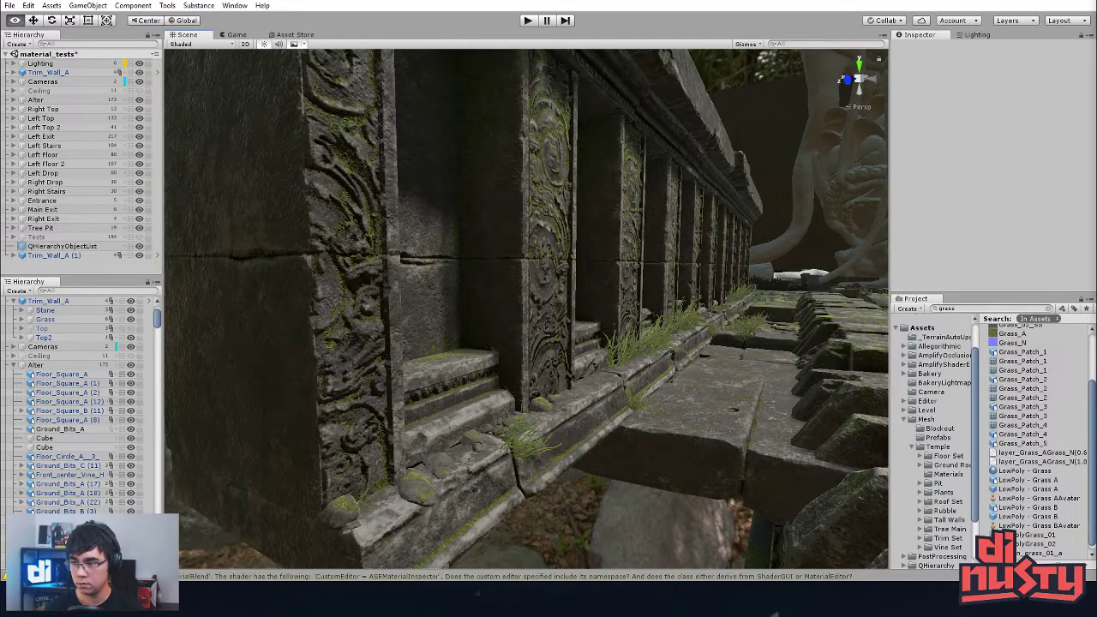
left_click(706, 317)
left_click_drag(763, 277, 742, 289, "alt")
left_click(548, 495)
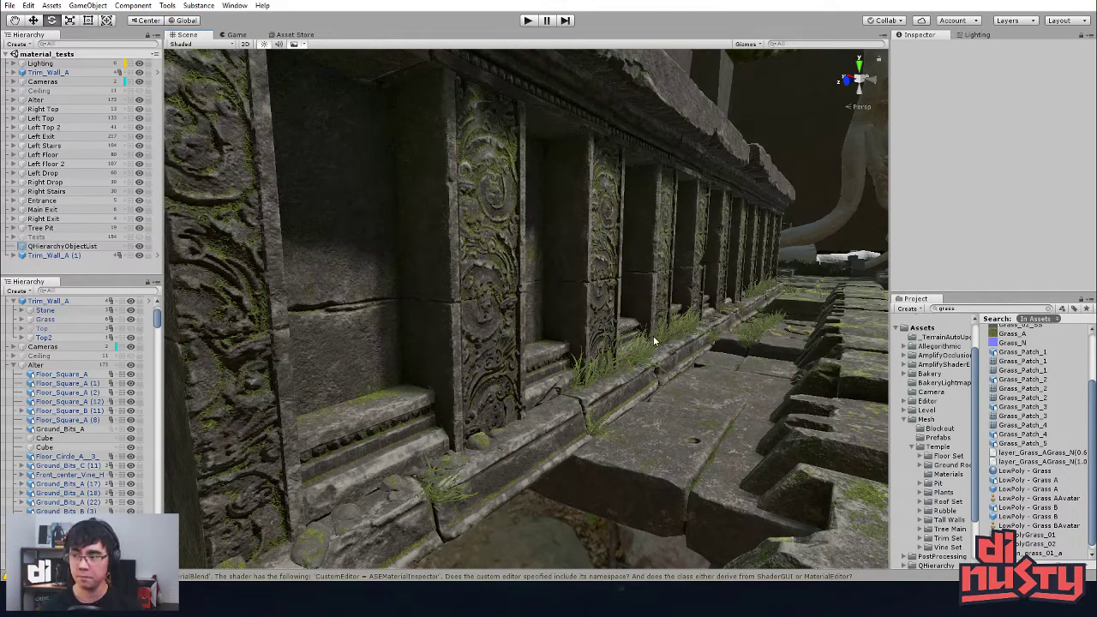
scroll(651, 344, "up", 2)
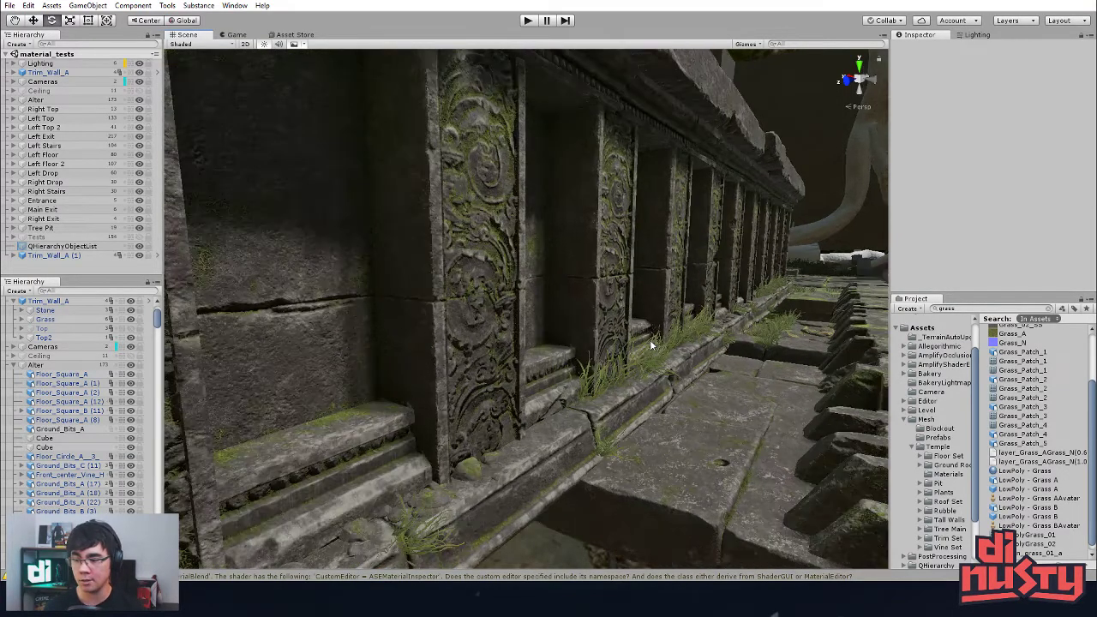
left_click_drag(668, 323, 262, 430, "alt")
right_click_drag(476, 433, 646, 431)
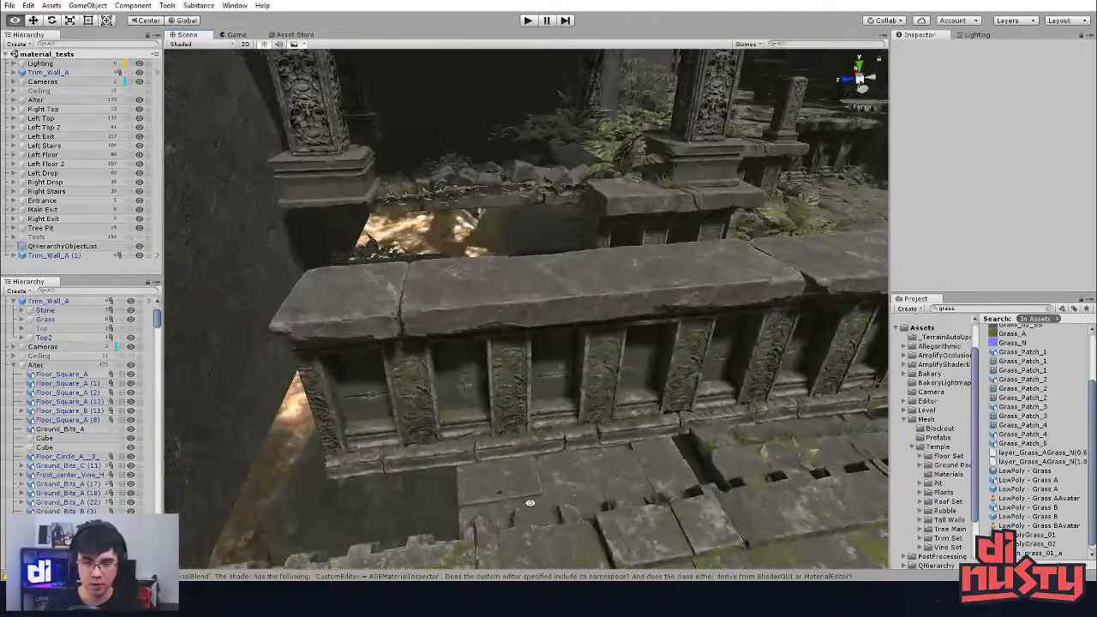
Step: Compare the two adjoining Trim_Wall_A instances and how their top slabs line up along the walkway
left_click(645, 431)
middle_click_drag(645, 431, 459, 443)
left_click(674, 390)
middle_click_drag(675, 390, 554, 421)
scroll(523, 421, "down", 3)
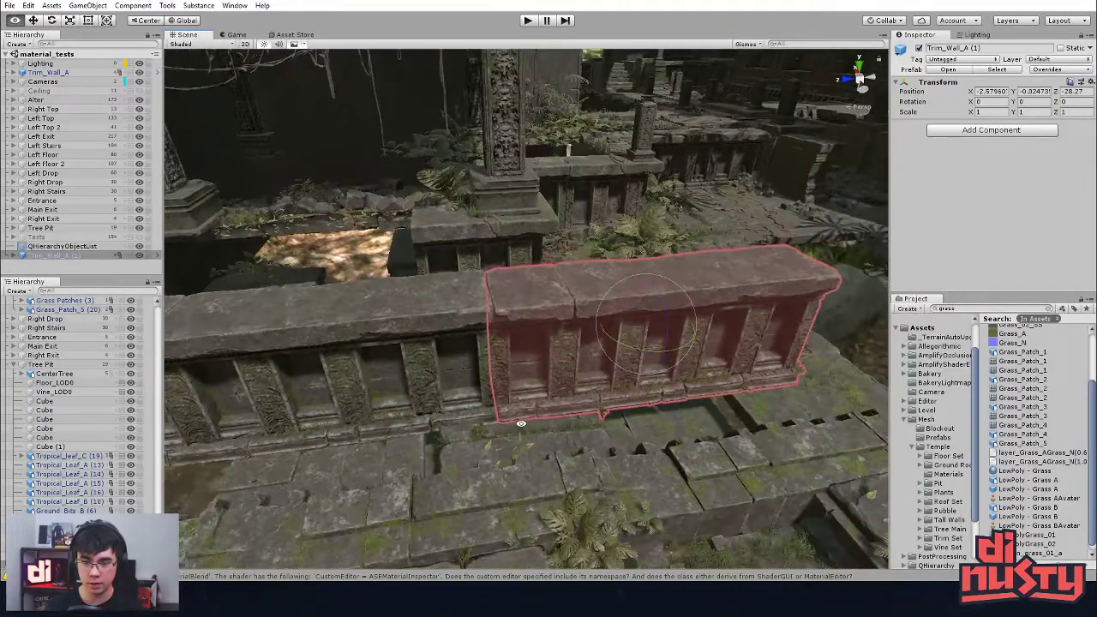
left_click(470, 393)
left_click(519, 380)
left_click(246, 413)
left_click(575, 323)
left_click(181, 489)
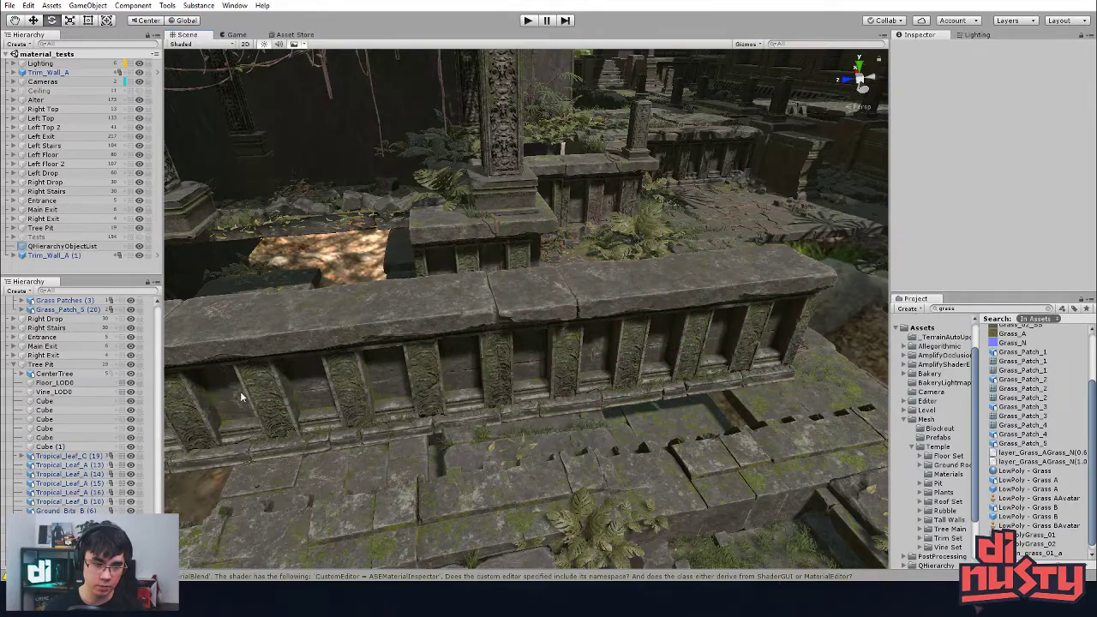
Step: Show the Top group again and hide Top2 on the first Trim_Wall_A instance
left_click(242, 397)
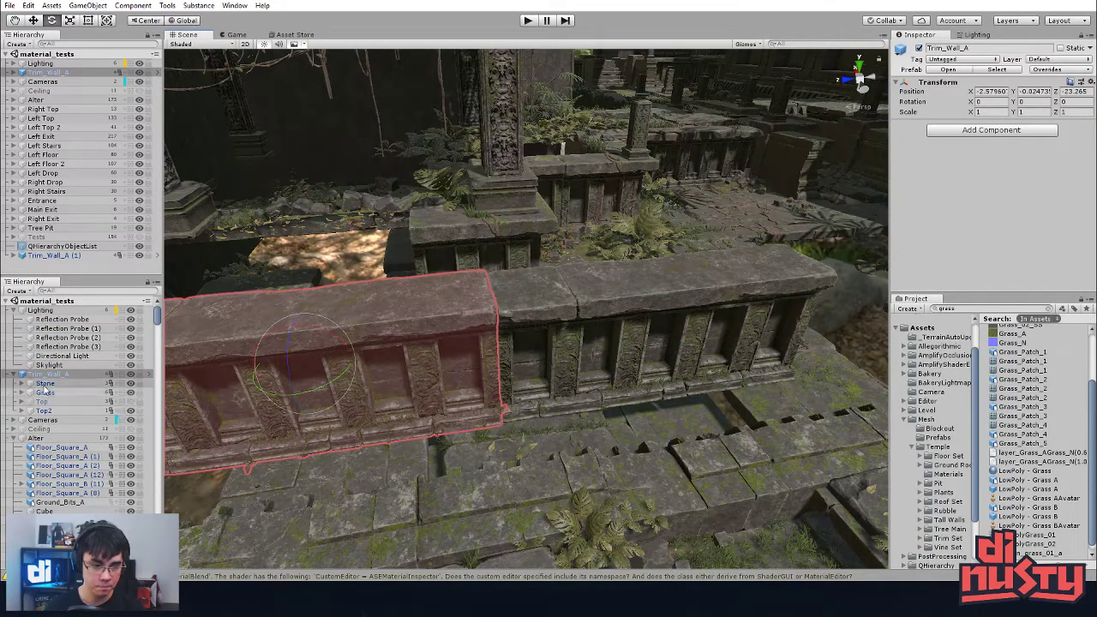
left_click(130, 402)
left_click(130, 410)
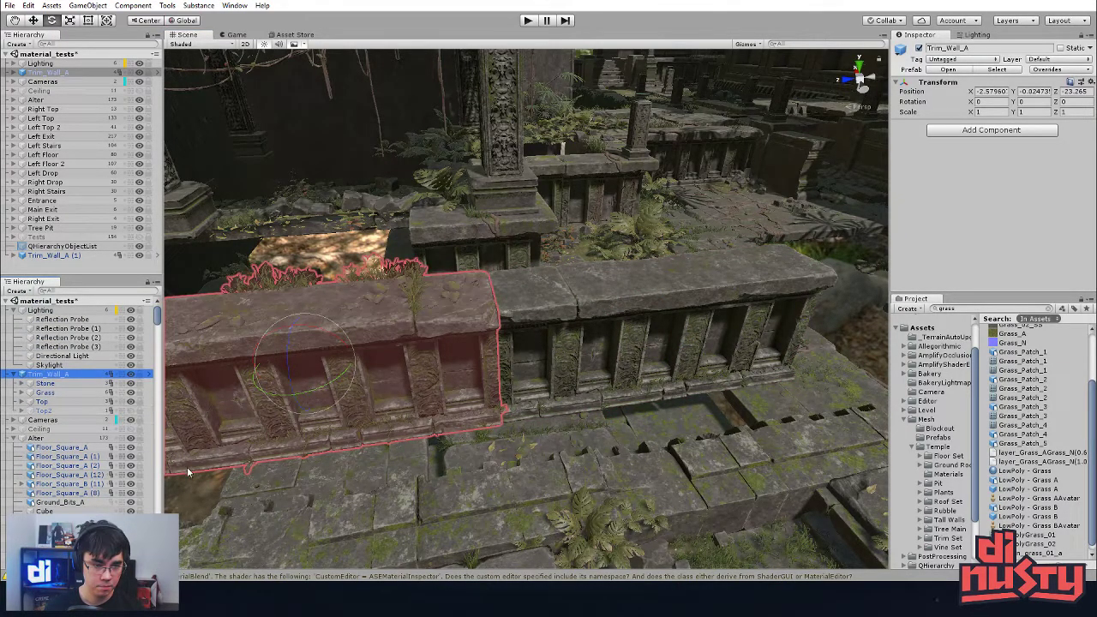
key("ctrl+z")
key("ctrl+y")
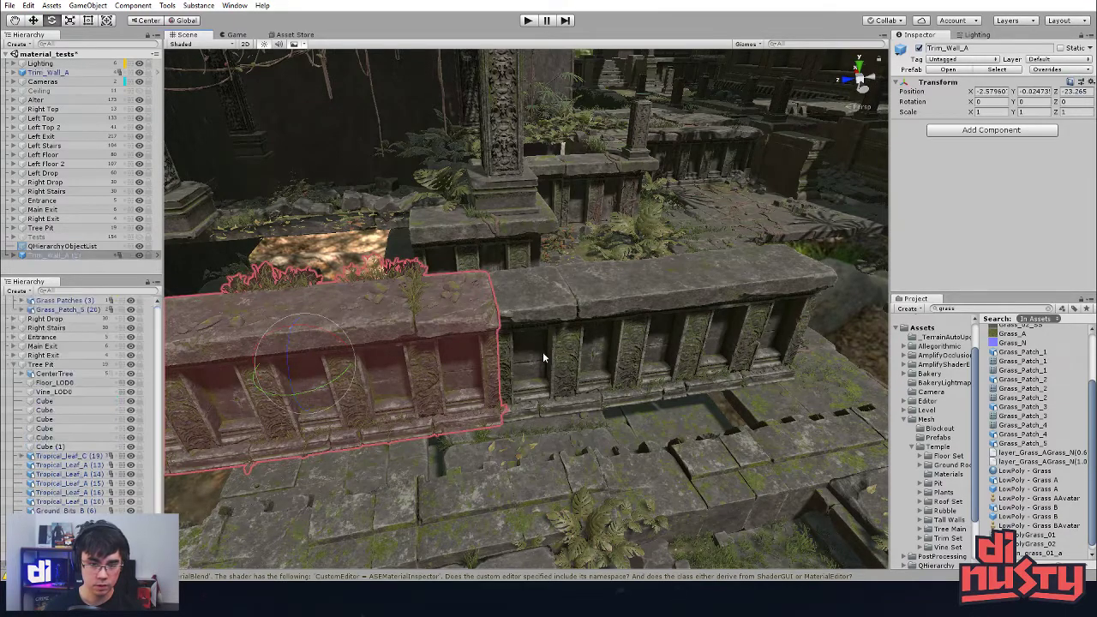
Step: Select the second wall instance, Trim_Wall_A (1), and open its prefab for editing
left_click(543, 355)
left_click_drag(751, 287, 754, 250, "alt")
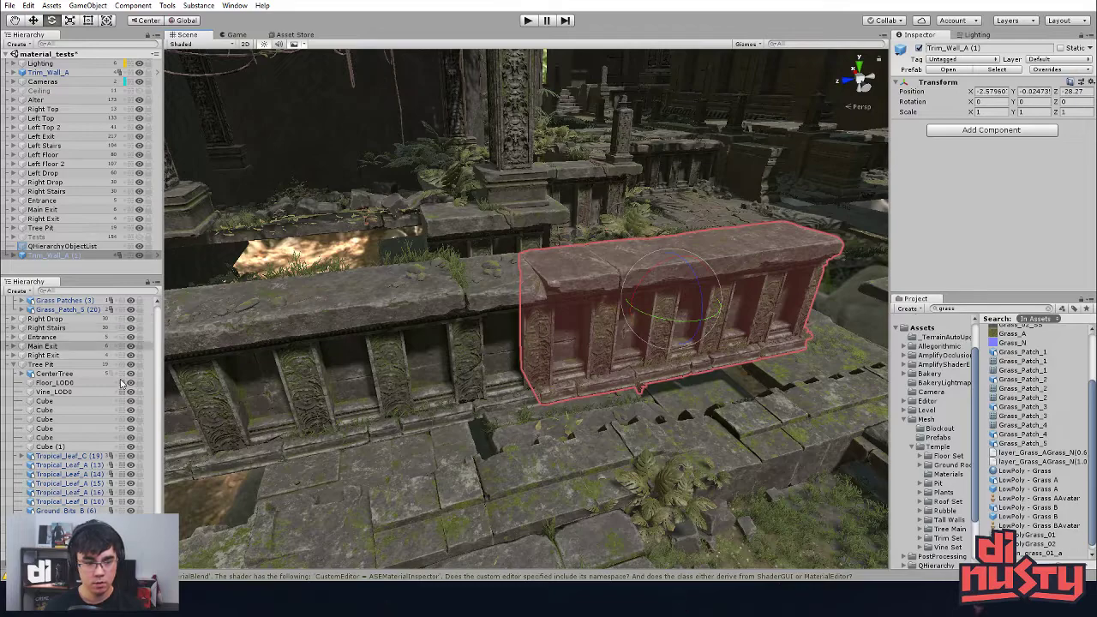
scroll(113, 363, "down", 1)
left_click(149, 531)
left_click(735, 452)
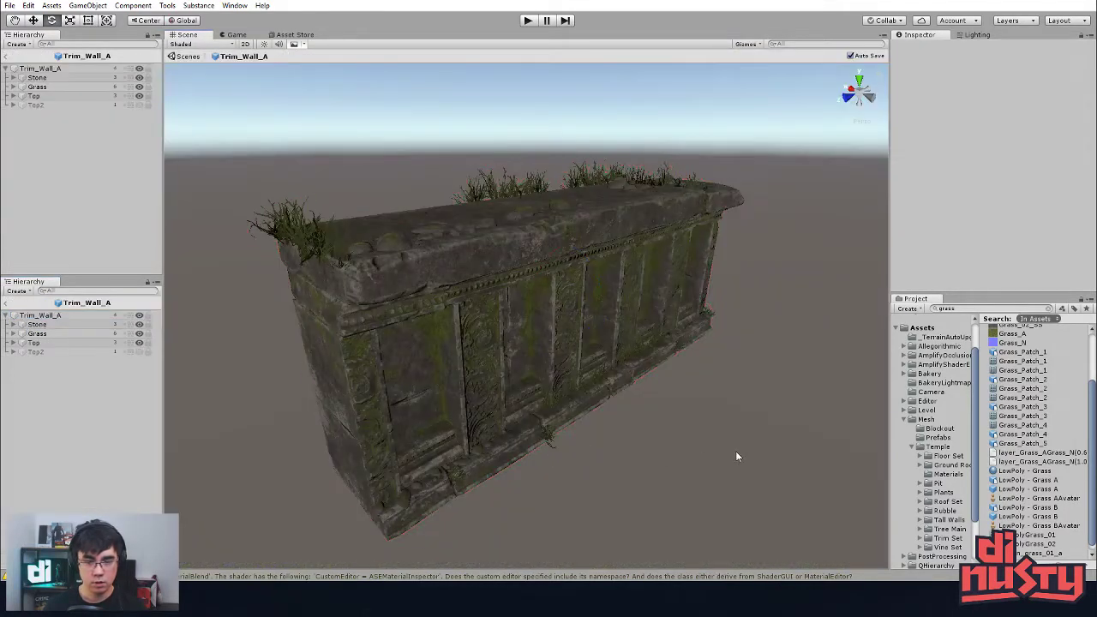
Step: Examine the dressing on the wall's top slab and expand the Top group to review its subgroups
left_click_drag(668, 451, 637, 448, "alt")
right_click_drag(637, 448, 615, 473, "alt")
left_click_drag(615, 473, 679, 509, "alt")
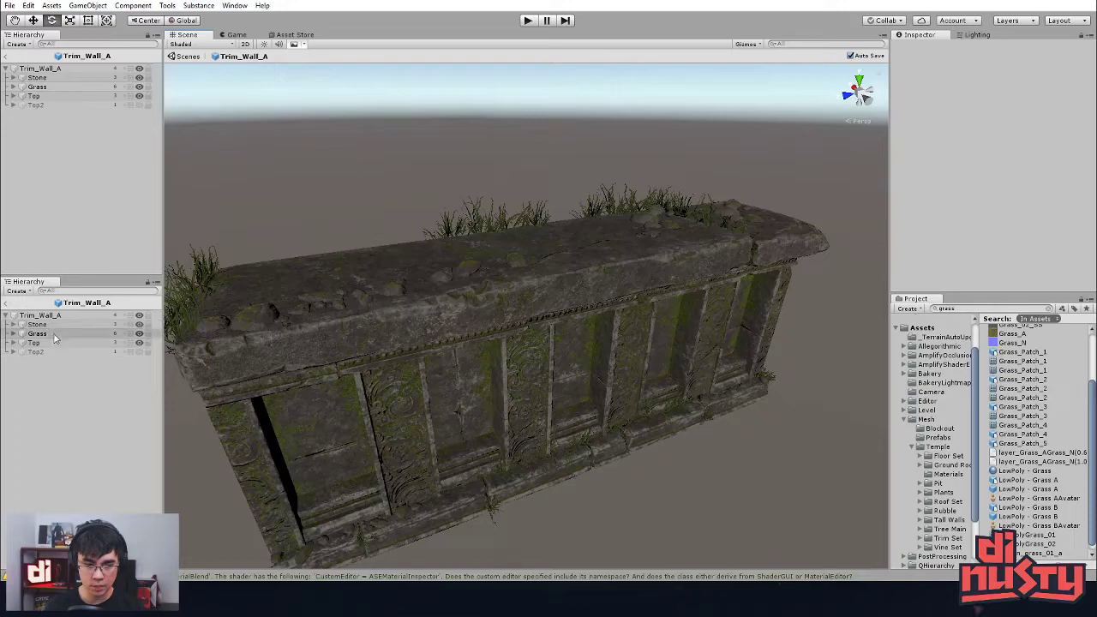
left_click(13, 352)
left_click(13, 351)
left_click(13, 343)
left_click(13, 343)
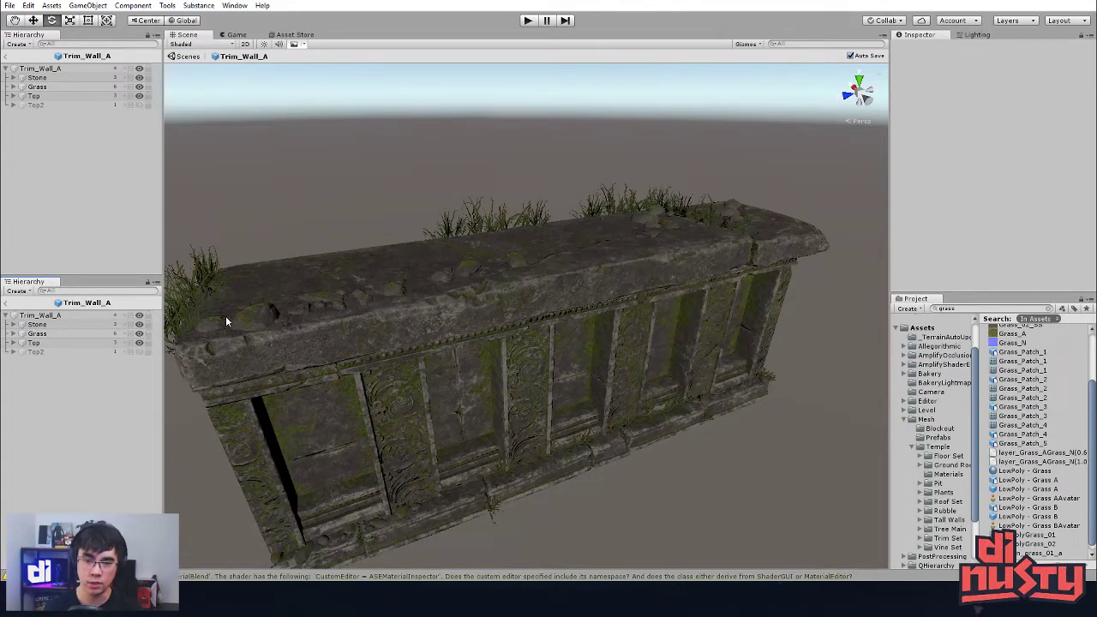
left_click_drag(460, 245, 302, 280, "alt")
left_click(21, 344)
left_click(13, 344)
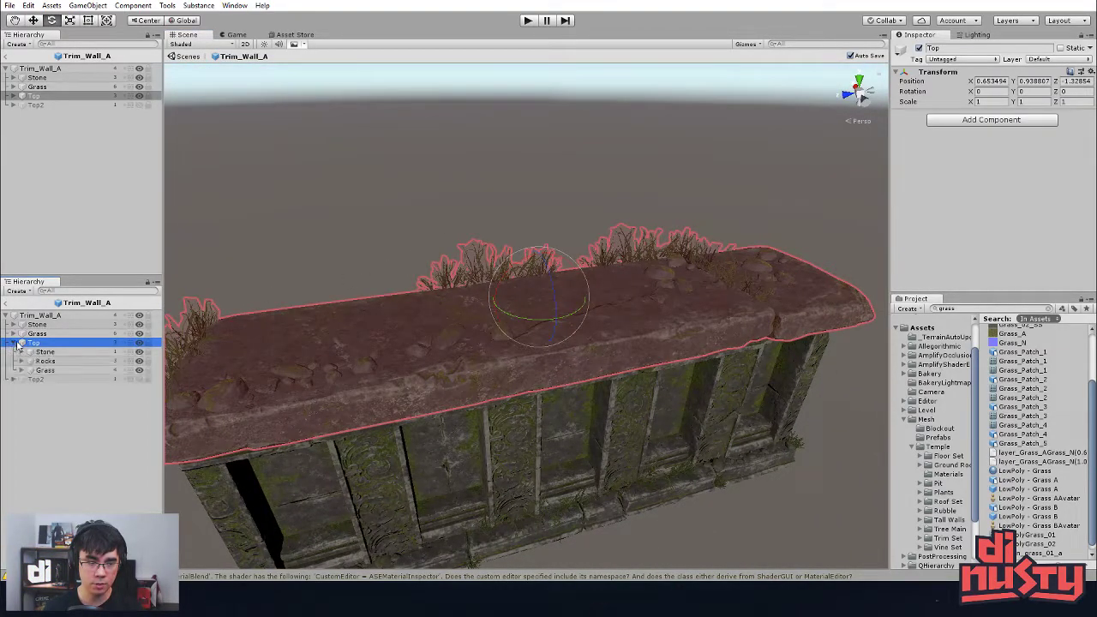
Step: Search the project assets for "plant" and select the GroundPlant_C model to preview it
left_click(310, 231)
left_click(1004, 308)
type("plant")
left_click(1022, 375)
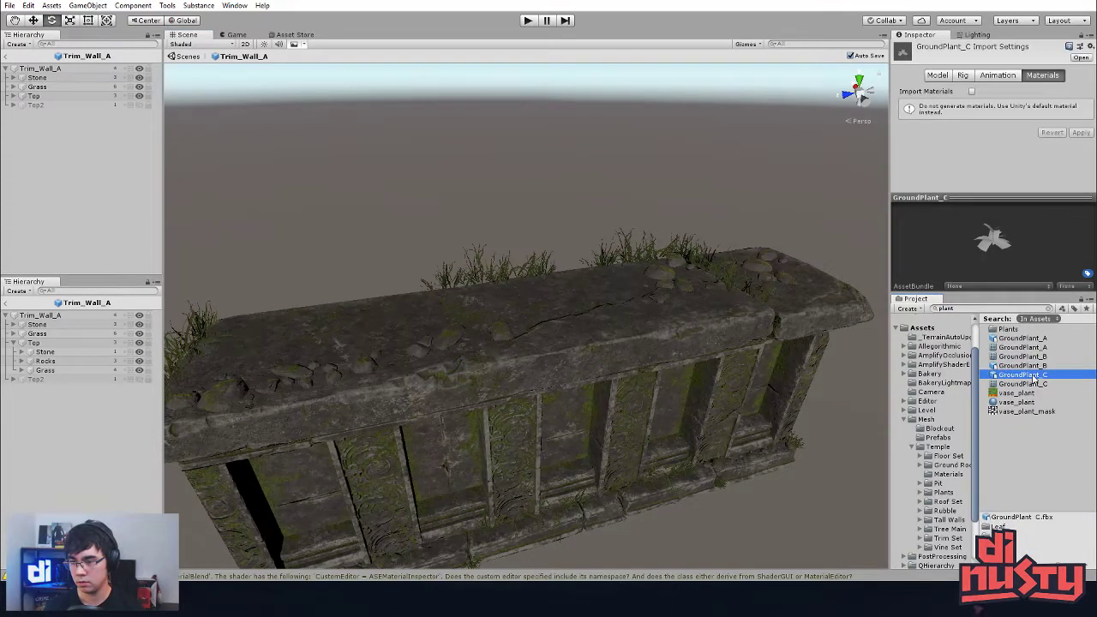
Step: Browse the project folders to the Plants folder inside Mesh > Temple
left_click(911, 420)
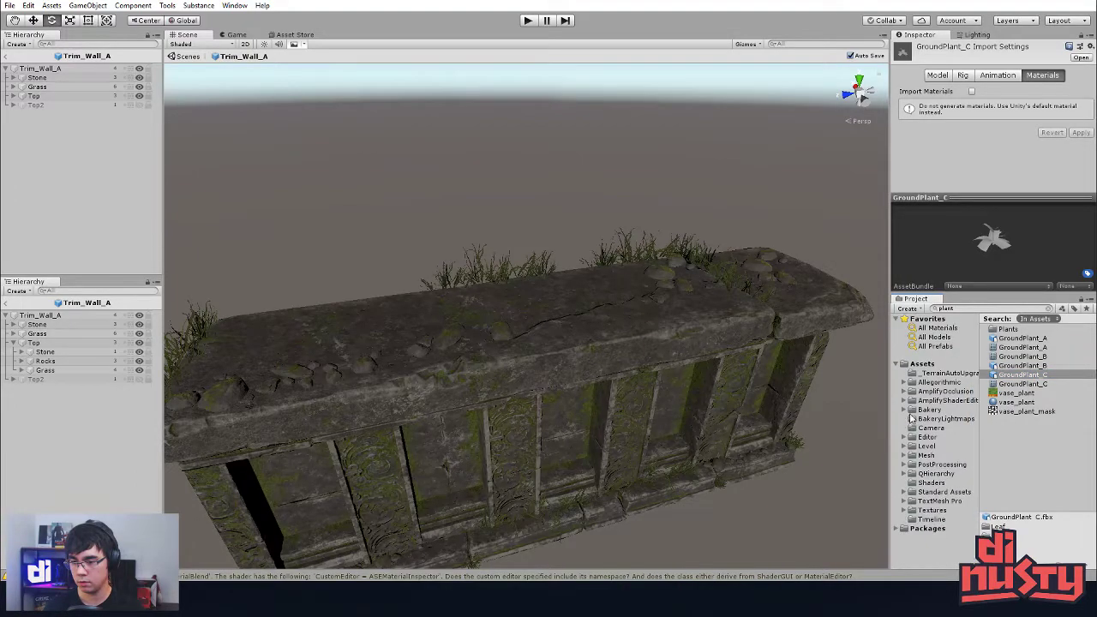
left_click(904, 455)
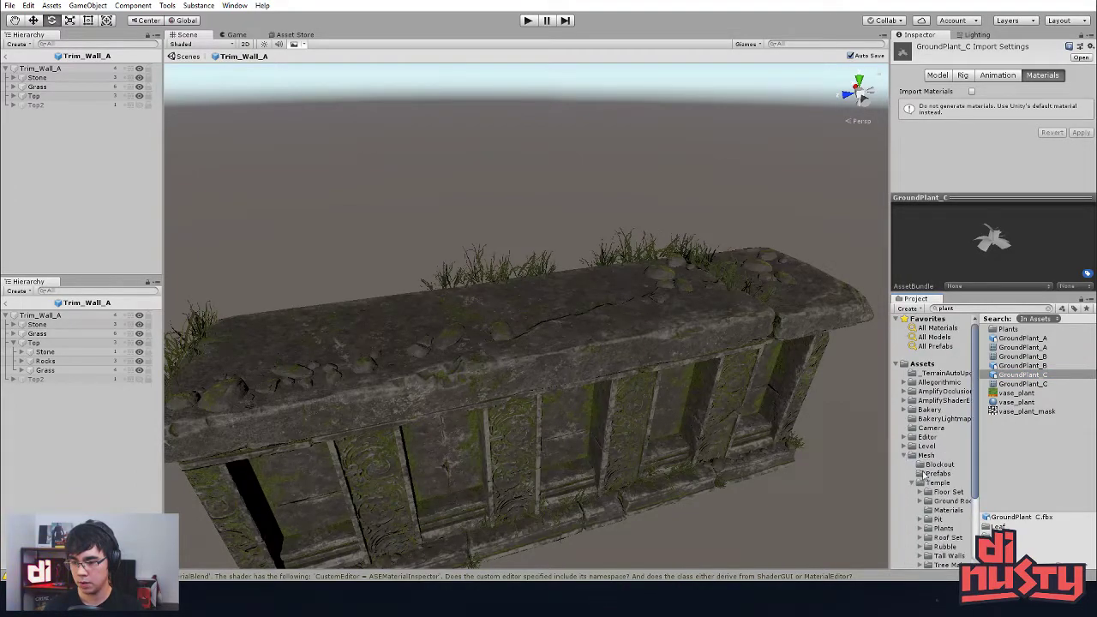
scroll(938, 490, "down", 2)
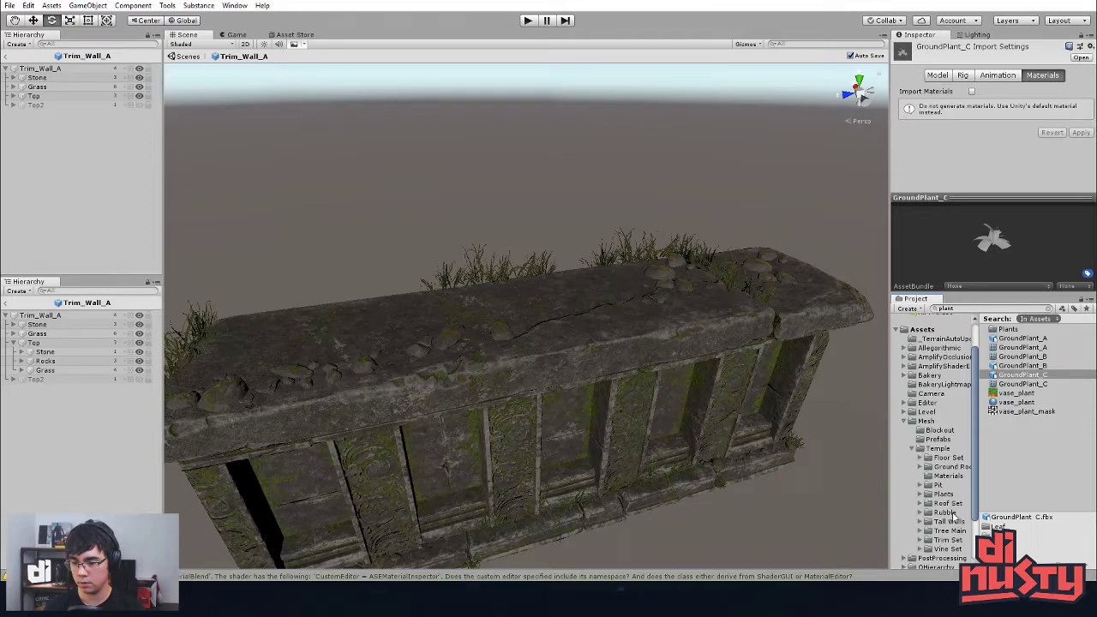
left_click(942, 494)
left_click(987, 377)
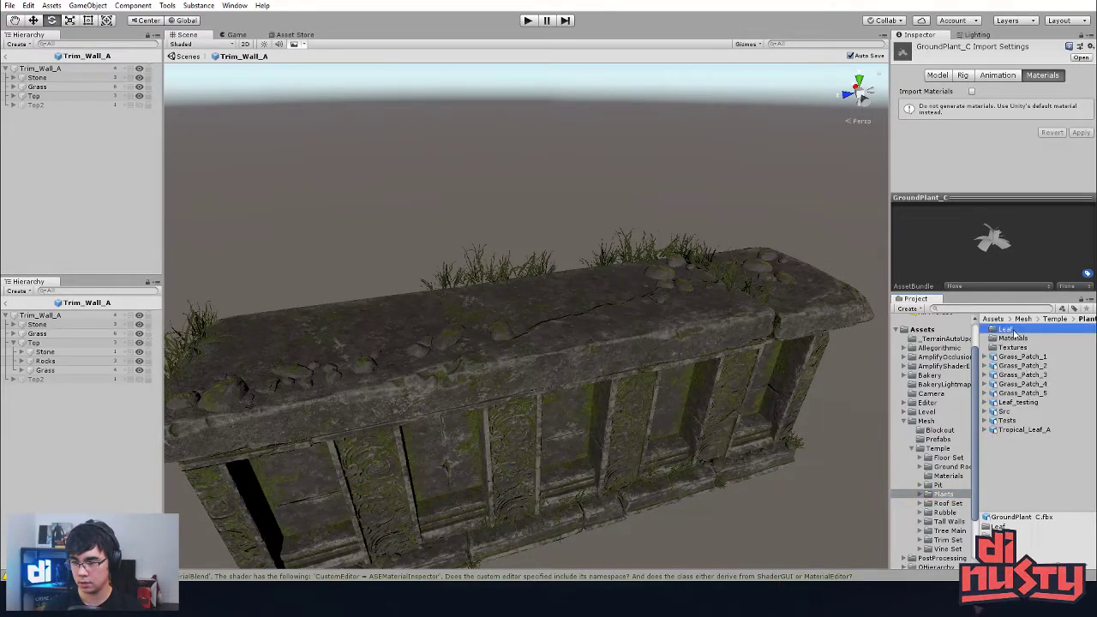
Step: Open the Leaf subfolder and preview its leaf assets, including the Leaf_Scatter models
double_click(1007, 330)
left_click(1029, 340)
left_click(1030, 347)
left_click(1033, 357)
scroll(1034, 363, "down", 1)
left_click(1042, 423)
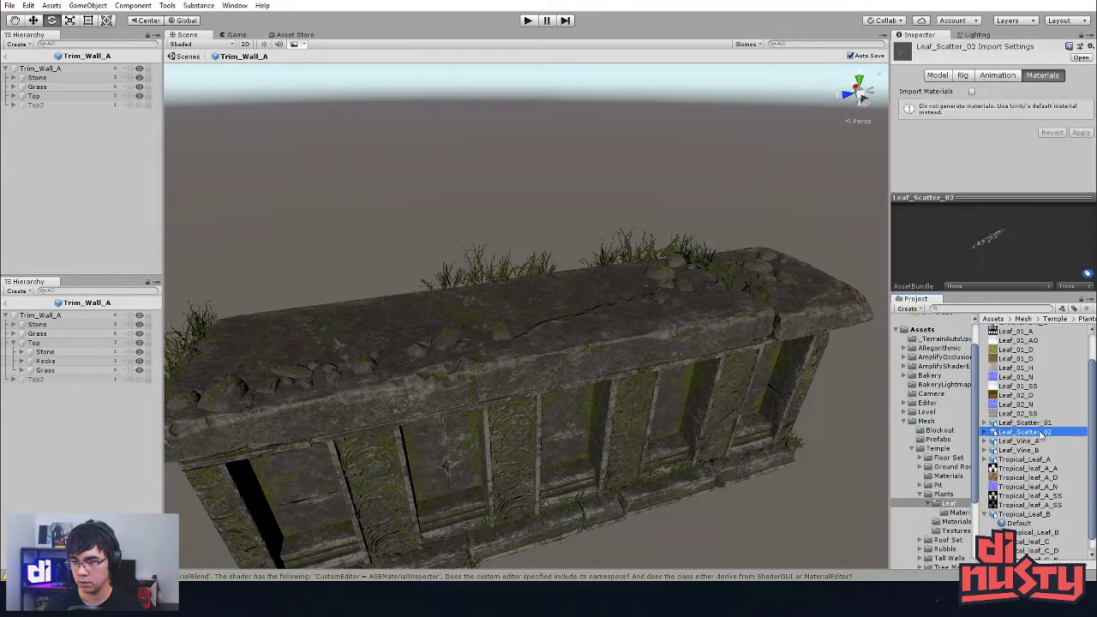
Step: Add the Leaf_Scatter_01 model to the wall prefab and move it toward the top slab
left_click_drag(1045, 424, 570, 350)
key("f")
left_click_drag(778, 379, 571, 397, "alt")
scroll(571, 397, "down", 5)
middle_click_drag(570, 397, 536, 373)
left_click_drag(482, 297, 688, 288)
Step: Rotate Leaf_Scatter_01 to about -112 degrees around Y and position it over the near end of the top slab
right_click_drag(688, 289, 617, 352, "alt")
left_click_drag(617, 351, 686, 411, "alt")
left_click_drag(639, 255, 509, 335)
key("e")
key("w")
left_click_drag(364, 414, 351, 435)
key("f")
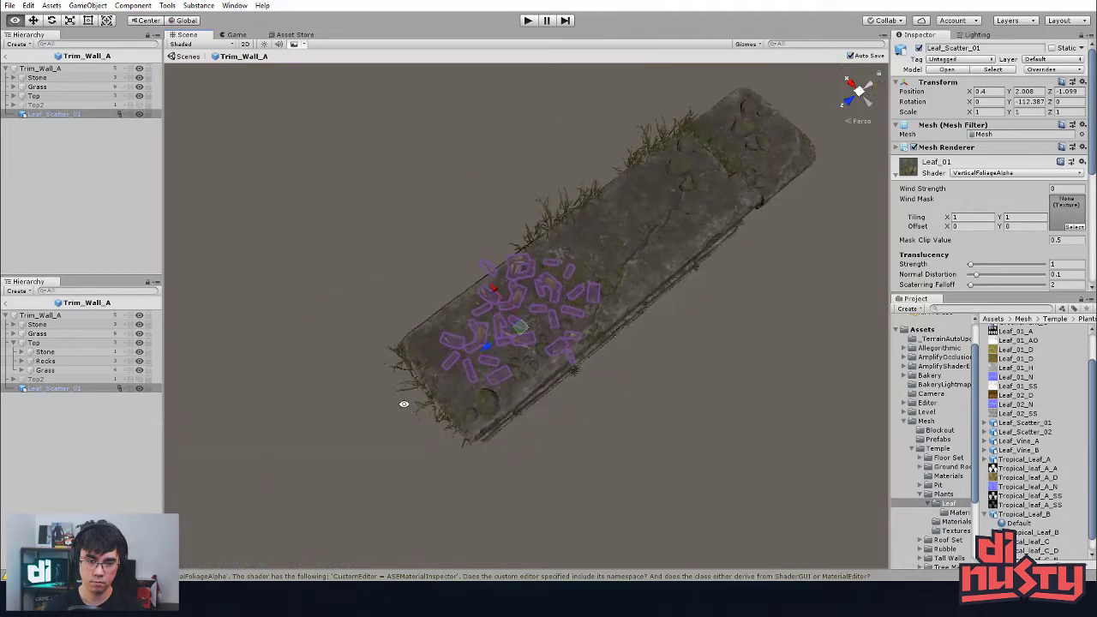
Step: Adjust the leaf scatter's height so the leaves rest on the slab's surface, and check the fit from the side
left_click_drag(407, 412, 420, 296, "alt")
right_click_drag(420, 296, 695, 269, "alt")
left_click_drag(694, 269, 677, 176, "alt")
left_click_drag(526, 280, 532, 255)
left_click(491, 263)
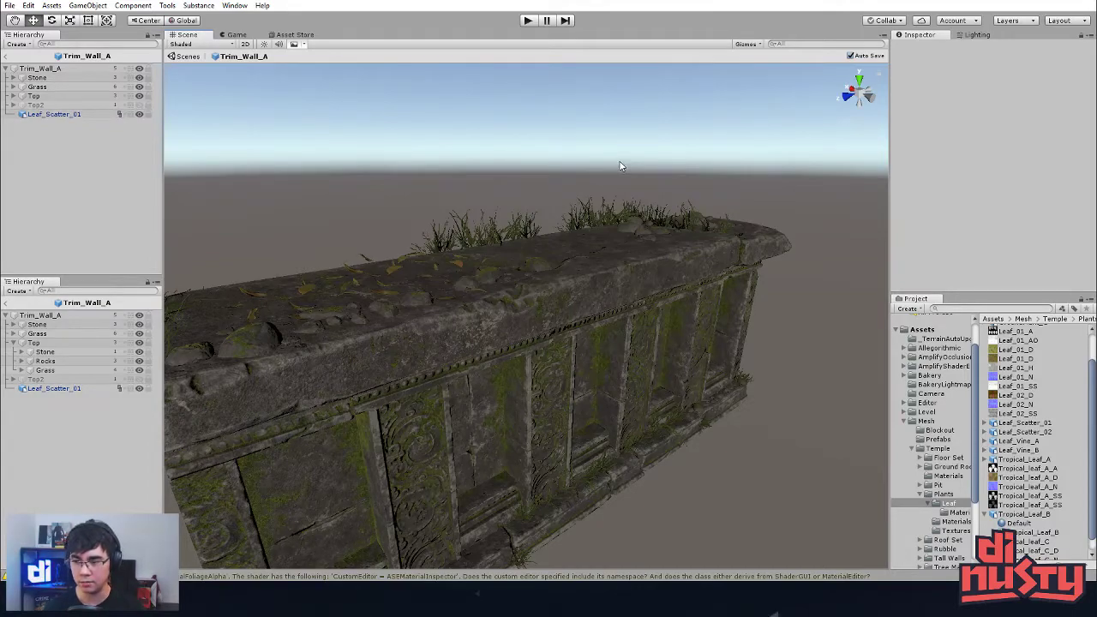
left_click_drag(694, 221, 472, 248, "alt")
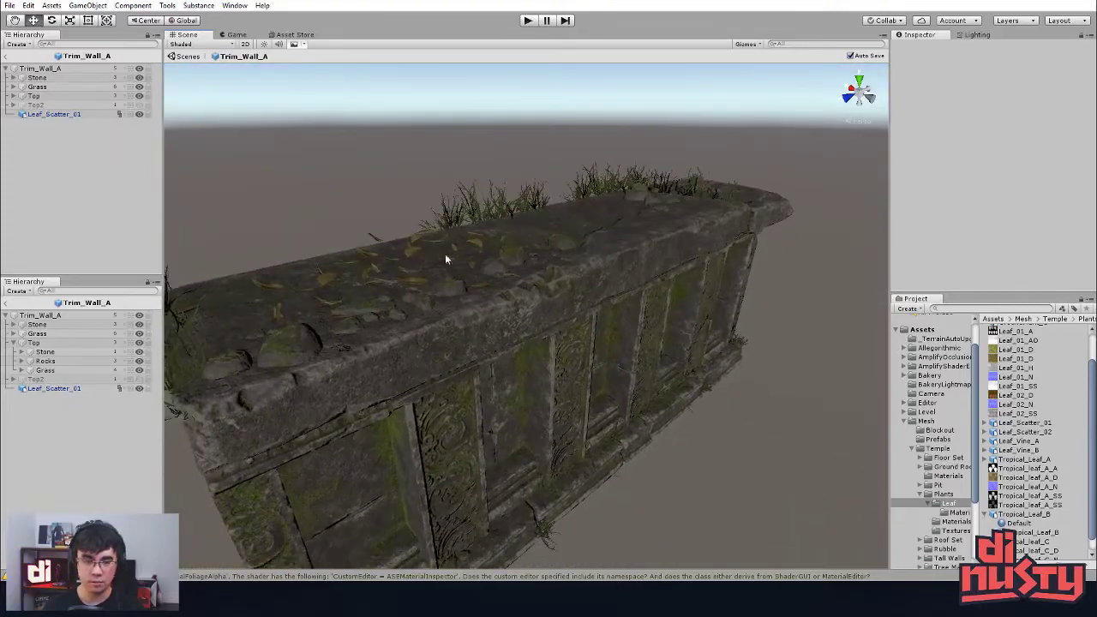
Step: Create an empty child object under the Top group and name it Plants
left_click(43, 370)
left_click(43, 419)
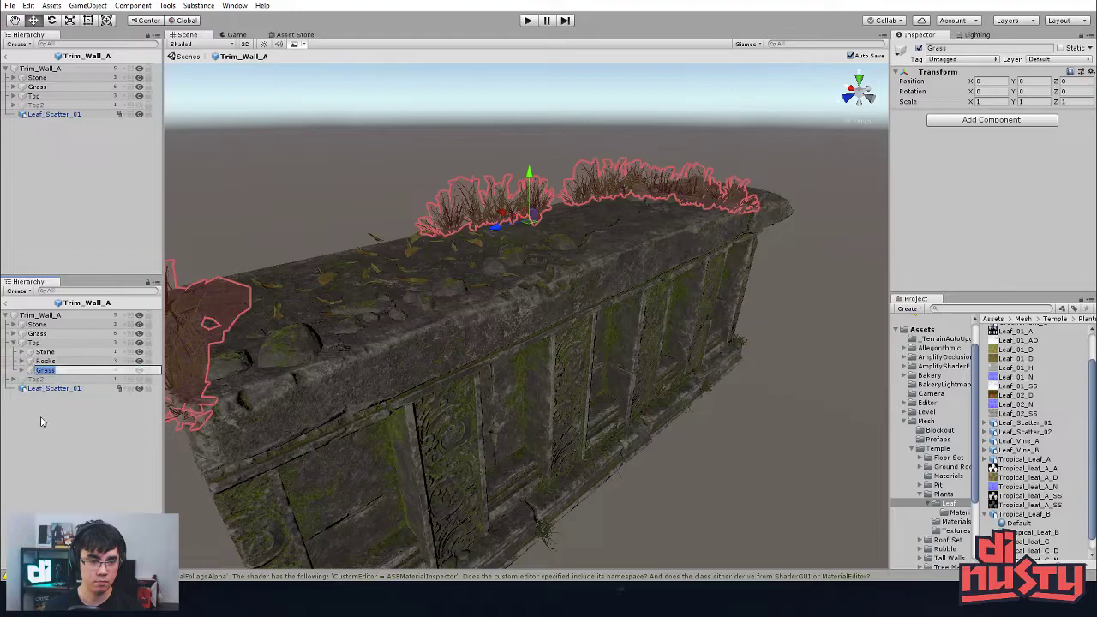
left_click(35, 342)
right_click(51, 343)
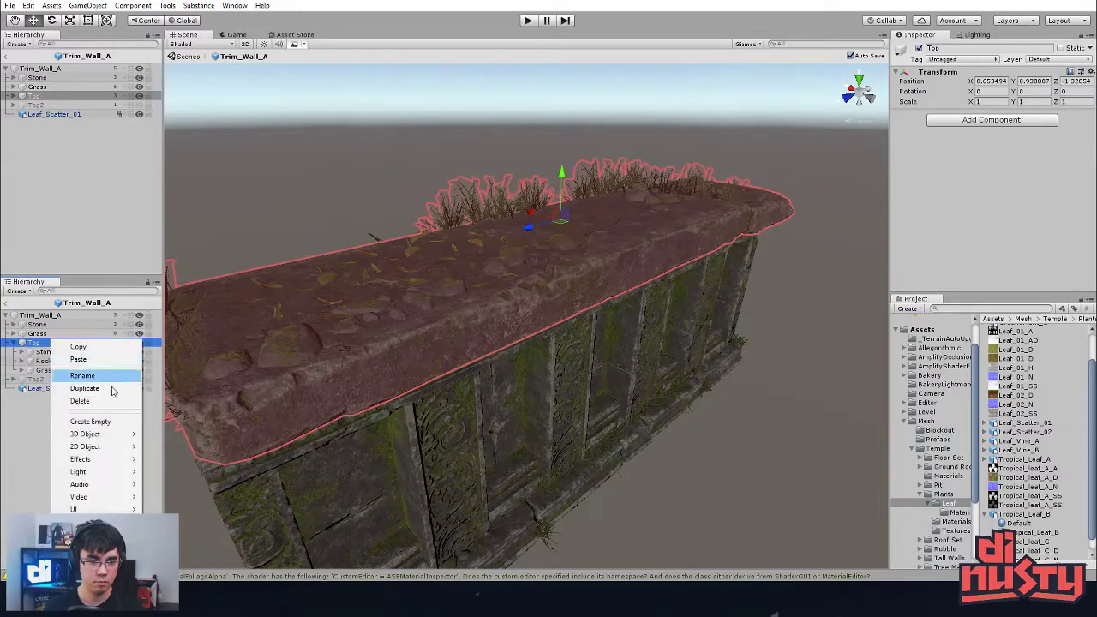
left_click(90, 422)
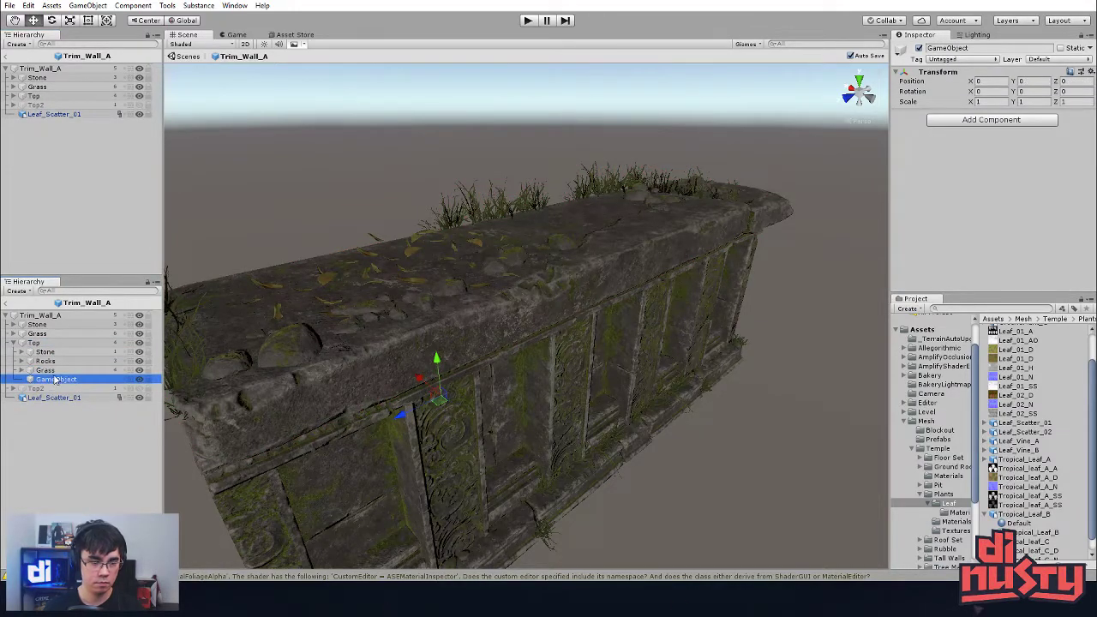
left_click(55, 380)
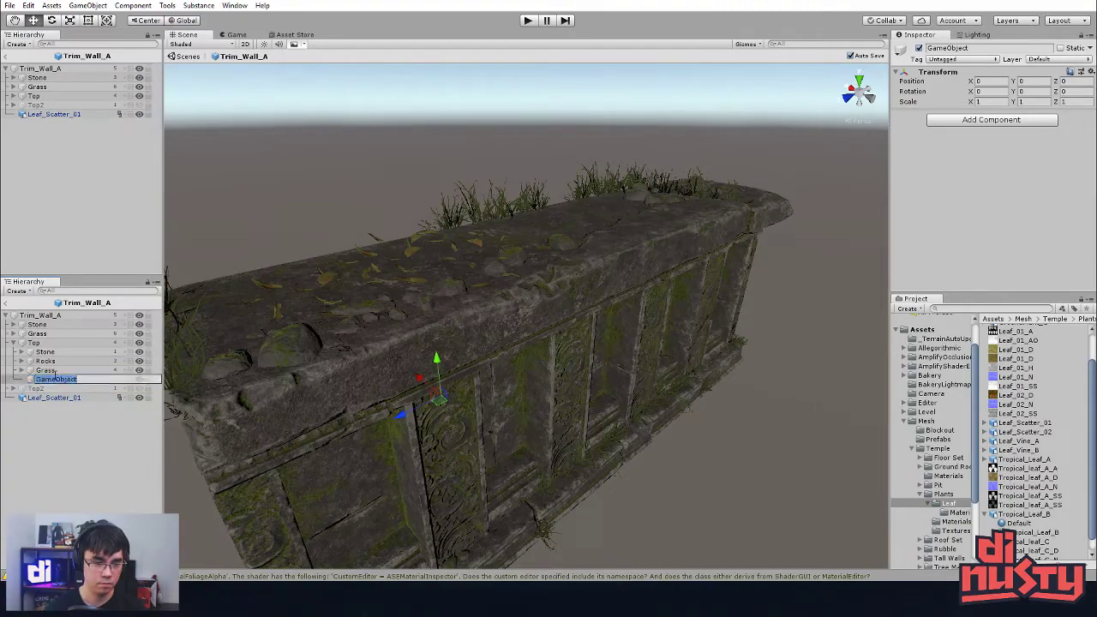
type("Plants")
key("Return")
Step: Move Leaf_Scatter_01 into the Plants group and check the leaves along the slab
left_click_drag(50, 397, 71, 383)
left_click(70, 380)
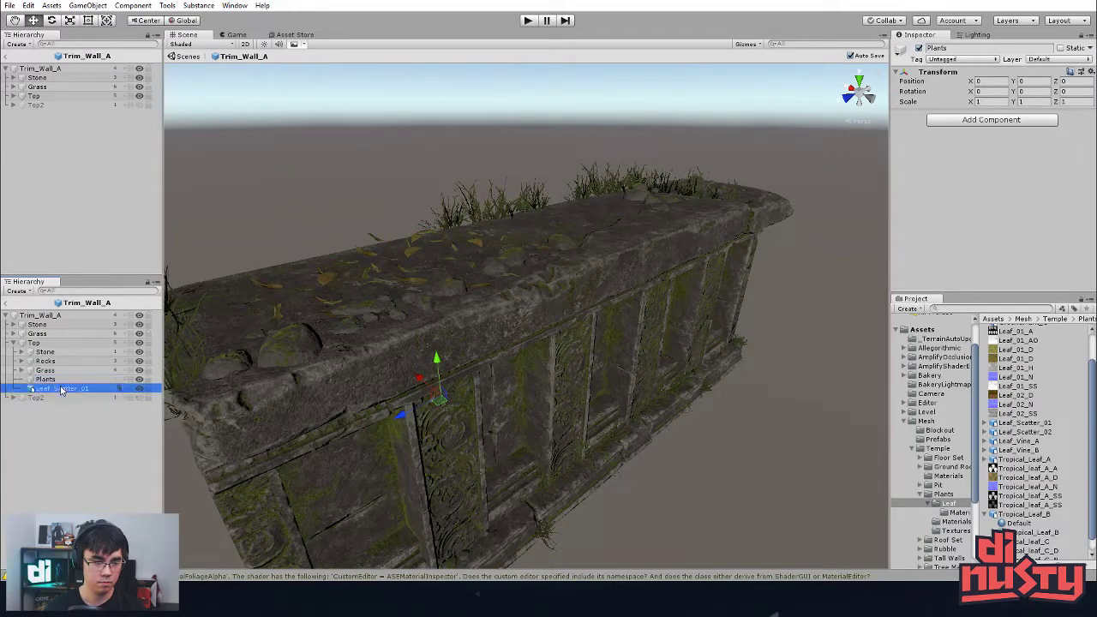
left_click(406, 195)
left_click_drag(406, 195, 510, 514, "alt")
left_click(277, 351)
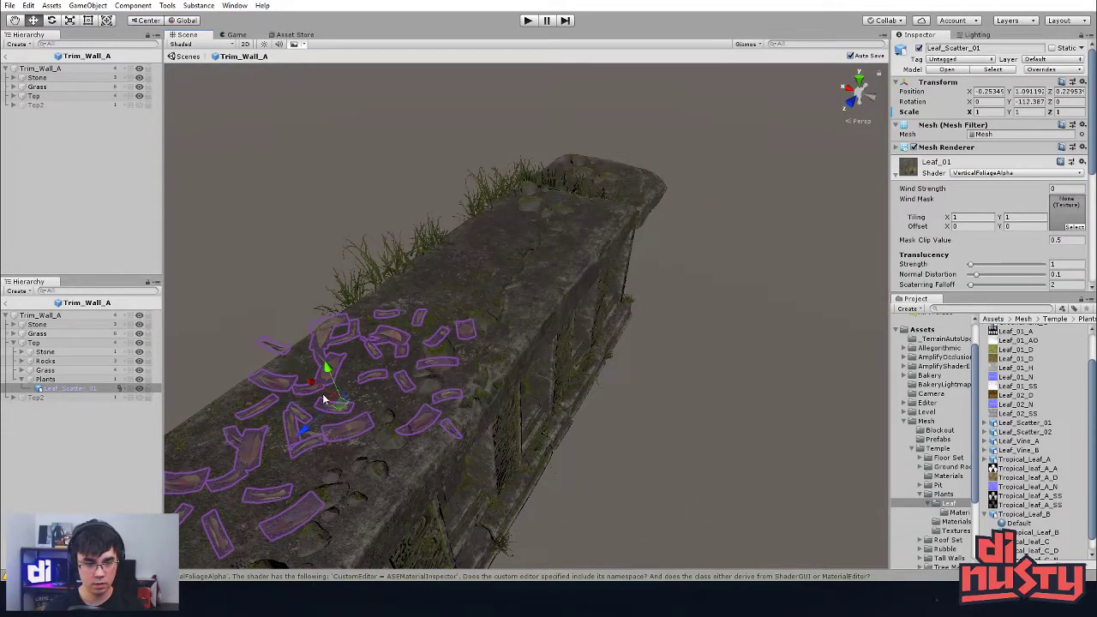
left_click(636, 491)
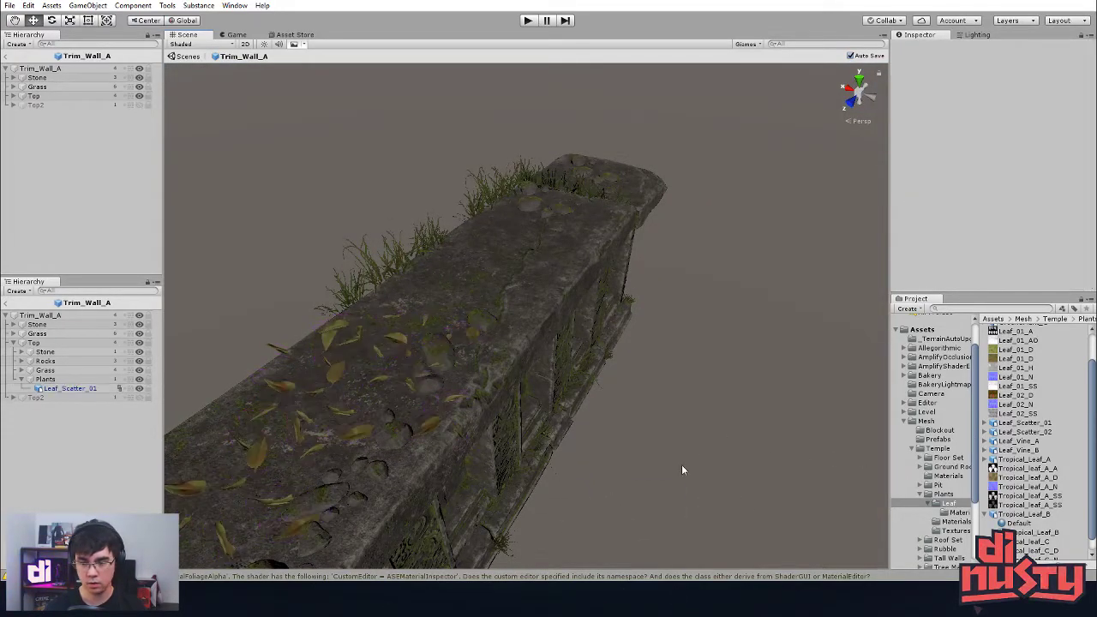
Step: Try out the Leaf_Vine_A model beside the wall, and delete it from the prefab
left_click(1026, 454)
left_click(1031, 442)
left_click_drag(1031, 442, 730, 427)
key("f")
scroll(634, 369, "down", 4)
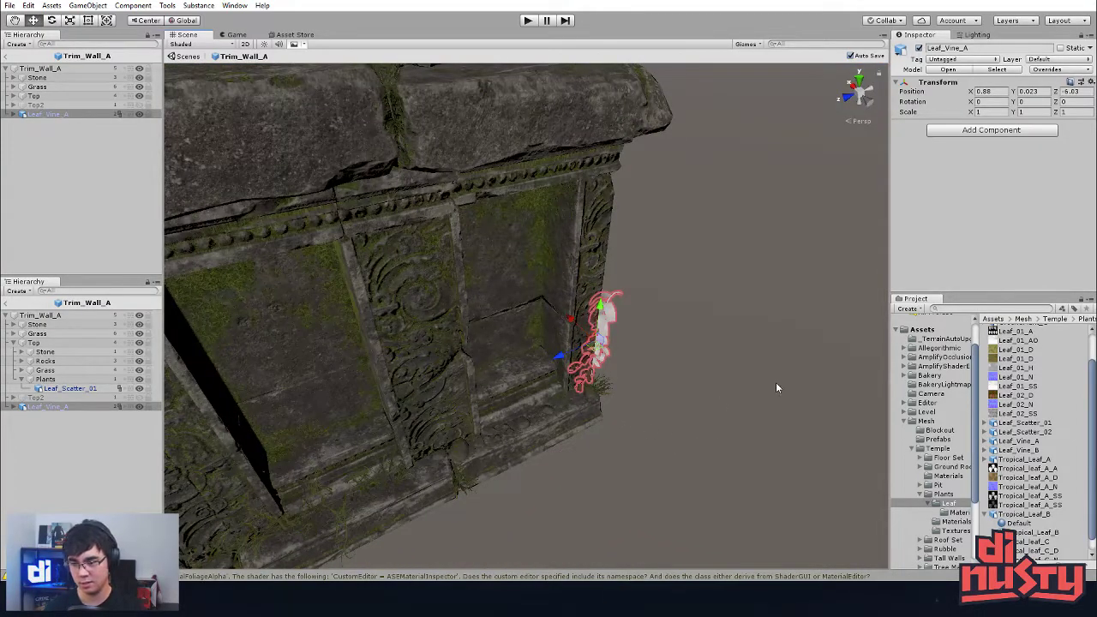
key("Delete")
Step: Add the Tropical_Leaf_B model to the prefab beside the wall's end and check its assigned material
scroll(1027, 454, "down", 1)
left_click(1033, 429)
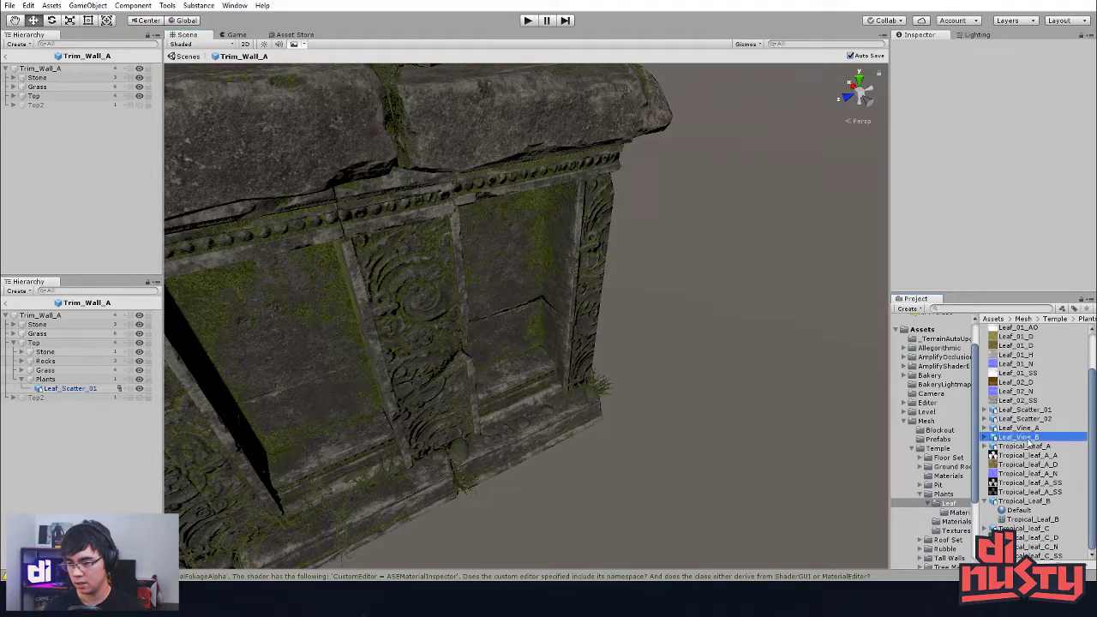
left_click(1028, 500)
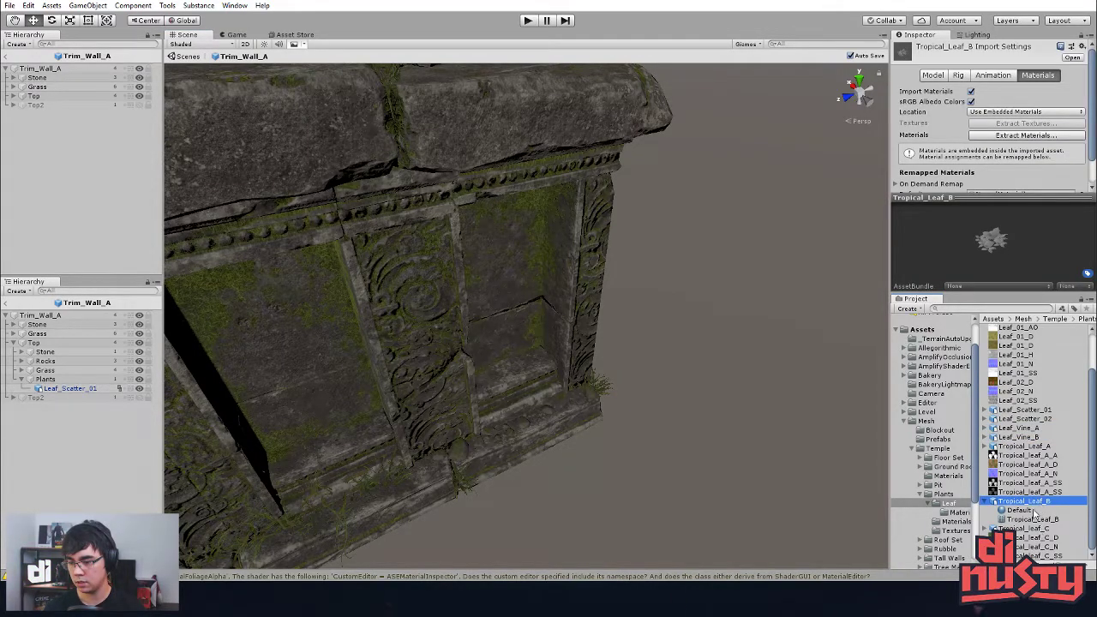
left_click(1031, 519)
left_click_drag(1029, 500, 769, 260)
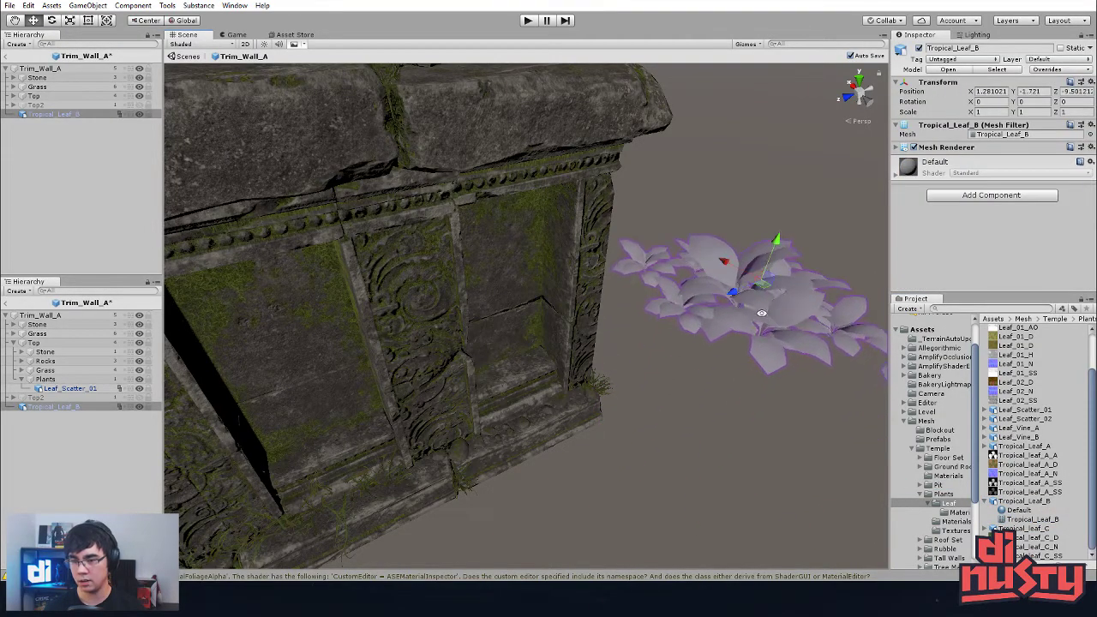
middle_click_drag(695, 339, 683, 345)
scroll(683, 351, "down", 4)
middle_click_drag(703, 390, 660, 420)
left_click_drag(660, 419, 673, 377, "alt")
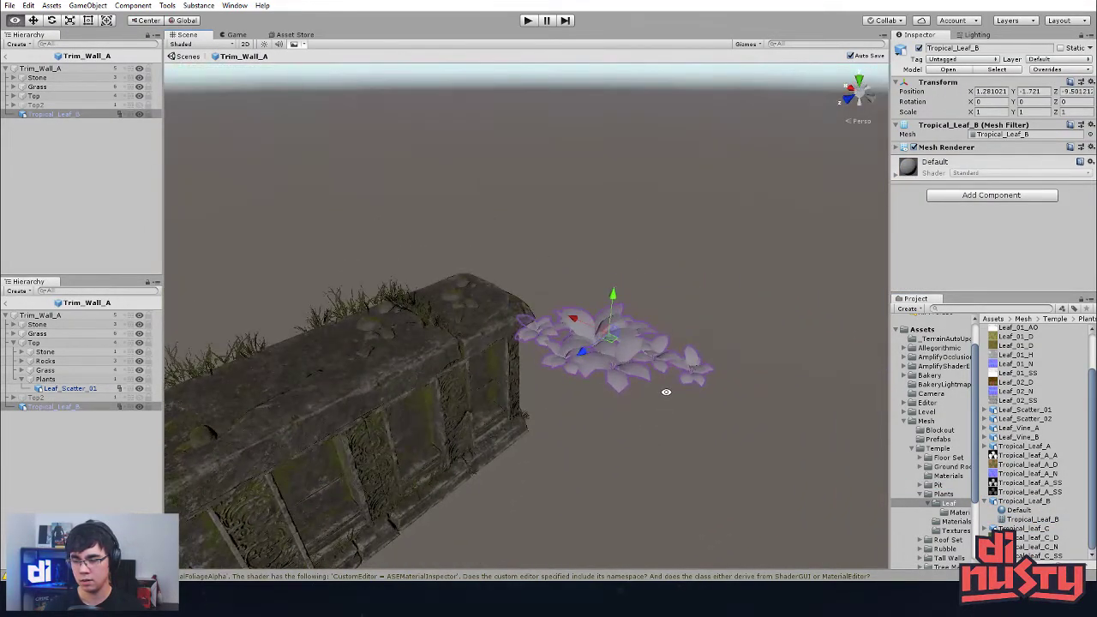
left_click(719, 355)
left_click(622, 347)
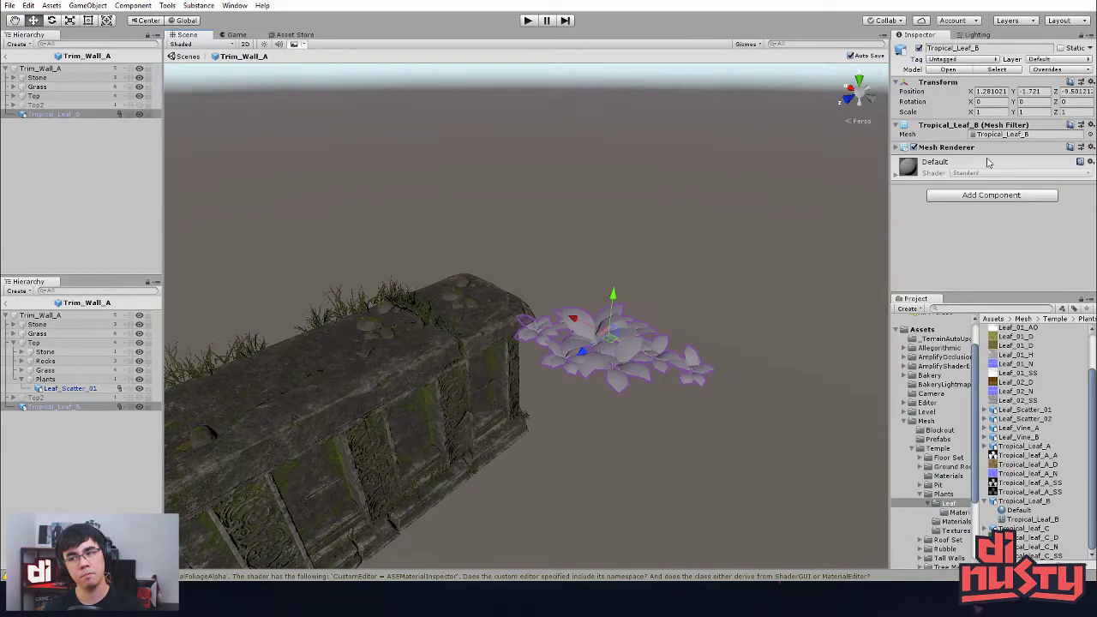
Step: Search the project assets for "trop" and preview the Tropical_Leaf A, B and C models
left_click(1001, 308)
type("trop")
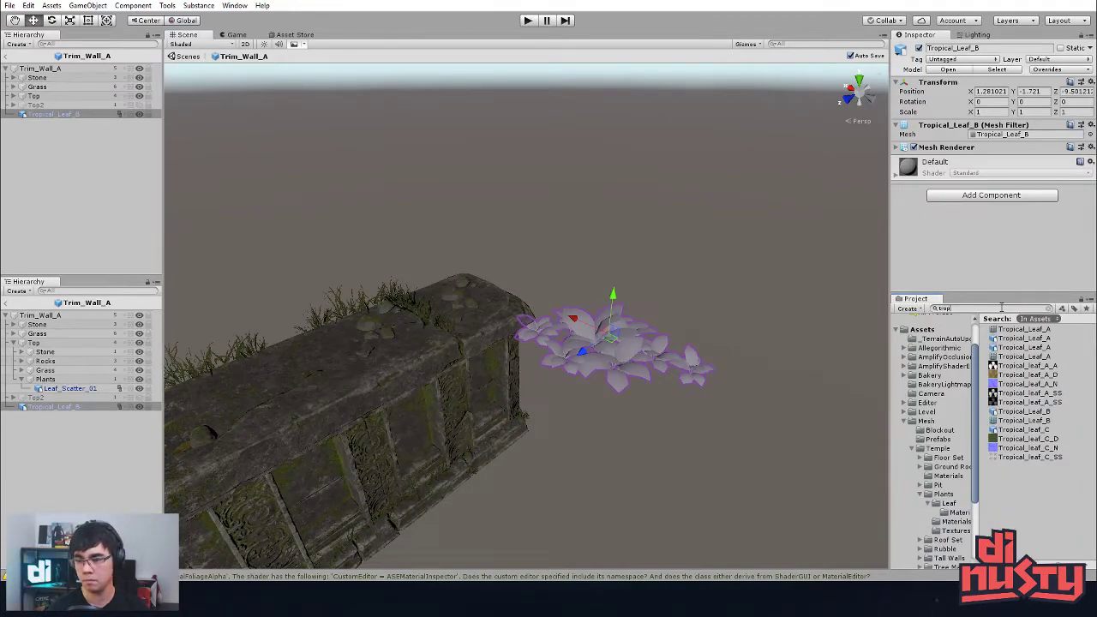
left_click(1037, 331)
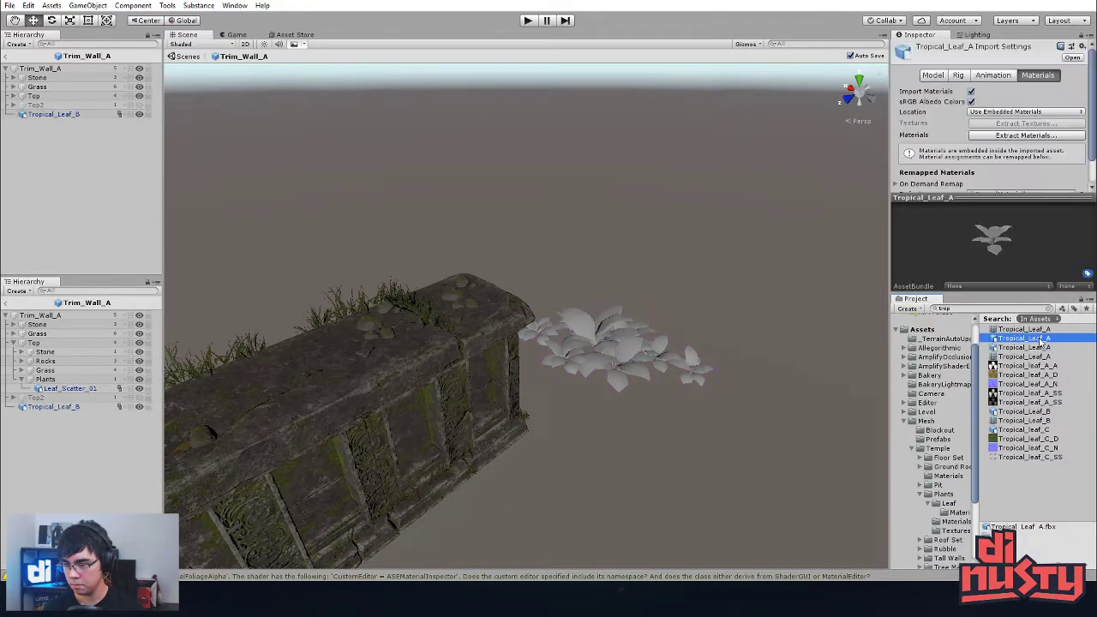
left_click(1040, 339)
left_click(1039, 348)
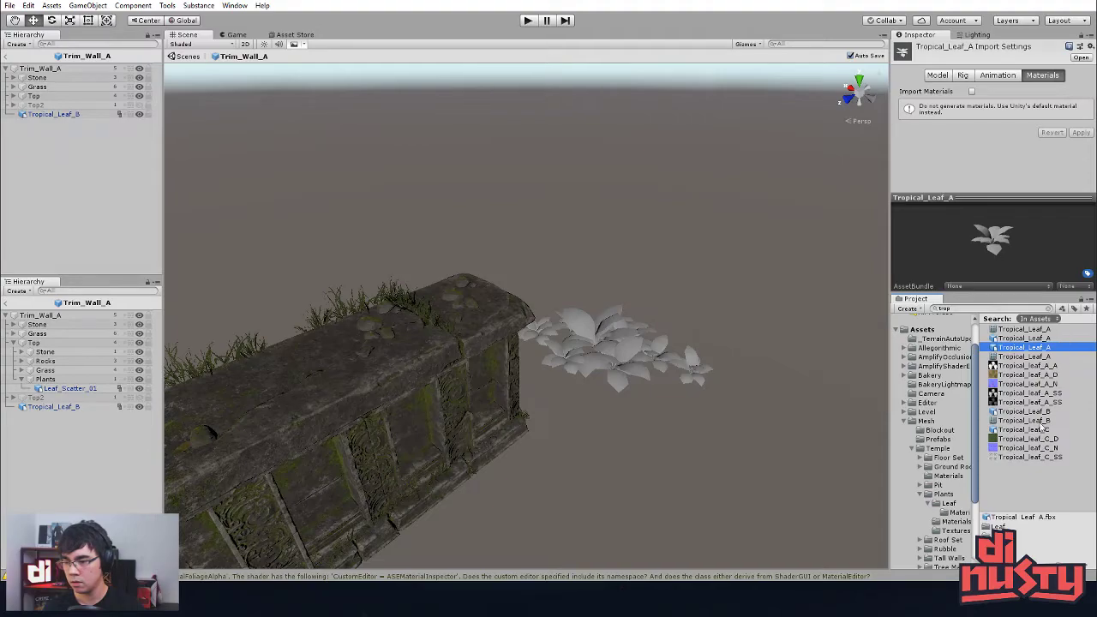
left_click(1044, 412)
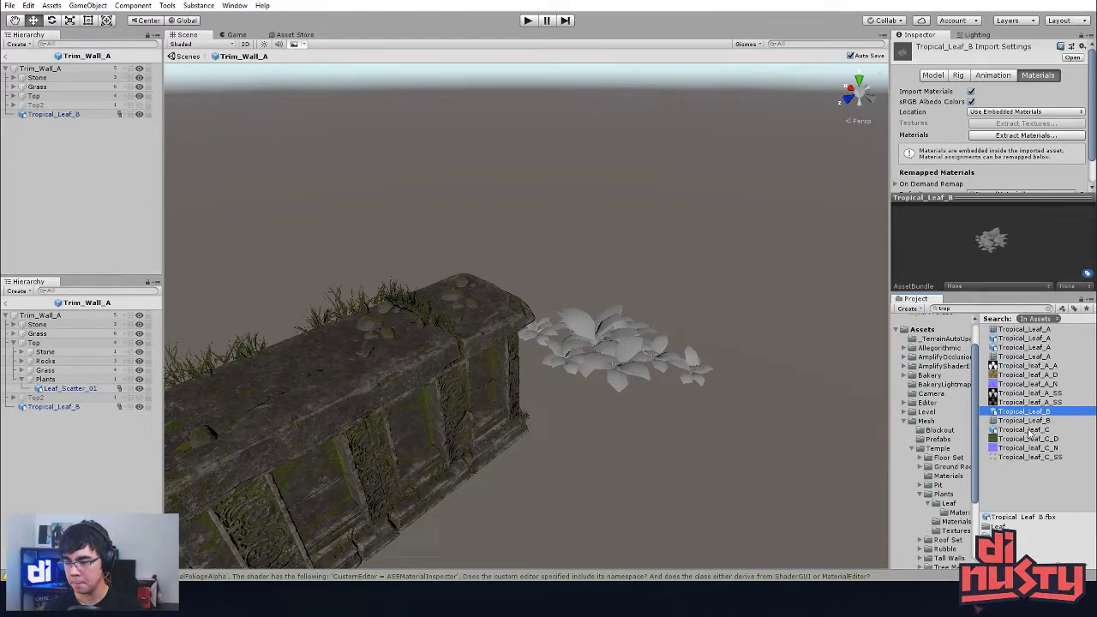
left_click(1029, 430)
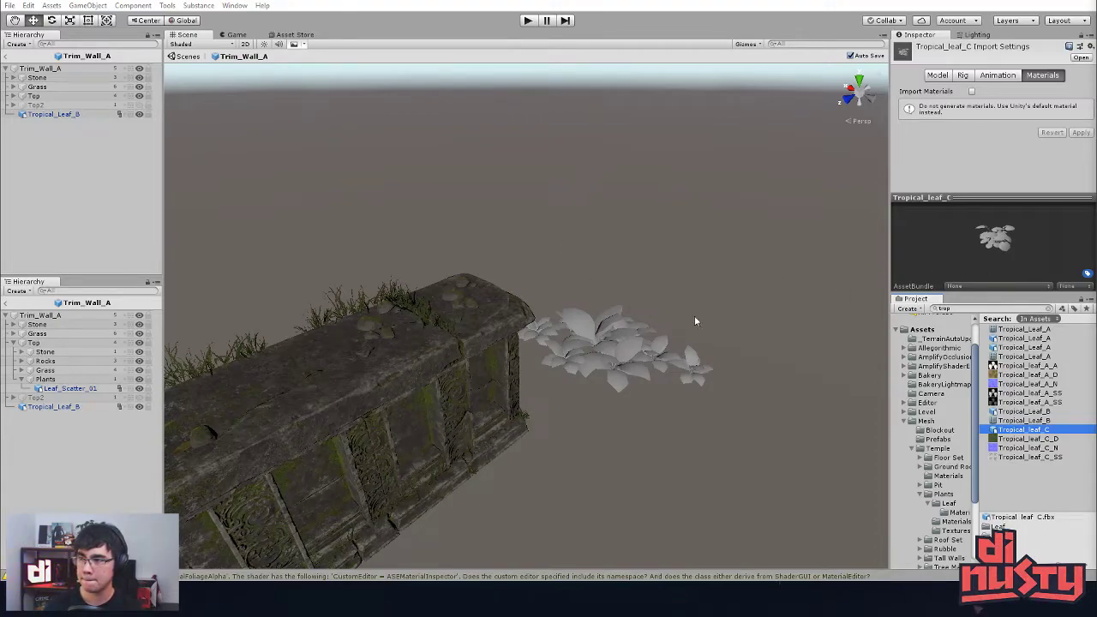
Step: Return to the main scene and inspect the material of the Tropical_Leaf_B plant placed on the sunken floor square
left_click(617, 272)
left_click(634, 377)
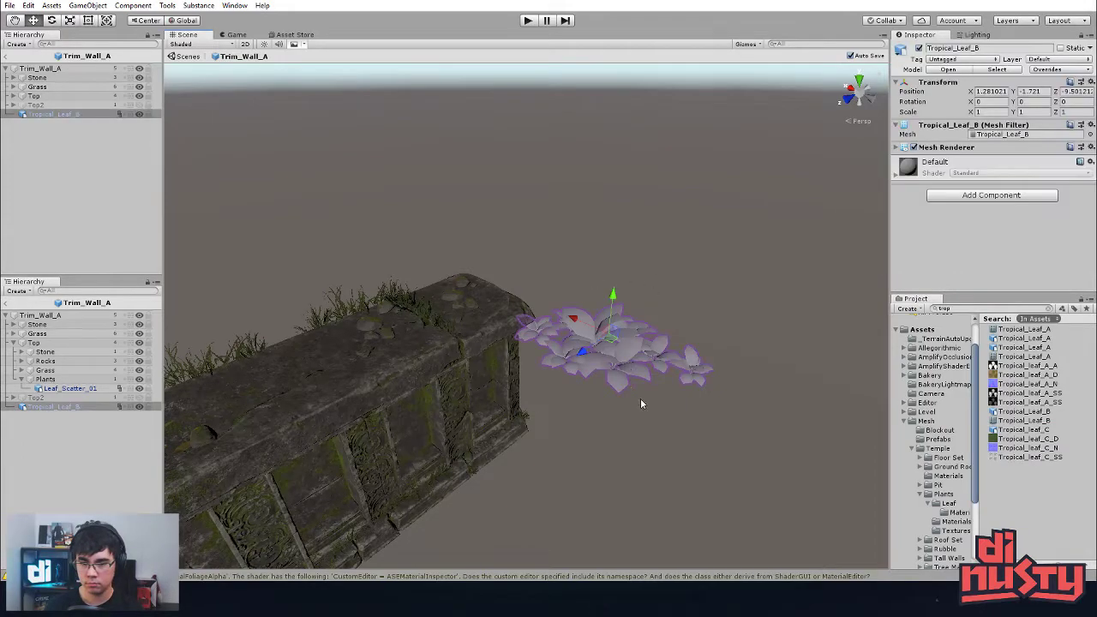
left_click(759, 272)
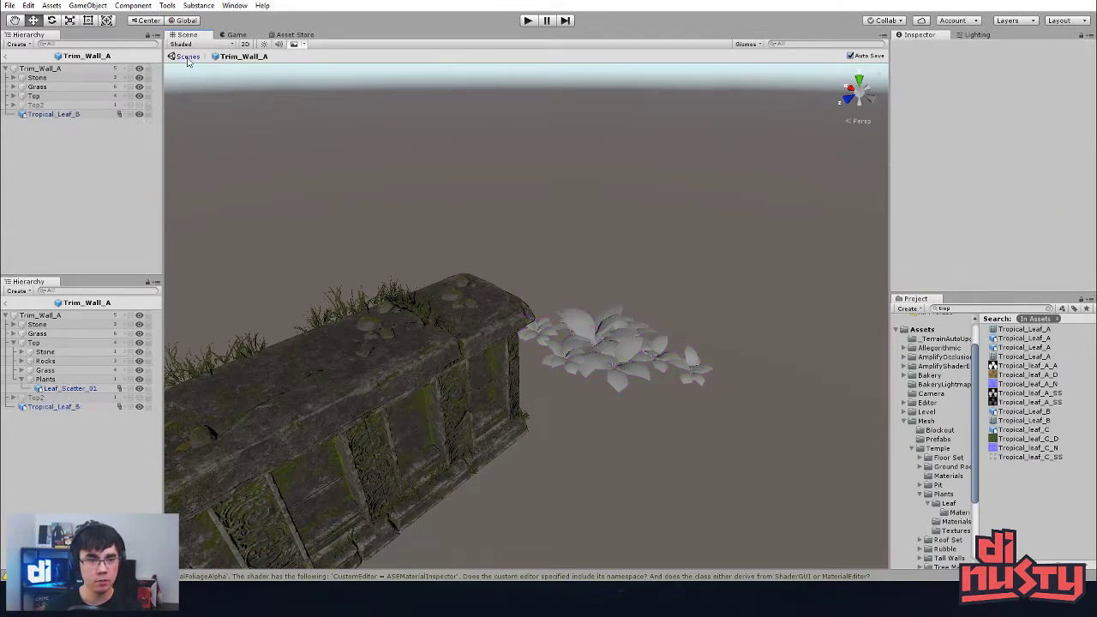
left_click(188, 59)
left_click_drag(545, 302, 562, 359, "alt")
left_click(562, 360)
right_click_drag(562, 360, 538, 325)
left_click(552, 318)
left_click(554, 318)
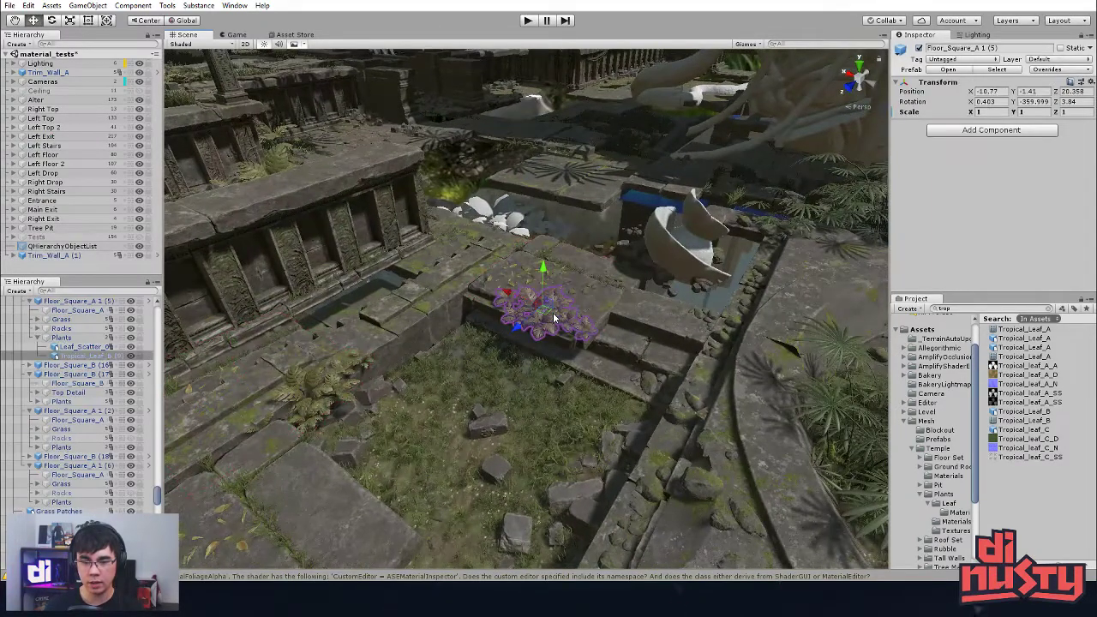
left_click(553, 312)
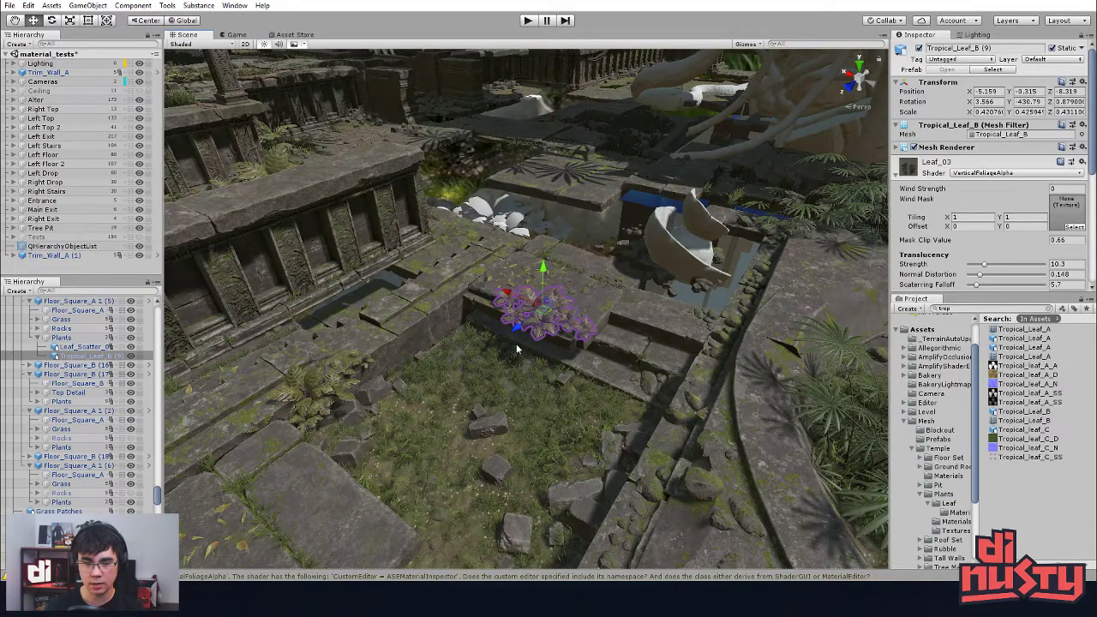
Step: Select the leafy shrubs, small ground plant and palm beside the circular stone pit together
middle_click_drag(659, 382, 340, 286)
middle_click_drag(565, 330, 265, 198)
left_click_drag(462, 282, 395, 321, "alt")
middle_click_drag(395, 321, 617, 260)
left_click_drag(617, 259, 622, 294, "alt")
left_click(526, 247)
left_click(607, 279, "shift")
middle_click_drag(662, 303, 499, 273)
left_click(599, 280, "shift")
left_click(690, 214, "shift")
Step: Select only the Tropical_Leaf_B plant in the Floor_Square_A 1 (5) Plants group and copy it
middle_click_drag(679, 224, 685, 177)
left_click_drag(563, 257, 531, 266, "alt")
scroll(531, 267, "down", 5)
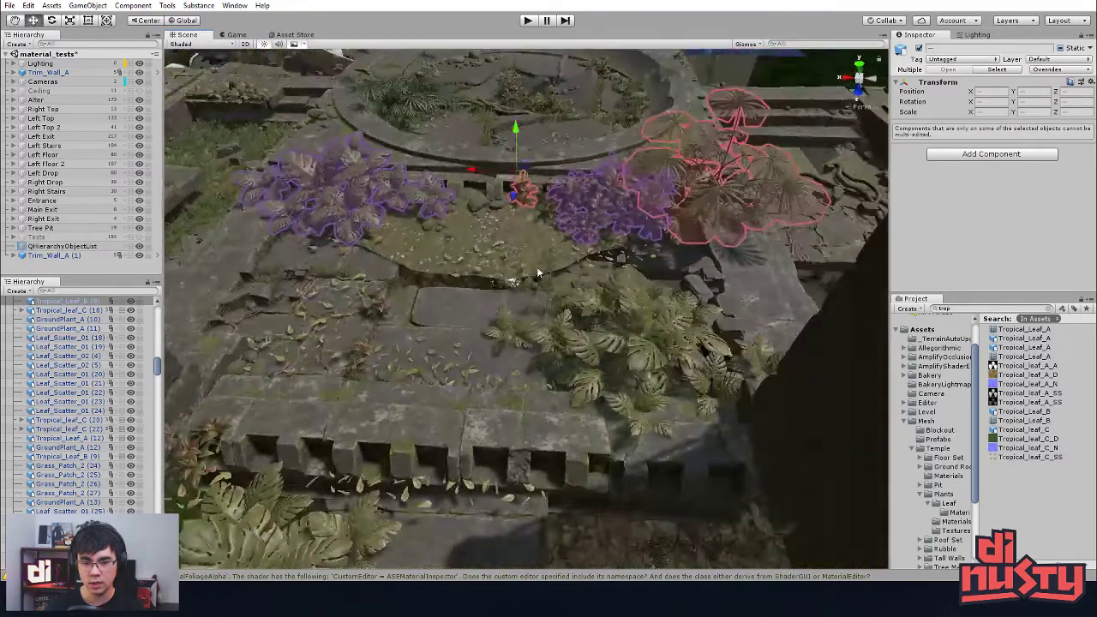
middle_click_drag(531, 267, 619, 335)
left_click_drag(619, 335, 492, 377, "alt")
middle_click_drag(493, 377, 490, 388)
left_click_drag(515, 463, 377, 294, "alt")
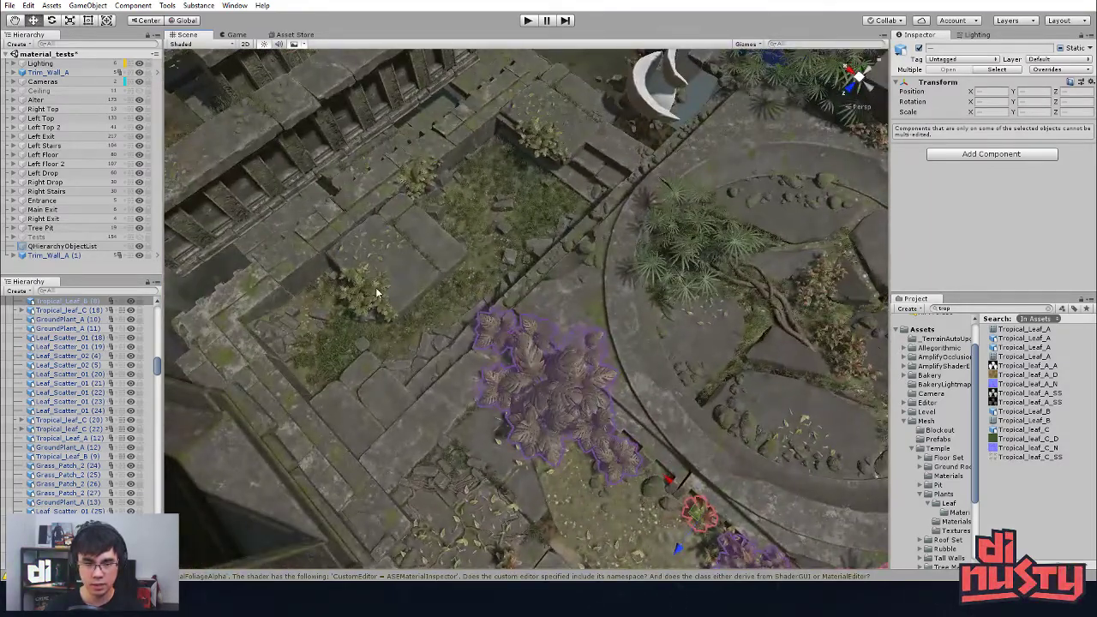
left_click(363, 301)
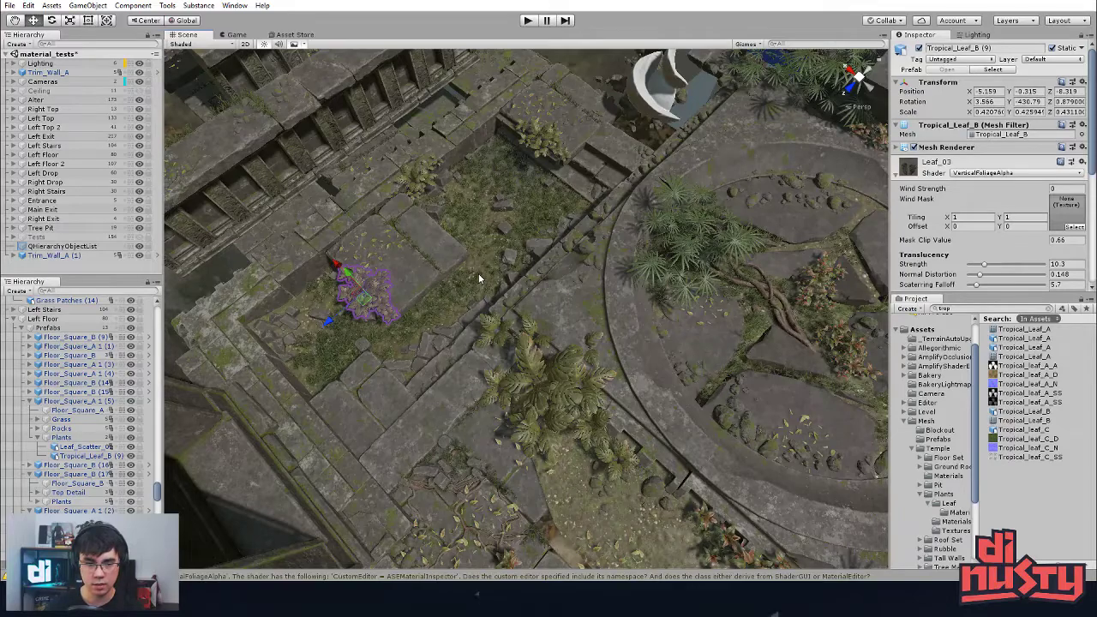
Step: Open the Trim_Wall_A prefab from its wall instance and paste the copied Tropical_Leaf_B plant into it
left_click(251, 127)
left_click_drag(419, 180, 793, 339, "alt")
left_click(955, 72)
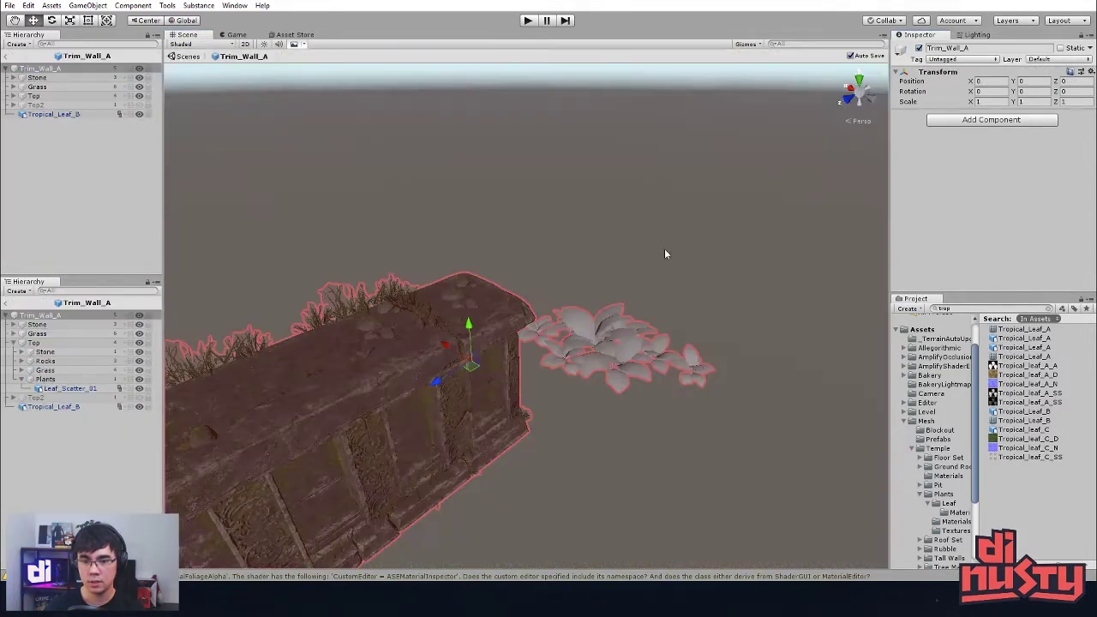
left_click(622, 287)
left_click_drag(626, 290, 843, 303, "alt")
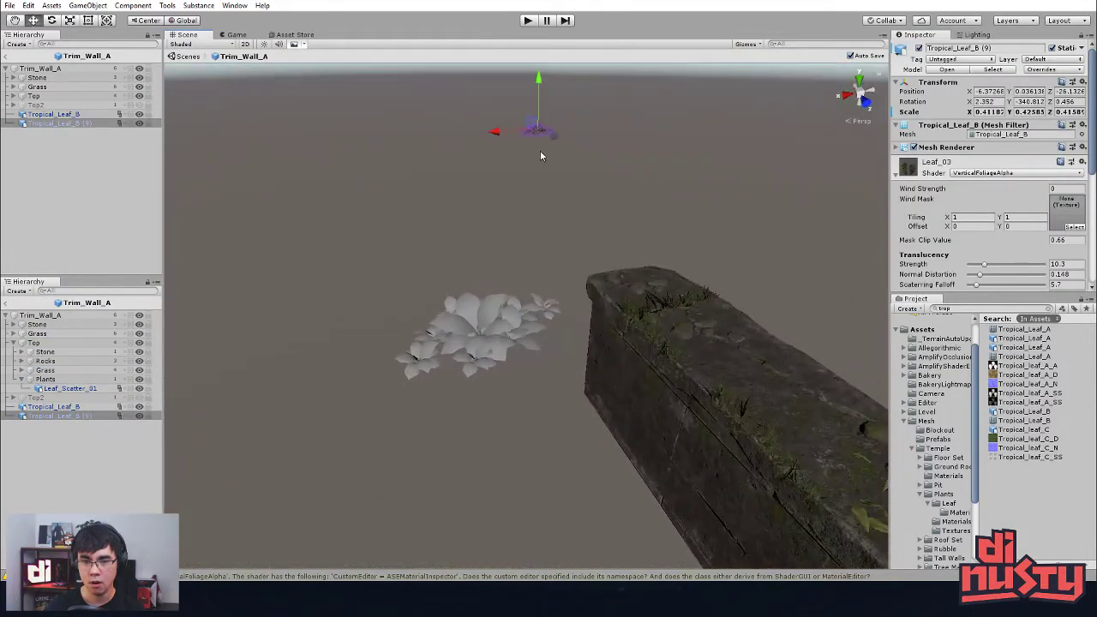
Step: Move the pasted Tropical_Leaf_B (9) over to the wall and delete the untextured Tropical_Leaf_B beside it
left_click_drag(537, 137, 716, 246)
left_click(466, 322)
key("Delete")
left_click(697, 254)
Step: Move Tropical_Leaf_B (9) along above the wall's top and rotate it around the vertical axis to about -435.5°
left_click_drag(754, 321, 614, 337, "alt")
middle_click_drag(614, 338, 771, 398, "alt")
right_click_drag(771, 398, 634, 384, "alt")
middle_click_drag(634, 384, 659, 314, "alt")
left_click_drag(659, 313, 560, 299, "alt")
middle_click_drag(561, 299, 737, 269, "alt")
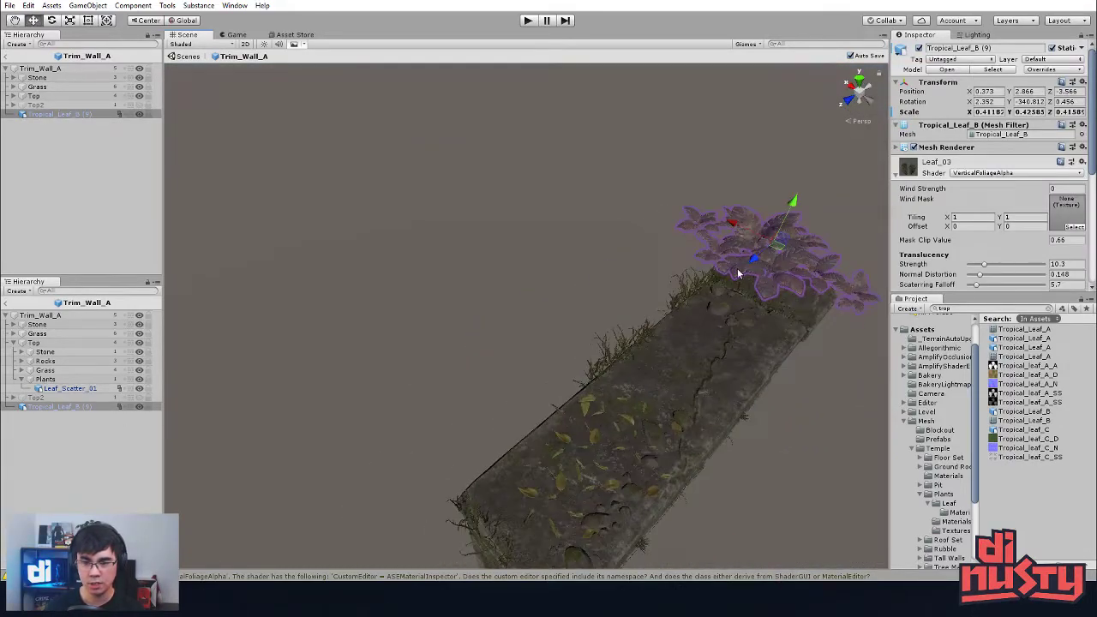
left_click_drag(762, 256, 647, 398)
key("e")
left_click_drag(573, 462, 740, 278)
key("w")
left_click_drag(697, 392, 592, 392, "alt")
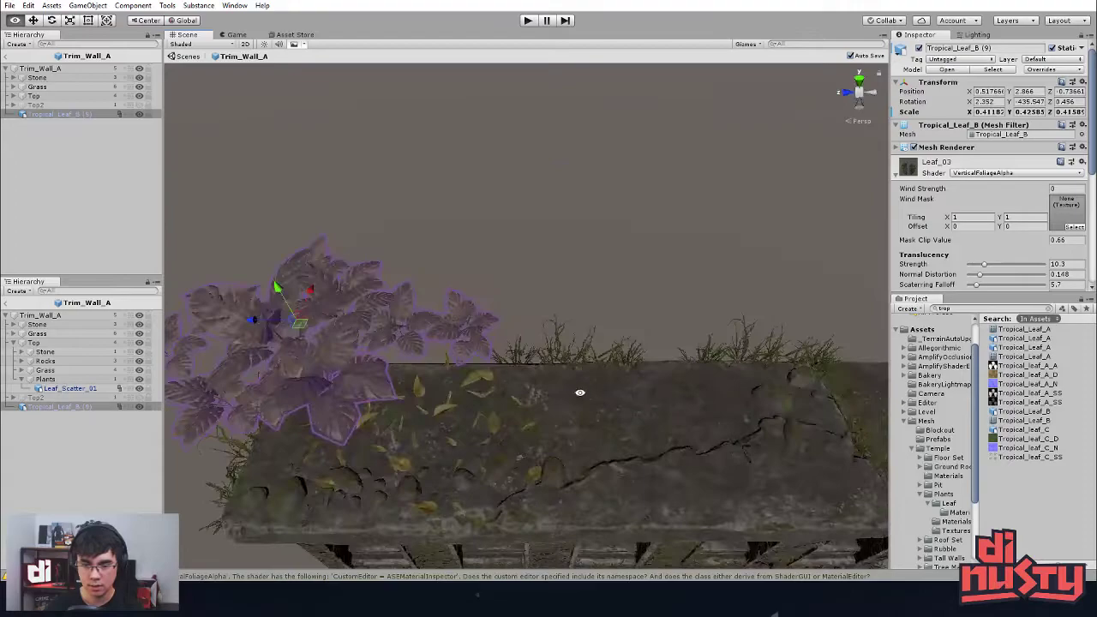
Step: Move the Leaf_Scatter_01 leaves along the wall's top, away from the plant, to about Z -1.34
left_click(458, 419)
left_click_drag(431, 449, 678, 474)
key("e")
key("w")
left_click_drag(670, 420, 671, 417)
key("e")
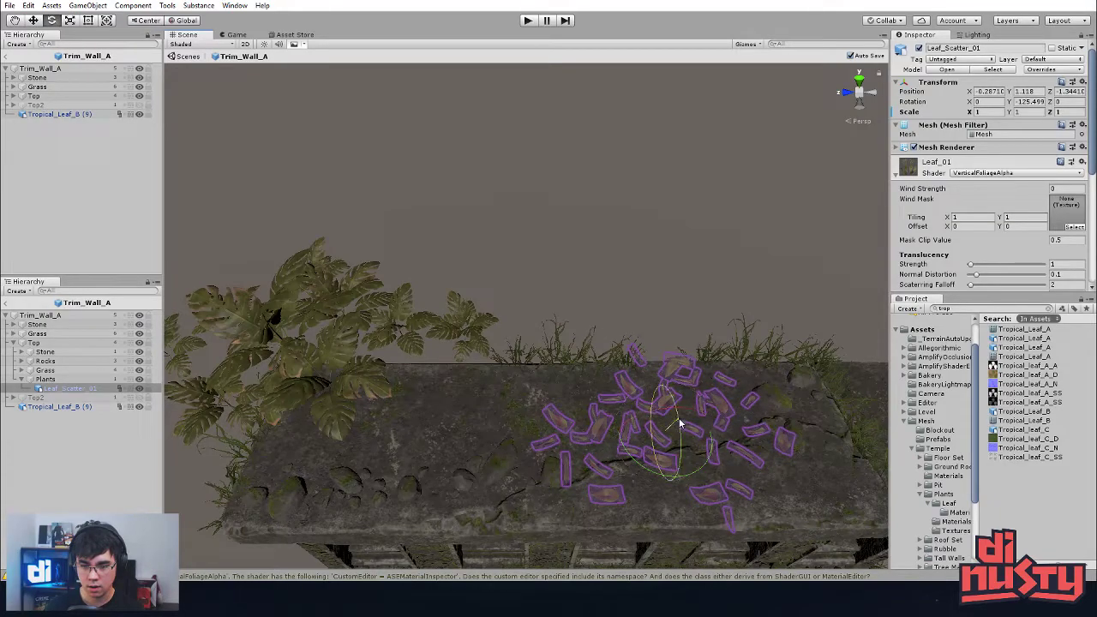
left_click(636, 311)
Step: Lower Tropical_Leaf_B (9) onto the wall's end and tilt it slightly so it rests on the stone surface
left_click(337, 370)
left_click_drag(290, 314, 399, 360)
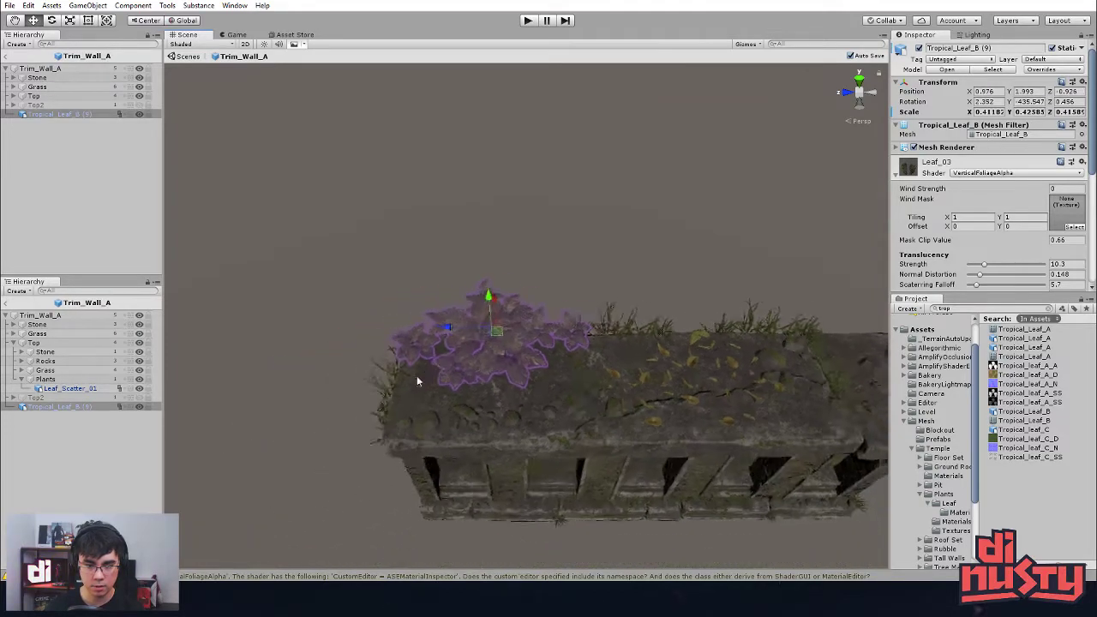
left_click_drag(417, 382, 712, 229, "alt")
key("f")
key("e")
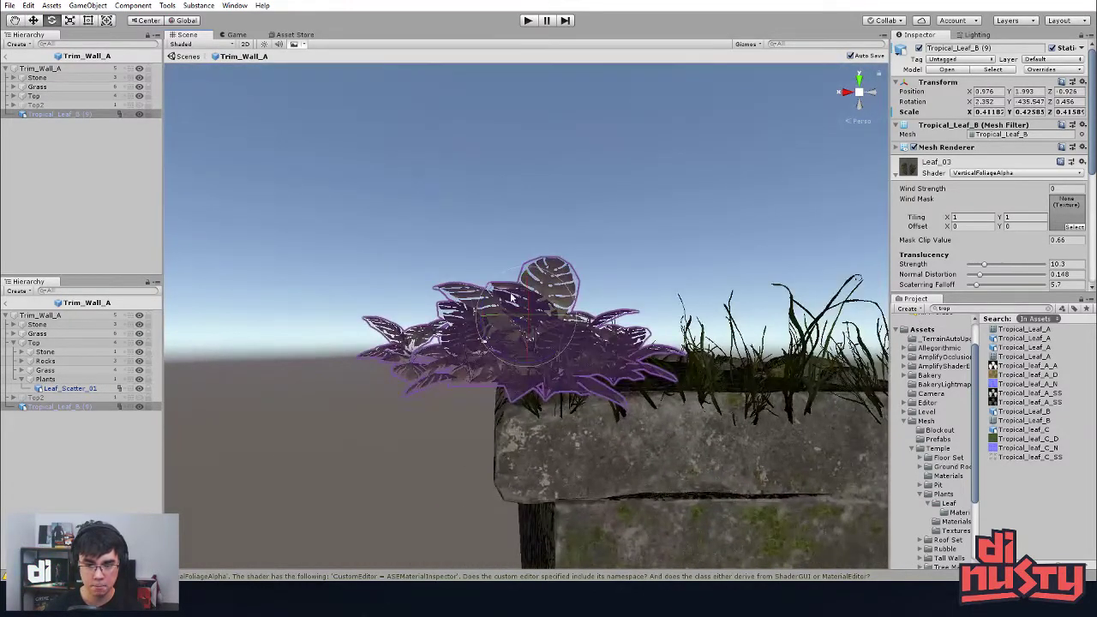
left_click_drag(491, 280, 514, 407)
key("w")
left_click(726, 366)
left_click_drag(726, 366, 445, 198, "alt")
Step: Tilt Leaf_Scatter_01 to match the stone surface and shift it toward the plant, to about Y 1.095 and Z -0.605
left_click(454, 277)
key("e")
left_click_drag(449, 255, 447, 259)
left_click(558, 228)
left_click_drag(557, 227, 612, 288, "alt")
left_click(562, 248)
scroll(518, 296, "down", 4)
scroll(519, 300, "up", 5)
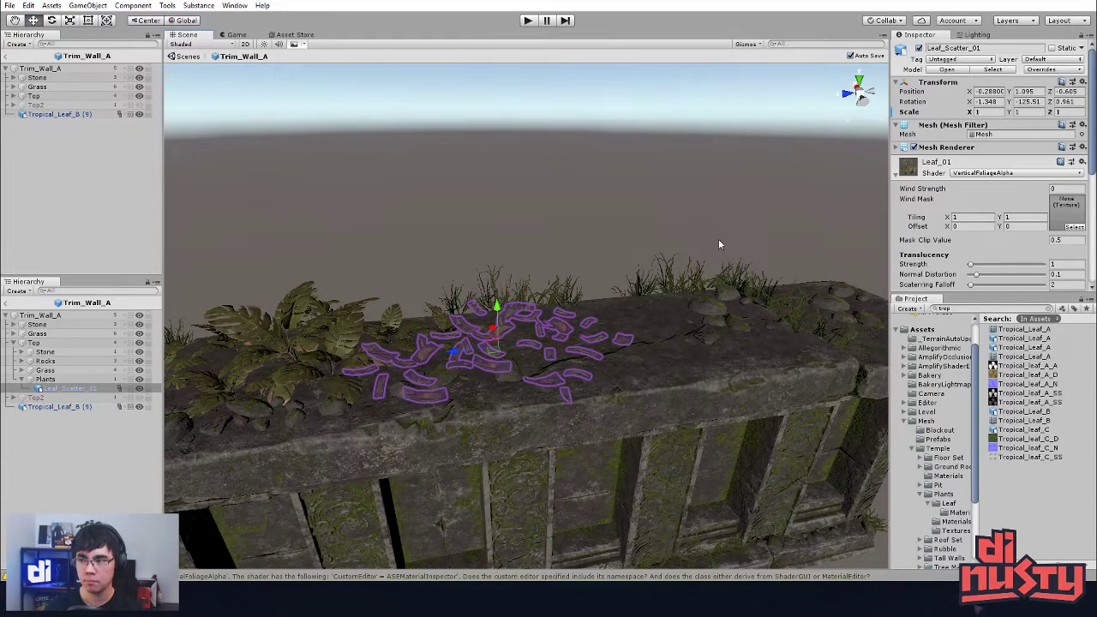
left_click_drag(719, 243, 747, 275, "alt")
left_click(526, 220)
right_click_drag(617, 283, 734, 365, "alt")
left_click_drag(734, 365, 369, 387, "alt")
Step: Return to the main scene and adjust the height of the Trim_Wall_A instance beside the neighbouring wall to about Y 0.045
left_click(187, 57)
left_click_drag(450, 215, 368, 203, "alt")
key("f")
scroll(604, 217, "up", 5)
left_click_drag(604, 219, 535, 213, "alt")
key("f")
scroll(597, 208, "up", 5)
mouse_move(375, 304)
left_mouse_down()
mouse_move(385, 286)
mouse_move(388, 296)
left_mouse_up()
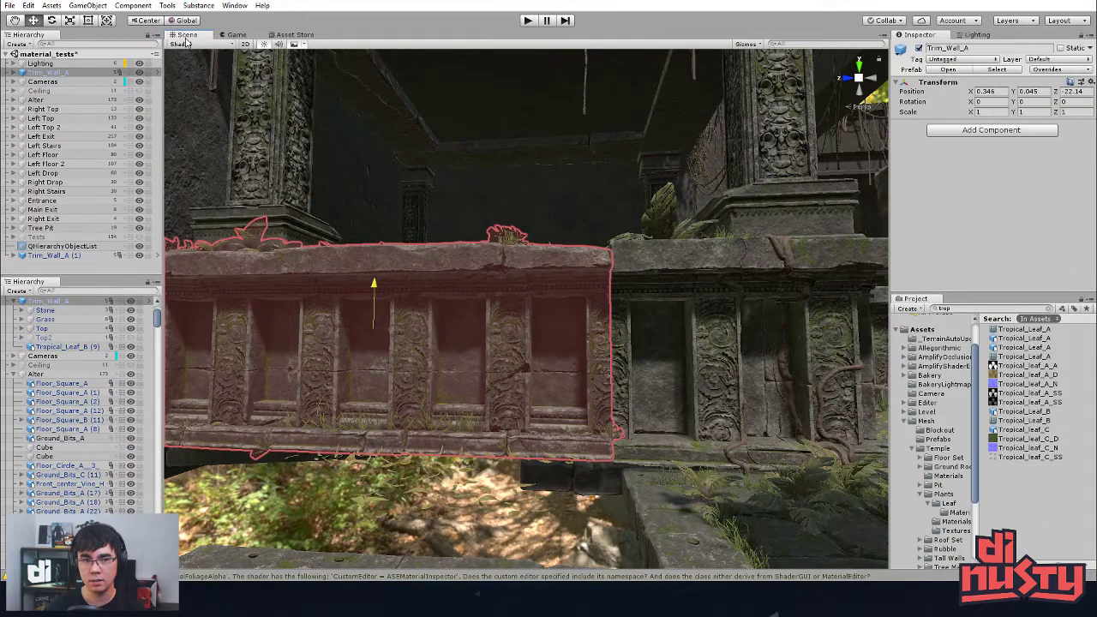
left_click(9, 5)
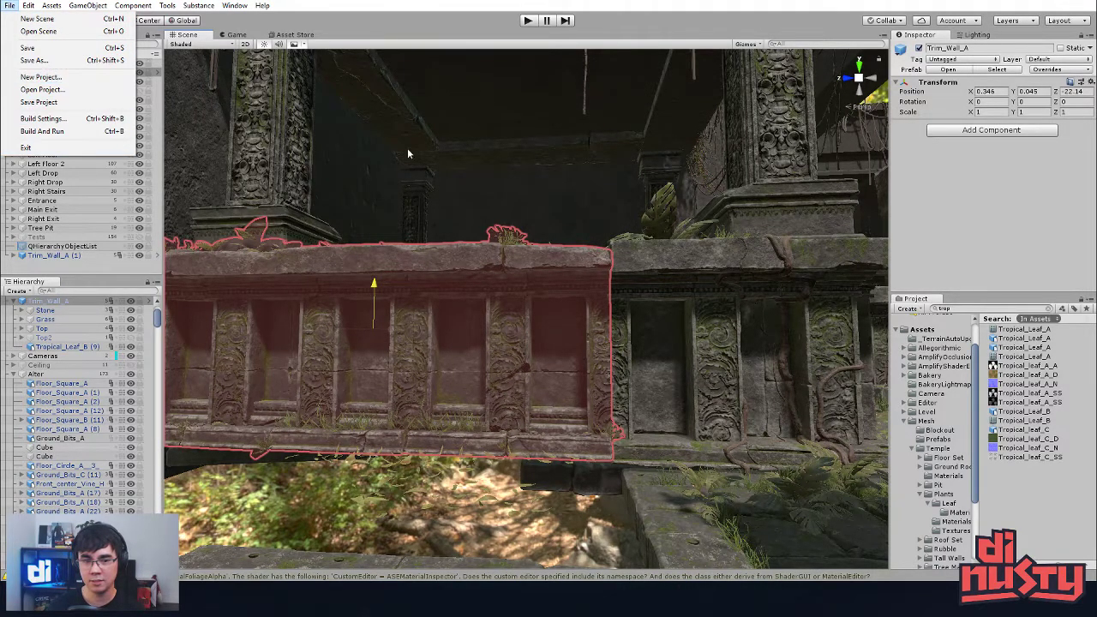
left_click(367, 291)
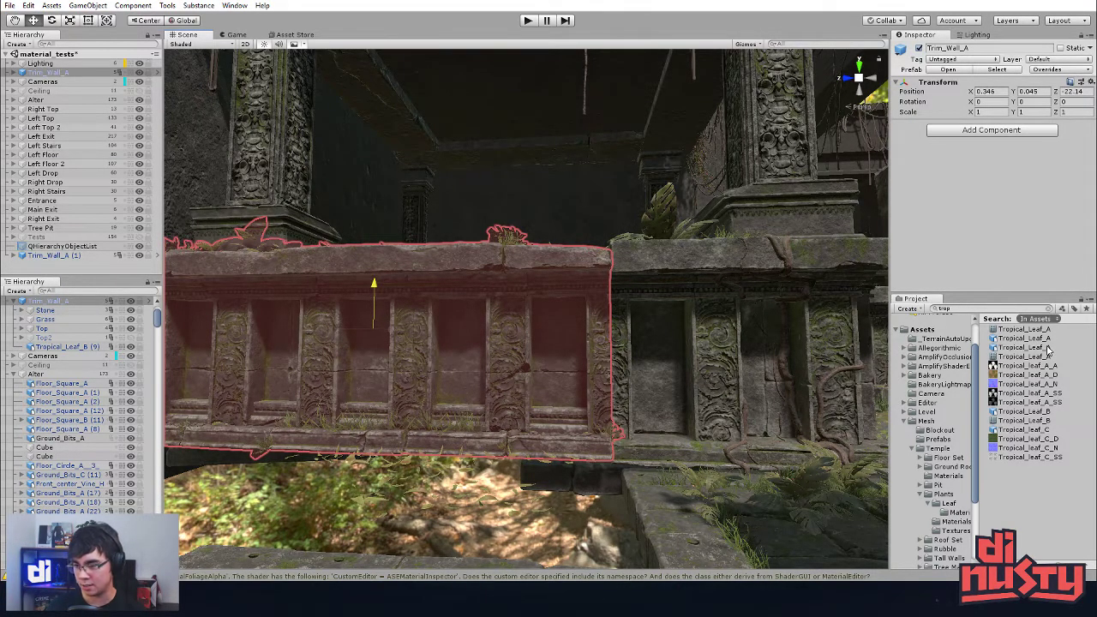
left_click_drag(692, 0, 692, 66)
double_click(691, 66)
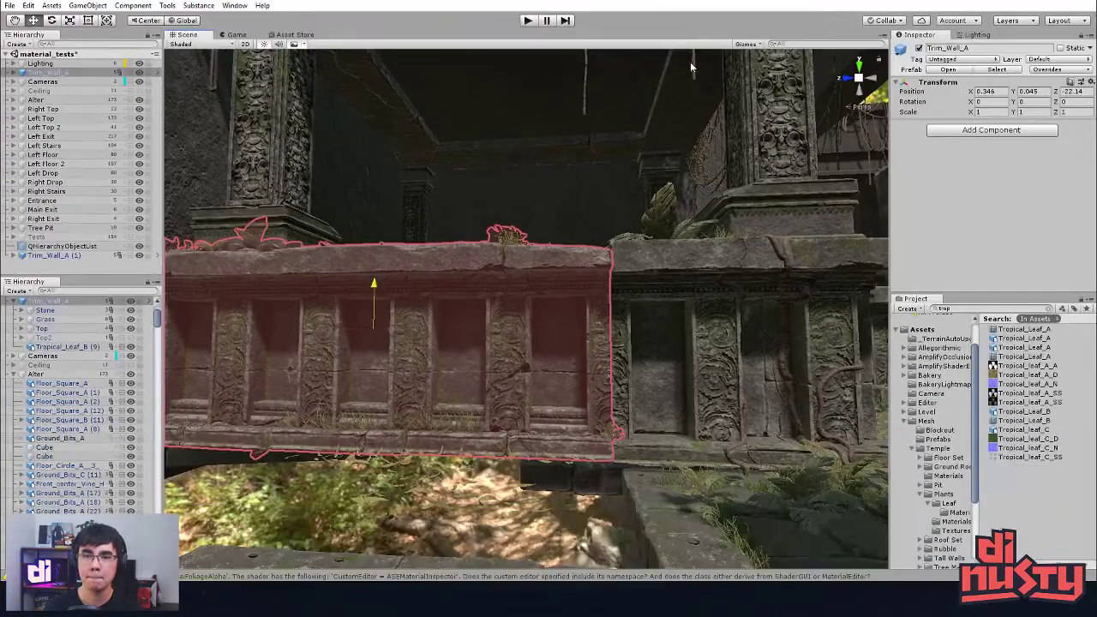
left_click(10, 8)
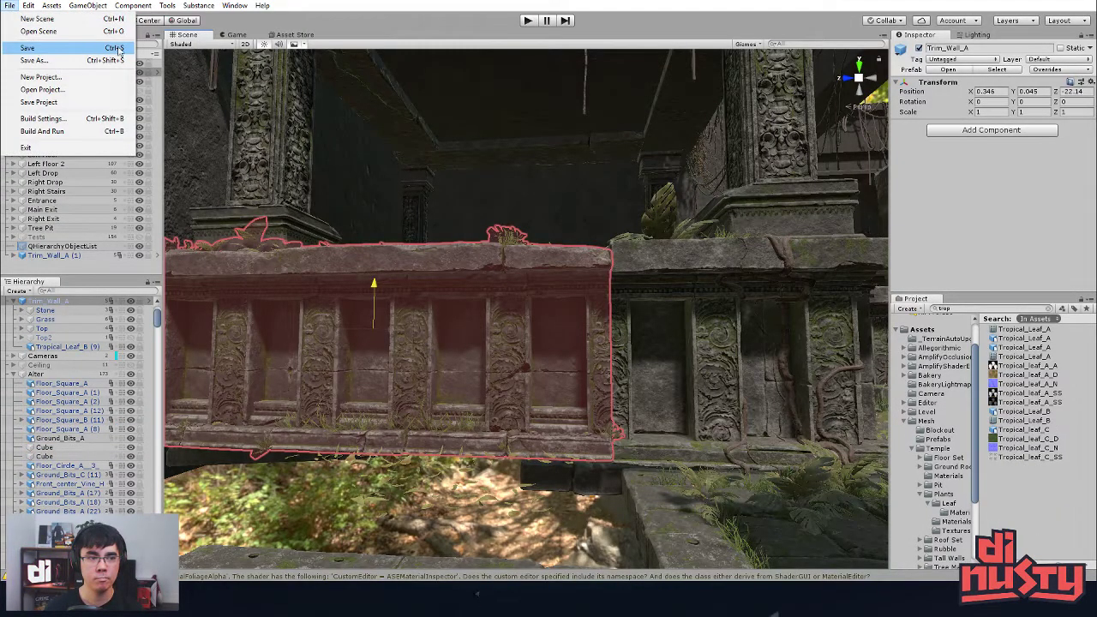
left_click(464, 203)
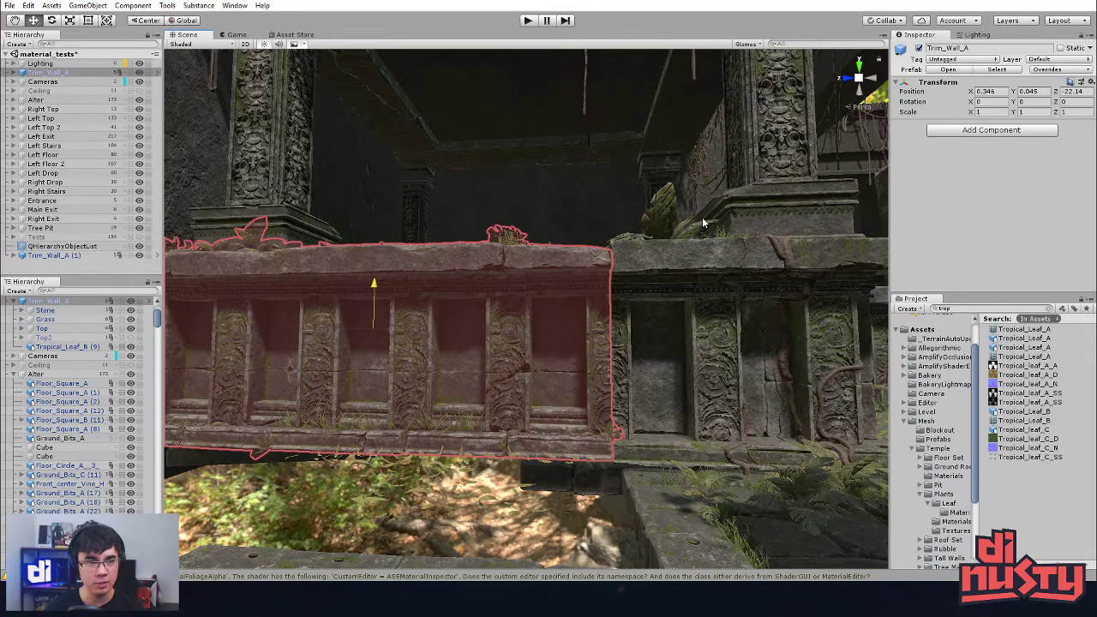
left_click(9, 6)
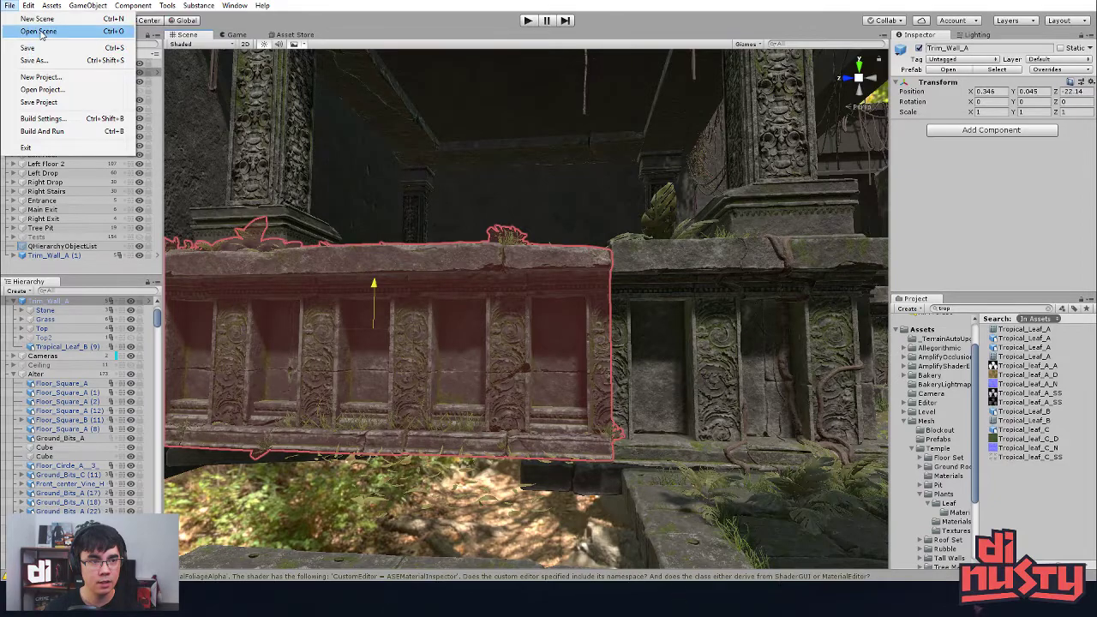
left_click(40, 32)
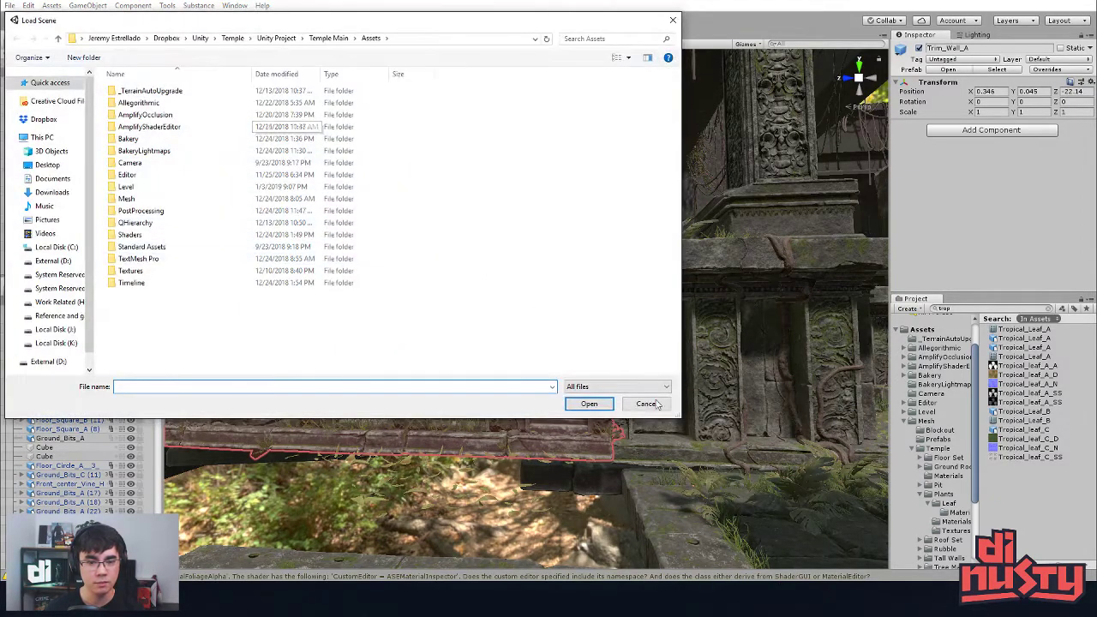
left_click(641, 400)
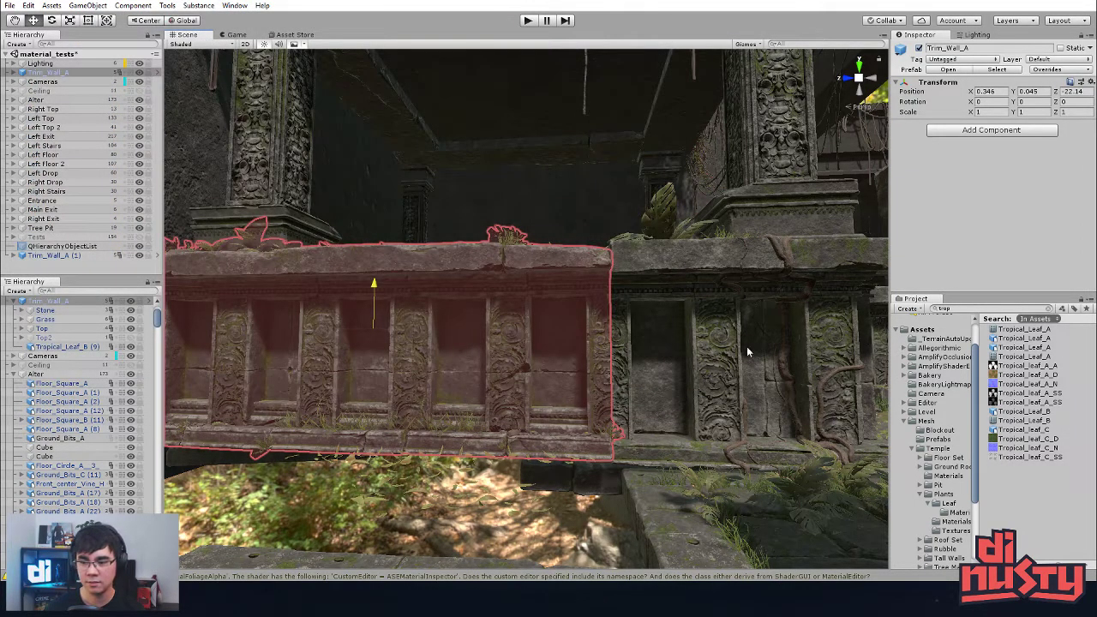
Step: Restart Unity with the Temple Main project and dismiss the dialogs shown during startup
left_click(10, 6)
left_click(13, 10)
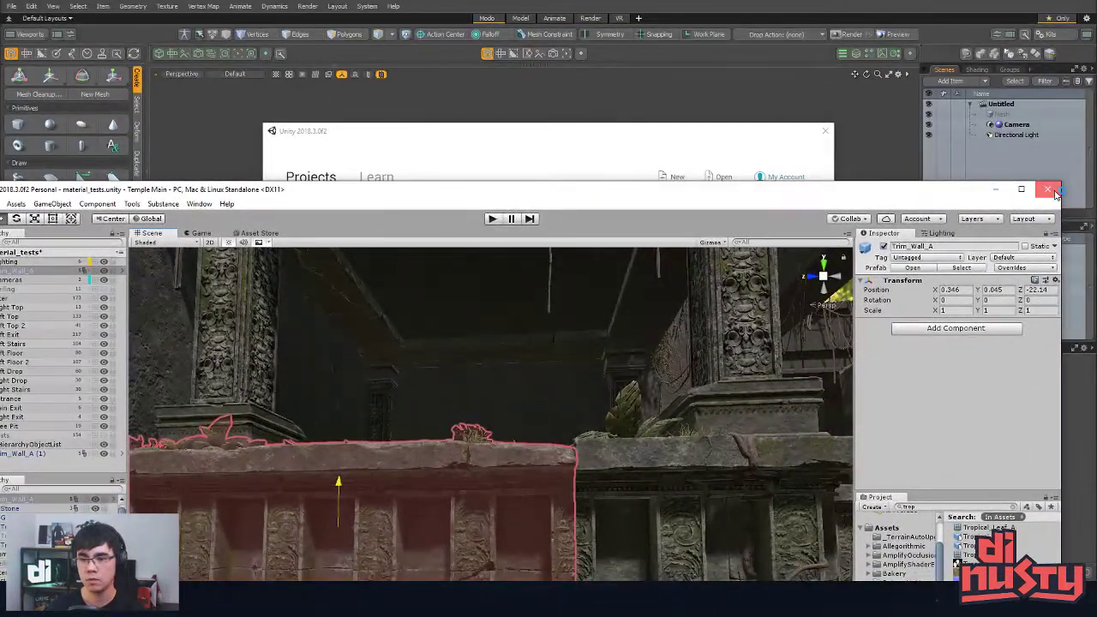
left_click(502, 231)
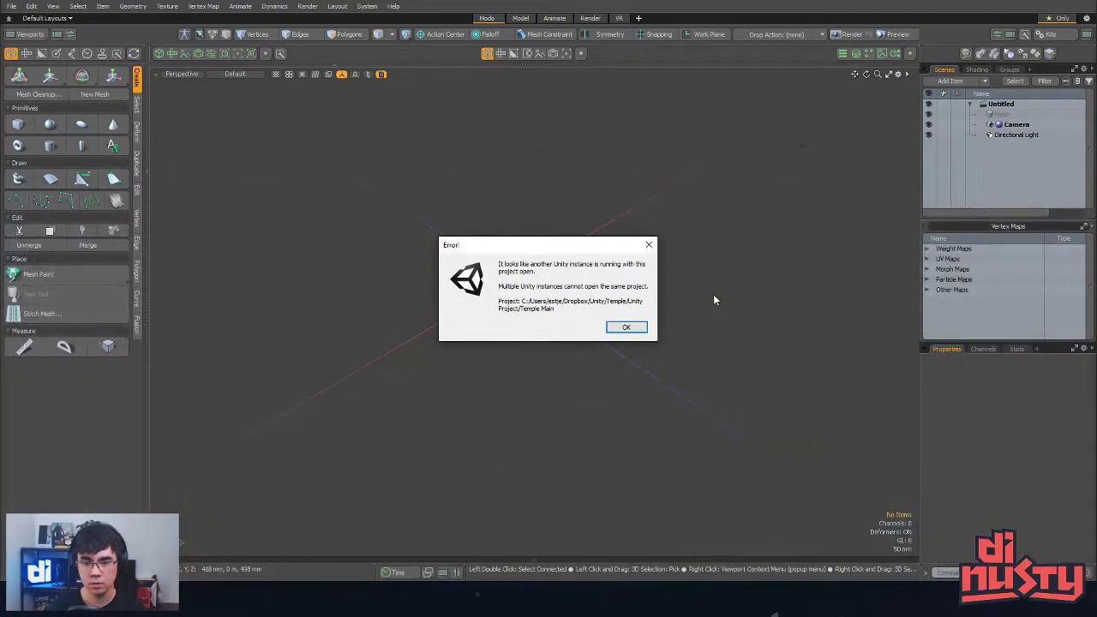
left_click(627, 326)
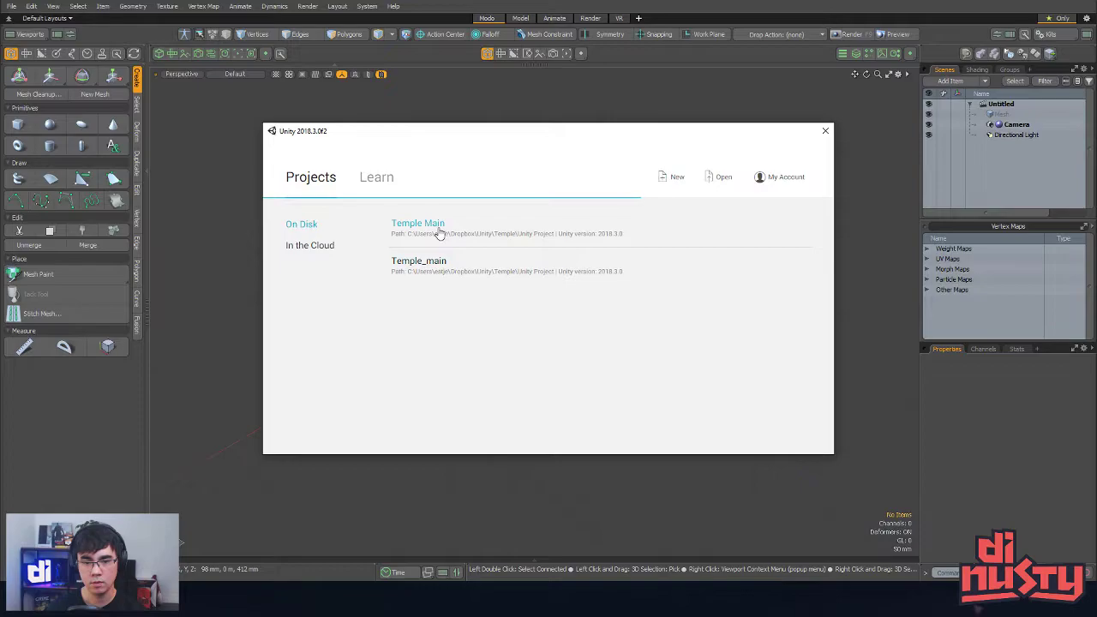
left_click(433, 227)
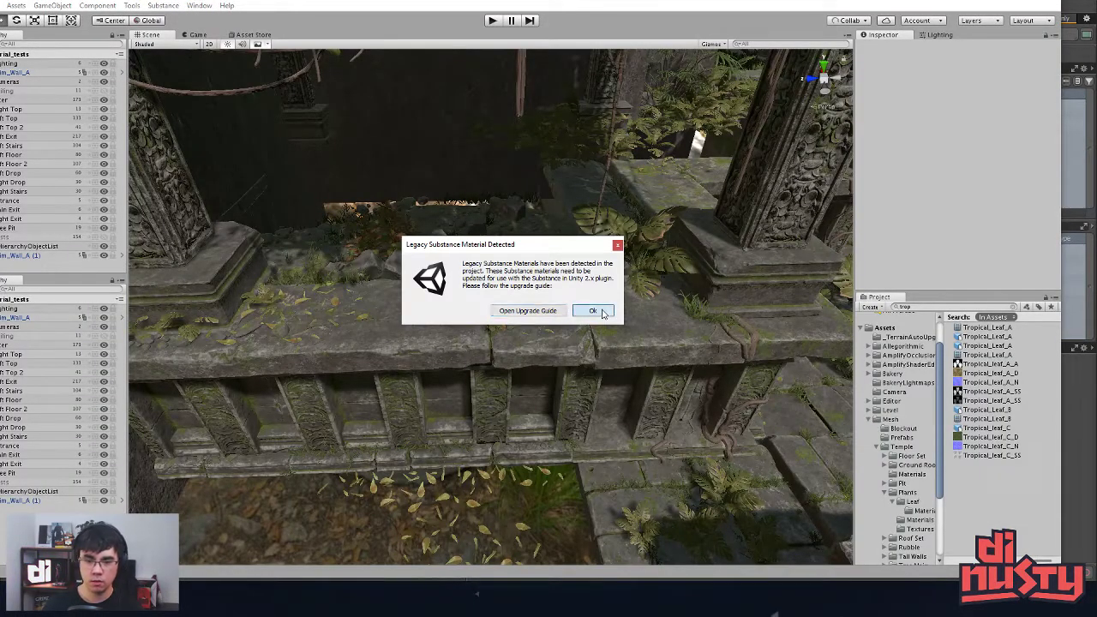
left_click(592, 310)
Step: Align the Trim_Wall_A instance with the neighbouring wall segment, moving it to about Y 0.028 and Z -22.148
right_click_drag(493, 305, 512, 317)
left_click_drag(512, 317, 514, 417, "alt")
left_click(460, 375)
right_click_drag(514, 417, 398, 278)
left_click_drag(387, 290, 380, 295)
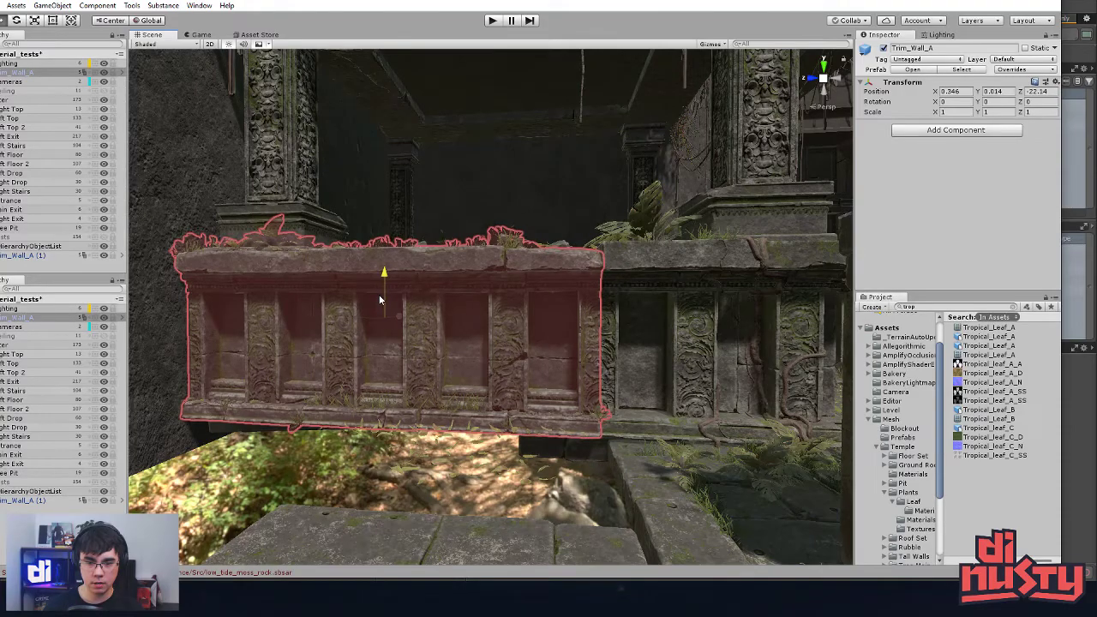
left_click(390, 448)
mouse_move(390, 368)
left_mouse_down("alt")
mouse_move(394, 396)
mouse_move(397, 380)
left_mouse_up("alt")
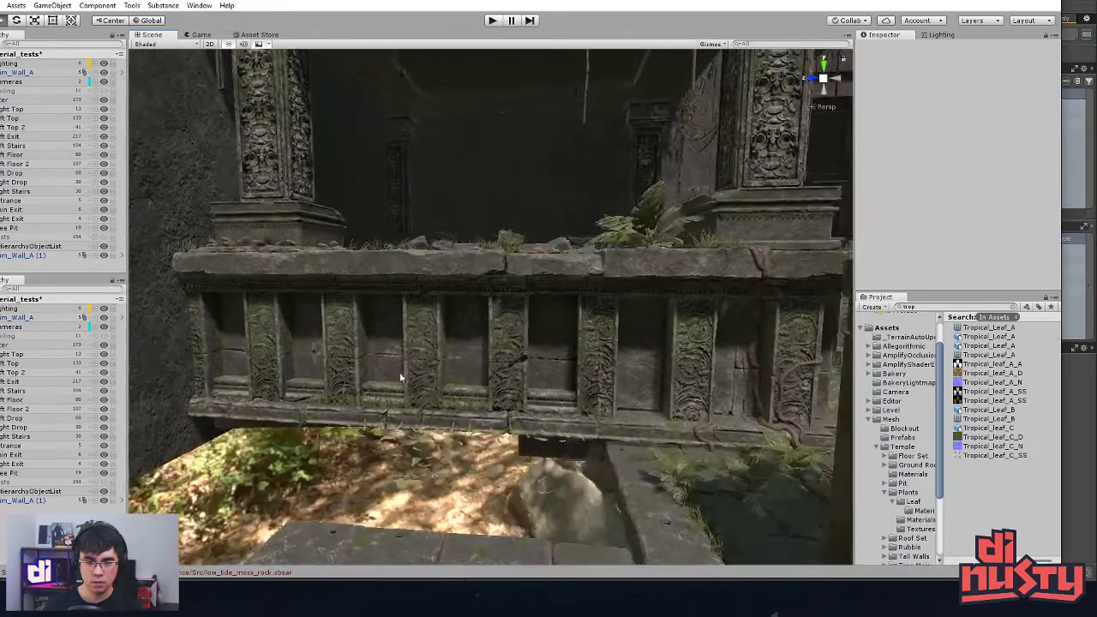
left_click(439, 385)
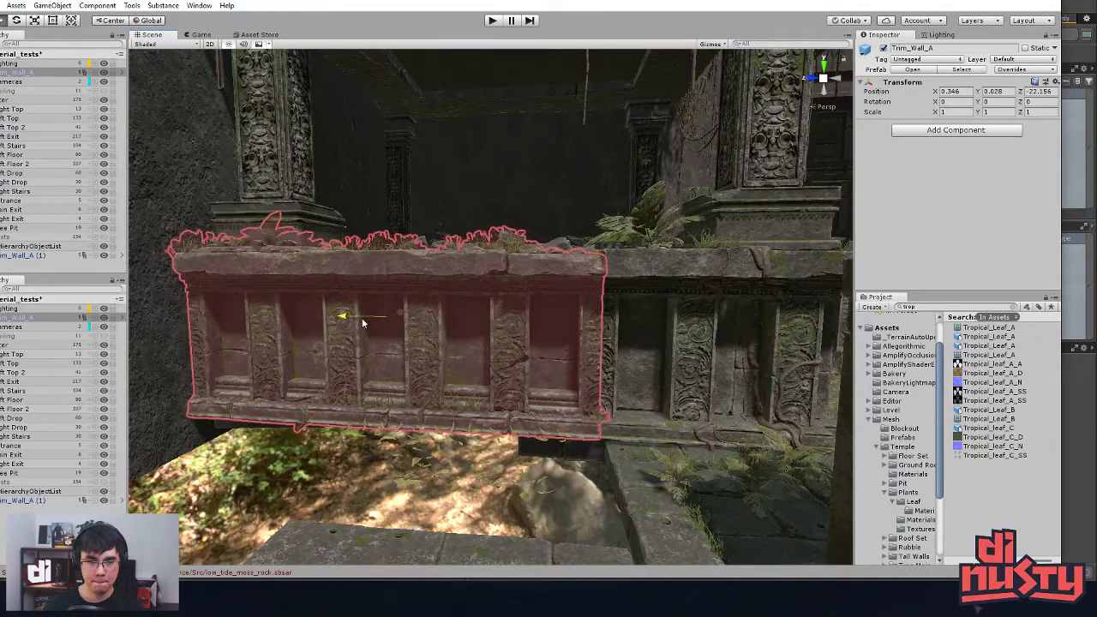
left_click(409, 447)
Step: Open the Trim_Wall_A prefab for editing from its instance in the scene
left_click_drag(463, 403, 503, 399, "alt")
middle_click_drag(502, 399, 502, 452)
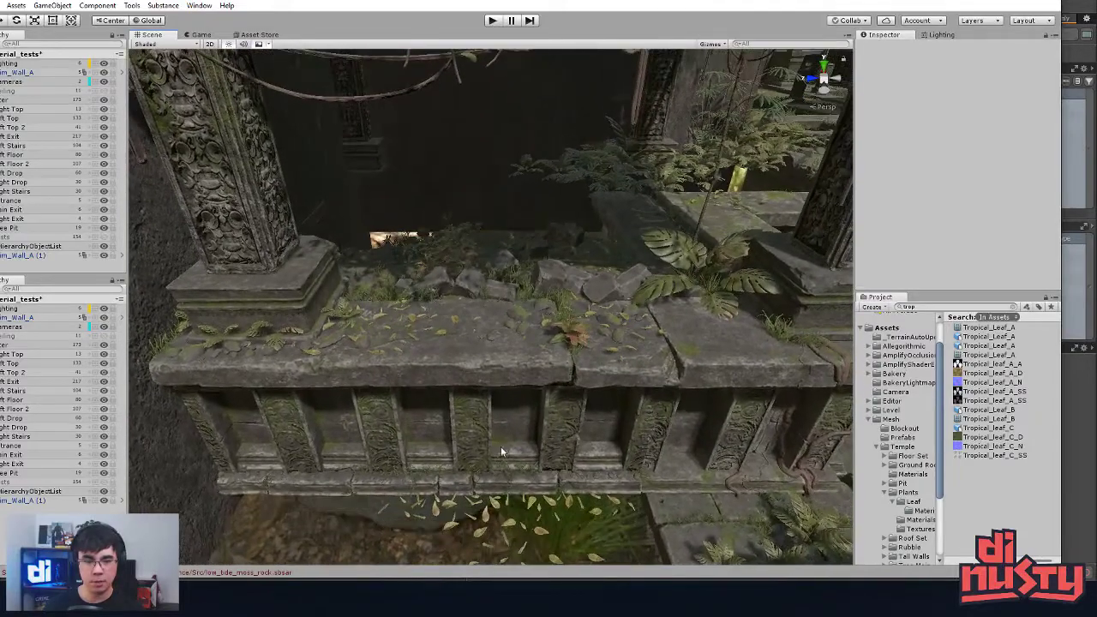
left_click(343, 310)
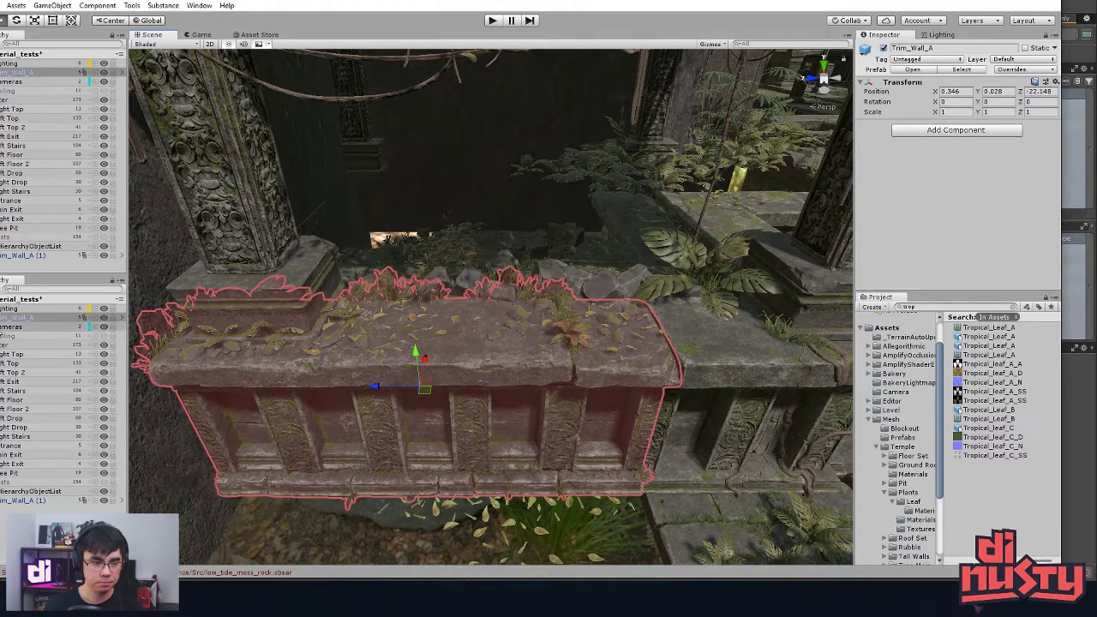
left_click(2, 317)
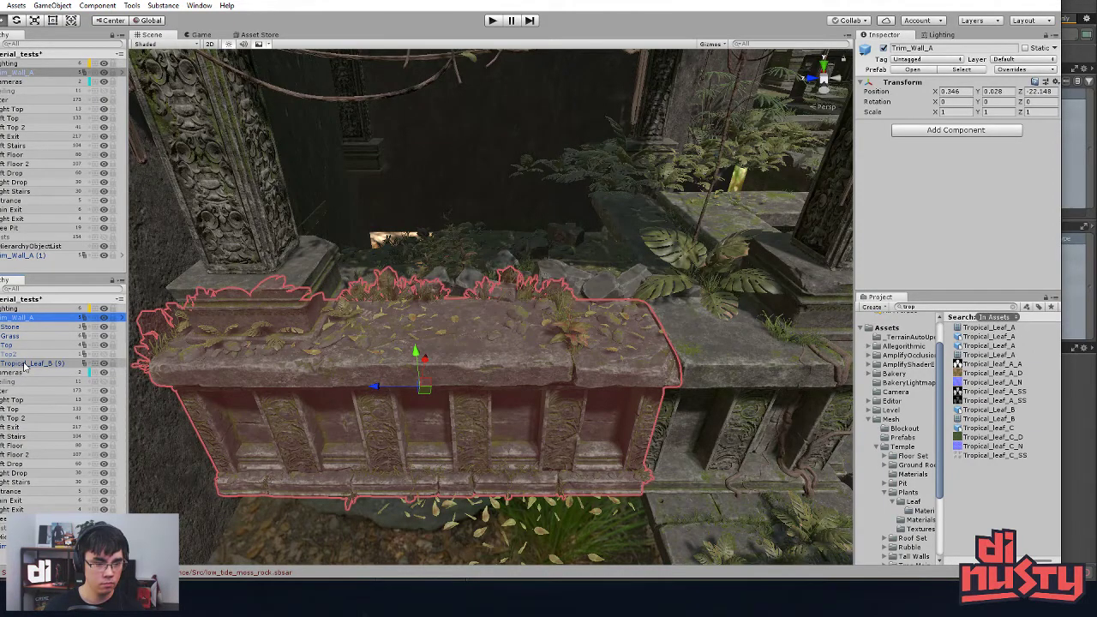
left_click(122, 318)
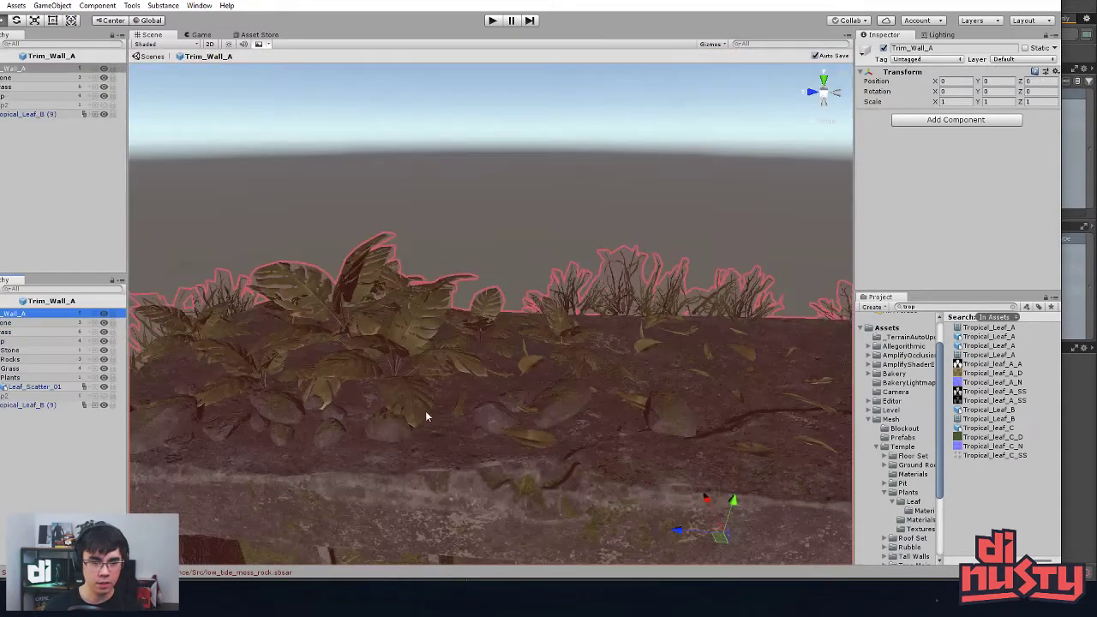
Step: Put Tropical_Leaf_B (9) into the Plants group beneath Top in the prefab
left_click(505, 210)
left_click_drag(506, 210, 555, 311, "alt")
scroll(445, 330, "down", 4)
left_click(426, 337)
left_click(22, 408)
left_click_drag(23, 411, 31, 387)
left_click_drag(459, 437, 558, 314, "alt")
left_click(301, 346)
left_click(472, 217)
Step: Move Tropical_Leaf_B (9) along the wall's top to about Z -1.71 and rotate it around the vertical axis to about -442.3°
left_click(257, 333)
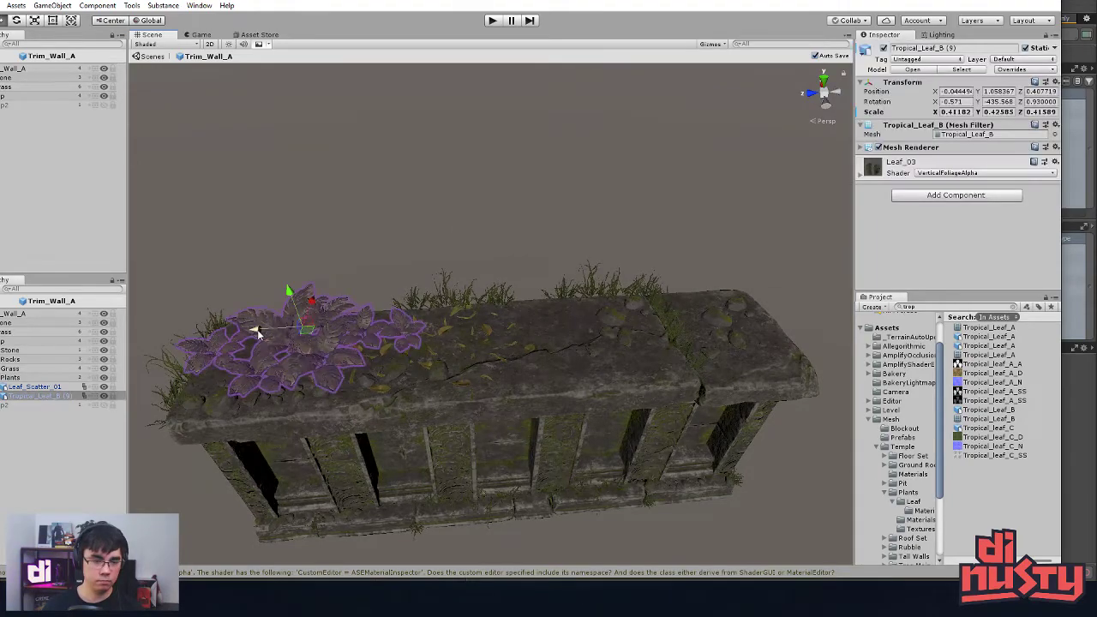
left_click_drag(257, 334, 387, 360)
left_click(414, 365)
left_click(603, 504)
left_click_drag(602, 505, 645, 231, "alt")
left_click(555, 279)
left_click(529, 293)
left_click_drag(529, 293, 610, 452, "alt")
left_click_drag(538, 353, 572, 304)
mouse_move(572, 304)
left_mouse_down("alt")
mouse_move(781, 443)
mouse_move(558, 323)
mouse_move(575, 320)
left_mouse_up("alt")
key("e")
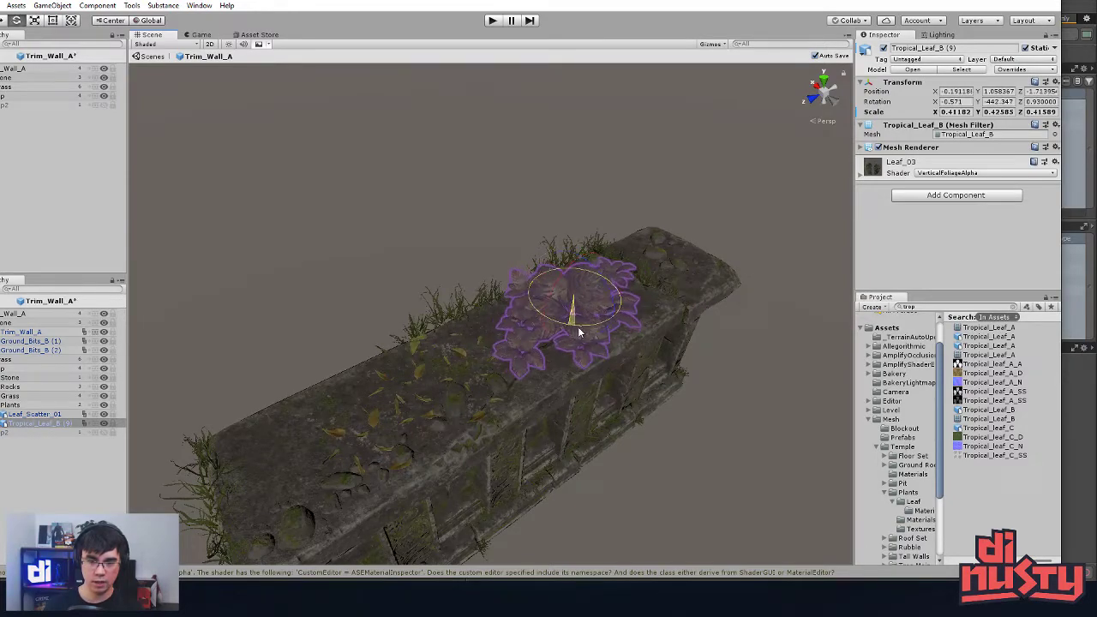
Step: Fine-tune the height of Tropical_Leaf_B (9) against the wall's top surface
left_click_drag(703, 413, 440, 360, "alt")
left_click_drag(577, 324, 480, 307, "alt")
key("f")
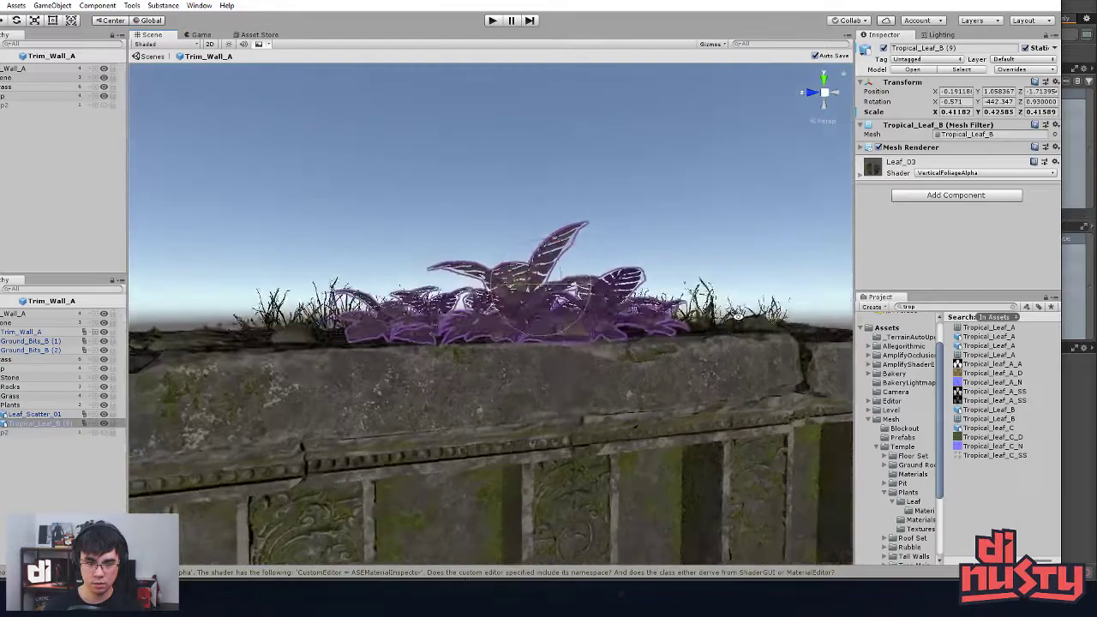
key("w")
left_click_drag(548, 274, 549, 270)
left_click(519, 213)
left_click_drag(519, 214, 524, 291, "alt")
middle_click_drag(524, 292, 469, 345)
left_click_drag(470, 344, 383, 172, "alt")
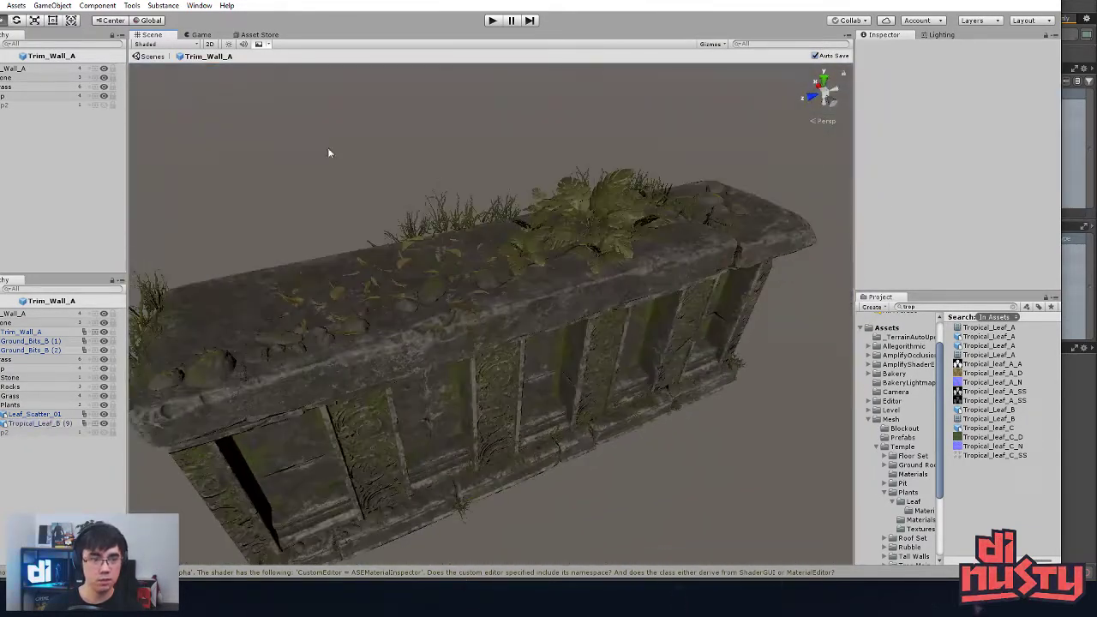
Step: Return to the main scene and examine the dressed wall alongside the bare wall in front of it
left_click(155, 56)
left_click(502, 213)
left_click_drag(502, 214, 413, 248, "alt")
middle_click_drag(413, 249, 348, 290)
right_click_drag(347, 290, 475, 359)
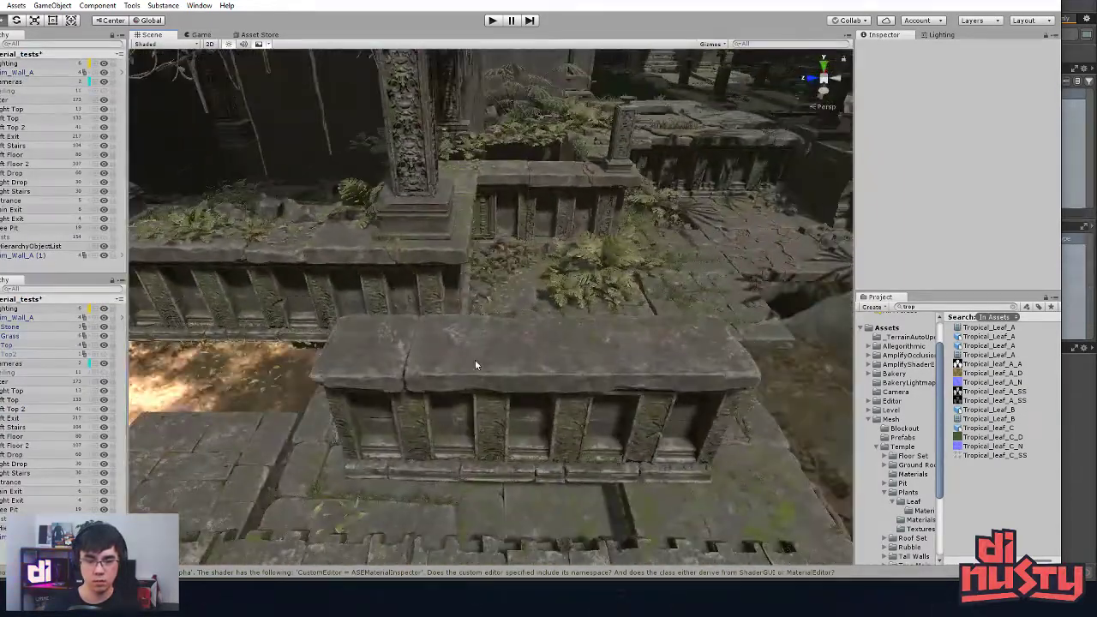
Step: Try deleting the Leaf_Scatter_01 (29) leaves below the dressed wall and undo the deletion
left_click(474, 359)
left_click(197, 369)
middle_click_drag(197, 369, 338, 359)
key("Delete")
key("ctrl+z")
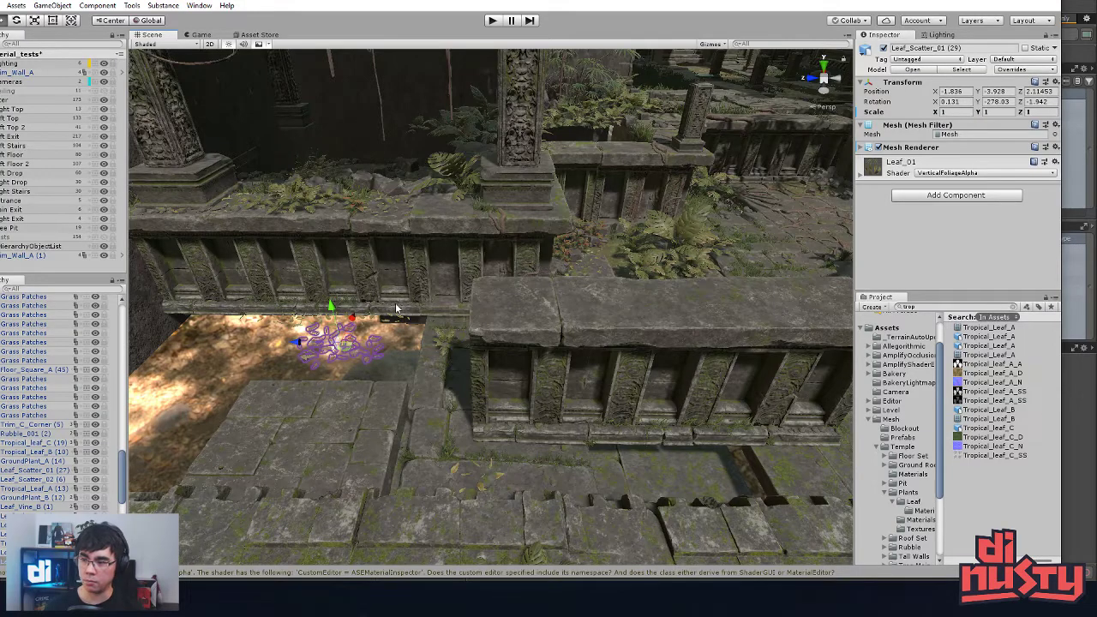
Step: Examine the dressed Trim_Wall_A and the bare Trim_Wall_A (1) in the temple scene
middle_click_drag(416, 346, 499, 347)
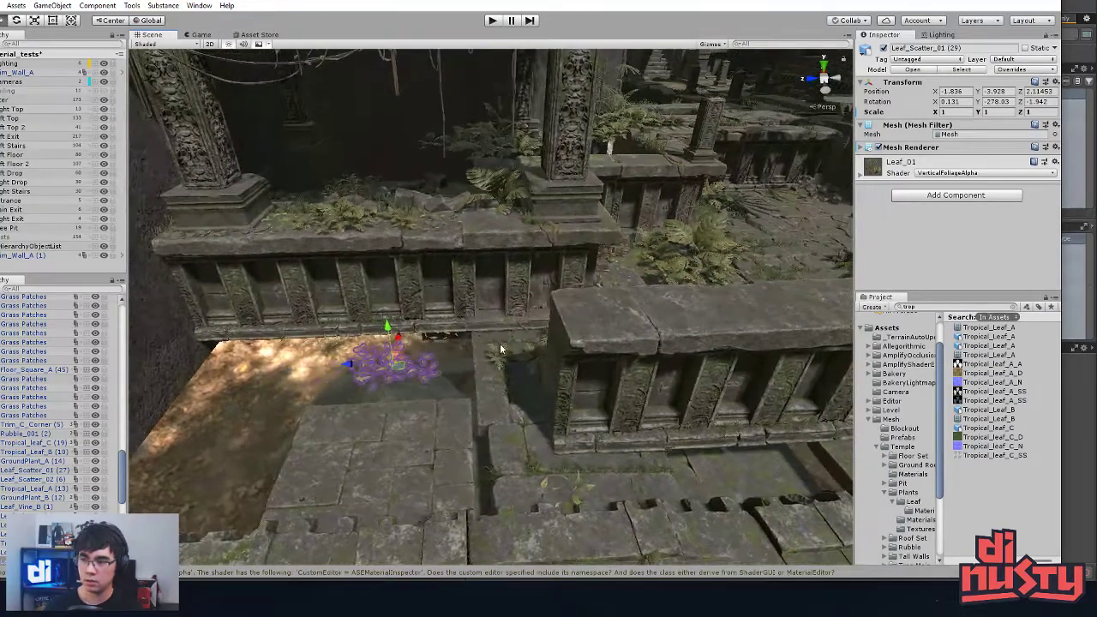
left_click(317, 354)
middle_click_drag(318, 354, 350, 343)
left_click(350, 341)
left_click(329, 347)
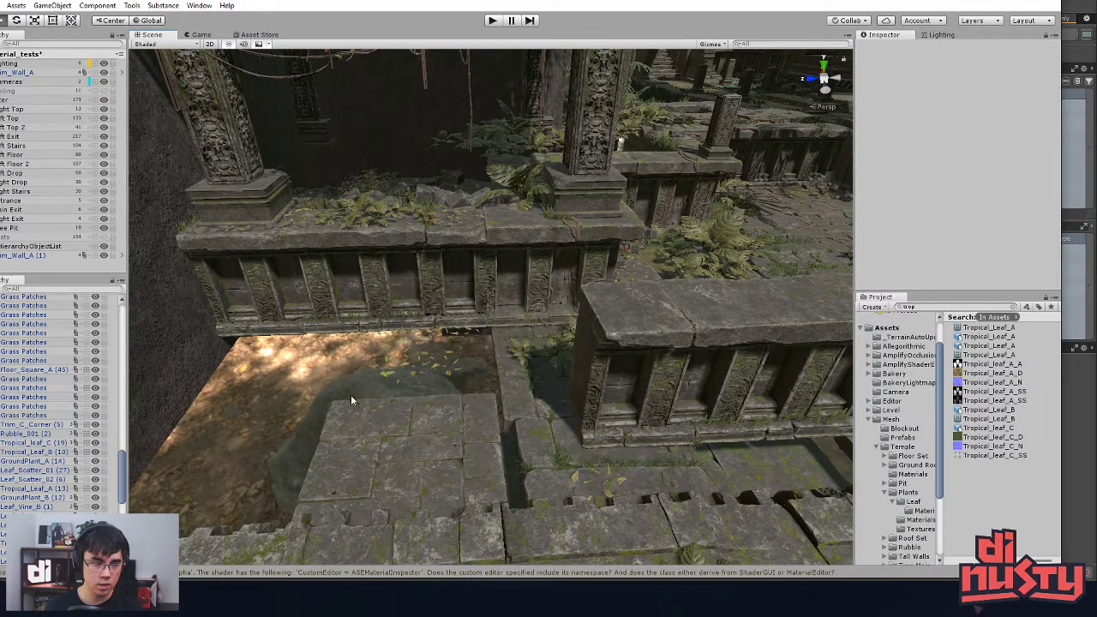
left_click(307, 271)
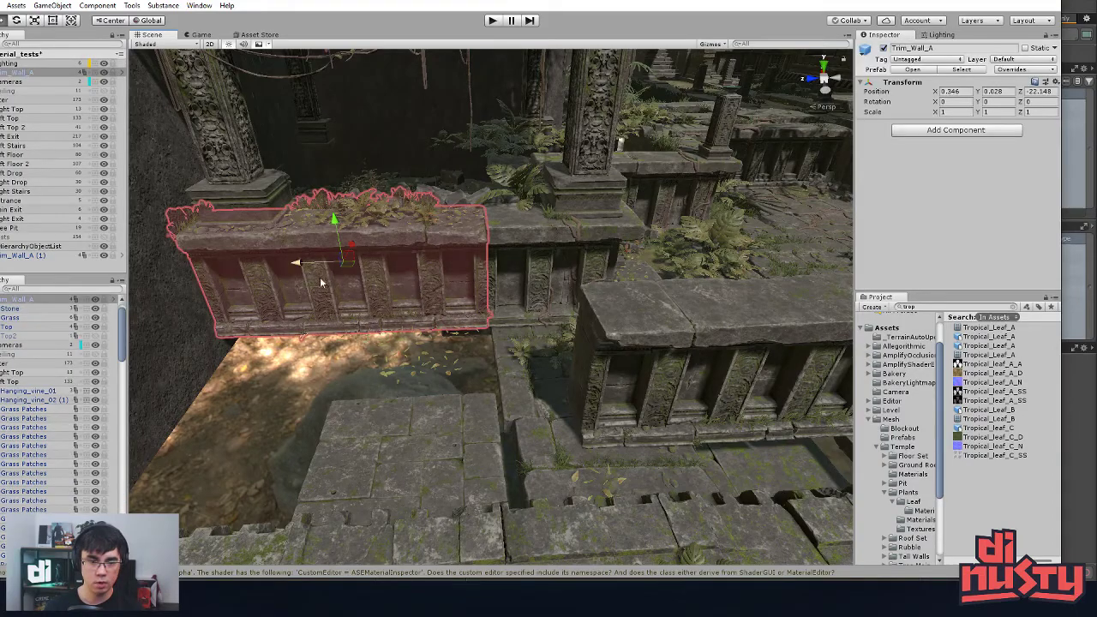
middle_click_drag(529, 334, 472, 354)
left_click(605, 360)
middle_click_drag(605, 360, 440, 382)
left_click_drag(440, 382, 443, 356, "alt")
right_click_drag(442, 355, 557, 347)
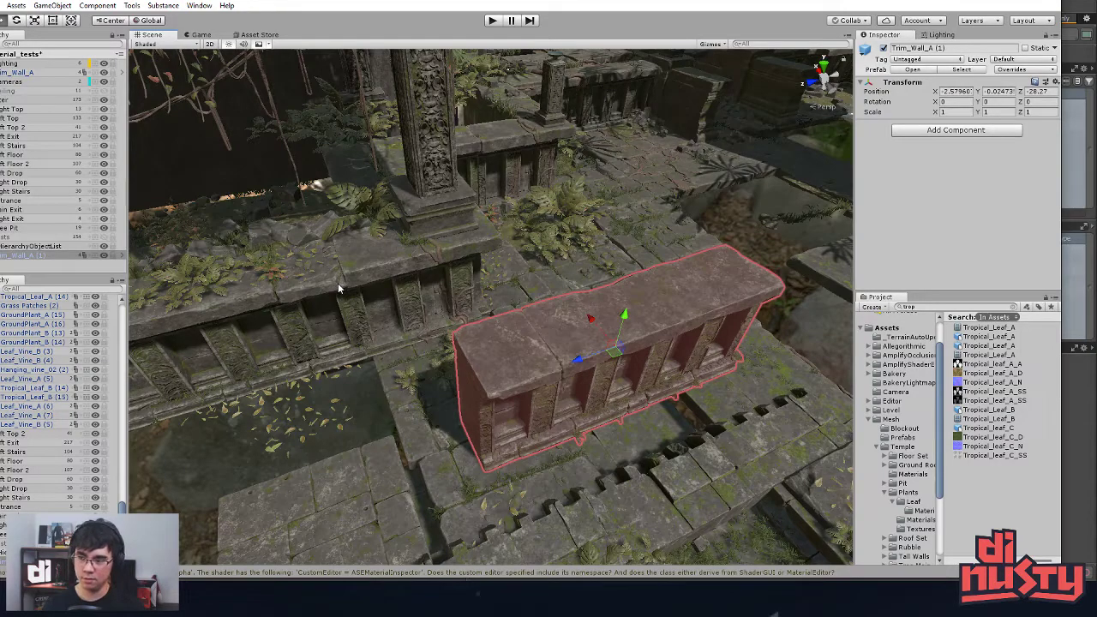
Step: Check how the loose leaf scatters below the dressed wall select compared with the bare Trim_Wall_A (1) prefab
left_click_drag(336, 273, 319, 397, "alt")
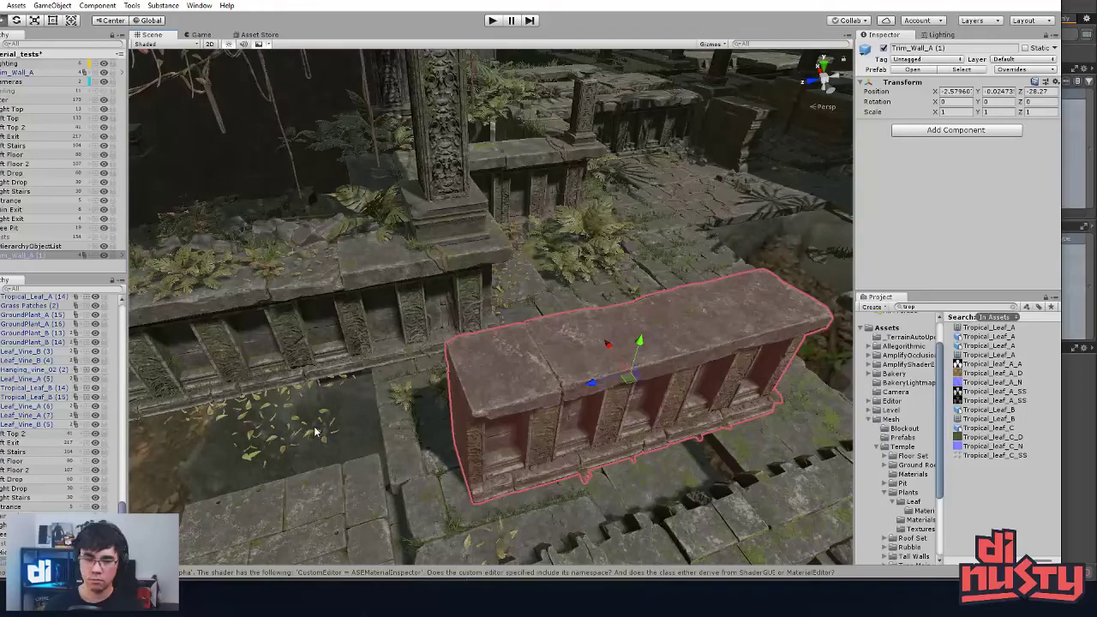
left_click(320, 400)
left_click_drag(347, 439, 300, 399, "alt")
left_click(289, 400)
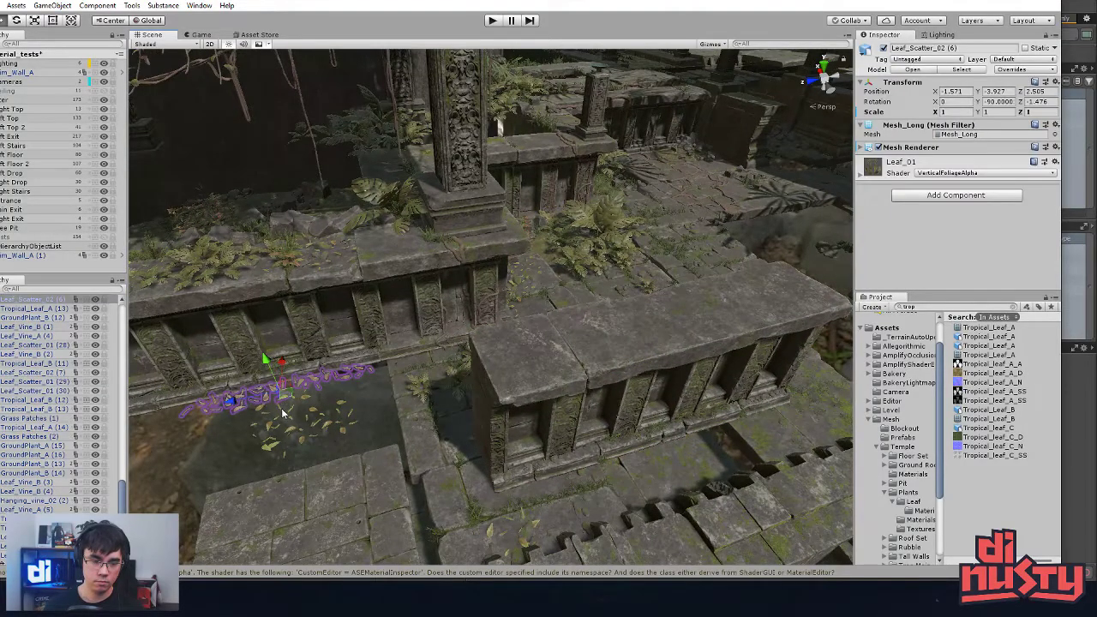
left_click(373, 406)
left_click(511, 403)
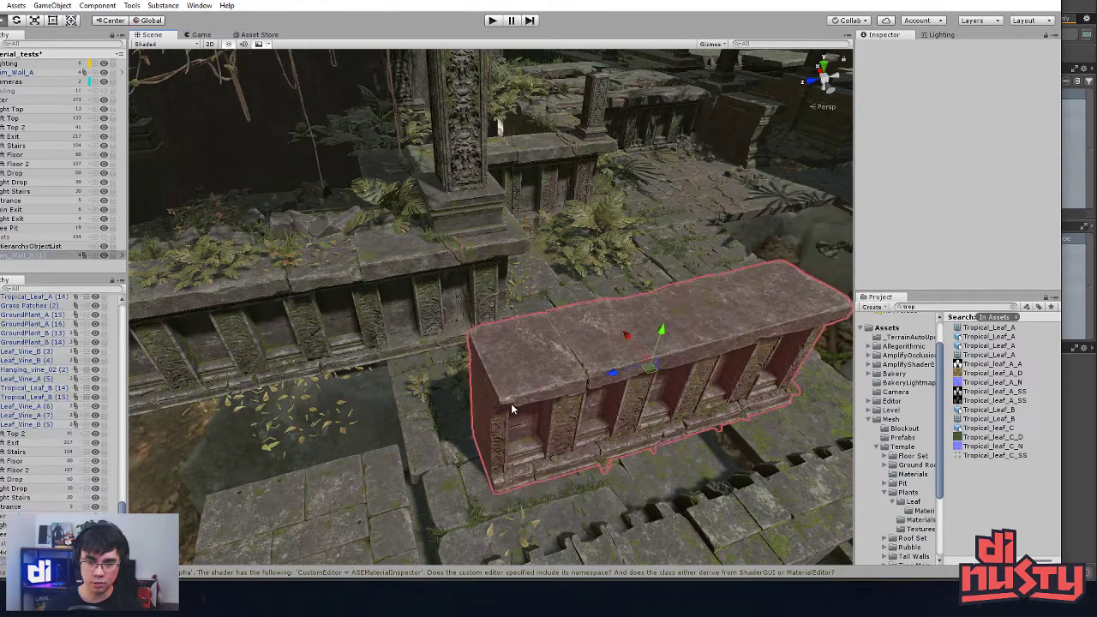
left_click(366, 421)
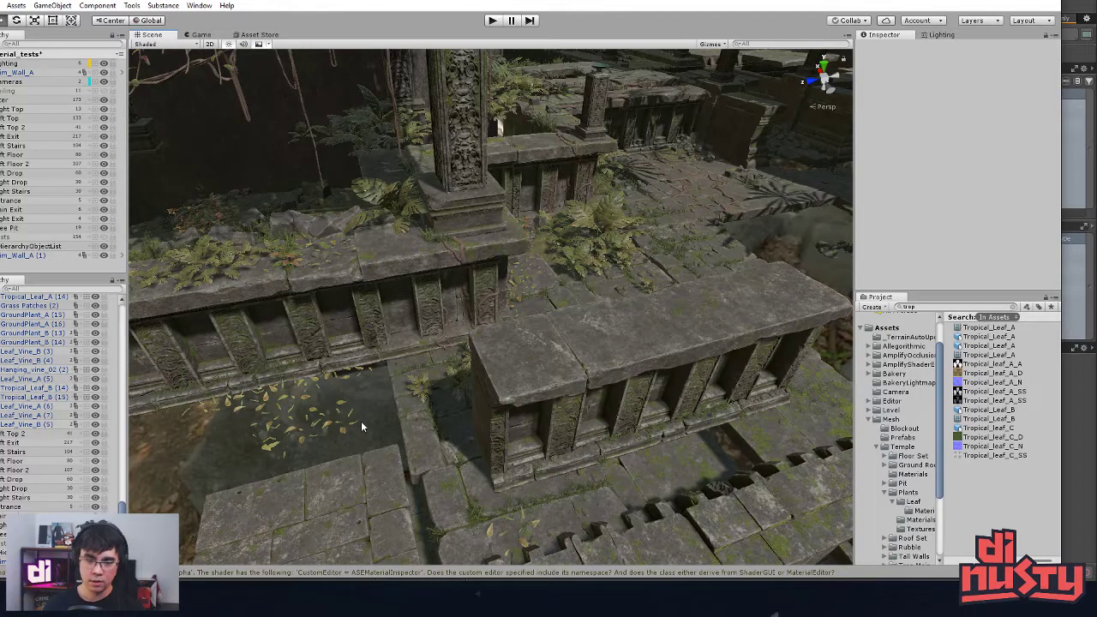
left_click(357, 423)
left_click(372, 421)
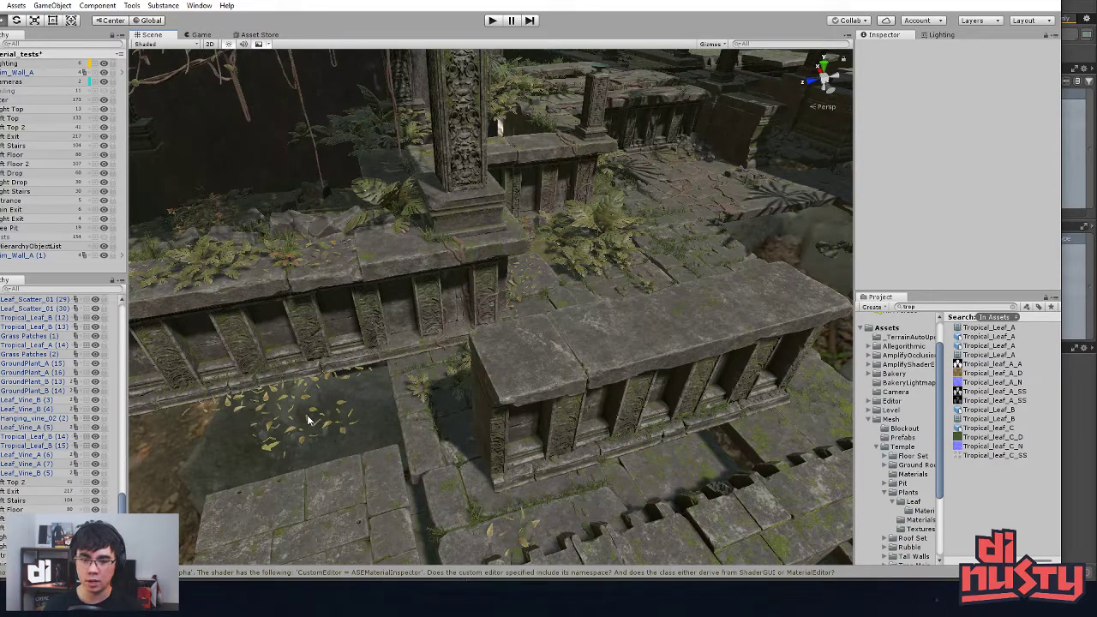
left_click(598, 364)
left_click(377, 408)
left_click(549, 378)
left_click(408, 385)
left_click(532, 393)
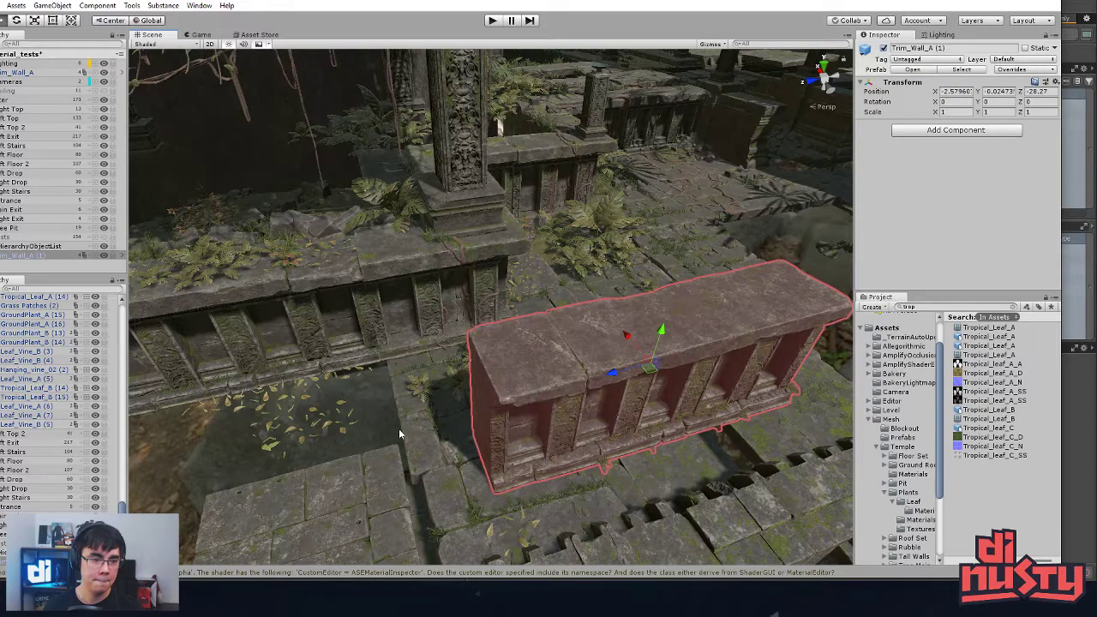
left_click(356, 416)
left_click(543, 363)
left_click(122, 255)
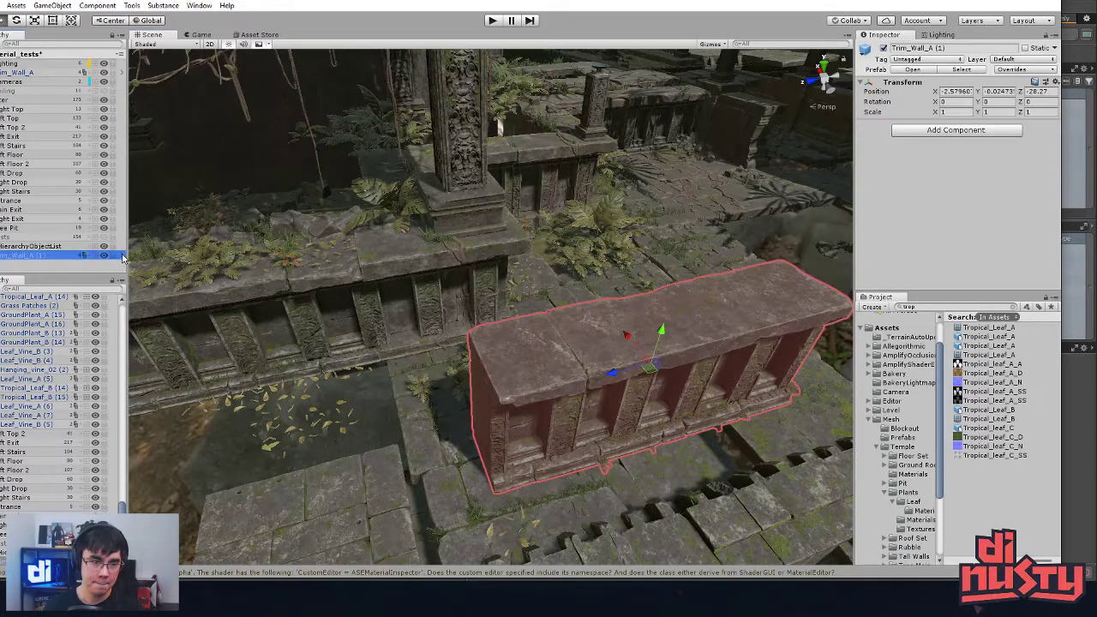
left_click(467, 221)
left_click_drag(469, 240, 412, 222, "alt")
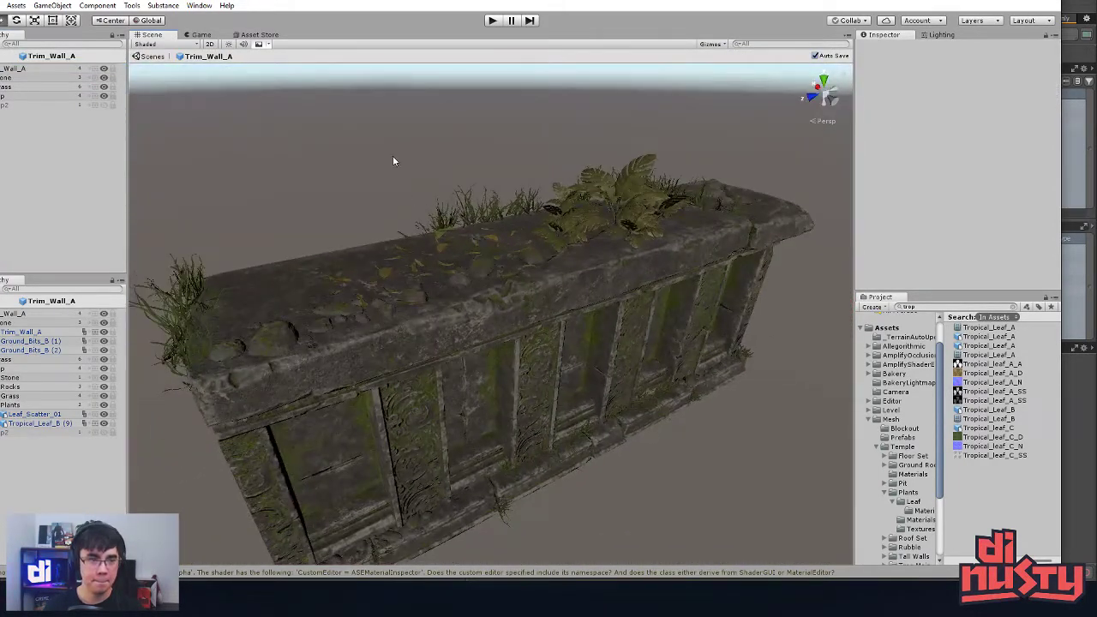
left_click_drag(177, 72, 247, 143, "alt")
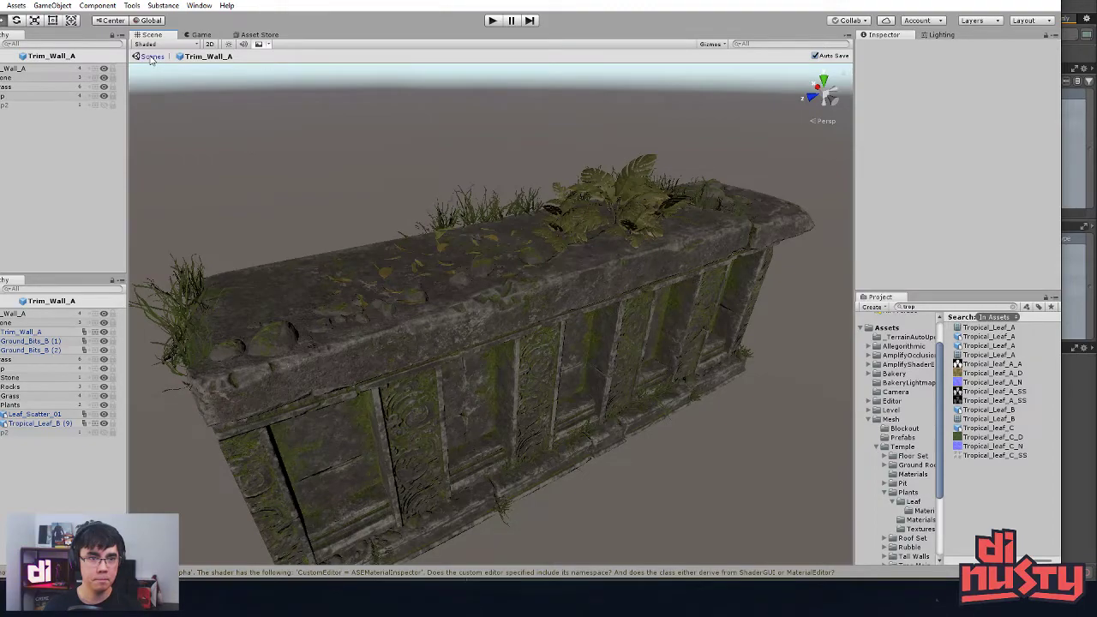
left_click(151, 57)
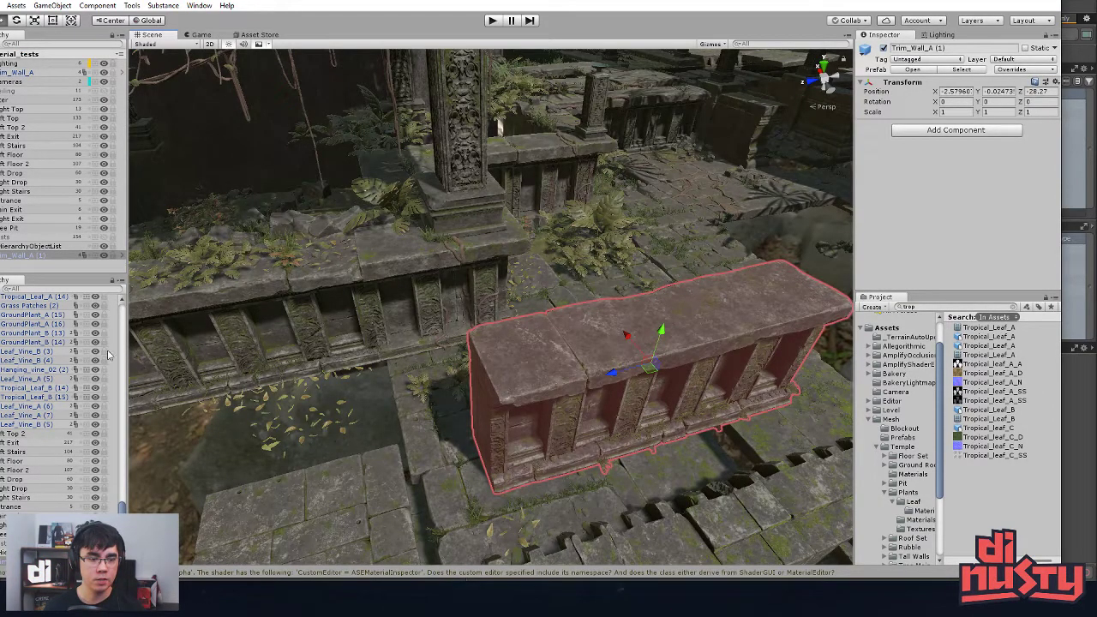
Step: Open the Trim_Wall_A prefab for editing from the bare Trim_Wall_A (1) and look over its dressed top
left_click(122, 255)
left_click(354, 284)
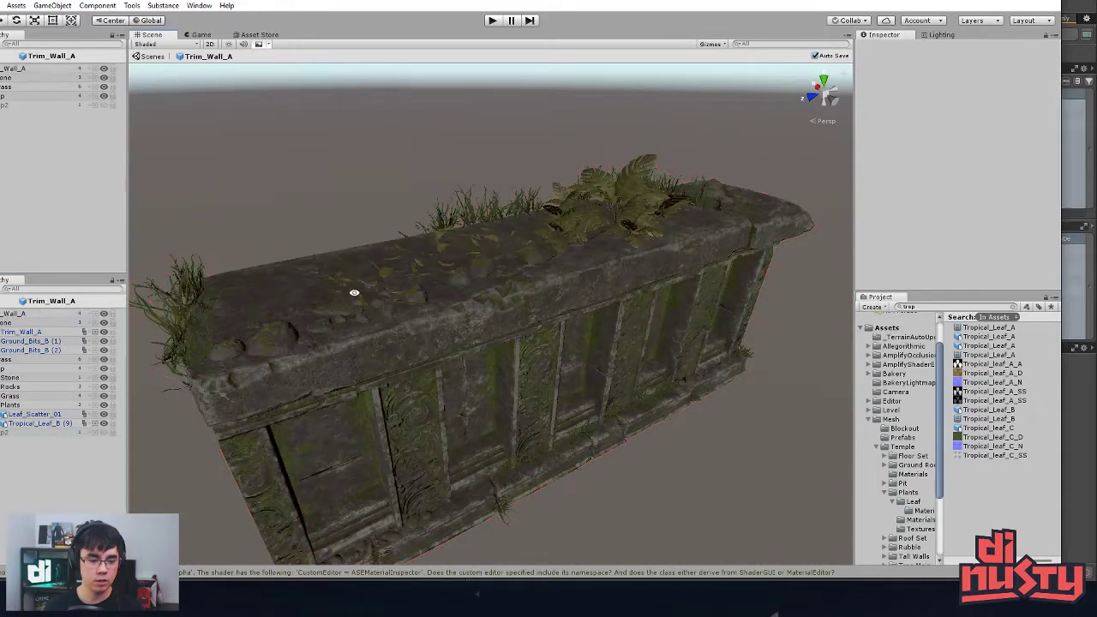
left_click_drag(355, 284, 380, 277, "alt")
scroll(380, 277, "down", 2)
mouse_move(360, 208)
left_mouse_down("alt")
mouse_move(382, 223)
mouse_move(369, 214)
left_mouse_up("alt")
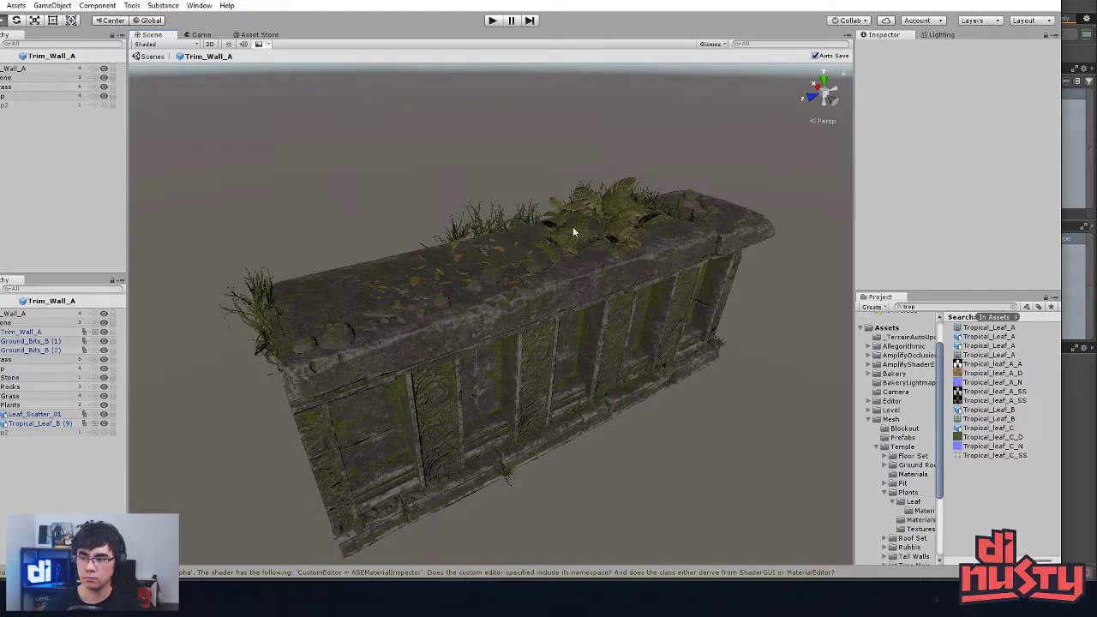
right_click_drag(498, 269, 497, 293)
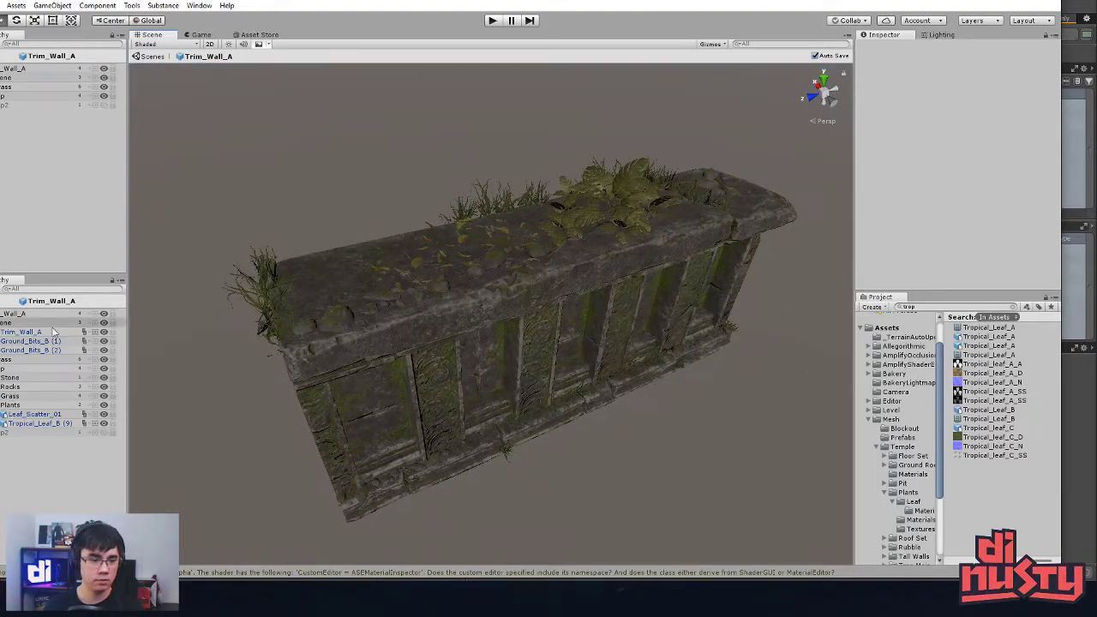
Step: Collapse the prefab's groups, hide the dressed Top group and show the bare Top2 group instead
left_click(1, 323)
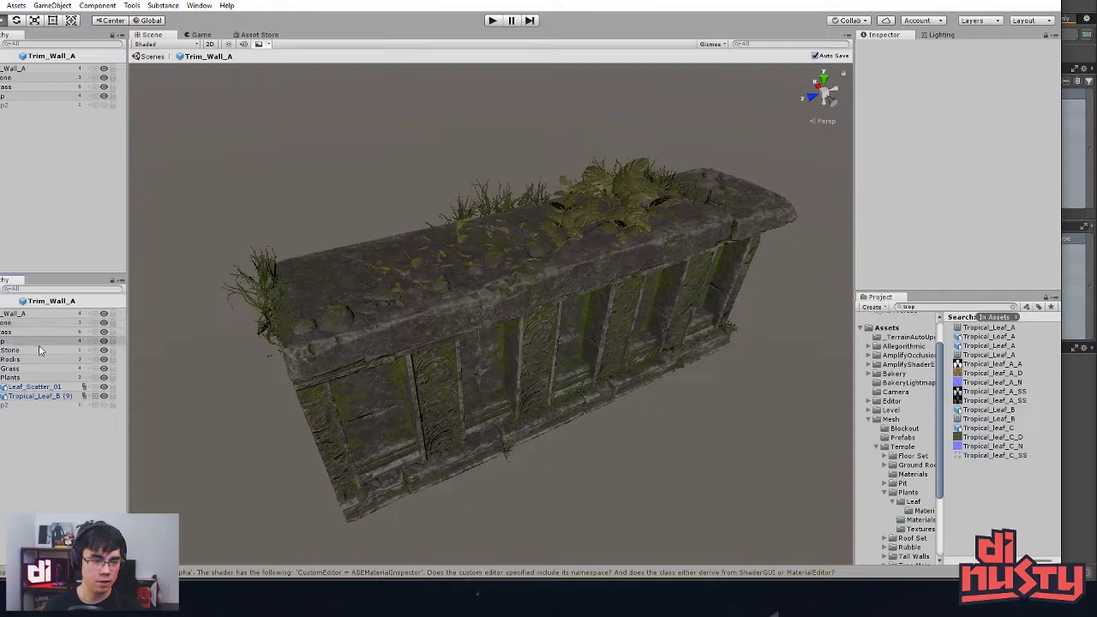
left_click(1, 341)
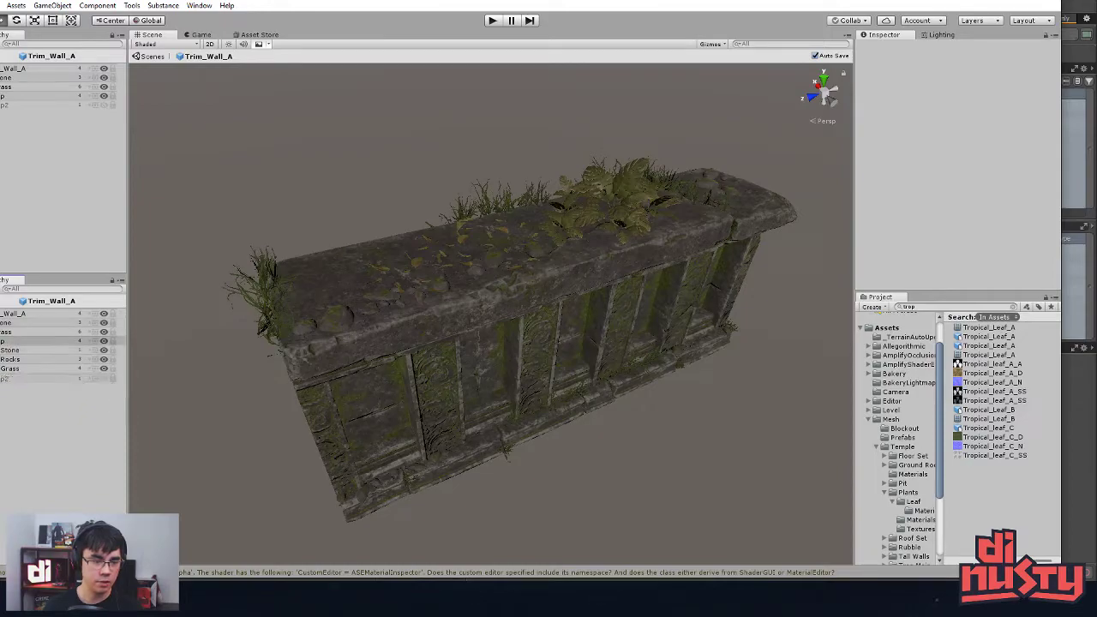
left_click(104, 341)
left_click_drag(244, 243, 419, 356, "alt")
left_click(6, 333)
left_click(6, 323)
left_click(6, 332)
left_click(297, 217)
left_click_drag(296, 217, 274, 411, "alt")
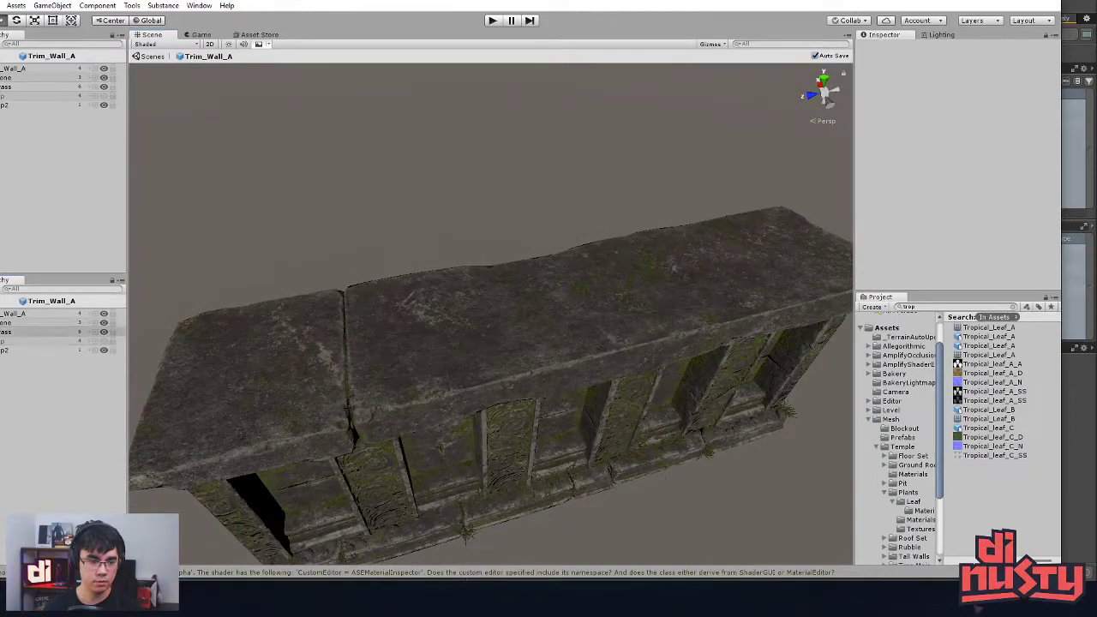
Step: Check the grass patches in the wall's Grass group, select all six and duplicate them
left_click(1, 332)
left_click(43, 350)
left_click(44, 360)
left_click(46, 367)
left_click(47, 359)
left_click(47, 352)
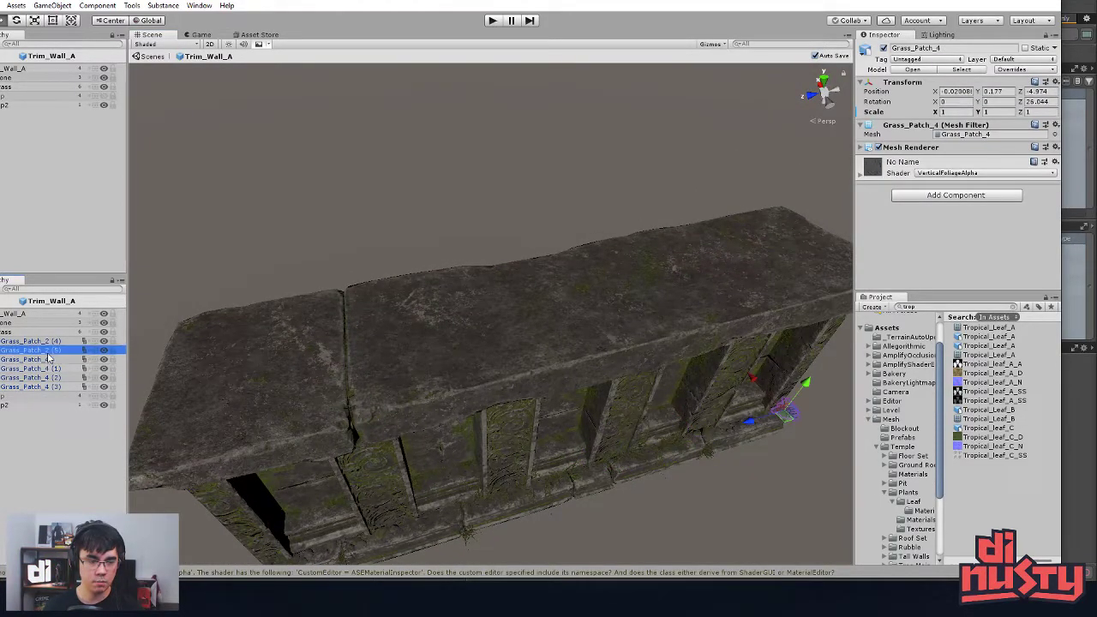
left_click(47, 343)
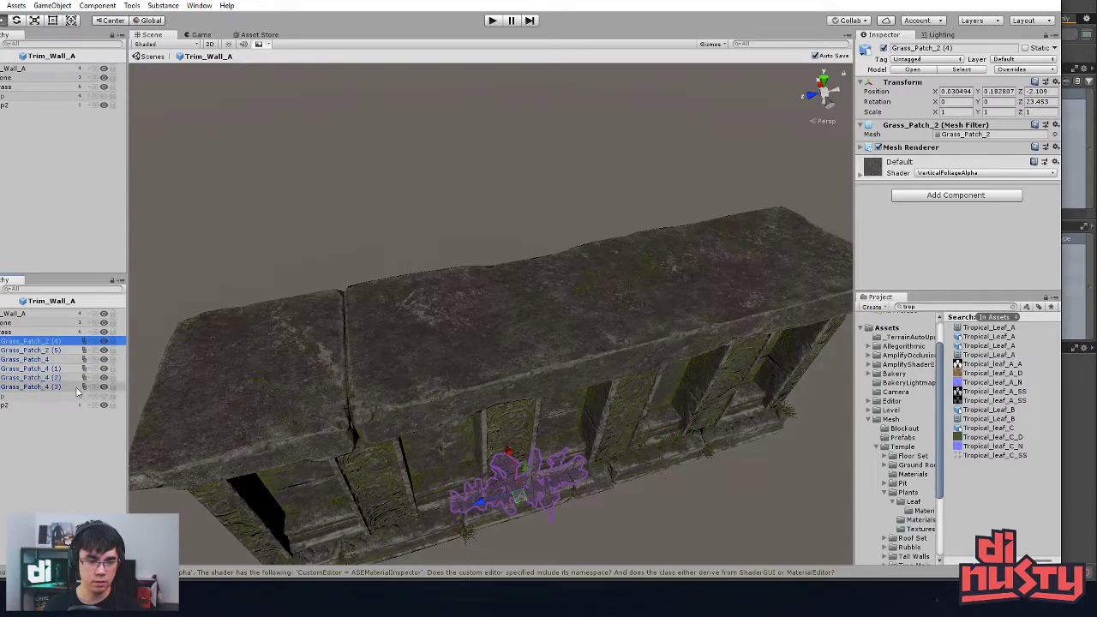
left_click(57, 387, "shift")
left_click_drag(300, 396, 327, 334, "alt")
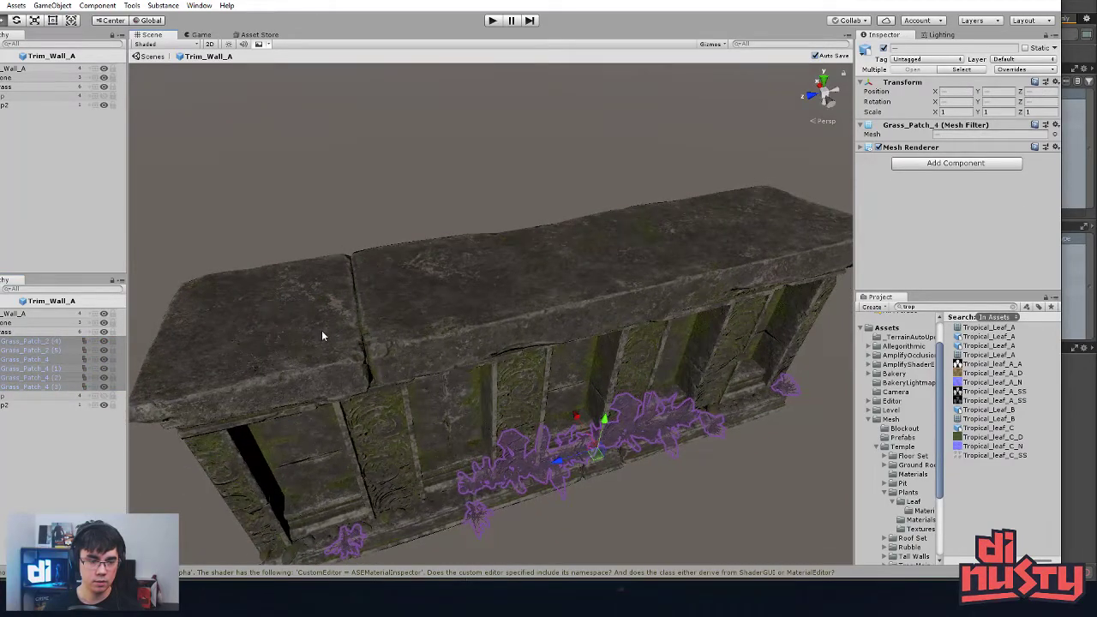
key("ctrl+d")
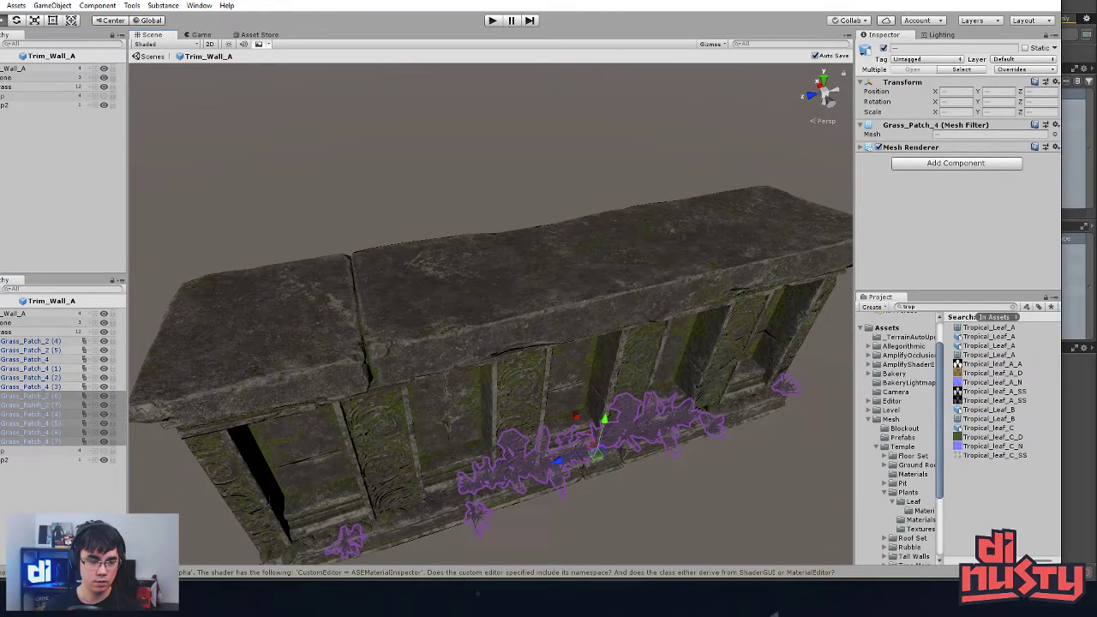
Step: Move the six duplicated grass patches into the Top2 group
left_click(1, 460)
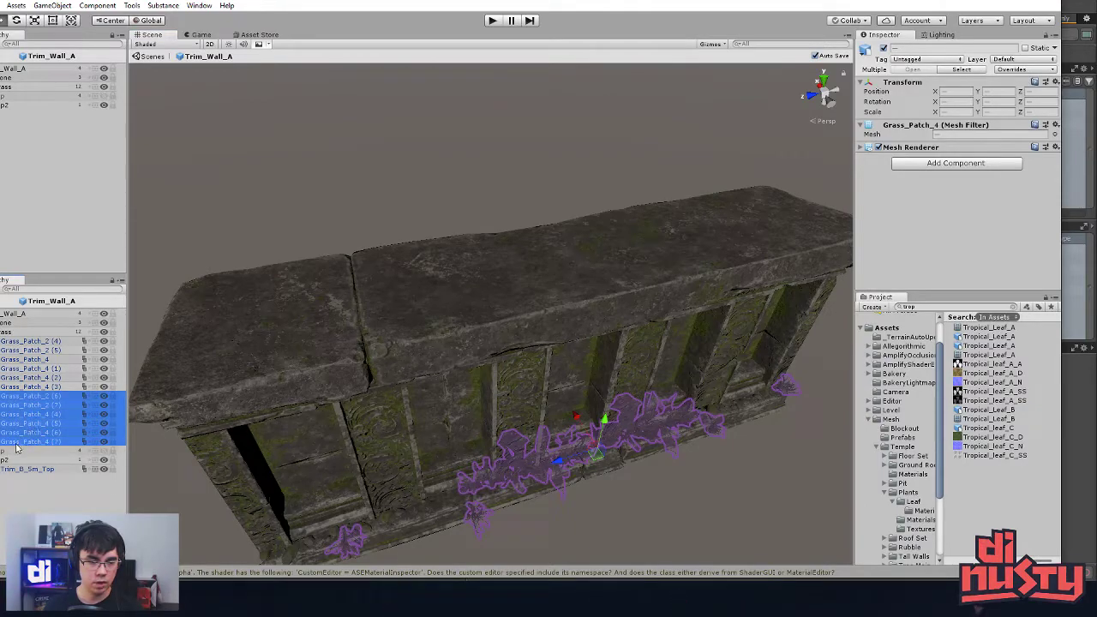
left_click_drag(17, 467, 15, 464)
left_click(23, 483)
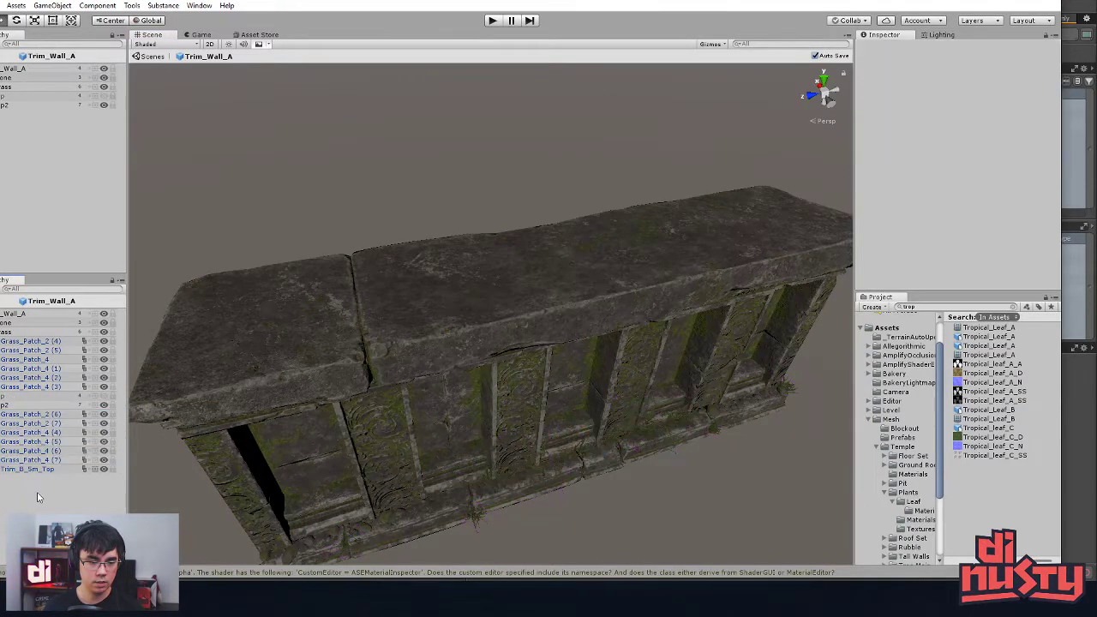
Step: Create an empty child object named Grass inside the Top2 group
right_click(34, 495)
left_click(88, 355)
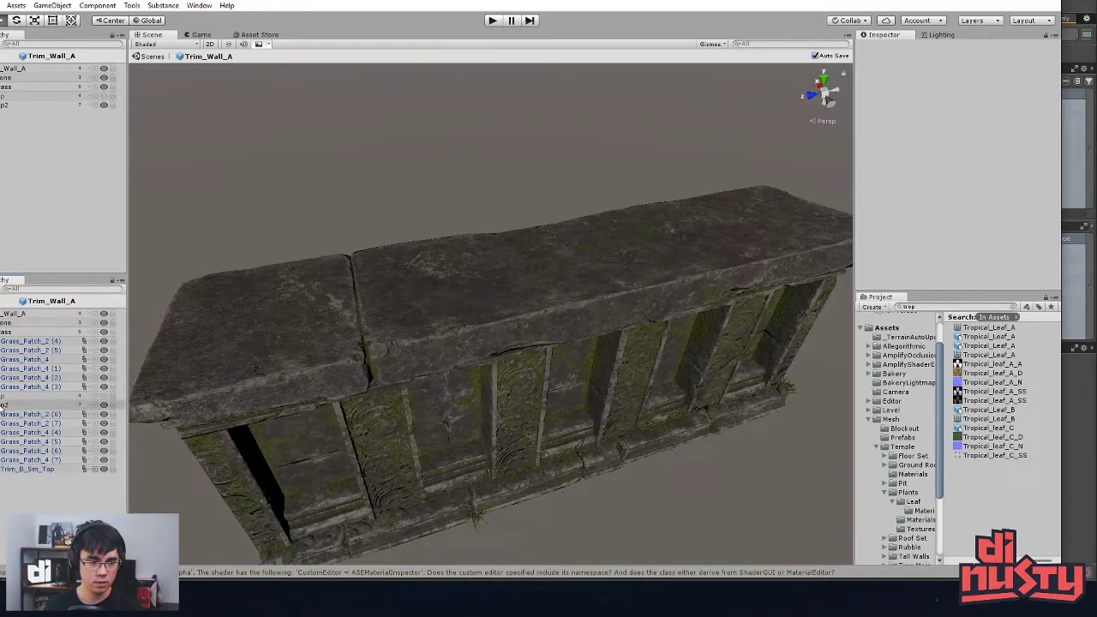
right_click(5, 403)
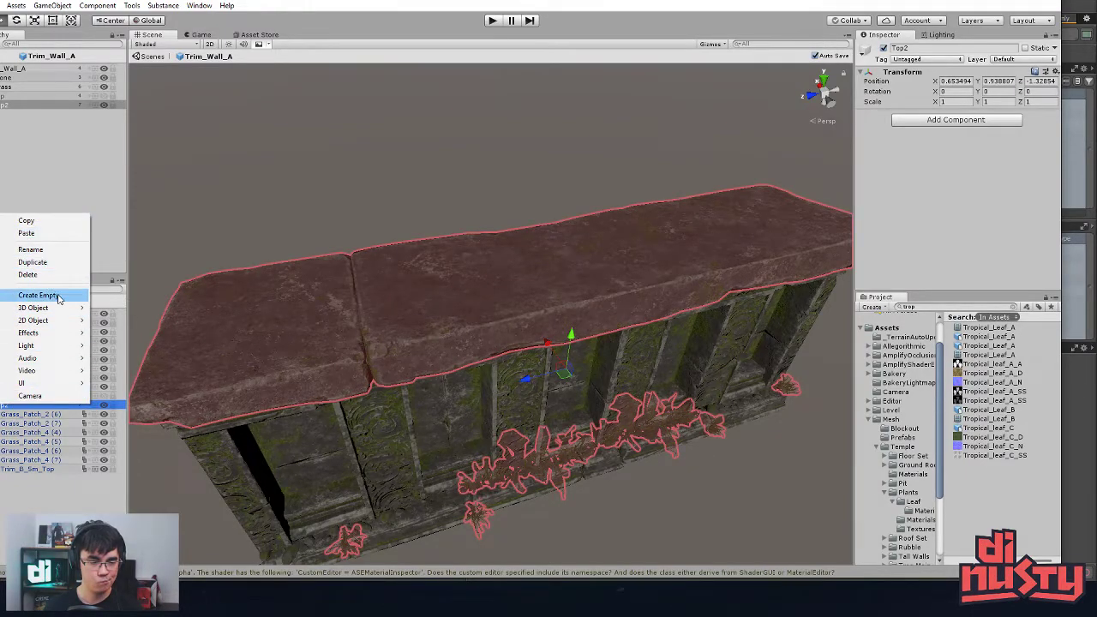
left_click(38, 295)
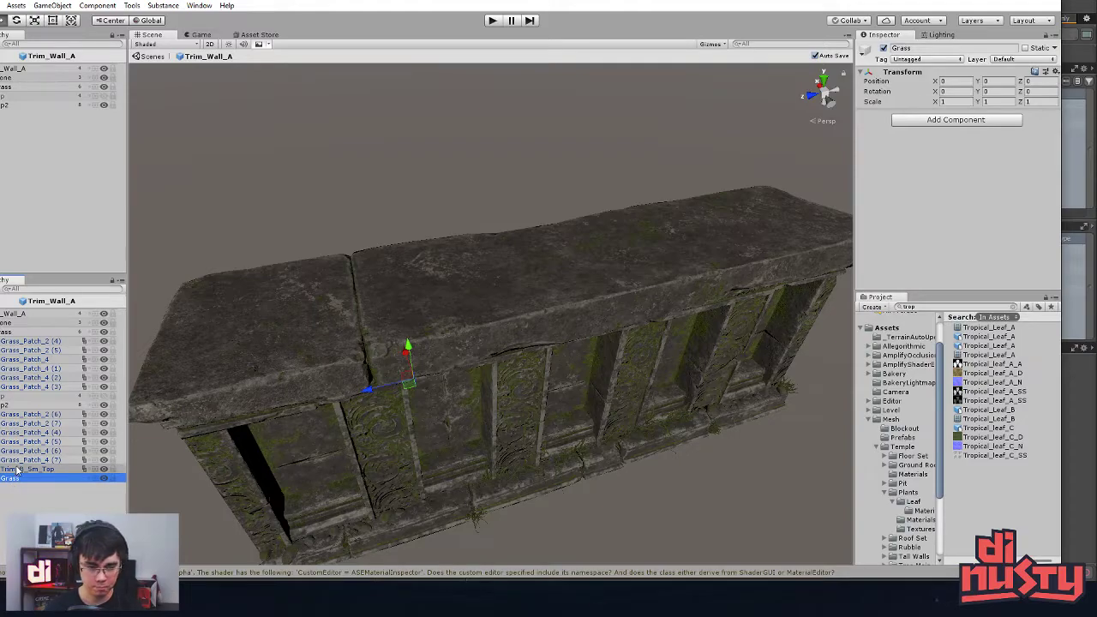
Step: Put the six duplicated grass patches, Grass_Patch_2 (6) to Grass_Patch_4 (7), into Top2's Grass group
left_click(20, 460)
left_click(28, 415, "shift")
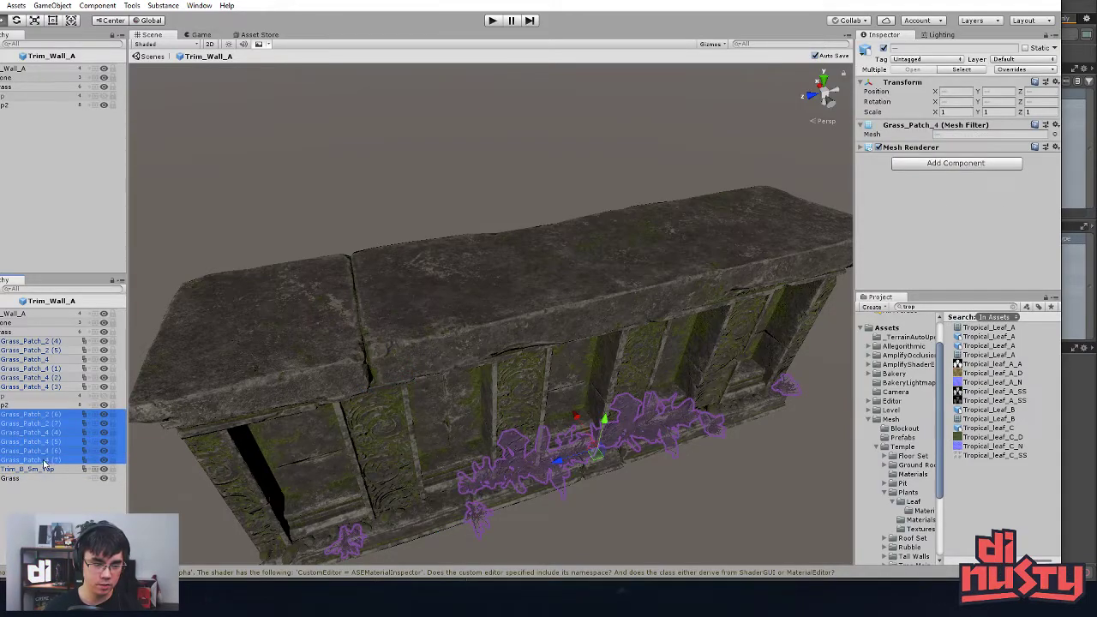
left_click_drag(25, 483, 26, 482)
left_click(25, 503)
left_click(29, 433)
left_click(667, 502)
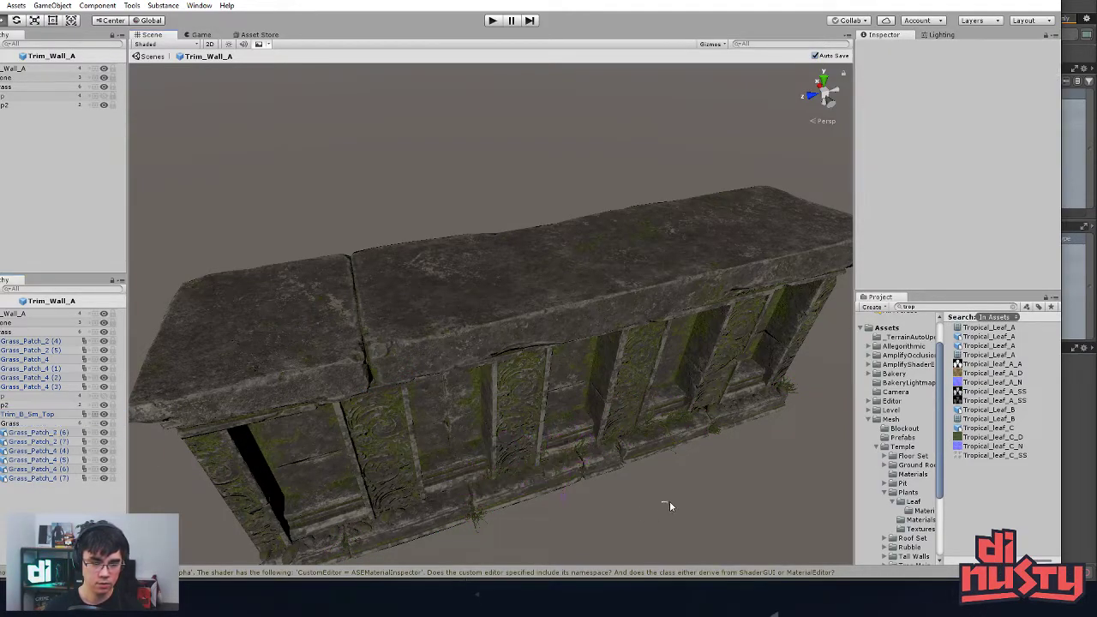
Step: Move the six patches of Top2's Grass group together from the wall's base up to the far side of its top
left_click_drag(666, 501, 591, 488, "alt")
middle_click_drag(591, 488, 588, 455)
left_click(31, 433)
left_click(30, 478, "shift")
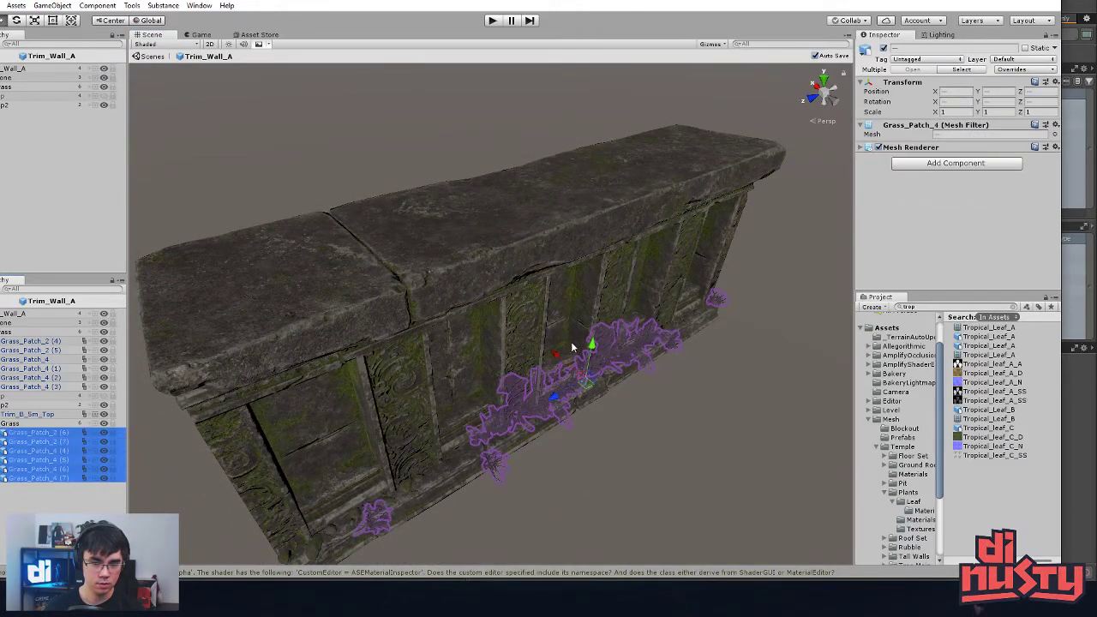
left_click_drag(595, 381, 509, 147)
right_click_drag(509, 147, 543, 183, "alt")
right_click_drag(387, 183, 486, 204, "alt")
left_click_drag(486, 204, 429, 212, "alt")
middle_click_drag(428, 212, 437, 256)
left_click(343, 260)
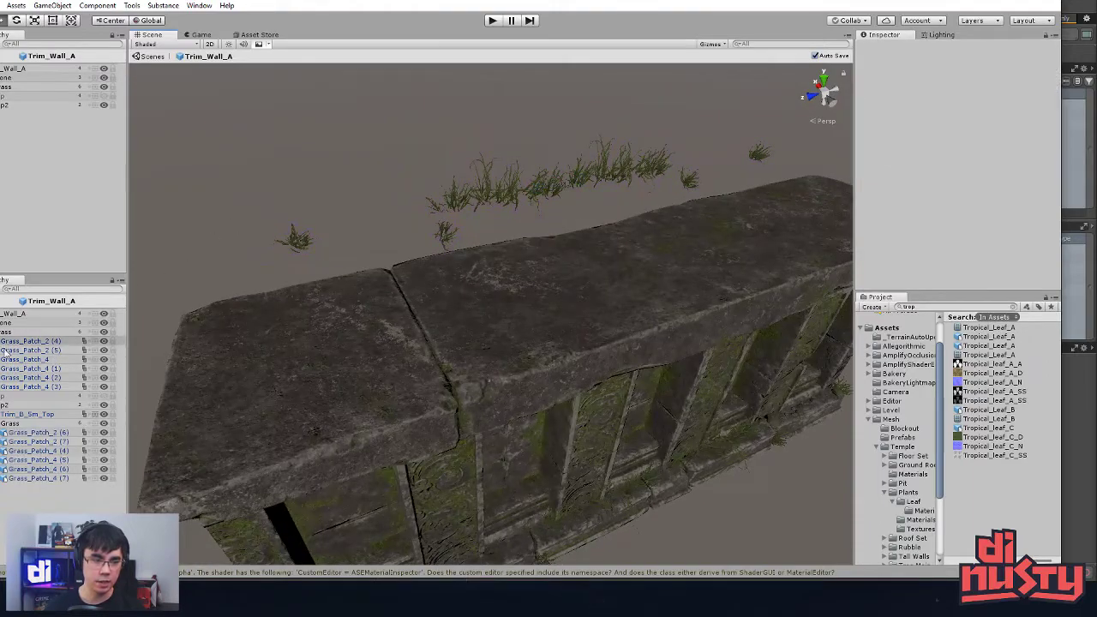
Step: Examine the raised grass patches against the far edge of the wall's top from several angles
left_click_drag(566, 429, 604, 172, "alt")
middle_click_drag(540, 343, 553, 373)
left_click_drag(553, 374, 593, 411, "alt")
left_click_drag(214, 402, 326, 378, "alt")
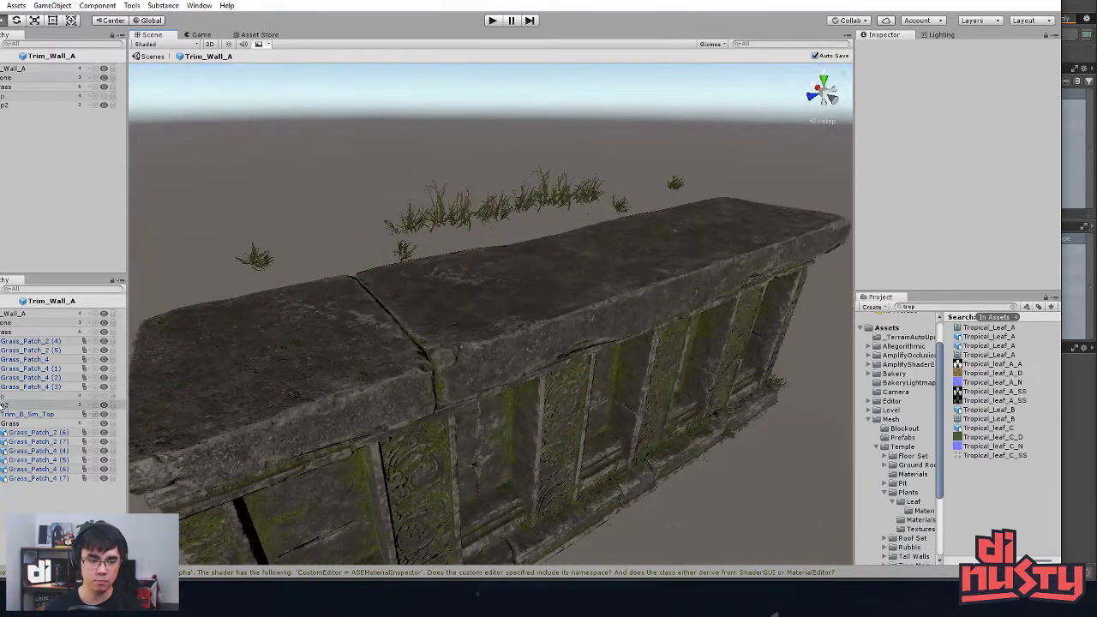
middle_click_drag(186, 289, 231, 359)
middle_click_drag(398, 295, 404, 316)
left_click_drag(540, 337, 549, 225, "alt")
left_click(463, 274)
left_click_drag(464, 274, 423, 385, "alt")
Step: Move a raised grass patch against the edge of the wall's top slab and check its placement
left_click(569, 213, "shift")
left_click_drag(573, 219, 668, 154, "alt")
left_click(435, 311)
left_click(395, 300)
left_click_drag(396, 302, 417, 407, "alt")
left_click_drag(380, 243, 447, 287)
left_click(406, 257)
left_click_drag(405, 257, 418, 311, "alt")
left_click(436, 288)
left_click(444, 210)
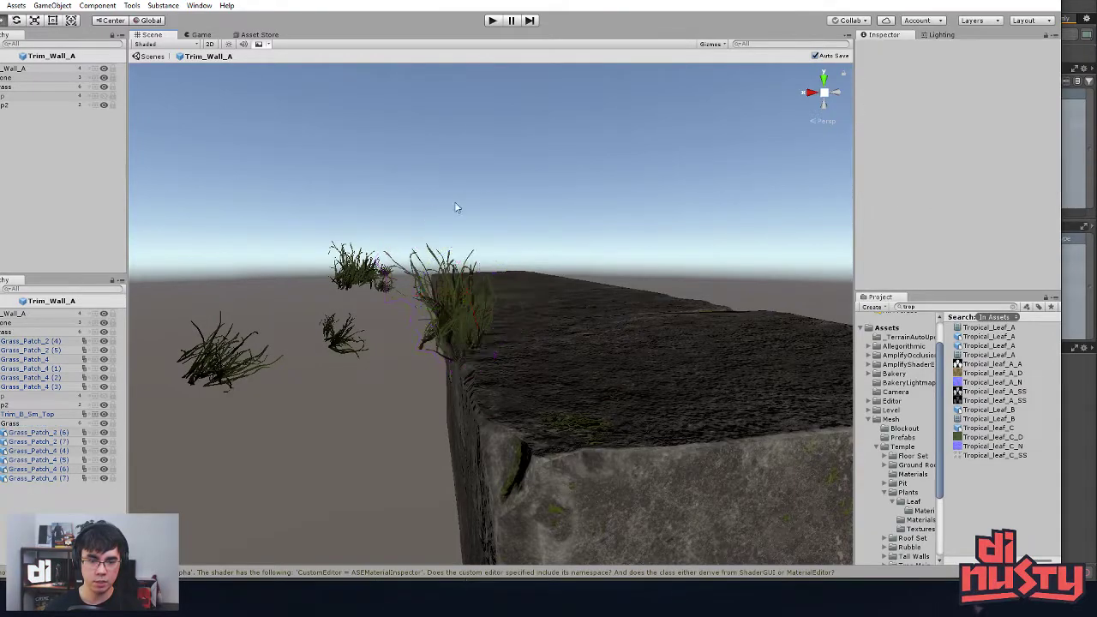
Step: Rotate the raised grass patch beside the top slab and shift it against the slab's edge
left_click_drag(444, 210, 473, 340, "alt")
left_click(474, 345)
key("e")
left_click_drag(471, 397, 741, 383)
key("w")
left_click_drag(462, 371, 428, 376)
Step: Move Grass_Patch_4 (7) onto the joint between the top slabs at the near edge and tilt it to sit on the stone
left_click(347, 357)
left_click_drag(353, 347, 370, 372, "alt")
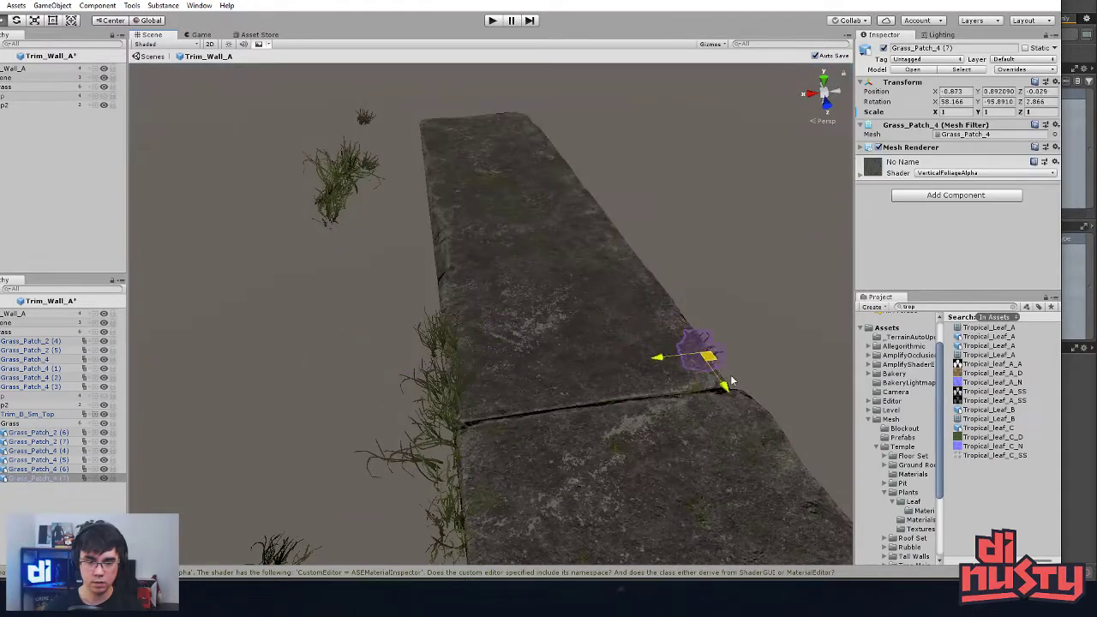
left_click_drag(690, 415, 723, 352)
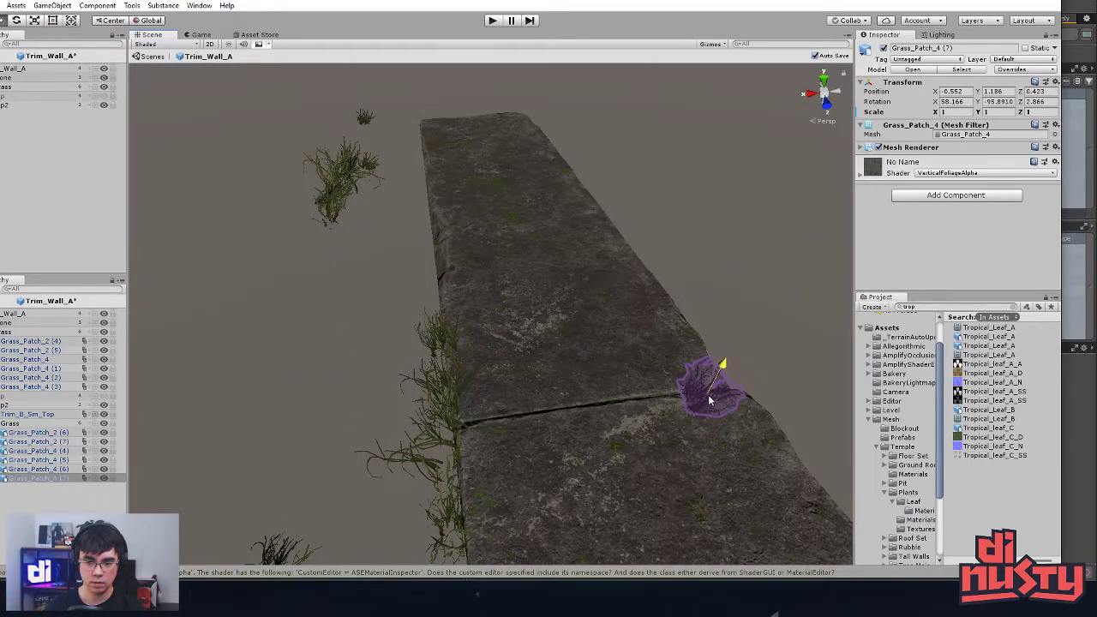
left_click_drag(698, 414, 672, 385)
key("e")
key("w")
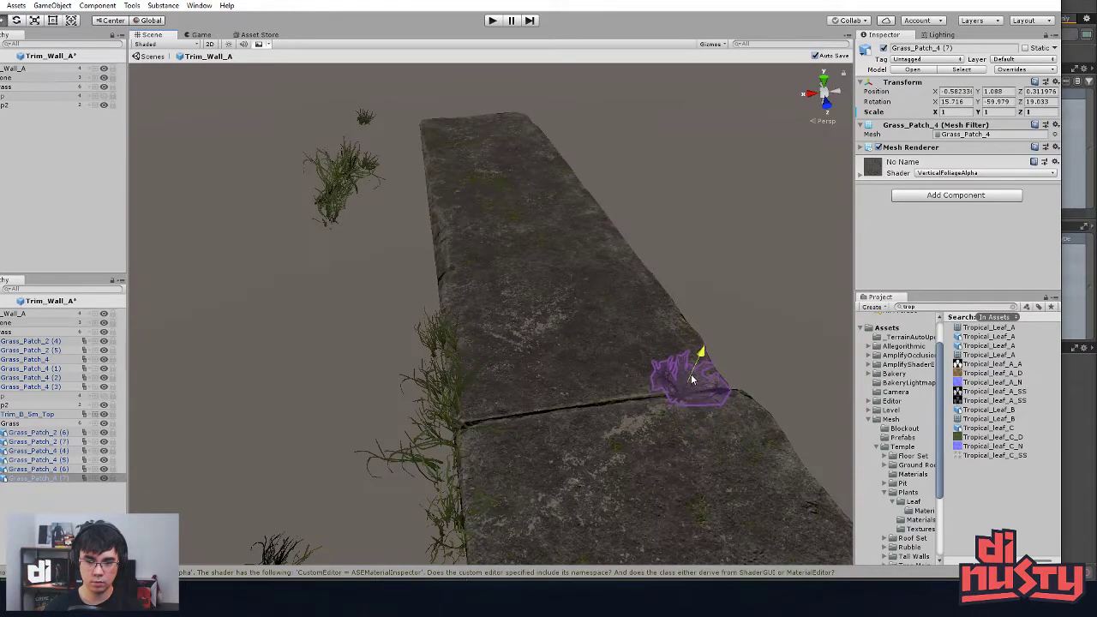
Step: Examine the remaining loose grass patches around the wall's top from the front and from above
left_click(275, 553)
left_click_drag(331, 521, 318, 288, "alt")
middle_click_drag(318, 288, 345, 257)
right_click_drag(345, 257, 448, 254)
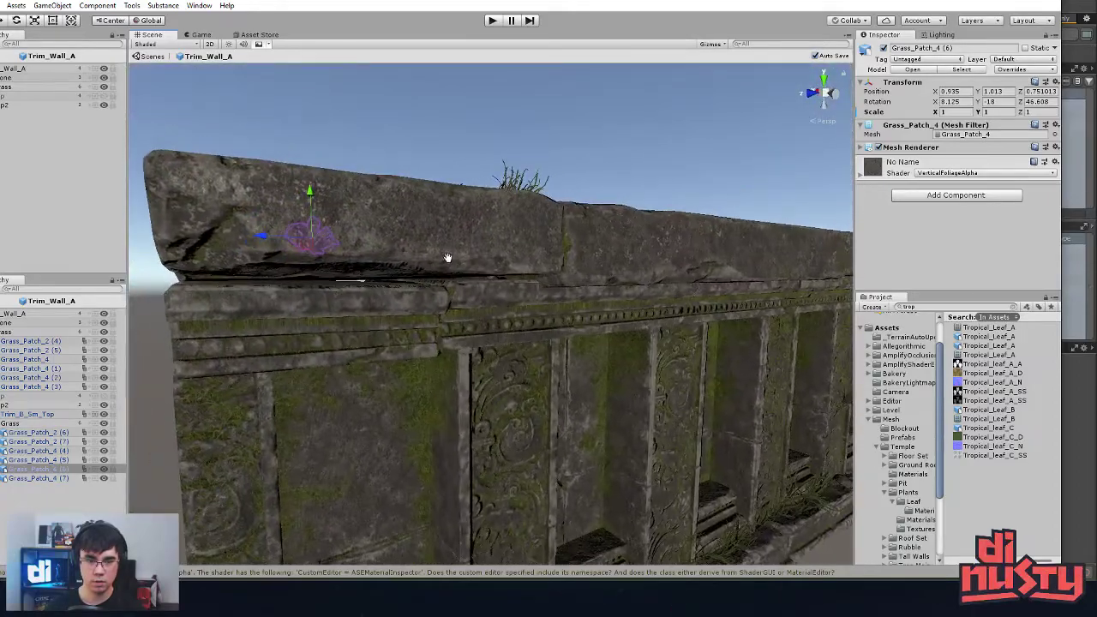
left_click(527, 263)
middle_click_drag(527, 264, 399, 377)
left_click_drag(399, 377, 395, 402, "alt")
left_click(576, 259)
left_click_drag(548, 282, 424, 411, "alt")
middle_click_drag(424, 411, 307, 481)
left_click(532, 277)
left_click_drag(532, 276, 533, 328, "alt")
middle_click_drag(533, 327, 514, 345)
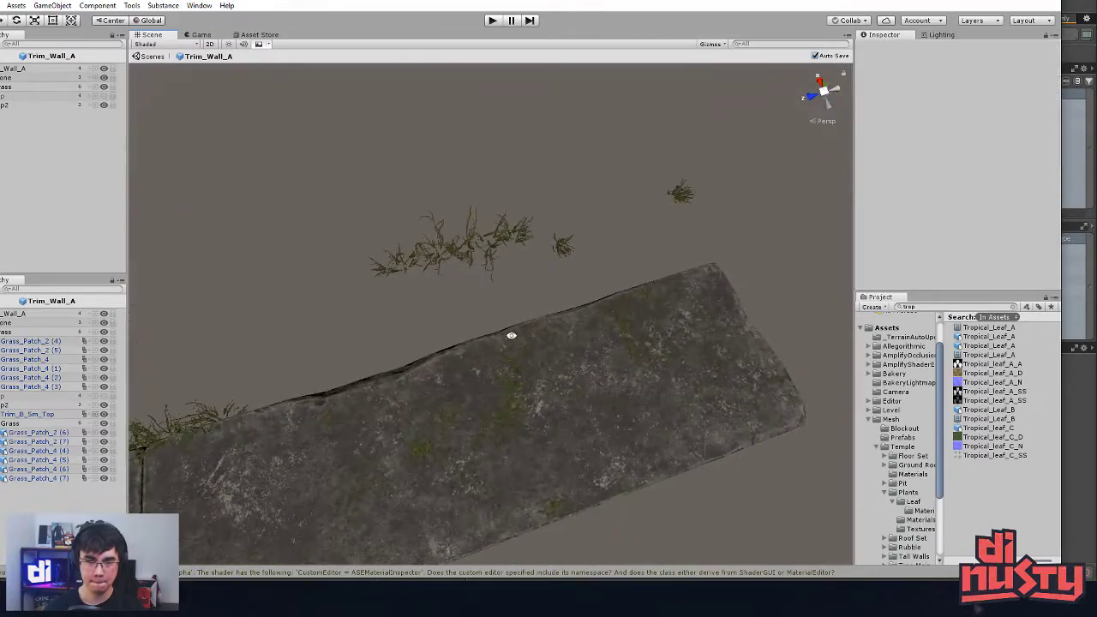
Step: Move Grass_Patch_2 (7) onto the long edge of the wall's top, near its far end, and adjust its height
left_click(469, 246)
left_click_drag(448, 269, 692, 276)
right_click_drag(692, 276, 467, 231)
left_click_drag(475, 225, 478, 241)
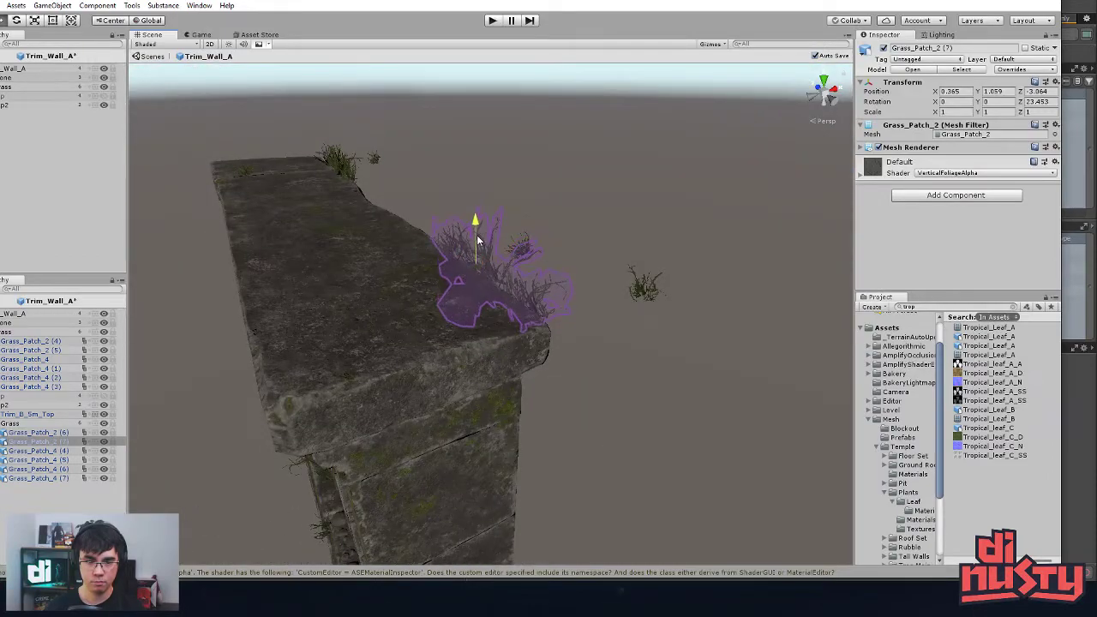
Step: Duplicate Grass_Patch_2 (7), turn the copy about -95 degrees around Y and place it along the wall top's short end
left_click_drag(511, 342, 511, 353, "alt")
key("ctrl+d")
left_click_drag(473, 268, 541, 337)
key("e")
key("w")
left_click_drag(393, 355, 672, 379)
key("e")
left_click_drag(576, 344, 580, 339)
key("w")
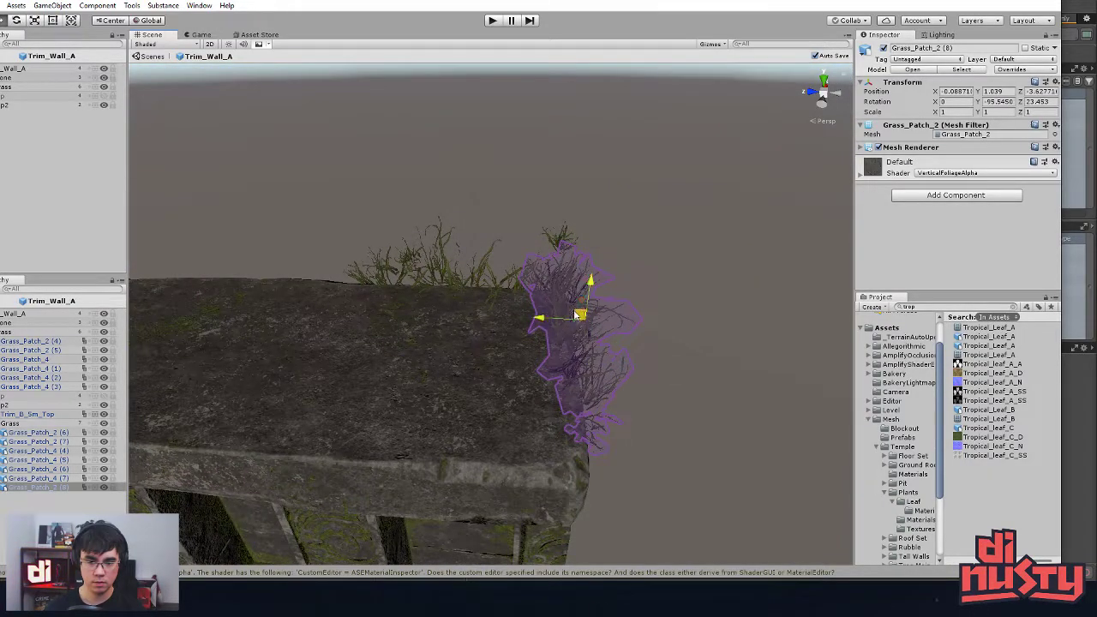
left_click(657, 317)
right_click_drag(657, 318, 598, 290)
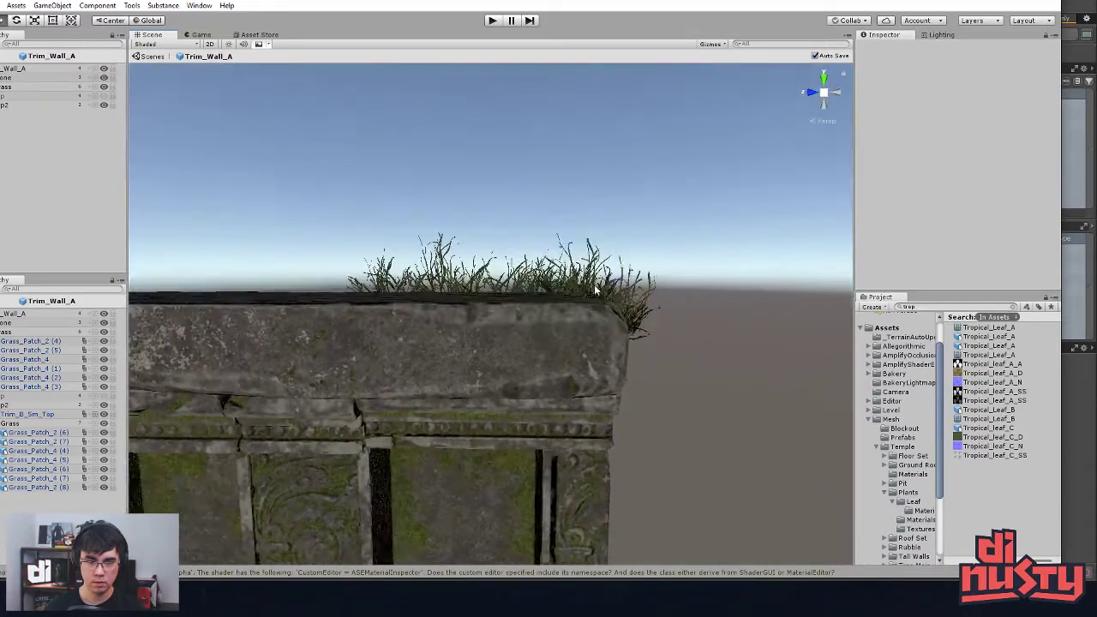
left_click(597, 290)
left_click(644, 247)
right_click_drag(643, 248, 602, 387)
Step: Place Grass_Patch_4 (4) on the middle of the wall top's back edge, tilting it and adjusting its height
left_click(604, 390)
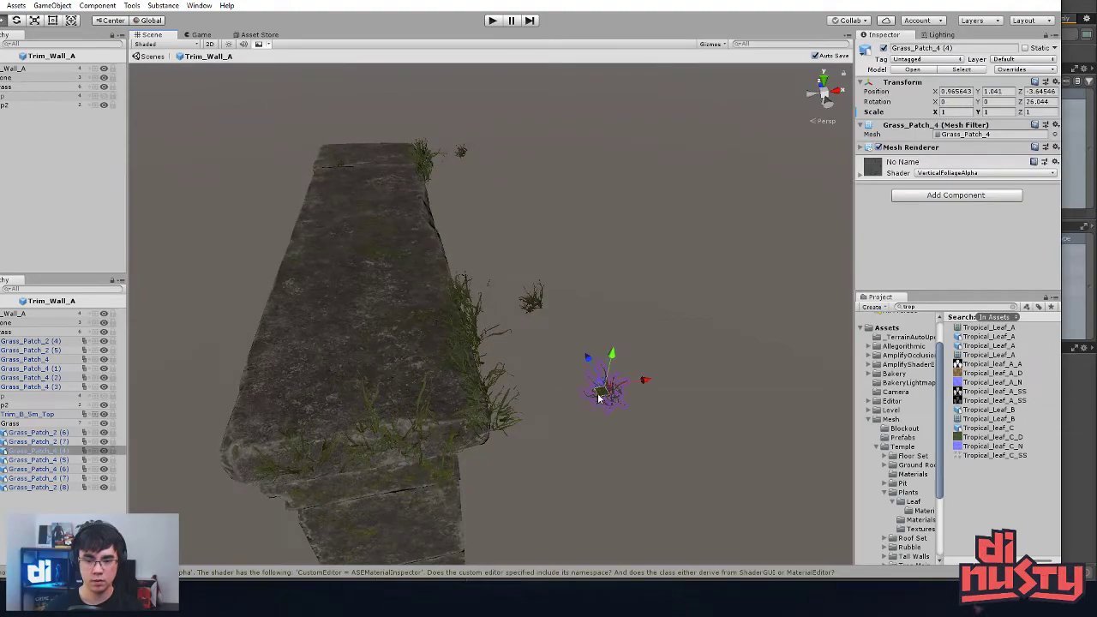
key("f")
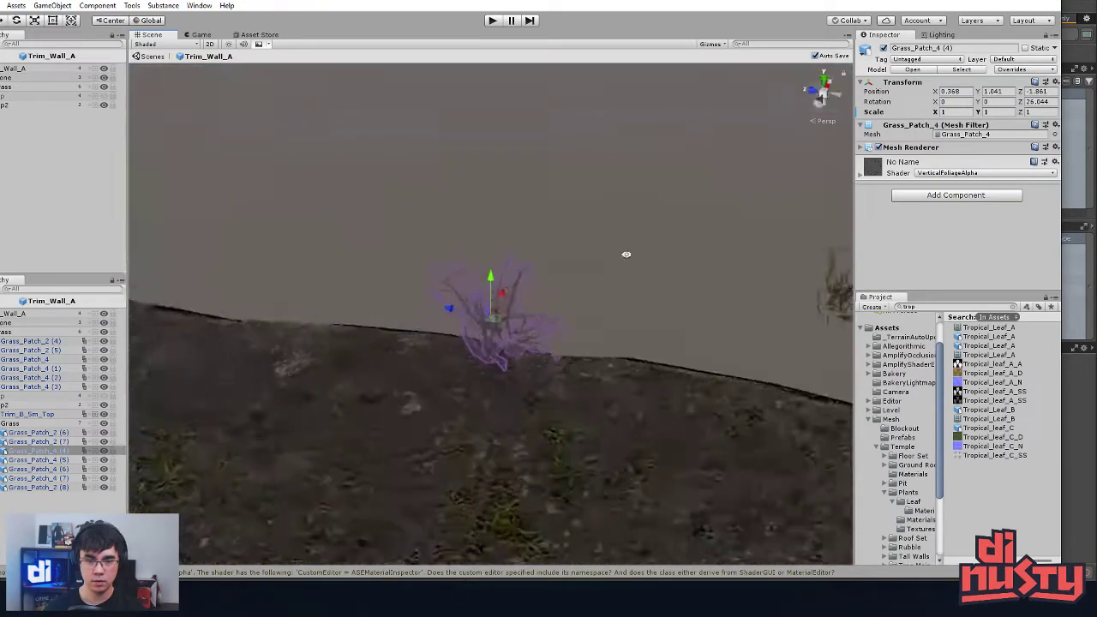
left_click_drag(511, 297, 519, 299)
key("w")
left_click_drag(519, 300, 354, 282, "alt")
scroll(354, 282, "down", 5)
middle_click_drag(354, 282, 468, 285)
left_click(608, 304)
left_click(609, 313)
left_click_drag(610, 311, 611, 301)
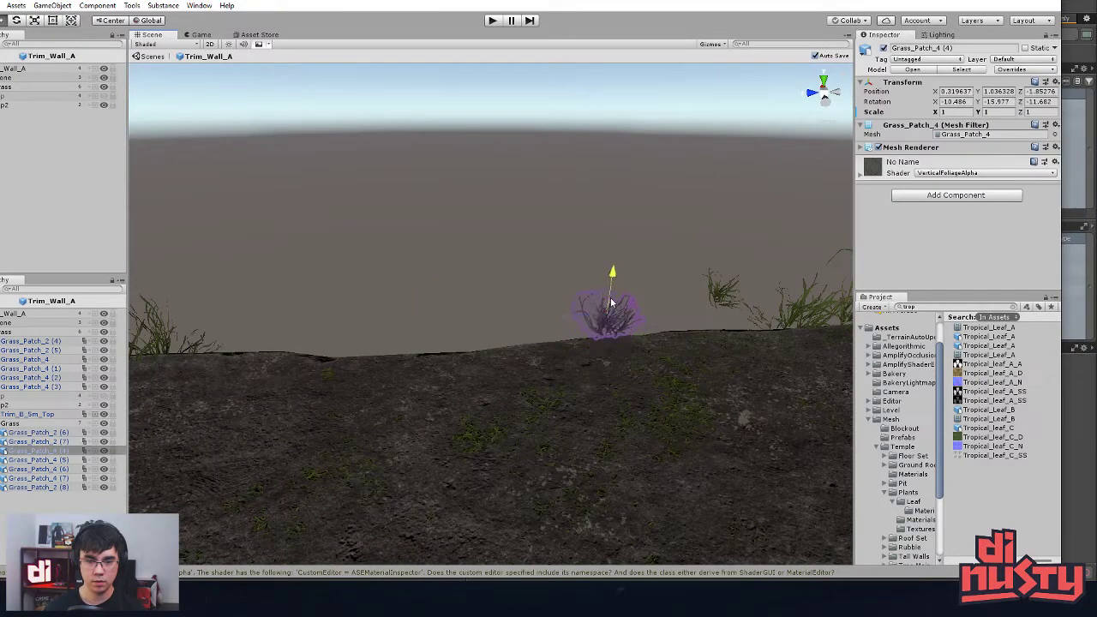
Step: Delete the leftover floating patches Grass_Patch_4 (5) and Grass_Patch_4 (6) from Top2's Grass group
left_click(694, 290)
left_click(725, 294)
left_click_drag(725, 295, 590, 314, "alt")
scroll(523, 279, "down", 4)
key("Delete")
left_click_drag(527, 333, 536, 238, "alt")
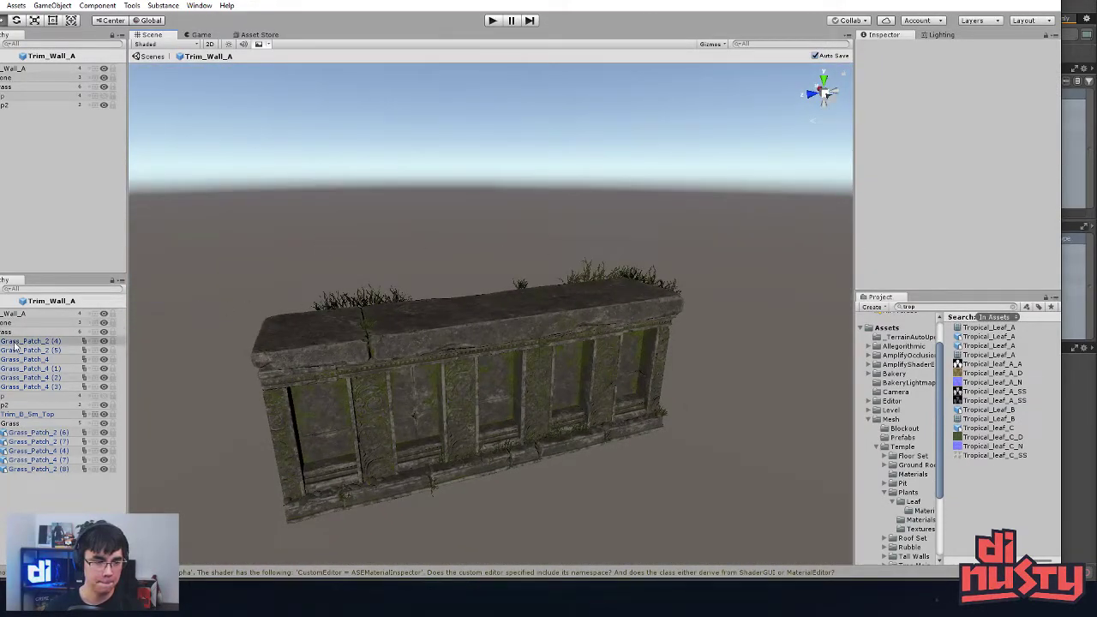
Step: Show the original Top group, copy its Ground_Bits_C (1) and Ground_Bits_B rubble, and hide Top again
left_click(104, 396)
left_click_drag(384, 272, 593, 393, "alt")
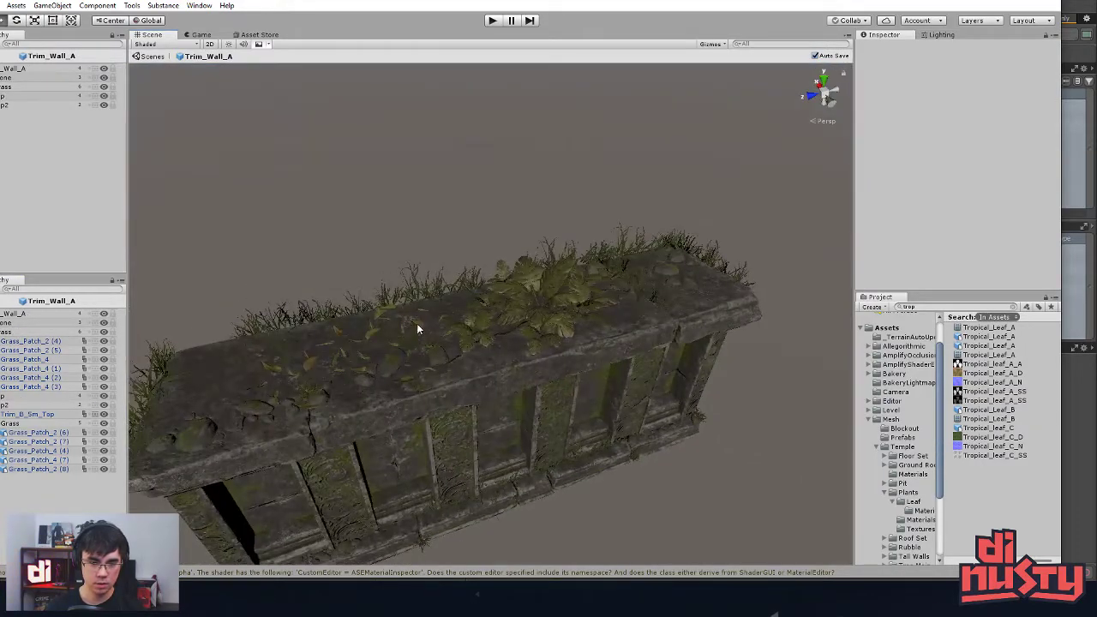
left_click(392, 367)
left_click(686, 273, "shift")
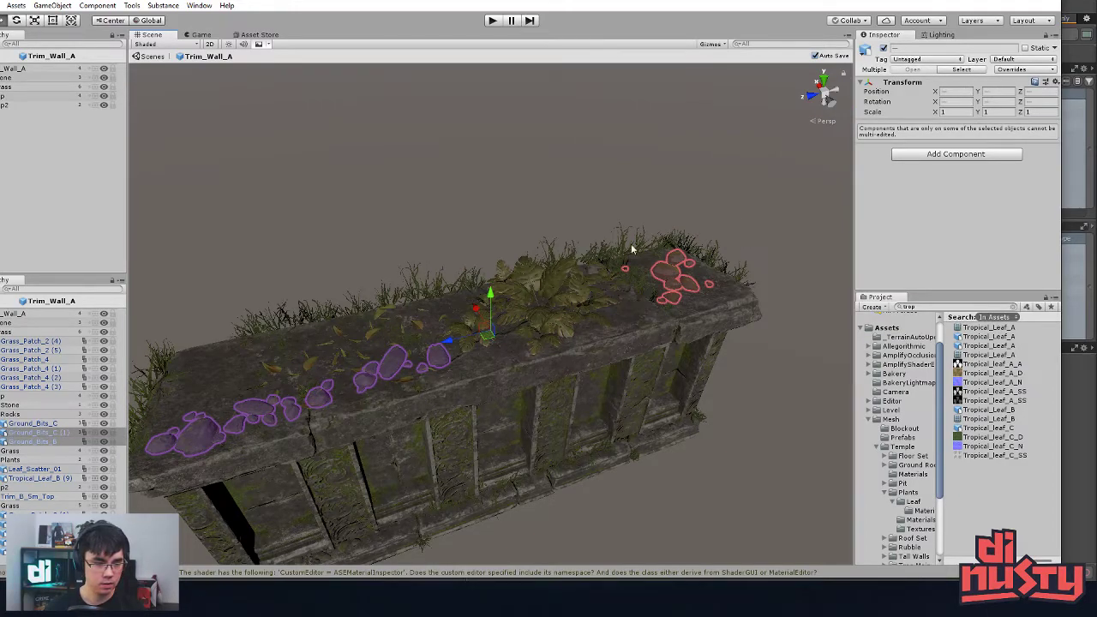
left_click(4, 396)
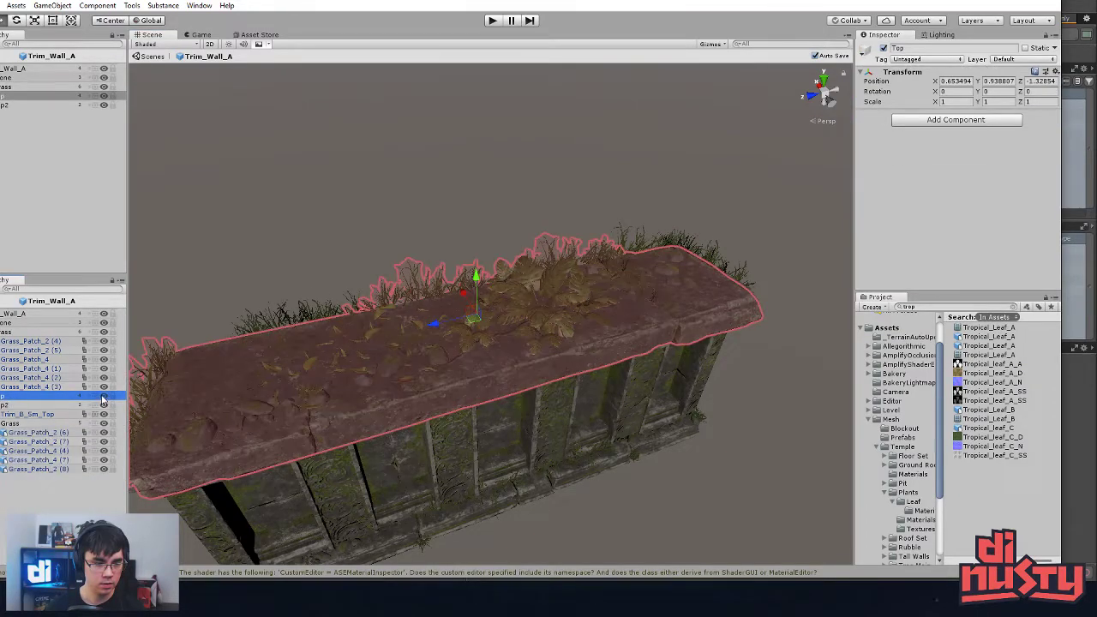
left_click(104, 397)
Step: Create an empty child object inside Top2 and name it Stones
left_click(85, 405)
left_click(46, 421)
left_click(49, 501)
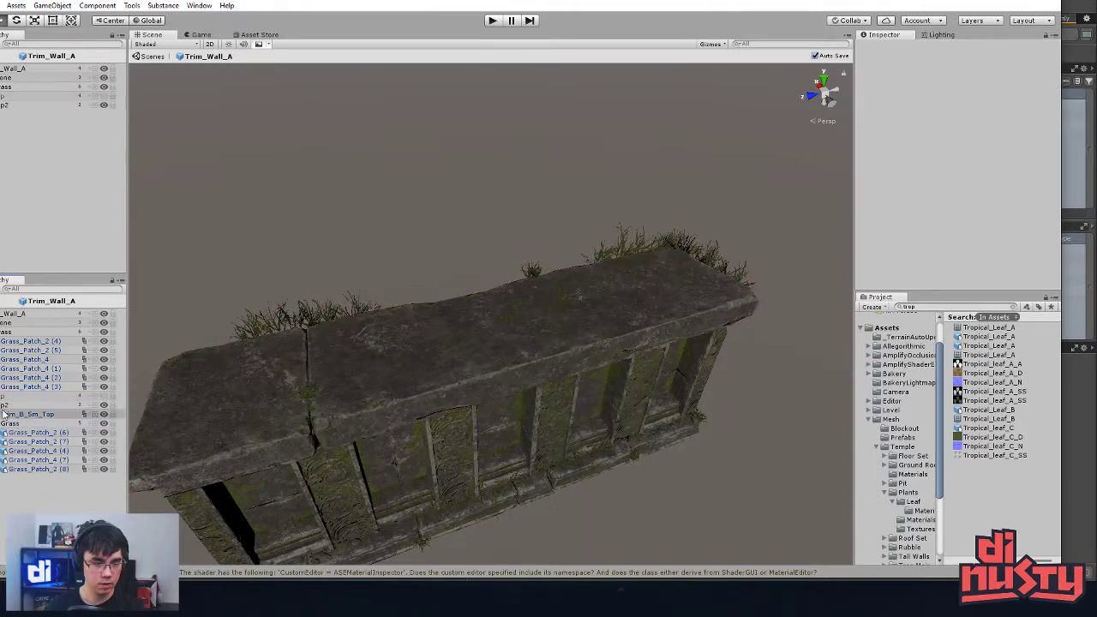
right_click(7, 404)
left_click(64, 293)
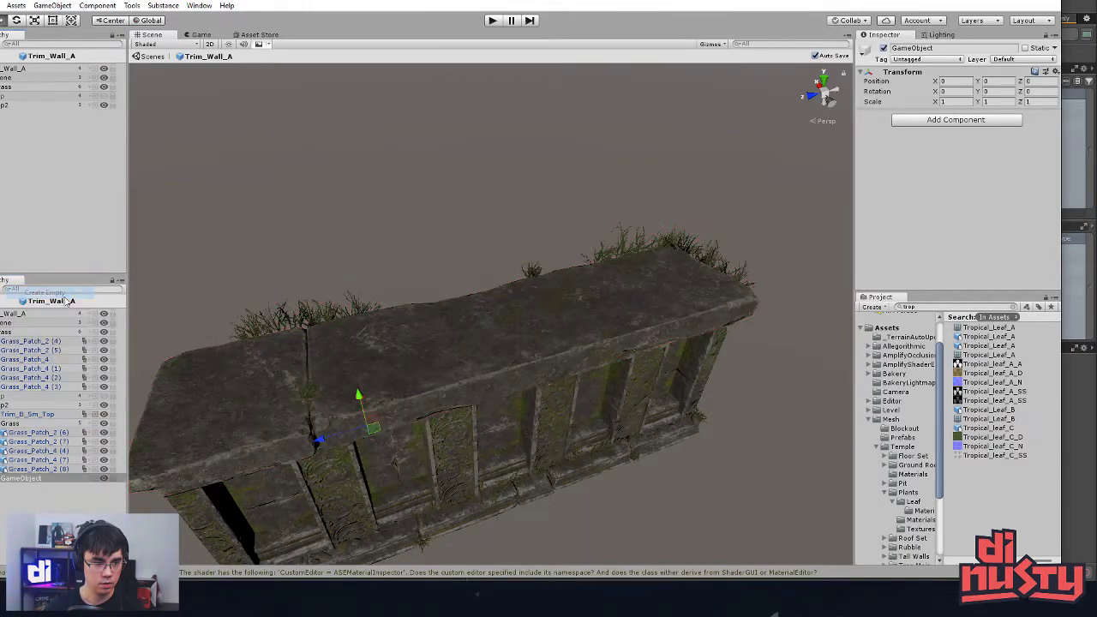
left_click(34, 478)
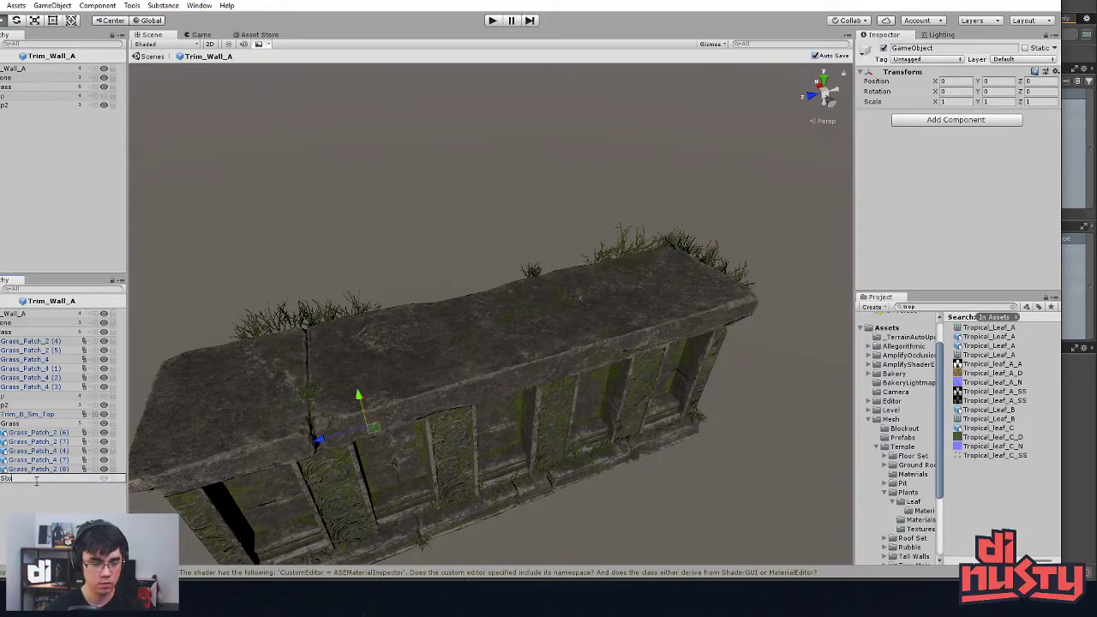
Step: Paste the copied rubble and keep Ground_Bits_C (1) and Ground_Bits_B under Top2's Stones group
left_click_drag(501, 278, 145, 442, "alt")
key("ctrl+v")
left_click(34, 503)
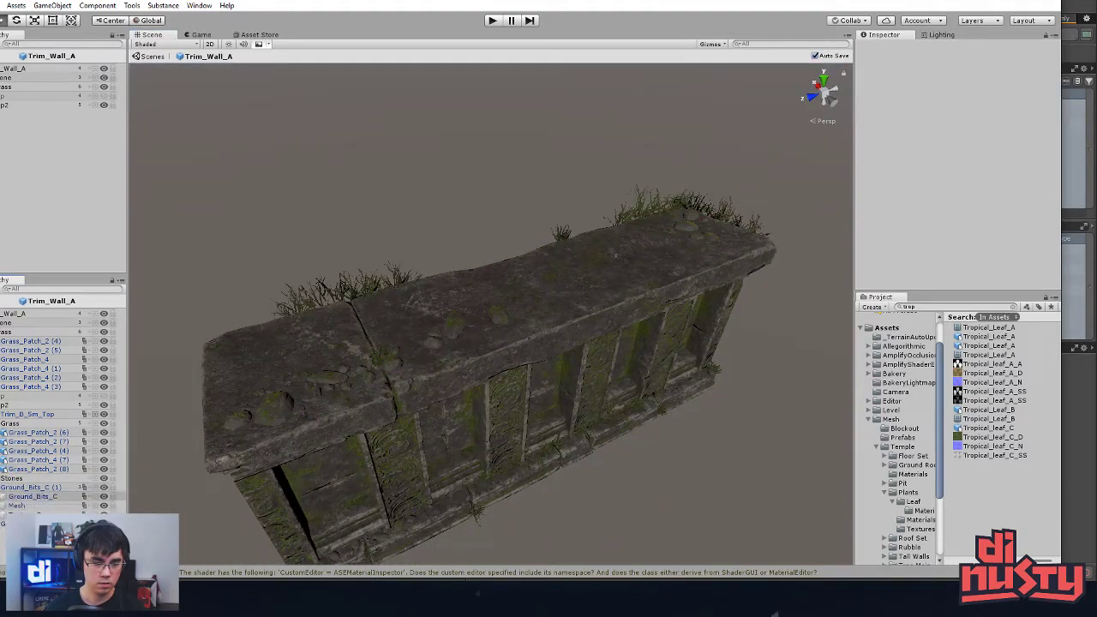
left_click(21, 507)
left_click(33, 488)
left_click(31, 497)
left_click(26, 506)
left_click(39, 508)
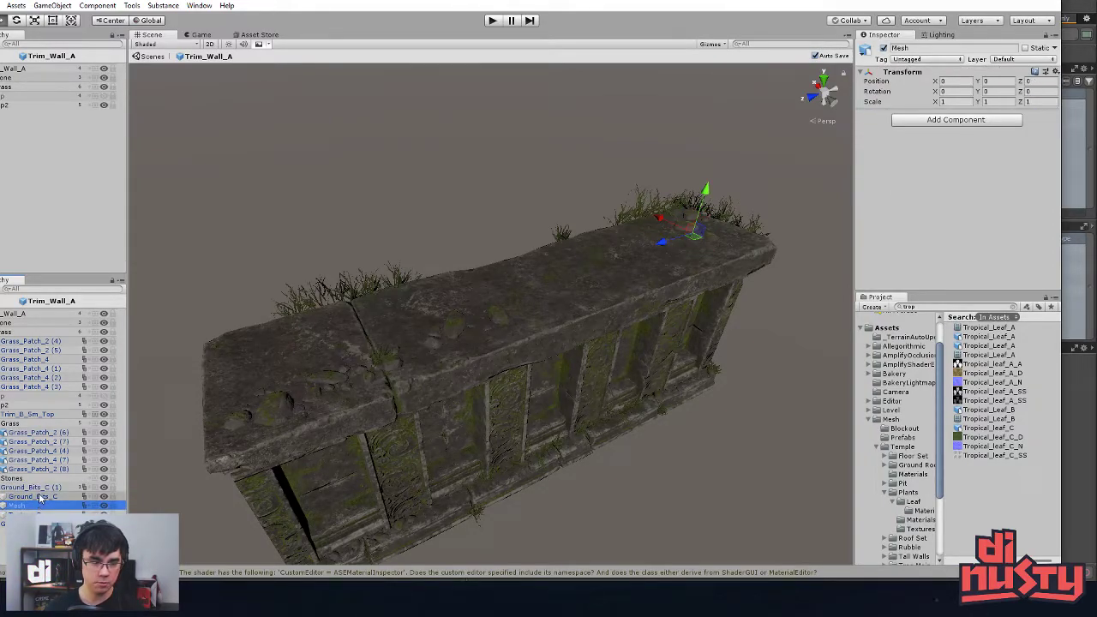
left_click(52, 488)
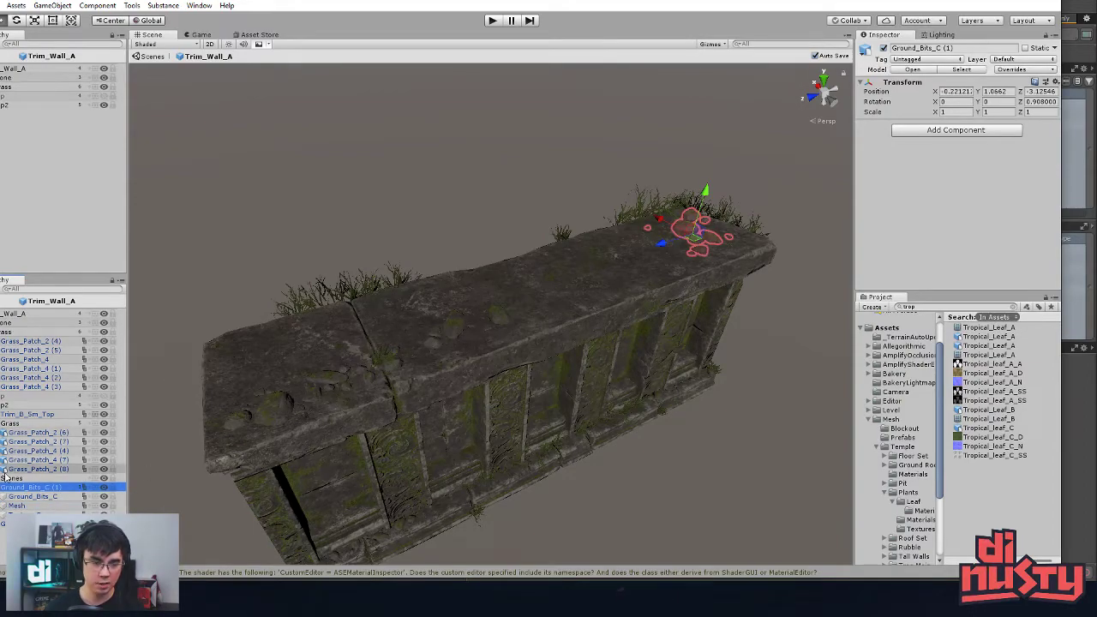
left_click(26, 496, "shift")
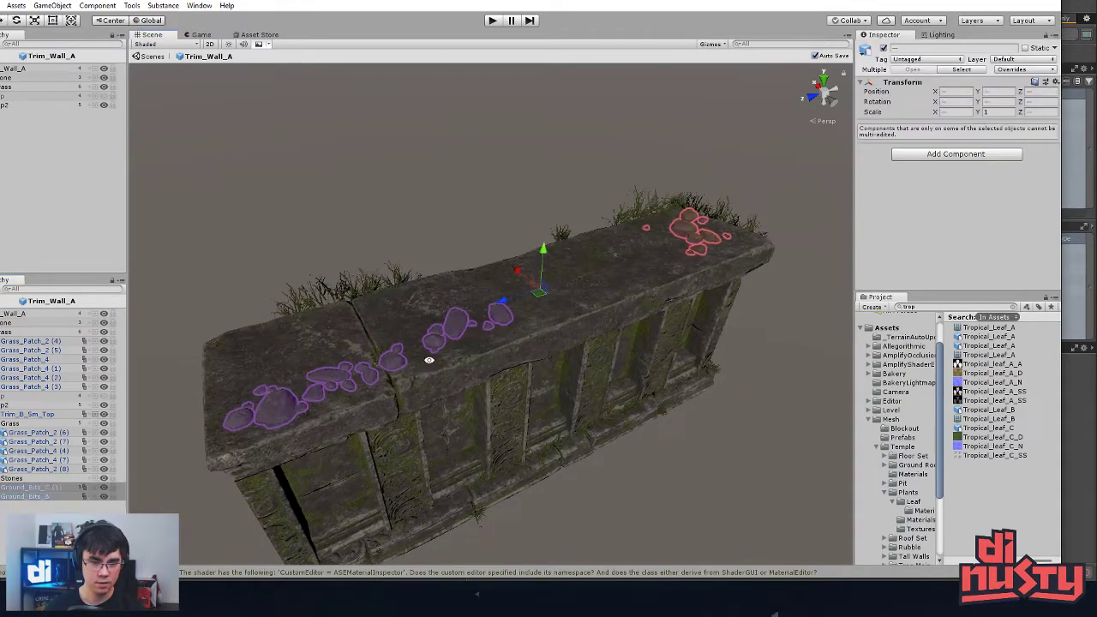
Step: Move the Ground_Bits_B rubble along the wall's top to the far end, to about Z -3.23
left_click_drag(425, 365, 446, 313, "alt")
left_click(754, 409)
scroll(521, 345, "up", 2)
left_click_drag(521, 345, 480, 369, "alt")
scroll(413, 344, "up", 3)
left_click(414, 344)
left_click_drag(414, 344, 372, 436, "alt")
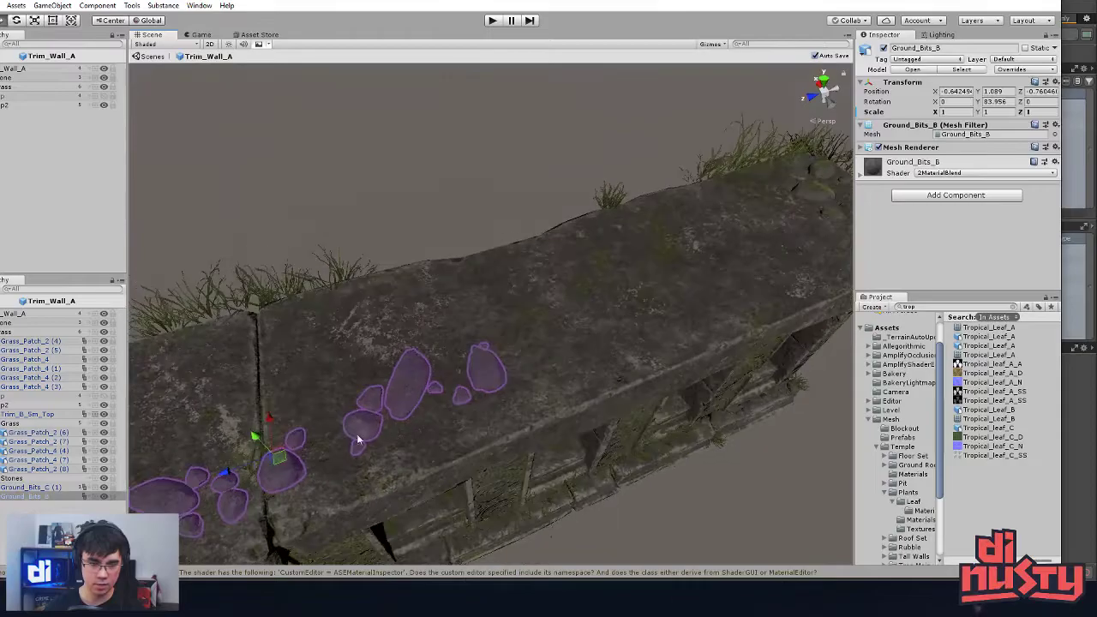
left_click_drag(283, 462, 685, 217)
left_click_drag(636, 276, 347, 197, "alt")
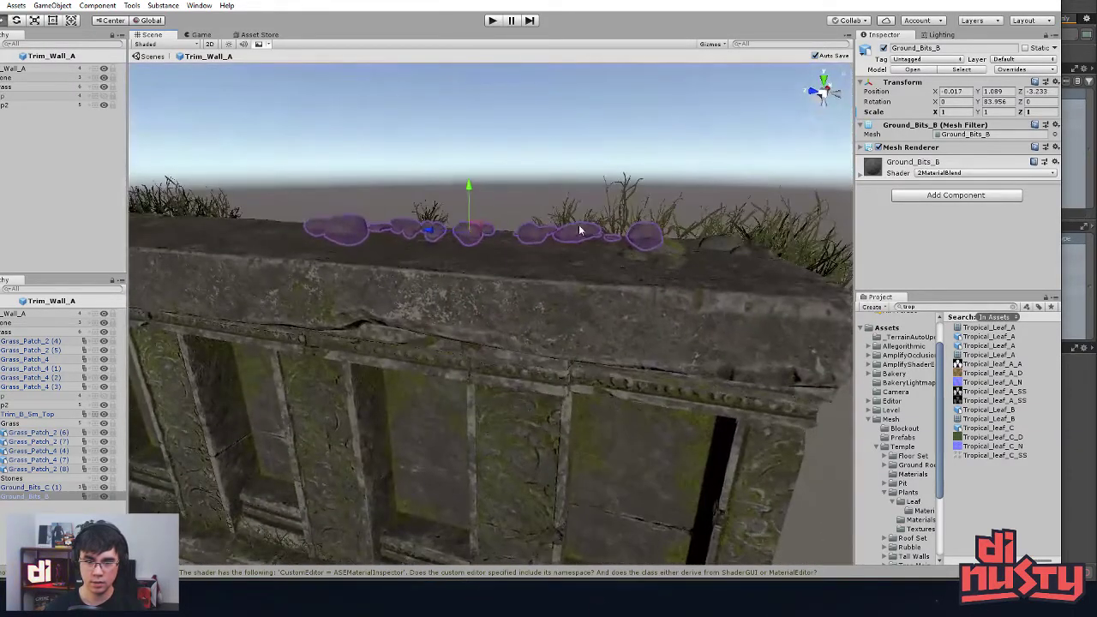
Step: Reposition the Ground_Bits_C (1) rubble cluster on the wall's top and adjust how it sits on the stone
left_click(670, 257)
left_click(671, 258)
left_click_drag(671, 258, 646, 363, "alt")
right_click_drag(647, 364, 657, 363, "alt")
left_click_drag(656, 362, 233, 314, "alt")
key("f")
left_click_drag(350, 264, 709, 185, "alt")
left_click_drag(491, 297, 497, 375)
key("w")
scroll(585, 355, "up", 5)
left_click_drag(486, 323, 480, 311)
Step: Shift the rubble cluster over the joint between the two top slabs and check its placement
left_click(708, 204)
left_click_drag(707, 204, 380, 128, "alt")
left_click(451, 283)
left_click_drag(454, 287, 493, 441, "alt")
left_click_drag(503, 331, 420, 348)
left_click(483, 154)
left_click(444, 345)
left_click(582, 176)
left_click_drag(580, 180, 559, 43, "alt")
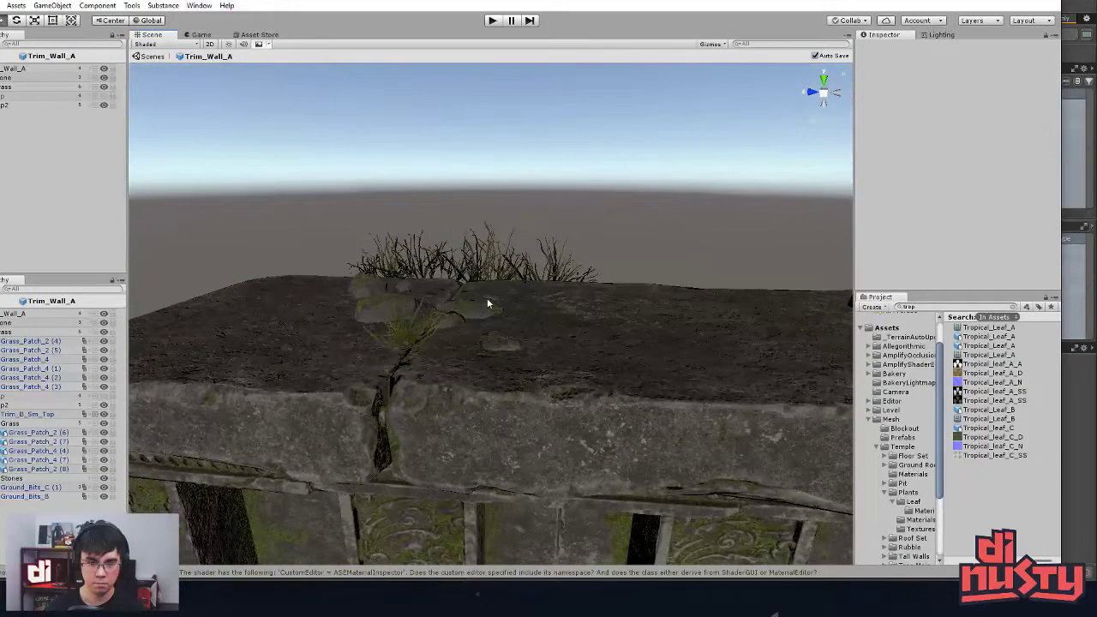
left_click(489, 301)
left_click(502, 225)
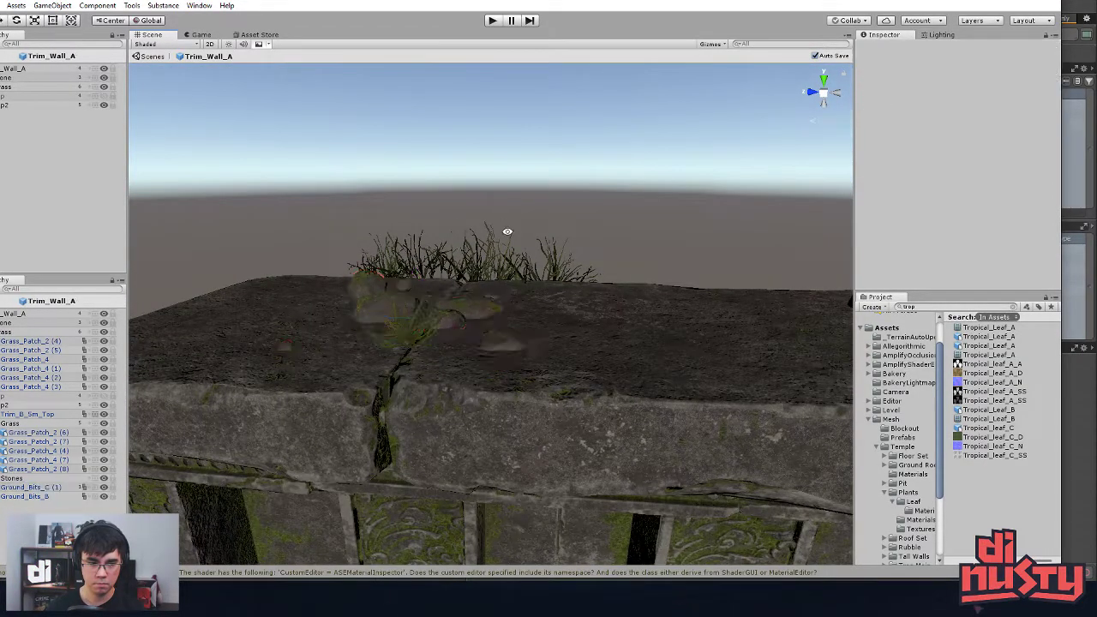
left_click_drag(503, 225, 502, 276, "alt")
Step: Return to the temple scene and examine the placed Trim_Wall_A instance beside the existing walls
left_click(148, 57)
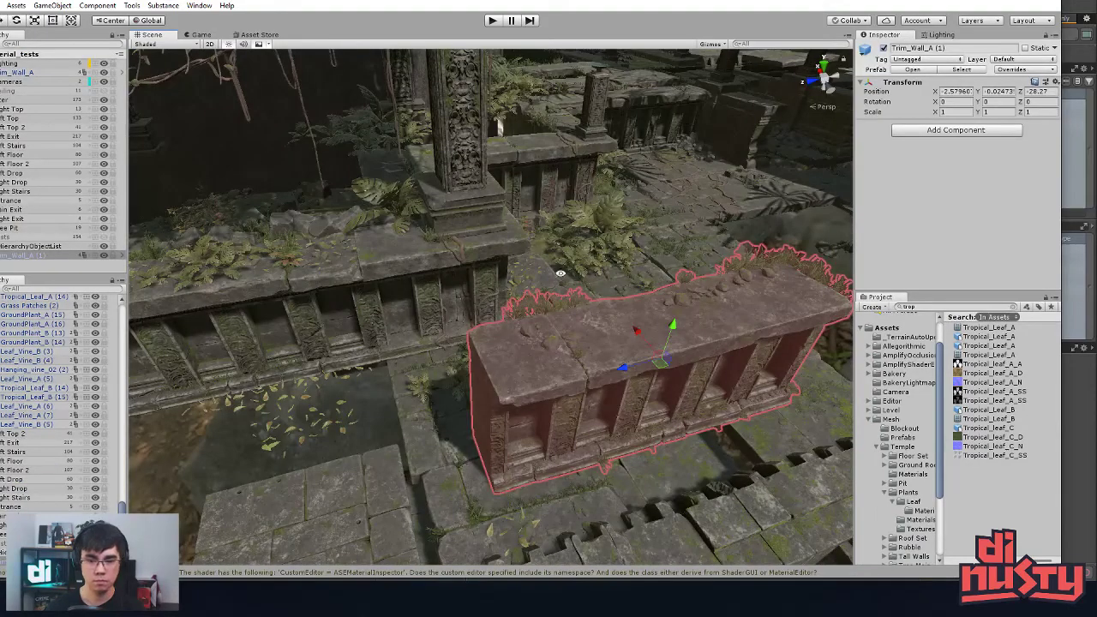
left_click(354, 396)
left_click(549, 362)
key("f")
scroll(737, 377, "up", 5)
left_click_drag(805, 381, 514, 347, "alt")
left_click(390, 300)
left_click_drag(389, 300, 715, 464, "alt")
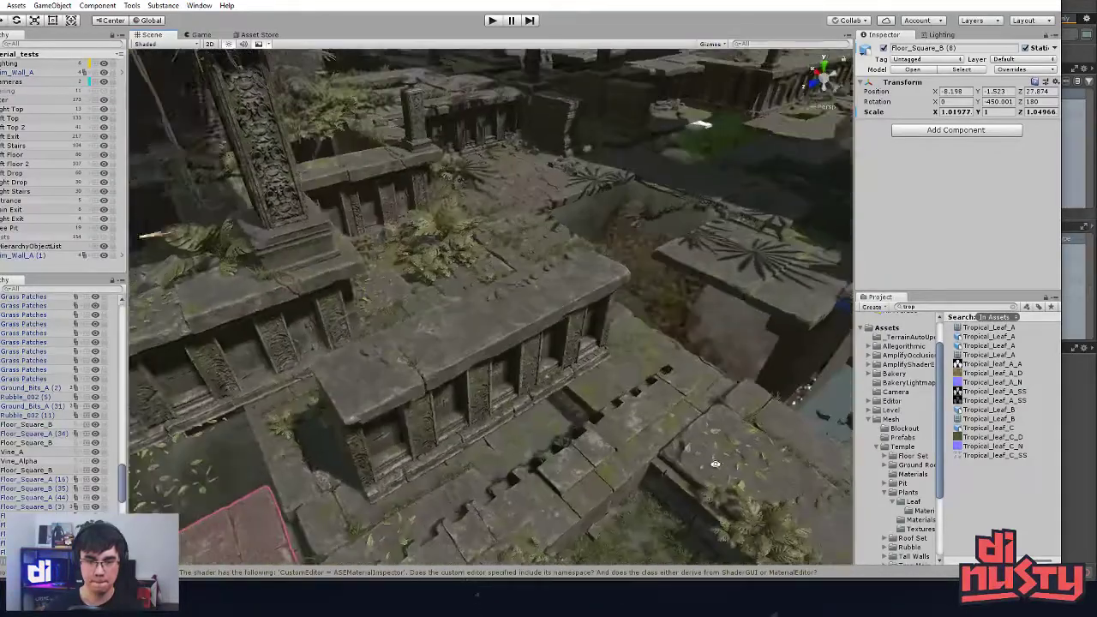
left_click(583, 334)
left_click(682, 322)
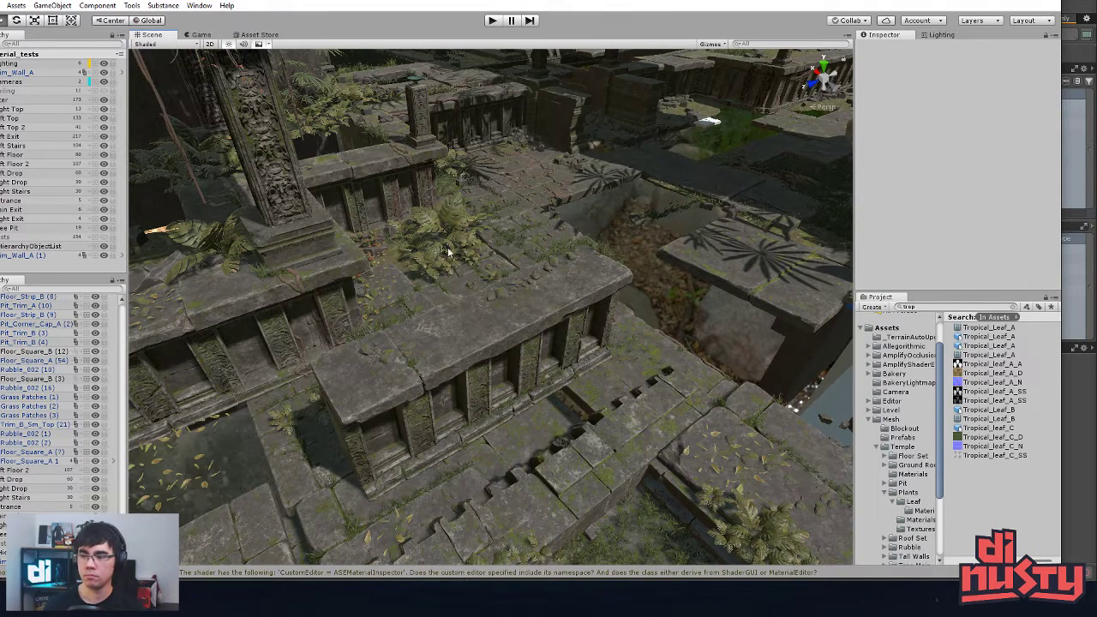
Step: Examine the plants and hanging vines on the temple's existing walls and pavilion
left_click_drag(394, 266, 405, 251, "alt")
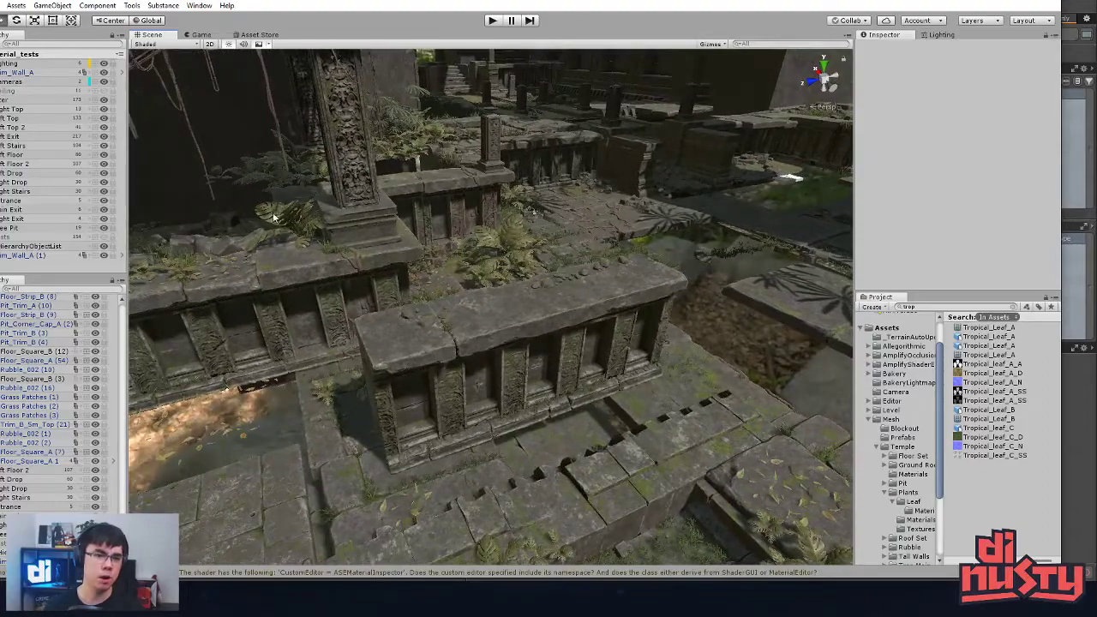
left_click_drag(255, 220, 520, 276, "alt")
middle_click_drag(520, 277, 450, 235)
left_click_drag(451, 235, 431, 247, "alt")
middle_click_drag(431, 248, 630, 390)
left_click(436, 232)
left_click_drag(433, 248, 715, 296, "alt")
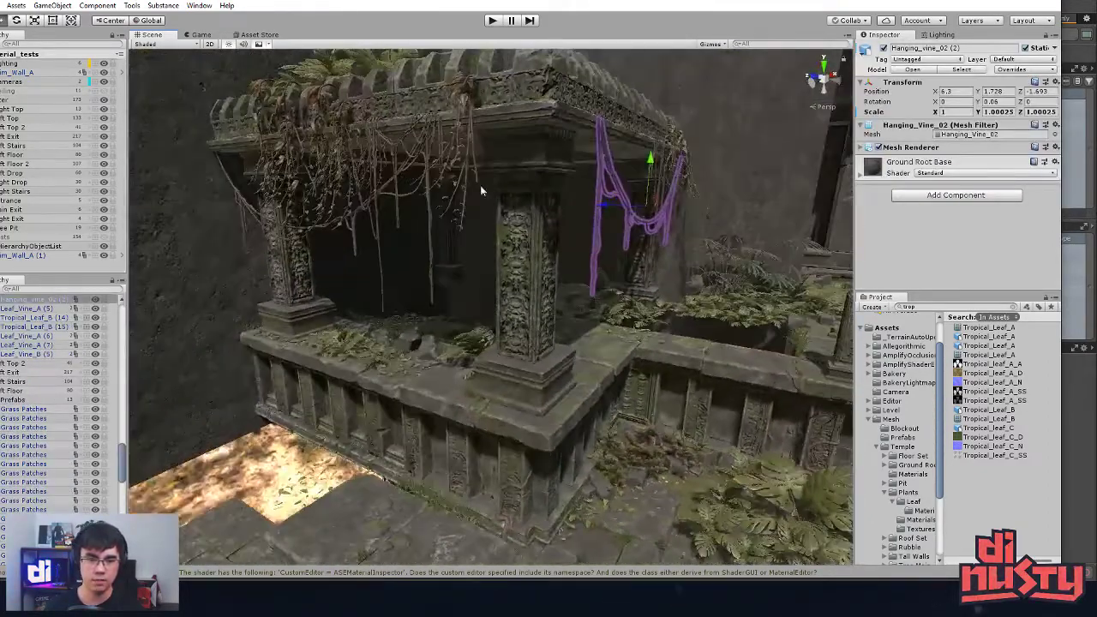
left_click(418, 148)
left_click(394, 150)
left_click_drag(396, 154, 501, 173, "alt")
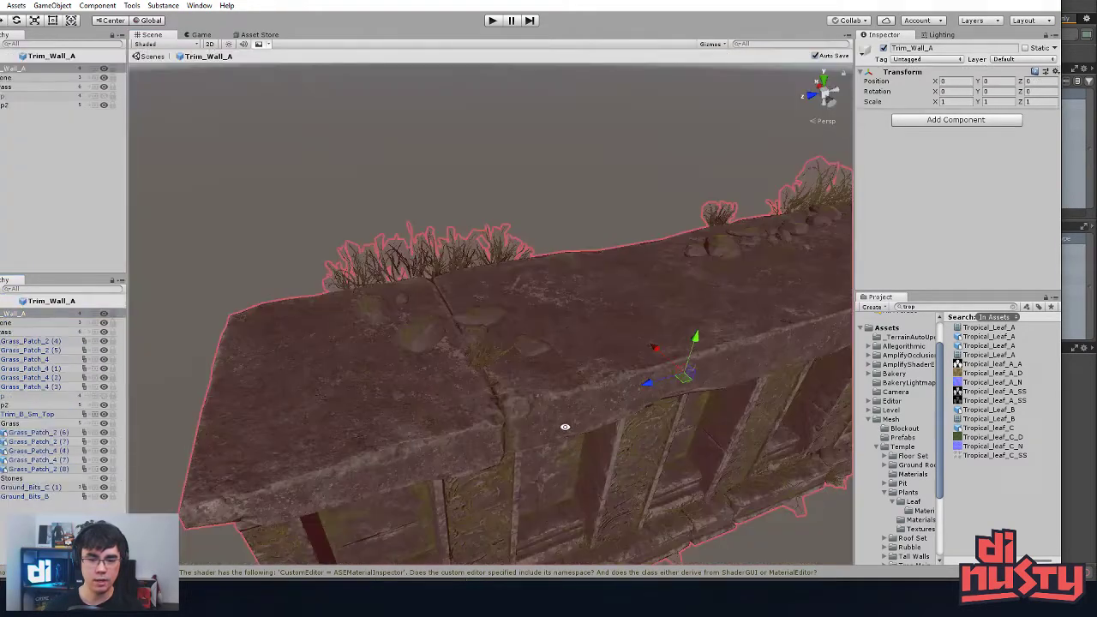
Step: Collapse the Stone and Grass groups in the Trim_Wall_A prefab's hierarchy
left_click_drag(564, 426, 487, 301, "alt")
right_click_drag(488, 301, 385, 346, "alt")
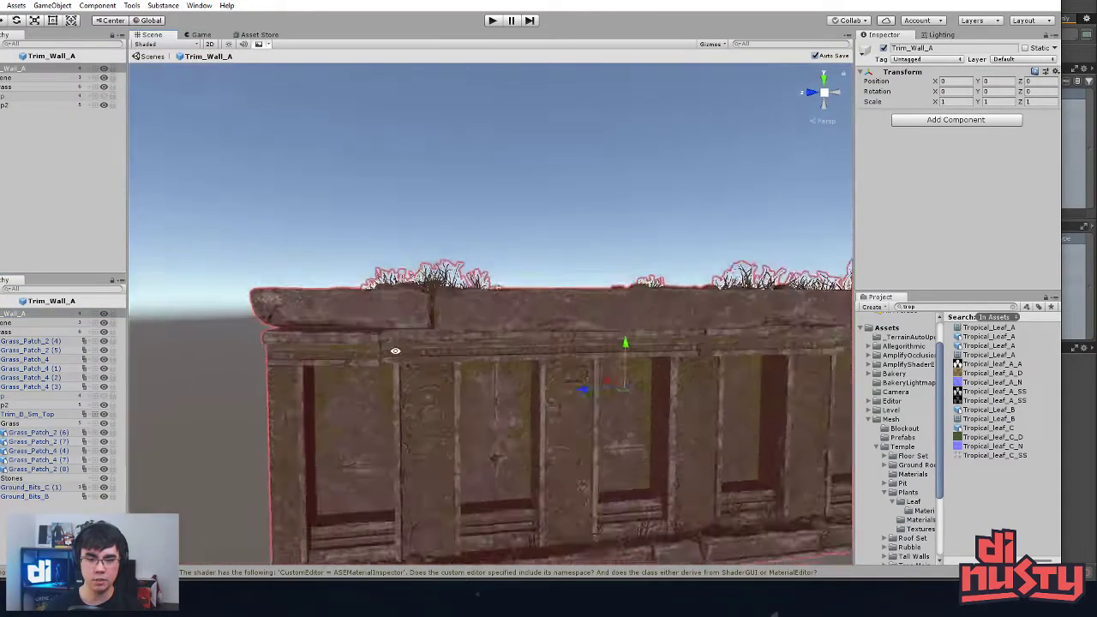
left_click_drag(384, 346, 557, 386, "alt")
left_click(610, 240)
middle_click_drag(614, 334, 529, 271)
left_click(527, 271)
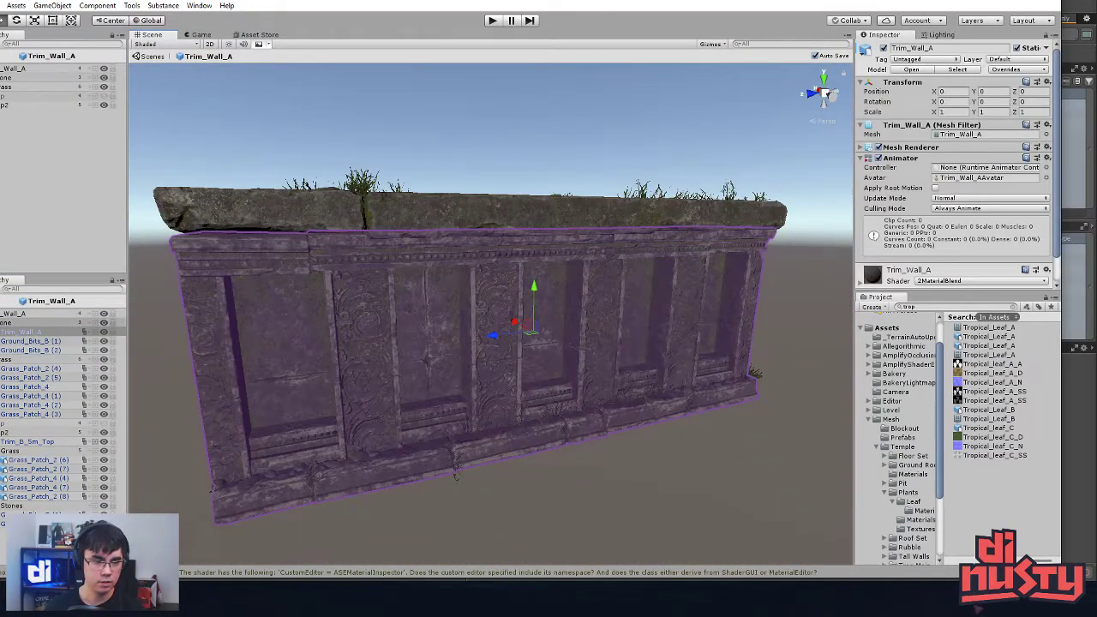
left_click(0, 323)
left_click(3, 333)
left_click(0, 332)
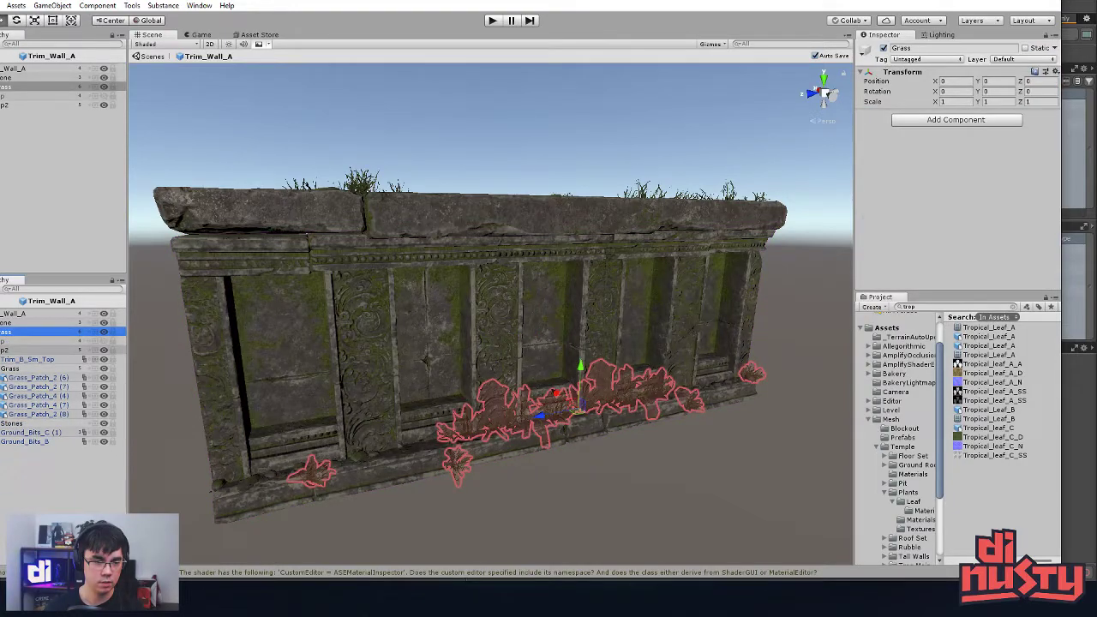
Step: Add an empty GameObject under the Top2 group and paste the copied Hanging_vine_01 beside it
left_click(38, 349)
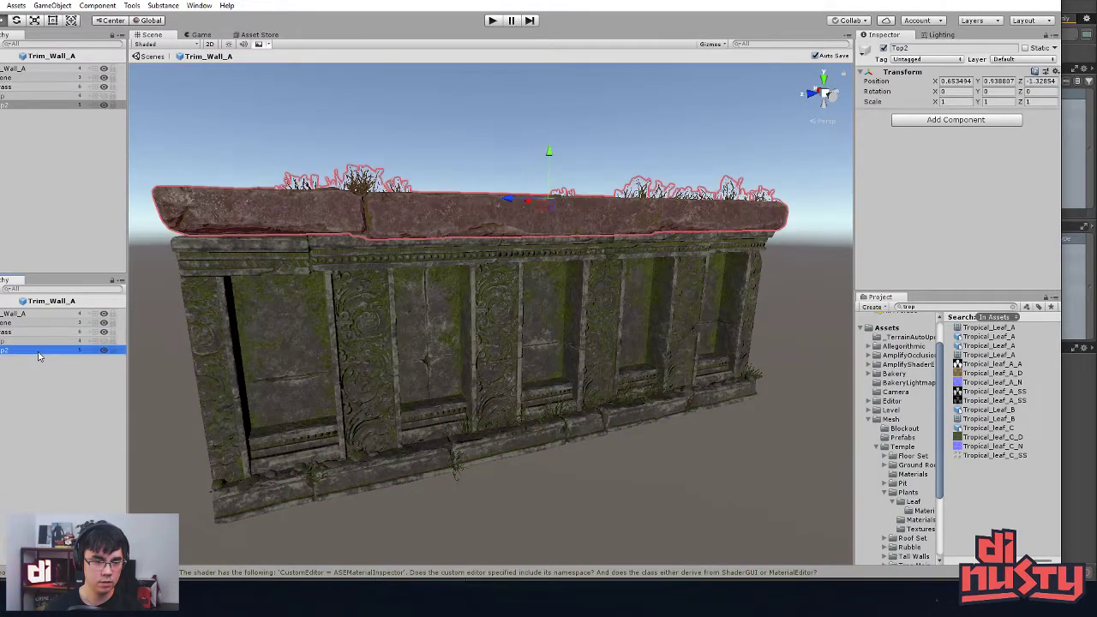
left_click(0, 350)
right_click(30, 350)
left_click(53, 434)
left_click(27, 454)
left_click(27, 453)
key("ctrl+v")
Step: Bring the distant pasted vine over to the wall and frame it in the view
left_click_drag(248, 447, 390, 404, "alt")
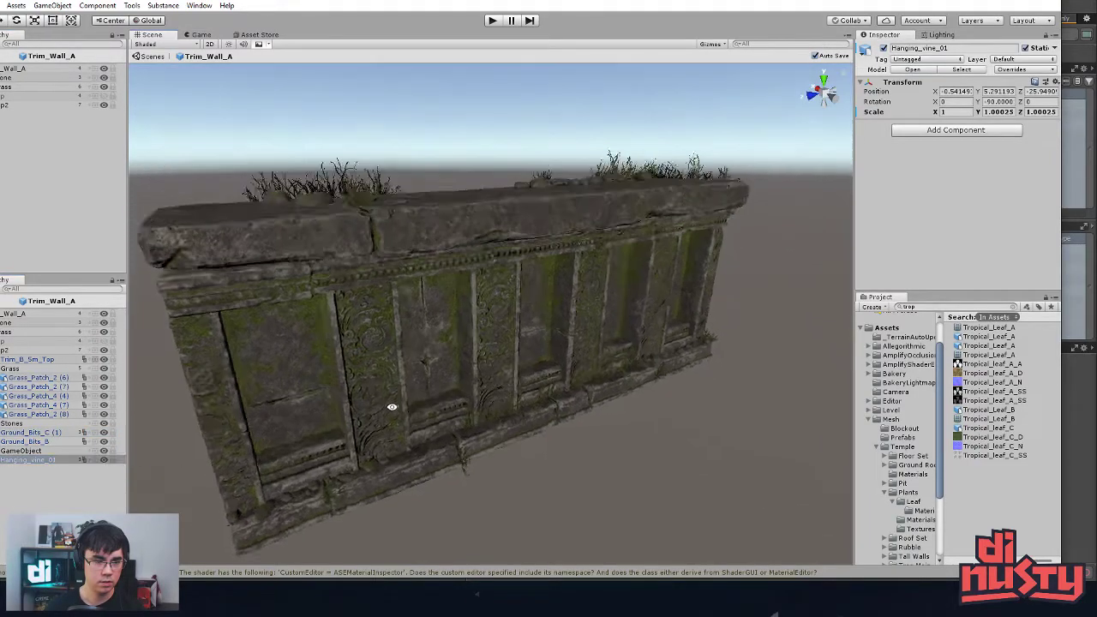
right_click_drag(390, 405, 380, 355, "alt")
scroll(381, 355, "down", 5)
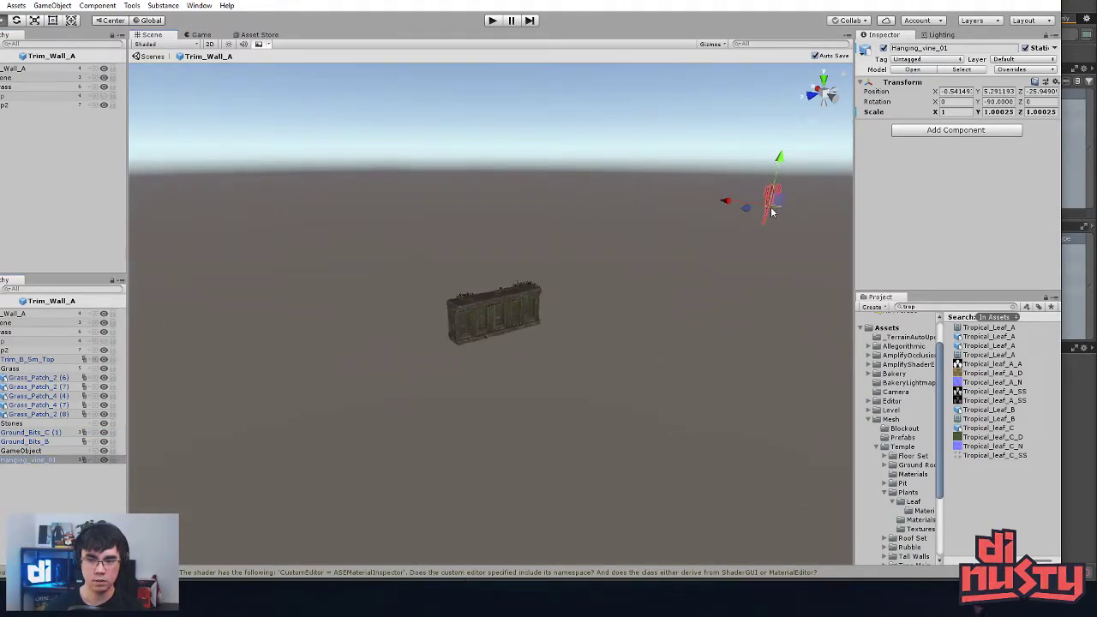
left_click_drag(517, 348, 521, 528, "alt")
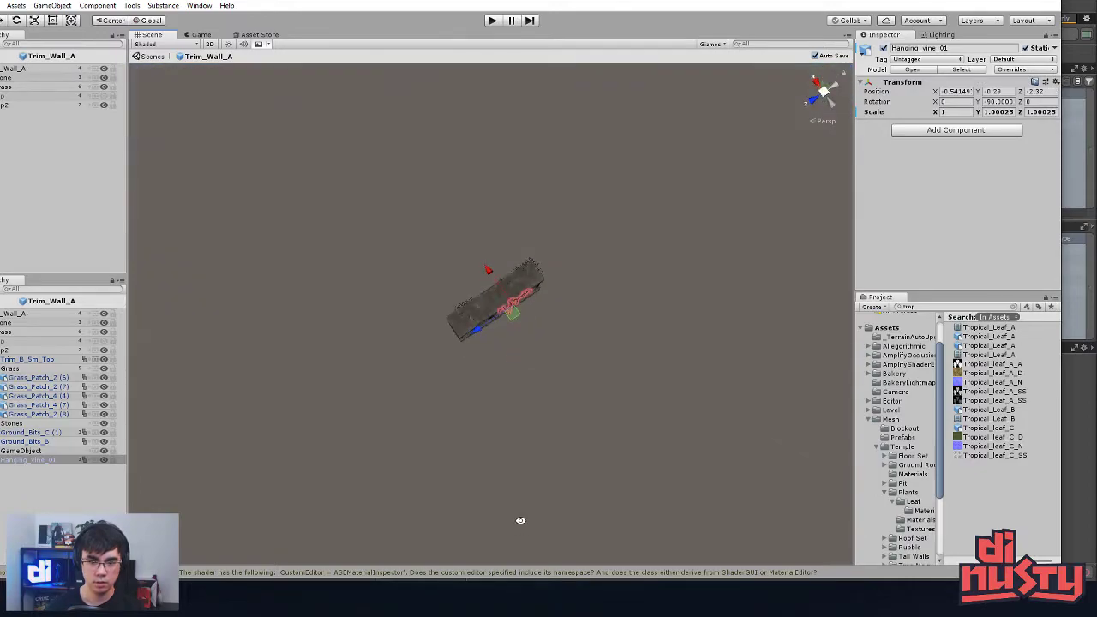
left_click_drag(503, 326, 503, 316)
key("f")
Step: Raise the vine to a height of about Y 0.92 so it hangs from beneath the wall's top slab
left_click_drag(489, 411, 437, 159, "alt")
right_click_drag(437, 159, 631, 177, "alt")
middle_click_drag(632, 177, 660, 262, "alt")
left_click_drag(659, 262, 569, 289, "alt")
left_click_drag(511, 424, 517, 310)
scroll(516, 310, "up", 3)
left_click_drag(458, 332, 587, 341, "alt")
right_click_drag(586, 341, 604, 343, "alt")
left_click_drag(604, 343, 538, 344, "alt")
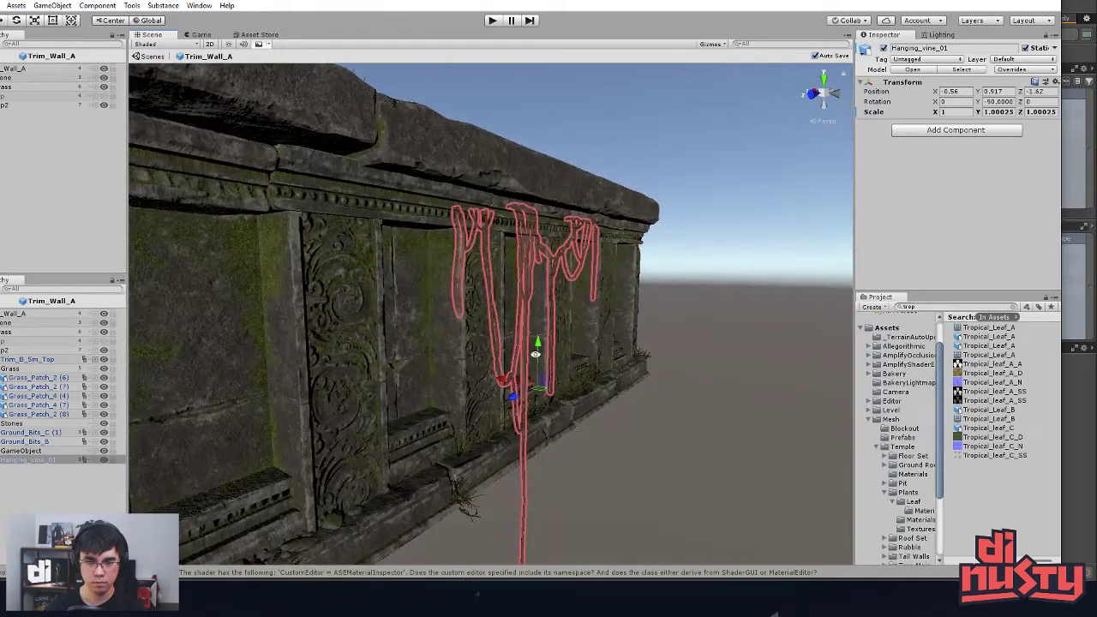
Step: Shrink the vine to a scale of about 0.74 × 0.61 × 0.74 and place it against the front panels near Z -0.53
left_click_drag(516, 387, 383, 399)
key("w")
middle_click_drag(383, 400, 538, 373, "alt")
left_click_drag(614, 393, 566, 343)
left_click_drag(330, 260, 391, 356, "alt")
middle_click_drag(391, 356, 352, 224, "alt")
left_click_drag(427, 410, 434, 368)
left_click(508, 79)
left_click_drag(508, 79, 411, 226, "alt")
left_click(406, 220)
left_click_drag(343, 386, 513, 364)
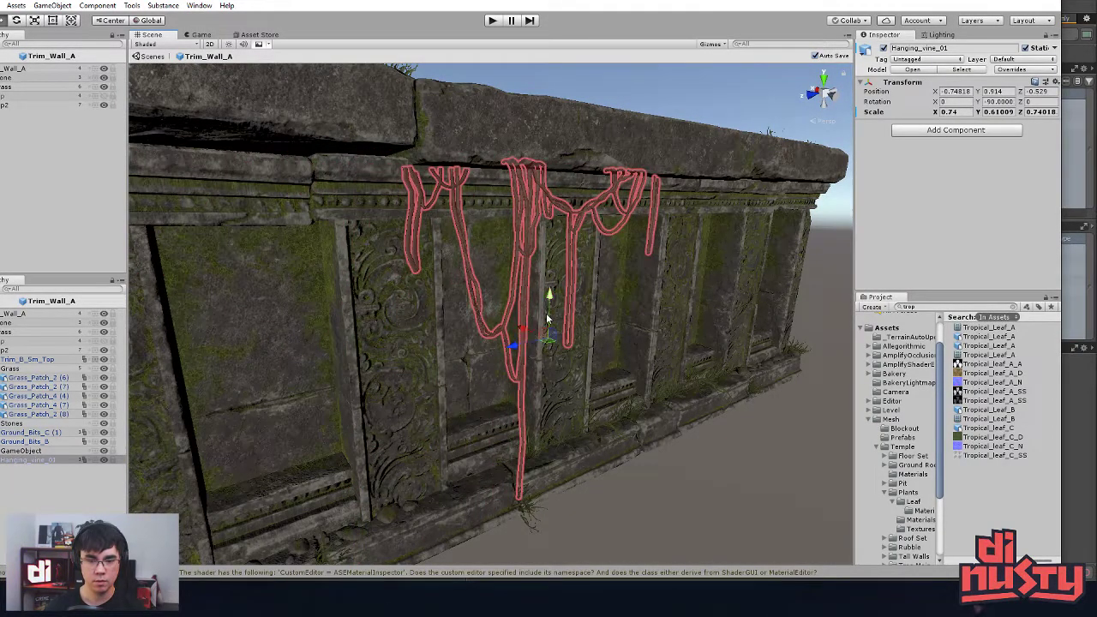
Step: Lift the vine to Y 0.953 so its upper ends tuck under the slab, and check the overlap
left_click_drag(546, 319, 552, 312)
left_click(744, 444)
left_click_drag(744, 444, 507, 373, "alt")
left_click(430, 216)
left_click(430, 217)
left_click(238, 223)
left_click_drag(237, 223, 424, 246, "alt")
left_click(485, 208)
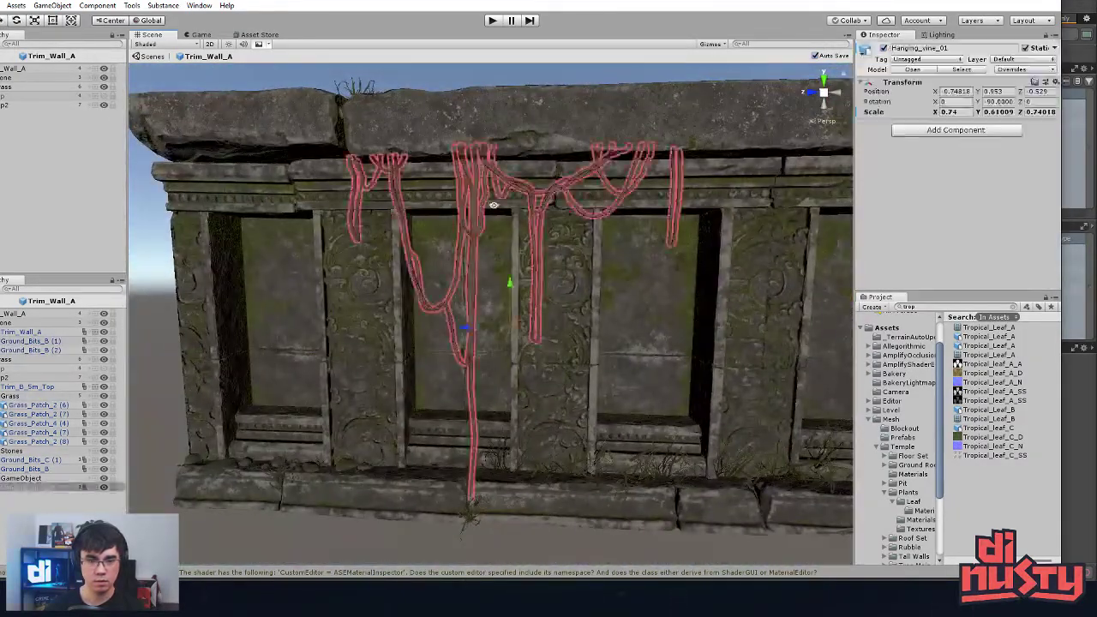
Step: Stretch the vine lengthwise along the wall to an X scale of about 1.06
scroll(488, 212, "down", 5)
middle_click_drag(511, 243, 429, 234)
key("r")
mouse_move(405, 321)
left_mouse_down()
mouse_move(382, 321)
mouse_move(390, 328)
left_mouse_up()
left_click(471, 467)
left_click_drag(470, 467, 476, 395, "alt")
left_click(385, 218)
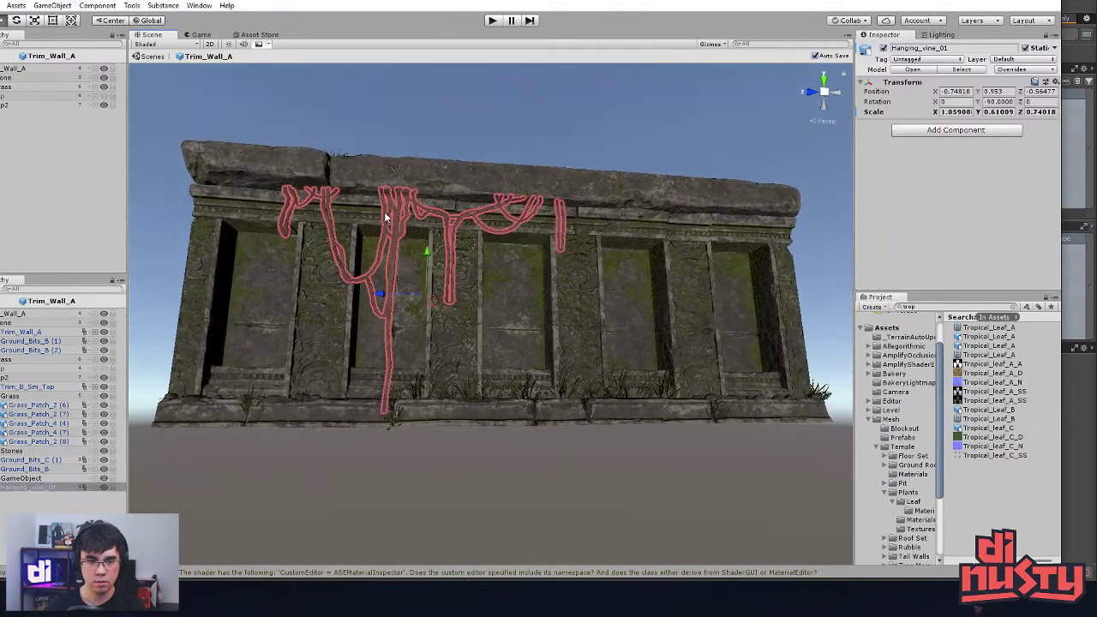
Step: Slide the vine along the wall's front to about Z -1.67, keeping its height
left_click_drag(401, 294, 499, 310)
left_click(515, 468)
left_click_drag(515, 468, 544, 495, "alt")
left_click(491, 297)
left_click_drag(491, 298, 525, 314, "alt")
left_click_drag(497, 429, 458, 454, "alt")
left_click_drag(509, 314, 552, 243)
left_click_drag(537, 320, 382, 356)
left_click_drag(382, 356, 465, 358, "alt")
middle_click_drag(466, 358, 532, 330)
left_click_drag(485, 333, 466, 335)
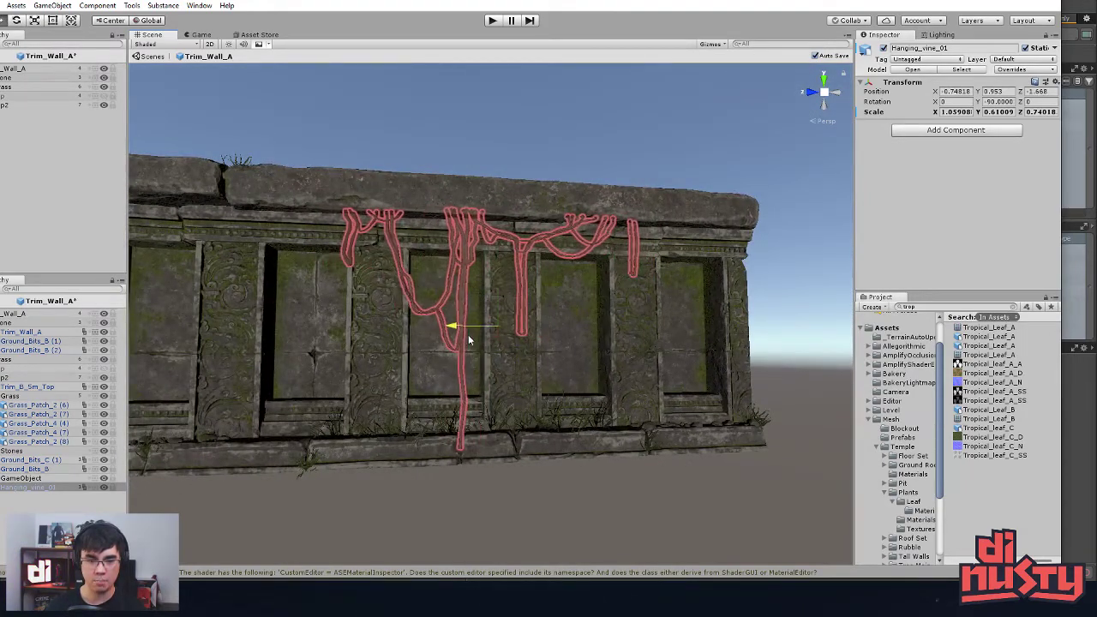
Step: Slide the vine farther toward the wall's far end, to about Z -2.51
left_click_drag(550, 383, 340, 389, "alt")
scroll(536, 385, "down", 4)
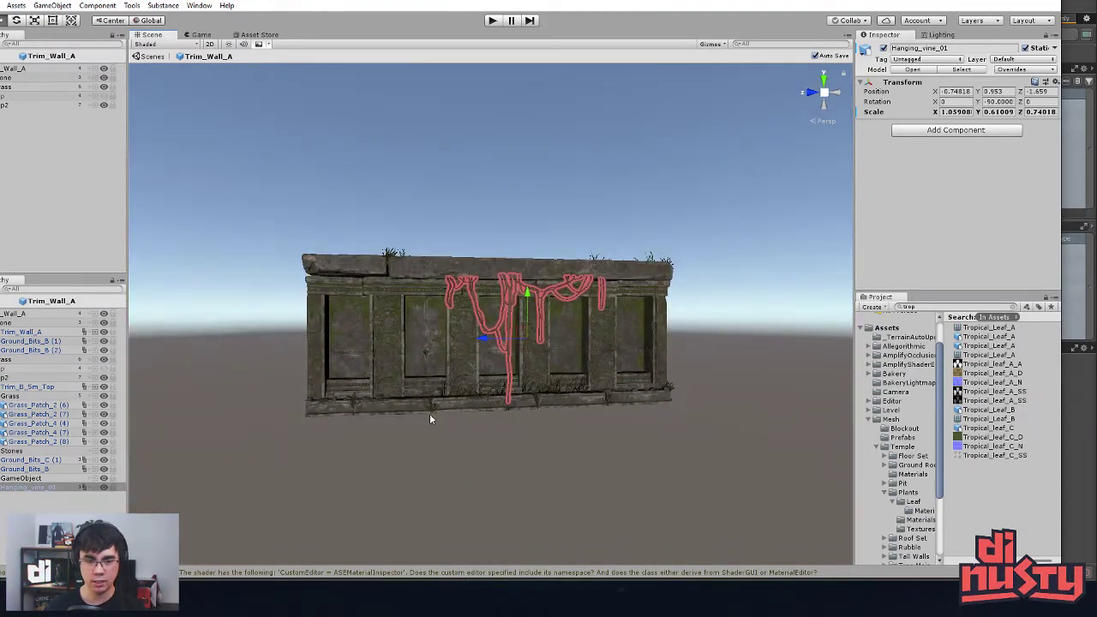
scroll(546, 380, "up", 4)
middle_click_drag(546, 379, 485, 373)
left_click_drag(445, 351, 533, 350)
Step: Check the vine from the wall's end and adjust how closely it sits against the panels
left_click(715, 335)
left_click_drag(715, 335, 463, 360, "alt")
scroll(551, 369, "up", 3)
left_click_drag(551, 369, 473, 319, "alt")
left_click(459, 270)
left_click_drag(456, 282, 429, 279, "alt")
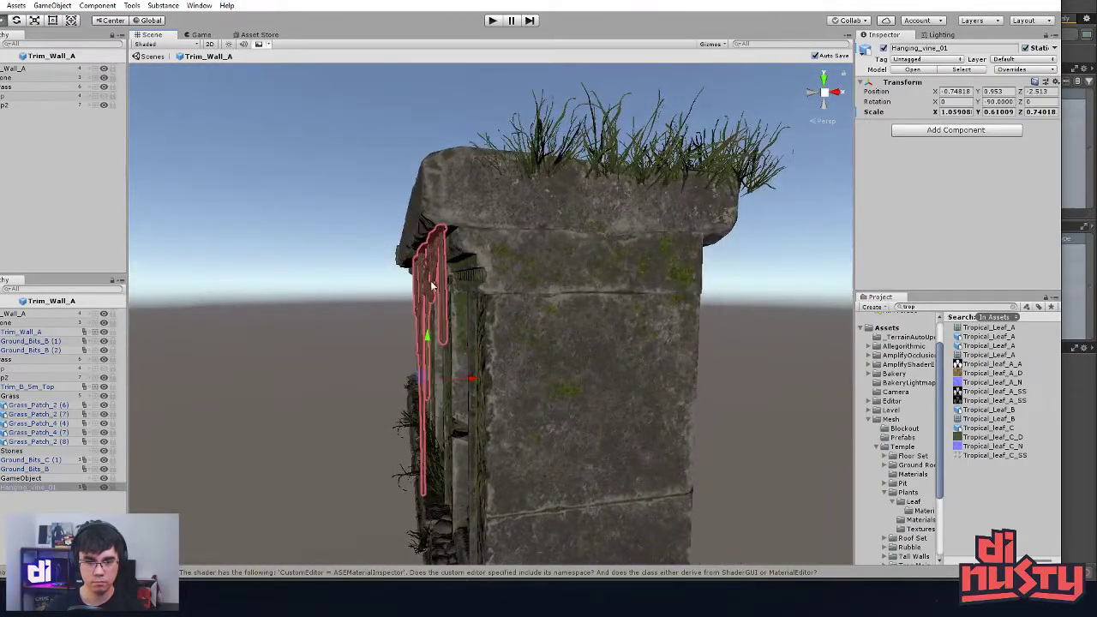
left_click(463, 384)
left_click(446, 377)
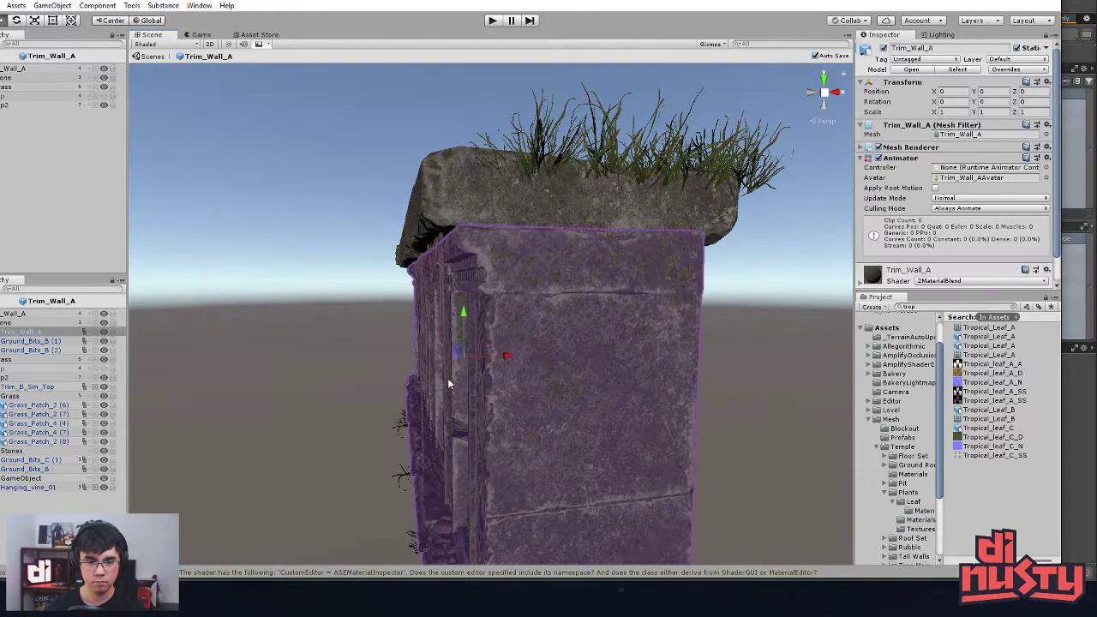
left_click(433, 257)
left_click(461, 384)
left_click(461, 384)
left_click_drag(461, 384, 653, 309)
left_click_drag(530, 310, 508, 133)
left_click(543, 302)
left_click(745, 395)
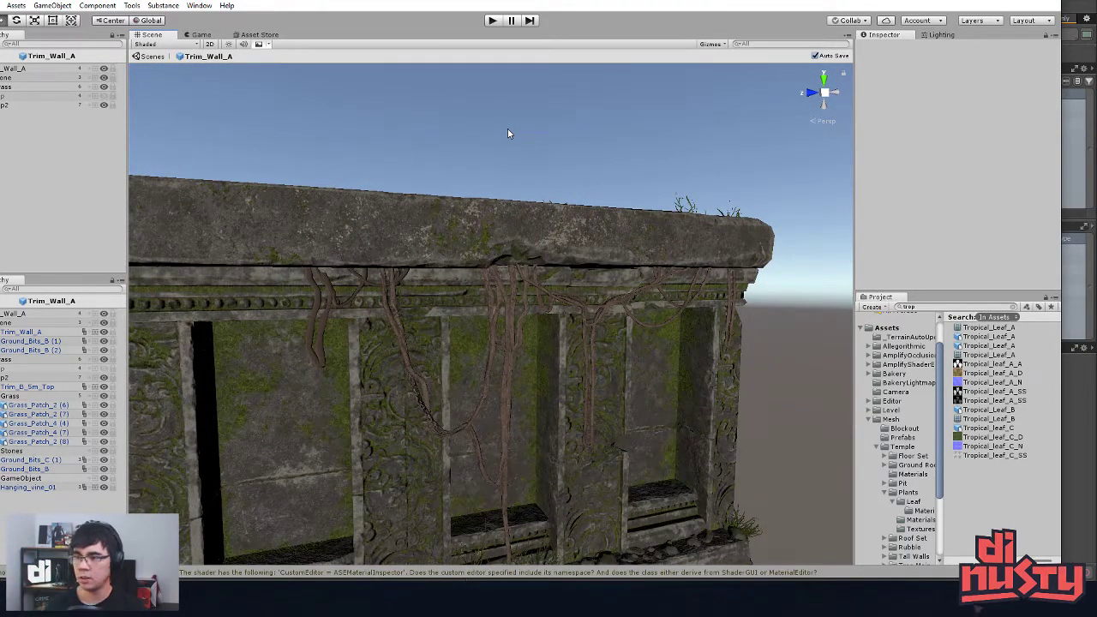
Step: Reposition the Ground_Bits_B rubble row on the wall's top, bringing it inward from the back edge
left_click_drag(507, 133, 541, 285, "alt")
left_click(541, 285)
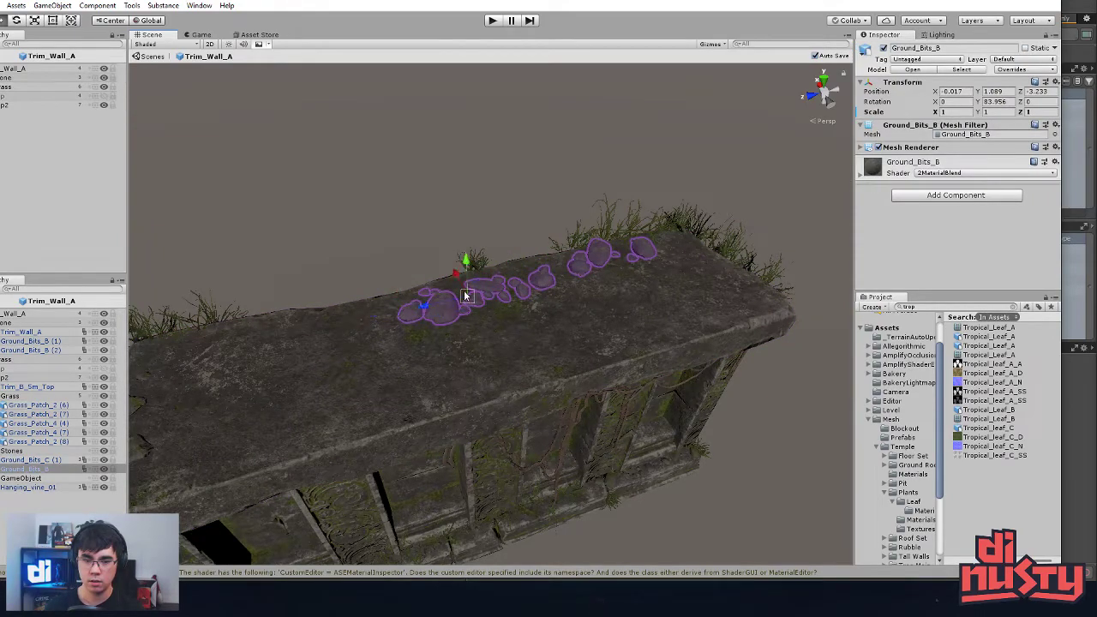
left_click(520, 286)
left_click(549, 298)
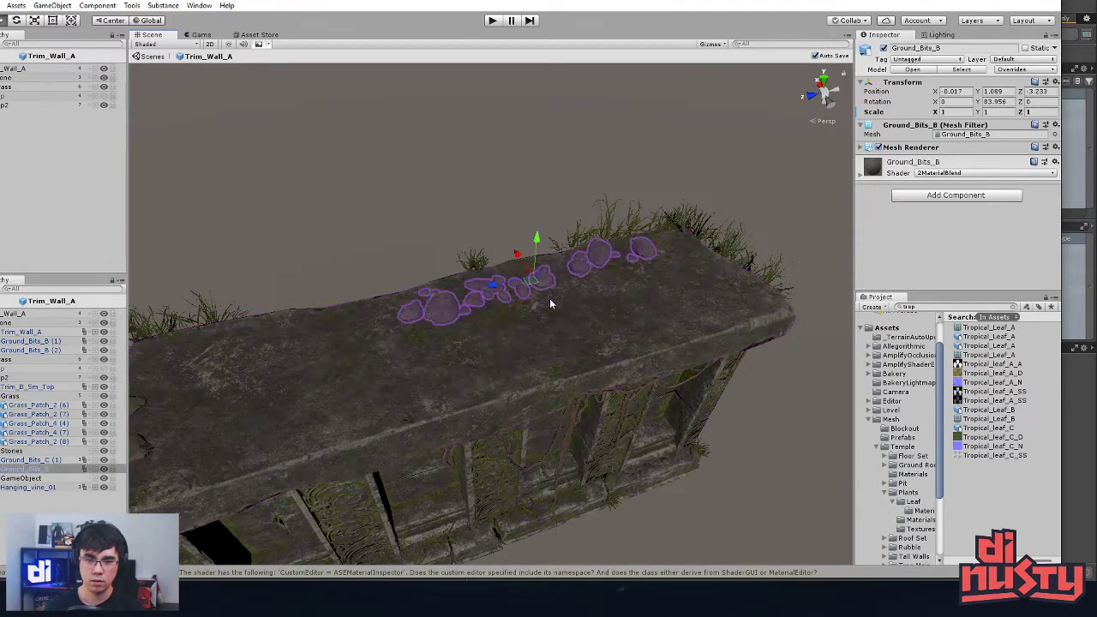
left_click_drag(527, 287, 569, 310)
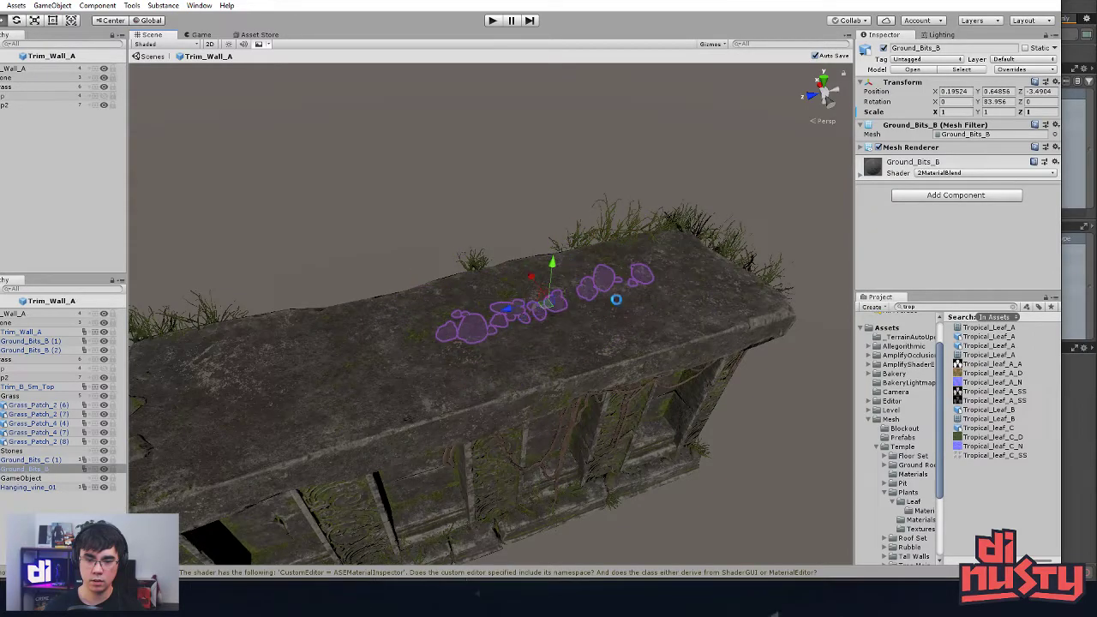
Step: Clear the asset search in the project browser
left_click(550, 191)
left_click_drag(550, 190, 797, 378, "alt")
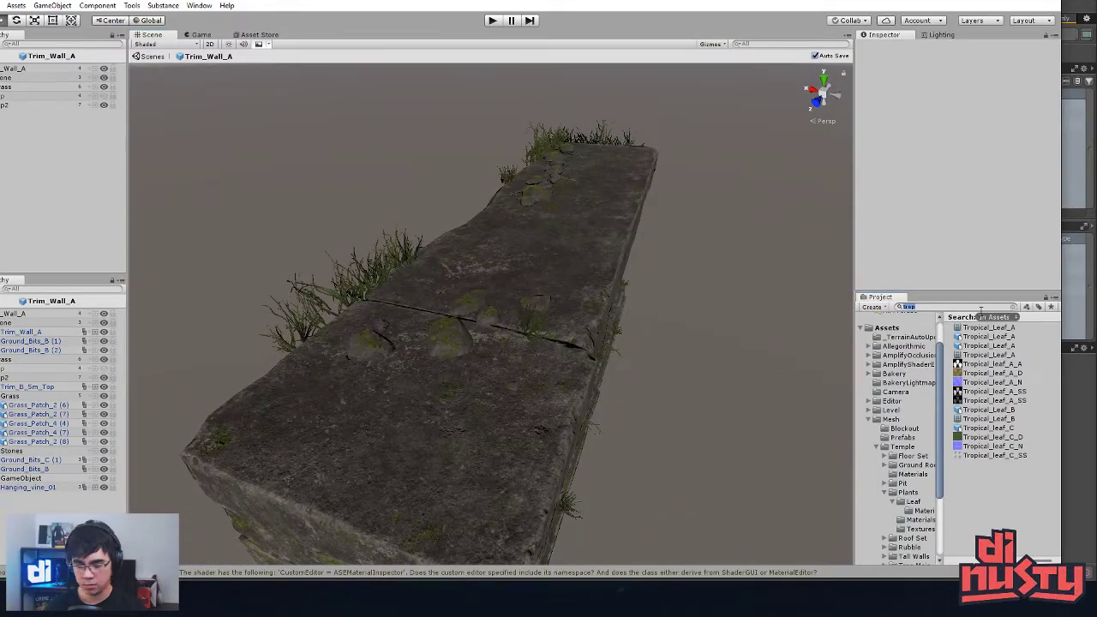
key("BackSpace")
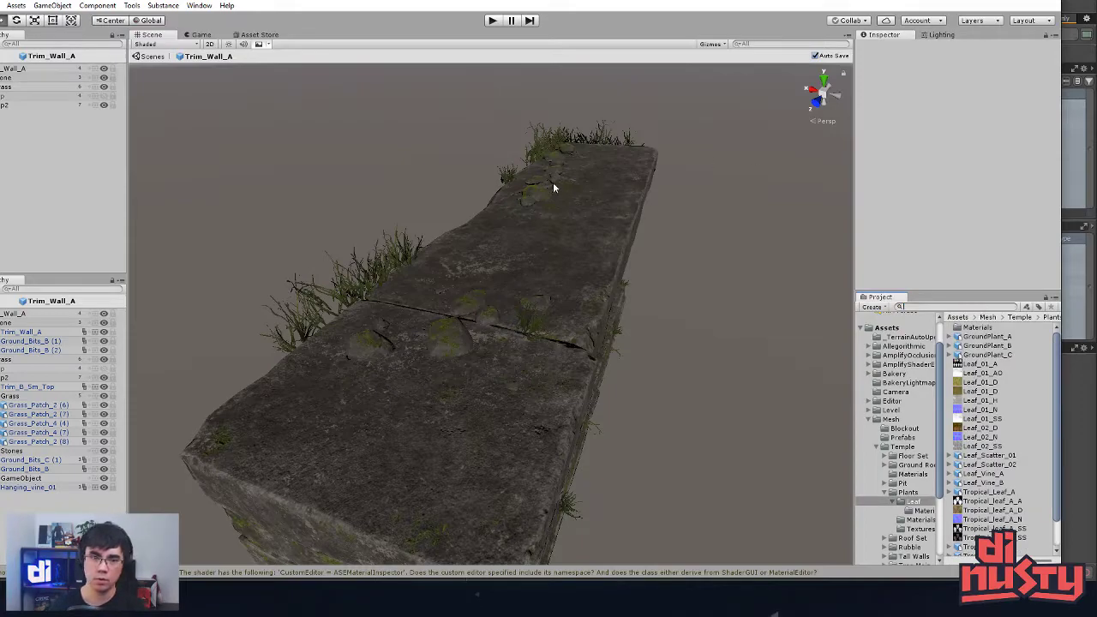
Step: Return to the temple scene and pick out the small tropical leaf plant on the floor beside the wall for copying
left_click(149, 56)
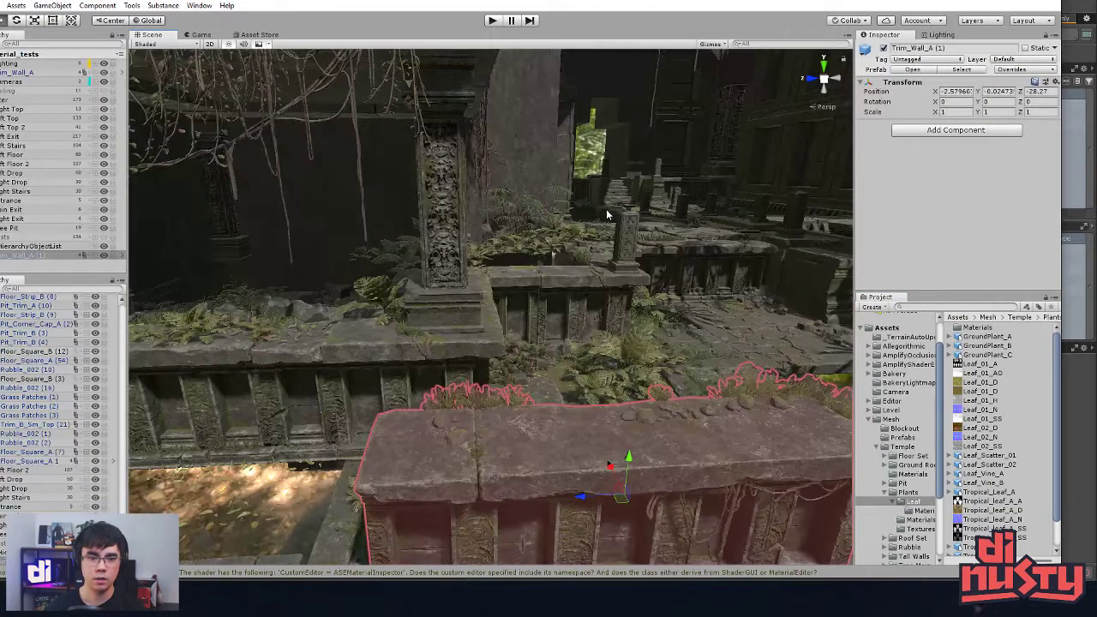
right_click_drag(529, 384, 664, 360)
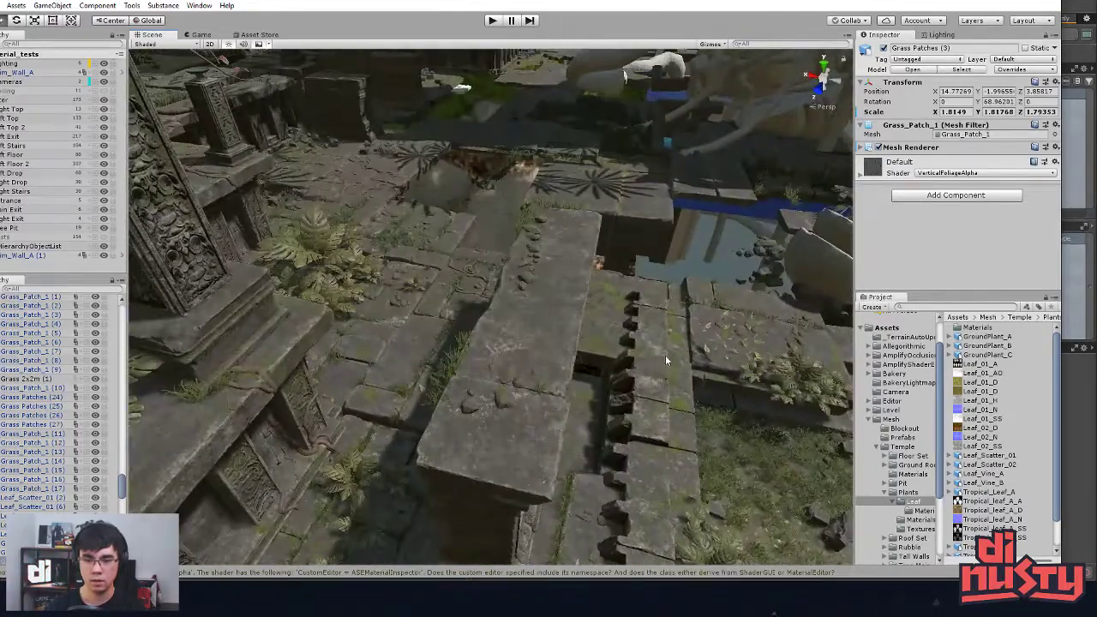
left_click(771, 377)
middle_click_drag(545, 343, 463, 370)
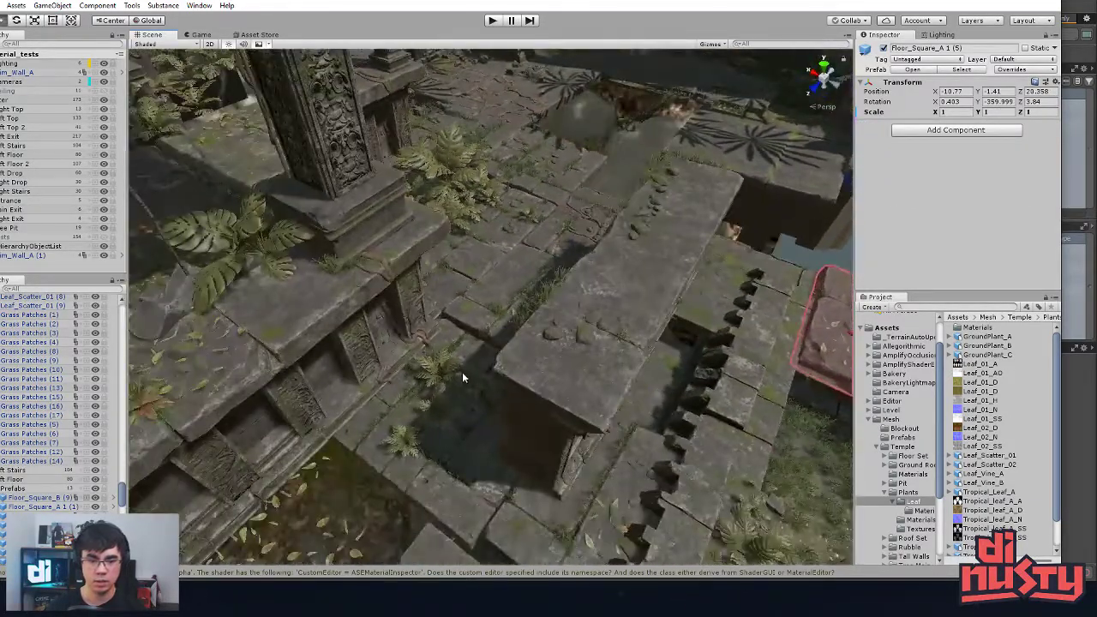
left_click(452, 379)
left_click(445, 380)
left_click(420, 443)
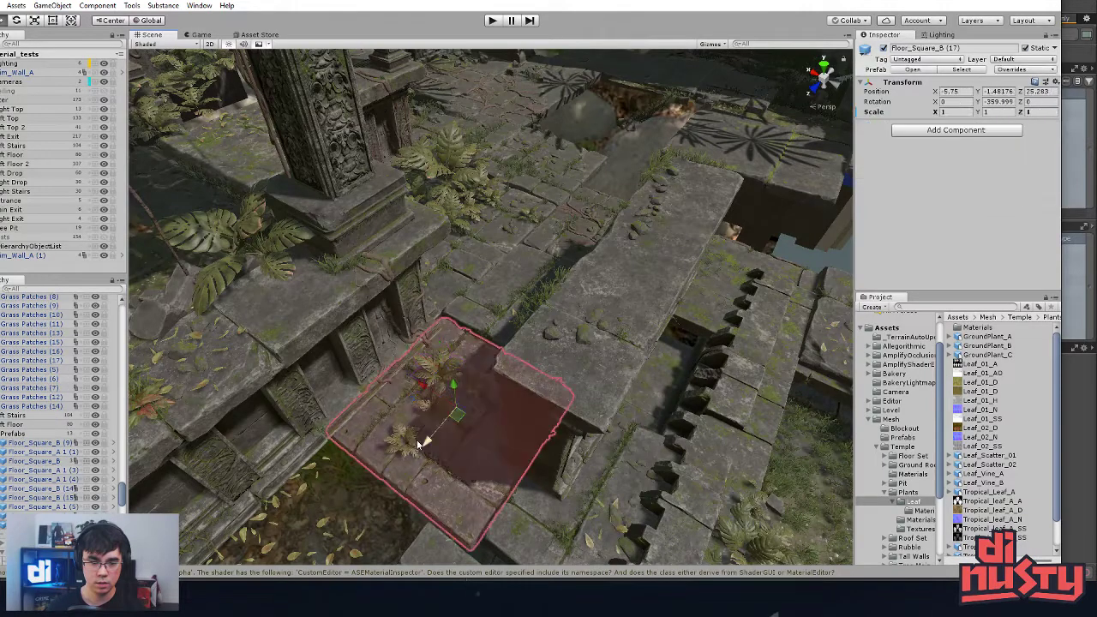
left_click(440, 371)
Step: Reopen the Trim_Wall_A prefab from its scene instance and paste the Tropical_Leaf_A plant into it
left_click(563, 361)
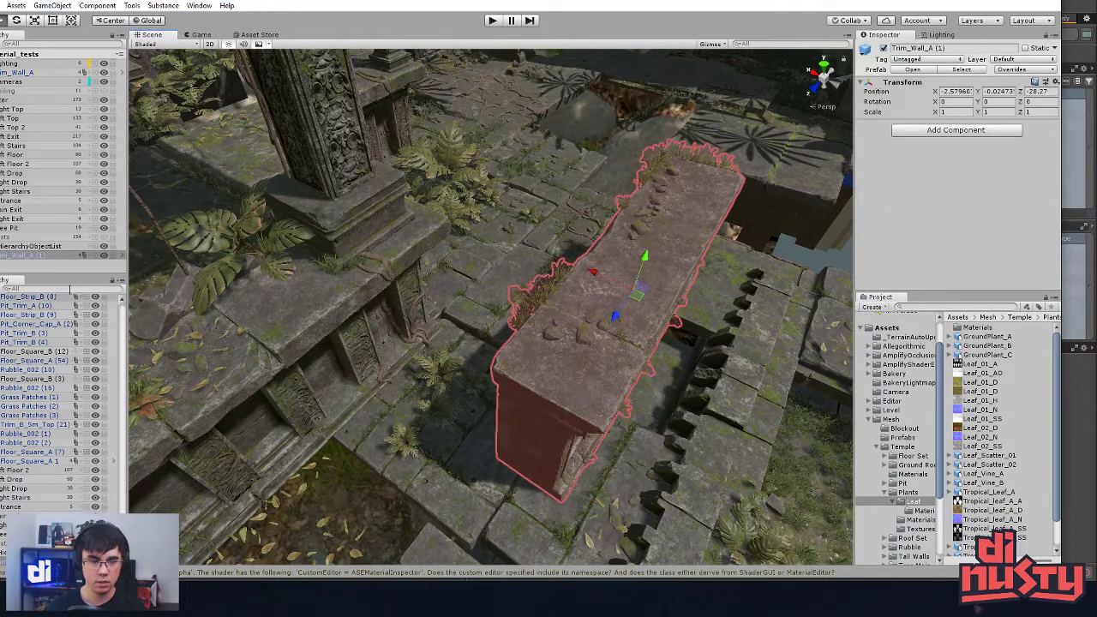
left_click(122, 255)
left_click(482, 318)
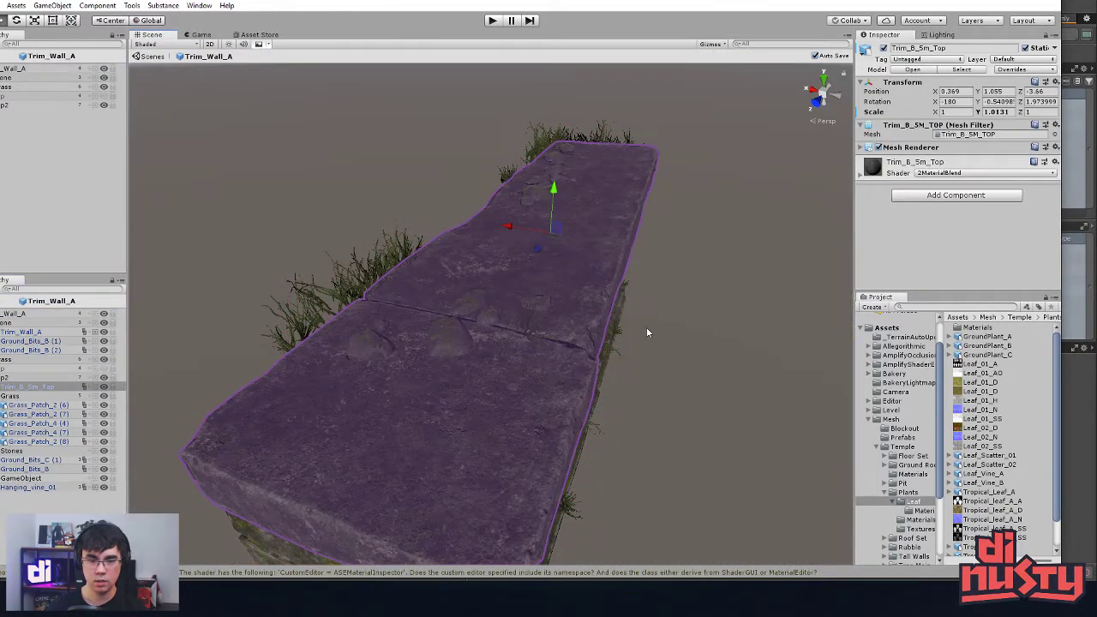
left_click(647, 329)
key("ctrl+v")
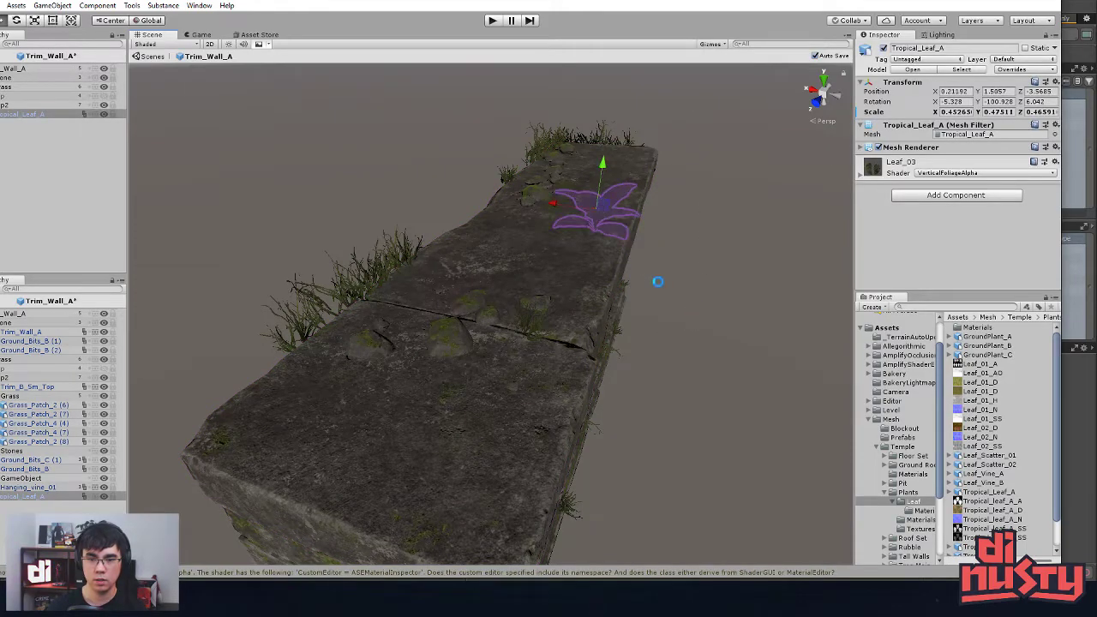
Step: Move the Tropical_Leaf_A plant along the wall's top toward the joint between the slabs
left_click_drag(657, 281, 579, 272, "alt")
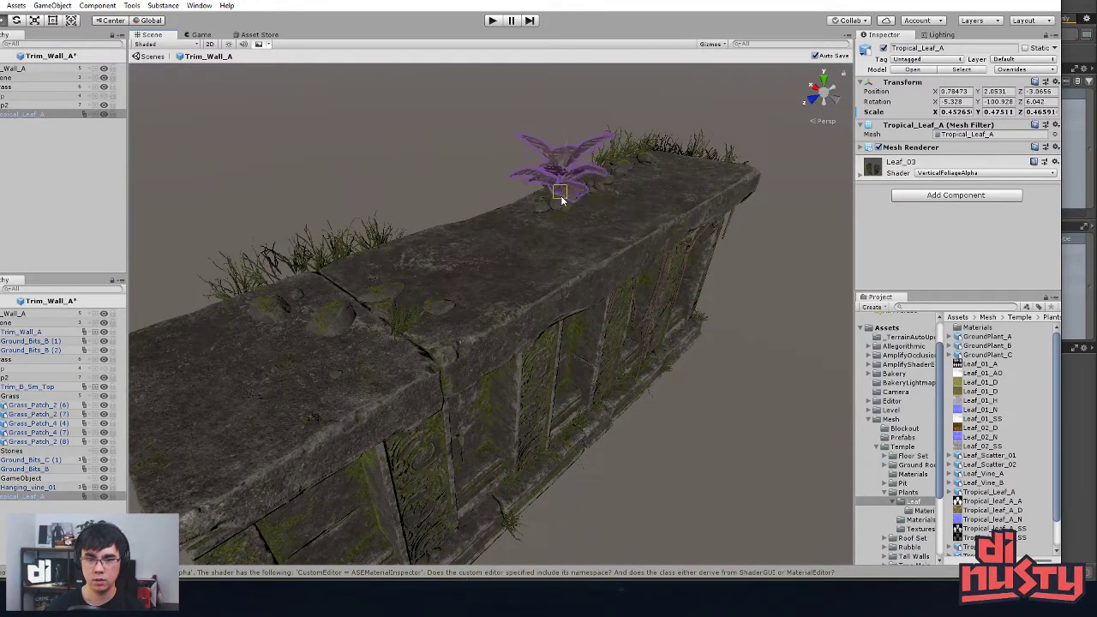
left_click_drag(577, 214, 603, 314, "alt")
scroll(678, 279, "up", 4)
scroll(641, 355, "down", 3)
left_click_drag(571, 257, 476, 319)
left_click_drag(416, 341, 453, 367)
Step: Settle the leaf plant over the slab joint between the rubble and the back grass, at about Z -1.80
left_click(384, 379)
left_click(364, 383)
left_click_drag(465, 328, 403, 343)
key("shift+d")
left_click(504, 396)
left_click(754, 296)
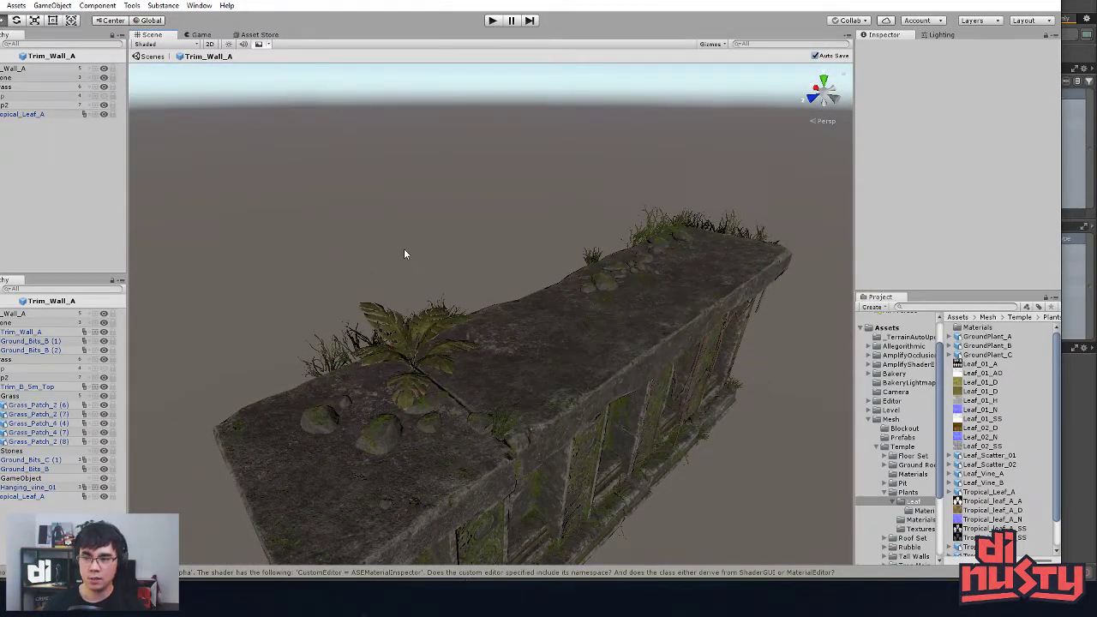
Step: Examine the leaf plant's placement from above and from the front of the wall
left_click_drag(405, 254, 415, 326, "alt")
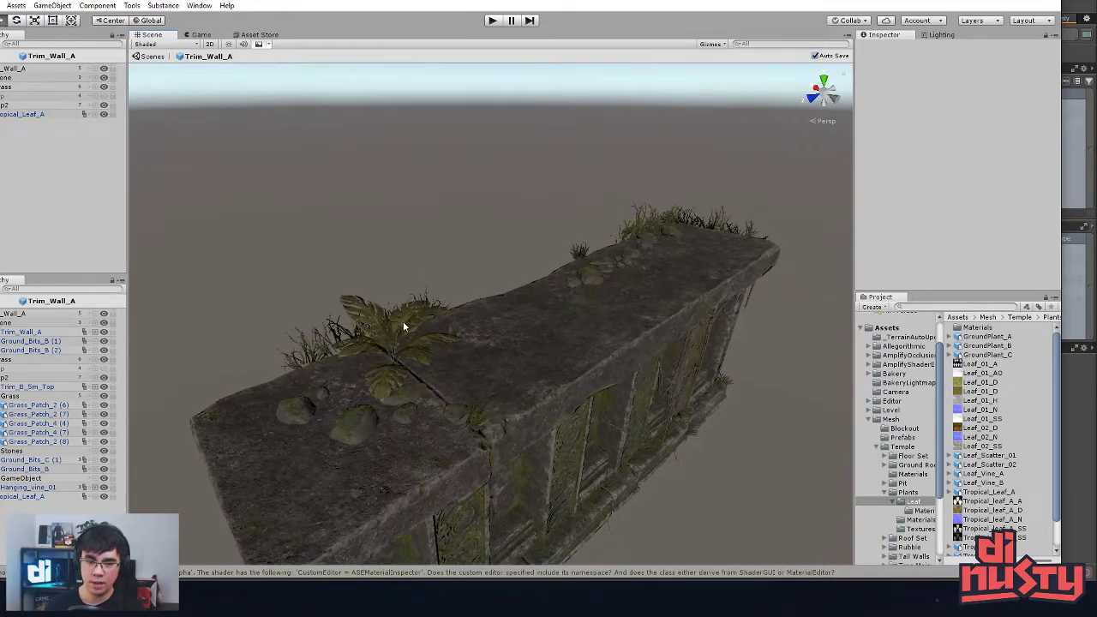
left_click(406, 339)
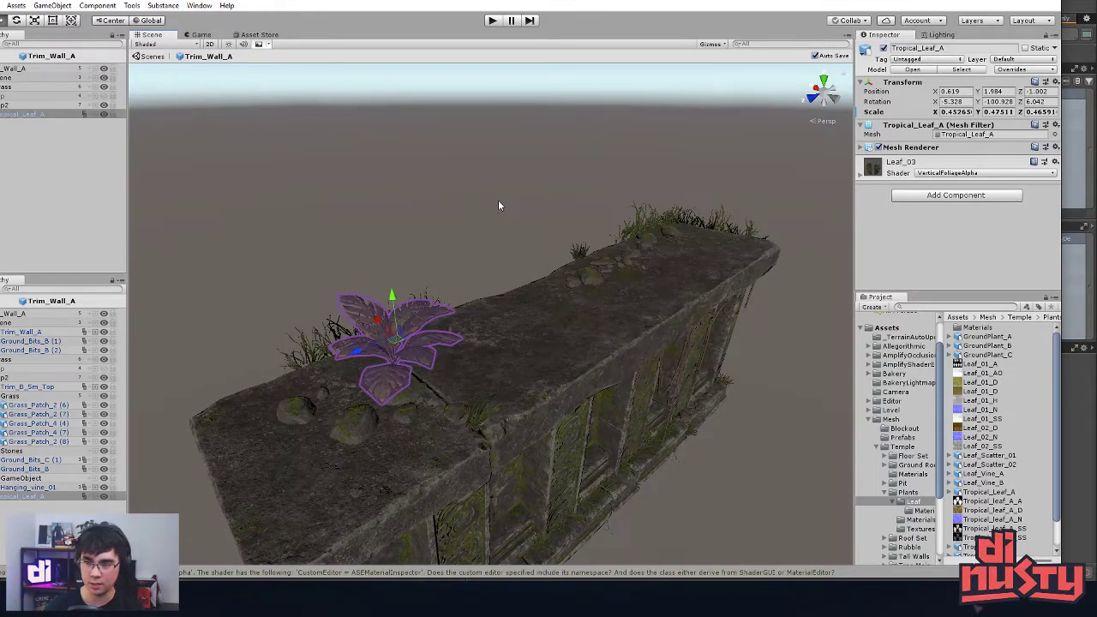
left_click_drag(489, 203, 569, 254, "alt")
left_click(569, 254)
left_click_drag(432, 259, 532, 218, "alt")
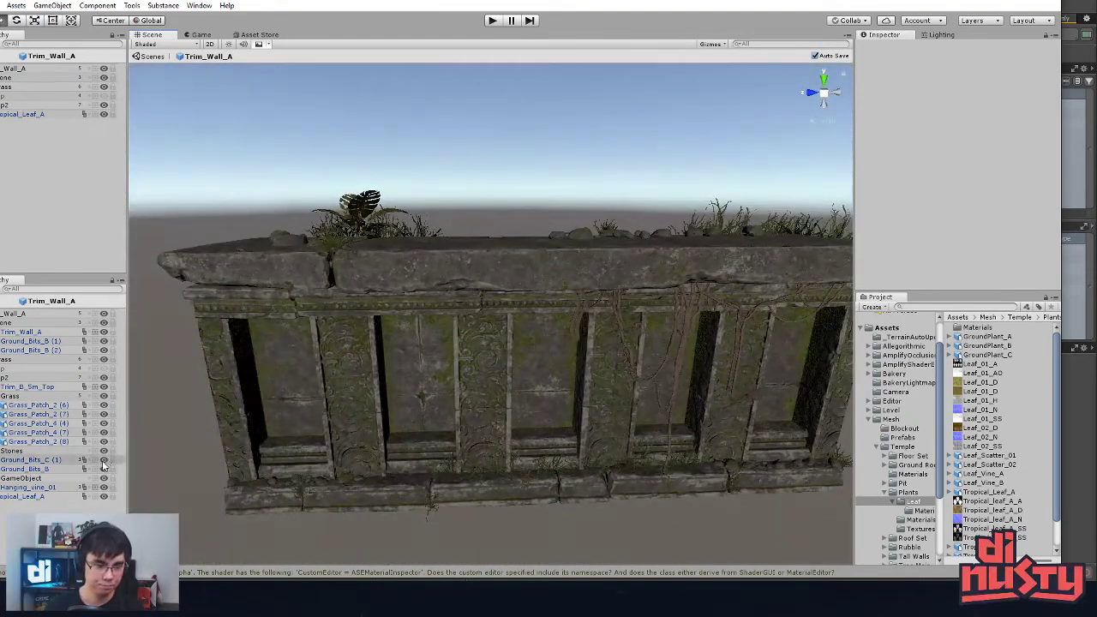
Step: Group Hanging_vine_01 under the empty object renamed Vines, and collapse the Grass group in Top2
left_click(32, 487)
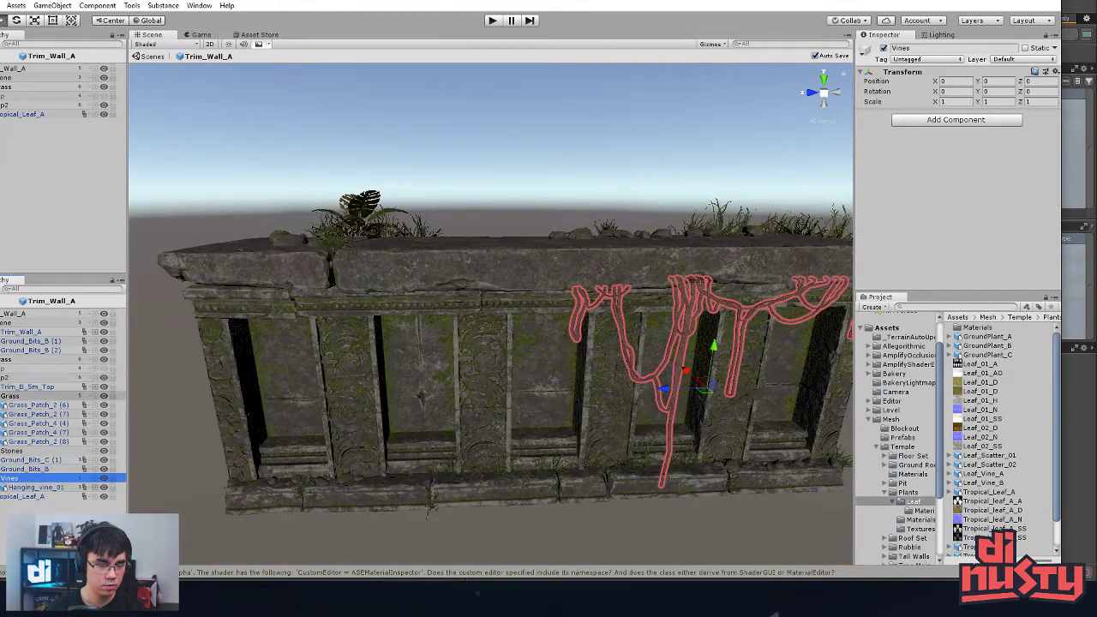
left_click(1, 396)
left_click(1, 415)
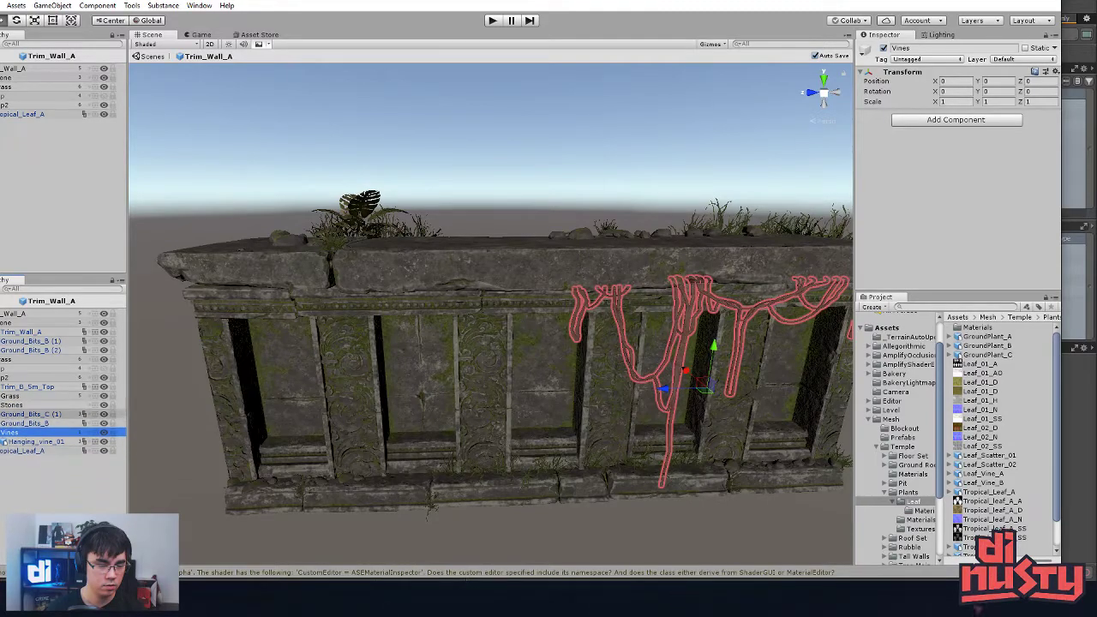
Step: Move Ground_Bits_C (1) and Ground_Bits_B into the Stones group of Top2
left_click(27, 441)
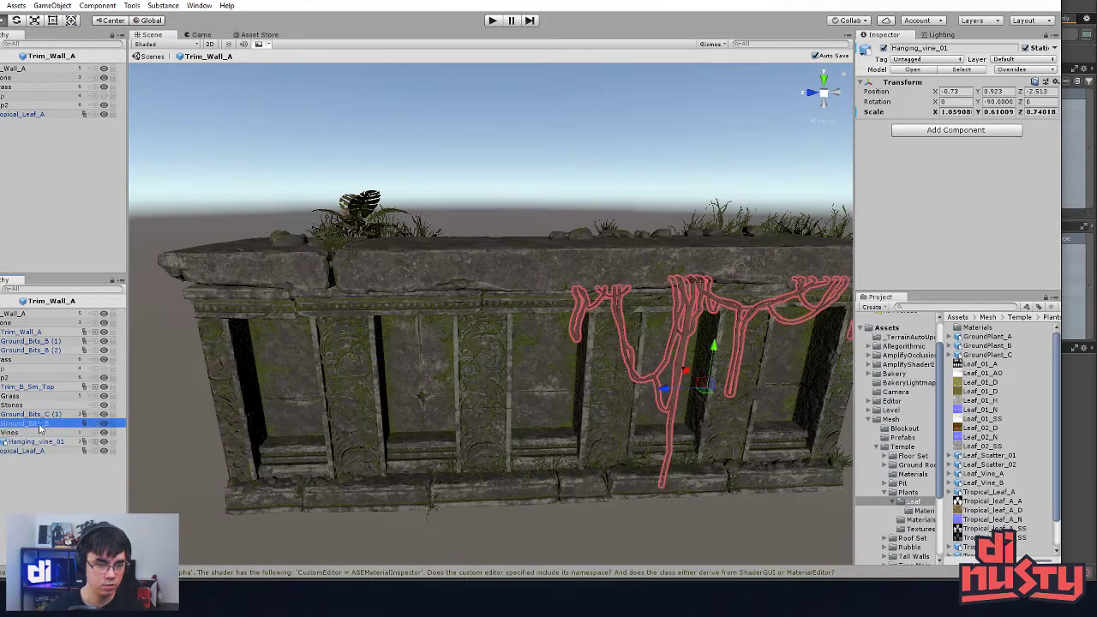
left_click(39, 427)
left_click_drag(623, 246, 160, 391, "alt")
left_click(20, 424)
left_click(16, 416, "shift")
left_click_drag(20, 415, 19, 404)
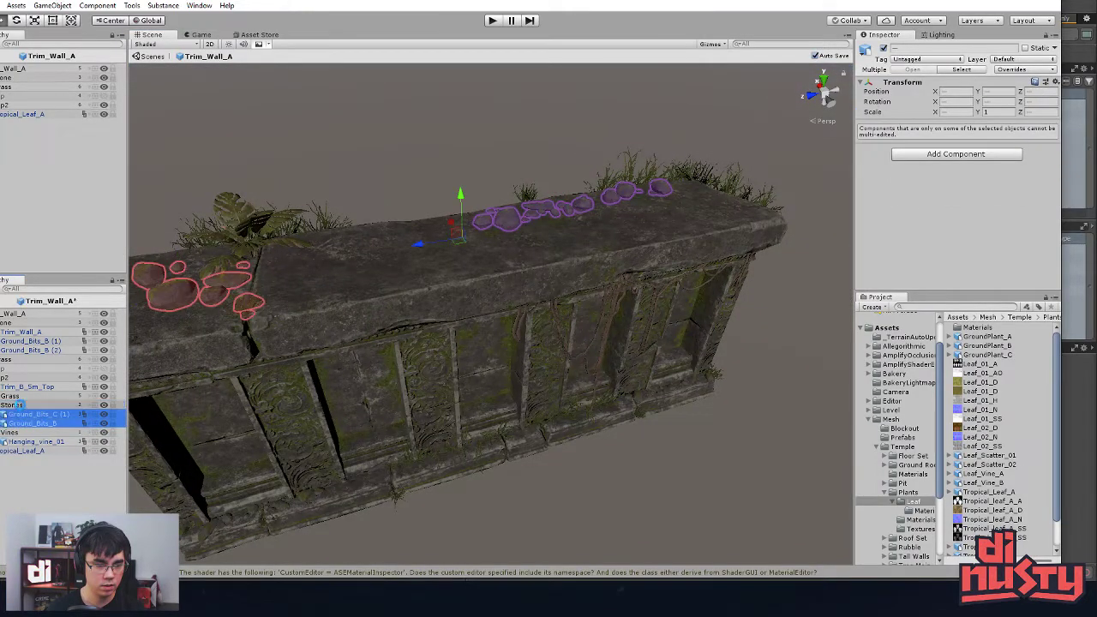
left_click(19, 405)
Step: Collapse the Stones and Vines groups inside Top2
left_click(0, 405)
left_click(18, 396)
left_click(20, 406)
left_click(19, 388)
left_click(21, 406)
left_click(21, 388)
left_click(23, 405)
left_click(30, 416)
left_click(434, 306)
left_click(483, 476)
left_click(15, 425)
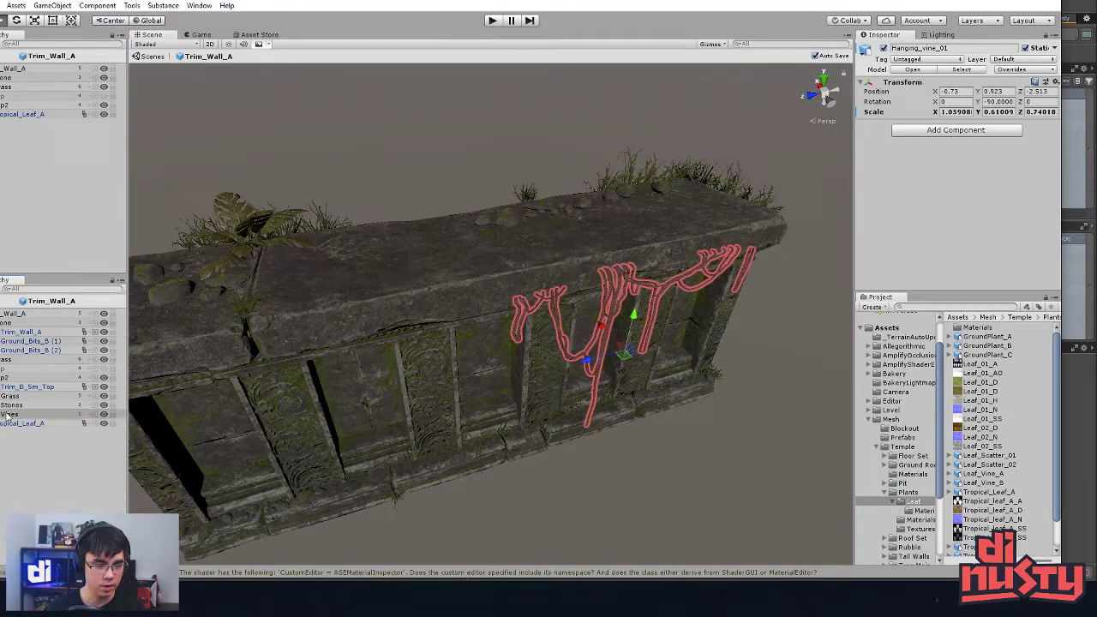
left_click(12, 423)
Step: Create an empty object named Plants and move it into the Top2 group
right_click(19, 439)
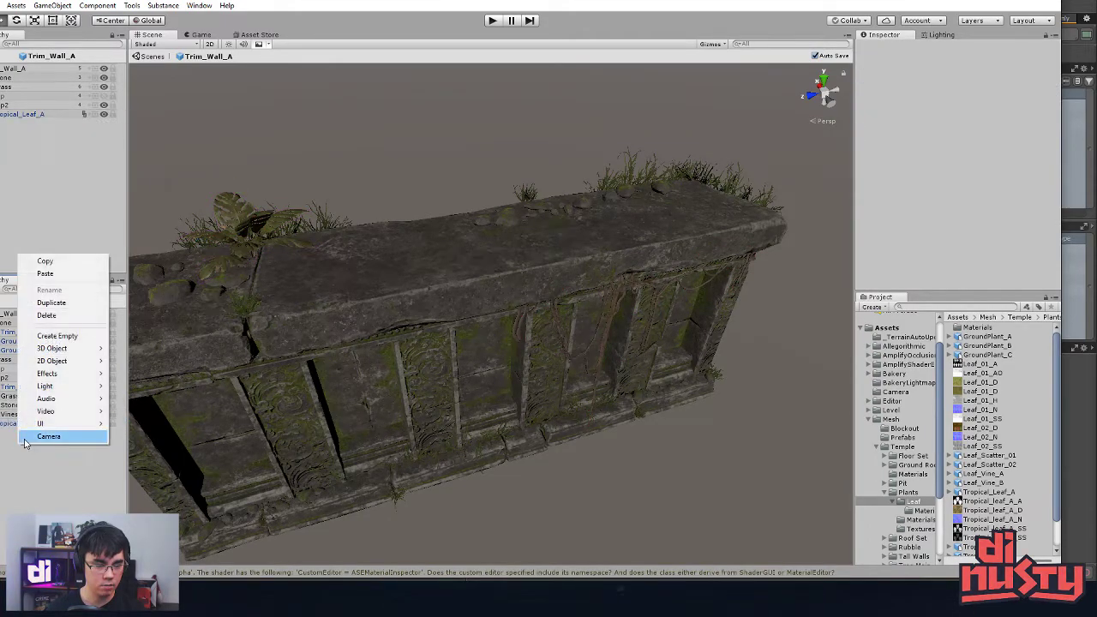
left_click(56, 336)
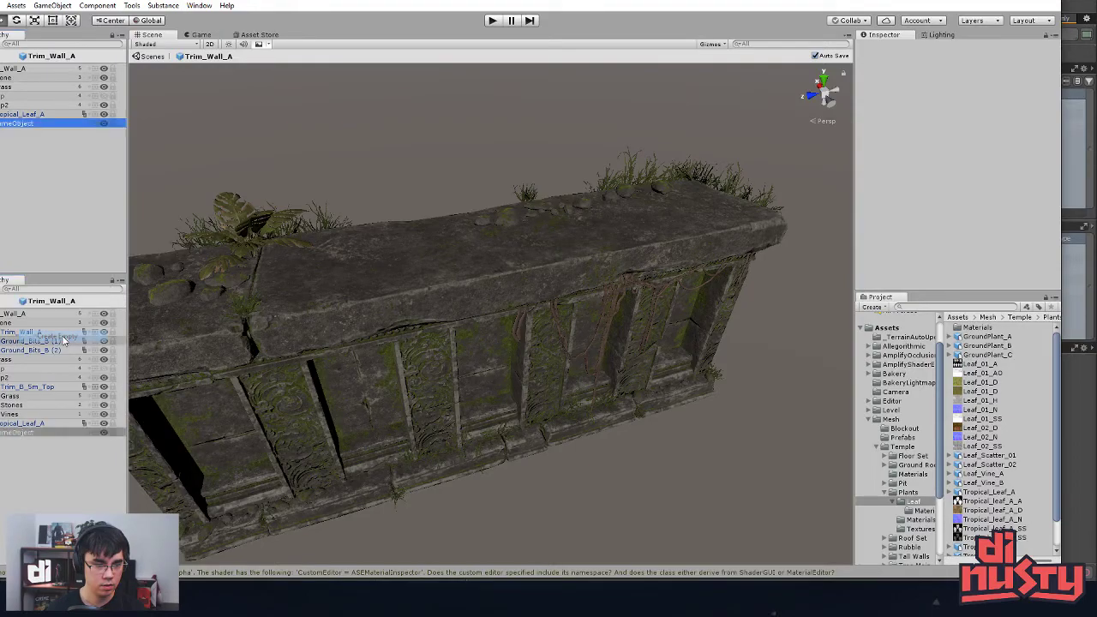
type("Plants")
key("Return")
left_click(24, 423)
left_click(16, 433)
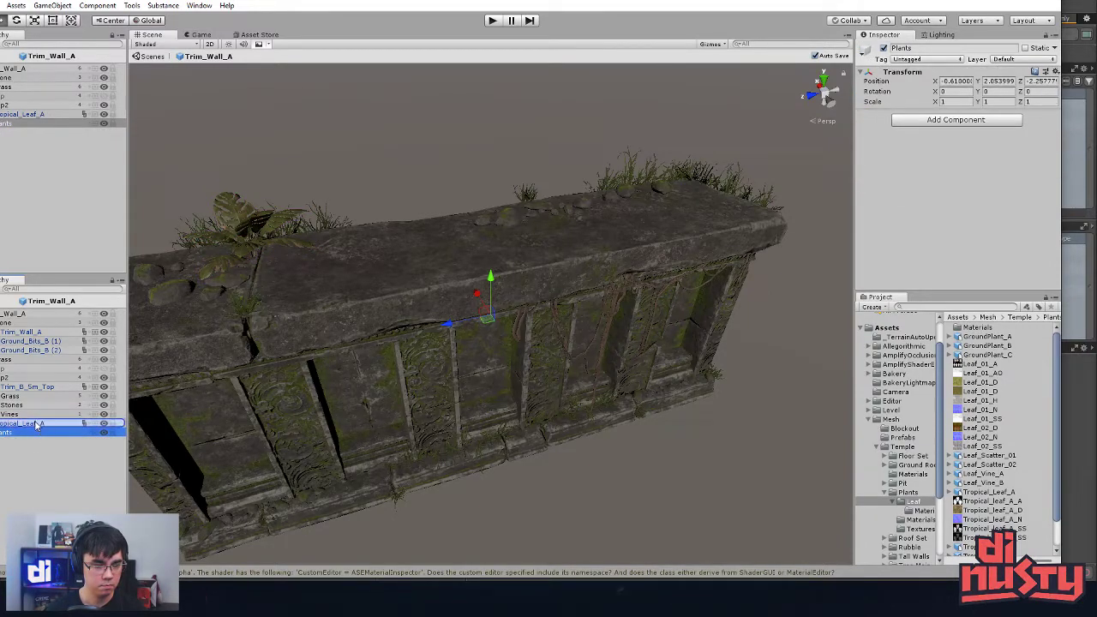
left_click_drag(15, 438, 10, 379)
Step: Nest Tropical_Leaf_A under the Plants object in Top2
left_click(3, 454)
left_click(2, 435)
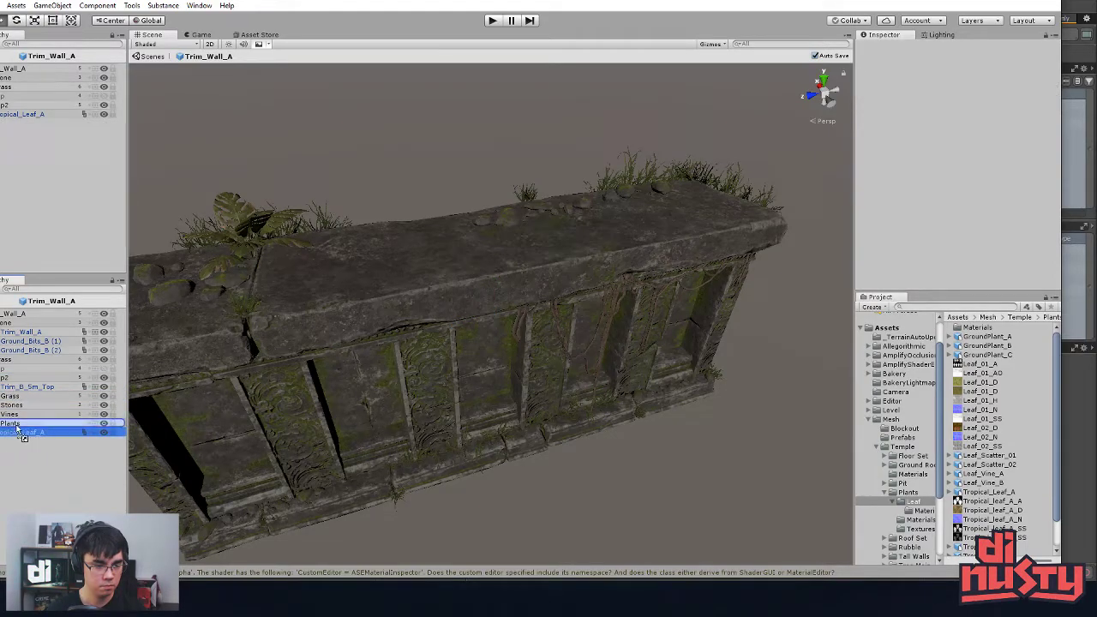
left_click_drag(24, 436, 26, 441)
left_click_drag(261, 170, 524, 254, "alt")
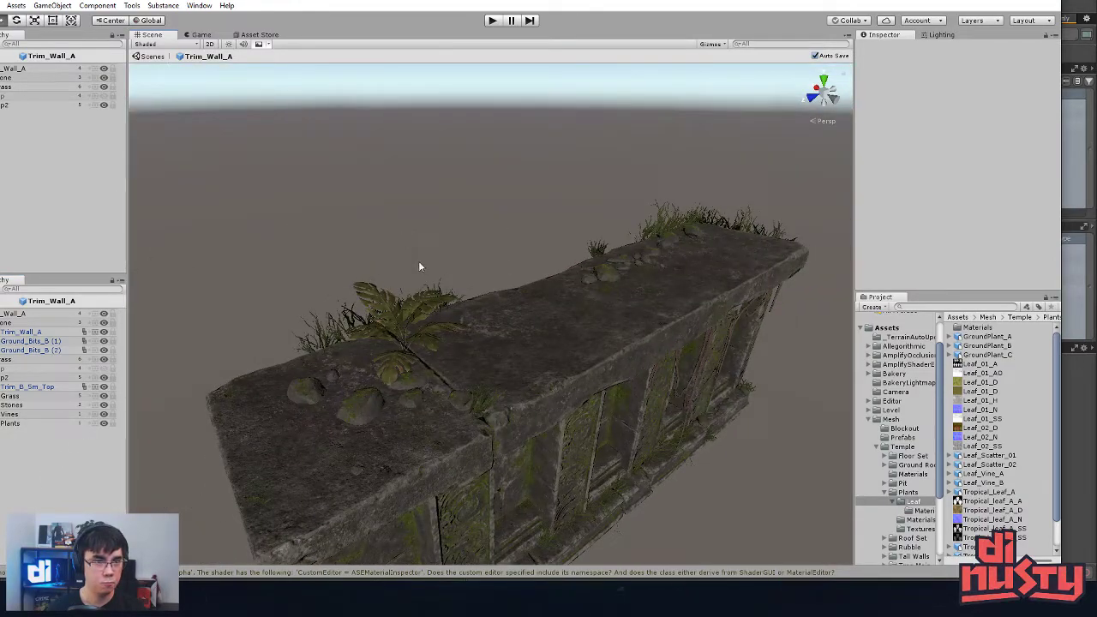
Step: Leave the Trim_Wall_A prefab for the temple scene and save the scene
left_click(150, 56)
left_click(419, 317)
left_click_drag(418, 317, 737, 313, "alt")
scroll(360, 364, "down", 4)
key("ctrl+s")
Step: Examine the dressed Trim_Wall_A (1) wall in the temple scene from close up, low angles and above
left_click(383, 350)
left_click(402, 391)
left_click(567, 285)
left_click(737, 312)
right_click_drag(737, 313, 634, 302, "alt")
left_click_drag(634, 302, 775, 246, "alt")
left_click(776, 246)
right_click_drag(488, 239, 751, 318, "alt")
left_click_drag(751, 318, 594, 411, "alt")
left_click(595, 477)
left_click_drag(595, 477, 582, 440, "alt")
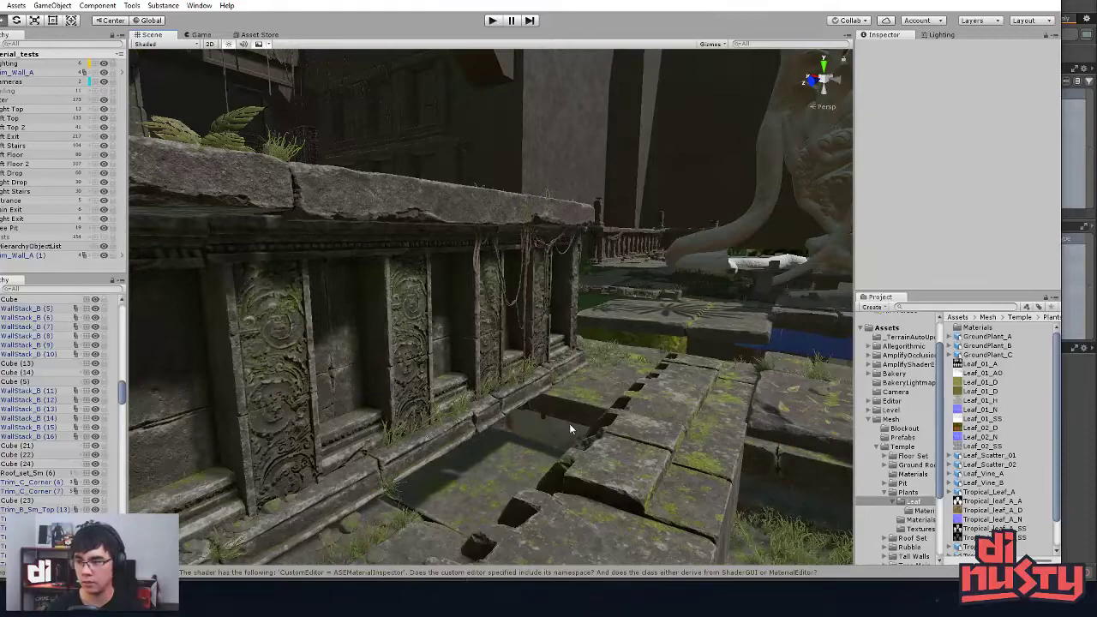
left_click_drag(518, 398, 362, 440, "alt")
left_click_drag(346, 392, 455, 295, "alt")
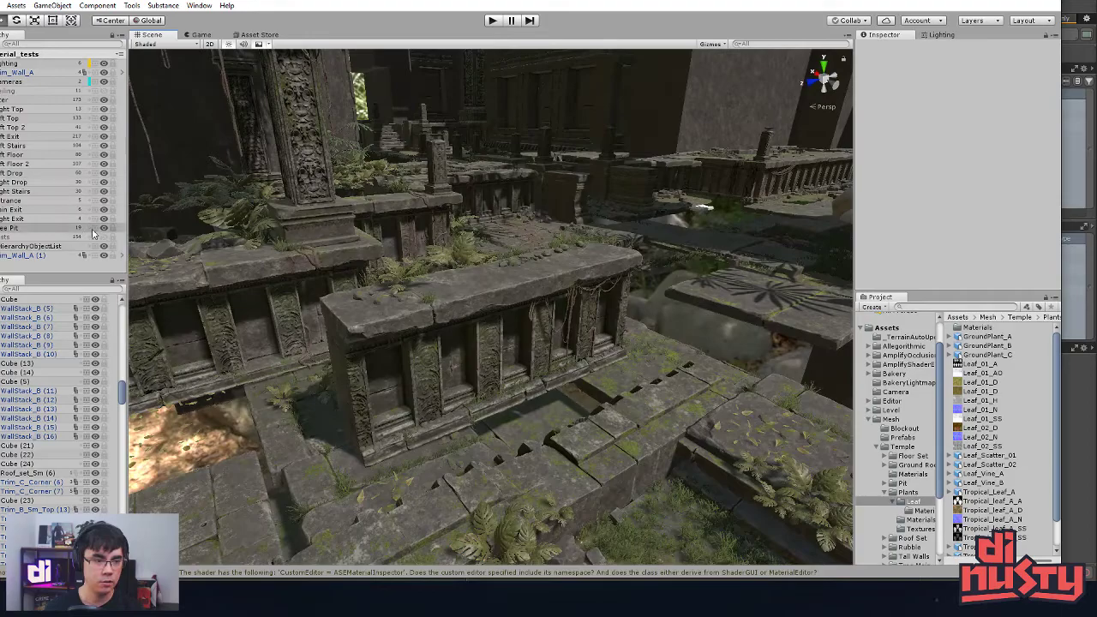
Step: Delete the test wall Trim_Wall_A (1) standing on the temple floor
left_click(507, 324)
left_click(278, 325)
left_click(359, 337)
left_click(306, 384)
left_click(382, 358)
key("Delete")
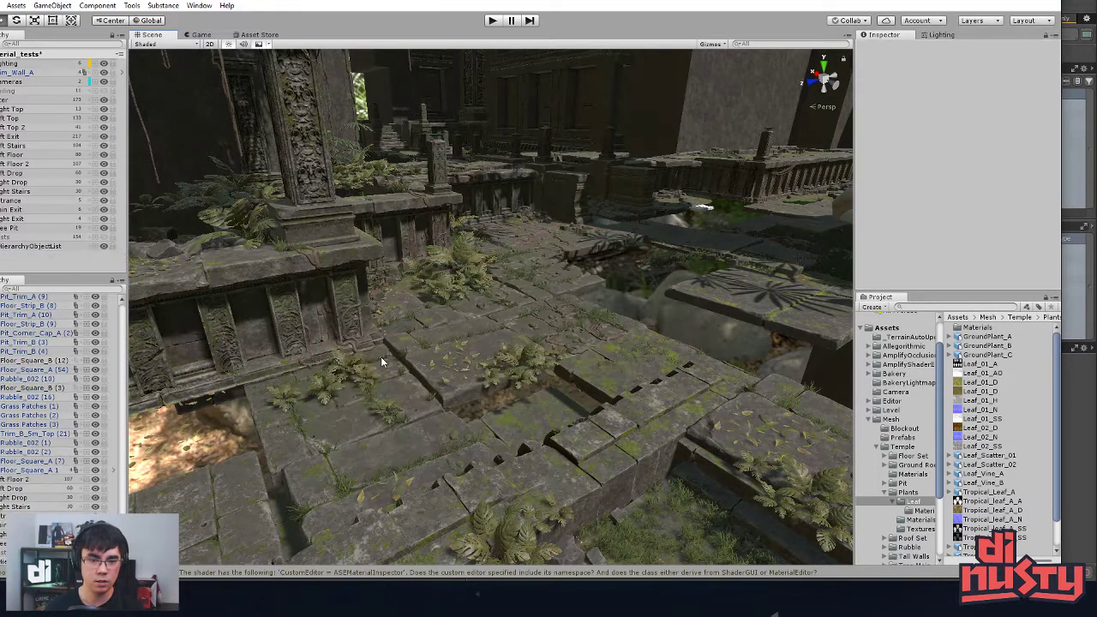
Step: Examine the existing temple walls around the floor and locate the placed Trim_Wall_A instance beside the pit
left_click(275, 349)
middle_click_drag(275, 349, 411, 341)
left_click(334, 353)
middle_click_drag(361, 380, 467, 381)
left_click_drag(467, 382, 109, 513, "alt")
left_click_drag(301, 385, 346, 467, "alt")
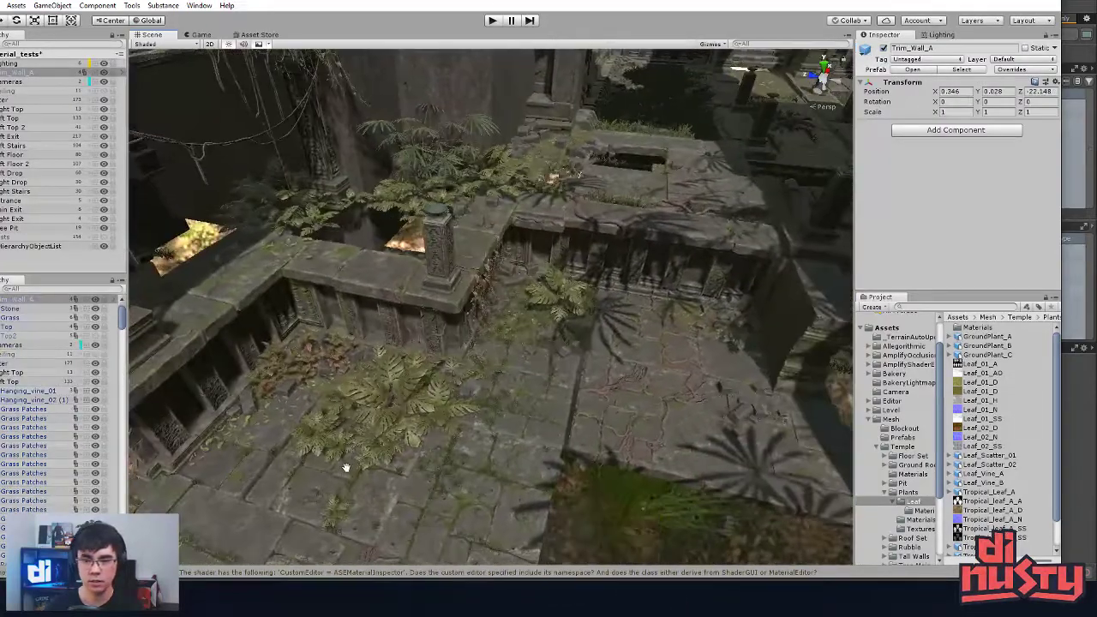
left_click(604, 219)
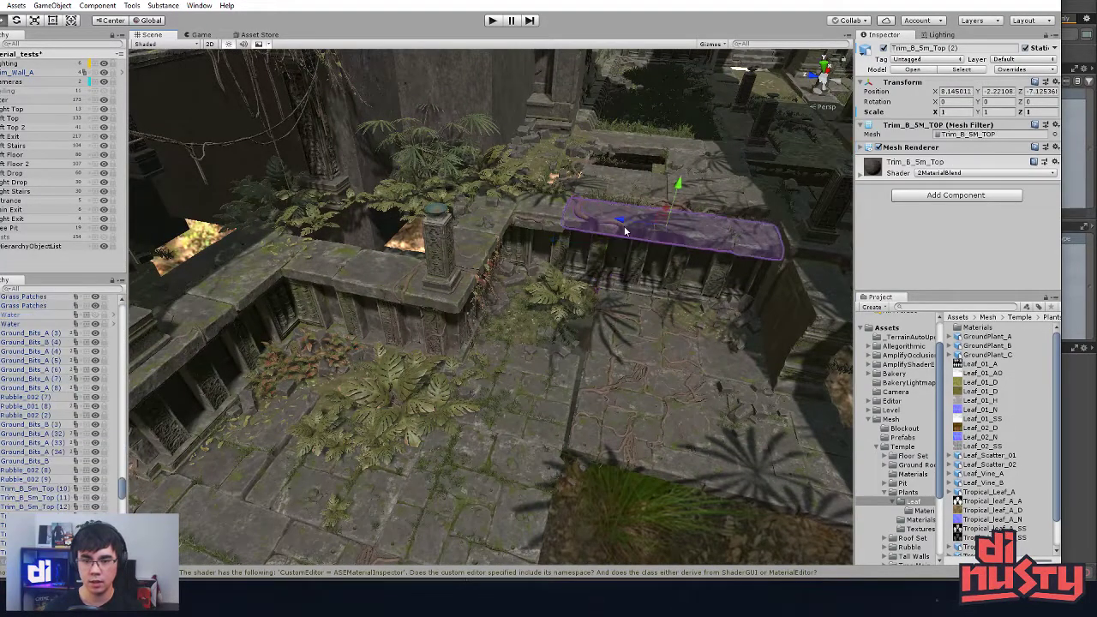
middle_click_drag(341, 415, 814, 330)
left_click(325, 387)
left_click(334, 294)
left_click_drag(334, 294, 262, 333, "alt")
left_click(184, 415)
left_click(233, 313)
scroll(60, 360, "up", 1)
Step: Collapse Trim_Wall_A in the hierarchy and find the scene group that holds the pillar next to the wall
left_click(0, 317)
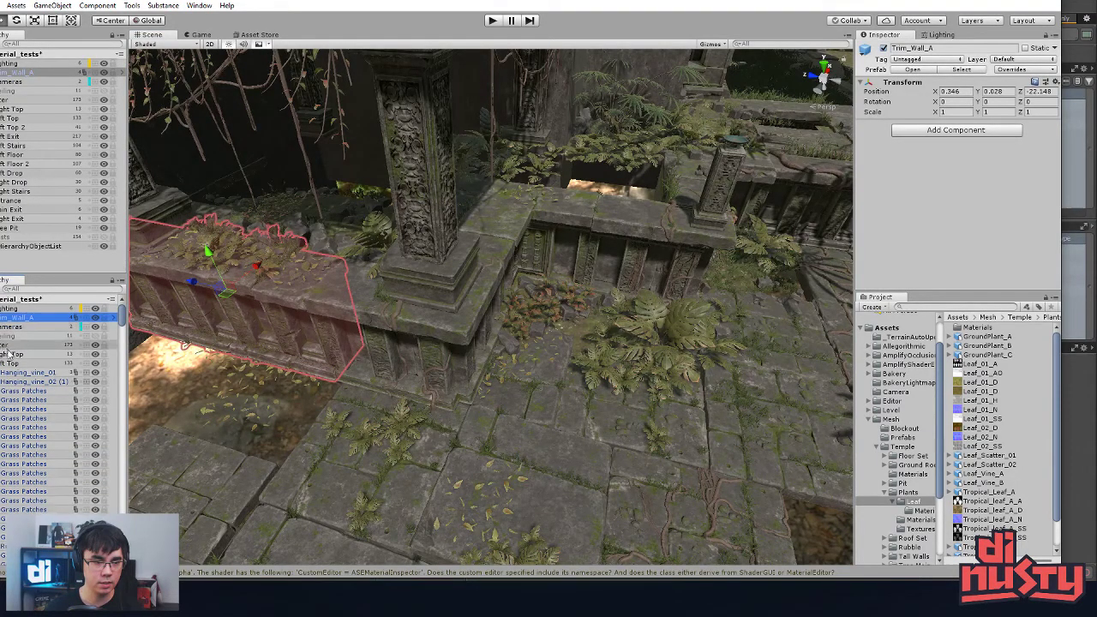
left_click(1, 363)
left_click(380, 475)
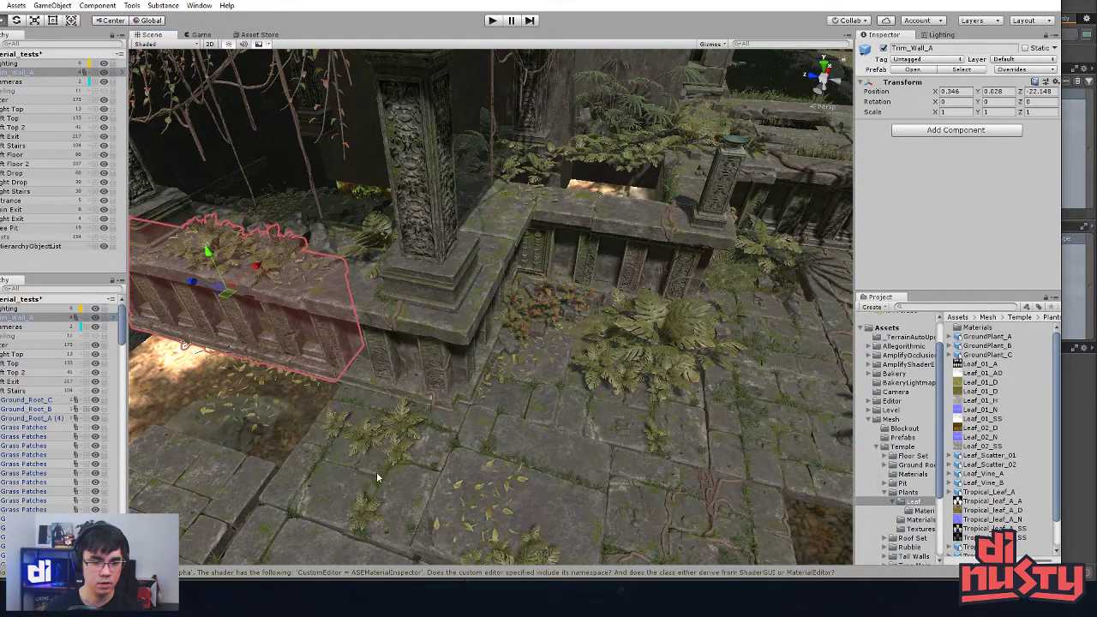
left_click(369, 344)
left_click(260, 315)
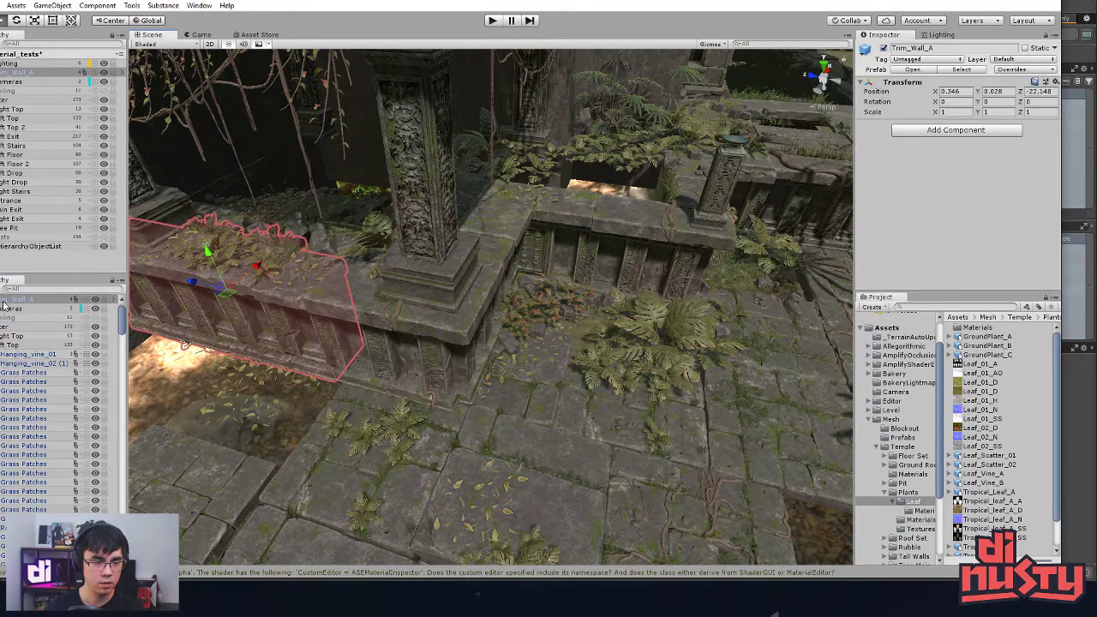
scroll(9, 322, "up", 1)
left_click(427, 238)
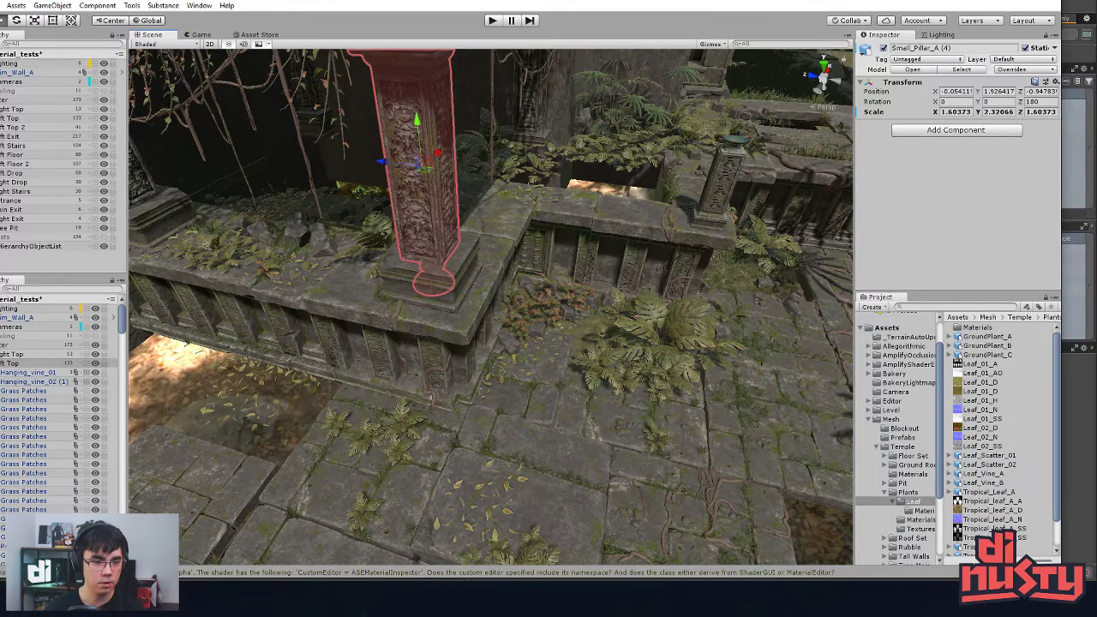
Step: Create an empty object named Prefabs in the Left Top group and make it the group's first child
left_click(15, 364)
right_click(24, 364)
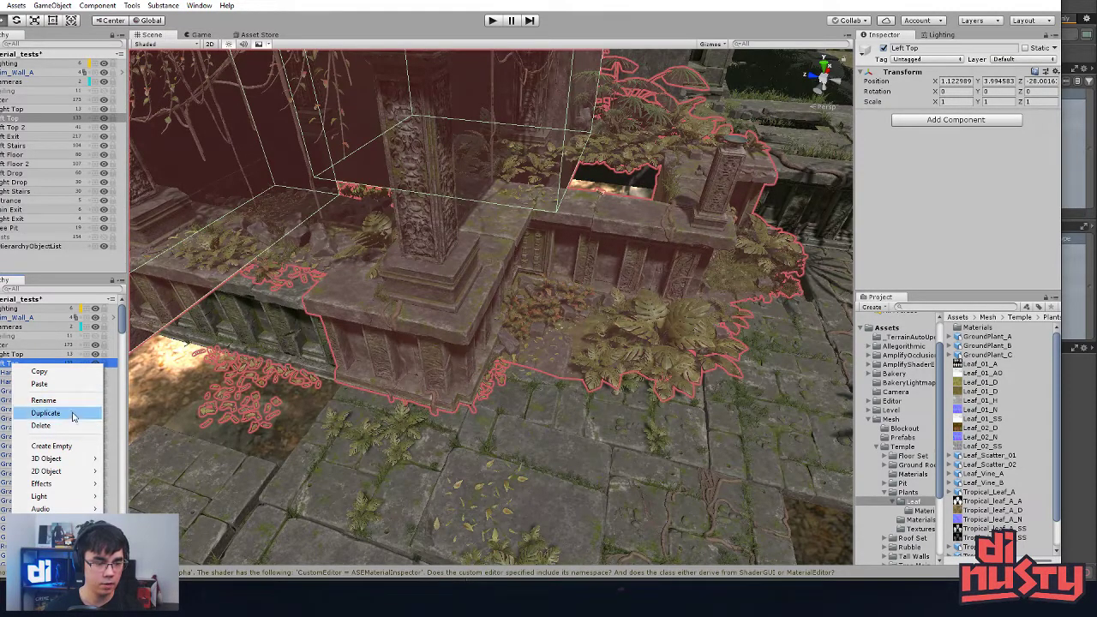
left_click(51, 445)
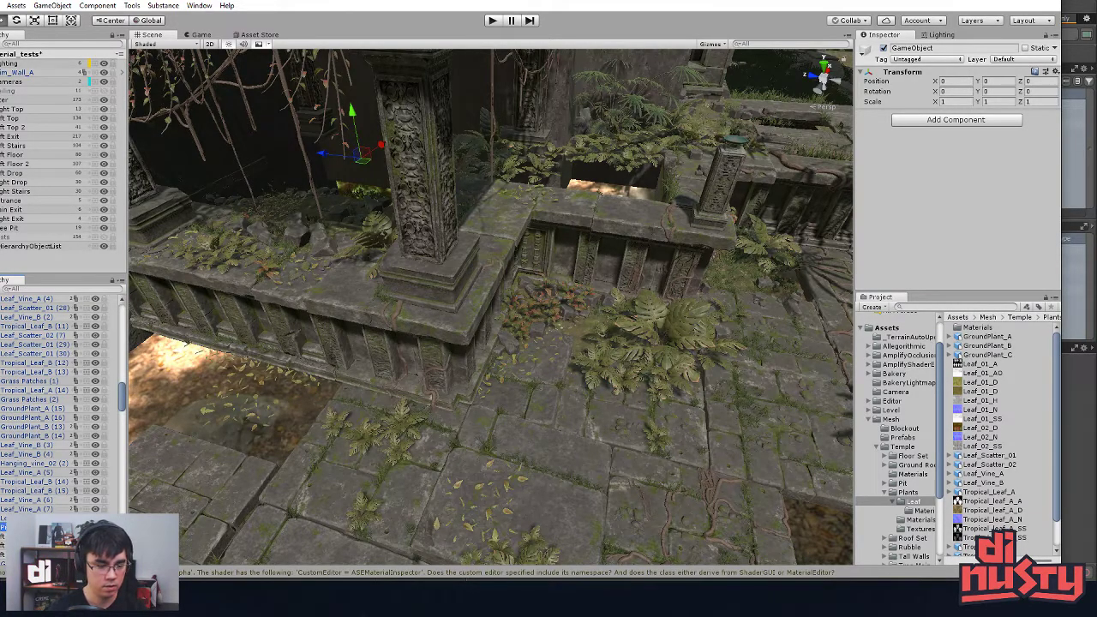
left_click_drag(19, 404, 49, 299)
scroll(49, 299, "up", 5)
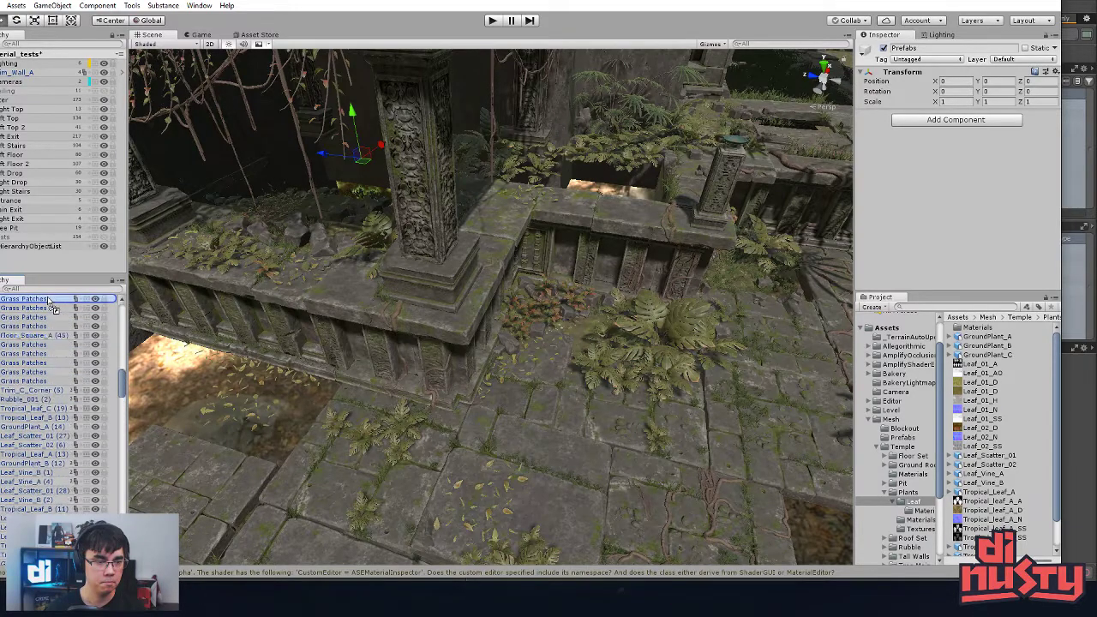
scroll(94, 298, "up", 6)
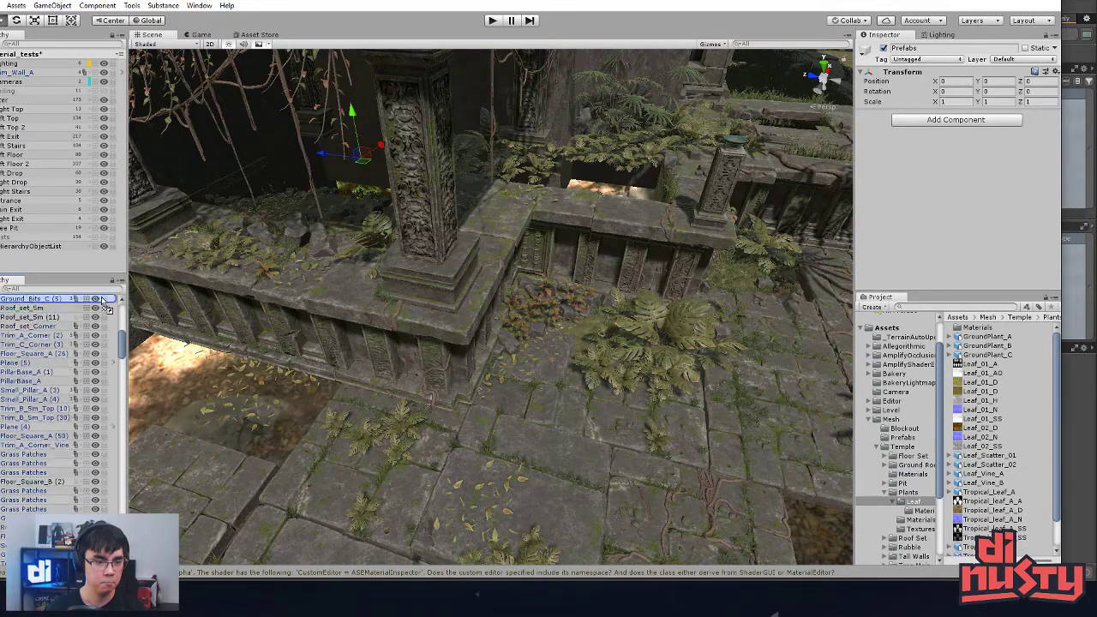
scroll(94, 299, "up", 2)
left_click(50, 374)
left_click_drag(53, 373, 56, 370)
Step: Move the scene's Trim_Wall_A instance into the Prefabs object of Left Top
left_click_drag(27, 318, 29, 371)
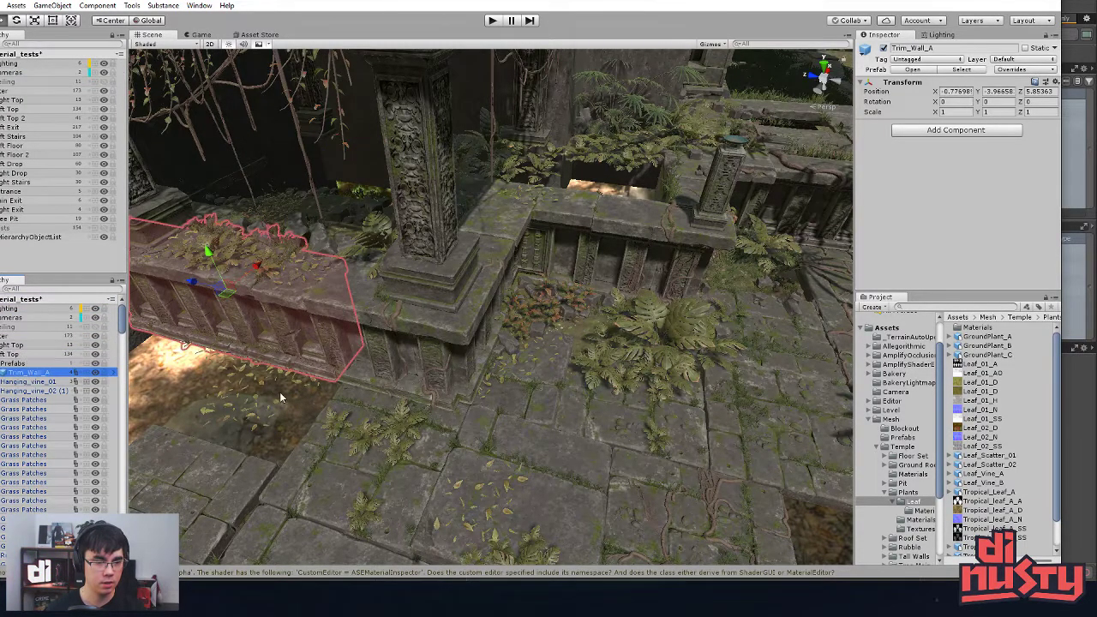
left_click(281, 398)
mouse_move(280, 290)
left_mouse_down("alt")
mouse_move(314, 265)
mouse_move(291, 306)
left_mouse_up("alt")
Step: Collapse the Left Top group and hide the Left Top 2, Left Exit and Left Stairs groups
left_click(27, 357)
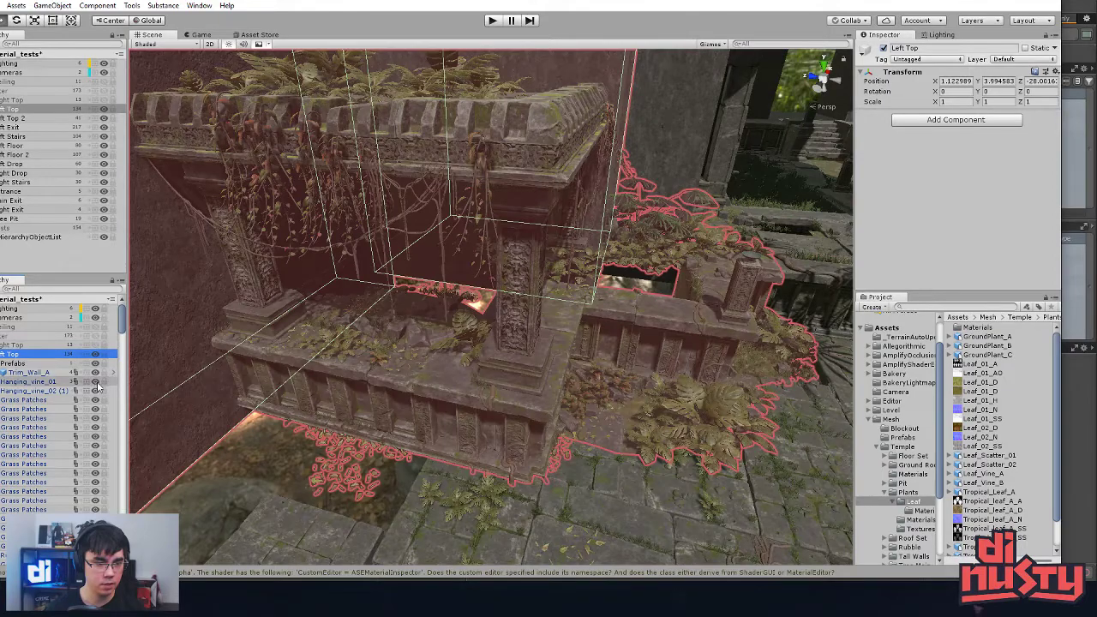
left_click(1, 353)
left_click(95, 363)
left_click(95, 373)
left_click(96, 382)
left_click(96, 390)
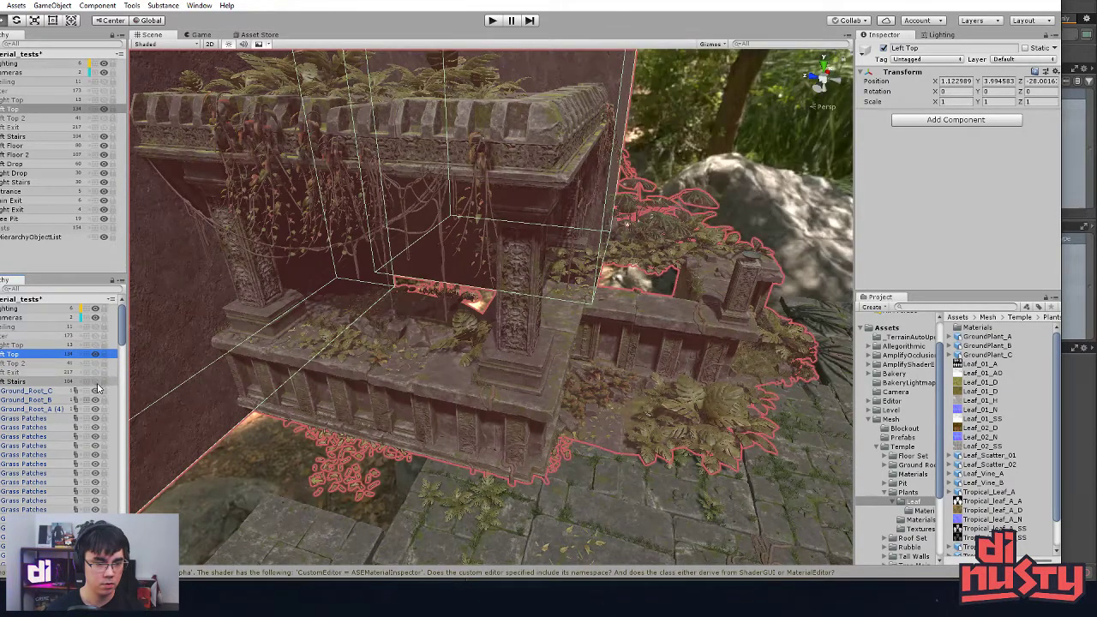
left_click(96, 381)
left_click(96, 381)
left_click(67, 382)
left_click(1, 381)
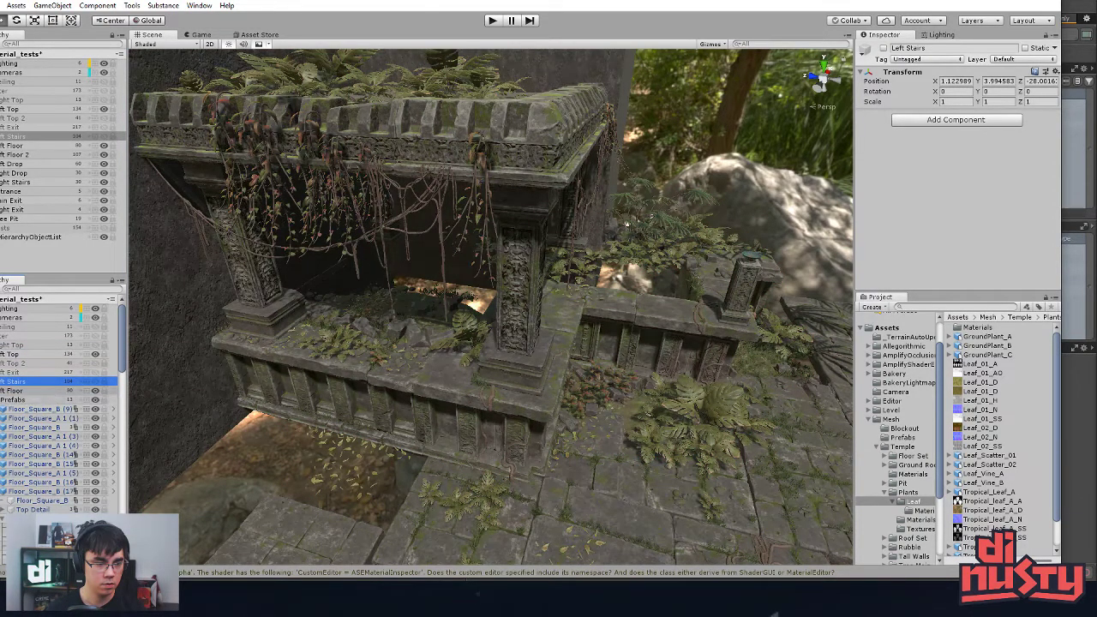
Step: Collapse Left Floor and hide it and all the section groups below it, isolating Left Top
left_click(52, 390)
key("Left")
left_click(1, 399)
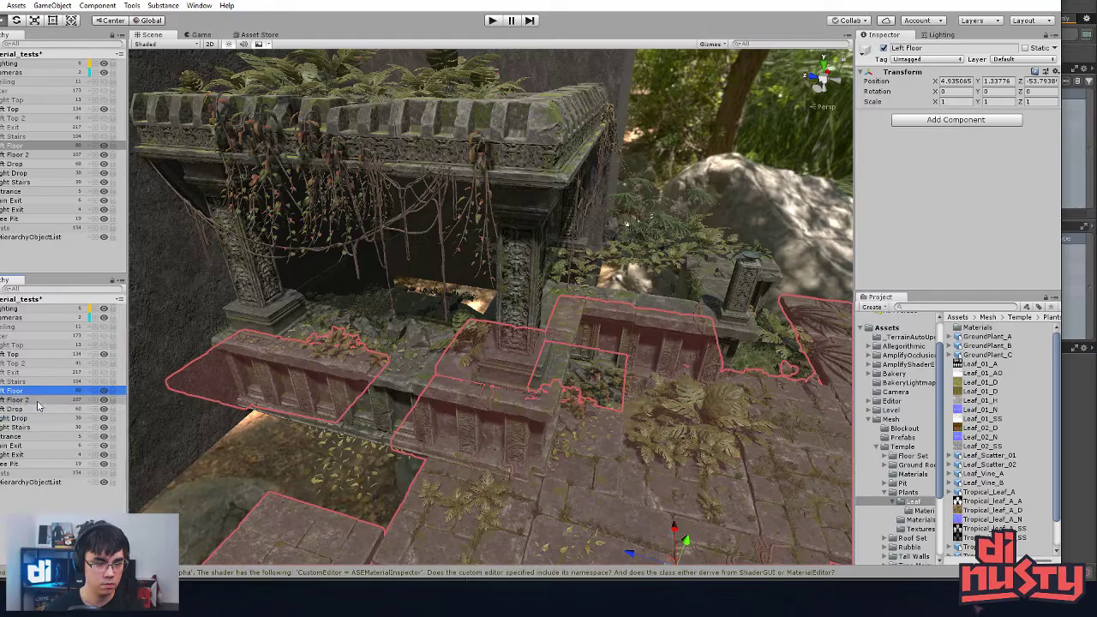
left_click_drag(97, 391, 99, 464)
left_click(257, 485)
scroll(346, 457, "down", 2)
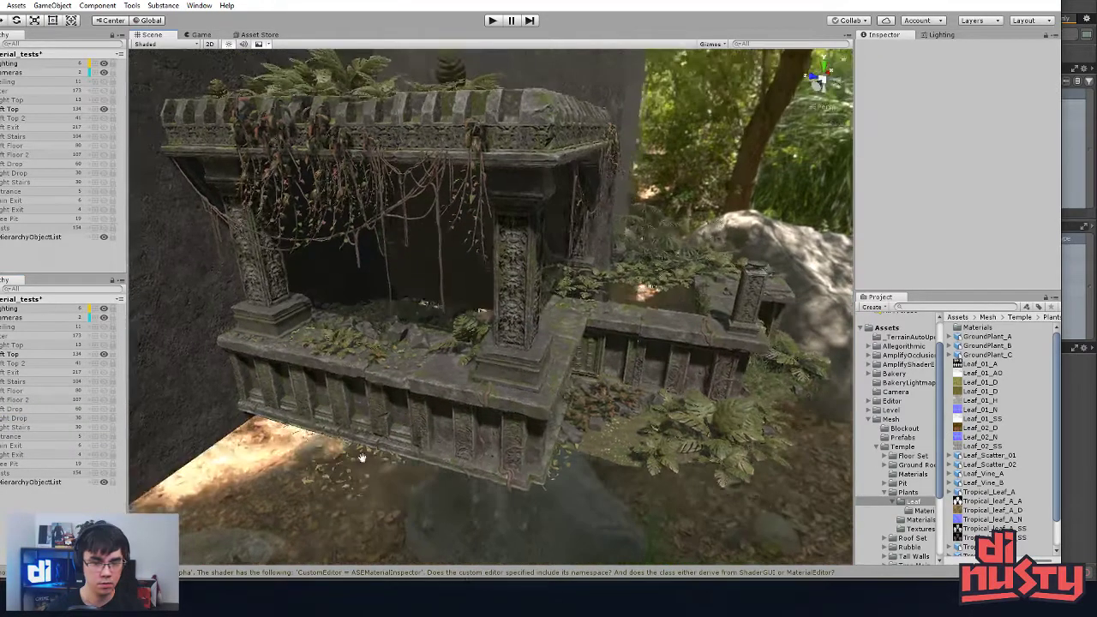
Step: Examine the isolated Left Top section's walls, pillars, ledge plants and corner from several angles
left_click_drag(345, 458, 295, 429, "alt")
scroll(396, 458, "down", 3)
left_click_drag(396, 458, 524, 400, "alt")
scroll(519, 350, "up", 5)
right_click_drag(524, 400, 515, 350)
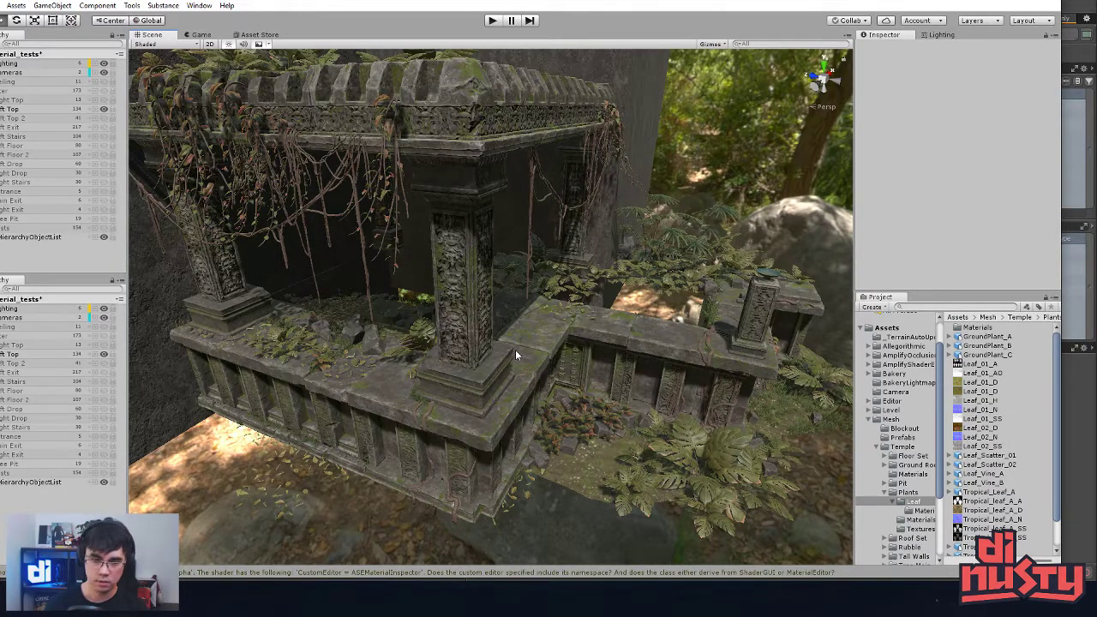
left_click(460, 358)
left_click(616, 502)
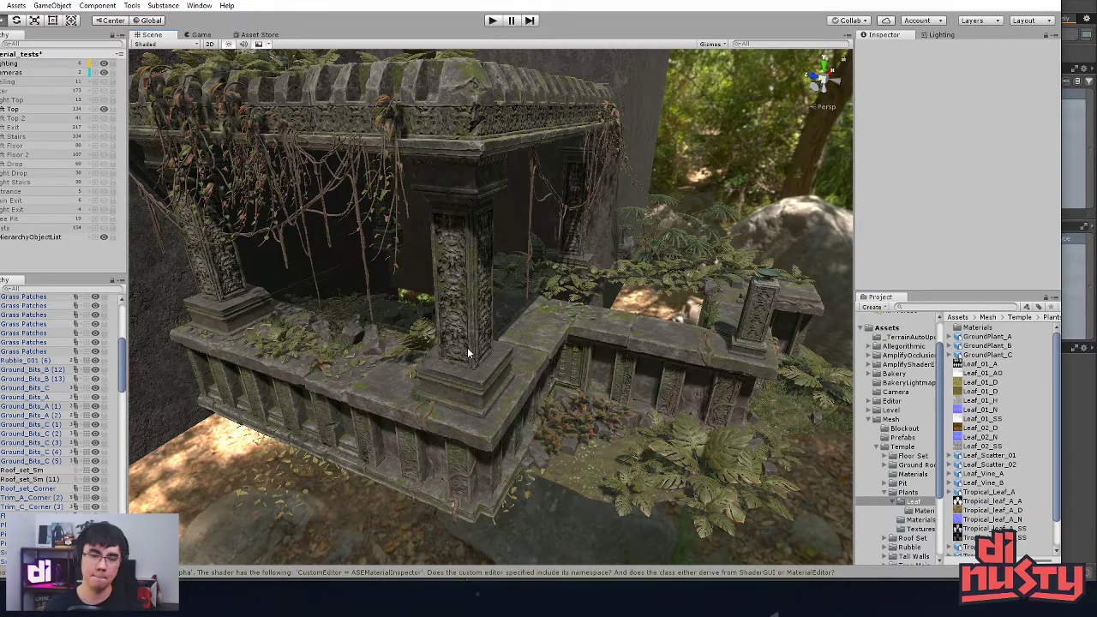
left_click_drag(497, 440, 511, 385, "alt")
right_click_drag(512, 386, 382, 369)
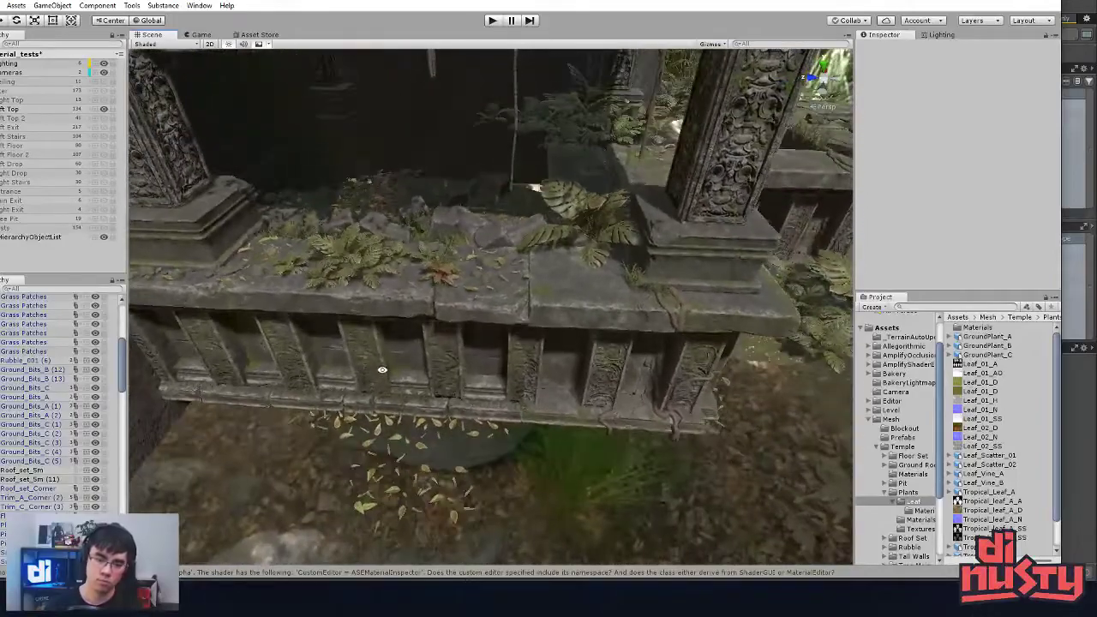
right_click_drag(490, 387, 443, 326)
left_click(468, 428)
left_click_drag(443, 325, 695, 464, "alt")
left_click(696, 464)
right_click_drag(696, 463, 552, 436)
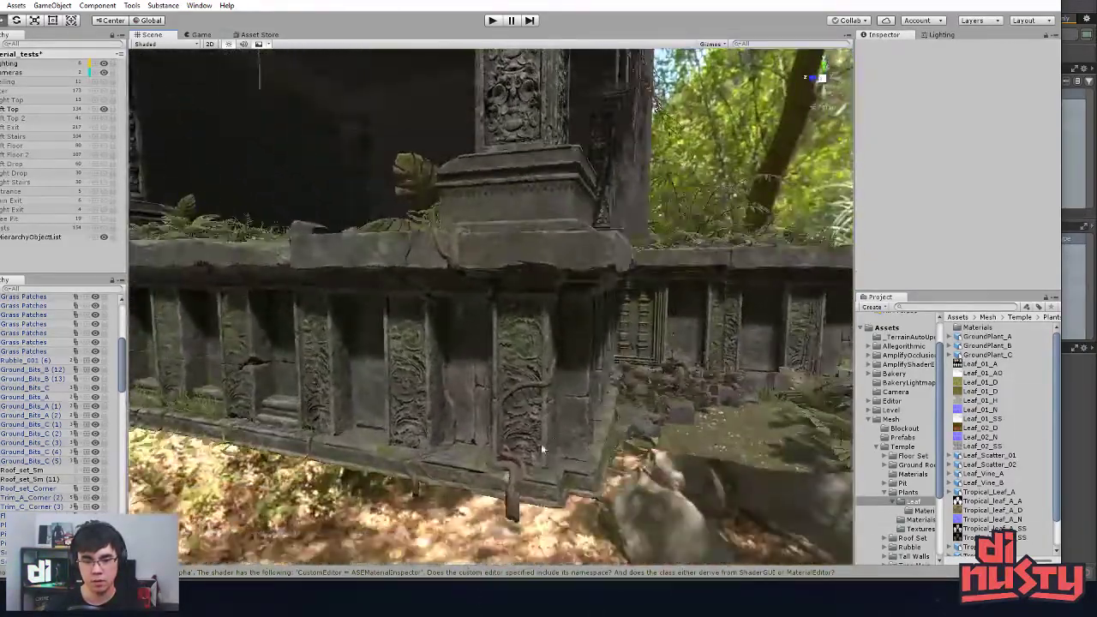
Step: Inspect the root vine on the wall corner, its parent Trim_A_Corner (2), and the neighbouring carved panels up close
left_click(508, 472)
left_click(512, 476)
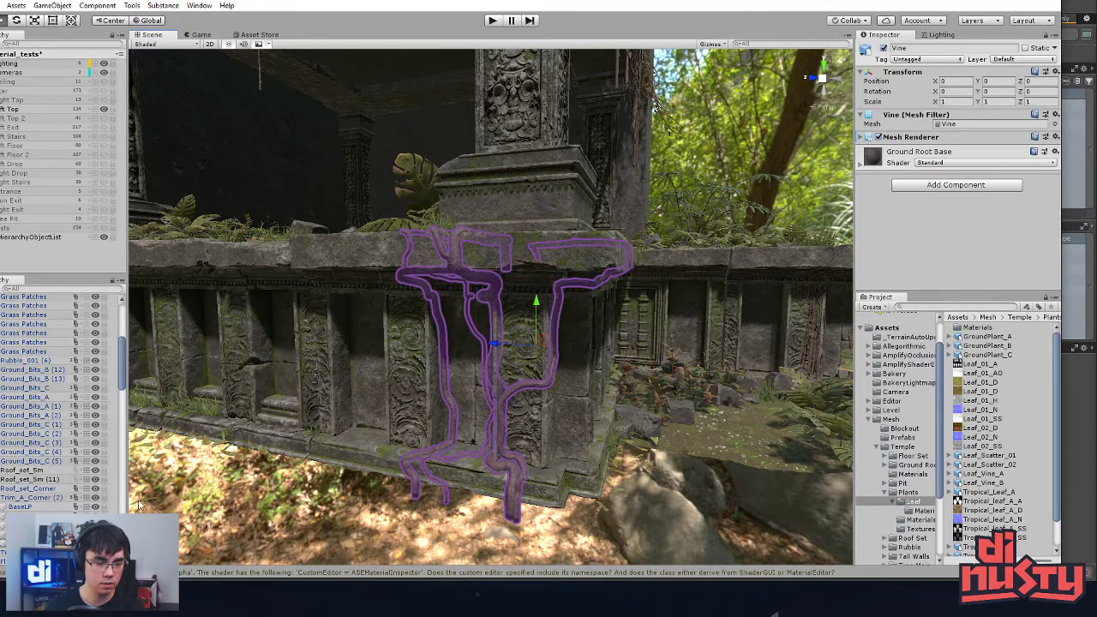
left_click(389, 411)
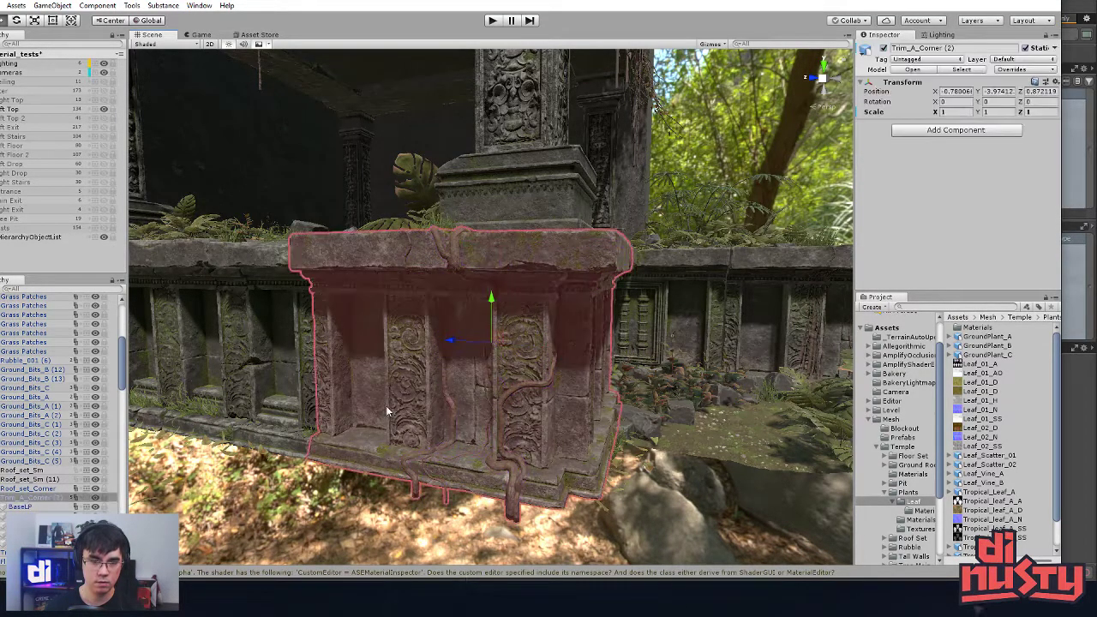
left_click(310, 520)
left_click(30, 505)
left_click(32, 490)
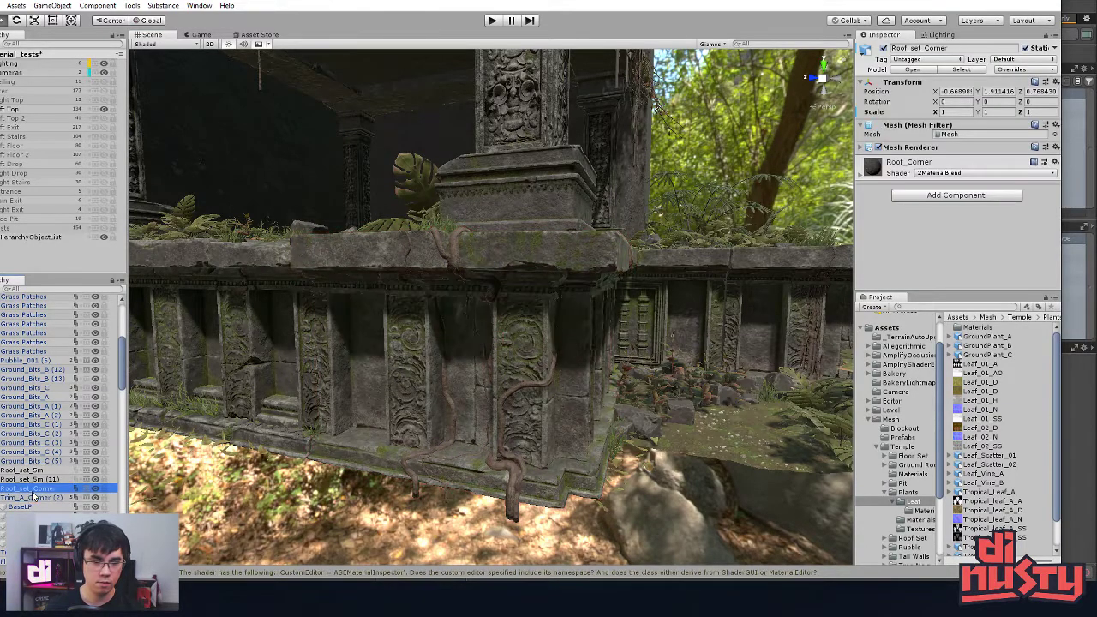
left_click(343, 512)
scroll(520, 458, "up", 5)
left_click_drag(519, 458, 650, 412, "alt")
right_click_drag(650, 412, 651, 385)
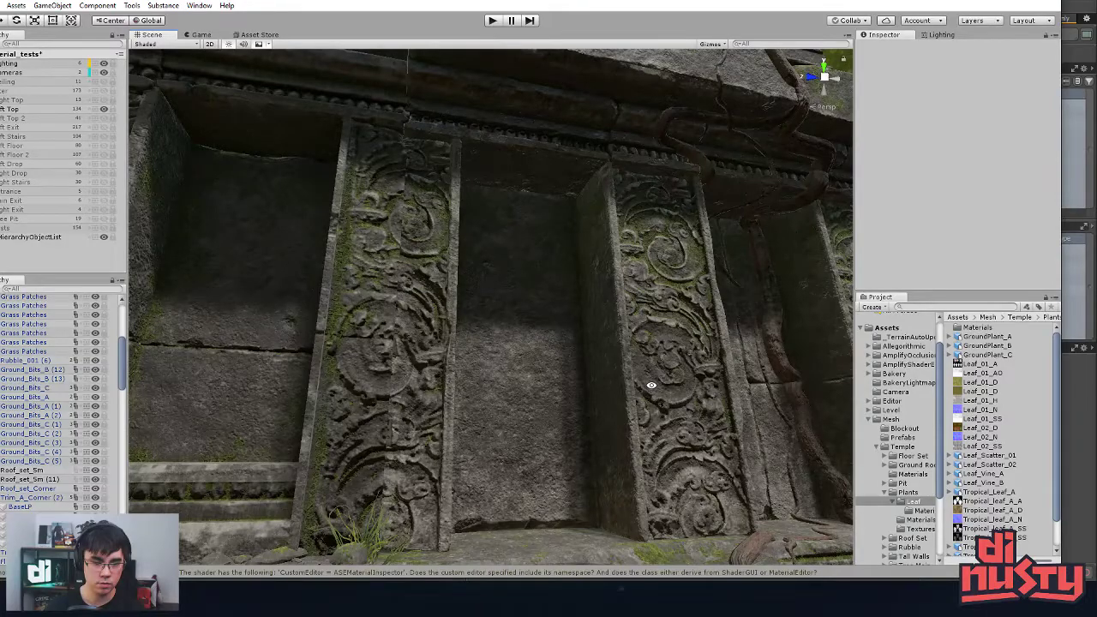
Step: Nudge Trim_Wall_A along its Z axis to position 5.866 against the neighbouring corner wall
left_click_drag(651, 385, 639, 458, "alt")
scroll(506, 450, "down", 5)
middle_click_drag(403, 461, 567, 465)
left_click(476, 461)
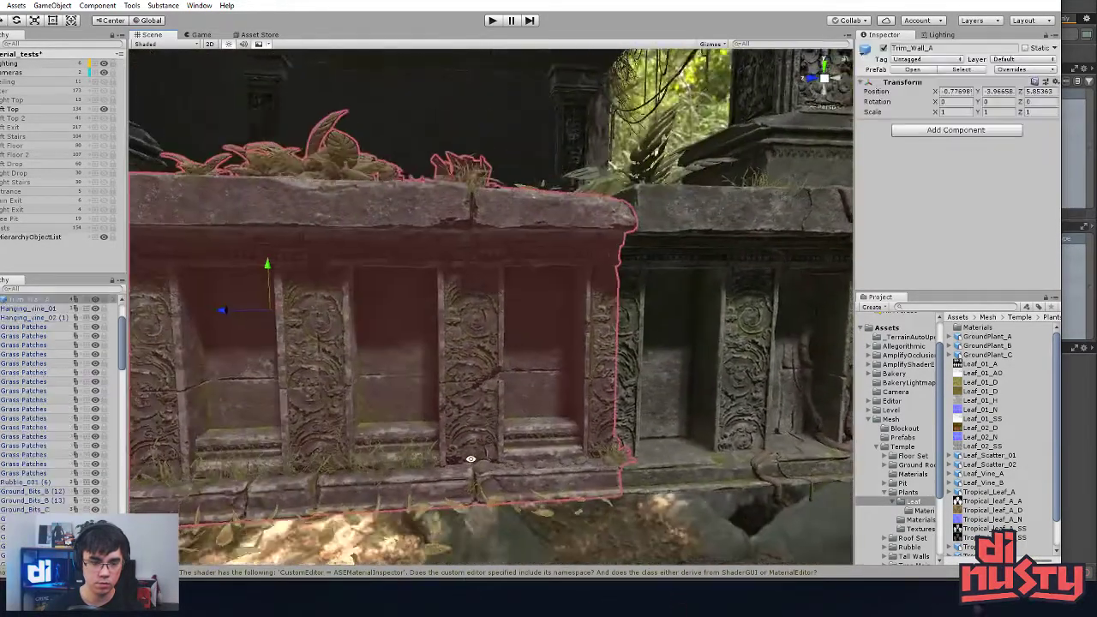
left_click_drag(472, 460, 450, 458, "alt")
left_click_drag(244, 314, 243, 315)
left_click(600, 507)
Step: Examine the corner ledge, PillarBase_A and the adjoining low walls of the Left Top section from several angles
left_click_drag(600, 507, 526, 536, "alt")
right_click_drag(525, 535, 479, 525)
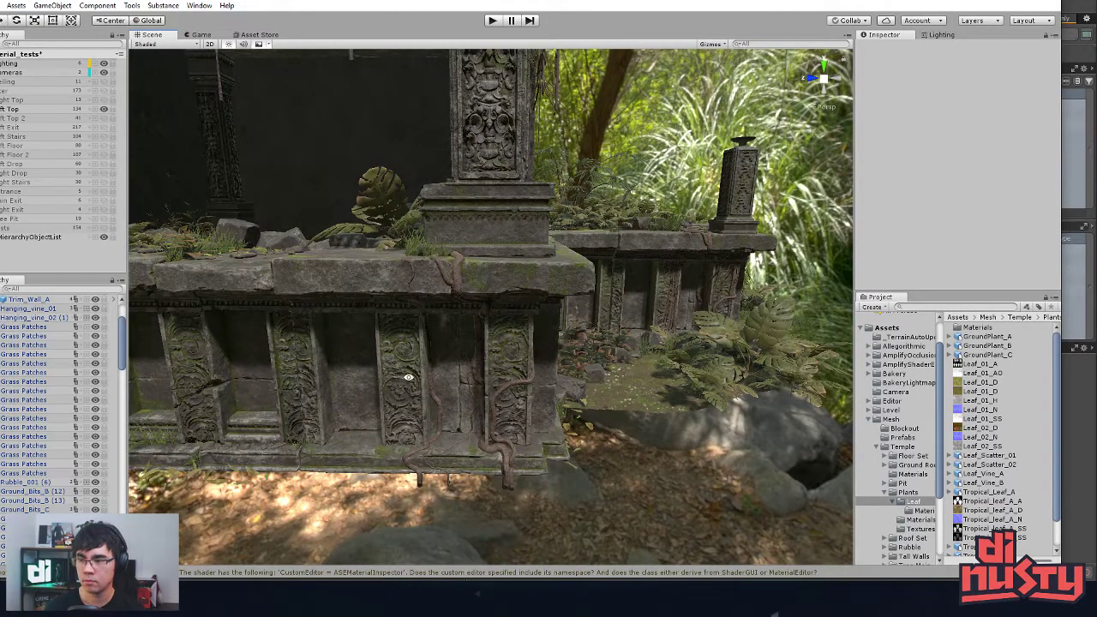
right_click_drag(422, 381, 441, 408)
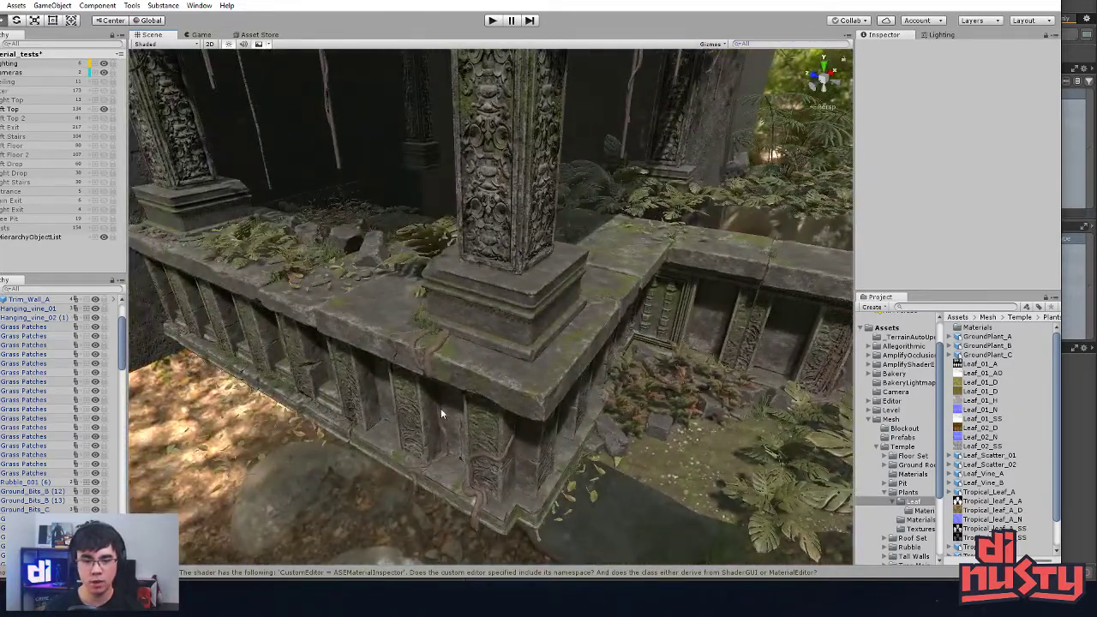
left_click(409, 376)
key("f")
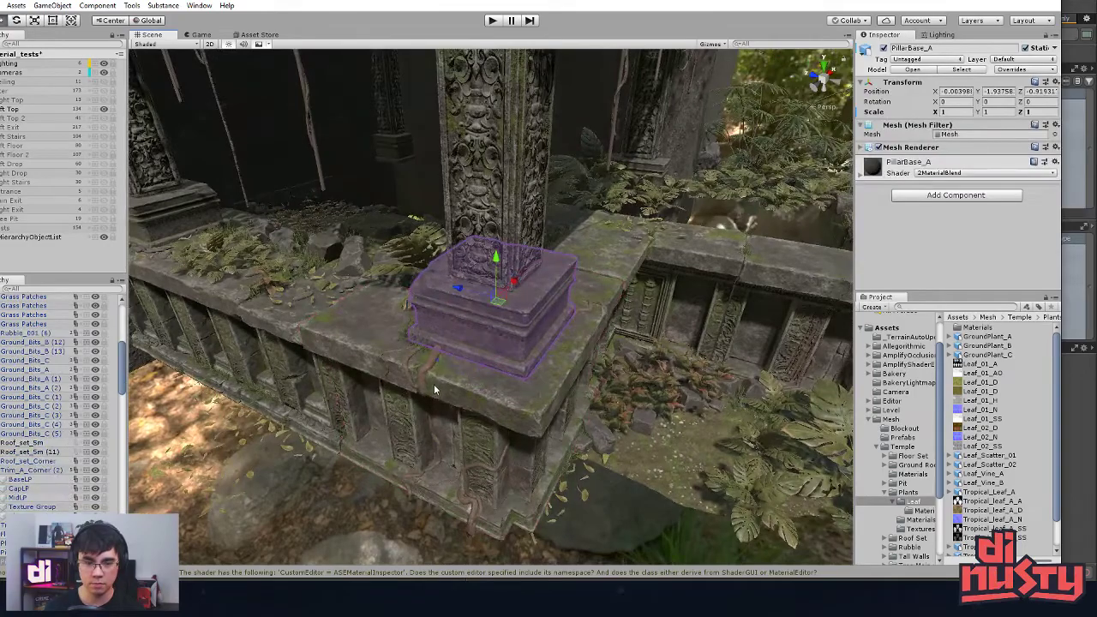
left_click(434, 390)
key("f")
right_click_drag(435, 390, 535, 449)
left_click(535, 449)
left_click(517, 525)
left_click(565, 458)
left_click(414, 497)
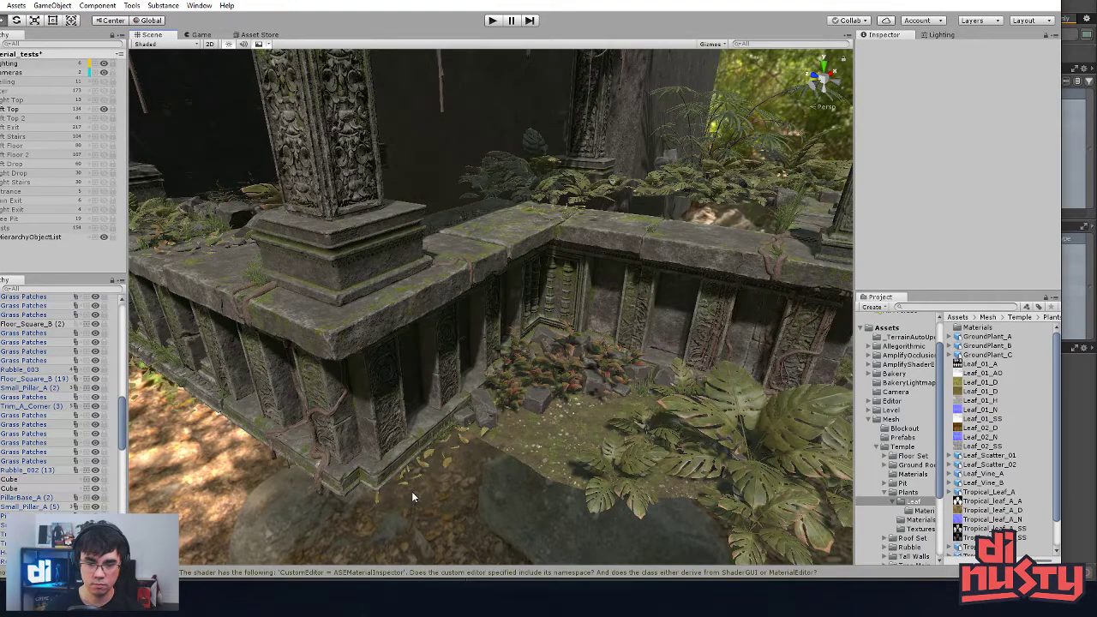
Step: Inspect the Rubble_001 (1) stones and plants below the inner corner, plus the Trim_A_Corner (2) wall
left_click(533, 424)
key("f")
scroll(548, 360, "up", 3)
left_click_drag(548, 360, 667, 356, "alt")
middle_click_drag(667, 356, 653, 336)
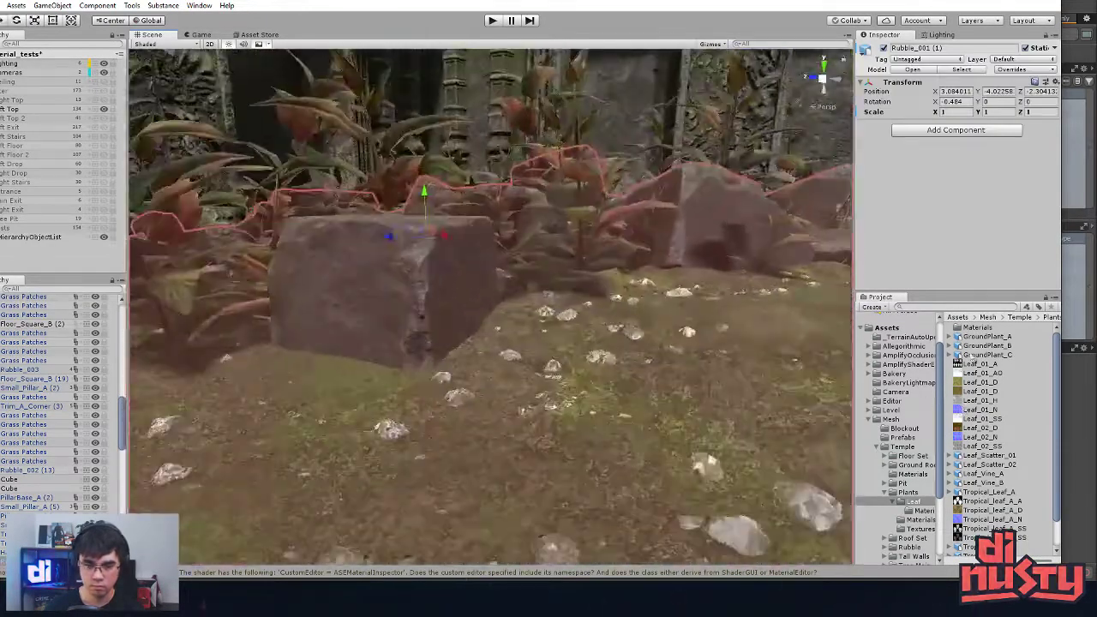
left_click_drag(591, 403, 678, 474, "alt")
right_click_drag(678, 473, 426, 475, "alt")
left_click(426, 475)
left_click_drag(426, 475, 521, 483, "alt")
right_click_drag(521, 483, 708, 370)
left_click(529, 389)
left_click_drag(708, 370, 671, 498, "alt")
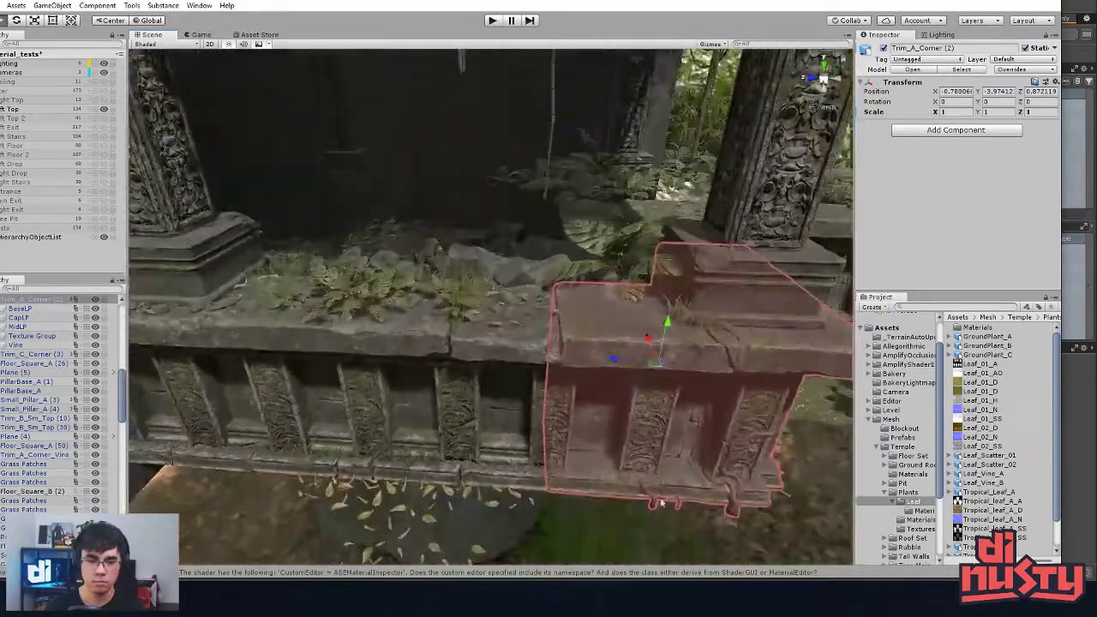
Step: Examine the scattered leaves and grass on the ledge where Trim_Wall_A meets the corner wall
left_click(664, 499)
middle_click_drag(664, 498, 620, 514)
scroll(470, 312, "up", 8)
left_click(470, 311)
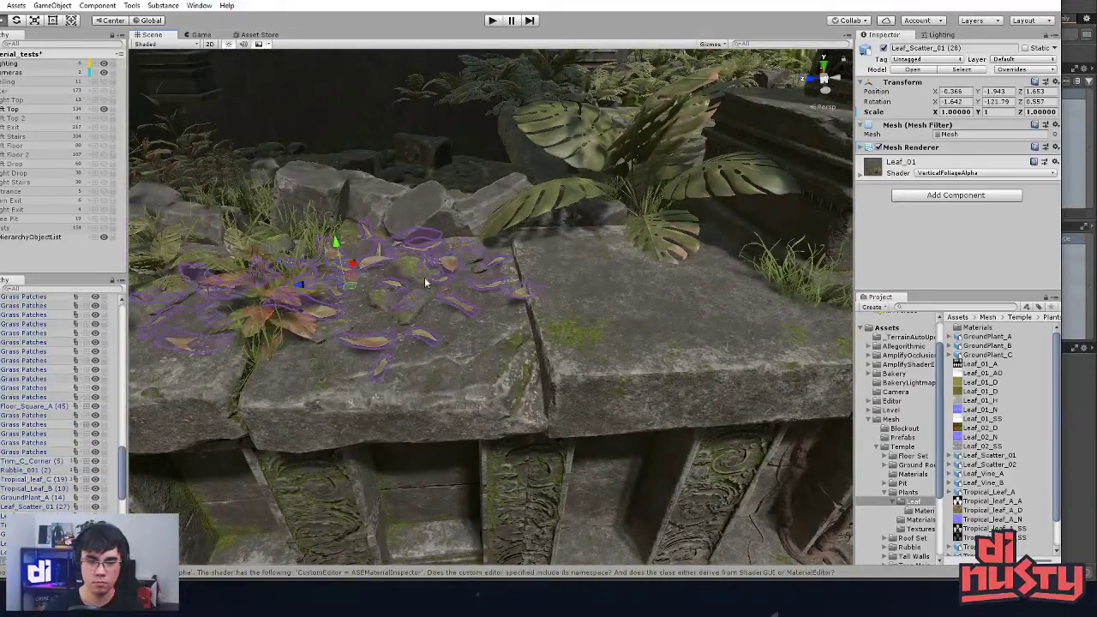
left_click(344, 255)
left_click(372, 261)
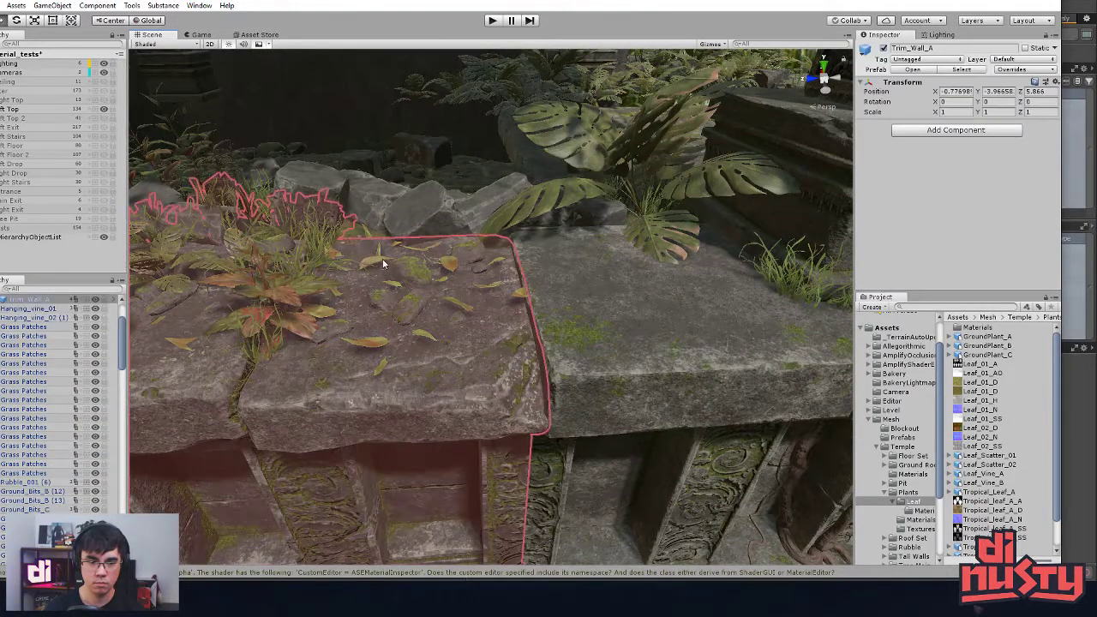
left_click(383, 265)
left_click(692, 419)
left_click_drag(692, 418, 646, 371, "alt")
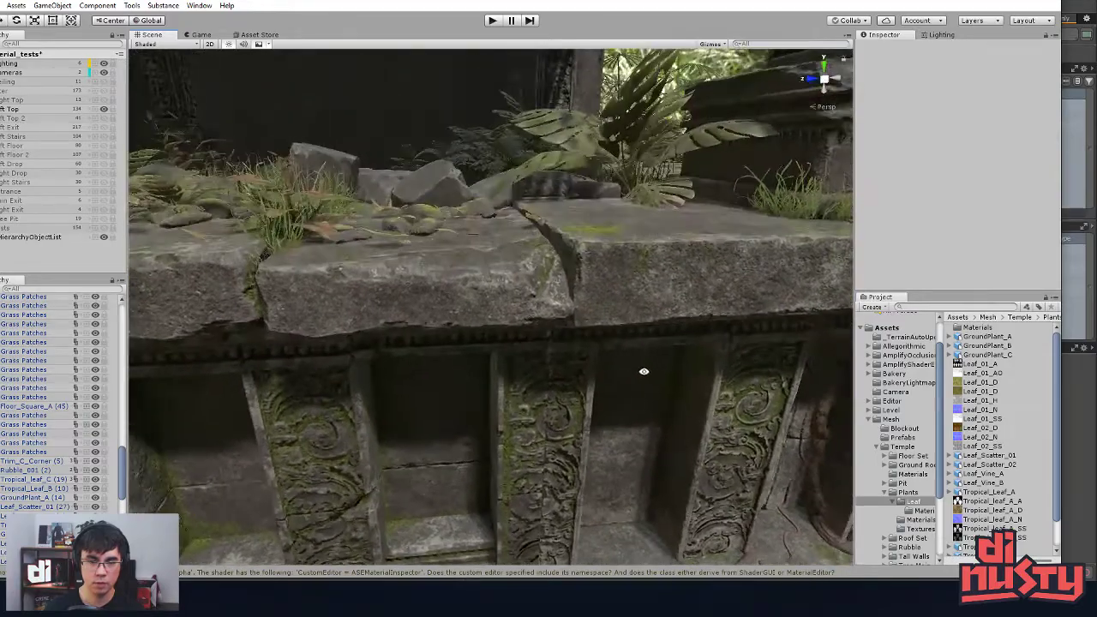
left_click(448, 324)
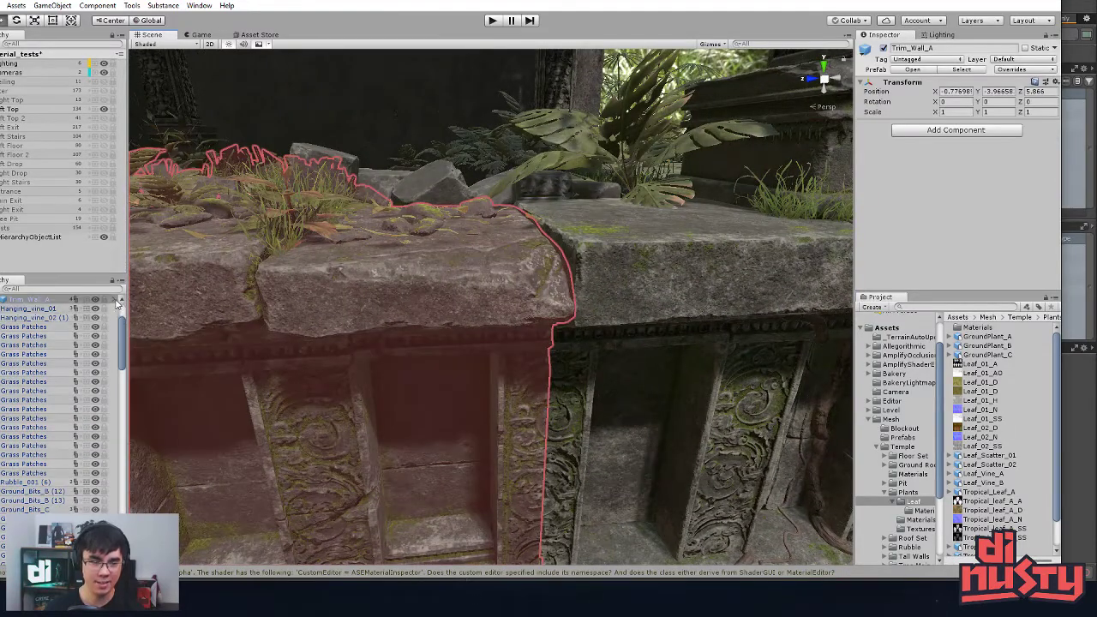
Step: Open the Trim_Wall_A prefab, show its first top-decoration group and hide the second one
left_click(113, 299)
left_click(566, 327)
left_click(395, 368)
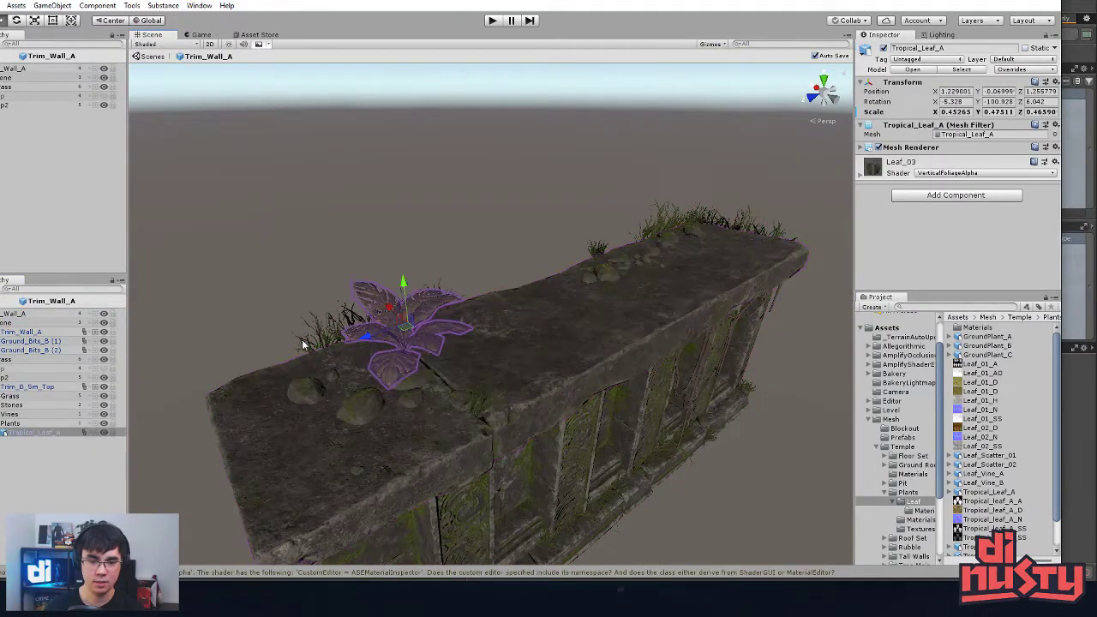
left_click(304, 346)
left_click_drag(337, 375, 735, 360, "alt")
middle_click_drag(351, 412, 497, 390)
left_click_drag(497, 390, 577, 360, "alt")
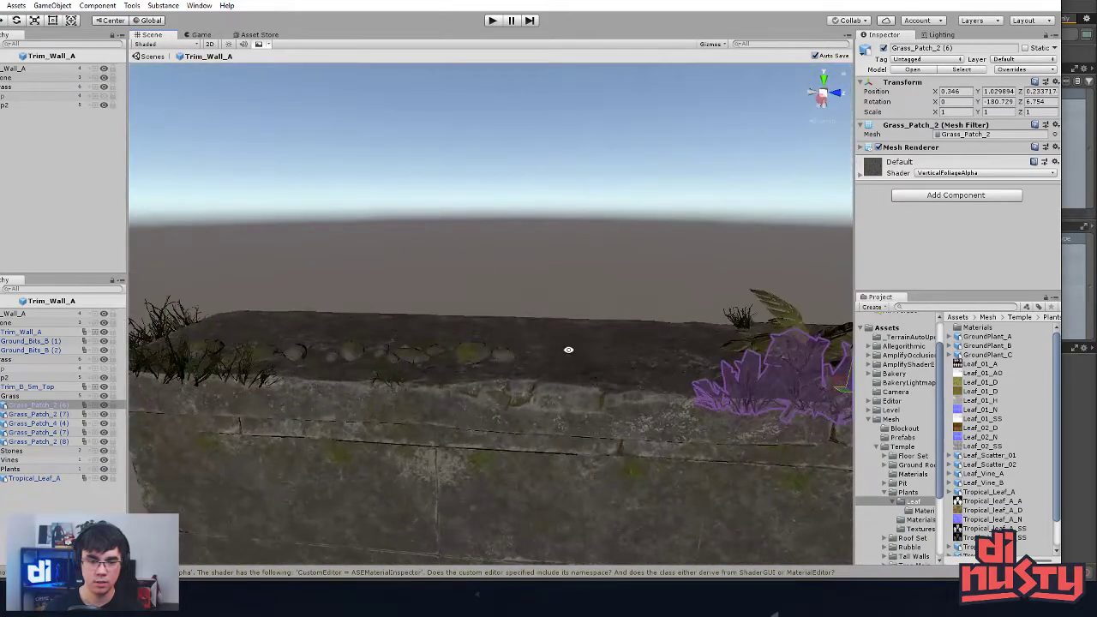
left_click(514, 274)
left_click(4, 378)
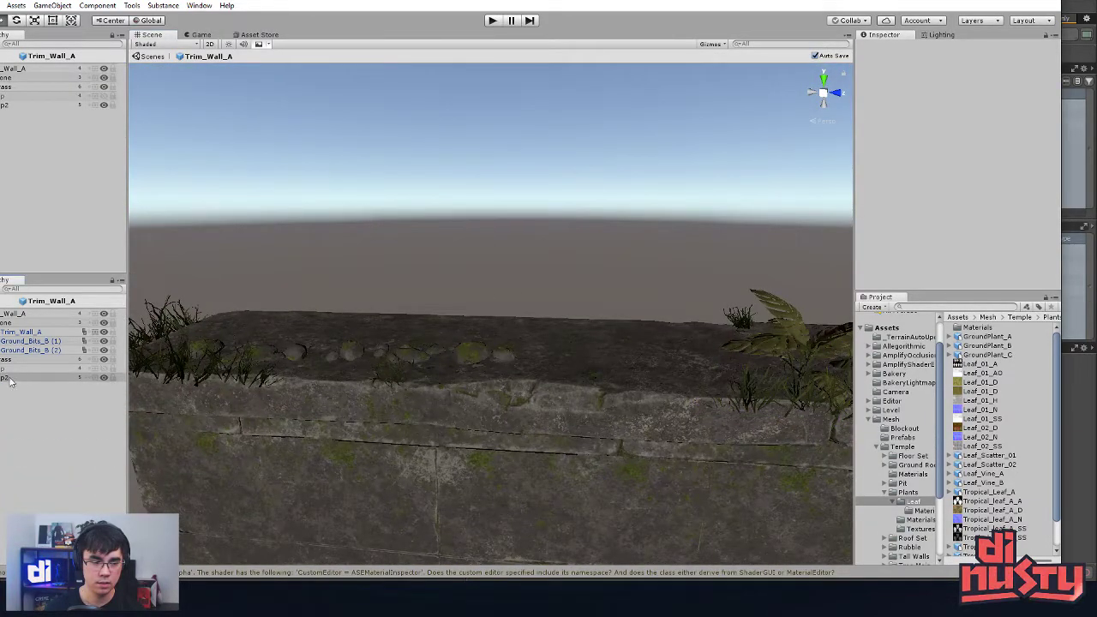
left_click(104, 369)
left_click(103, 377)
Step: Inspect the first top variant's leaf scatter, rocks and plants up close and save the prefab
left_click_drag(237, 232, 721, 305, "alt")
right_click_drag(721, 305, 470, 337)
left_click_drag(470, 338, 578, 323, "alt")
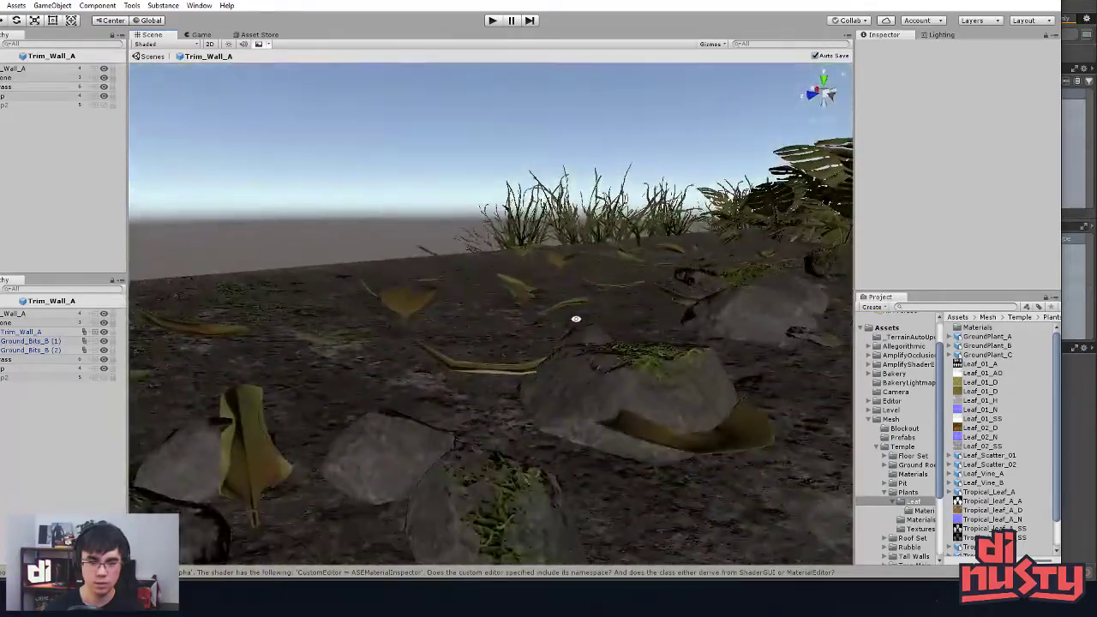
left_click(524, 251)
left_click_drag(524, 251, 624, 292, "alt")
key("f")
right_click_drag(624, 291, 818, 342, "alt")
left_click_drag(817, 341, 498, 306, "alt")
key("ctrl+s")
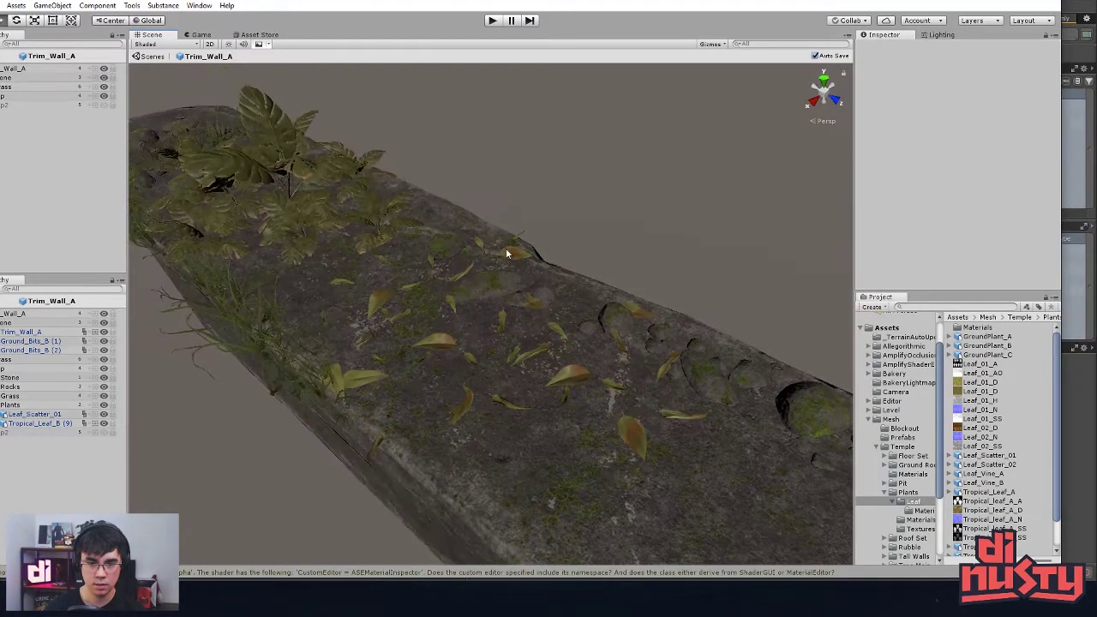
Step: Check the Leaf_01 material settings of Leaf_Scatter_01 and return from the prefab to the main scene
left_click(931, 165)
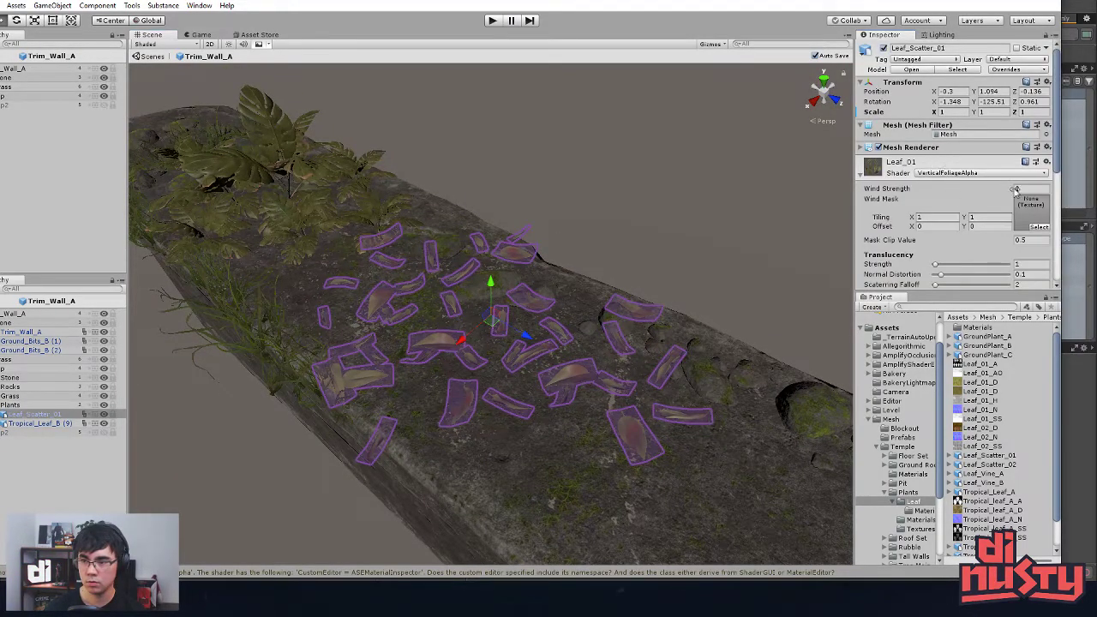
left_click(683, 160)
left_click_drag(684, 160, 672, 249, "alt")
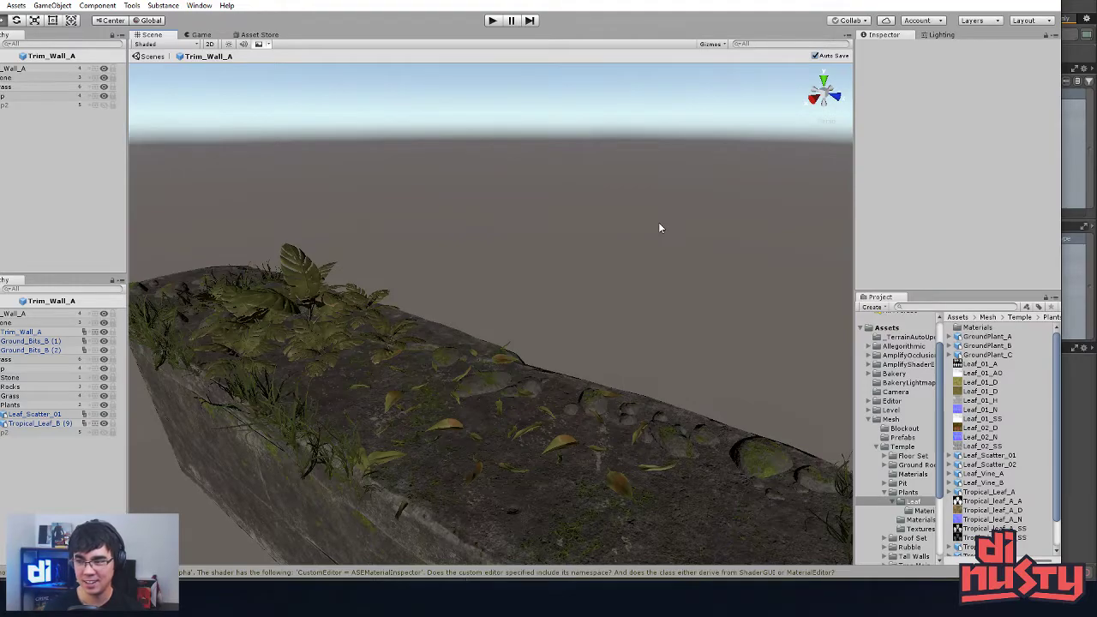
left_click(151, 57)
left_click_drag(165, 72, 162, 111, "alt")
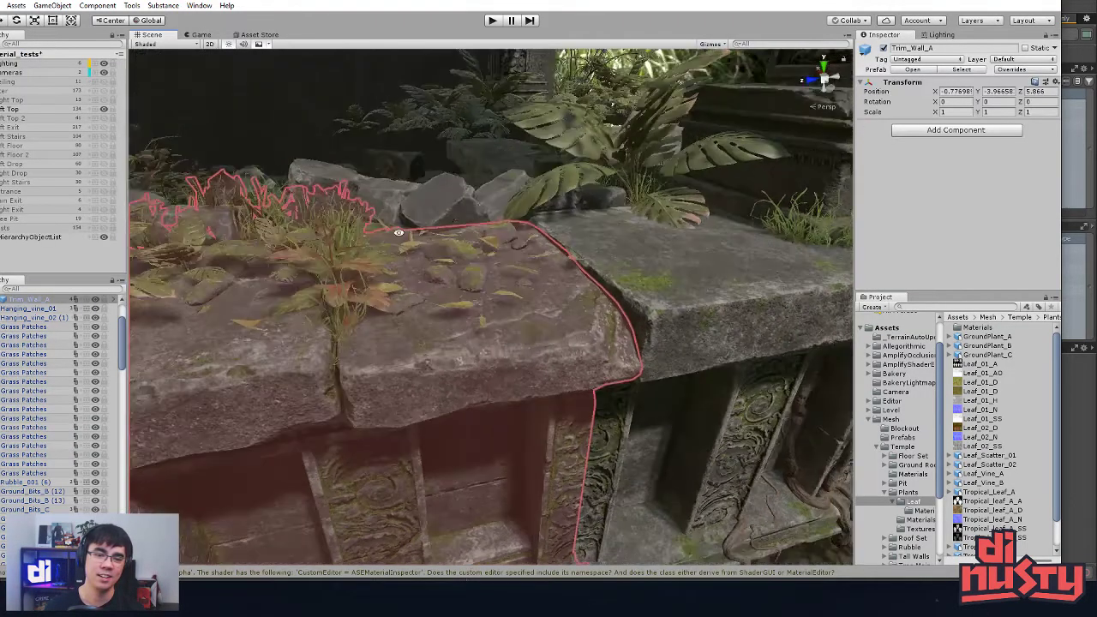
Step: Compare the small pillar Small_Pillar_A (2) with its scaled, flipped copy Small_Pillar_A (4) supporting the roof
scroll(463, 274, "down", 5)
left_click_drag(484, 278, 502, 232, "alt")
left_click(538, 270)
left_click(664, 250)
key("f")
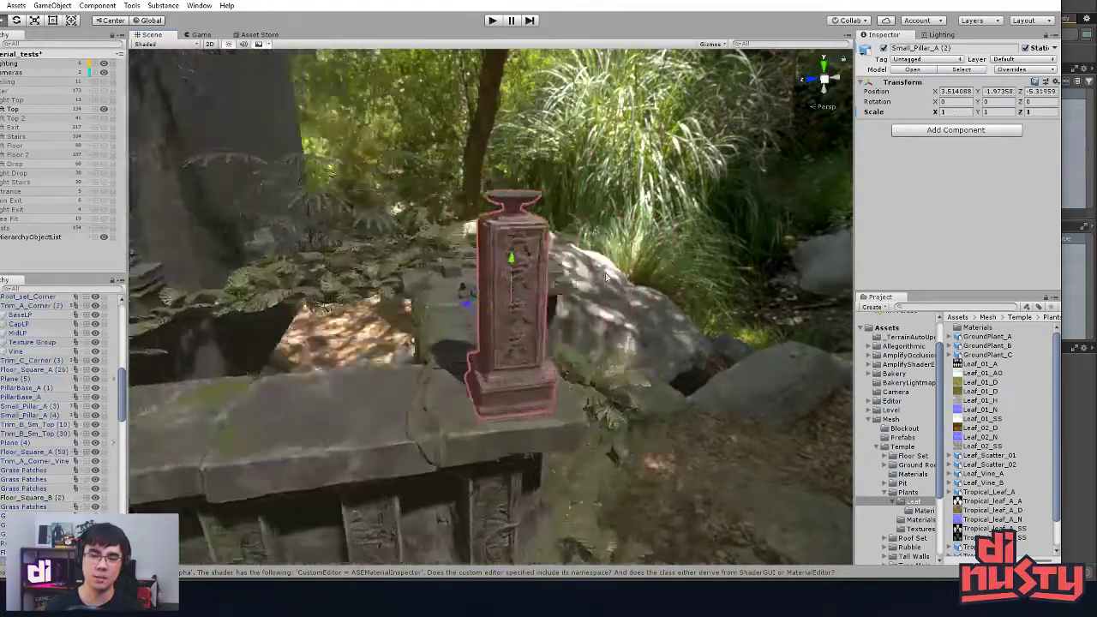
left_click(610, 269)
left_click_drag(610, 268, 327, 249, "alt")
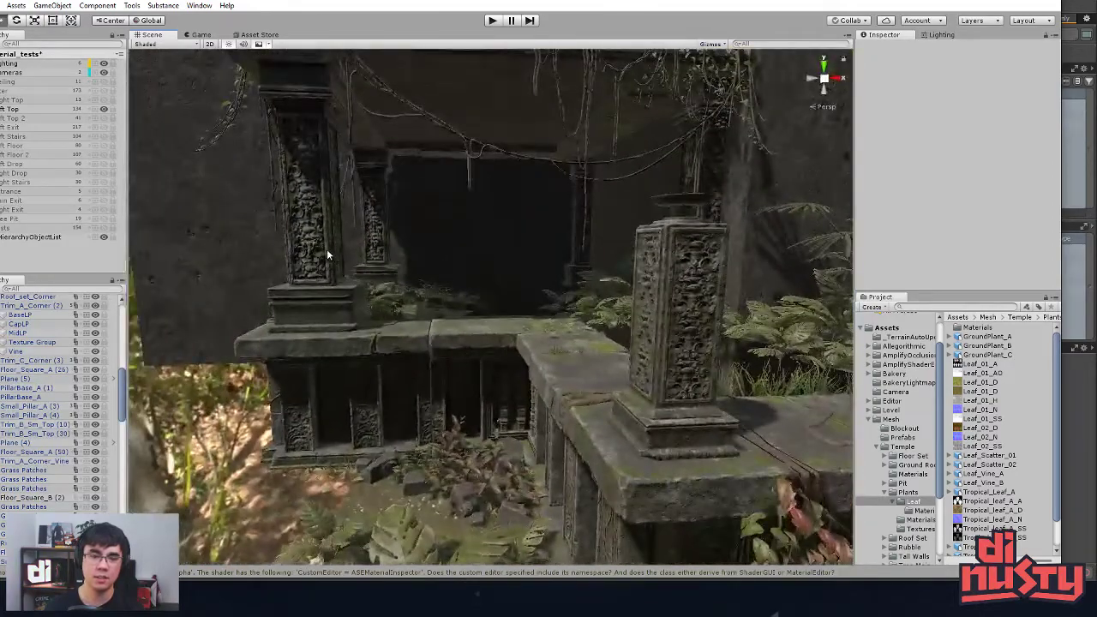
left_click(324, 249)
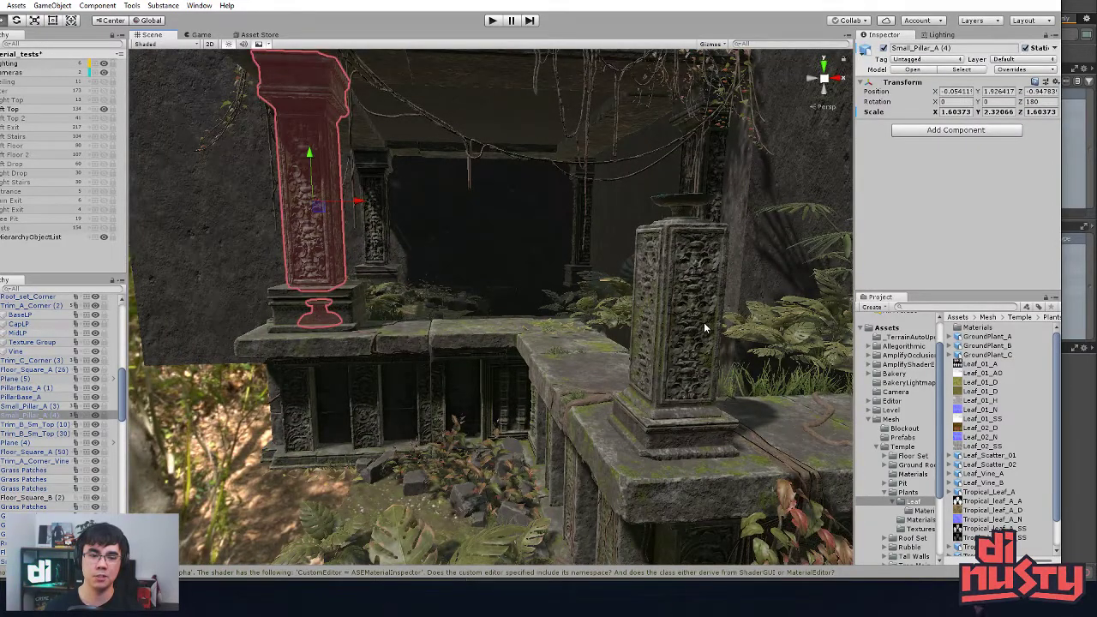
left_click_drag(694, 298, 377, 145, "alt")
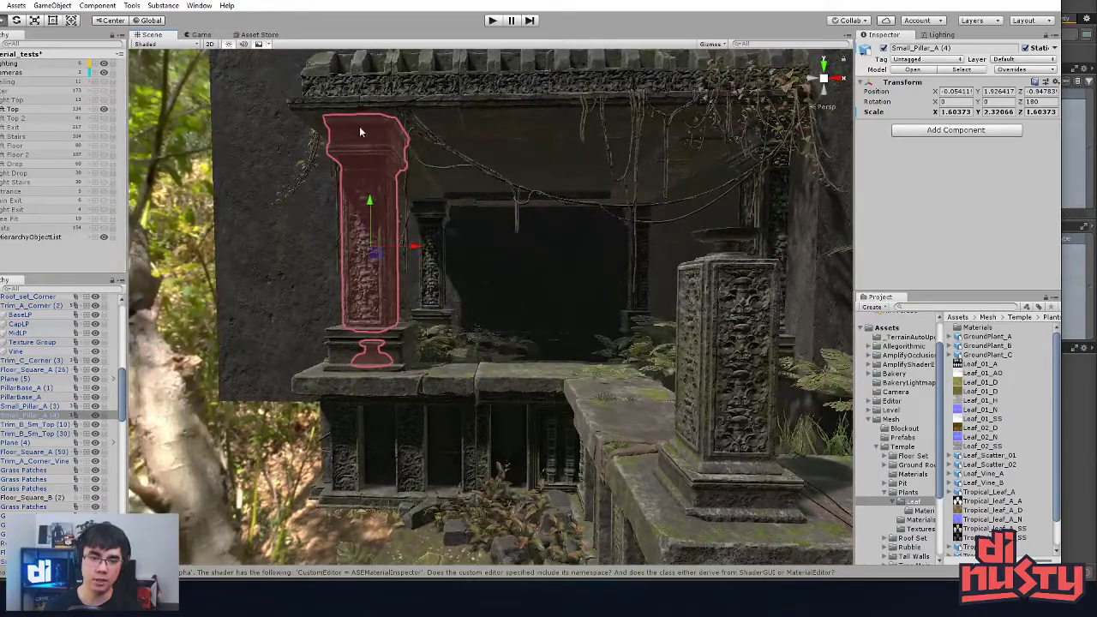
left_click_drag(388, 348, 388, 319, "alt")
left_click(388, 320)
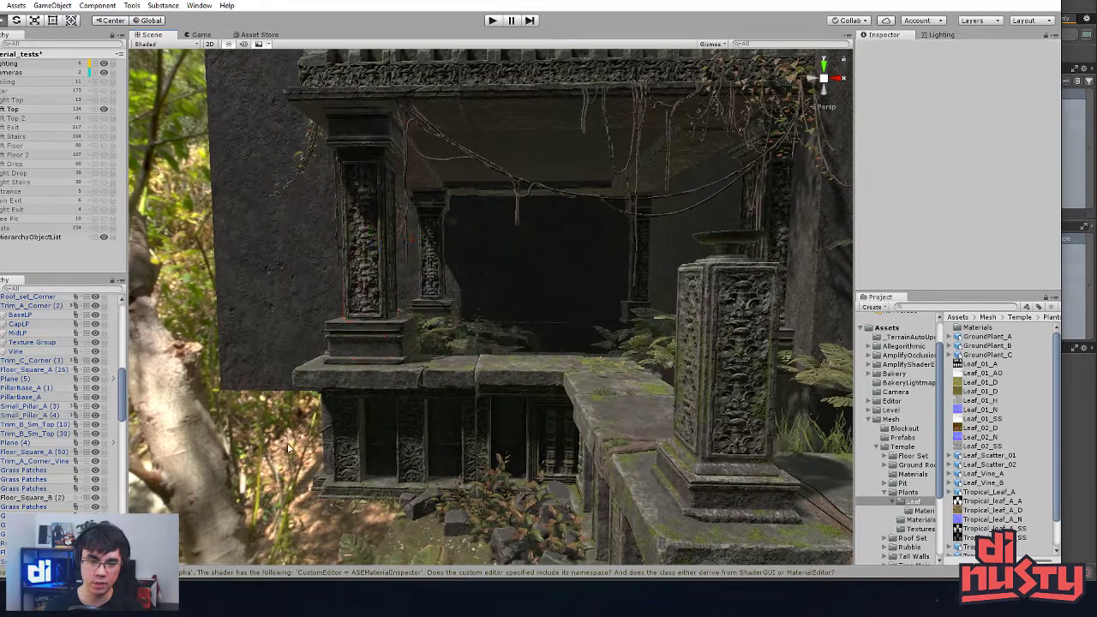
left_click_drag(567, 349, 574, 373, "alt")
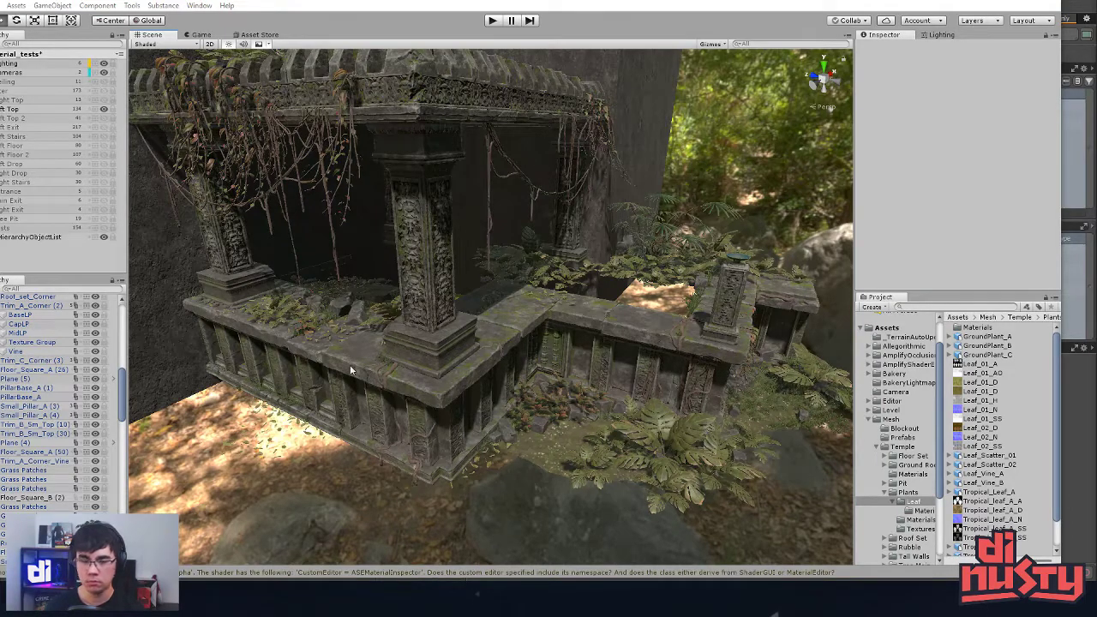
Step: Examine the modules forming the low wall by selecting Trim_Wall_A, Trim_A_Corner (2) and Trim_C_Corner (3) individually
left_click(558, 466)
middle_click_drag(558, 466, 612, 499)
left_click(546, 502)
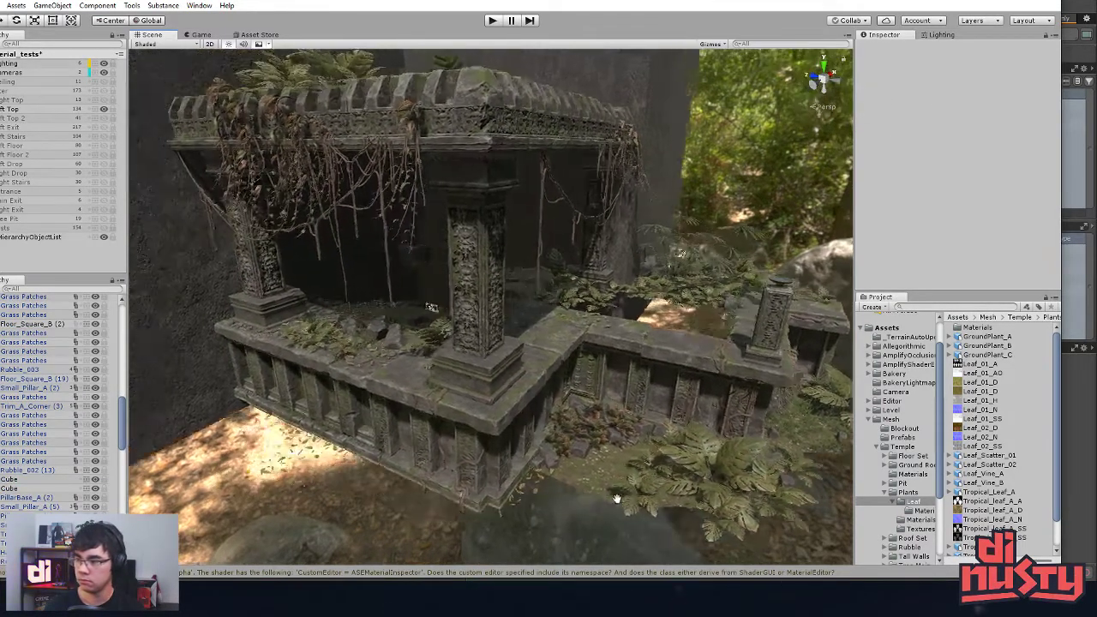
left_click_drag(612, 498, 601, 503, "alt")
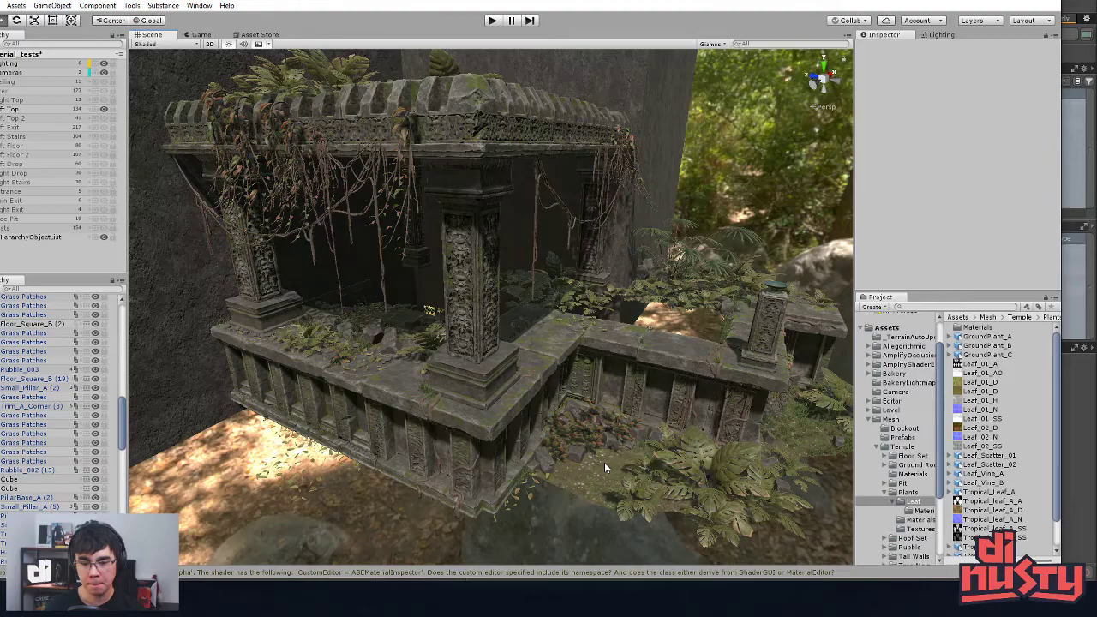
left_click(439, 443)
left_click(367, 470)
left_click(347, 446)
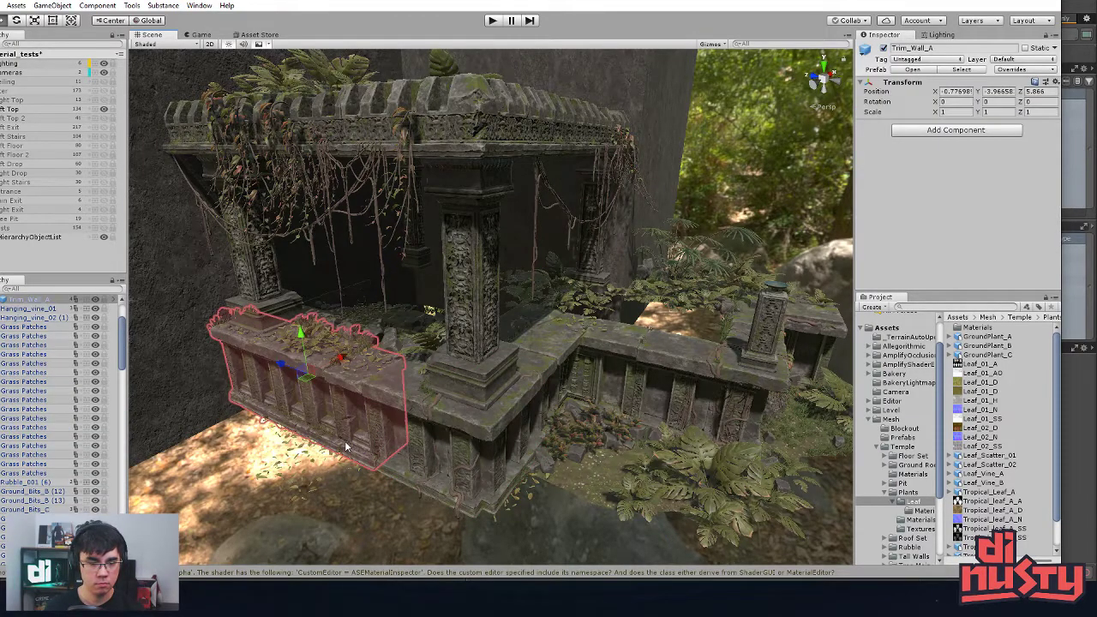
left_click(228, 294)
left_click(480, 439)
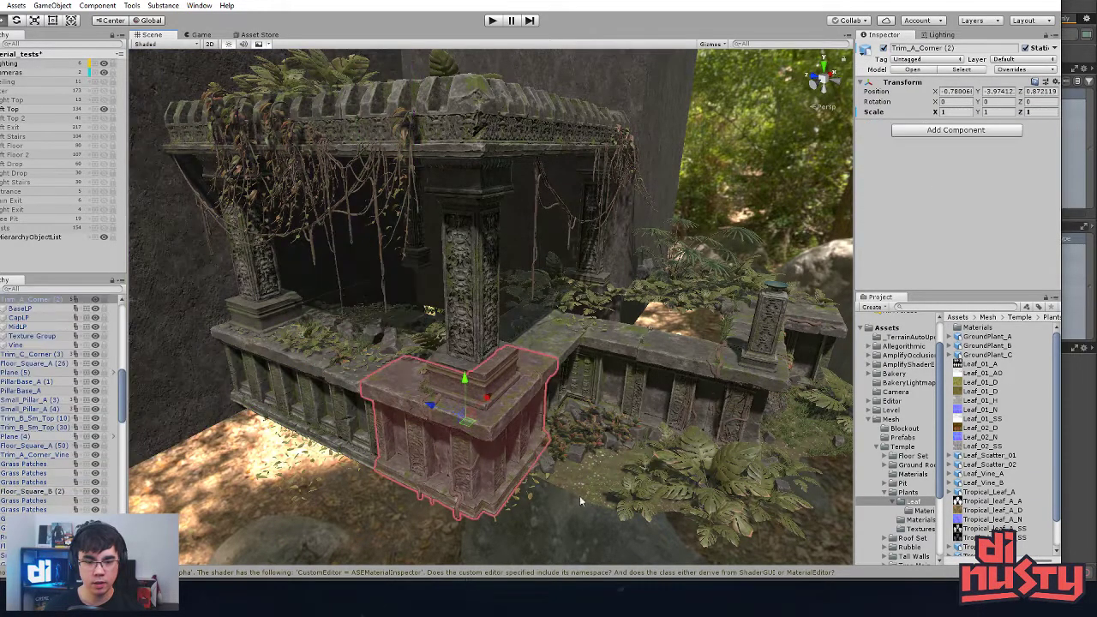
left_click(587, 360)
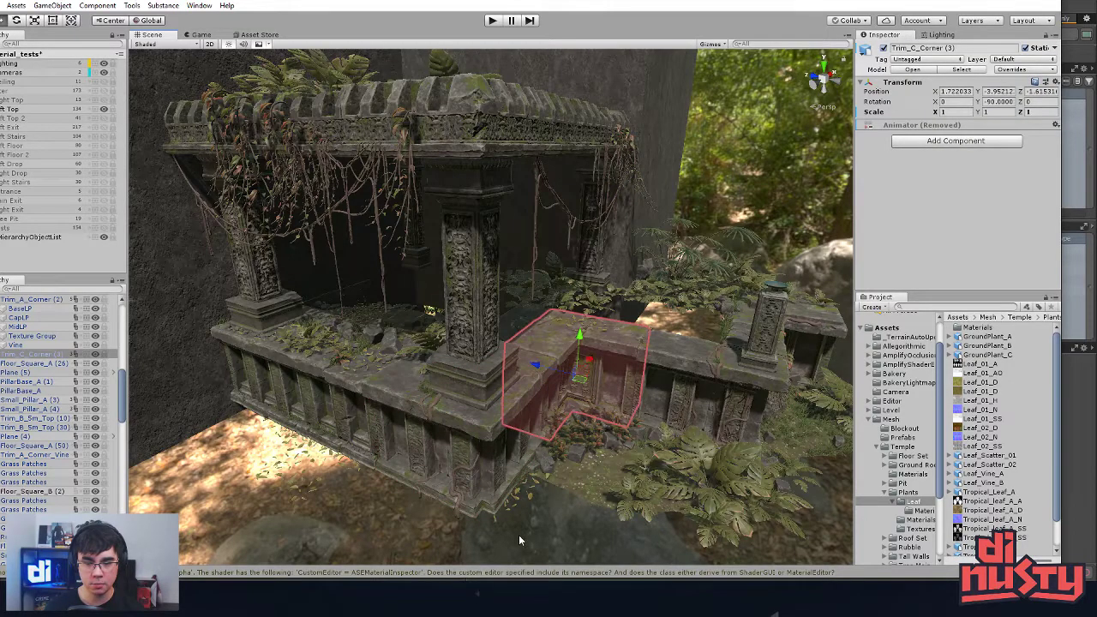
left_click(519, 536)
left_click(337, 420)
left_click(433, 439)
left_click(503, 421)
left_click(501, 424)
left_click(562, 352)
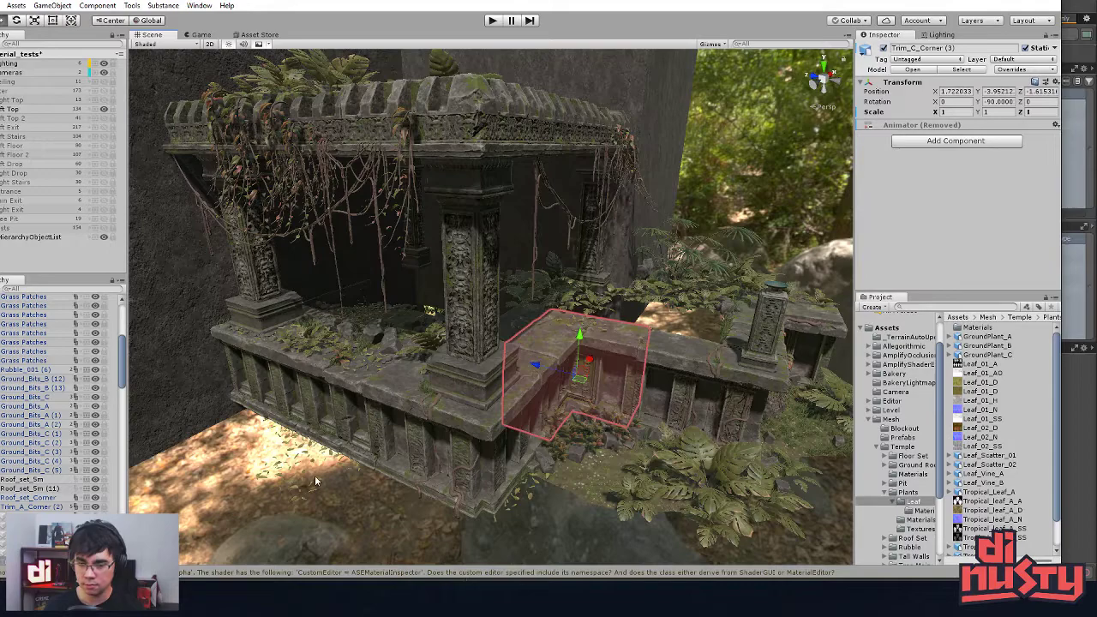
Step: Highlight Trim_A_Corner (2), Trim_C_Corner (3) and Trim_Wall_A together, clear the selection and review the whole section
left_click(495, 448)
left_click(582, 362, "shift")
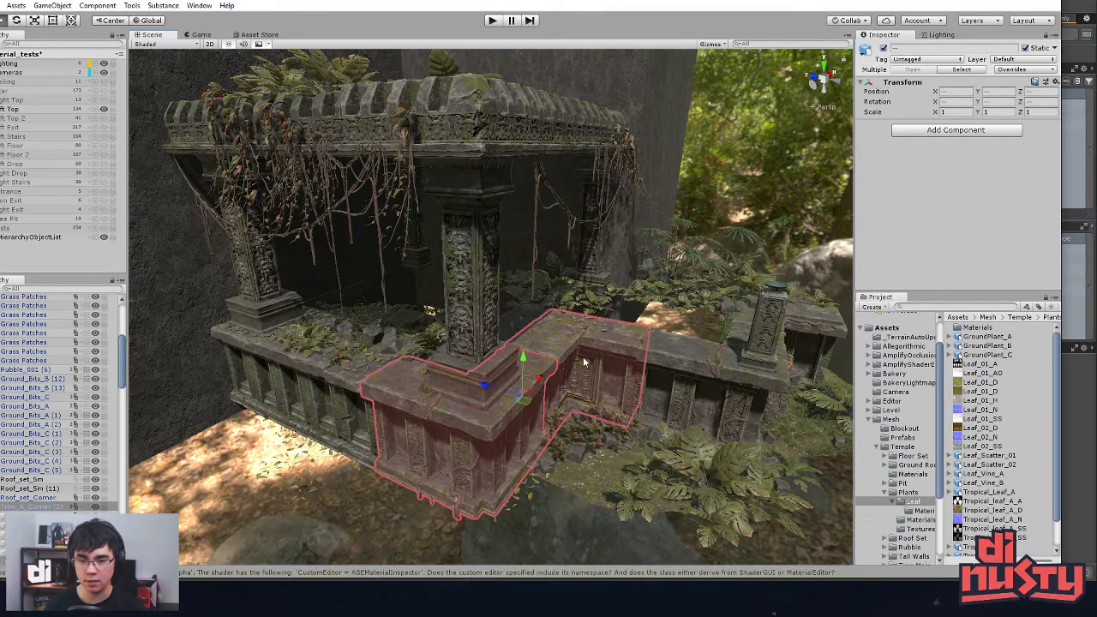
left_click(300, 397, "shift")
left_click(396, 516)
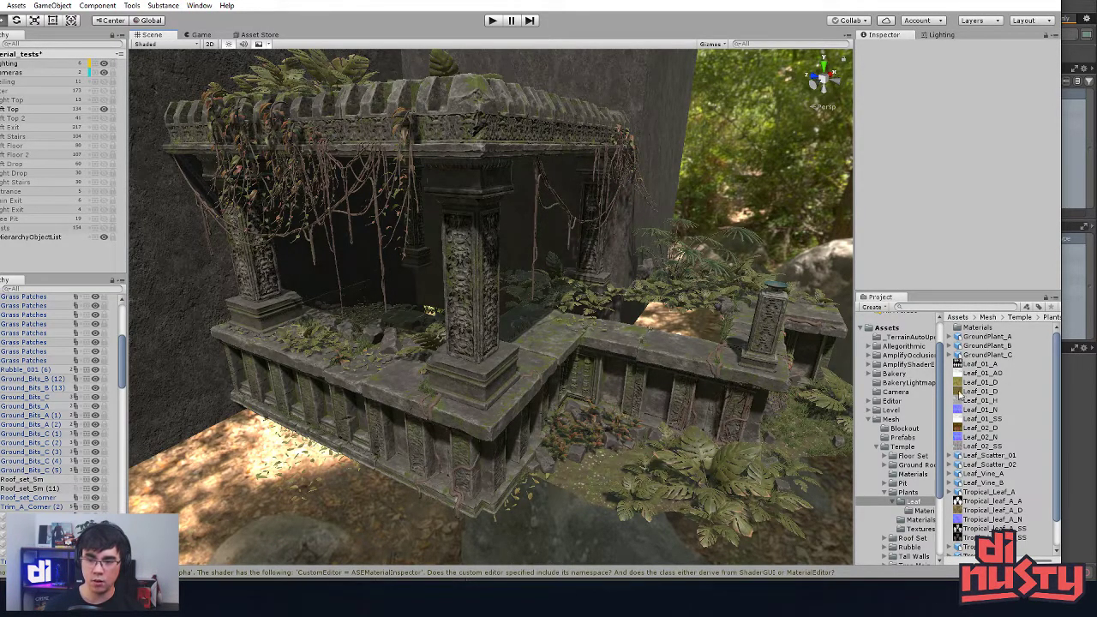
middle_click_drag(504, 386, 477, 343)
left_click_drag(477, 343, 572, 248, "alt")
middle_click_drag(627, 305, 661, 350)
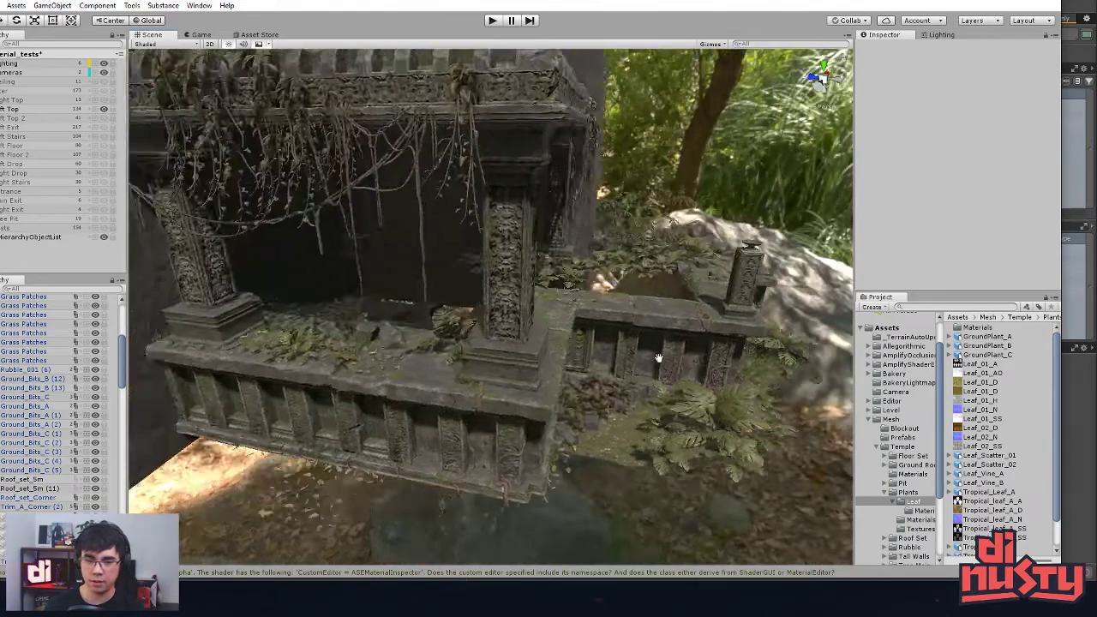
left_click_drag(660, 351, 535, 369, "alt")
middle_click_drag(535, 369, 468, 382)
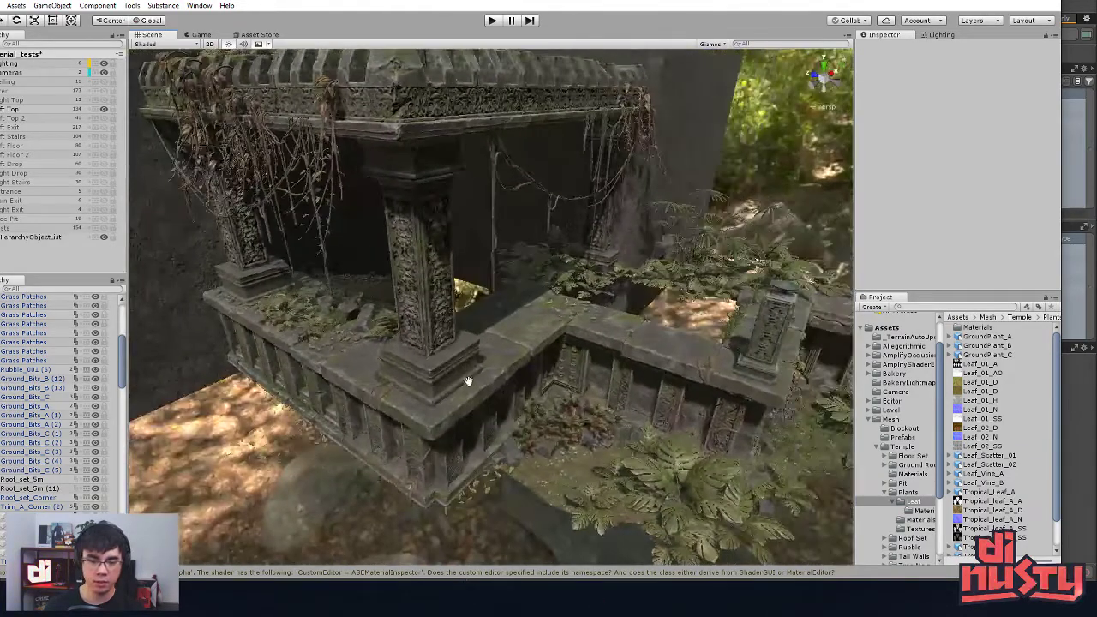
Step: Expand the Tests group and select all of its contents, starting from Floor_Square_B (3)
left_click_drag(468, 380, 238, 297, "alt")
left_click(94, 228)
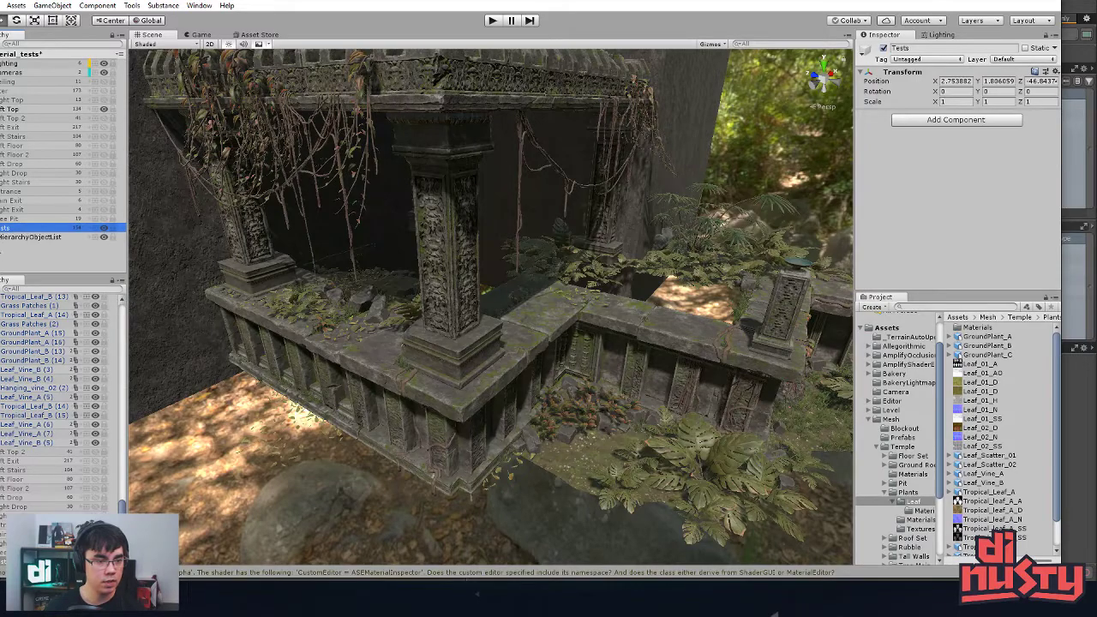
left_click(1, 228)
left_click(17, 238)
scroll(24, 241, "down", 12)
scroll(24, 245, "down", 10)
left_click(26, 267, "shift")
scroll(28, 248, "up", 9)
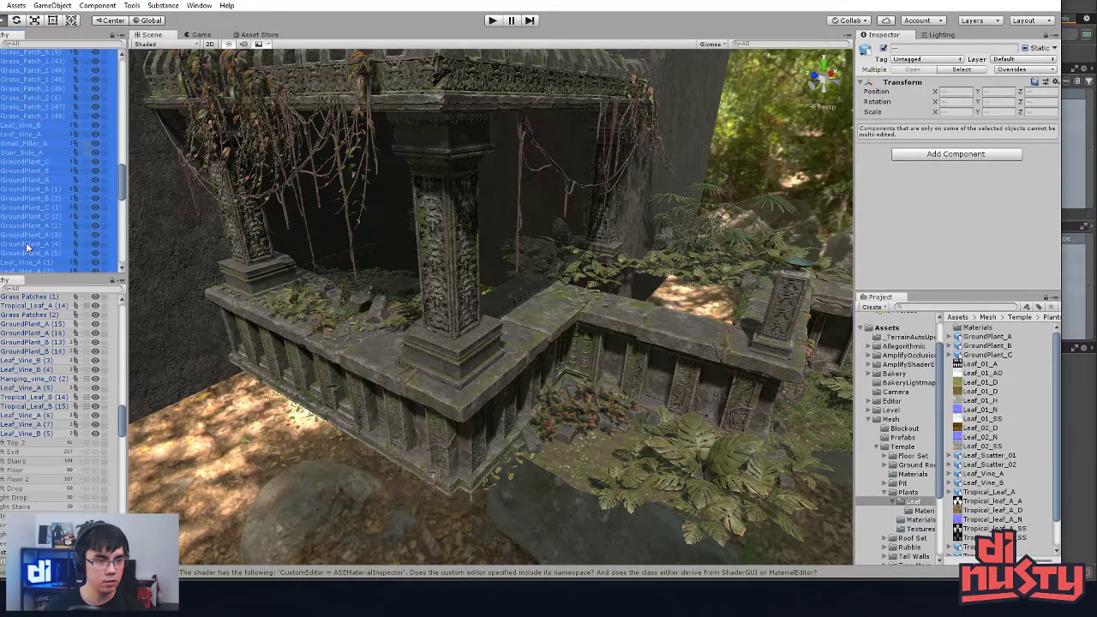
scroll(27, 240, "up", 10)
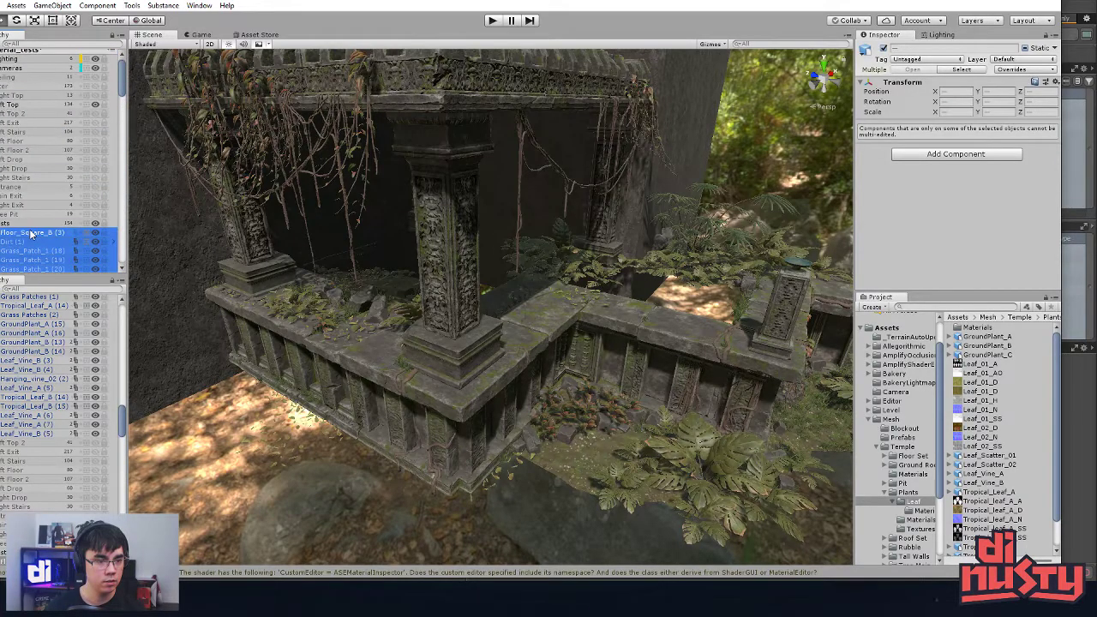
Step: Paste copies of Trim_Wall_A, Trim_A_Corner (2) and Trim_C_Corner (3) at the scene root, isolated from the rest of the temple
left_click(26, 223)
scroll(82, 129, "up", 1)
key("f")
left_click(30, 237)
left_click(30, 229)
key("ctrl+v")
left_click(354, 276)
Step: Review the three isolated wall modules from several angles and collapse the Tests group
left_click_drag(355, 277, 472, 317, "alt")
middle_click_drag(471, 317, 420, 291)
left_click_drag(419, 291, 389, 259, "alt")
middle_click_drag(389, 259, 468, 262)
left_click_drag(467, 261, 420, 274, "alt")
scroll(49, 221, "up", 15)
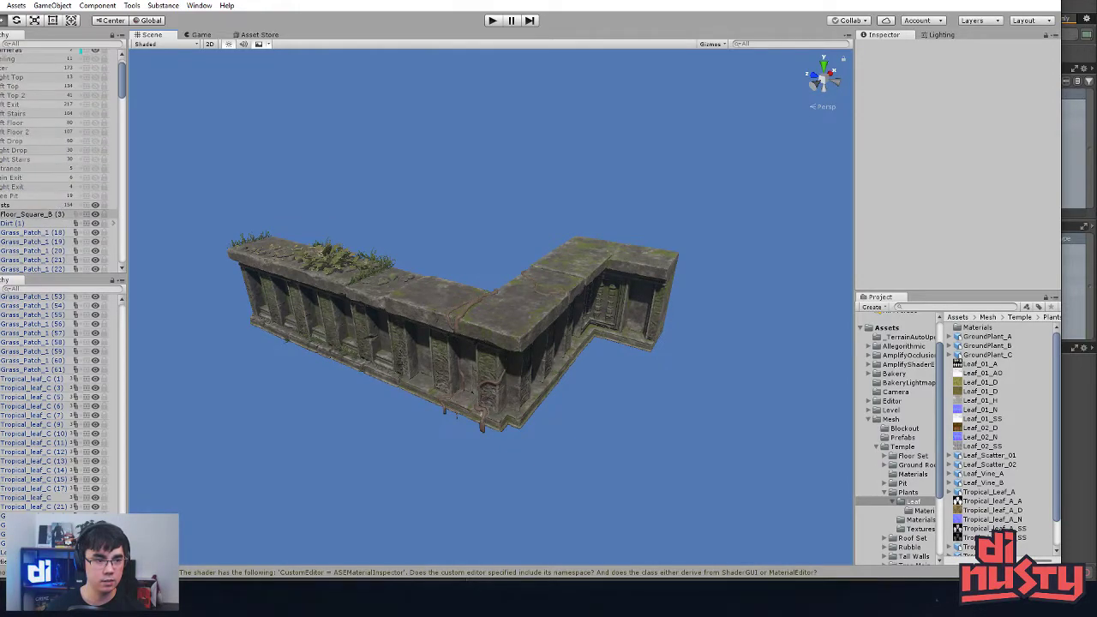
left_click(1, 205)
left_click(396, 303)
left_click(470, 316)
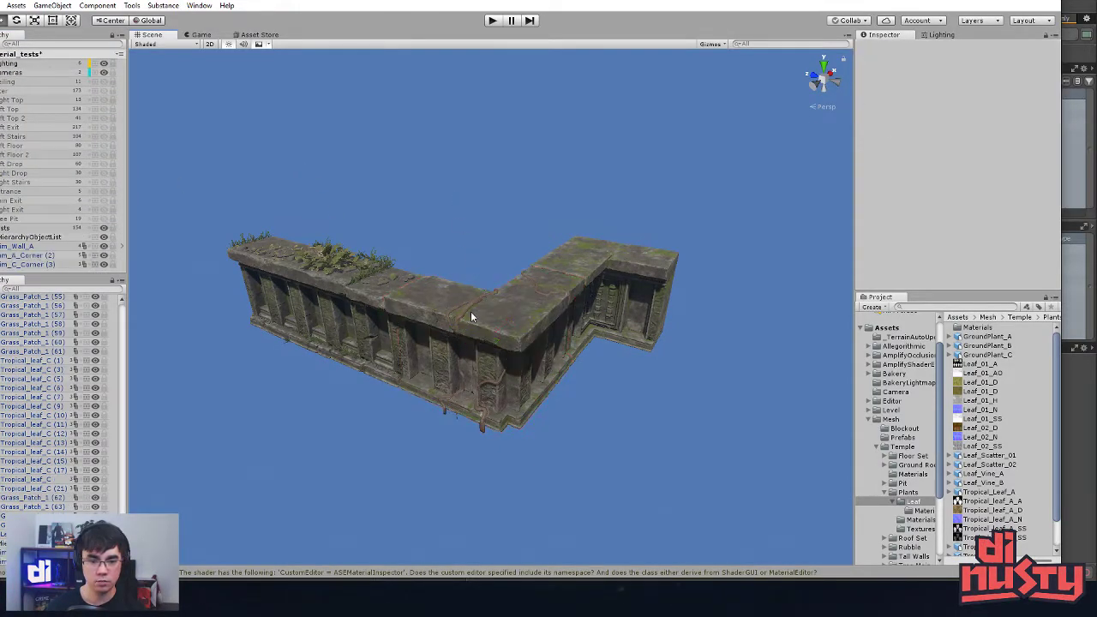
Step: Expand Trim_A_Corner (2) and examine its parts CapLP, BaseLP, MidLP and Texture Group one by one
left_click(471, 315)
scroll(449, 343, "up", 3)
left_click(1, 256)
scroll(17, 245, "down", 1)
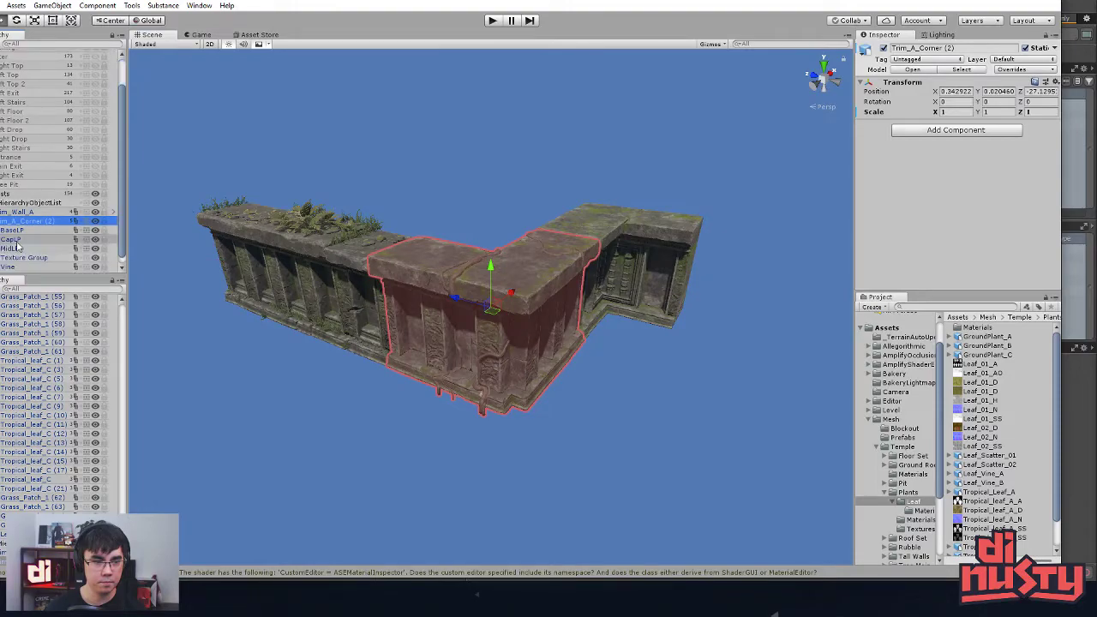
left_click(31, 239)
left_click(19, 230)
left_click(26, 248)
left_click(29, 258)
Step: Try to move Texture Group out of its place within Trim_A_Corner (2)
left_click_drag(28, 258, 96, 263)
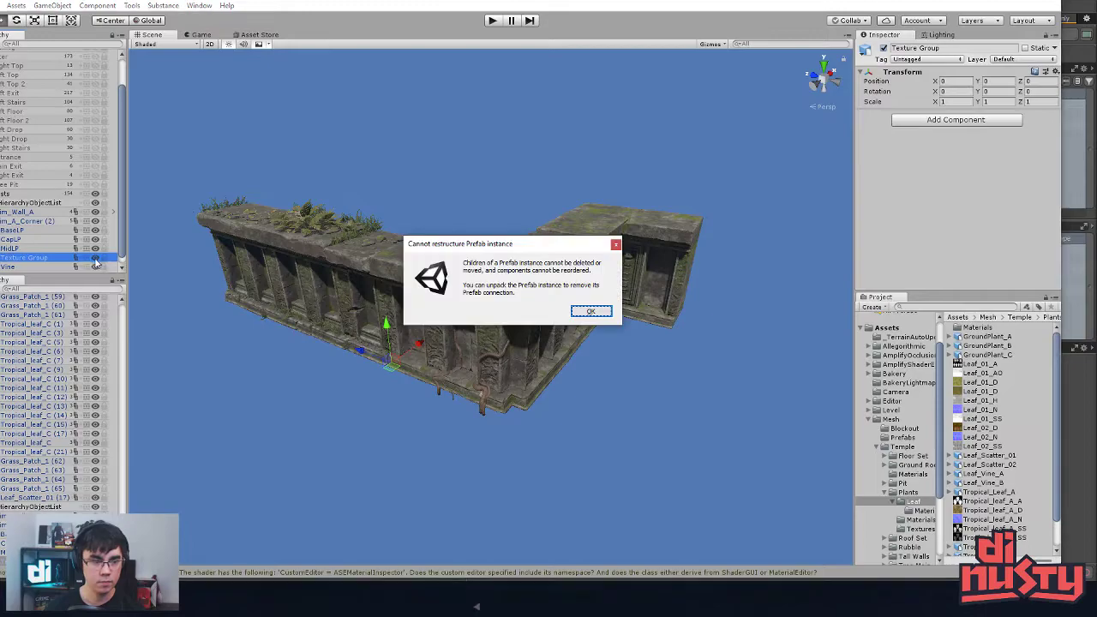
left_click(615, 245)
left_click(26, 248)
left_click_drag(29, 258, 31, 254)
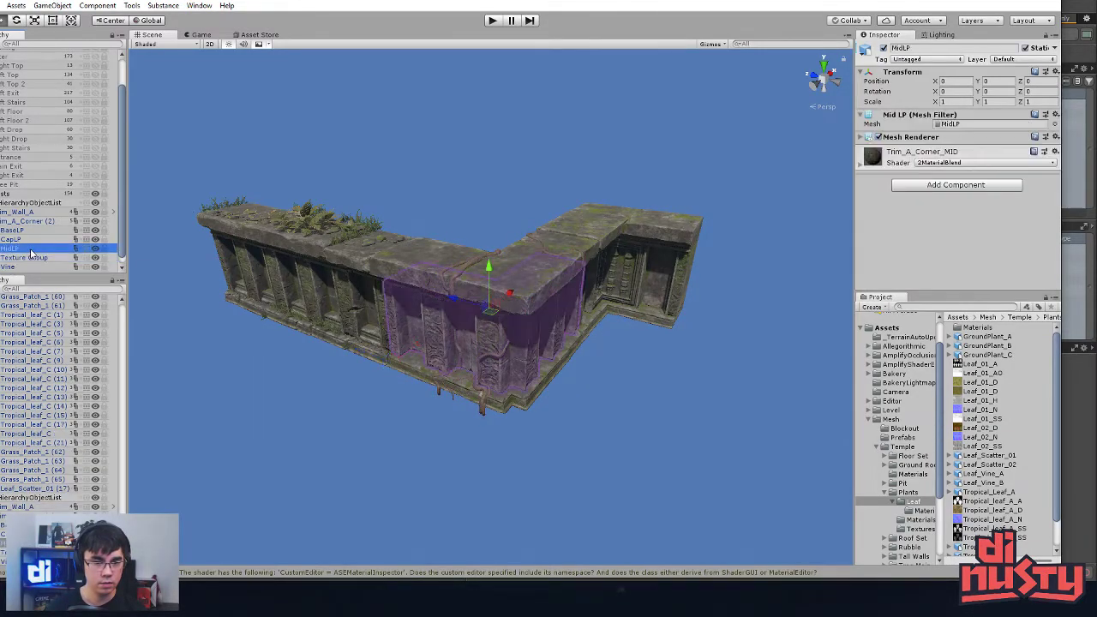
Step: Examine Trim_A_Corner (2) as a whole beside the neighbouring dressed wall module
left_click(35, 223)
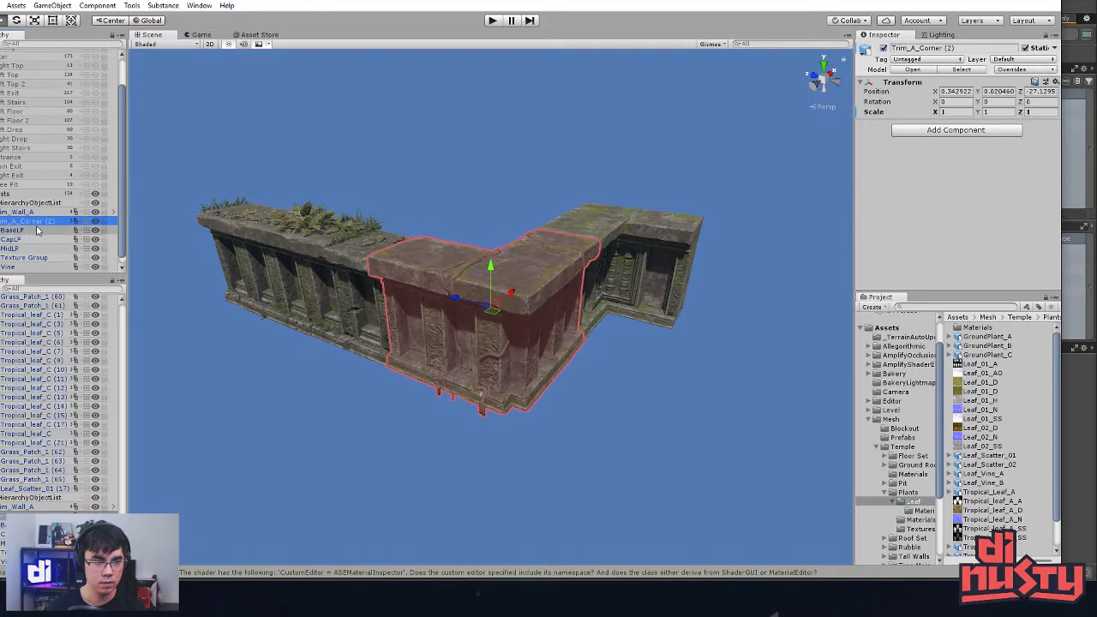
left_click(411, 364)
left_click(415, 396)
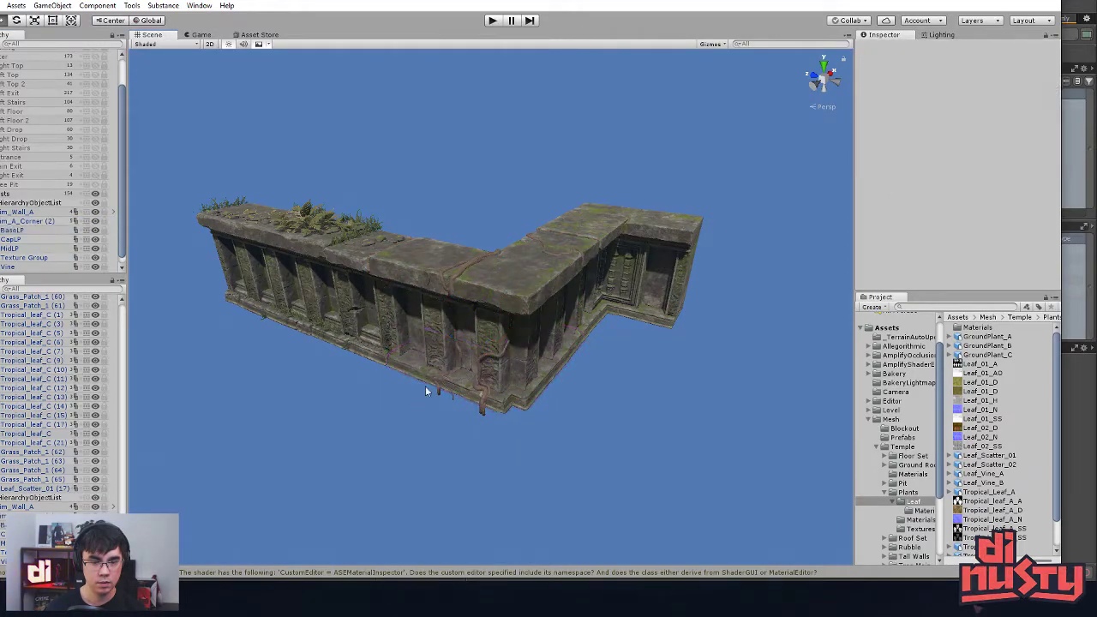
left_click(478, 308)
left_click(346, 260)
left_click(452, 307)
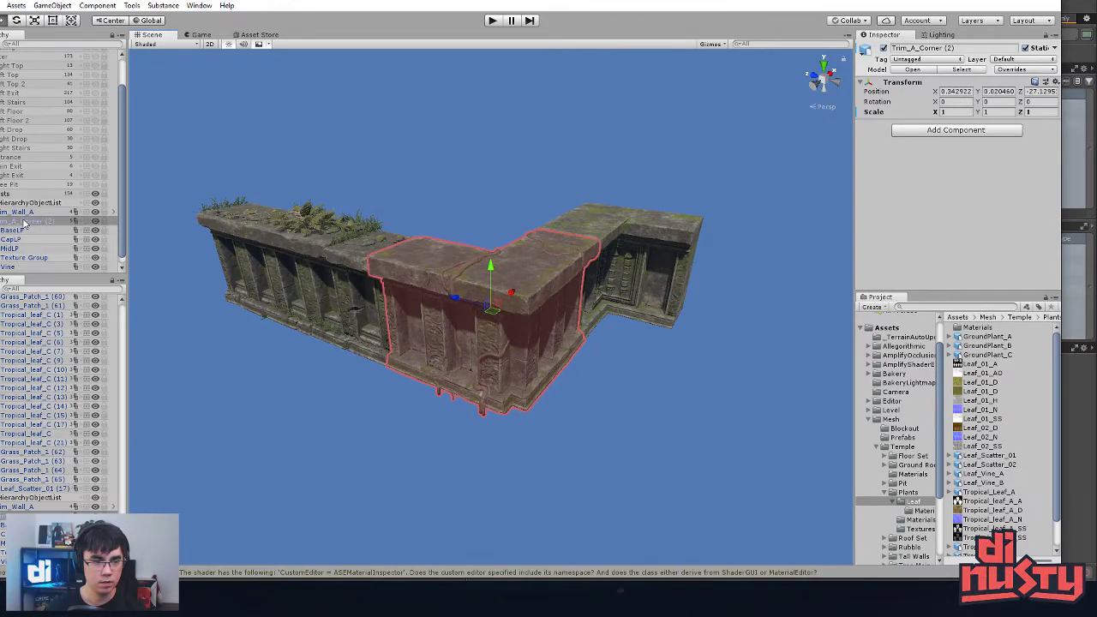
Step: Create a new original prefab from Trim_A_Corner (2) in the Mesh > Prefabs folder
left_click(904, 437)
left_click_drag(34, 222, 271, 338)
left_click_drag(402, 412, 1004, 377)
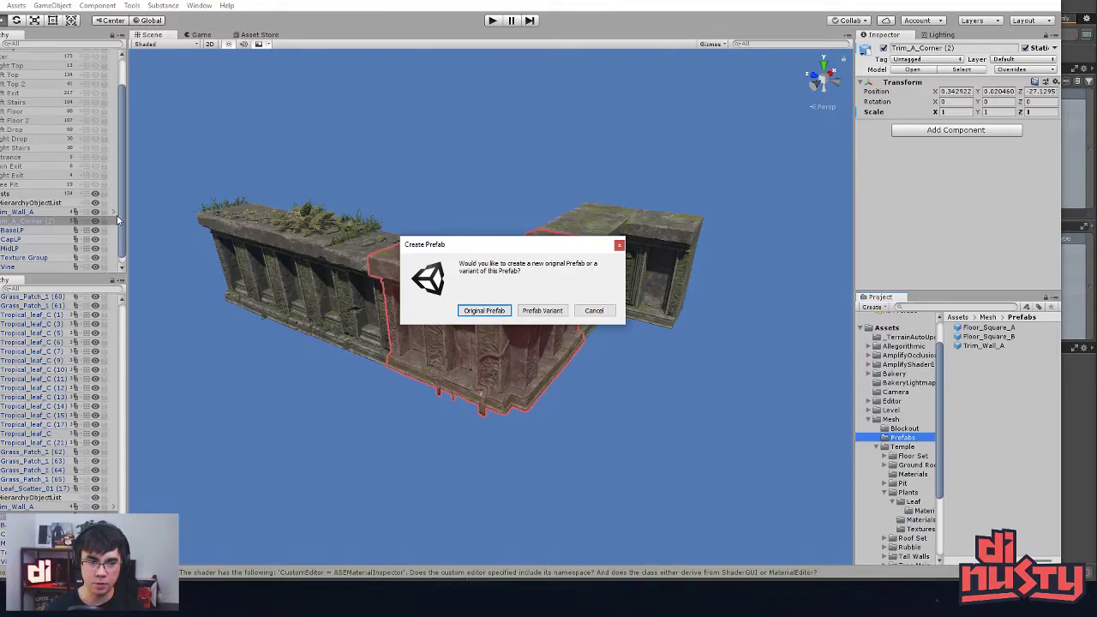
left_click(493, 311)
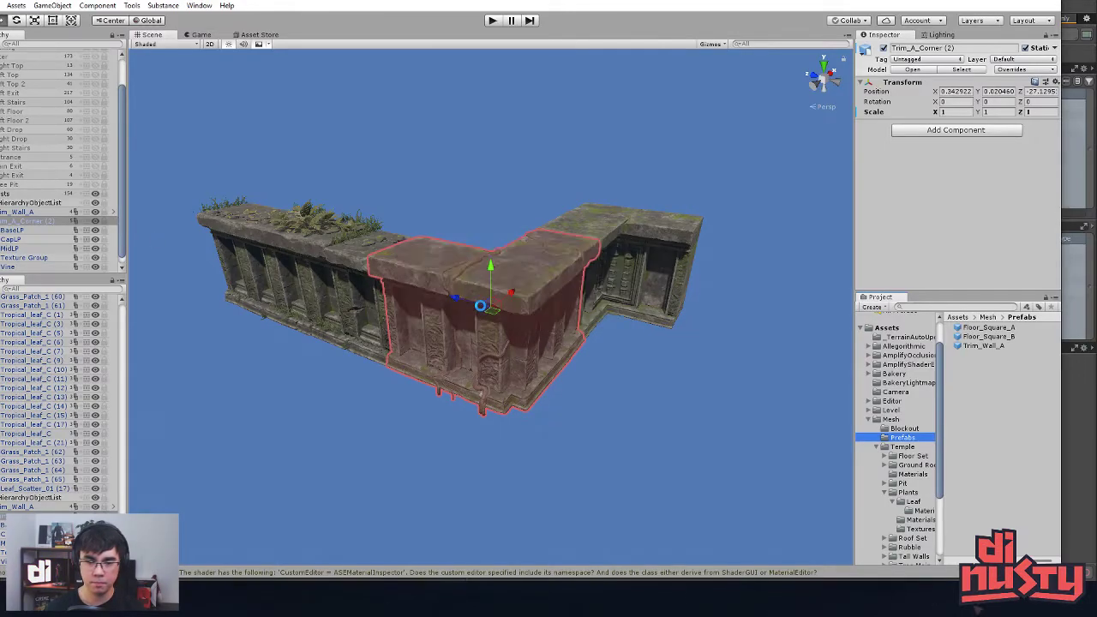
left_click(743, 371)
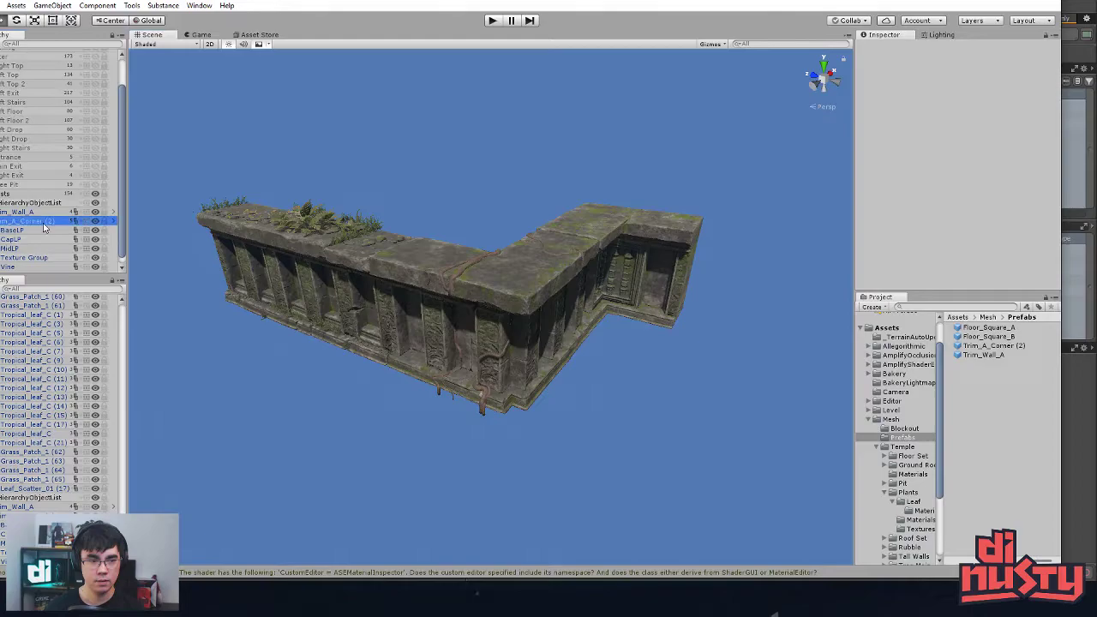
left_click(117, 221)
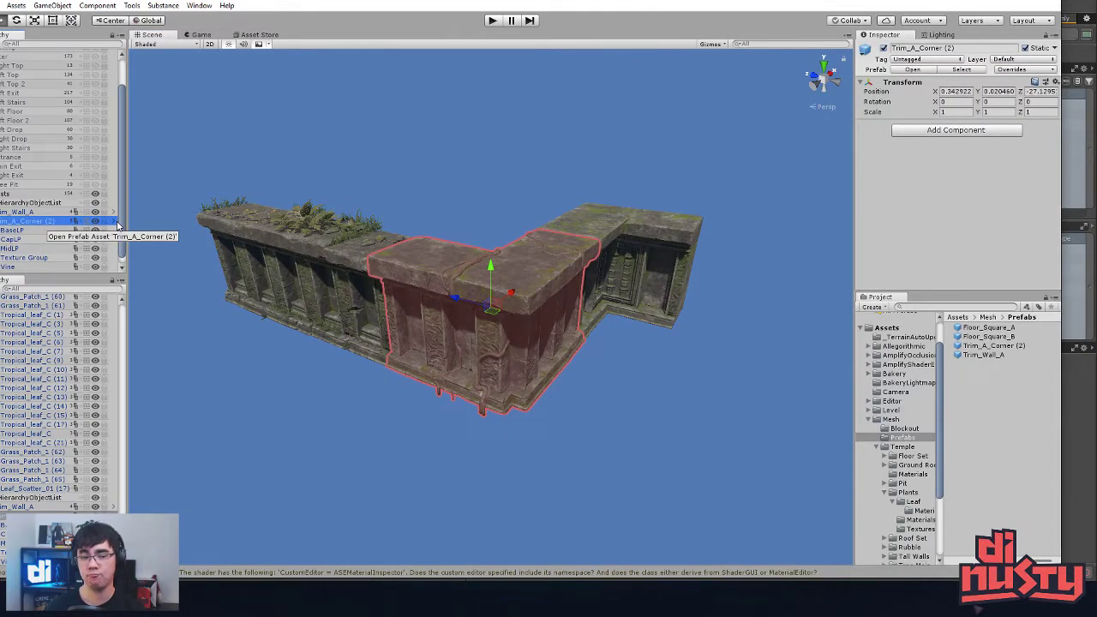
Step: Rename the new corner prefab asset as Trim_A_Corner
left_click(998, 346)
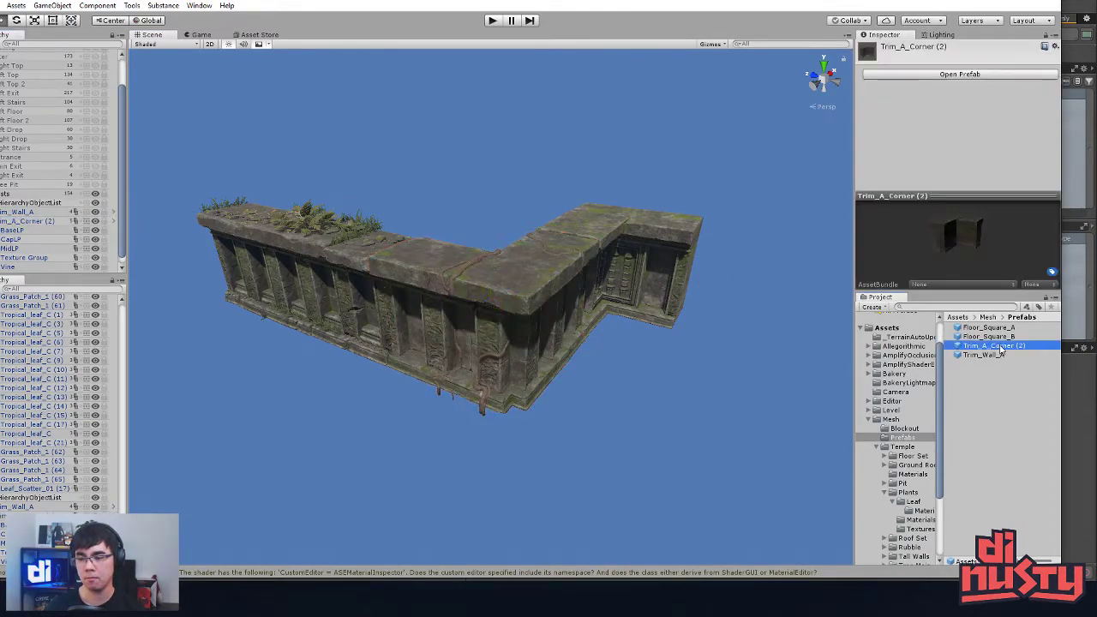
left_click(1014, 347)
key("Return")
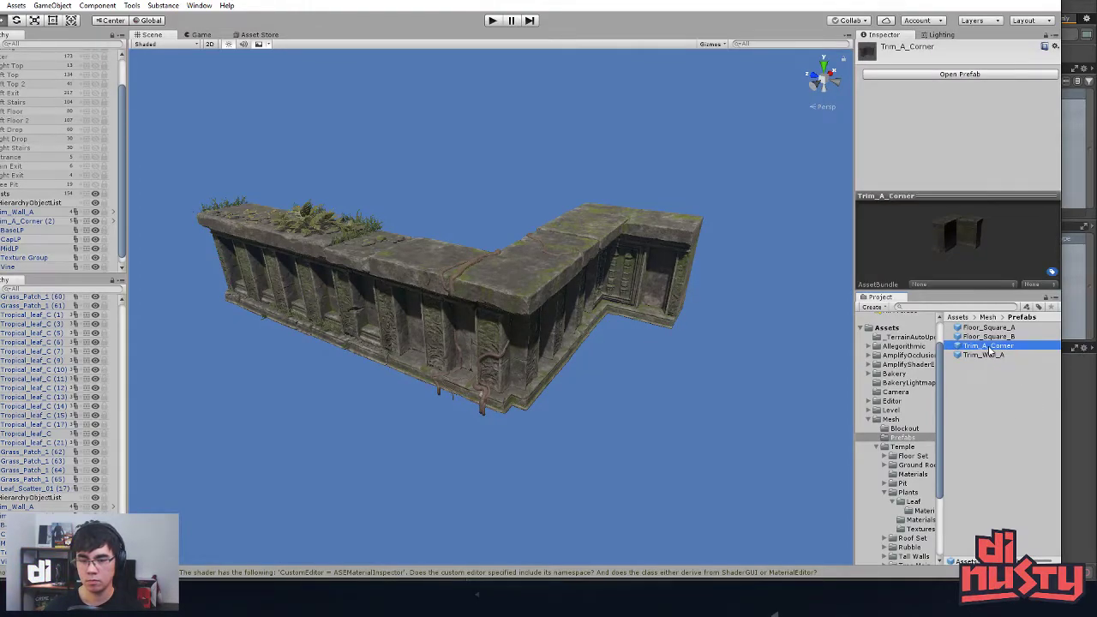
Step: Open the Trim_A_Corner prefab for editing and list the scene view's shading modes
double_click(989, 347)
scroll(646, 313, "up", 5)
scroll(646, 313, "down", 5)
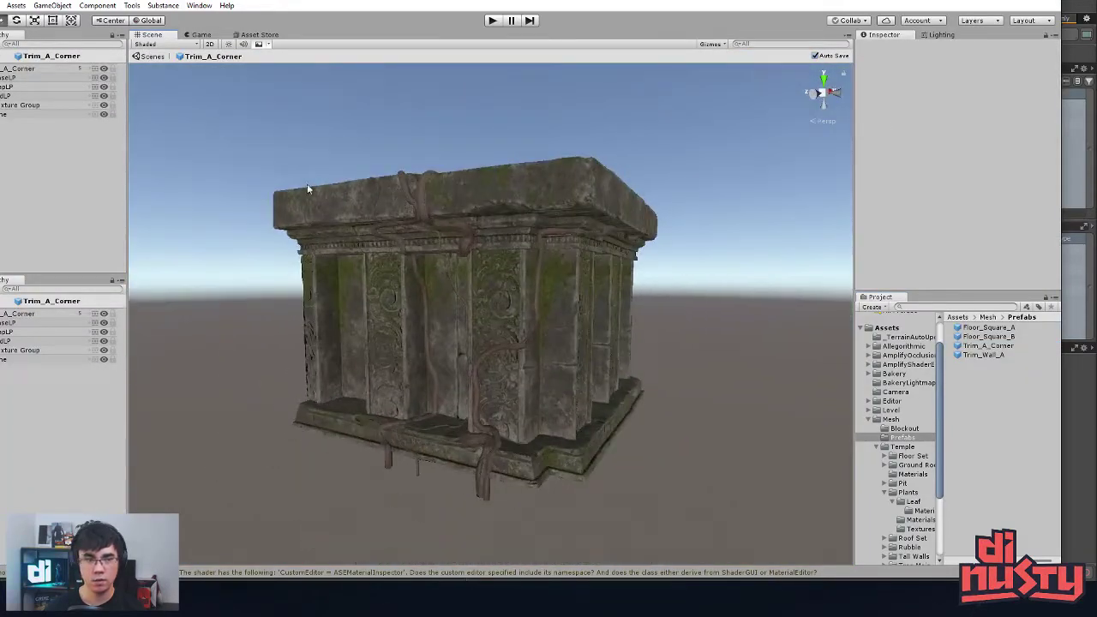
left_click(195, 45)
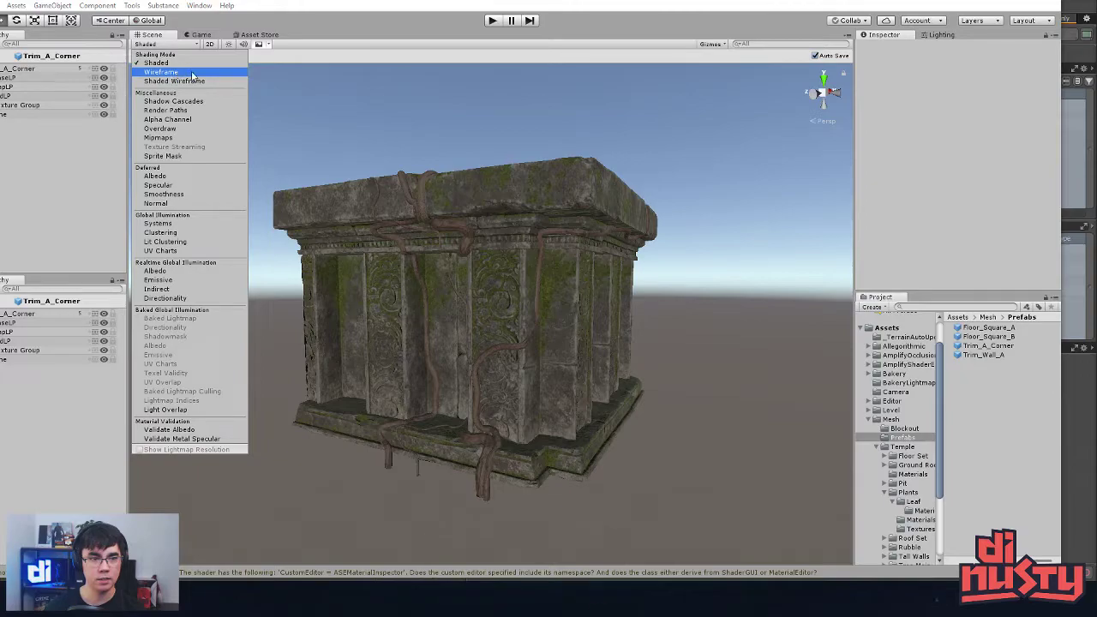
Step: Inspect the corner trim in Shaded Wireframe mode and return the view to Shaded
left_click(206, 82)
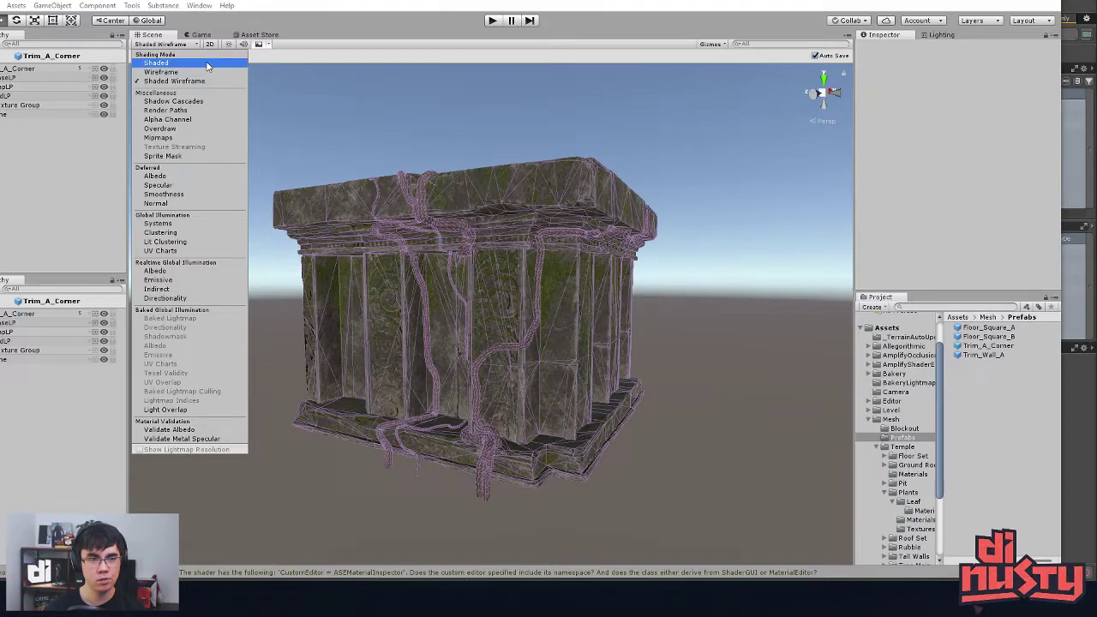
left_click(207, 64)
left_click(326, 101)
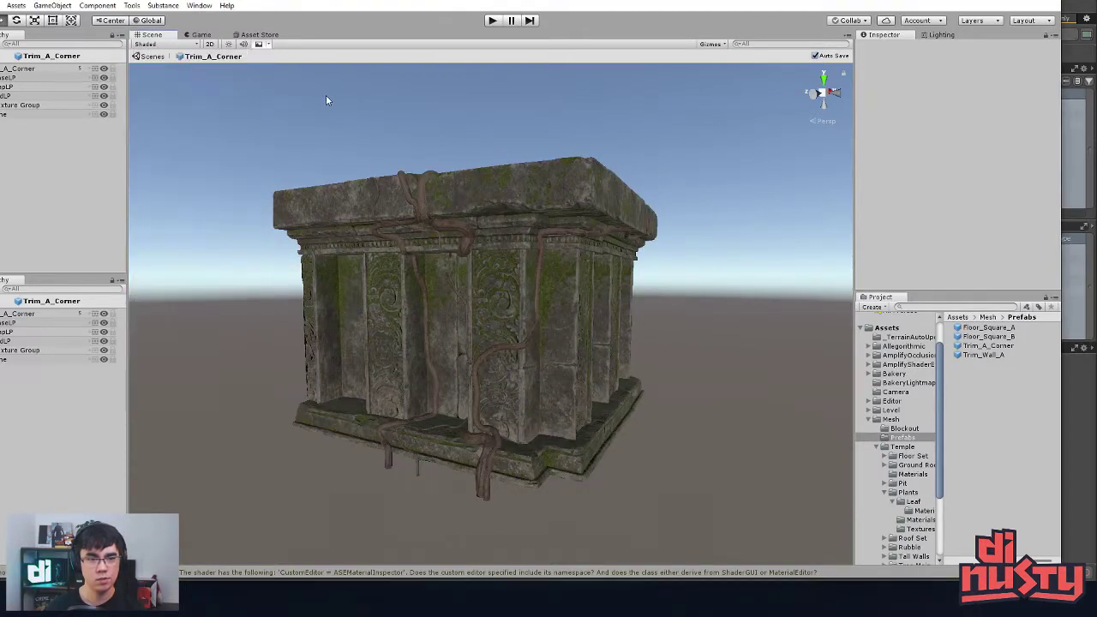
Step: Turn off the skybox in the scene view so the corner trim shows against a plain background
left_click(268, 44)
left_click(283, 51)
left_click_drag(506, 120, 579, 308, "alt")
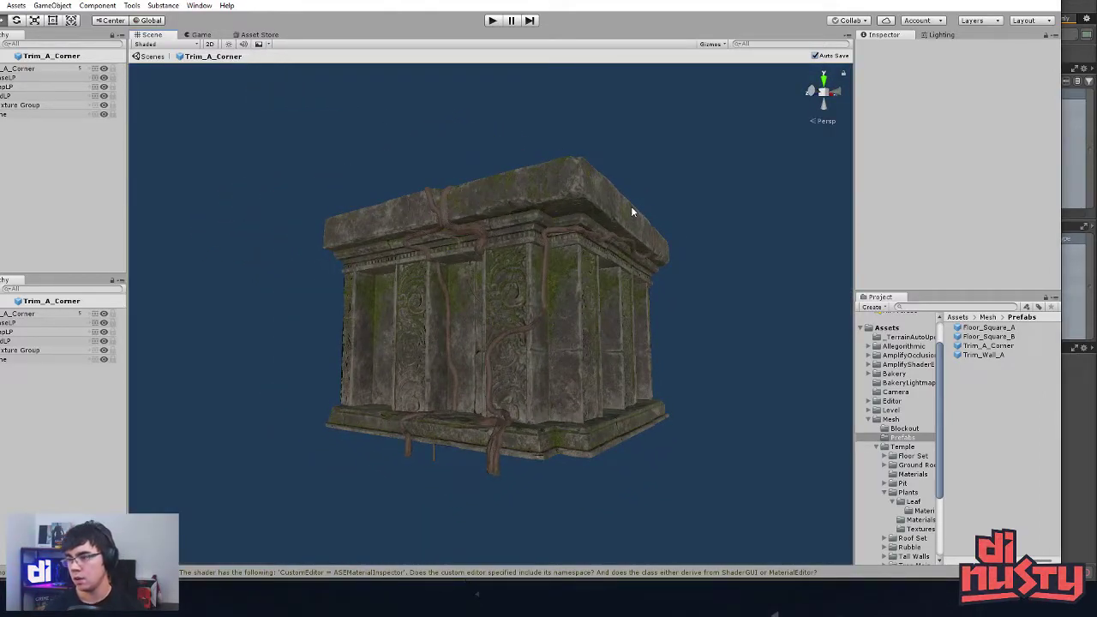
left_click_drag(631, 211, 644, 330, "alt")
left_click(23, 333)
left_click(22, 324)
left_click(33, 377)
left_click(21, 332)
left_click(21, 323)
left_click(21, 332)
left_click(20, 350)
left_click(19, 343)
left_click(30, 395)
right_click(42, 400)
left_click(22, 390)
right_click(21, 393)
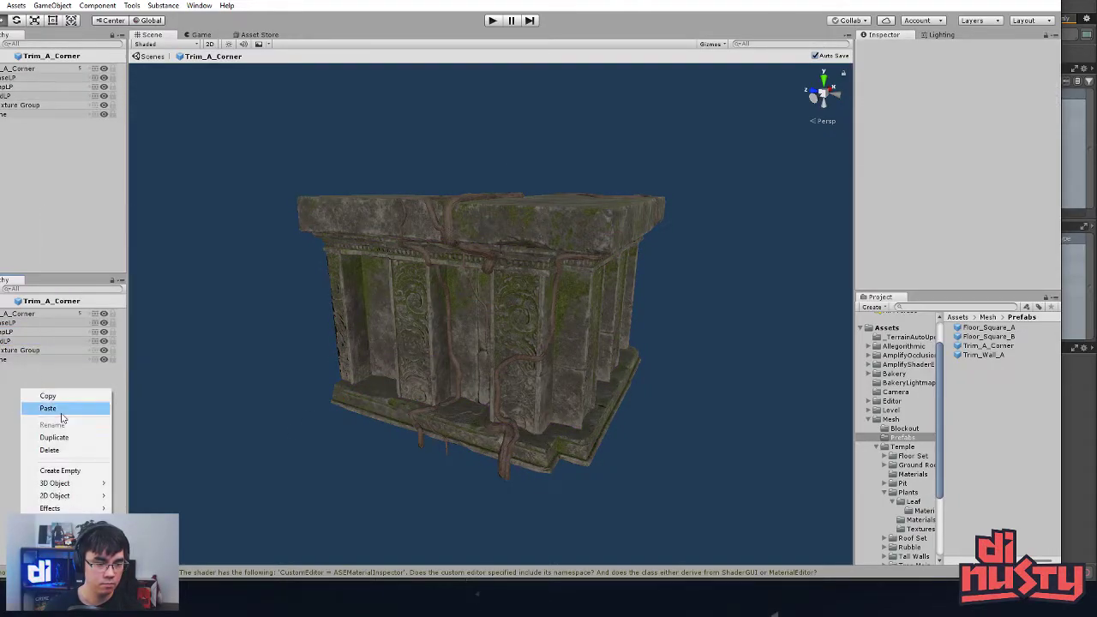
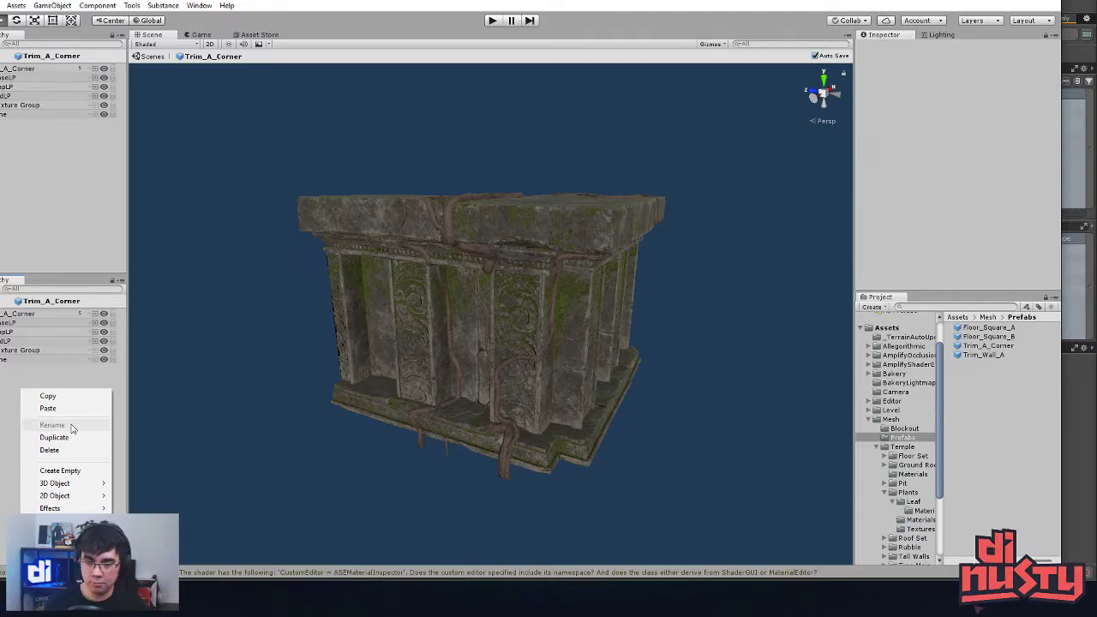
left_click(514, 180)
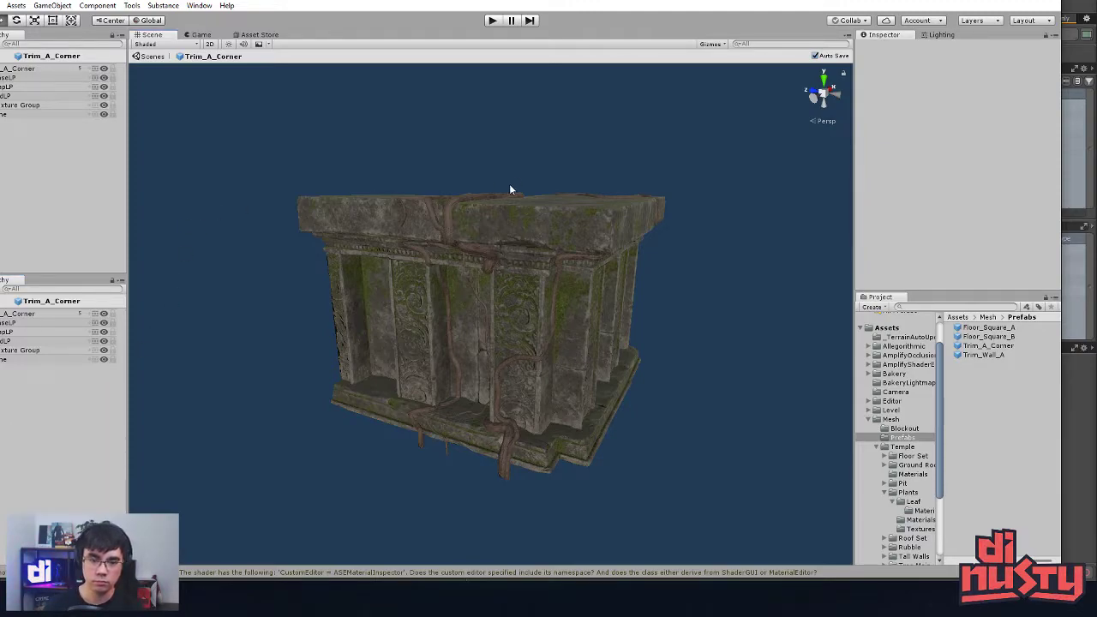
left_click(450, 206)
left_click(525, 162)
left_click(450, 207)
left_click(486, 133)
left_click_drag(507, 233, 547, 204, "alt")
left_click_drag(513, 271, 503, 381, "alt")
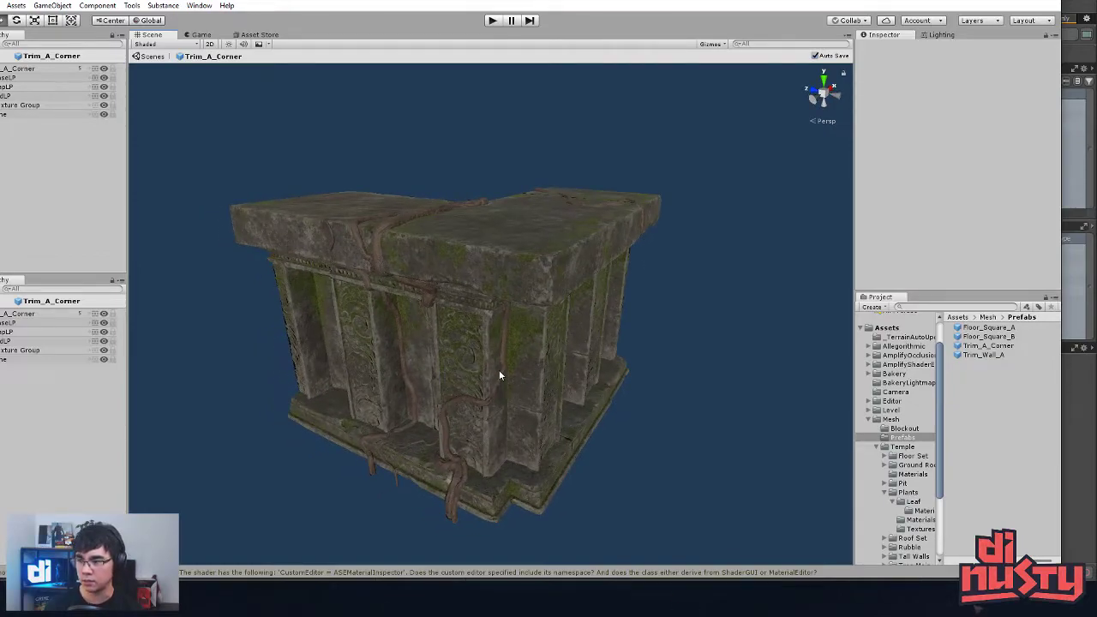
Step: Create three empty objects in the Trim_A_Corner prefab
right_click(26, 202)
left_click(34, 286)
right_click(79, 397)
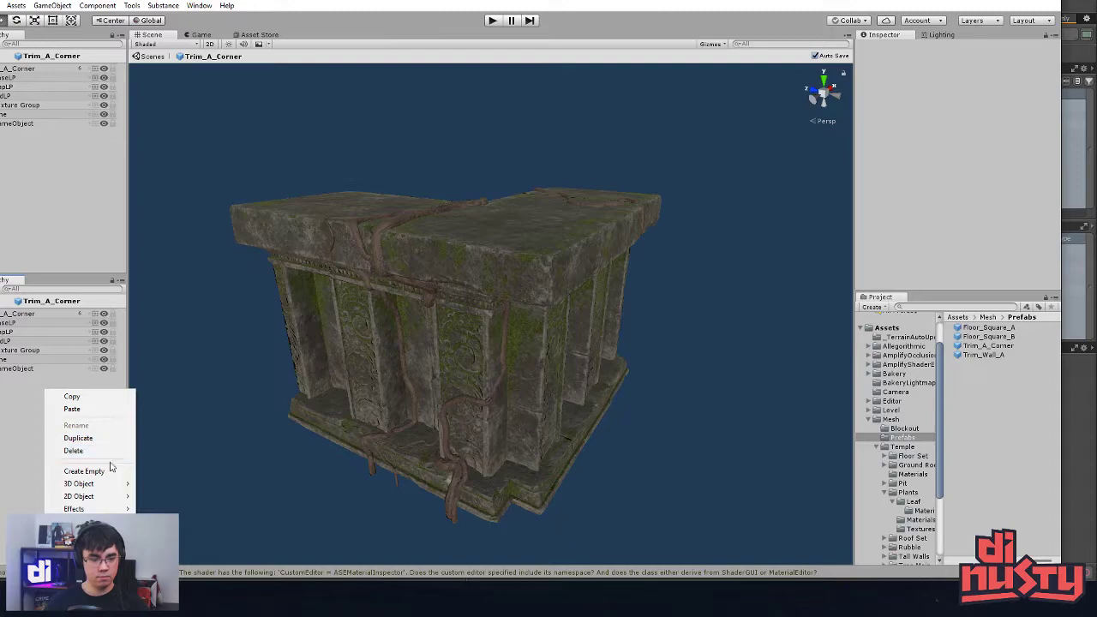
left_click(99, 471)
right_click(15, 438)
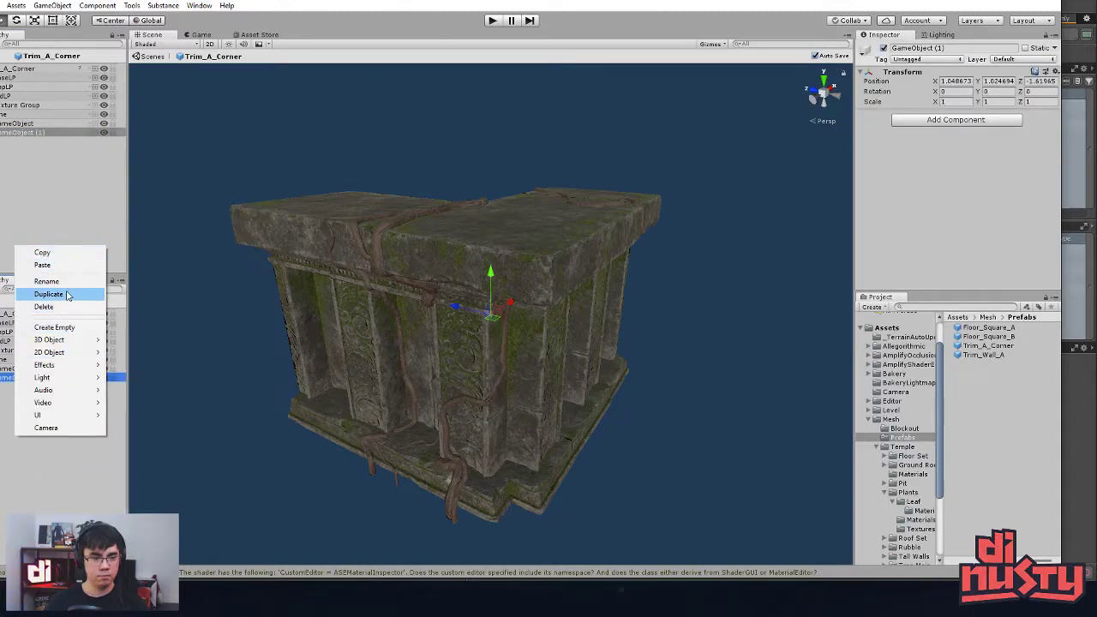
left_click(72, 327)
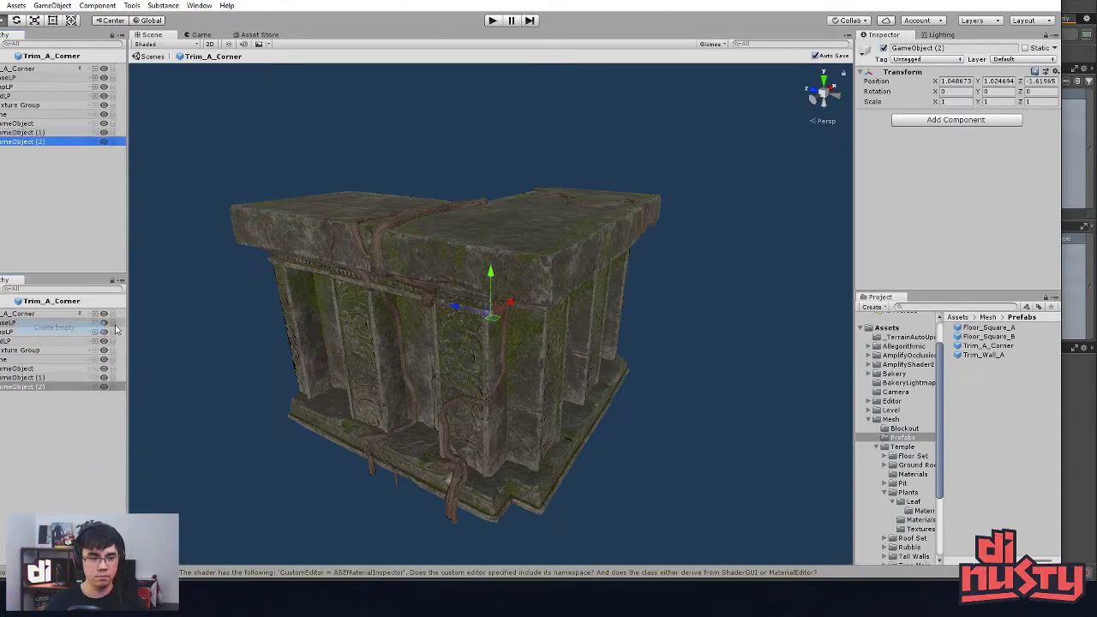
Step: Rename the three empty objects Stone, Plants and Grass
left_click(22, 359)
left_click(29, 369)
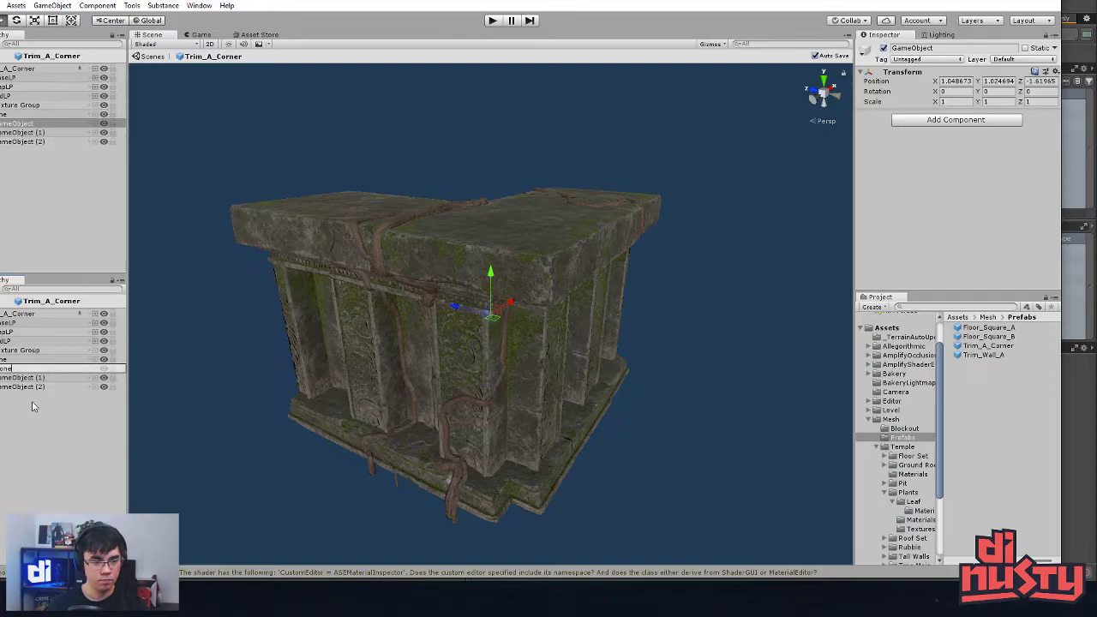
left_click(36, 380)
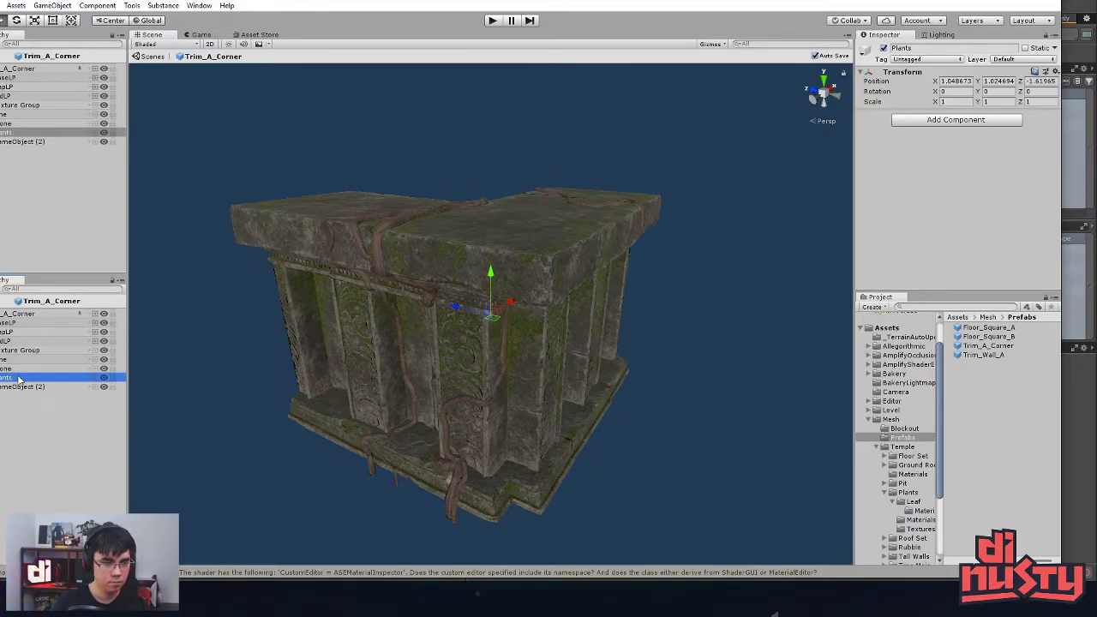
left_click(26, 386)
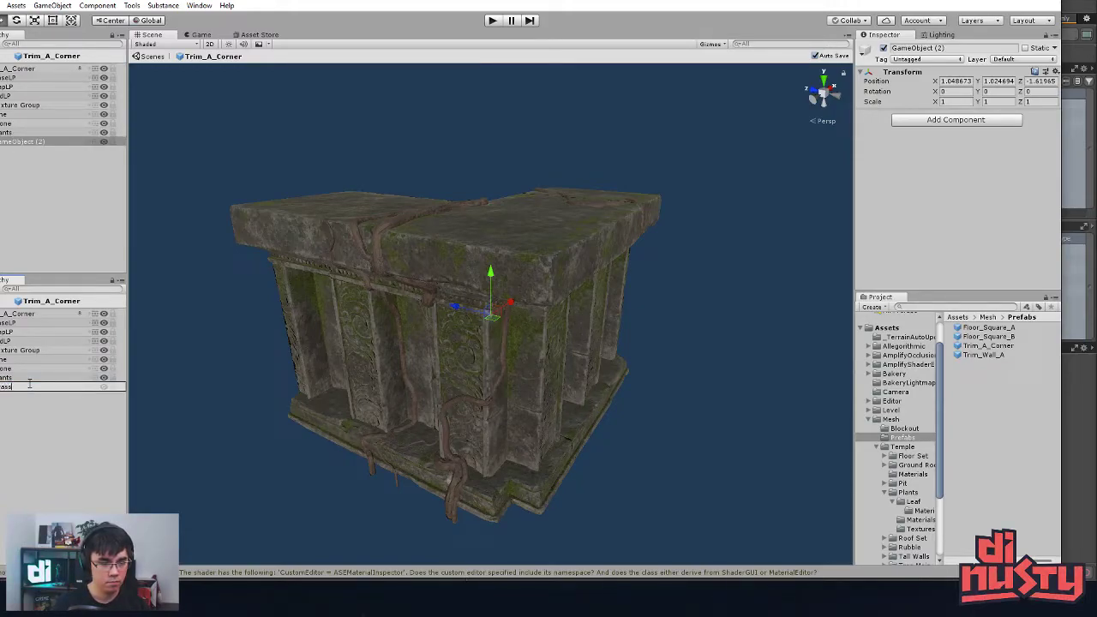
Step: Add a fourth empty object to the prefab and name it Vines
right_click(34, 441)
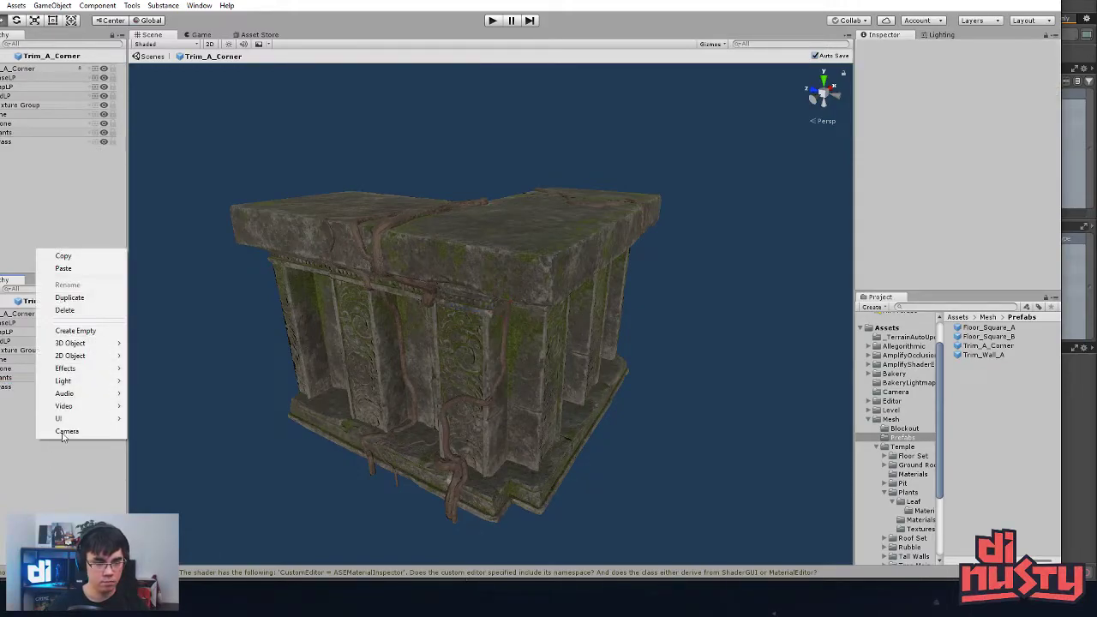
left_click(75, 331)
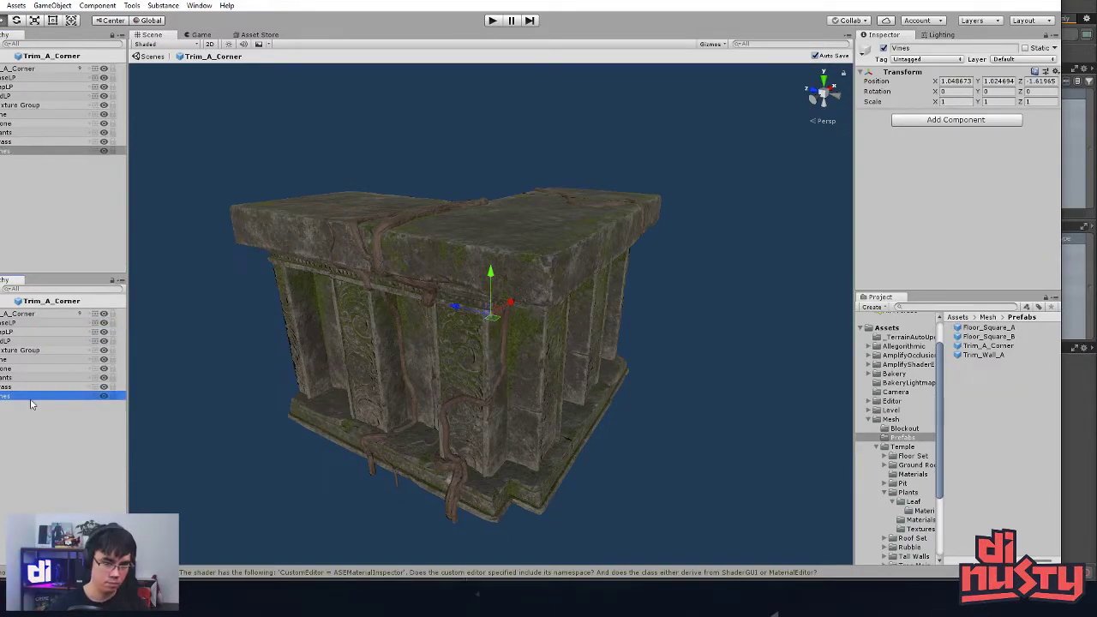
left_click(55, 455)
Step: Parent BaseLP, CapLP and MidLP under Stone and the Vine mesh under Vines
left_click(26, 332)
left_click(19, 360)
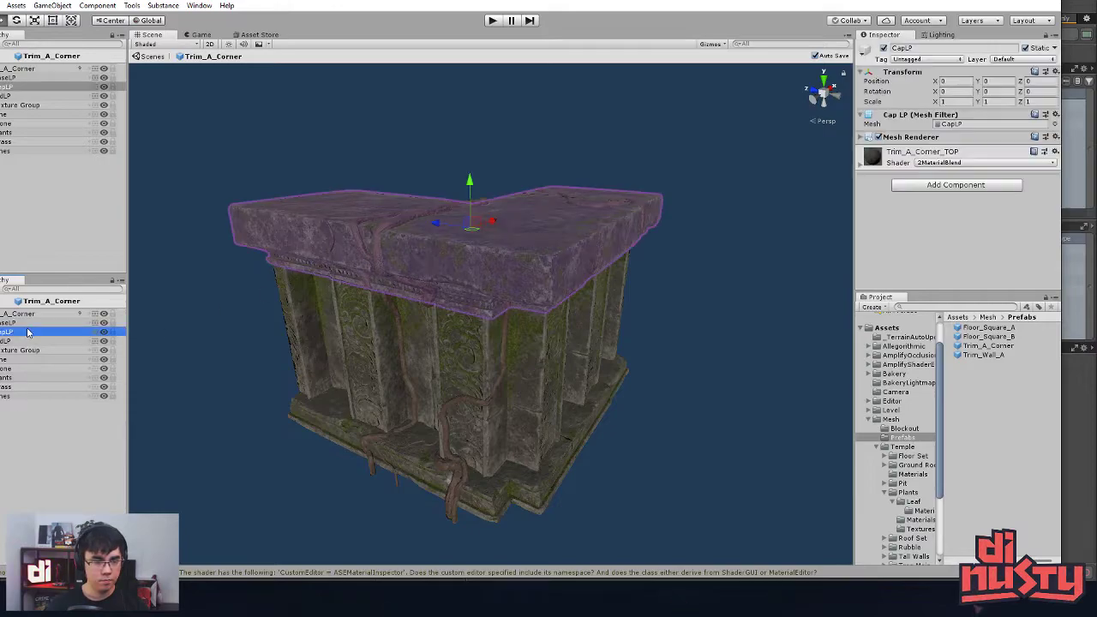
left_click(19, 378)
left_click(18, 368)
left_click(15, 323)
left_click(14, 339, "shift")
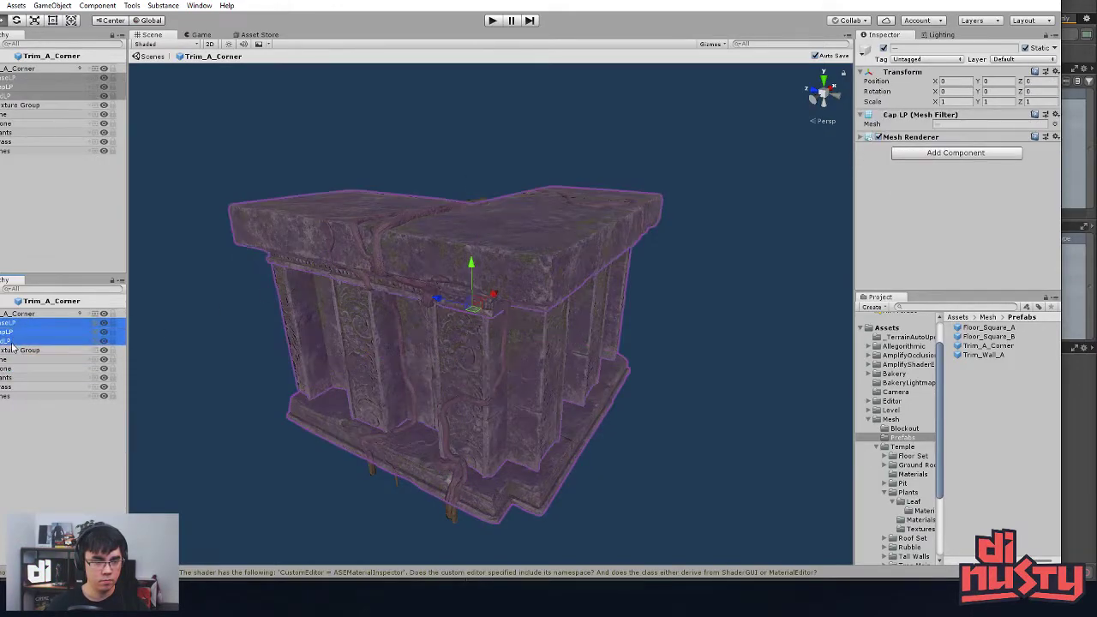
left_click(41, 444)
left_click_drag(21, 375, 24, 396)
left_click(33, 410)
Step: Delete the Texture Group object from the prefab
left_click(32, 333)
left_click(31, 325)
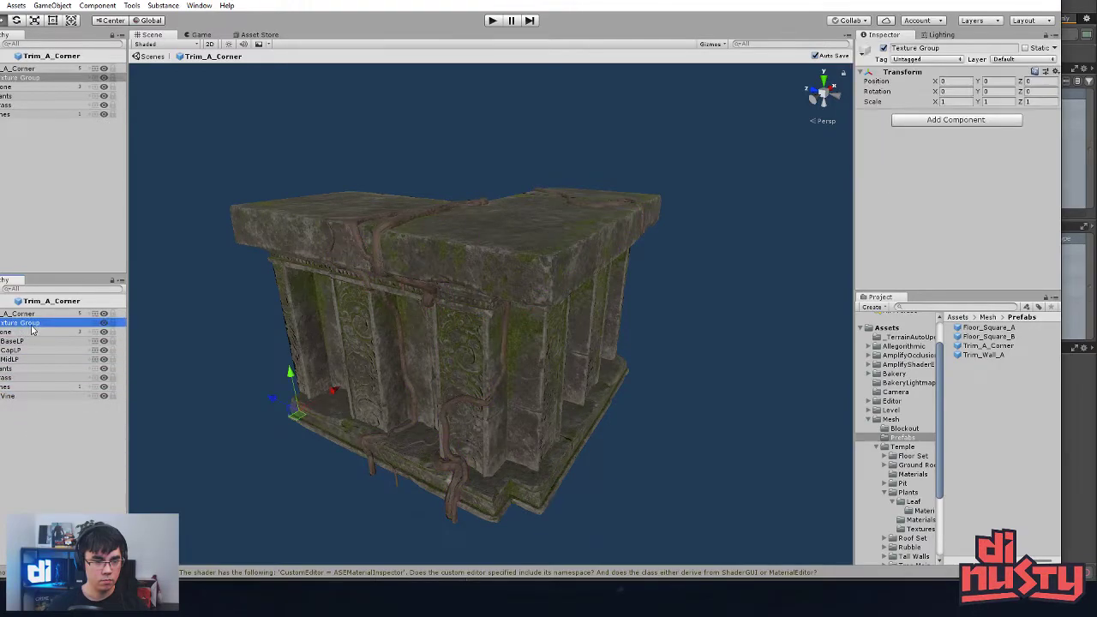
key("Delete")
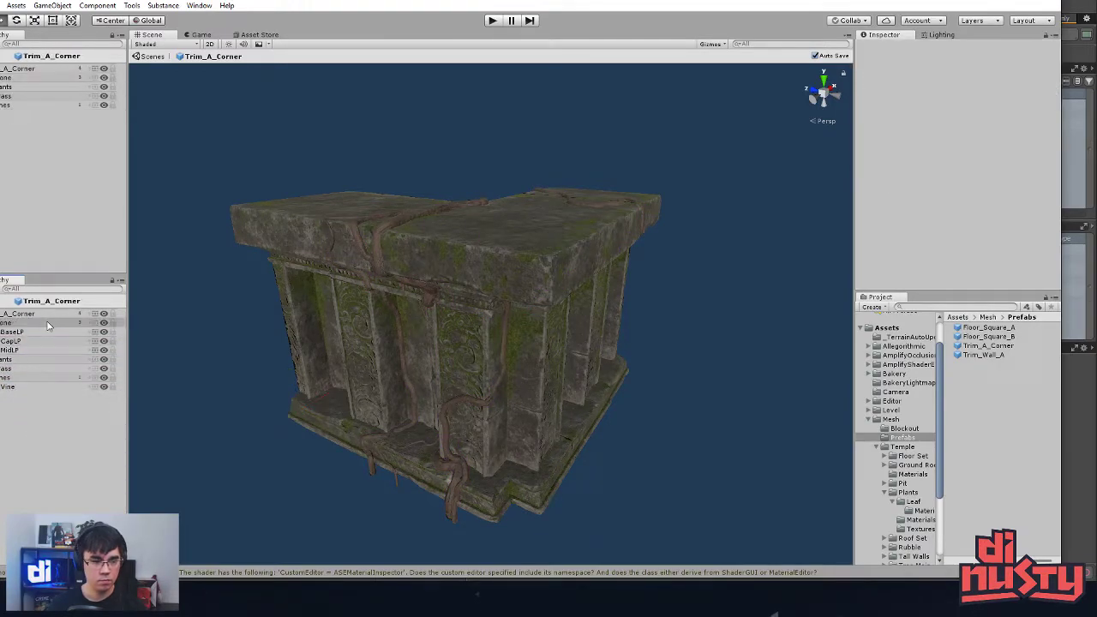
Step: Collapse the Stone and Vines groups in the prefab's hierarchy
left_click(26, 361)
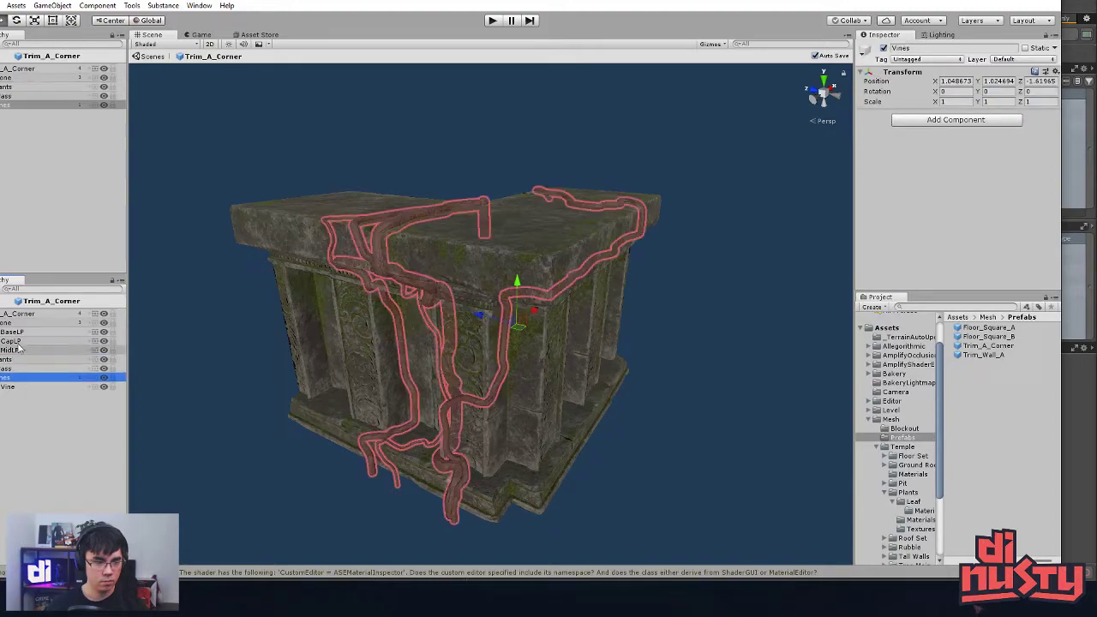
key("Up")
key("Up")
key("Up")
key("Up")
left_click(3, 377)
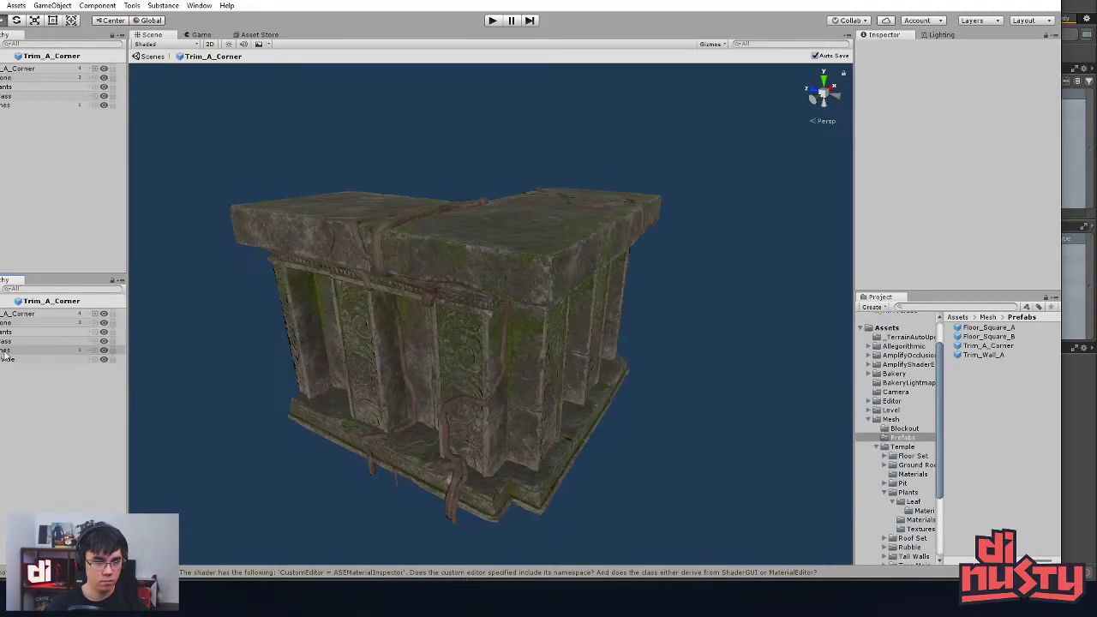
Step: Leave the prefab for the main scene and frame the foliage on top of the neighbouring wall trim
left_click_drag(197, 404, 485, 308, "alt")
scroll(436, 417, "up", 4)
middle_click_drag(485, 309, 487, 366)
left_click_drag(486, 366, 439, 410, "alt")
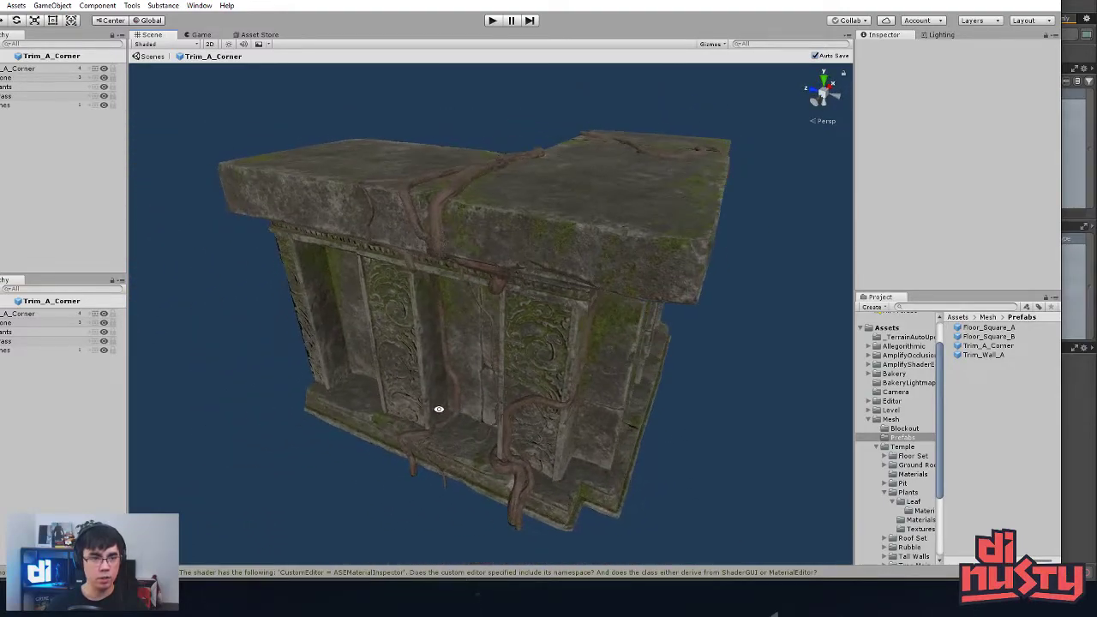
left_click(137, 56)
left_click(351, 230)
left_click(471, 356)
left_click(340, 239)
left_click(345, 237)
key("f")
Step: Select and copy grass patches, Ground_Bits rocks and a leaf scatter from the wall trim
left_click_drag(407, 226, 373, 309, "alt")
left_click(373, 310)
left_click(347, 286)
left_click_drag(438, 252, 432, 289, "alt")
left_click(458, 305)
left_click(482, 323)
left_click_drag(468, 377, 474, 343, "alt")
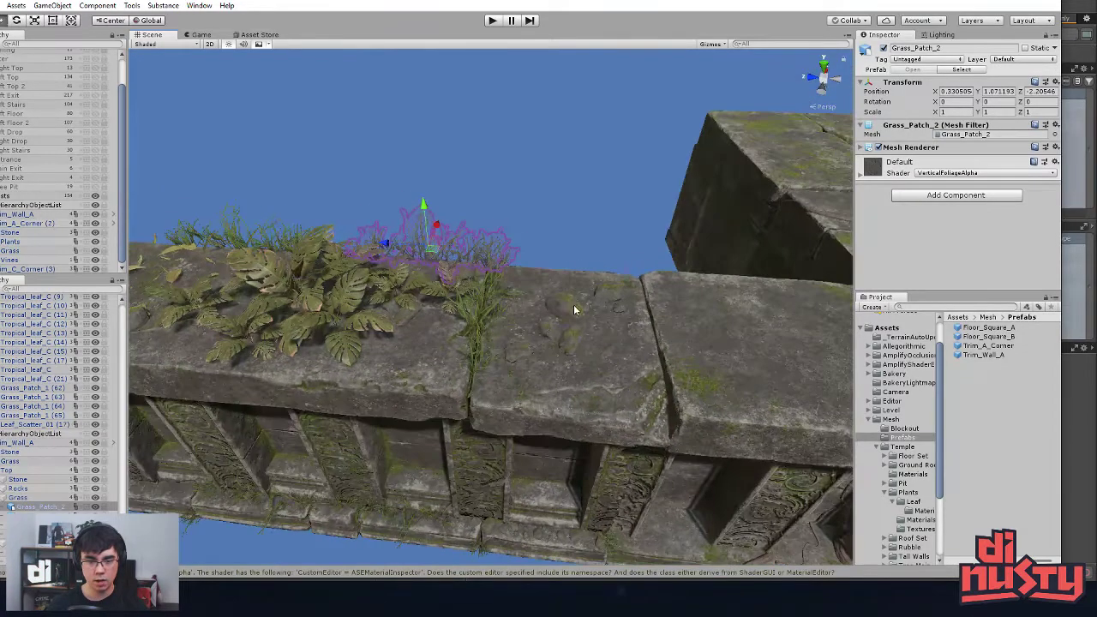
left_click(573, 305, "shift")
middle_click_drag(355, 374, 493, 382)
left_click_drag(493, 381, 518, 463, "alt")
left_click_drag(395, 450, 610, 478, "alt")
left_click_drag(602, 436, 565, 383, "alt")
left_click_drag(517, 419, 542, 457, "alt")
left_click(545, 465, "shift")
middle_click_drag(545, 465, 516, 449, "shift")
Step: Open the Trim_A_Corner prefab from its scene instance and paste the copied grass, rocks and leaf scatter into it
left_click(666, 325)
left_click(666, 325)
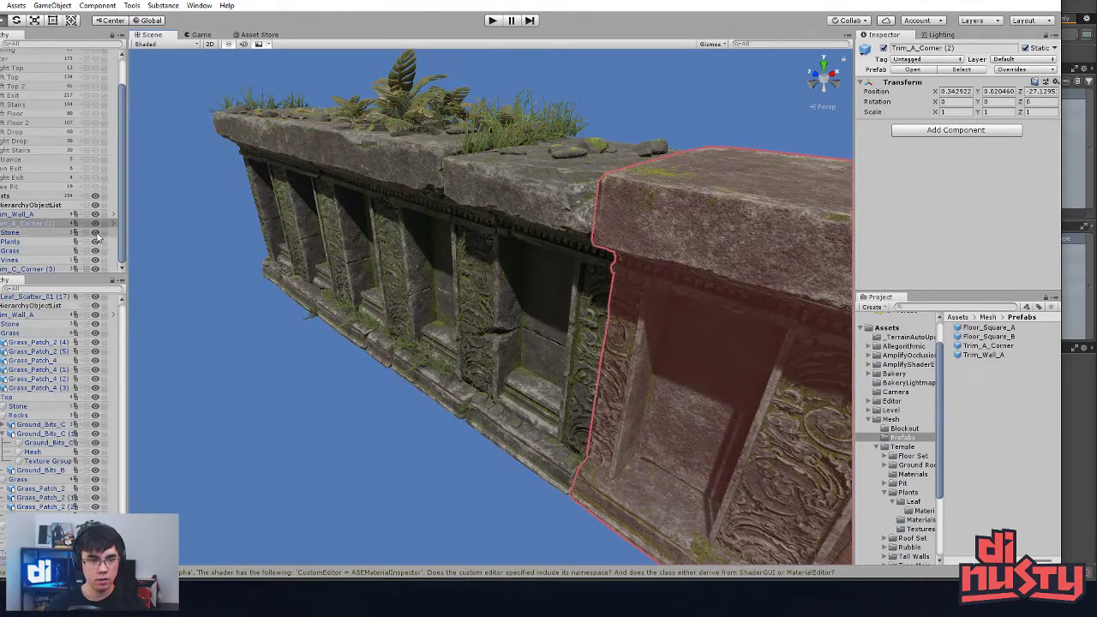
left_click(112, 225)
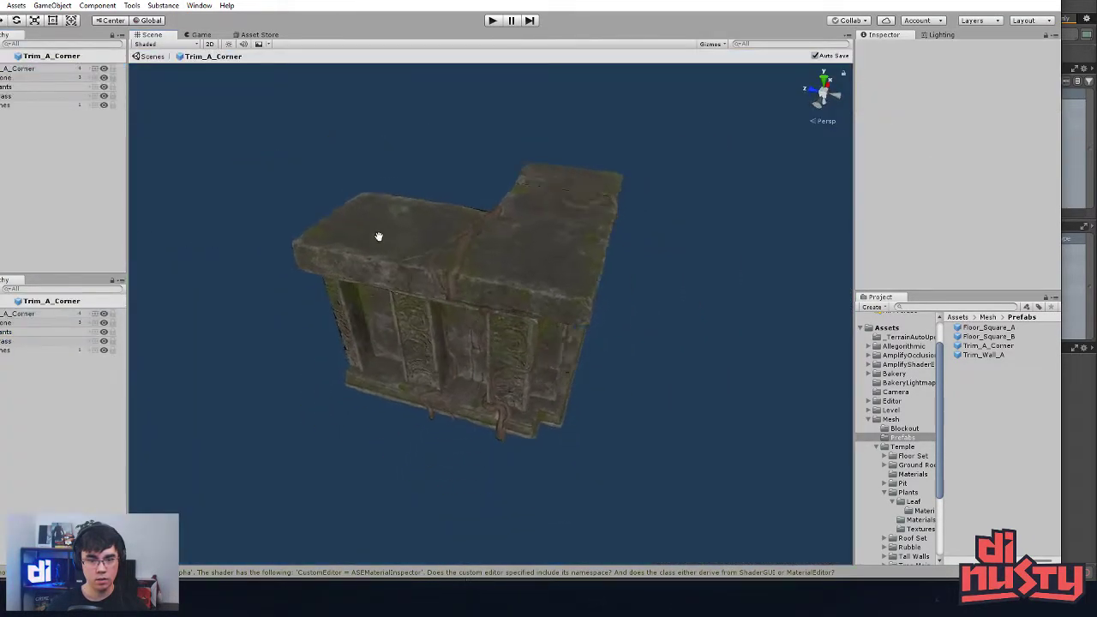
left_click_drag(408, 195, 597, 367, "alt")
left_click_drag(296, 266, 290, 308)
left_click(548, 447)
left_click(523, 308)
Step: Set the Trim_A_Corner root object's position to 0, 0, 0
left_click(69, 313)
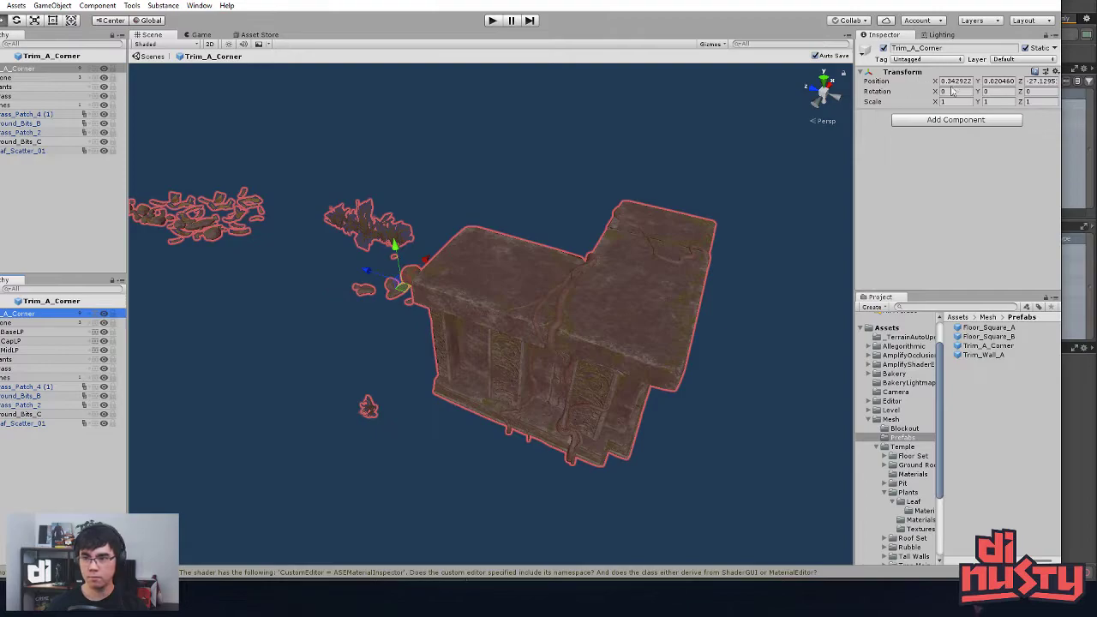
type("0")
left_click(997, 83)
type("0")
left_click(1033, 82)
type("0")
left_click(755, 250)
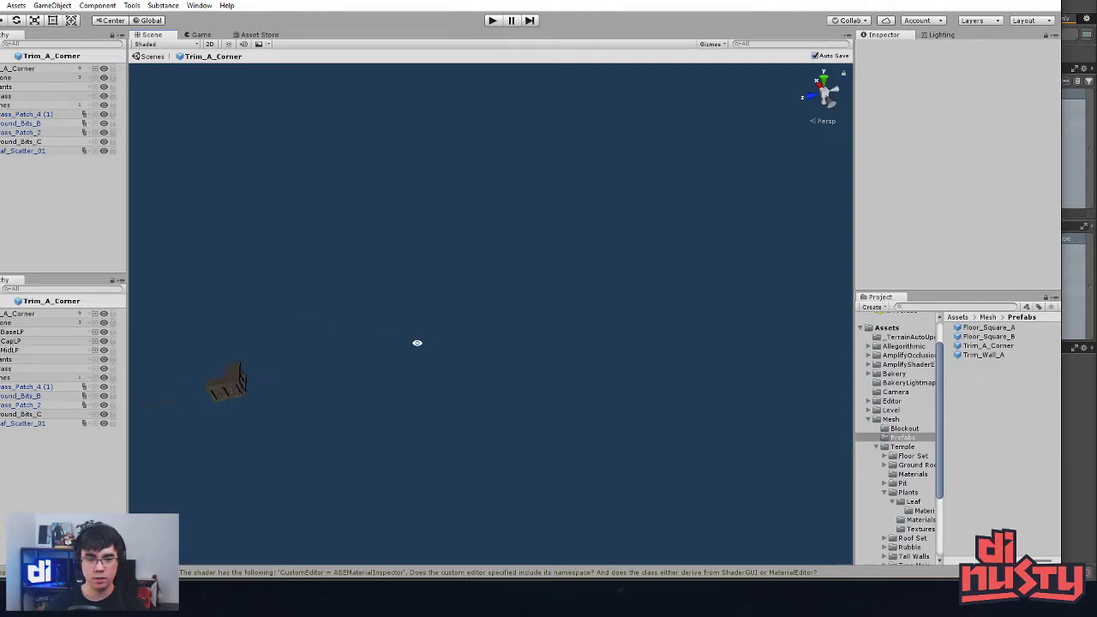
Step: Move the Ground_Bits_C rocks onto the trim's top surface, to about X 0.193, Y 2.059, Z -0.811
left_click(235, 384)
key("f")
left_click_drag(257, 385, 449, 390, "alt")
left_click(449, 390)
left_click_drag(282, 360, 453, 378, "alt")
scroll(343, 377, "up", 3)
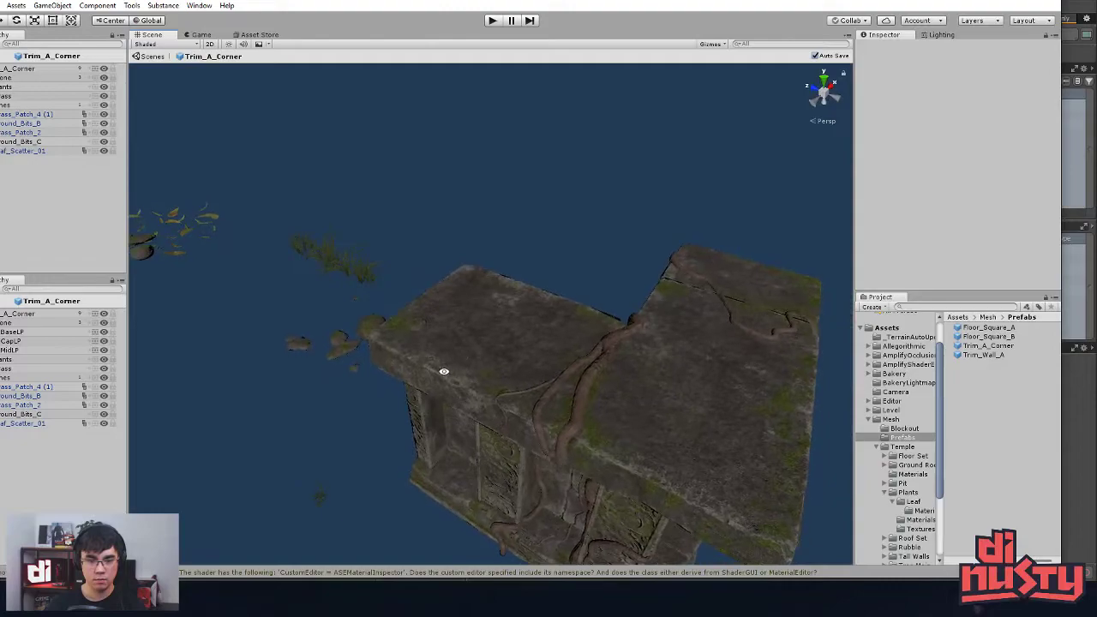
left_click(371, 337)
left_click_drag(360, 346, 506, 337)
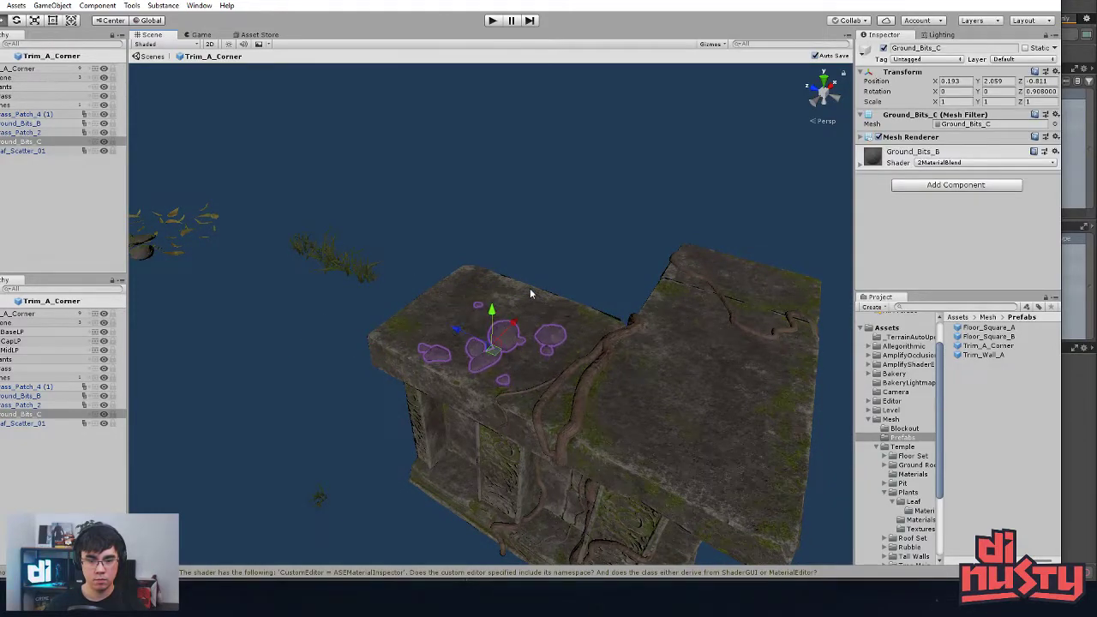
Step: Lower the Ground_Bits_C rocks to Y 2.04 and shift them along the top toward the vines
scroll(526, 300, "up", 4)
left_click(609, 210)
mouse_move(520, 282)
left_mouse_down("alt")
mouse_move(609, 211)
mouse_move(661, 206)
mouse_move(523, 176)
mouse_move(495, 300)
mouse_move(521, 290)
left_mouse_up("alt")
left_click(494, 301)
left_click(492, 285)
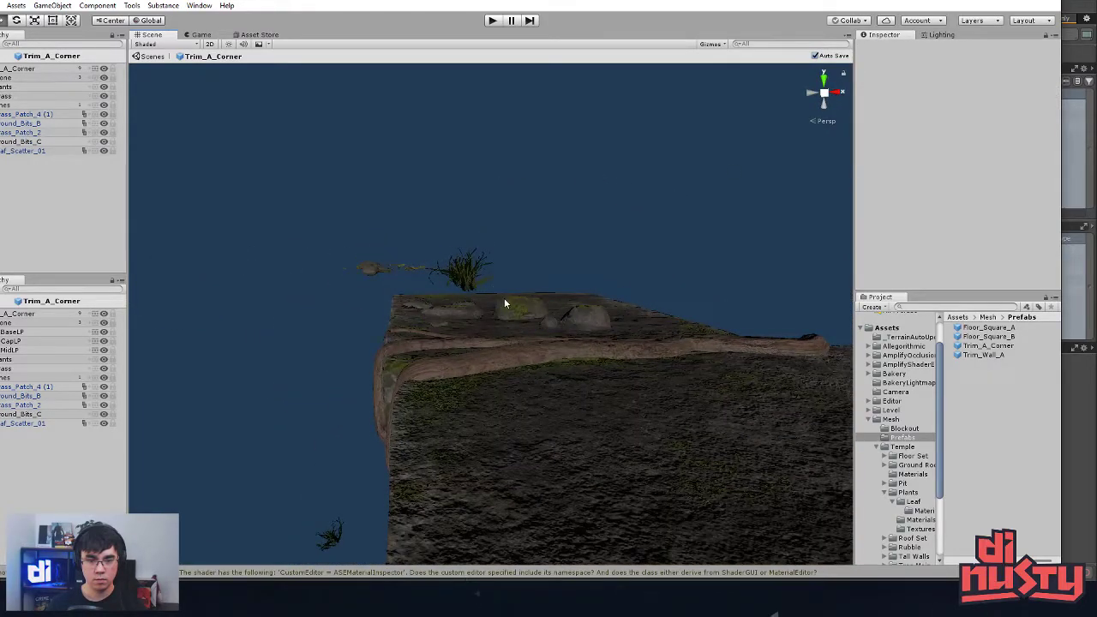
left_click(501, 297)
left_click_drag(489, 284, 523, 396, "alt")
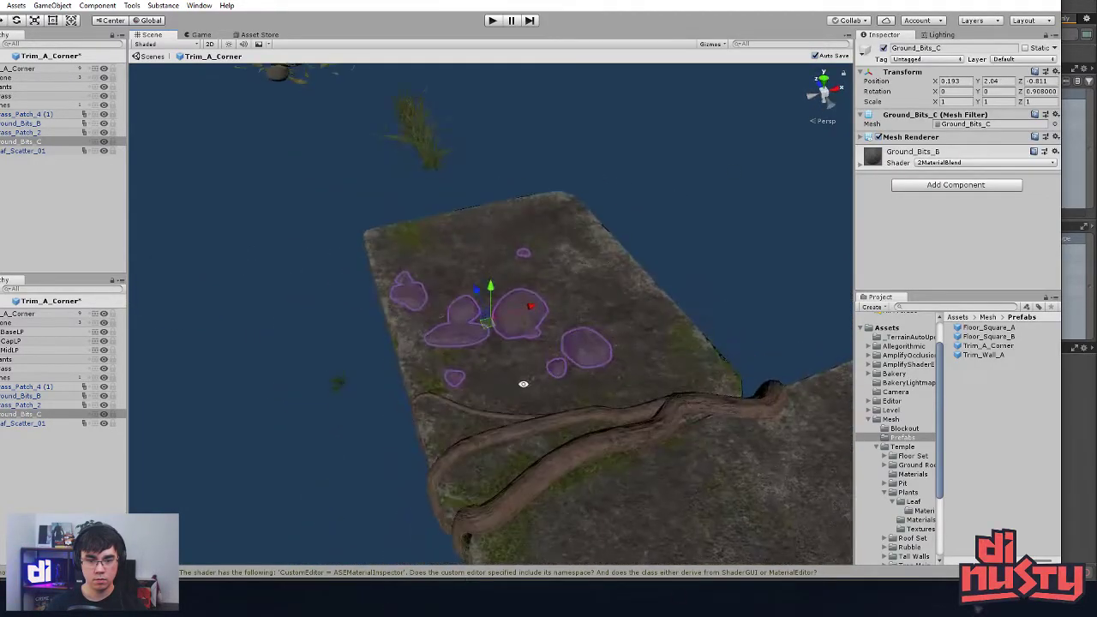
left_click_drag(487, 324, 575, 337)
left_click(699, 310)
Step: Move Grass_Patch_2 to the inner corner of the trim's top, at about X 0.947, Y 2.018, Z -1.097
left_click_drag(699, 310, 581, 341, "alt")
middle_click_drag(580, 341, 573, 377)
left_click_drag(572, 377, 552, 384, "alt")
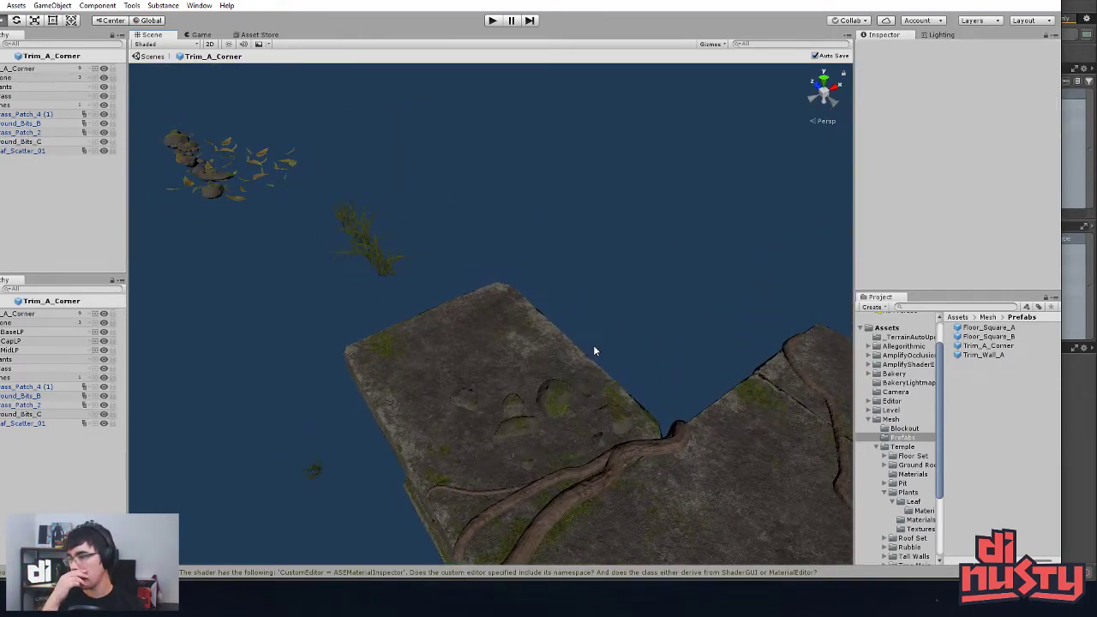
left_click_drag(628, 301, 615, 303, "alt")
left_click(390, 254)
mouse_move(396, 258)
left_mouse_down("alt")
mouse_move(421, 282)
mouse_move(408, 253)
left_mouse_up("alt")
left_click_drag(357, 214, 625, 317)
right_click_drag(625, 317, 793, 388, "alt")
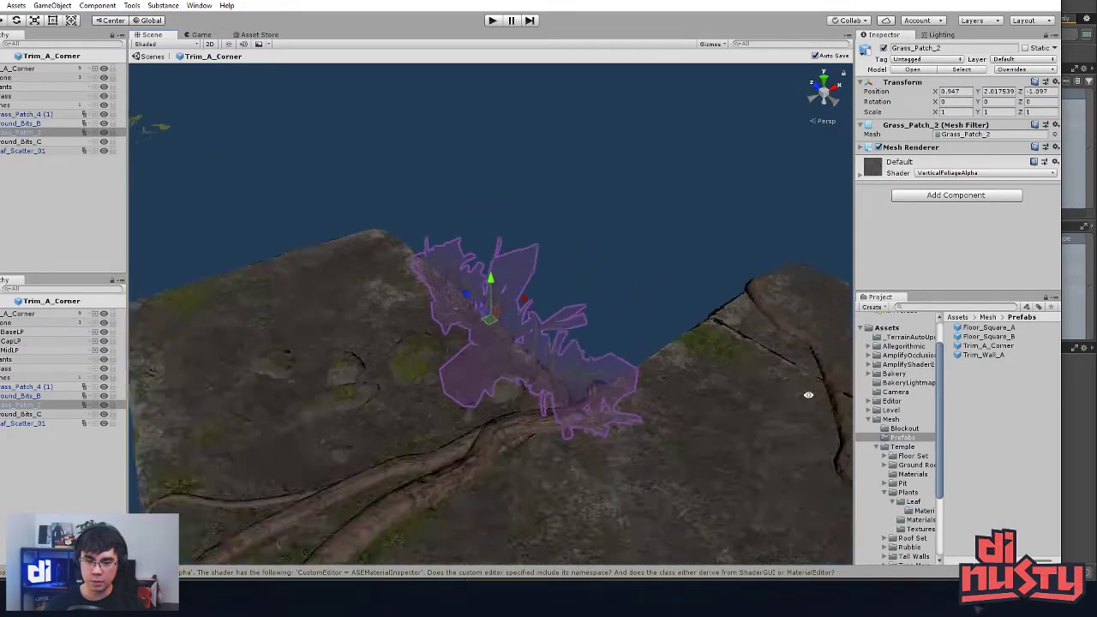
left_click_drag(793, 388, 559, 287, "alt")
left_click_drag(497, 332, 482, 304, "alt")
left_click(603, 277)
Step: Move Leaf_Scatter_01 onto the trim's top surface, to about X 0.65, Y 2.04, Z -1.969
left_click_drag(603, 276, 617, 116, "alt")
right_click_drag(617, 116, 514, 184, "alt")
left_click_drag(514, 184, 383, 216, "alt")
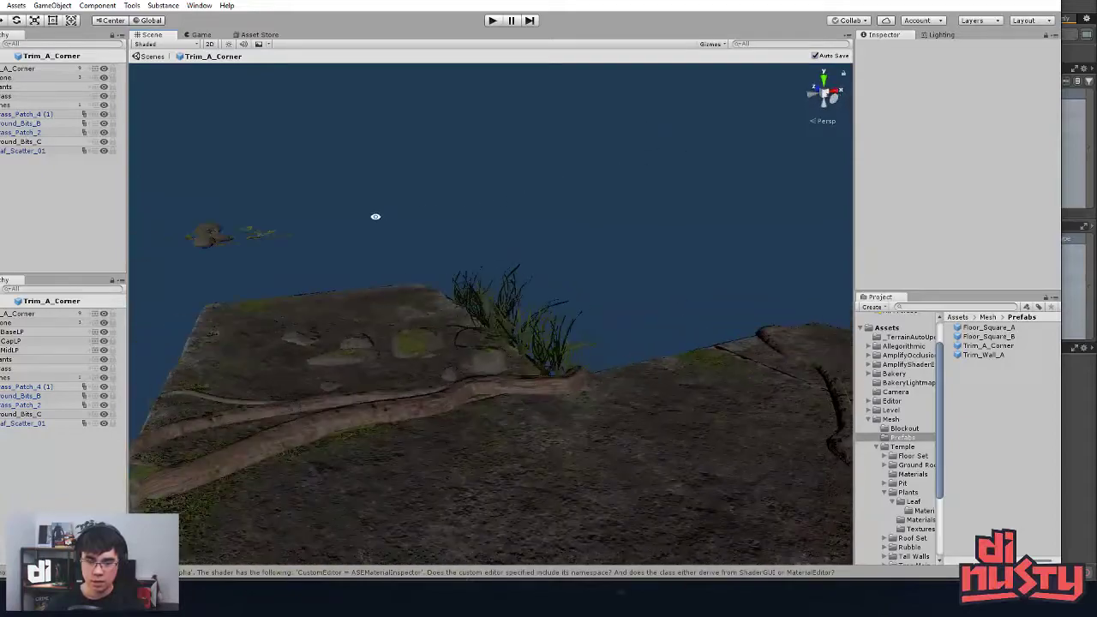
right_click_drag(382, 215, 282, 274, "alt")
left_click_drag(282, 274, 399, 344, "alt")
left_click(341, 251)
left_click_drag(273, 244, 464, 279)
key("f")
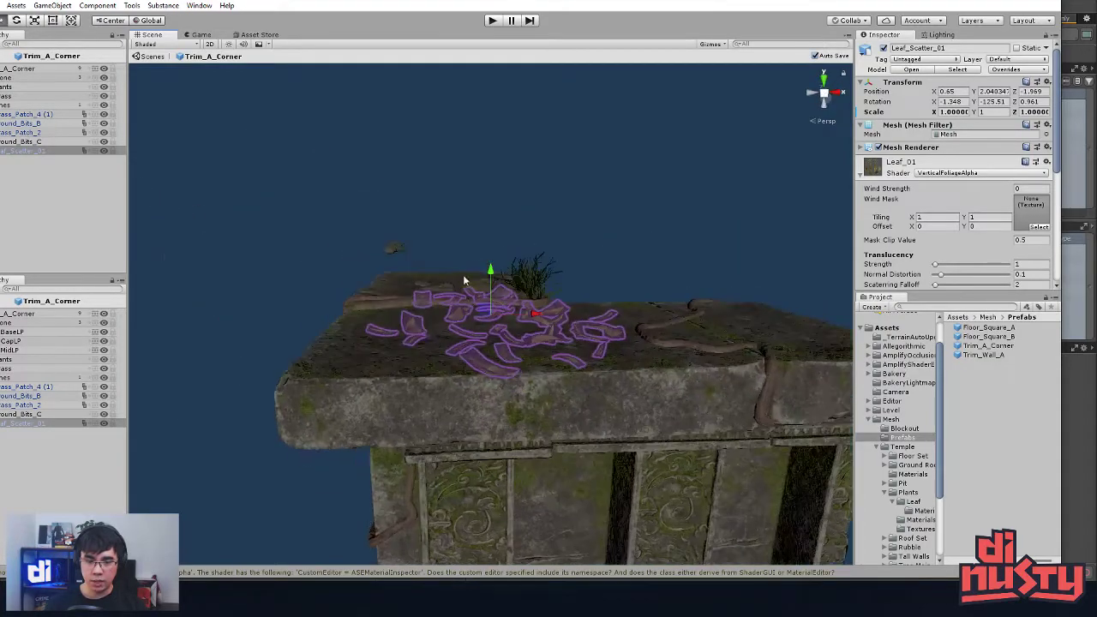
Step: Rotate Leaf_Scatter_01 to about -225.8° on Y and move it across the top's other arm, to about X 1.57, Y 2.029, Z -2.213
left_click_drag(470, 330, 627, 317, "alt")
key("w")
left_click_drag(492, 291, 501, 390)
left_click_drag(488, 326, 664, 315)
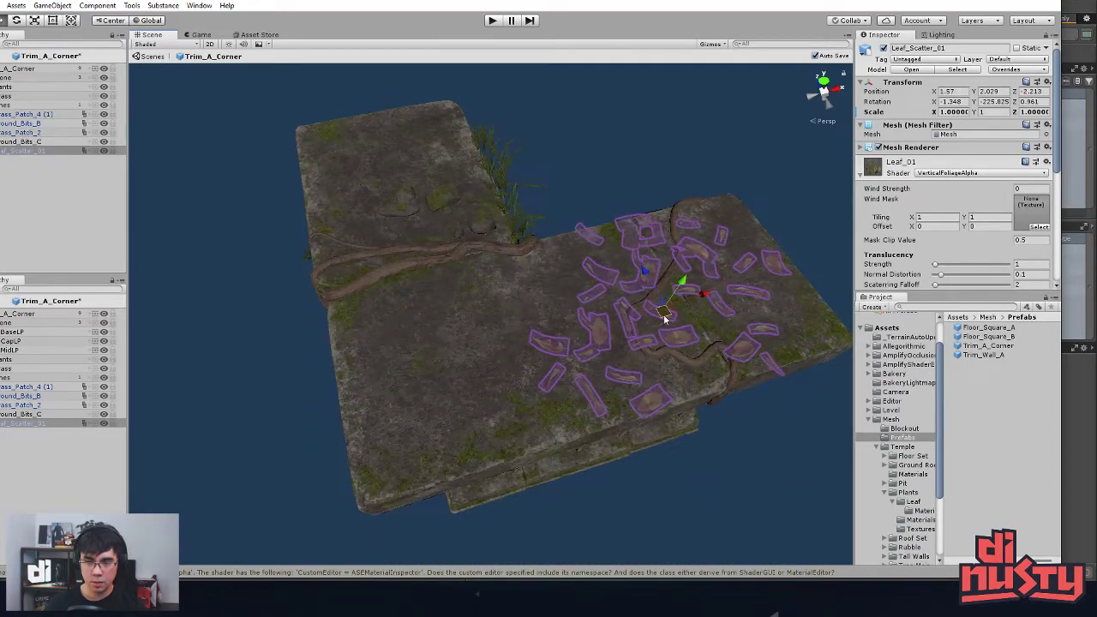
left_click(729, 190)
left_click_drag(729, 211, 588, 296, "alt")
Step: Move the stray Ground_Bits_B rocks over to the trim and lower them onto its base ledge
left_click(240, 221)
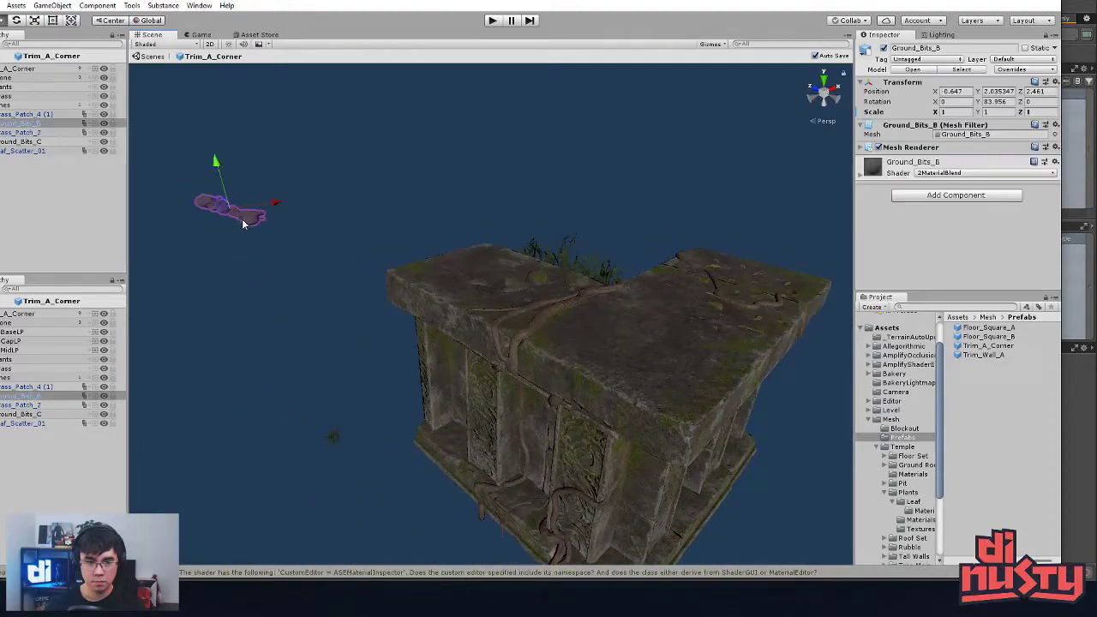
mouse_move(223, 217)
left_mouse_down()
mouse_move(682, 286)
mouse_move(728, 275)
mouse_move(658, 278)
mouse_move(483, 335)
mouse_move(580, 232)
mouse_move(666, 238)
mouse_move(613, 358)
mouse_move(636, 177)
left_mouse_up()
key("f")
left_click_drag(531, 224, 574, 387)
left_click(493, 290)
left_click(500, 309)
left_click_drag(518, 302, 509, 320)
left_click(632, 409)
left_click_drag(632, 409, 662, 296, "alt")
left_click(521, 285)
left_click(521, 286)
left_click_drag(522, 288, 686, 281, "alt")
Step: Duplicate Ground_Bits_B and place the copy along the base ledge of the vine-covered side, at about Y 0.218, Z -2.237
key("ctrl+d")
left_click_drag(698, 234, 259, 200)
key("e")
key("w")
left_click_drag(395, 261, 573, 333)
left_click_drag(540, 297, 553, 259)
left_click(554, 256)
left_click(556, 276)
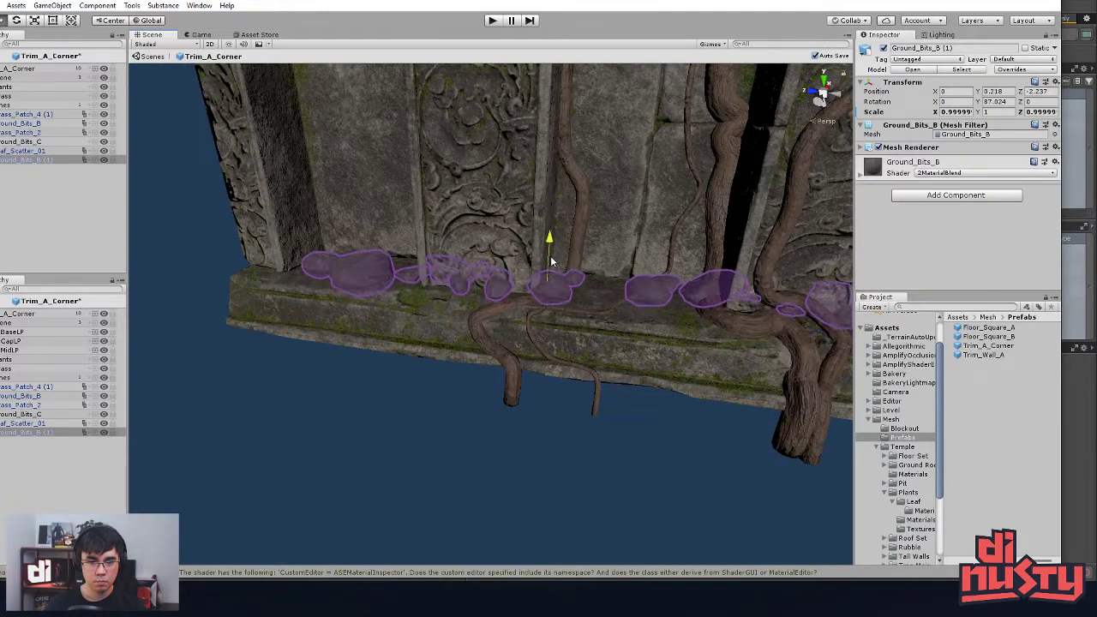
Step: Lower the copied Ground_Bits_B rocks on the vine side's ledge to about Y 0.205
left_click(397, 400)
left_click_drag(396, 399, 360, 360, "alt")
left_click(442, 333)
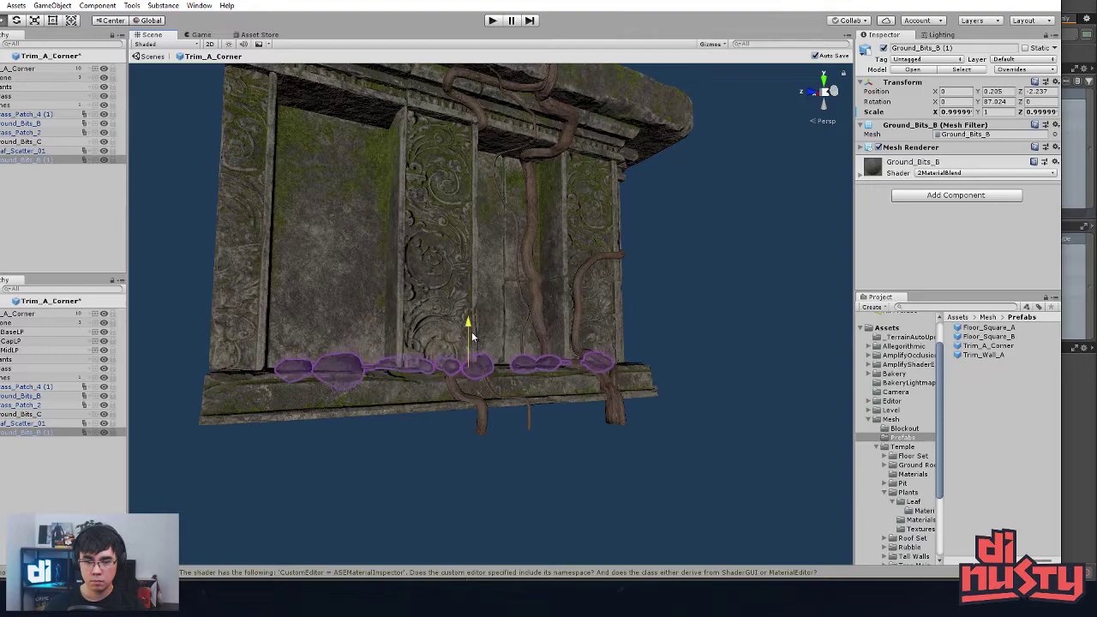
left_click(634, 347)
Step: Move the stray Grass_Patch_4 (1) to the end of the trim's base, near the prefab origin
left_click_drag(635, 347, 624, 305, "alt")
scroll(482, 382, "down", 4)
left_click_drag(483, 382, 498, 317, "alt")
left_click_drag(423, 396, 410, 398, "alt")
left_click(409, 398)
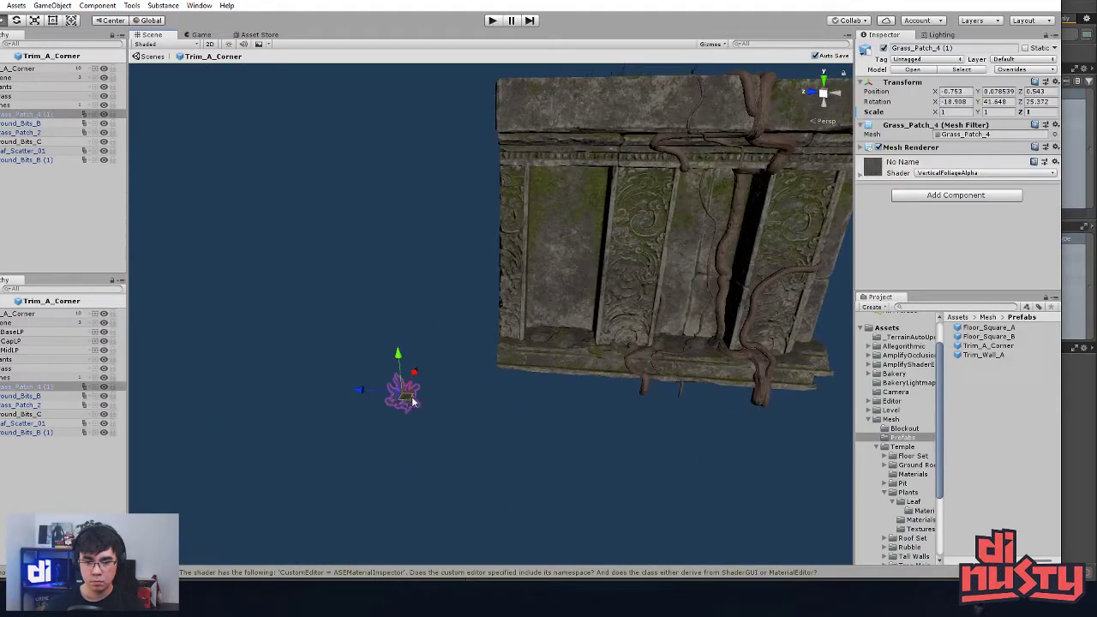
middle_click_drag(411, 399, 355, 407)
left_click_drag(337, 408, 468, 382)
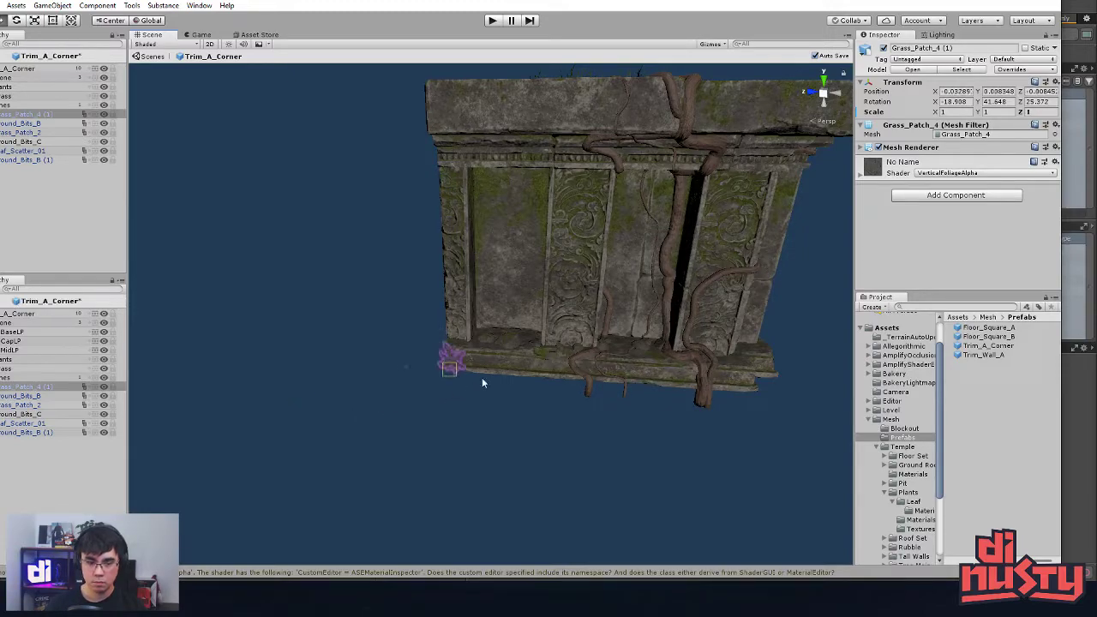
Step: Tilt Grass_Patch_4 (1) and seat it on the base ledge beside the carved panel, at about X -0.023, Y 0.191, Z -0.761
key("f")
left_click_drag(556, 357, 806, 407, "alt")
left_click_drag(485, 326, 502, 391)
left_click_drag(495, 380, 519, 372)
left_click_drag(518, 372, 436, 345, "alt")
left_click_drag(535, 347, 412, 336, "alt")
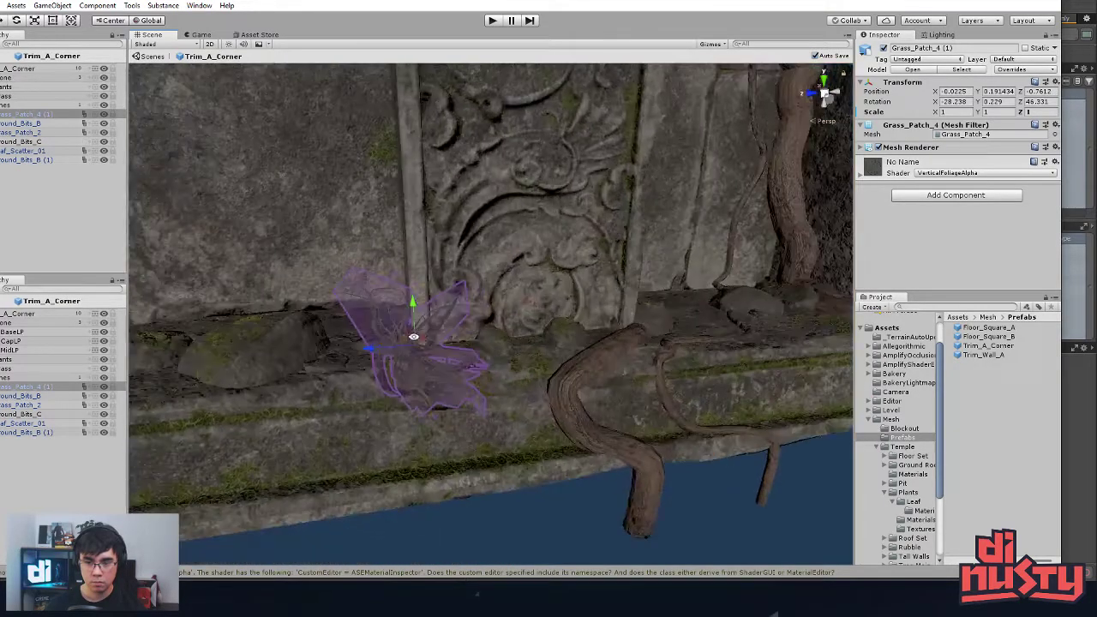
scroll(514, 342, "down", 8)
middle_click_drag(549, 346, 556, 345)
left_click_drag(555, 344, 362, 406, "alt")
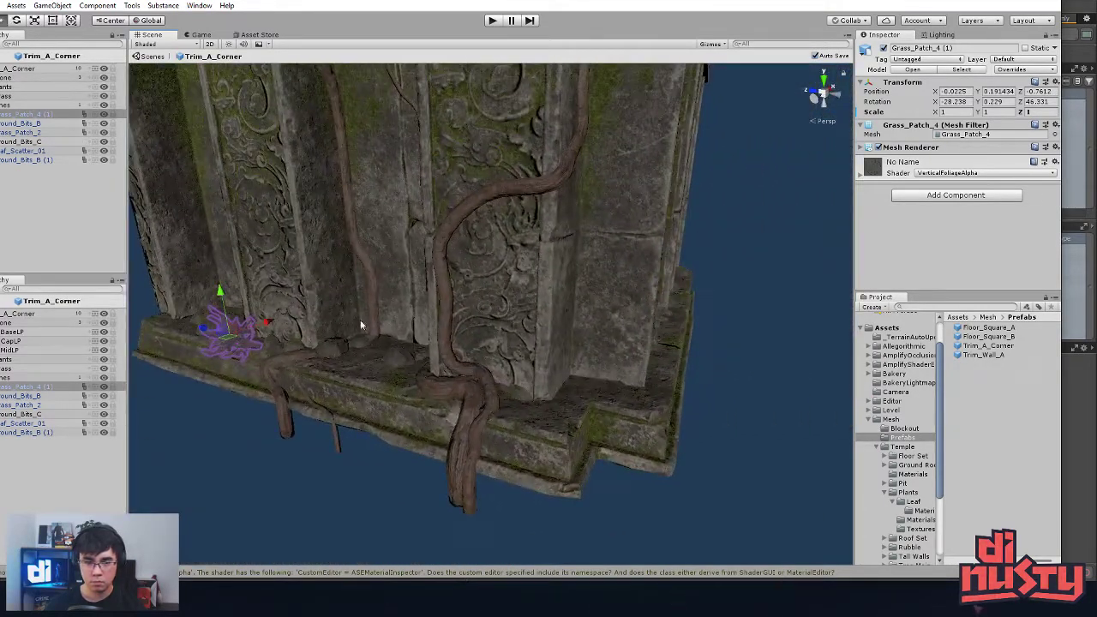
Step: Duplicate Grass_Patch_4 (1) and move the copy farther along the base ledge toward the outer corner
key("ctrl+d")
left_click_drag(589, 380, 646, 398, "alt")
key("f")
left_click_drag(499, 325, 626, 357)
Step: Duplicate the grass again, rotate the copy and place it on the corner's base ledge, at about X 0.265, Y 0.184, Z -2.402
key("ctrl+d")
key("e")
left_click_drag(621, 322, 485, 303)
key("w")
left_click_drag(540, 334, 706, 381)
scroll(544, 319, "down", 5)
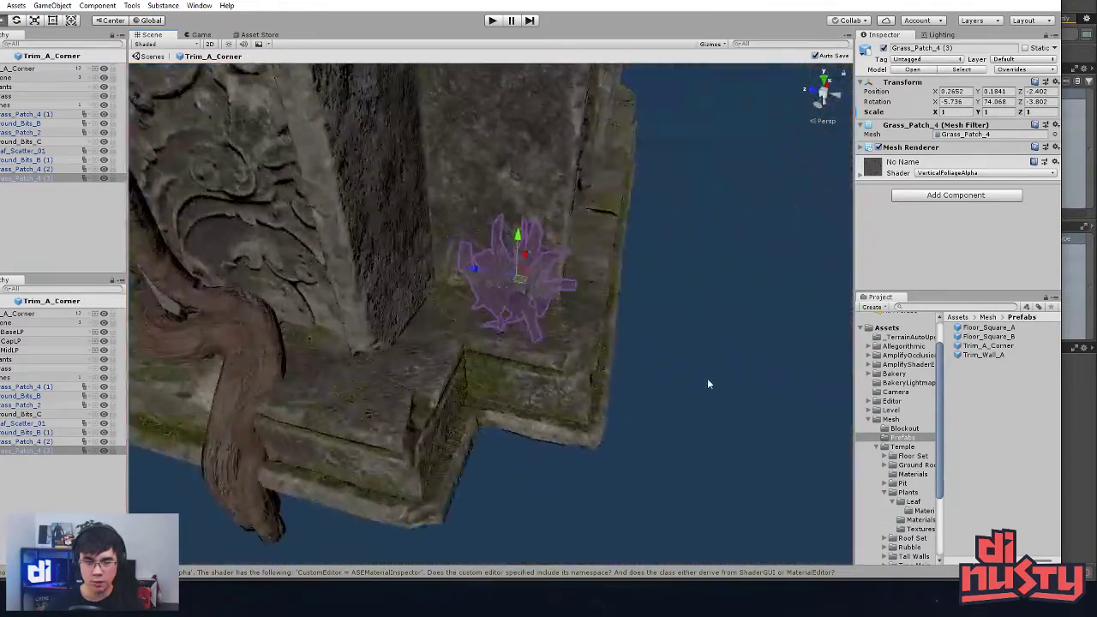
left_click(705, 377)
Step: Duplicate another Grass_Patch_4 clump and position the copy at the base around the outer corner
left_click(465, 301)
left_click_drag(465, 302, 268, 265, "alt")
scroll(506, 300, "up", 4)
left_click_drag(519, 308, 443, 360, "alt")
key("ctrl+d")
left_click_drag(486, 318, 533, 382)
key("e")
key("ctrl+z")
left_click_drag(533, 382, 512, 418, "alt")
left_click(552, 469)
left_click_drag(553, 468, 634, 385, "alt")
Step: Duplicate a grass clump, rotate the copy and set it against the base's lower edge, at about X 0.784, Y 0.032, Z -2.621
left_click(420, 370)
left_click(670, 476)
left_click(382, 436)
key("ctrl+d")
key("e")
key("w")
left_click_drag(634, 455, 676, 427, "alt")
mouse_move(670, 419)
middle_mouse_down()
mouse_move(675, 435)
mouse_move(666, 417)
middle_mouse_up()
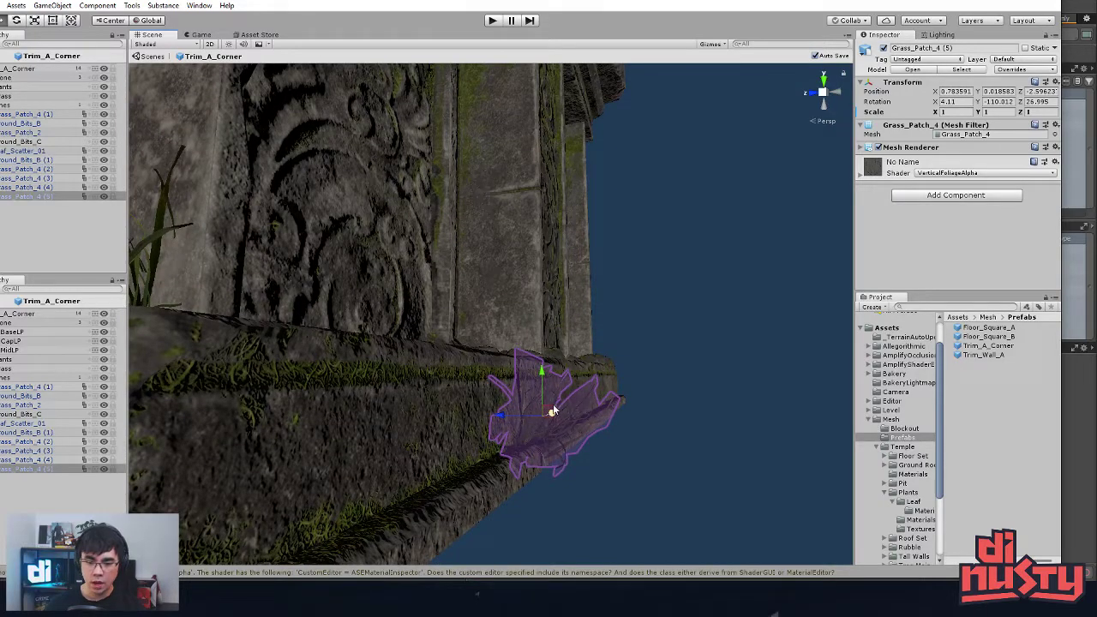
left_click_drag(545, 411, 666, 448)
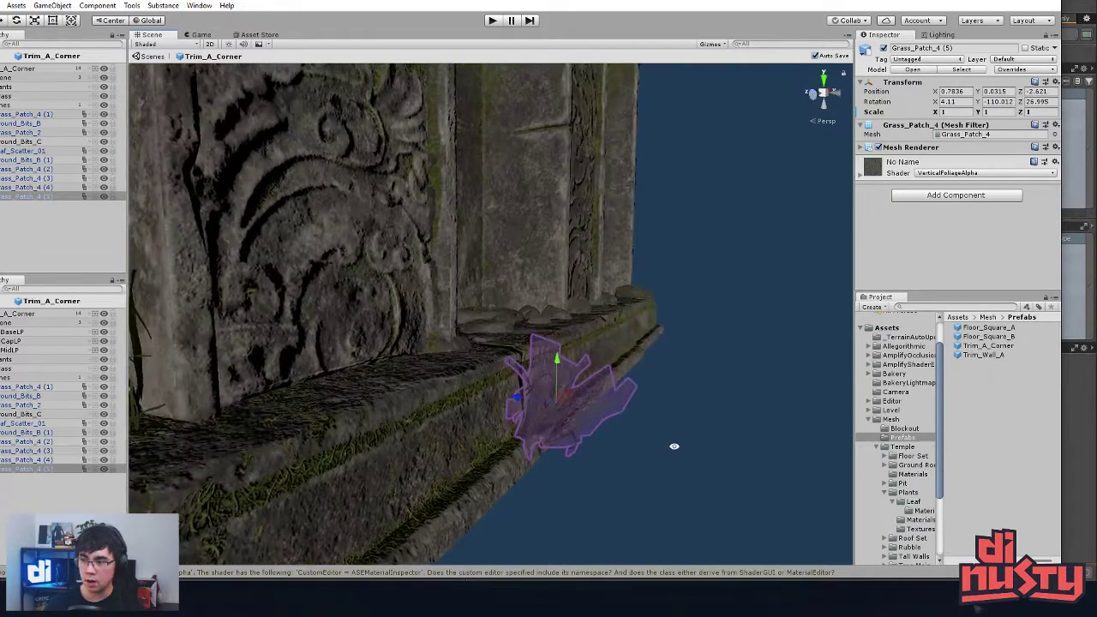
right_click_drag(666, 448, 579, 473, "alt")
left_click(579, 476)
Step: Duplicate Grass_Patch_2 from the trim's top and bring the copy down near the base of the side without thick vines
left_click_drag(579, 477, 500, 523, "alt")
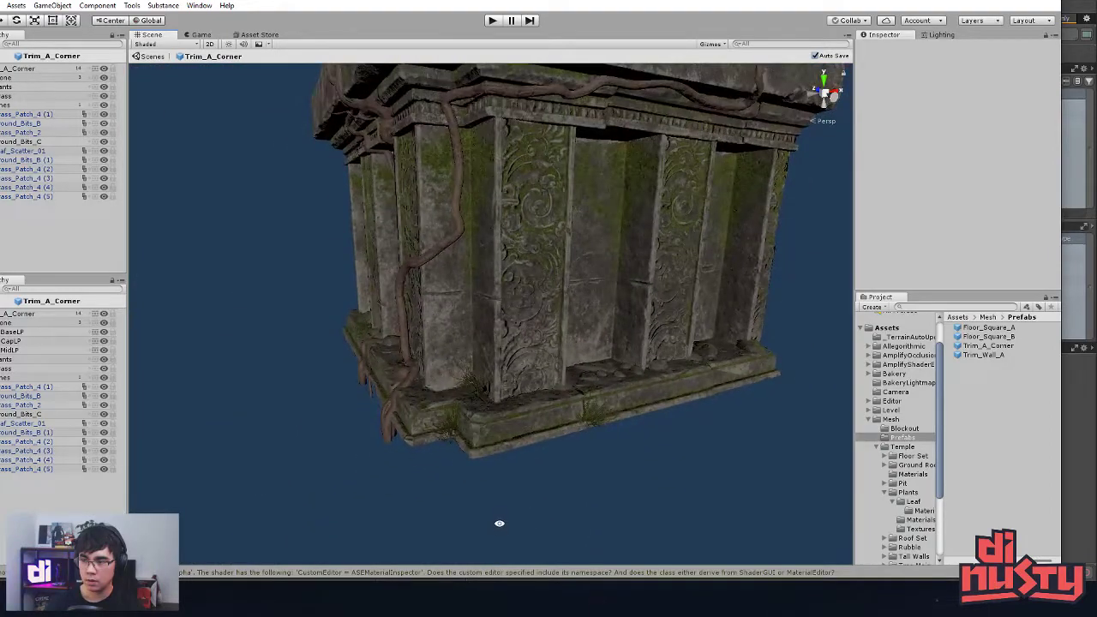
left_click_drag(543, 449, 513, 318, "alt")
left_click_drag(610, 339, 598, 513, "alt")
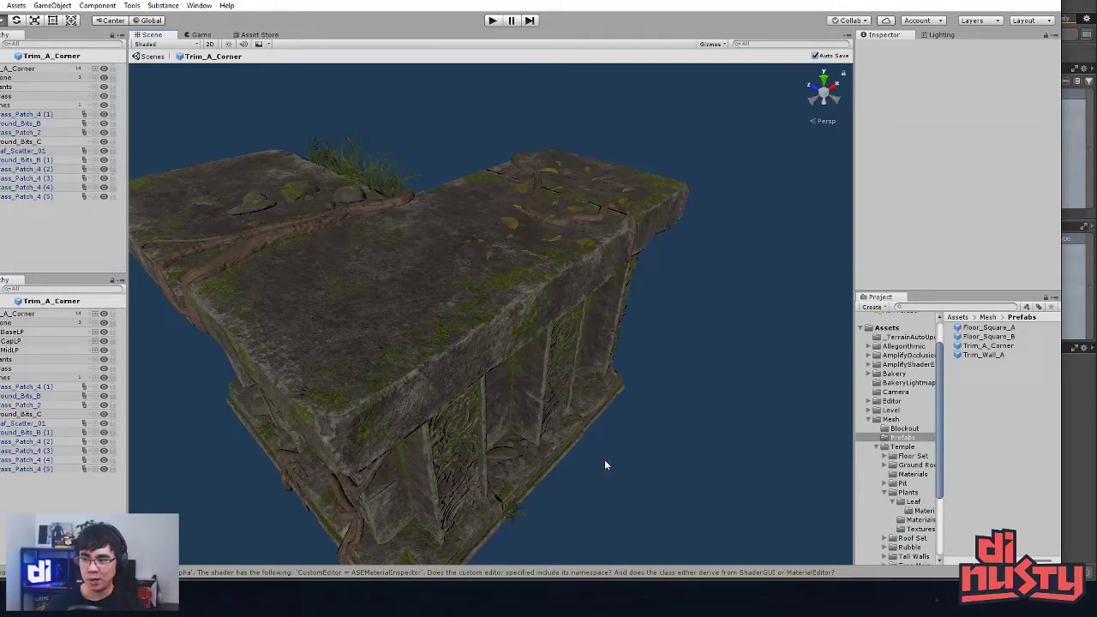
left_click_drag(523, 387, 440, 170, "alt")
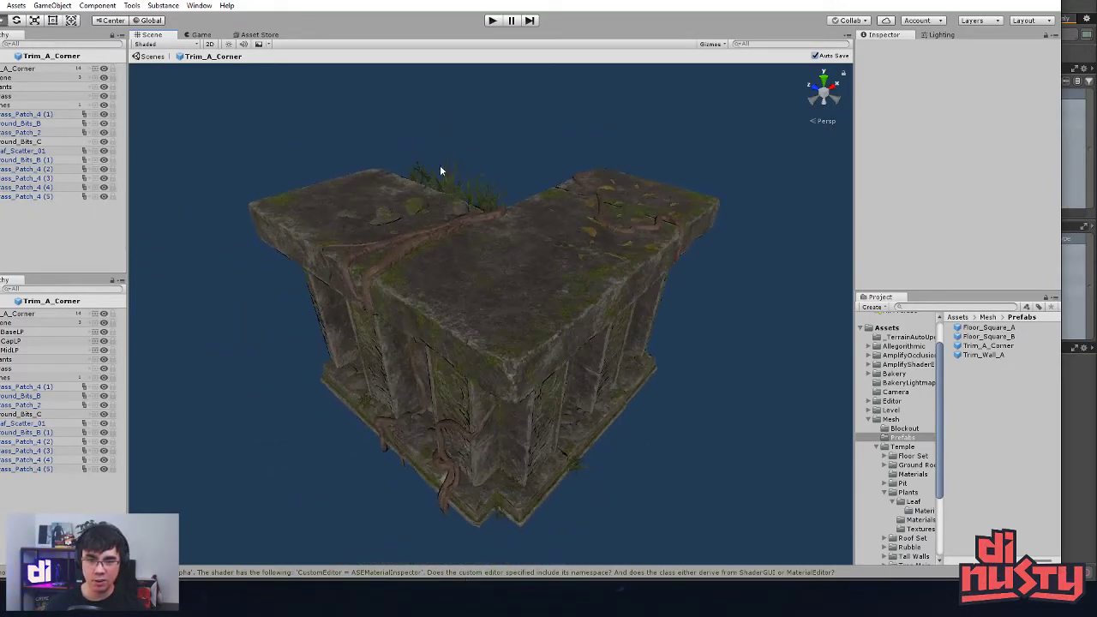
left_click(440, 170)
left_click_drag(502, 214, 503, 422, "alt")
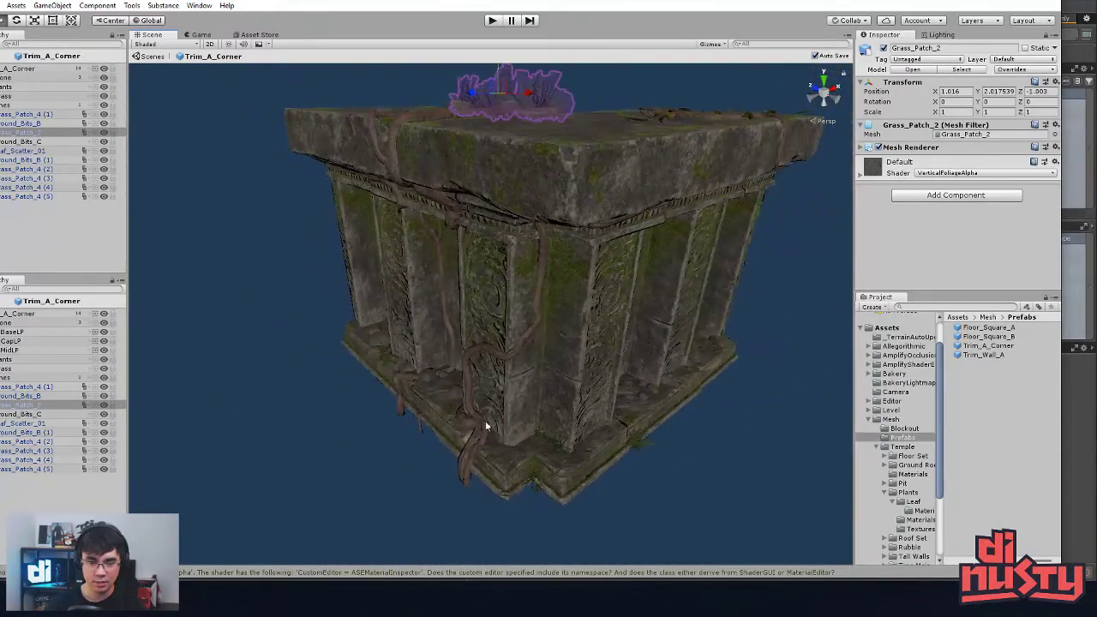
middle_click_drag(309, 259, 424, 385)
left_click_drag(424, 386, 549, 367, "alt")
left_click(565, 296)
left_click(559, 257)
left_click_drag(558, 257, 521, 452, "alt")
key("ctrl+d")
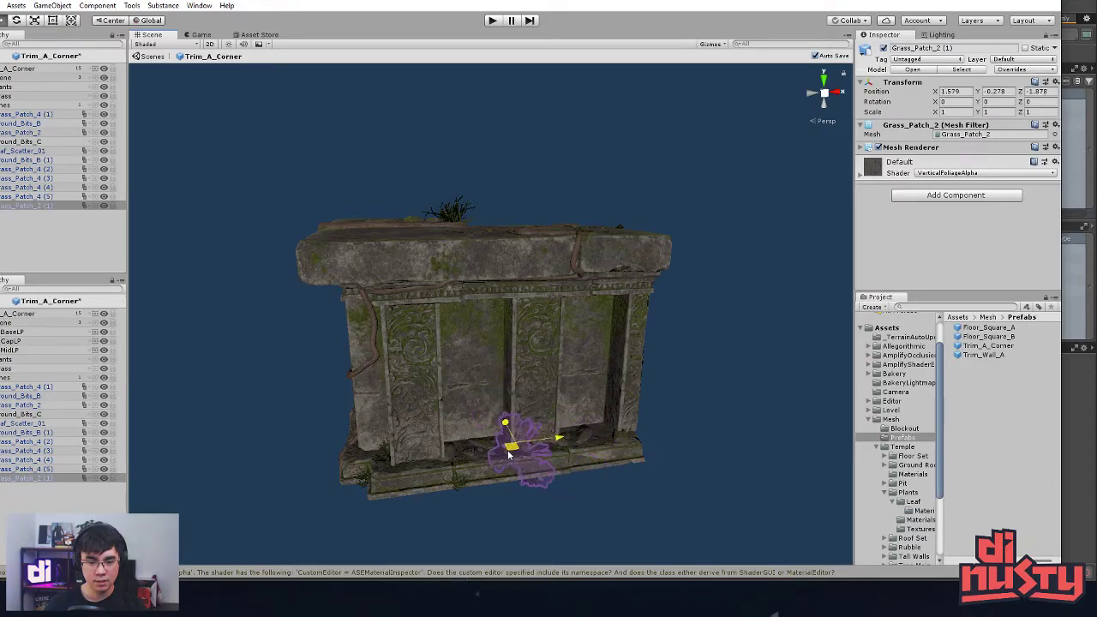
Step: Rotate the Grass_Patch_2 copy to -105° on Y and seat it on the base ledge, at about X 1.87, Y 0.146, Z -2.406
key("f")
left_click_drag(590, 365, 565, 396, "alt")
key("ctrl+z")
left_click_drag(486, 275, 577, 295)
left_click_drag(495, 251, 585, 216)
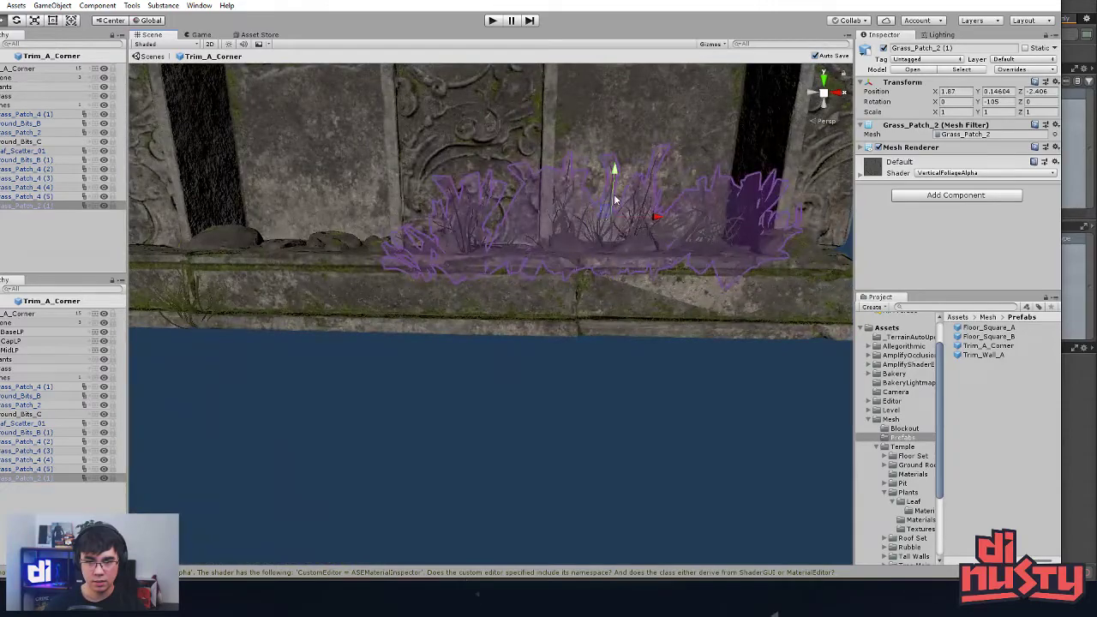
left_click(651, 308)
Step: Duplicate a Grass_Patch_4 clump and place the copy between the vines on the top, at about X 0.268, Y 2.015, Z -1.496
left_click_drag(651, 309, 676, 556, "alt")
scroll(644, 323, "up", 3)
left_click_drag(644, 323, 639, 244, "alt")
left_click_drag(504, 545, 549, 494, "alt")
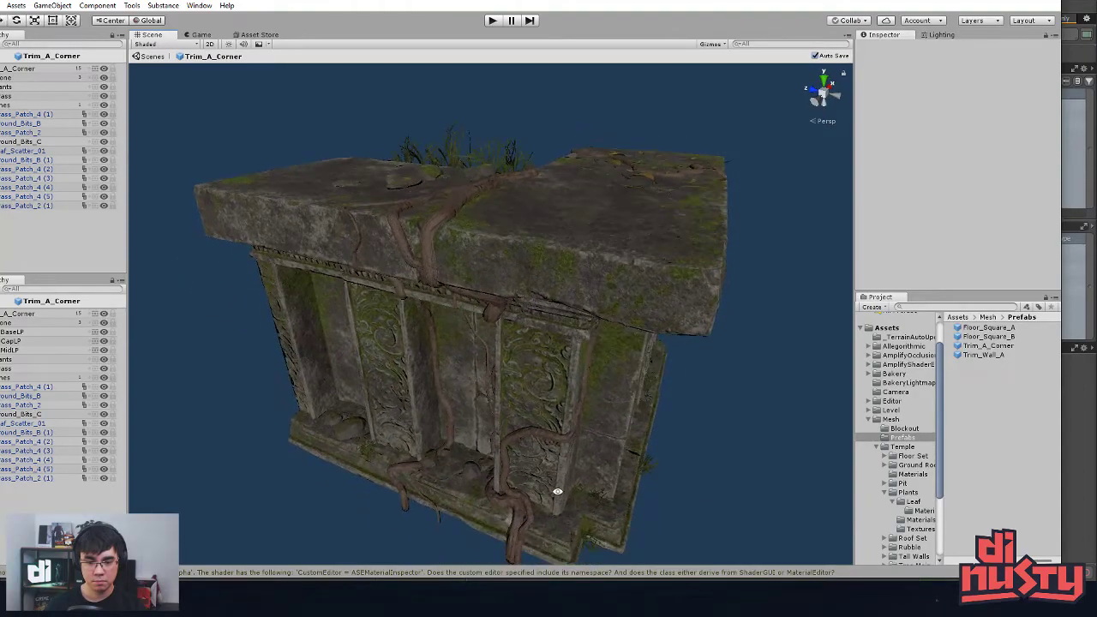
left_click(580, 493)
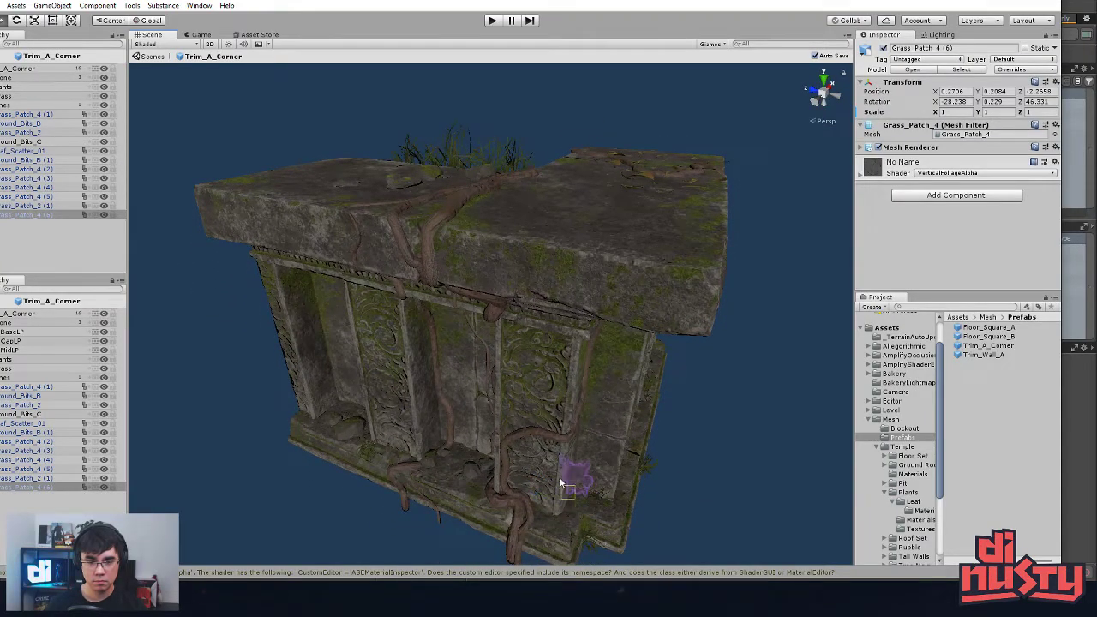
left_click_drag(453, 210, 455, 221)
key("f")
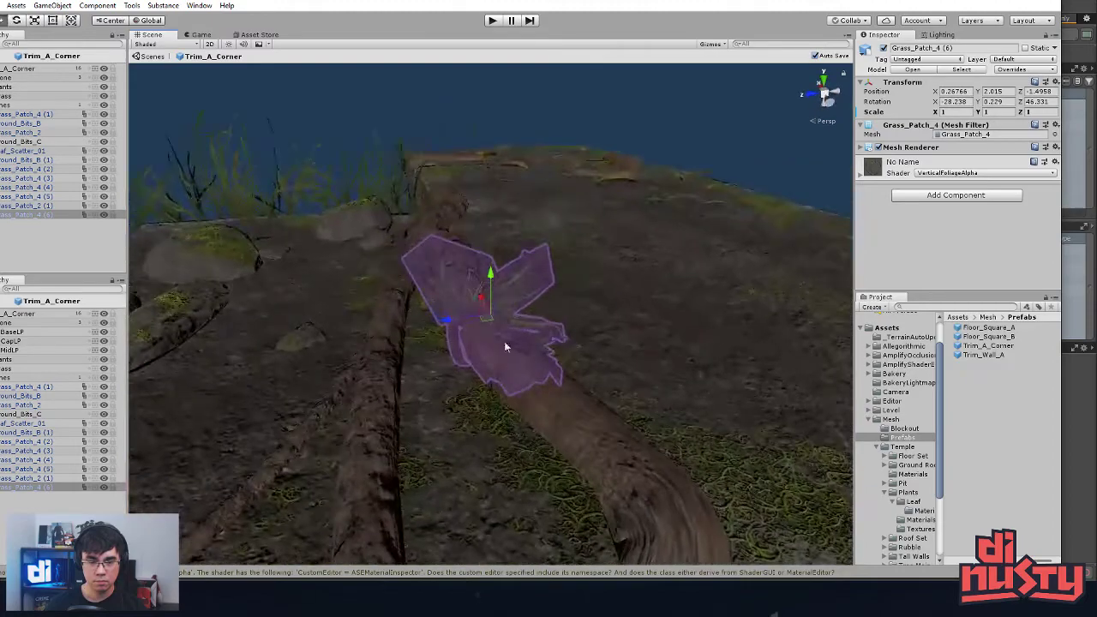
left_click_drag(480, 324, 436, 286)
scroll(405, 385, "down", 2)
right_click_drag(405, 386, 334, 365, "alt")
left_click_drag(333, 365, 360, 330, "alt")
left_click(593, 163)
Step: Leave the Trim_A_Corner prefab and return to the main scene
left_click_drag(593, 163, 427, 306, "alt")
middle_click_drag(428, 306, 419, 221)
right_click_drag(418, 221, 208, 246, "alt")
left_click_drag(471, 257, 343, 336, "alt")
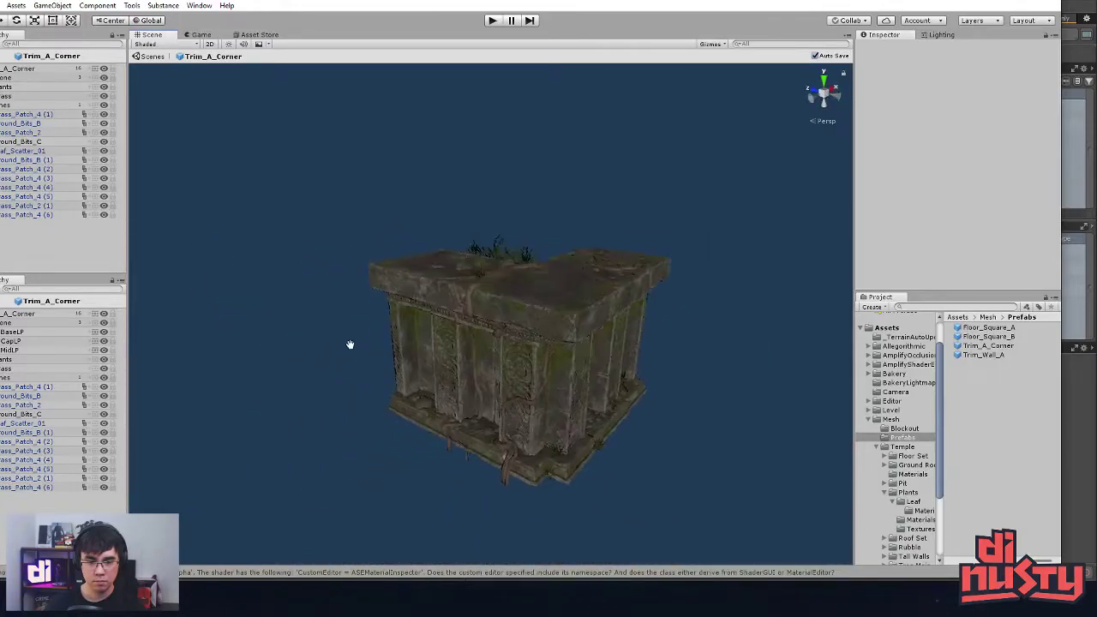
middle_click_drag(342, 336, 348, 353)
left_click(151, 57)
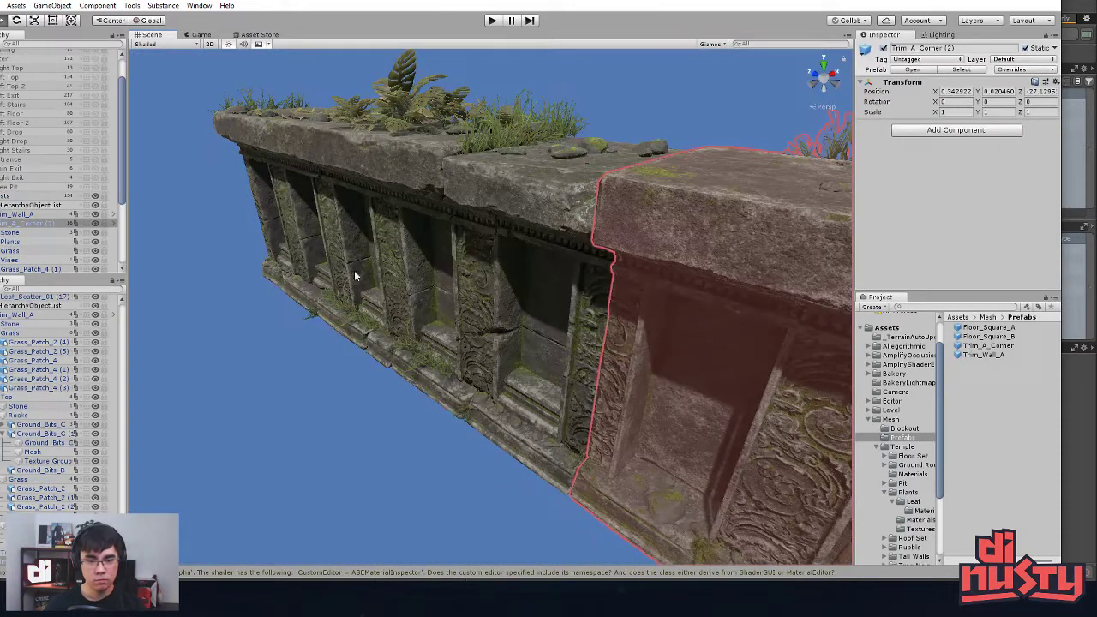
Step: Examine in the scene how the dressed trim corner fits against the adjoining wall trims
scroll(462, 321, "down", 5)
left_click(382, 374)
left_click_drag(483, 331, 648, 382, "alt")
left_click(589, 249)
left_click_drag(517, 240, 501, 204, "alt")
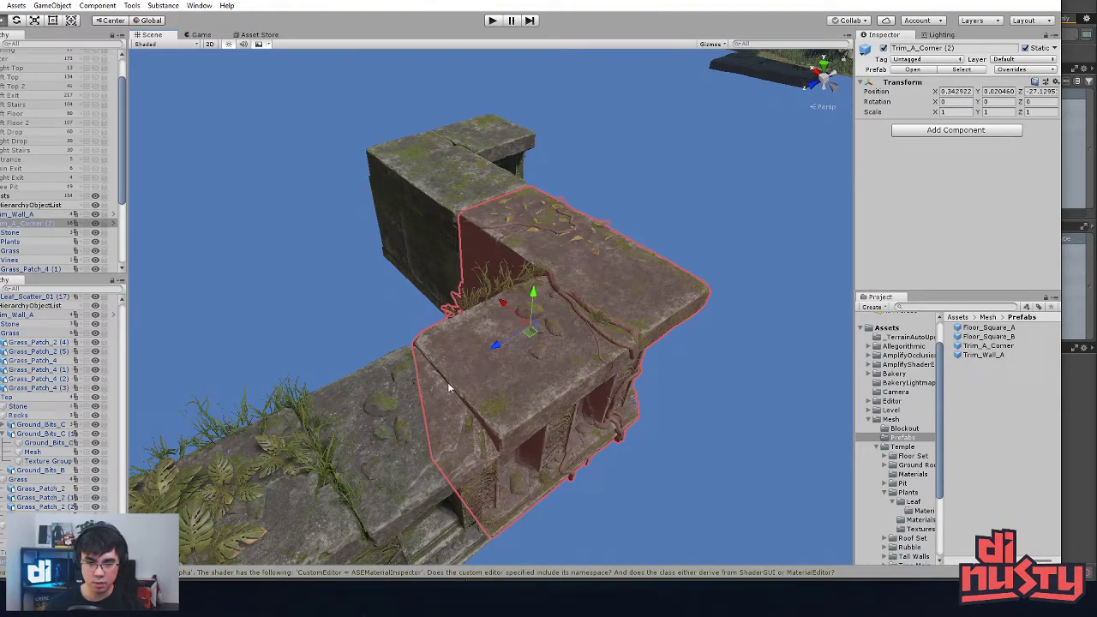
mouse_move(481, 413)
left_mouse_down("alt")
mouse_move(454, 295)
mouse_move(439, 289)
mouse_move(491, 413)
left_mouse_up("alt")
left_click(480, 357)
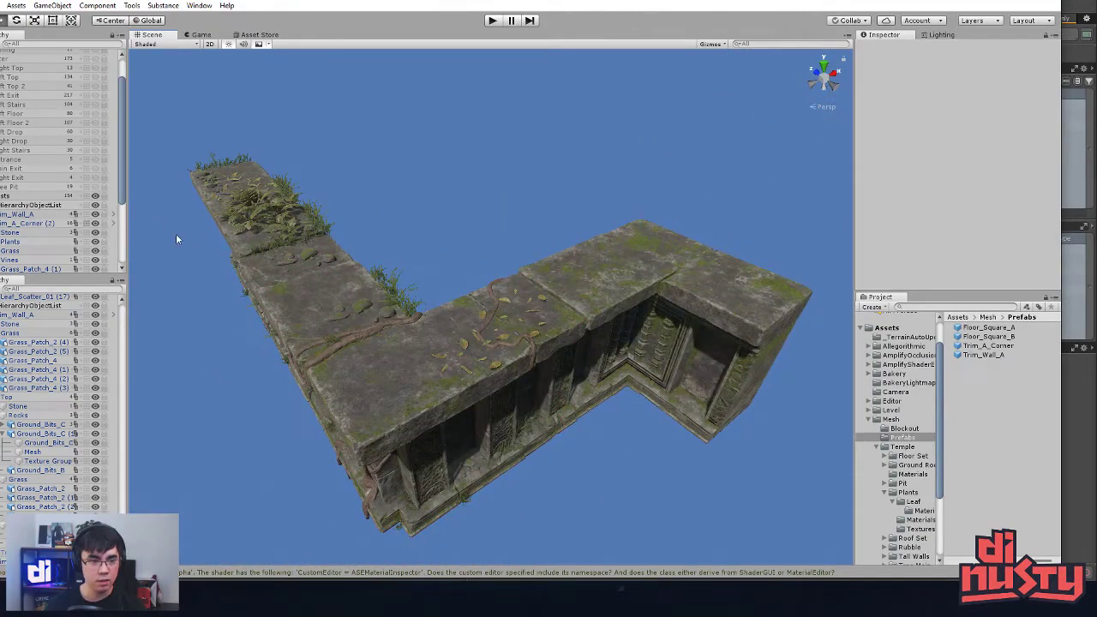
left_click(380, 356)
Step: Reopen the Trim_A_Corner prefab, duplicate a Grass_Patch_4 clump and place the copy at the top's end edge, about X 0.479, Z -0.028
left_click(113, 224)
left_click_drag(509, 269, 837, 341, "alt")
left_click(445, 231)
left_click_drag(435, 252, 374, 304, "alt")
left_click(660, 305)
key("ctrl+d")
key("w")
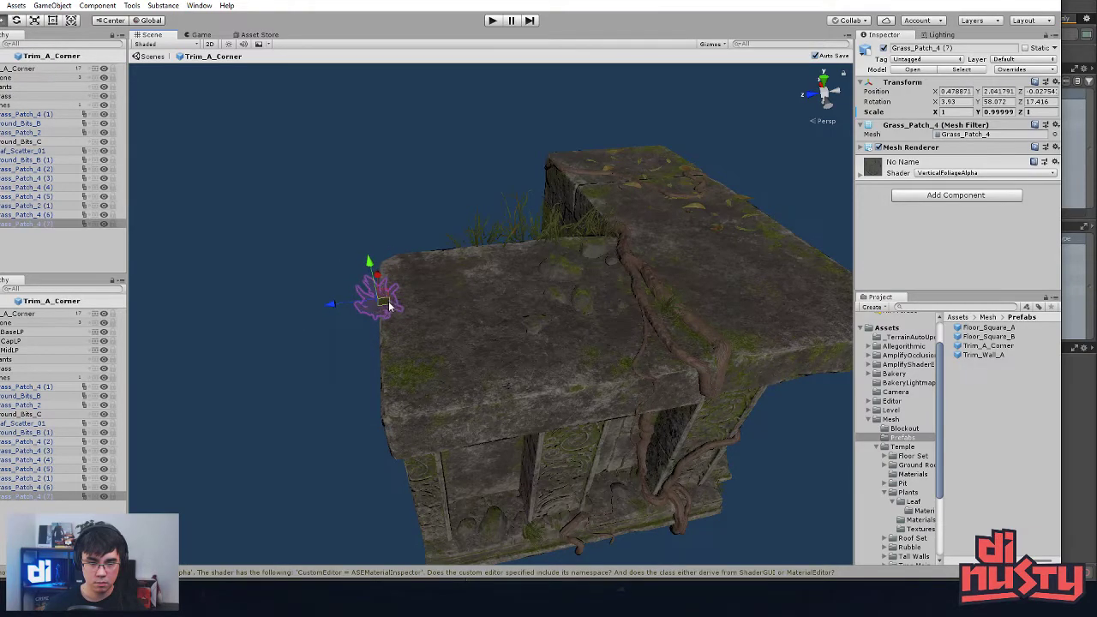
Step: Rotate the new grass clump and seat it on the top's end corner, at about X 0.008, Y 2.011, Z -0.011
key("f")
left_click_drag(463, 359, 431, 248, "alt")
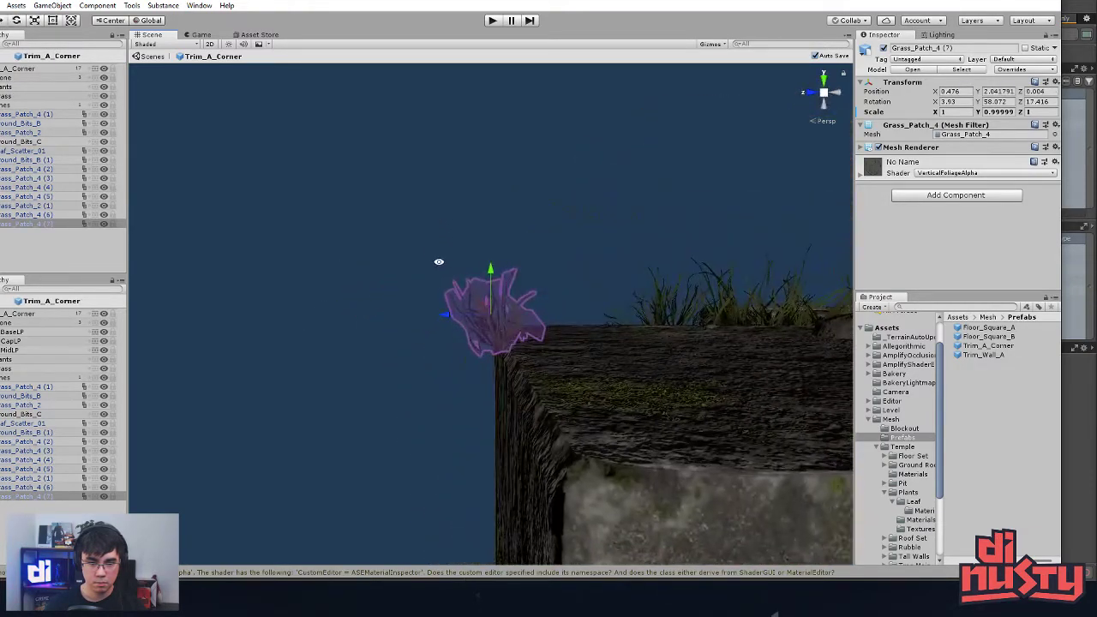
left_click_drag(491, 286, 460, 329)
key("e")
key("w")
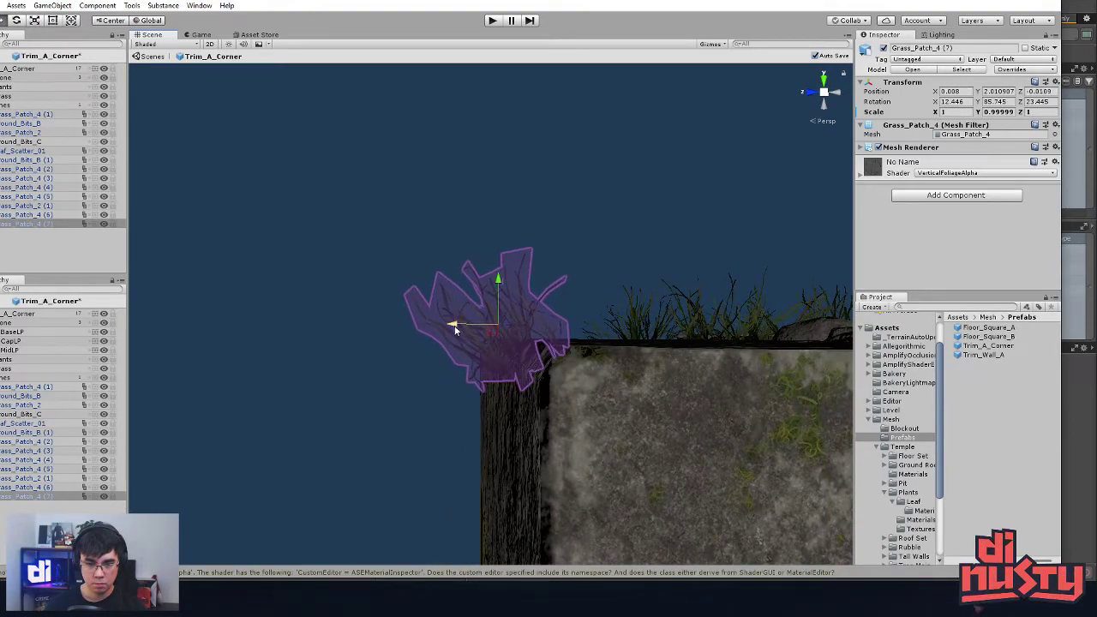
left_click(369, 355)
left_click_drag(369, 354, 583, 339, "alt")
Step: Duplicate that clump along the top's end edge to about X 0.602, Y 1.977, Z 0.02, and stretch the copy to Y scale 1.4
left_click(553, 310)
key("ctrl+d")
left_click_drag(528, 314, 287, 332)
left_click_drag(395, 321, 408, 336)
left_click_drag(452, 293, 474, 377, "alt")
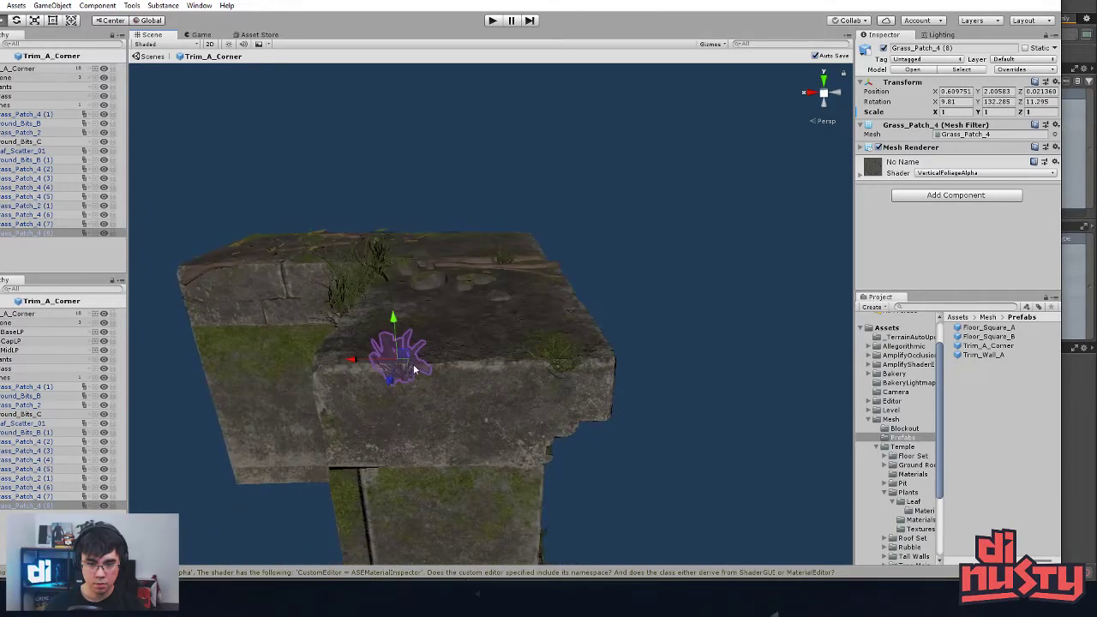
left_click_drag(394, 342, 386, 330)
key("w")
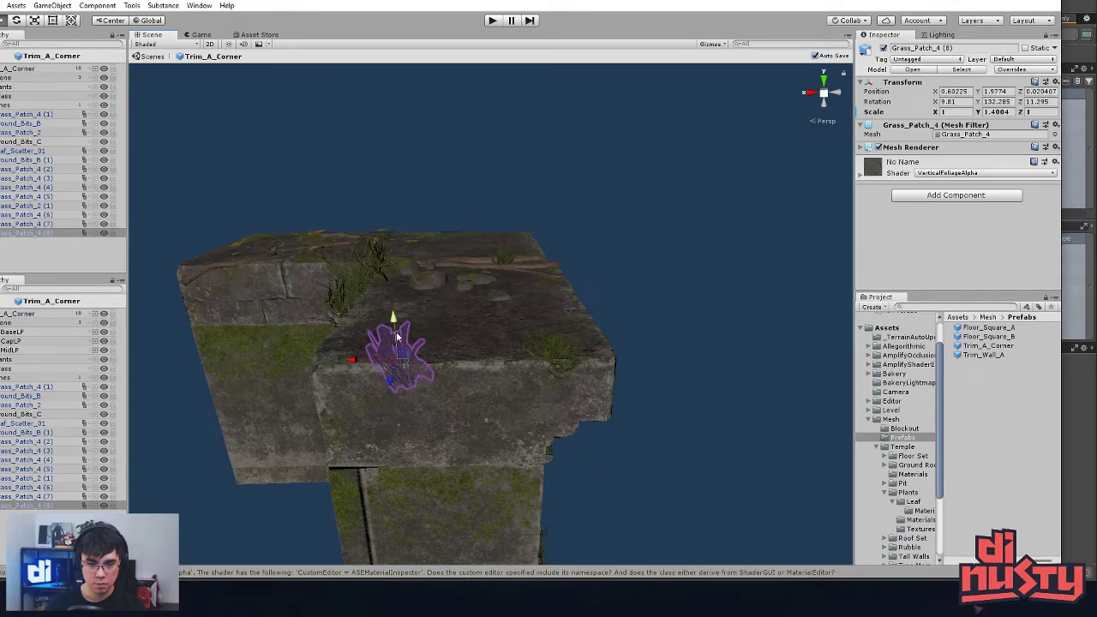
left_click(678, 362)
Step: Duplicate Grass_Patch_2 and move the copy to the far end of the leaf-covered arm, at about X 2.478, Z -2.233
left_click_drag(678, 363, 163, 334, "alt")
left_click(416, 316)
left_click_drag(417, 316, 520, 353, "alt")
left_click(368, 346)
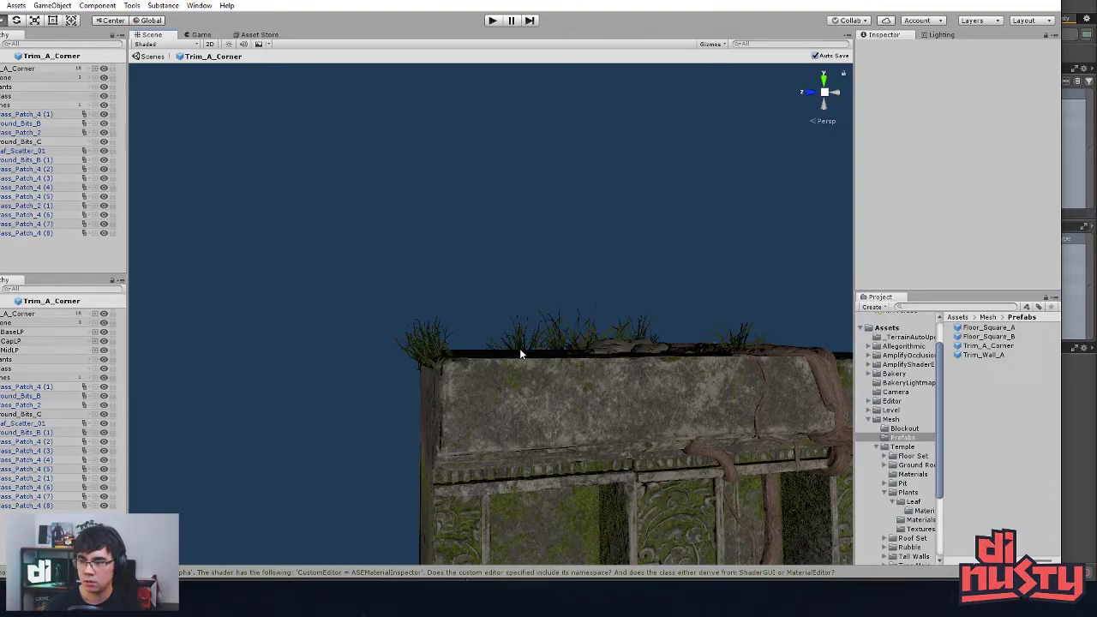
left_click_drag(532, 257, 315, 392, "alt")
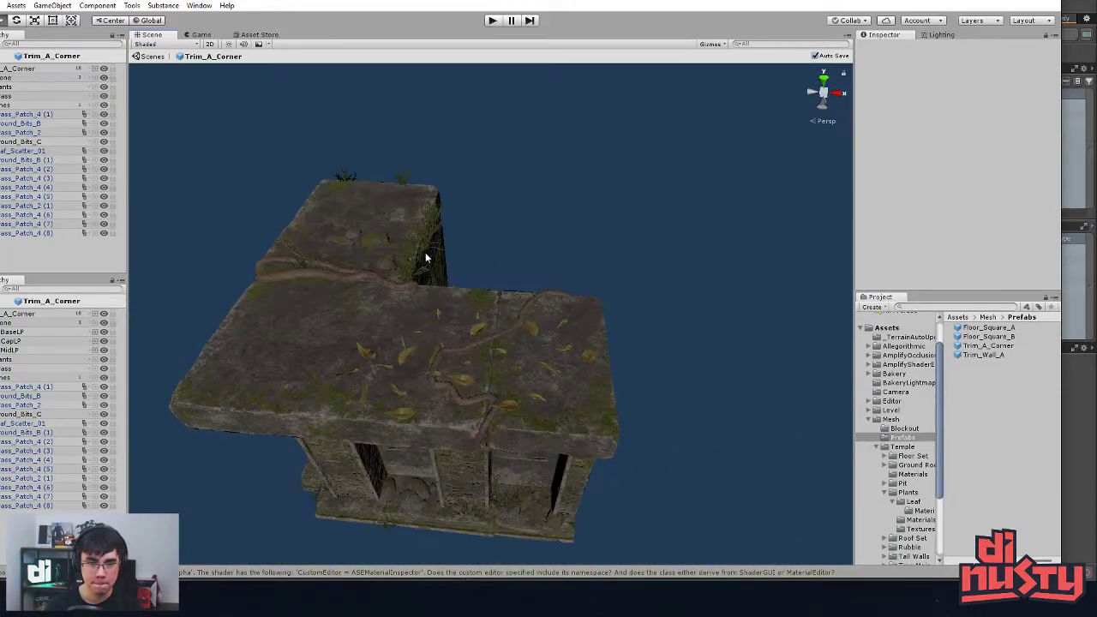
left_click(424, 255)
left_click(419, 257)
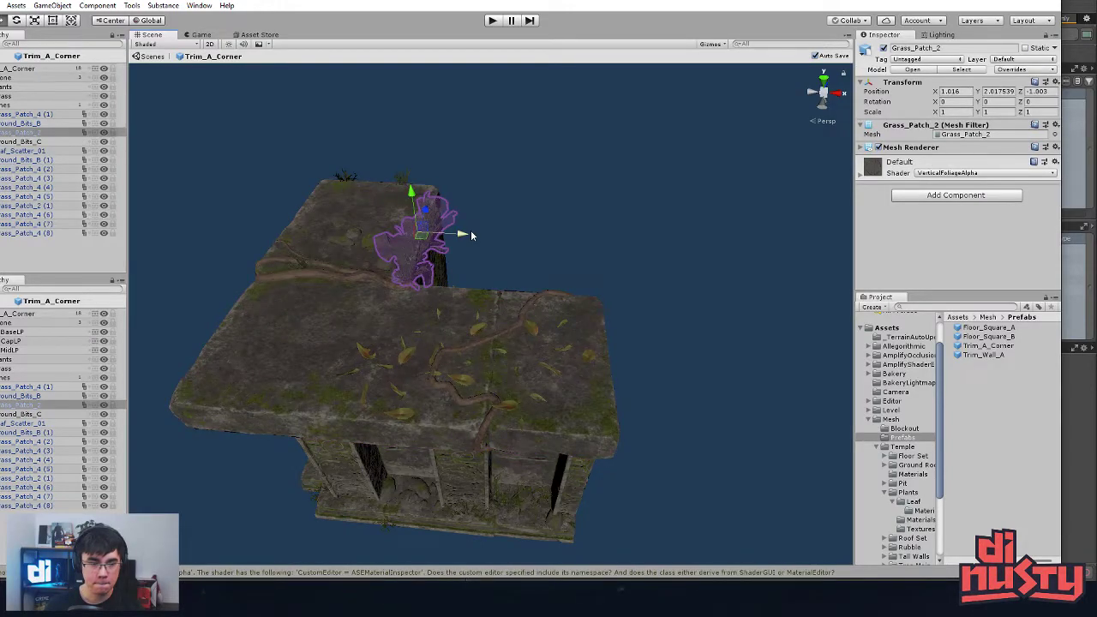
key("ctrl+d")
left_click_drag(426, 239, 623, 371)
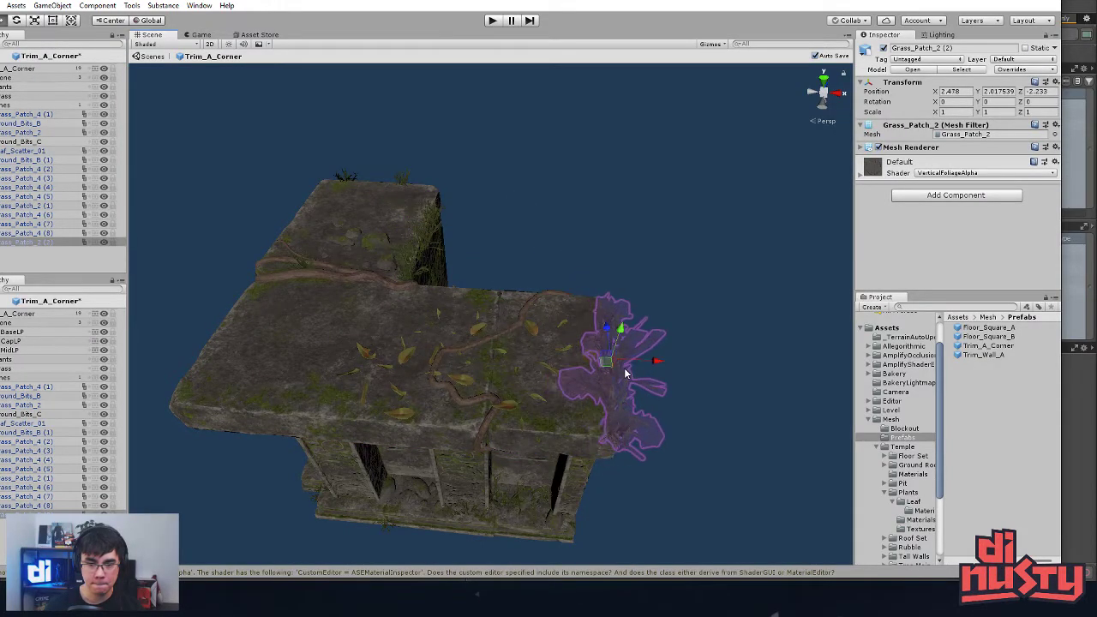
Step: Rotate the new Grass_Patch_2 copy at the leaf-covered arm's end to about -179° on Y and 10° on Z
key("f")
left_click_drag(551, 396, 385, 451, "alt")
left_click_drag(482, 349, 799, 81)
left_click_drag(515, 280, 281, 467)
key("w")
key("e")
key("w")
Step: Shrink that grass copy to about 0.71 on Y and 0.9 on Z, and seat it along the arm's end edge
key("r")
left_click_drag(476, 337, 422, 210)
key("w")
left_click_drag(482, 317, 596, 319)
left_click_drag(528, 334, 437, 381)
left_click(572, 328)
Step: Move Ground_Bits_B and Ground_Bits_B (1) into the Stone group of the prefab hierarchy
left_click(75, 397)
left_click(77, 406, "ctrl")
left_click_drag(463, 454, 498, 476, "alt")
left_click(38, 397)
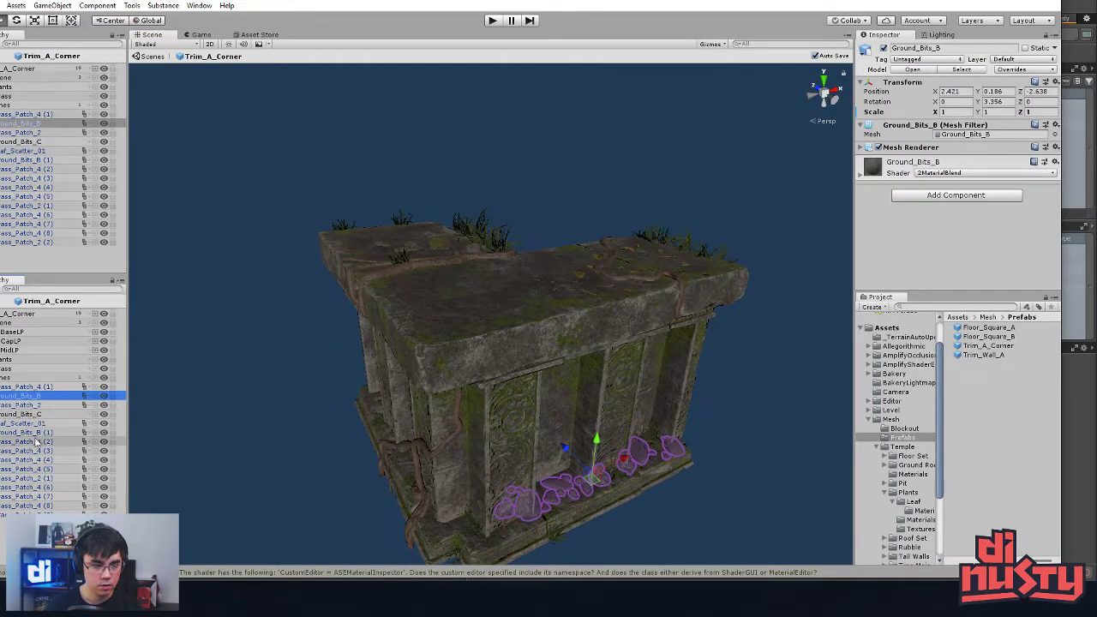
left_click(34, 432, "ctrl")
left_click_drag(14, 435, 19, 326)
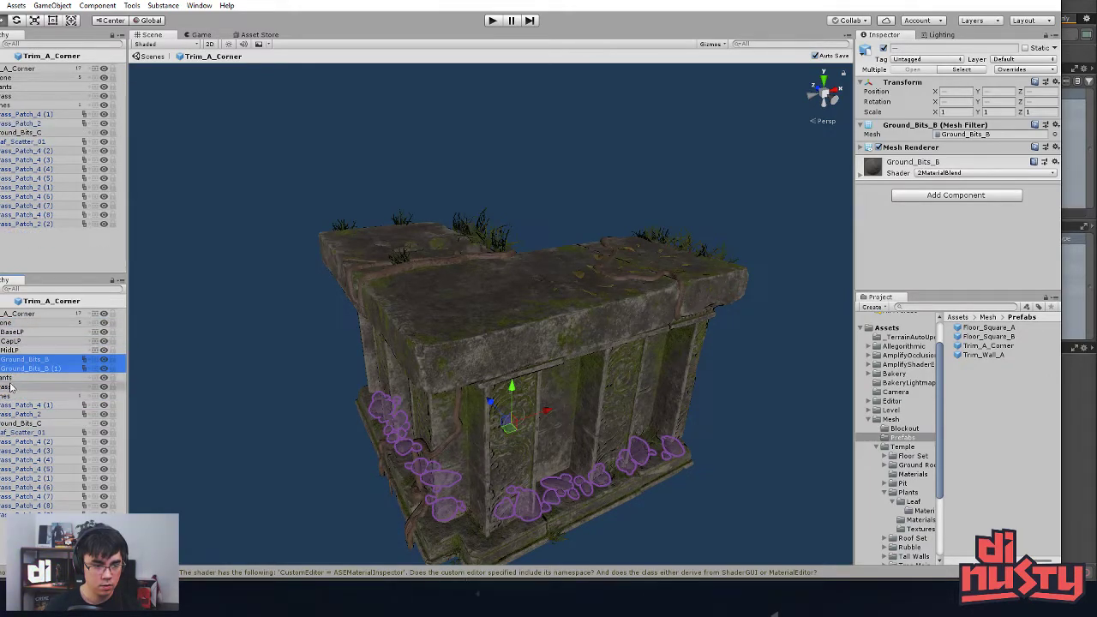
Step: Create an empty child of Trim_A_Corner named Rocks and place it directly below the Plants group
left_click(7, 323)
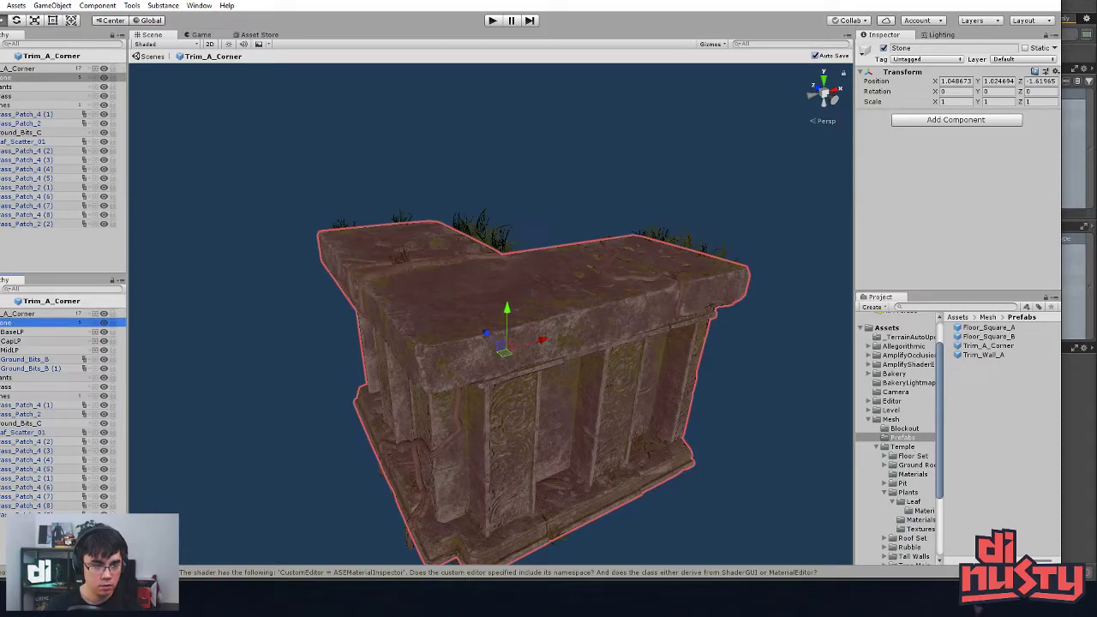
right_click(9, 314)
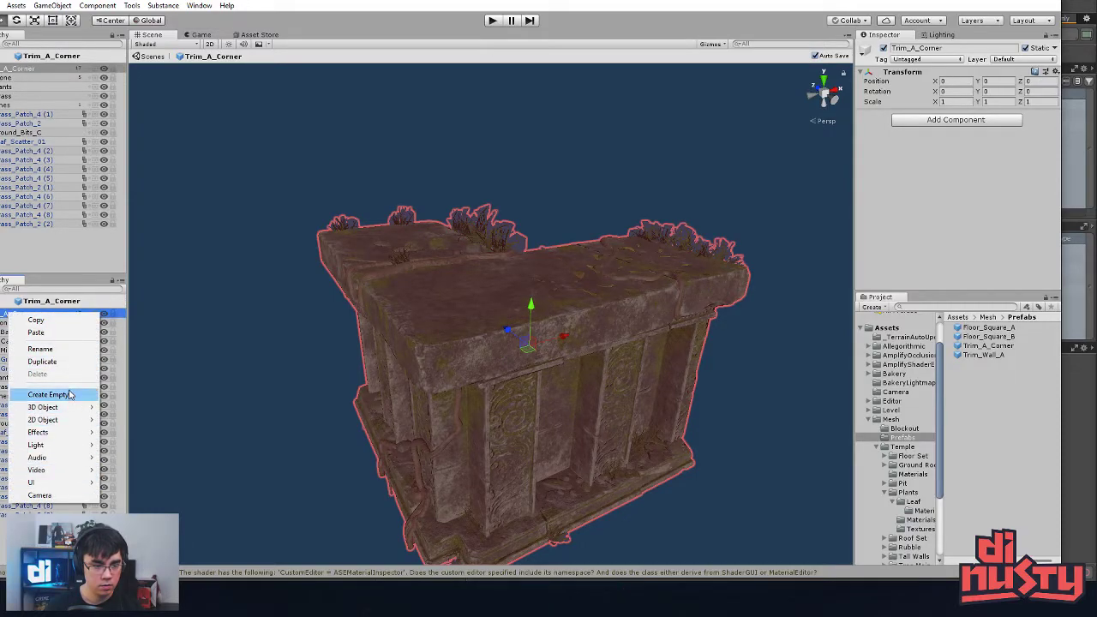
left_click(48, 394)
left_click(9, 524)
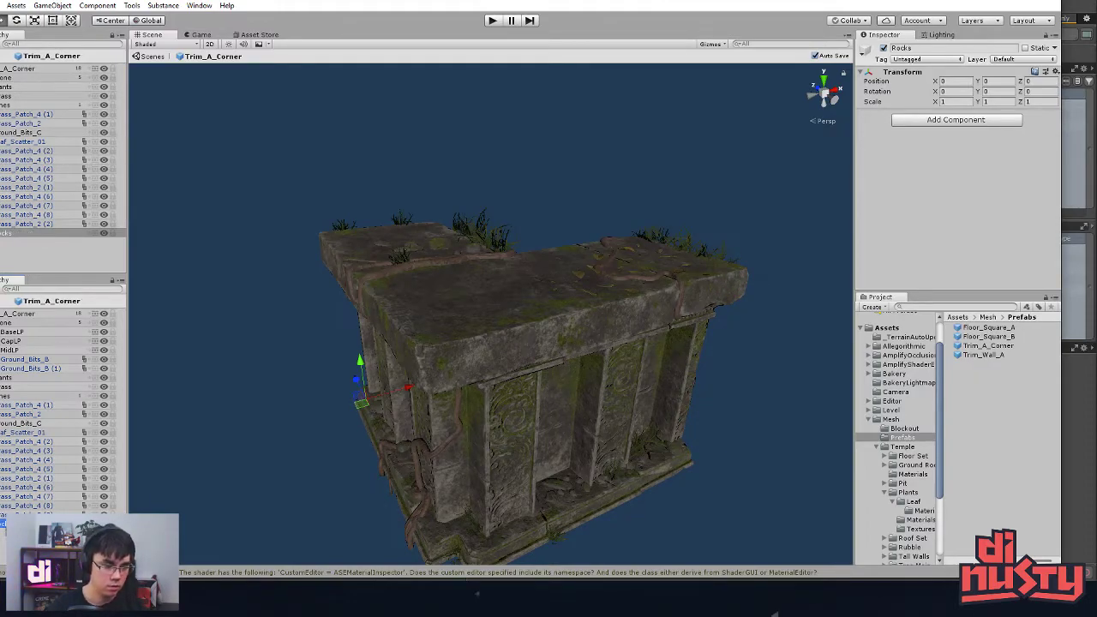
left_click_drag(16, 524, 12, 382)
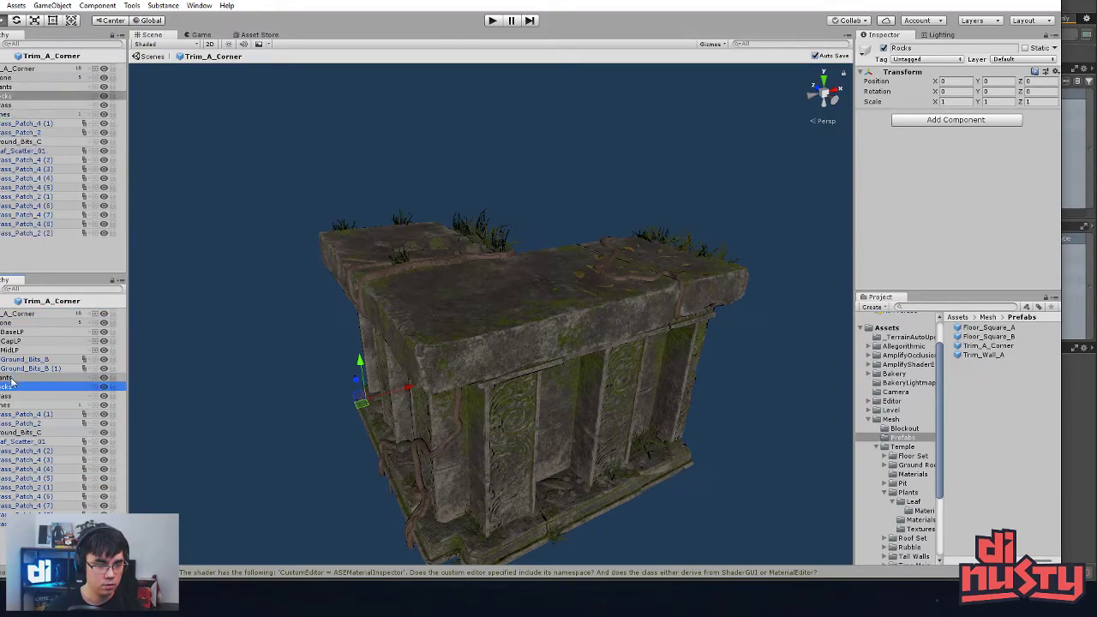
Step: Gather all the loose Grass_Patch_4 and Grass_Patch_2 clumps into the Grass group
left_click(29, 414)
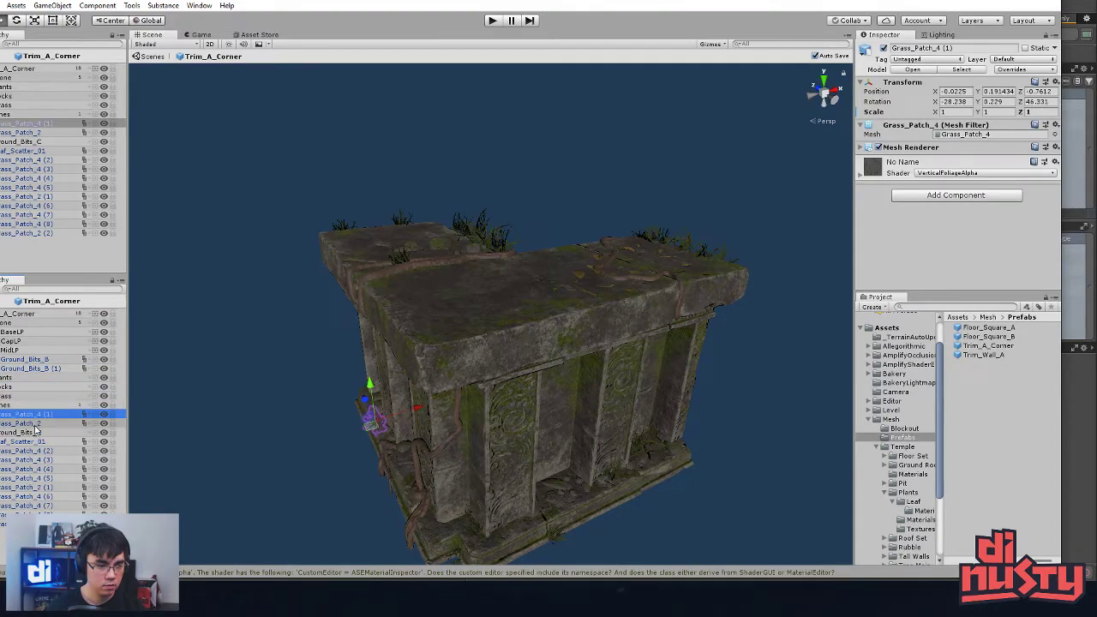
left_click(34, 424)
left_click(27, 452)
left_click(7, 524, "shift")
left_click_drag(4, 462, 8, 368)
left_click(0, 396)
Step: Move Ground_Bits_C and both Ground_Bits_B objects into the Rocks group, and Leaf_Scatter_01 into the Plants group
left_click(24, 415)
left_click(22, 421, "shift")
left_click(24, 368)
left_click(24, 360, "shift")
left_click(9, 423)
left_click(216, 411)
left_click_drag(288, 350, 345, 301, "alt")
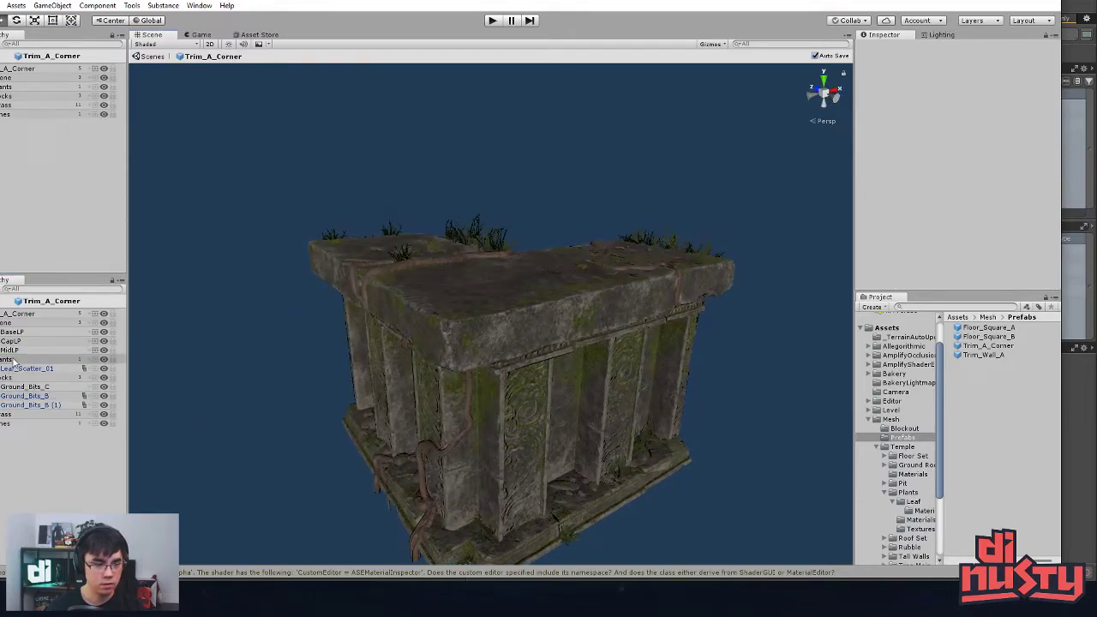
Step: Collapse the Stone, Plants and Rocks groups in the prefab hierarchy and clear the selection
left_click(1, 359)
left_click(1, 322)
left_click(1, 349)
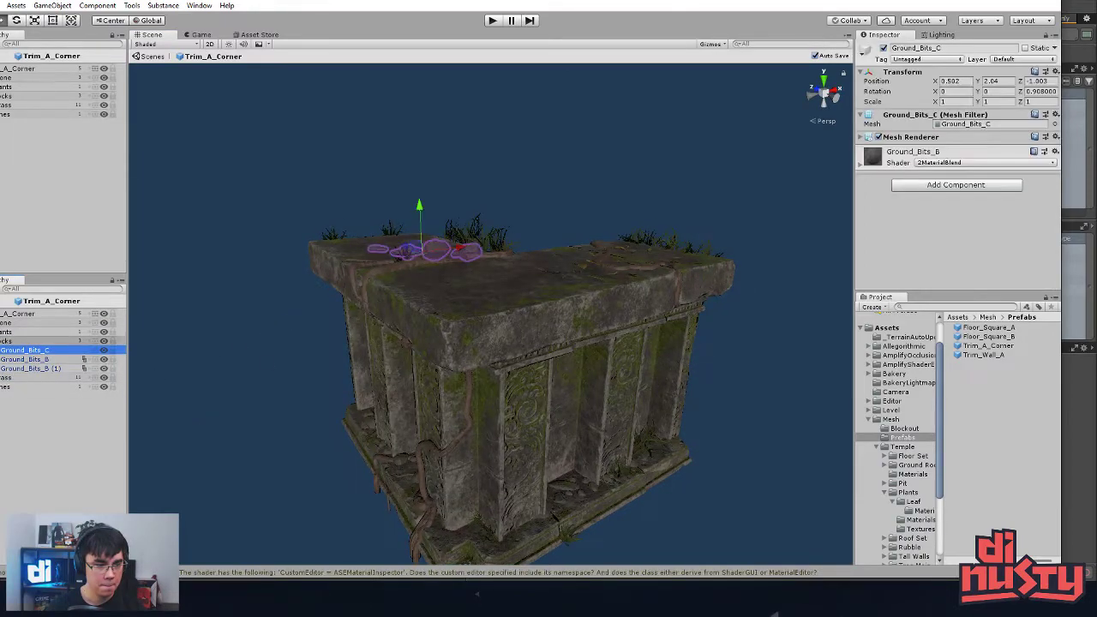
left_click(1, 341)
left_click(73, 453)
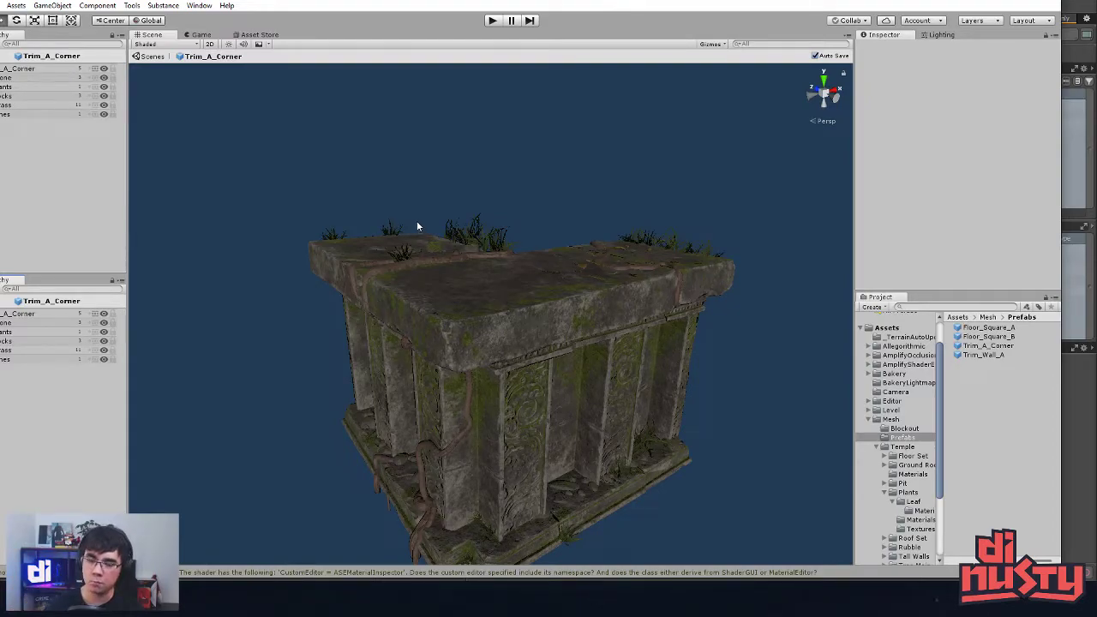
Step: Nudge the Grass_Patch_2 (2) clump on the leaf-covered arm's end edge to about X 1.433, Y 0.973, Z -0.48
left_click(487, 236)
left_click_drag(539, 318, 514, 397, "alt")
left_click(557, 335)
left_click_drag(590, 380, 589, 322, "alt")
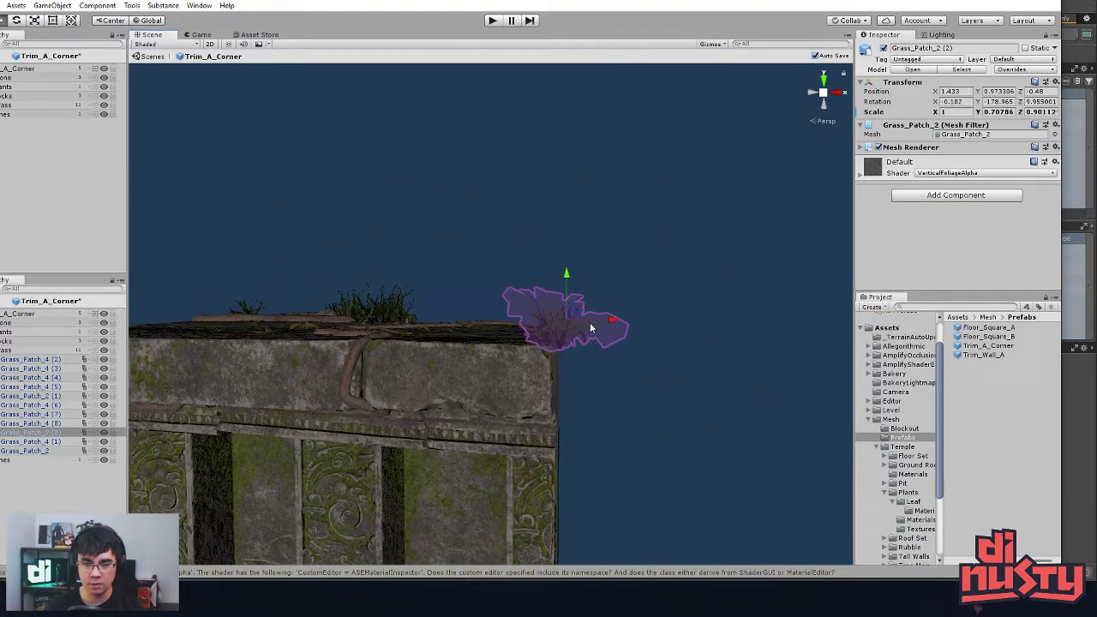
left_click(628, 395)
middle_click_drag(628, 395, 635, 394)
left_click_drag(635, 394, 837, 487, "alt")
Step: Inspect the corner's top dressing, return to the main scene and examine how the corner blends with its neighbouring trims
key("ctrl+shift+c")
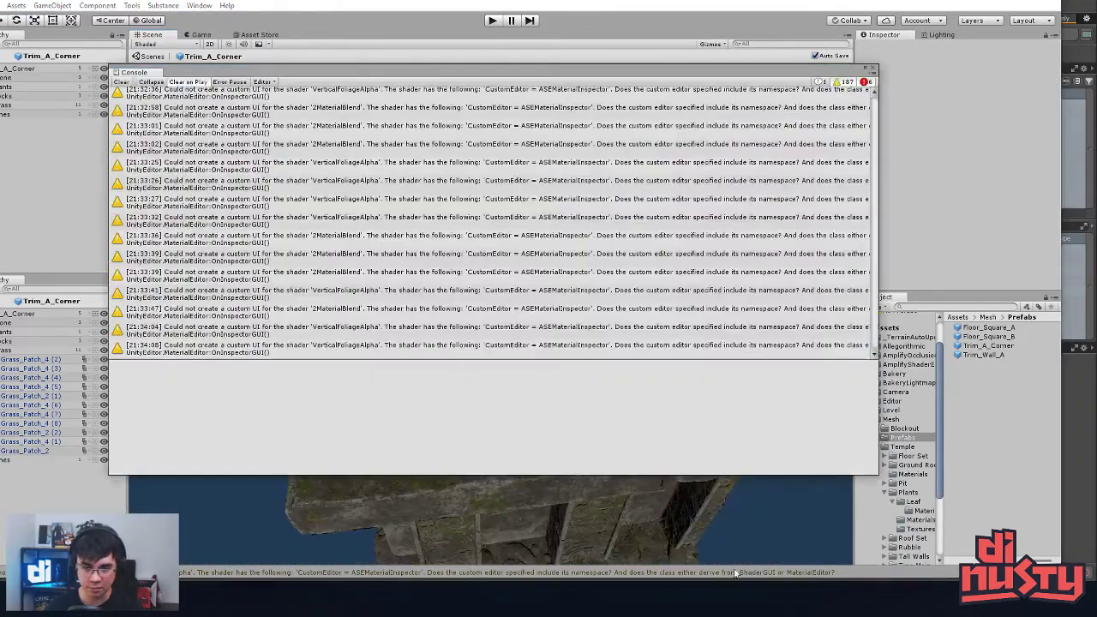
left_click(869, 70)
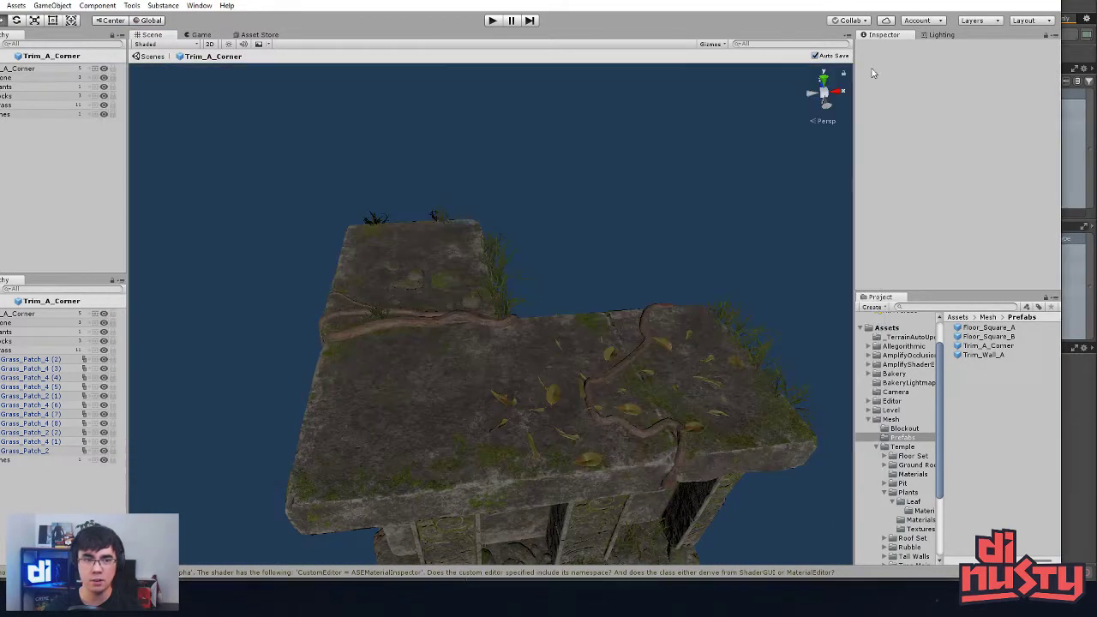
left_click(739, 333)
left_click_drag(705, 377, 633, 291, "alt")
left_click(569, 295)
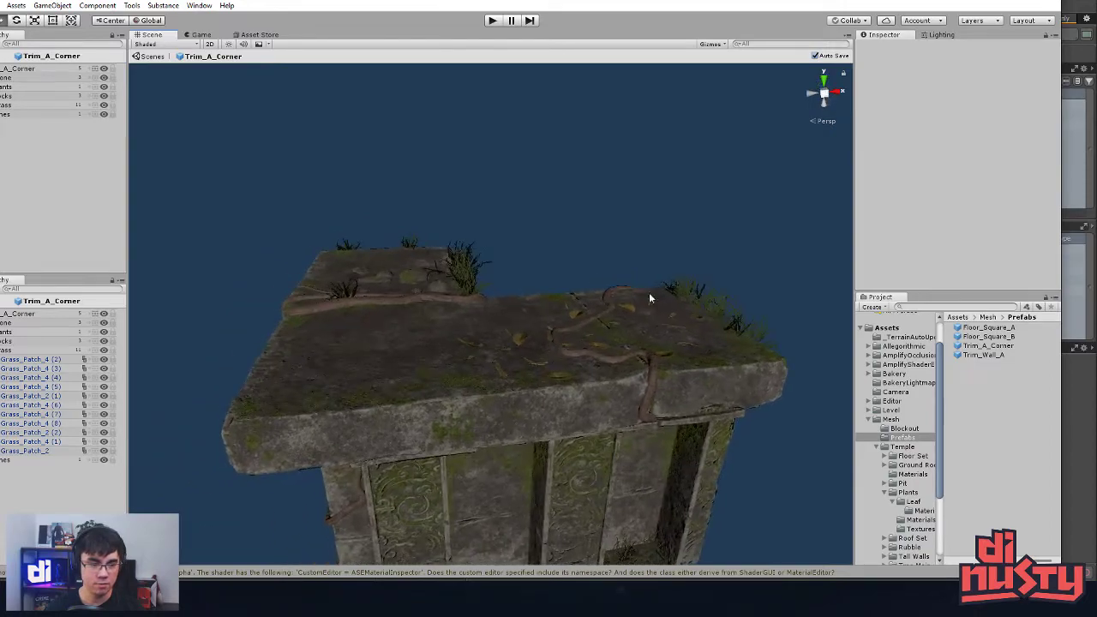
left_click_drag(595, 194, 670, 233, "alt")
left_click(154, 57)
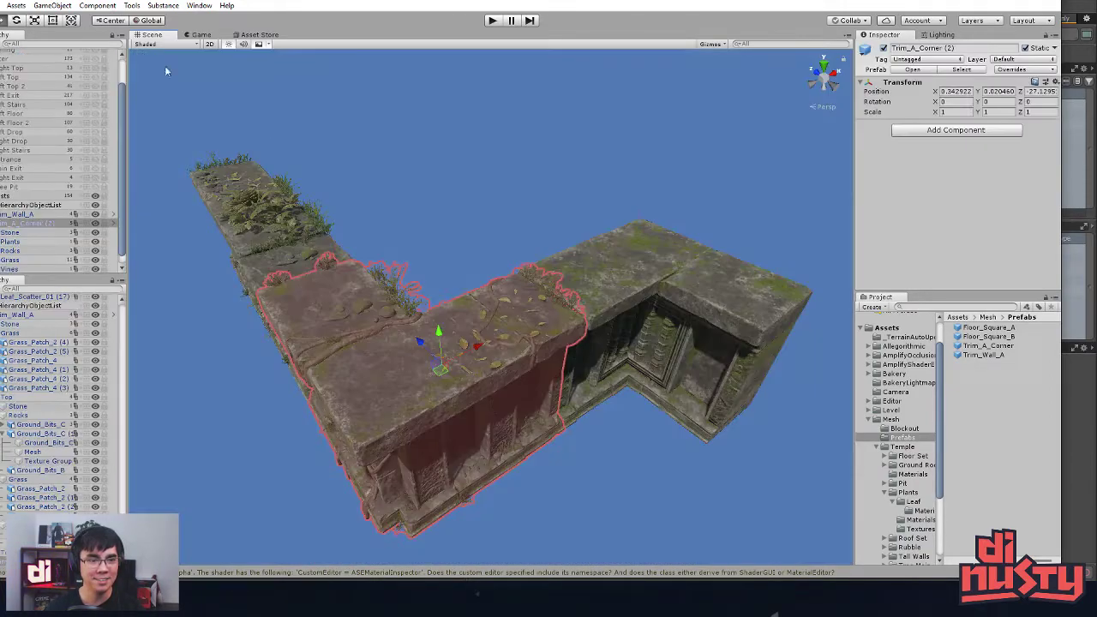
left_click(547, 202)
left_click_drag(547, 202, 451, 286, "alt")
scroll(441, 232, "up", 6)
left_click_drag(441, 232, 486, 296, "alt")
scroll(554, 332, "down", 5)
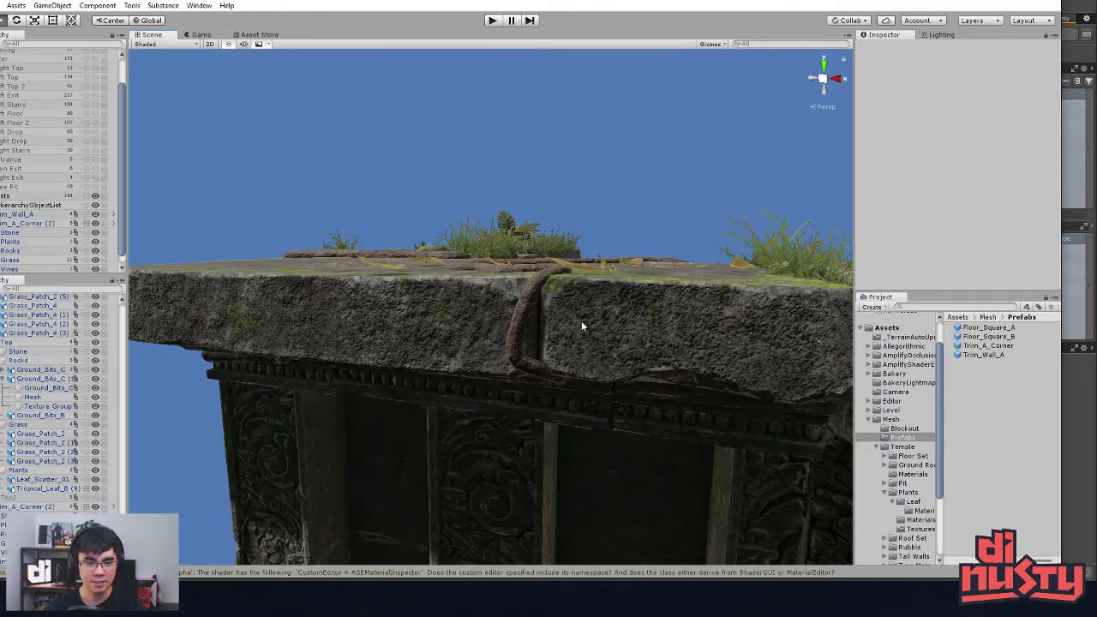
left_click(637, 288)
Step: Reopen the Trim_A_Corner prefab, duplicate the small grass clump beside the thick vine and move the copy to the leaf-covered arm's outer edge
left_click(913, 69)
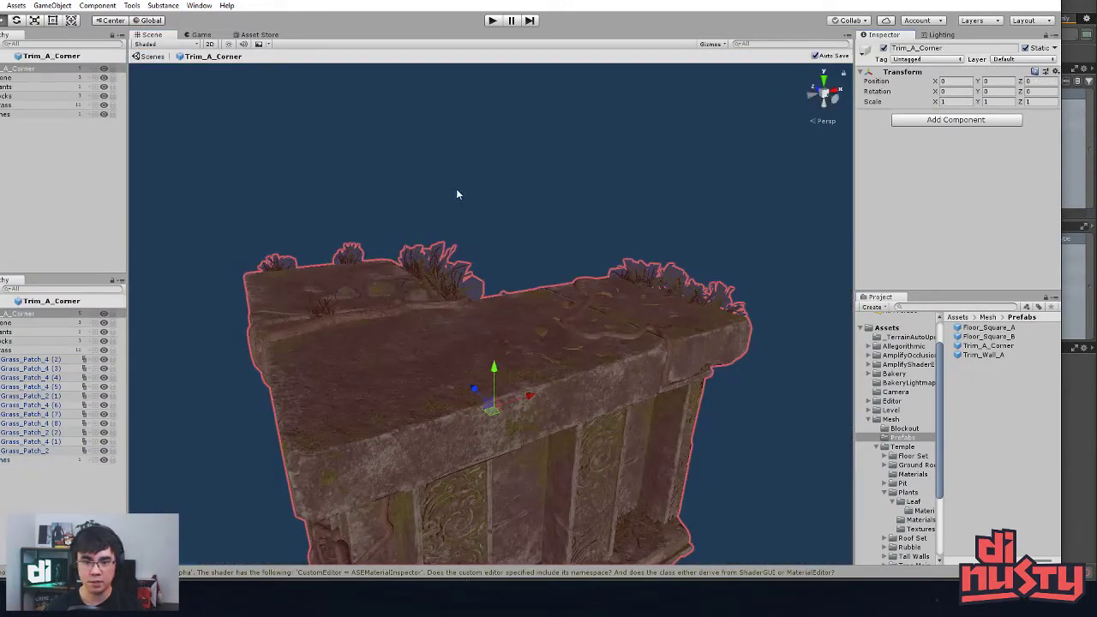
left_click(333, 307)
left_click_drag(323, 309, 669, 349)
key("f")
left_click_drag(574, 370, 523, 465, "alt")
key("e")
key("w")
key("w")
left_click(424, 365)
left_click_drag(423, 365, 573, 497, "alt")
Step: Scale Leaf_Scatter_01 uniformly to 0.88 and settle it on the arm's top at about X 0.557, Y 1.01, Z -0.592
left_click(497, 301)
left_click_drag(499, 323, 492, 316)
key("r")
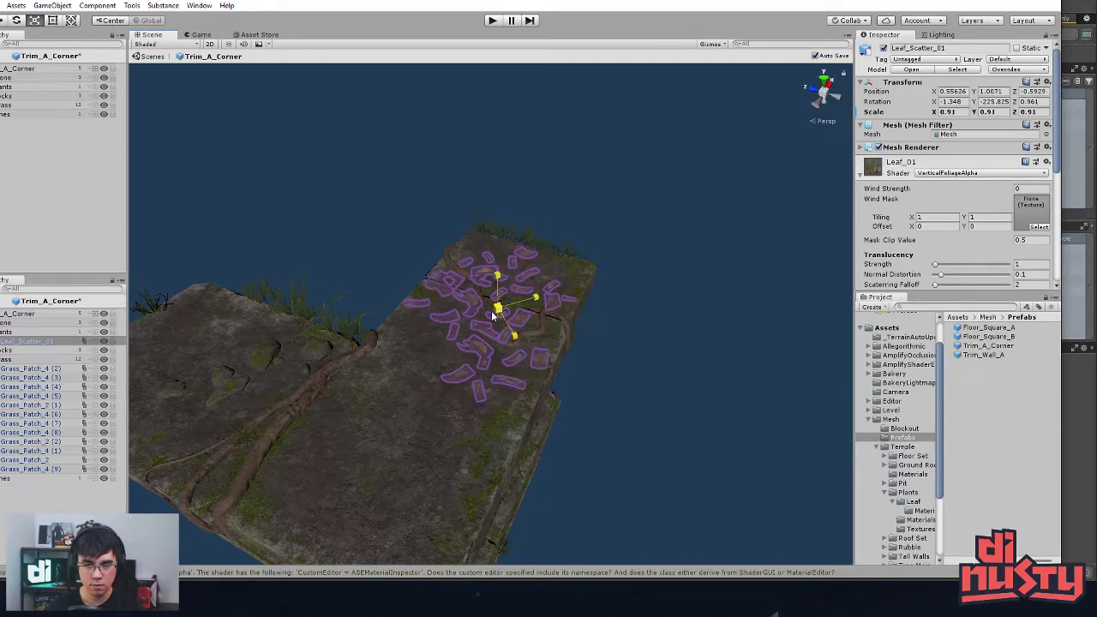
left_click(662, 377)
left_click_drag(662, 376, 396, 483, "alt")
left_click(516, 336)
scroll(516, 337, "up", 5)
left_click_drag(562, 372, 525, 414, "alt")
key("w")
left_click(495, 345)
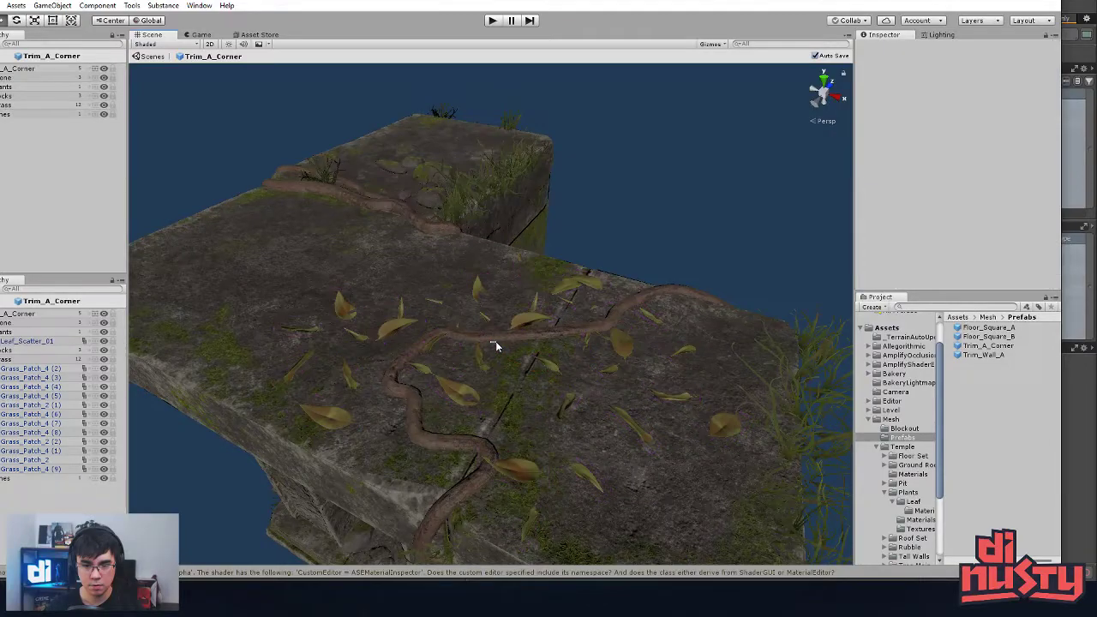
left_click(478, 297)
left_click_drag(498, 333, 500, 333)
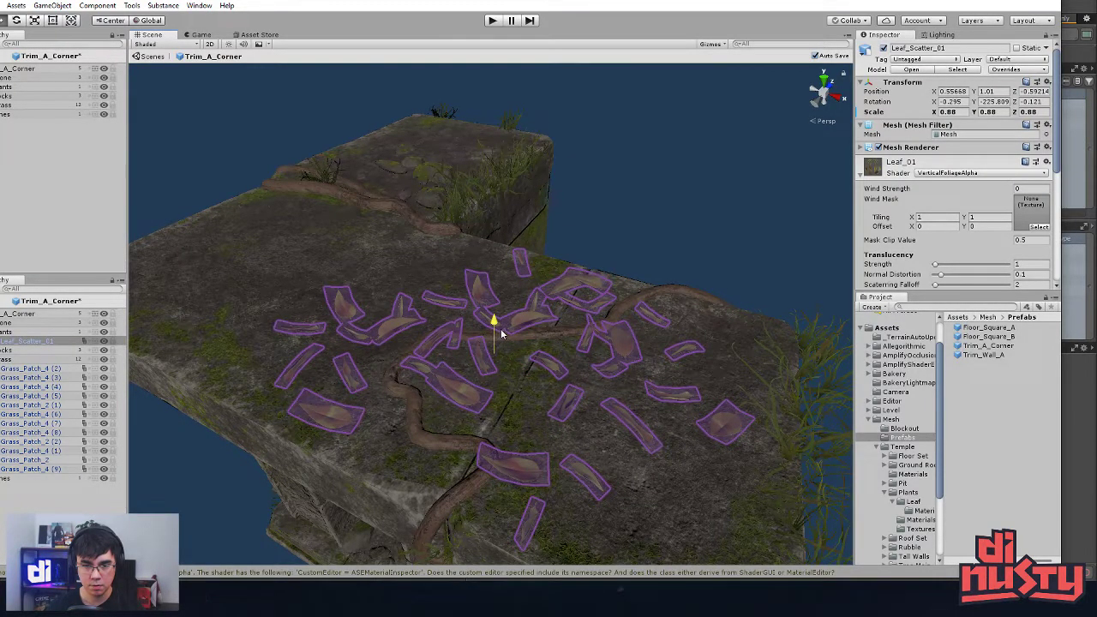
Step: Examine the dressed corner from all sides, return to the main scene and check its join with the wall trim
left_click(656, 248)
left_click_drag(347, 282, 711, 263, "alt")
scroll(439, 307, "down", 3)
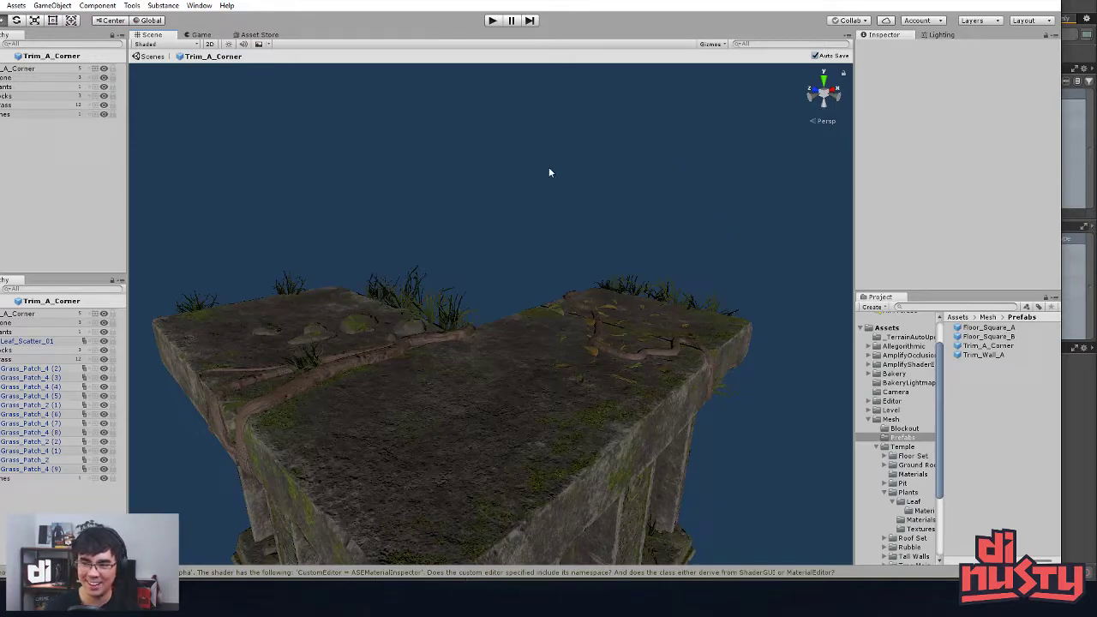
left_click_drag(534, 194, 563, 380, "alt")
left_click_drag(465, 445, 670, 434, "alt")
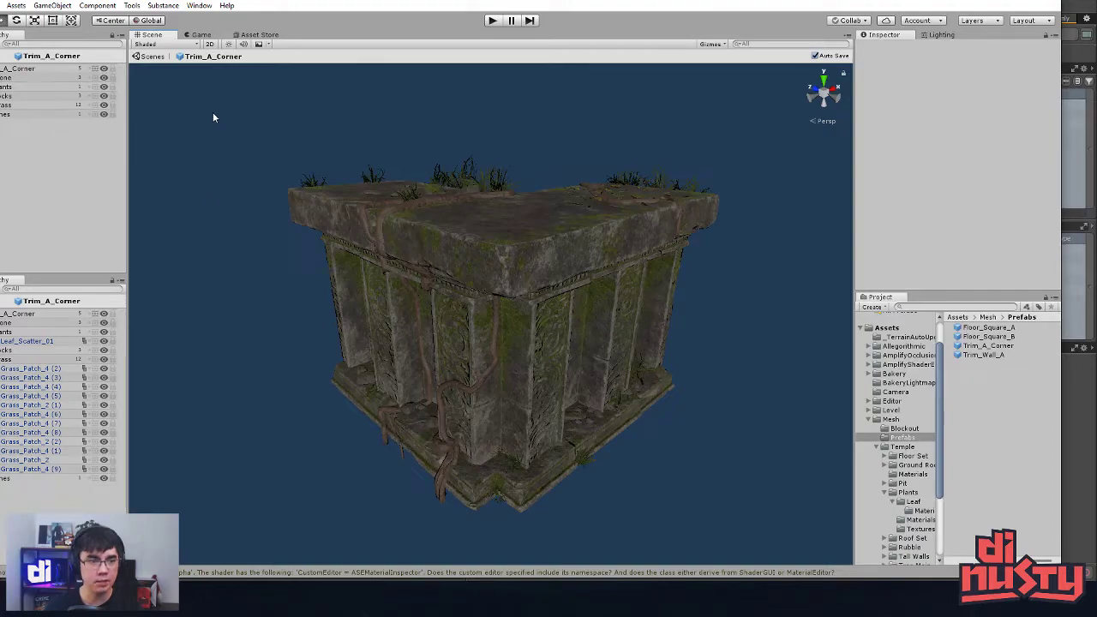
left_click(152, 56)
left_click(268, 89)
left_click_drag(526, 245, 443, 176, "alt")
scroll(14, 171, "up", 2)
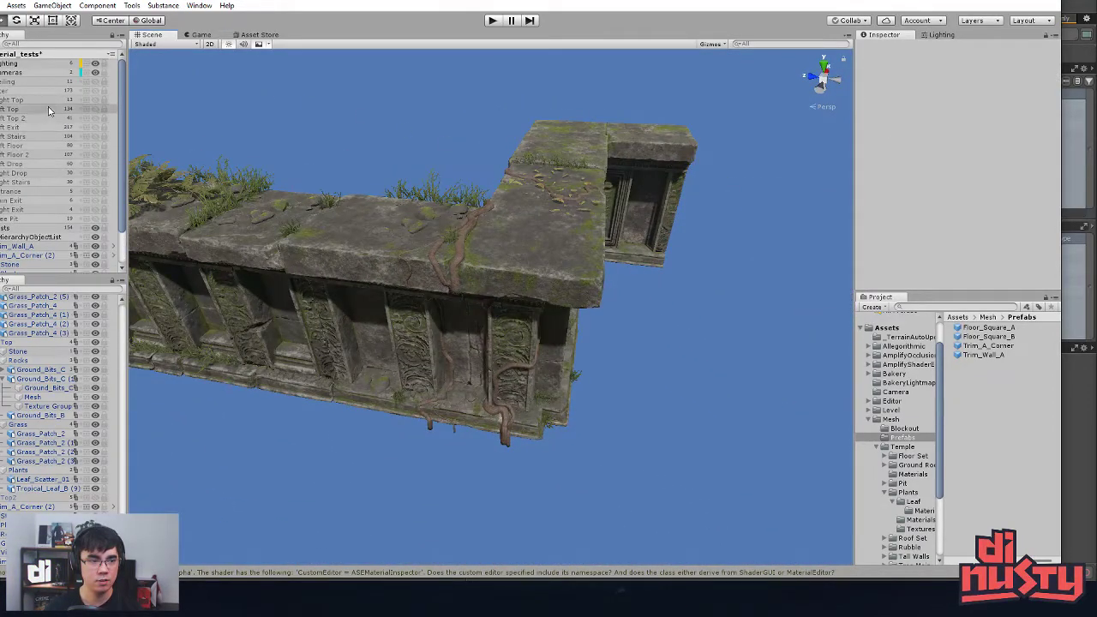
Step: Locate the source asset of the wall trim's Tropical_Leaf_B plant and look through the other models in the Leaf folder
left_click(197, 206)
middle_click_drag(197, 207, 314, 209)
left_click(315, 209)
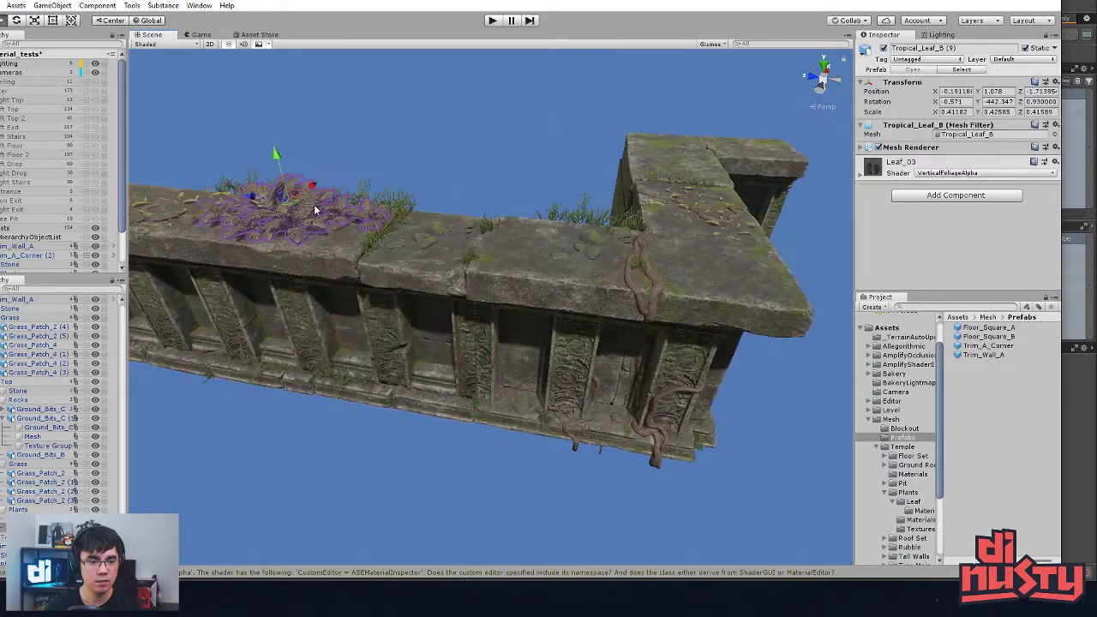
left_click(961, 135)
left_click(994, 497)
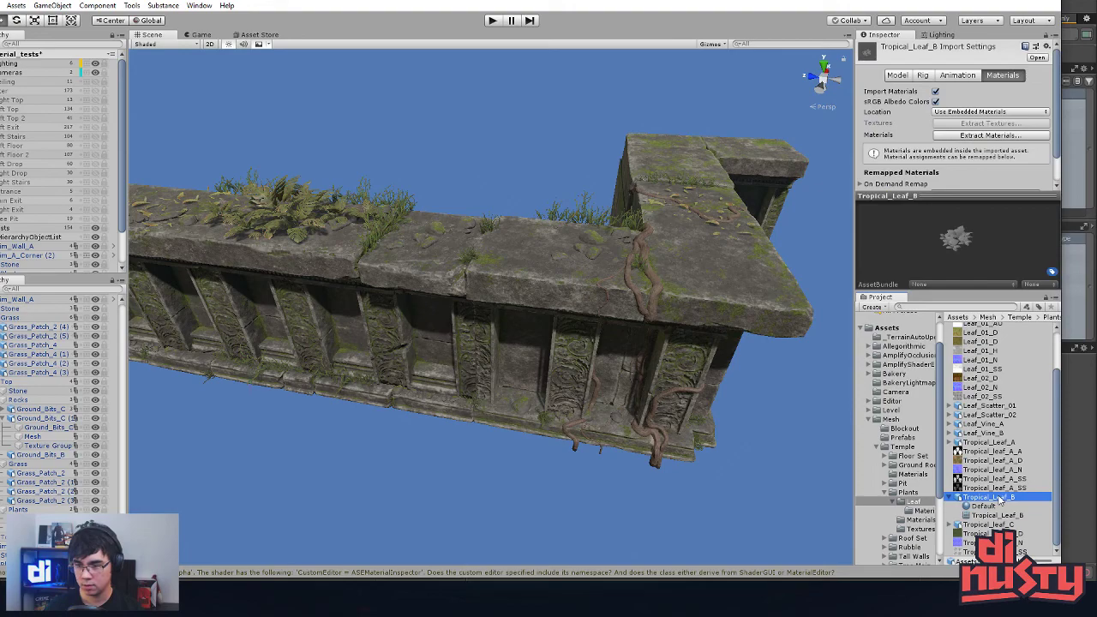
left_click(997, 505)
left_click(994, 516)
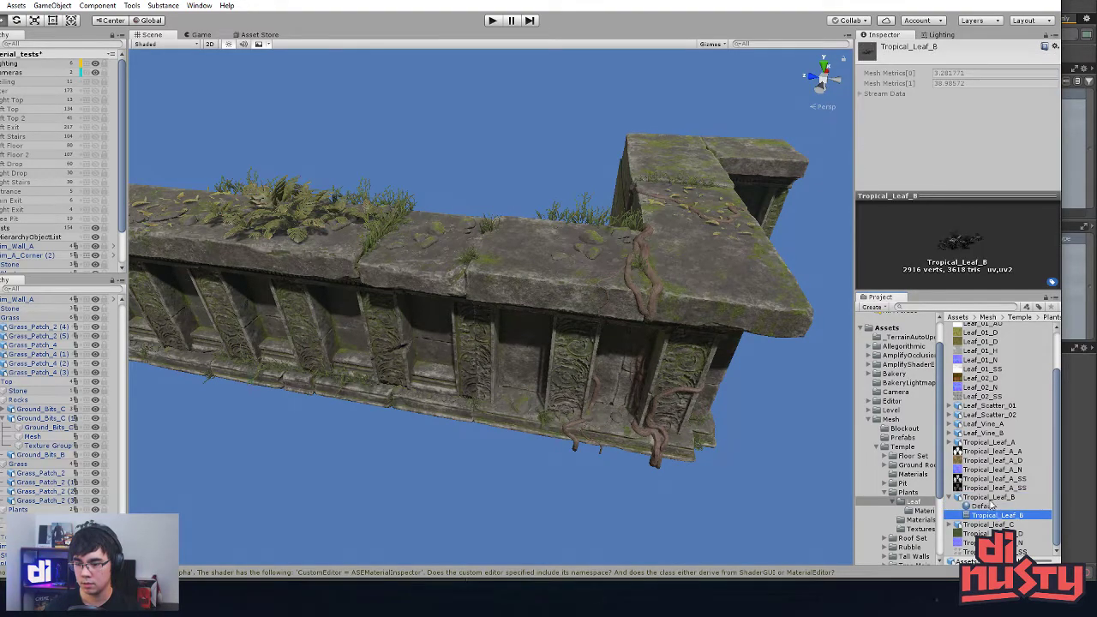
left_click(991, 499)
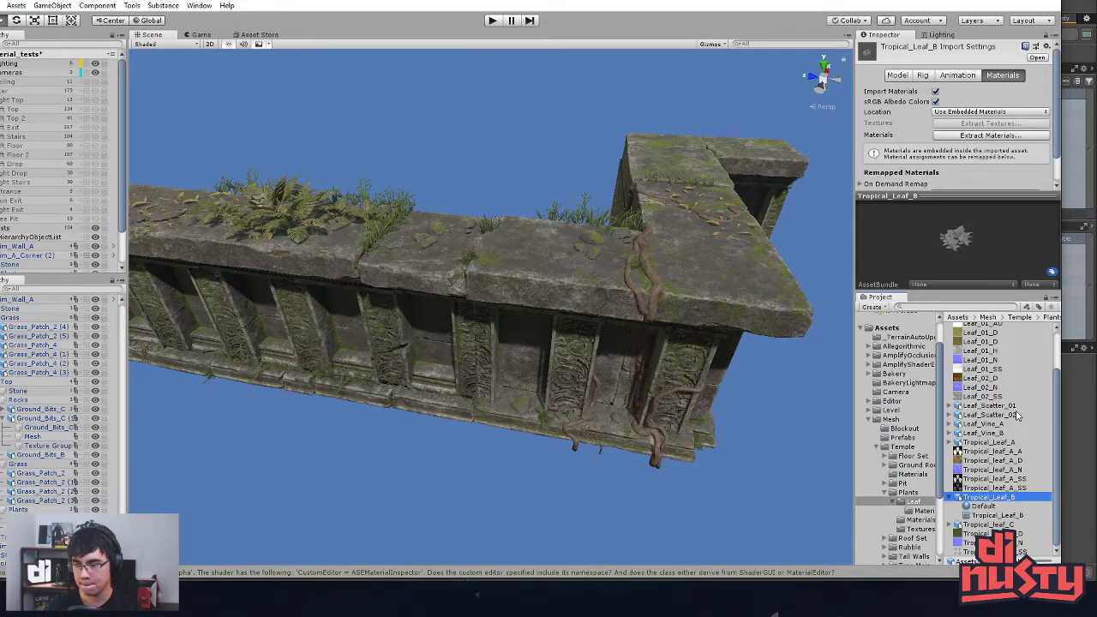
scroll(1017, 413, "up", 2)
left_click(993, 357)
left_click(527, 127)
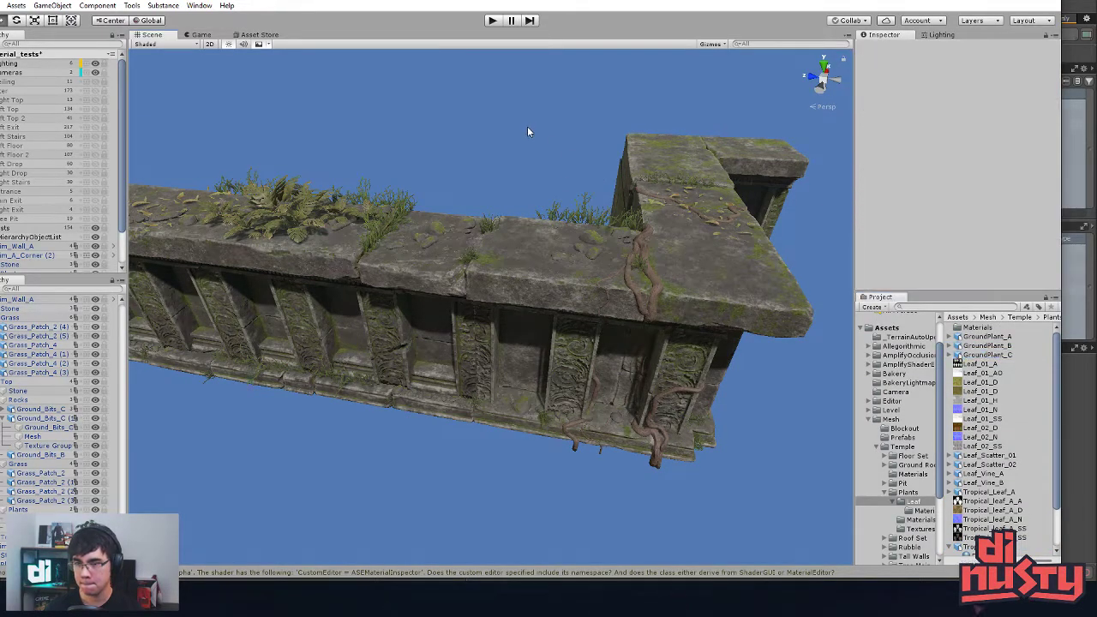
Step: Show the Left Top level group and examine the Tropical_Leaf_A plant beside the carved pillar
left_click_drag(665, 287, 502, 260, "alt")
left_click(701, 276)
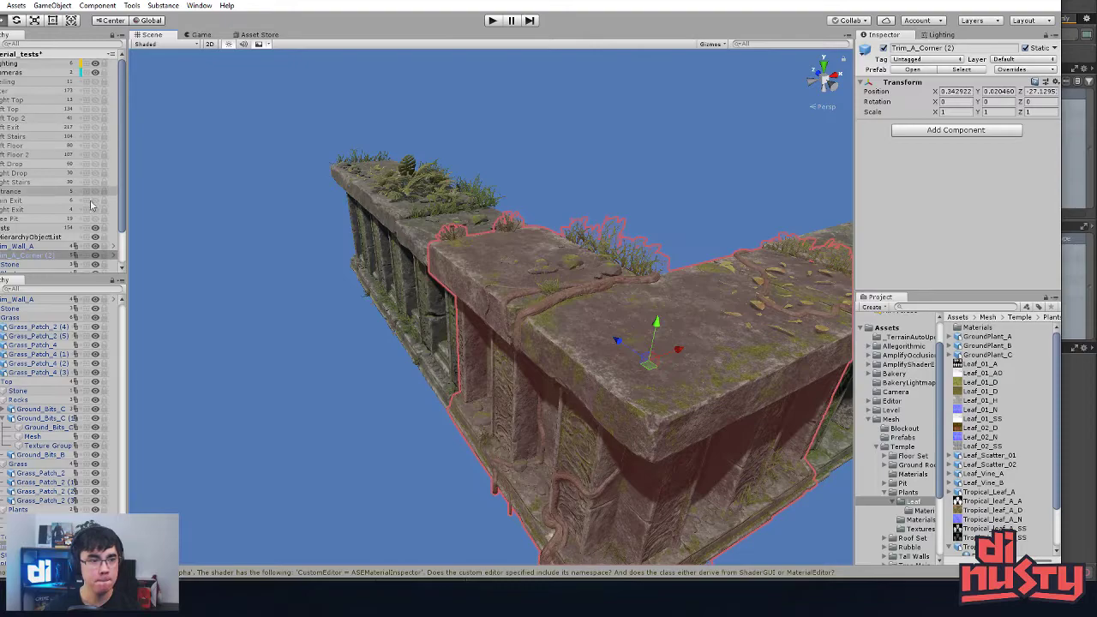
left_click(96, 109)
left_click_drag(497, 267, 686, 300, "alt")
left_click(531, 282)
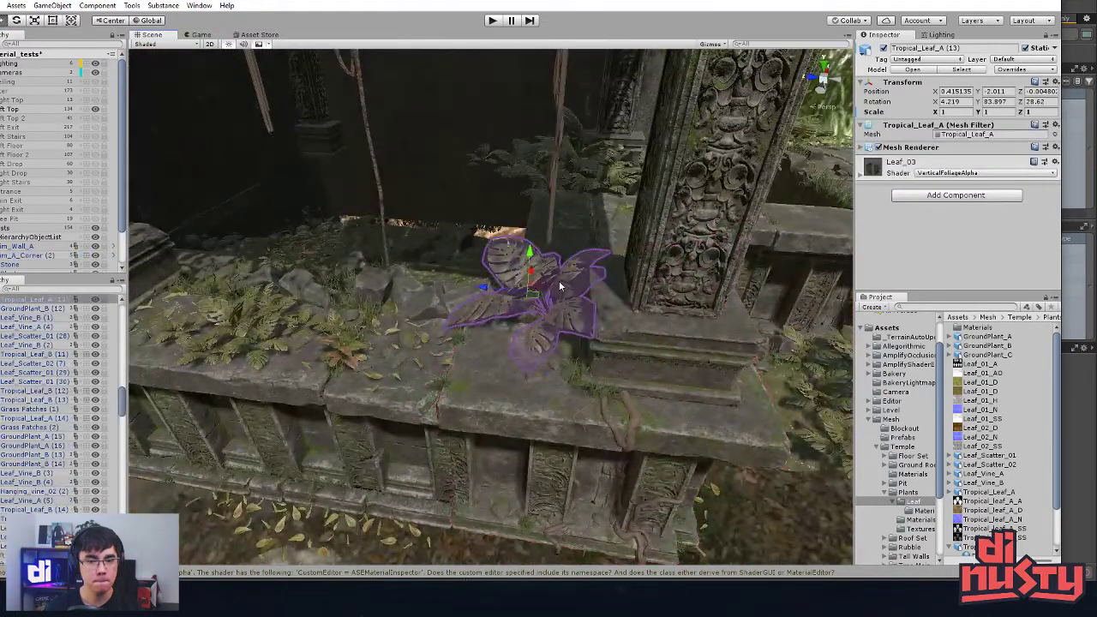
left_click(601, 168)
left_click(537, 267)
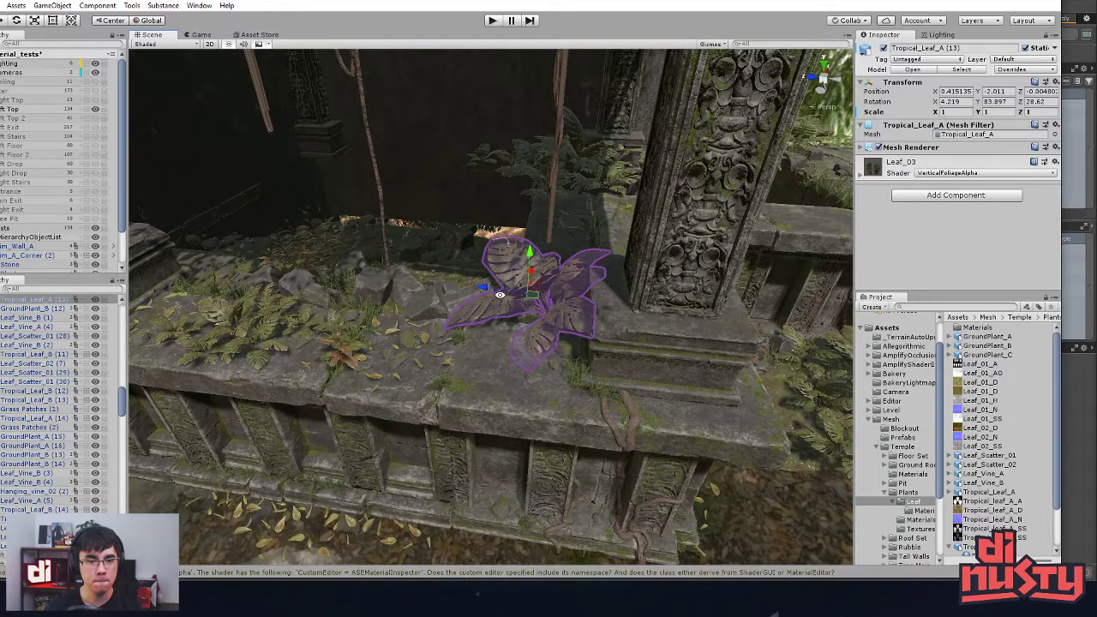
left_click_drag(500, 295, 510, 313, "alt")
Step: Examine the ground plants and leaf clusters around the pillar in the finished level, and hide the Left Top group again
left_click(268, 252)
left_click(542, 278, "shift")
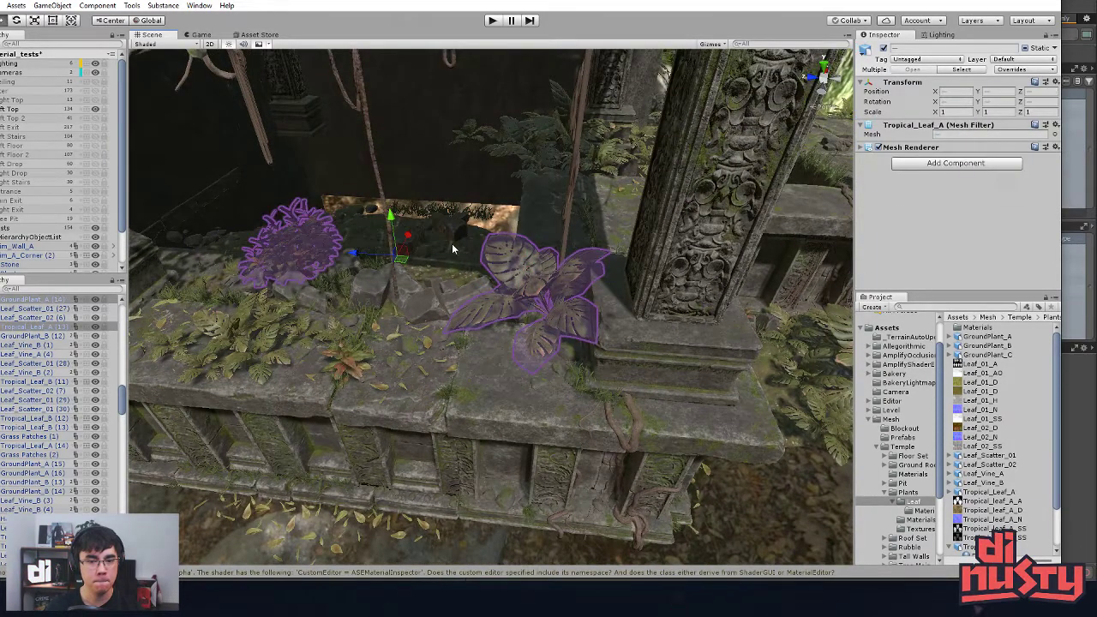
left_click(342, 347)
left_click(289, 329)
left_click(353, 365)
left_click(542, 299, "shift")
left_click(767, 368)
left_click_drag(772, 370, 727, 353, "alt")
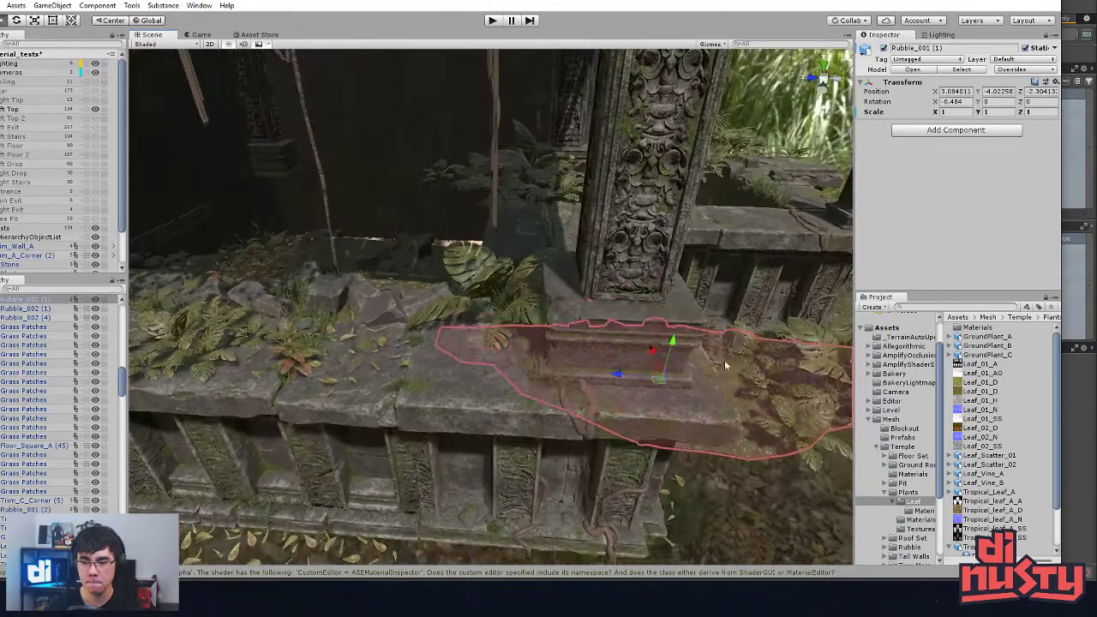
left_click(727, 353)
left_click(96, 109)
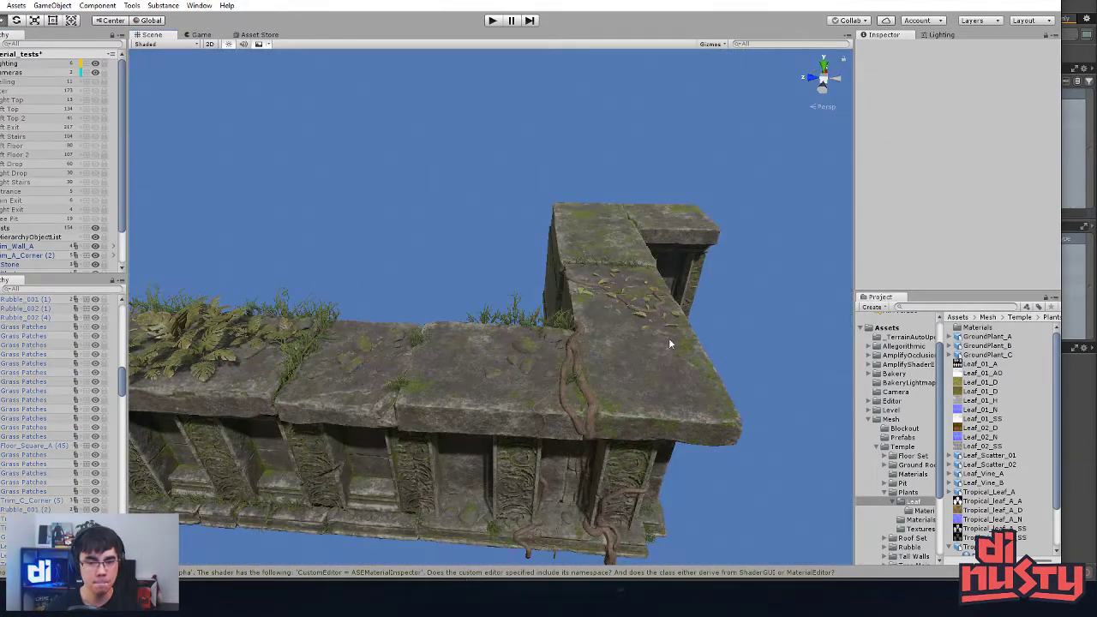
Step: Open the Trim_A_Corner prefab and paste the copied Tropical_Leaf_A and GroundPlant_B plants into it
left_click(670, 344)
key("f")
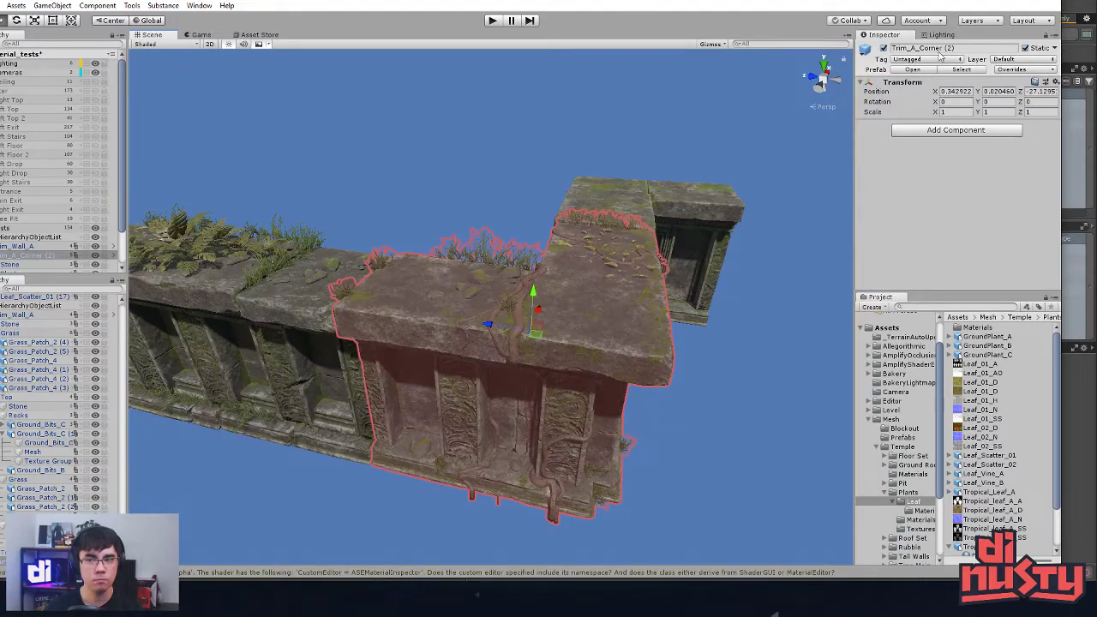
left_click(926, 72)
left_click(725, 332)
key("ctrl+v")
scroll(257, 294, "down", 10)
left_click_drag(257, 294, 844, 353, "alt")
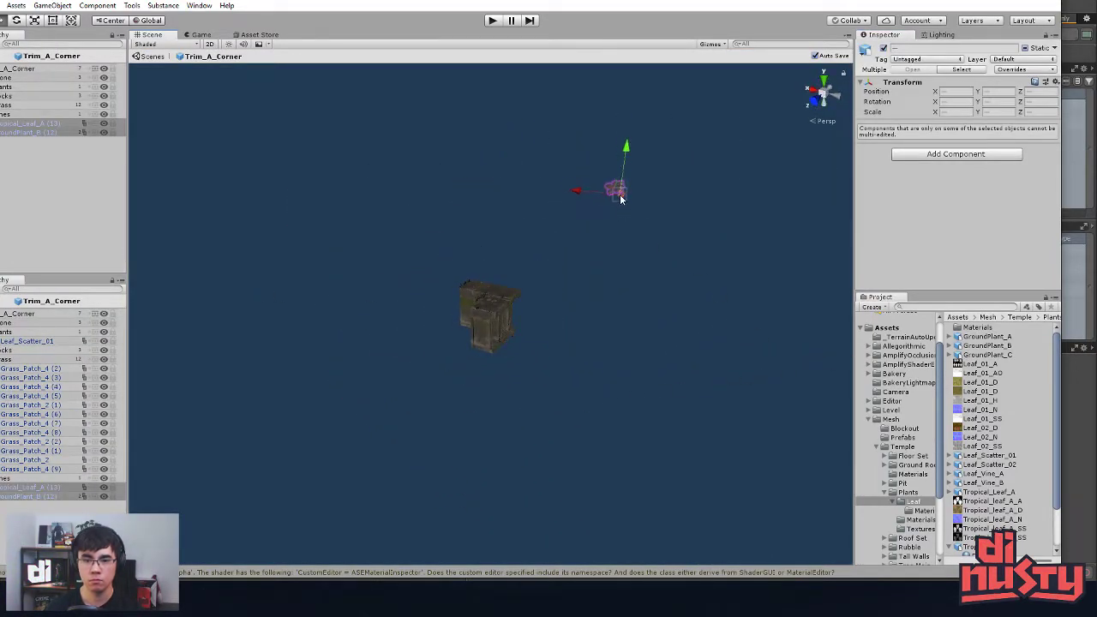
scroll(798, 375, "up", 5)
left_click_drag(798, 375, 514, 345, "alt")
scroll(626, 320, "up", 4)
left_click(507, 323)
left_click(507, 320)
left_click(667, 368)
key("ctrl+z")
key("ctrl+z")
key("ctrl+z")
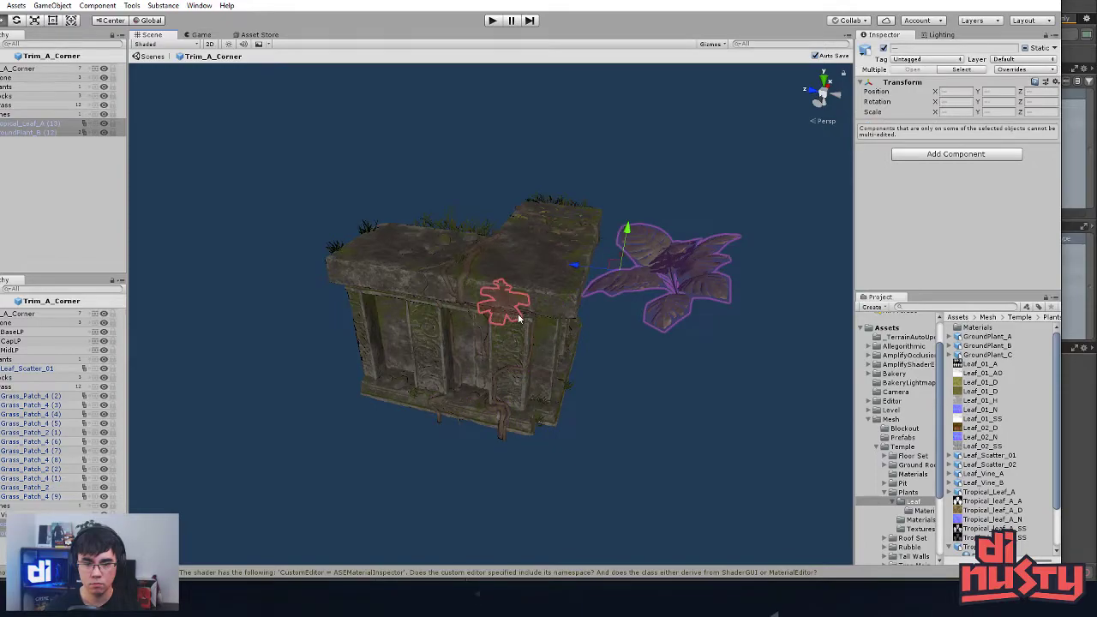
Step: Move GroundPlant_B onto the top of the corner cap, among the scattered leaves beside the curved vine
left_click_drag(610, 279, 590, 427)
left_click(422, 486)
left_click(423, 486)
left_click_drag(424, 488, 460, 405, "alt")
left_click_drag(454, 334, 458, 291)
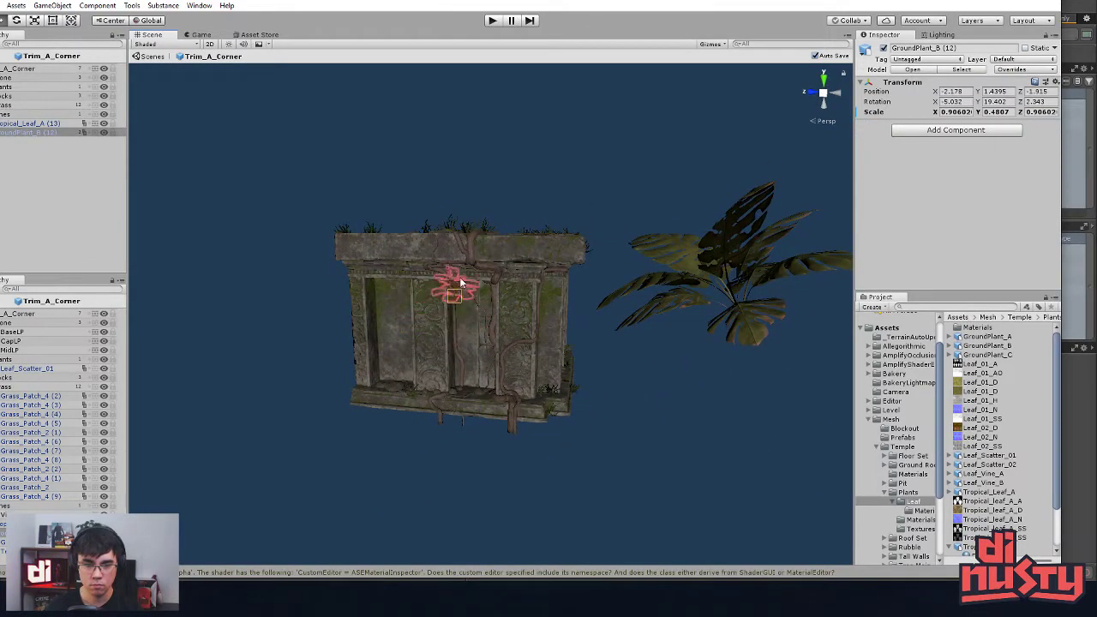
left_click_drag(468, 244, 396, 435, "alt")
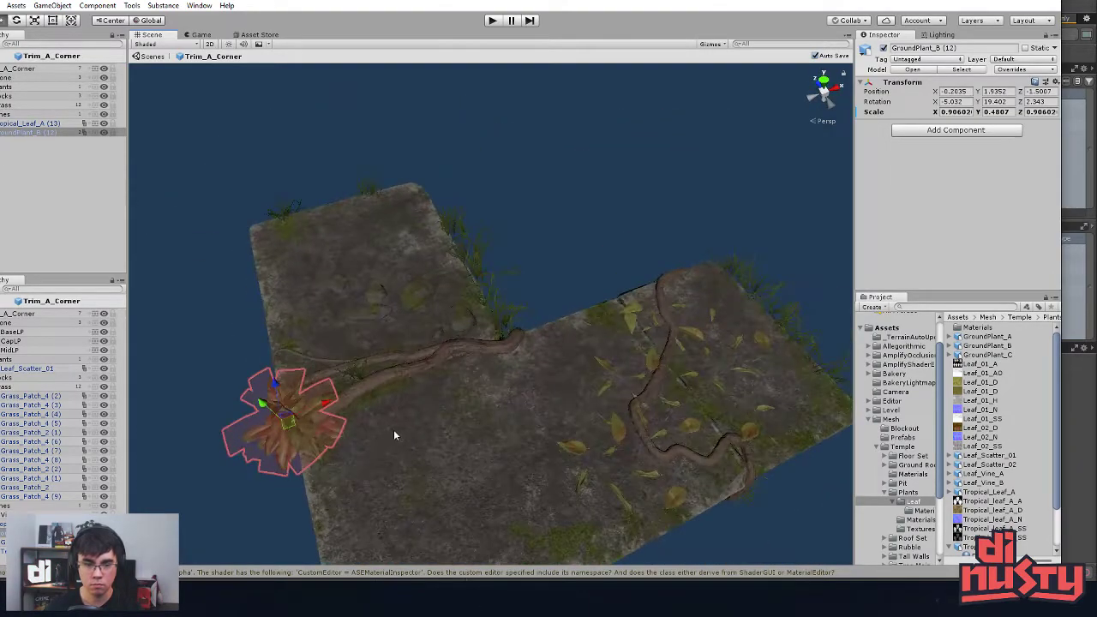
left_click_drag(299, 427, 691, 371)
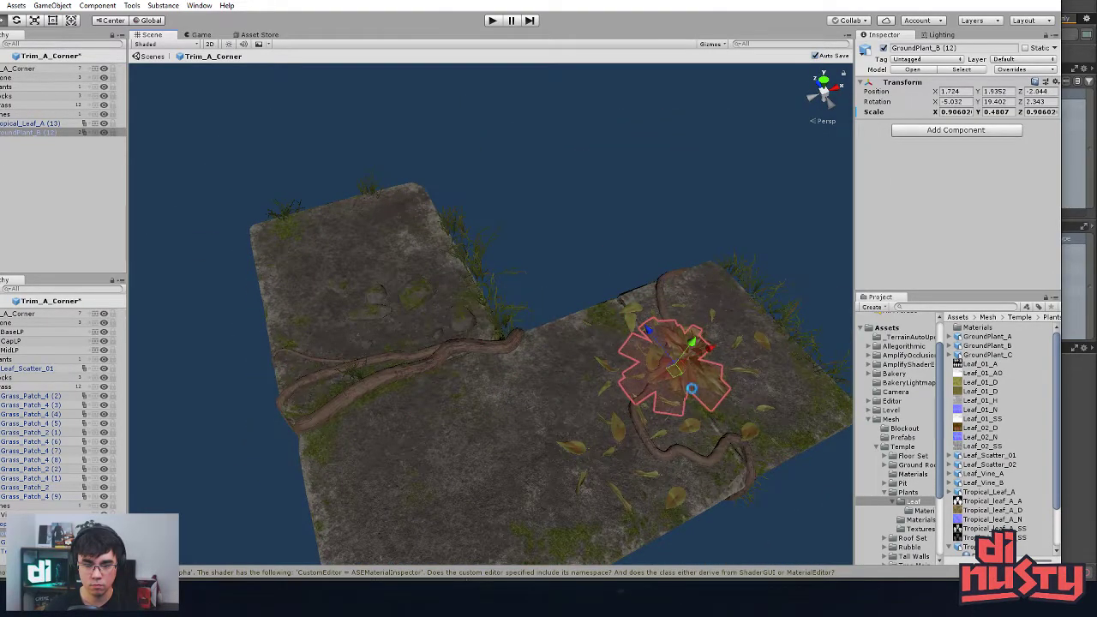
Step: Raise GroundPlant_B slightly above the cap surface and set its Y scale to 1
key("f")
left_click_drag(560, 362, 683, 251, "alt")
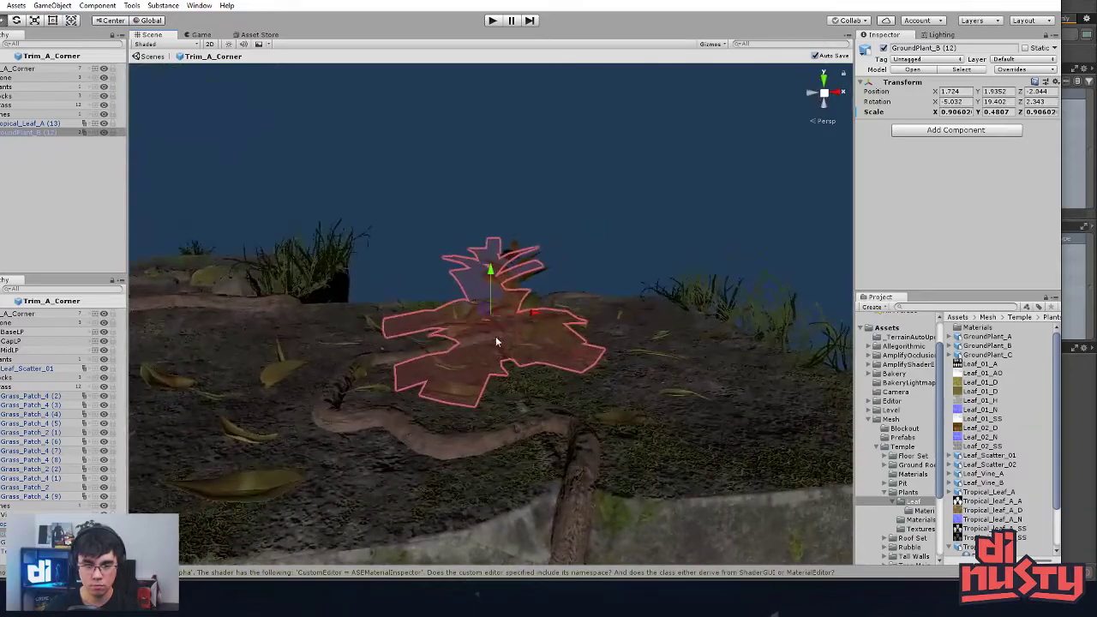
left_click_drag(484, 307, 464, 297)
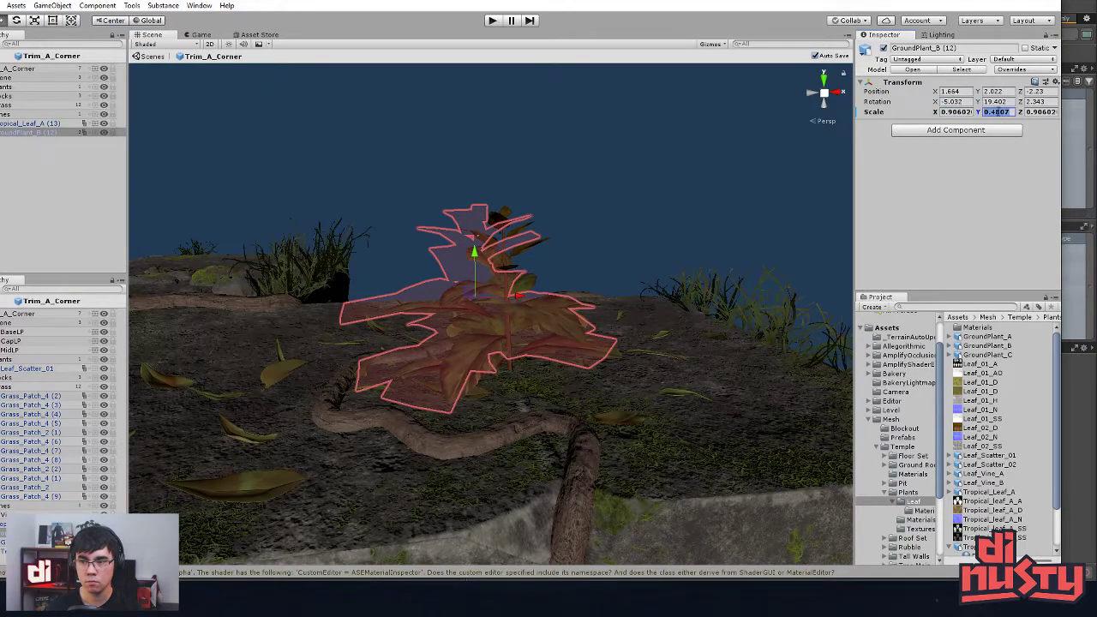
type("1")
key("Return")
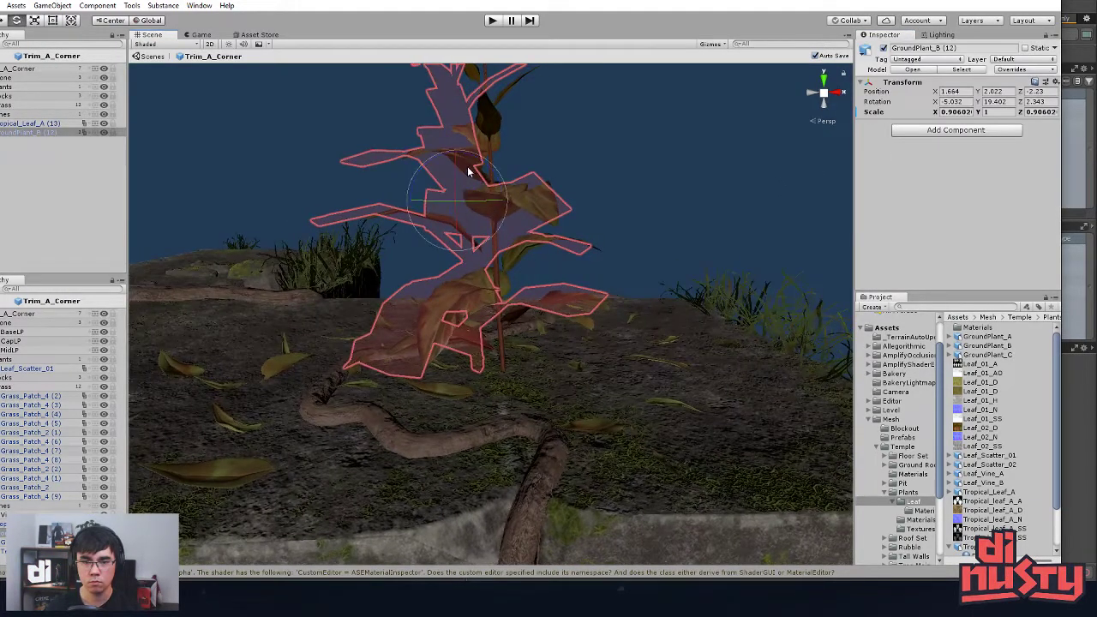
Step: Straighten GroundPlant_B, scale it down to about 0.55 wide and 0.61 tall, and seat it on the cap
left_click_drag(477, 161, 479, 284)
key("w")
left_click_drag(479, 284, 517, 303, "alt")
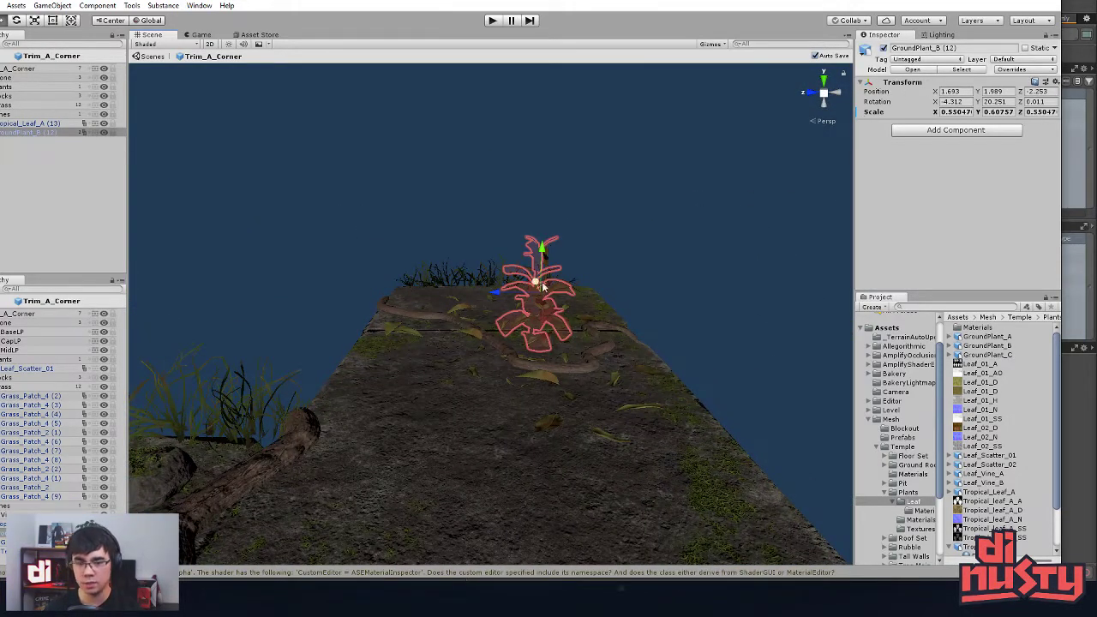
scroll(549, 261, "up", 6)
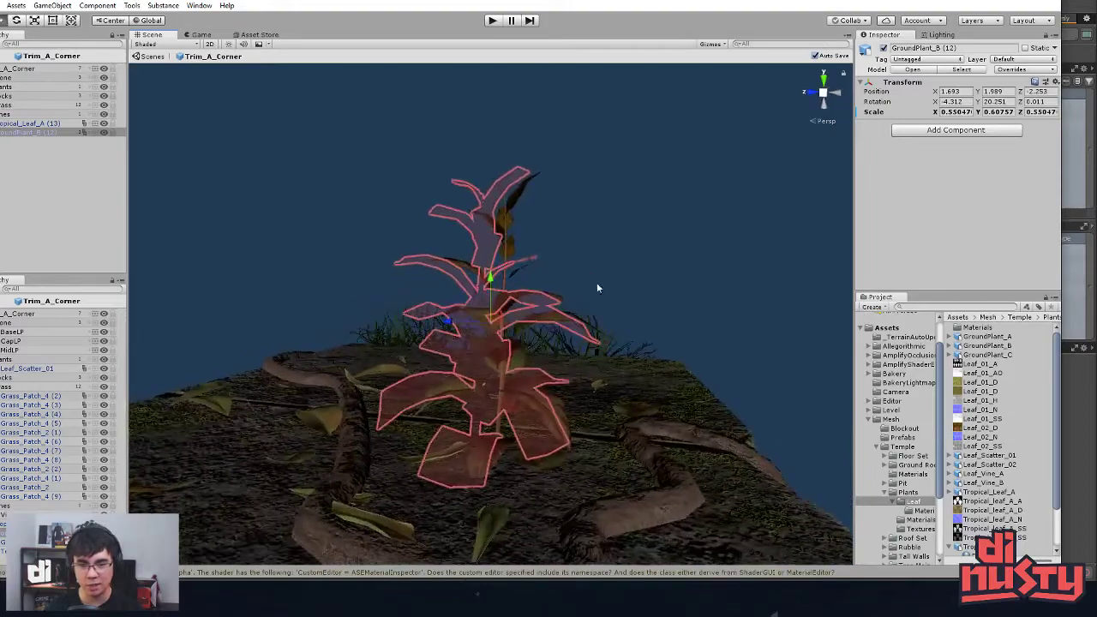
Step: Expand the Leaf_02 material of the GroundPlant_B mesh and set its Wind Strength to 0
left_click(517, 219)
left_click(504, 302)
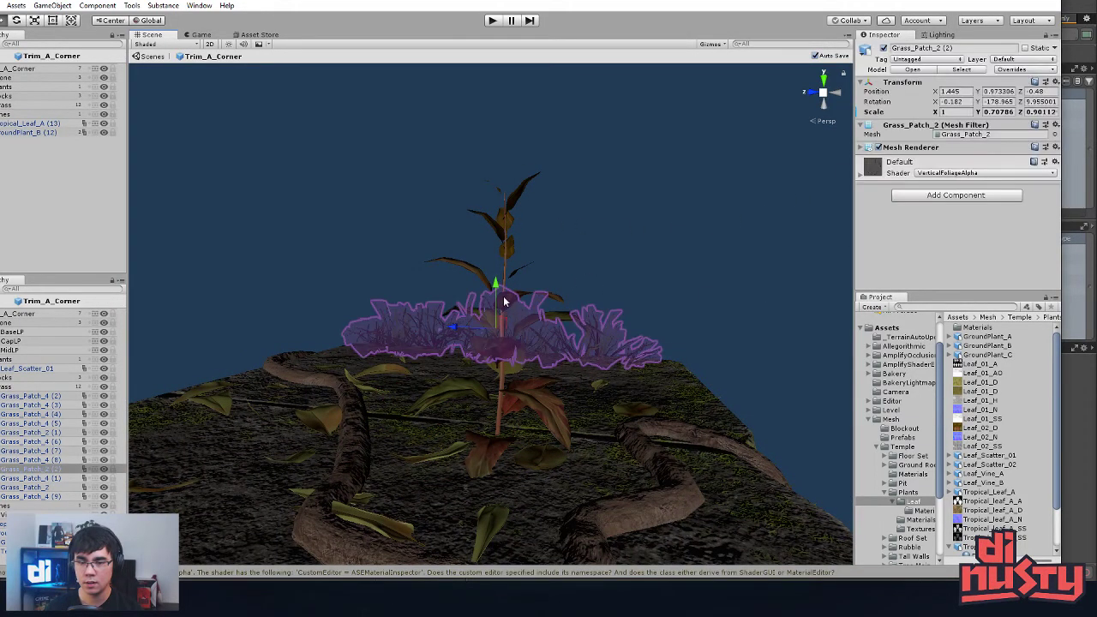
left_click(504, 302)
scroll(600, 288, "up", 3)
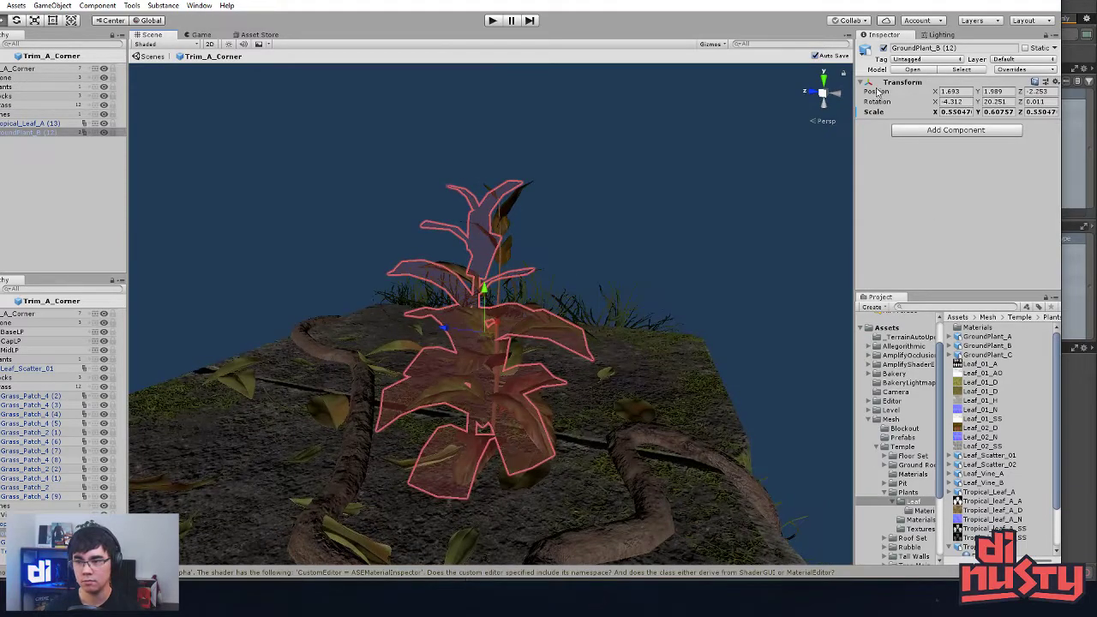
left_click_drag(800, 211, 790, 257, "alt")
left_click_drag(677, 231, 611, 294, "alt")
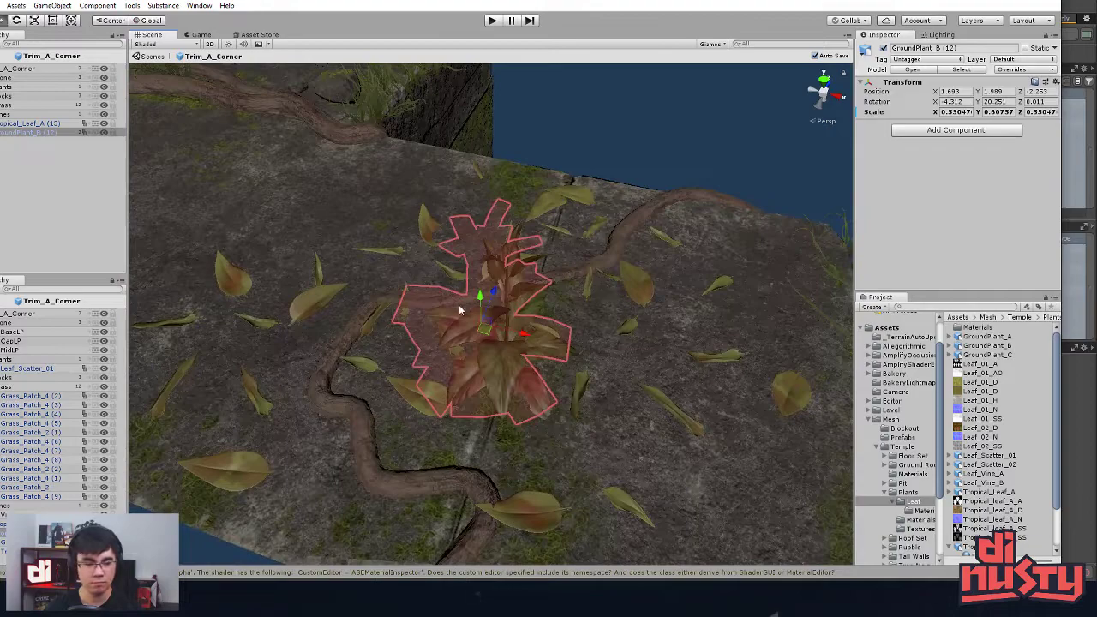
left_click(58, 541)
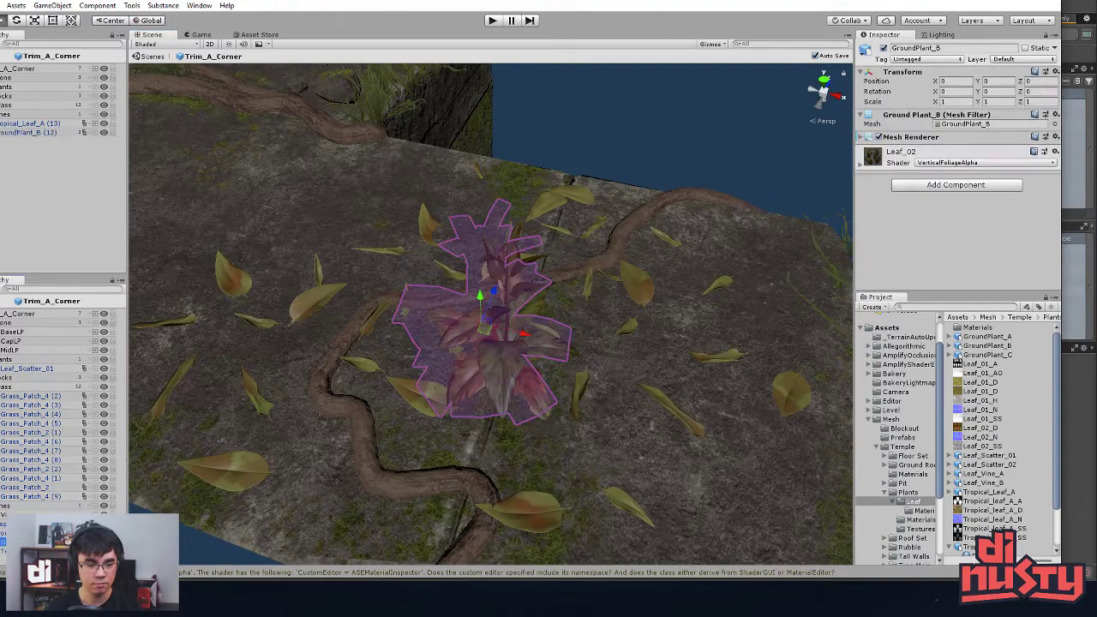
left_click(939, 149)
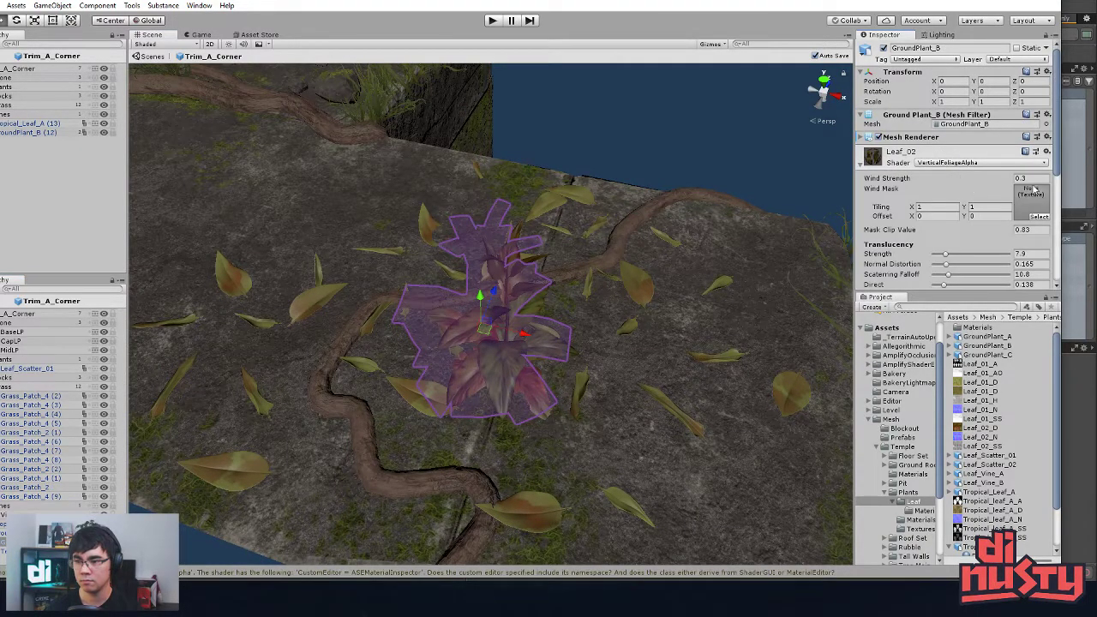
left_click(686, 204)
Step: Duplicate GroundPlant_B on the cap and place the copy close beside the original
left_click_drag(549, 385, 516, 290, "alt")
left_click(497, 354)
left_click_drag(496, 354, 494, 315, "alt")
left_click_drag(497, 358, 533, 323, "alt")
left_click(568, 277)
left_click_drag(583, 275, 796, 386, "alt")
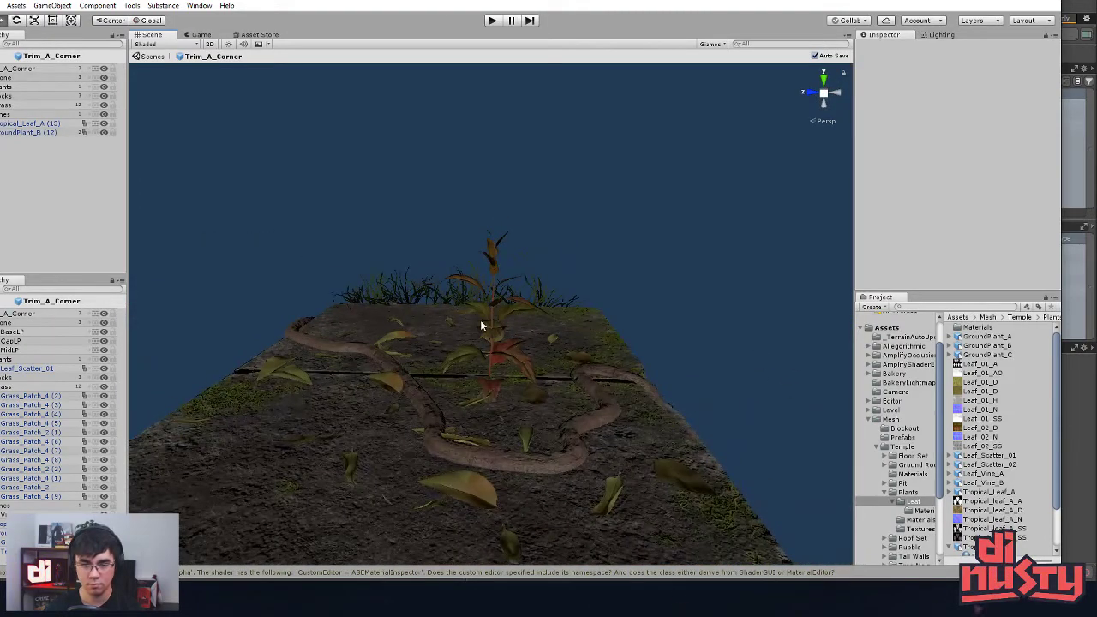
left_click(517, 345)
left_click_drag(499, 312, 374, 359)
left_click_drag(443, 309, 492, 215)
Step: Rotate the duplicated ground plant to about 84° around Y and nestle it against the original
key("r")
key("e")
left_click_drag(453, 296, 462, 280)
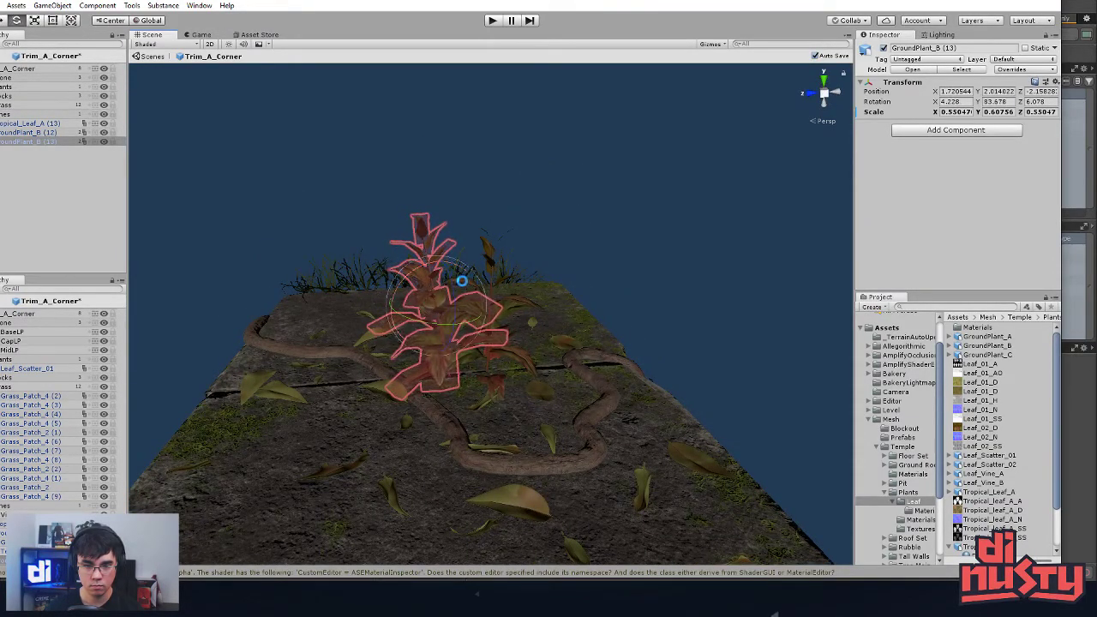
mouse_move(437, 316)
left_mouse_down()
mouse_move(437, 291)
mouse_move(397, 337)
mouse_move(422, 305)
left_mouse_up()
key("w")
left_click(641, 275)
Step: Bring Tropical_Leaf_A to the foot of the corner pillar and scale it down uniformly to about 0.49
left_click_drag(640, 275, 335, 294, "alt")
middle_click_drag(335, 294, 521, 197)
scroll(521, 197, "down", 6)
left_click(620, 382)
left_click_drag(619, 382, 760, 379, "alt")
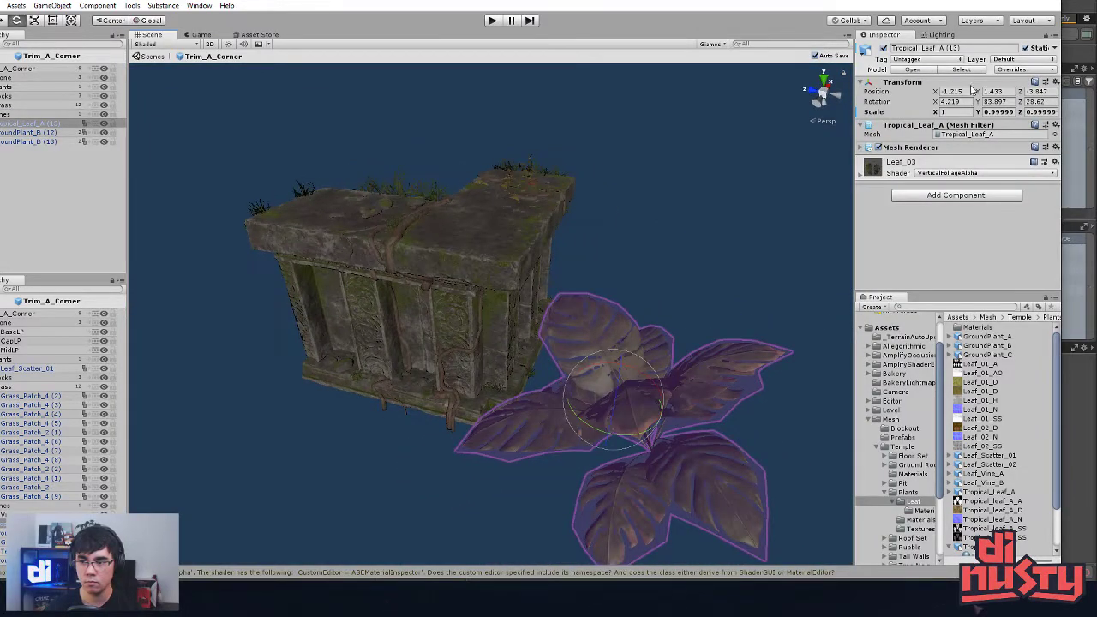
left_click_drag(768, 224, 857, 162, "alt")
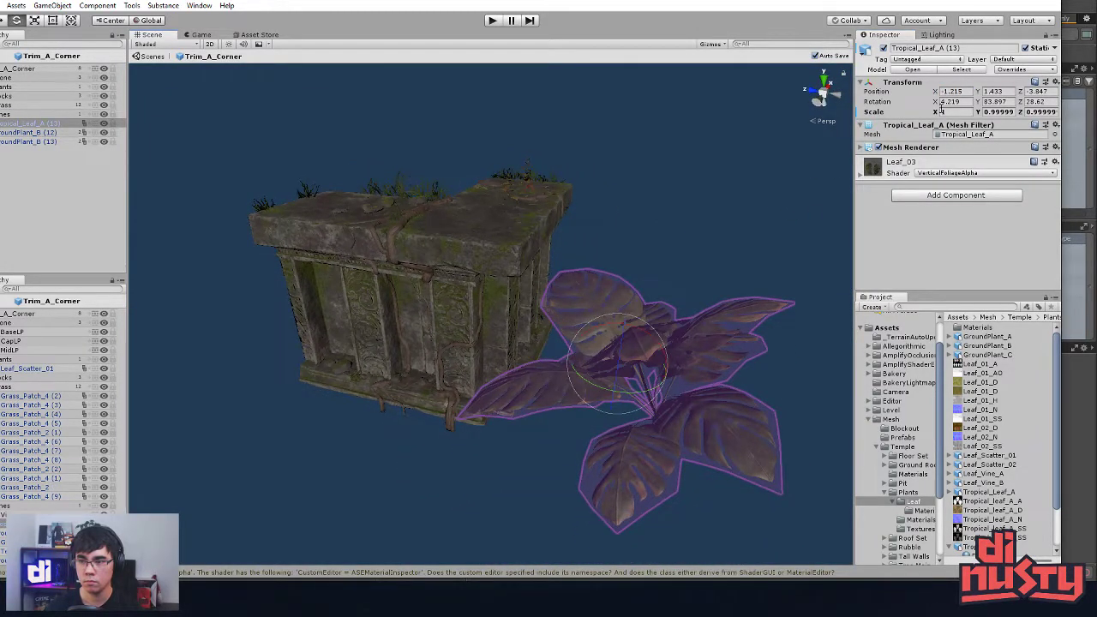
left_click_drag(698, 295, 655, 240, "alt")
left_click_drag(553, 302, 520, 388)
key("r")
key("r")
scroll(554, 376, "up", 5)
key("w")
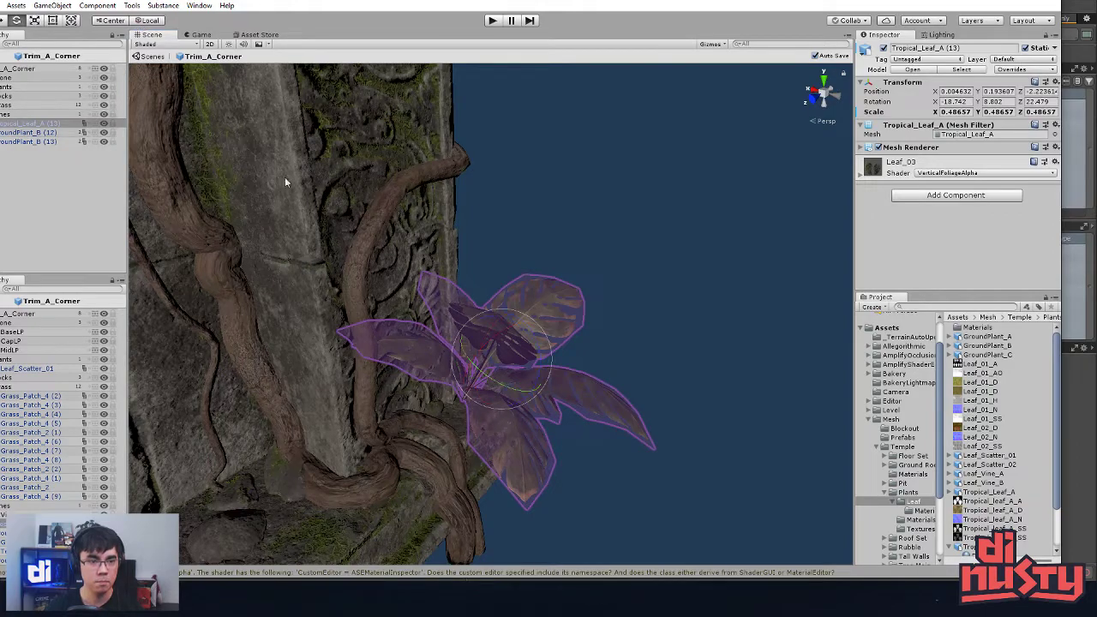
Step: Turn and shift Tropical_Leaf_A so its stem grows from the base ledge beside the thick vine
left_click_drag(494, 385, 643, 339)
left_click_drag(504, 322, 503, 409)
left_click(613, 403)
left_click_drag(613, 403, 505, 260, "alt")
left_click(479, 269)
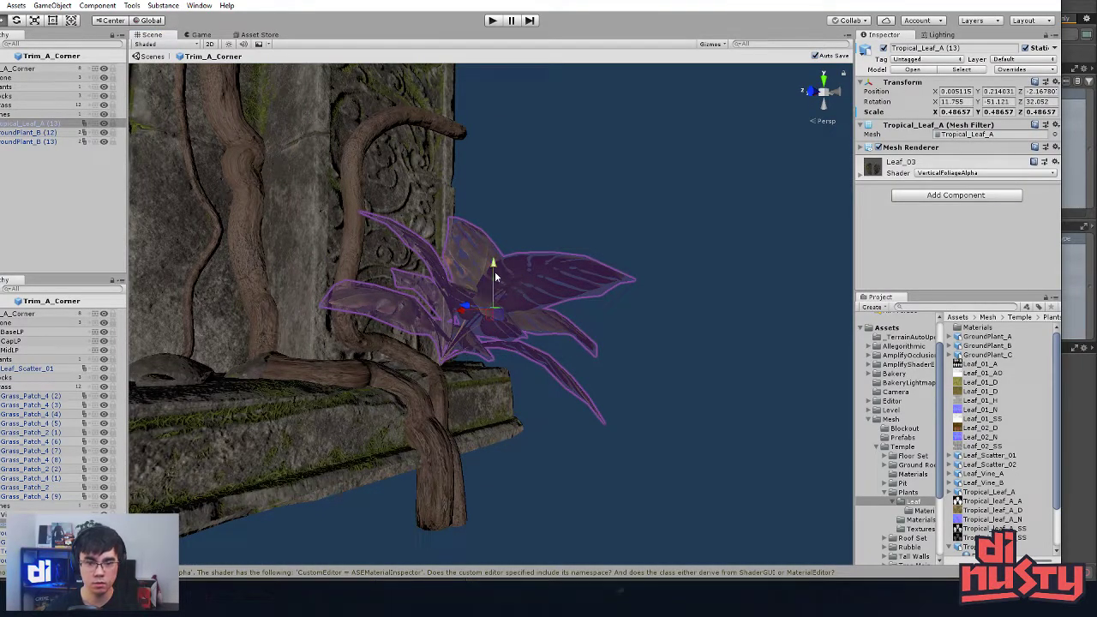
left_click(495, 280)
left_click_drag(495, 279, 509, 334, "alt")
Step: Duplicate Tropical_Leaf_A, scale the copy to about 0.30, rotate it and place it near the large plant
left_click(622, 428)
key("ctrl+d")
key("e")
left_click_drag(521, 329, 335, 321)
middle_click_drag(334, 322, 449, 329)
left_click_drag(448, 328, 265, 394, "alt")
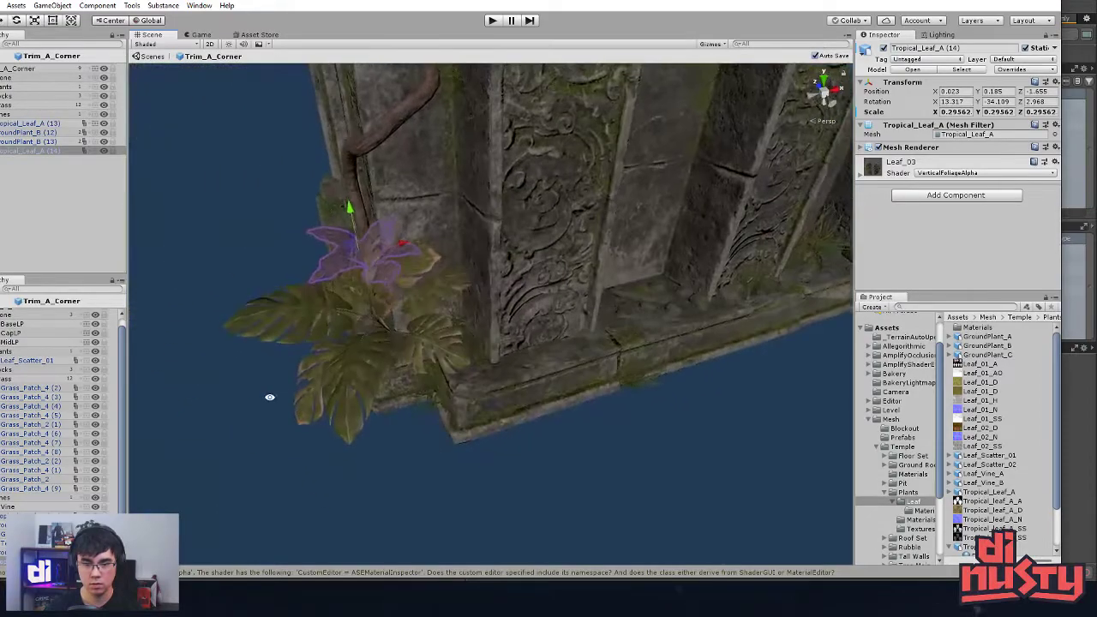
Step: Duplicate the small tropical leaf plant and snap the copy onto the base ledge on the corner's other face
key("ctrl+d")
left_click_drag(361, 261, 675, 303, "ctrl+shift")
left_click(793, 424)
scroll(685, 369, "down", 5)
left_click_drag(516, 284, 880, 306, "alt")
left_click_drag(946, 310, 708, 373, "alt")
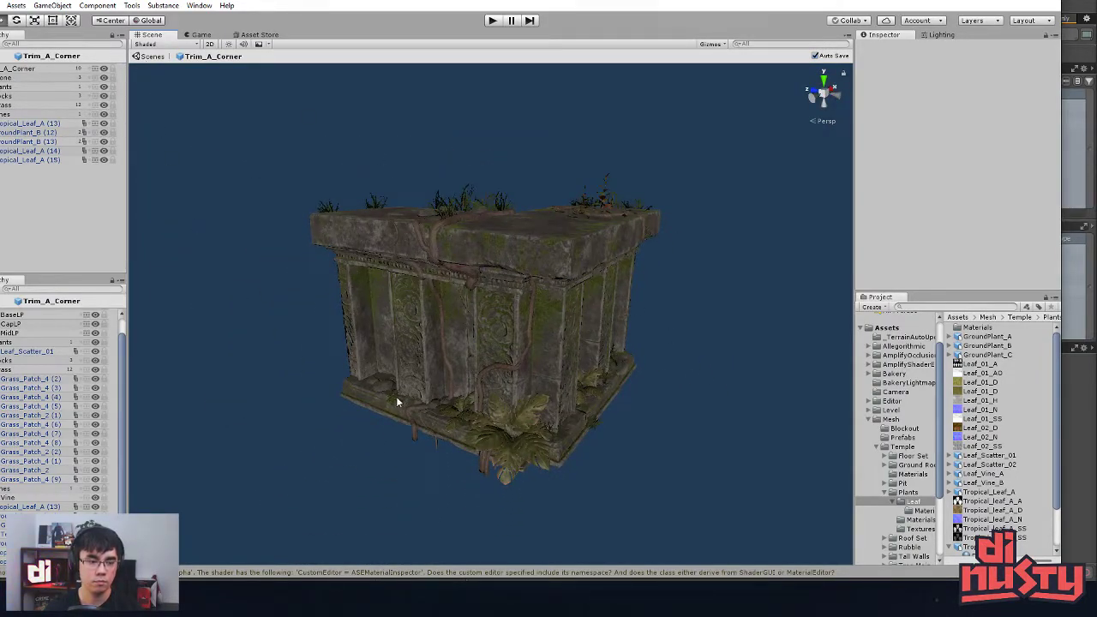
Step: Collapse the other hierarchy groups and move Tropical_Leaf_A (13) and GroundPlant_B (12) into the Plants group
left_click(1, 369)
left_click(1, 359)
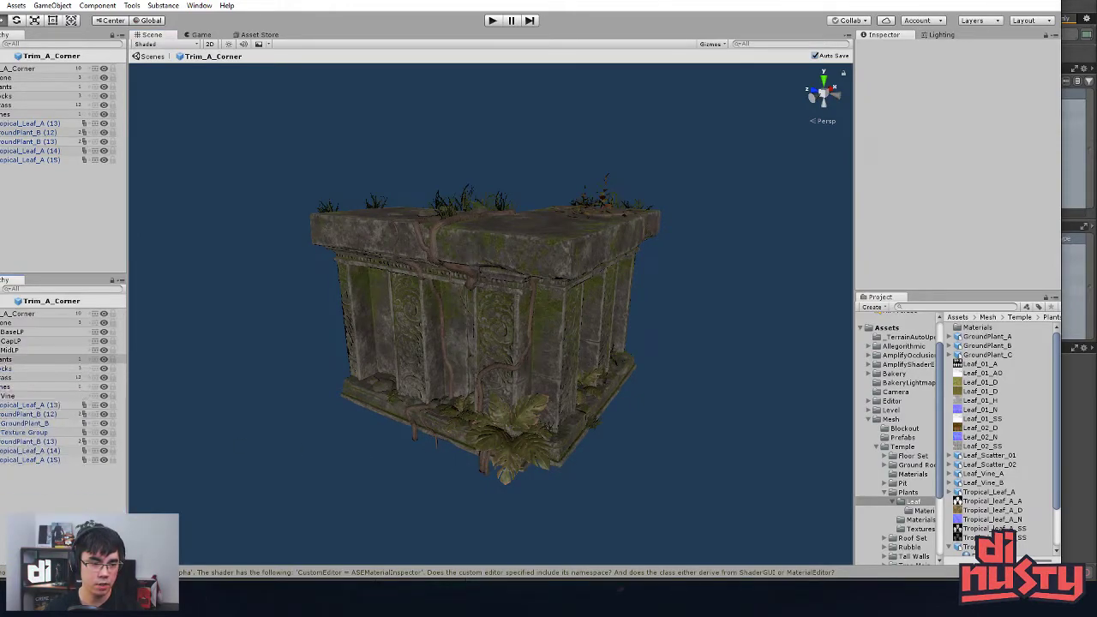
left_click(1, 387)
left_click(22, 395)
left_click_drag(22, 396, 17, 361)
left_click(24, 424)
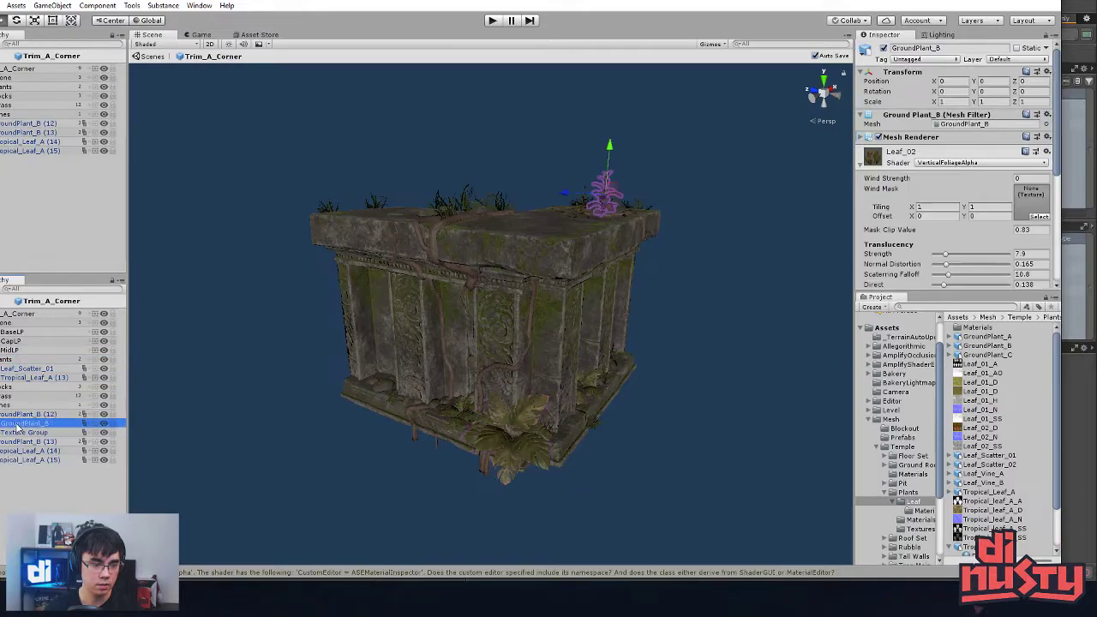
left_click(24, 415)
left_click_drag(13, 415, 19, 359)
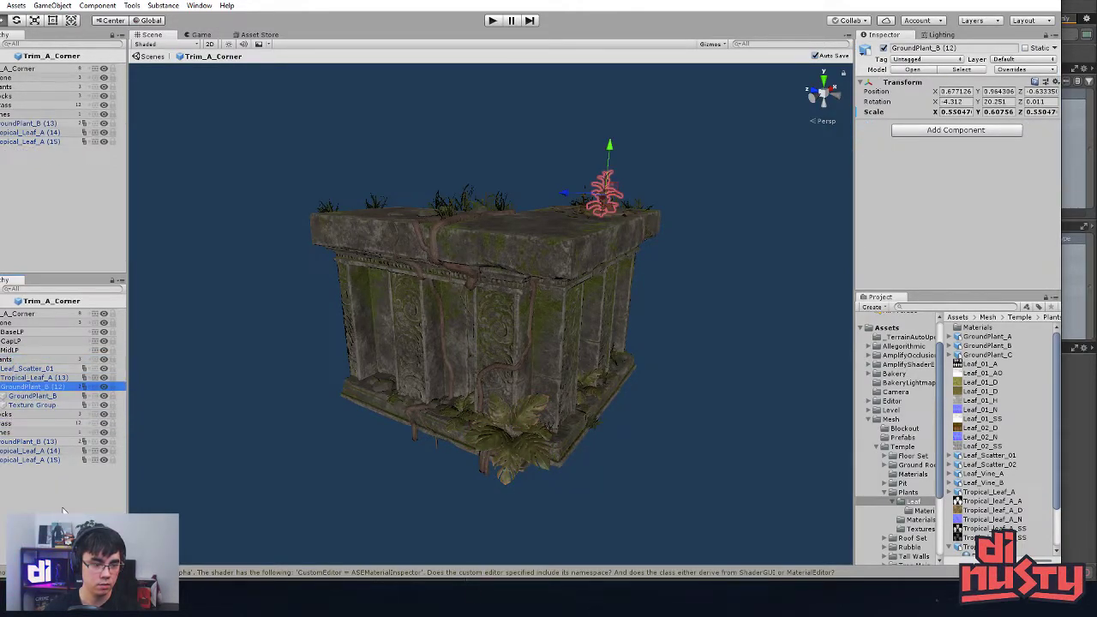
left_click(0, 386)
left_click(71, 480)
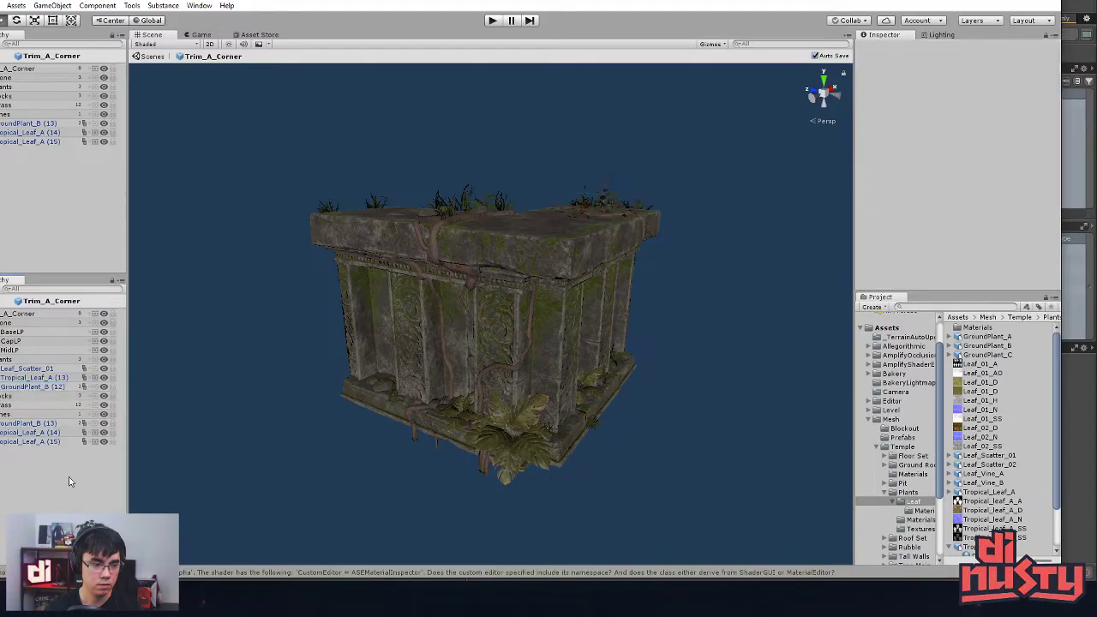
Step: Move GroundPlant_B (13) and Tropical_Leaf_A (14) and (15) into the Plants group and collapse the group
left_click(26, 424)
left_click(26, 433)
left_click(26, 442)
left_click(28, 435, "shift")
left_click_drag(27, 434, 8, 360)
left_click(26, 441)
left_click(230, 345)
left_click_drag(230, 345, 253, 346, "alt")
left_click(4, 359)
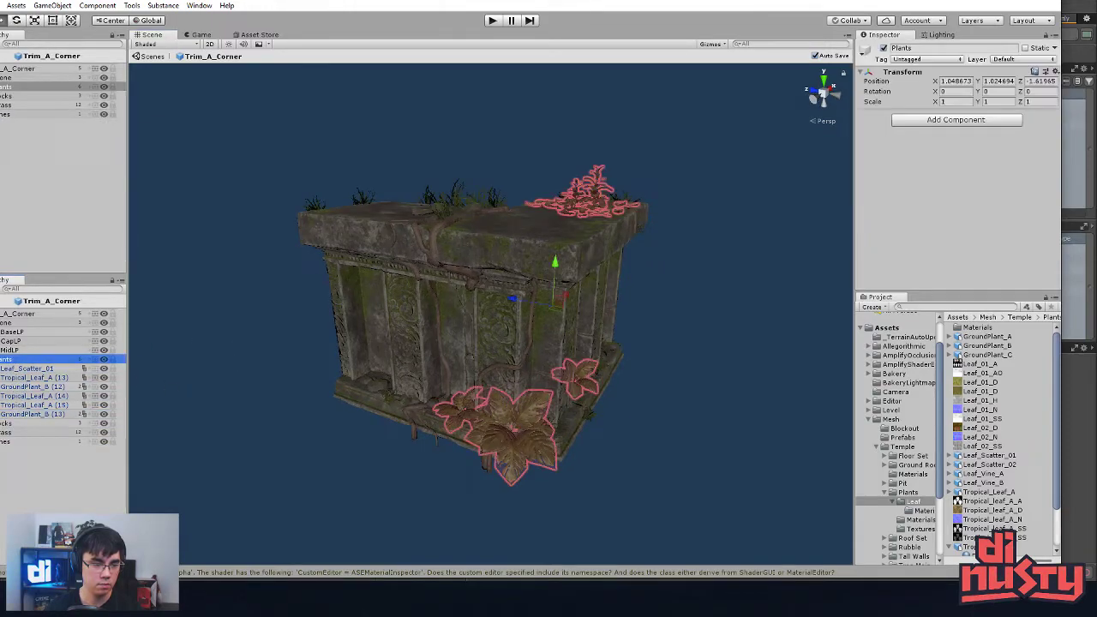
left_click(5, 360)
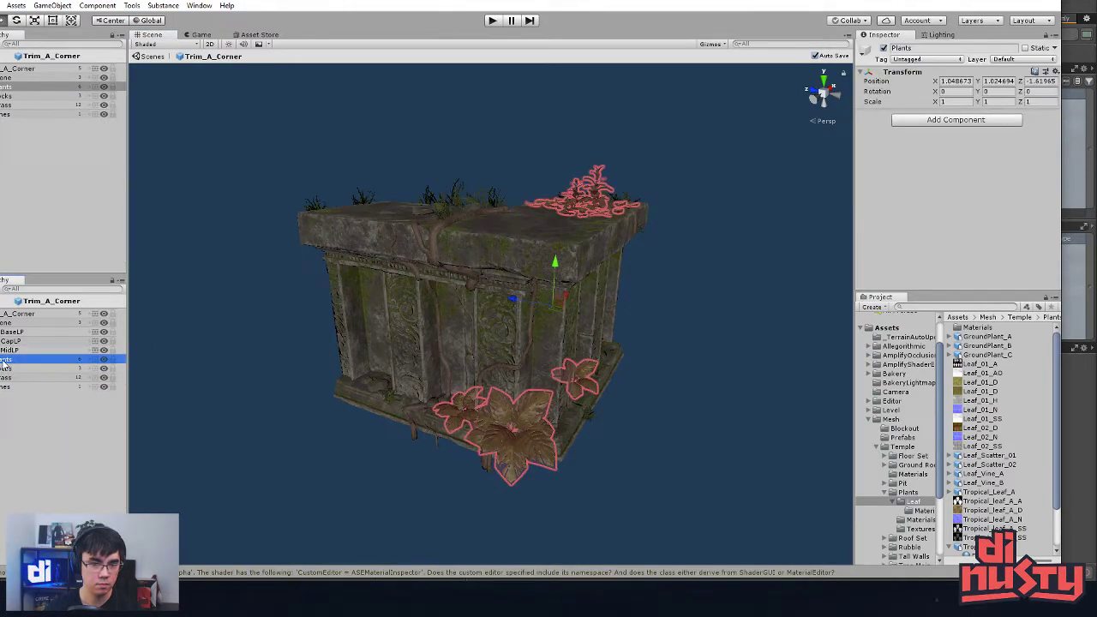
Step: Return from the prefab to the main scene and save the scene
left_click(282, 374)
left_click_drag(282, 374, 428, 167, "alt")
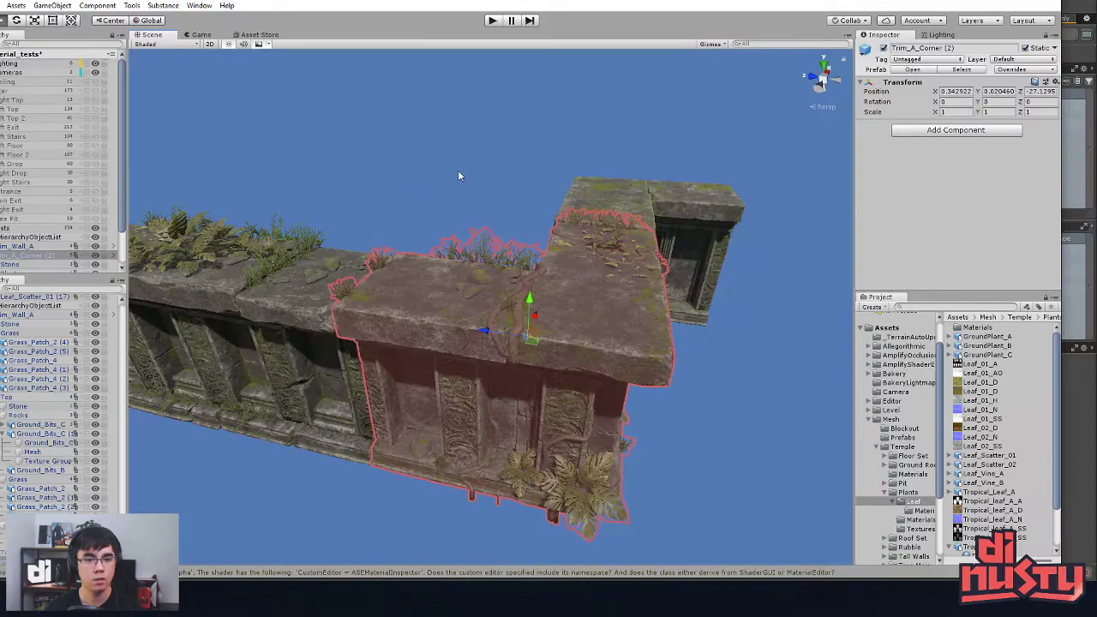
left_click(458, 177)
left_click_drag(457, 176, 443, 202, "alt")
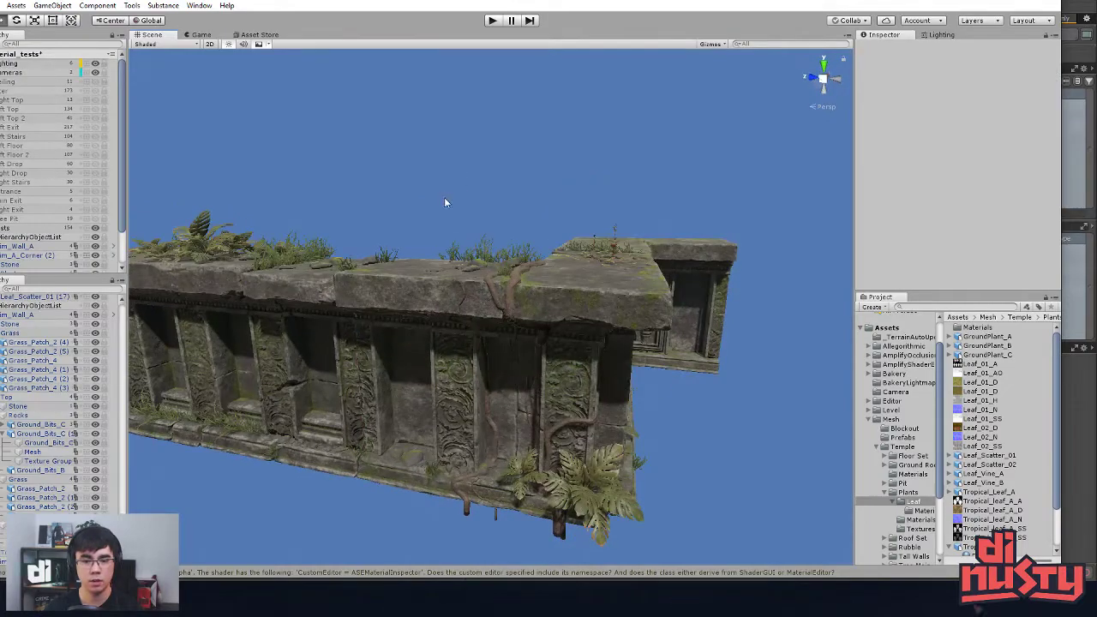
left_click_drag(537, 210, 635, 331, "alt")
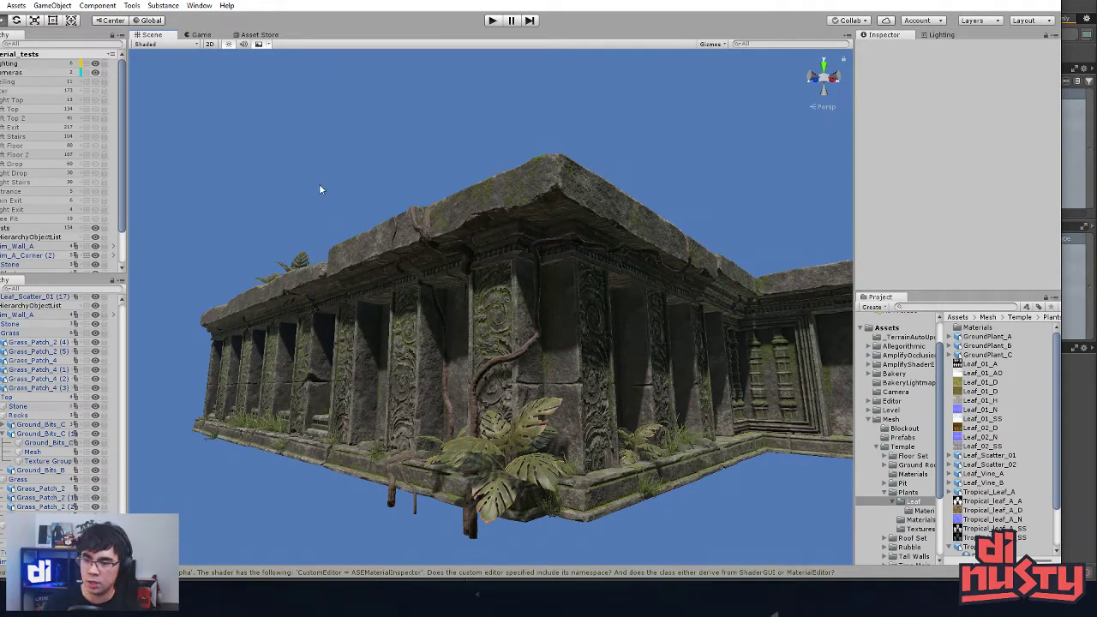
Step: Examine the planted corner and its joins with the neighbouring wall trims from below, above and both sides
scroll(643, 215, "up", 4)
left_click_drag(644, 215, 572, 241, "alt")
right_click_drag(572, 242, 468, 322)
left_click_drag(469, 322, 465, 323, "alt")
right_click_drag(465, 323, 540, 304, "alt")
left_click_drag(540, 304, 797, 280, "alt")
right_click_drag(796, 280, 825, 328, "alt")
left_click_drag(825, 327, 516, 372, "alt")
middle_click_drag(517, 372, 516, 301)
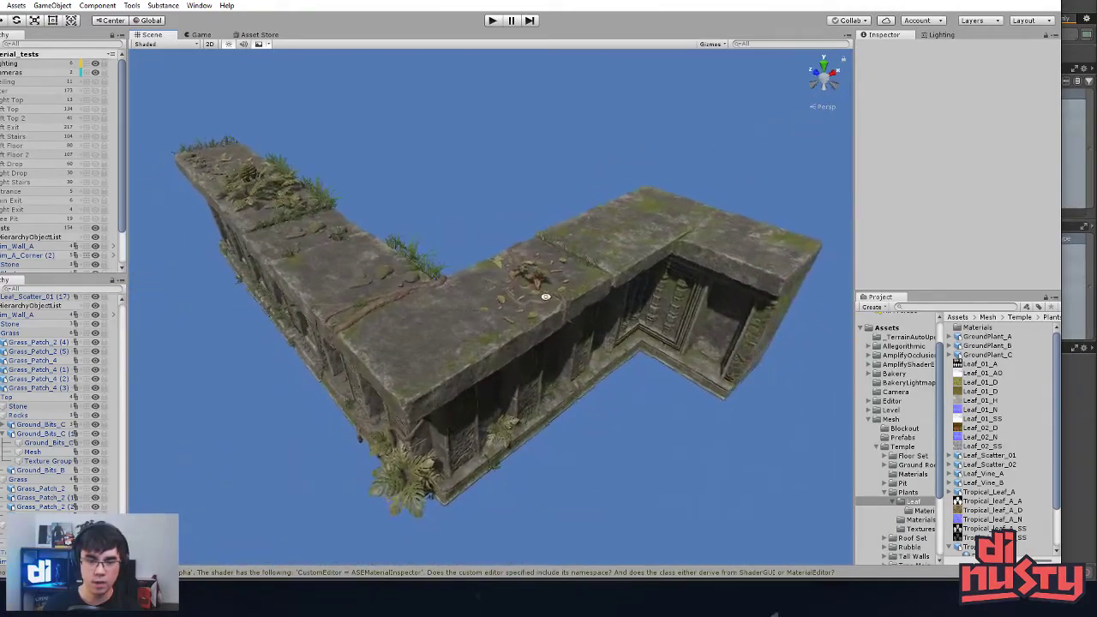
left_click(639, 323)
middle_click_drag(639, 323, 619, 329)
left_click_drag(618, 329, 476, 240, "alt")
left_click(469, 236)
left_click(330, 311)
left_click_drag(330, 311, 472, 268, "alt")
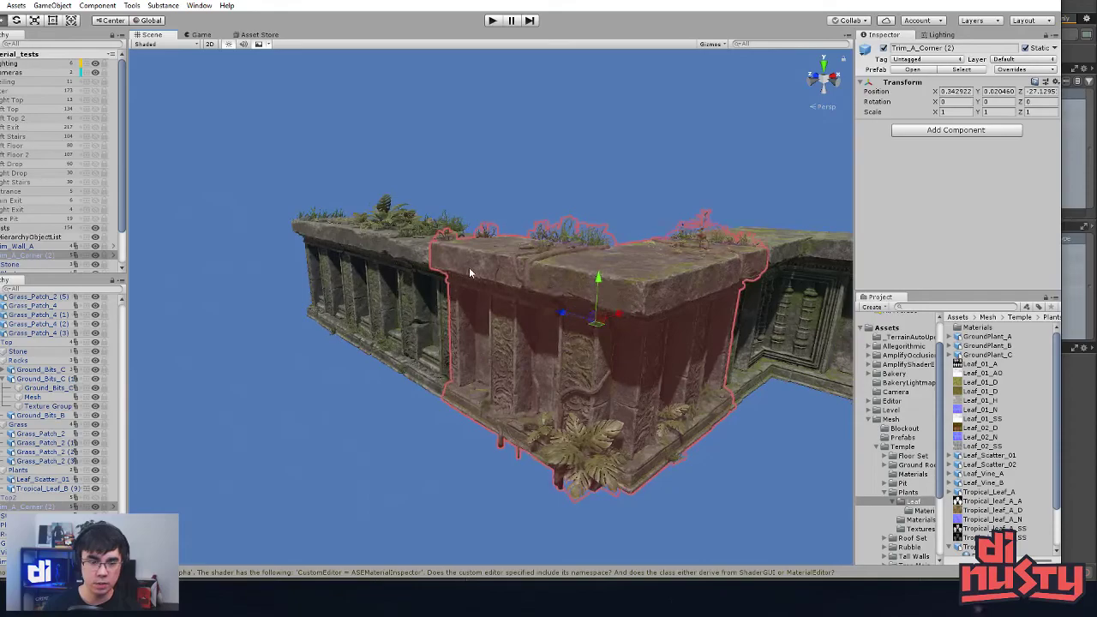
Step: Examine the planted corner and its joins with the adjoining wall trims from the front and above
left_click(413, 273)
left_click(533, 203)
left_click(673, 266)
left_click_drag(673, 265, 591, 276, "alt")
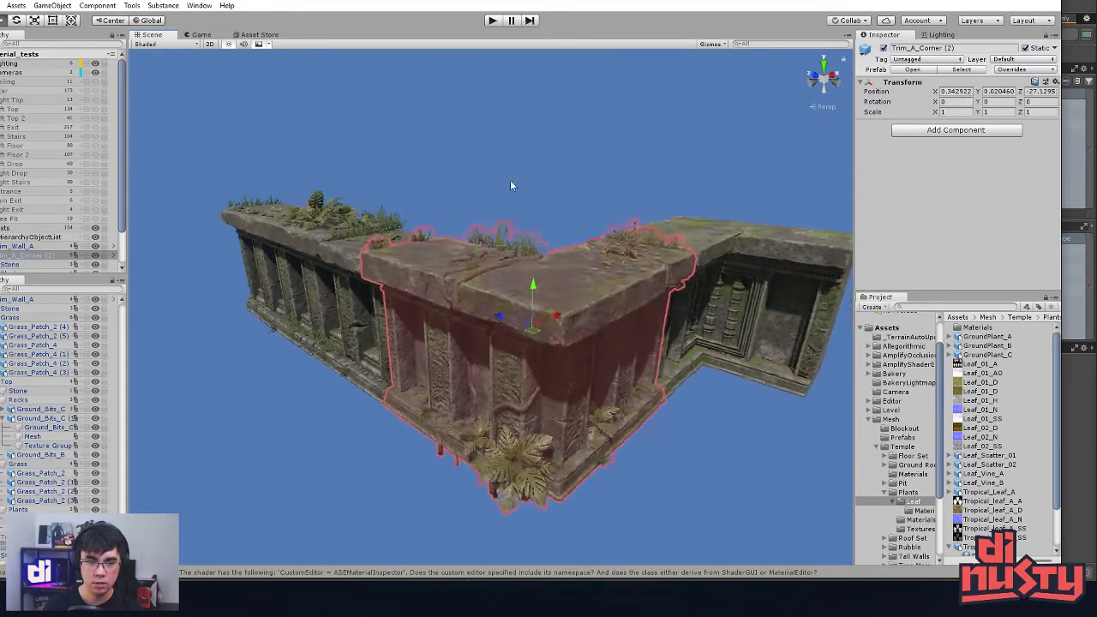
left_click(510, 180)
left_click_drag(312, 219, 437, 253, "alt")
right_click_drag(437, 254, 625, 277)
Step: Extend the wall row with a copy of Trim_Wall_A placed end to end at Z -17.13
left_click(610, 280)
left_click_drag(557, 313, 204, 296)
left_click(447, 407)
left_click(383, 369)
middle_click_drag(422, 399, 545, 409)
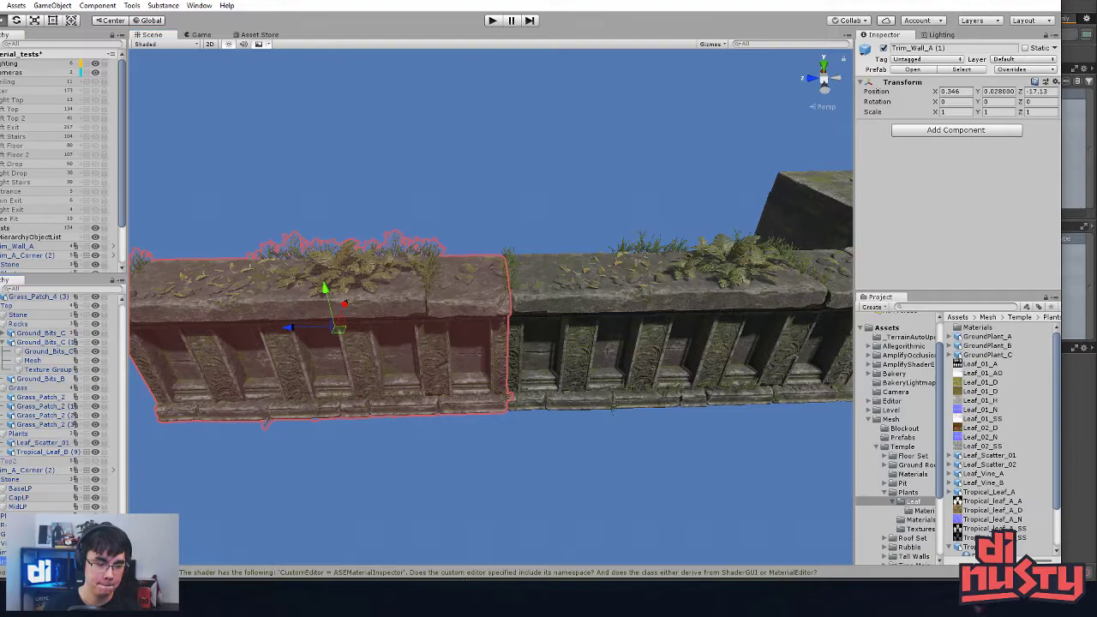
Step: Examine the extended wall row from the far end and along its grassy base
scroll(60, 394, "down", 2)
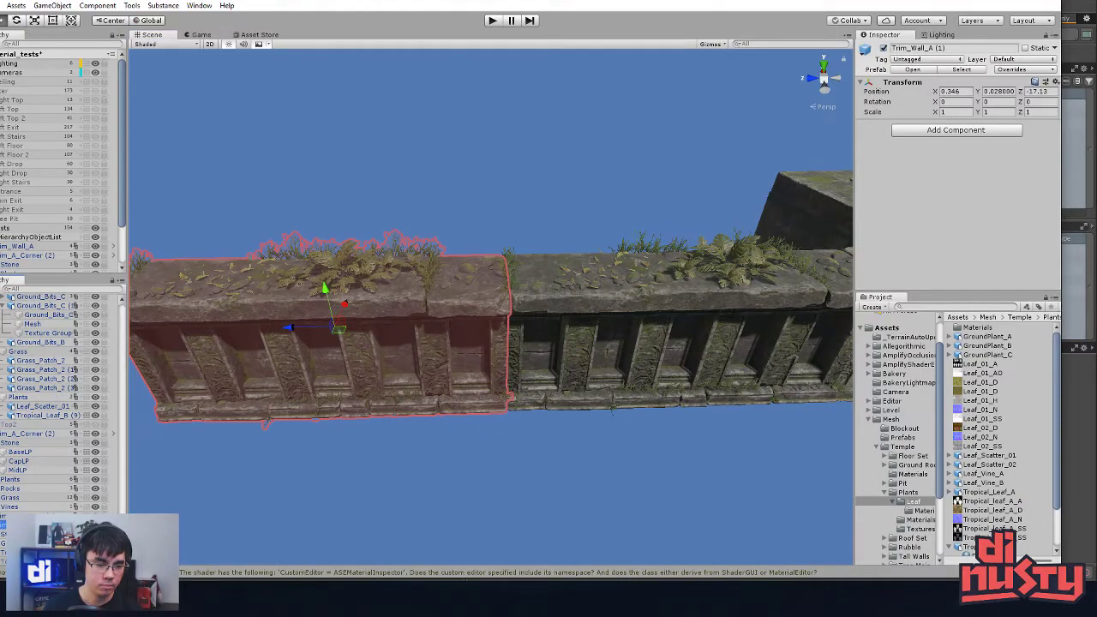
left_click(95, 561)
left_click(95, 552)
left_click(436, 506)
left_click_drag(435, 507, 360, 370, "alt")
right_click_drag(361, 371, 409, 395)
left_click_drag(410, 395, 377, 398, "alt")
right_click_drag(377, 397, 422, 390, "alt")
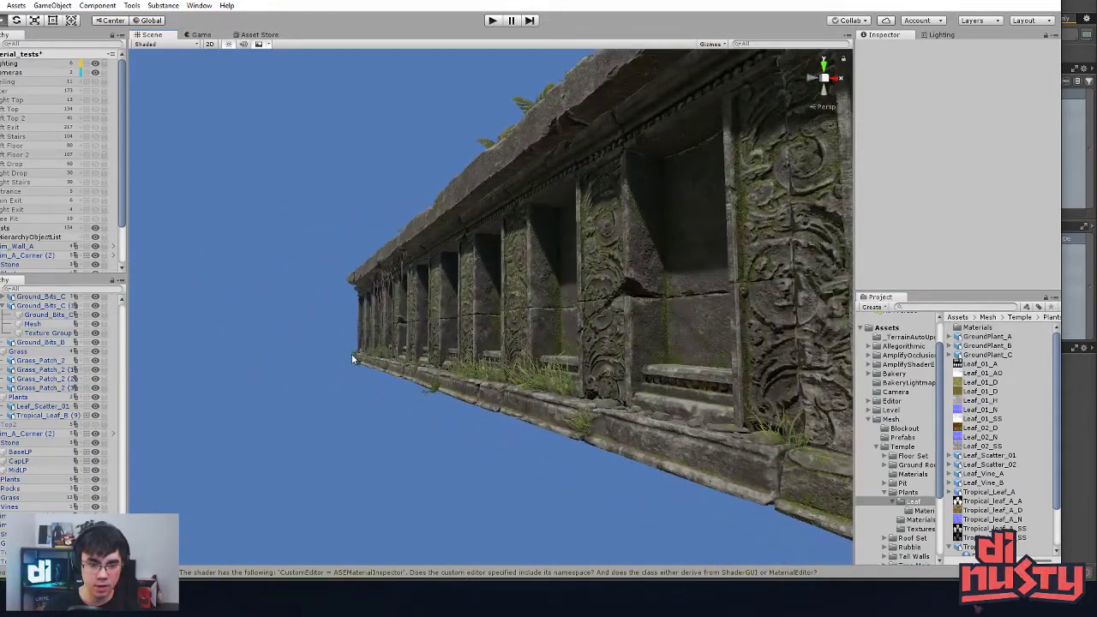
right_click_drag(566, 413, 526, 402)
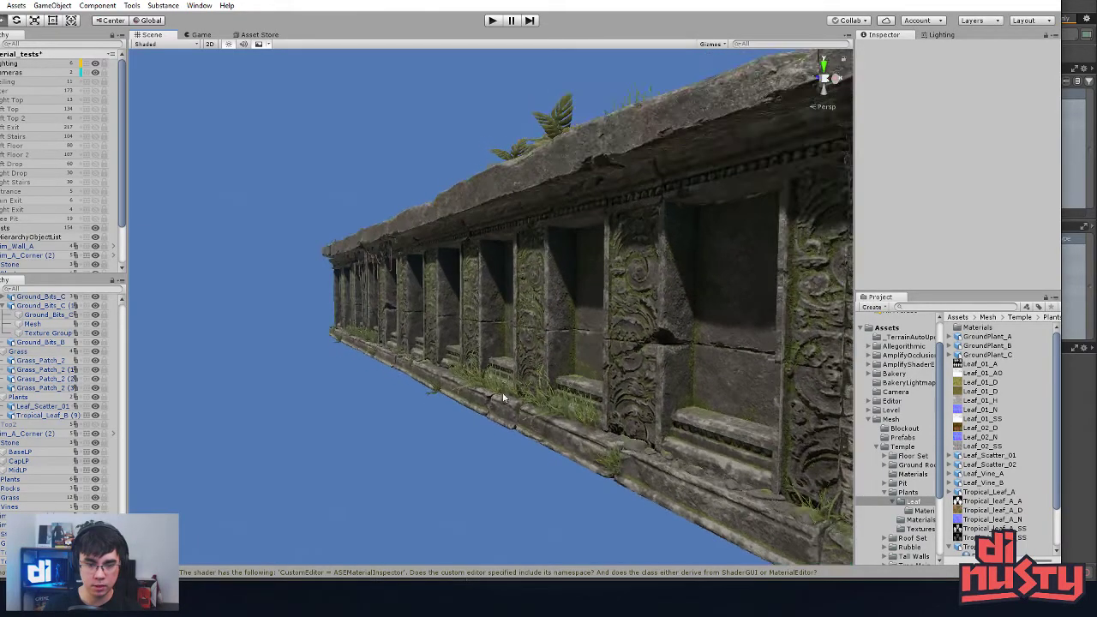
Step: Compare the bare Trim_C_Corner (3) with the neighbouring planted Trim_A_Corner (2) from several angles
right_click_drag(288, 403, 549, 318)
left_click(549, 319)
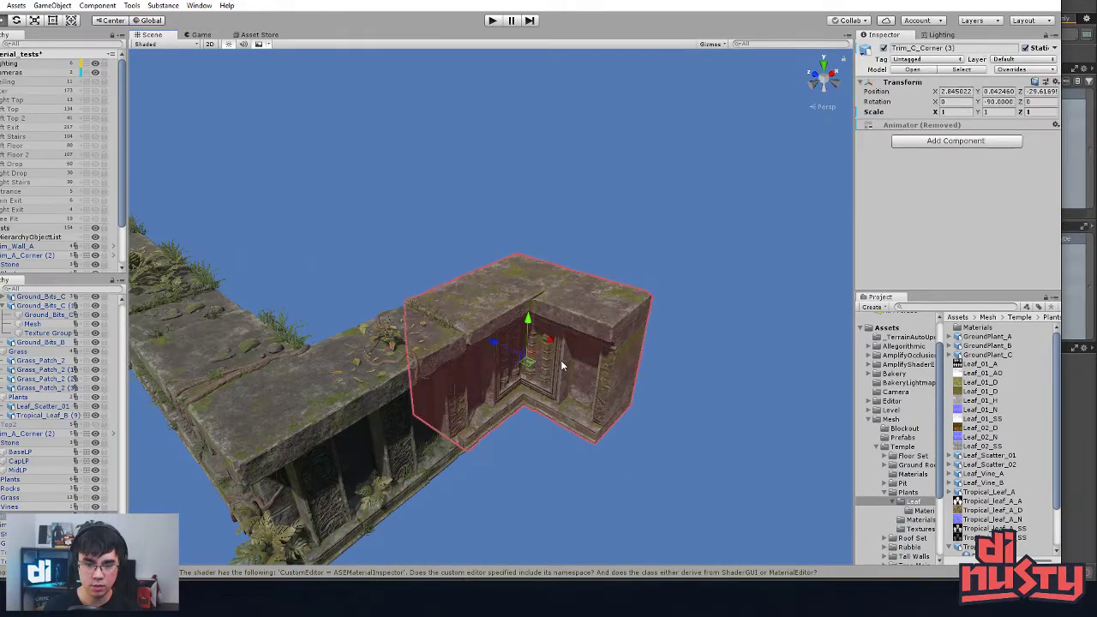
left_click_drag(738, 225, 722, 331, "alt")
left_click(723, 331)
left_click_drag(454, 377, 551, 293, "alt")
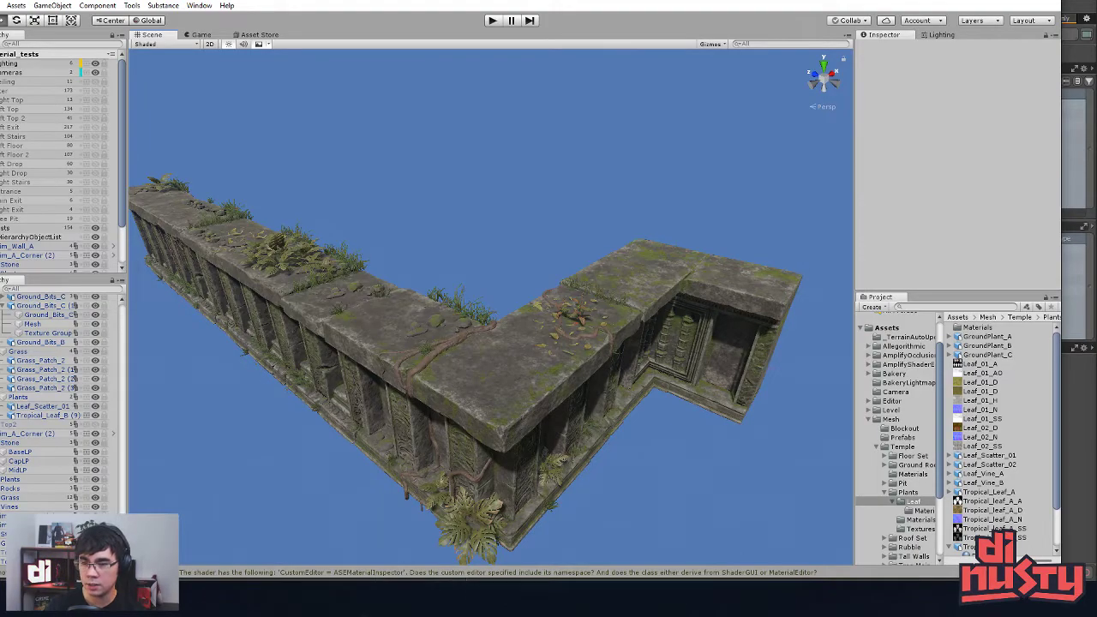
left_click(550, 344)
left_click(664, 278)
left_click(676, 263)
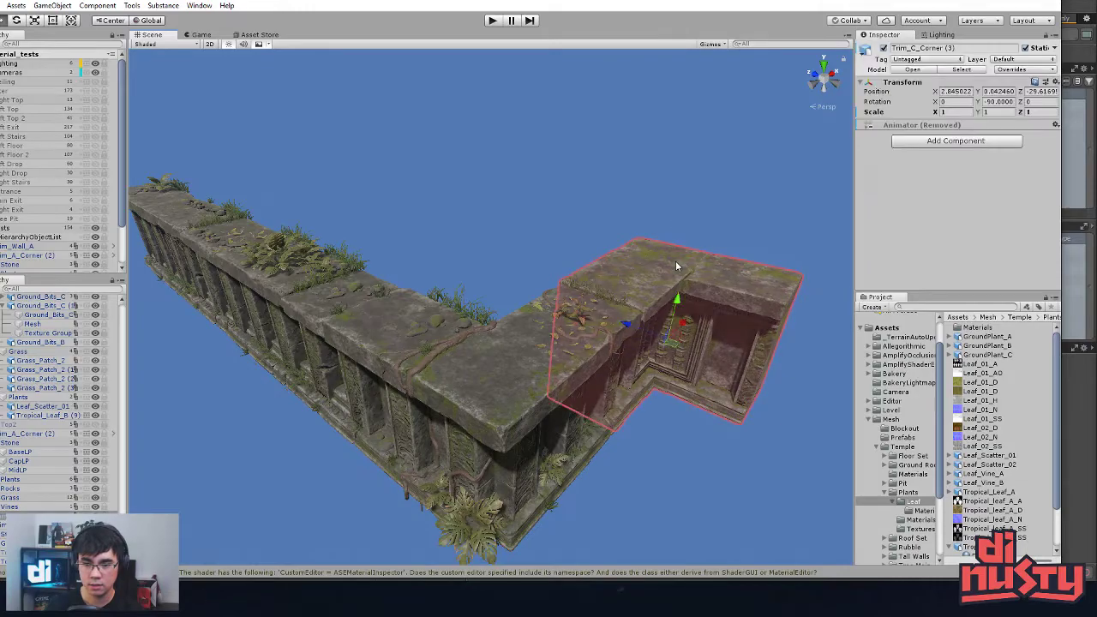
left_click(533, 322)
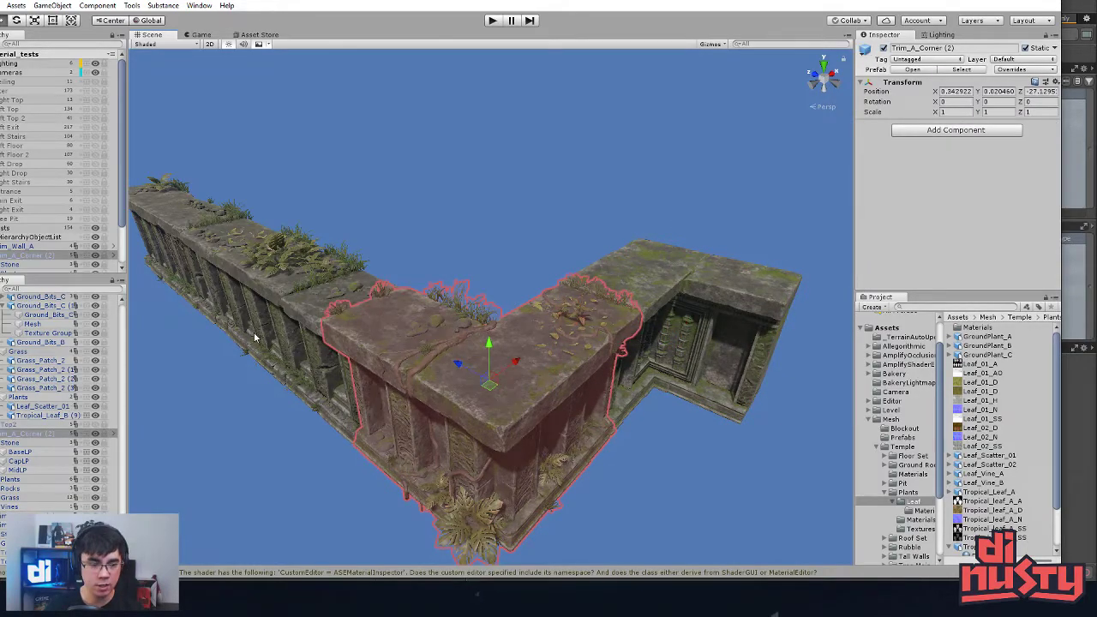
Step: Copy the Plants, Rocks and Grass groups from inside the Trim_A_Corner prefab and return to the main scene
left_click(113, 433)
left_click(326, 318)
left_click(413, 294)
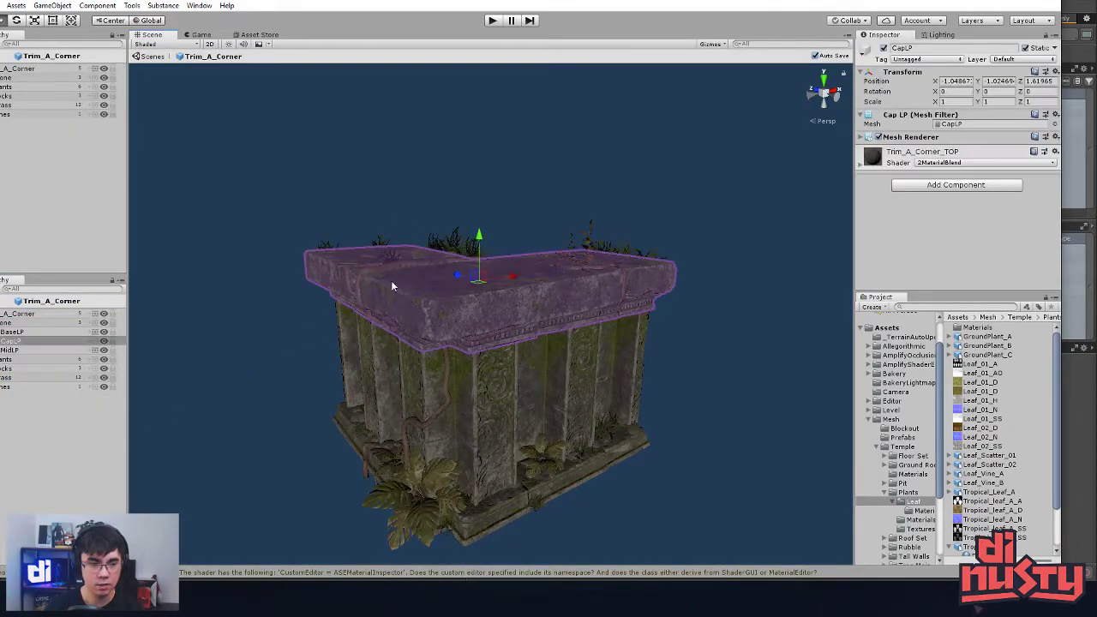
left_click(35, 359)
left_click(21, 387, "shift")
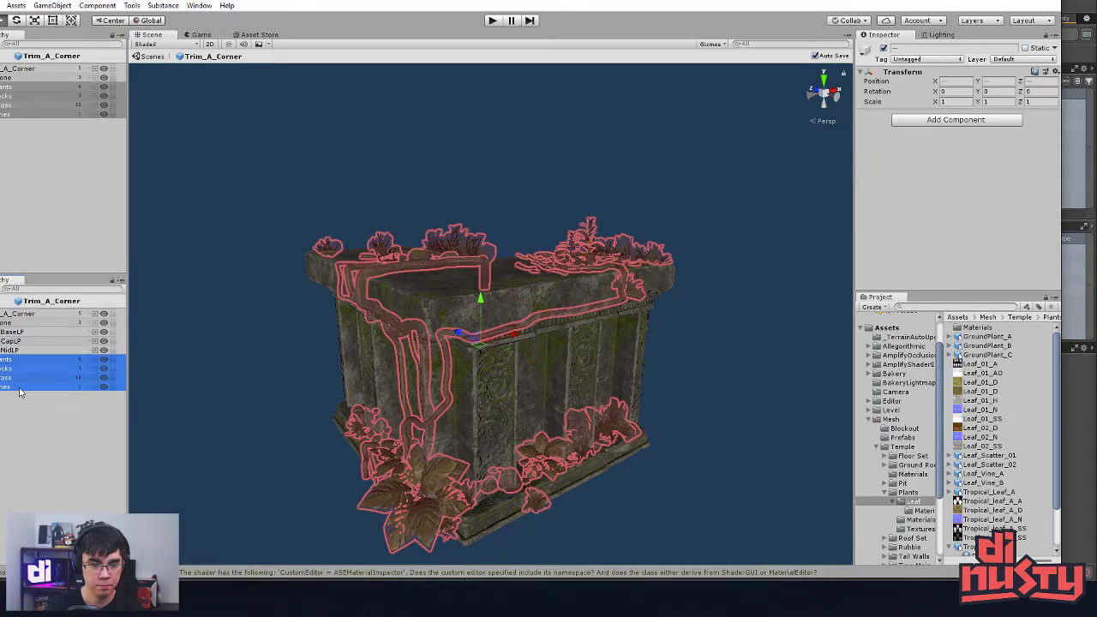
left_click(34, 356)
left_click(266, 148)
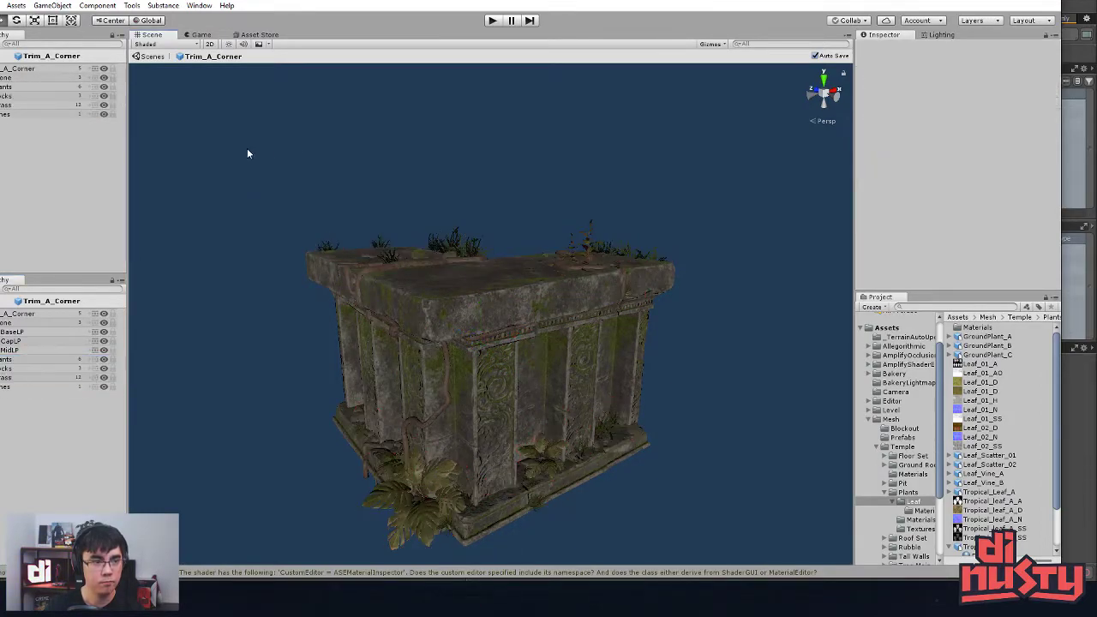
left_click(152, 57)
Step: Inspect Trim_C_Corner (3) up close and check its entries in the hierarchy
left_click(695, 338)
middle_click_drag(696, 338, 592, 353)
left_click_drag(592, 353, 531, 367, "alt")
middle_click_drag(531, 367, 499, 370)
left_click_drag(499, 370, 521, 398, "alt")
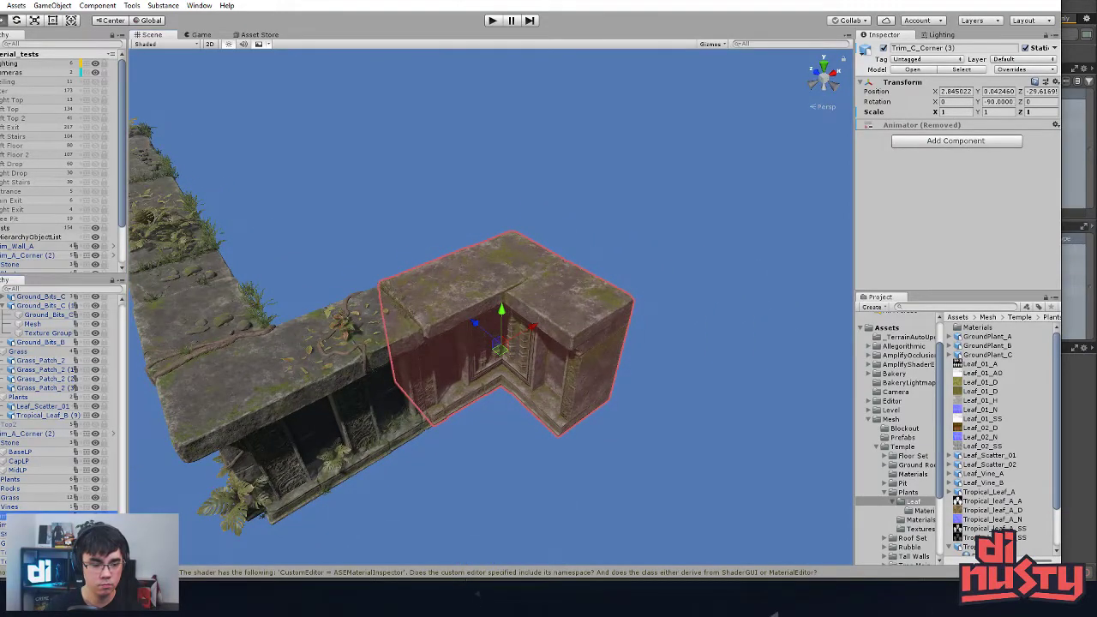
left_click(3, 535)
left_click(4, 543)
left_click(3, 535)
left_click(4, 516)
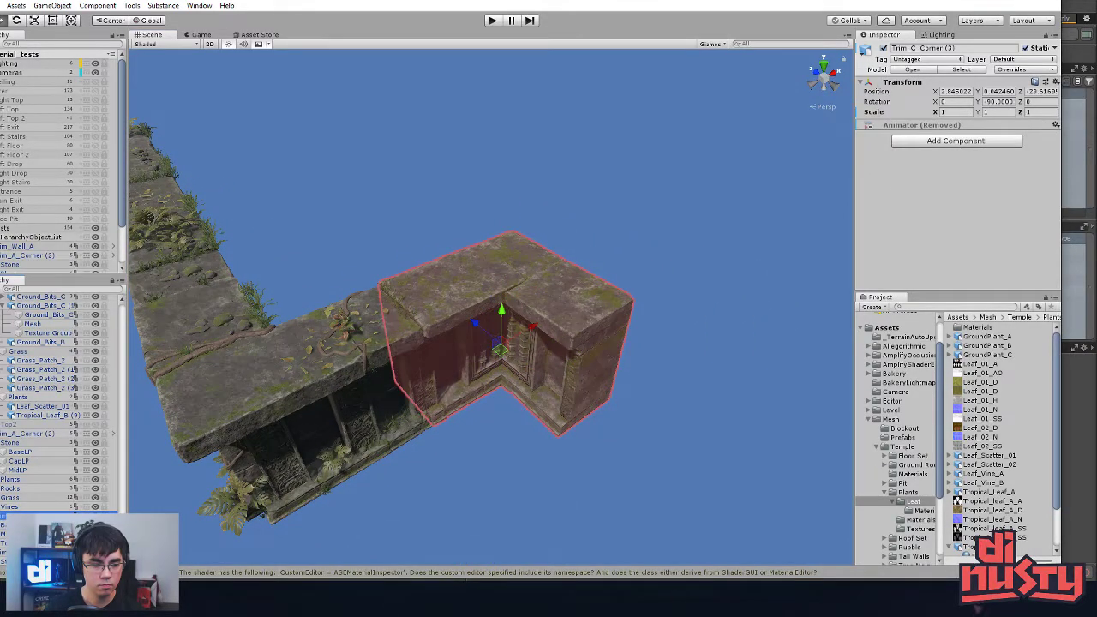
Step: Create a prefab from Trim_C_Corner (3) in the Mesh Prefabs folder and rename the asset Trim_C_Corner
left_click(902, 437)
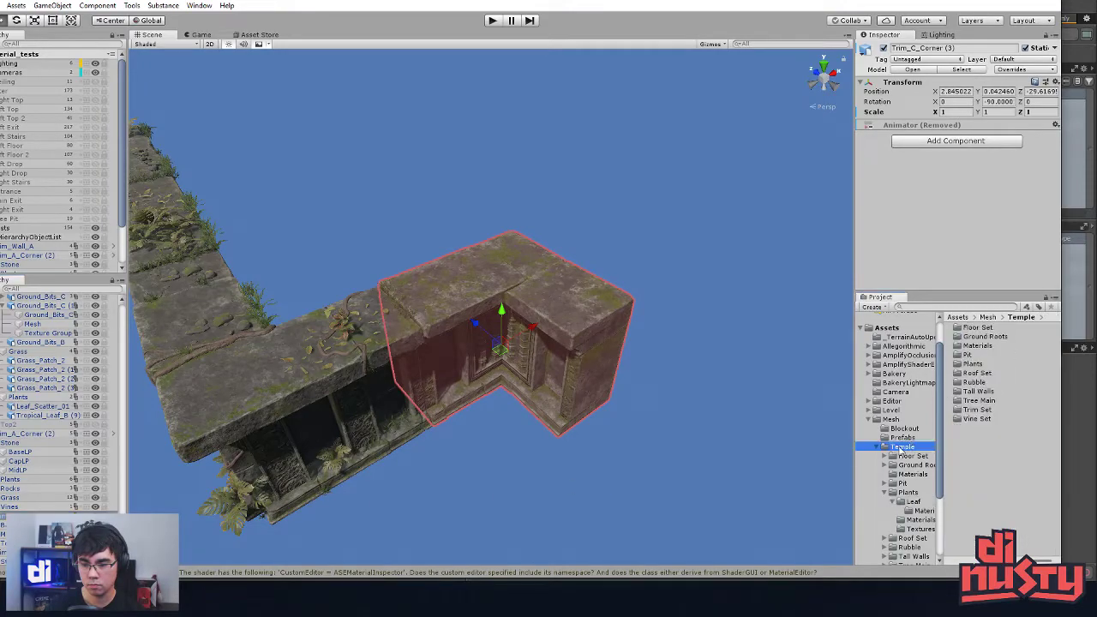
left_click(475, 442)
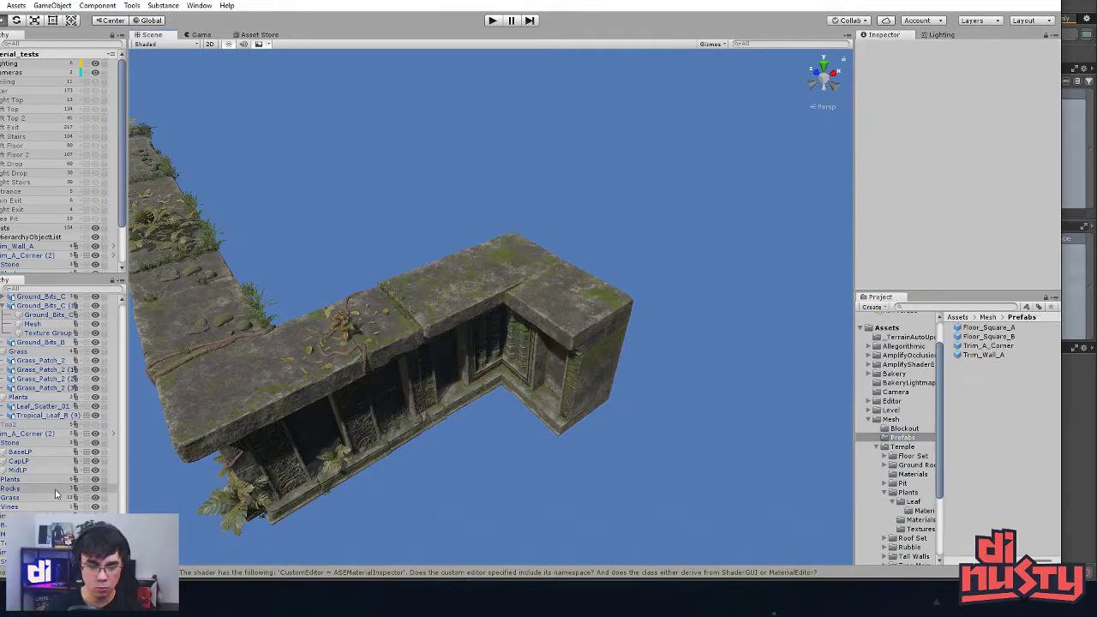
left_click(27, 434)
left_click(545, 296)
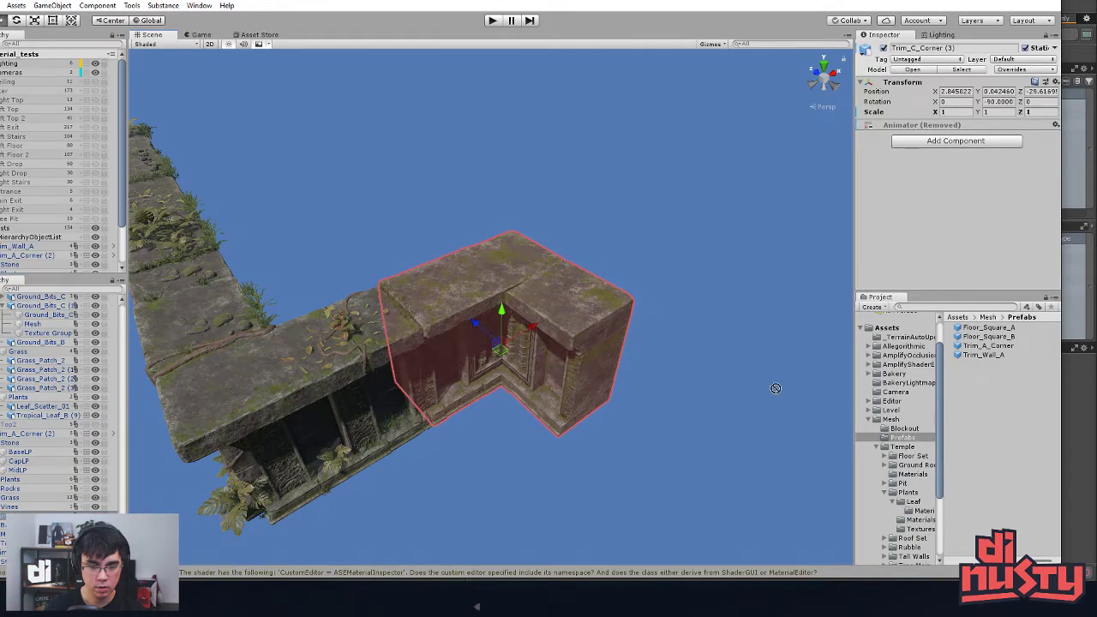
left_click_drag(775, 388, 956, 366)
left_click(484, 311)
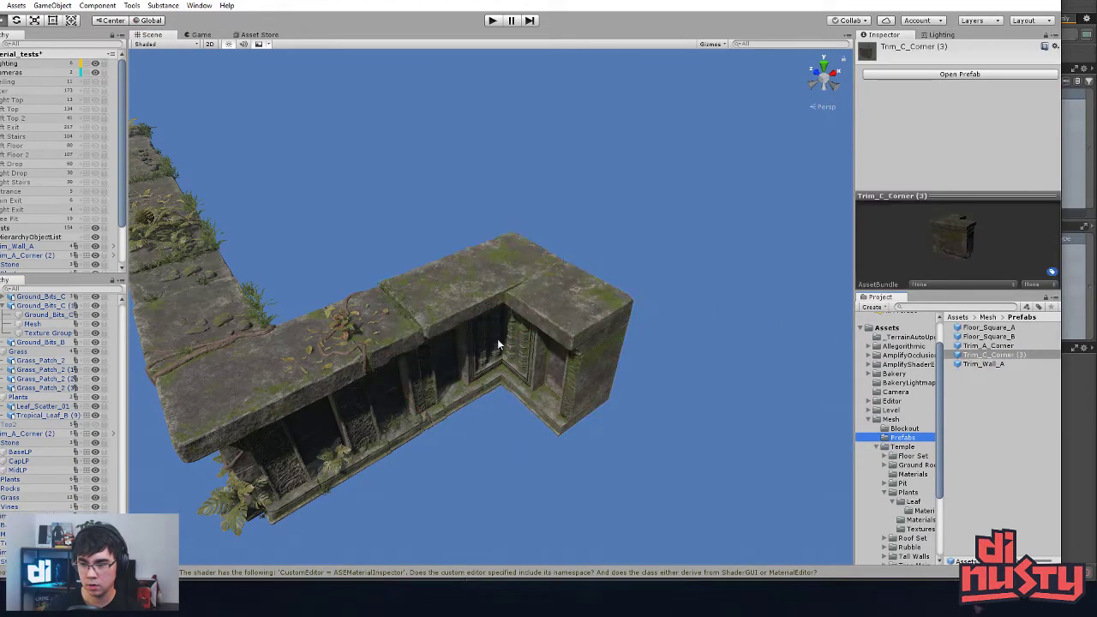
left_click(1005, 356)
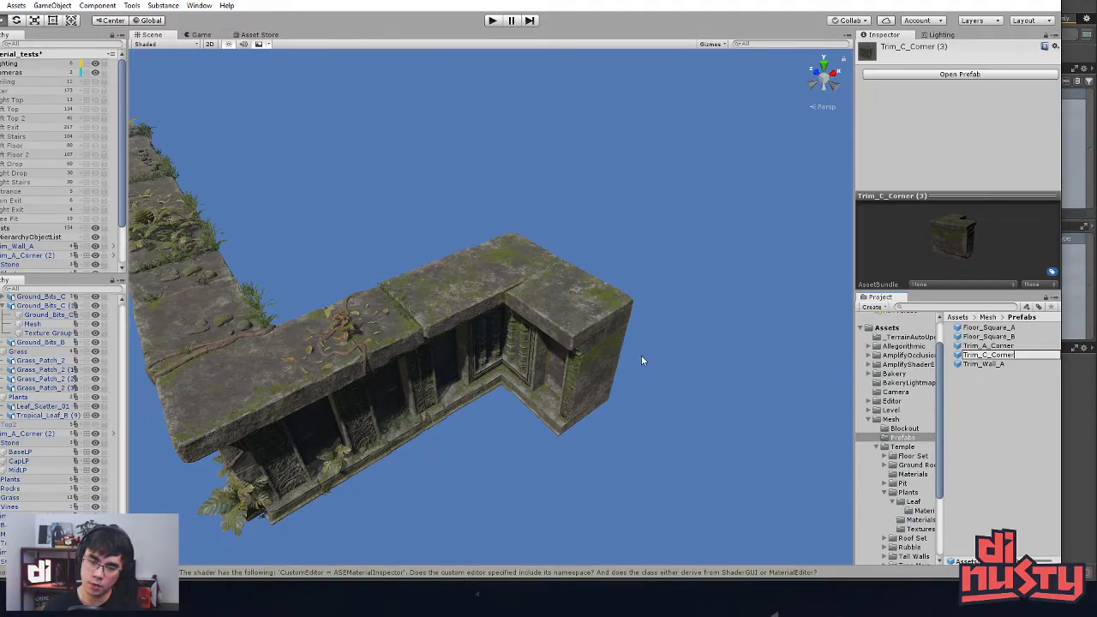
left_click(698, 277)
left_click(515, 324)
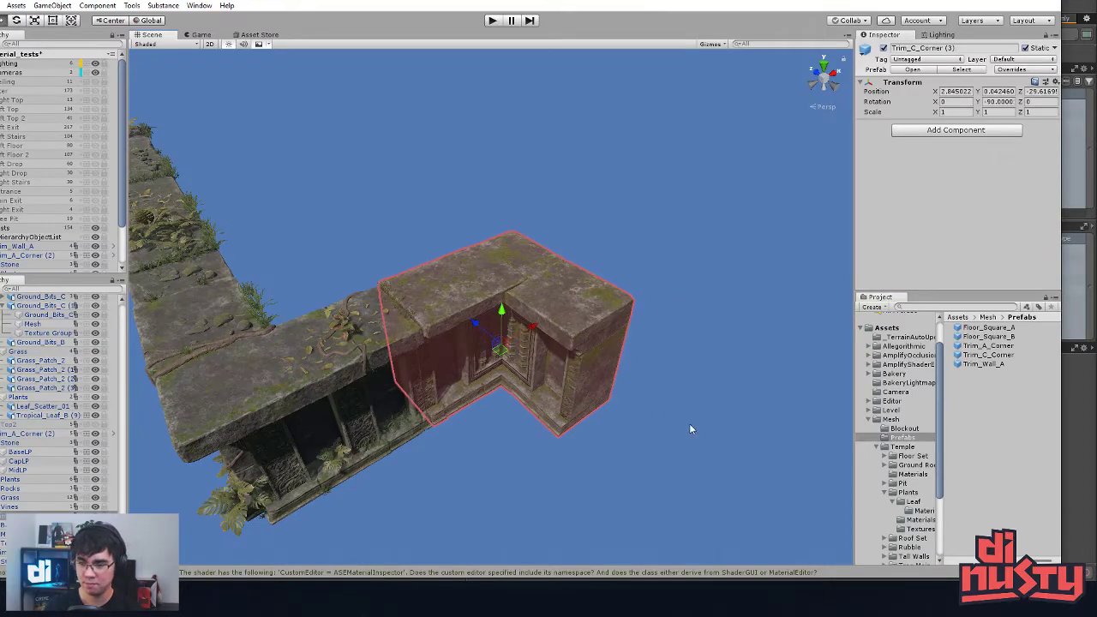
Step: Place an instance of the Trim_C_Corner prefab over the original corner, at X 2.839, Y 0.047, Z -29.621
left_click(981, 365)
left_click_drag(987, 355, 648, 293)
left_click(553, 354)
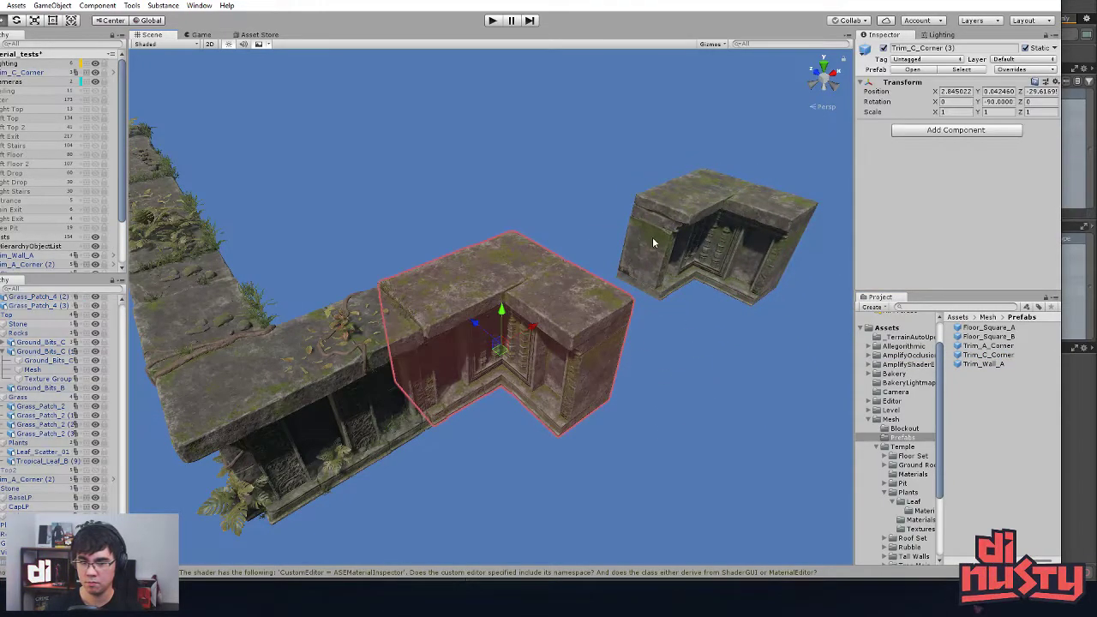
left_click(664, 258)
left_click_drag(716, 255, 494, 373)
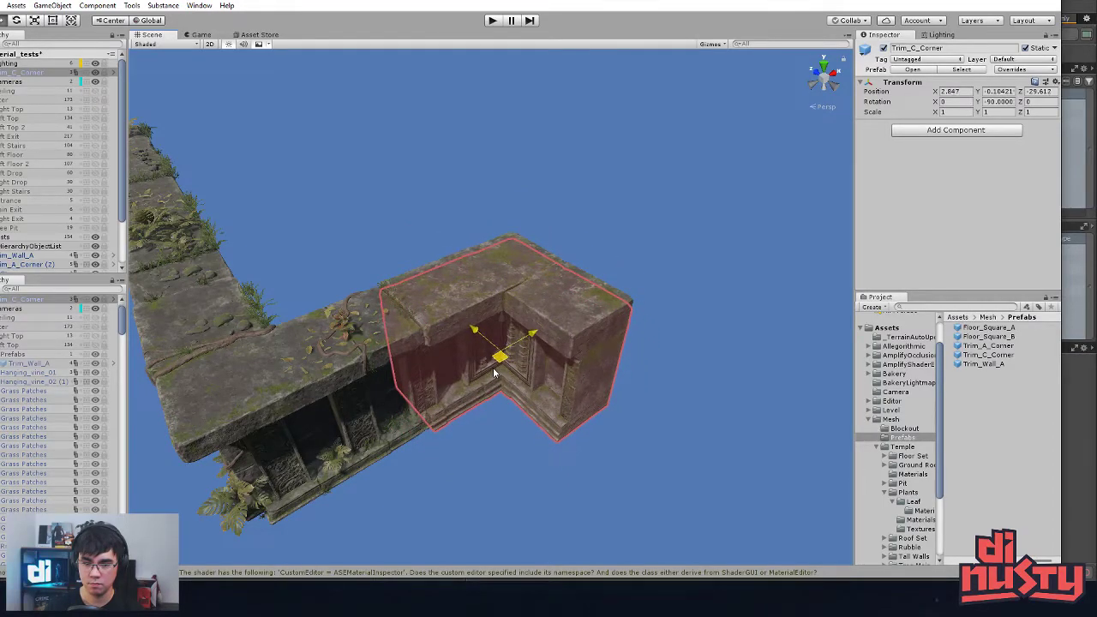
left_click_drag(506, 332, 503, 361)
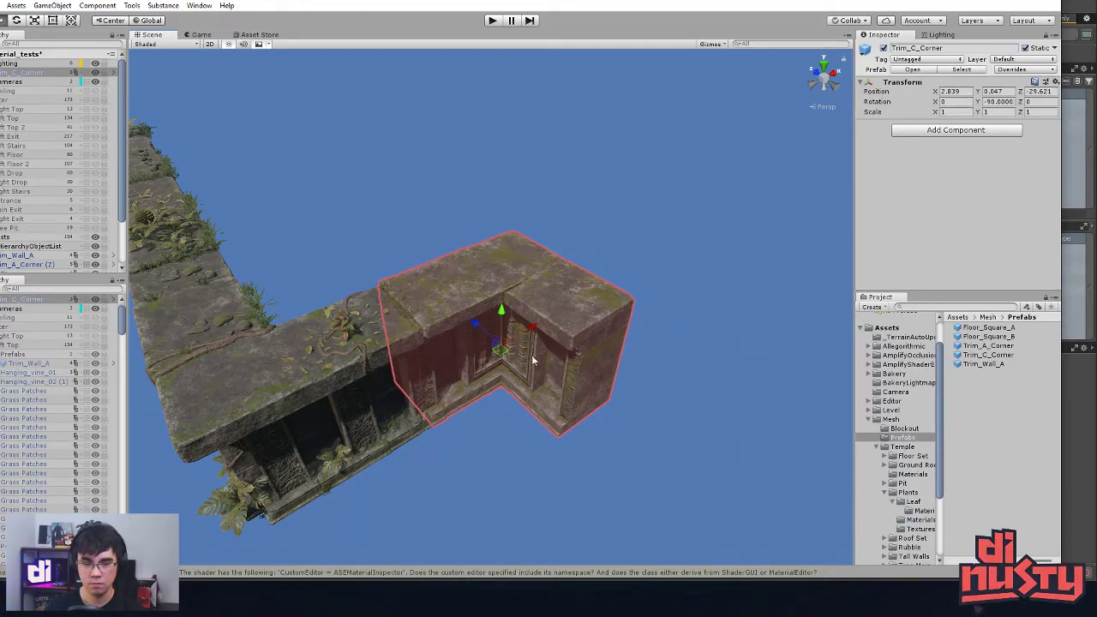
Step: Try deactivating the new Trim_C_Corner instance and deleting the original corner piece beneath it
left_click(582, 350)
left_click(511, 467)
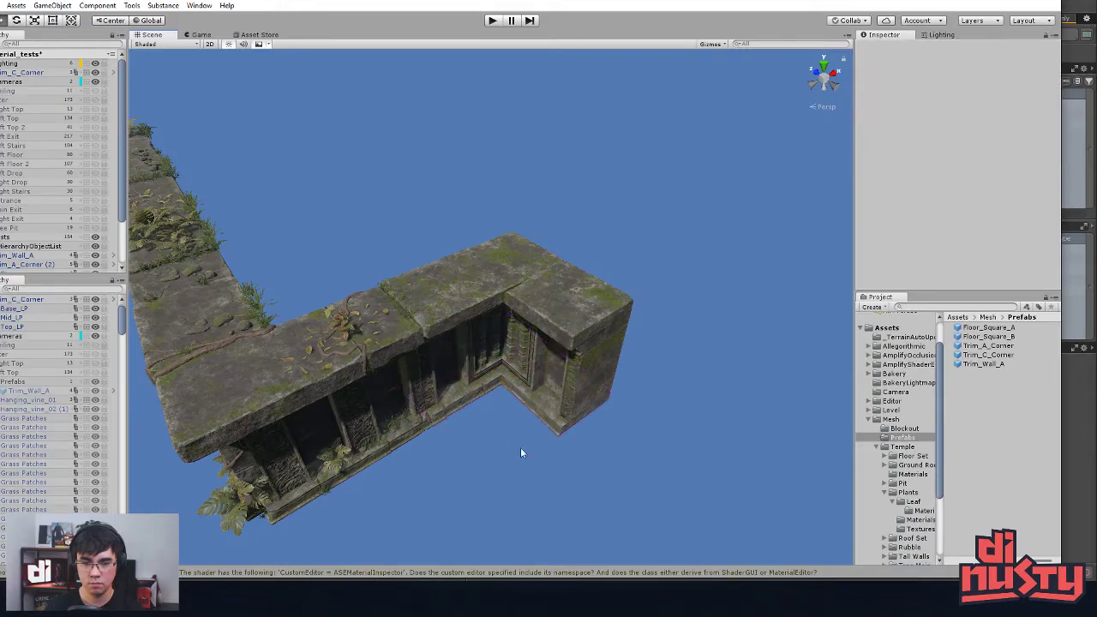
left_click(589, 290)
left_click(1, 318)
left_click(96, 319)
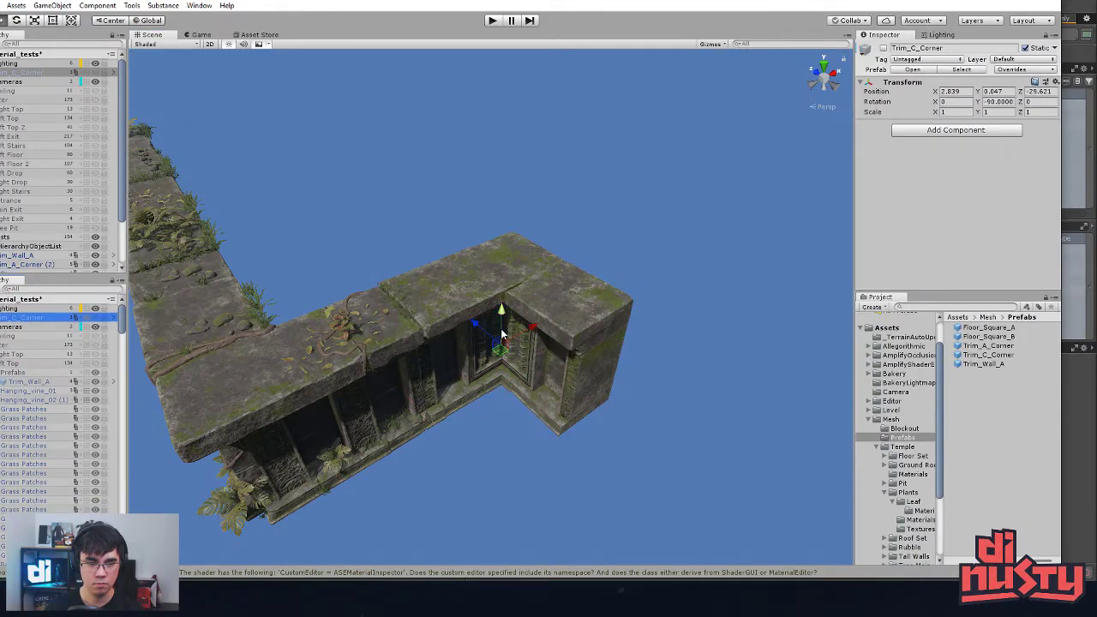
left_click(571, 312)
key("Delete")
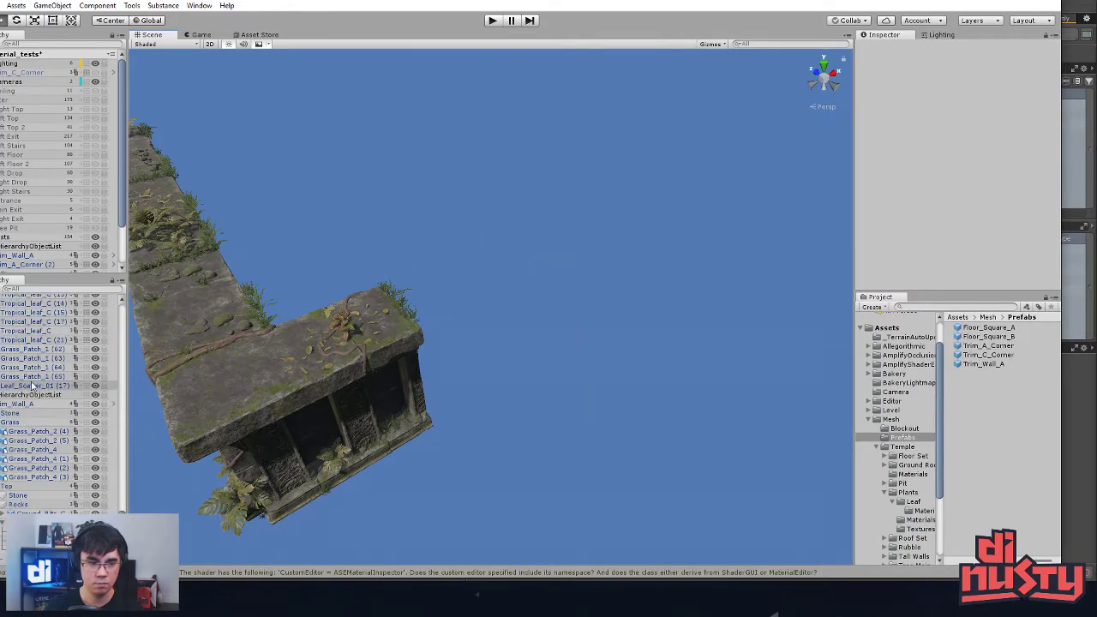
Step: Undo the corner deletion and the deactivation of the new Trim_C_Corner instance
key("ctrl+z")
key("ctrl+z")
key("ctrl+z")
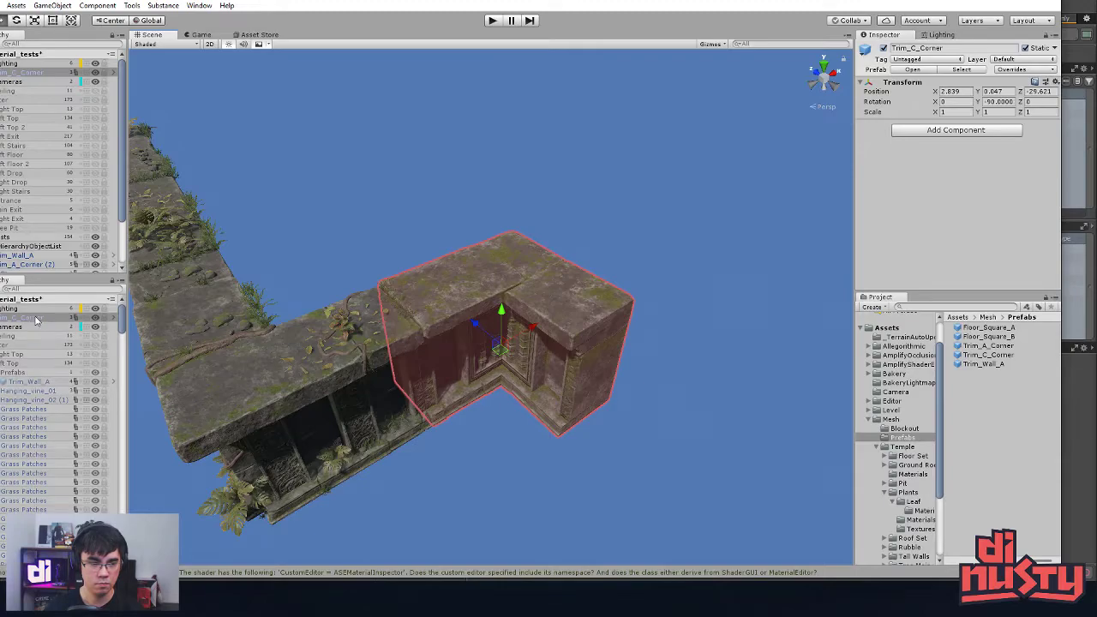
Step: Deactivate the new Trim_C_Corner instance and delete the original Trim_C_Corner (3) from the scene
left_click(480, 279)
left_click(483, 288)
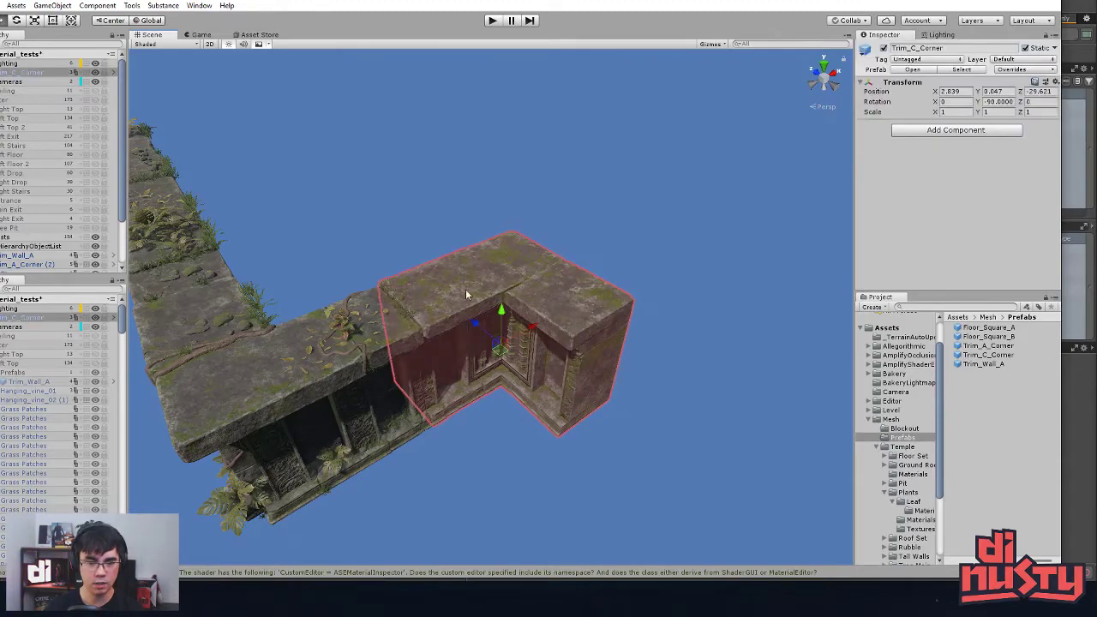
left_click(95, 317)
left_click(345, 241)
left_click(519, 309)
key("Delete")
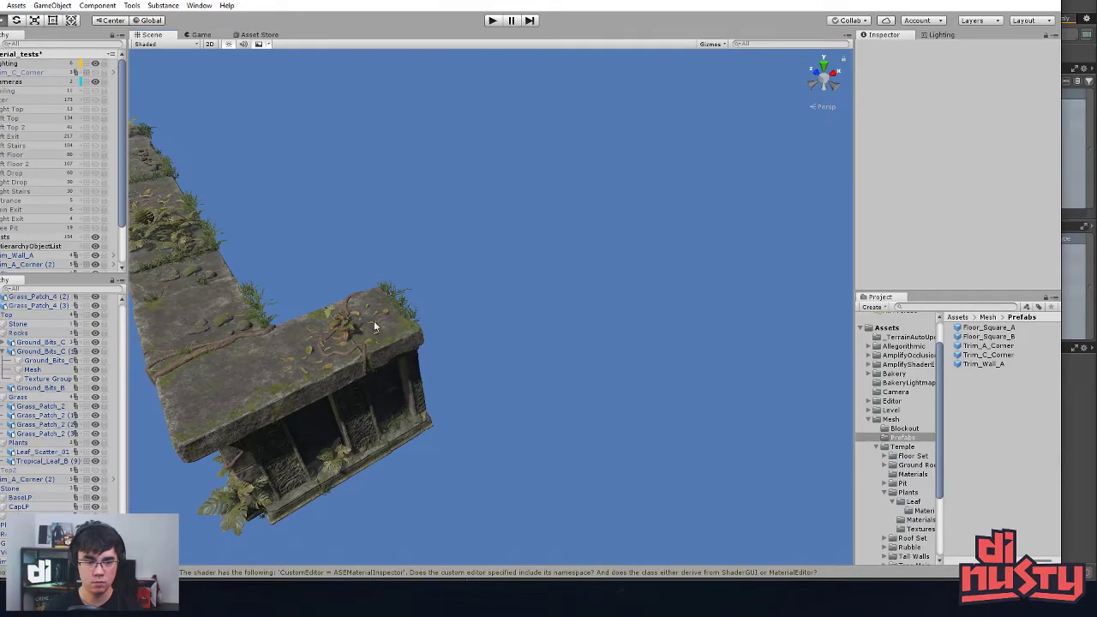
Step: Find the deactivated Trim_C_Corner instance in the hierarchy and reactivate it
left_click(122, 348)
left_click_drag(128, 508, 129, 297)
key("ctrl+z")
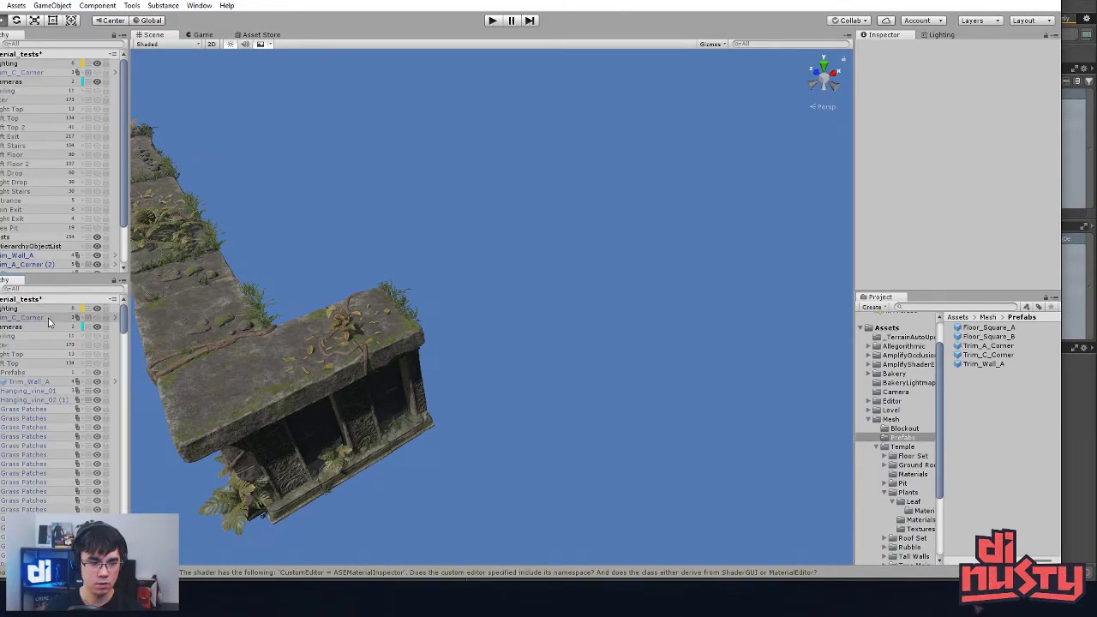
left_click(97, 318)
left_click(392, 222)
Step: Open the Trim_C_Corner prefab for editing and paste the copied Plants, Rocks and Grass groups into it
left_click_drag(394, 236, 549, 258, "alt")
right_click_drag(549, 257, 562, 172)
left_click_drag(442, 356, 543, 335, "alt")
left_click(551, 289)
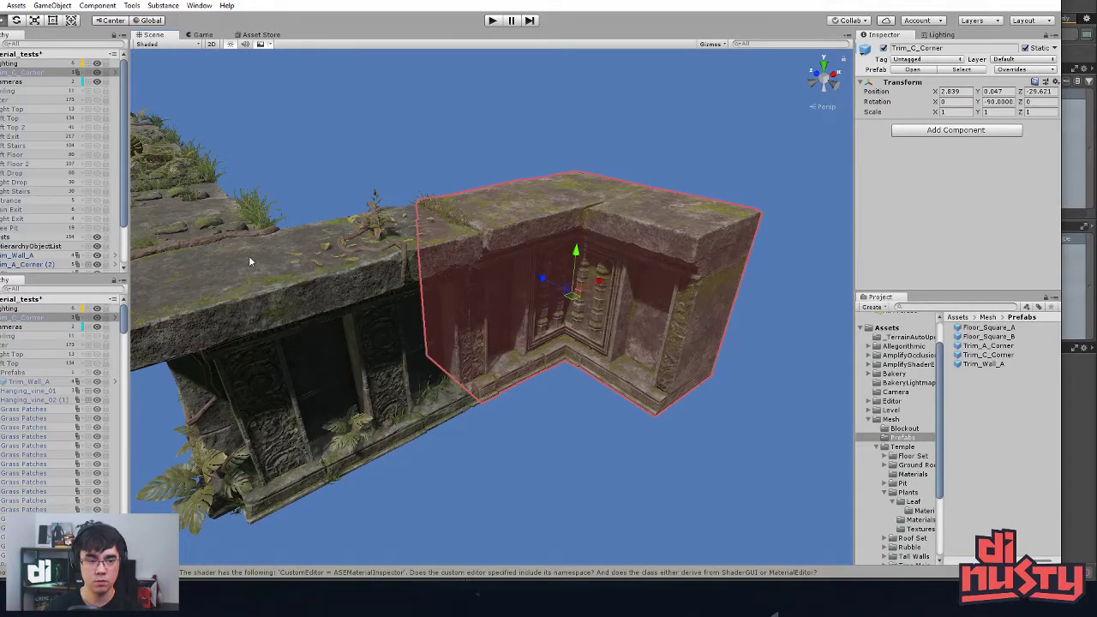
left_click(912, 70)
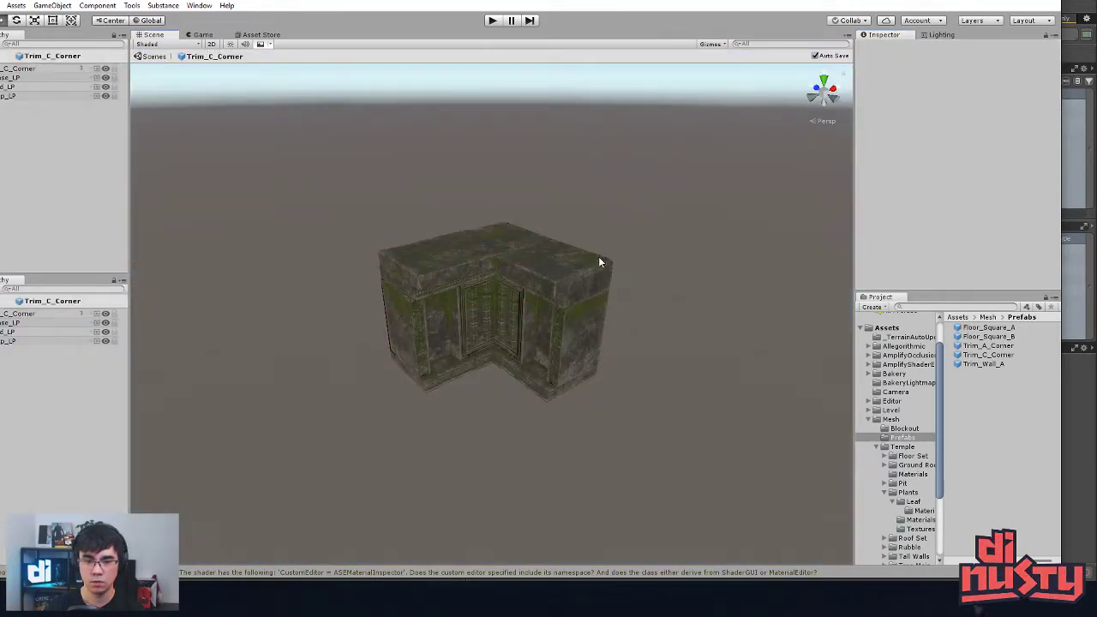
key("ctrl+v")
left_click_drag(601, 291, 592, 317, "alt")
right_click_drag(591, 317, 372, 318, "alt")
left_click(489, 326)
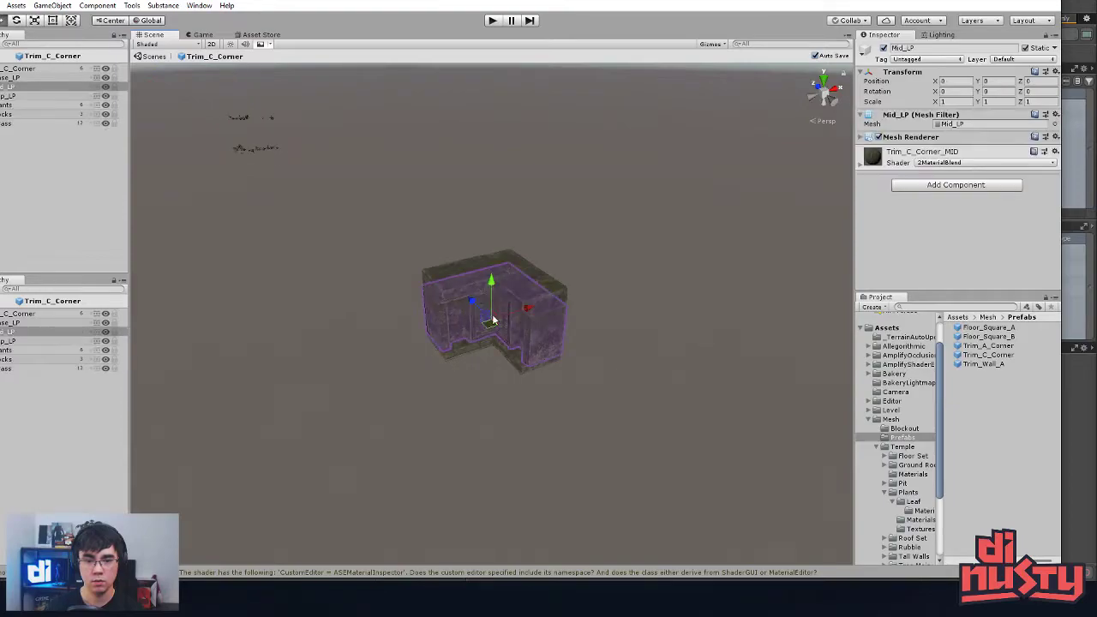
Step: Set the position of the Trim_C_Corner prefab's root object to X 0, Y 0, Z 0
left_click(357, 229)
left_click_drag(357, 229, 549, 364)
left_click(308, 358)
left_click(24, 315)
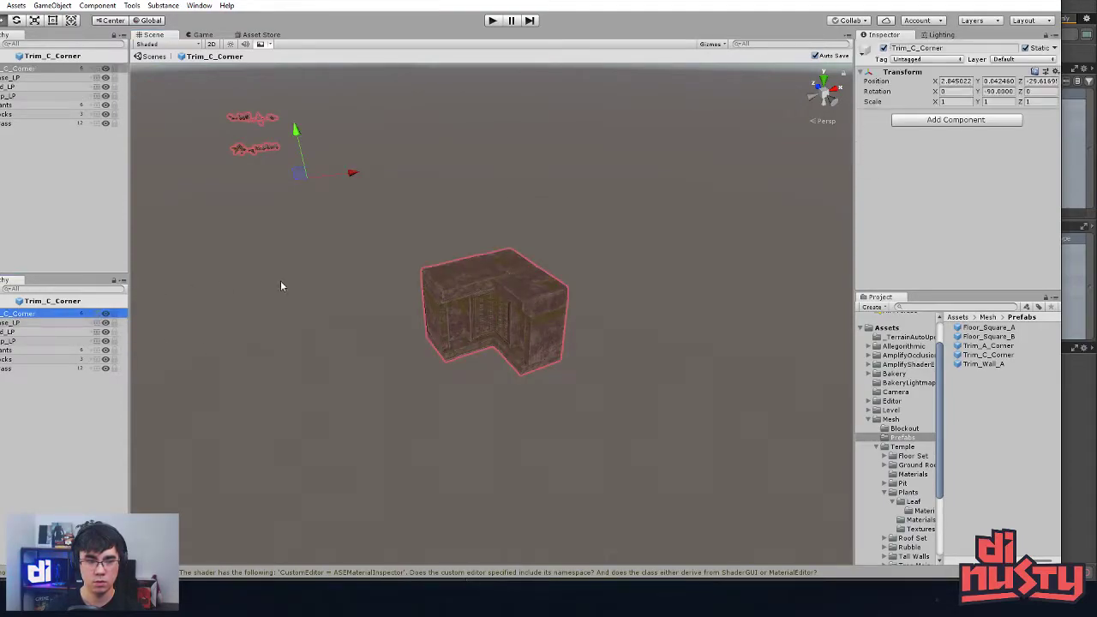
left_click(955, 81)
type("0")
key("Tab")
type("0")
key("Tab")
type("0")
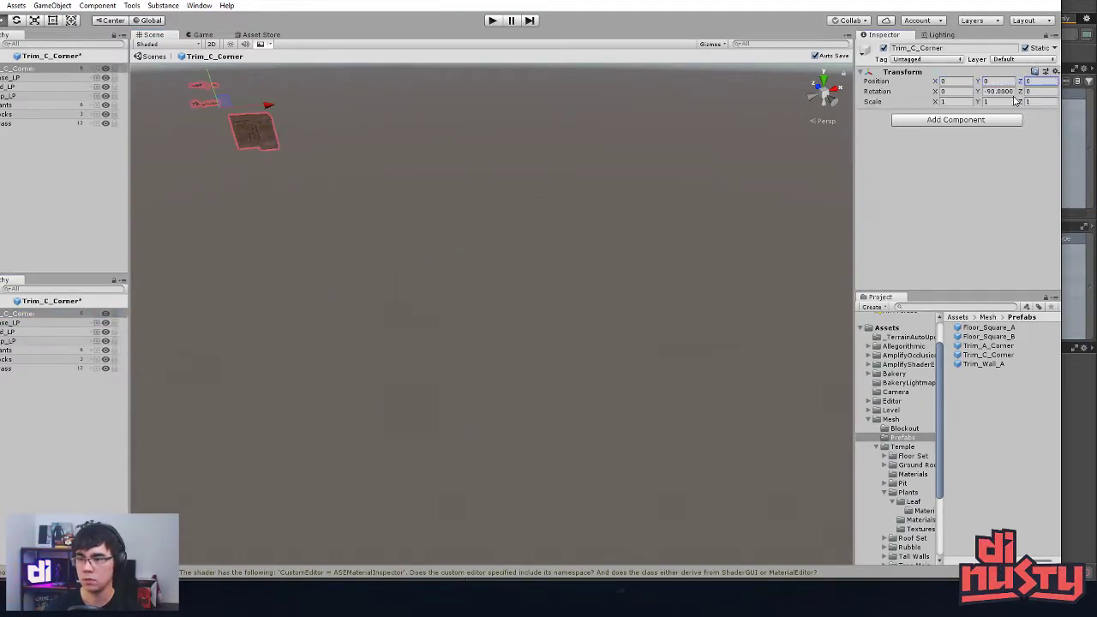
Step: Examine how the pasted Plants, Rocks and Grass groups sit relative to the Trim_C_Corner mesh
left_click(674, 260)
left_click_drag(414, 182, 546, 110)
key("f")
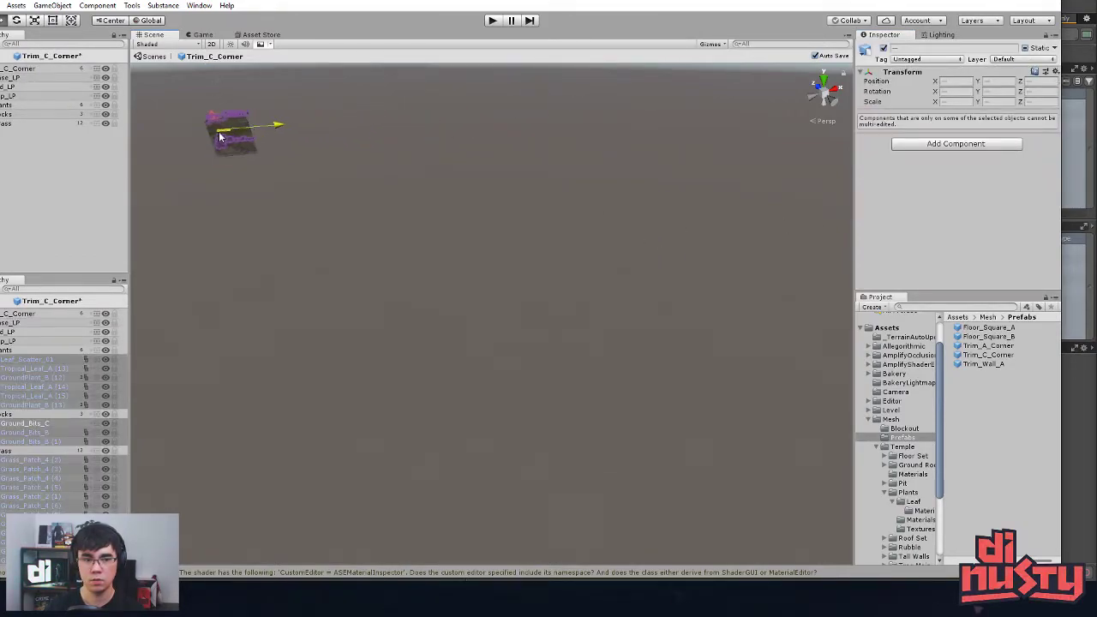
left_click_drag(502, 240, 580, 282, "alt")
scroll(526, 338, "up", 4)
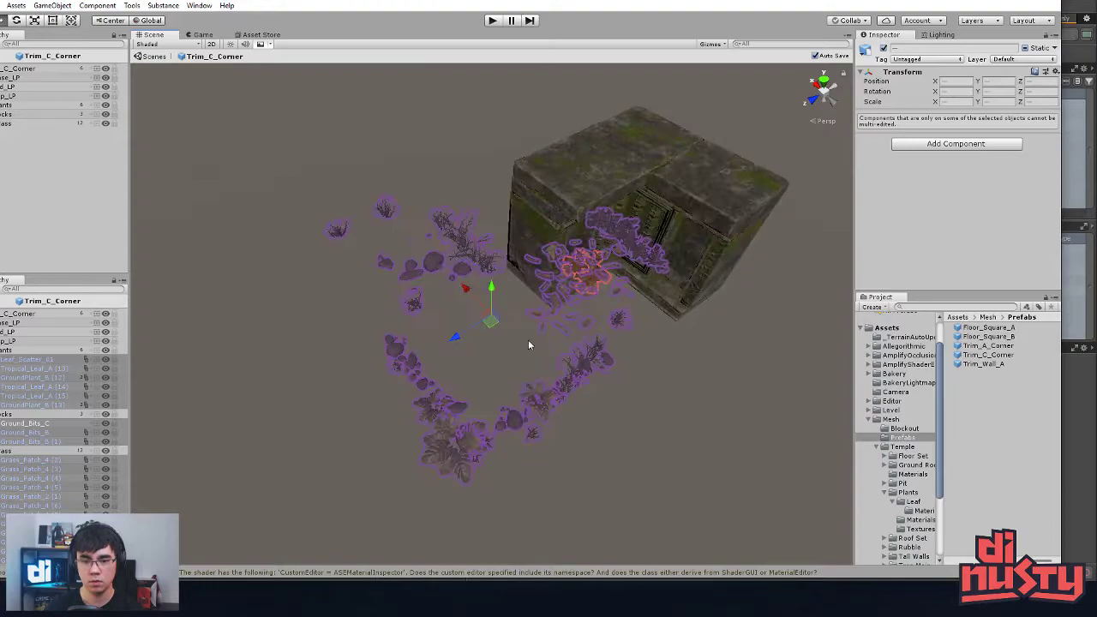
left_click(526, 340)
left_click_drag(526, 340, 510, 347, "alt")
scroll(526, 290, "up", 4)
left_click(526, 289)
left_click_drag(575, 339, 489, 248, "alt")
Step: Try to delete the Texture Group child of GroundPlant_B (12) and move its GroundPlant_B mesh out of the instance
left_click(364, 285)
left_click(301, 467)
left_click(0, 378)
left_click(36, 387)
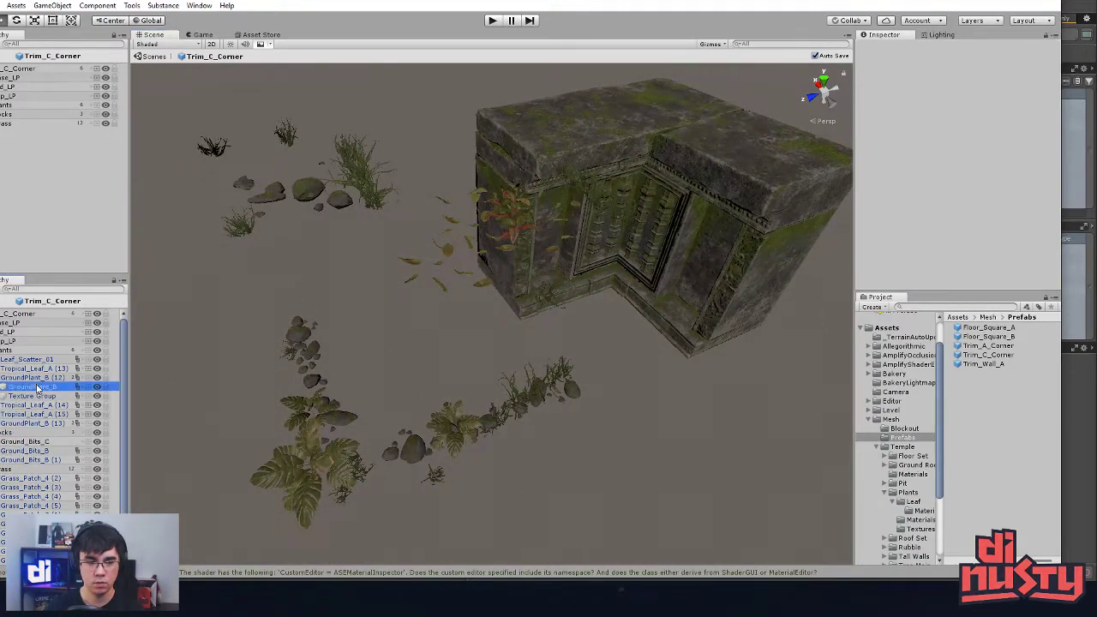
left_click(48, 397)
key("Delete")
left_click(597, 312)
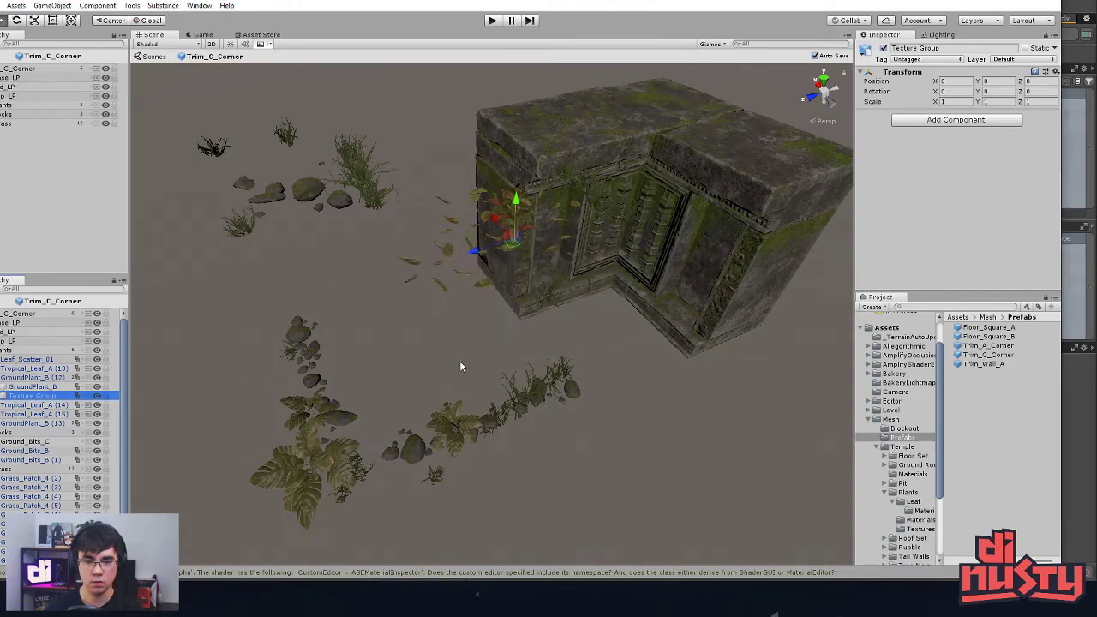
left_click(473, 355)
left_click_drag(483, 306, 420, 314, "alt")
mouse_move(47, 390)
left_mouse_down()
mouse_move(52, 380)
mouse_move(55, 394)
left_mouse_up()
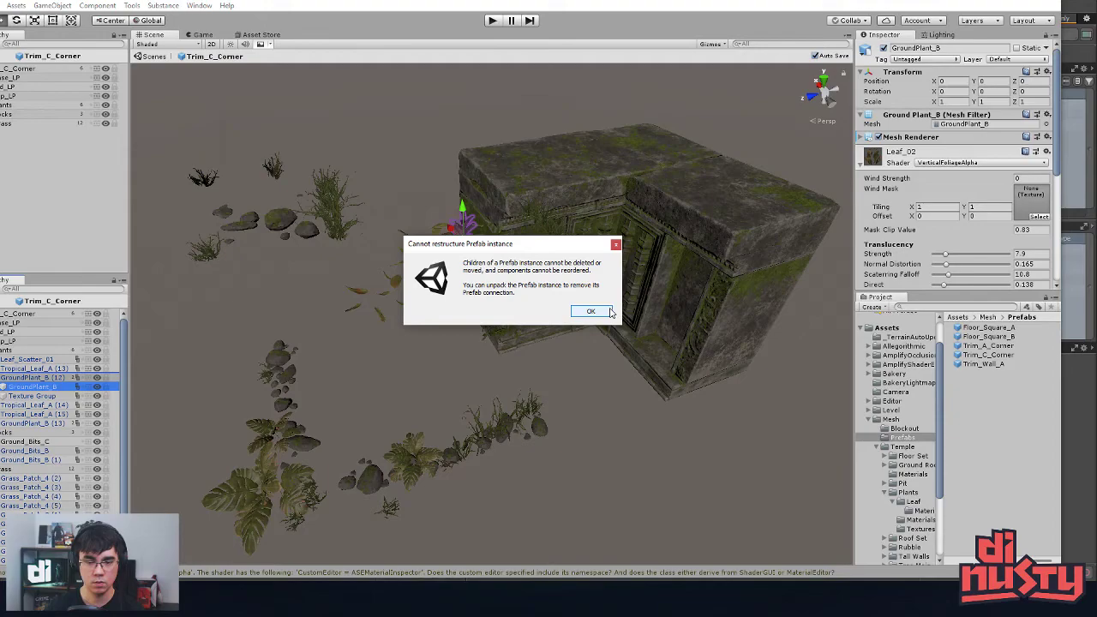
left_click(608, 312)
Step: Locate the source model of GroundPlant_B (12), try to open it in Modo, and return to Unity
left_click(276, 325)
left_click(39, 387)
left_click(39, 378)
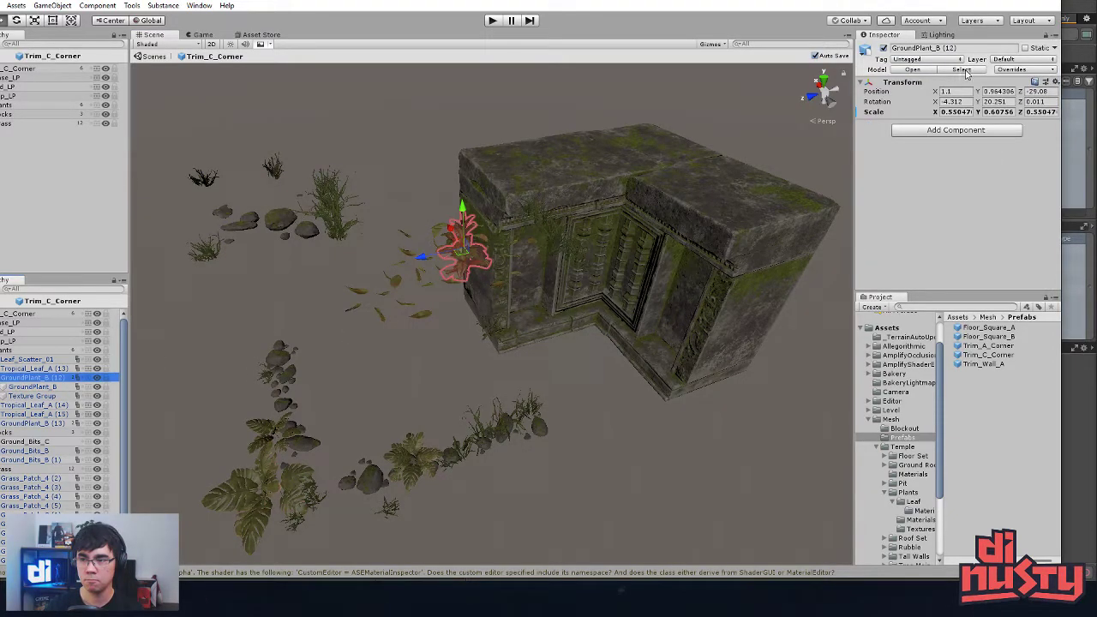
left_click(977, 71)
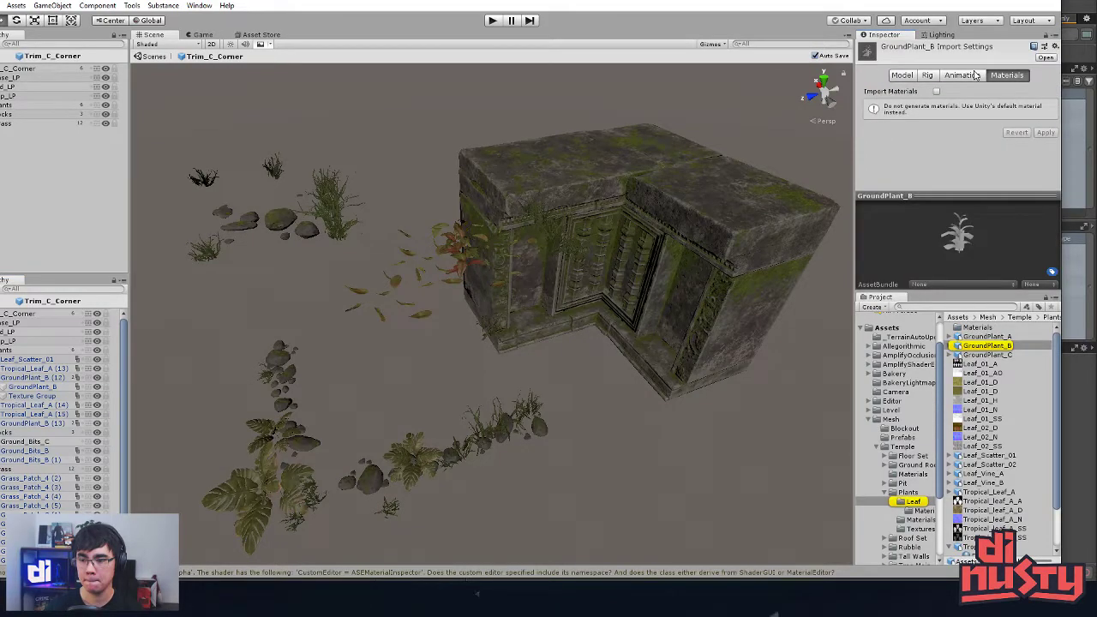
left_click(994, 347)
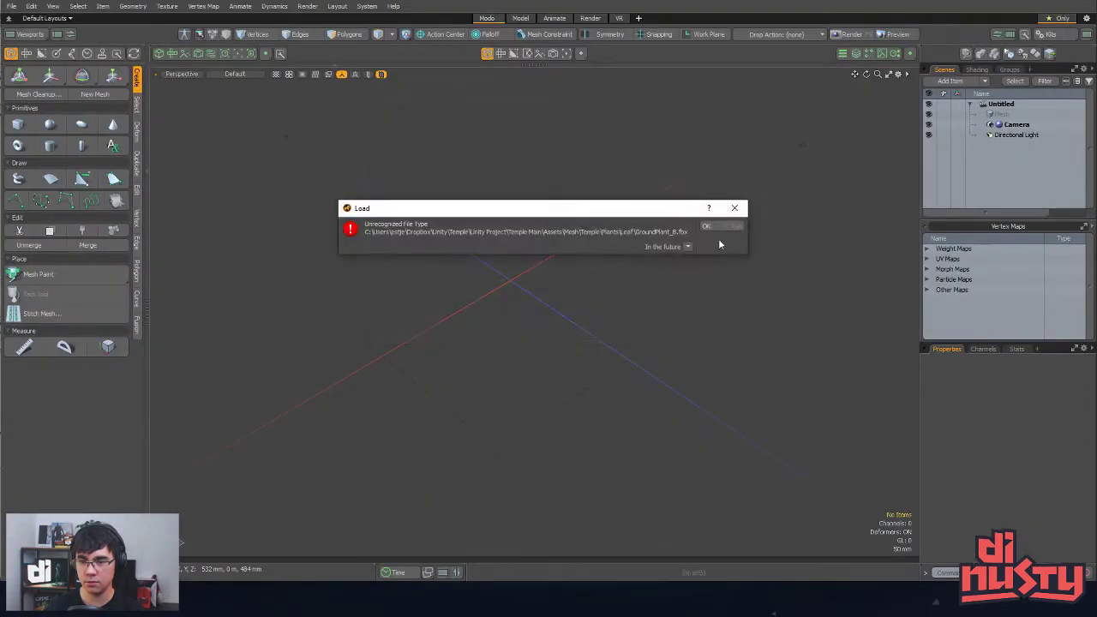
left_click(725, 227)
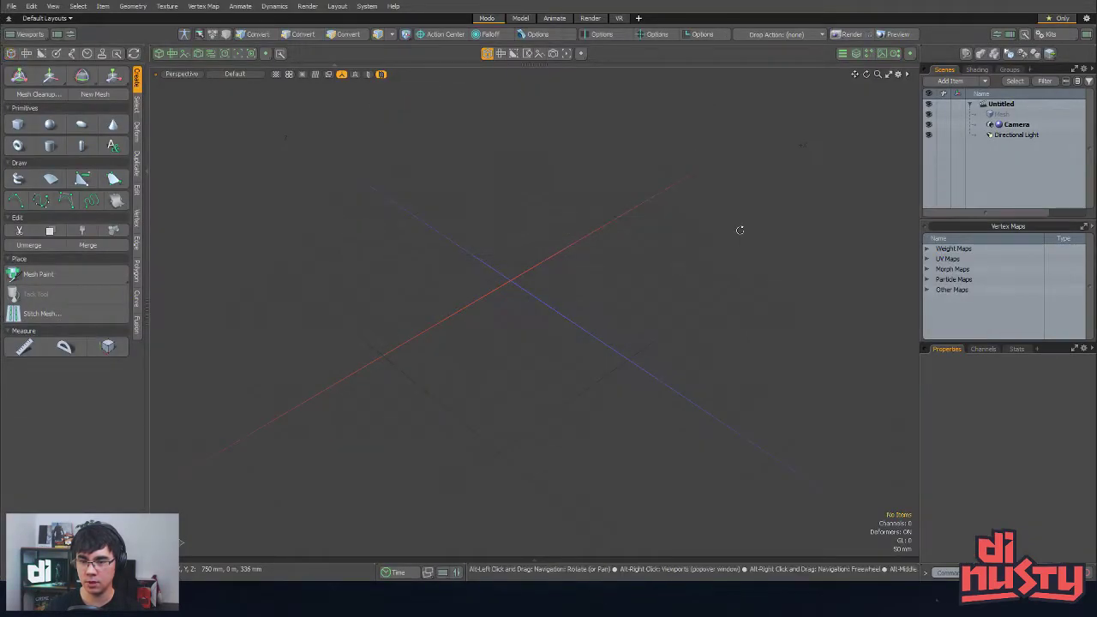
key("alt+Tab")
Step: Place a fresh GroundPlant_B model in front of the corner and load its source file in Modo with the default FBX options
left_click(987, 337)
left_click(991, 347)
left_click_drag(980, 345, 767, 355)
left_click_drag(592, 406, 596, 425)
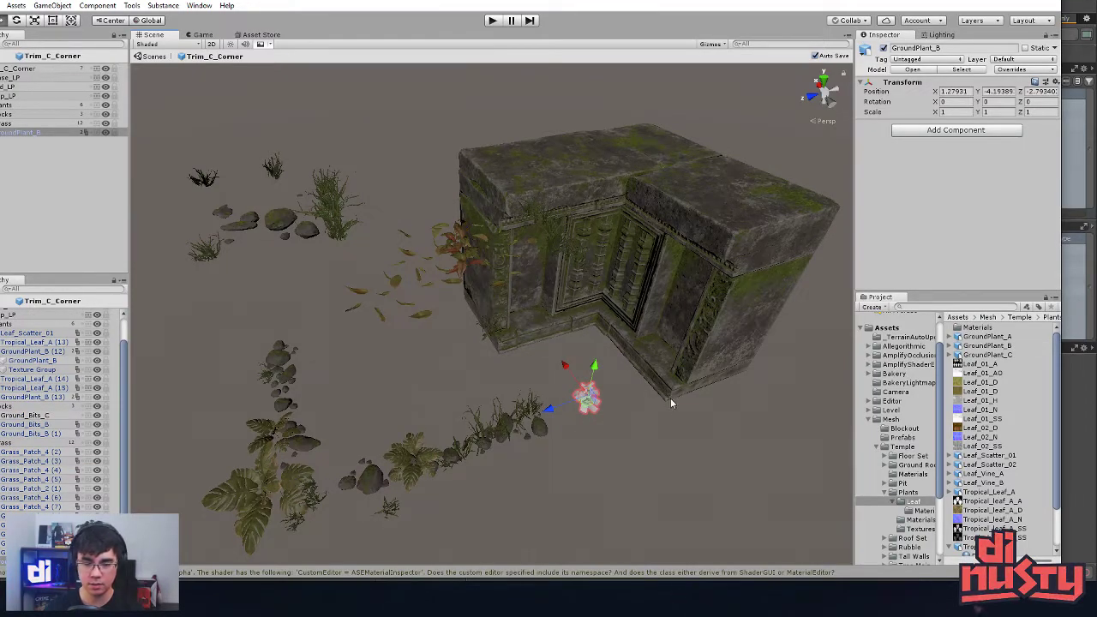
left_click(910, 72)
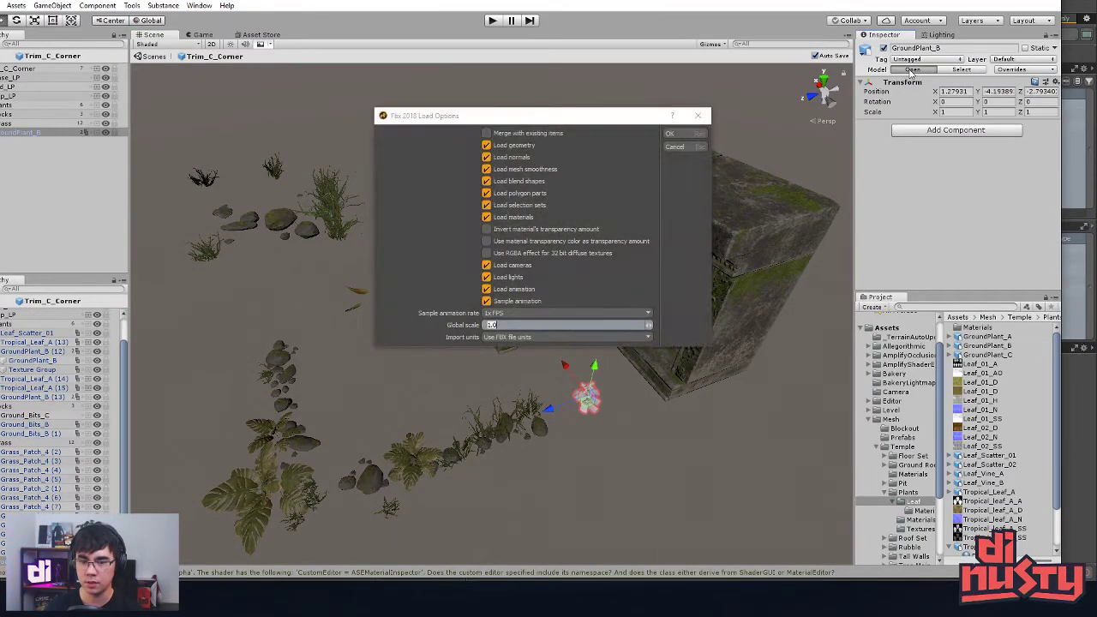
left_click(667, 134)
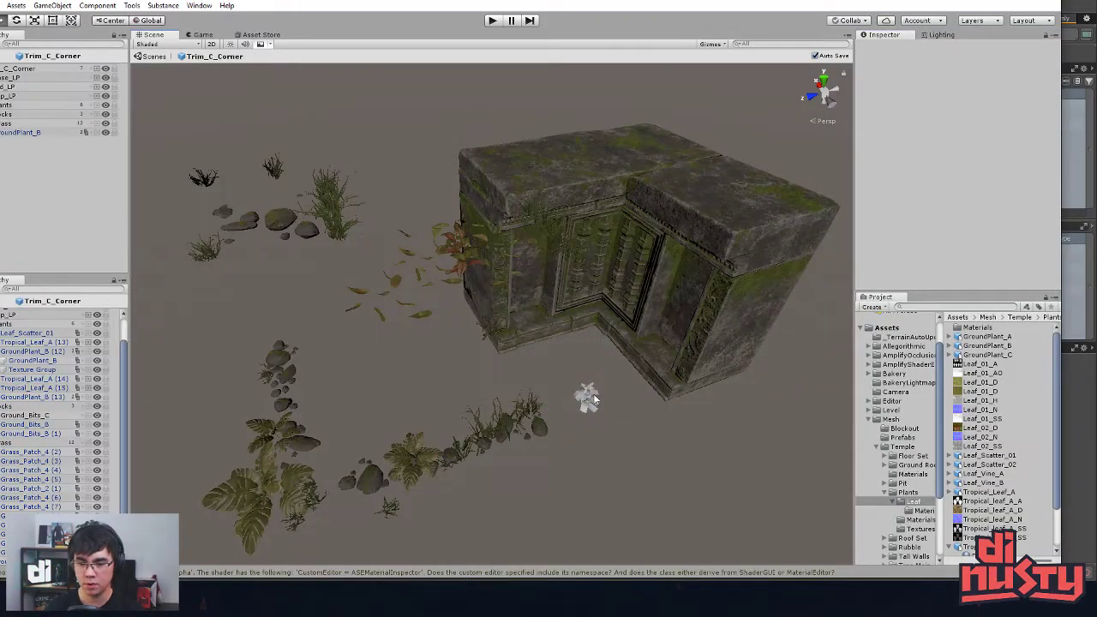
Step: Delete the freshly placed GroundPlant_B copy and both pasted plants, GroundPlant_B (12) and GroundPlant_B (13), from the prefab
left_click(588, 403)
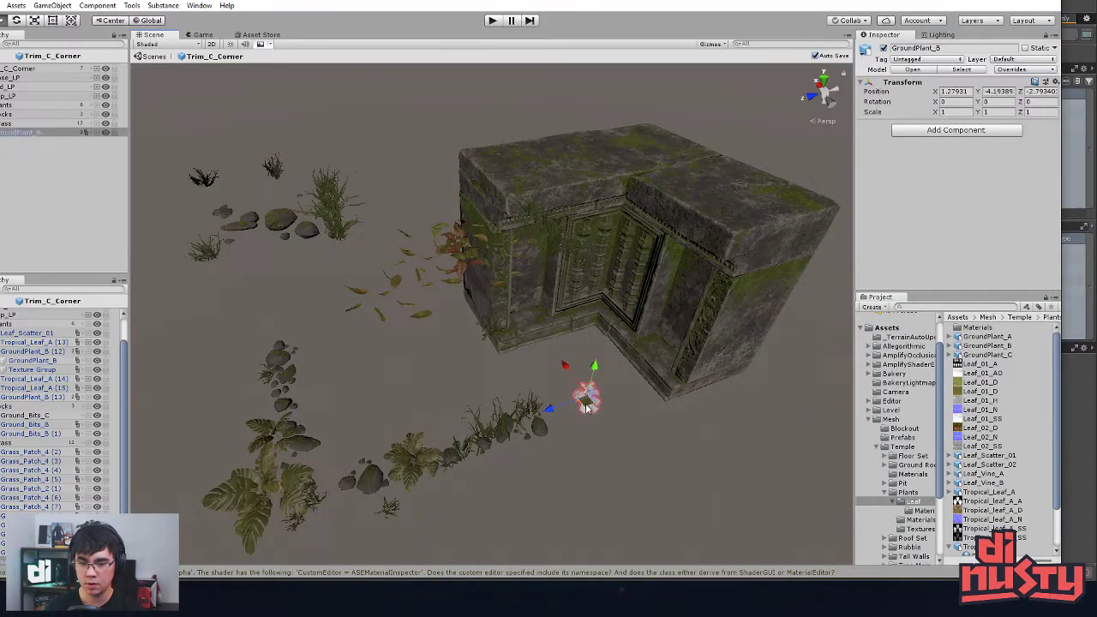
key("Delete")
left_click_drag(703, 452, 583, 467, "alt")
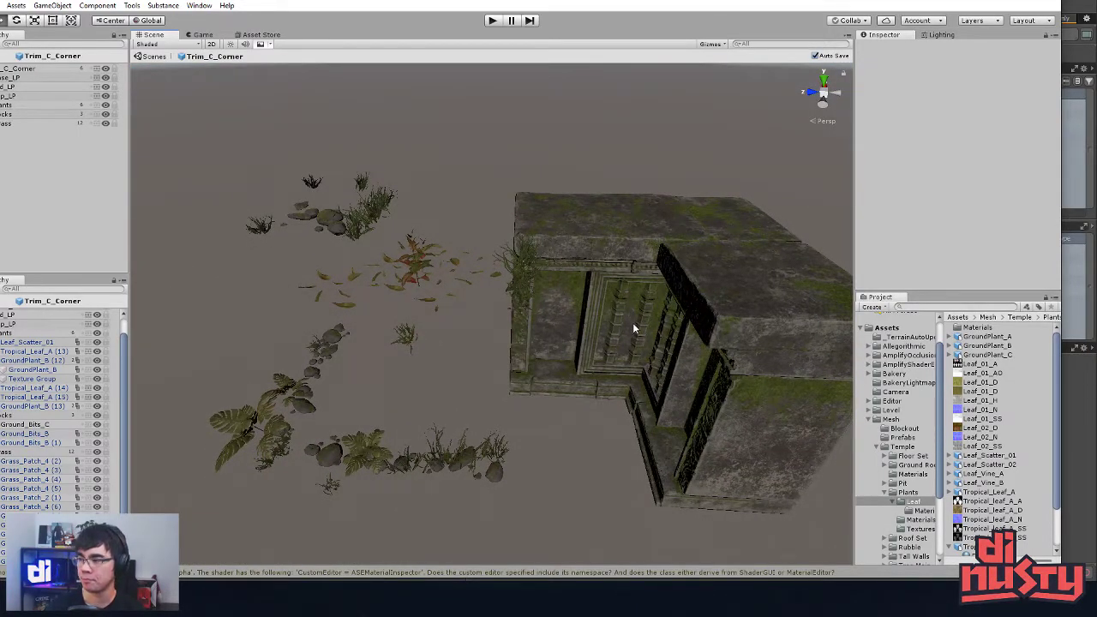
left_click_drag(550, 324, 390, 238, "alt")
left_click(480, 336)
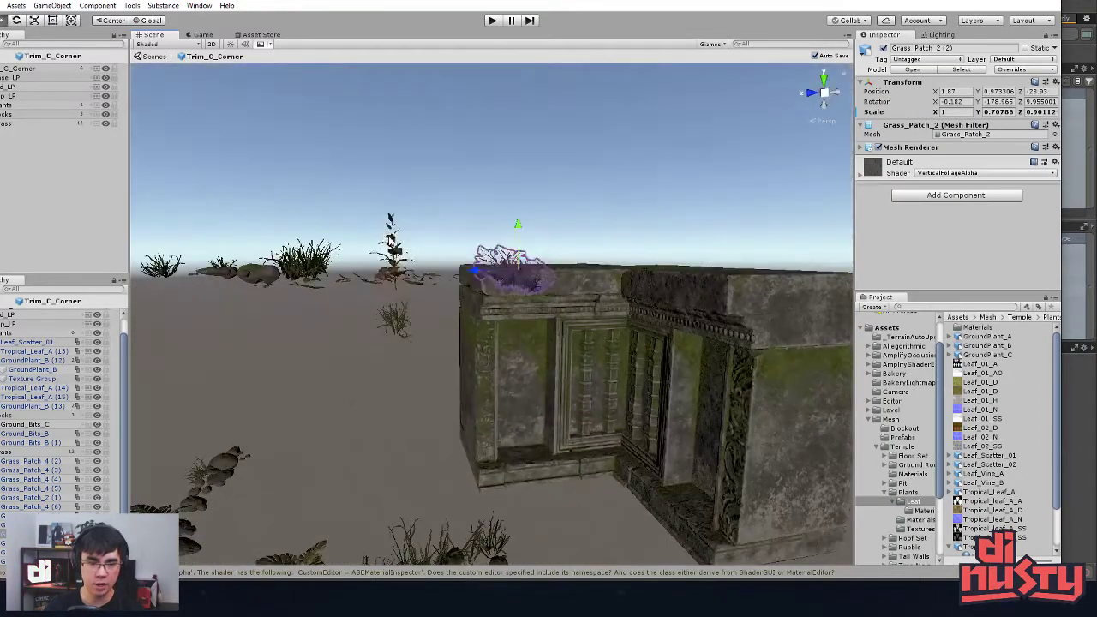
left_click(391, 241)
key("Delete")
left_click(396, 249)
key("Delete")
left_click_drag(441, 275, 283, 191, "alt")
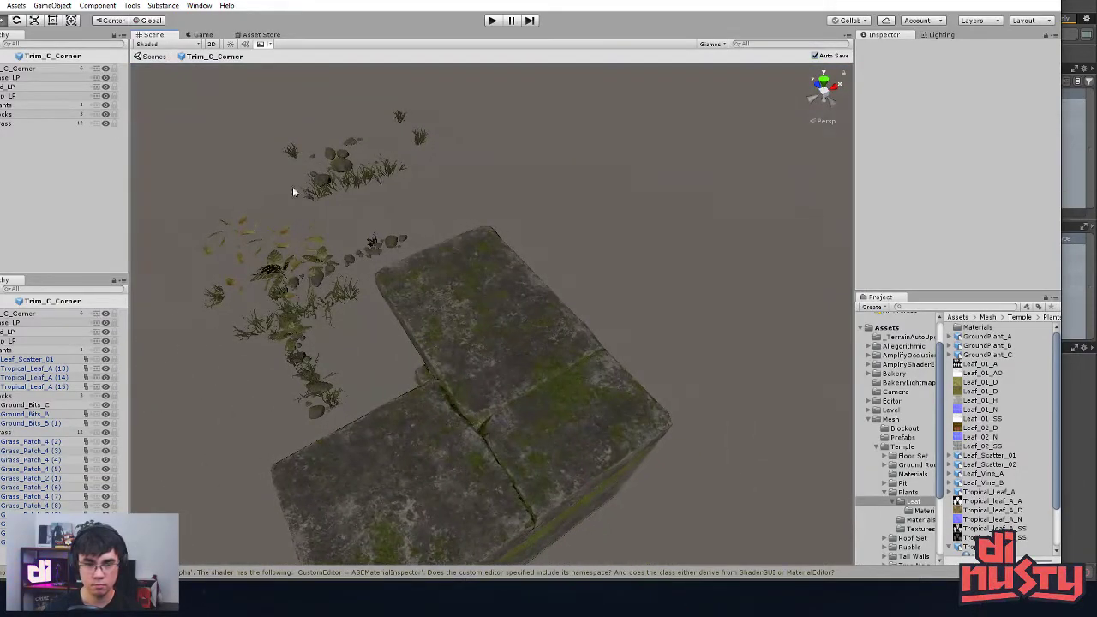
Step: Move Grass_Patch_2 onto the corner's top surface, at about X 3.57, Y 0.99, Z -27.45
left_click(360, 182)
left_click_drag(347, 183, 559, 377)
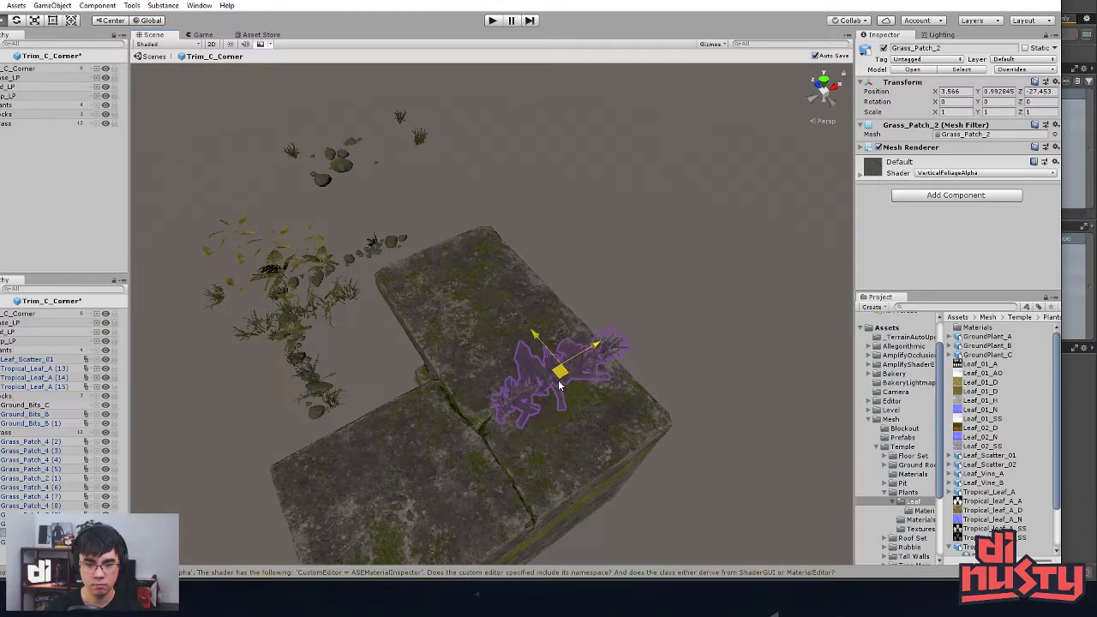
key("f")
left_click(481, 343)
left_click(481, 343)
left_click(576, 292)
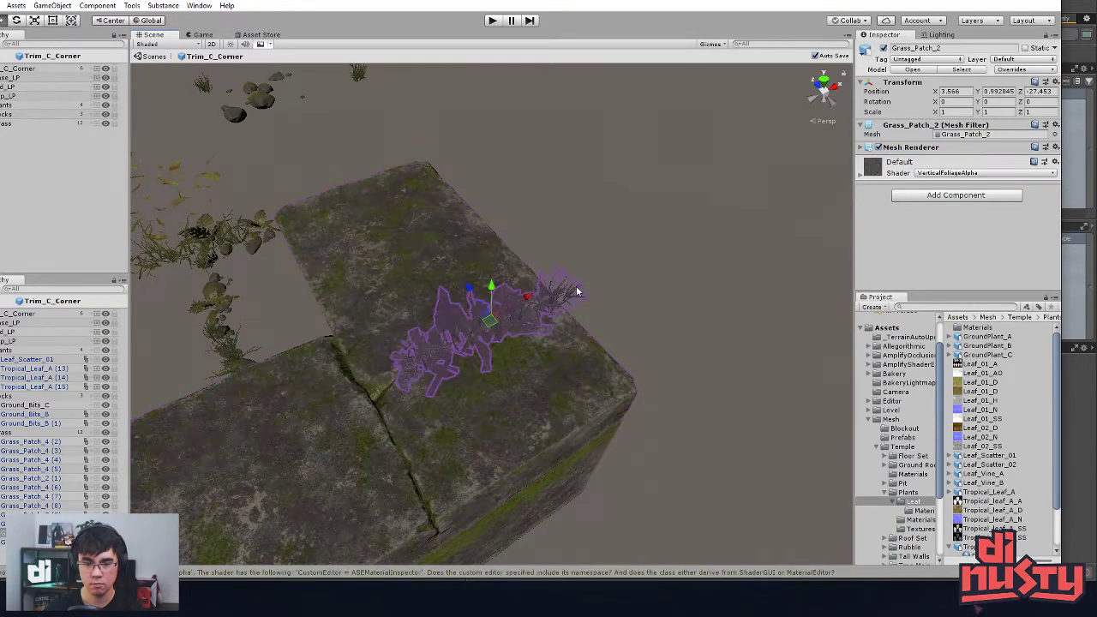
Step: Preview the grass patch models and place a Grass_Patch_3 on the corner's top near the joint between the two blocks
left_click(964, 70)
left_click(997, 374)
left_click(997, 383)
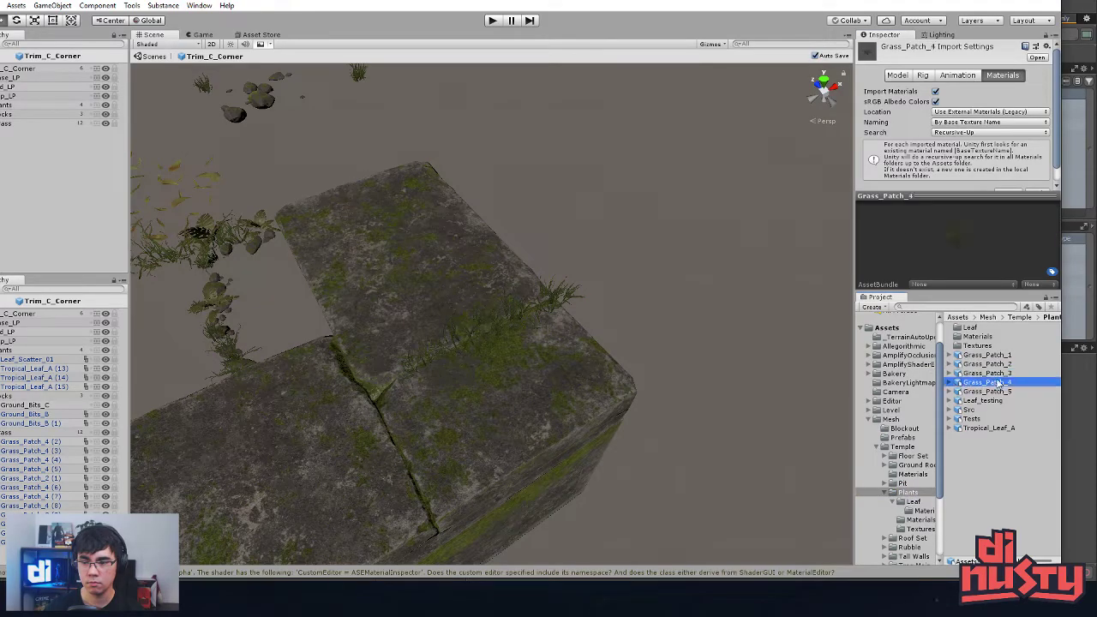
left_click(996, 393)
left_click(999, 382)
left_click(1001, 373)
left_click(1004, 364)
left_click_drag(1004, 374, 606, 366)
left_click_drag(619, 324, 644, 299)
Step: Scale Grass_Patch_2 on the corner's top uniformly to 0.81
left_click(584, 282)
key("r")
key("r")
key("w")
left_click(716, 210)
left_click_drag(716, 210, 282, 423, "alt")
Step: Delete the Leaf_Scatter_01 leaves and the Grass_Patch_2 (1) patch from the prefab
middle_click_drag(258, 437, 449, 358)
left_click(449, 359)
key("Delete")
left_click(323, 358)
left_click_drag(319, 395, 740, 329, "alt")
left_click(399, 507)
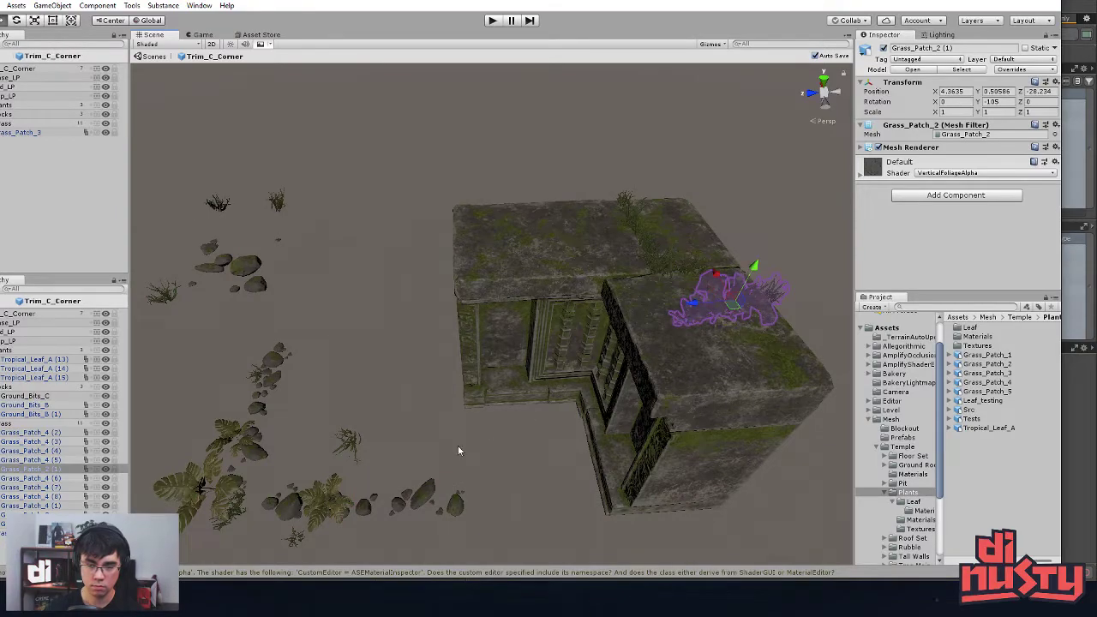
key("Delete")
Step: Move the loose grass patch from in front of the wall onto the corner's top and adjust its placement
left_click(421, 491)
left_click(350, 442)
left_click_drag(349, 443, 615, 282)
key("f")
left_click_drag(610, 323, 450, 280, "alt")
key("e")
key("w")
left_click(709, 375)
left_click_drag(709, 376, 467, 332, "alt")
left_click(493, 283)
left_click_drag(488, 281, 497, 298)
Step: Examine the grass on the corner's top and the loose rocks and plants from several angles
left_click(582, 388)
left_click_drag(583, 387, 507, 369, "alt")
right_click_drag(507, 369, 534, 357, "alt")
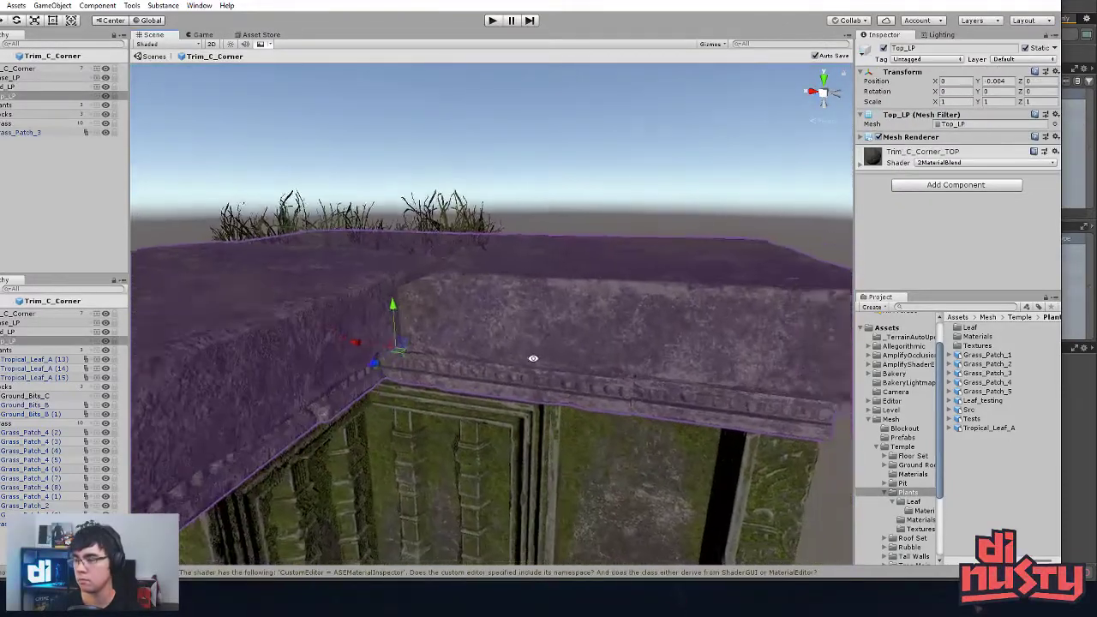
left_click_drag(534, 357, 448, 399, "alt")
middle_click_drag(448, 399, 442, 342, "alt")
right_click_drag(442, 342, 388, 376, "alt")
middle_click_drag(590, 448, 606, 405, "alt")
left_click_drag(606, 404, 533, 444, "alt")
middle_click_drag(533, 444, 524, 380, "alt")
left_click_drag(523, 379, 394, 443, "alt")
middle_click_drag(394, 443, 643, 421, "alt")
left_click(504, 460)
left_click_drag(643, 420, 549, 421, "alt")
middle_click_drag(549, 421, 745, 431)
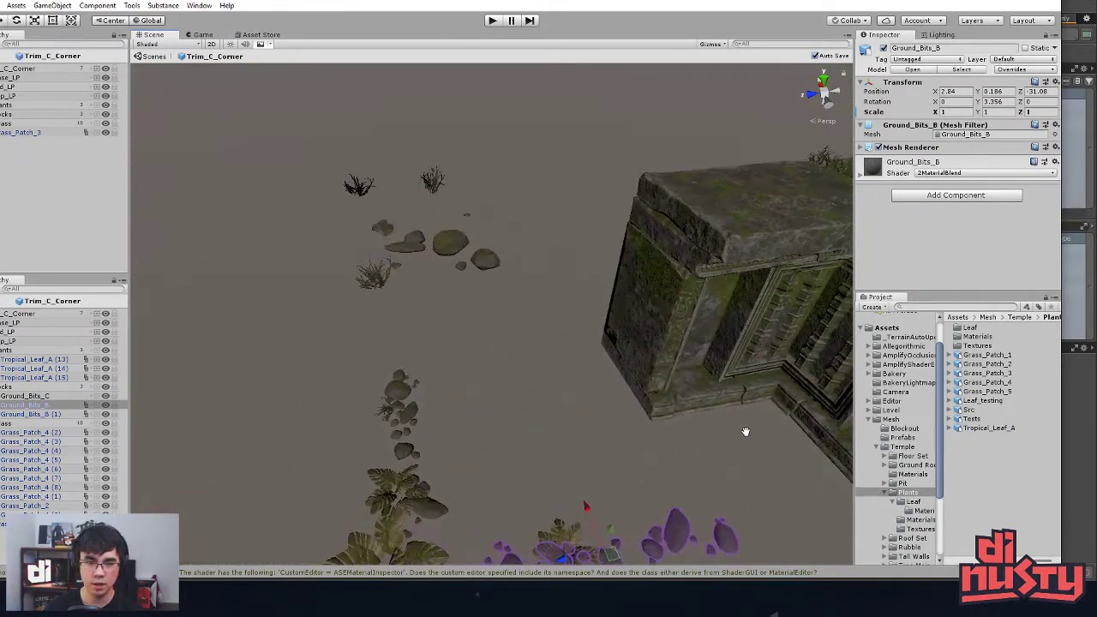
Step: Move the Ground_Bits_C rocks onto the corner's top beside the grass, at about X 4.13, Y 2.05, Z -29.38
left_click(505, 307)
left_click(491, 259)
left_click_drag(491, 259, 521, 468, "alt")
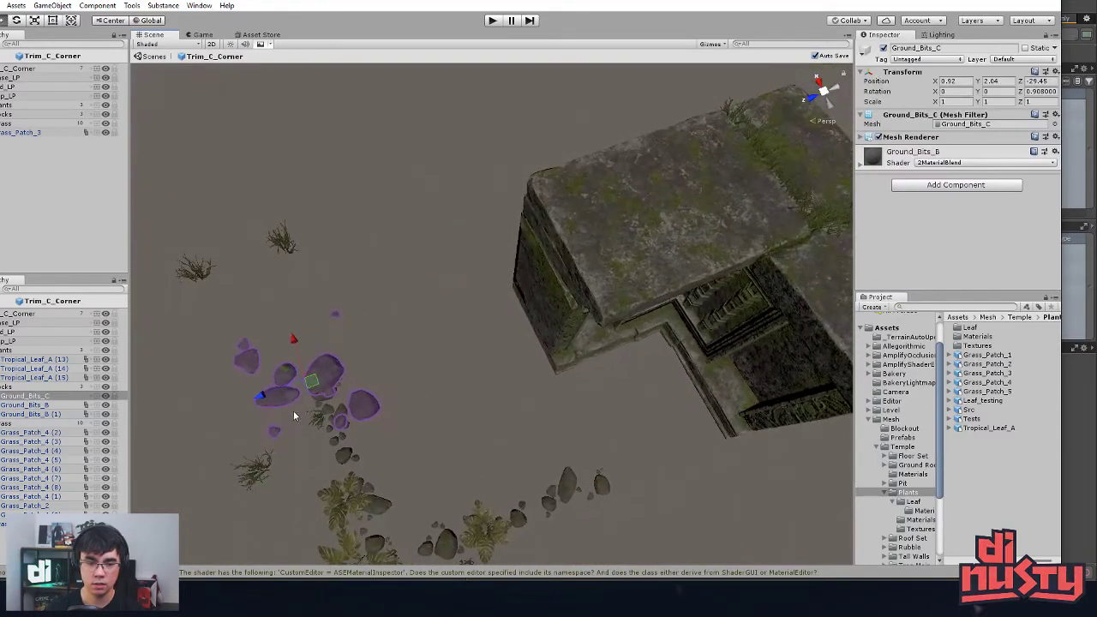
left_click_drag(332, 391, 682, 216)
key("f")
left_click_drag(720, 351, 735, 223, "alt")
left_click_drag(493, 297, 534, 295)
left_click(585, 268)
left_click(535, 295)
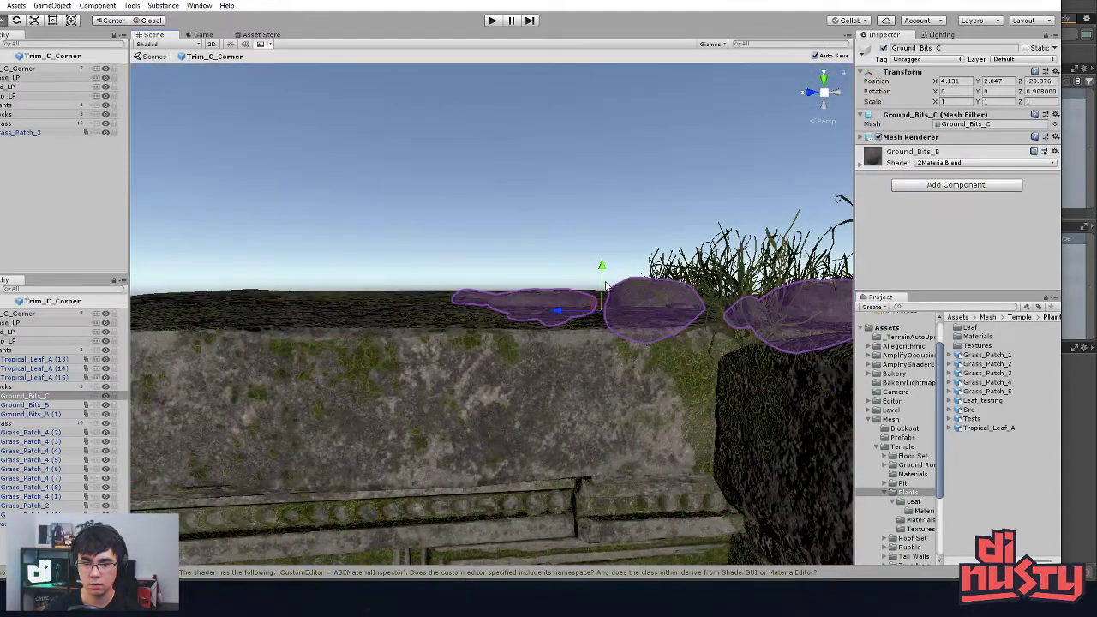
left_click(558, 223)
left_click_drag(558, 223, 494, 323, "alt")
right_click_drag(494, 323, 494, 347, "alt")
left_click_drag(494, 346, 500, 357, "alt")
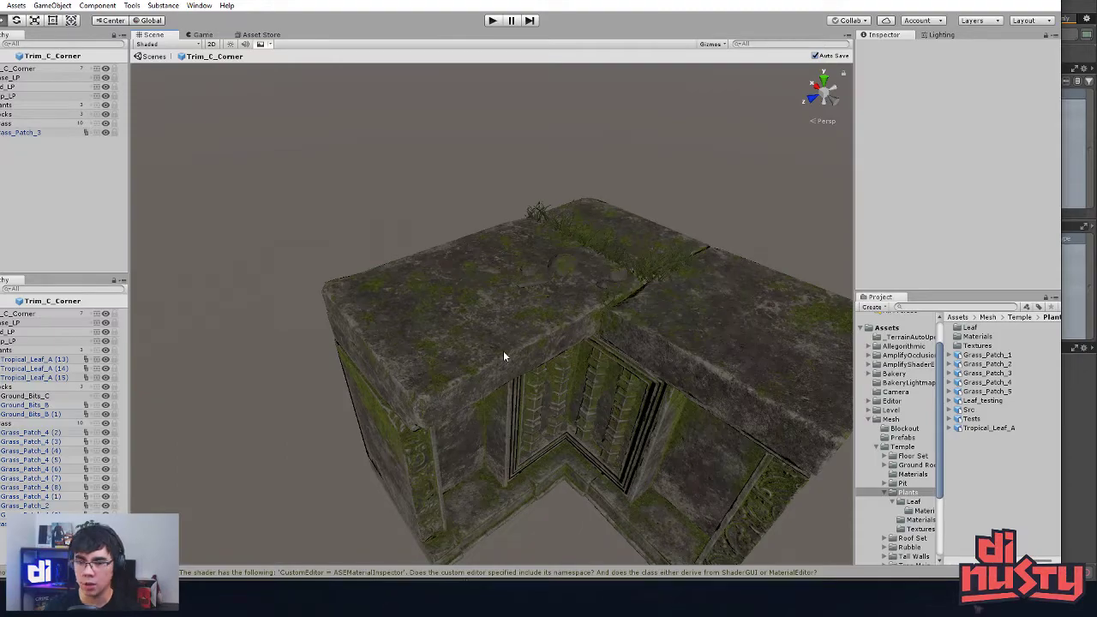
Step: Examine the material settings of Grass_Patch_2 and compare its material with that of Grass_Patch_3
left_click_drag(500, 255, 466, 262, "alt")
left_click(497, 255)
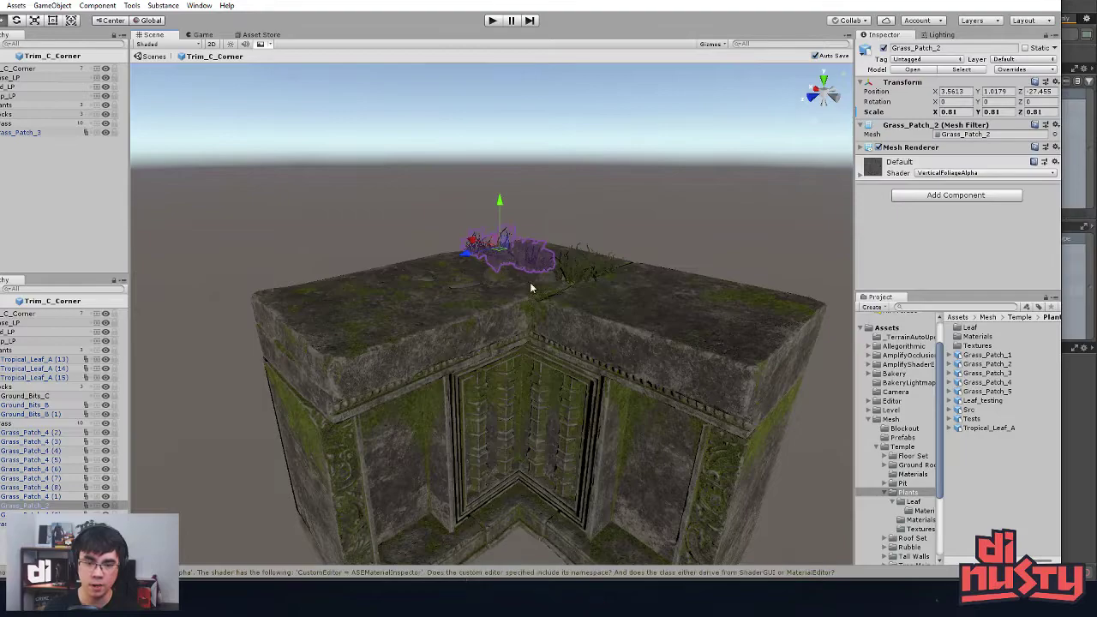
left_click(898, 165)
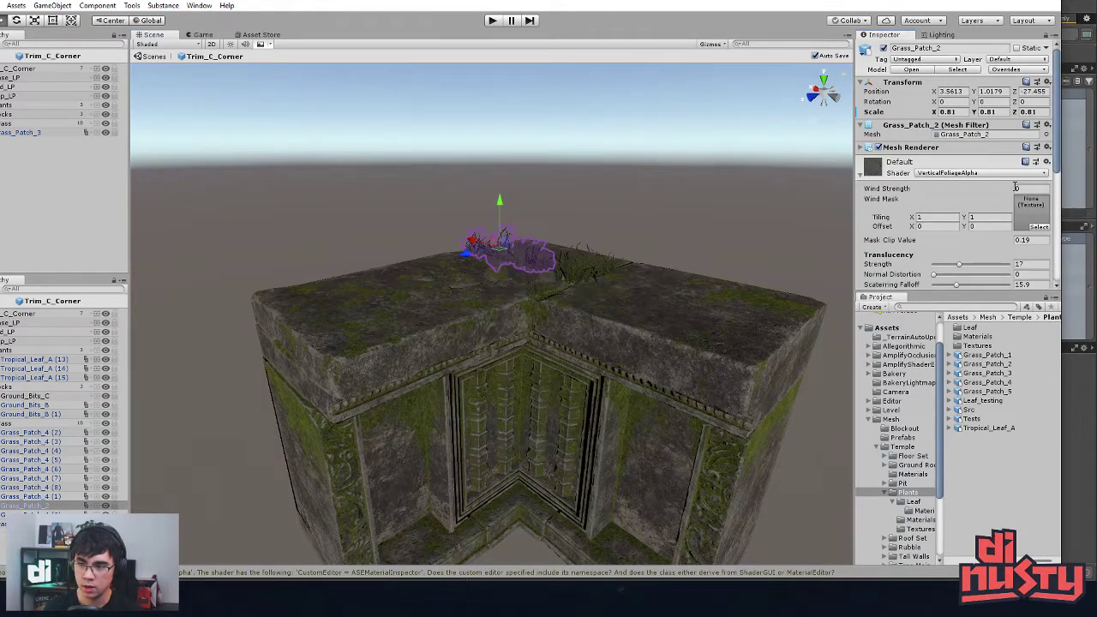
scroll(925, 198, "down", 2)
left_click(907, 135)
left_click(907, 135)
scroll(899, 195, "down", 6)
scroll(898, 194, "down", 5)
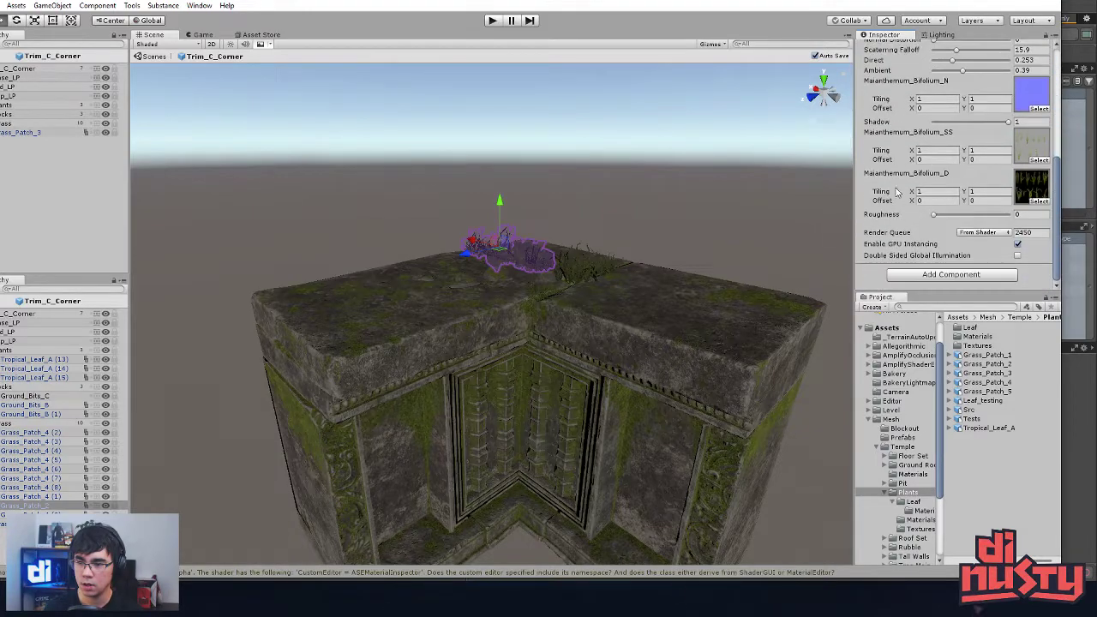
left_click(720, 192)
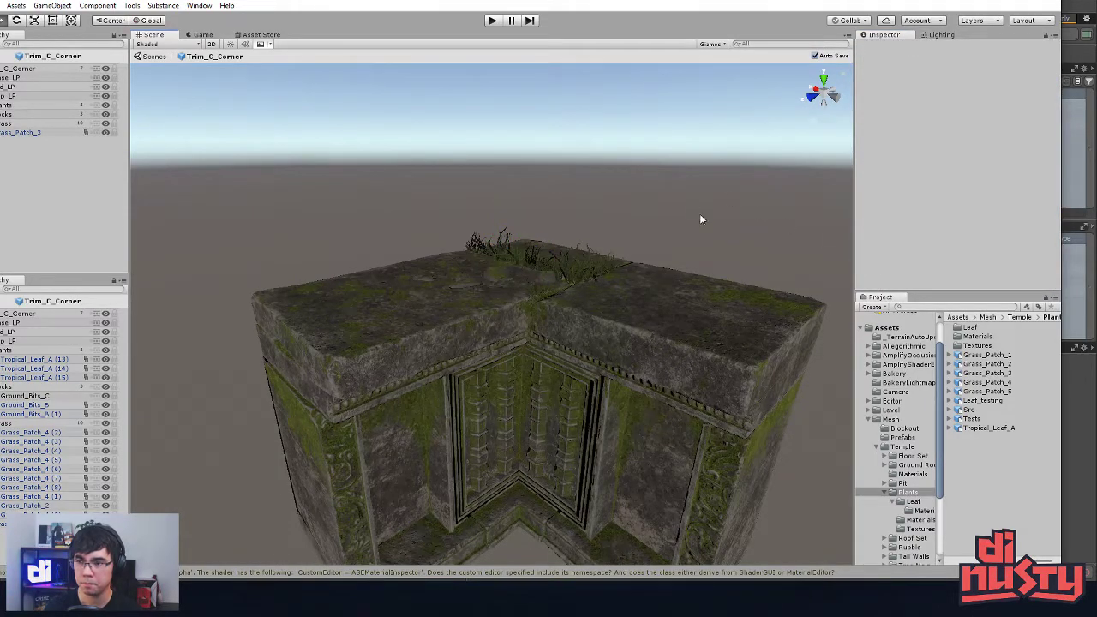
left_click(562, 272)
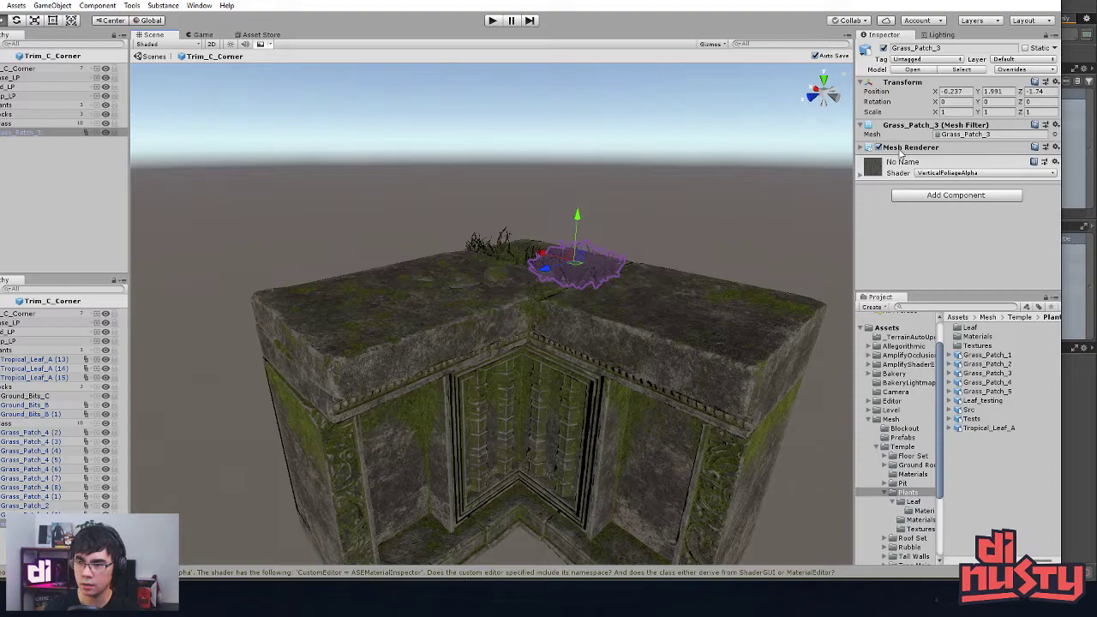
left_click(719, 215)
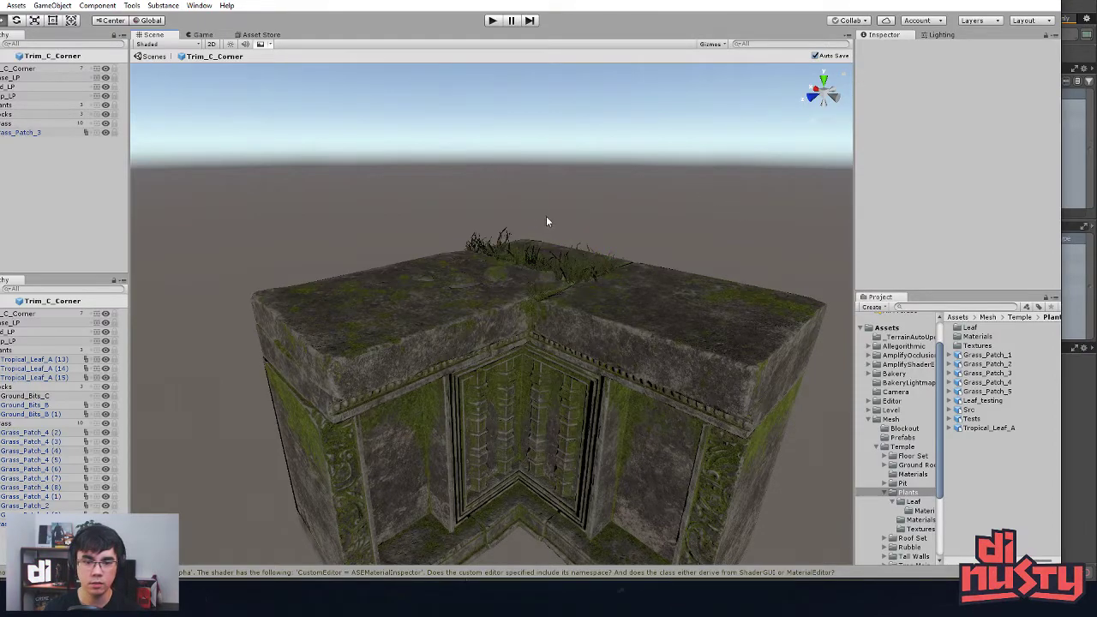
Step: Leave the Trim_C_Corner prefab for the main scene and check how the dressed corner blends with the adjoining trims
left_click(147, 57)
left_click(505, 150)
left_click(559, 232)
left_click(687, 135)
left_click_drag(642, 125, 638, 201, "alt")
middle_click_drag(638, 202, 694, 207, "alt")
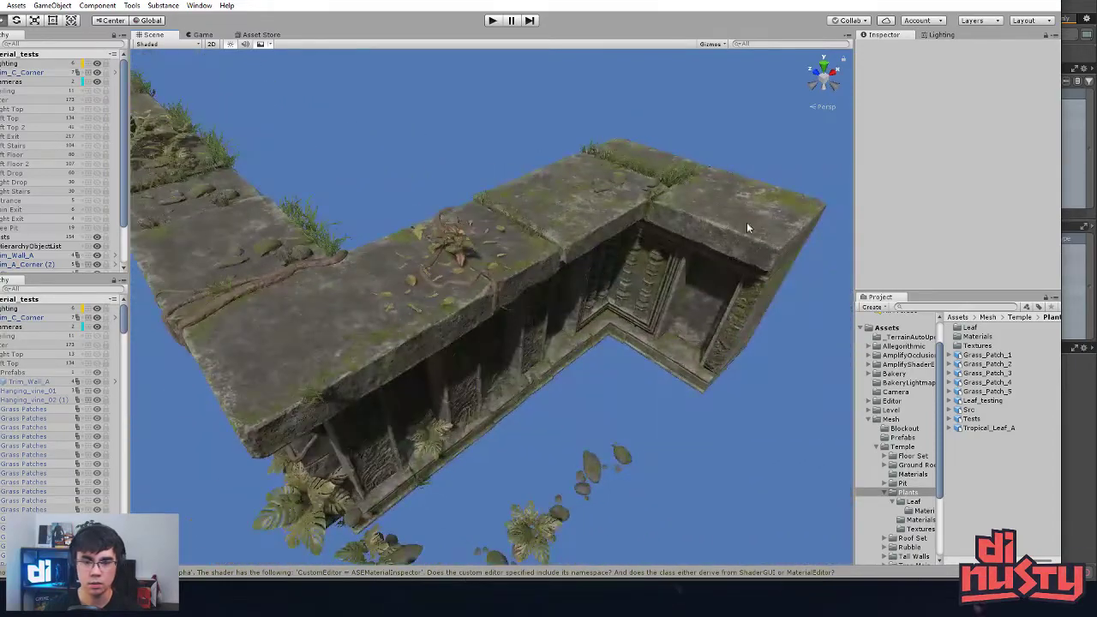
Step: Preview the Grass_Patch_2 and Grass_Patch_1 models and place a Grass_Patch_1 in the scene near the loose rocks
left_click(988, 366)
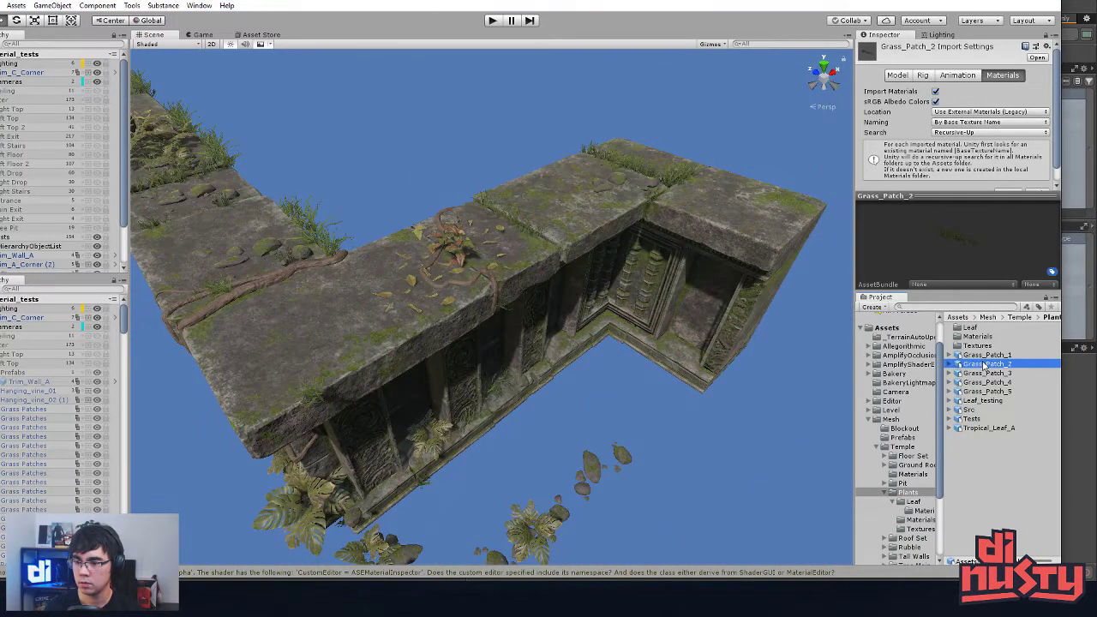
left_click(986, 354)
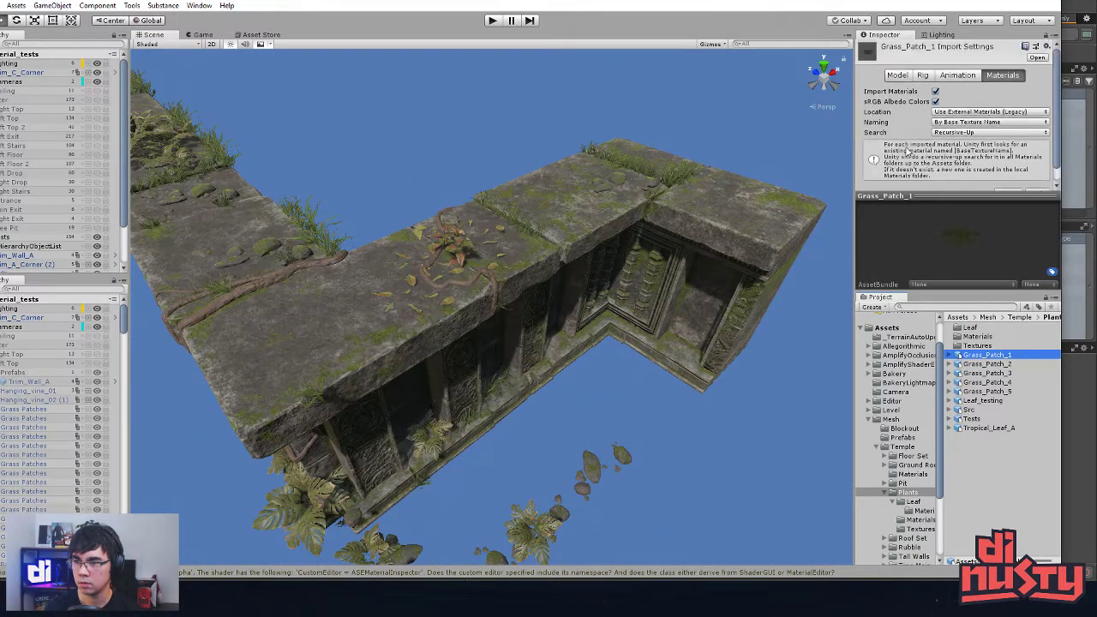
left_click(897, 40)
left_click_drag(985, 354, 771, 449)
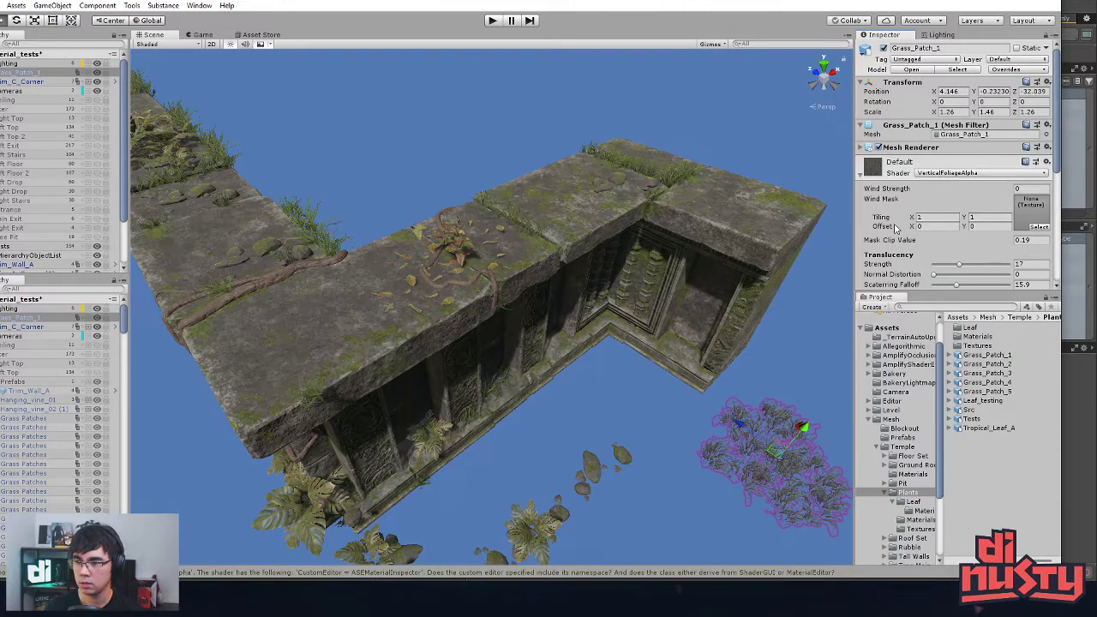
Step: Check the Grass_Patch_1 material settings and delete the Grass_Patch_1 test patch from the scene
scroll(894, 227, "down", 6)
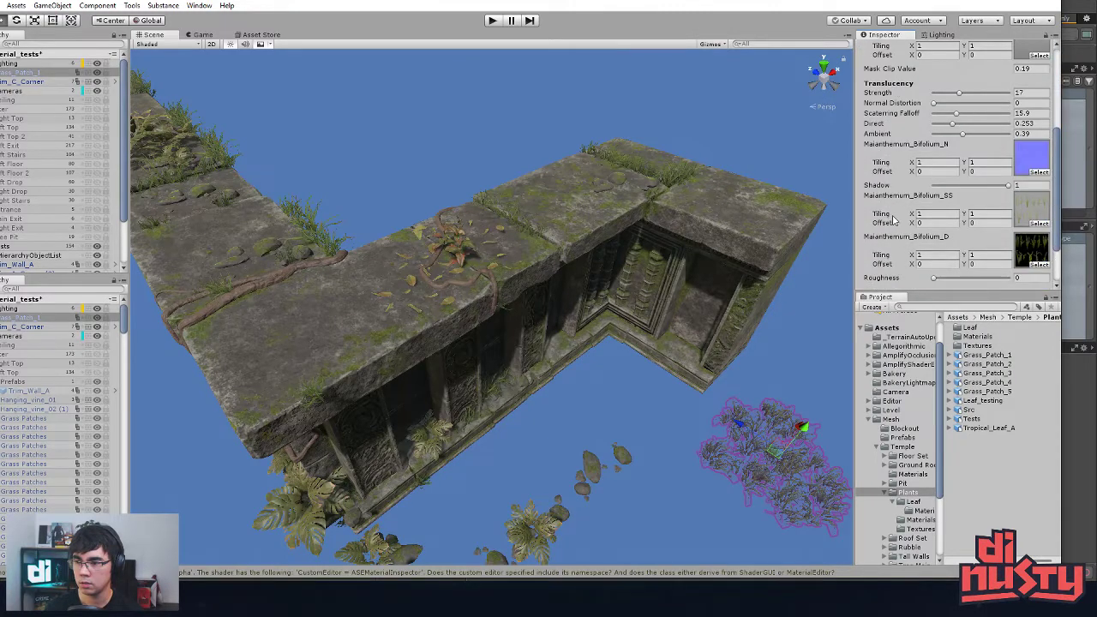
left_click(785, 436)
left_click(776, 443)
key("Delete")
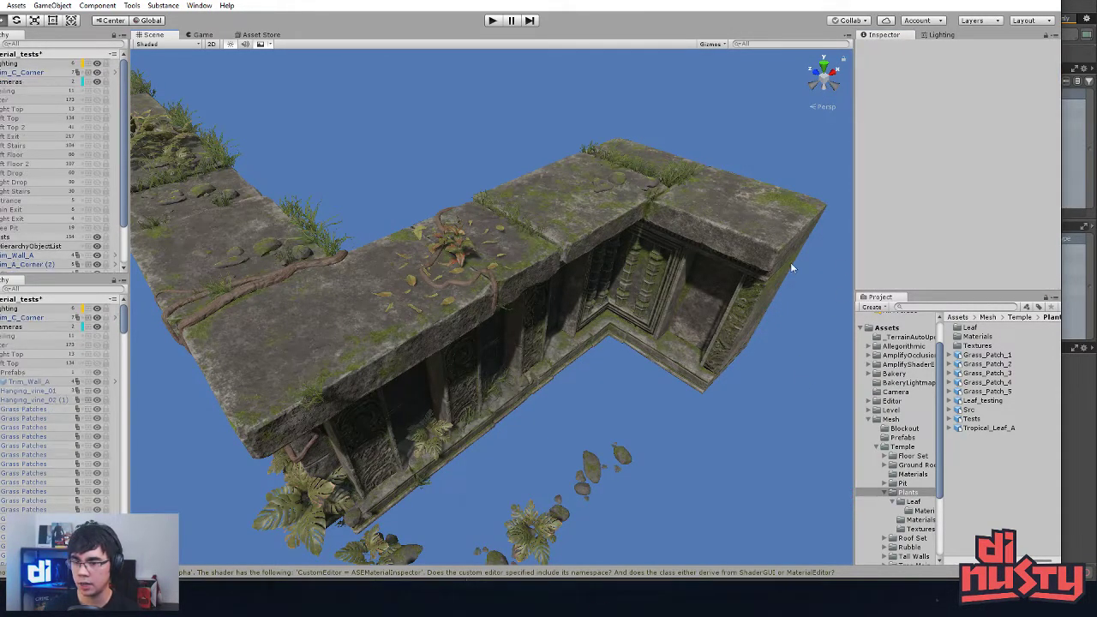
Step: Examine the dressed Trim_C_Corner, its adjoining trims and the loose rocks and plants in front of it
left_click_drag(659, 317, 632, 359, "alt")
scroll(612, 323, "down", 3)
middle_click_drag(533, 368, 582, 322)
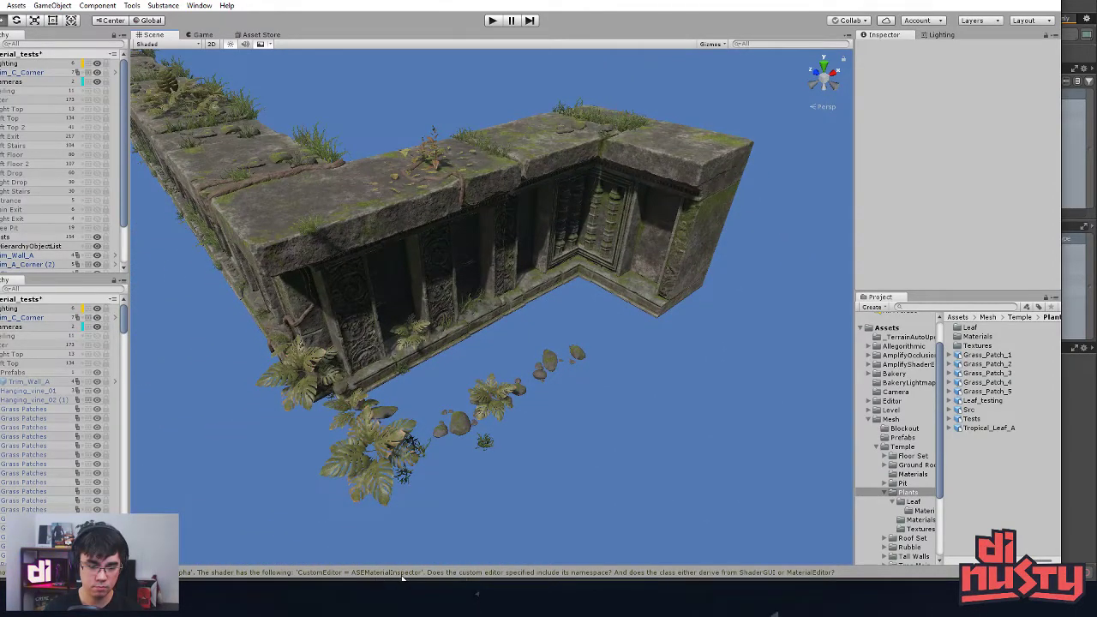
left_click_drag(743, 528, 737, 519, "alt")
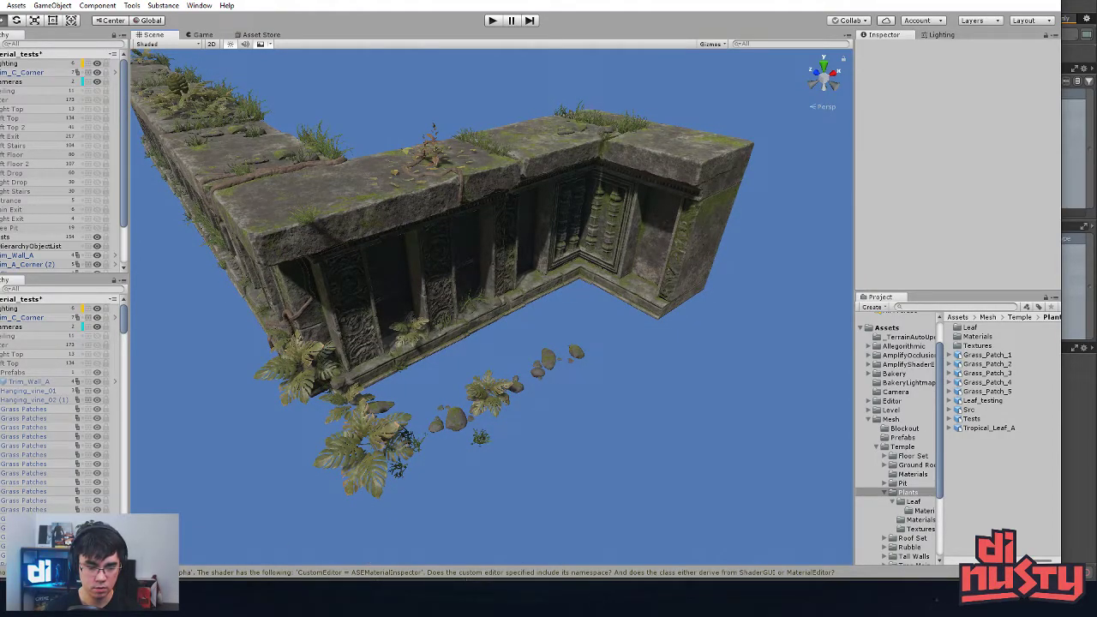
left_click_drag(465, 444, 496, 451, "alt")
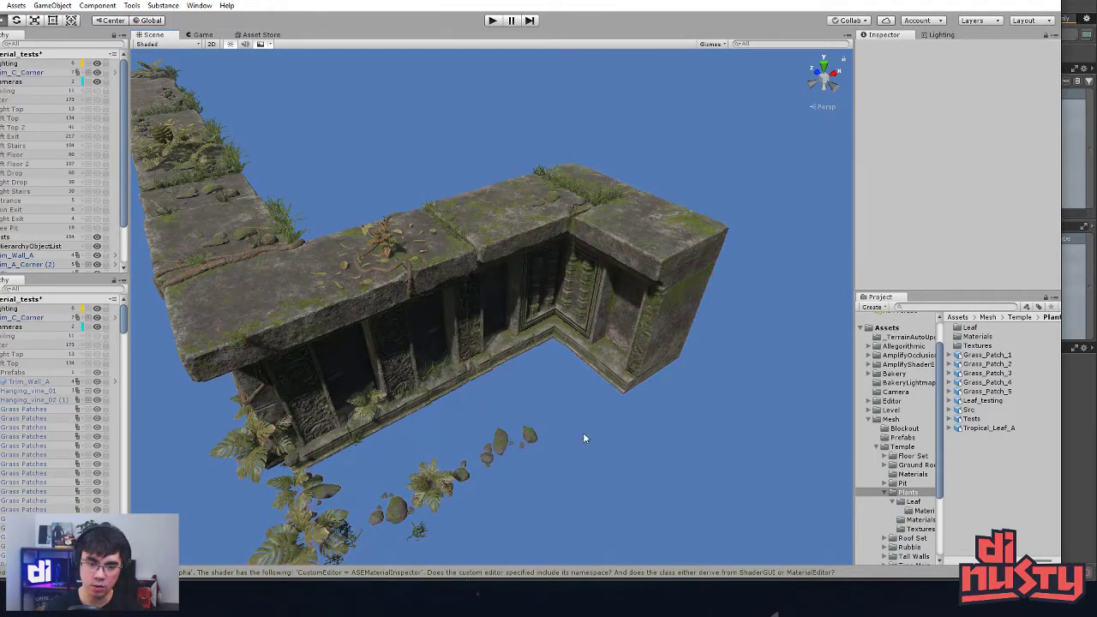
left_click(563, 298)
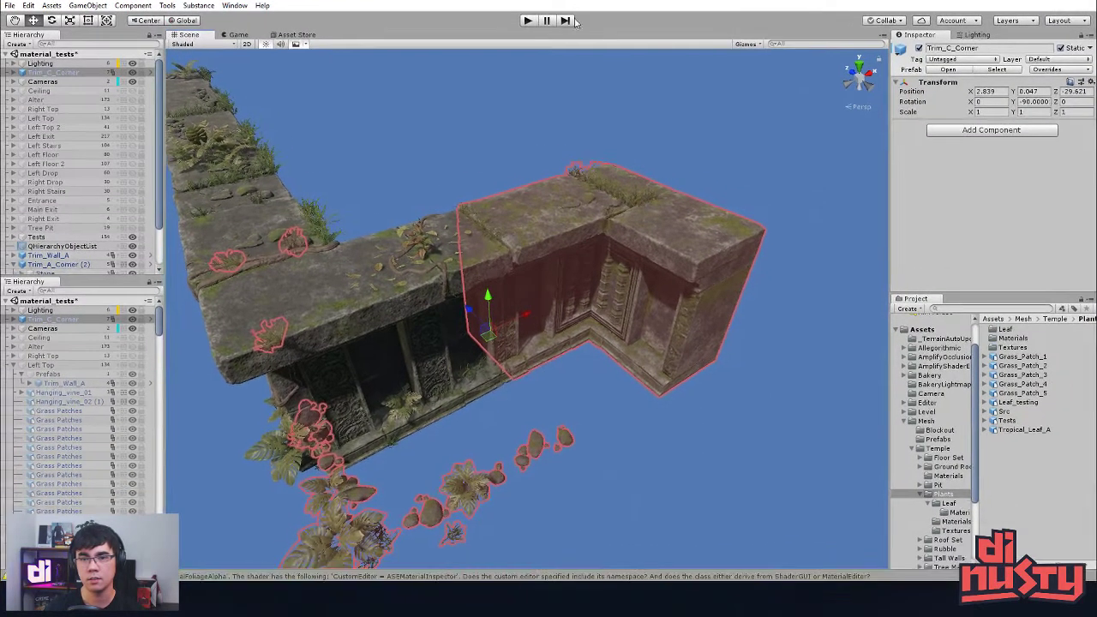
left_click(800, 85)
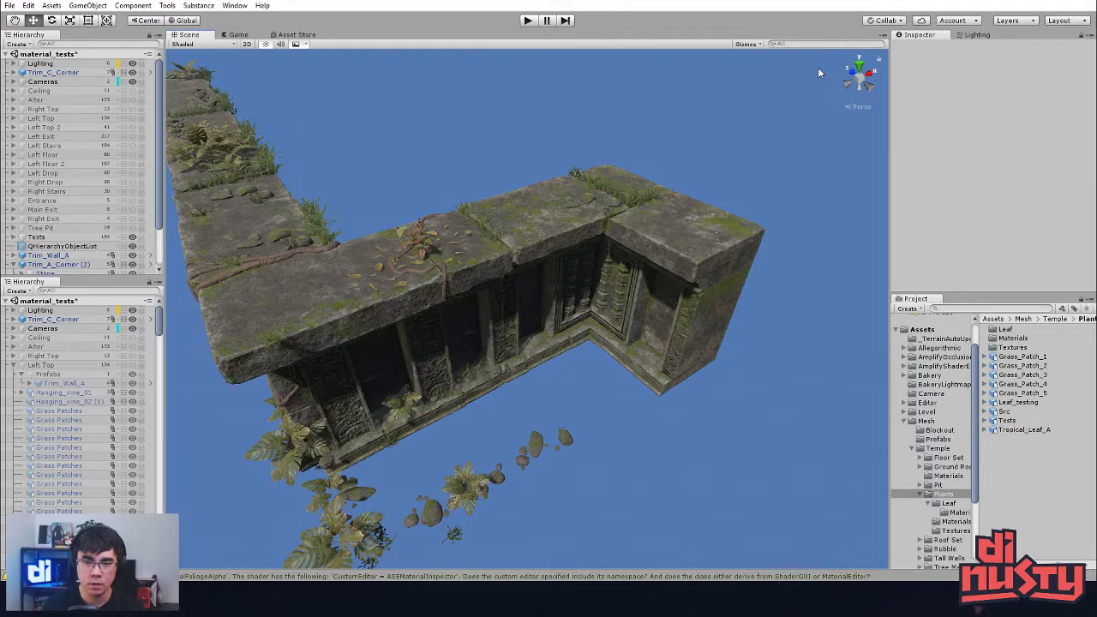
left_click(604, 184)
left_click(792, 332)
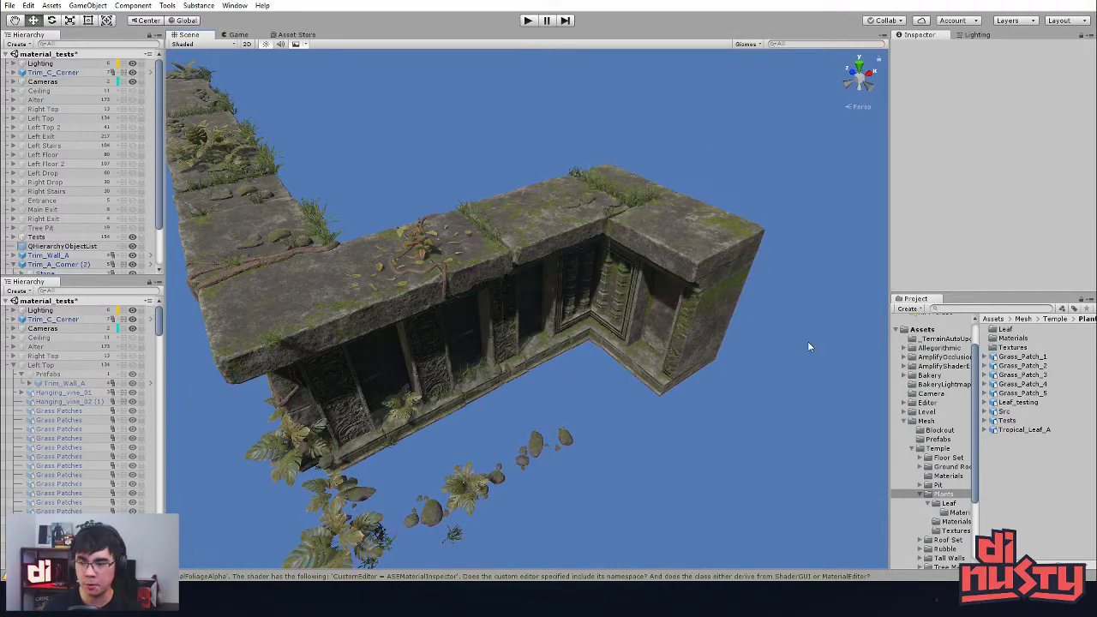
Step: Browse the AmplifyShaderEditor example assets and examine the settings of the Rock and Rubber materials
left_click(904, 365)
left_click(934, 375)
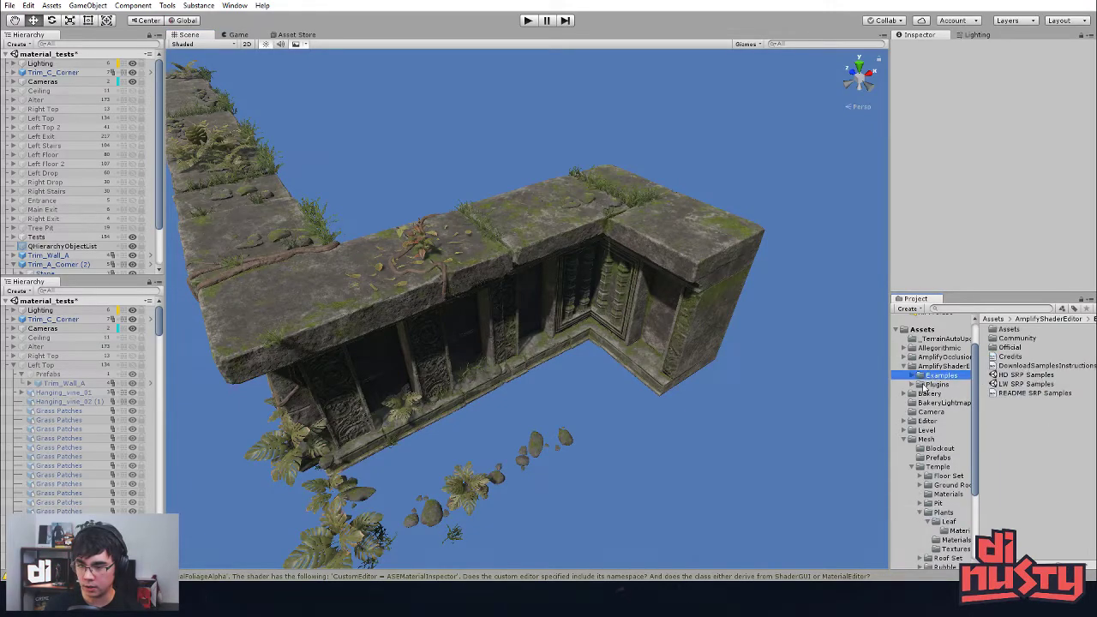
left_click(914, 375)
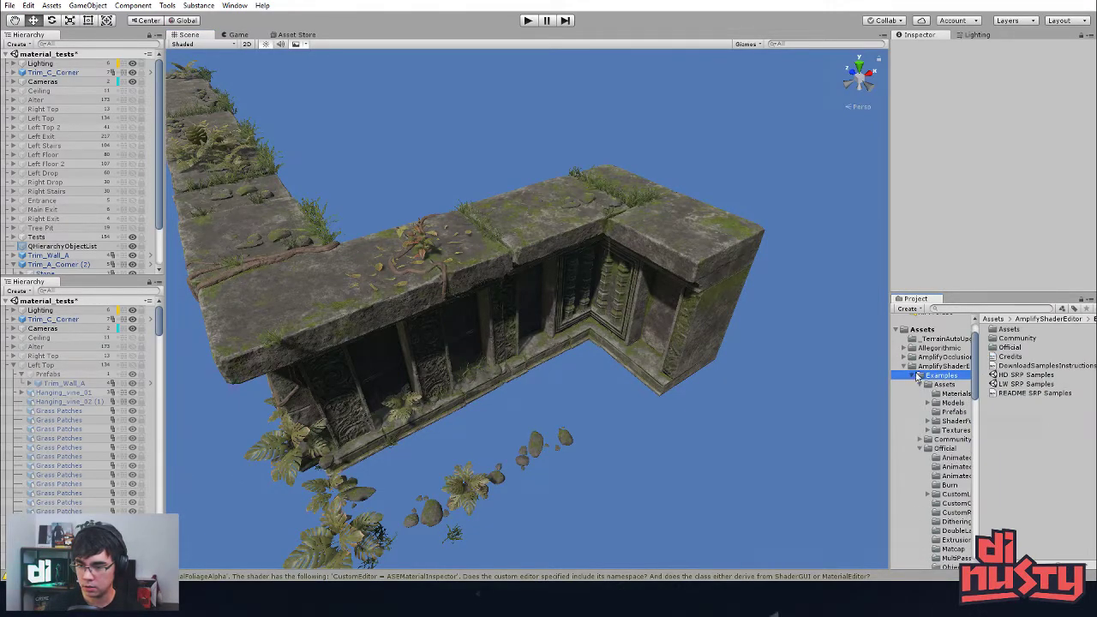
left_click(932, 386)
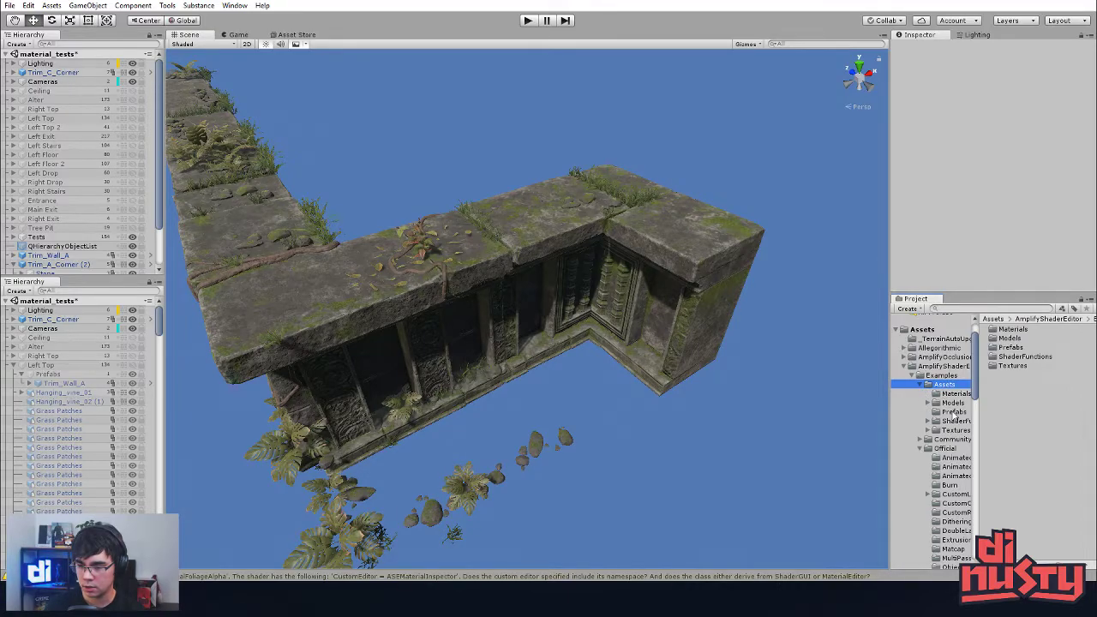
left_click(946, 393)
left_click(1007, 357)
left_click(1007, 366)
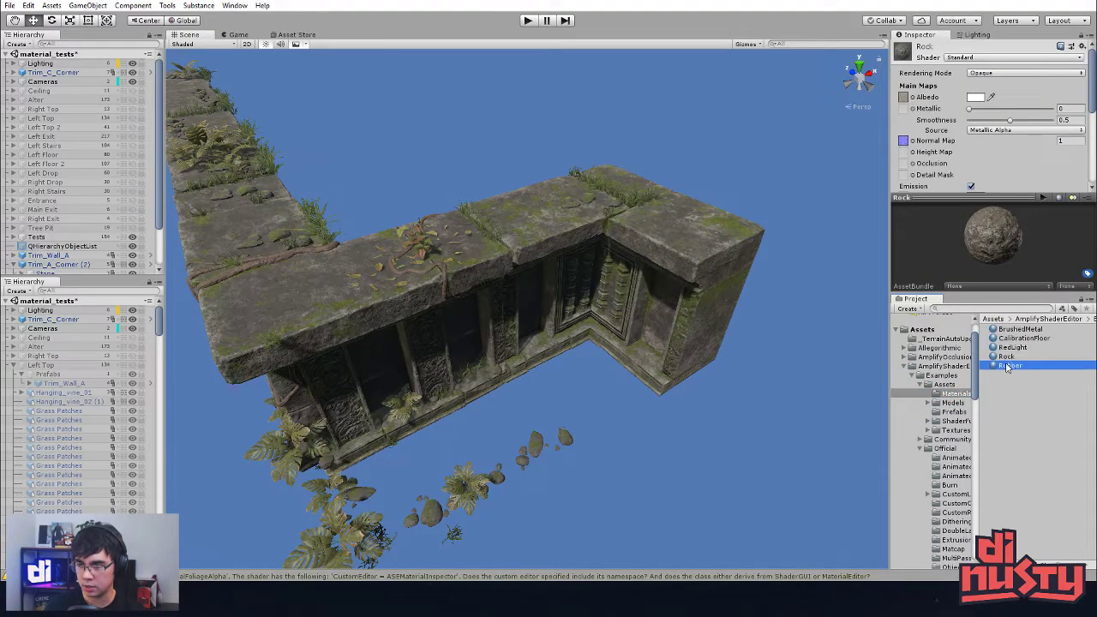
left_click(1006, 357)
scroll(965, 152, "down", 10)
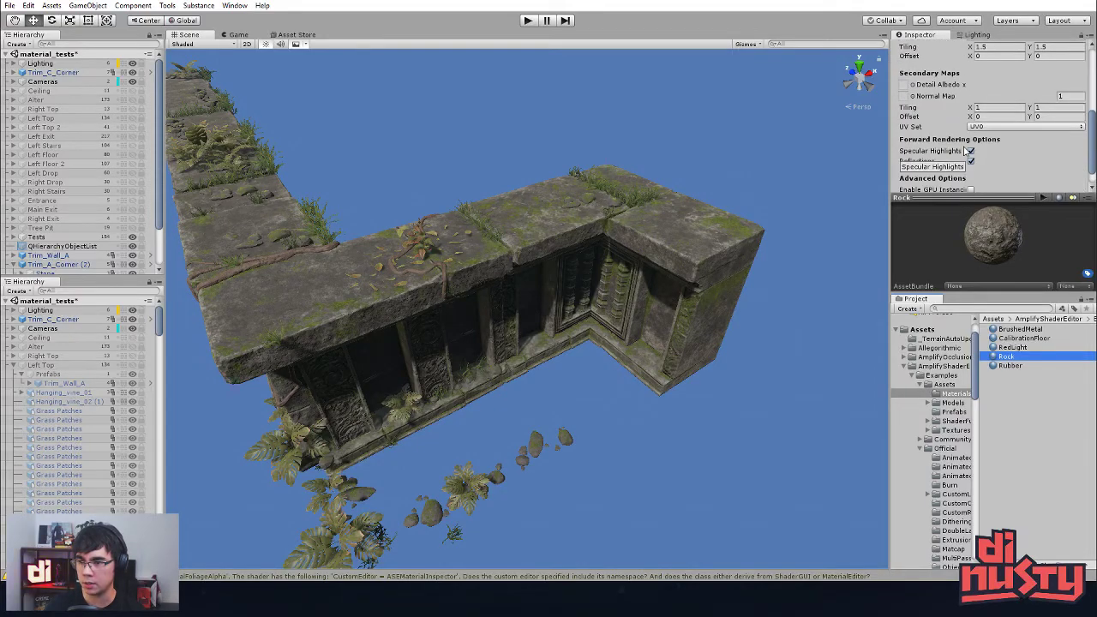
scroll(966, 152, "up", 5)
left_click(1009, 366)
Step: Preview the Shaderball2, headlow and CalibrationScaleRGB models among the AmplifyShaderEditor examples
left_click(947, 403)
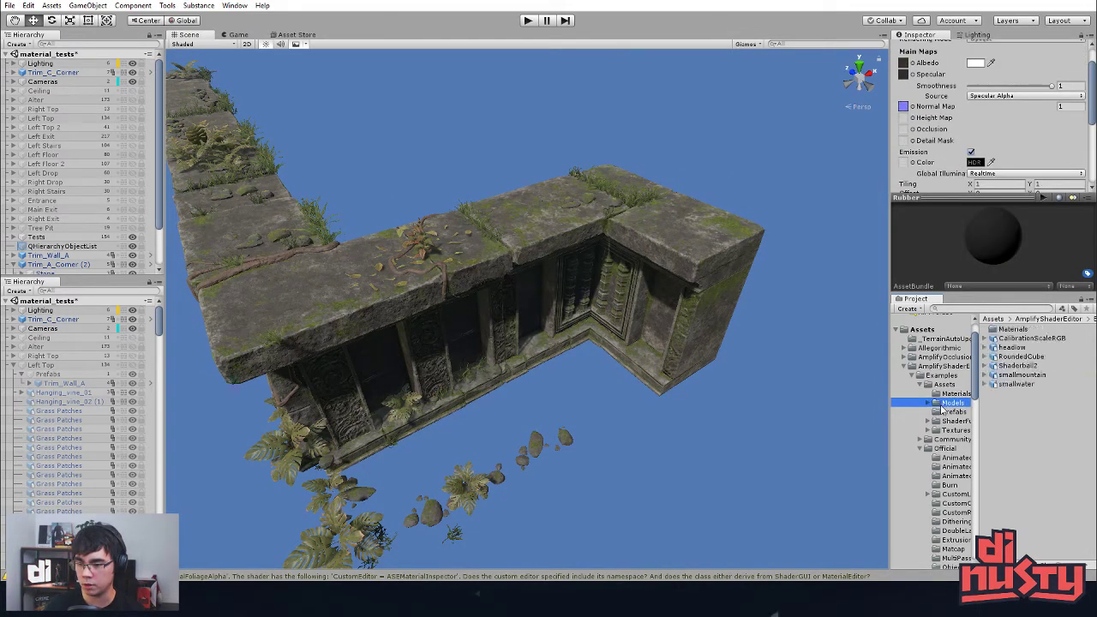
left_click(1016, 366)
left_click(1013, 347)
left_click(1026, 338)
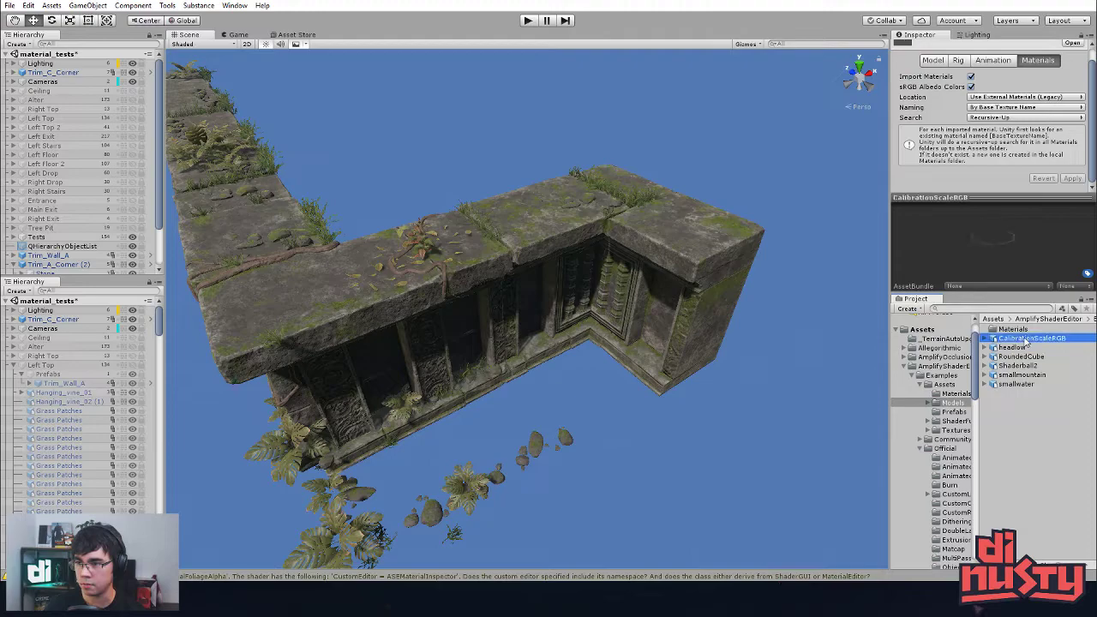
left_click(1020, 425)
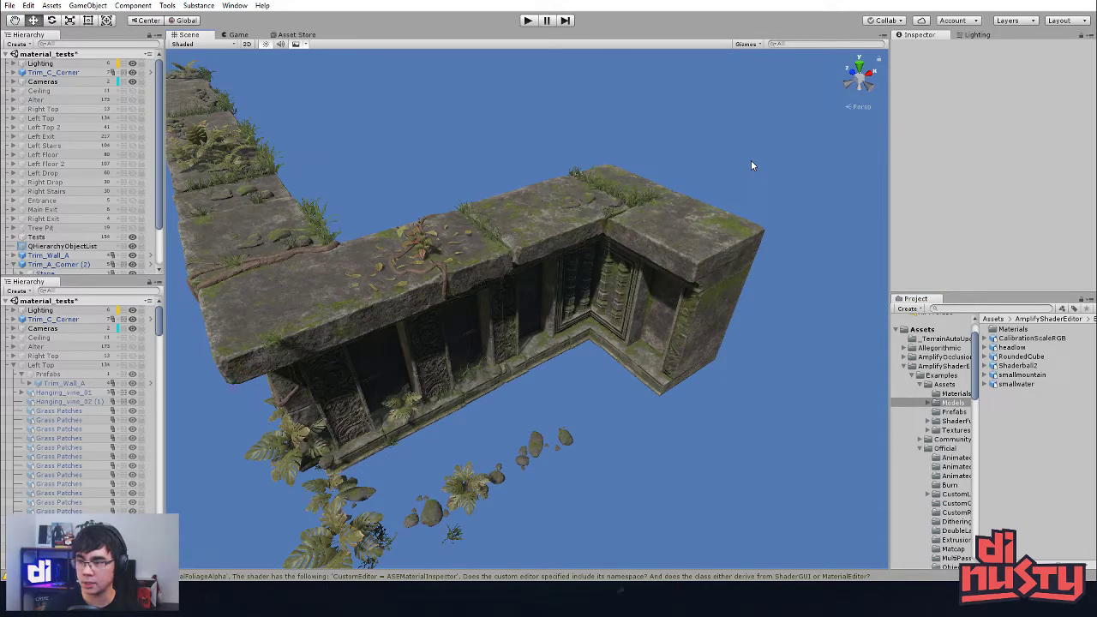
Step: Examine the scene's tropical leaves, grass and rocks up close from underneath
left_click_drag(508, 359, 671, 360, "alt")
left_click(703, 411)
key("f")
right_click_drag(703, 411, 893, 448, "alt")
left_click_drag(617, 403, 754, 318, "alt")
left_click(674, 380)
left_click(754, 318)
left_click_drag(514, 244, 569, 257, "alt")
right_click_drag(568, 257, 526, 267)
right_click_drag(516, 188, 702, 273)
Step: Expand the Lighting group and examine how light shades the Tropical_leaf_C plants when seen from below
left_click(12, 64)
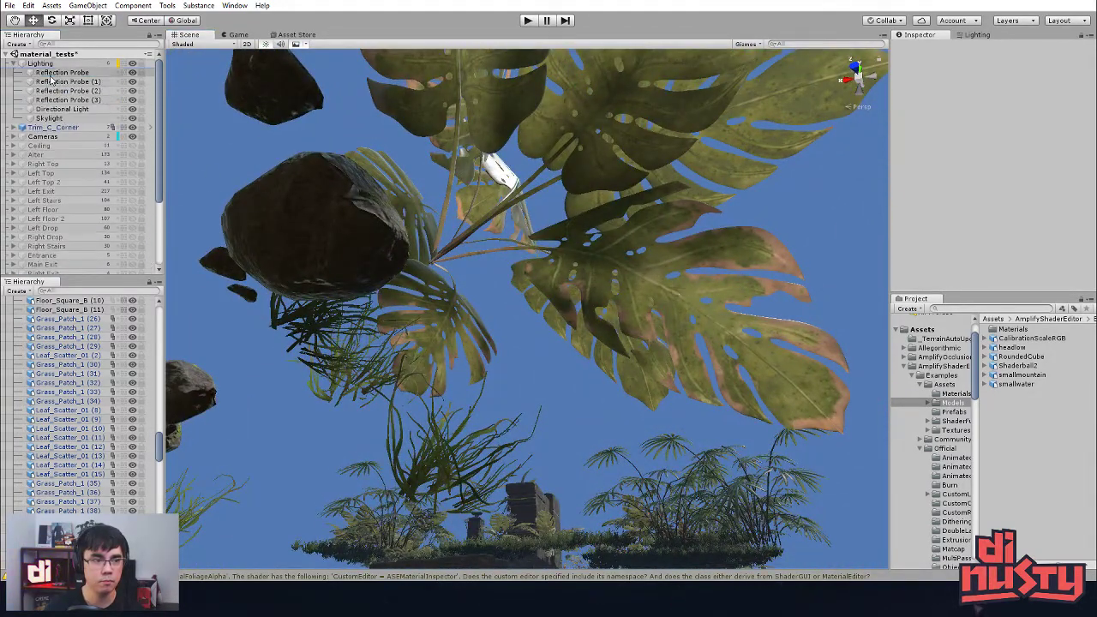
left_click(60, 71)
left_click(49, 117)
right_click_drag(605, 248, 397, 374)
left_click(206, 403)
right_click_drag(205, 403, 695, 281)
key("w")
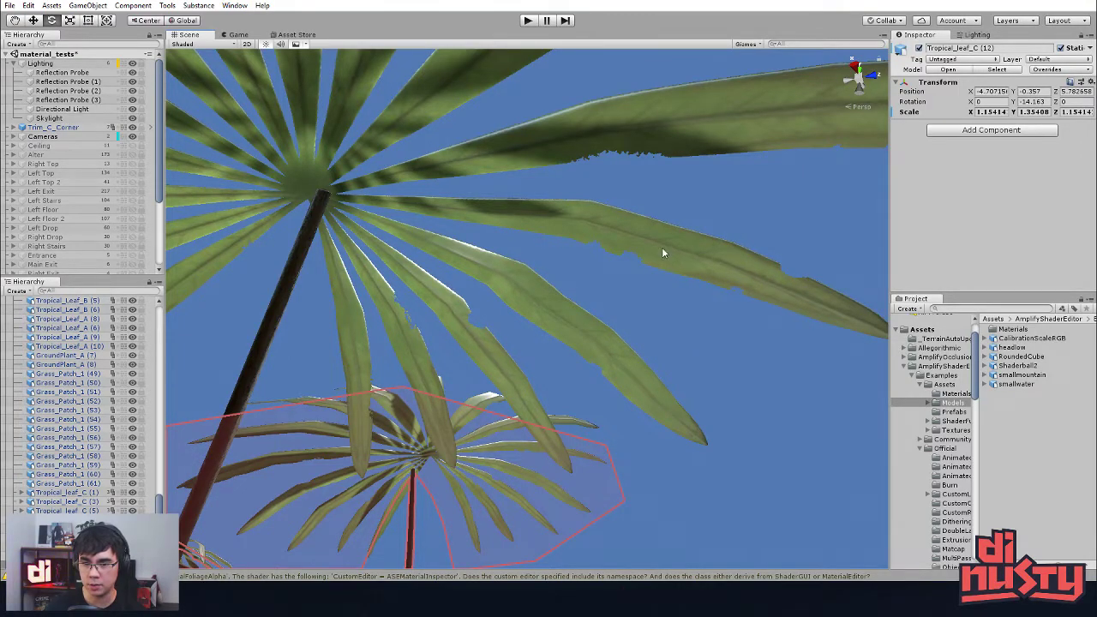
key("s")
right_click_drag(696, 262, 676, 319)
left_click(669, 324)
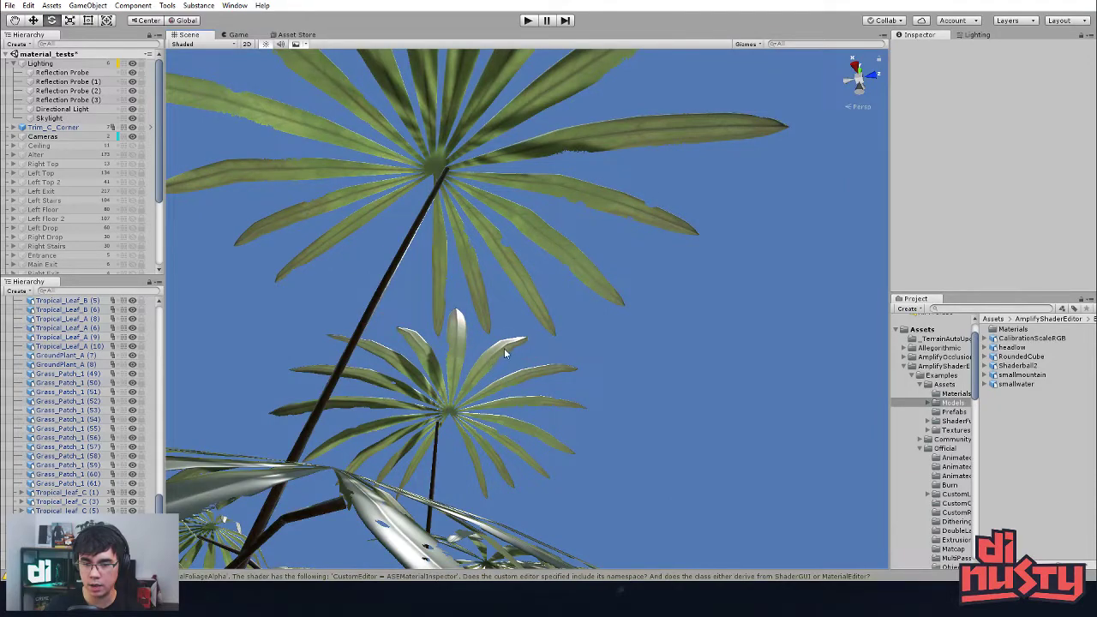
left_click(457, 326)
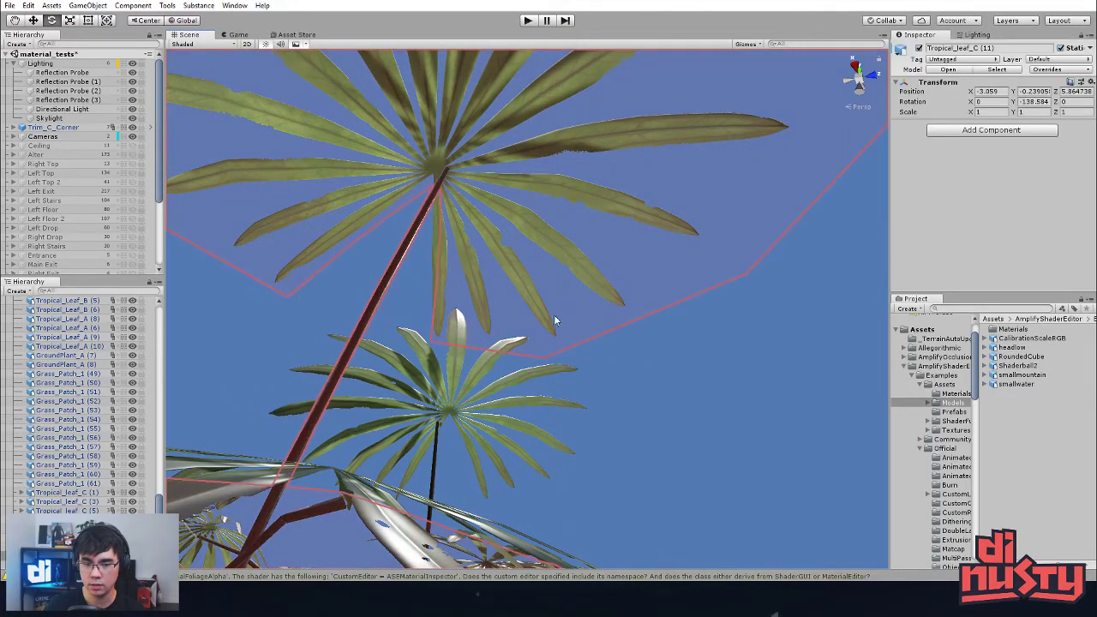
right_click_drag(564, 308, 551, 276)
middle_click_drag(470, 115, 482, 149)
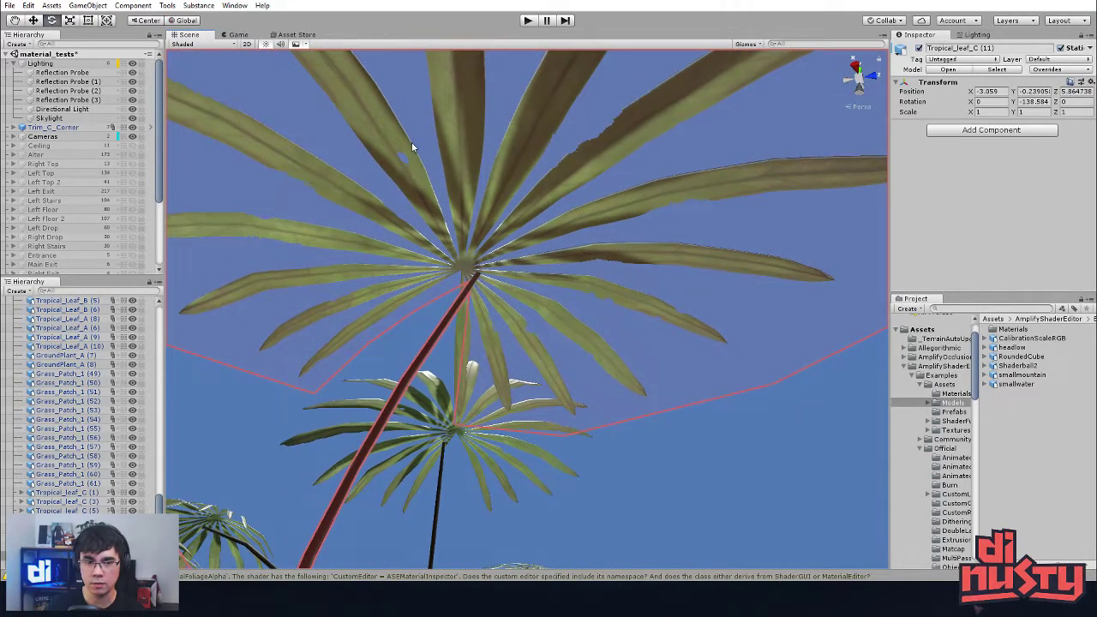
left_click(411, 142)
left_click(492, 182)
right_click_drag(494, 182, 490, 303)
Step: Return to the trim corner, open the Trim_C_Corner prefab and examine it from several angles
left_click(693, 342)
key("f")
left_click_drag(490, 302, 682, 249, "alt")
left_click(691, 226)
right_click_drag(605, 302, 630, 330, "alt")
left_click_drag(600, 343, 689, 342, "alt")
left_click(790, 206)
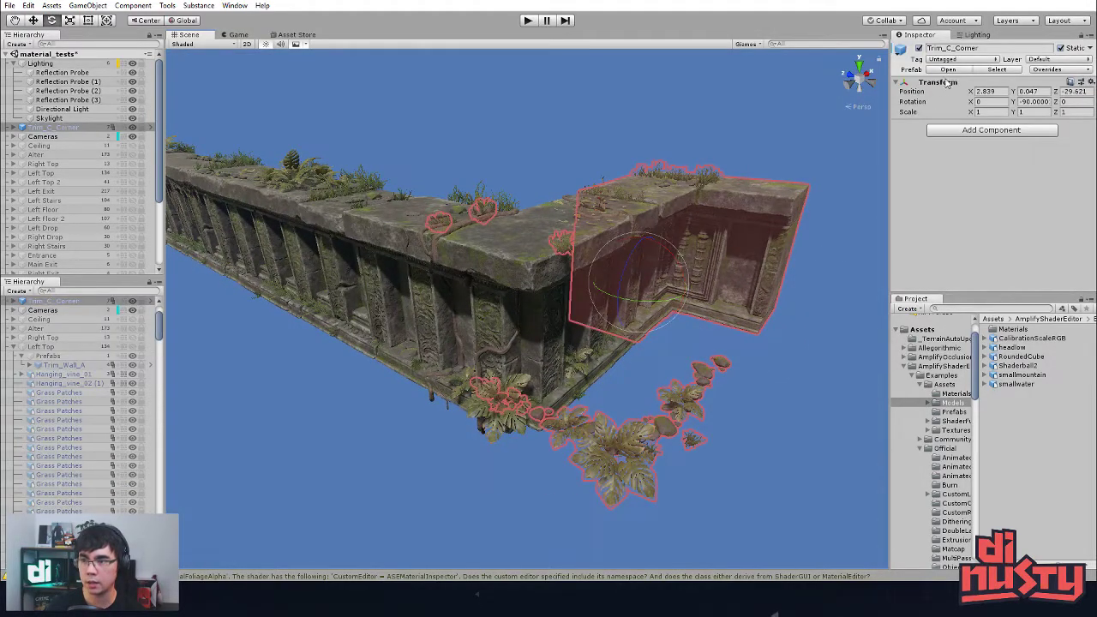
left_click(947, 70)
left_click_drag(662, 200, 654, 245, "alt")
left_click(721, 259)
right_click_drag(654, 245, 677, 255, "alt")
left_click_drag(677, 255, 665, 210, "alt")
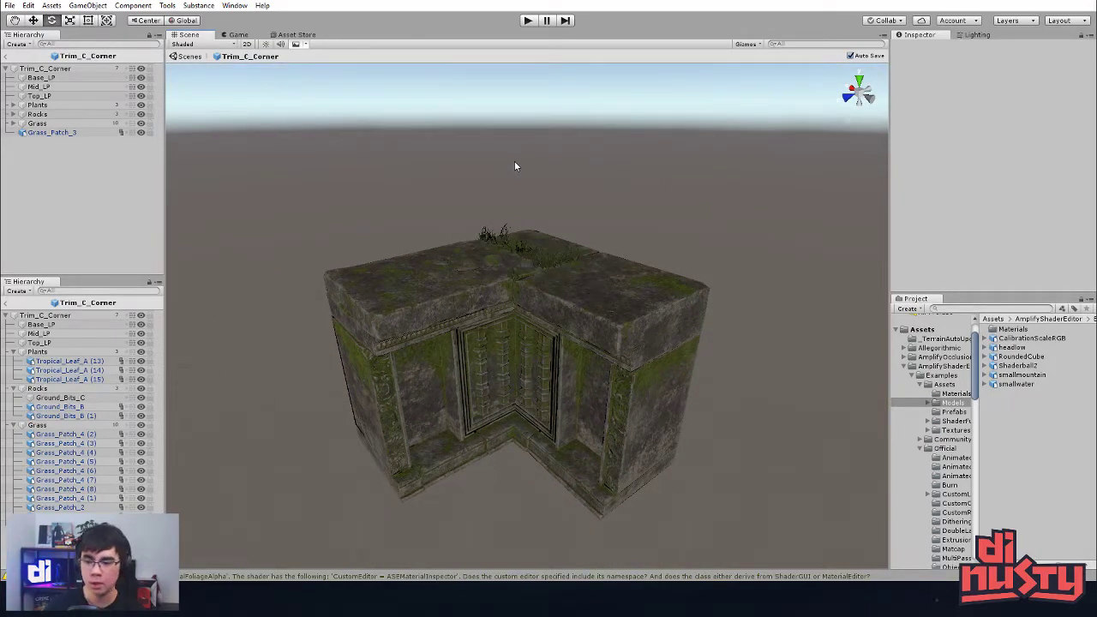
Step: Widen the asset browser and examine the DitheringFade and DitheringFadeBlueNoise materials and shaders in the official Dithering example
left_click(938, 365)
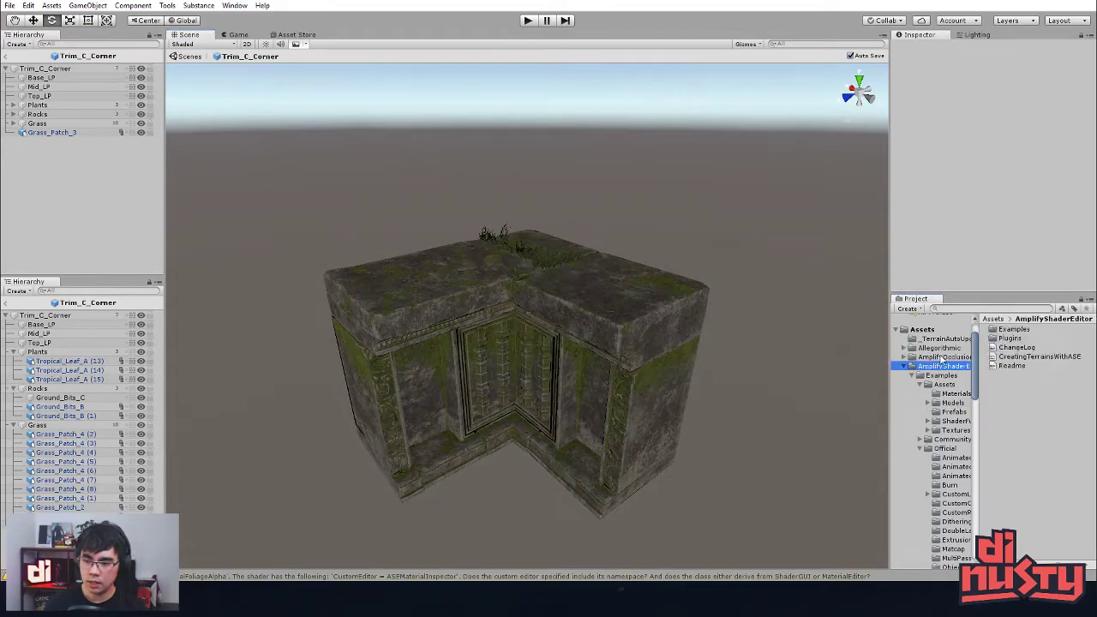
left_click_drag(977, 392, 981, 413)
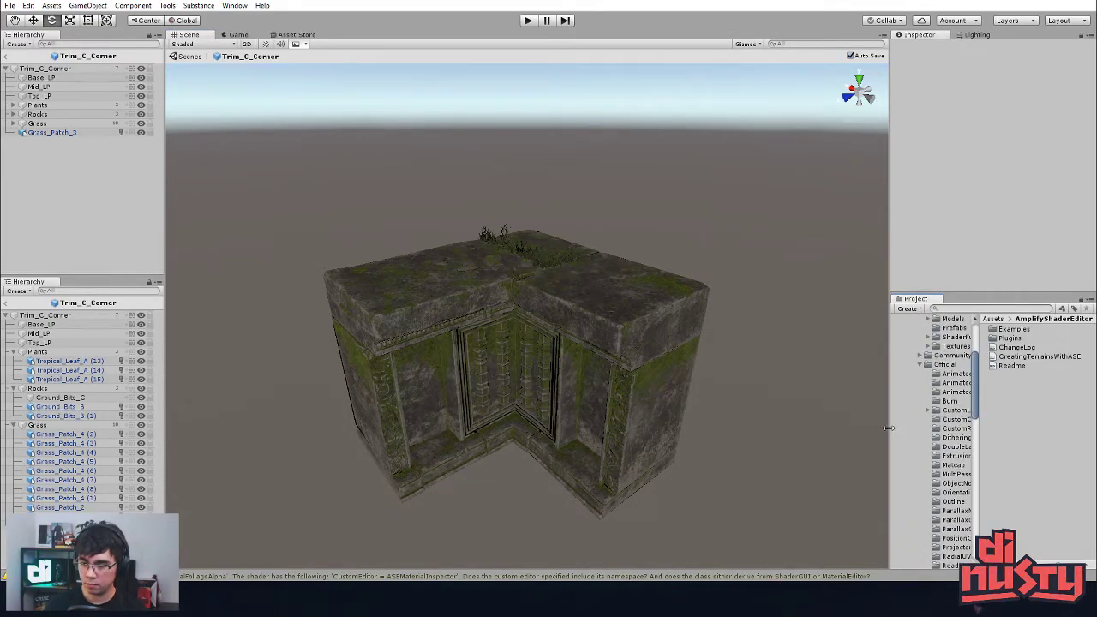
left_click_drag(888, 428, 851, 428)
left_click(917, 437)
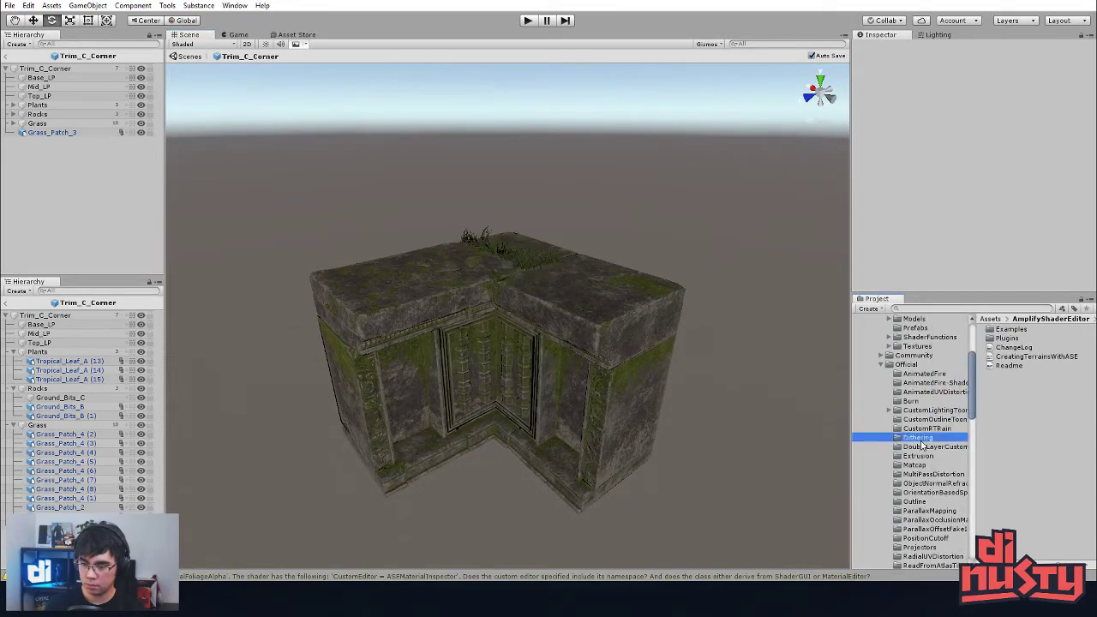
left_click(1021, 347)
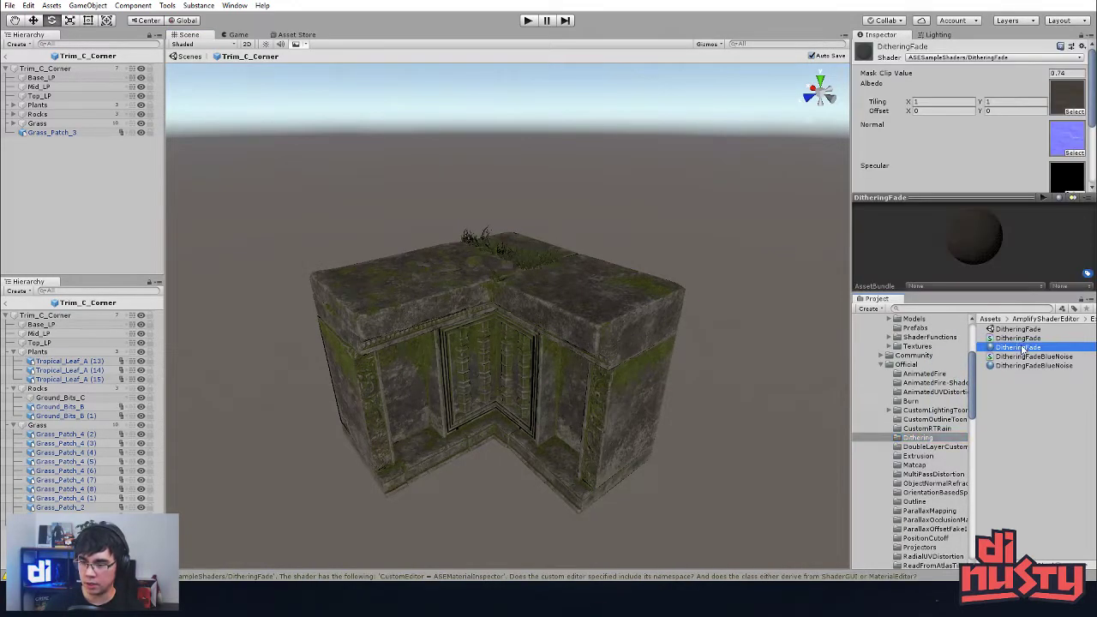
left_click(1020, 329)
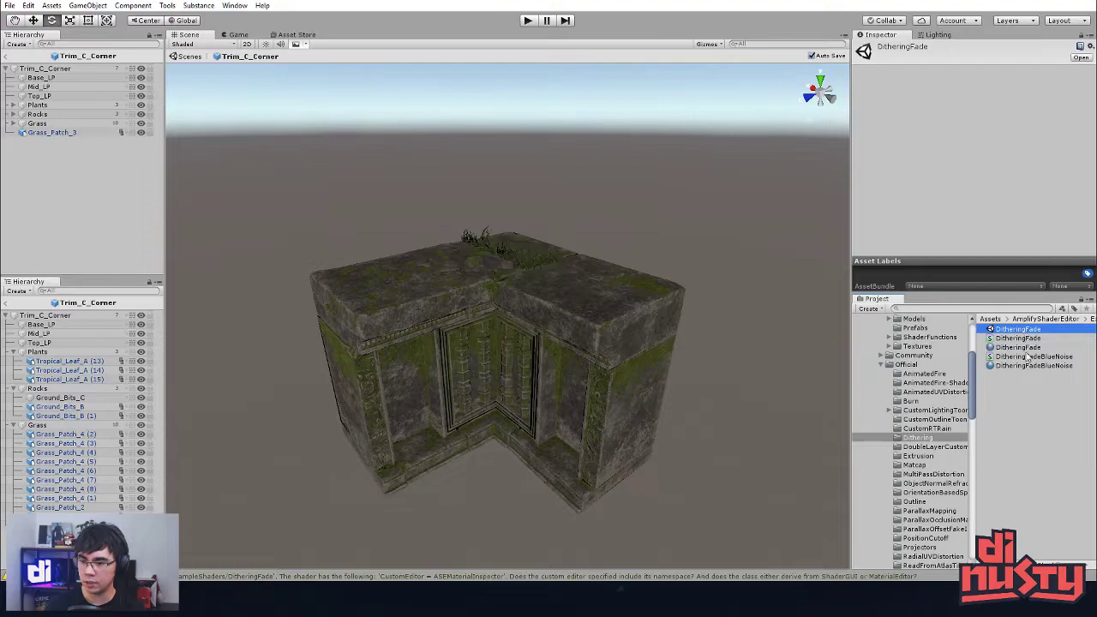
left_click(1026, 356)
left_click(1027, 365)
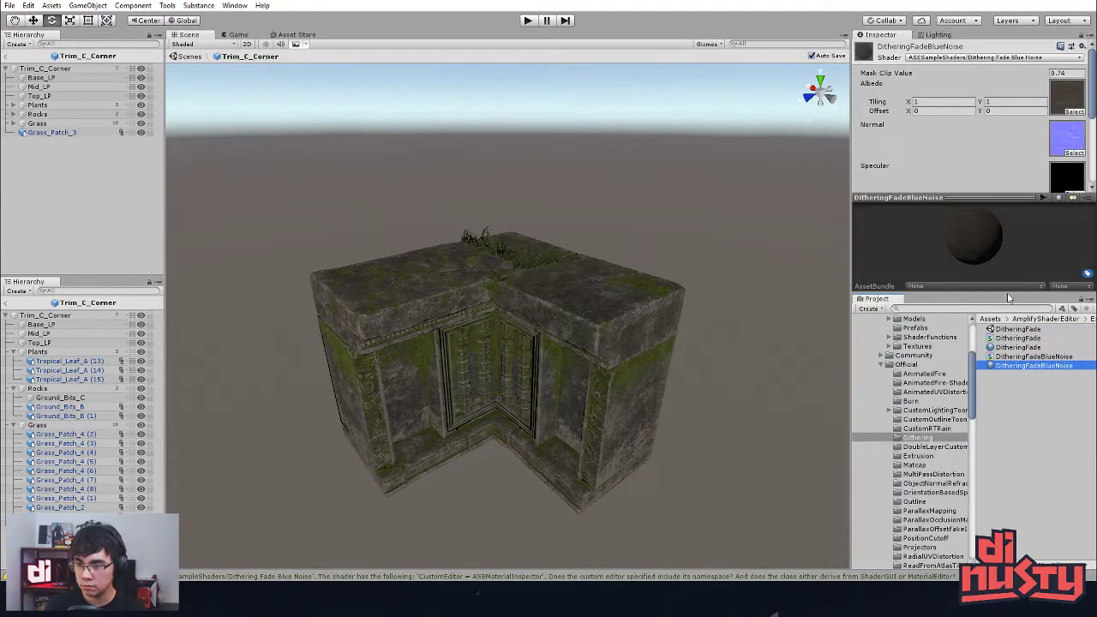
left_click(959, 234)
left_click(1033, 356)
left_click(1020, 347)
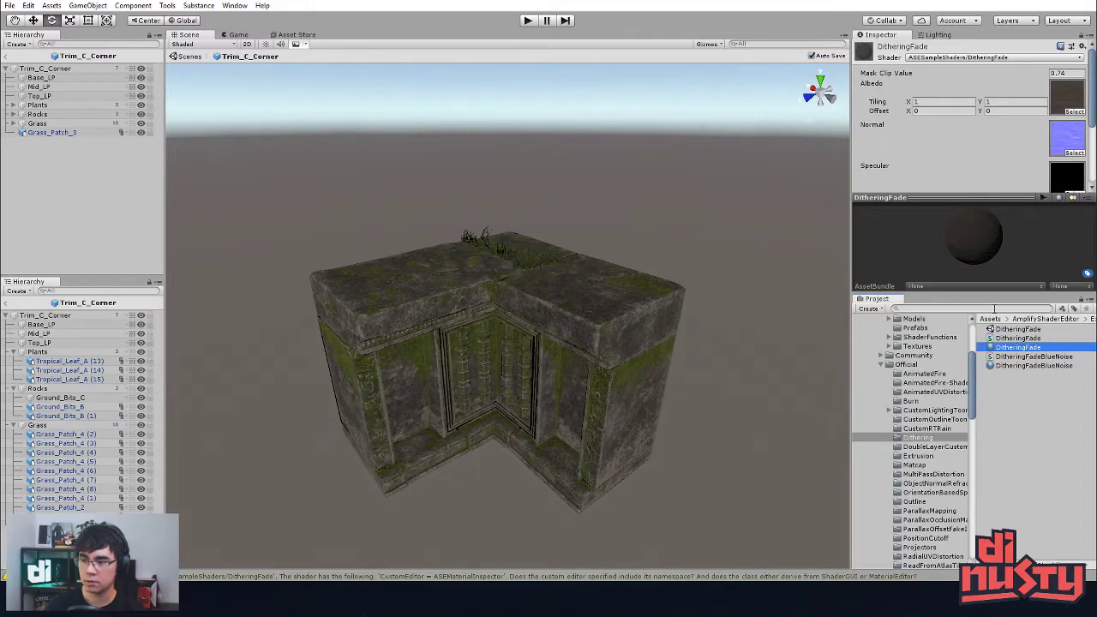
Step: Reopen the Trim_C_Corner prefab from the main scene with its loose grass, rocks and plants in view
left_click(695, 229)
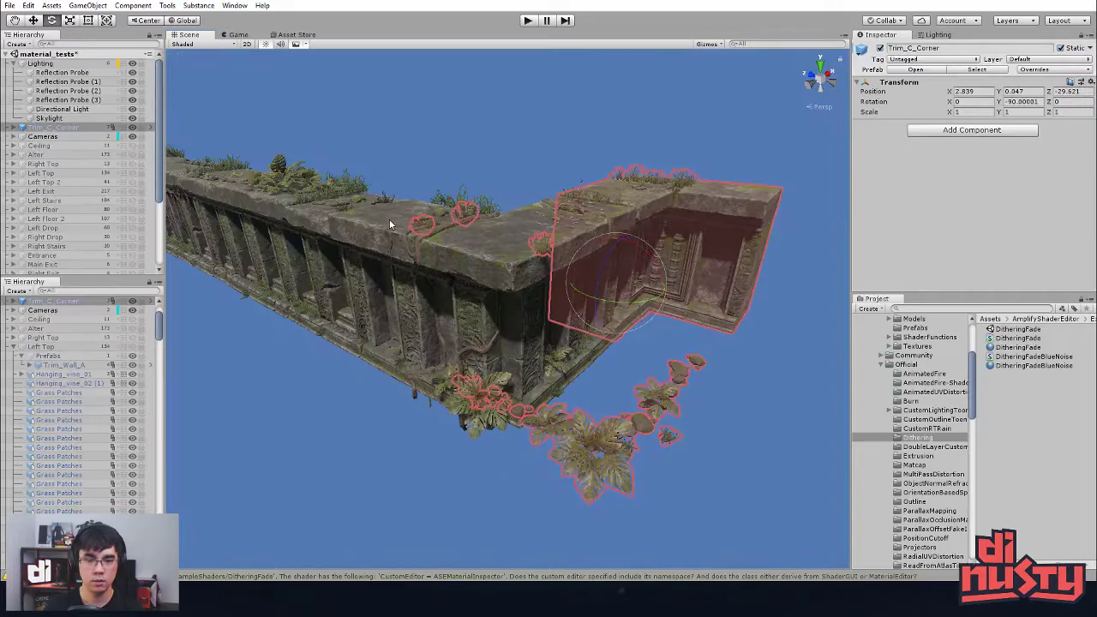
left_click(526, 257)
left_click(702, 233)
left_click(915, 69)
left_click(324, 162)
left_click_drag(386, 350, 394, 252, "alt")
Step: Delete the loose Grass_Patch_4 (8) and Grass_Patch_4 (6) patches and the large Tropical_Leaf_A (13) plant
left_click(390, 251)
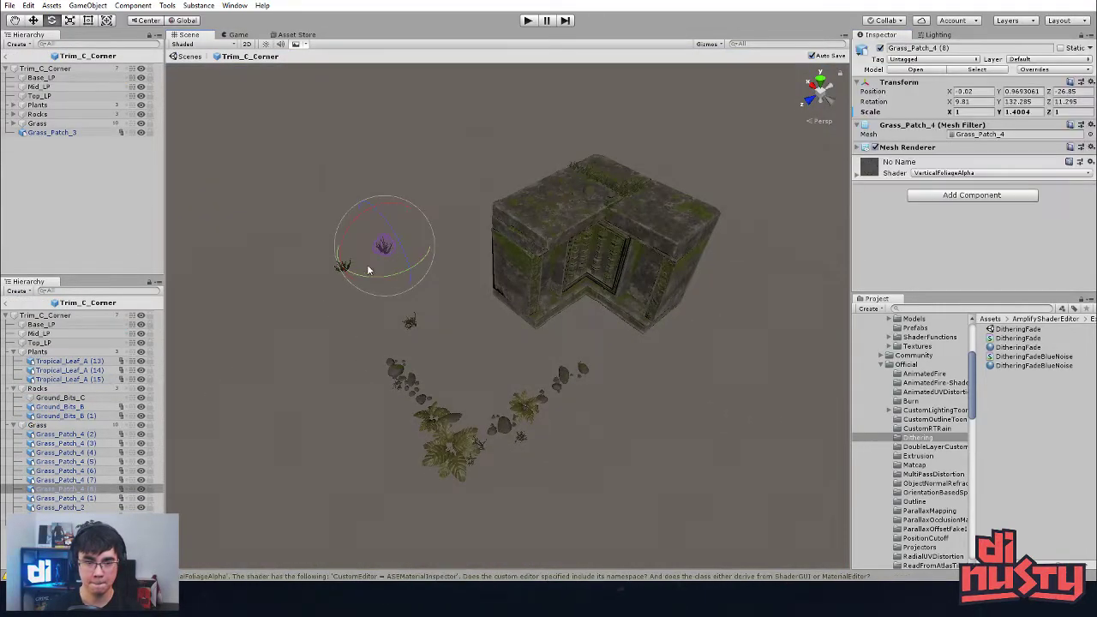
key("Delete")
left_click_drag(422, 317, 434, 325)
left_click(407, 324)
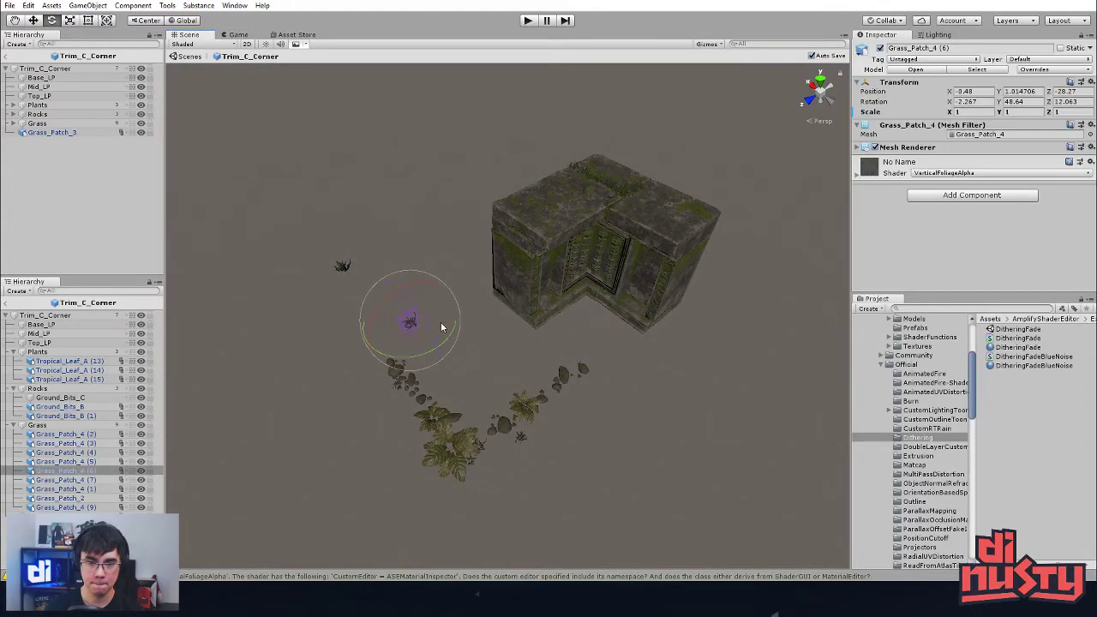
key("Delete")
left_click(441, 452)
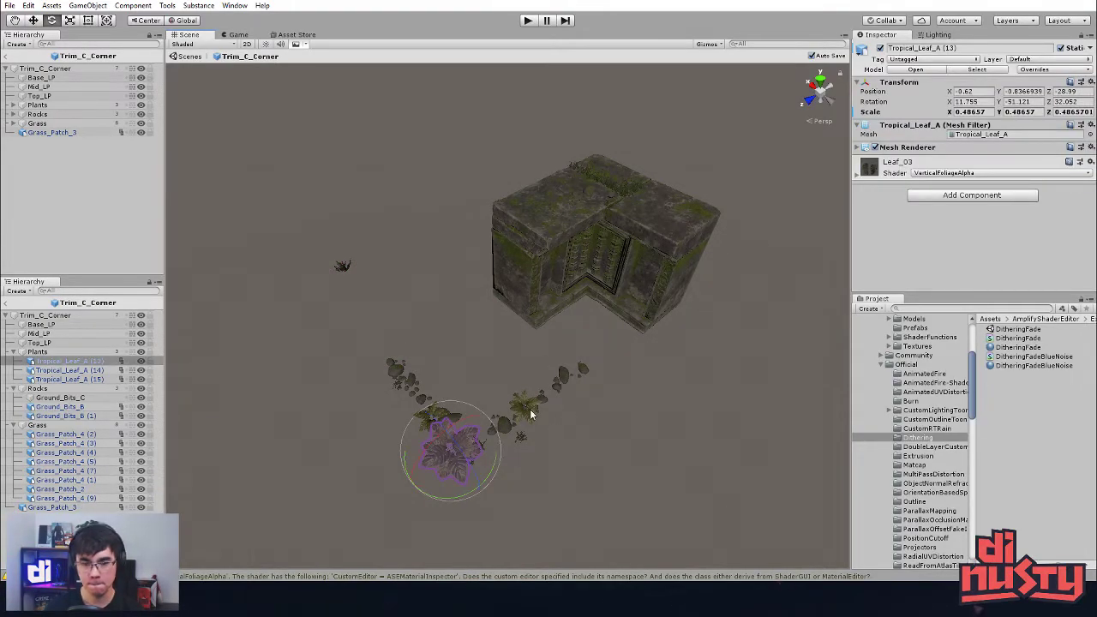
key("Delete")
Step: Move the small Tropical_Leaf_A (15) plant onto the trim corner's base ledge and adjust its rotation and placement
left_click(523, 413)
left_click_drag(525, 417, 623, 313)
key("f")
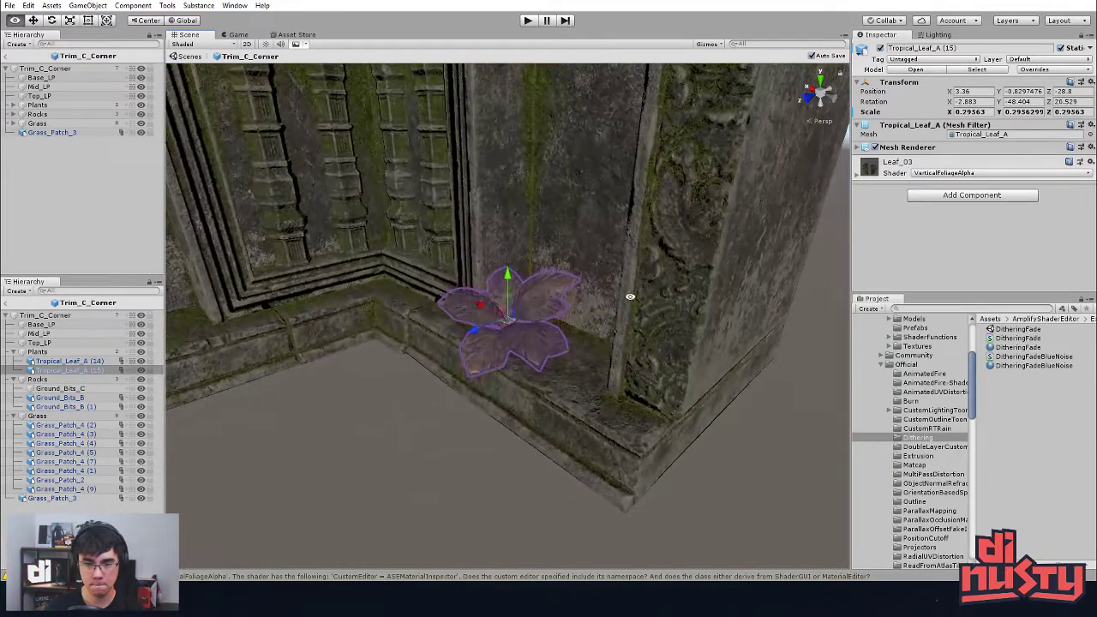
left_click_drag(518, 328, 774, 260)
key("e")
key("w")
left_click_drag(488, 318, 514, 326)
key("e")
key("w")
left_click(632, 344)
left_click_drag(632, 344, 405, 326, "alt")
scroll(362, 362, "down", 5)
Step: Move the loose Ground_Bits rocks up onto the trim corner's top slab
left_click(531, 384)
left_click_drag(531, 383, 582, 197, "alt")
left_click_drag(580, 153, 587, 69)
left_click_drag(583, 120, 578, 178)
key("ctrl+z")
left_click_drag(581, 117, 583, 265)
key("f")
left_click_drag(507, 294, 510, 272)
left_click_drag(503, 228, 497, 94)
left_click(490, 221)
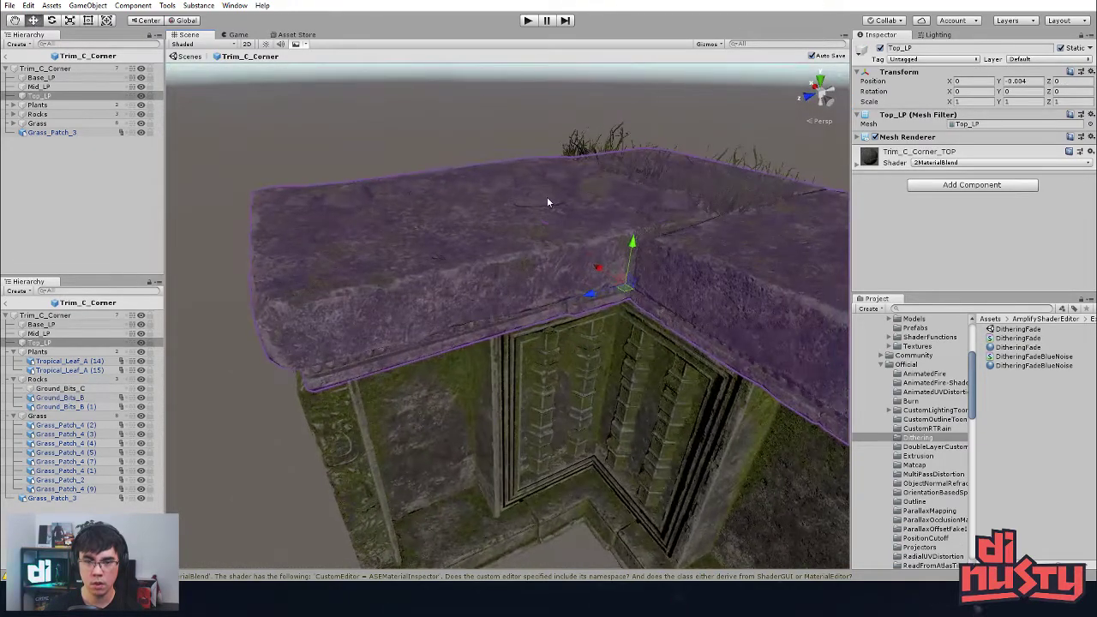
Step: Check Ground_Bits_C on the top slab and nudge Ground_Bits_B vertically so its rocks sit on the surface
left_click(551, 197)
middle_click_drag(550, 197, 553, 251)
right_click_drag(553, 251, 513, 248, "alt")
left_click_drag(512, 249, 495, 298, "alt")
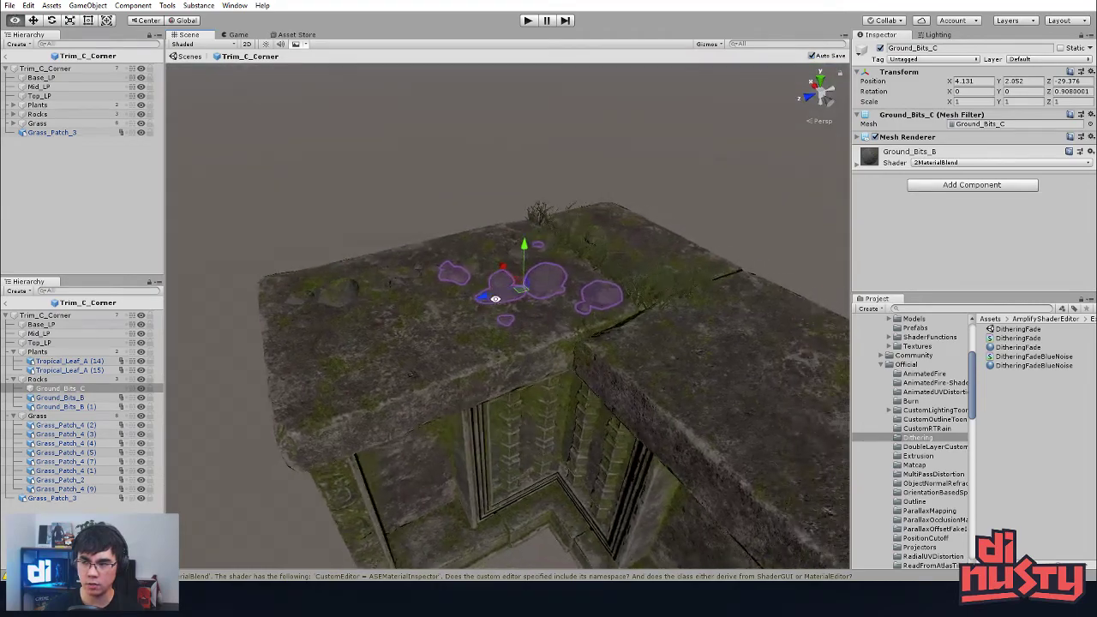
right_click_drag(494, 298, 460, 326, "alt")
middle_click_drag(460, 326, 508, 270)
left_click_drag(504, 261, 503, 251, "alt")
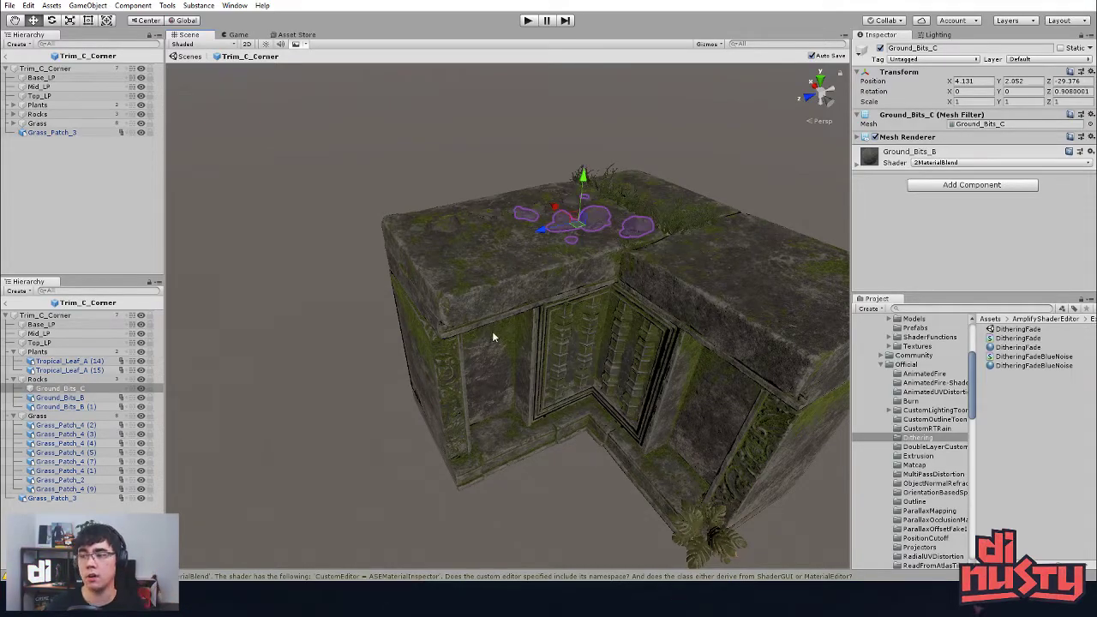
left_click_drag(587, 335, 595, 375, "alt")
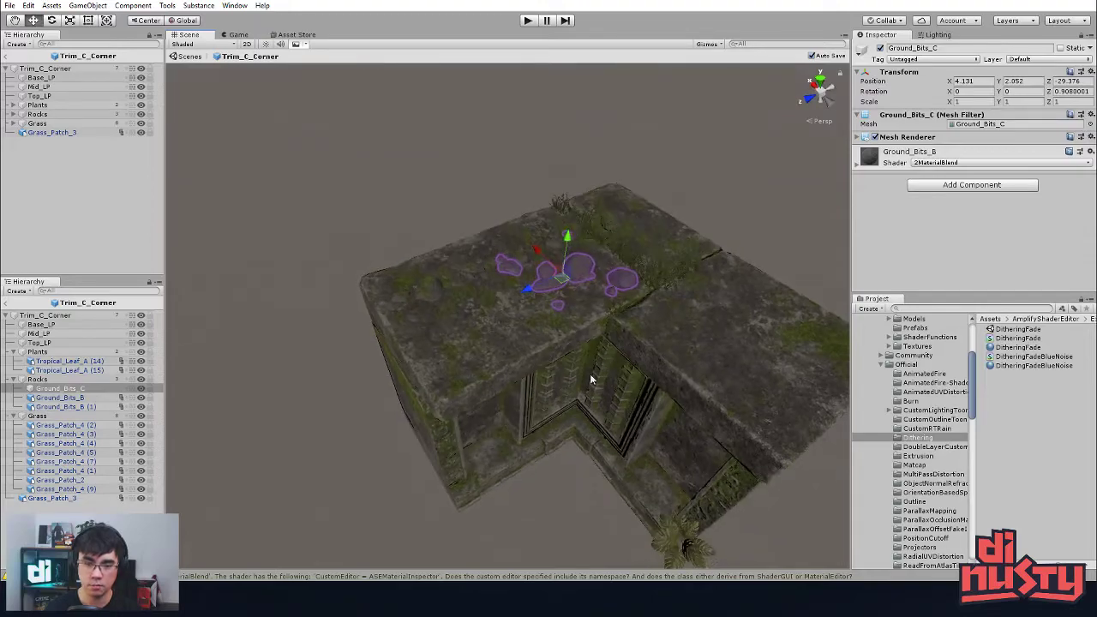
left_click(425, 293)
key("f")
right_click_drag(514, 313, 660, 355, "alt")
left_click_drag(660, 355, 638, 248, "alt")
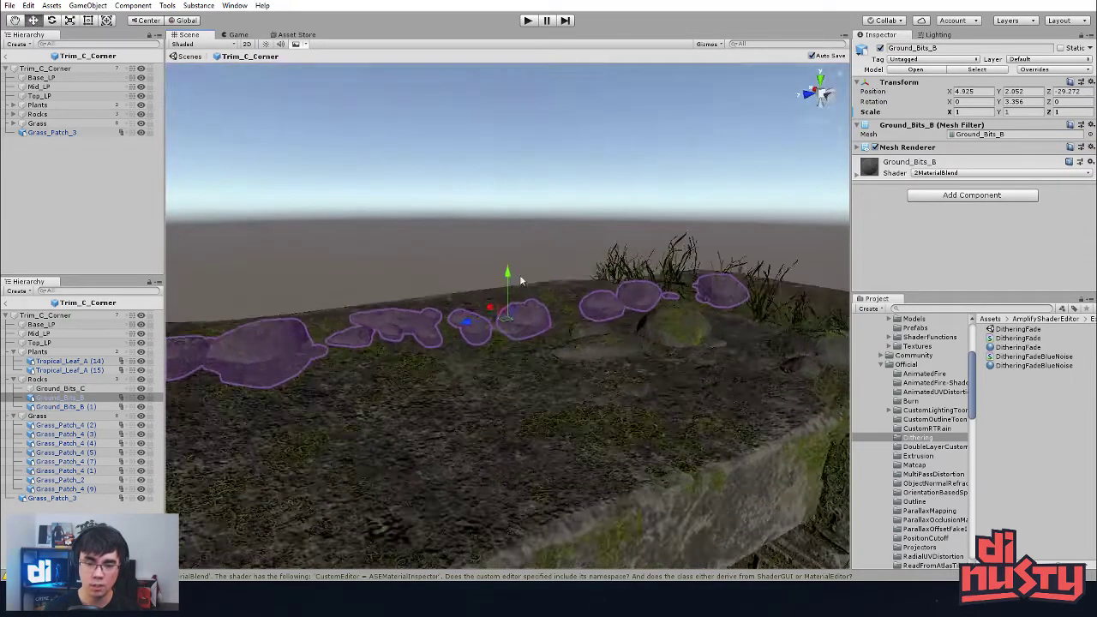
left_click_drag(511, 287, 515, 278)
left_click(468, 230)
left_click_drag(469, 230, 557, 420, "alt")
Step: Delete the leftover Ground_Bits_B (1) rock group beside the trim corner
left_click(477, 305)
left_click_drag(477, 306, 585, 394, "alt")
middle_click_drag(585, 394, 493, 407, "alt")
left_click_drag(365, 341, 546, 267)
left_click_drag(578, 306, 679, 191, "alt")
left_click(700, 211)
right_click_drag(616, 265, 429, 264, "alt")
left_click_drag(429, 264, 403, 371, "alt")
middle_click_drag(404, 372, 608, 222, "alt")
left_click(415, 377)
left_click_drag(492, 288, 497, 325, "alt")
key("Delete")
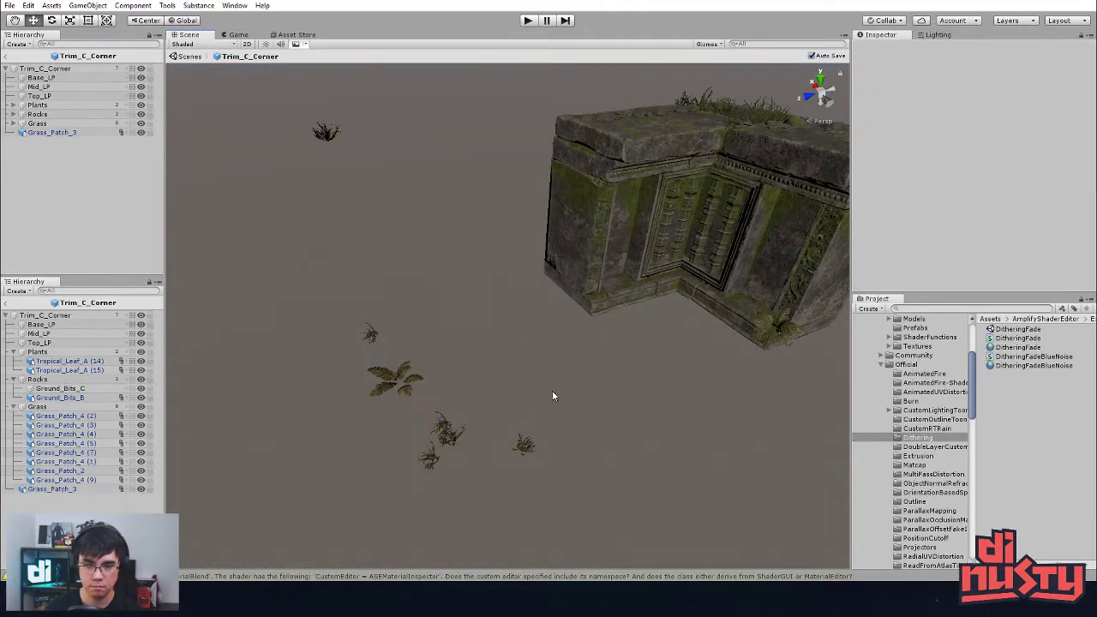
Step: Duplicate Grass_Patch_2 and move the copy to the outer corner of the top slab
left_click(723, 112)
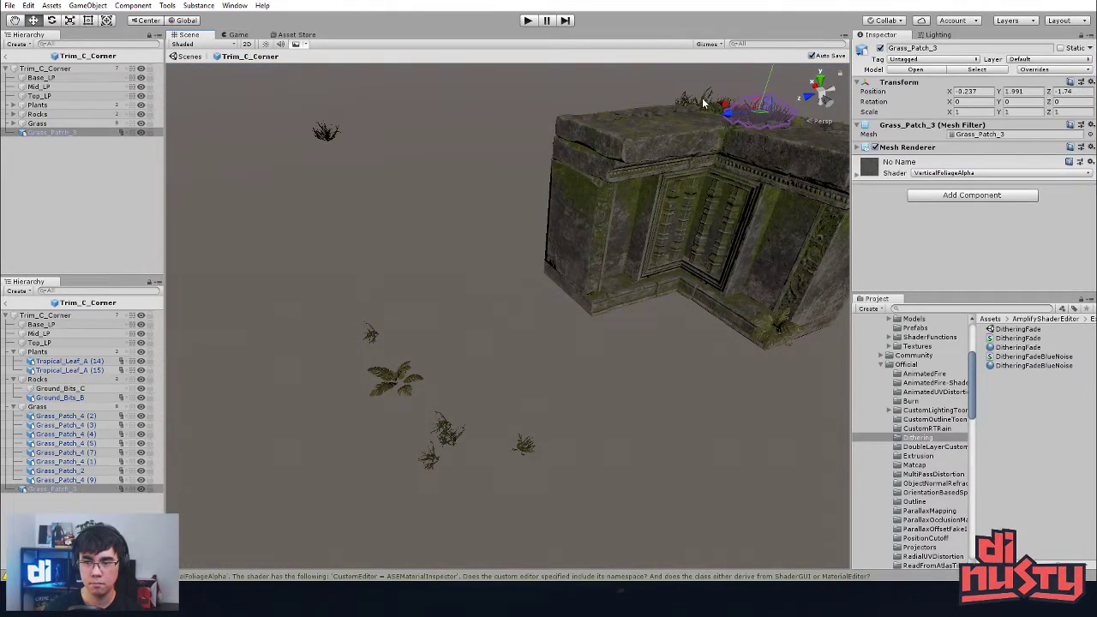
left_click(705, 107)
key("ctrl+d")
left_click_drag(705, 111, 580, 132)
key("f")
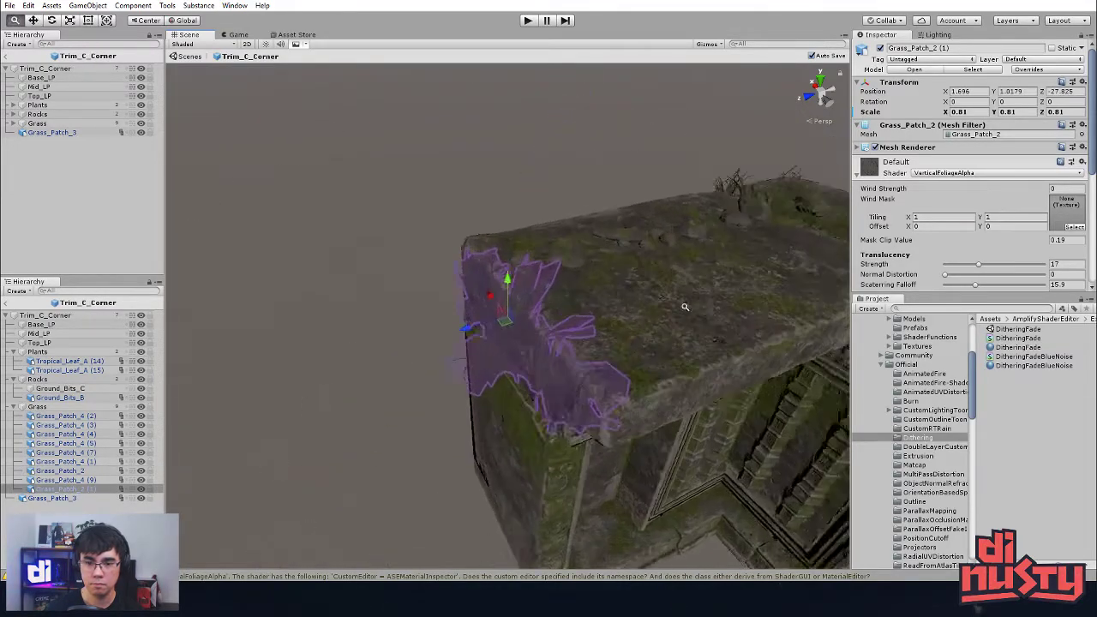
left_click_drag(654, 298, 594, 239, "alt")
left_click_drag(478, 282, 520, 471)
key("w")
left_click_drag(499, 333, 814, 158)
Step: Rotate and nudge the duplicated grass patch so it sits on the slab's corner, and check the whole trim
key("e")
left_click_drag(623, 227, 563, 85, "alt")
key("w")
left_click_drag(558, 215, 552, 194, "alt")
left_click_drag(504, 315, 585, 300)
left_click_drag(502, 305, 496, 302)
key("w")
left_click(551, 271)
left_click_drag(551, 271, 457, 369, "alt")
scroll(458, 369, "down", 5)
scroll(571, 362, "down", 3)
left_click_drag(571, 363, 600, 433, "alt")
middle_click_drag(599, 433, 583, 381)
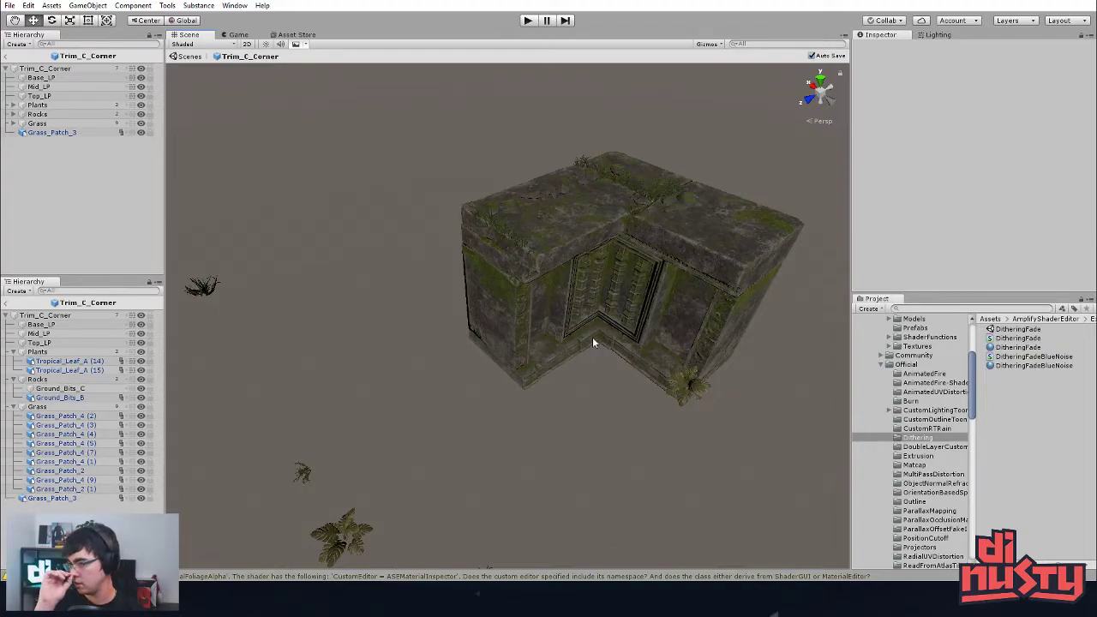
left_click_drag(592, 337, 371, 235, "alt")
Step: Switch to Modo, add a sphere primitive to the empty scene and make the empty Mesh item active
left_click(371, 234)
left_click(455, 273)
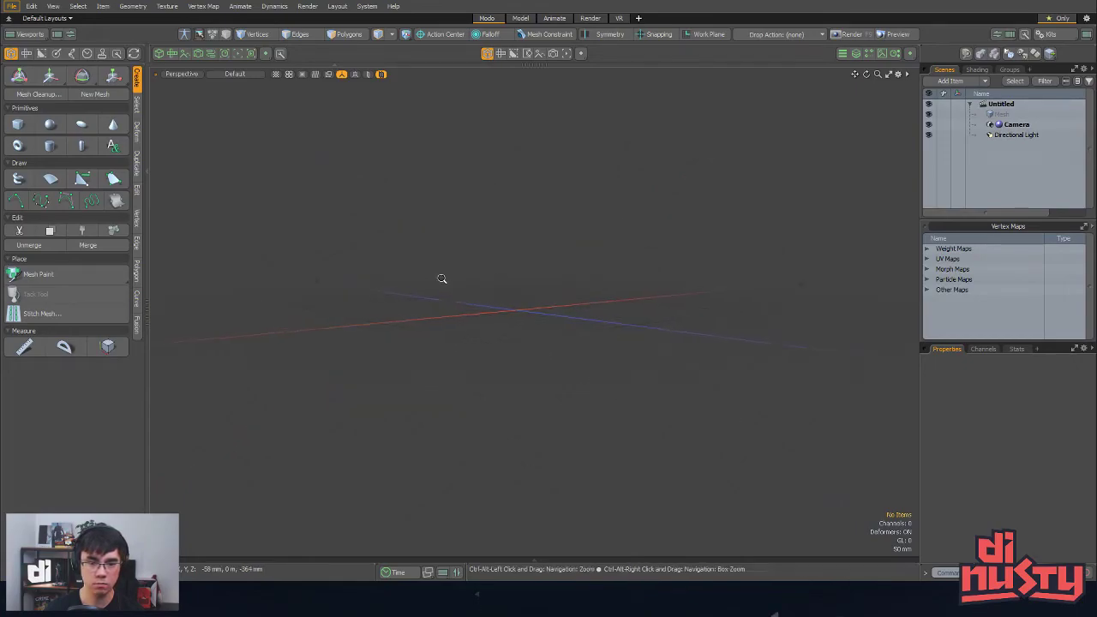
left_click_drag(396, 246, 406, 377, "alt+shift")
left_click(140, 106)
left_click(141, 81)
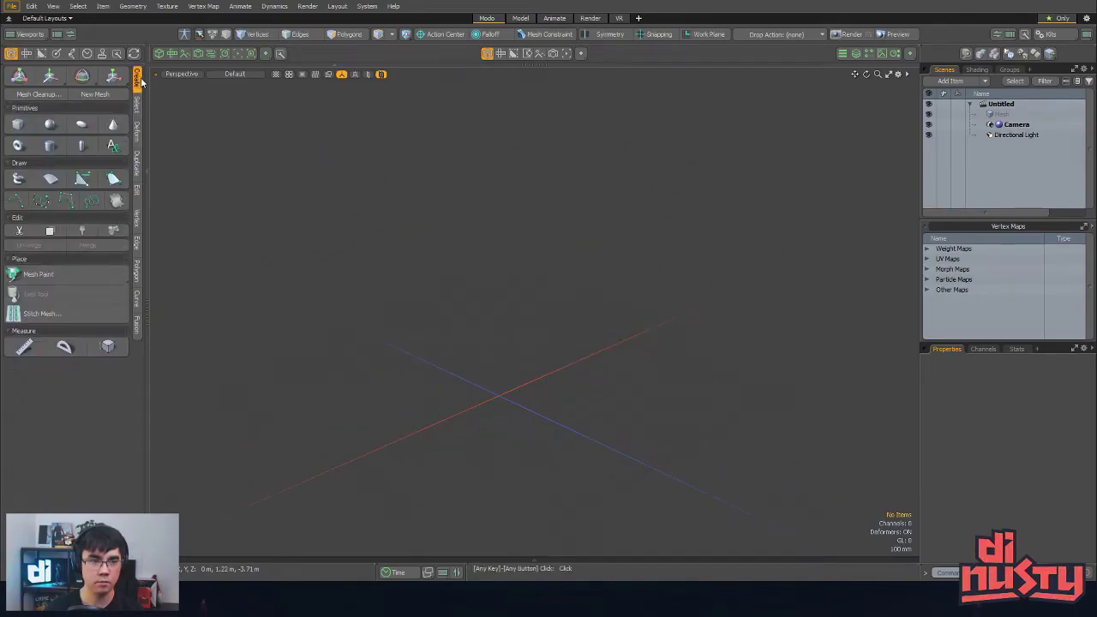
left_click(50, 124)
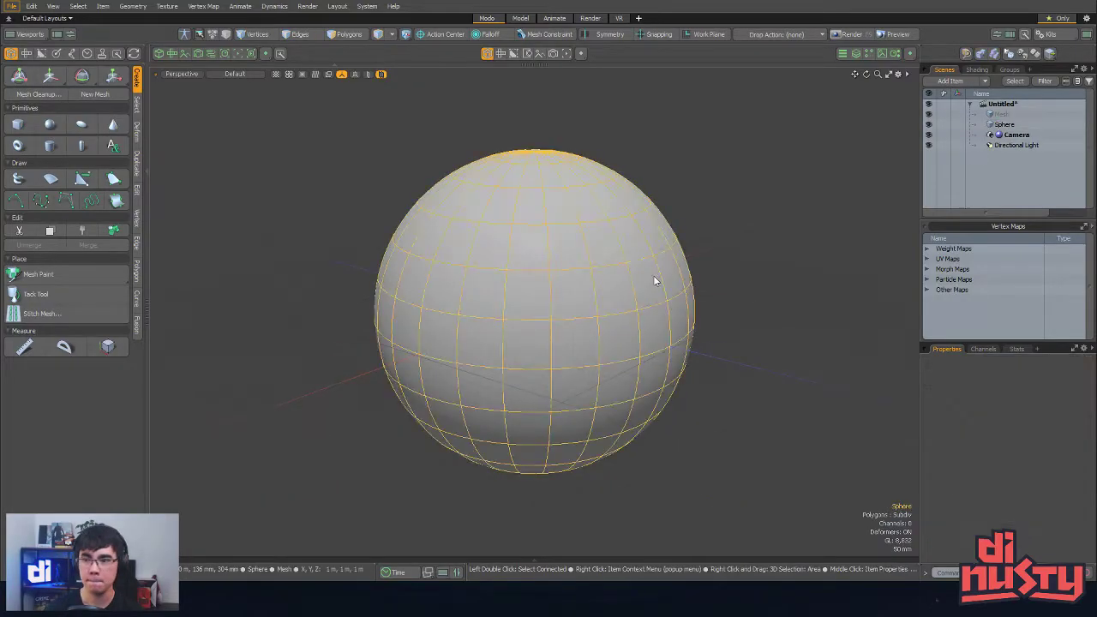
left_click(1005, 115)
left_click_drag(727, 220, 650, 287, "alt")
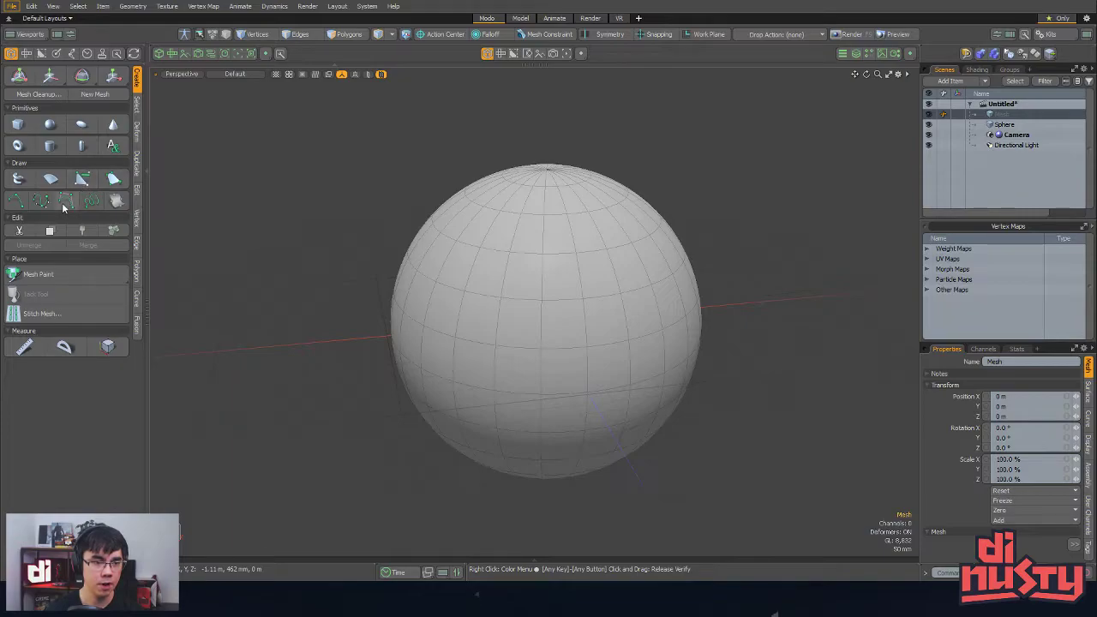
left_click(18, 179)
left_click(573, 201)
left_click(624, 248)
left_click_drag(630, 272, 597, 262, "alt")
key("ctrl+z")
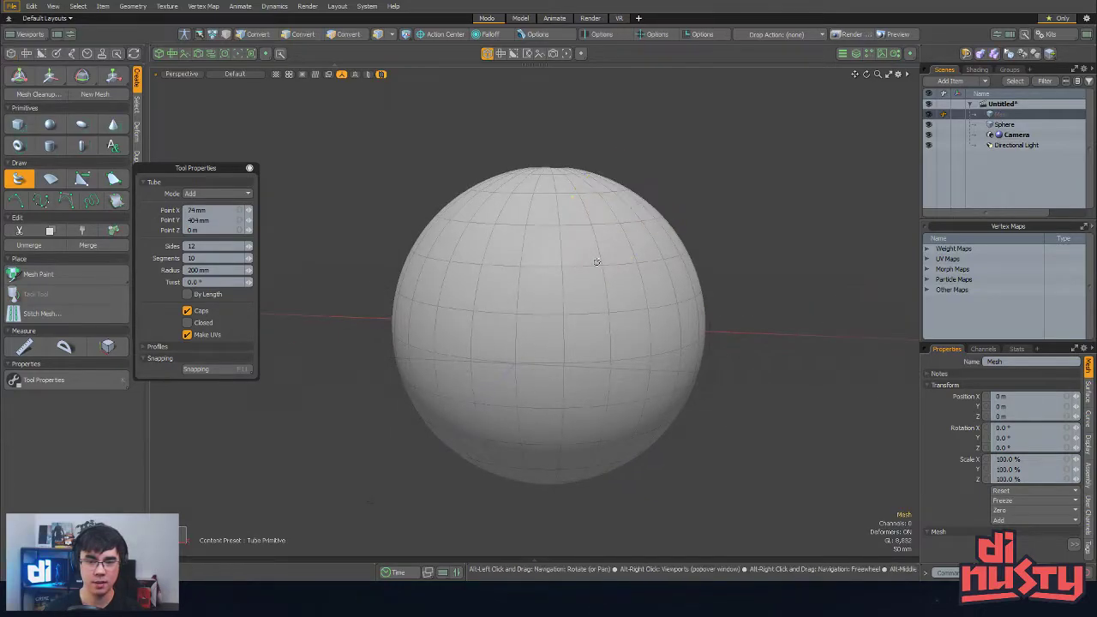
key("space")
key("ctrl+z")
Step: Start the Tube tool with 3 sides and enable snapping to the grid only, with vertex snapping off
left_click(18, 179)
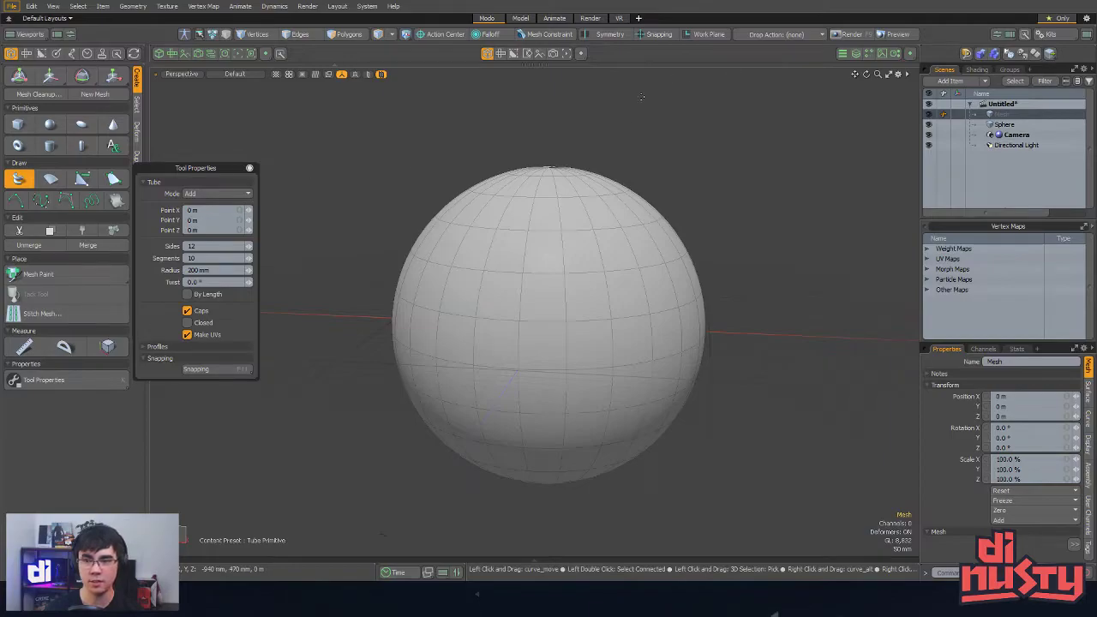
left_click_drag(220, 168, 309, 149)
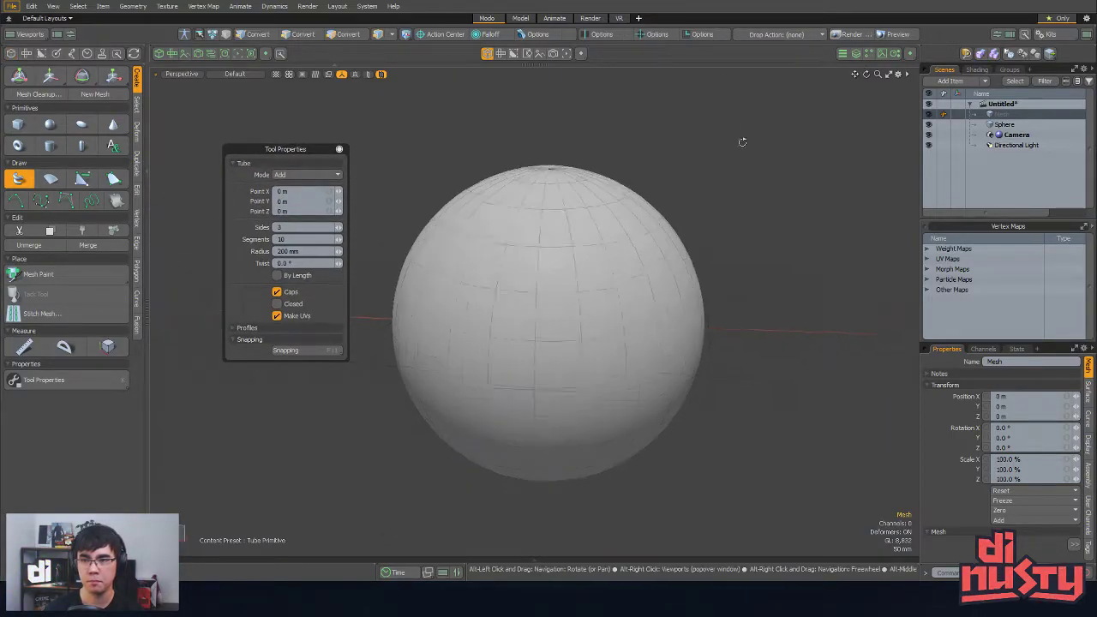
left_click_drag(739, 137, 748, 160, "alt")
left_click(659, 35)
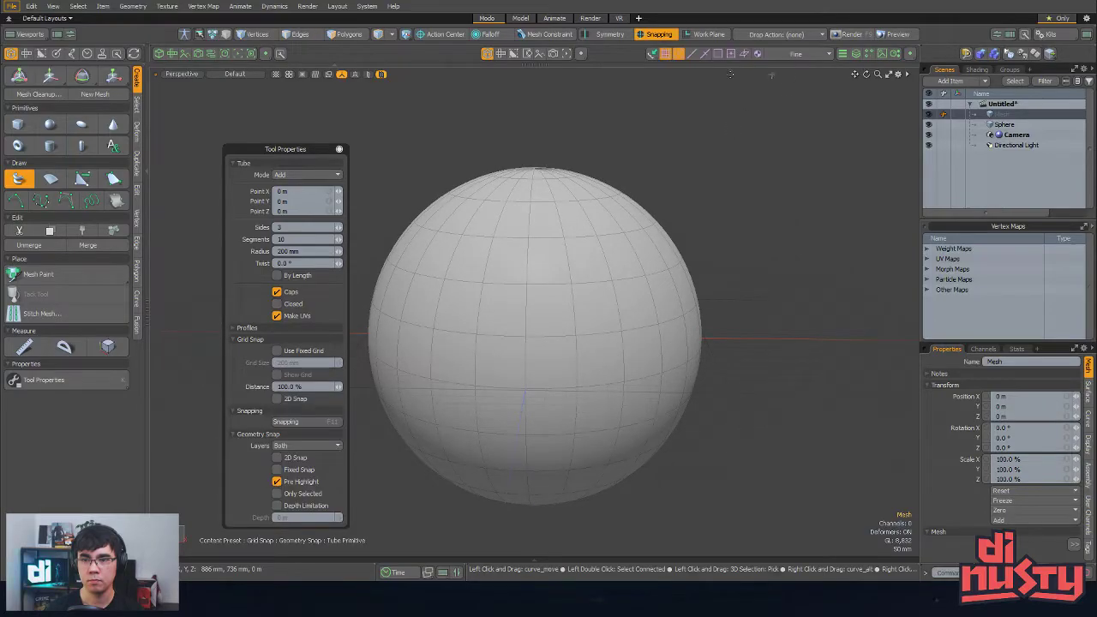
left_click(679, 54)
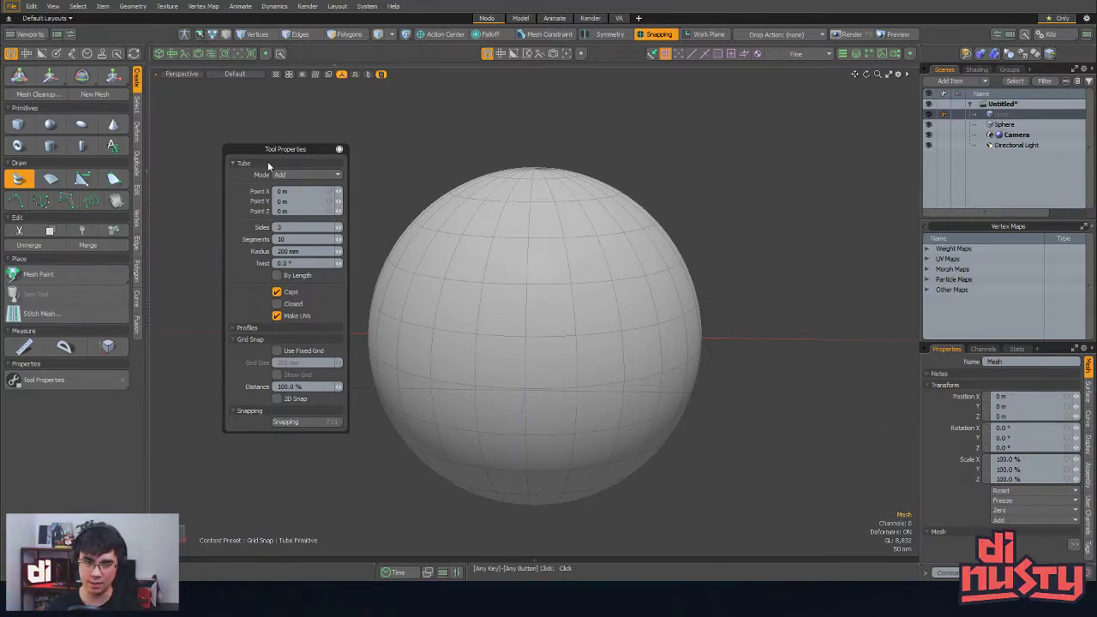
key("x")
Step: Draw a tube with a radius of about 31.9 mm around the sphere's side and underside, adjusting its points to the surface
mouse_move(539, 135)
left_mouse_down("alt")
mouse_move(553, 169)
mouse_move(560, 135)
left_mouse_up("alt")
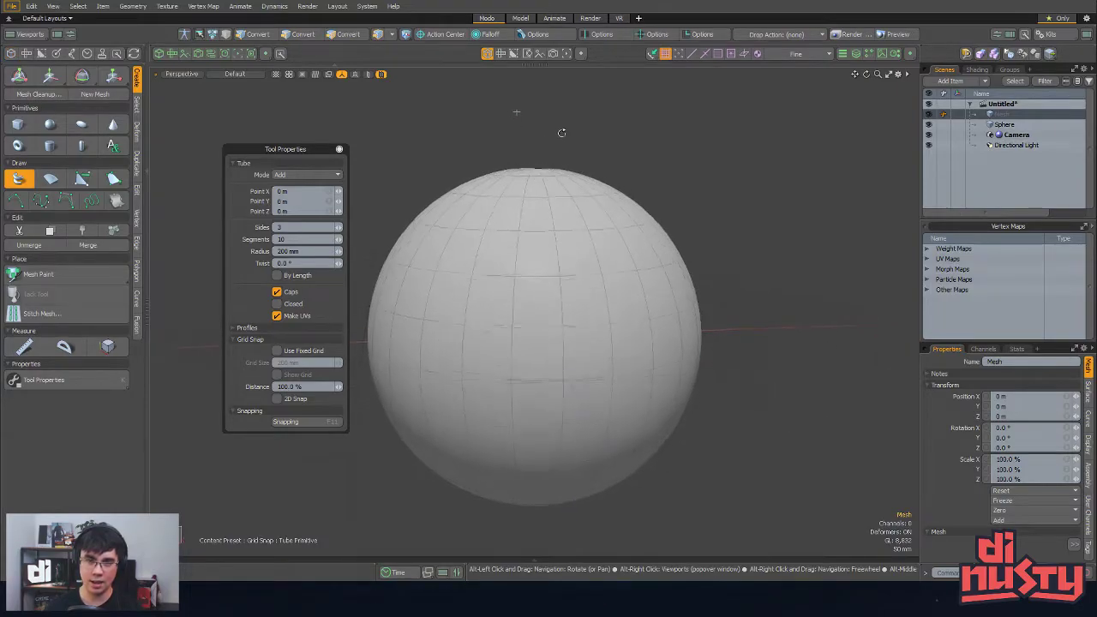
left_click(588, 194)
left_click(651, 242)
left_click_drag(705, 327, 677, 313, "alt")
left_click(677, 313)
mouse_move(671, 401)
left_mouse_down()
mouse_move(680, 382)
mouse_move(681, 397)
left_mouse_up()
left_click_drag(612, 469, 516, 496)
left_click_drag(421, 458, 399, 445)
left_click_drag(514, 312, 593, 272, "ctrl+alt")
left_click_drag(441, 370, 403, 298)
Step: Undo the last two tube edits and set the tube's sides to 4
left_click_drag(565, 337, 528, 278, "alt")
key("ctrl+z")
key("ctrl+z")
left_click(339, 227)
left_click_drag(407, 263, 339, 253, "alt")
left_click_drag(480, 291, 655, 284, "alt")
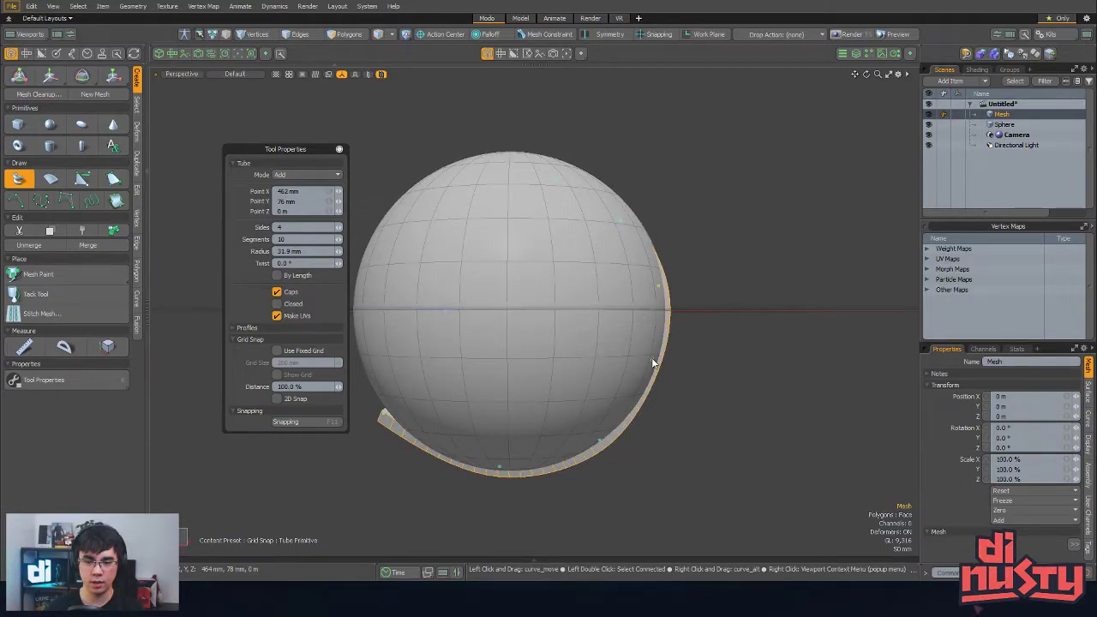
Step: Extend the tube up the sphere's side and over its top
left_click_drag(638, 211, 627, 324, "alt")
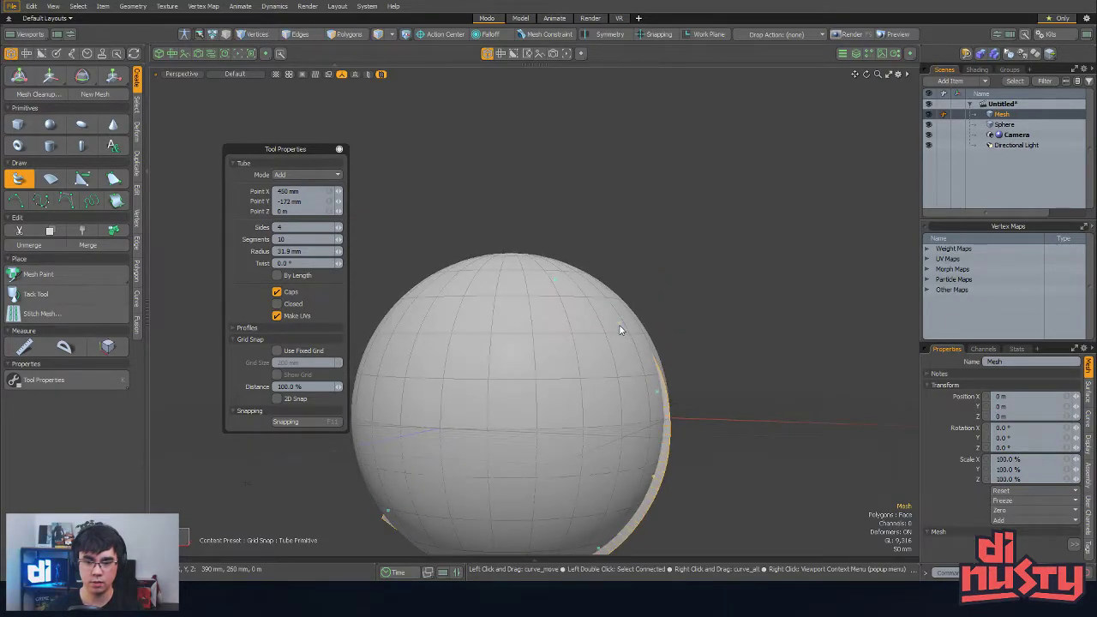
left_click(620, 330)
left_click(656, 393)
left_click_drag(700, 362, 664, 353, "alt")
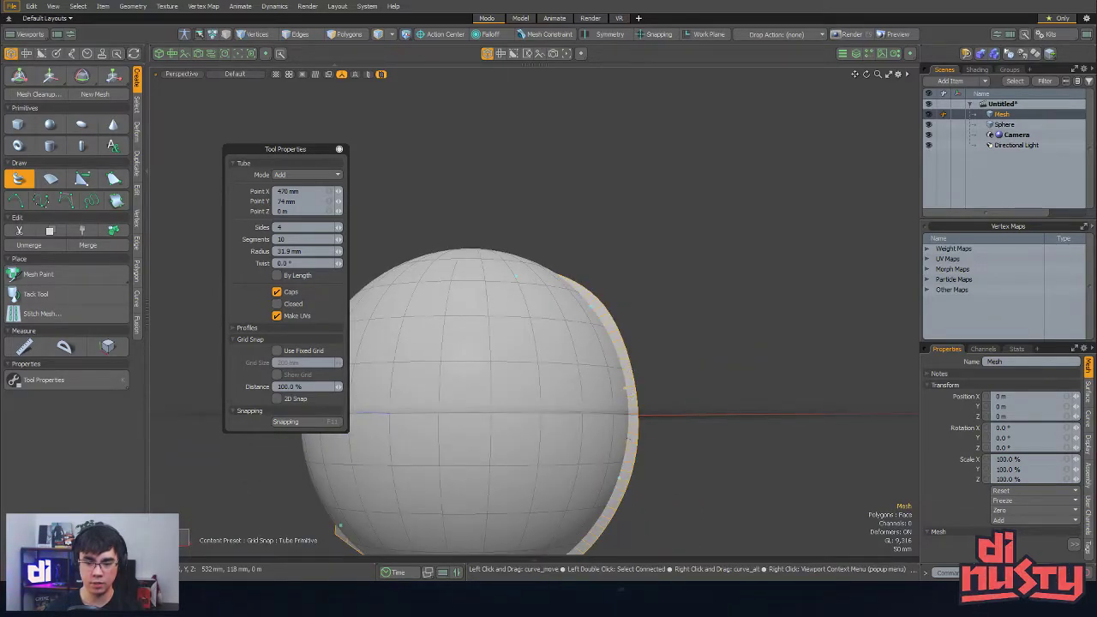
left_click_drag(685, 365, 544, 243, "alt")
left_click_drag(543, 243, 464, 152, "alt")
left_click_drag(586, 369, 554, 368, "alt")
Step: Draw a second tube that crosses the first one and runs to the sphere's underside
left_click(456, 246, "shift")
left_click(513, 309)
left_click(595, 379)
left_click_drag(719, 396, 661, 369, "alt")
left_click_drag(687, 406, 646, 316, "alt+shift")
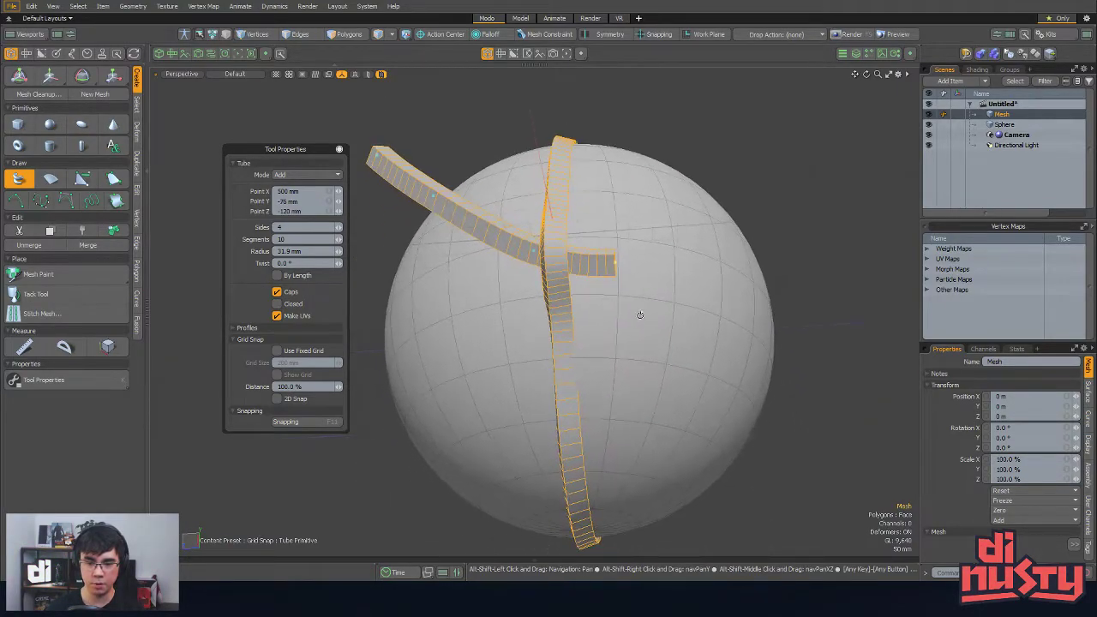
left_click_drag(668, 376, 443, 497, "alt")
key("ctrl+z")
left_click_drag(557, 471, 505, 402)
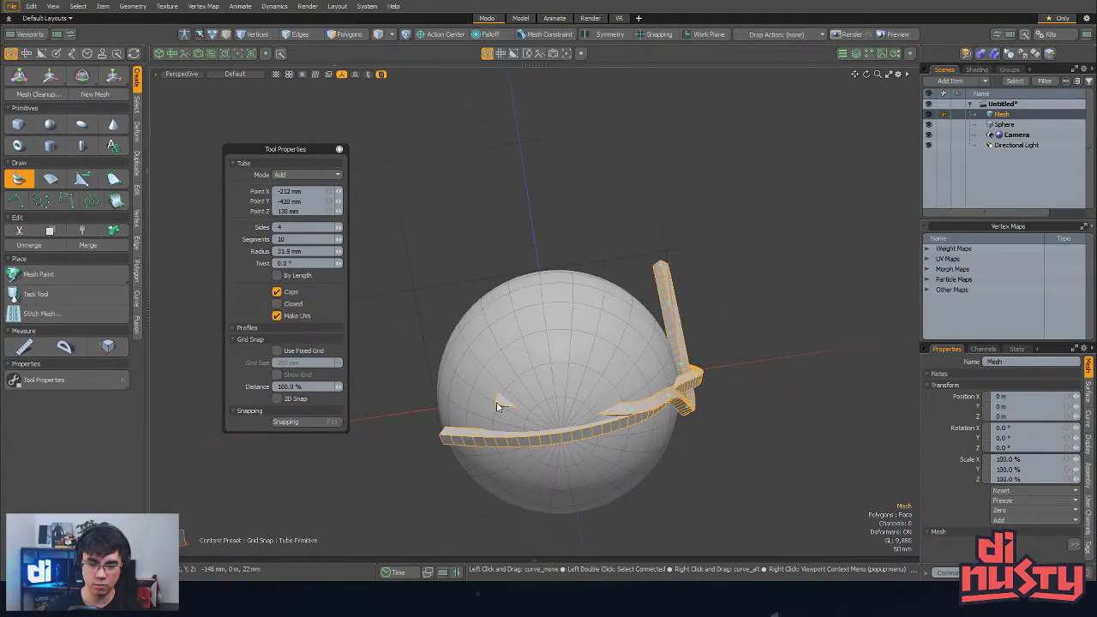
Step: Reposition the second tube's points so it wraps like a vine around the first tube and the sphere
left_click_drag(605, 407, 695, 306, "alt")
left_click(562, 197)
left_click_drag(563, 193, 503, 254)
key("ctrl+z")
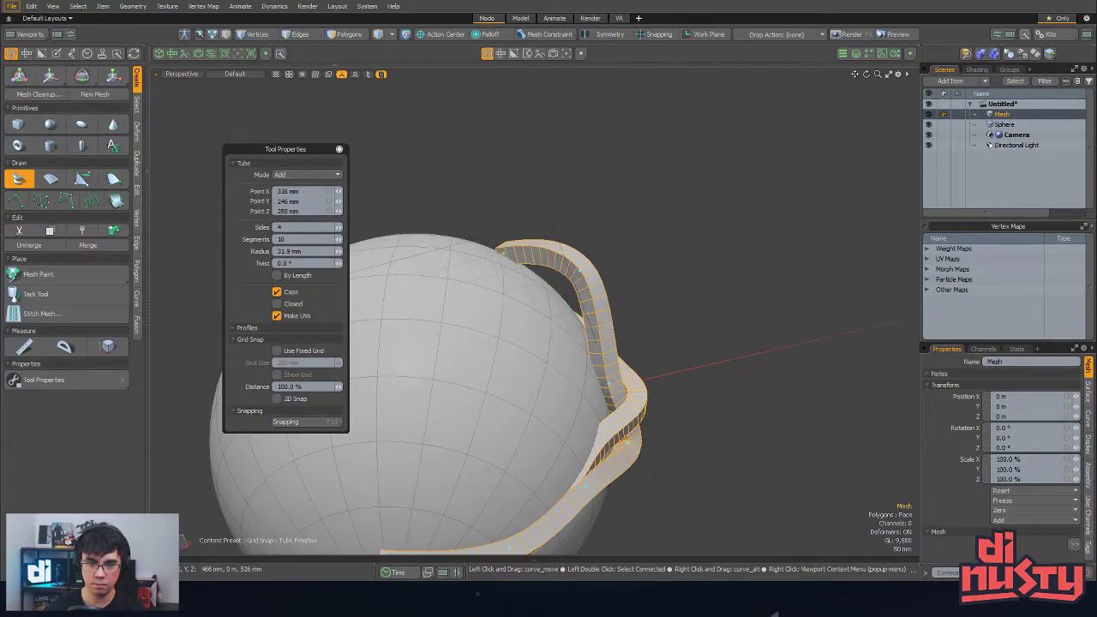
left_click_drag(580, 271, 554, 292)
left_click_drag(553, 293, 533, 360, "alt")
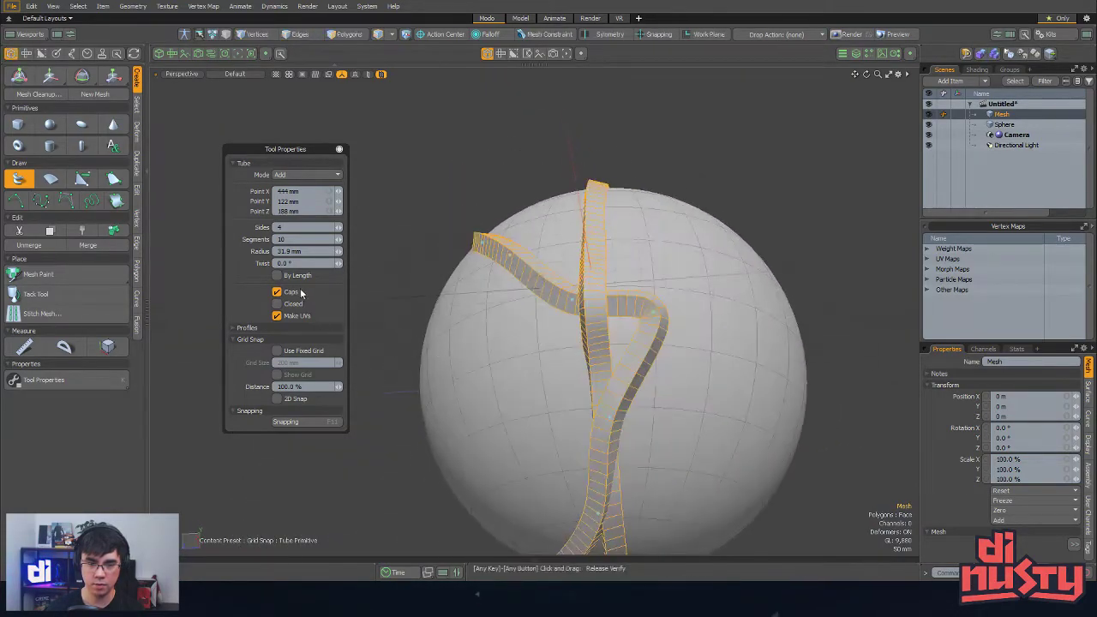
Step: Increase the second tube's side count, leave the Tube tool and view the tubes around the sphere
left_click(341, 228)
left_click_drag(403, 223, 654, 301, "alt")
key("Escape")
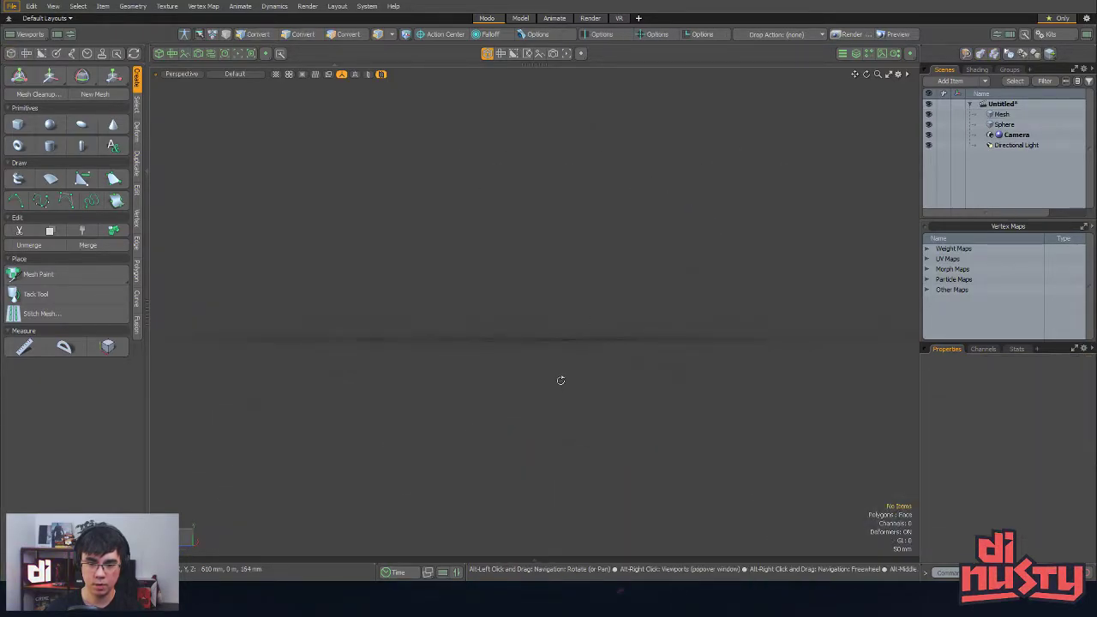
left_click_drag(560, 379, 696, 296, "alt")
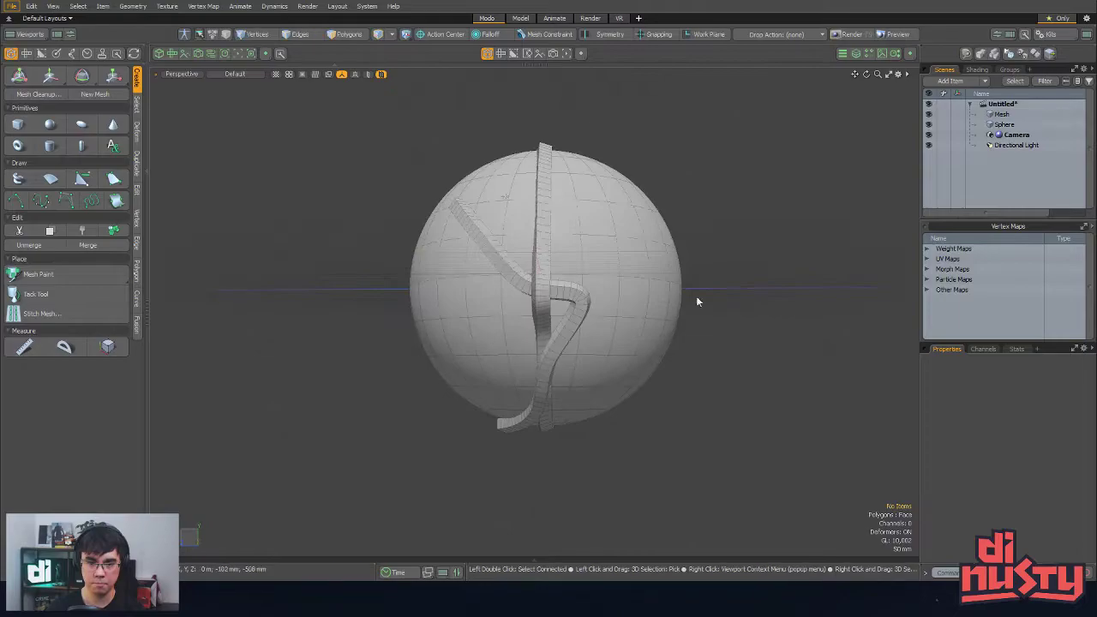
Step: Return to Unity, examine the dressed Trim_C_Corner from several angles and select its top slab
left_click(1011, 106)
left_click(1079, 104)
left_click(621, 236)
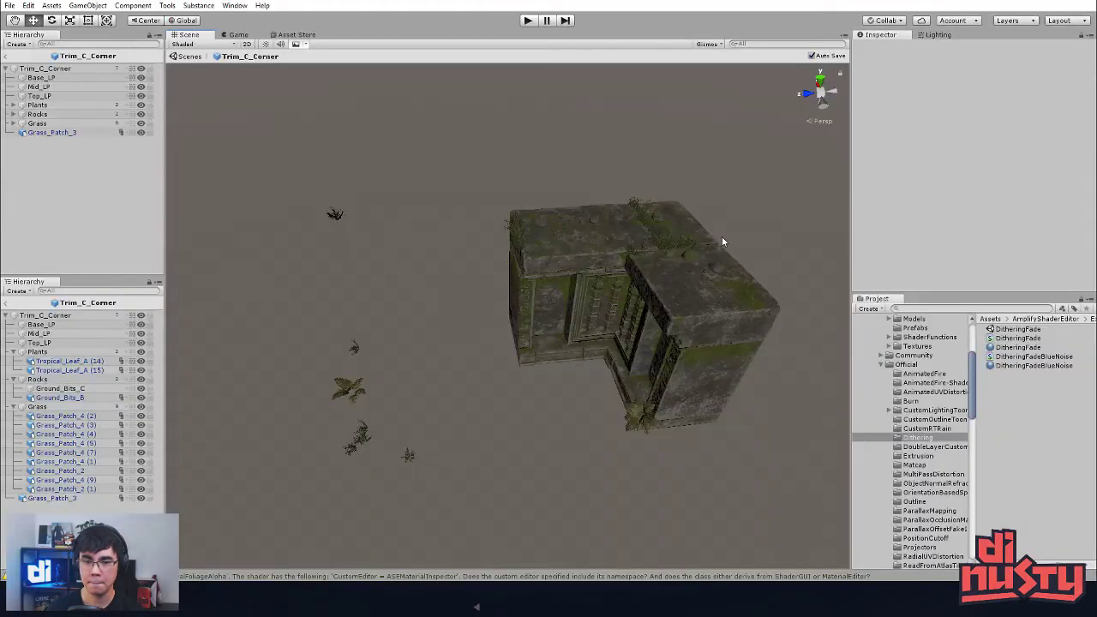
left_click_drag(723, 240, 683, 194, "alt")
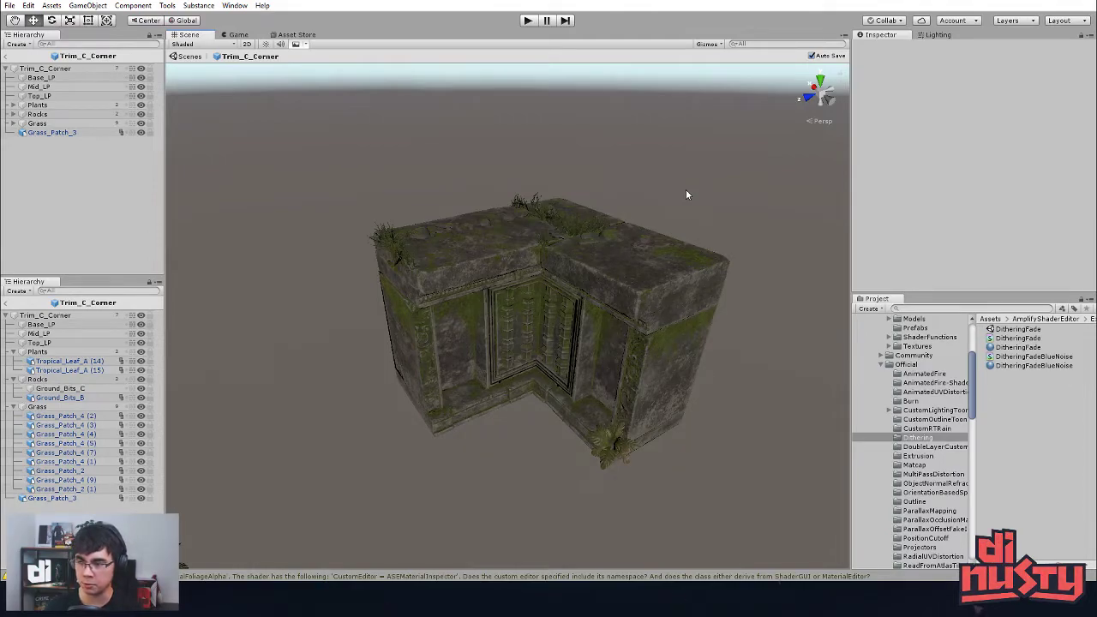
left_click_drag(685, 195, 757, 238, "alt")
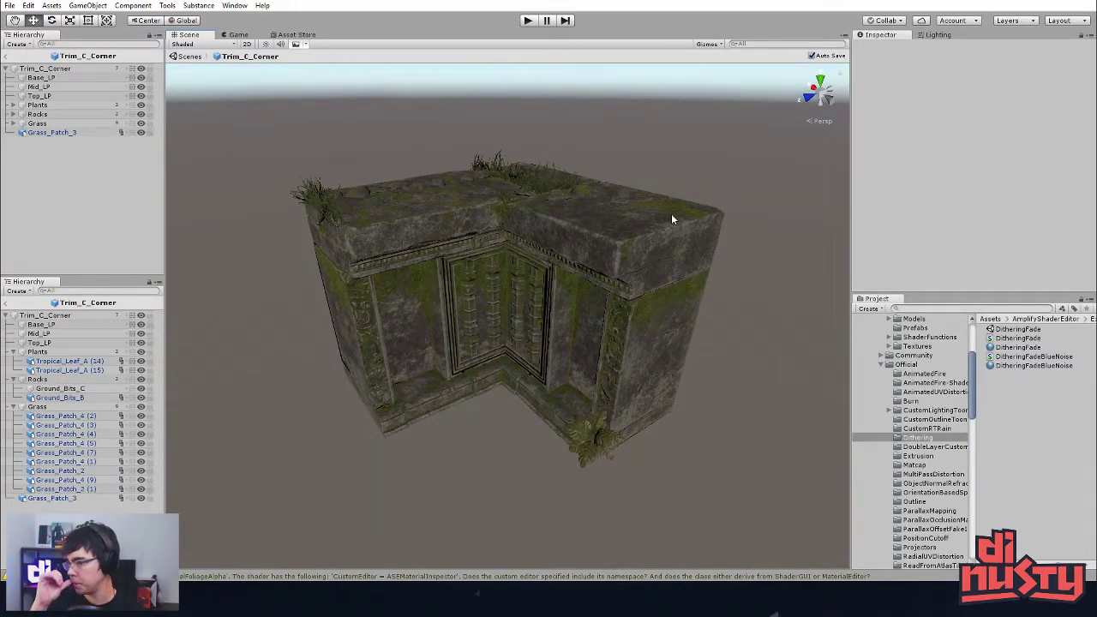
left_click_drag(671, 220, 632, 281, "alt")
left_click_drag(711, 232, 565, 206, "alt")
left_click(569, 204)
left_click(627, 173)
left_click(624, 271)
left_click(620, 318)
left_click(524, 443)
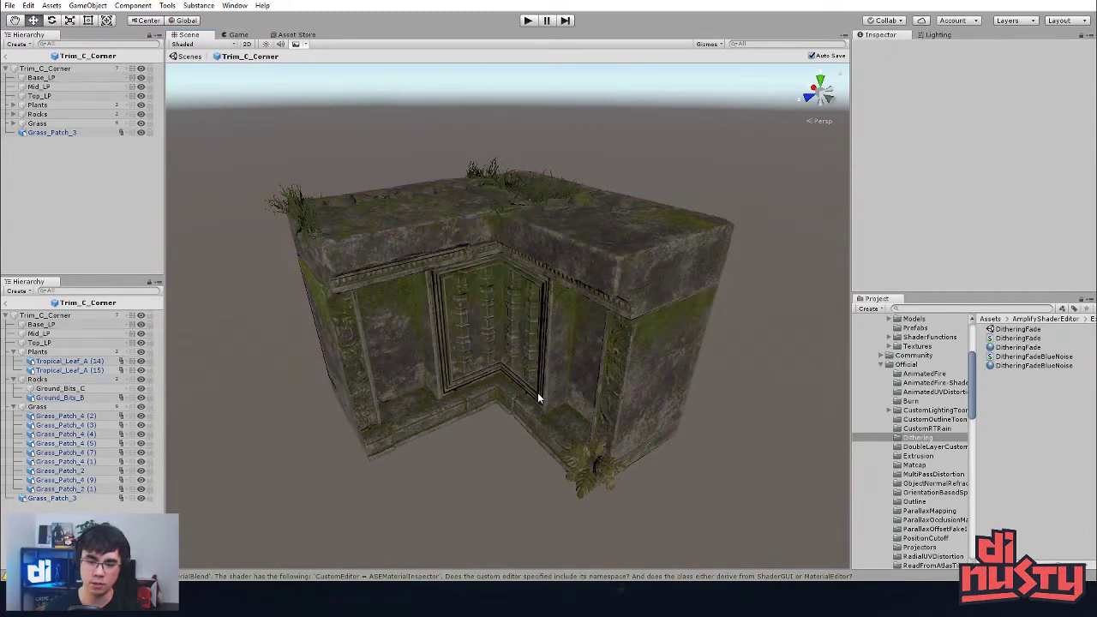
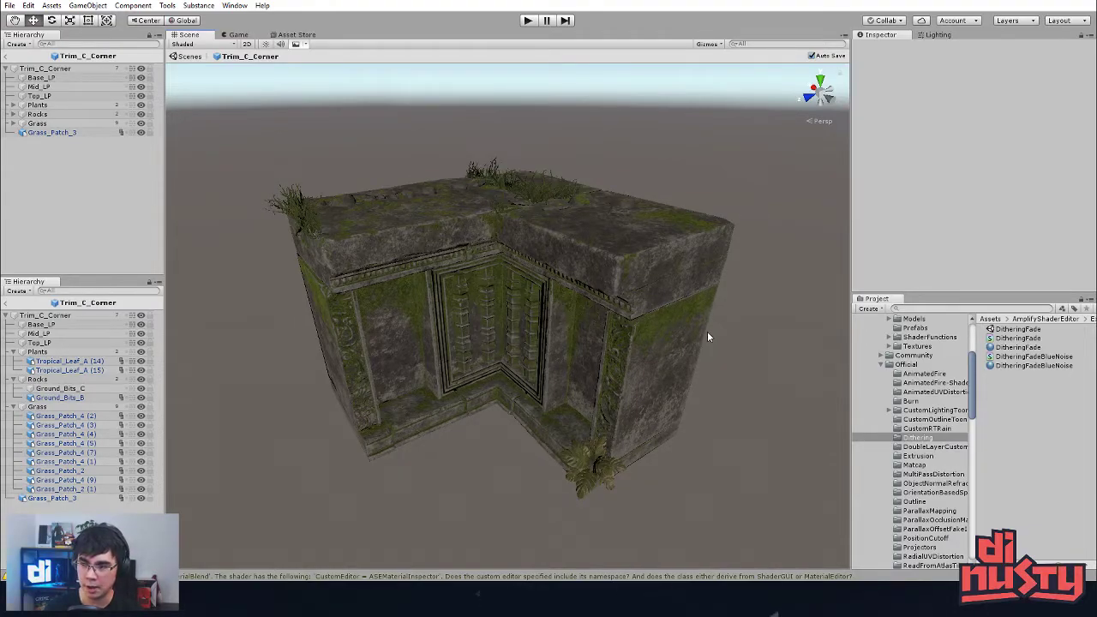
left_click(670, 274)
left_click(694, 242)
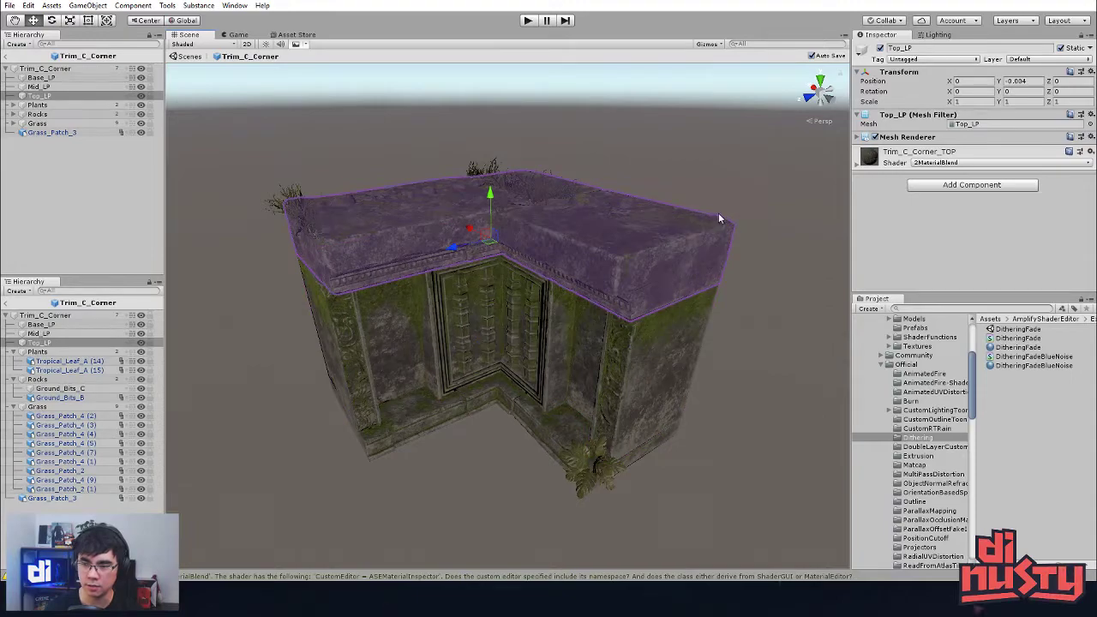
Step: Examine the top slab and middle section of Trim_C_Corner, checking the whole piece down to eye level
left_click(723, 204)
left_click(717, 239)
left_click(686, 343)
left_click(526, 445)
left_click(576, 369)
left_click(595, 285)
left_click(595, 285)
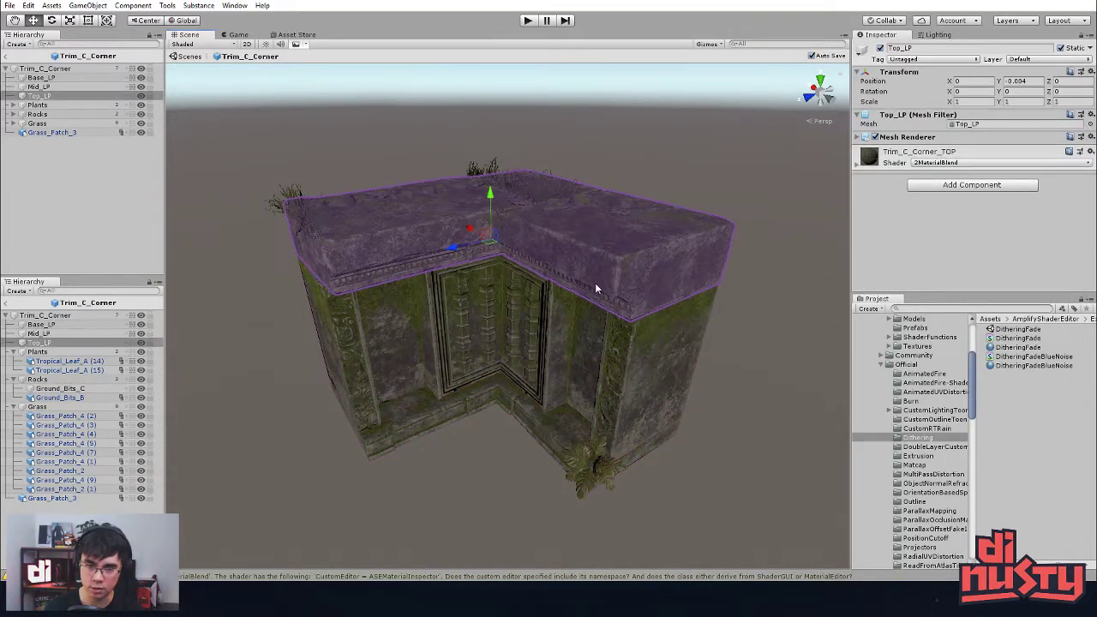
left_click(613, 417)
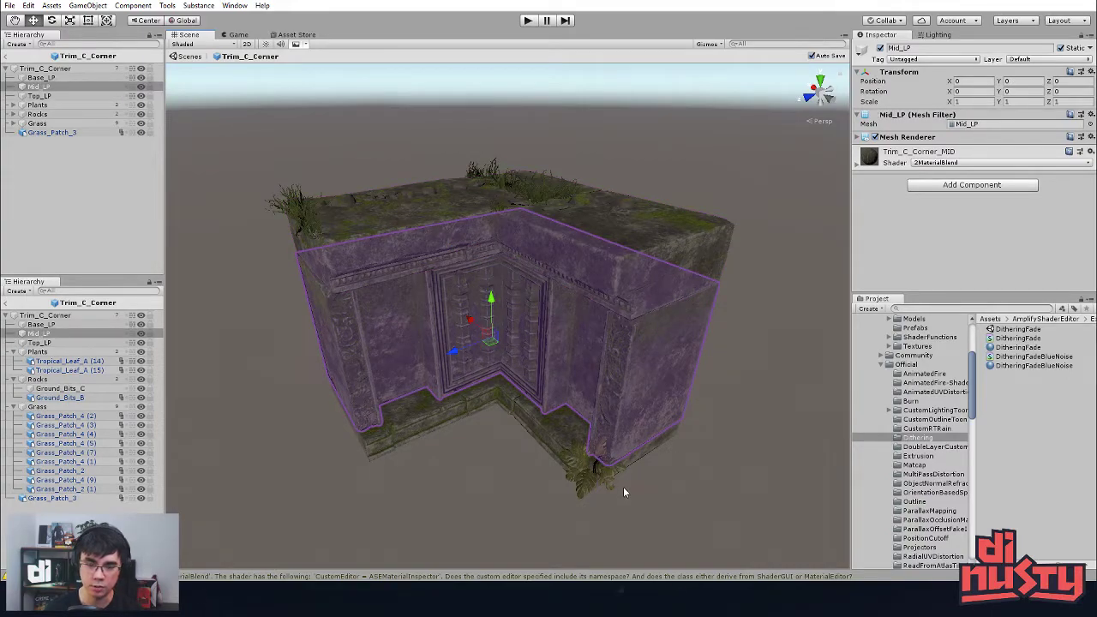
left_click_drag(635, 525, 708, 355, "alt")
left_click(736, 169)
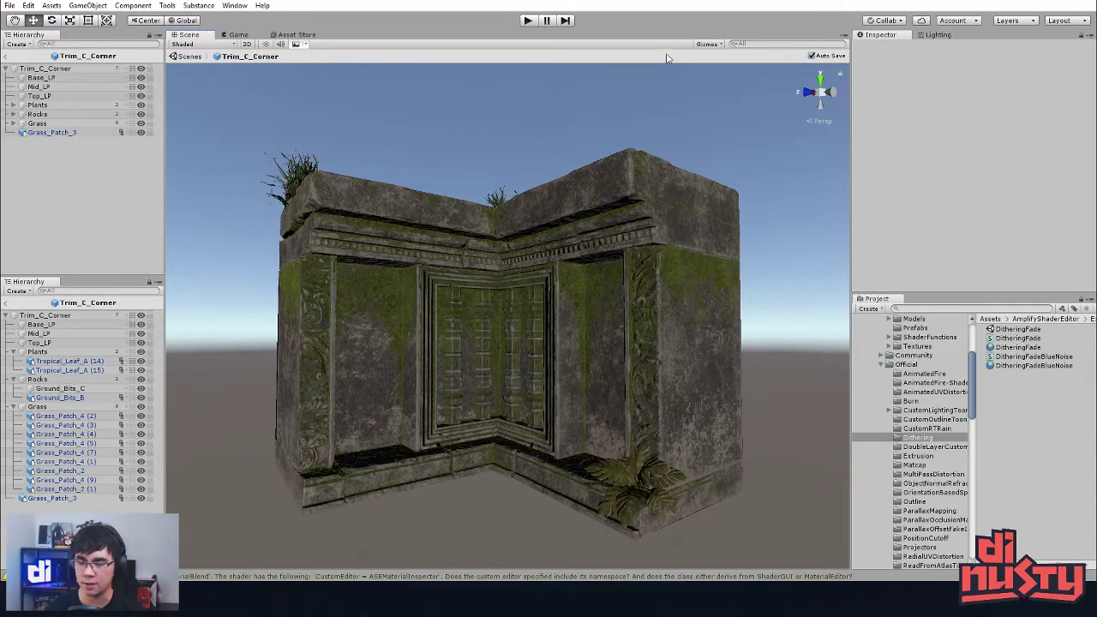
Step: Lower Grass_Patch_4 (9) at the inner corner of the top slab so its base sinks into the stone
left_click(494, 207)
key("f")
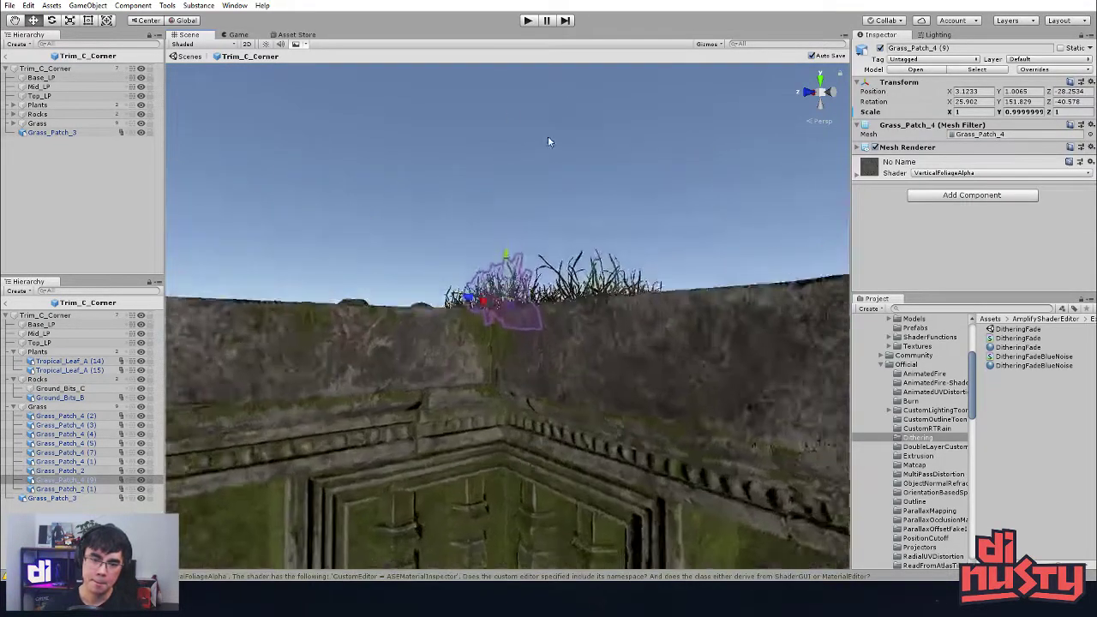
left_click_drag(480, 386, 412, 341, "alt")
left_click_drag(507, 275, 509, 294)
left_click(530, 216)
left_click_drag(530, 216, 473, 233, "alt")
Step: Lower Grass_Patch_3 near the inner corner so it sits into the surface of the top slab
left_click(480, 224)
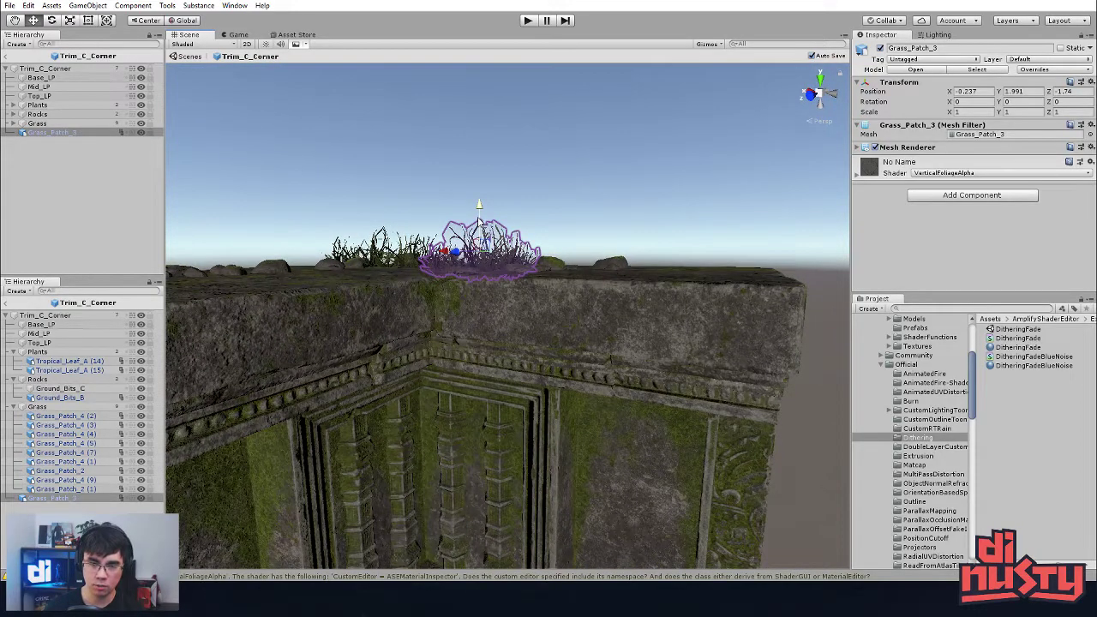
left_click_drag(489, 215, 677, 257, "alt")
left_click(756, 230)
left_click_drag(752, 230, 736, 184, "alt")
middle_click_drag(737, 184, 722, 401)
left_click_drag(722, 401, 588, 333, "alt")
left_click(581, 274)
mouse_move(586, 230)
left_mouse_down()
mouse_move(595, 238)
mouse_move(579, 249)
left_mouse_up()
key("w")
left_click(680, 286)
Step: Nudge a grass patch slightly sideways on the top slab and deselect it
scroll(681, 286, "down", 5)
left_click_drag(680, 287, 257, 283, "alt")
left_click(458, 293)
left_click_drag(469, 296, 473, 294)
left_click(495, 243)
left_click_drag(495, 244, 484, 273, "alt")
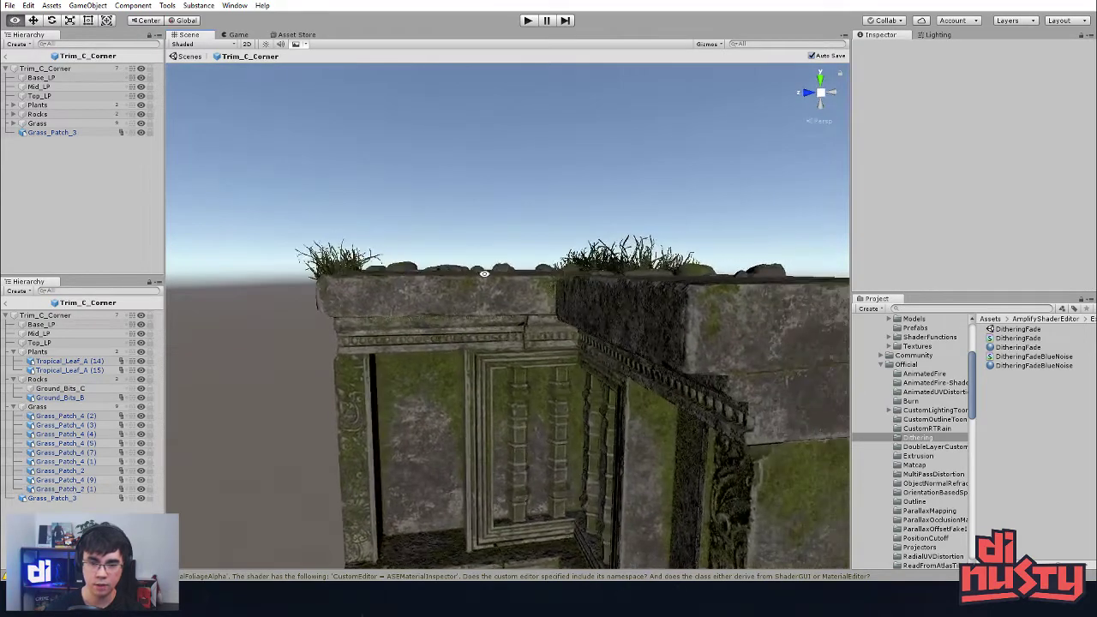
Step: Examine the grass and rocks on the top slab and the empty lower ledge from several angles
left_click_drag(620, 291, 581, 339, "alt")
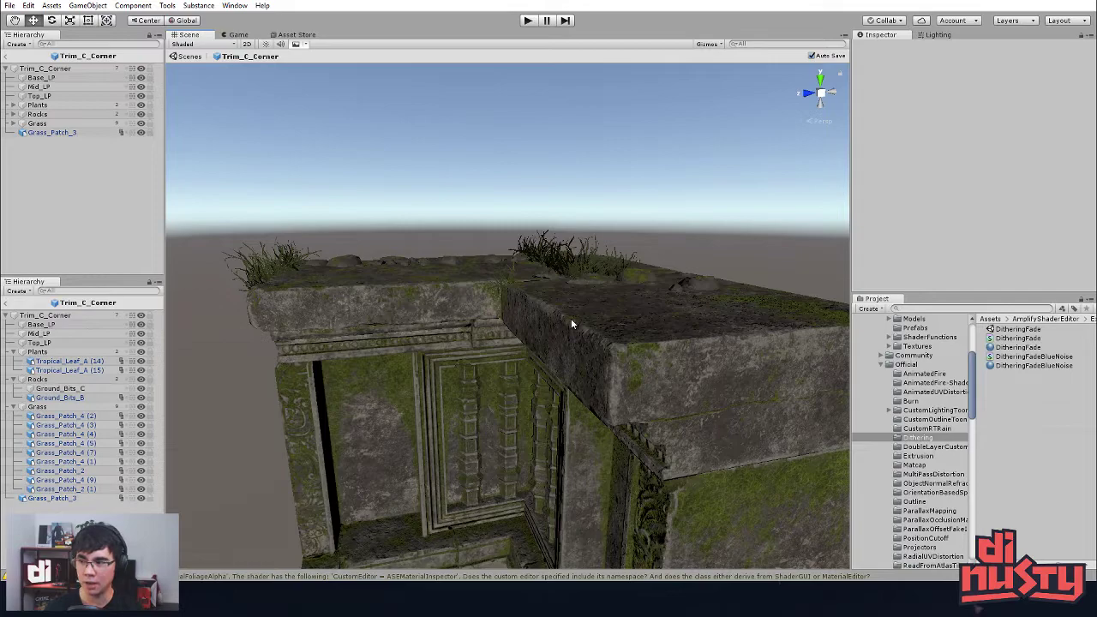
left_click_drag(568, 311, 573, 296, "alt")
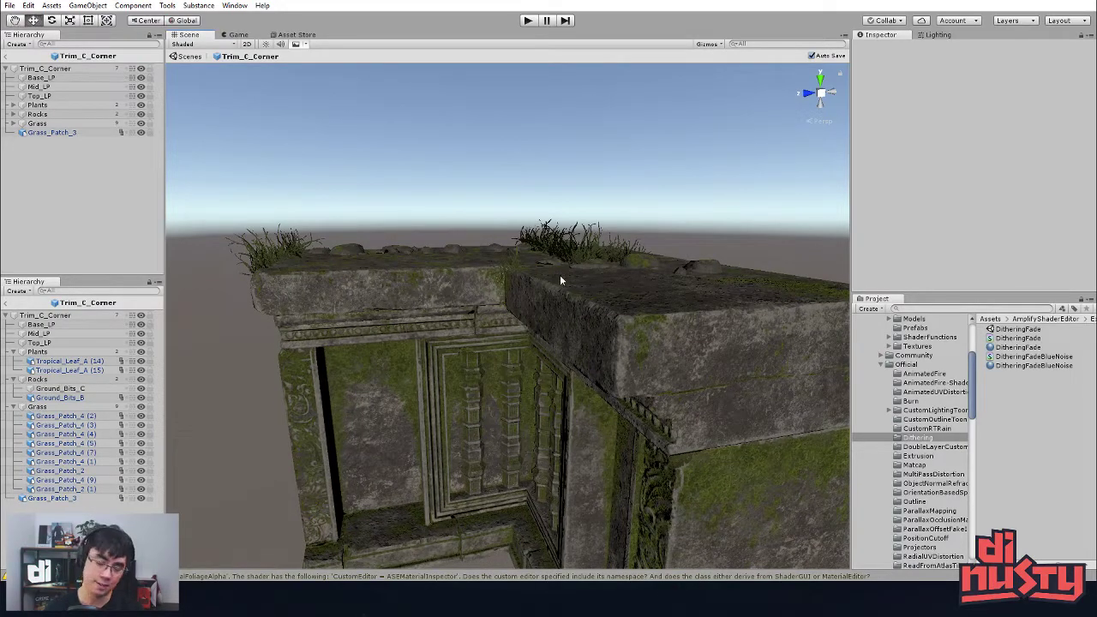
left_click_drag(578, 263, 572, 288, "alt")
middle_click_drag(571, 288, 541, 288)
left_click(480, 208)
left_click(554, 123)
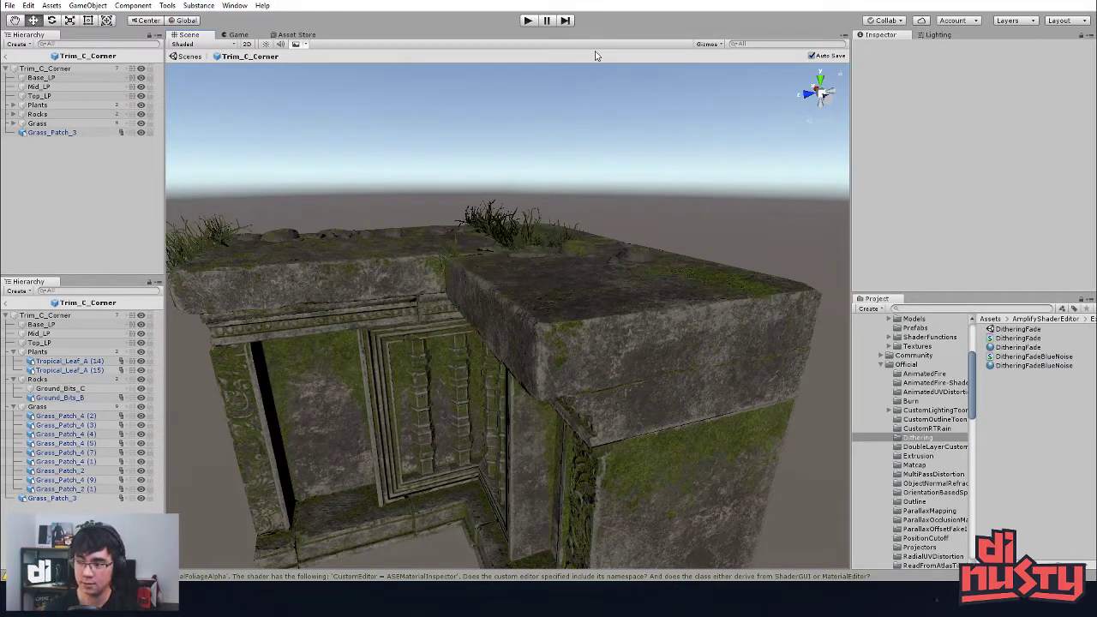
left_click_drag(625, 120, 610, 407, "alt")
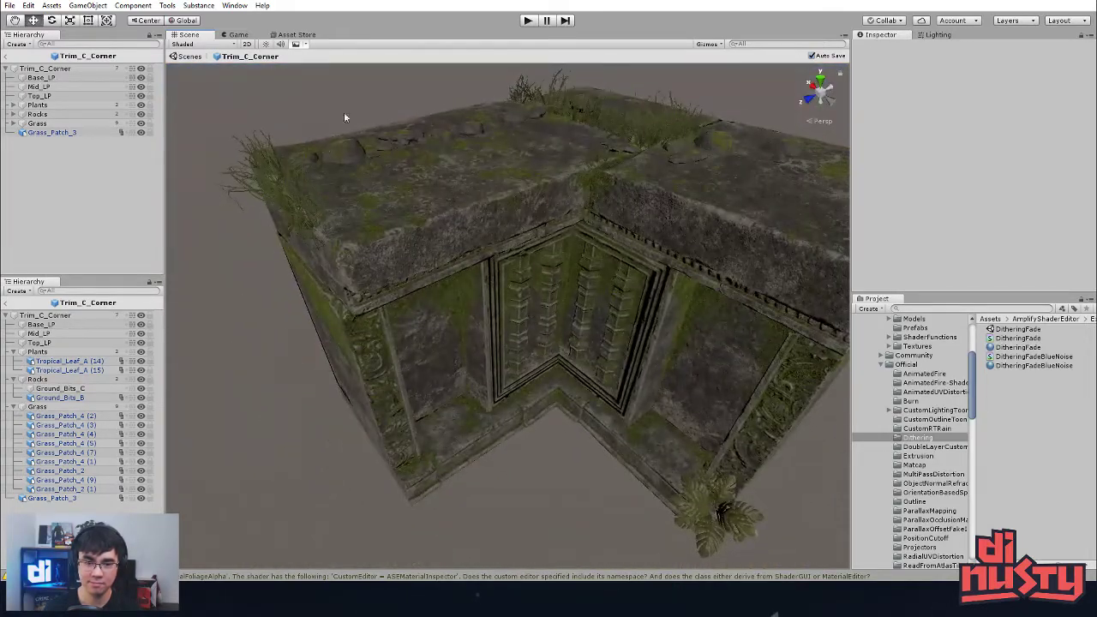
left_click(376, 137)
left_click_drag(370, 263, 399, 202, "alt")
left_click(273, 415)
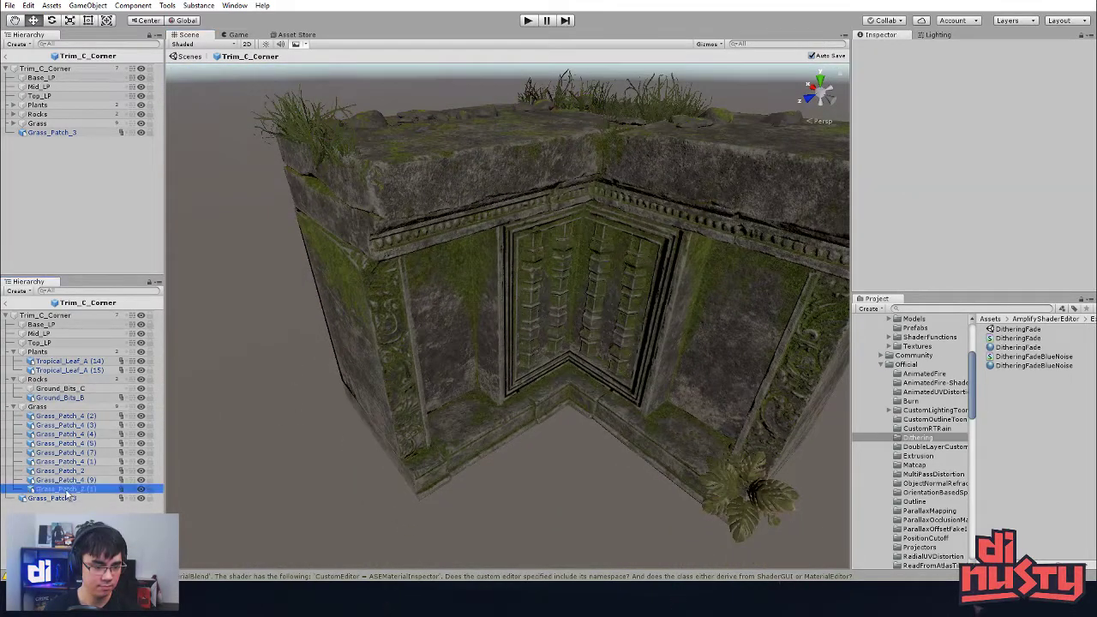
Step: Move the stray Tropical_Leaf_A (14) onto the lower ledge beside the carved panel and rotate it to fit
double_click(66, 490)
left_click(371, 447)
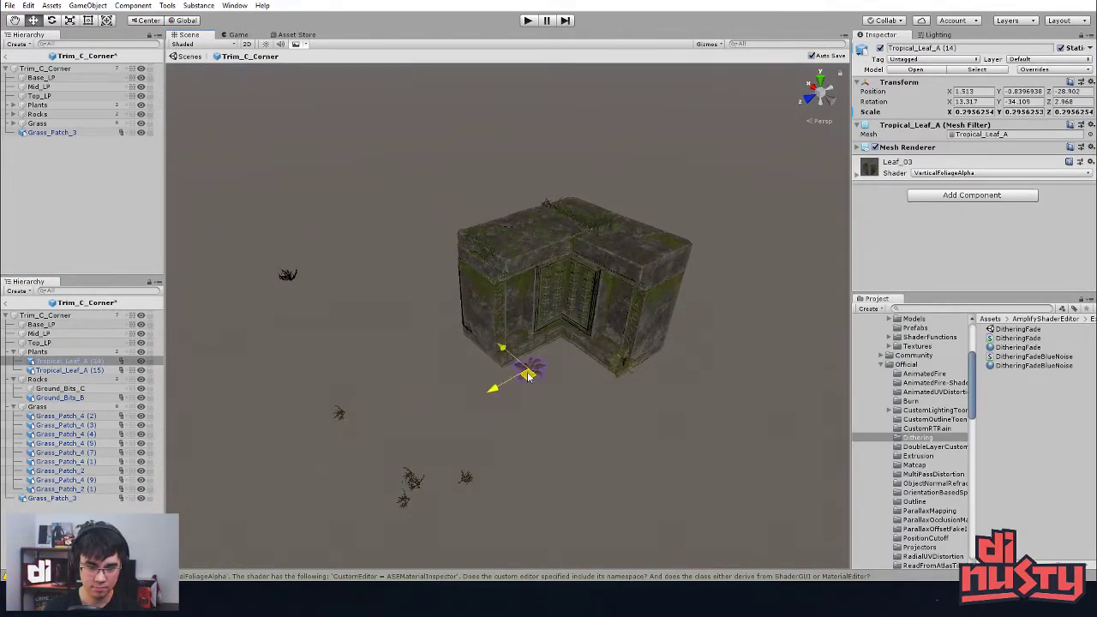
key("f")
left_click_drag(472, 358, 589, 317, "alt")
key("e")
left_click_drag(507, 337, 508, 290)
key("w")
left_click(509, 288)
left_click(507, 302)
left_click(549, 441)
Step: Move the stray Grass_Patch_4 (7) and Grass_Patch_4 (1) onto the lower ledge near the inner corner
scroll(531, 428, "down", 5)
left_click_drag(531, 411, 446, 422, "alt")
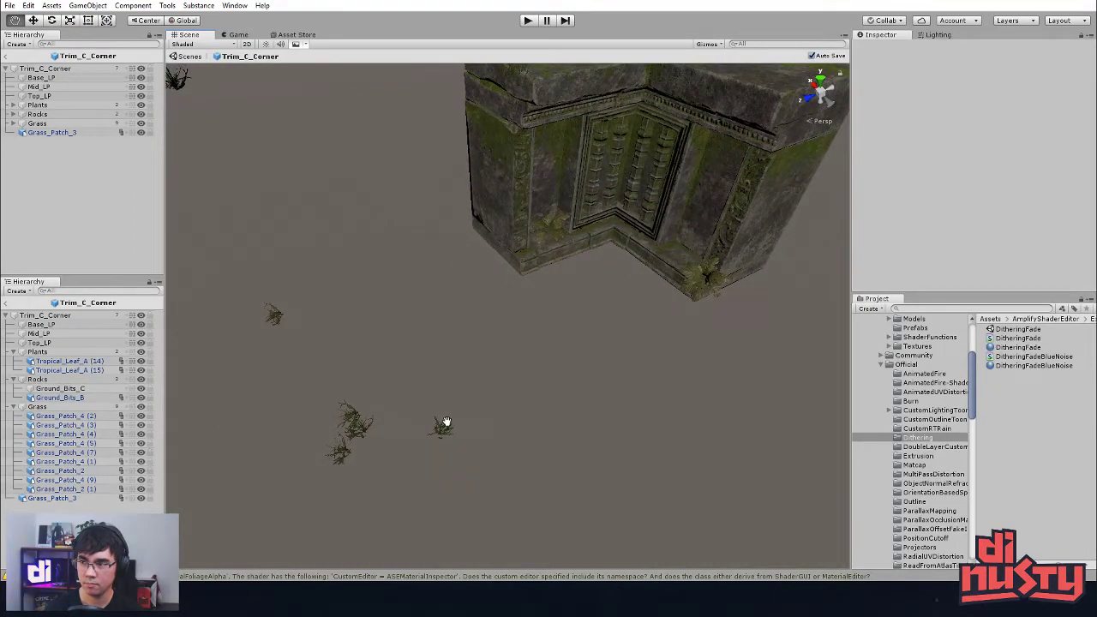
left_click_drag(446, 423, 458, 485, "alt")
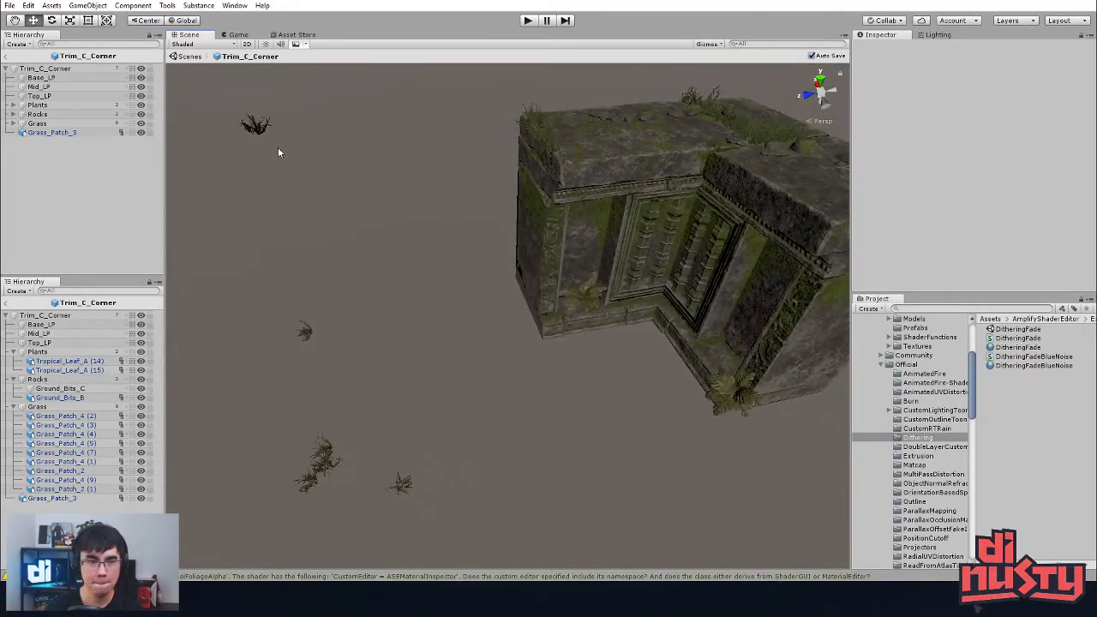
left_click(257, 127)
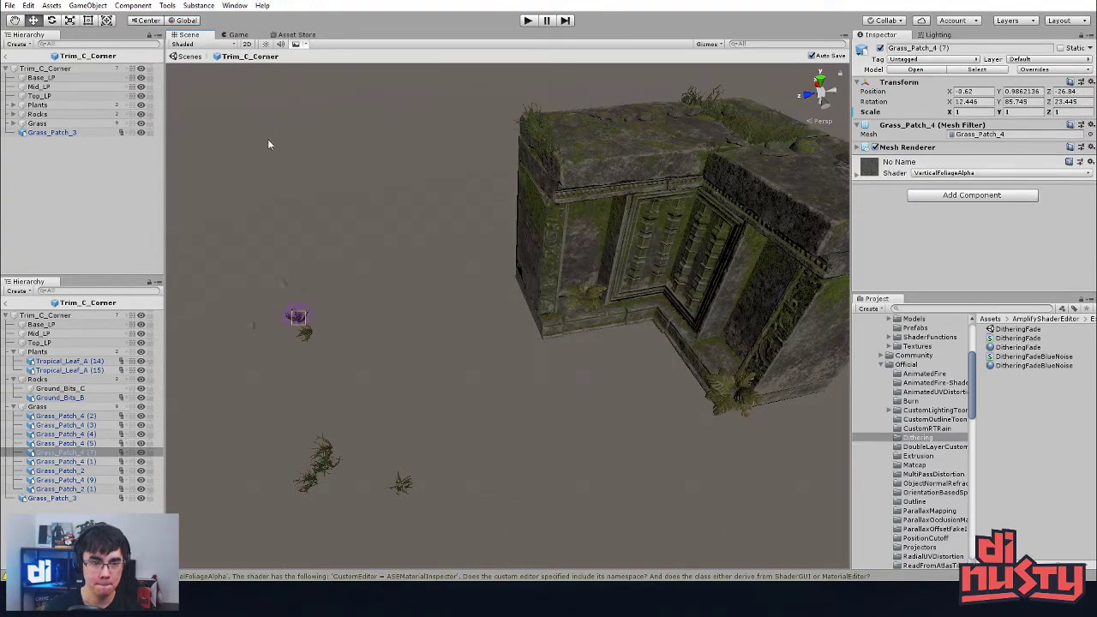
left_click(307, 333)
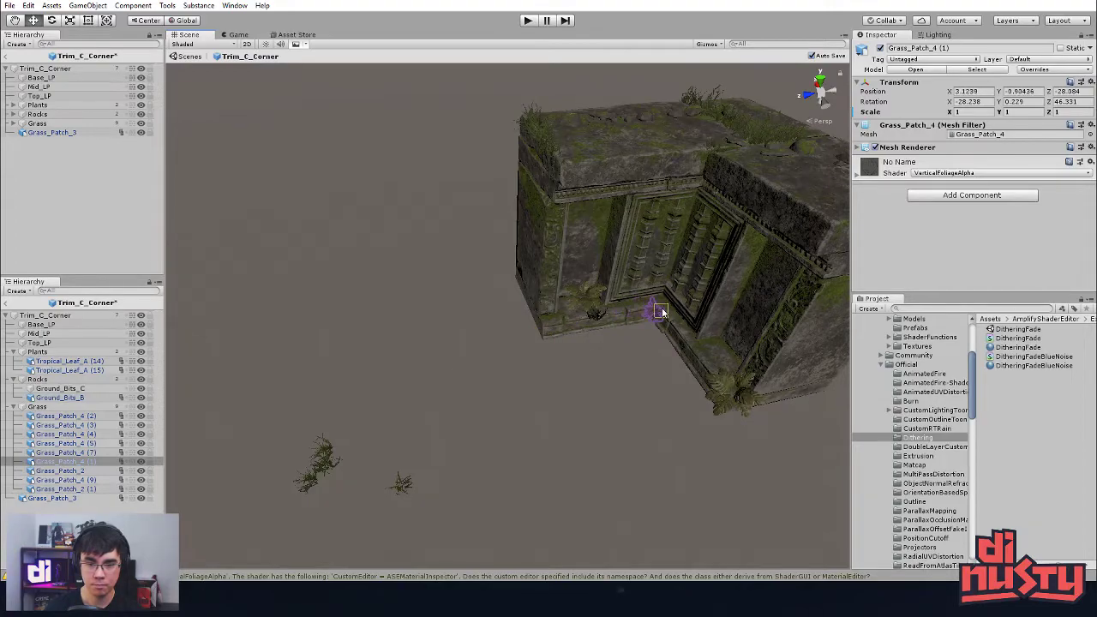
left_click_drag(663, 300, 662, 300, "ctrl+shift")
left_click_drag(575, 386, 497, 430, "alt")
left_click(495, 435)
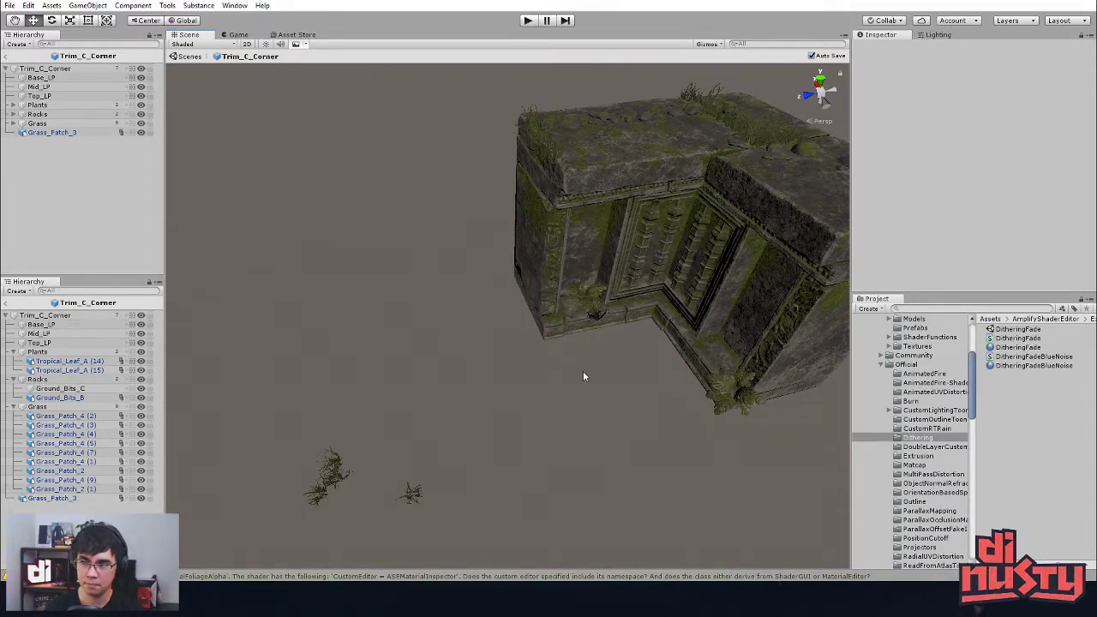
Step: Reposition and rotate Grass_Patch_4 (7) on the lower ledge so it sits against the wall beside the tropical leaf
left_click(596, 322)
left_click_drag(597, 320, 547, 362)
key("f")
key("w")
key("e")
key("w")
left_click_drag(479, 452, 542, 334, "alt")
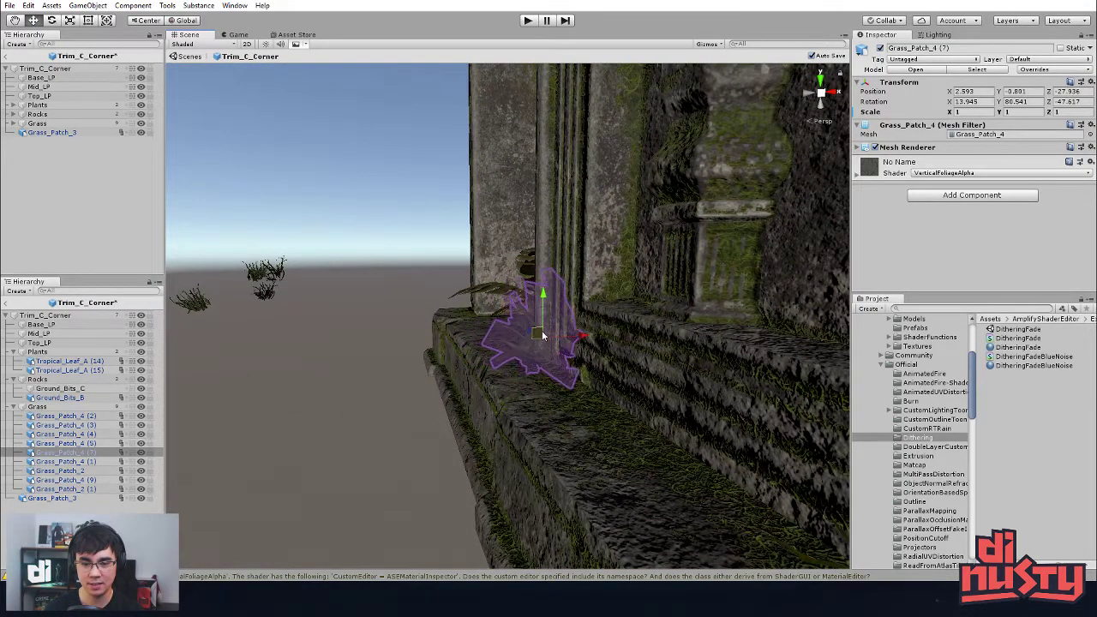
left_click_drag(527, 398, 390, 323, "alt")
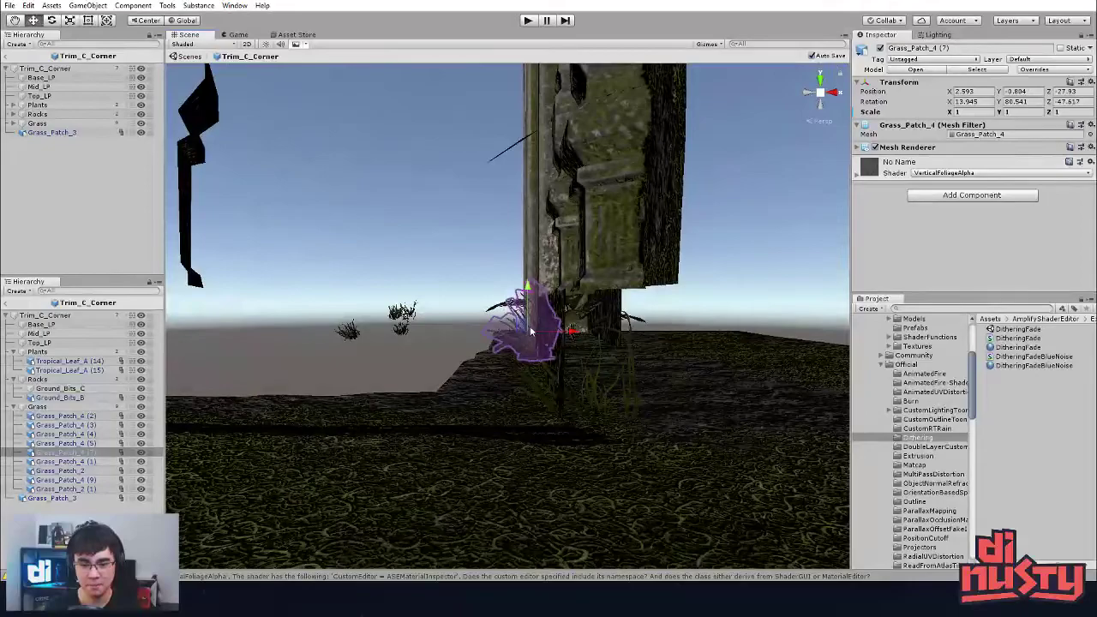
left_click_drag(518, 323, 508, 321)
Step: Delete the stray Grass_Patch_4 (5) lying away from the corner piece
left_click(401, 318)
left_click_drag(403, 325, 565, 373, "alt")
middle_click_drag(565, 372, 576, 398)
left_click_drag(576, 399, 541, 377, "alt")
scroll(541, 377, "down", 5)
middle_click_drag(541, 377, 534, 340)
left_click_drag(533, 340, 519, 377, "alt")
left_click(553, 411)
Step: Move the stray Grass_Patch_4 (3) onto the opposite lower ledge and tilt it against the carved wall
left_click(540, 405)
left_click_drag(536, 427, 445, 437)
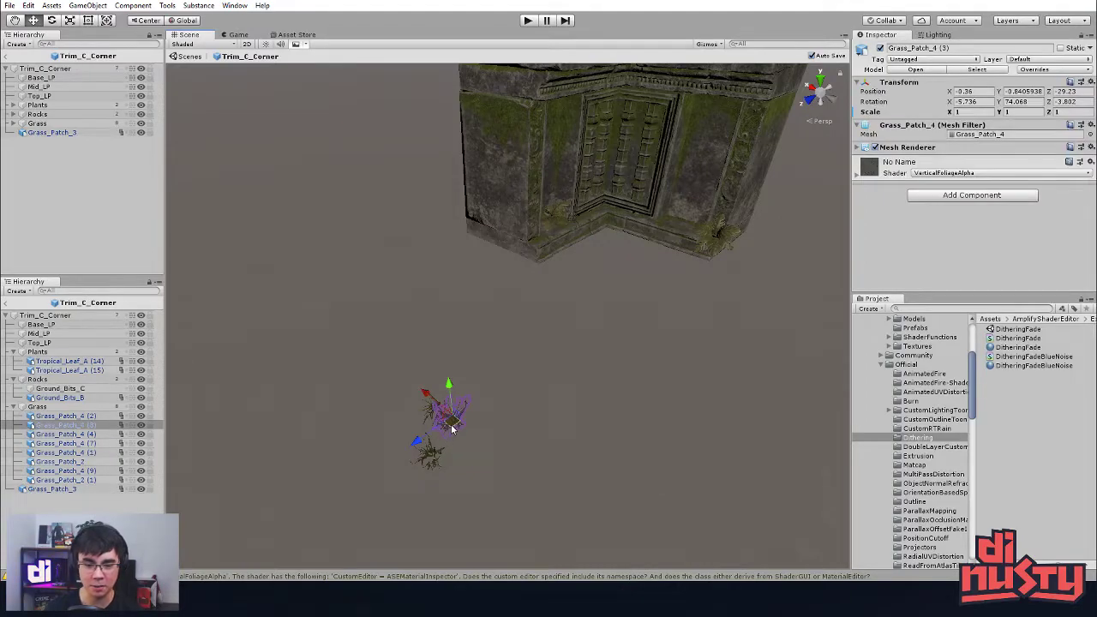
key("f")
left_click_drag(603, 283, 497, 254, "alt")
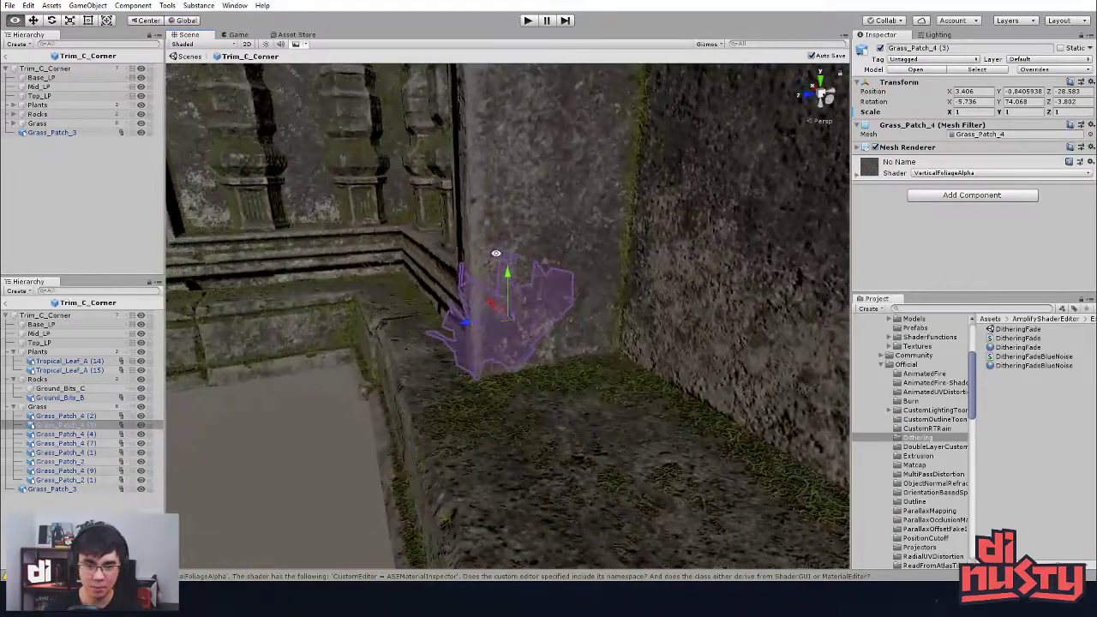
left_click_drag(495, 315, 392, 313)
key("e")
left_click(340, 429)
key("w")
left_click_drag(340, 428, 193, 367, "alt")
left_click(508, 335)
left_click_drag(500, 325, 401, 348)
scroll(521, 329, "down", 3)
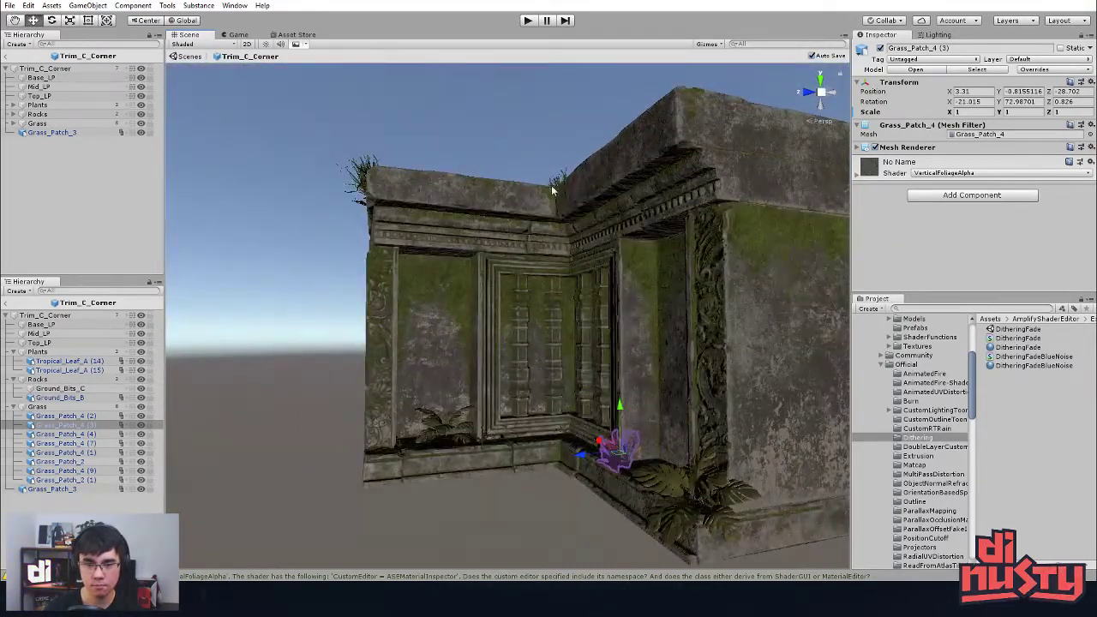
Step: Adjust the position and rotation of the small grass growing on the top slab near its inner corner
left_click(555, 184)
left_click(526, 171)
left_click(558, 179)
left_click_drag(541, 183, 543, 183)
left_click(490, 147)
left_click_drag(490, 147, 650, 334, "alt")
left_click(397, 239)
key("e")
left_click_drag(397, 239, 427, 266, "alt")
key("w")
left_click(683, 341)
left_click_drag(683, 340, 536, 268, "alt")
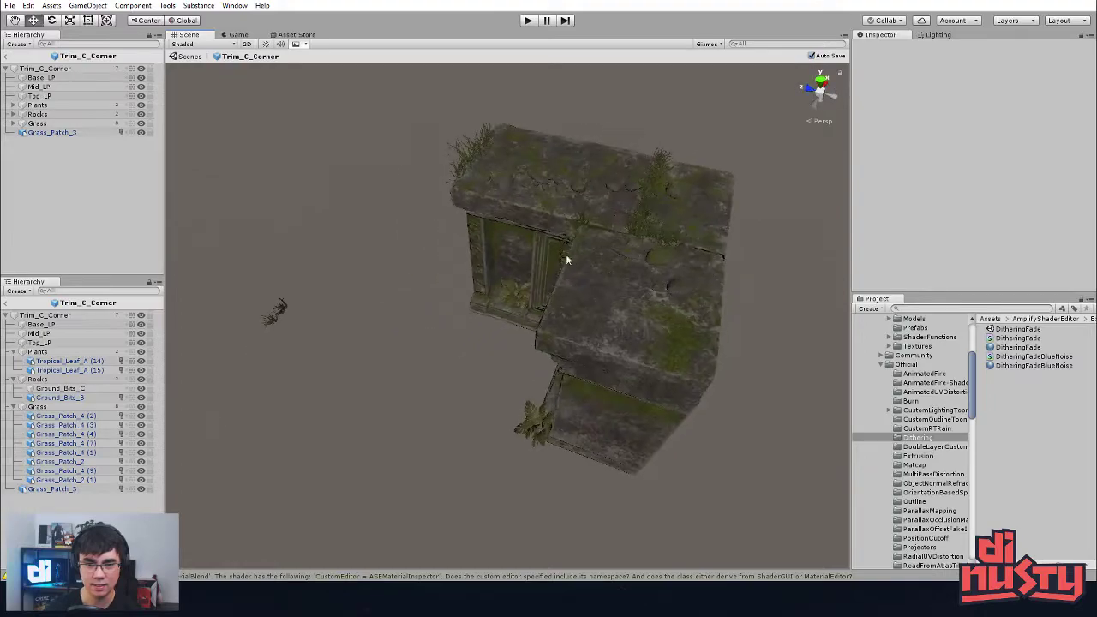
Step: Duplicate Grass_Patch_3, move the copy to the bare outer corner of the top slab and rotate it
left_click(678, 254)
middle_click_drag(679, 255, 477, 240)
left_click_drag(476, 240, 617, 360, "alt")
key("ctrl+d")
left_click_drag(378, 156, 310, 325)
key("e")
left_click_drag(318, 368, 558, 180)
key("w")
middle_click_drag(337, 319, 518, 315)
right_click_drag(519, 315, 527, 338, "alt")
left_click_drag(527, 339, 507, 326, "alt")
key("e")
key("w")
left_click(698, 428)
left_click_drag(699, 428, 686, 292, "alt")
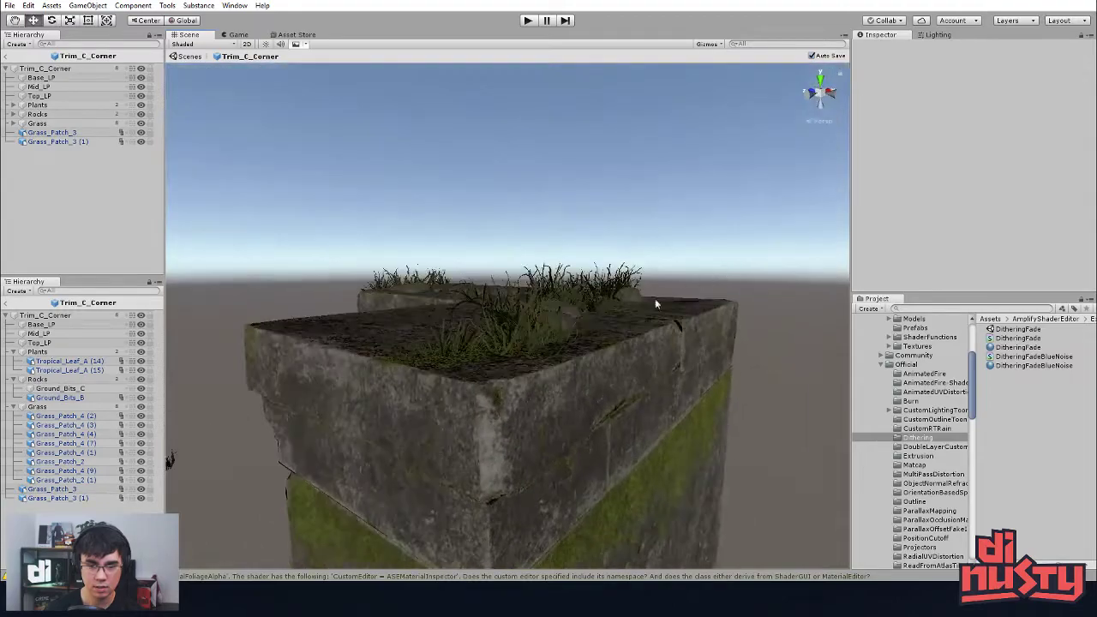
Step: Fine-tune the height and tilt of Grass_Patch_3 (1) so it sits flush on the outer corner of the slab
left_click(497, 323)
left_click_drag(494, 299, 494, 290)
left_click(500, 213)
left_click_drag(500, 213, 763, 301, "alt")
left_click(508, 357)
mouse_move(508, 357)
left_mouse_down("alt")
mouse_move(500, 341)
mouse_move(517, 343)
left_mouse_up("alt")
left_click(743, 354)
left_click_drag(743, 354, 447, 292, "alt")
left_click(444, 319)
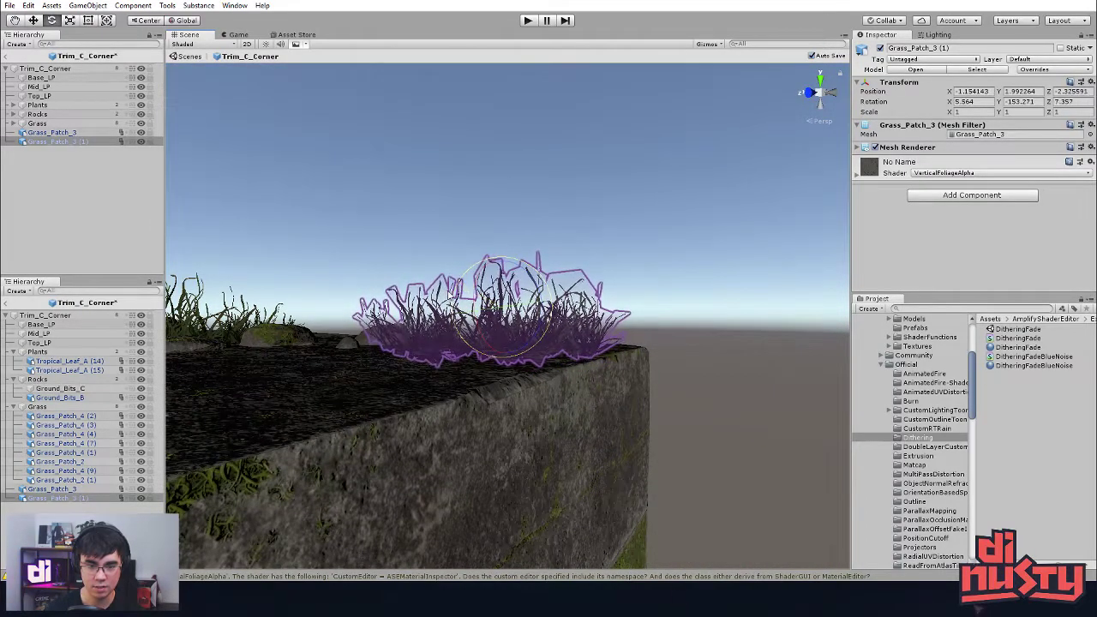
left_click_drag(502, 262, 501, 267)
left_click(711, 324)
left_click_drag(711, 324, 634, 385, "alt")
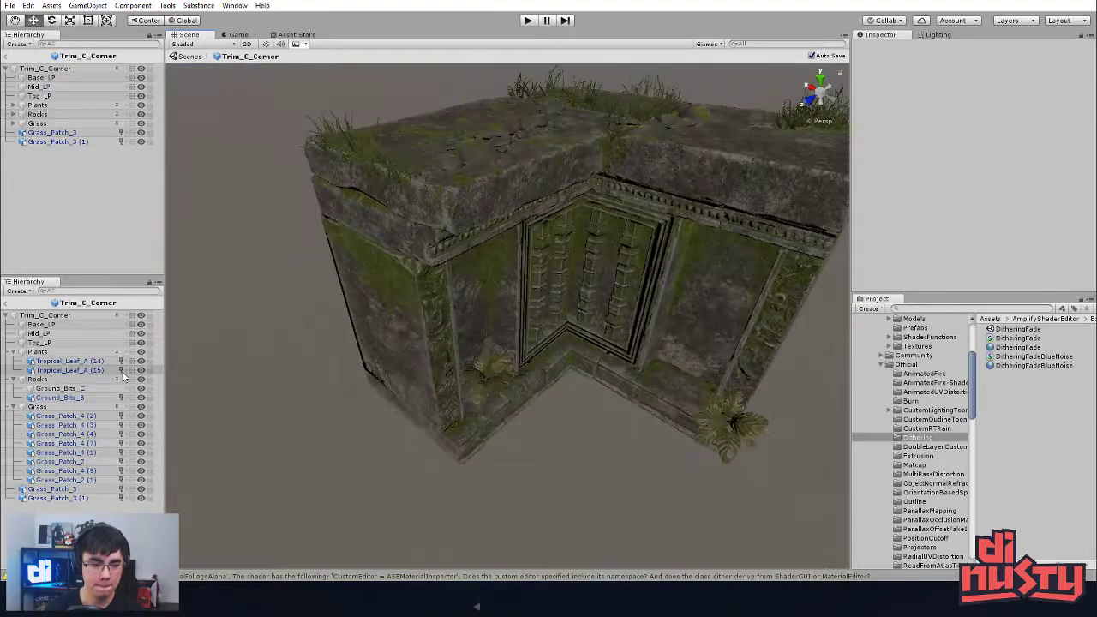
Step: Put Grass_Patch_3 and Grass_Patch_3 (1) into the Grass group, and collapse the Plants, Rocks and Grass groups
left_click(60, 497)
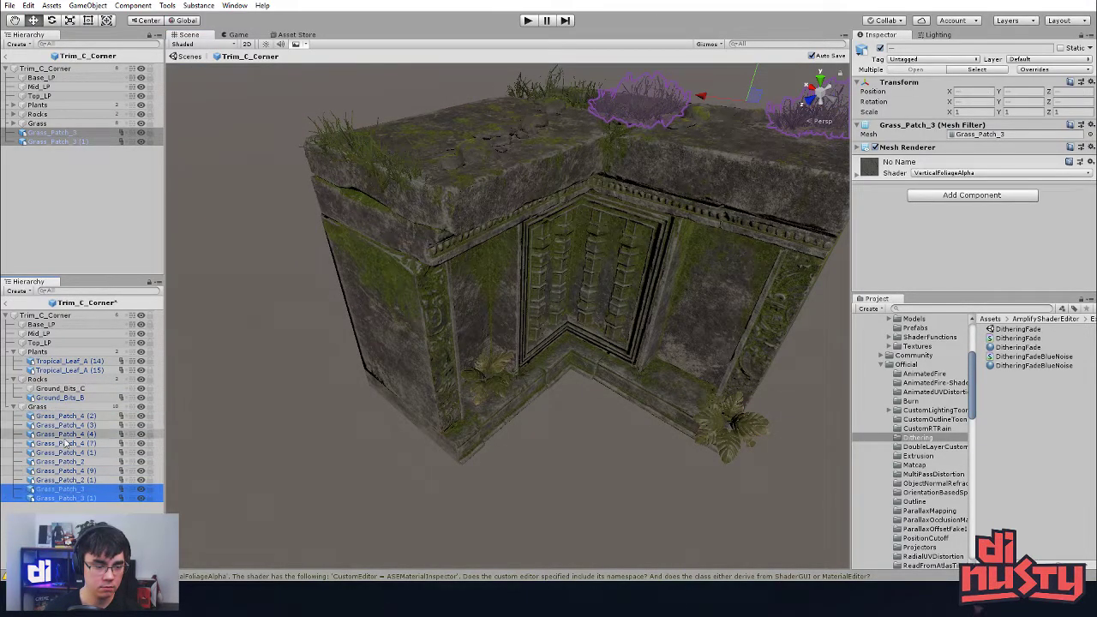
left_click(220, 416)
left_click(12, 352)
left_click(13, 361)
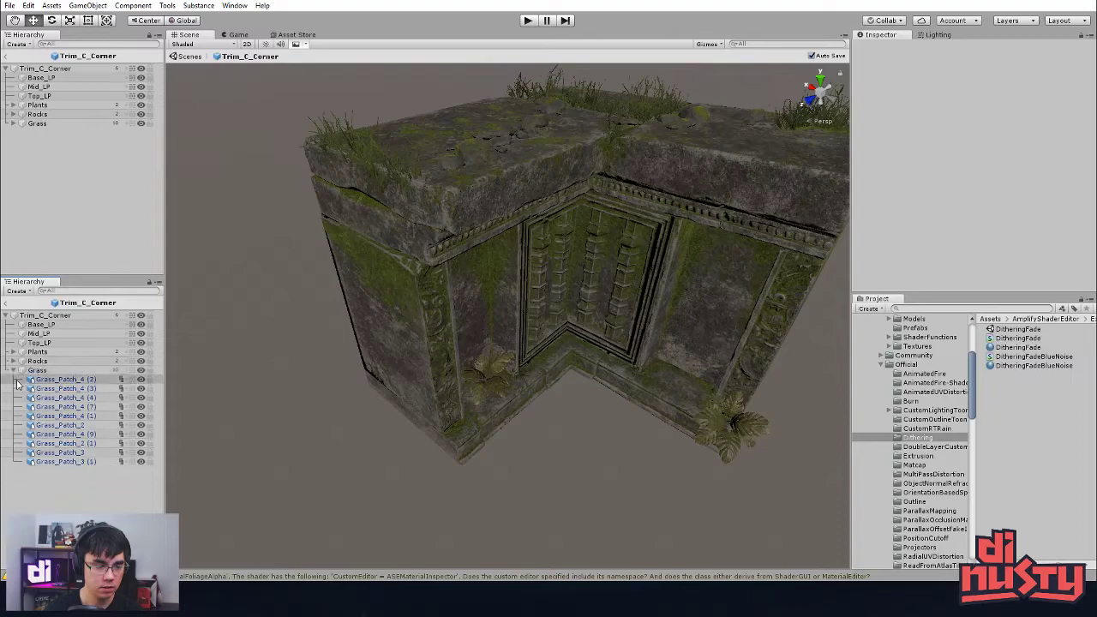
left_click(13, 370)
Step: Create an empty object named Stone in the Trim_C_Corner prefab
left_click(39, 342)
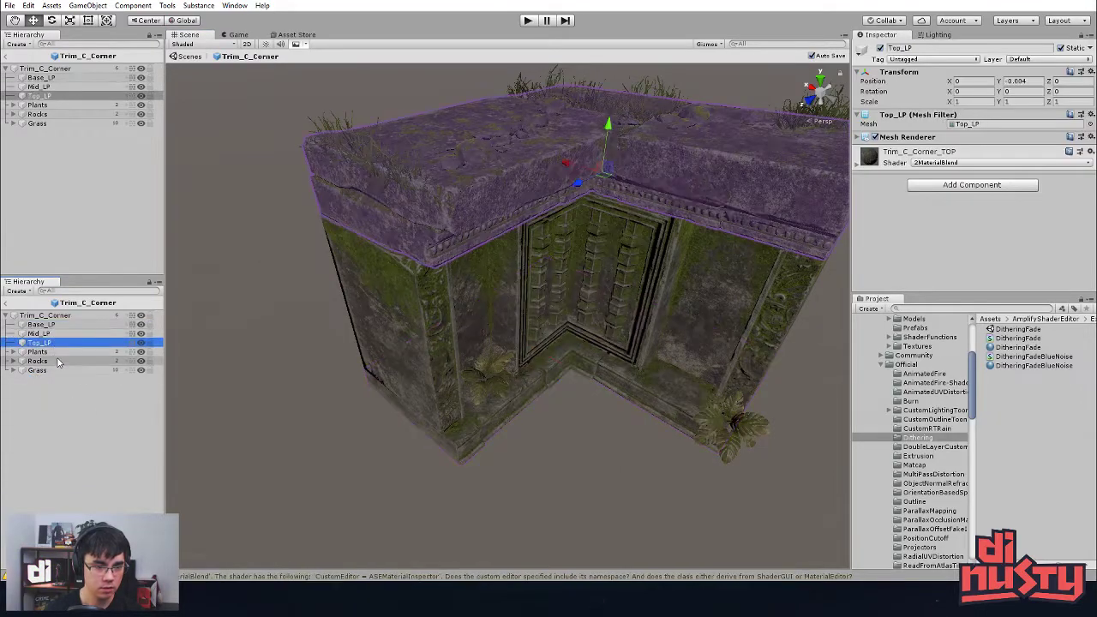
left_click(59, 326)
left_click(57, 343, "shift")
left_click(53, 399)
right_click(52, 399)
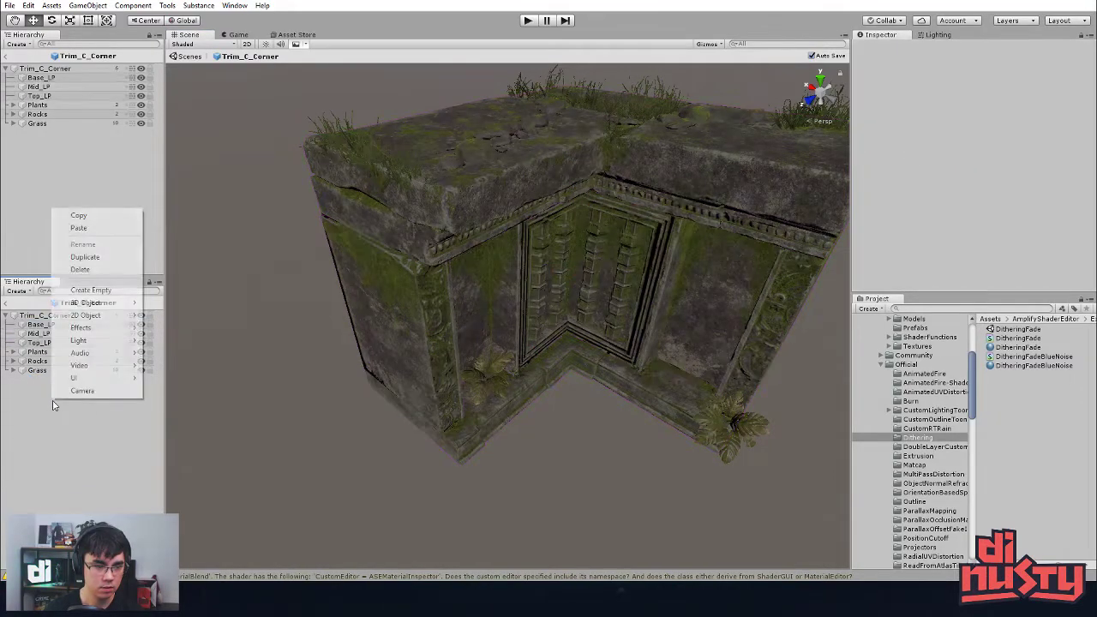
left_click(45, 401)
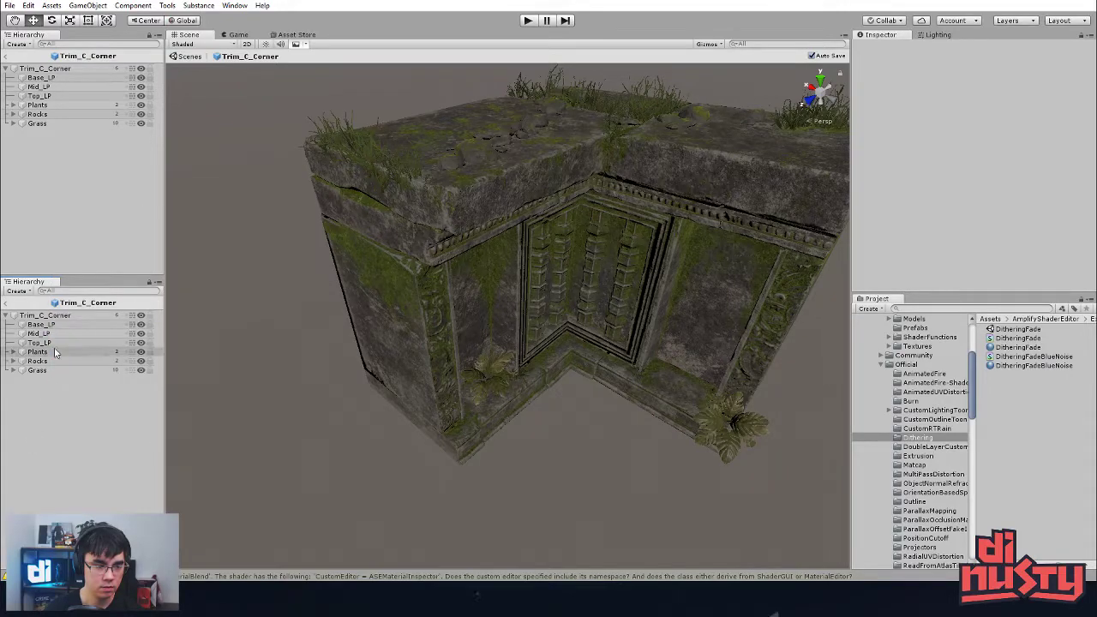
right_click(55, 396)
left_click(94, 299)
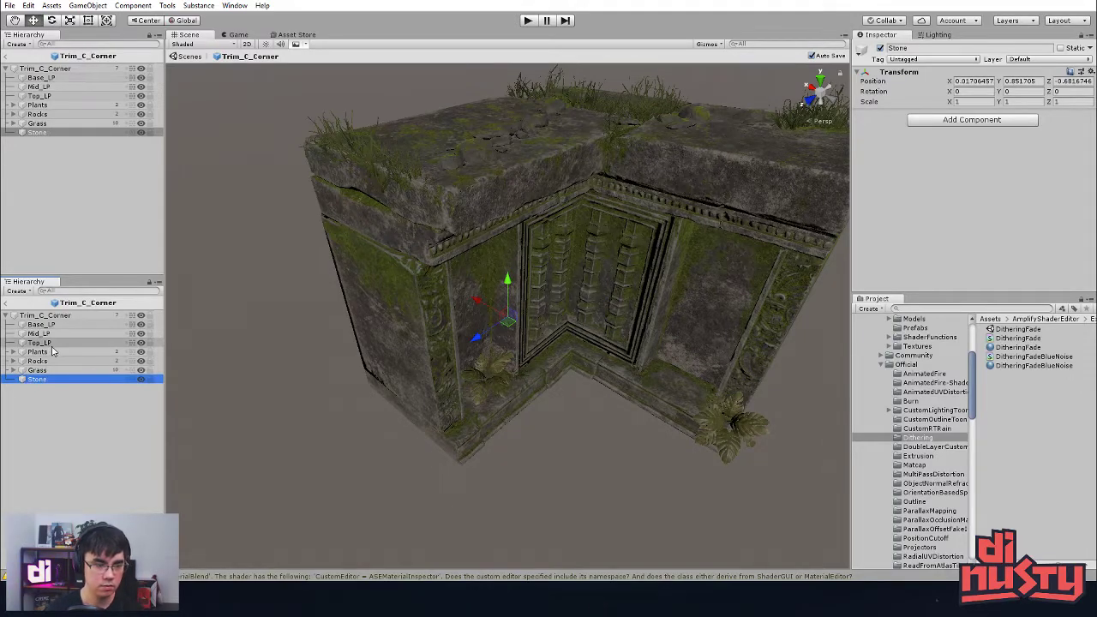
Step: Nest Base_LP, Mid_LP and Top_LP under the Stone object
left_click(51, 344)
left_click(48, 325, "shift")
left_click_drag(54, 343, 45, 383)
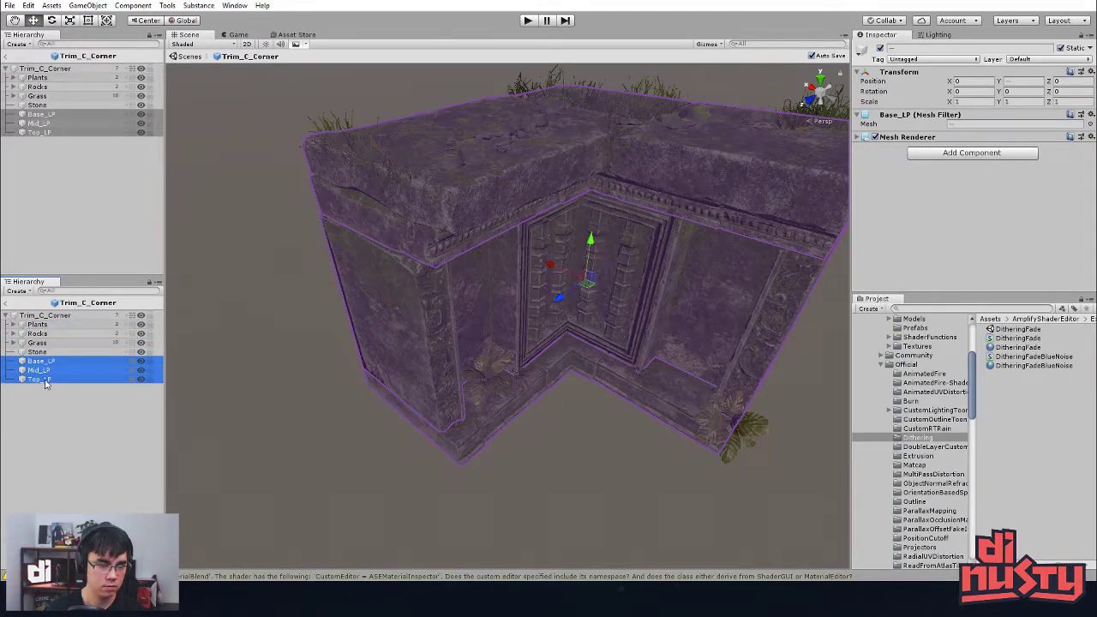
left_click(46, 394)
left_click(44, 362)
left_click(45, 379, "shift")
left_click_drag(54, 359, 38, 352)
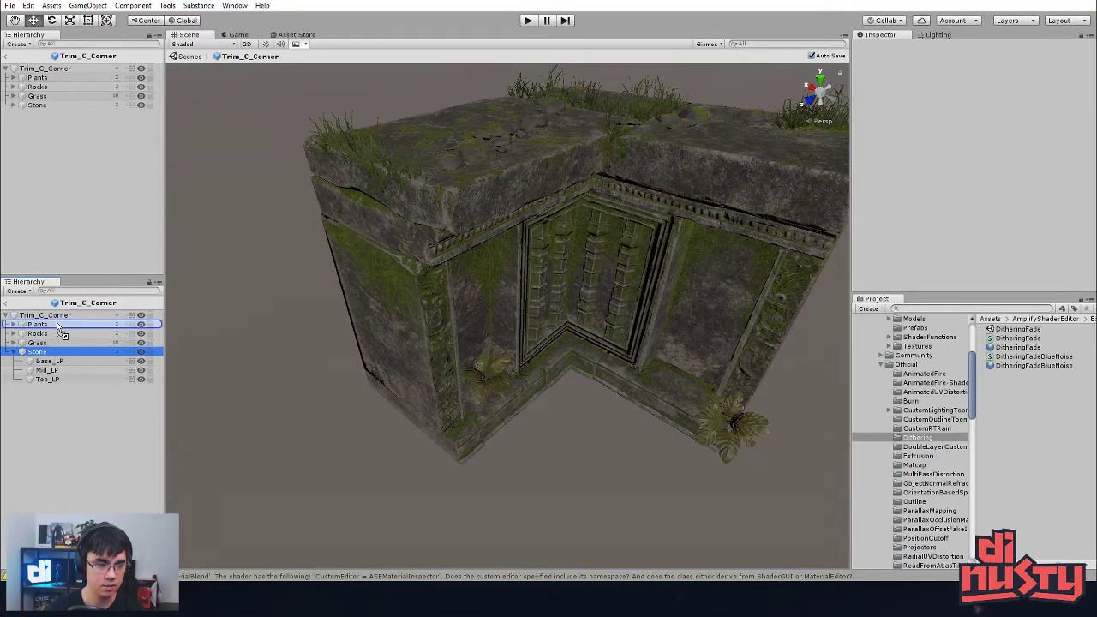
Step: Move the Stone group above Plants in the hierarchy and collapse it
left_click(60, 324)
left_click_drag(254, 382, 300, 394)
left_click(13, 324)
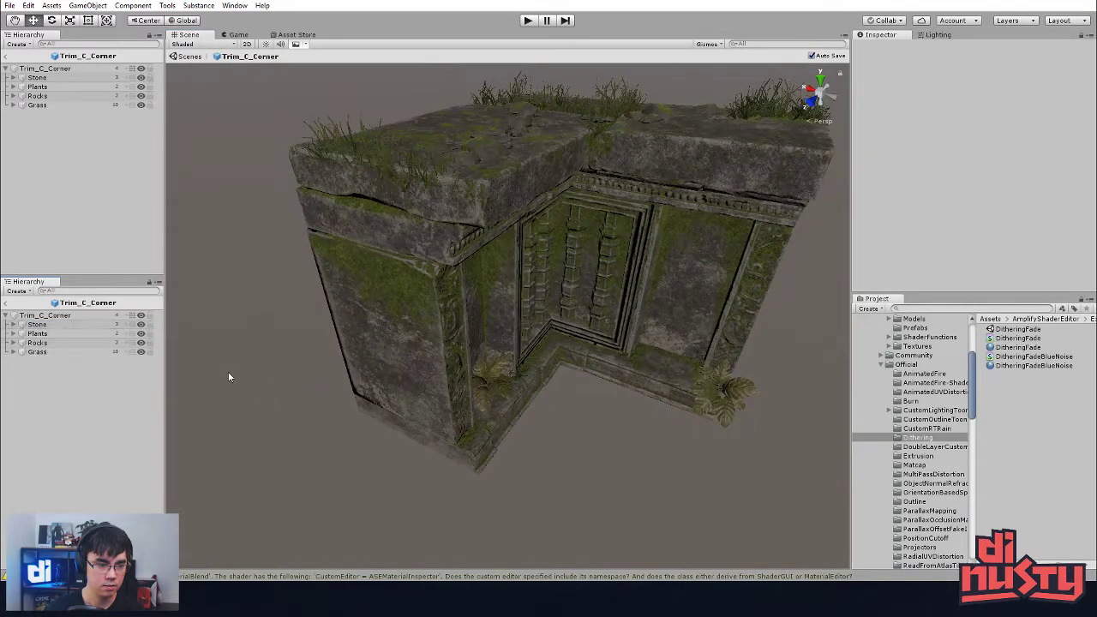
Step: Save the Trim_C_Corner prefab and open it for editing again from the scene
left_click_drag(214, 373, 289, 444, "alt")
right_click_drag(289, 444, 294, 447, "alt")
left_click_drag(294, 446, 276, 353, "alt")
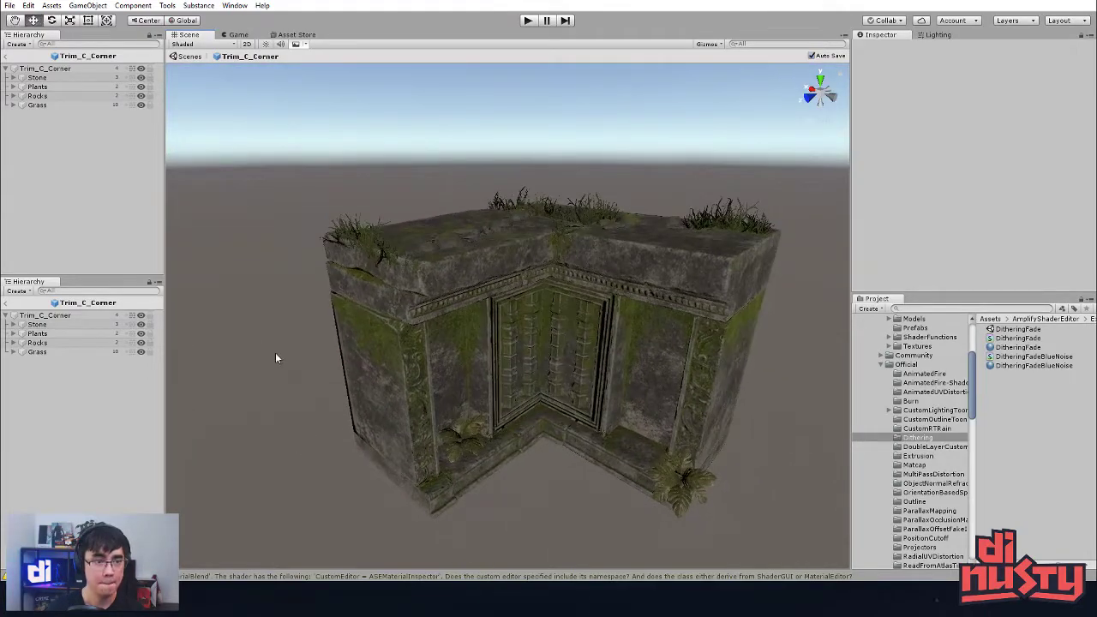
left_click(465, 133)
left_click_drag(463, 194, 458, 169, "alt")
key("ctrl+s")
left_click(621, 471)
left_click(698, 226)
left_click(699, 226)
left_click(696, 343)
left_click(700, 262)
left_click(915, 69)
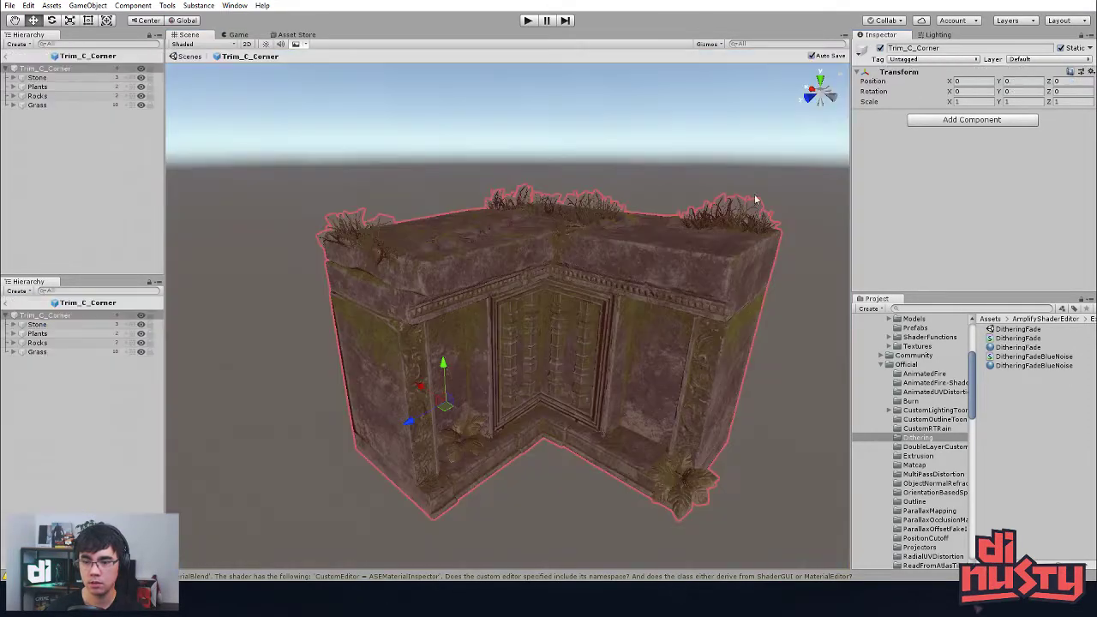
Step: Delete the stray grass patches lying away from the Trim_C_Corner block and return to the scene
left_click_drag(630, 341, 626, 392, "alt")
scroll(624, 392, "down", 5)
middle_click_drag(529, 403, 551, 266)
left_click_drag(408, 273, 624, 430)
key("Delete")
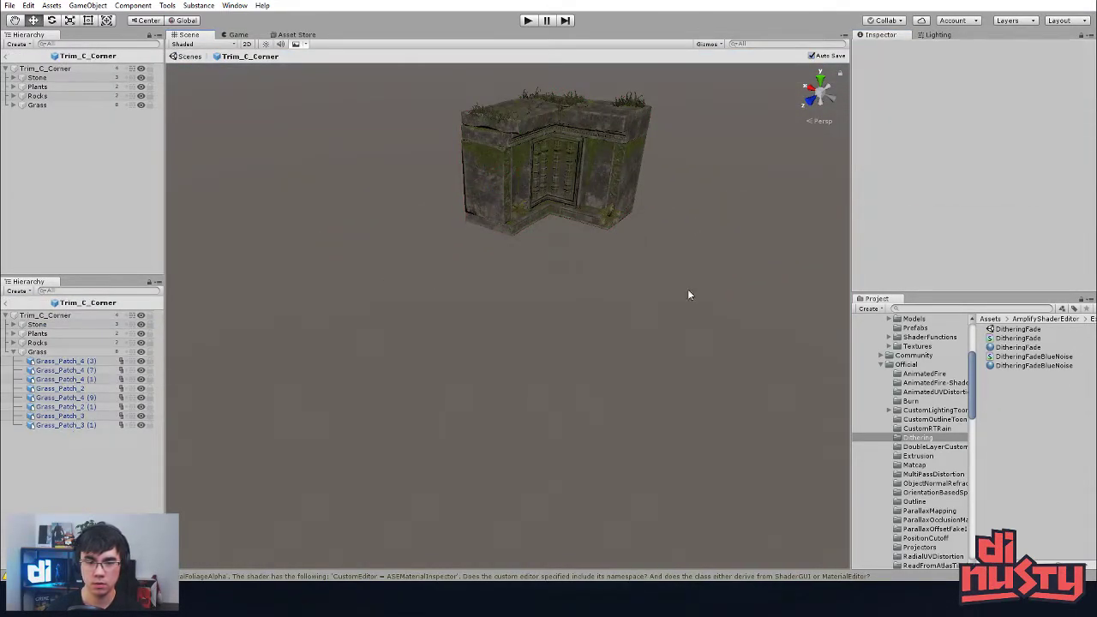
left_click(184, 56)
Step: Examine the Trim_C_Corner piece beside the adjoining walls, checking its top surface from several angles
left_click(494, 156)
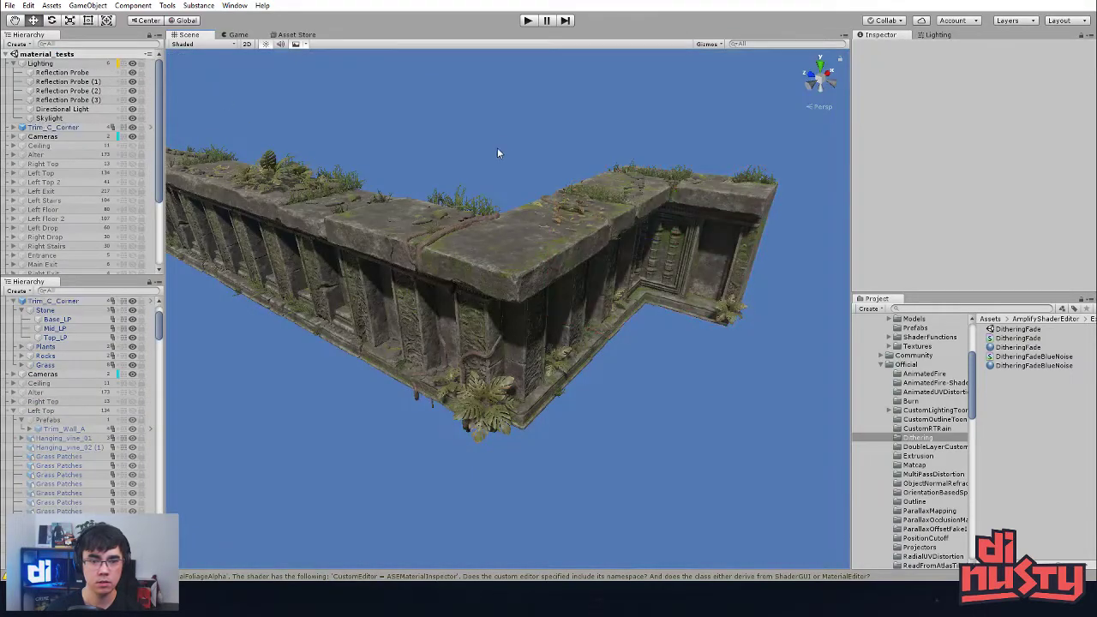
left_click(680, 233)
left_click_drag(680, 233, 643, 323, "alt")
middle_click_drag(643, 323, 397, 475)
left_click_drag(397, 475, 443, 421, "alt")
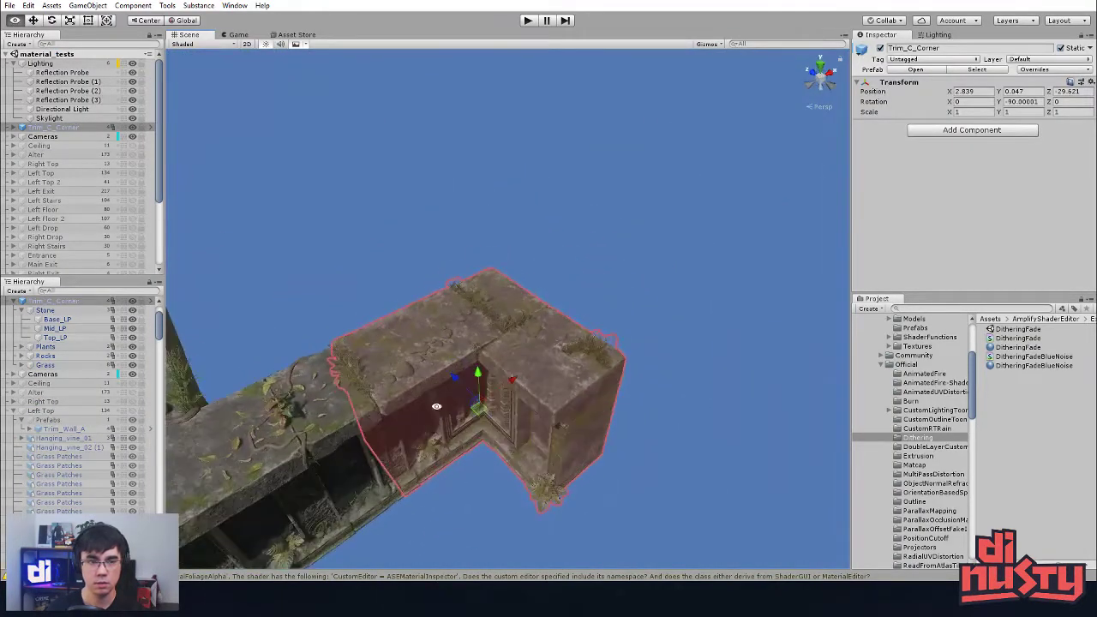
left_click(145, 20)
left_click(152, 23)
left_click(500, 232)
left_click_drag(499, 232, 671, 326, "alt")
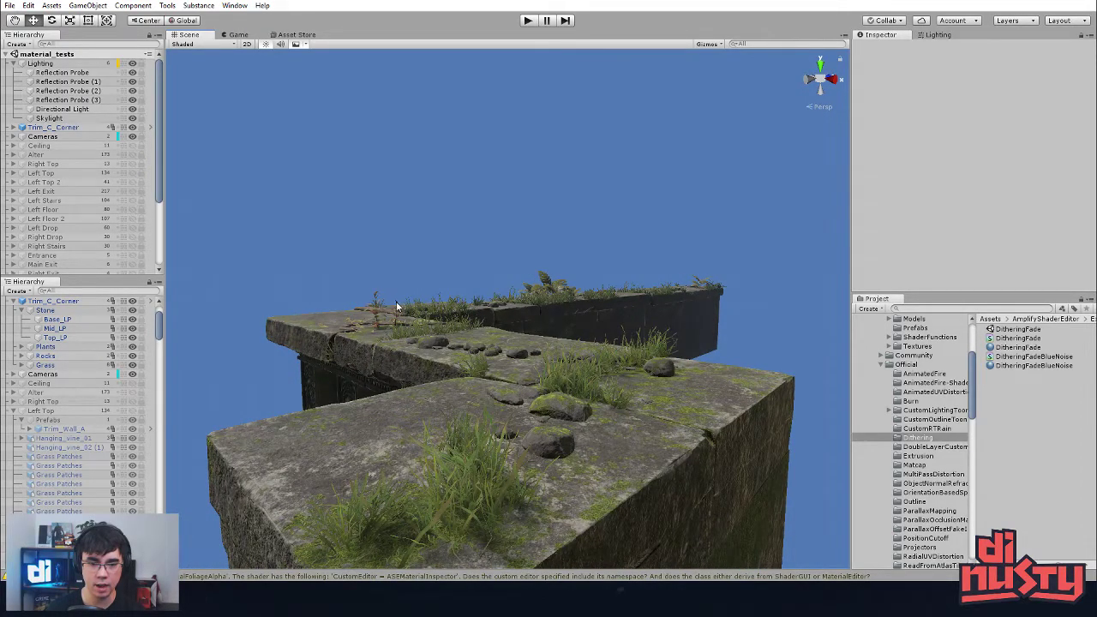
left_click_drag(356, 393, 398, 395, "alt")
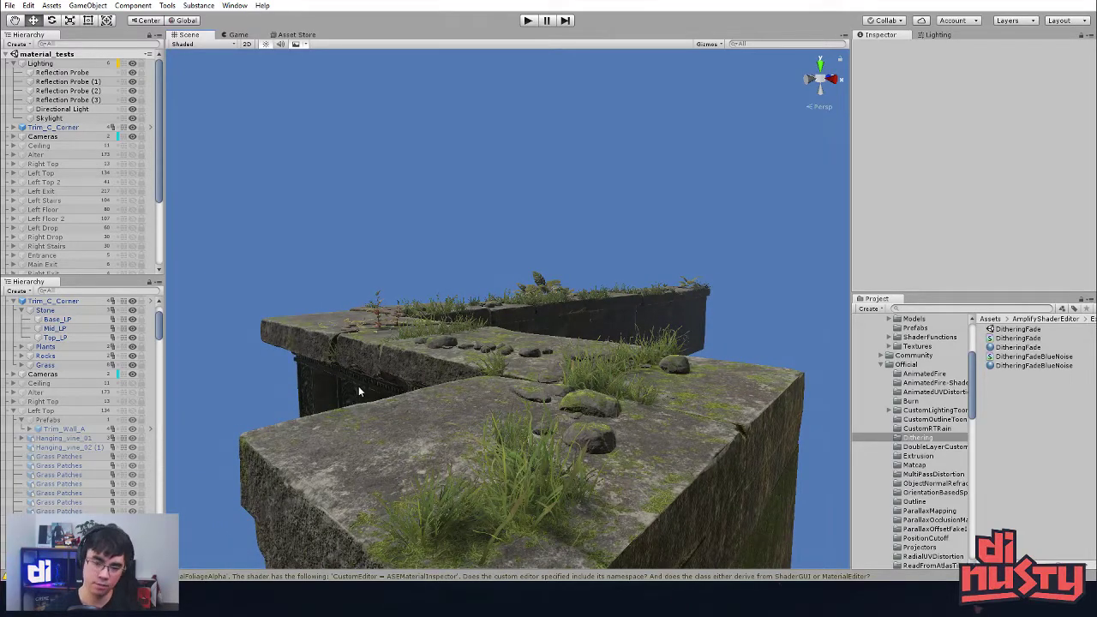
left_click_drag(465, 323, 465, 340, "alt")
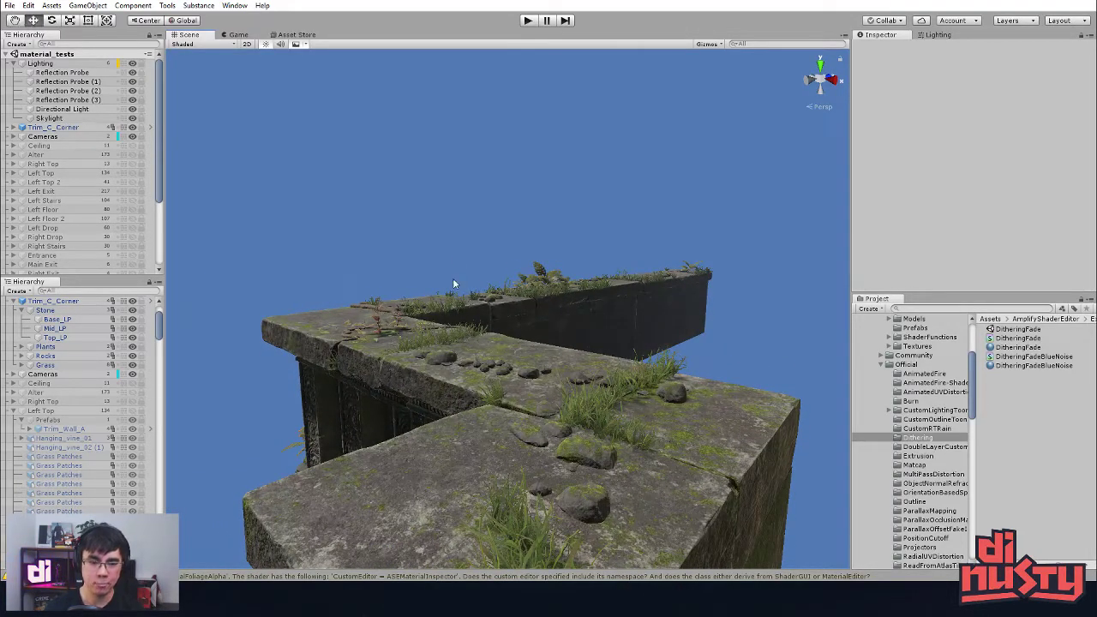
left_click_drag(452, 285, 460, 262, "alt")
left_click_drag(592, 328, 597, 273, "alt")
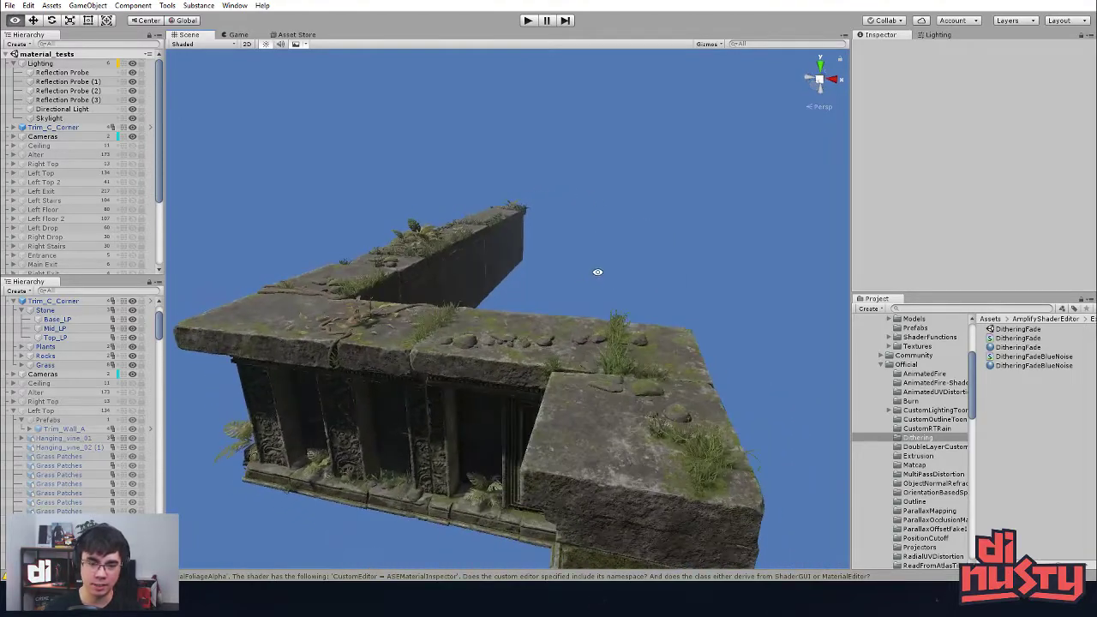
Step: Copy the Tropical_Leaf_B (9) plant from the long wall and open the Trim_C_Corner prefab for editing
left_click(627, 335)
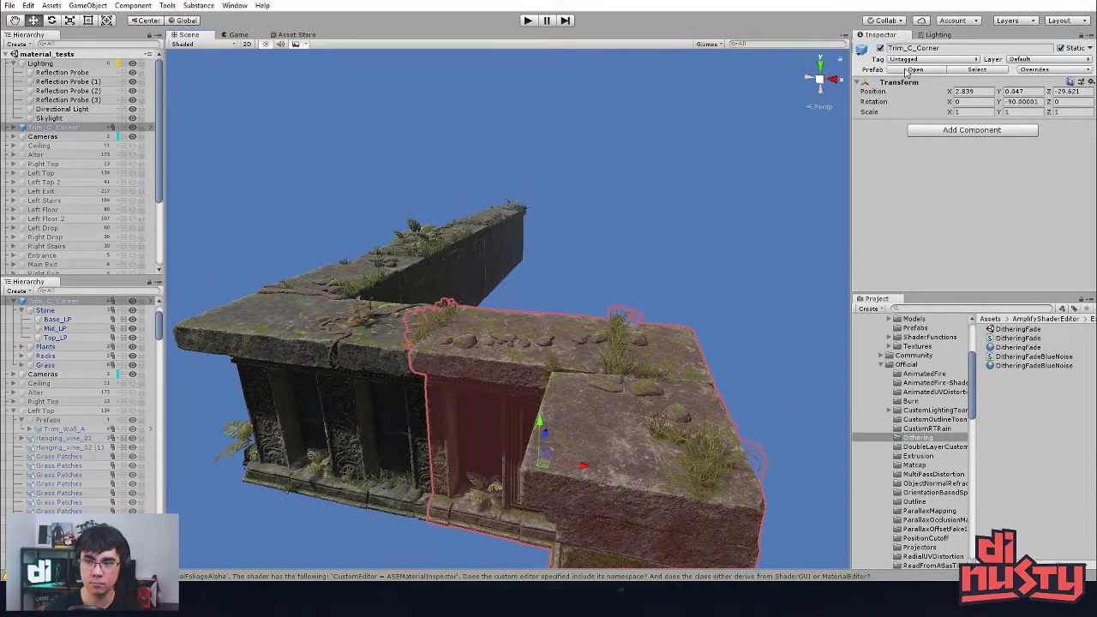
left_click(554, 188)
left_click(423, 233)
left_click(420, 230)
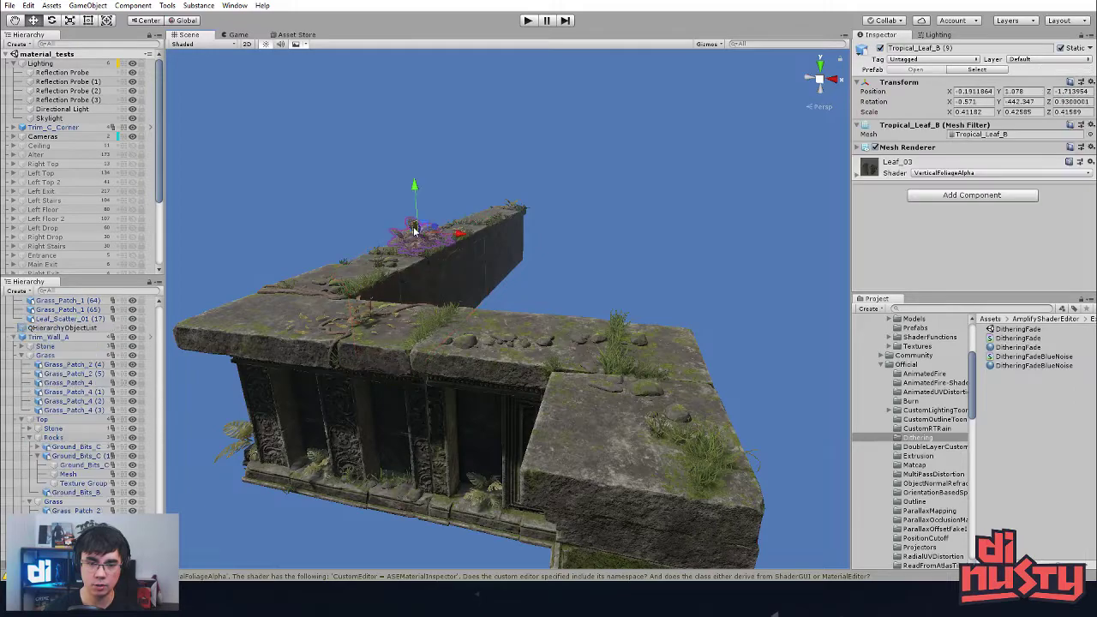
left_click(629, 166)
left_click(584, 418)
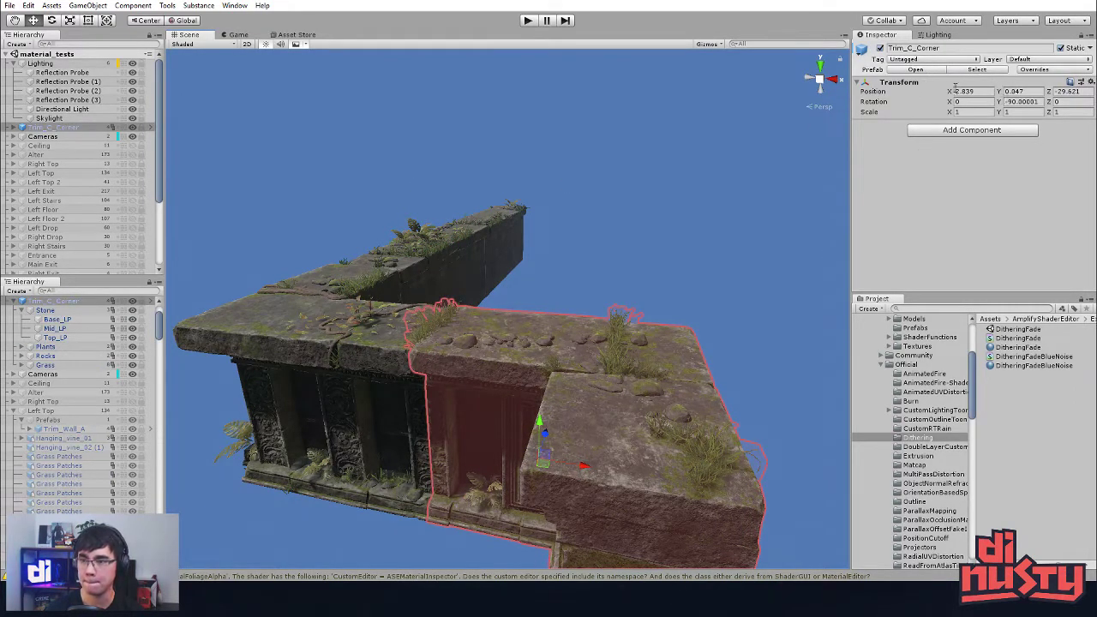
left_click(916, 71)
key("f")
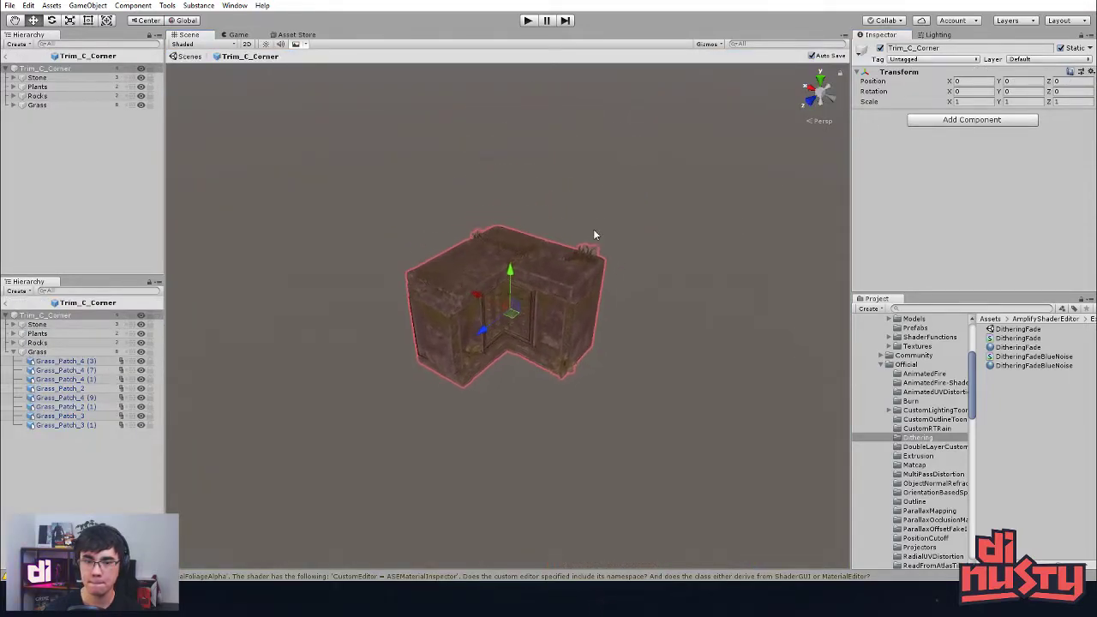
Step: Paste the Tropical_Leaf_B (9) plant into the prefab and nest it in the Plants group
left_click(711, 262)
left_click(58, 341)
left_click(52, 334)
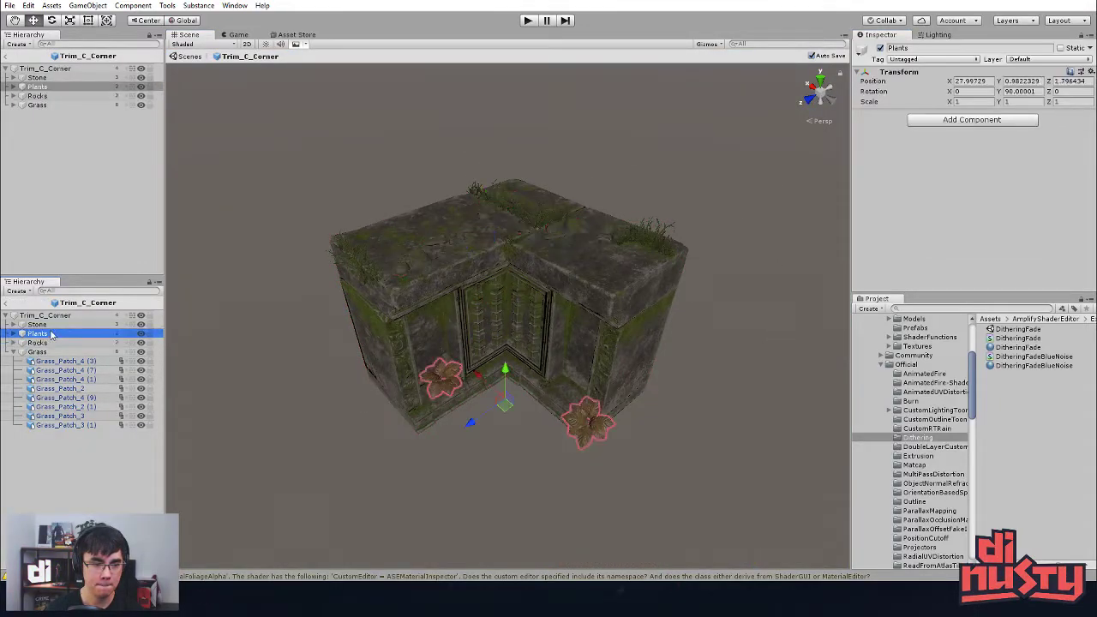
key("ctrl+v")
left_click_drag(90, 434, 63, 335)
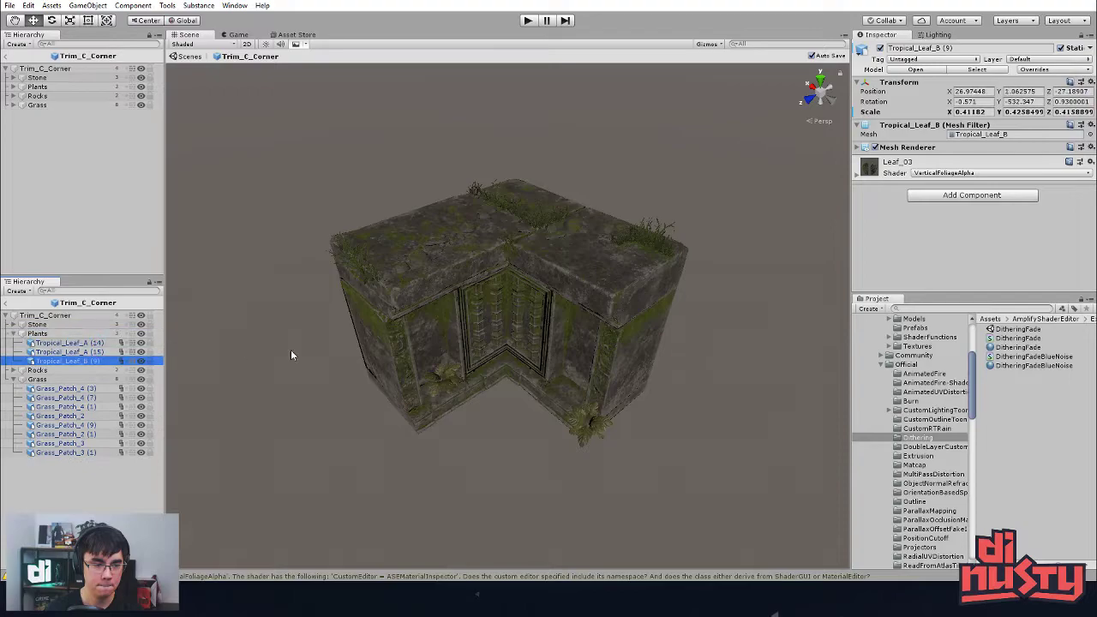
Step: Move and rotate Tropical_Leaf_B (9) onto the block's top near its outer corner, at about X 4.28, Y 1.03, Z -28.27
scroll(257, 351, "down", 5)
left_click_drag(346, 360, 389, 381, "alt")
key("f")
key("e")
key("w")
left_click_drag(503, 338, 613, 277)
right_click_drag(613, 276, 827, 345, "alt")
left_click_drag(828, 346, 729, 294, "alt")
right_click_drag(729, 294, 605, 399, "alt")
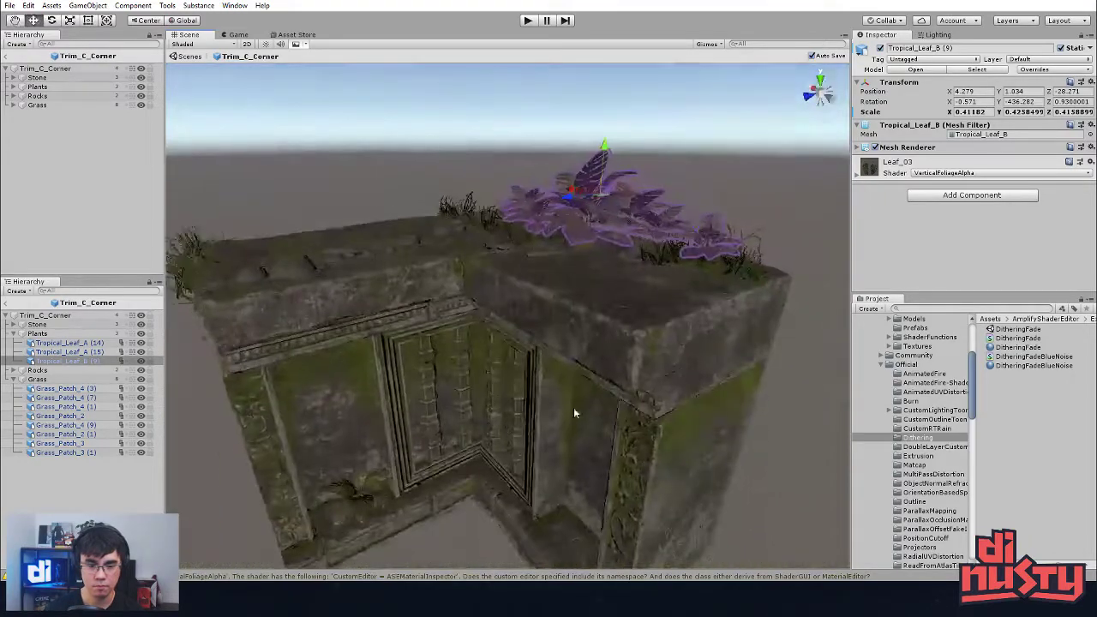
Step: Duplicate the Tropical_Leaf_A plant on the lower ledge and place the copy on top of the block beside the leaf cluster
left_click(351, 495)
key("ctrl+d")
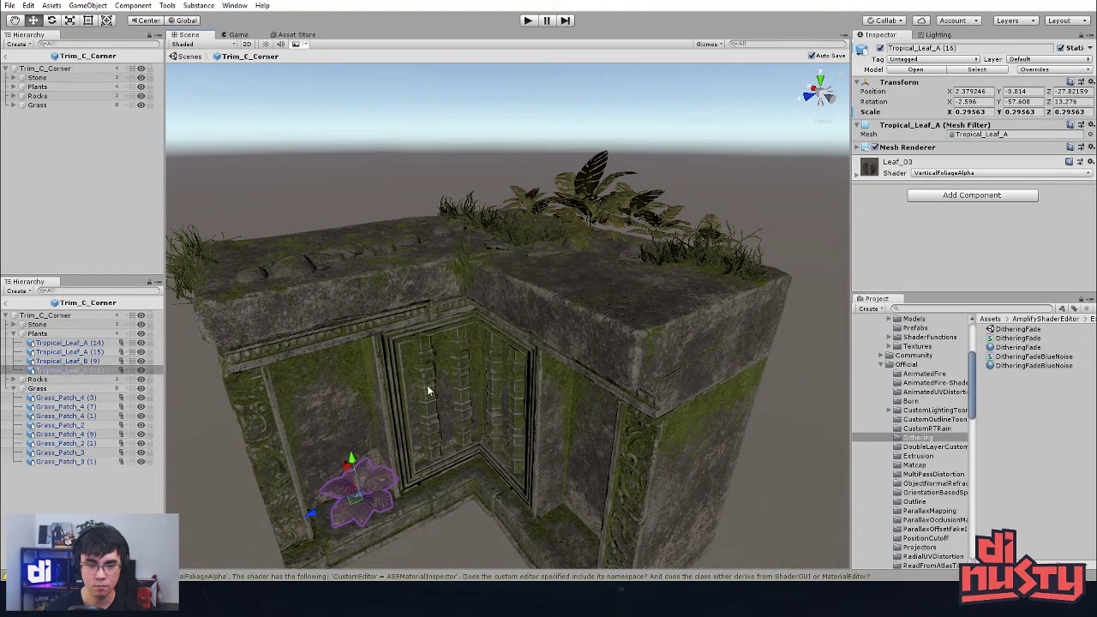
left_click_drag(353, 478, 505, 248, "ctrl+shift")
right_click_drag(613, 272, 728, 317, "alt")
left_click_drag(728, 317, 634, 386, "alt")
mouse_move(515, 199)
left_mouse_down()
mouse_move(517, 169)
mouse_move(512, 215)
mouse_move(529, 219)
mouse_move(512, 179)
mouse_move(506, 197)
mouse_move(634, 286)
mouse_move(644, 260)
mouse_move(555, 229)
mouse_move(501, 245)
mouse_move(520, 205)
left_mouse_up()
Step: Scale the Tropical_Leaf_A copy to about 0.443 and adjust its rotation and position near the top's inner corner
key("r")
key("w")
key("e")
key("w")
key("e")
left_click_drag(519, 207, 463, 221, "alt")
key("w")
left_click(413, 188)
mouse_move(413, 188)
left_mouse_down("alt")
mouse_move(526, 218)
mouse_move(402, 197)
left_mouse_up("alt")
left_click(499, 257)
mouse_move(499, 257)
left_mouse_down("alt")
mouse_move(490, 218)
mouse_move(498, 246)
left_mouse_up("alt")
left_click(527, 214)
left_click_drag(528, 214, 499, 320, "alt")
left_click(500, 320)
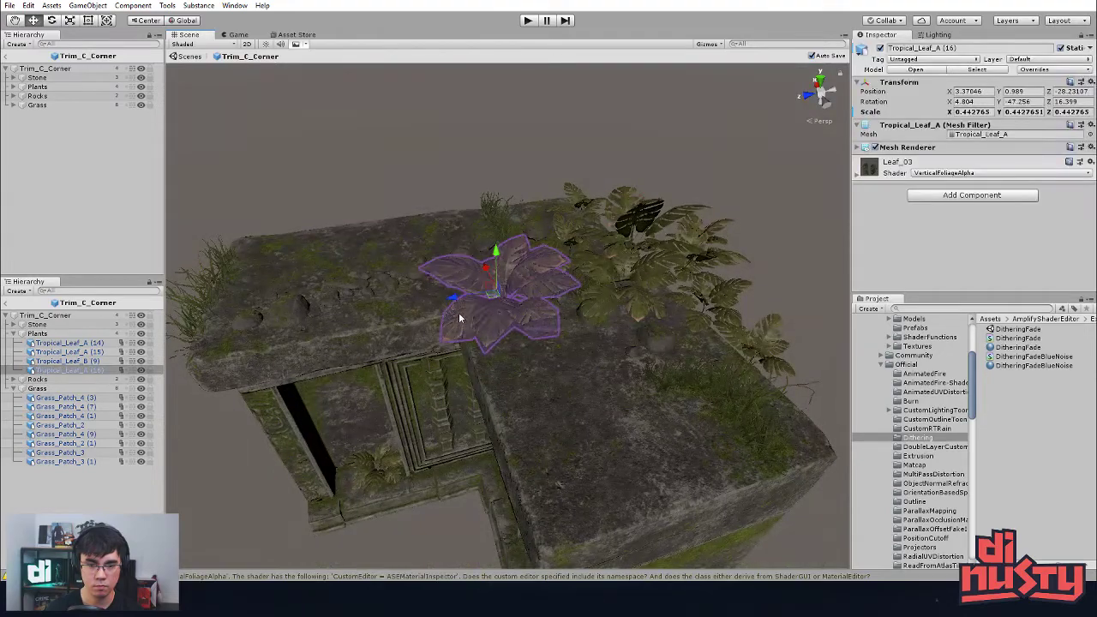
Step: Shift Grass_Patch_4 (9) along the inner corner's top edge to about X 2.99 and rotate it to about 134° on Y
left_click(445, 319)
left_click(413, 319)
left_click(414, 322)
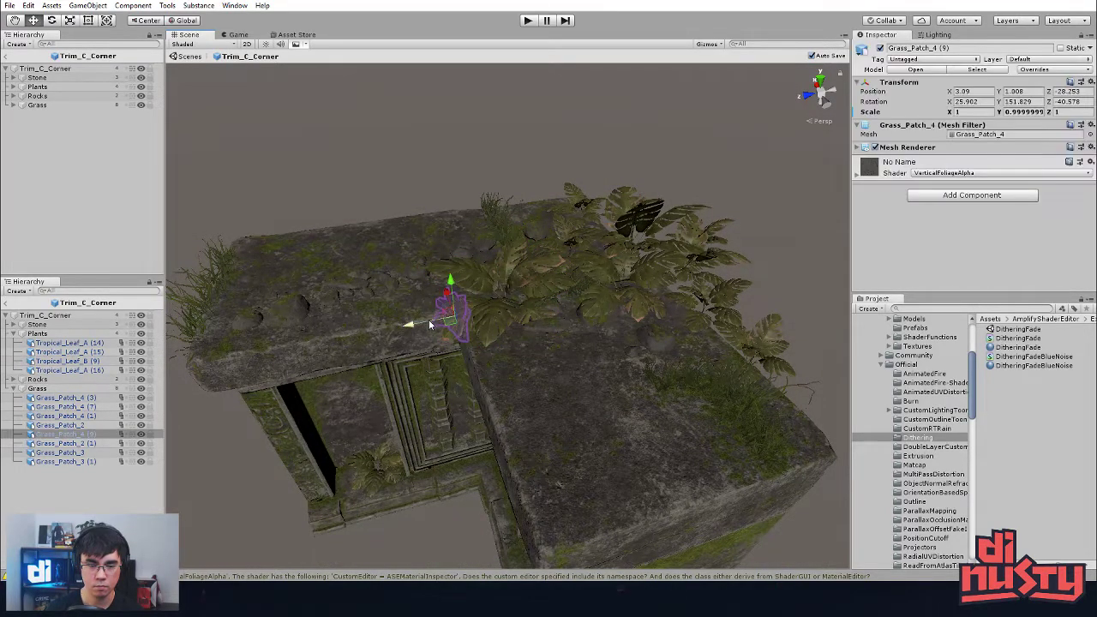
key("e")
left_click_drag(428, 339, 449, 360)
key("w")
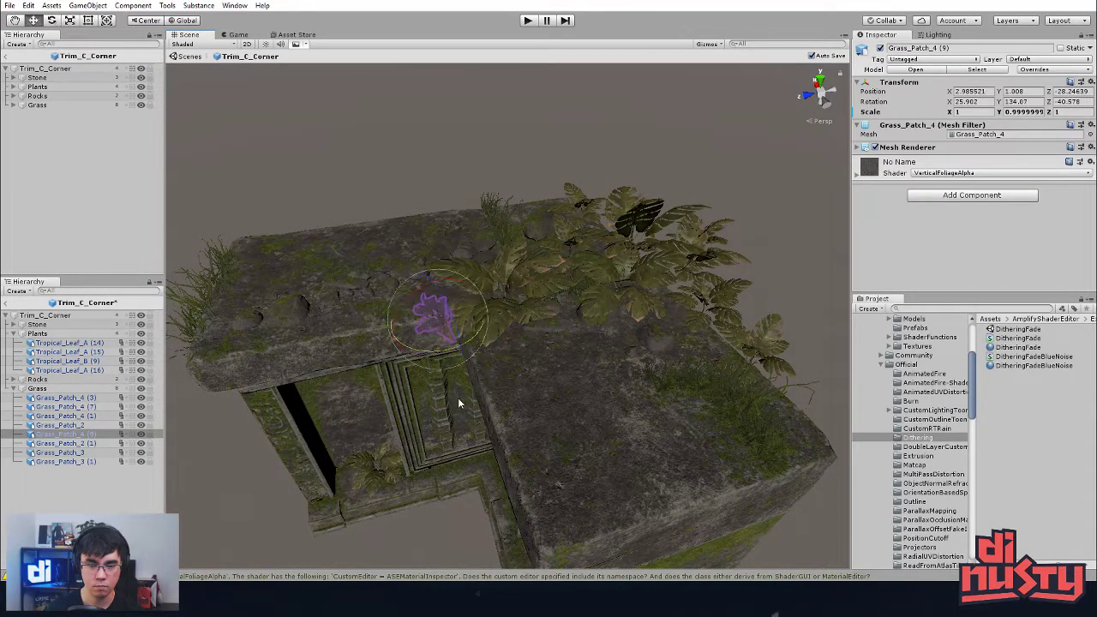
left_click(458, 400)
Step: Refine the placement of the Tropical_Leaf_A copy over the inner corner and check the layout from above
left_click(517, 307)
left_click_drag(518, 306, 949, 218, "alt")
left_click(737, 218)
left_click(541, 269)
left_click_drag(541, 269, 503, 278, "alt")
key("e")
key("w")
left_click_drag(517, 239, 252, 423)
left_click(540, 211)
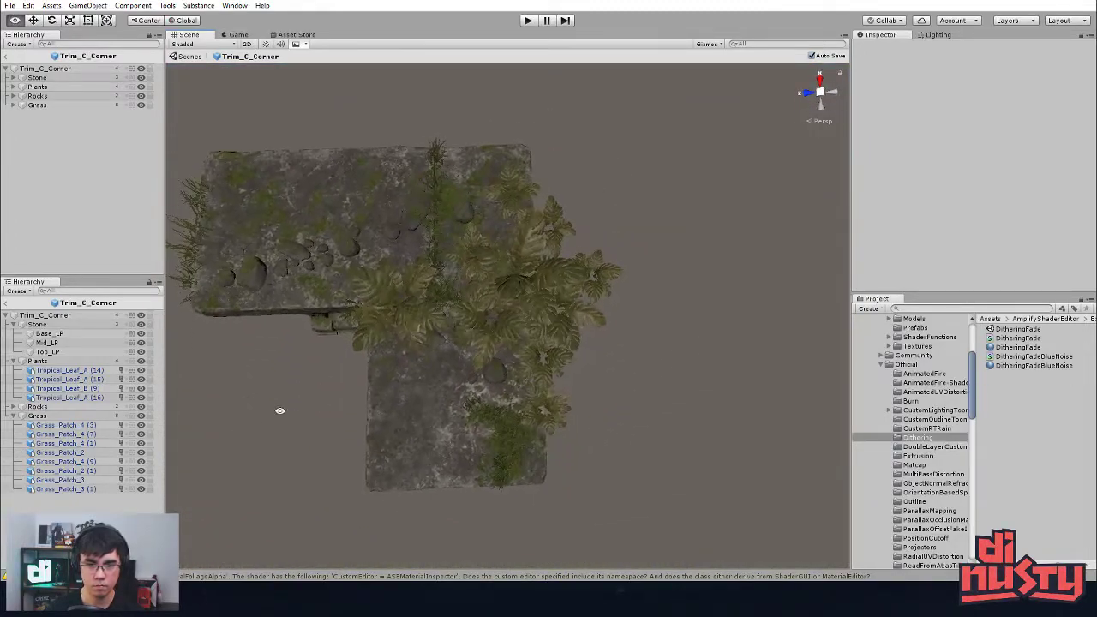
Step: Rotate Tropical_Leaf_B (9) to about -609° on Y and move it to about X 4.22, Z -28.19
left_click(514, 282)
key("e")
left_click_drag(497, 330, 930, 150)
key("w")
left_click_drag(481, 291, 507, 292)
left_click_drag(583, 369, 565, 139, "alt")
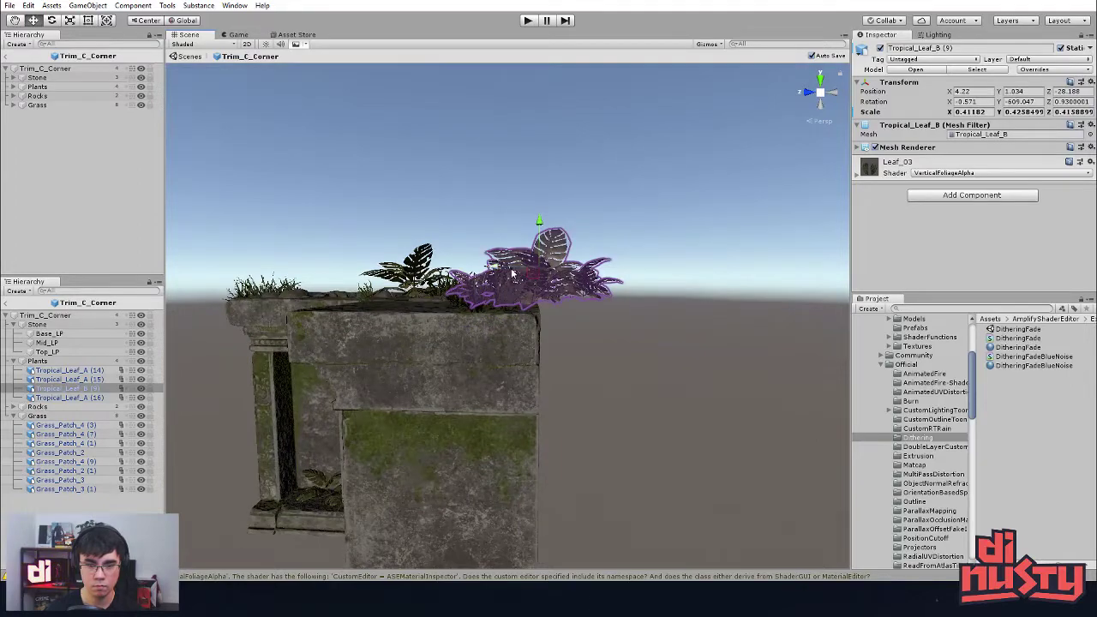
left_click(526, 226)
left_click_drag(526, 226, 647, 272, "alt")
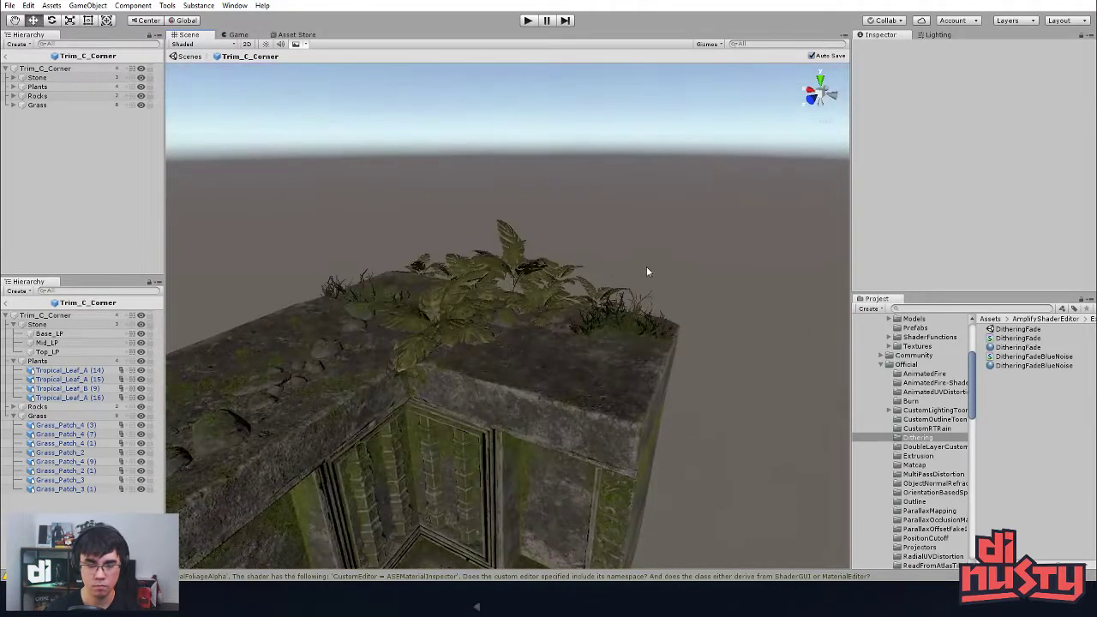
Step: Return to the scene and examine the planted corner piece together with the adjoining walls
left_click(192, 58)
left_click_drag(618, 213, 692, 304, "alt")
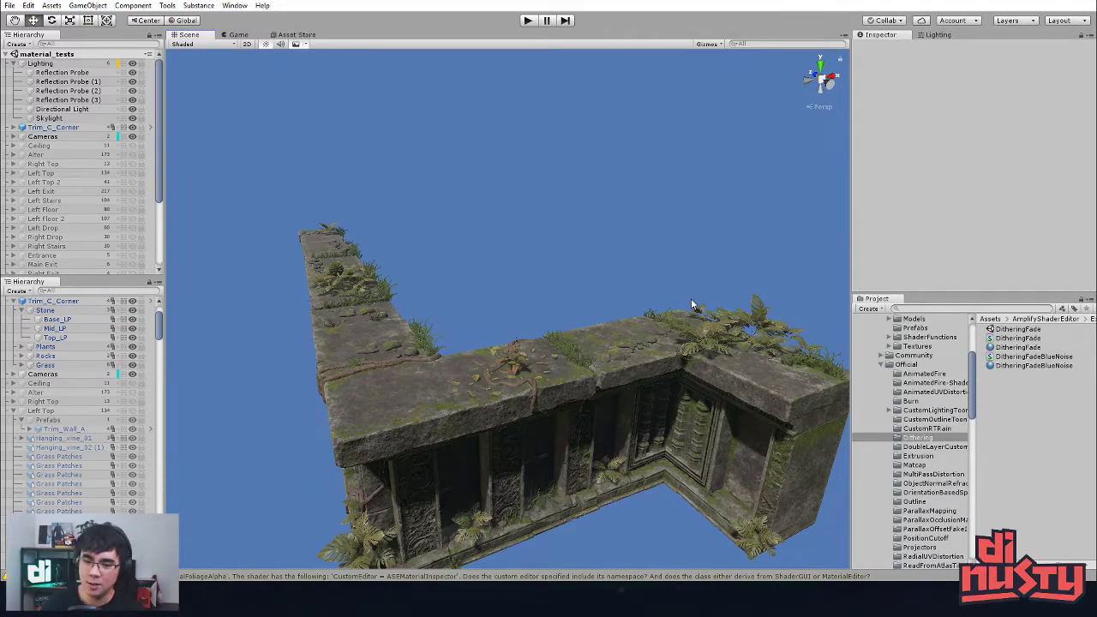
left_click_drag(646, 325, 604, 223, "alt")
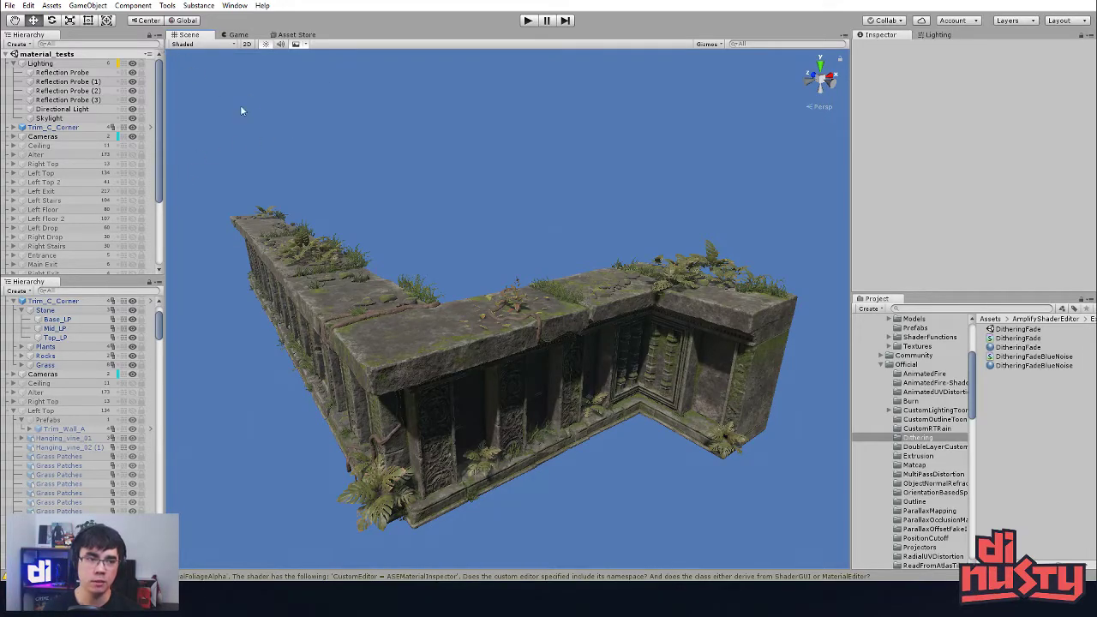
Step: Undo the recent selection changes in the scene
left_click(94, 128)
key("ctrl+z")
key("ctrl+z")
key("ctrl+z")
key("ctrl+z")
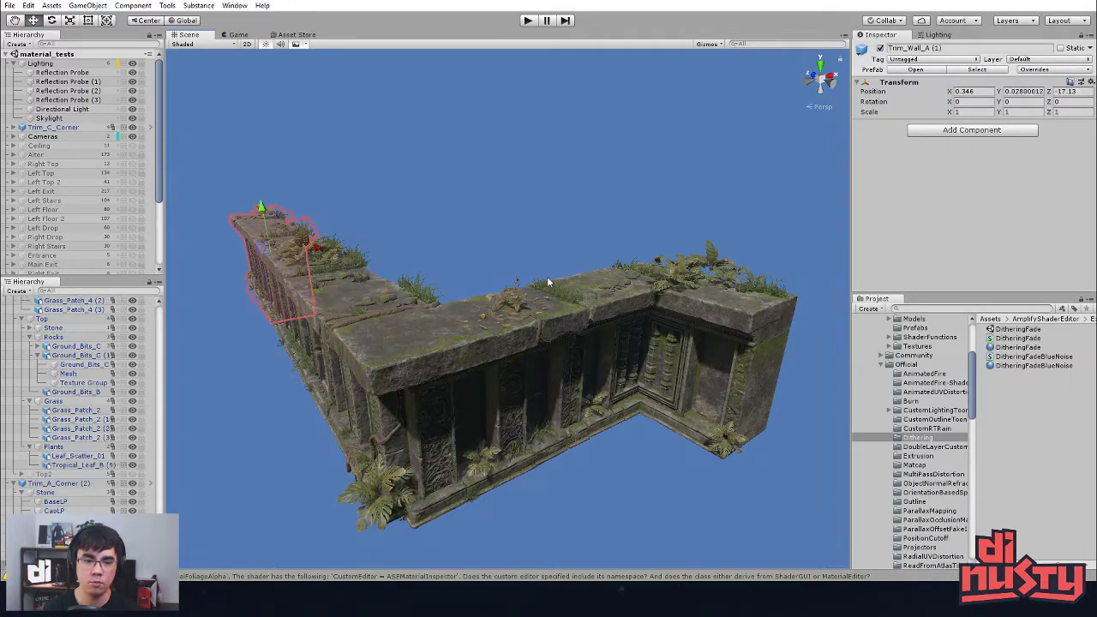
key("ctrl+z")
key("ctrl+z")
key("ctrl+z")
key("ctrl+z")
left_click_drag(473, 264, 473, 294, "alt")
left_click(306, 44)
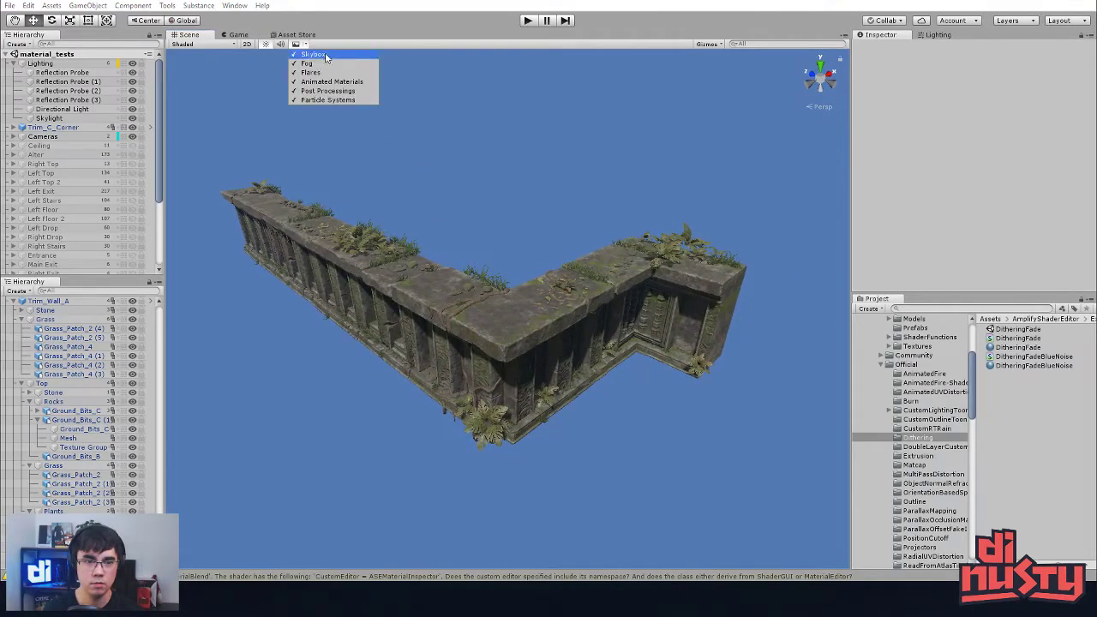
left_click(307, 53)
left_click(306, 45)
left_click(526, 157)
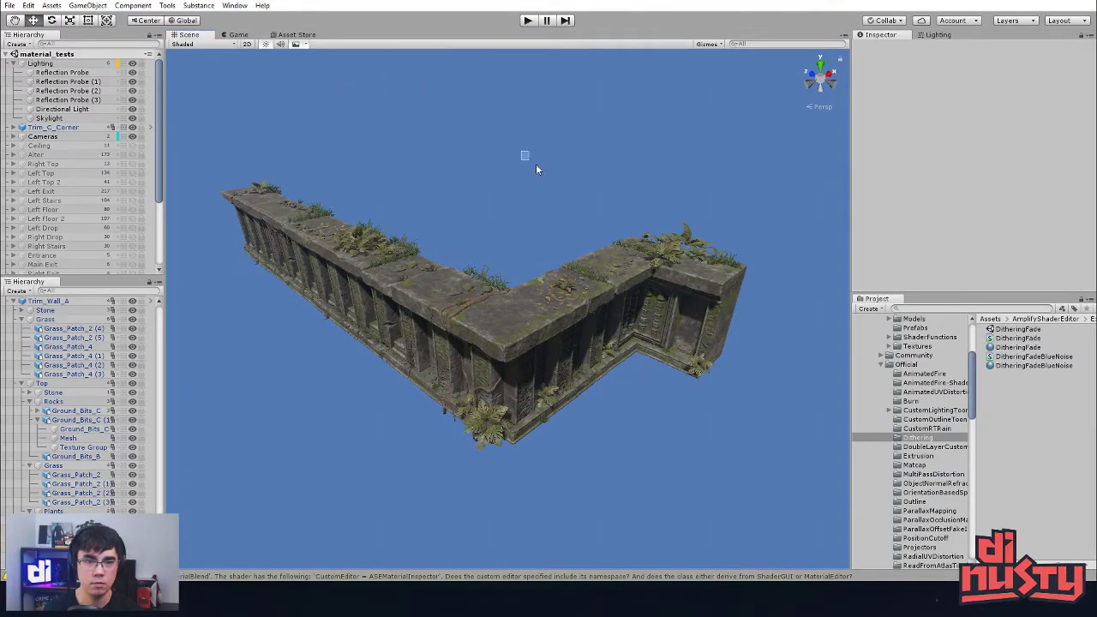
Step: Set the scene's fog density to 0.05 in the lighting settings, after trying 0.1
left_click(938, 35)
scroll(952, 154, "down", 10)
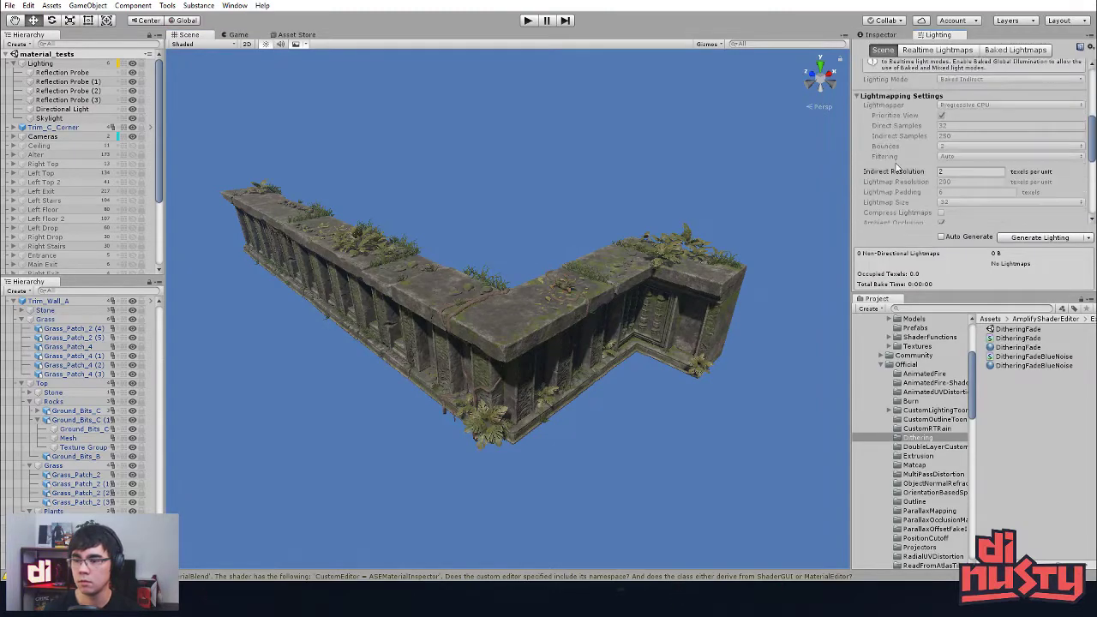
left_click(977, 122)
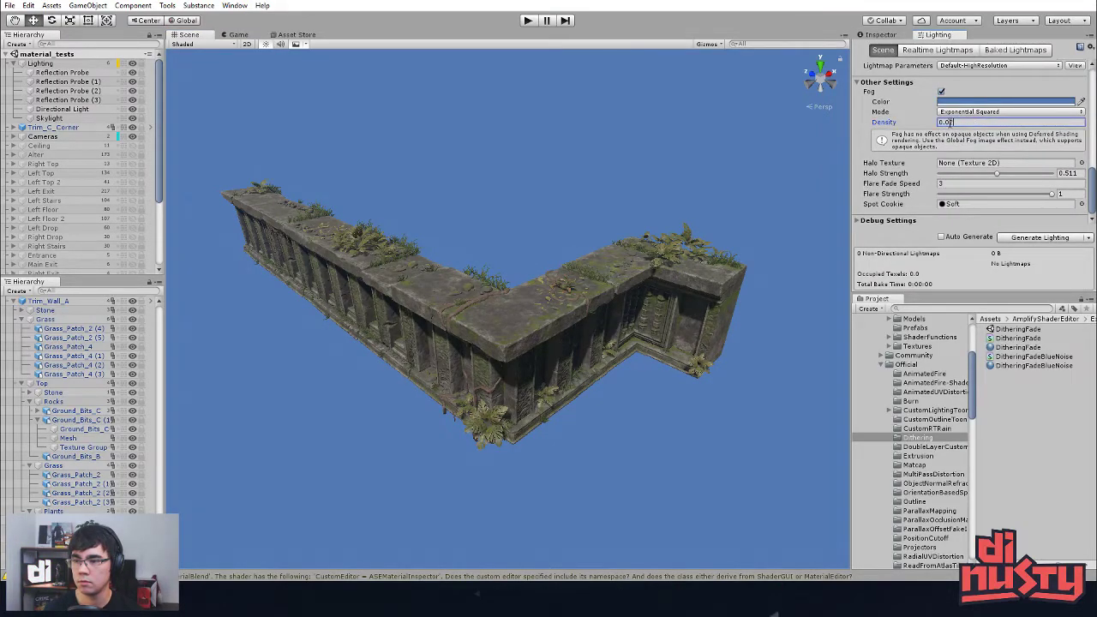
key("BackSpace")
type("1")
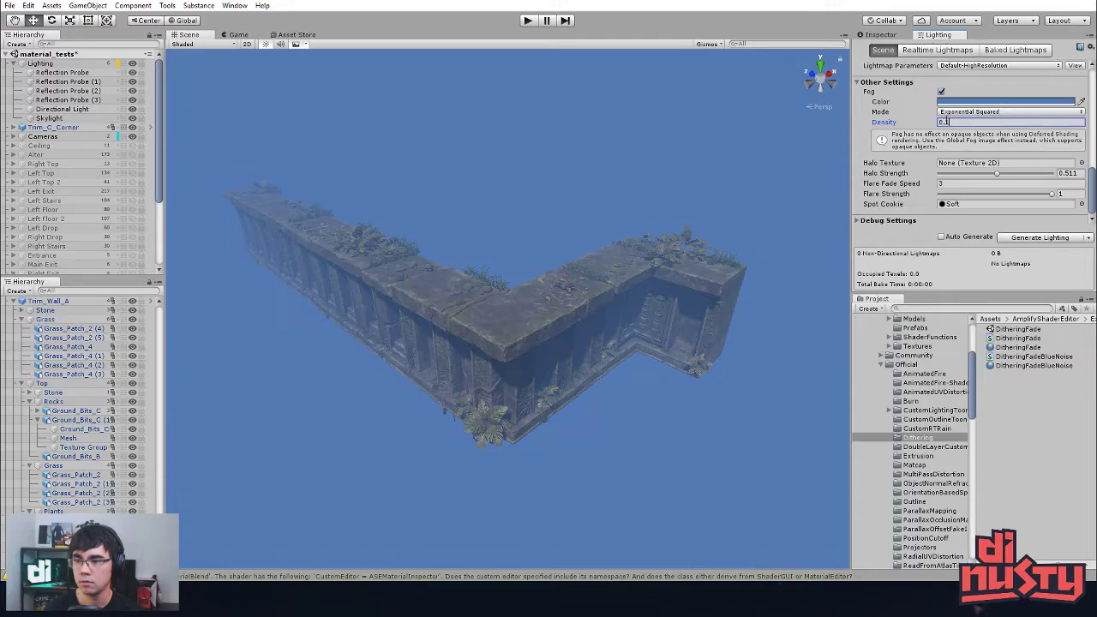
key("BackSpace")
type("05")
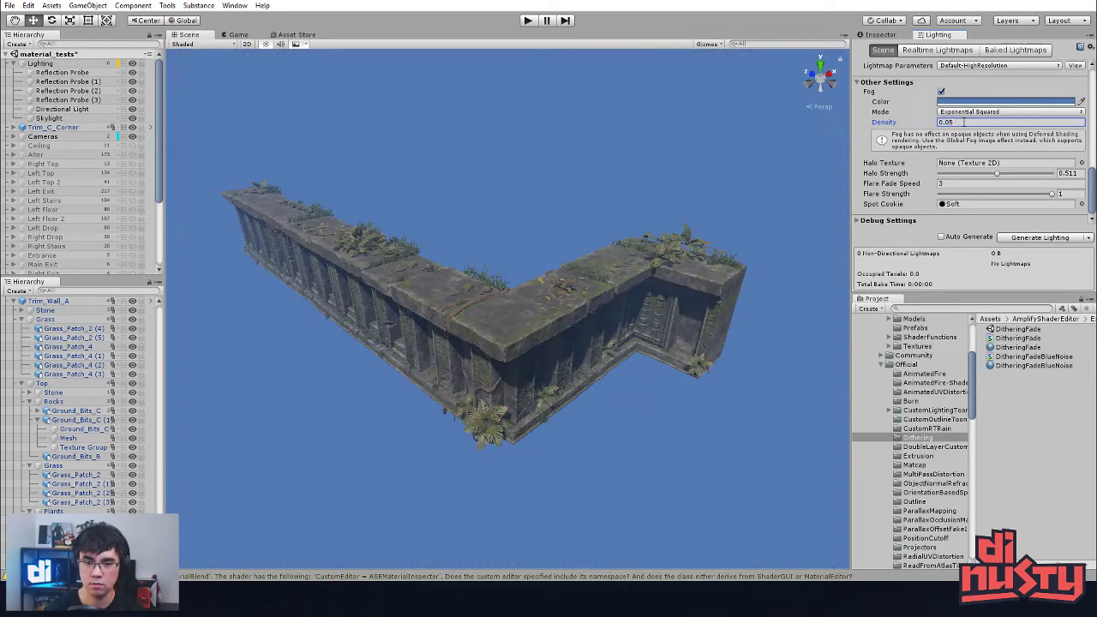
Step: Examine the assembled walls from above and Trim_C_Corner's top surface inside its prefab, ending back in the scene
left_click_drag(542, 225, 703, 264, "alt")
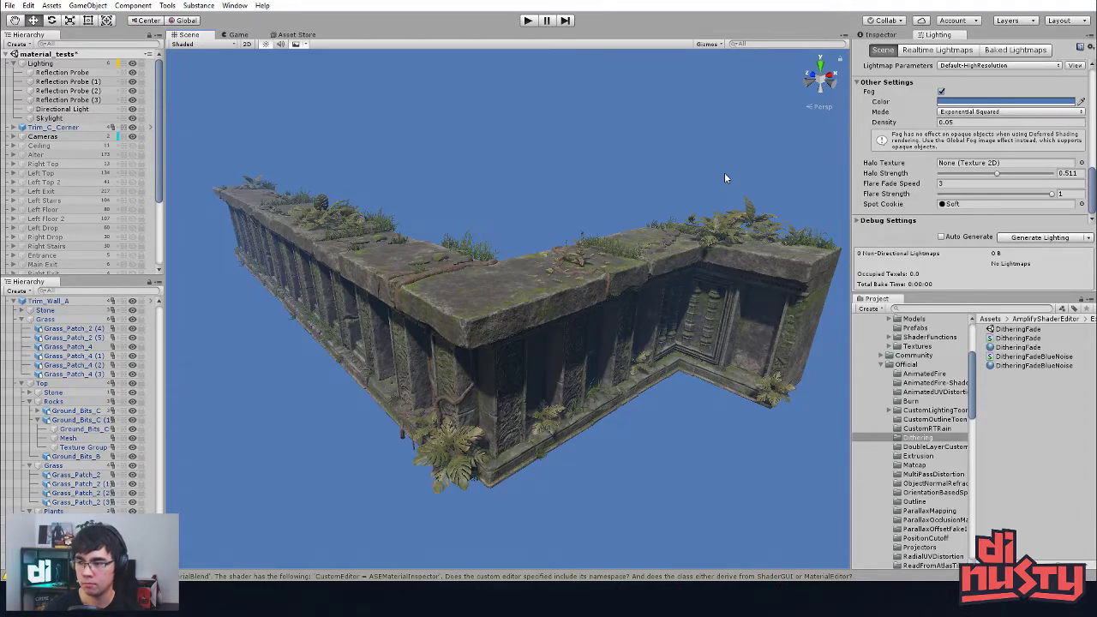
left_click_drag(465, 206, 492, 407, "alt")
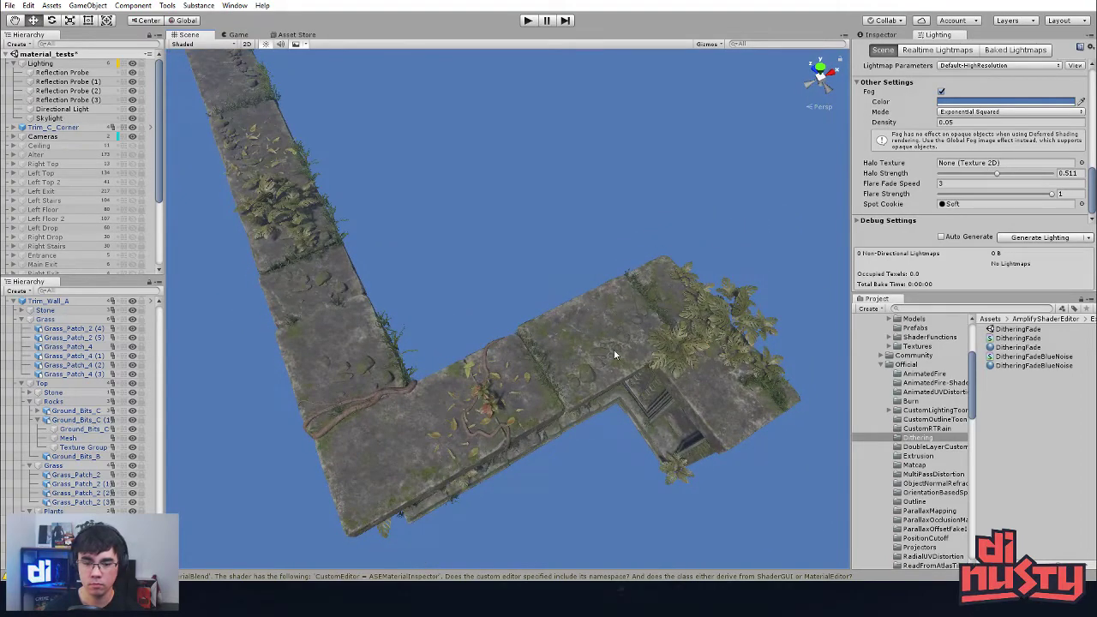
left_click(456, 405)
left_click(655, 309)
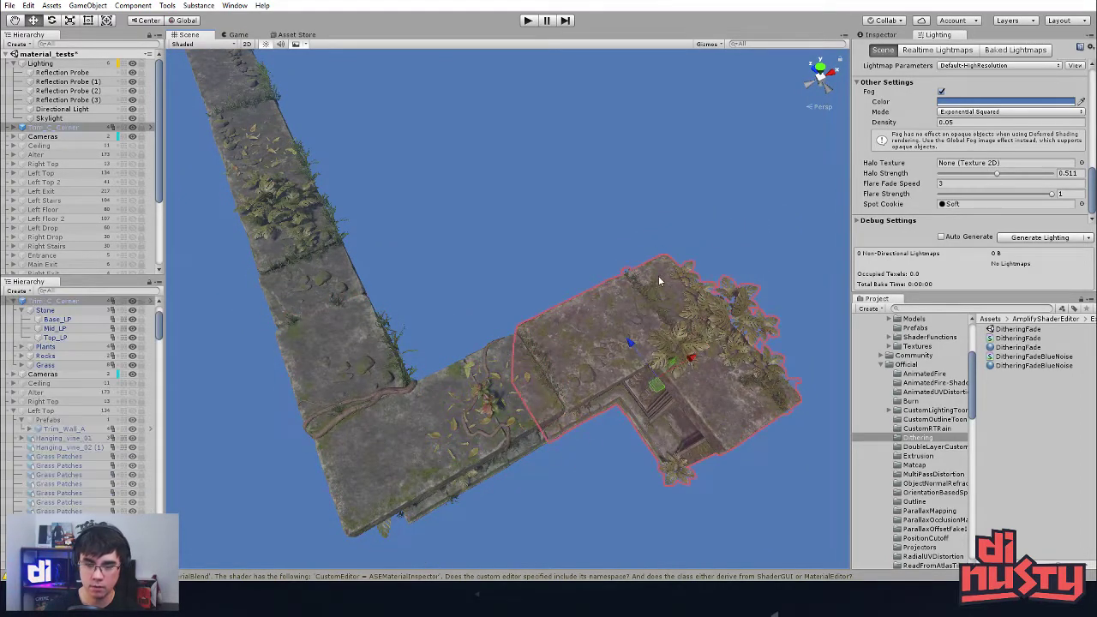
left_click(876, 37)
left_click(916, 71)
left_click(632, 163)
left_click_drag(621, 184, 398, 253, "alt")
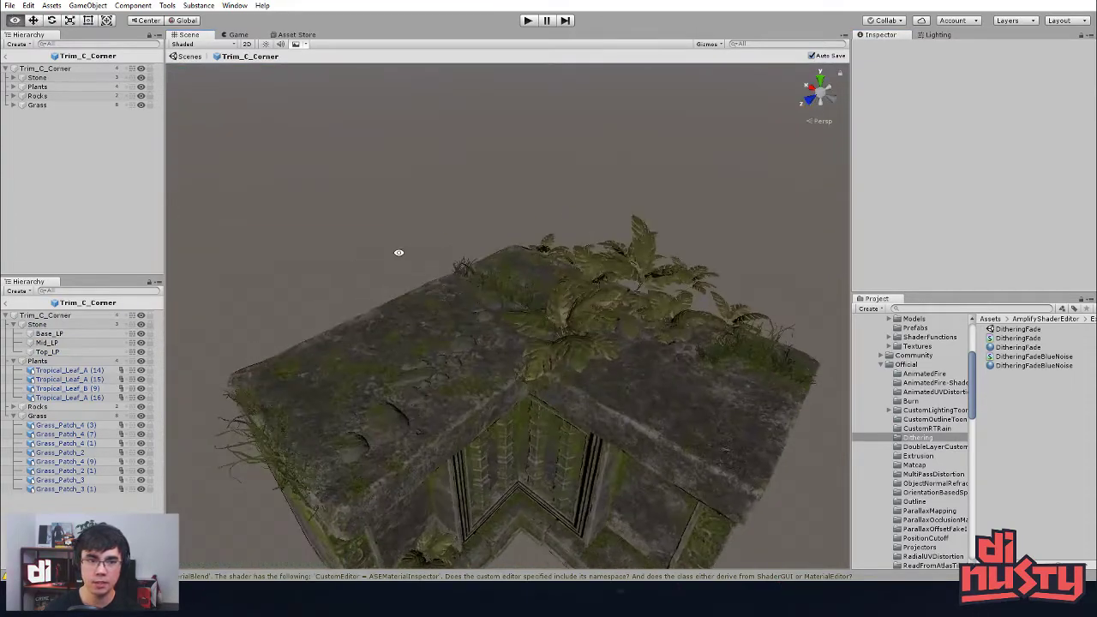
left_click(189, 57)
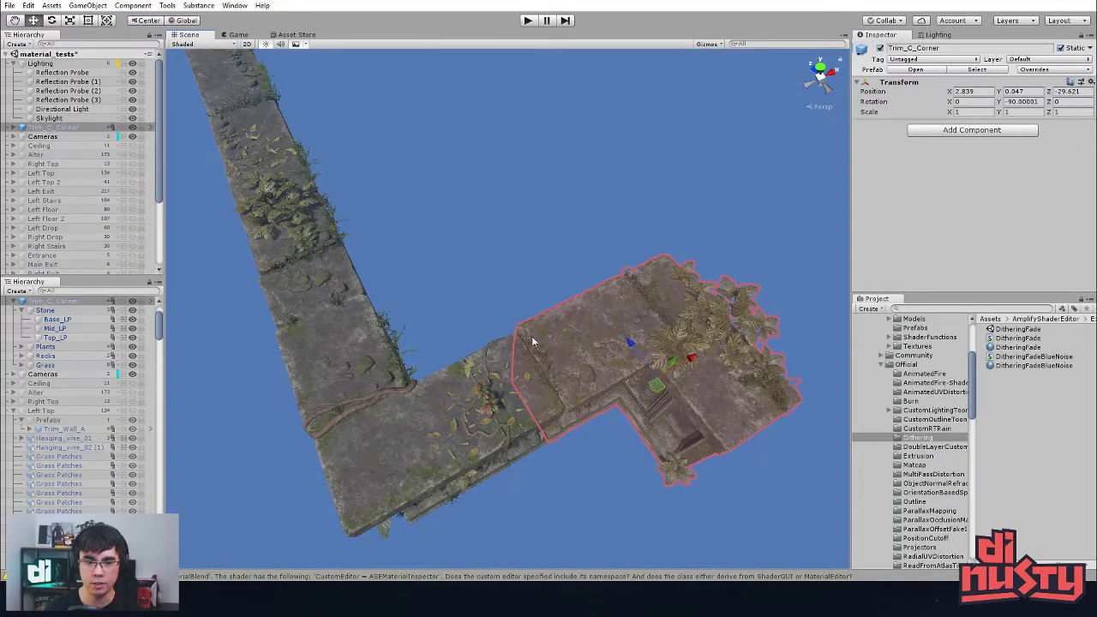
Step: Open the Trim_C_Corner prefab and paste the copied Leaf_Scatter_01 into its Plants group
left_click(919, 73)
left_click(741, 172)
left_click_drag(600, 313, 688, 327, "alt")
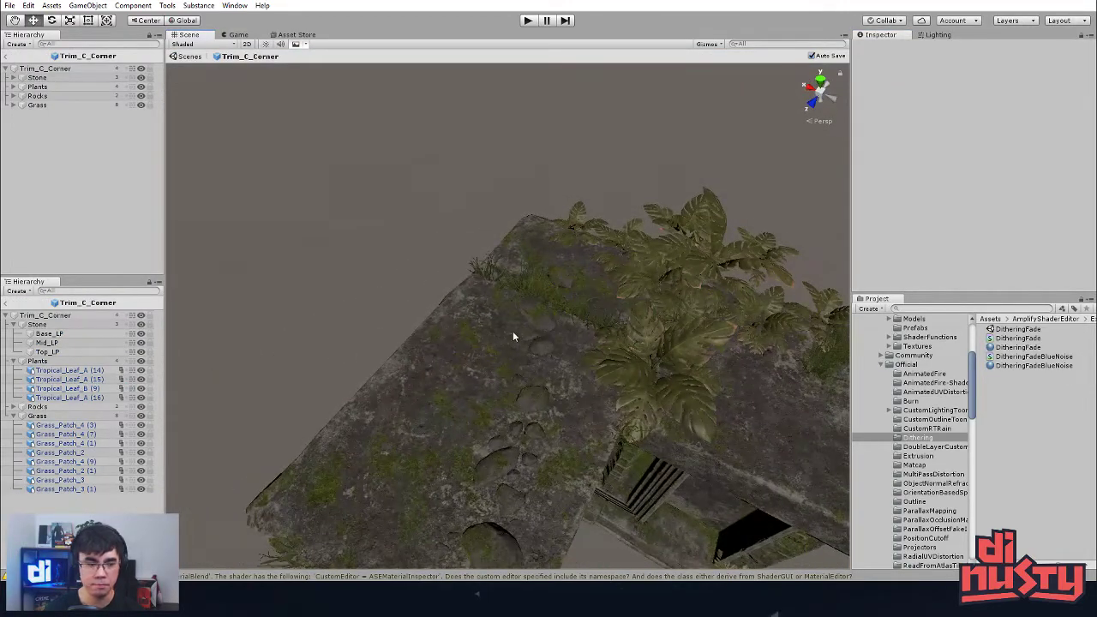
left_click(75, 378)
key("ctrl+v")
middle_click_drag(571, 406, 560, 399)
scroll(559, 399, "down", 15)
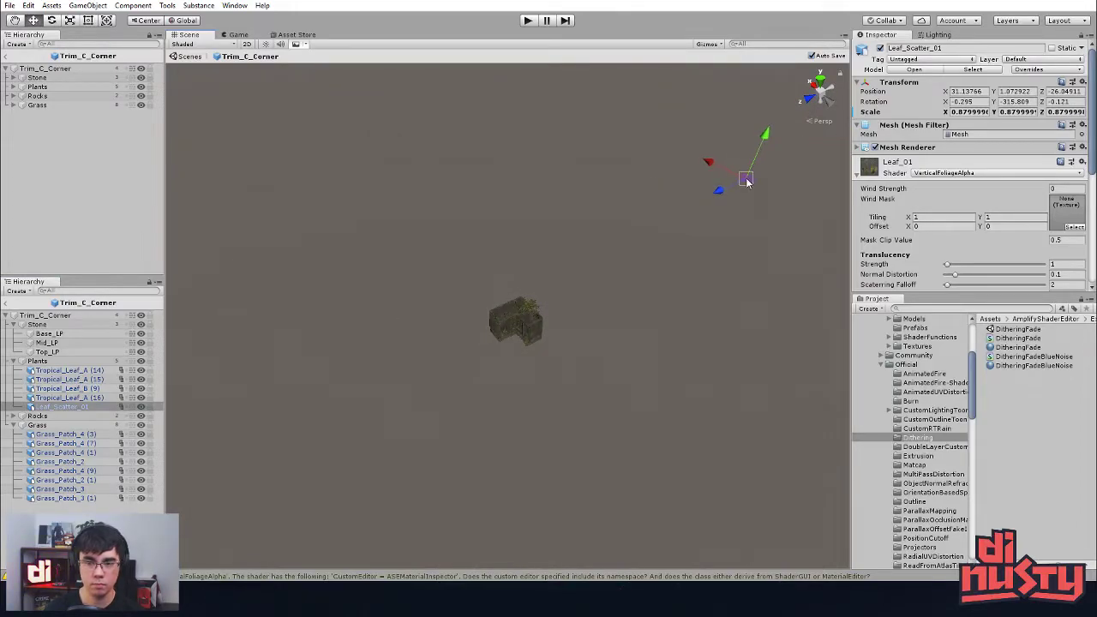
Step: Move Leaf_Scatter_01 onto the stone top at about X 2.84, Z -27.54 and rotate it to about -367° on Y
key("f")
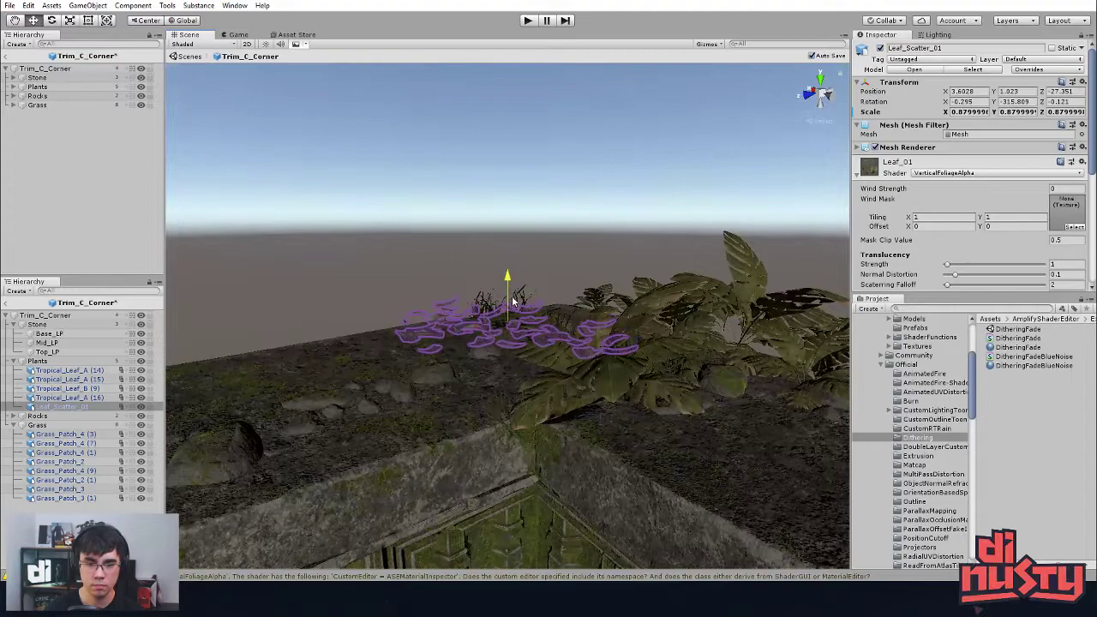
left_click_drag(512, 301, 630, 317, "alt")
mouse_move(572, 294)
left_mouse_down()
mouse_move(468, 372)
mouse_move(497, 385)
mouse_move(541, 307)
mouse_move(587, 325)
mouse_move(708, 320)
mouse_move(576, 310)
left_mouse_up()
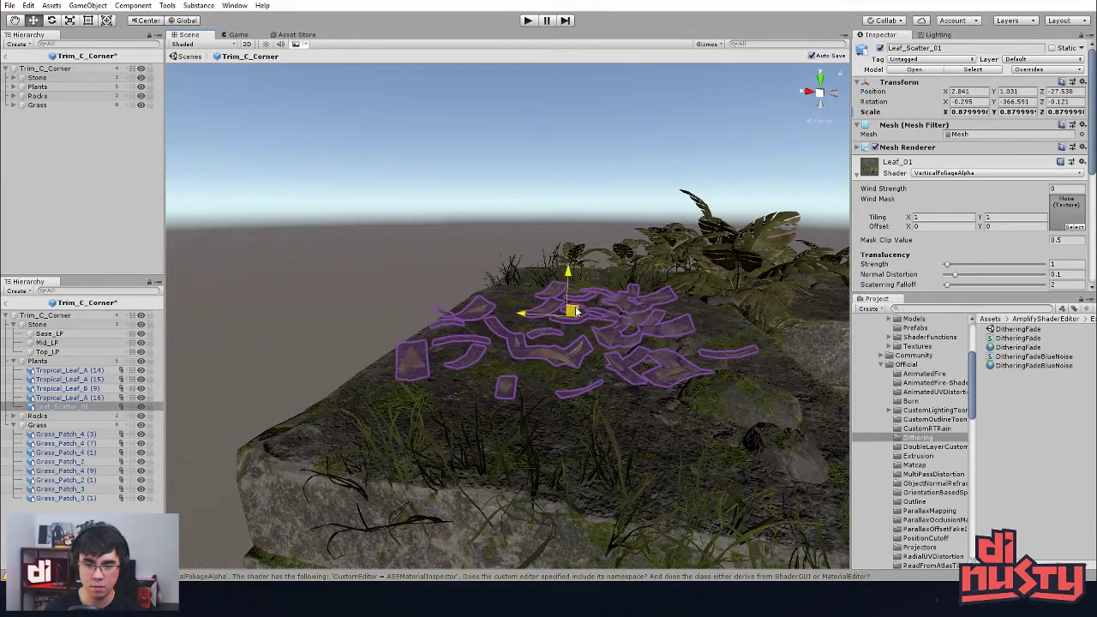
left_click_drag(675, 295, 499, 397, "alt")
left_click(399, 343)
left_click(516, 309)
left_click(531, 297)
left_click_drag(531, 297, 529, 244, "alt")
left_click_drag(429, 336, 430, 331)
left_click(426, 443)
left_click_drag(428, 441, 529, 407, "alt")
Step: Rotate the Ground_Bits_B rocks on top of Trim_C_Corner, undoing the first rotation and adjusting them again
left_click_drag(501, 349, 573, 96, "alt")
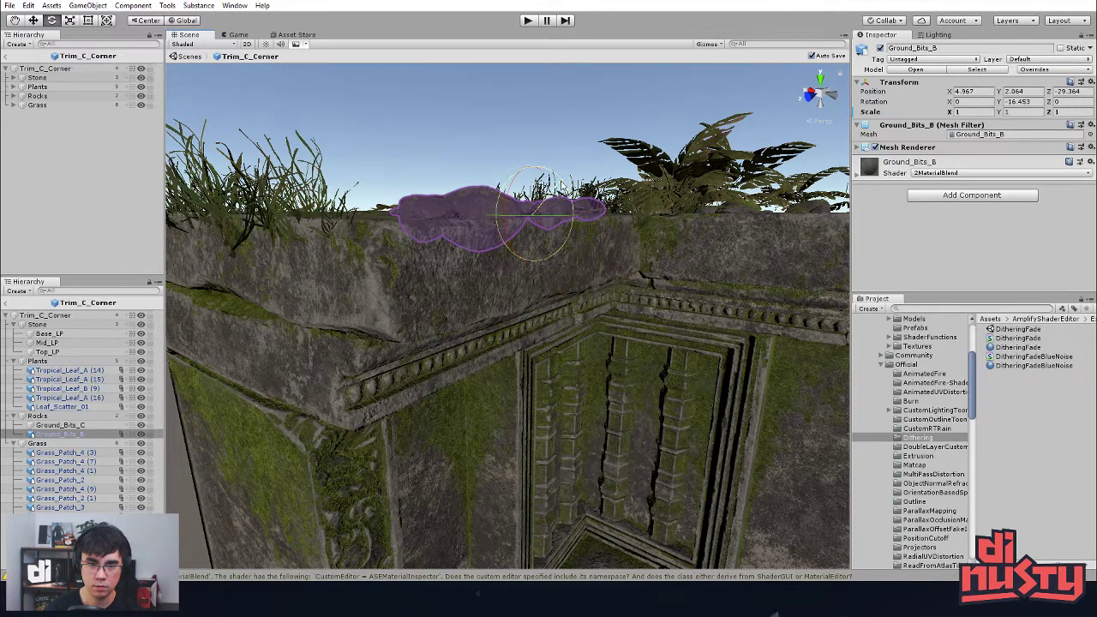
left_click_drag(561, 185, 553, 185)
key("ctrl+z")
left_click_drag(471, 185, 531, 240, "alt")
left_click_drag(517, 200, 518, 275)
key("w")
left_click(529, 128)
Step: Return to the scene and examine the corner's leaf scatter, top foliage and wall bases from several angles
left_click_drag(658, 256, 619, 319, "alt")
left_click(136, 6)
left_click(146, 6)
left_click_drag(655, 203, 480, 188, "alt")
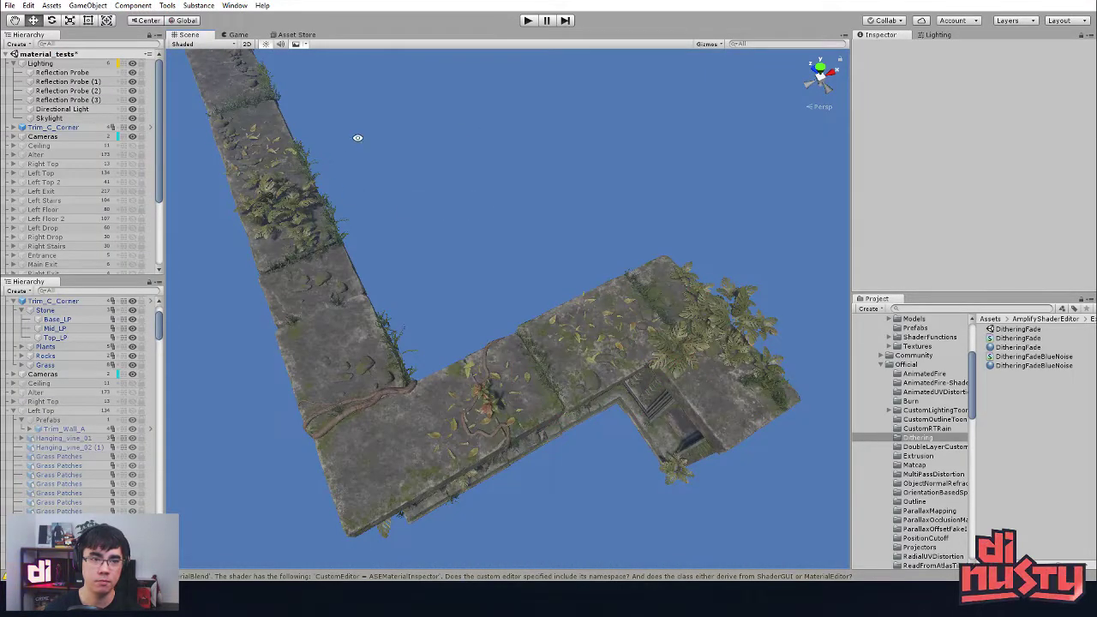
left_click_drag(358, 137, 163, 17, "alt")
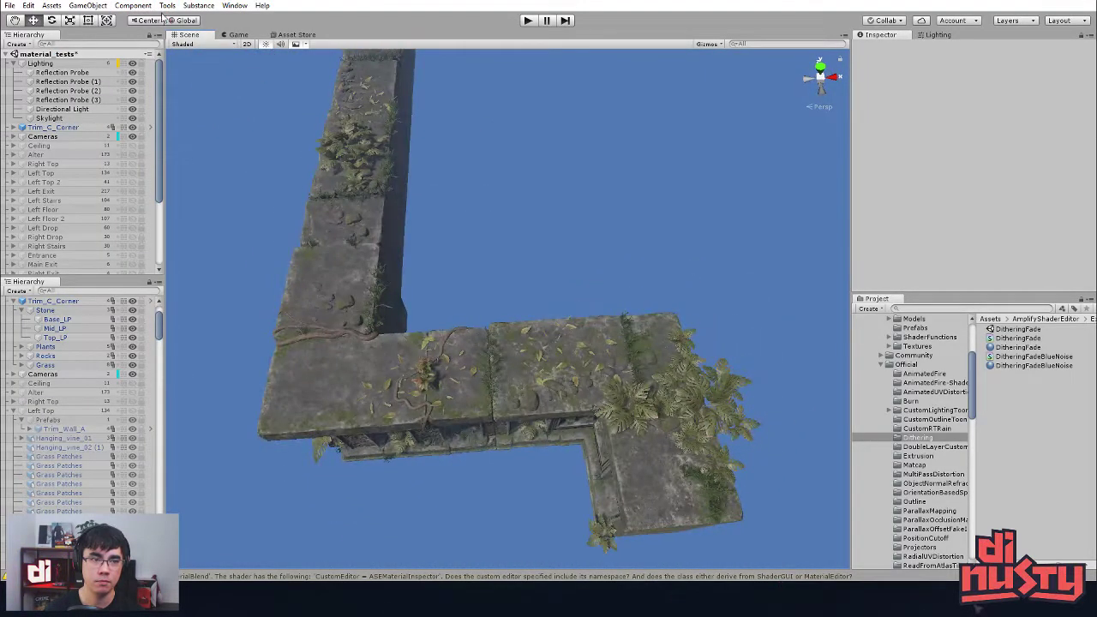
mouse_move(204, 7)
left_click_drag(600, 248, 778, 188, "alt")
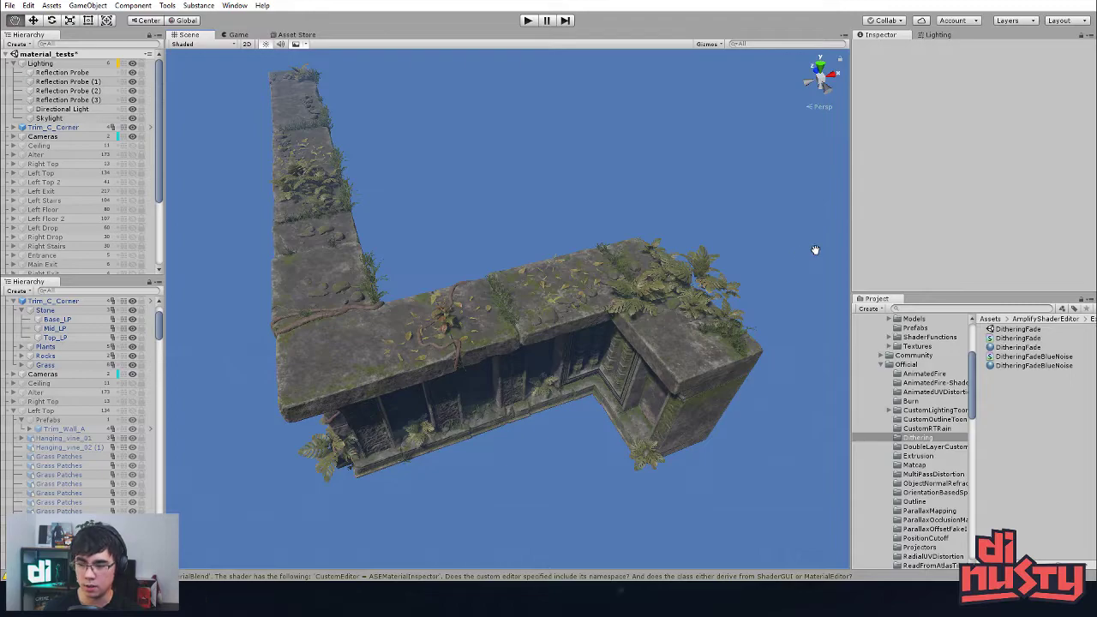
left_click_drag(778, 249, 722, 220, "alt")
left_click(659, 263)
left_click(680, 246)
left_click_drag(692, 293, 674, 180, "alt")
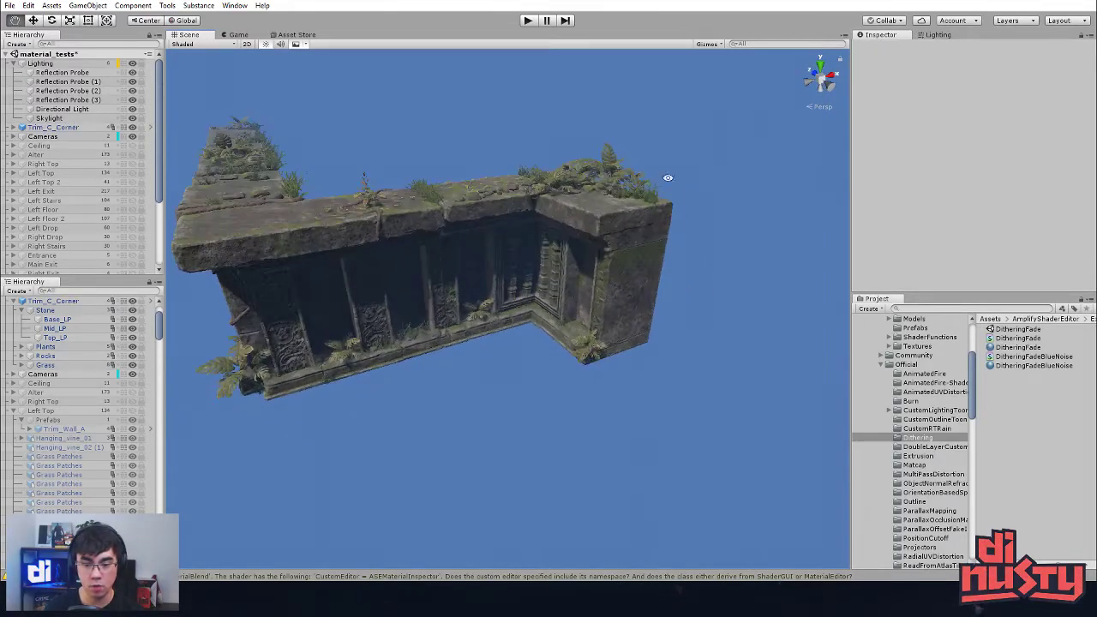
scroll(648, 235, "up", 3)
left_click_drag(647, 237, 645, 356, "alt")
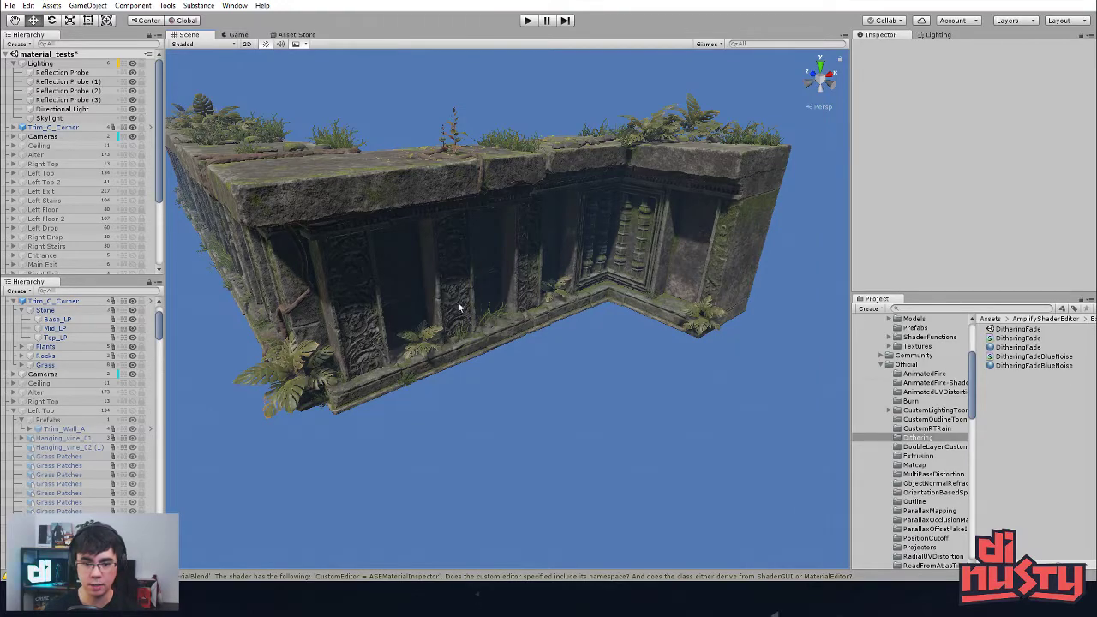
Step: Open Trim_C_Corner again, duplicate a tropical leaf plant at the wall base and move the copy to about X 2.05, Z -28.06
left_click(535, 311)
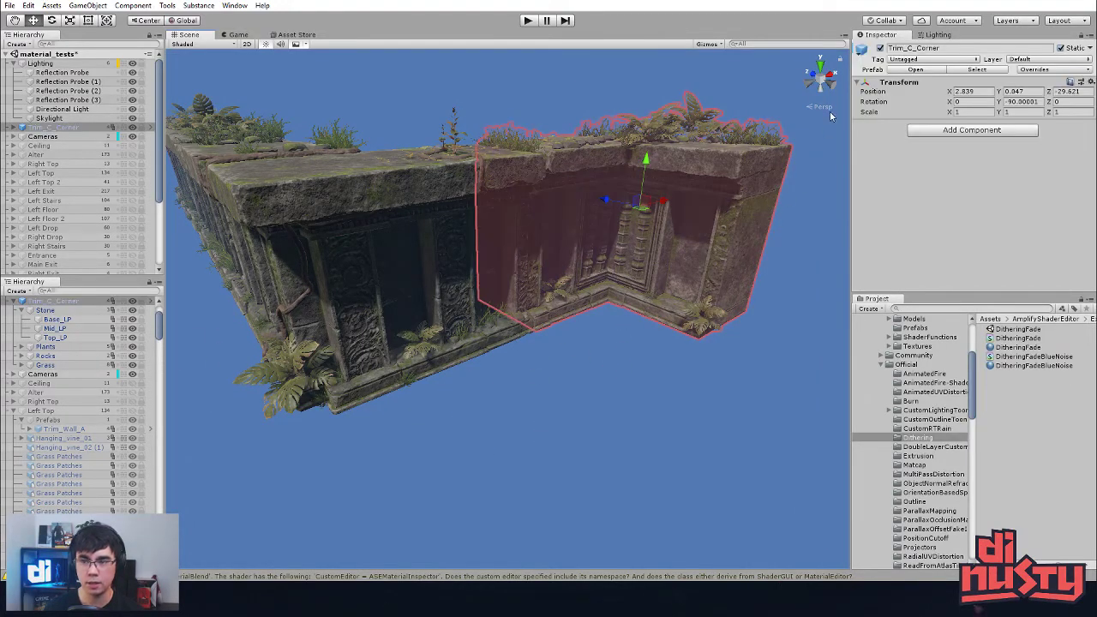
left_click(902, 72)
left_click_drag(716, 416, 531, 455, "alt")
scroll(531, 455, "up", 3)
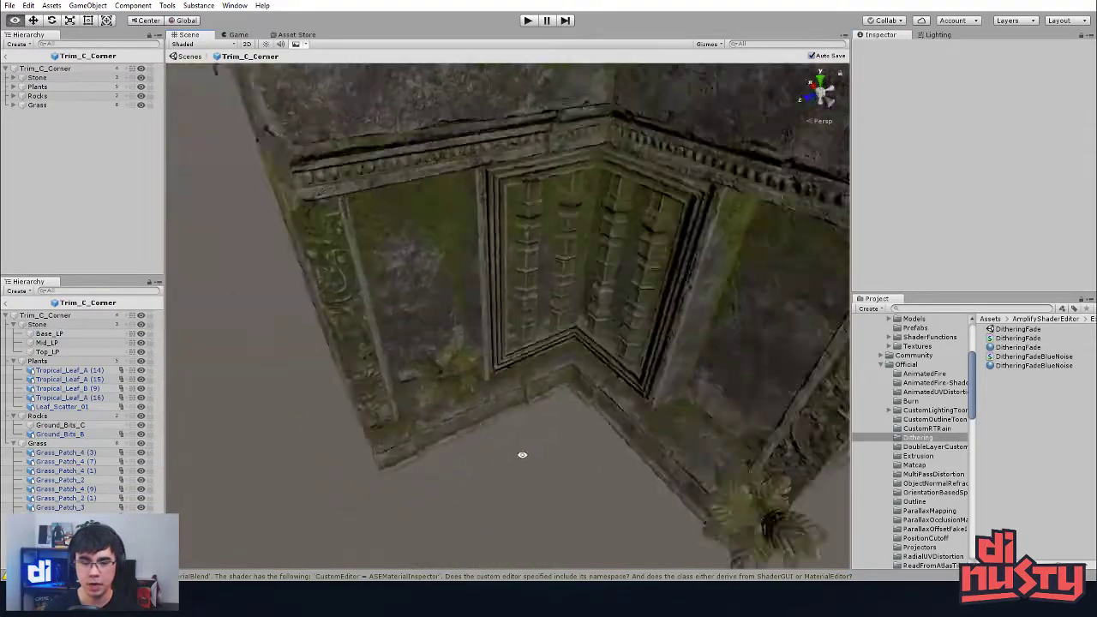
left_click(455, 393)
left_click_drag(454, 391, 544, 355, "alt")
key("ctrl+d")
left_click_drag(497, 317, 455, 370)
Step: Rotate the duplicated tropical leaf to about 5° X, -115° Y and 34° Z
key("e")
key("r")
key("e")
left_click_drag(437, 410, 470, 380)
key("w")
left_click(547, 449)
left_click_drag(547, 448, 518, 390, "alt")
Step: Switch the handles to local orientation and rotate Tropical_Leaf_A (17) to about 23° X, -121° Y and 27° Z
left_click(519, 390)
left_click(171, 22)
left_click_drag(458, 235, 397, 243, "alt")
key("e")
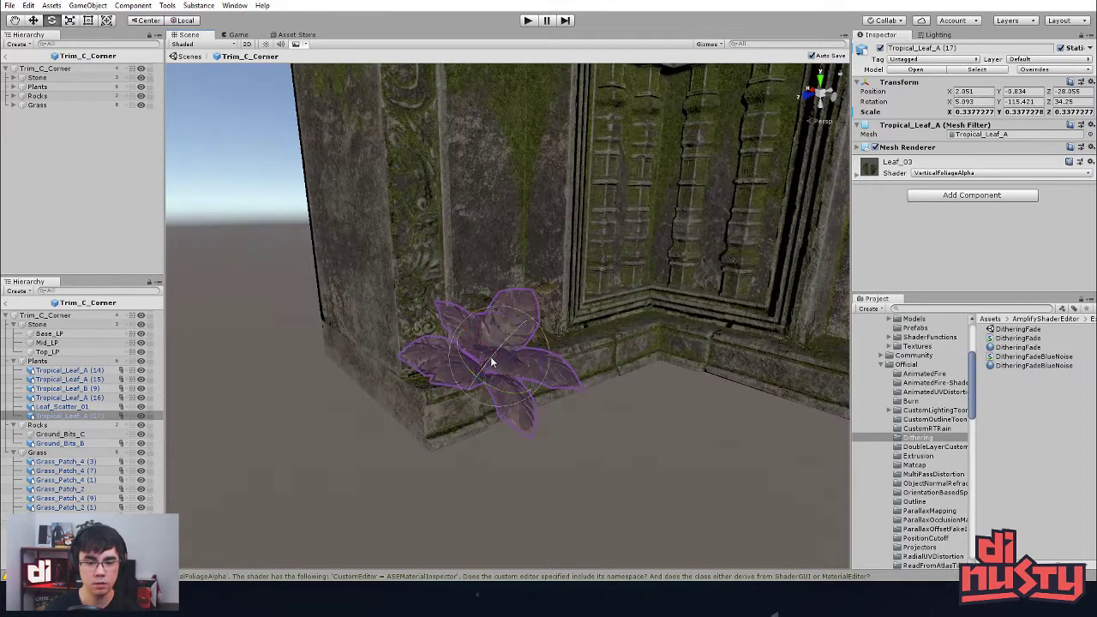
left_click_drag(469, 370, 454, 351)
left_click_drag(574, 425, 509, 468, "alt")
left_click(619, 431)
left_click(512, 350)
left_click_drag(511, 350, 534, 357, "alt")
key("w")
left_click_drag(579, 457, 562, 367, "alt")
key("e")
left_click(605, 461)
left_click_drag(605, 461, 580, 490, "alt")
Step: Return to the scene and open the adjoining Trim_A_Corner prefab for editing
left_click(187, 56)
left_click_drag(549, 360, 578, 364, "alt")
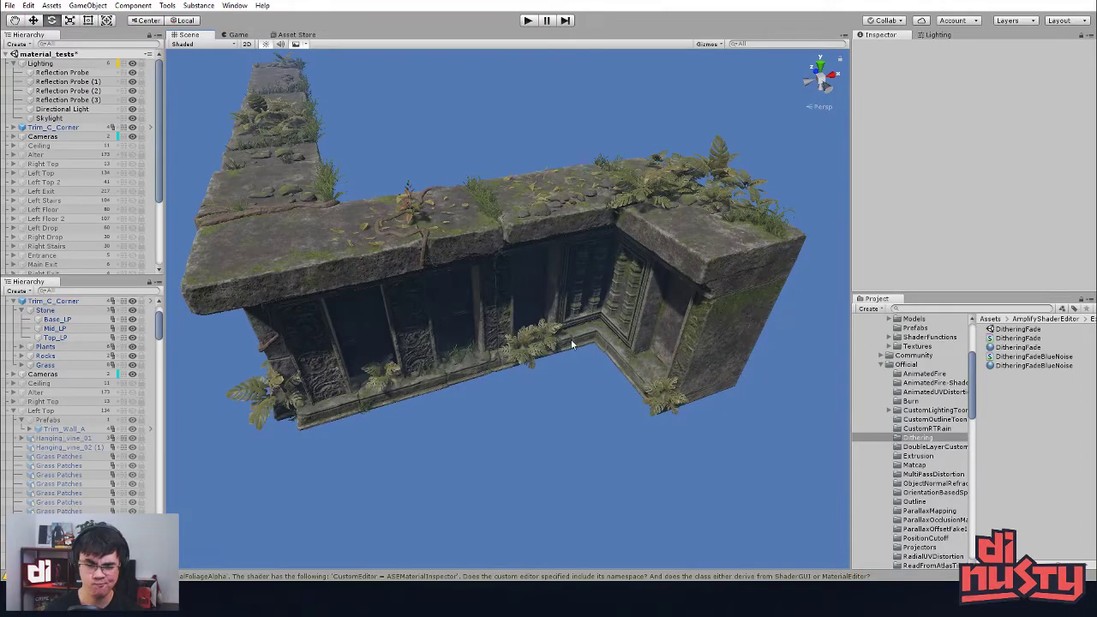
left_click(406, 375)
left_click_drag(576, 429, 630, 343, "alt")
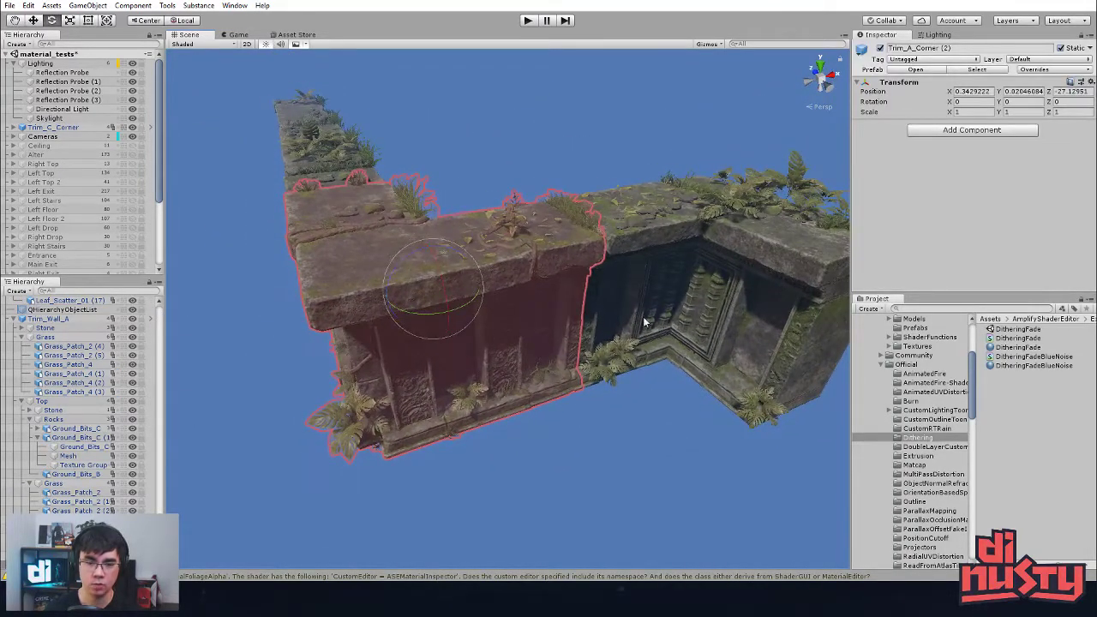
left_click(922, 72)
left_click_drag(583, 282, 216, 420, "alt")
scroll(488, 364, "up", 3)
Step: Move Tropical_Leaf_A (15) along the base ledge of Trim_A_Corner to about X 1.11, Y -0.88, Z -0.91
left_click(489, 363)
left_click(504, 320)
left_click_drag(504, 321, 671, 406, "alt")
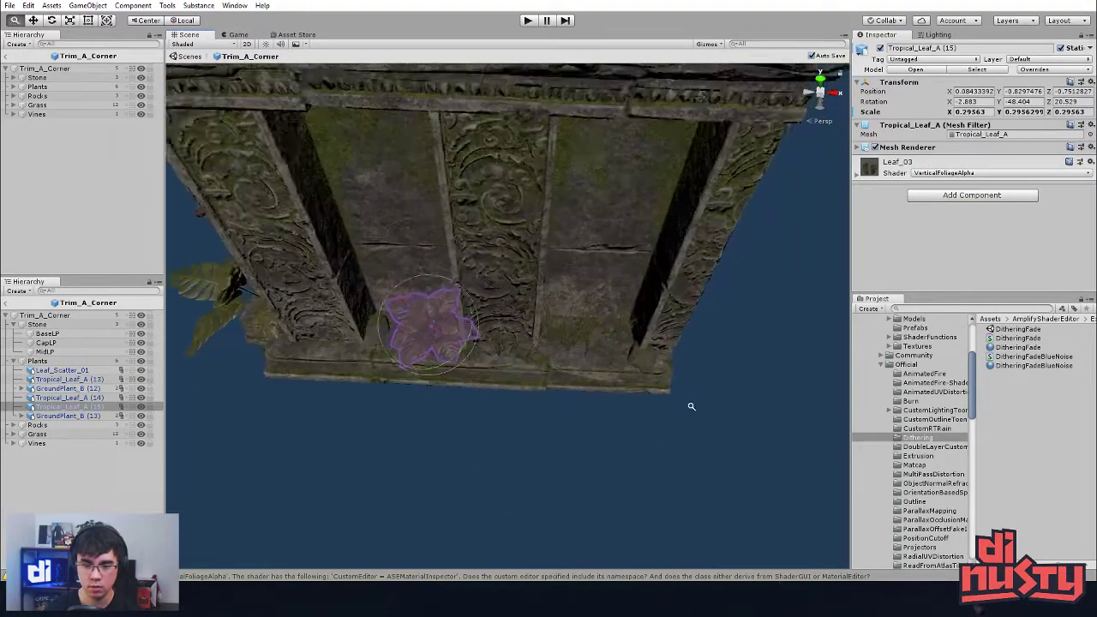
right_click_drag(670, 406, 685, 405, "alt")
left_click(595, 363)
key("w")
left_click_drag(563, 341, 623, 212)
left_click(416, 334)
left_click_drag(619, 338, 626, 366)
left_click_drag(626, 366, 631, 465, "alt")
left_click_drag(628, 393, 632, 426)
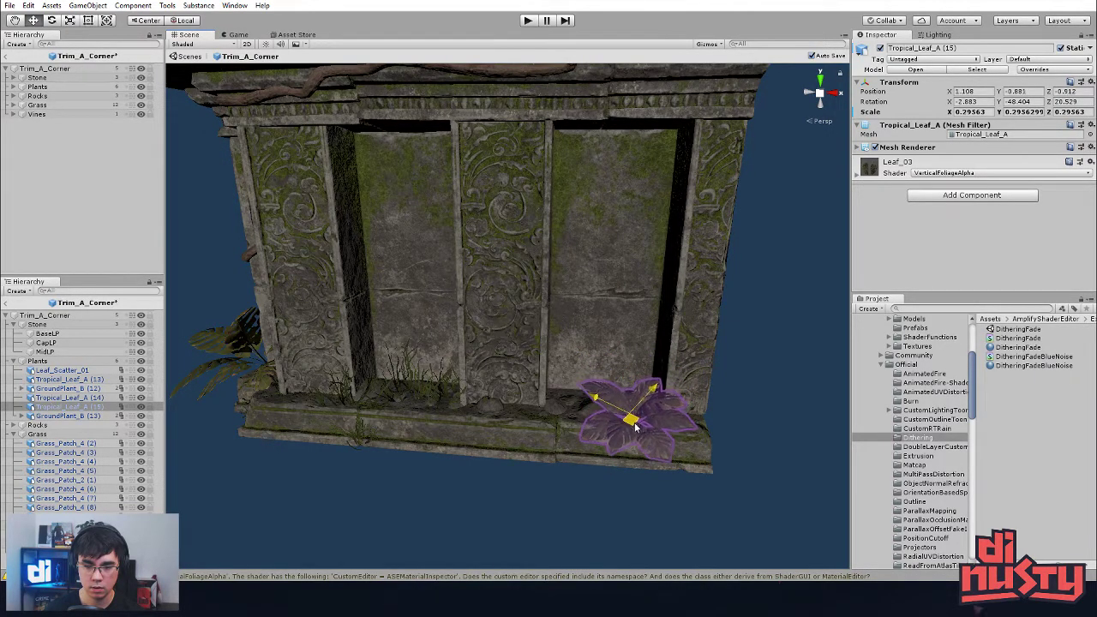
left_click(611, 499)
left_click_drag(611, 500, 671, 514, "alt")
Step: Adjust the ground cover between the pillars on Trim_A_Corner's base ledge
left_click(381, 374)
key("e")
left_click_drag(384, 399, 448, 387)
left_click(515, 486)
left_click_drag(515, 486, 863, 374, "alt")
left_click_drag(728, 373, 536, 462, "alt")
middle_click_drag(535, 462, 617, 434)
Step: Scale the Ground_Bits_B rocks on Trim_A_Corner's base ledge to about 1.27 on Y
left_click(448, 387)
left_click_drag(451, 386, 456, 348, "alt")
left_click(456, 390)
left_click_drag(457, 389, 496, 358, "alt")
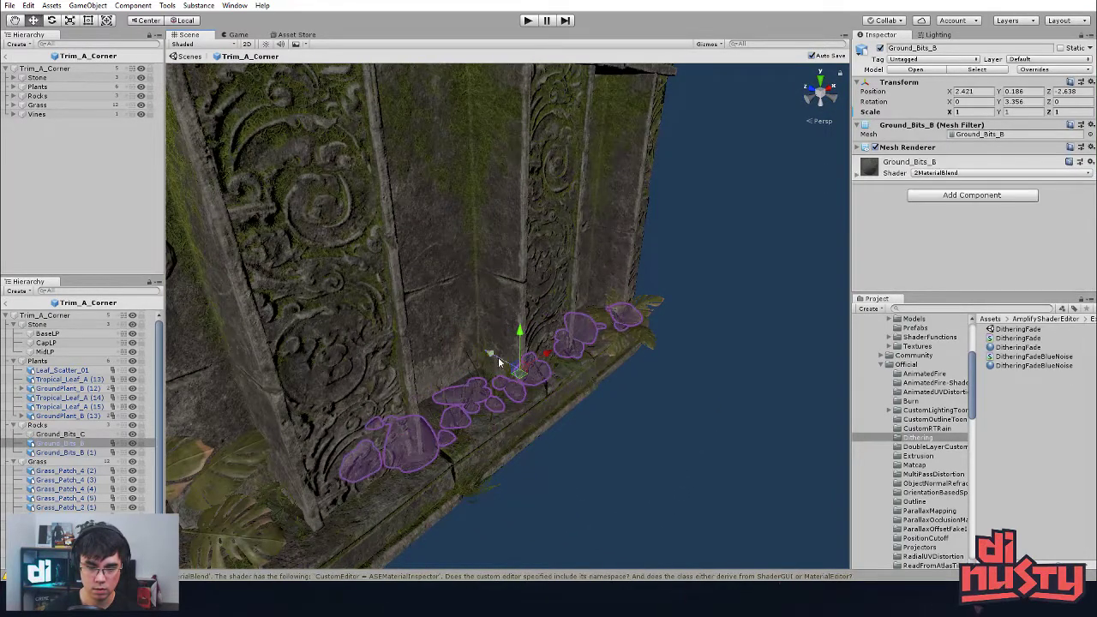
left_click(719, 424)
left_click_drag(720, 424, 643, 311, "alt")
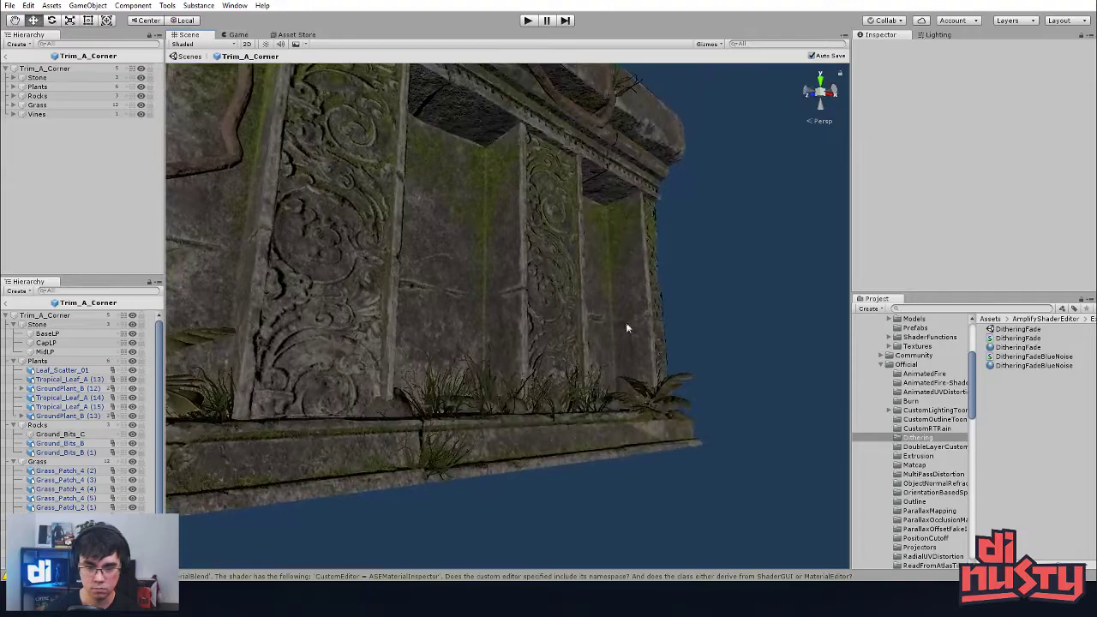
left_click(529, 383)
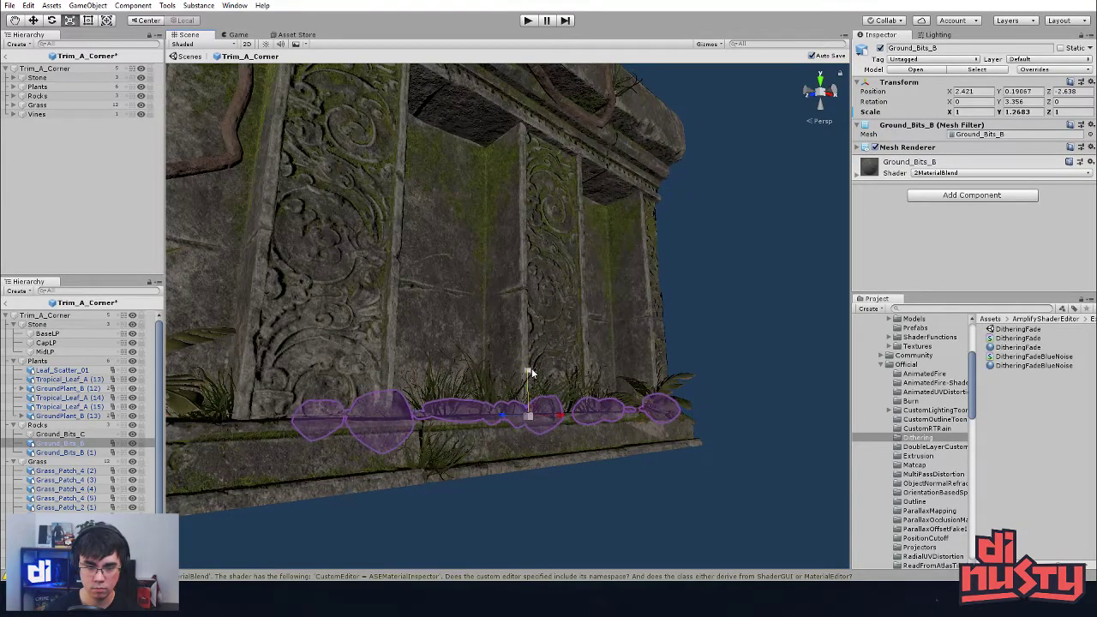
left_click(754, 374)
left_click_drag(755, 374, 538, 473, "alt")
Step: Reopen Trim_C_Corner from the scene, switch the handles to global and move Tropical_Leaf_A (17) to about X 1.98
left_click(174, 58)
left_click_drag(280, 127, 543, 408, "alt")
left_click(543, 408)
left_click(913, 71)
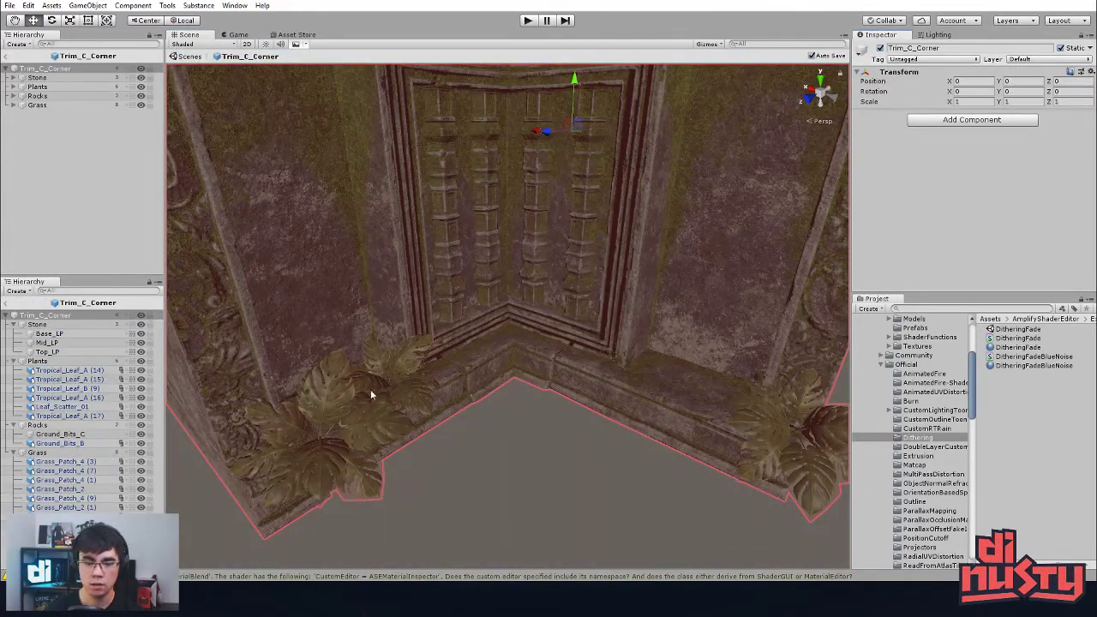
left_click(300, 447)
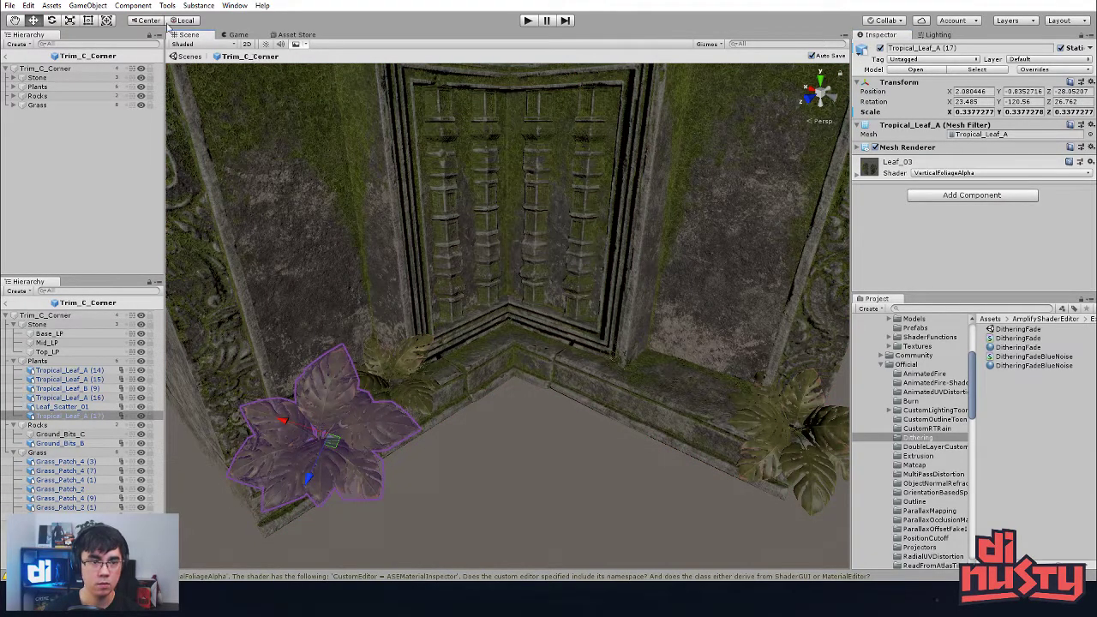
left_click_drag(280, 185, 315, 463, "alt")
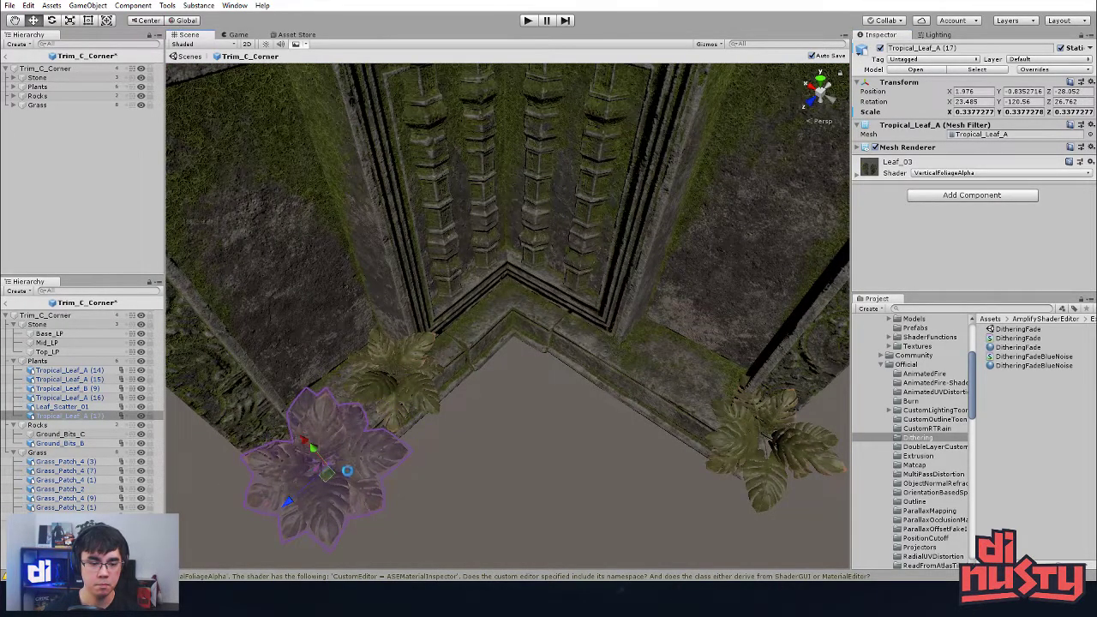
Step: Nudge the smaller tropical leaf beside Tropical_Leaf_A (17) slightly along the wall base
left_click(418, 394)
left_click_drag(378, 396, 374, 409)
left_click(522, 451)
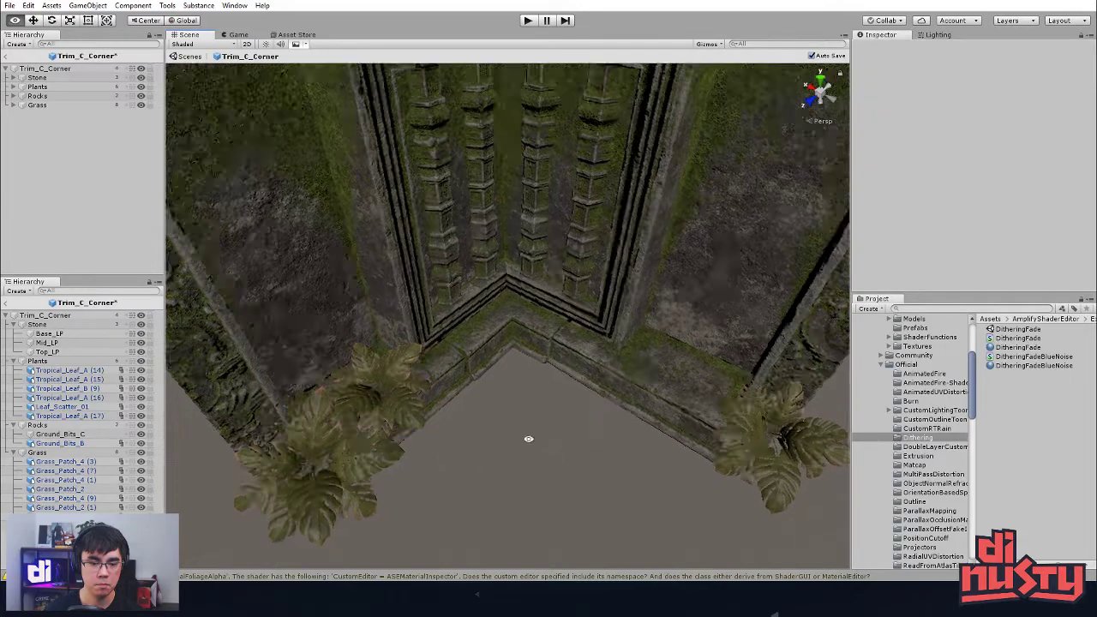
Step: Return to the scene and examine the base plants where Trim_C_Corner meets the neighbouring corner and walls
left_click_drag(522, 451, 583, 418, "alt")
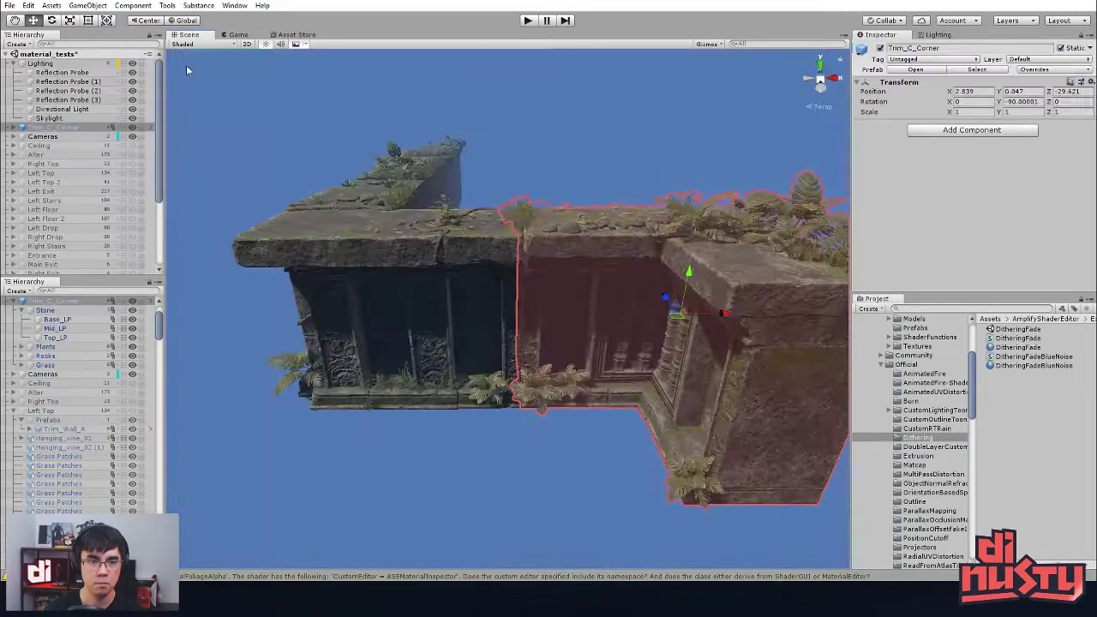
left_click_drag(585, 268, 660, 459, "alt")
left_click(588, 276)
right_click_drag(660, 458, 801, 514, "alt")
left_click_drag(801, 514, 644, 483, "alt")
middle_click_drag(643, 482, 607, 477)
left_click_drag(606, 477, 431, 377, "alt")
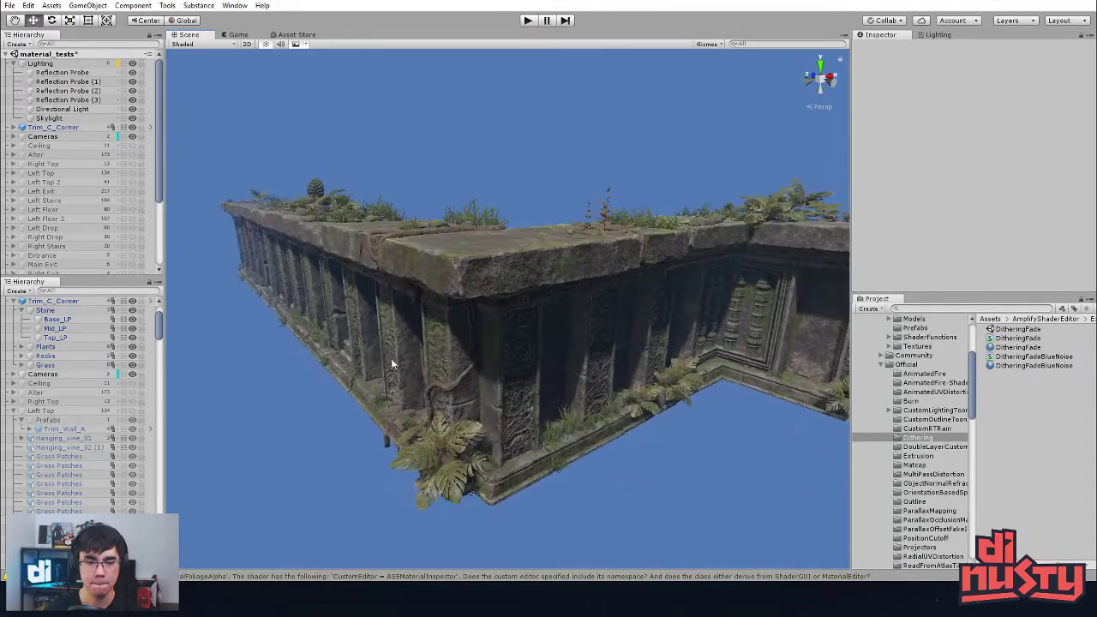
left_click(300, 332)
left_click(242, 408)
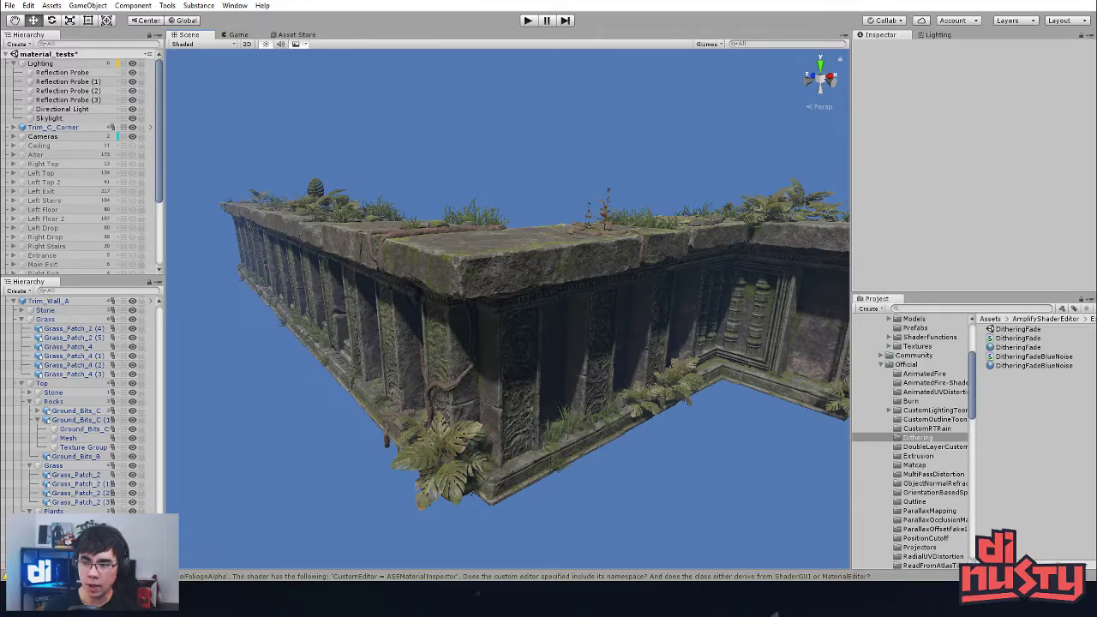
Step: Examine the top foliage and overall silhouette of the assembled walls from close up and from a distance
left_click(680, 210)
left_click(618, 163)
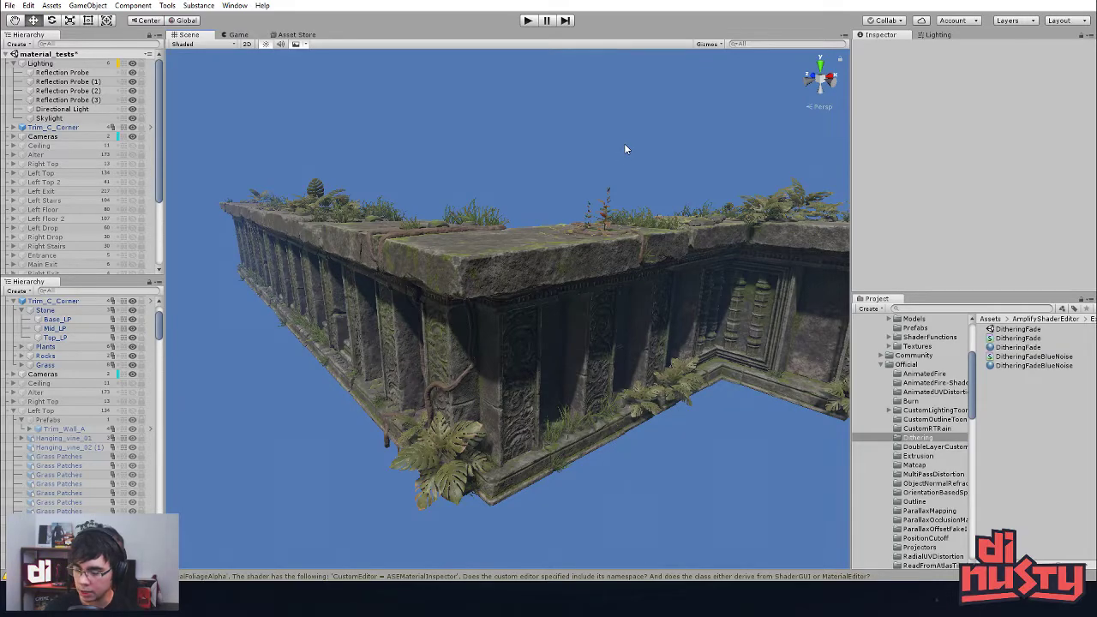
left_click(609, 202)
left_click(661, 178)
left_click(478, 215)
left_click(526, 163)
left_click_drag(525, 165, 576, 279, "alt")
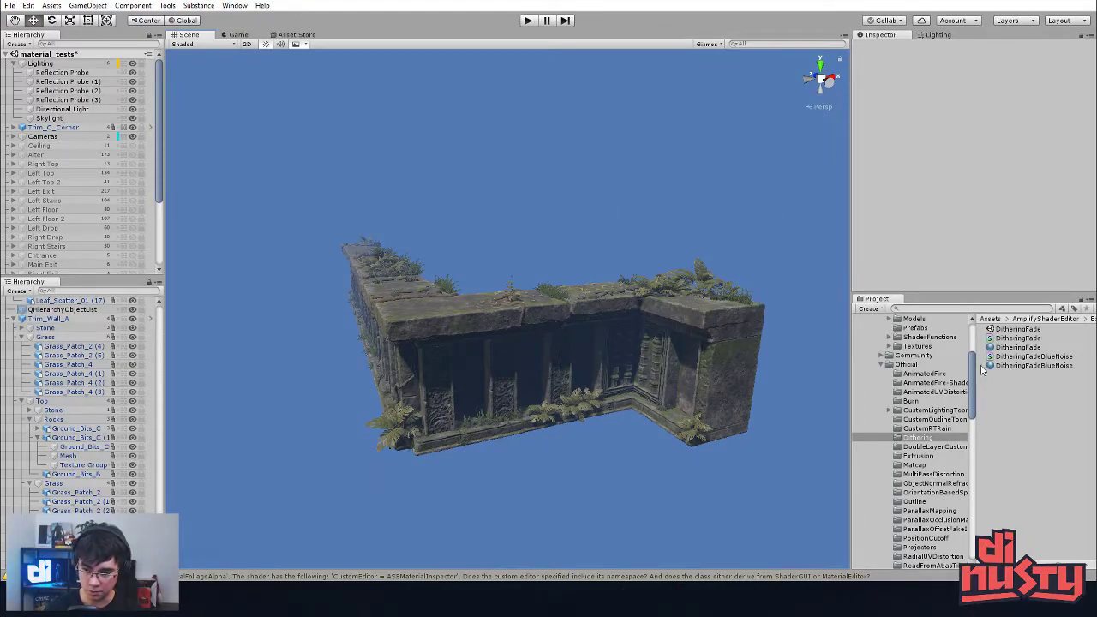
left_click(668, 272)
left_click_drag(654, 238, 737, 349, "alt")
left_click(682, 224)
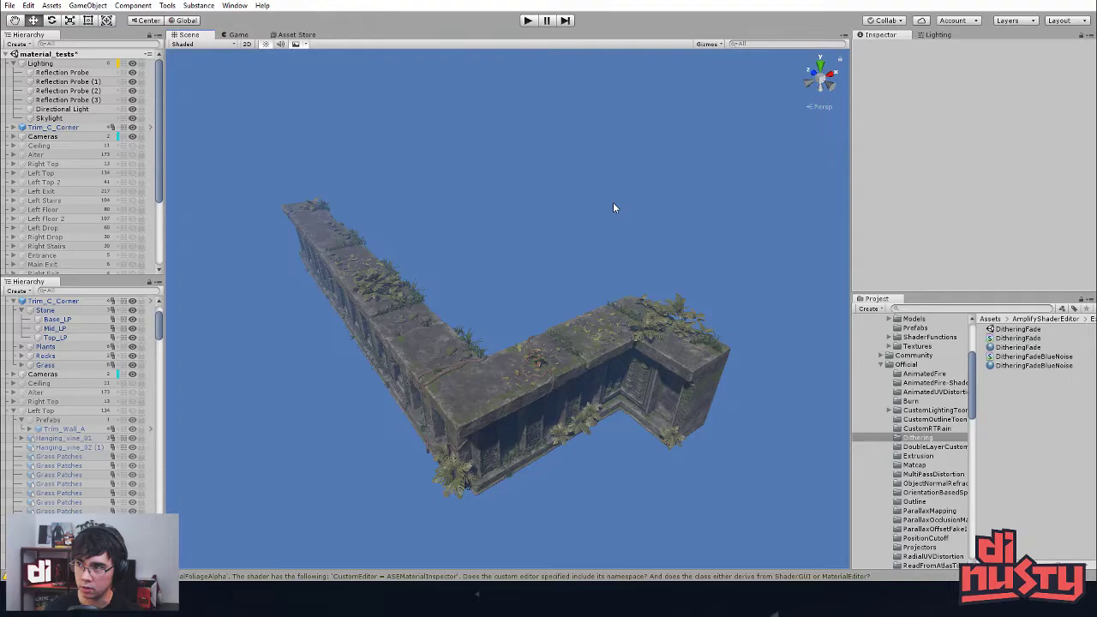
Step: Check the individual pieces of the assembled wall by selecting the corner and wall sections in turn, leaving nothing selected
left_click_drag(642, 195, 608, 213, "alt")
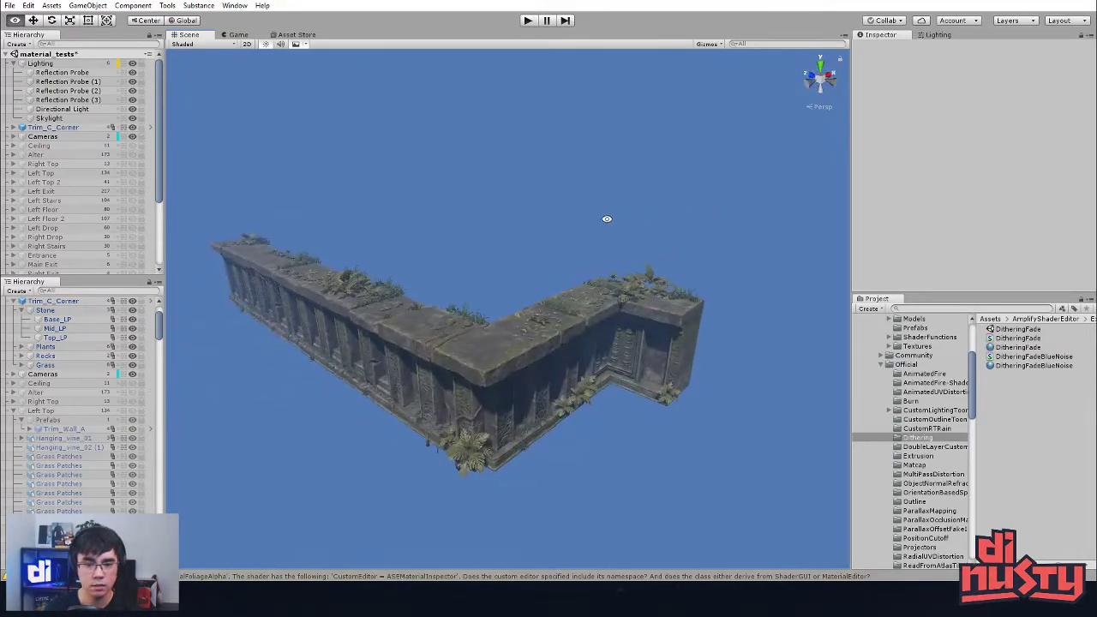
left_click(510, 372)
left_click(613, 339)
left_click(490, 355)
left_click(364, 308)
left_click(274, 264)
left_click(479, 265)
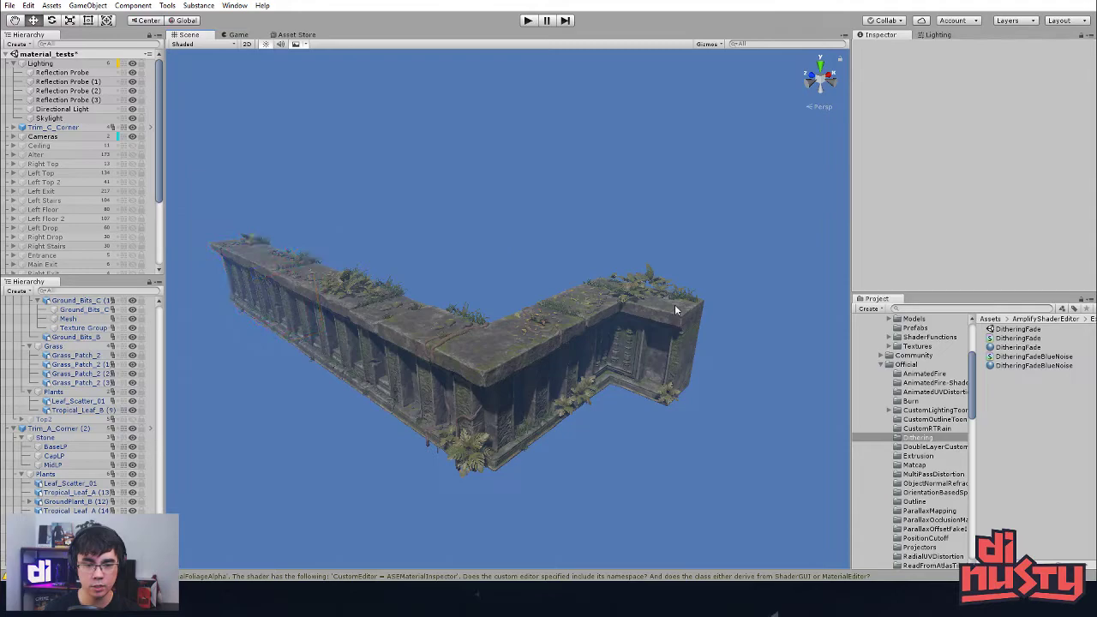
Step: Open the Trim_C_Corner prefab and collapse its Plants, Rocks and Grass groups to review its structure and the Stone parts
left_click(671, 307)
left_click(915, 69)
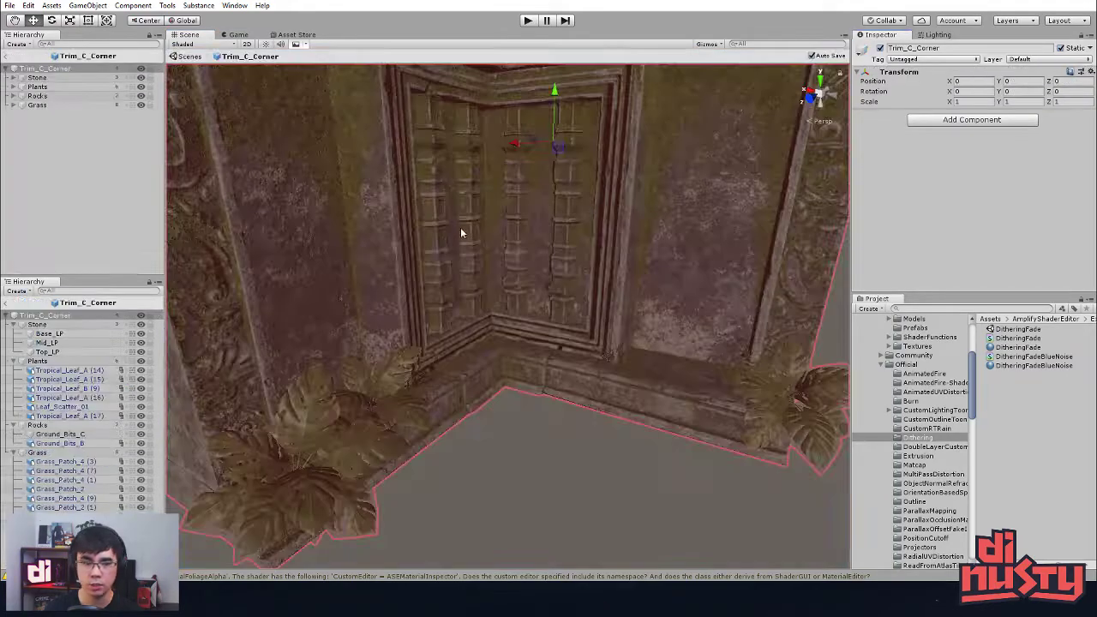
left_click(14, 371)
left_click(14, 371)
left_click(15, 380)
left_click(56, 450)
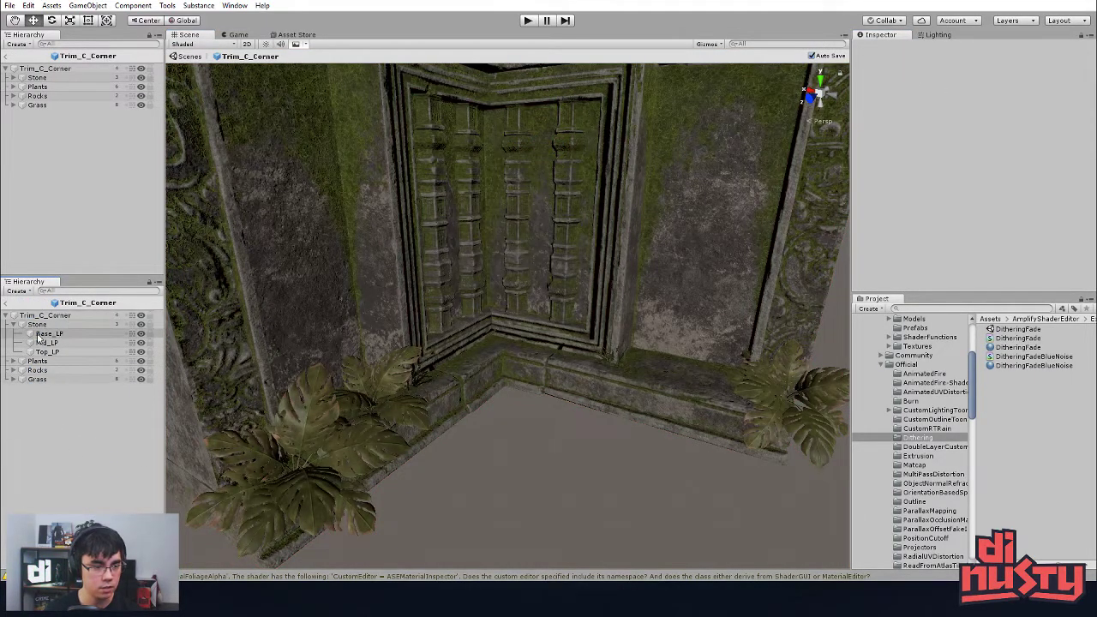
left_click(13, 324)
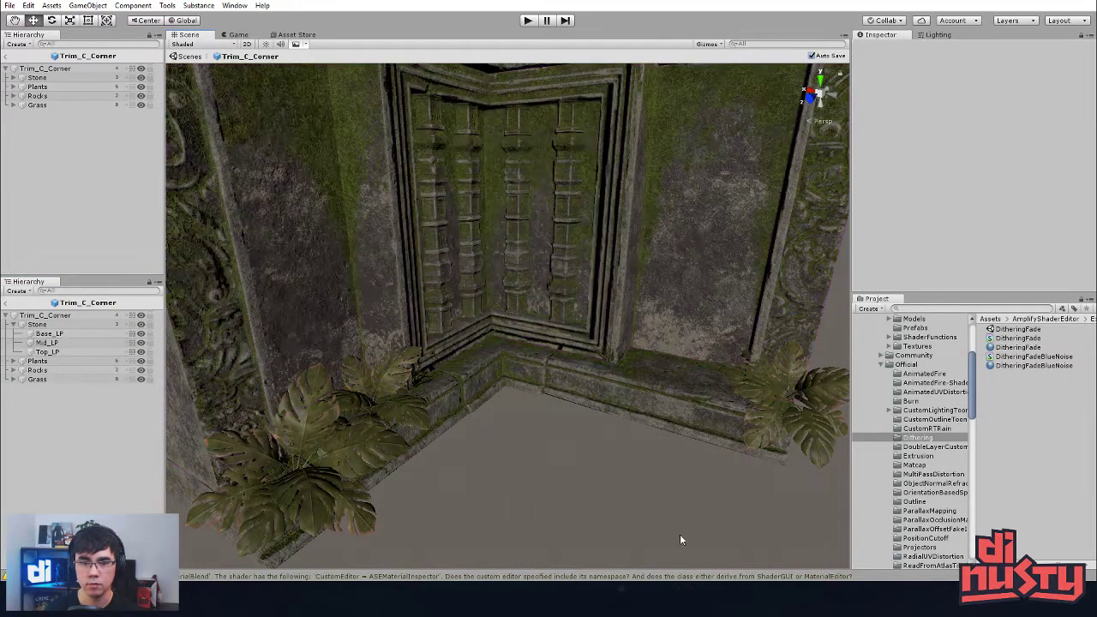
Step: Return to the main scene and examine the assembled walls from above at a distance
left_click(195, 56)
left_click(498, 268)
left_click_drag(534, 196, 550, 370, "alt")
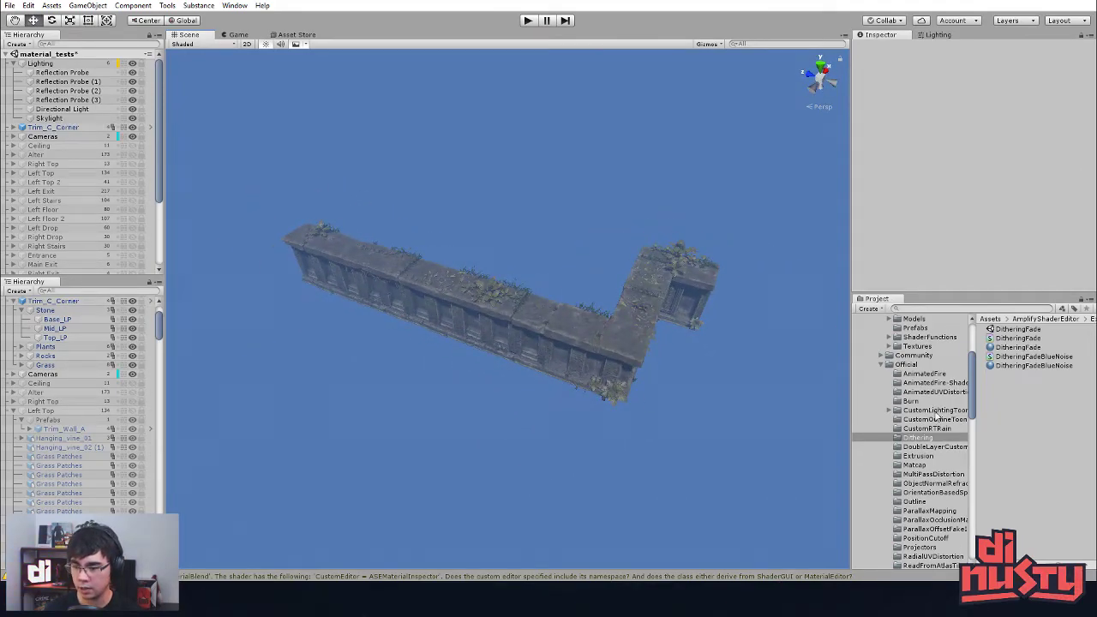
scroll(923, 404, "up", 3)
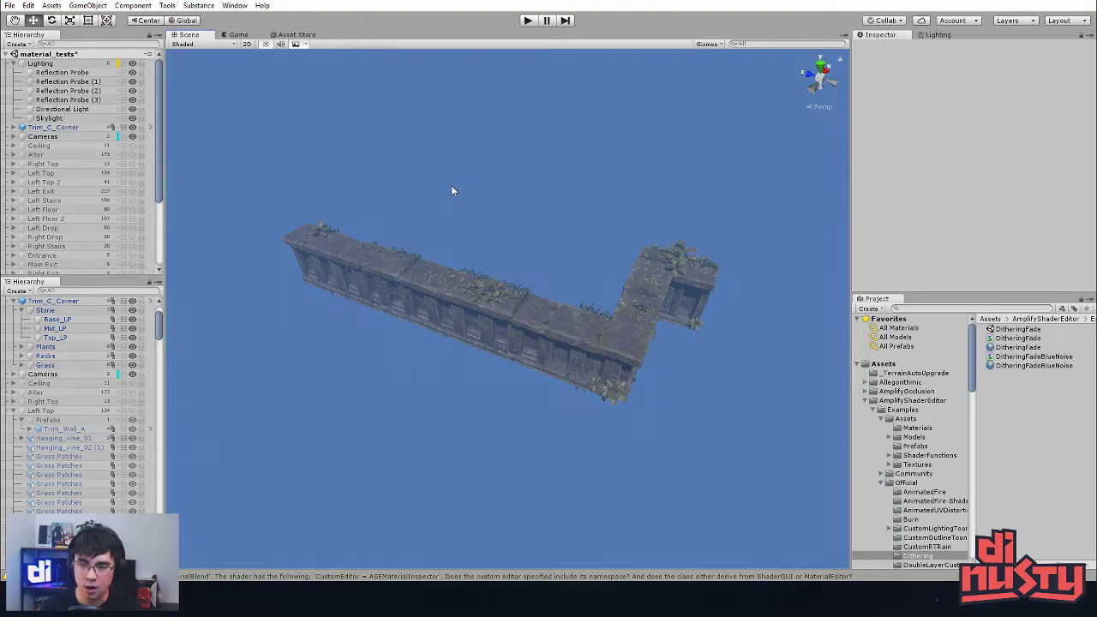
Step: Bring up Discord, read the recent work-in-progress posts in the critiques channel, and move its window away again
left_click_drag(1096, 143, 583, 47)
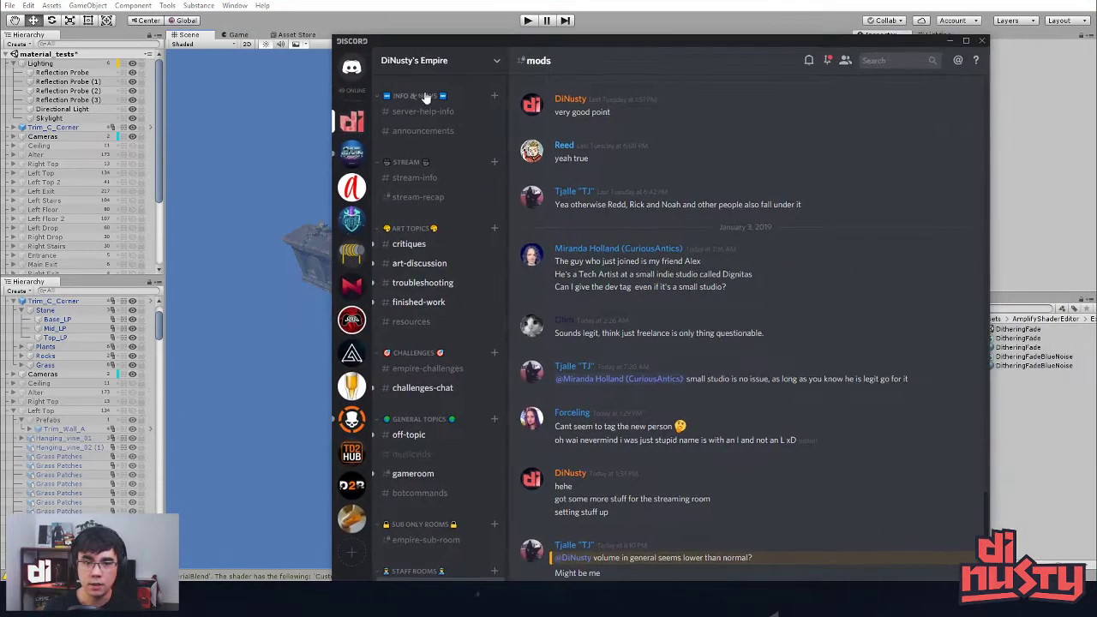
left_click(416, 244)
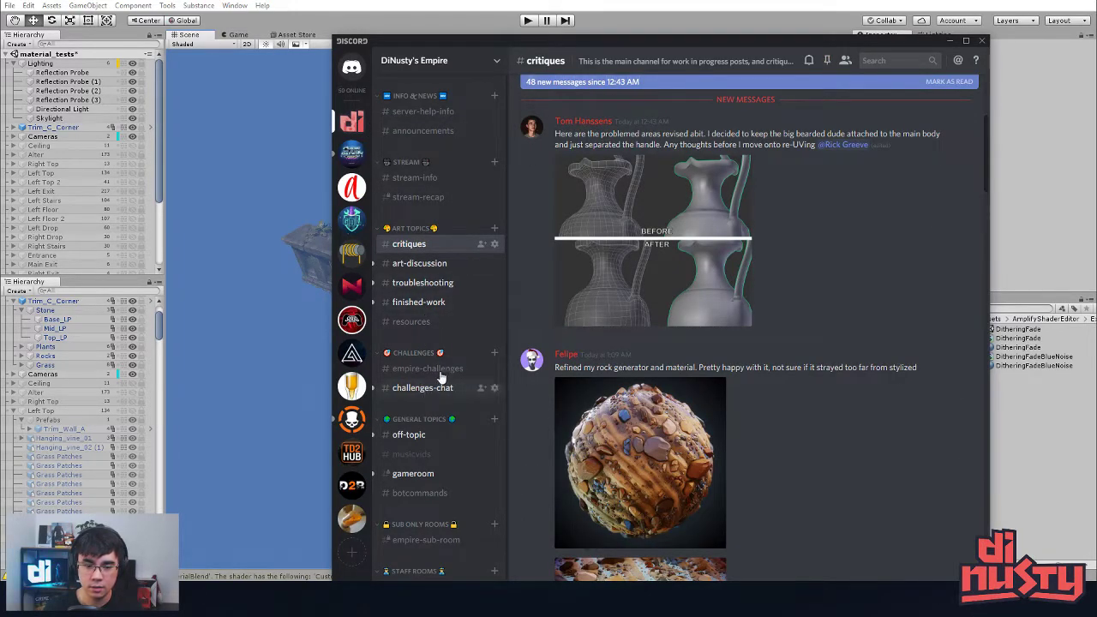
scroll(582, 189, "down", 2)
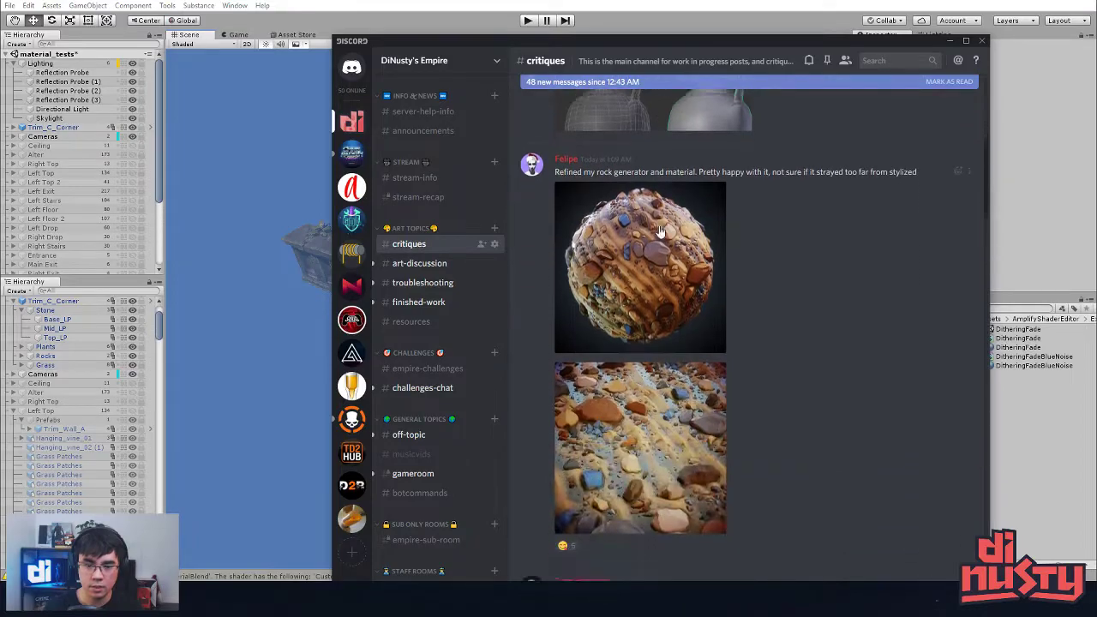
scroll(660, 416, "down", 1)
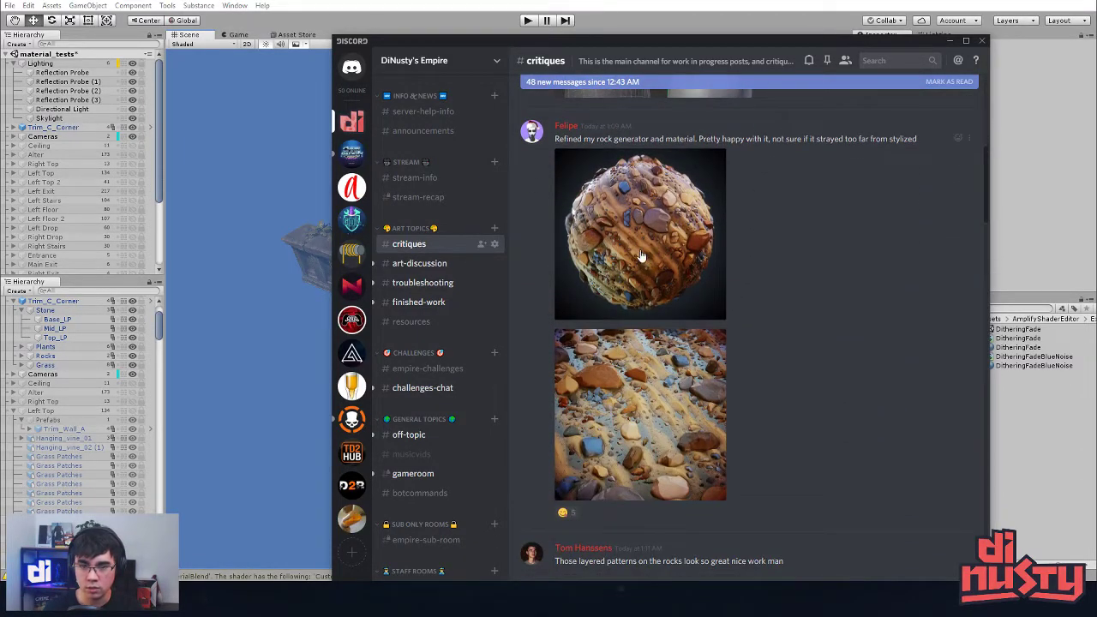
left_click_drag(448, 38, 1096, 94)
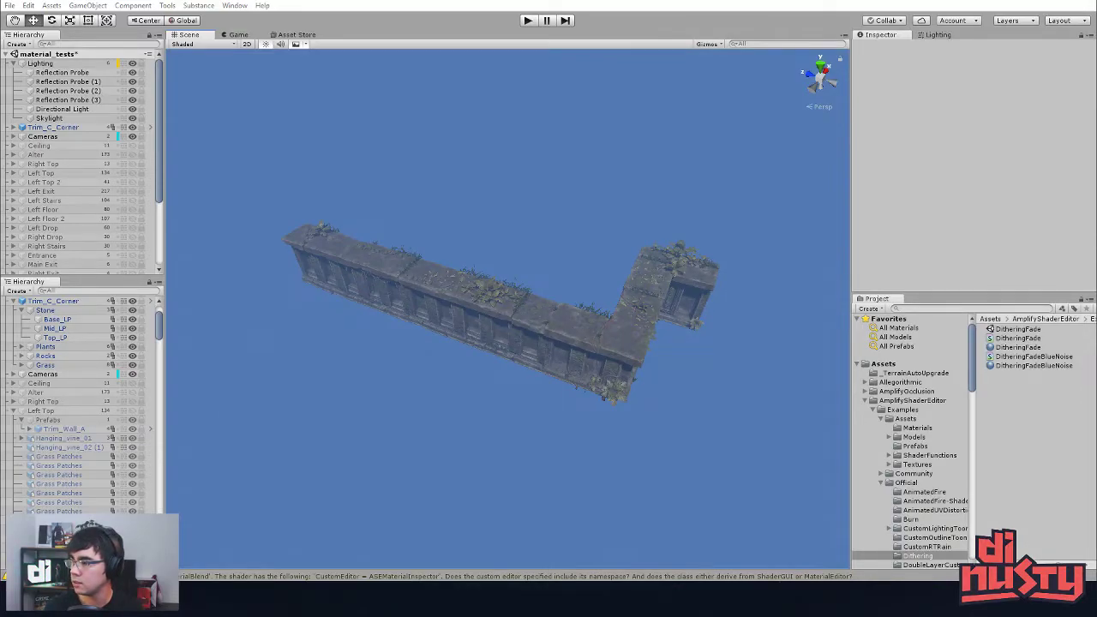
Step: Select the assembled trim pieces one after another, clear the selection and examine the outer corner from a lower angle
left_click(643, 306)
left_click(627, 230)
left_click(651, 270)
left_click(582, 257)
left_click(511, 298)
left_click(569, 238)
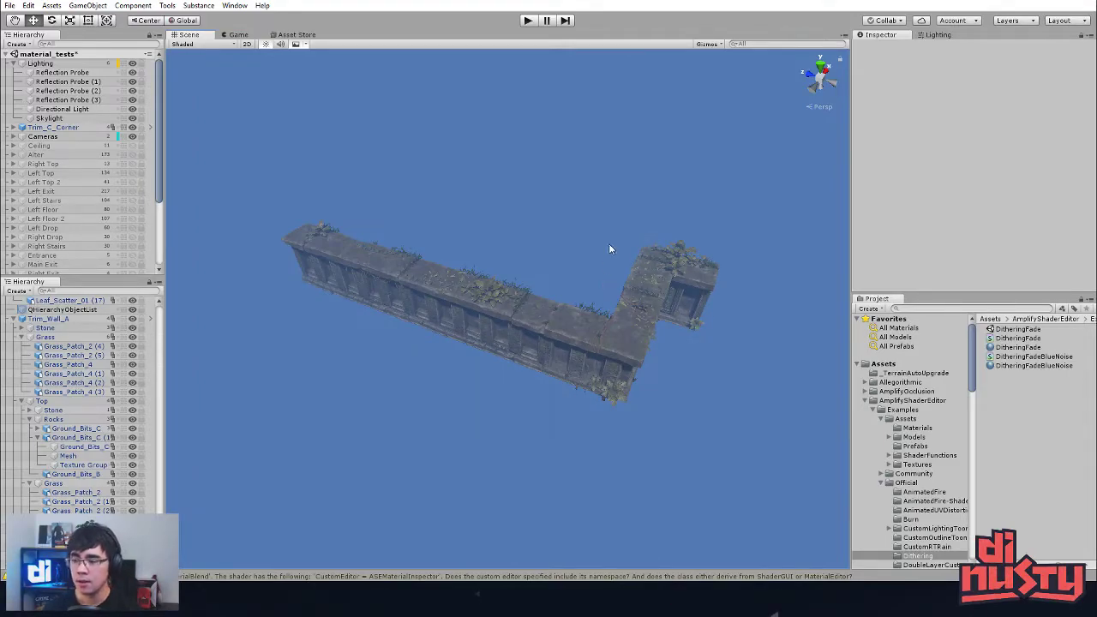
left_click_drag(585, 378, 626, 359, "alt")
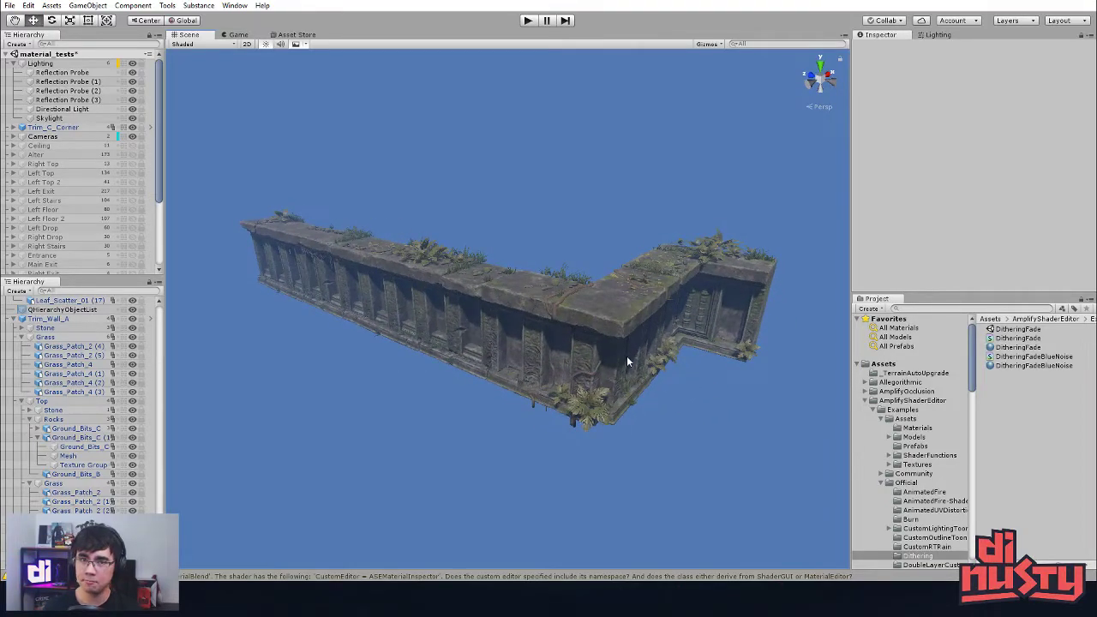